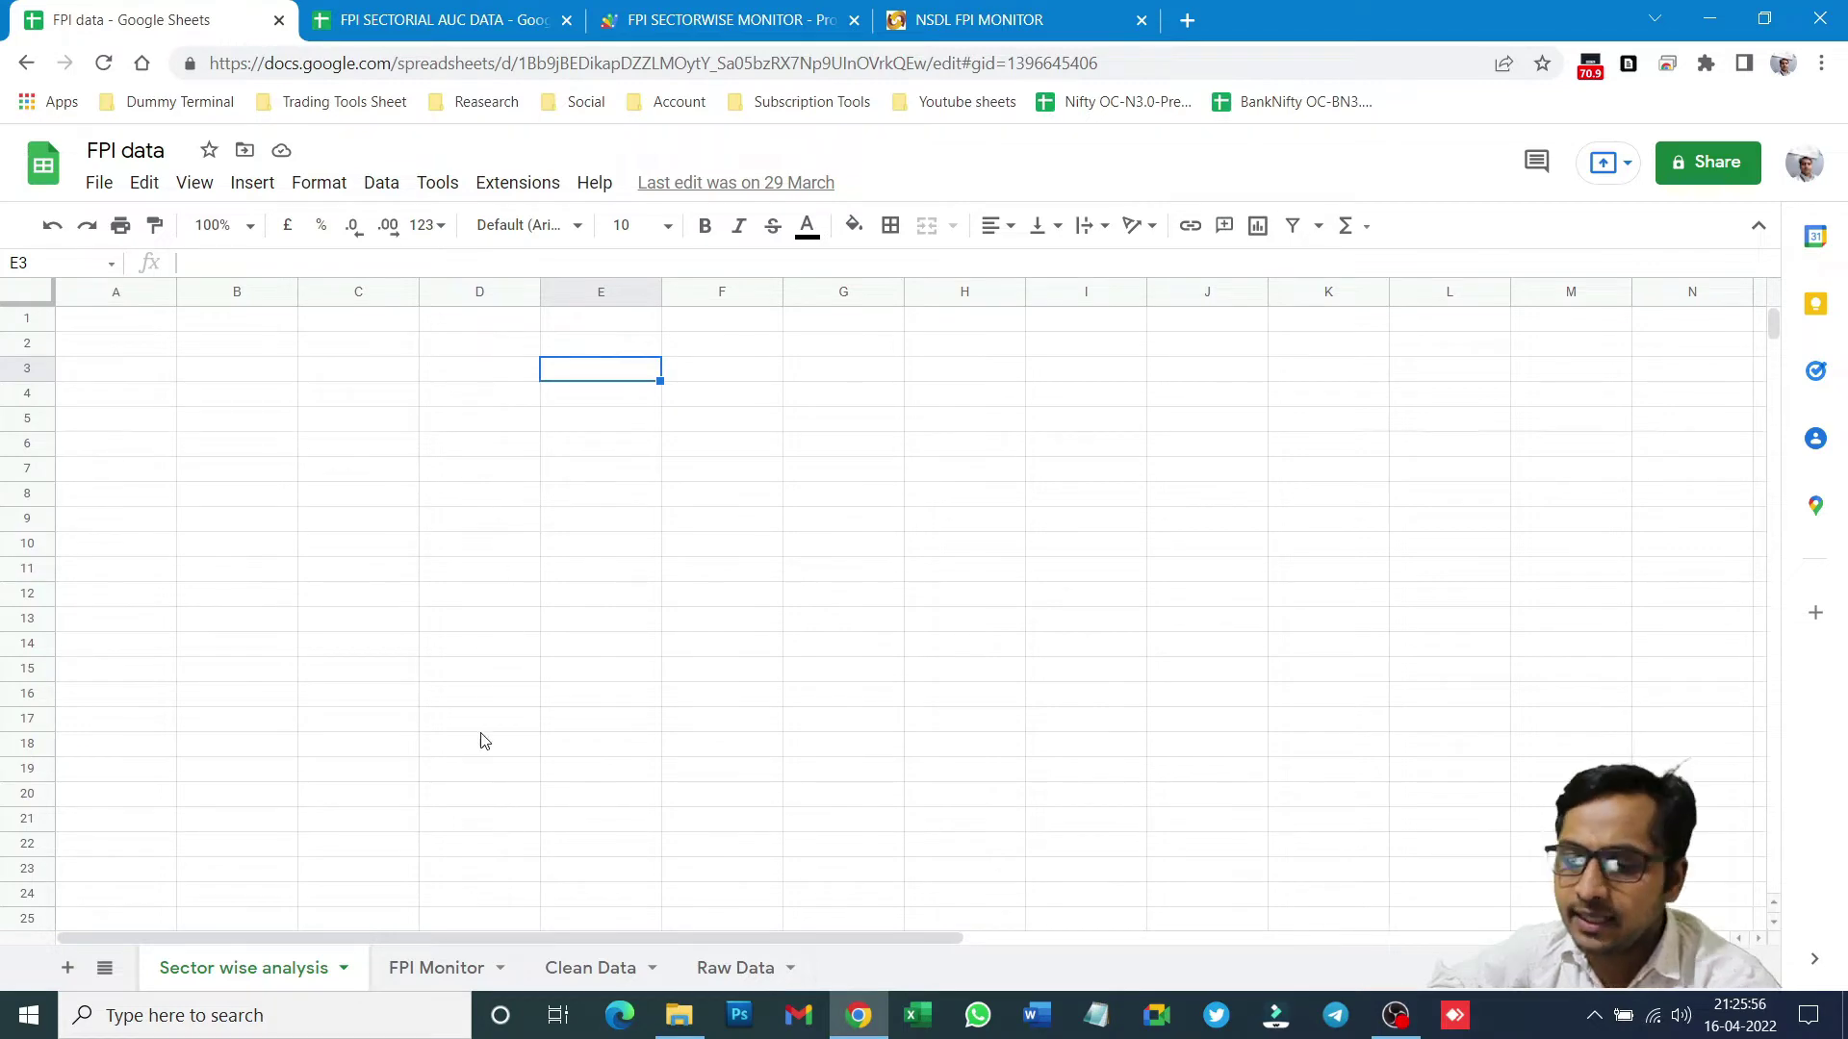
- Show the Raw Data sheet and check the #ERROR! from B3's IMPORTHTML formula
{"action": "left_click", "coordinate": [745, 984]}
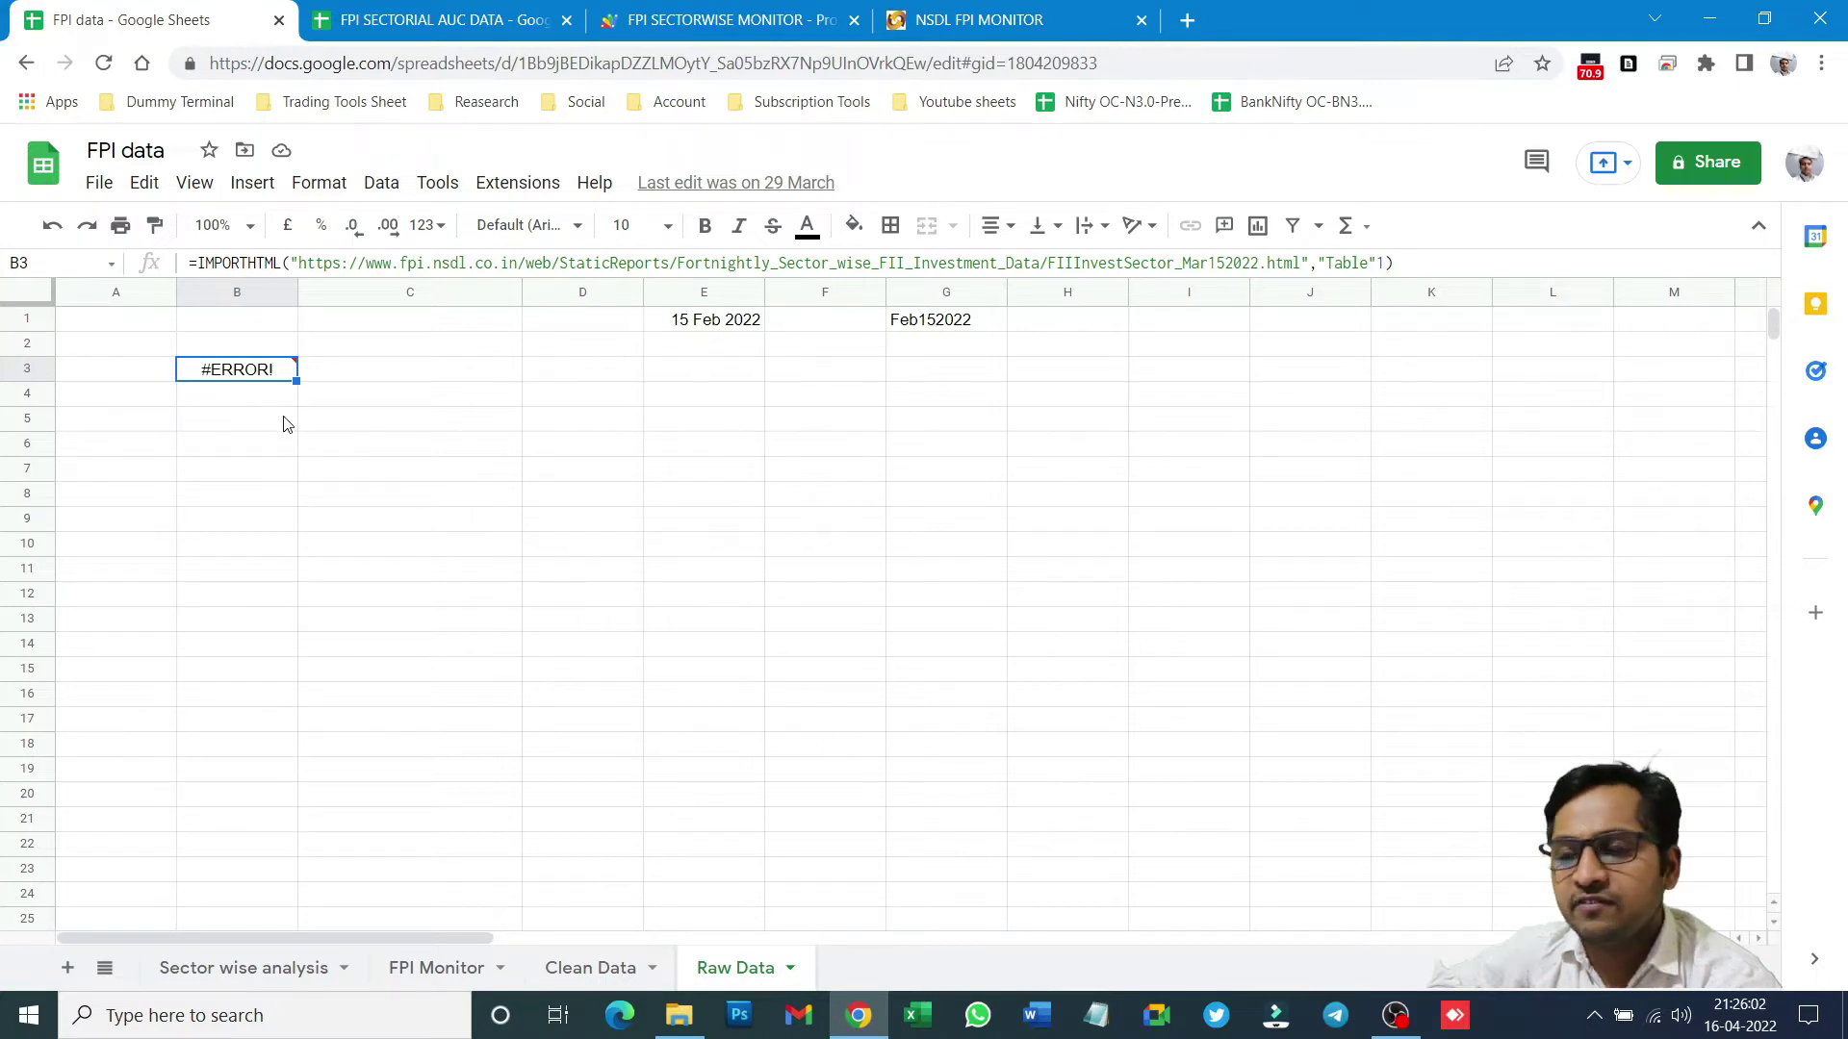
{"action": "mouse_move", "coordinate": [233, 376]}
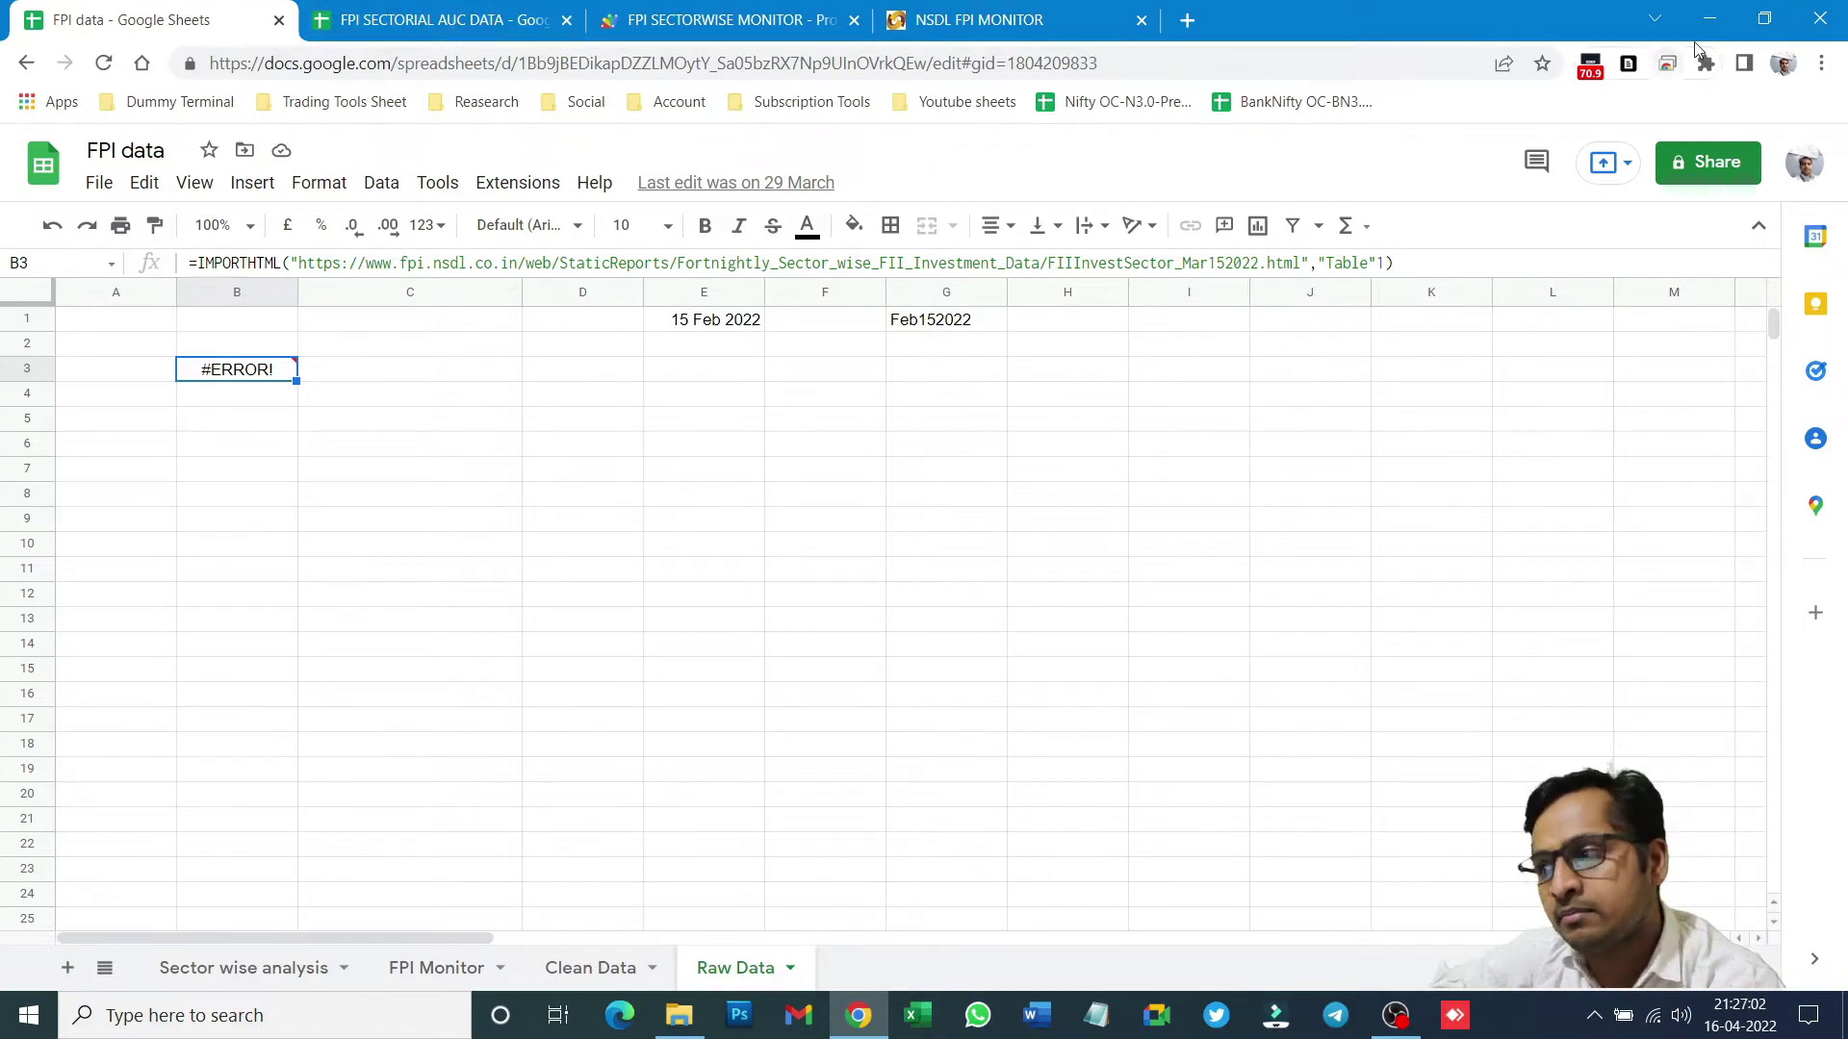
- Dismiss the Table Capture notice, compare with FPI SECTORIAL AUC DATA, then inspect B3's parse error
{"action": "left_click", "coordinate": [1635, 70]}
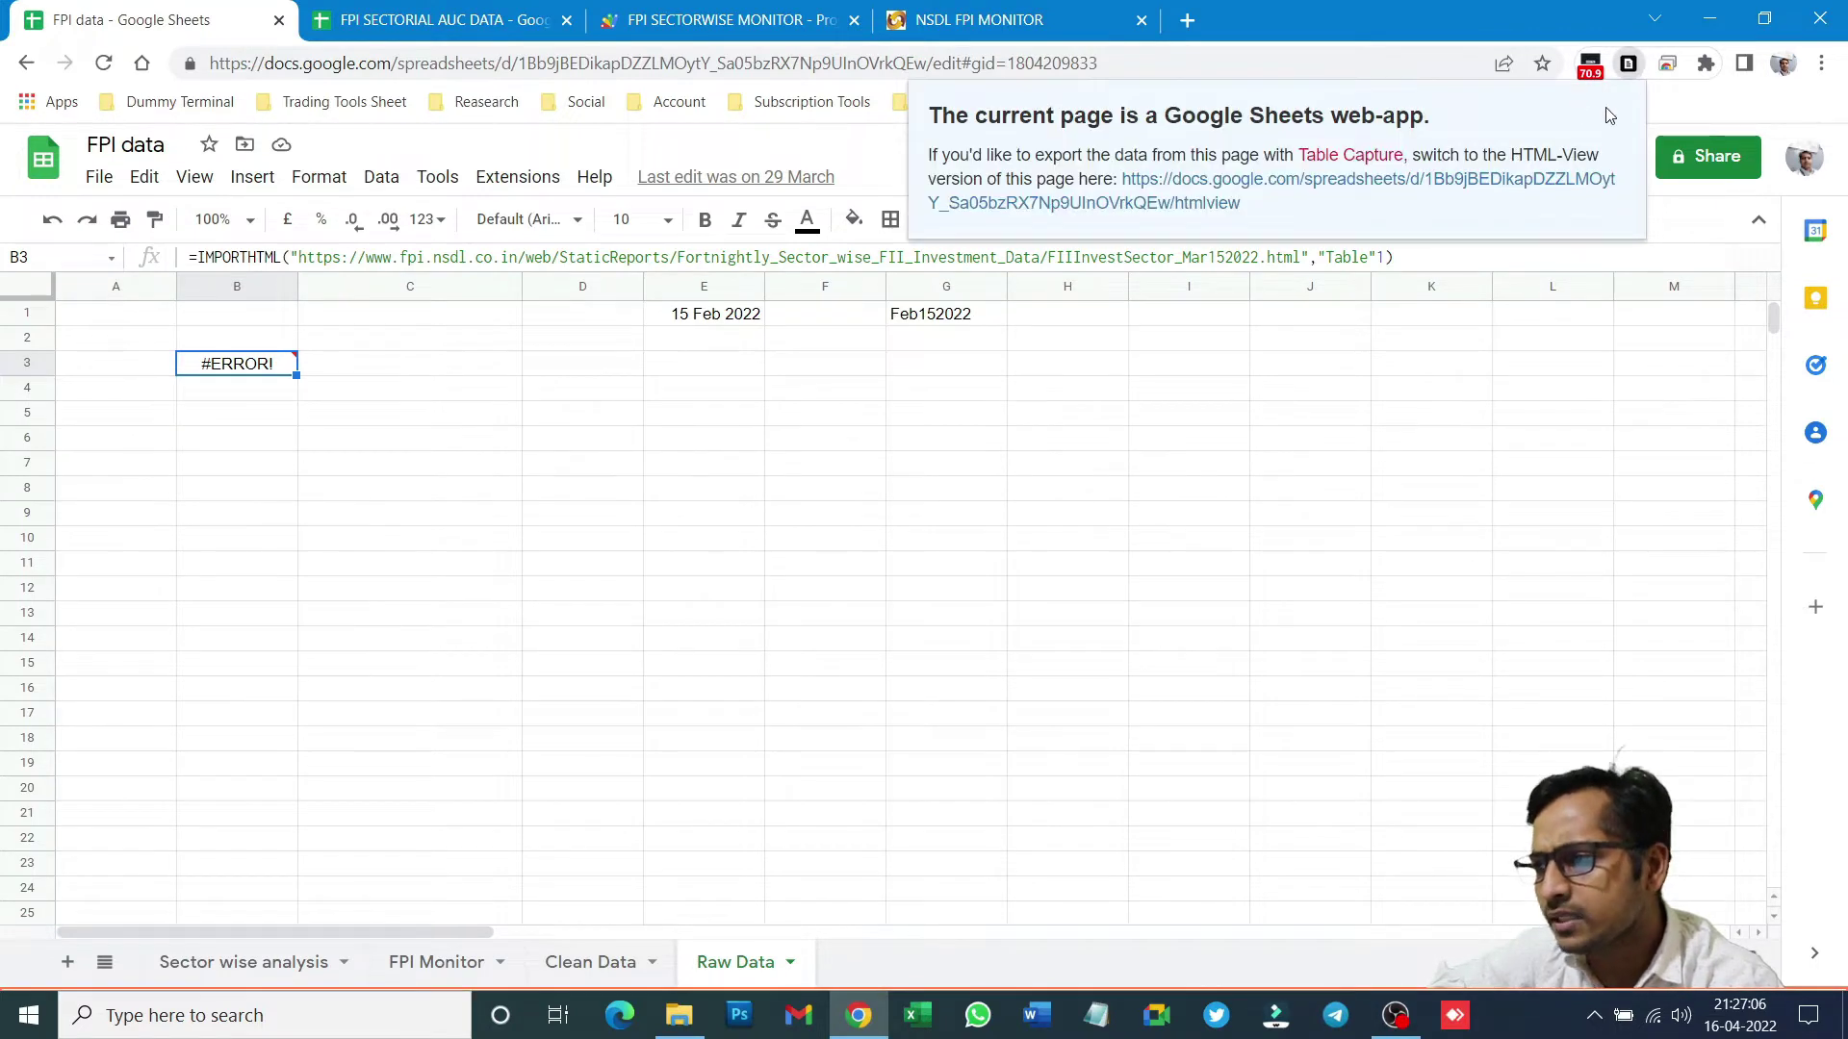
{"action": "left_click", "coordinate": [1067, 412]}
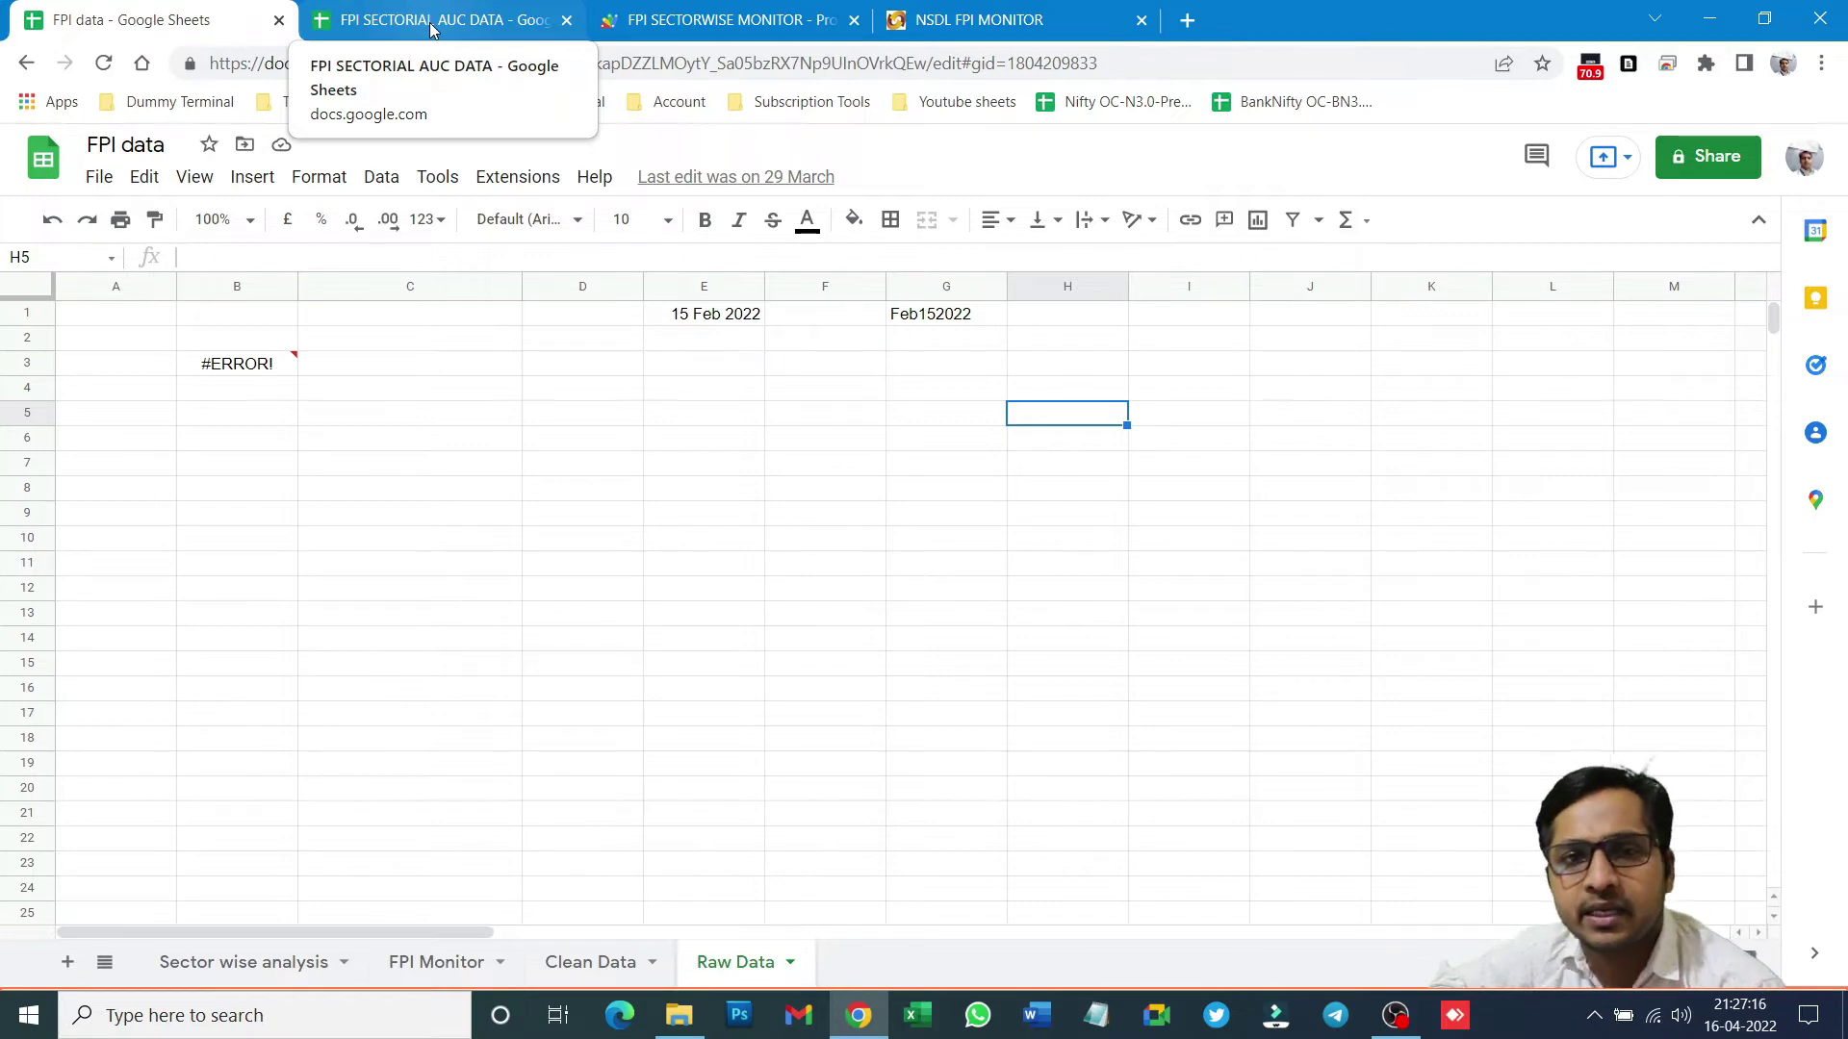
{"action": "left_click", "coordinate": [430, 26]}
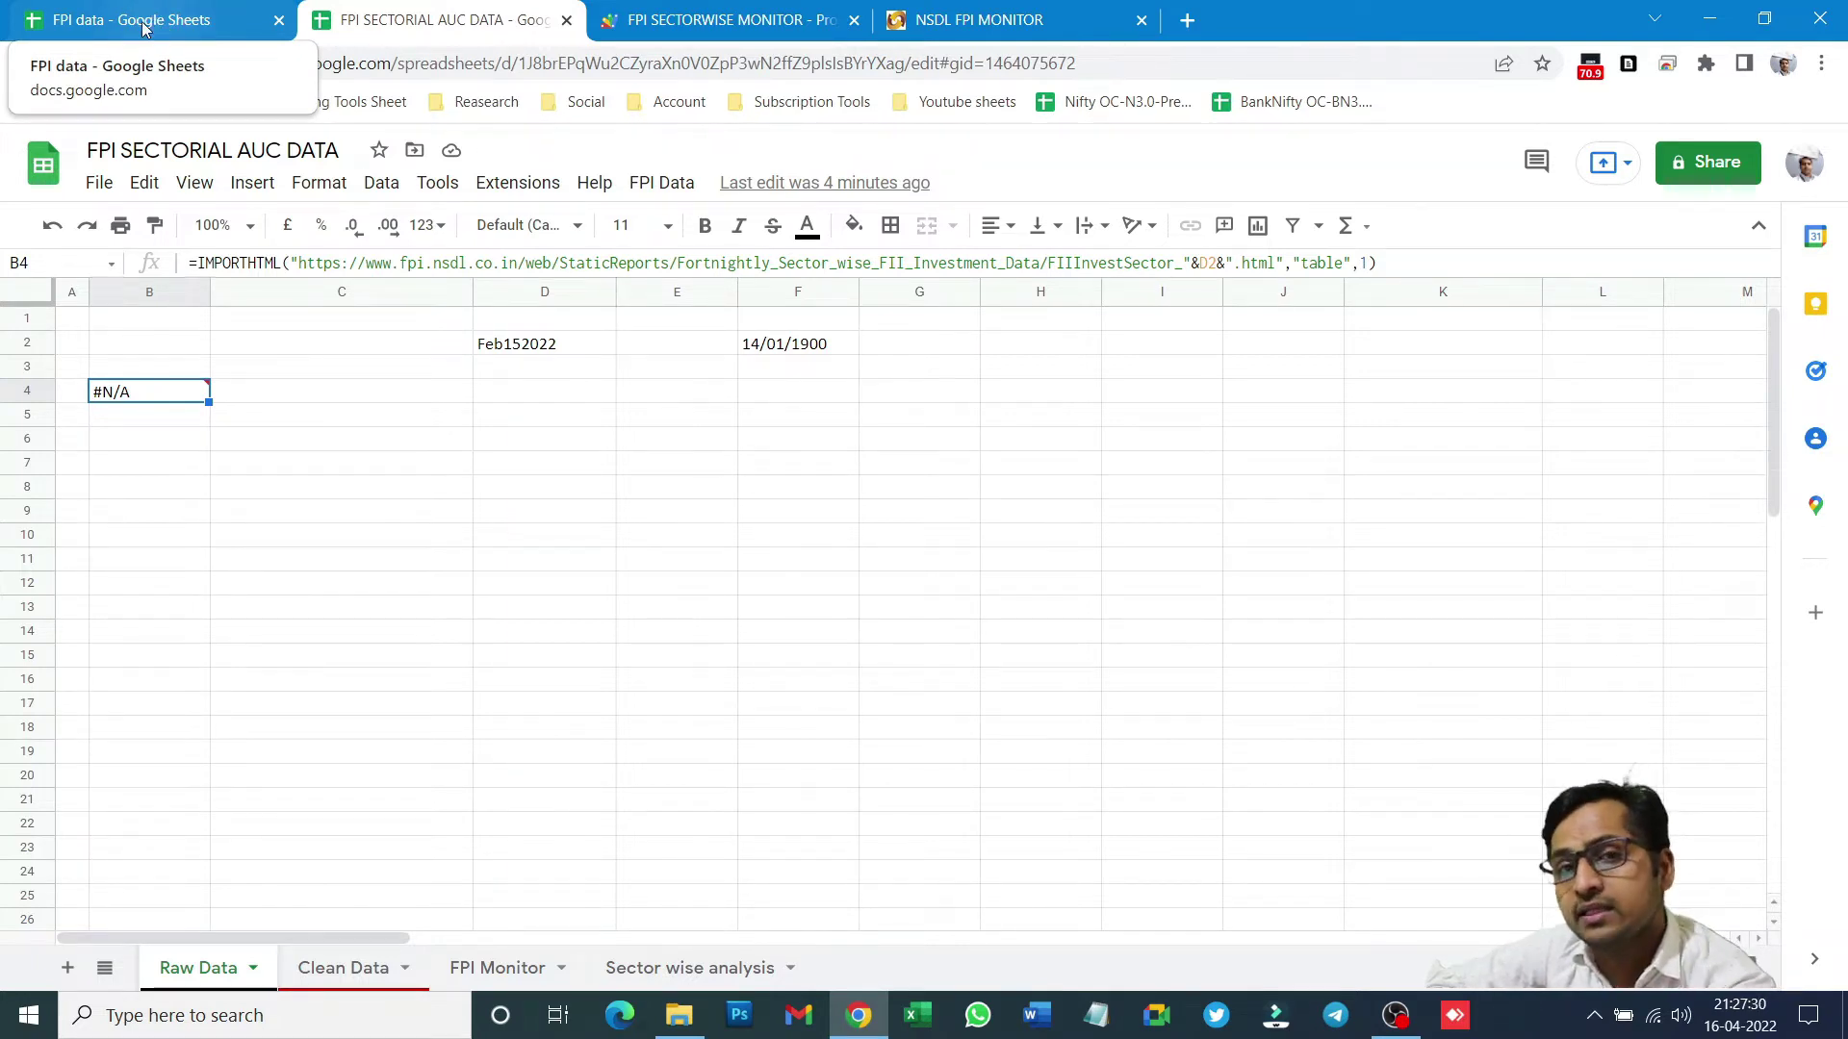
{"action": "left_click", "coordinate": [143, 27]}
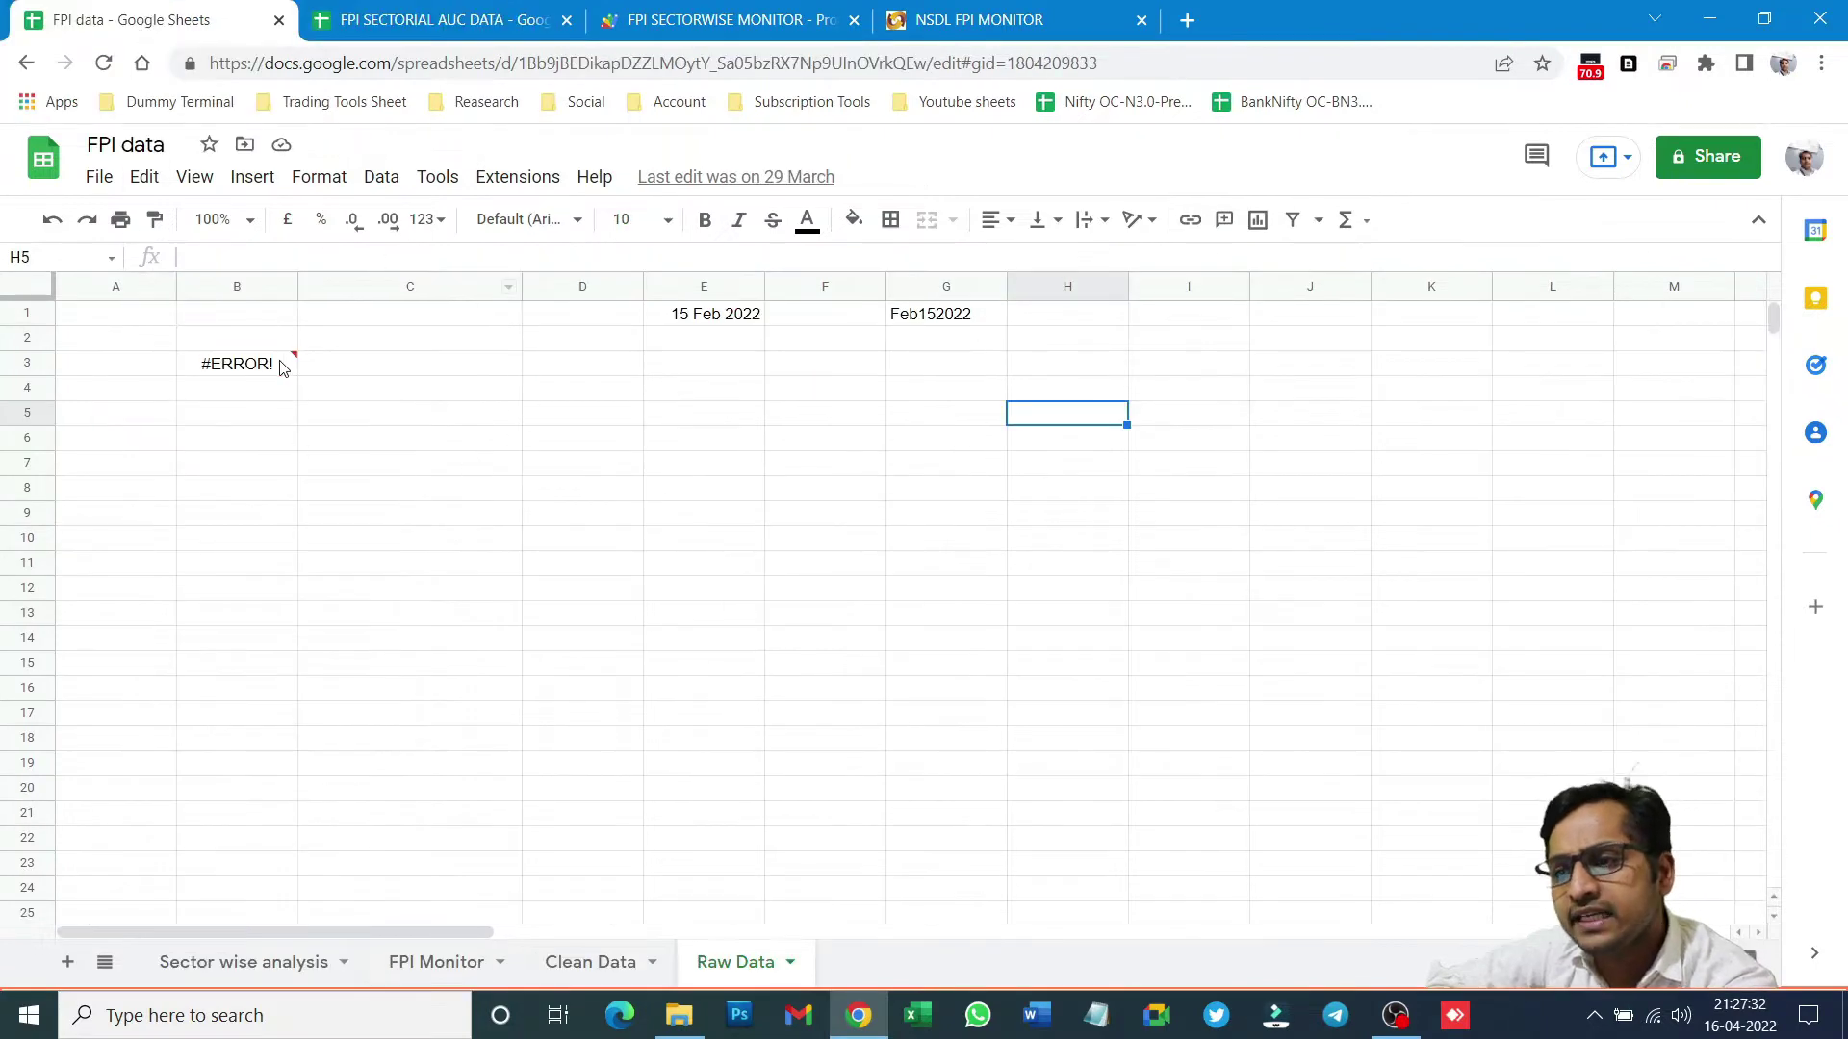
{"action": "left_click", "coordinate": [256, 367]}
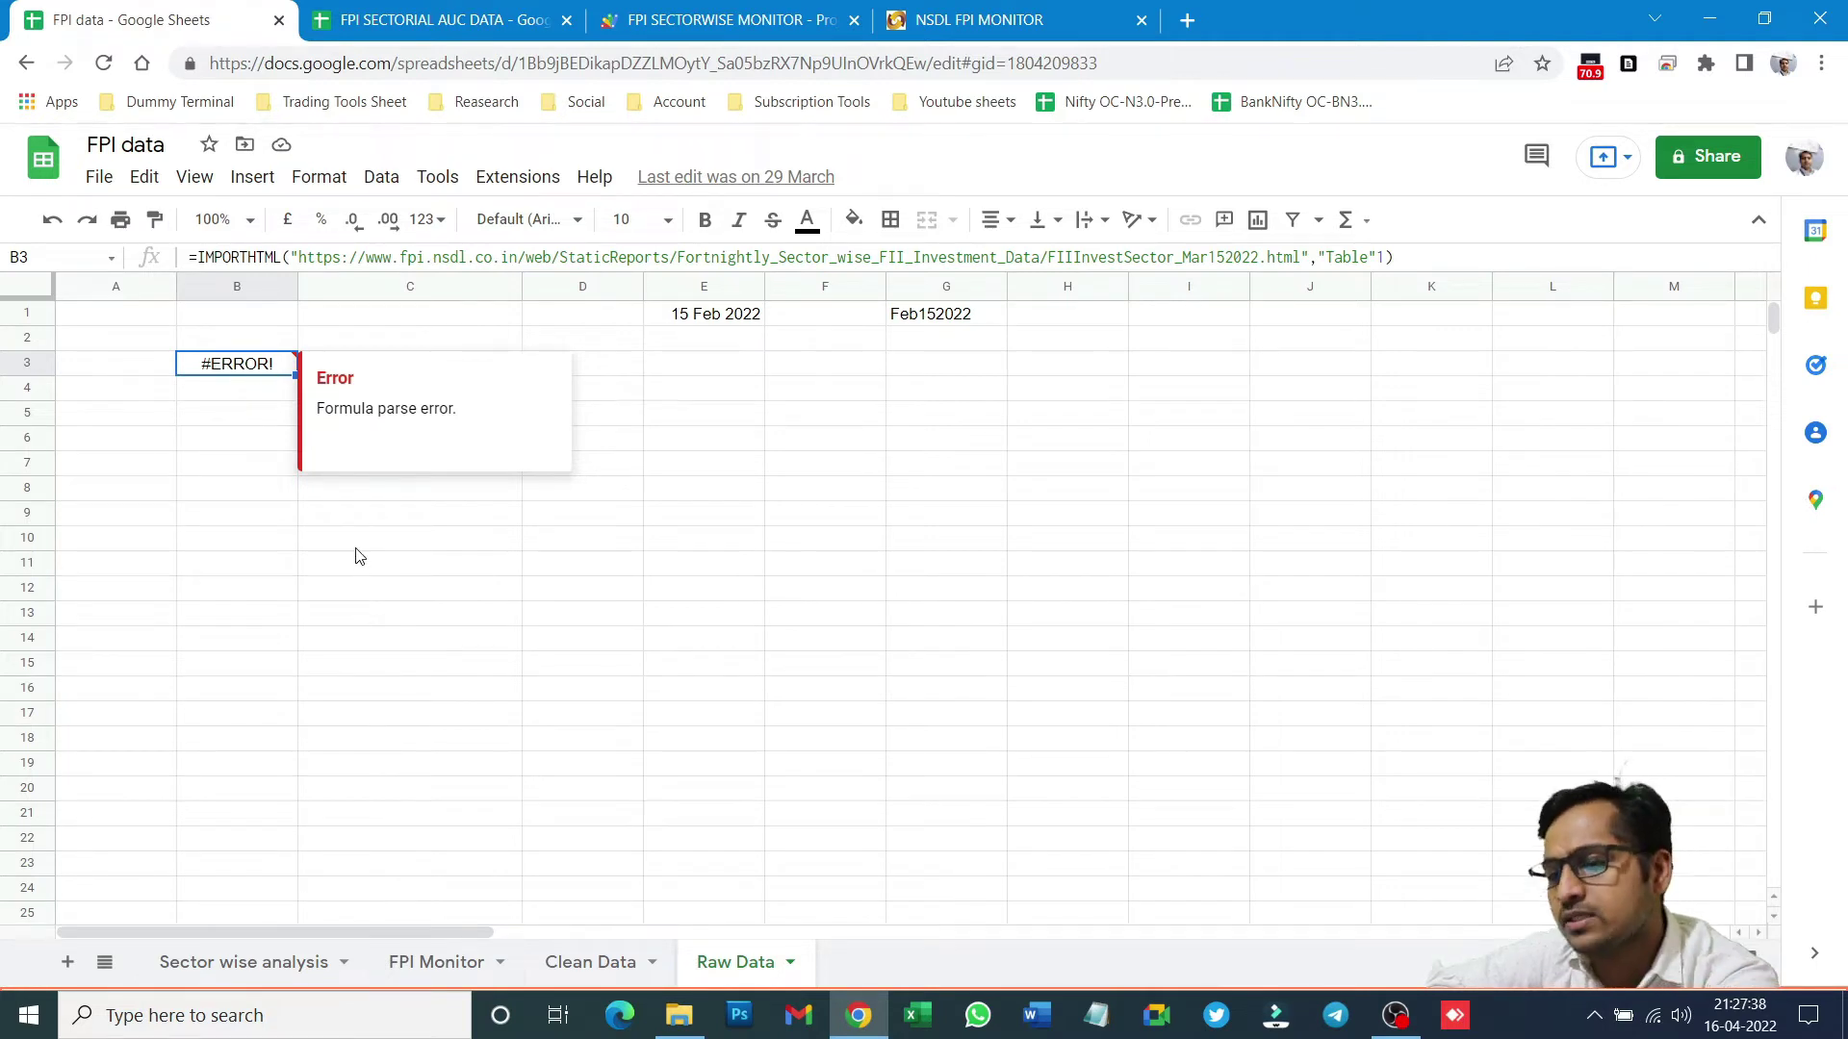
- Browse the Sector wise analysis, FPI Monitor, Clean Data and Raw Data sheets, then go to FPI SECTORIAL AUC DATA
{"action": "left_click", "coordinate": [266, 963]}
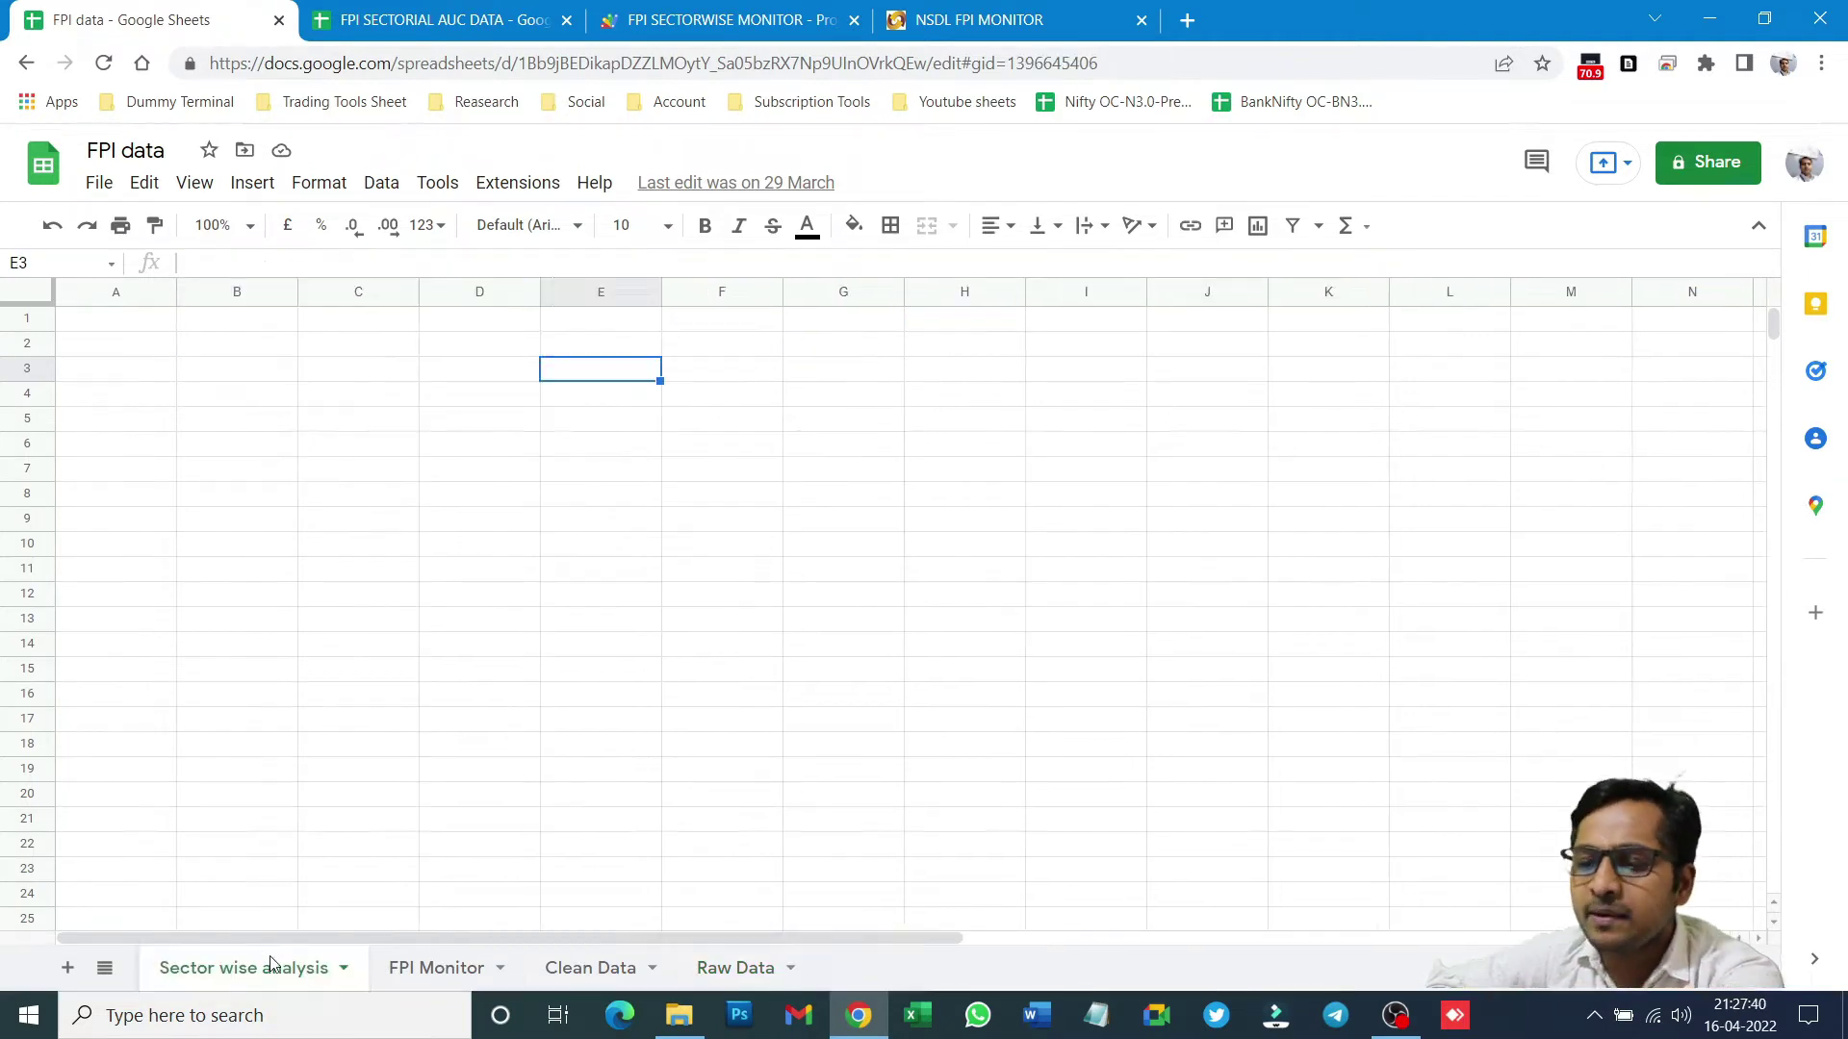
{"action": "left_click", "coordinate": [426, 970]}
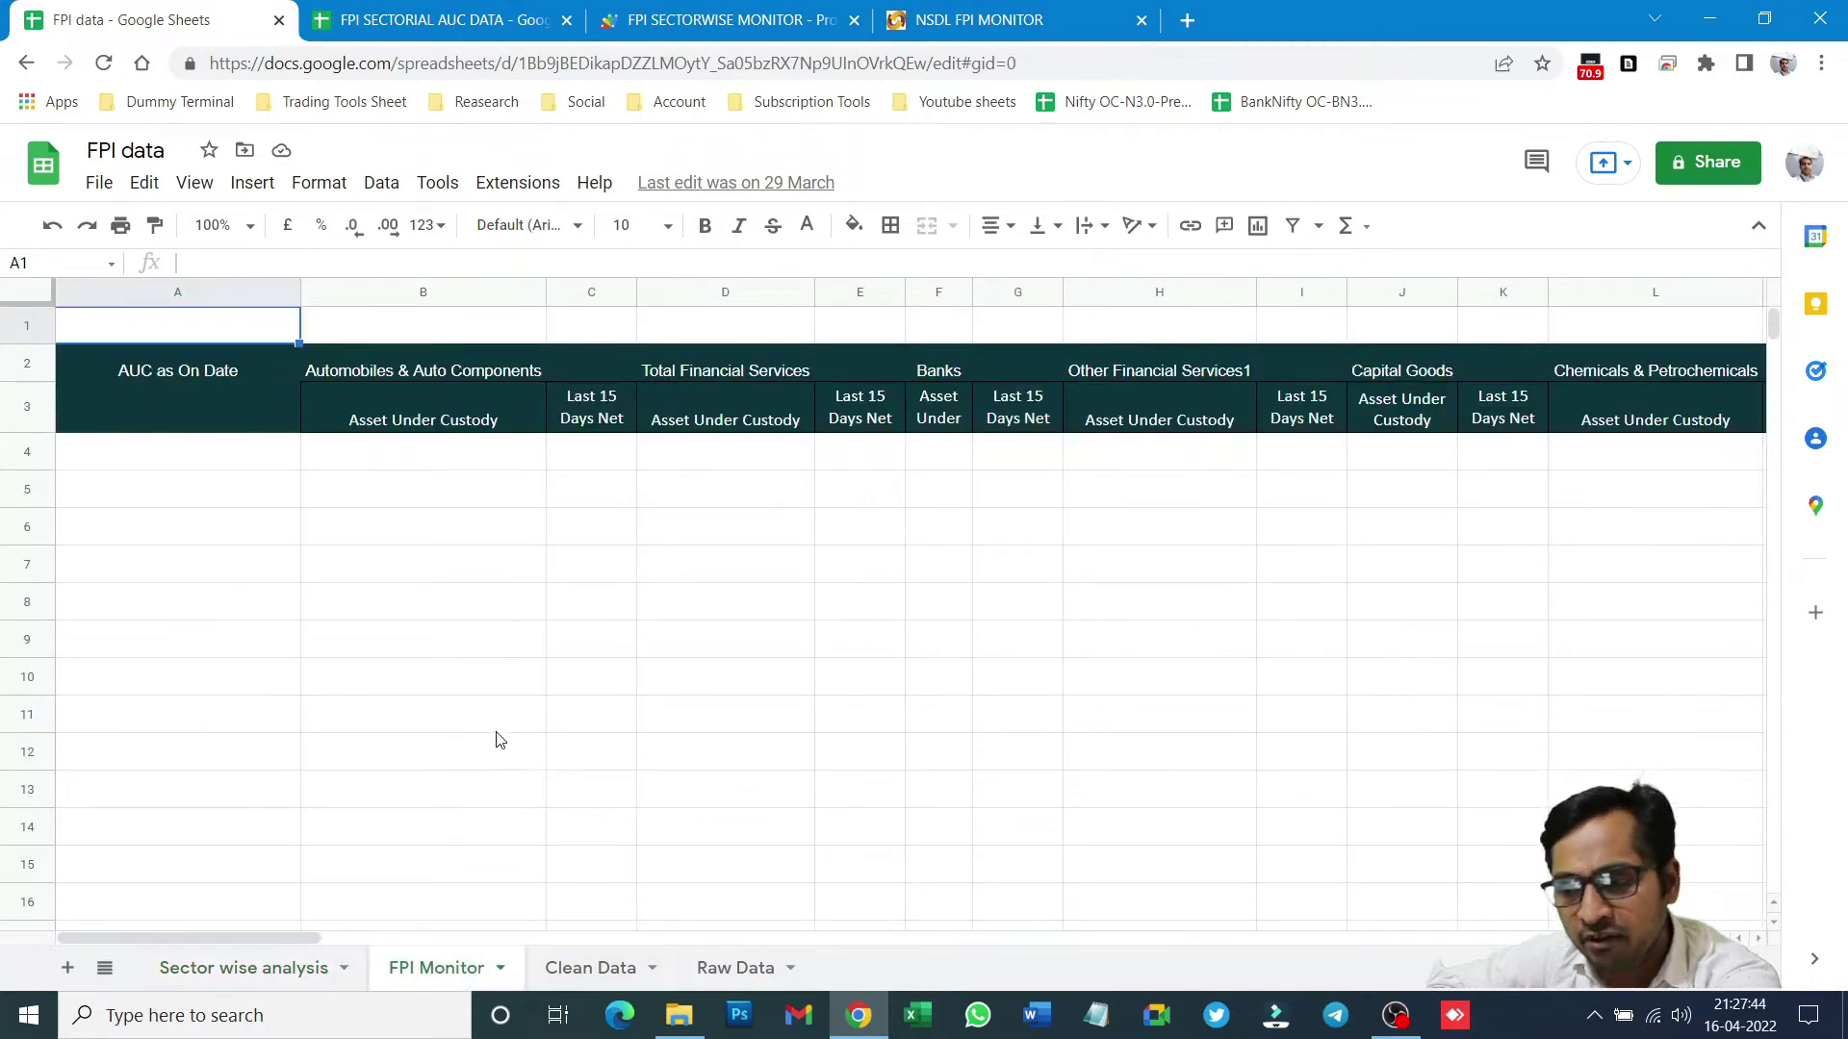
{"action": "left_click", "coordinate": [606, 983]}
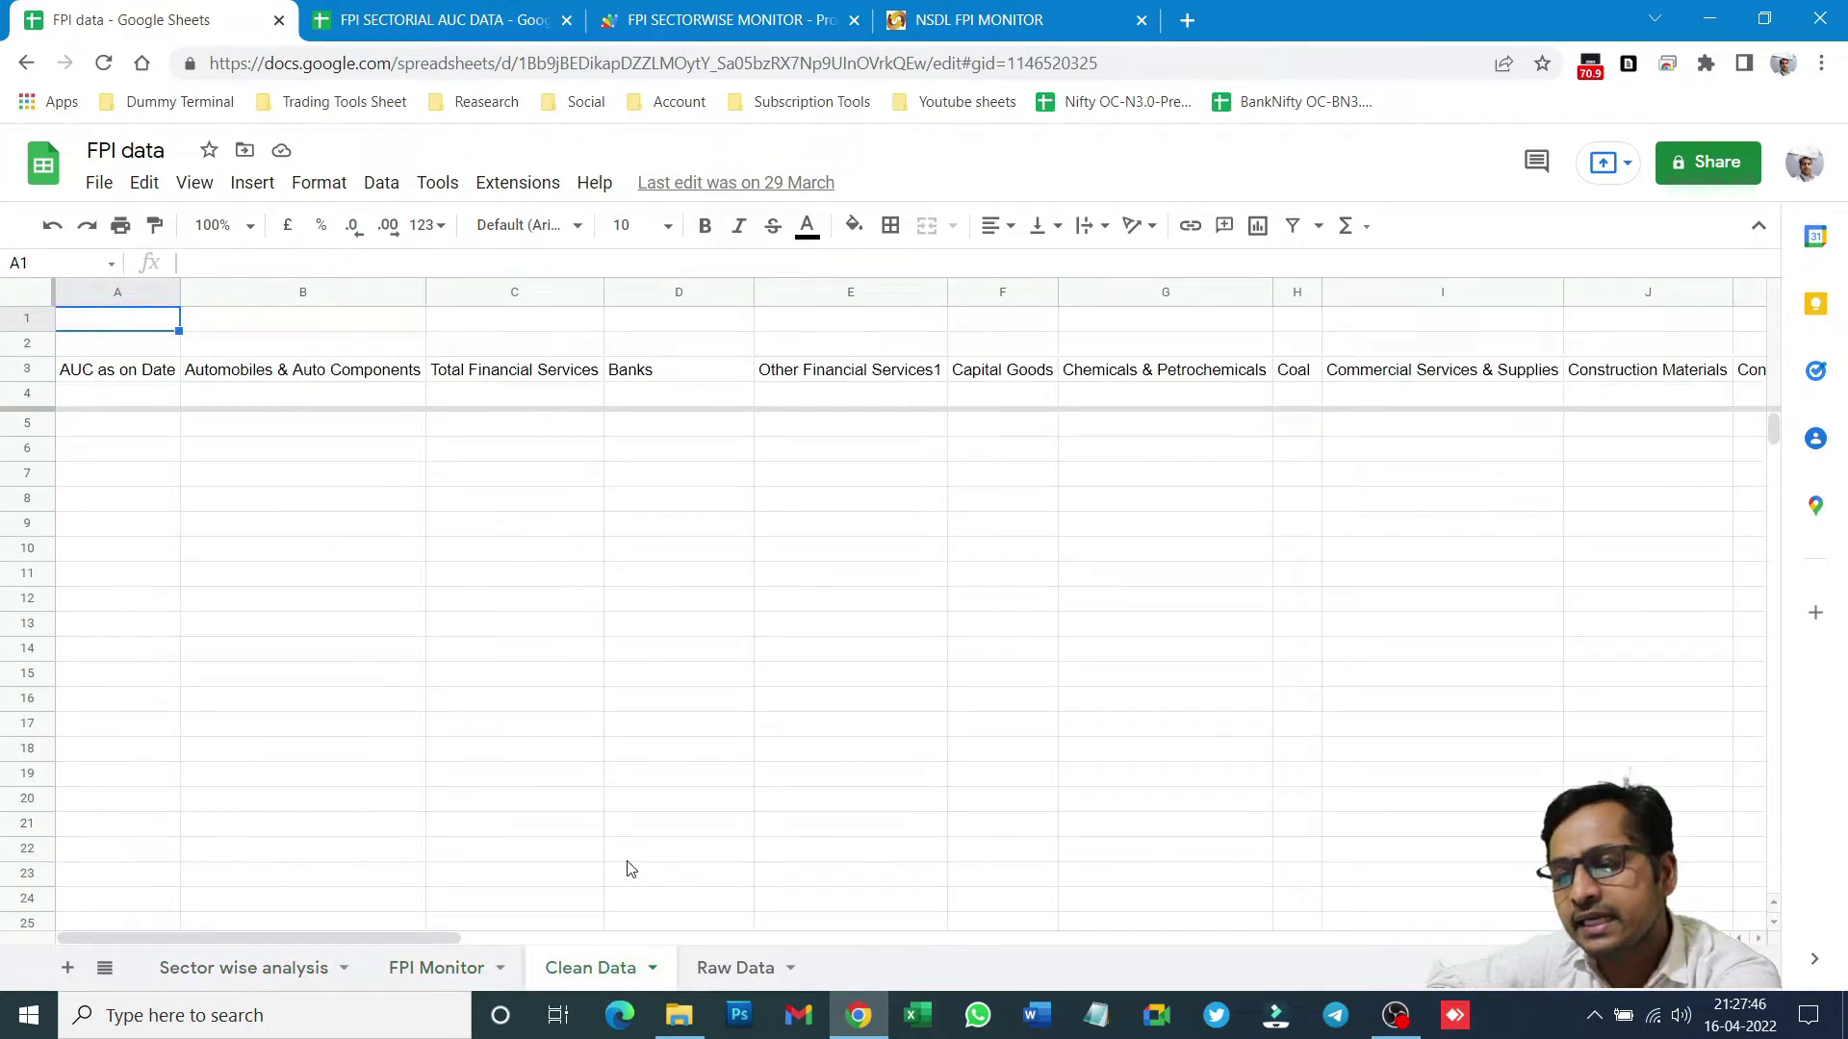
{"action": "left_click", "coordinate": [749, 974]}
{"action": "left_click", "coordinate": [594, 974]}
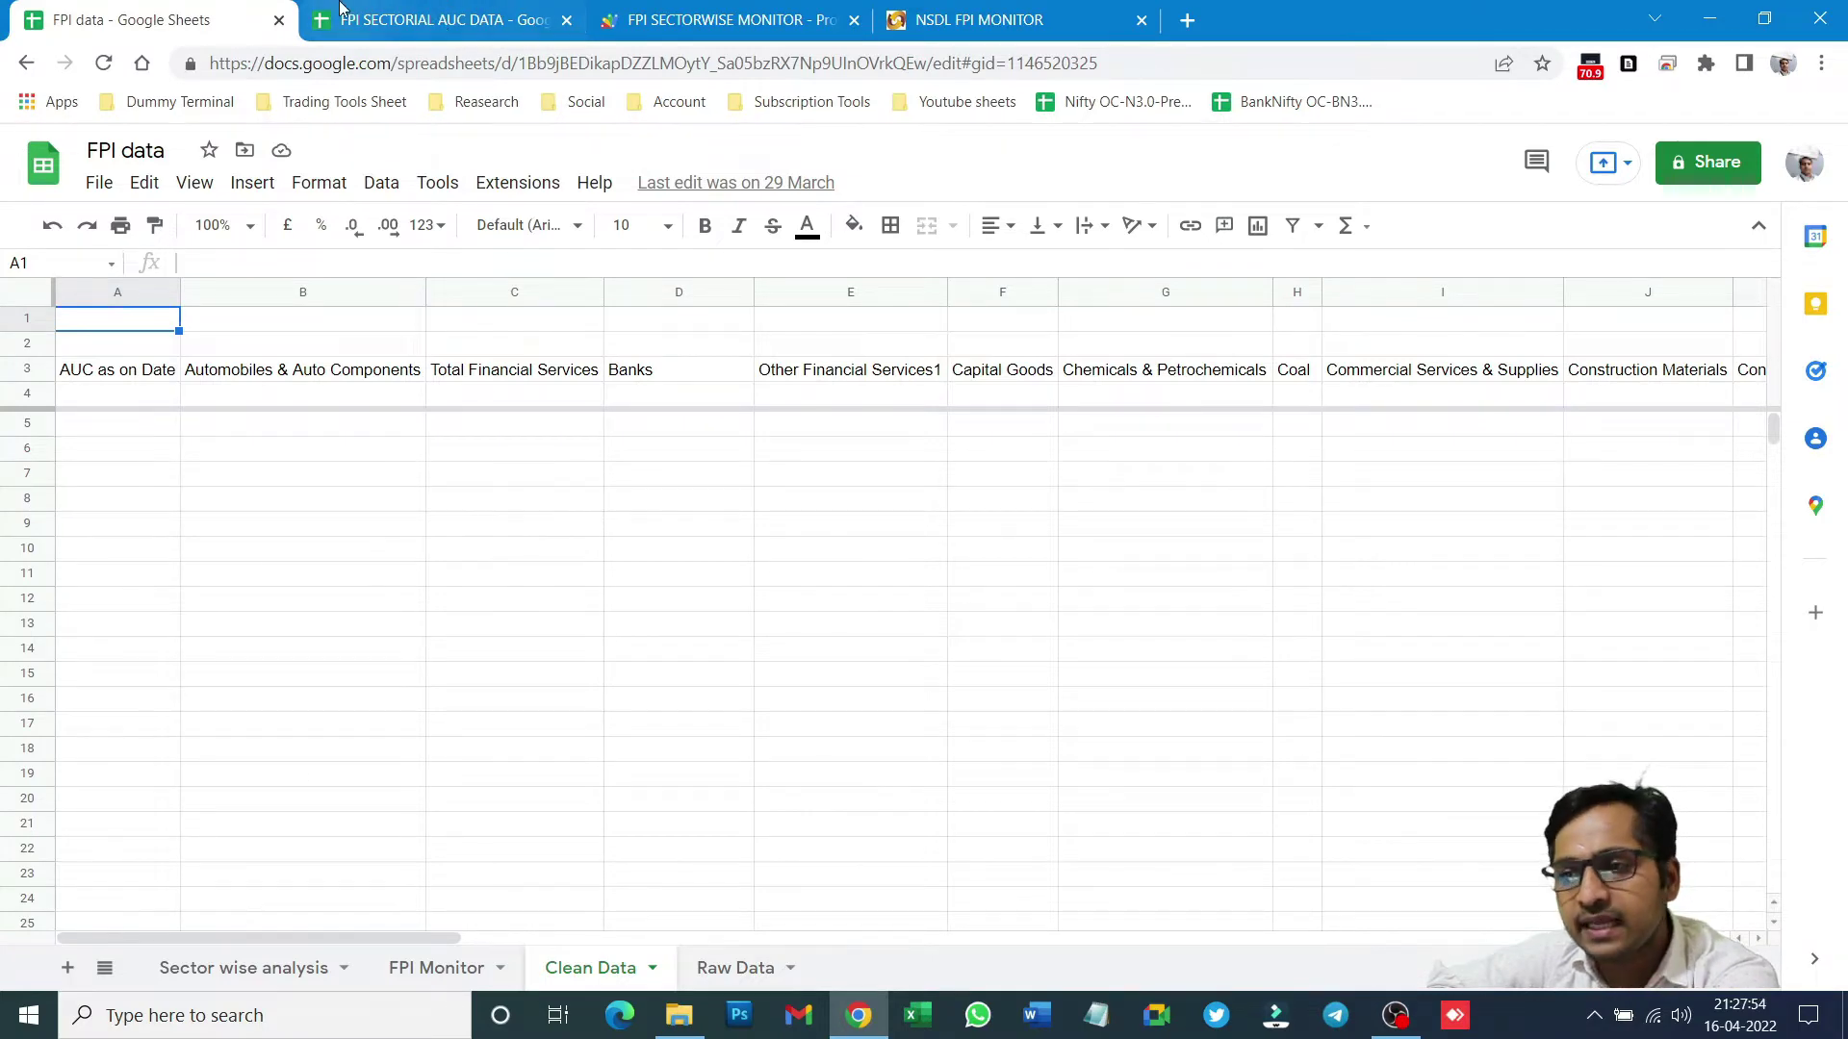
{"action": "left_click", "coordinate": [412, 26]}
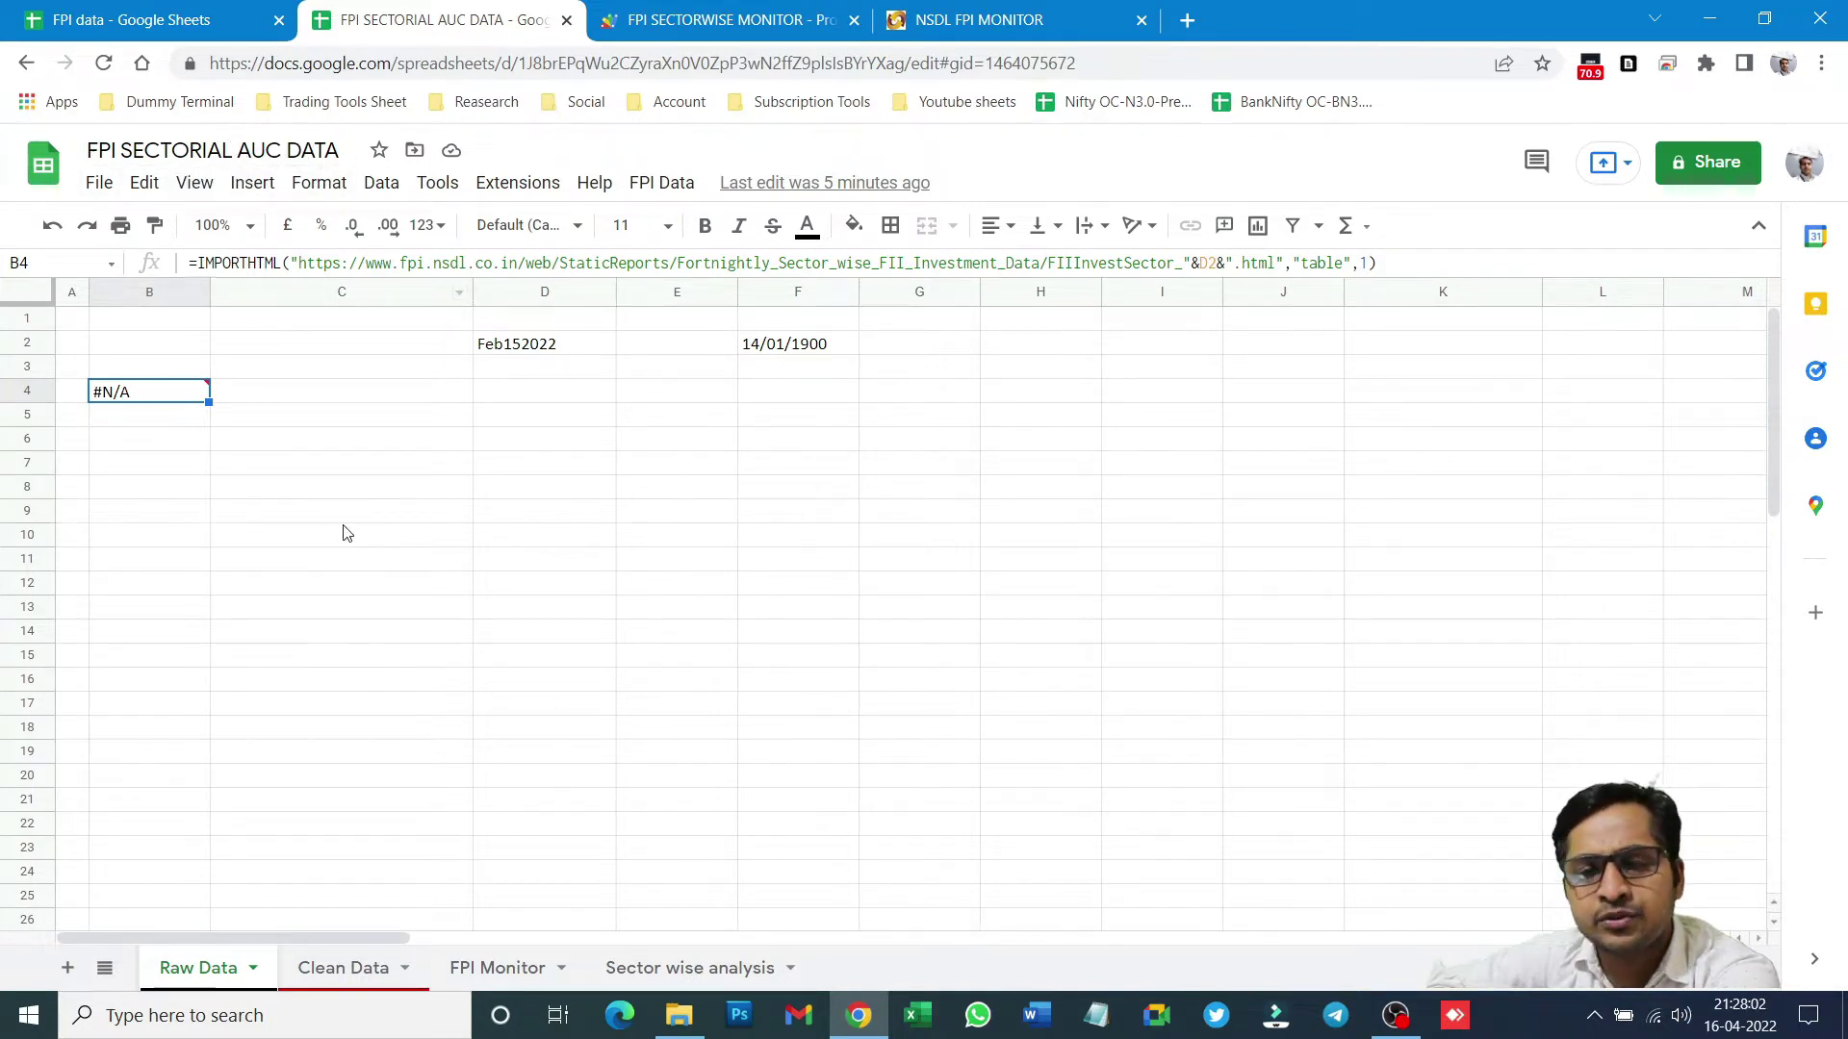
- Review the Raw Data, Clean Data and FPI Monitor sheets, check empty C3, and start a new tab
{"action": "left_click", "coordinate": [216, 25]}
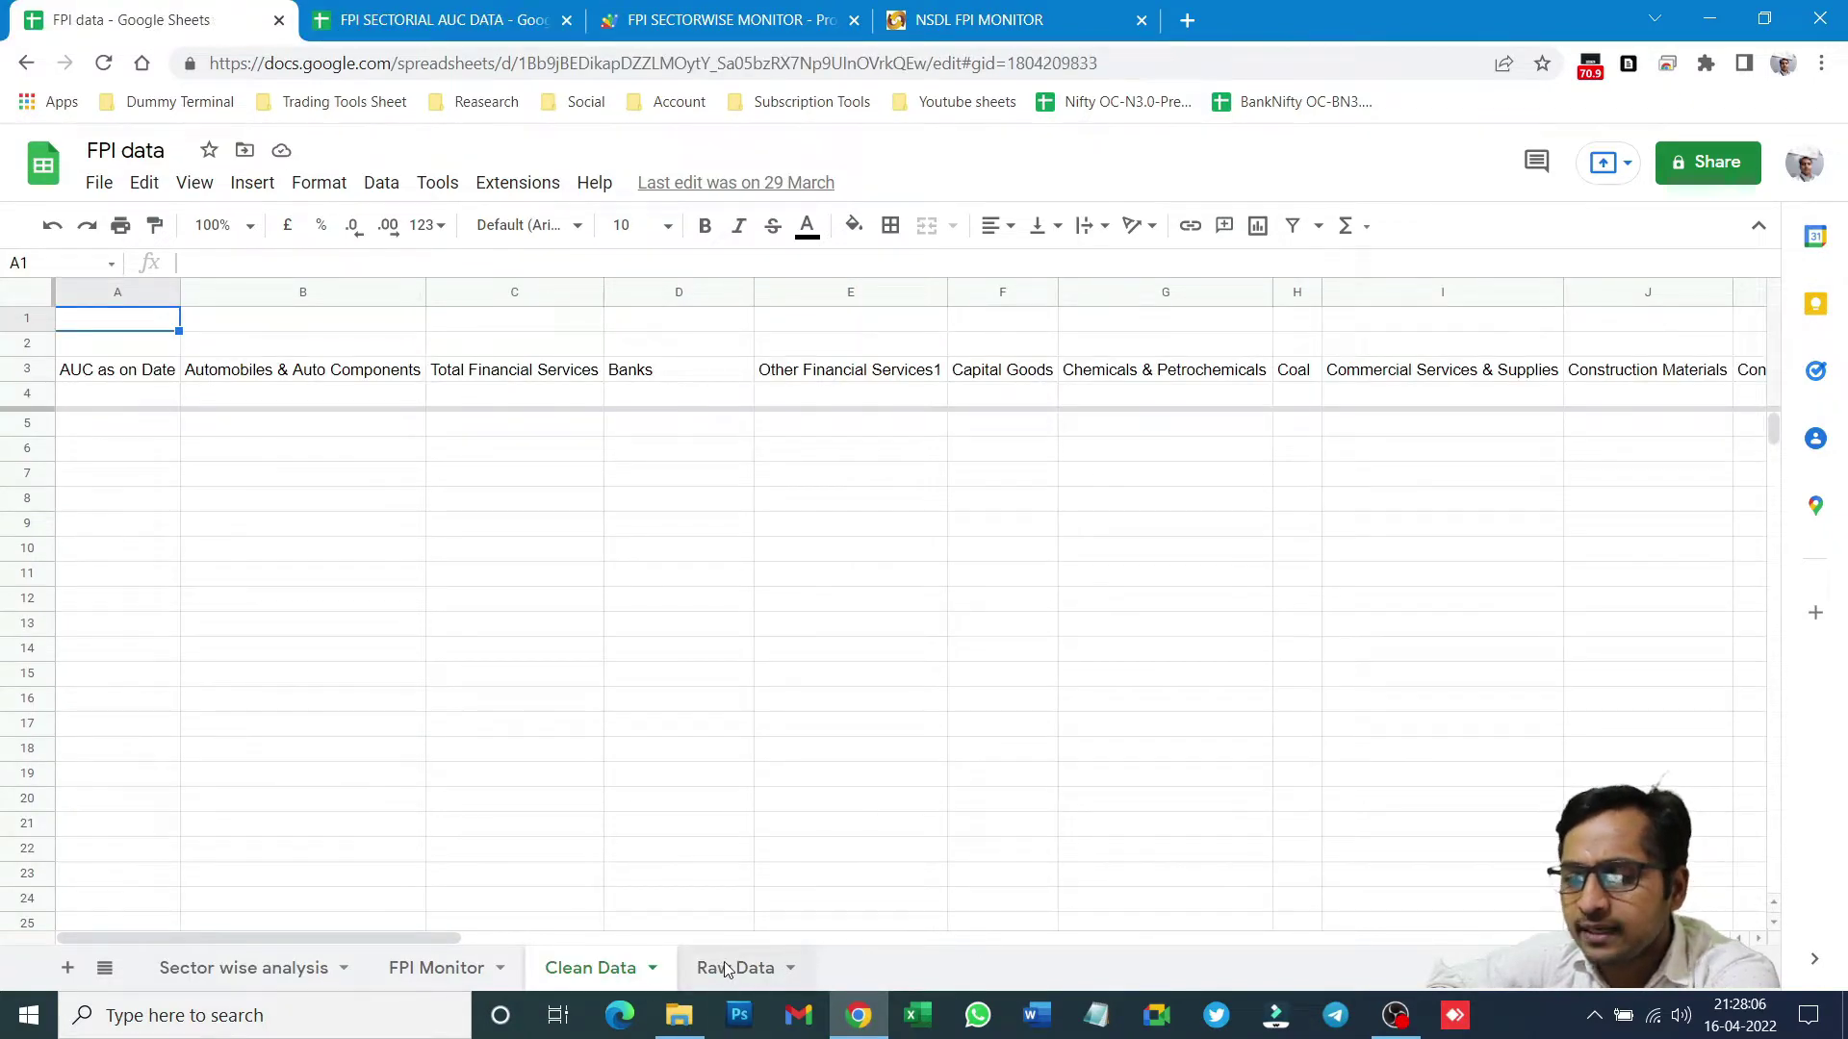
{"action": "left_click", "coordinate": [732, 967]}
{"action": "left_click", "coordinate": [452, 21]}
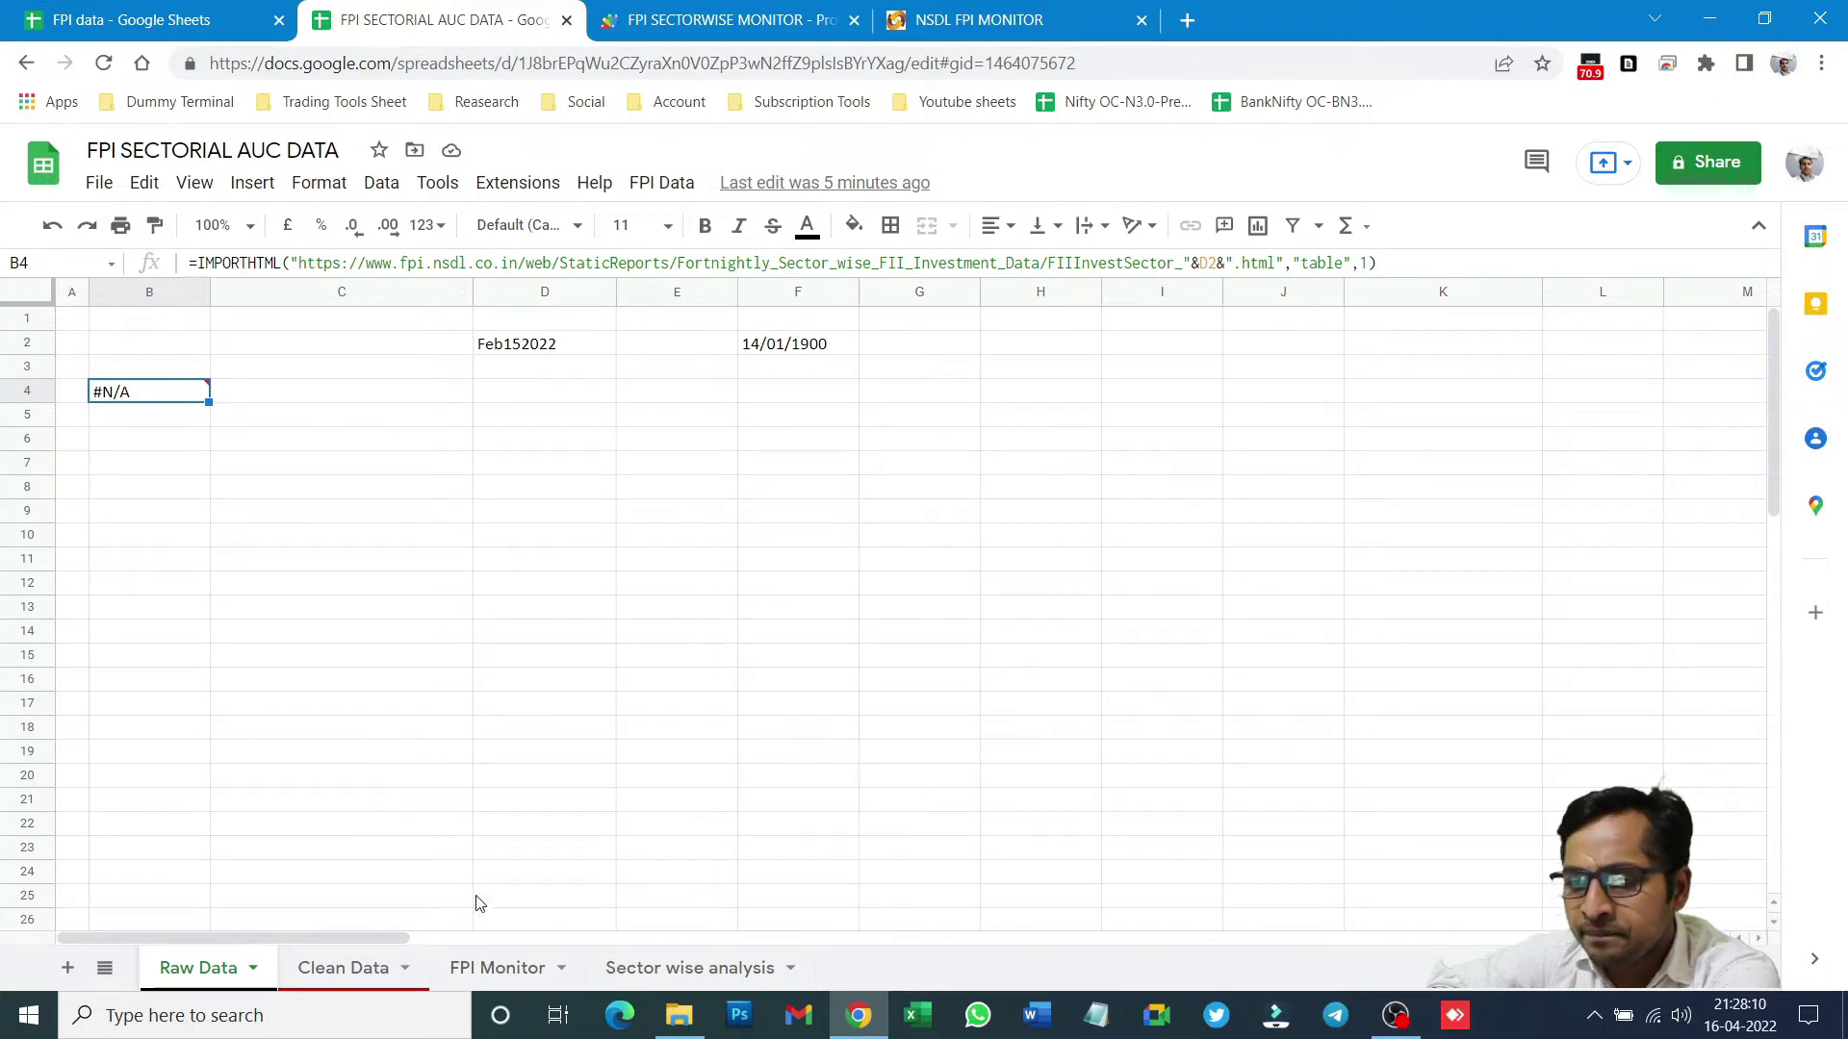
{"action": "left_click", "coordinate": [324, 967]}
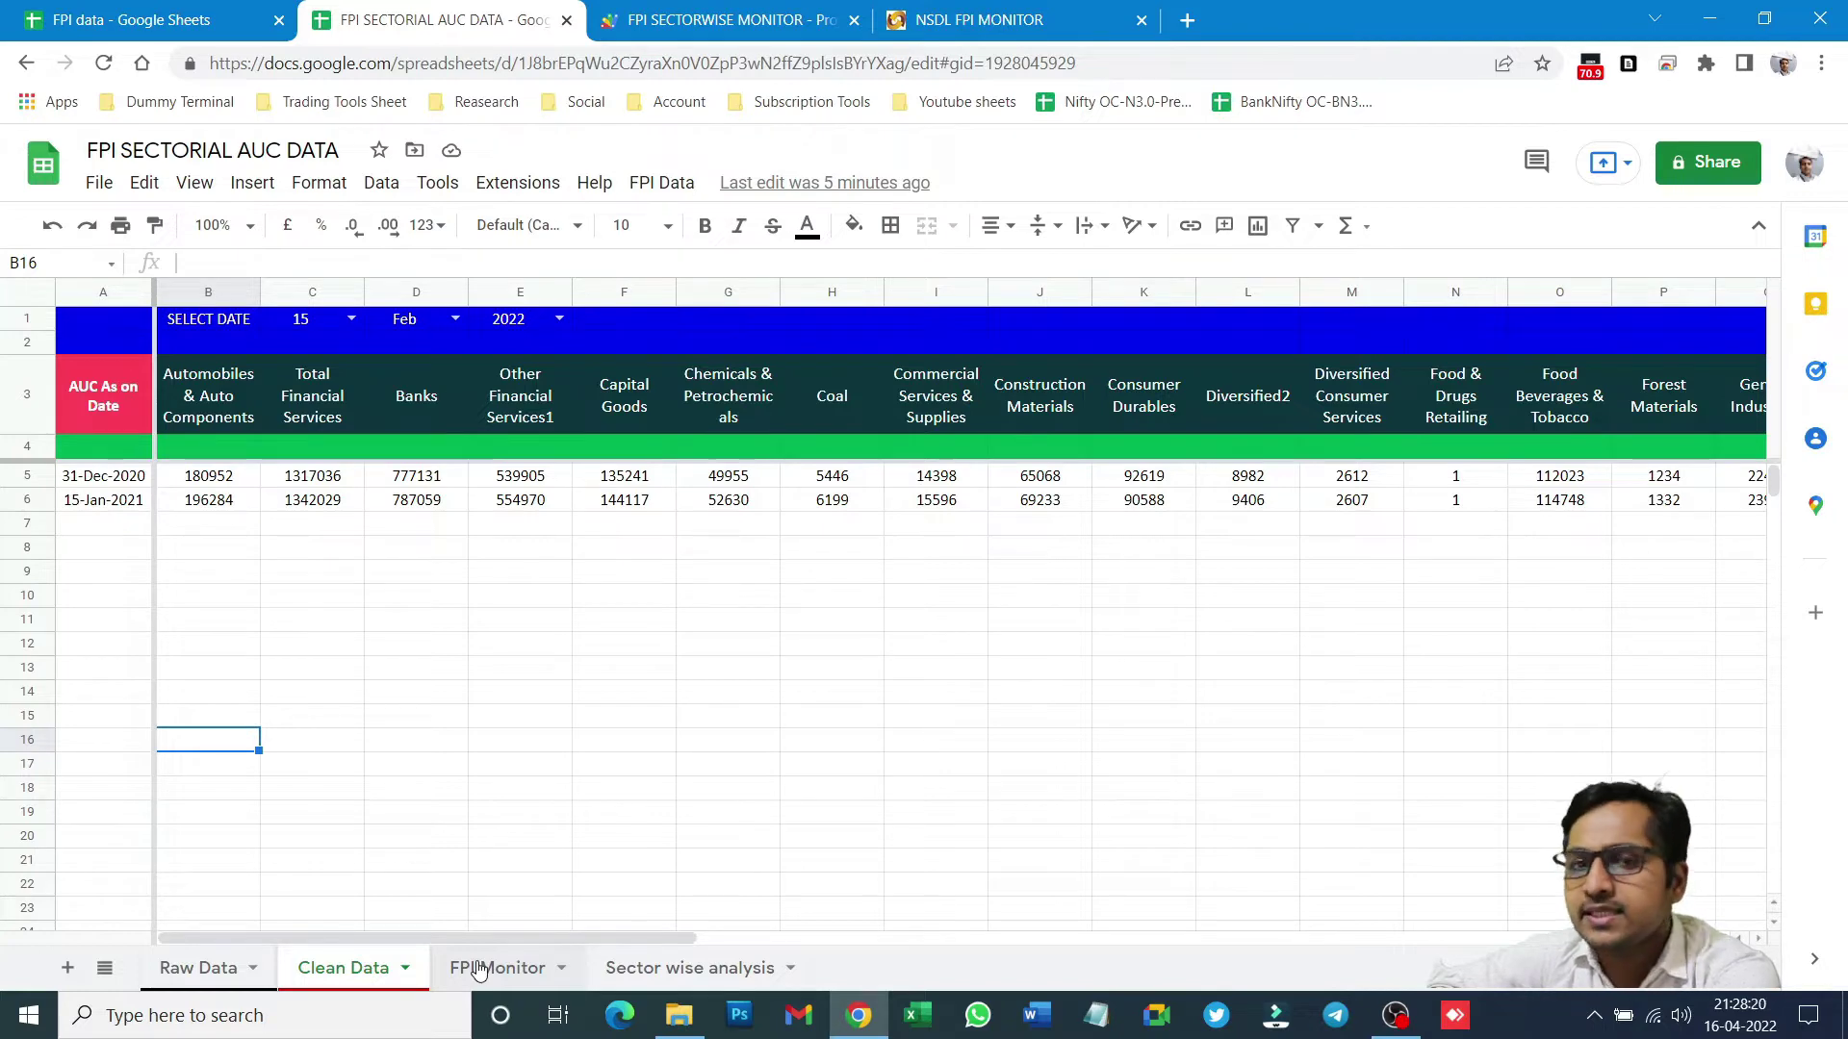
{"action": "left_click", "coordinate": [478, 969]}
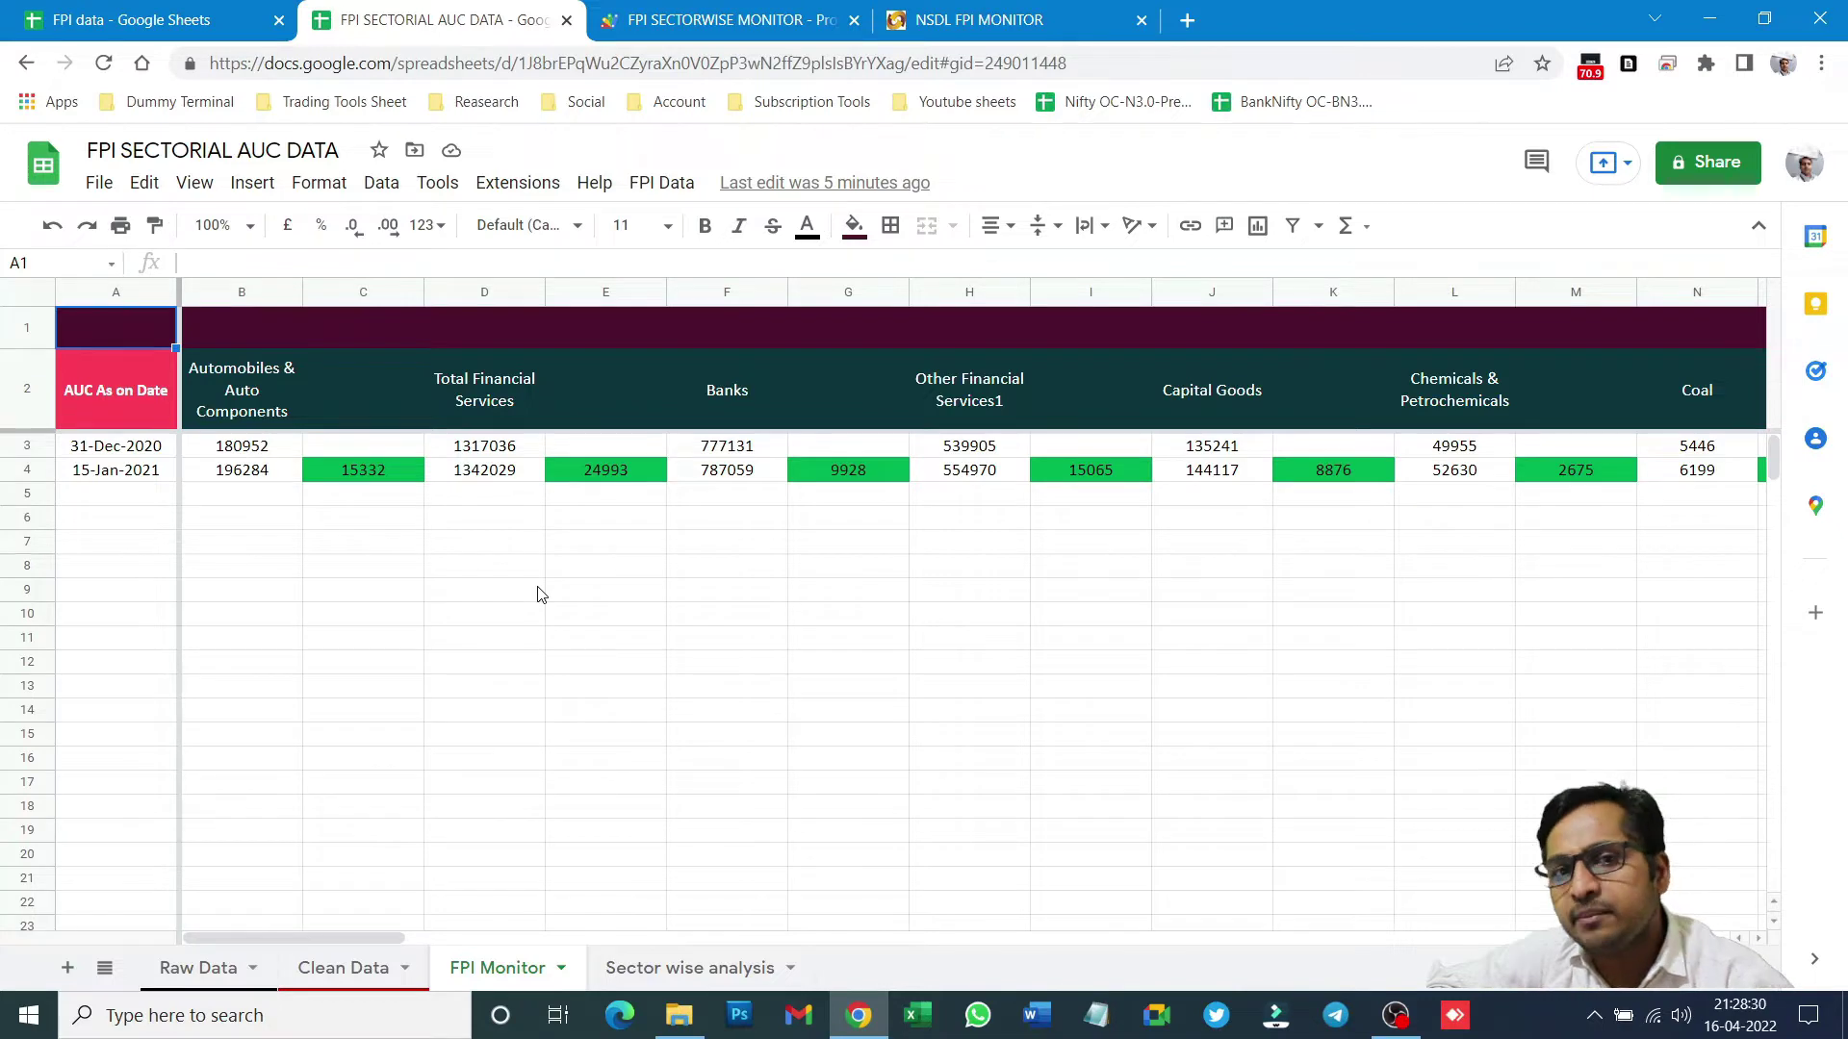
{"action": "left_click", "coordinate": [379, 442]}
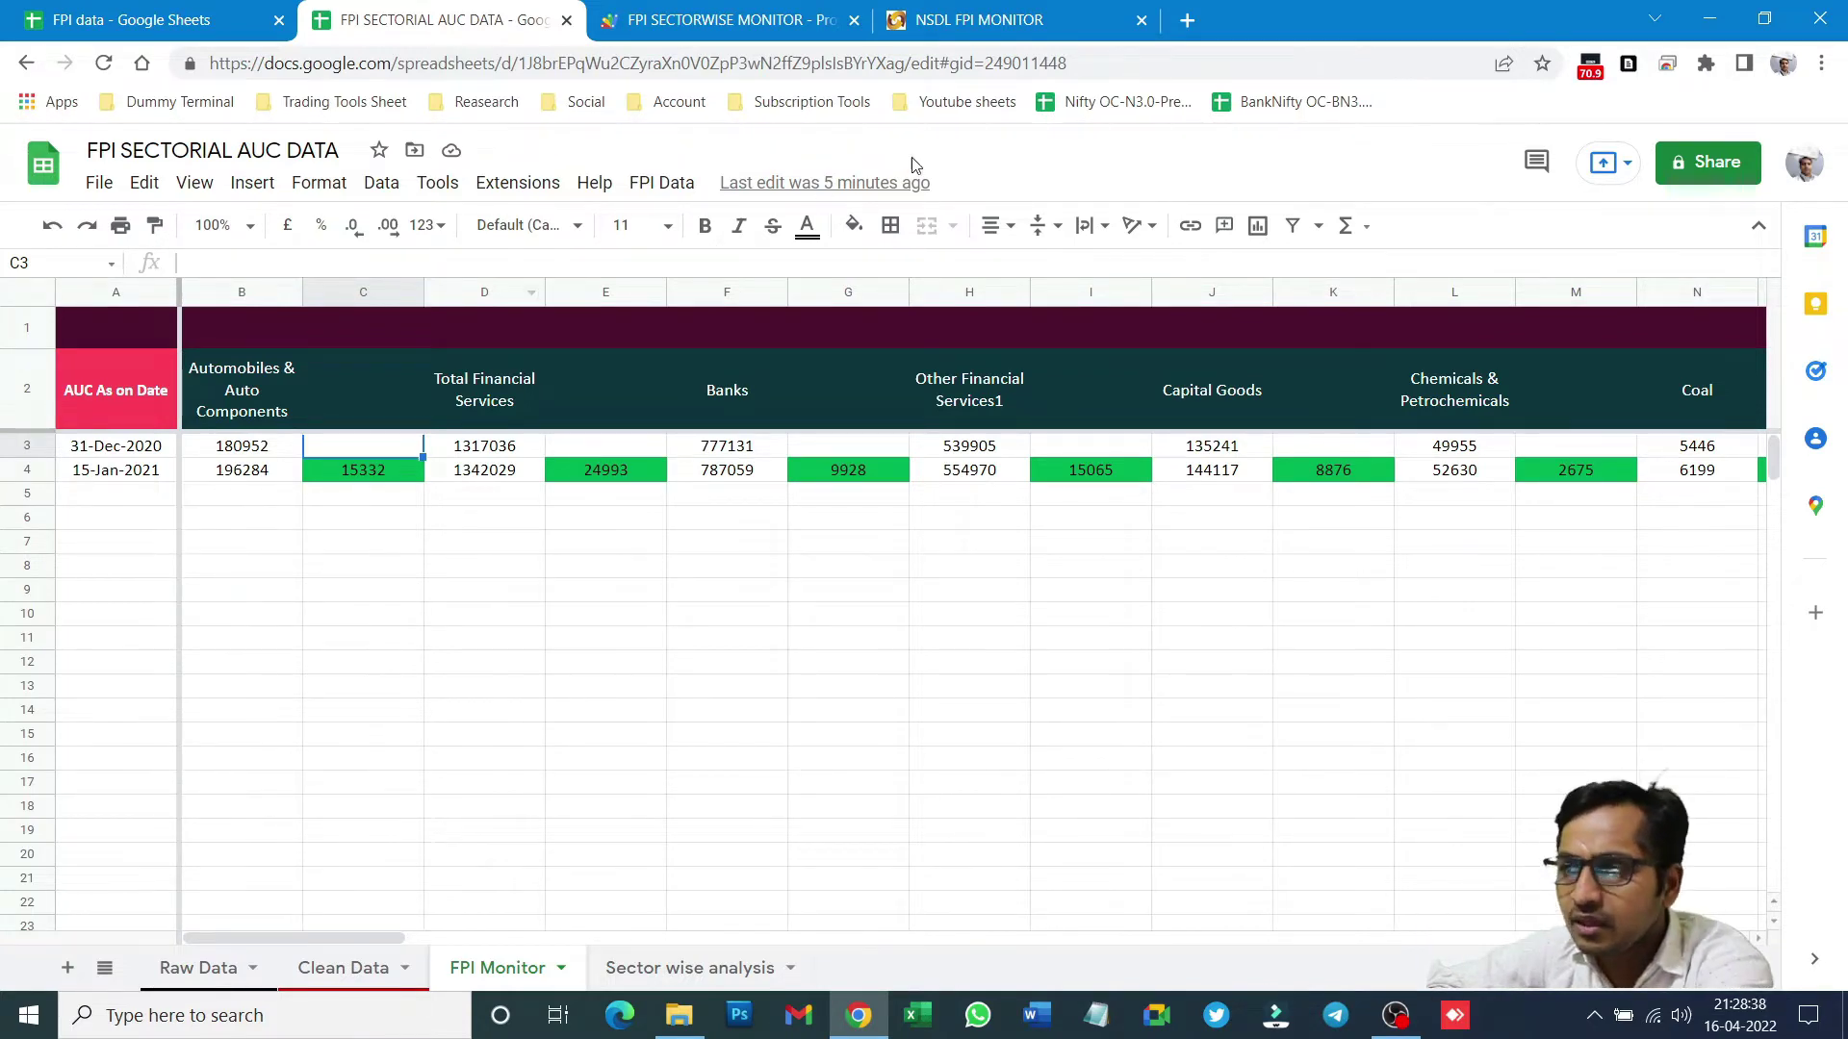
{"action": "left_click", "coordinate": [1187, 19]}
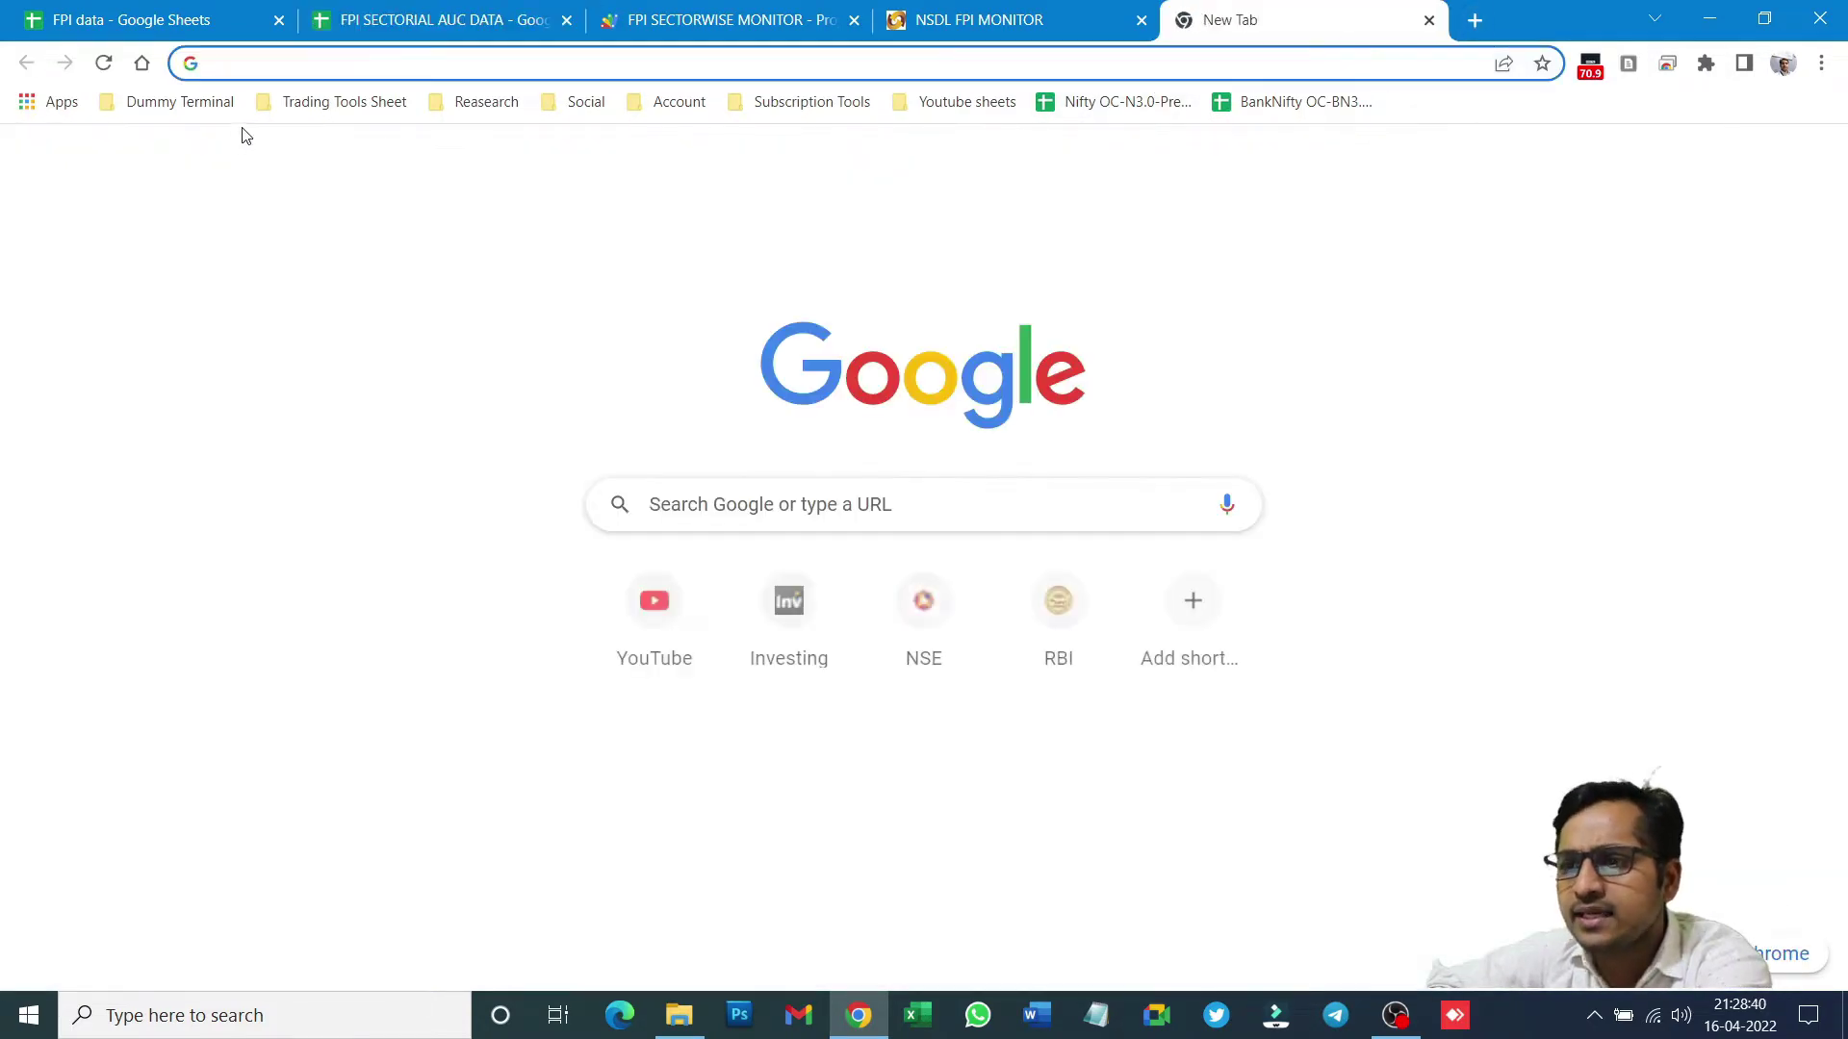
- Open the FII (FPI) Data Analysis bookmark and its FPI AUC SECTORIAL DASHBOARD sheet
{"action": "left_click", "coordinate": [348, 106]}
{"action": "left_click", "coordinate": [375, 195]}
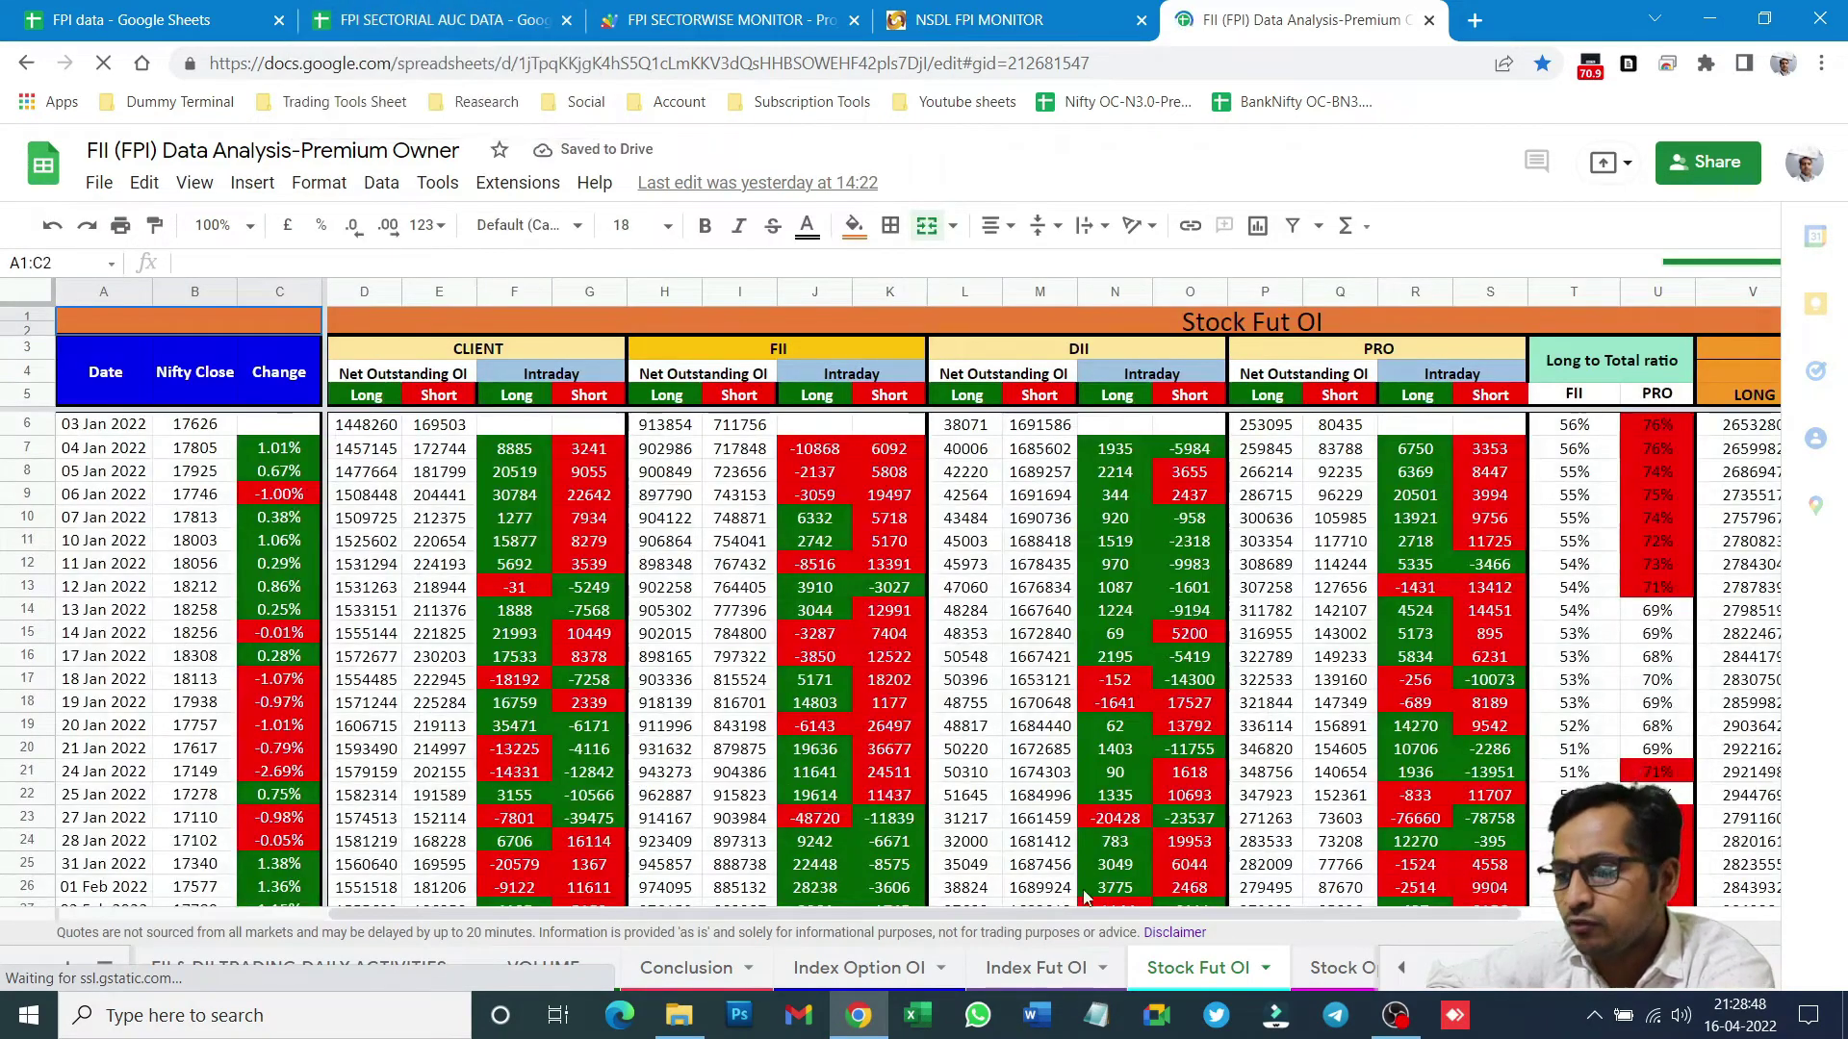
{"action": "left_click", "coordinate": [1338, 968]}
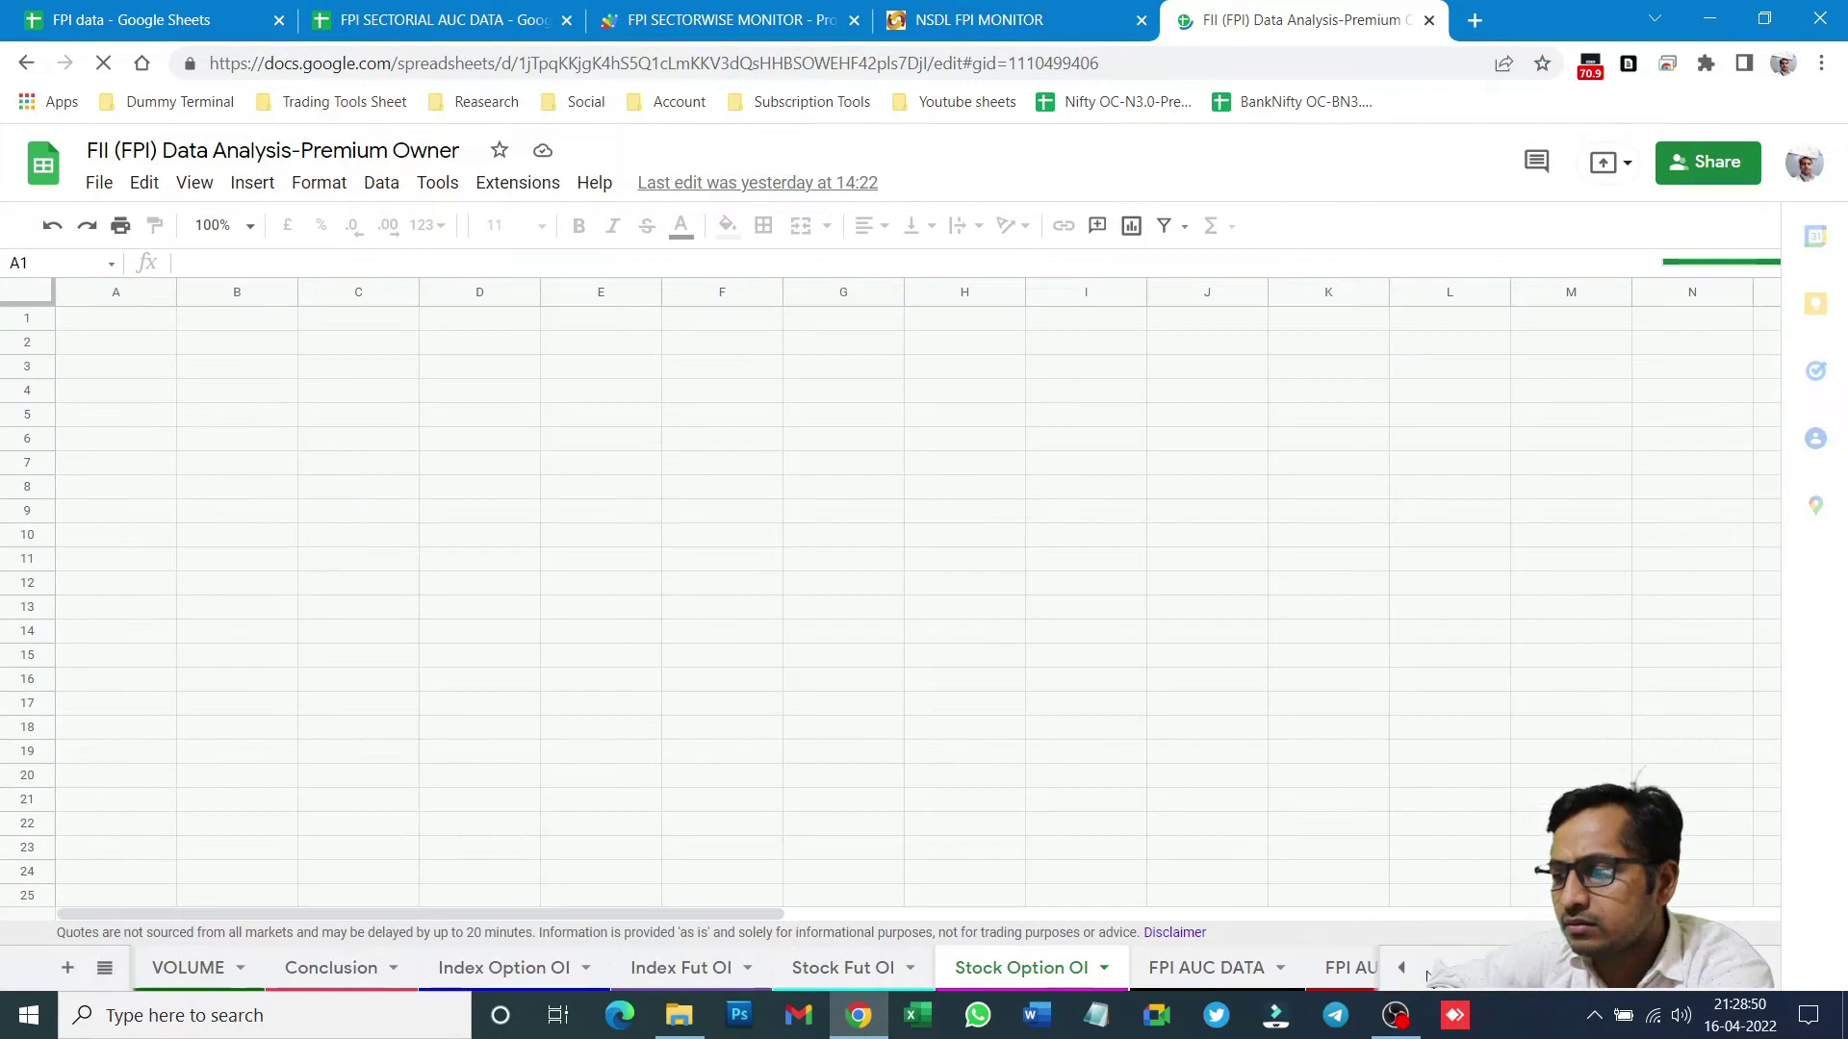
{"action": "left_click", "coordinate": [1237, 968]}
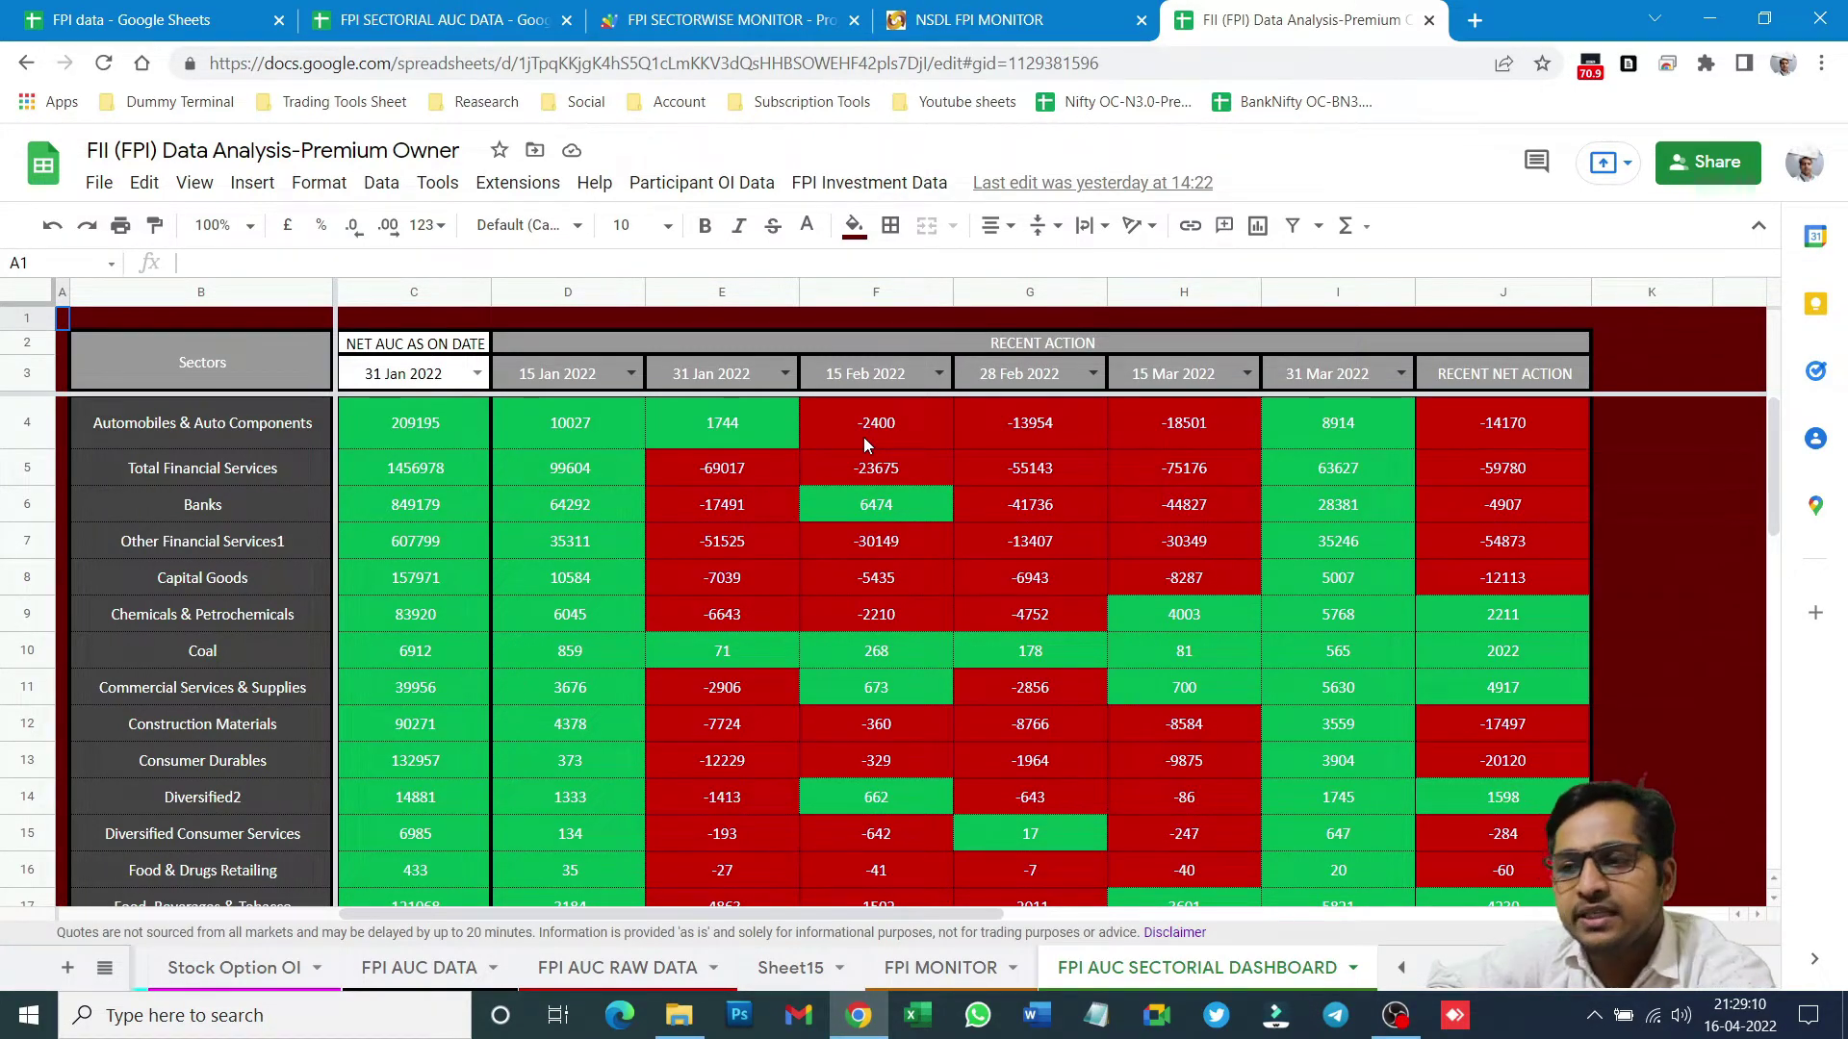
- Inspect the dashboard's D3 and E3 date dropdowns, then return to FPI SECTORIAL AUC DATA
{"action": "left_click", "coordinate": [274, 472]}
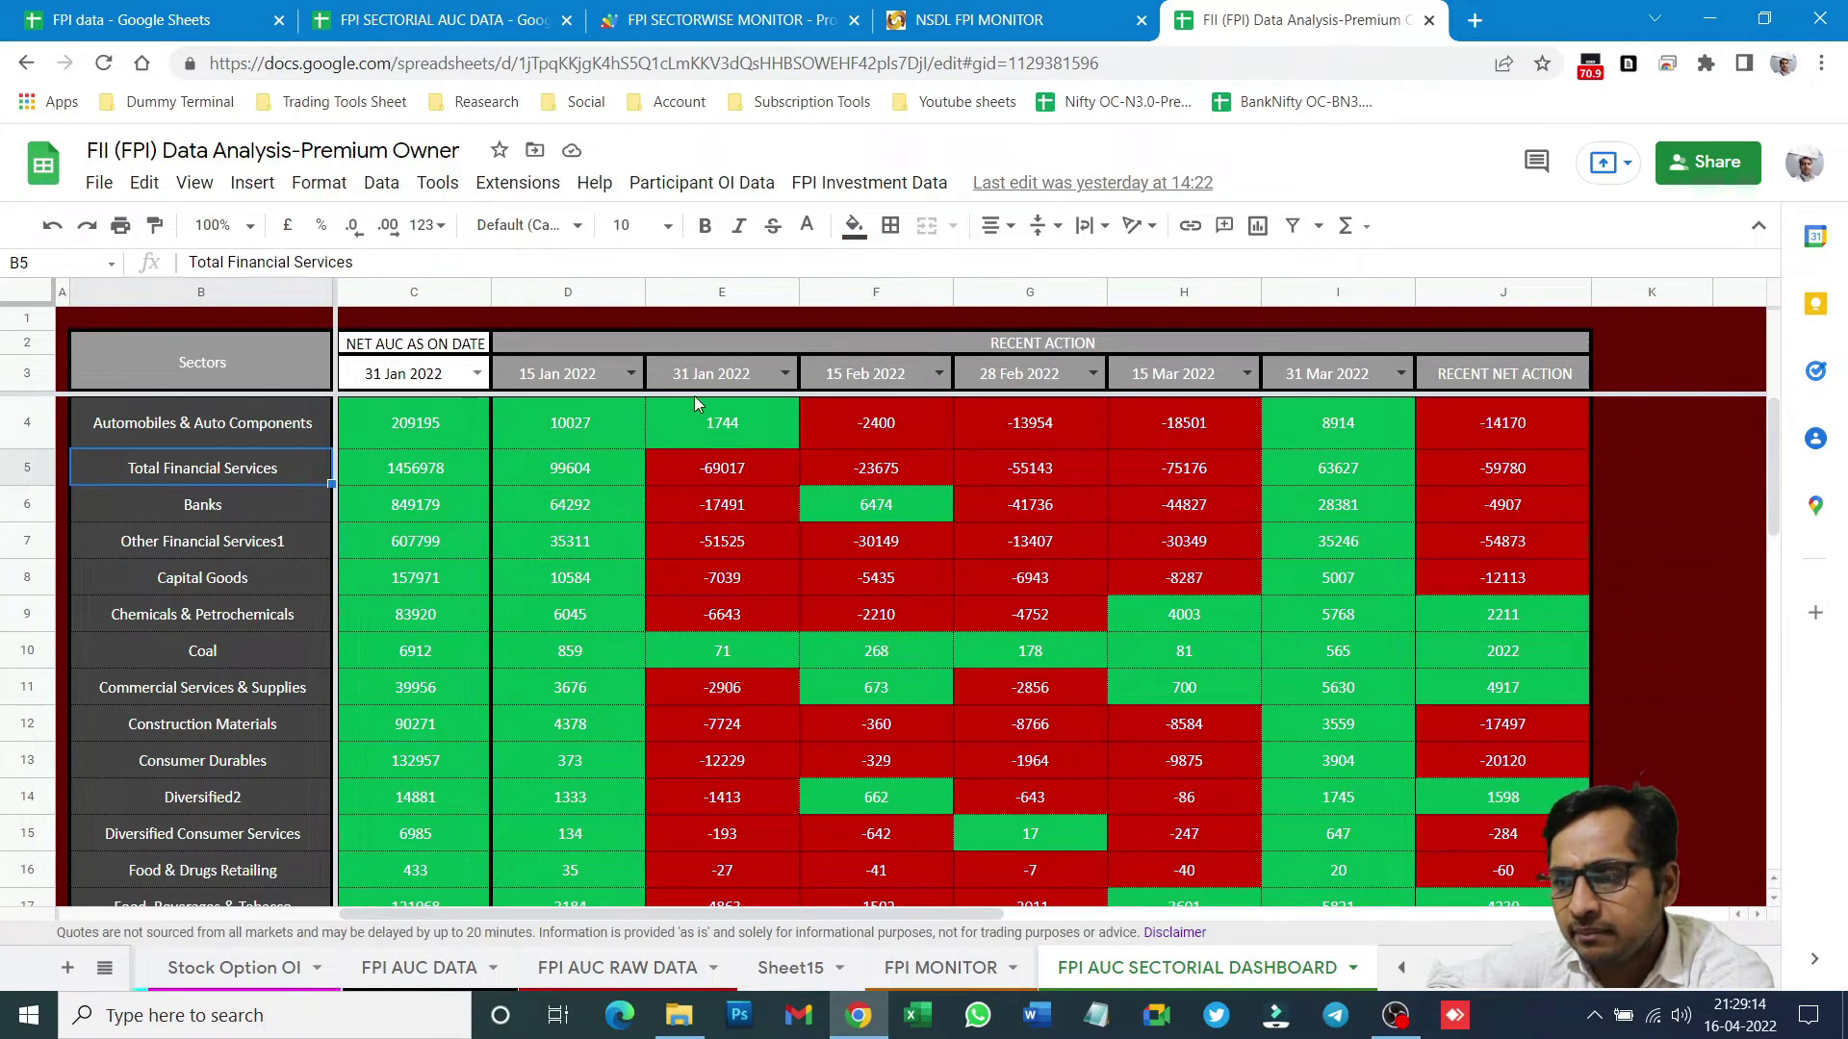
{"action": "left_click", "coordinate": [632, 375]}
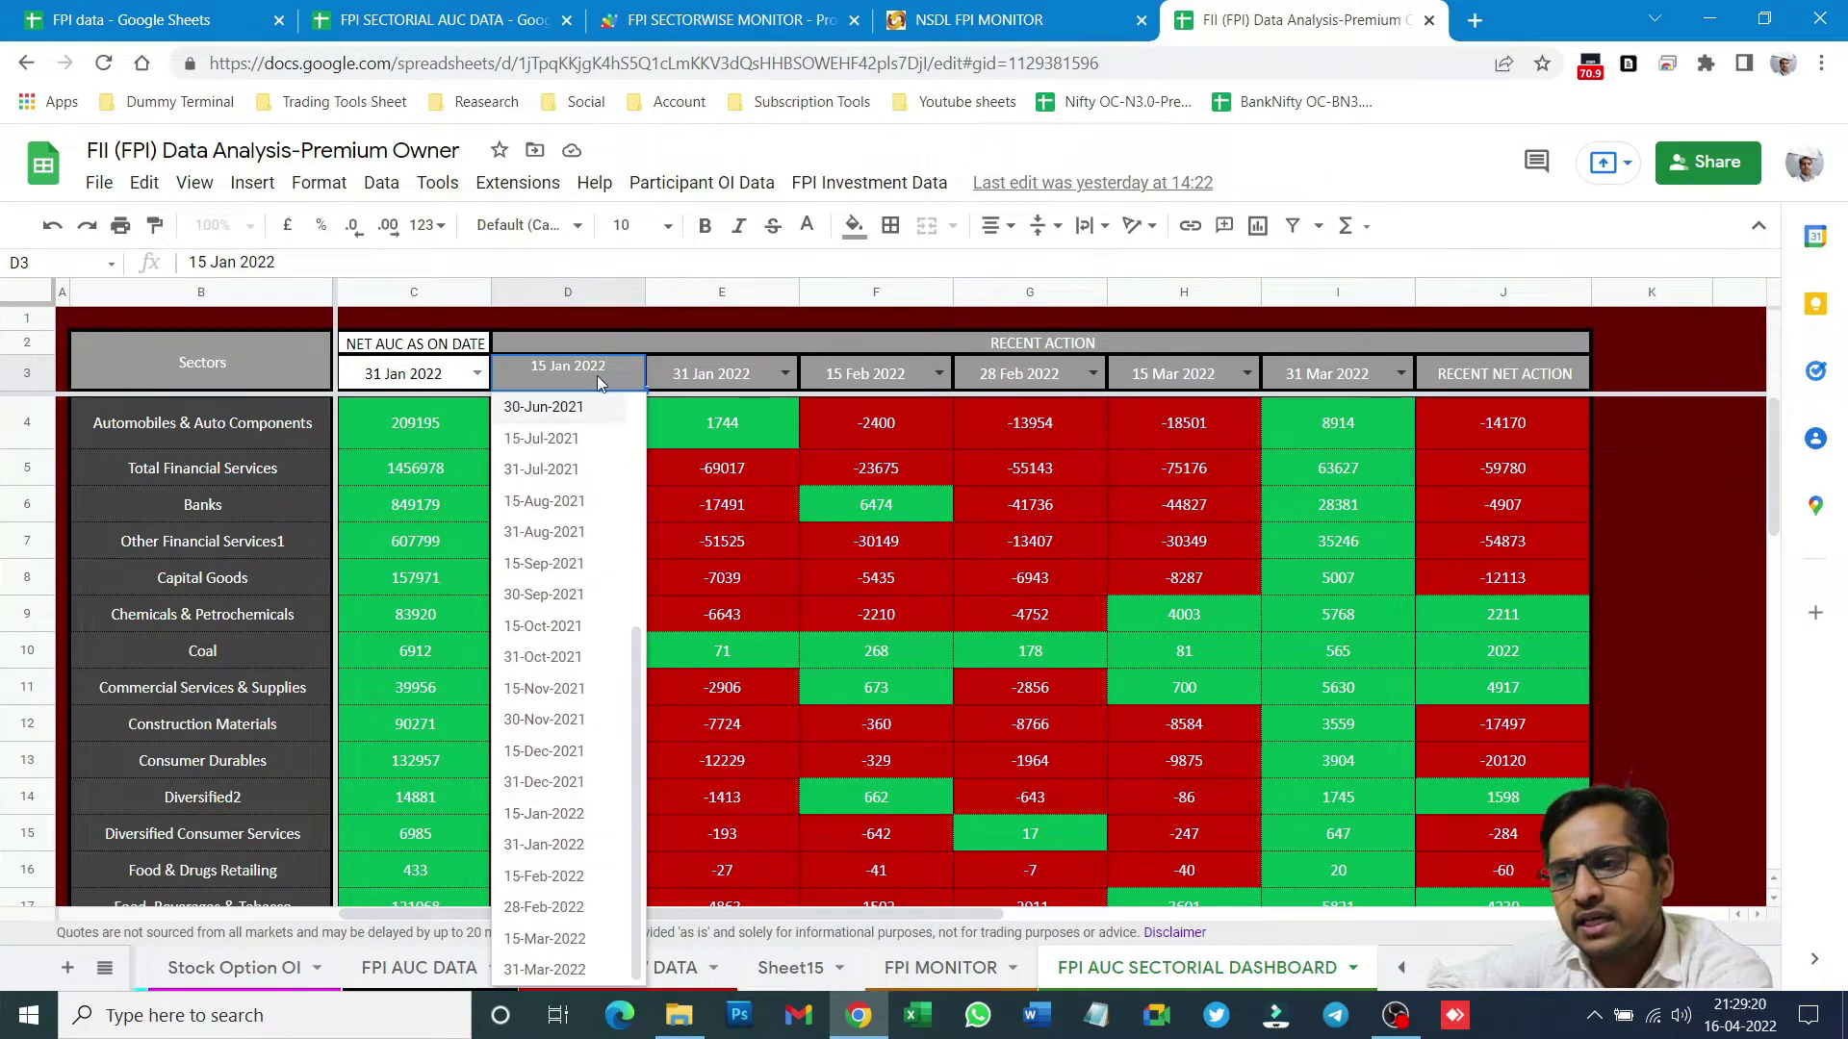
{"action": "left_click", "coordinate": [782, 367]}
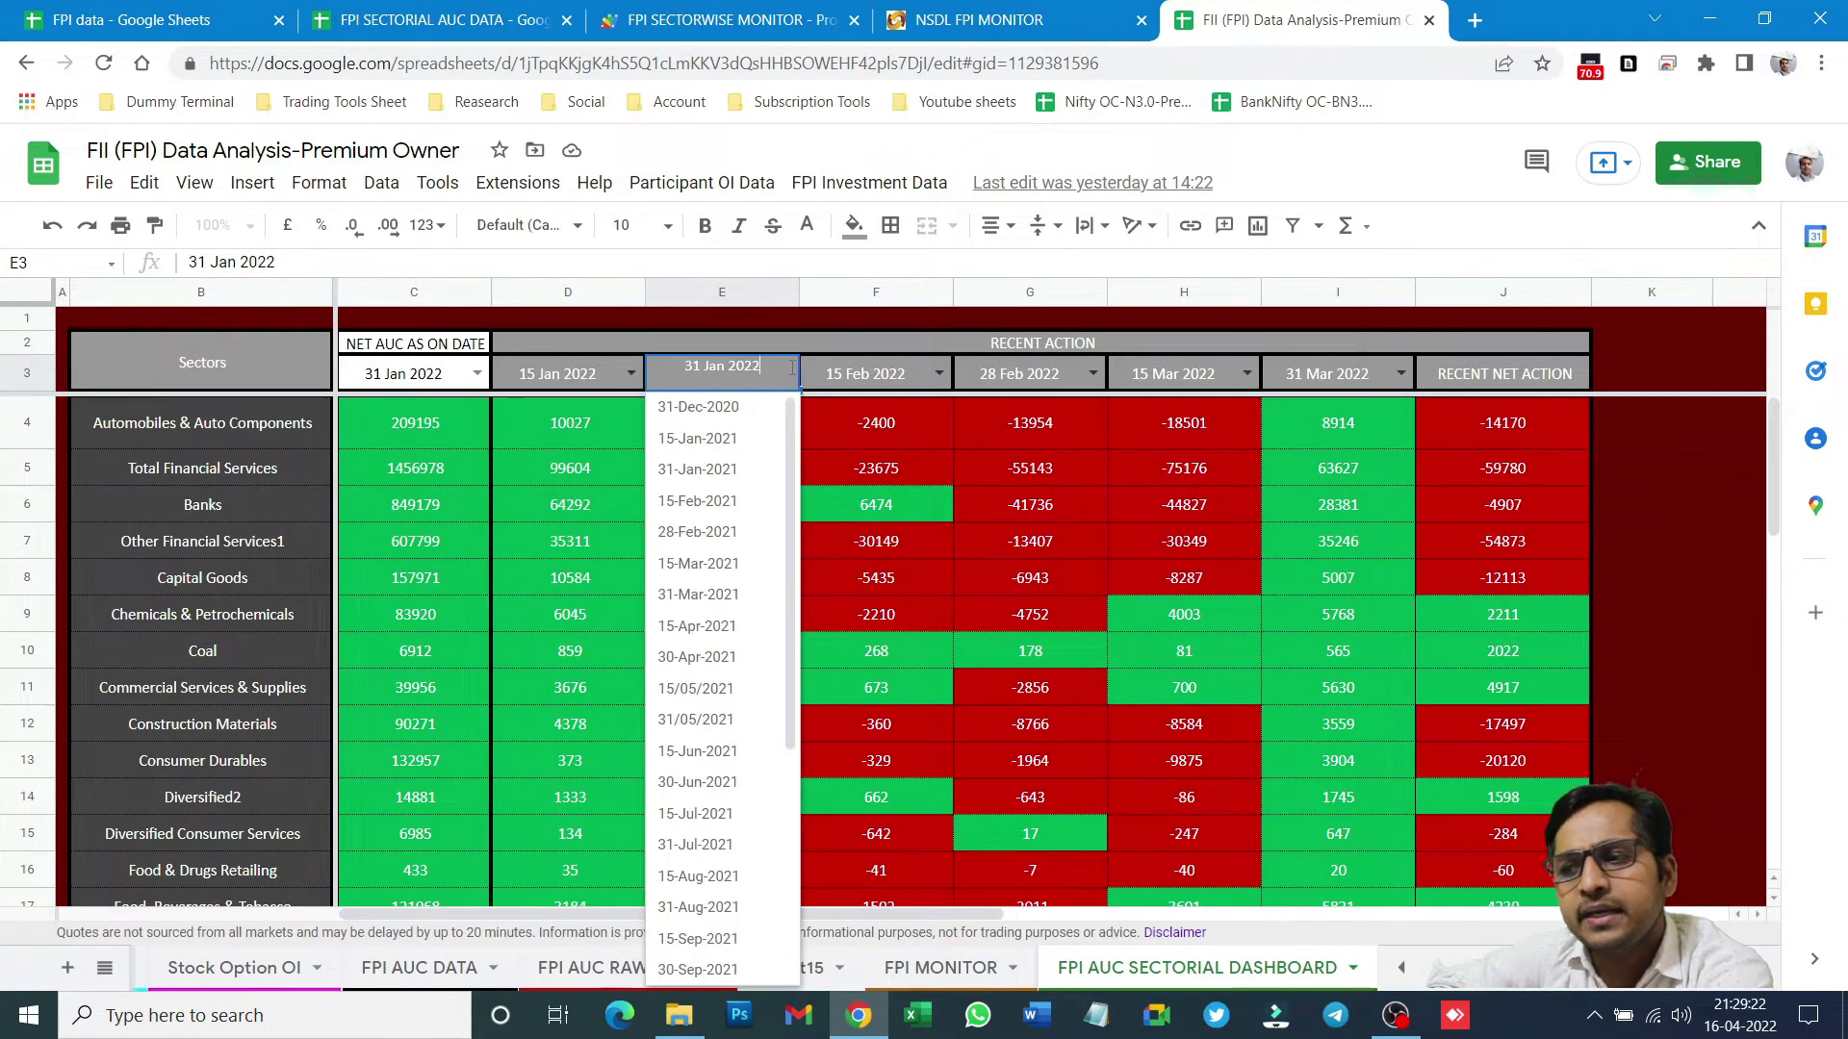
{"action": "left_click", "coordinate": [895, 376]}
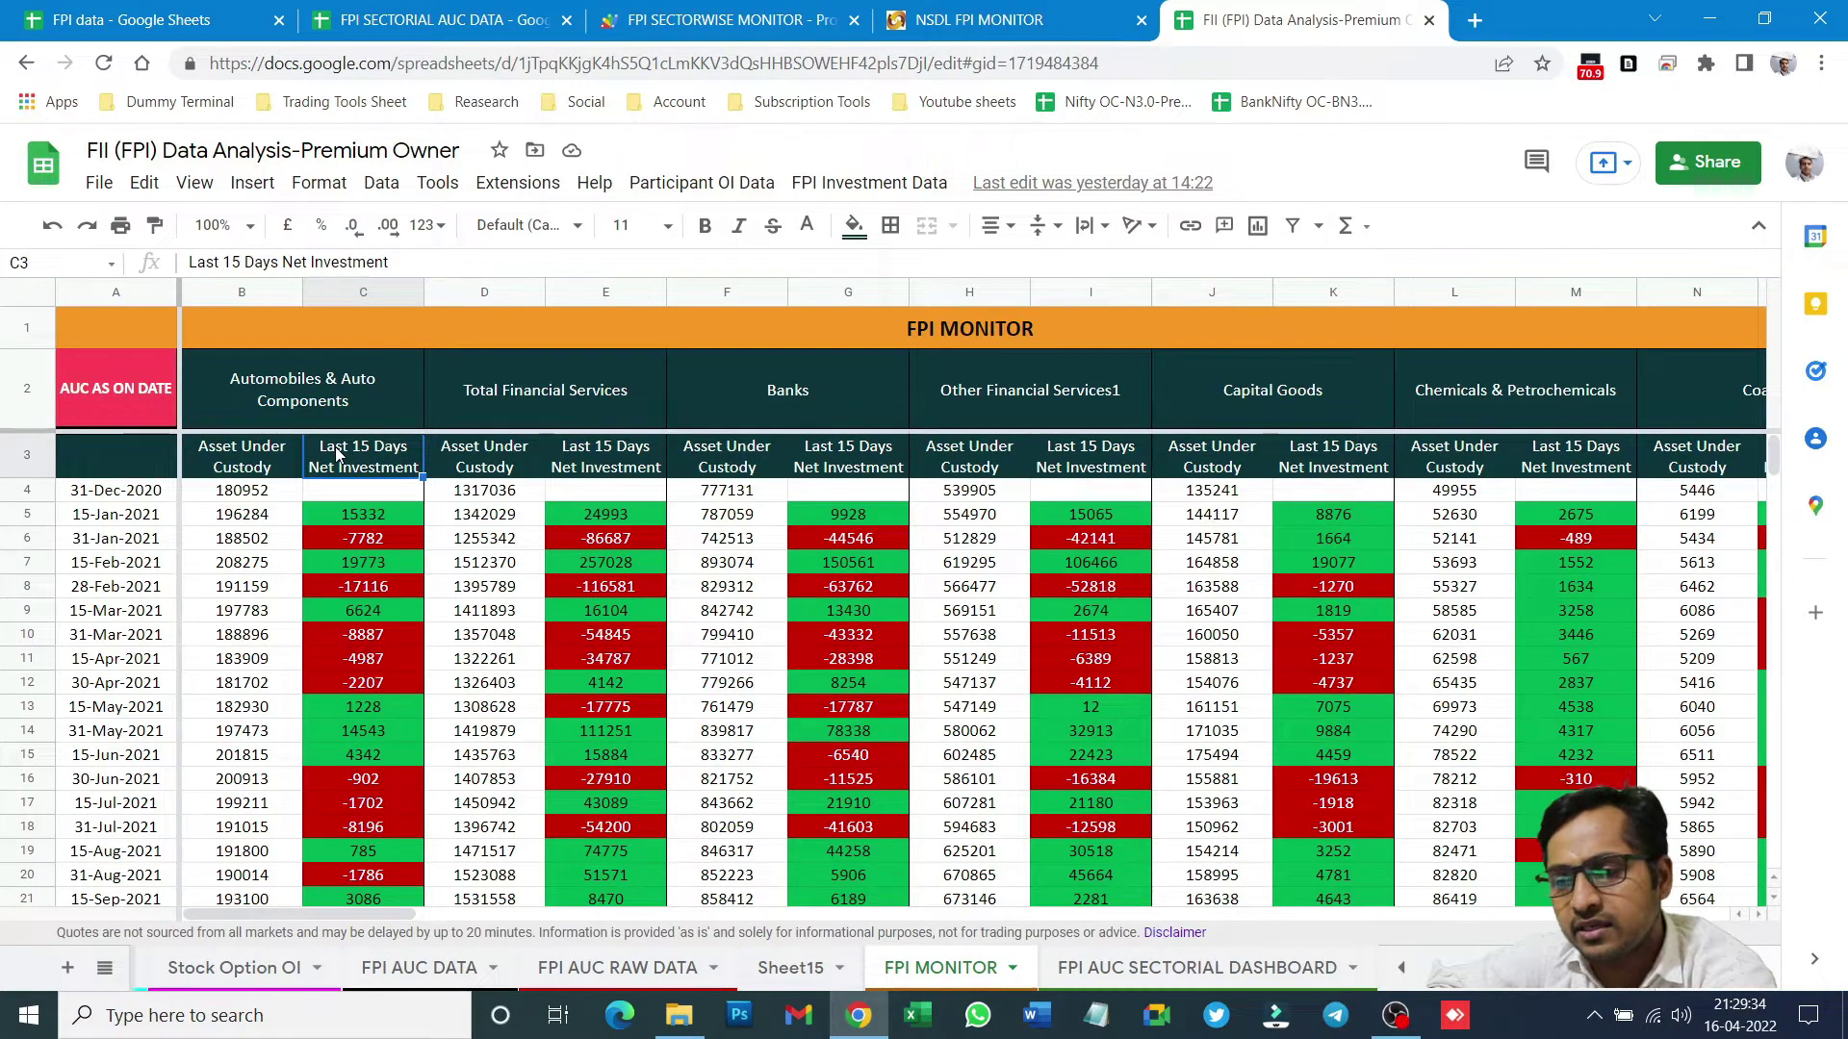
{"action": "left_click", "coordinate": [420, 10]}
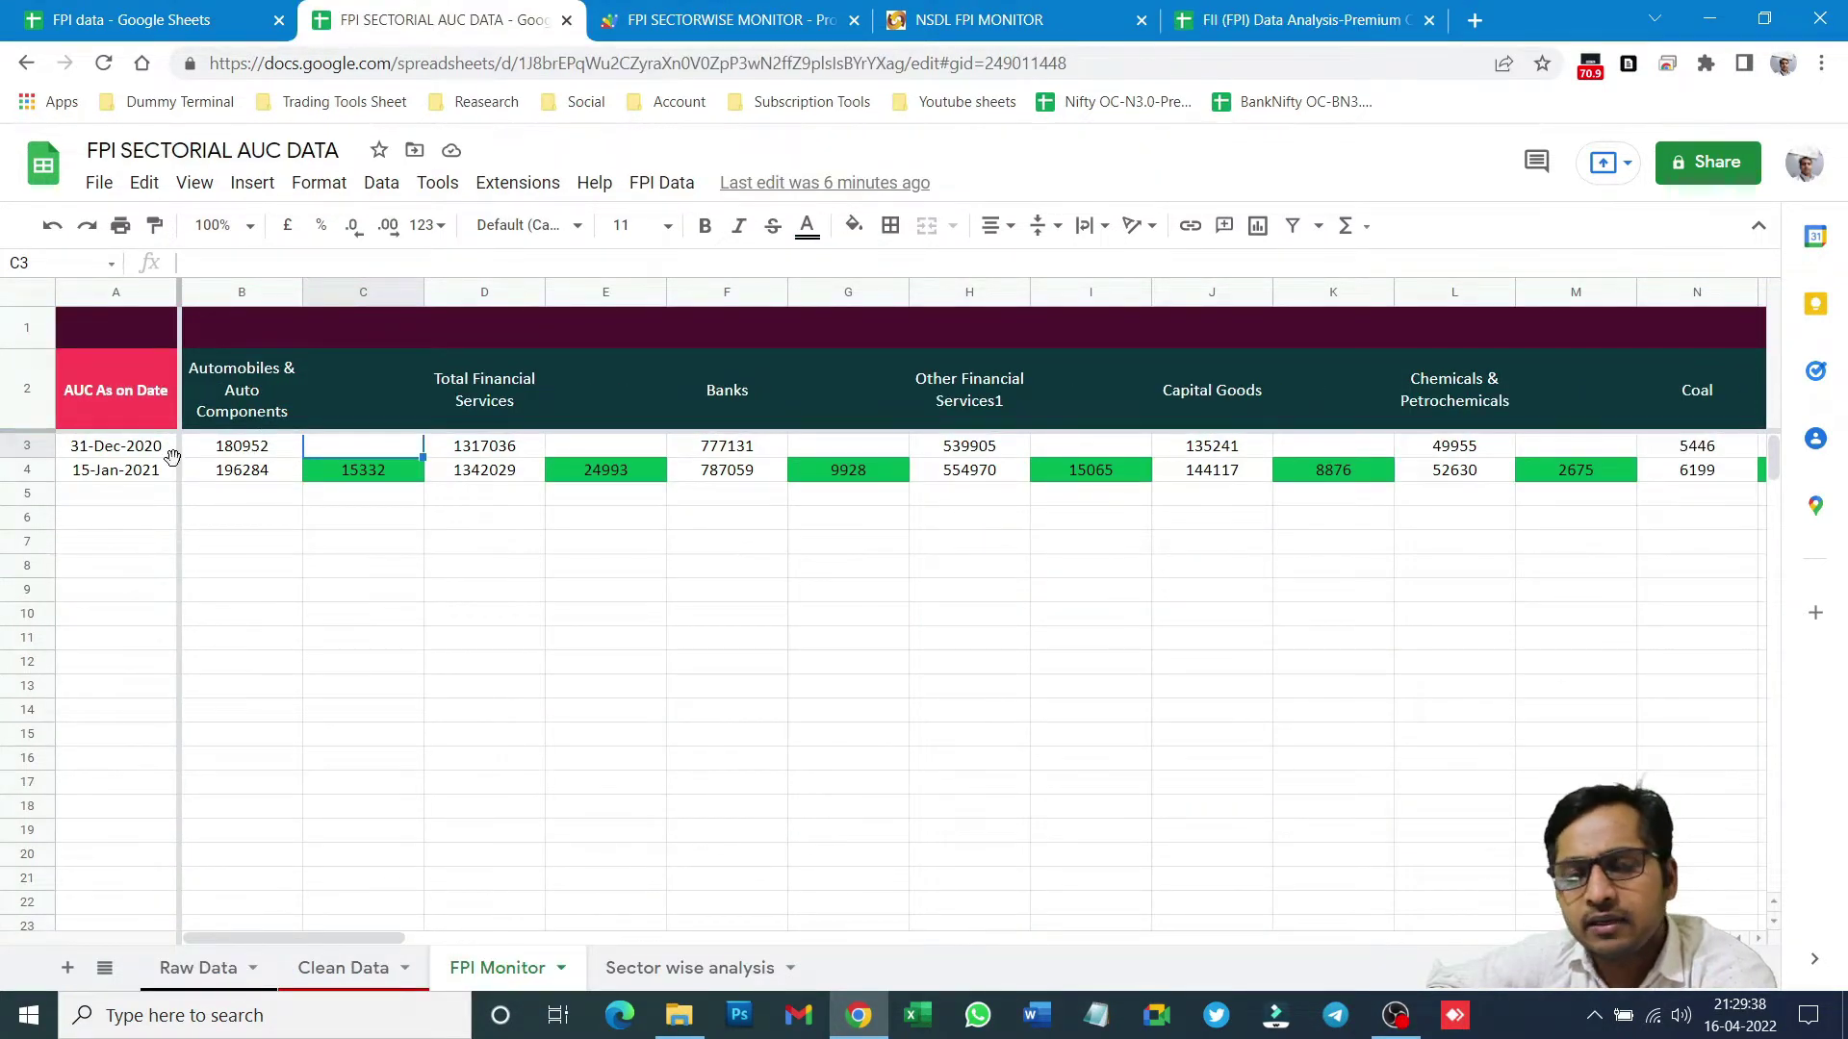
{"action": "left_click", "coordinate": [29, 409]}
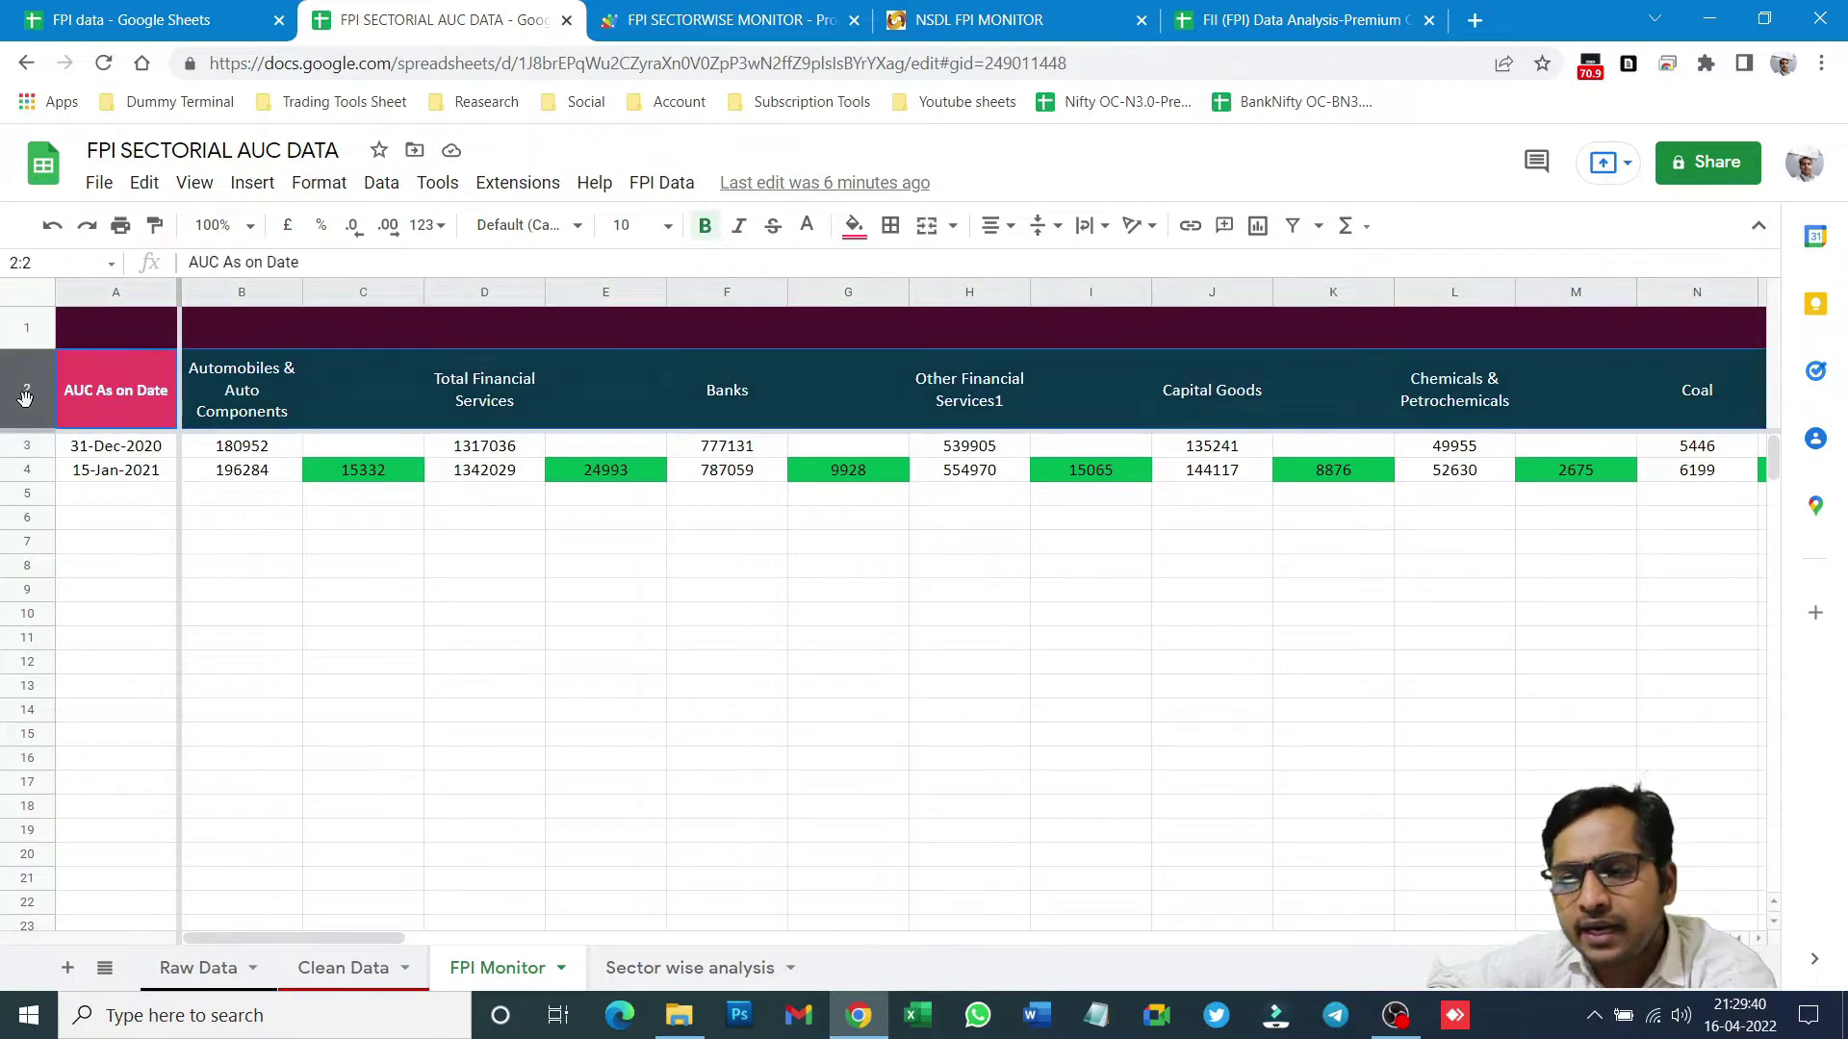
{"action": "right_click", "coordinate": [27, 400]}
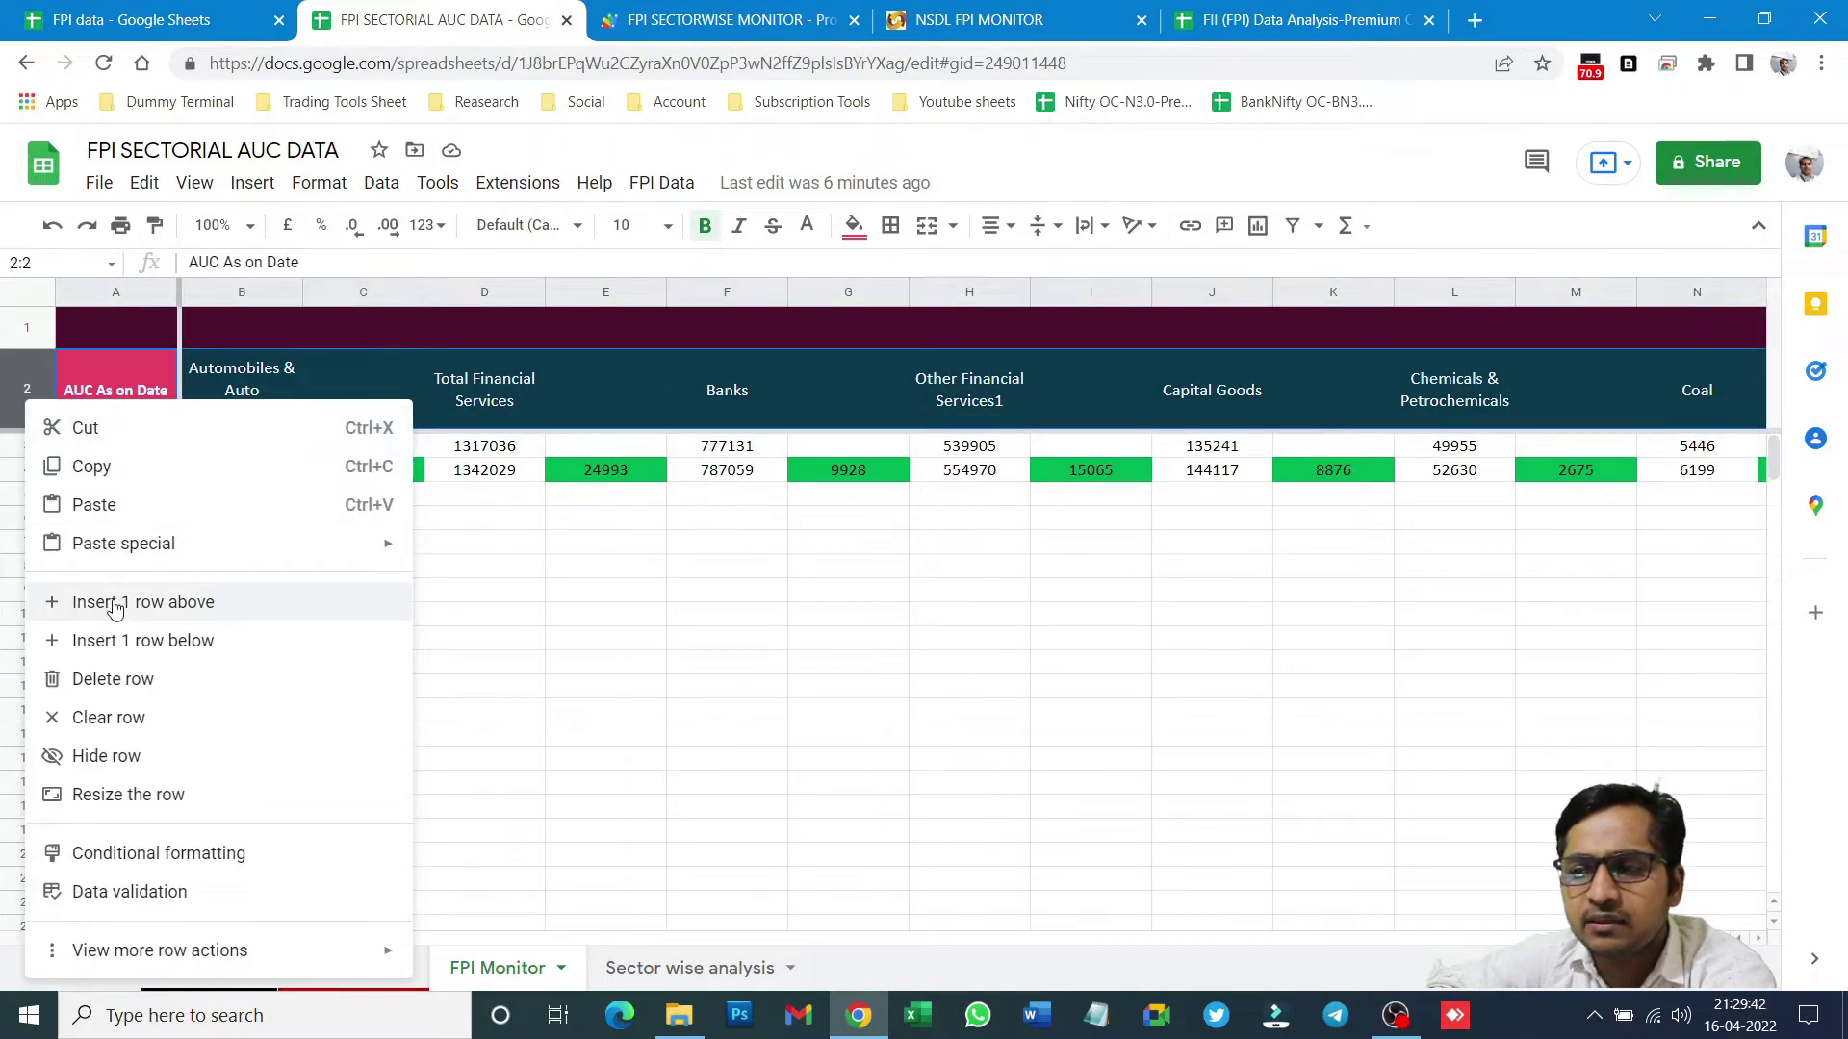
{"action": "left_click", "coordinate": [553, 587]}
{"action": "left_click", "coordinate": [1256, 14]}
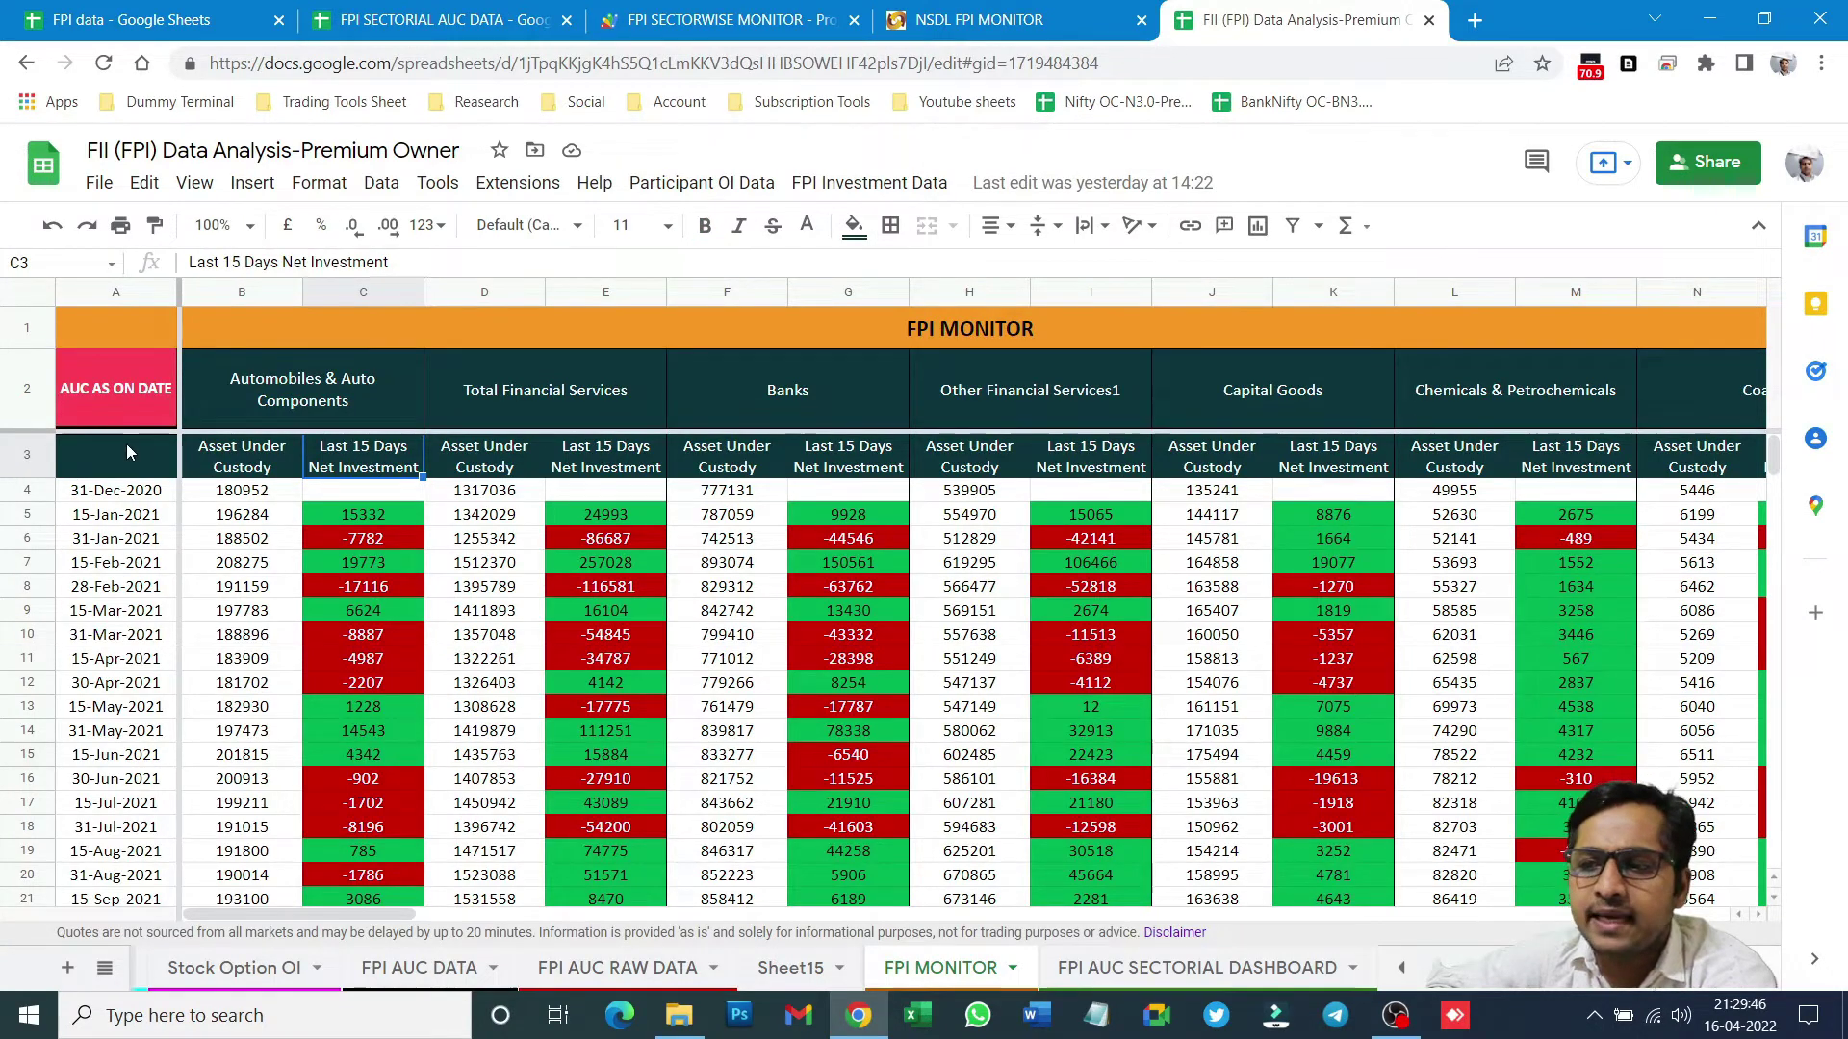
{"action": "left_click", "coordinate": [398, 8]}
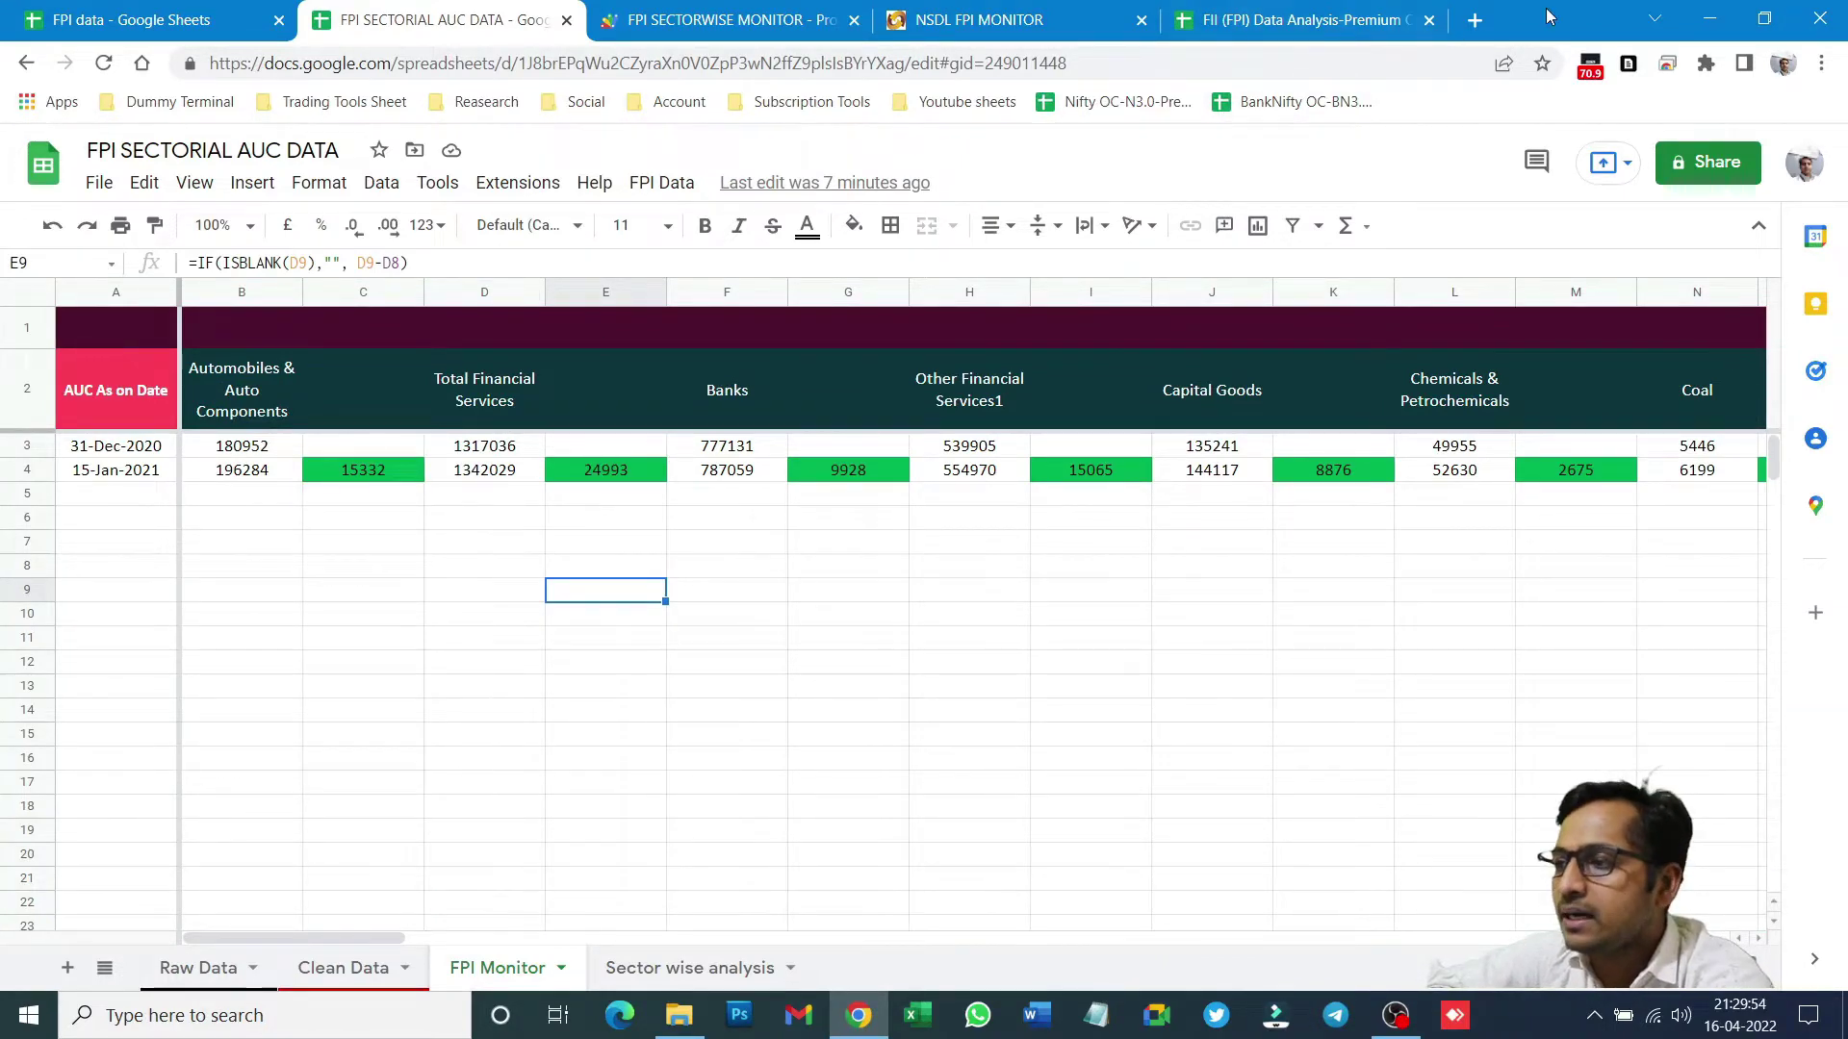
- Search for 'google chrome extension' in a new browser tab
{"action": "left_click", "coordinate": [1475, 19]}
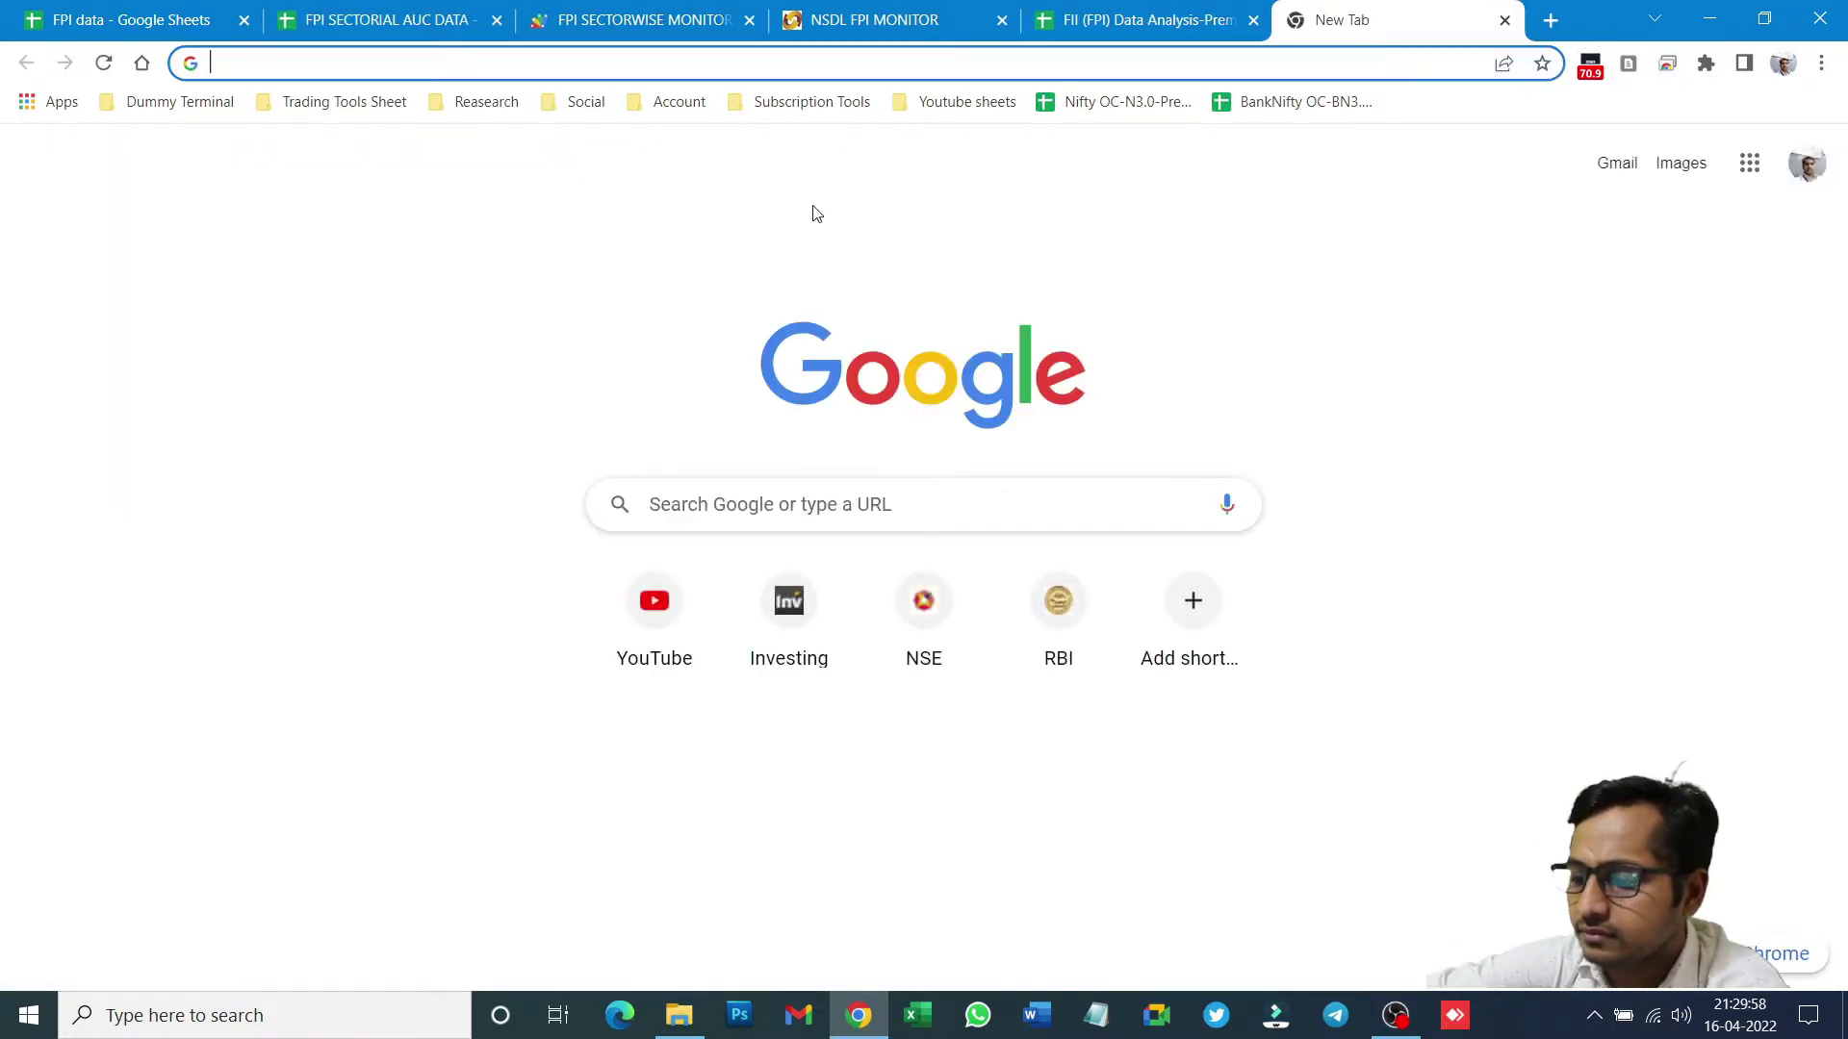
{"action": "type", "text": "goo"}
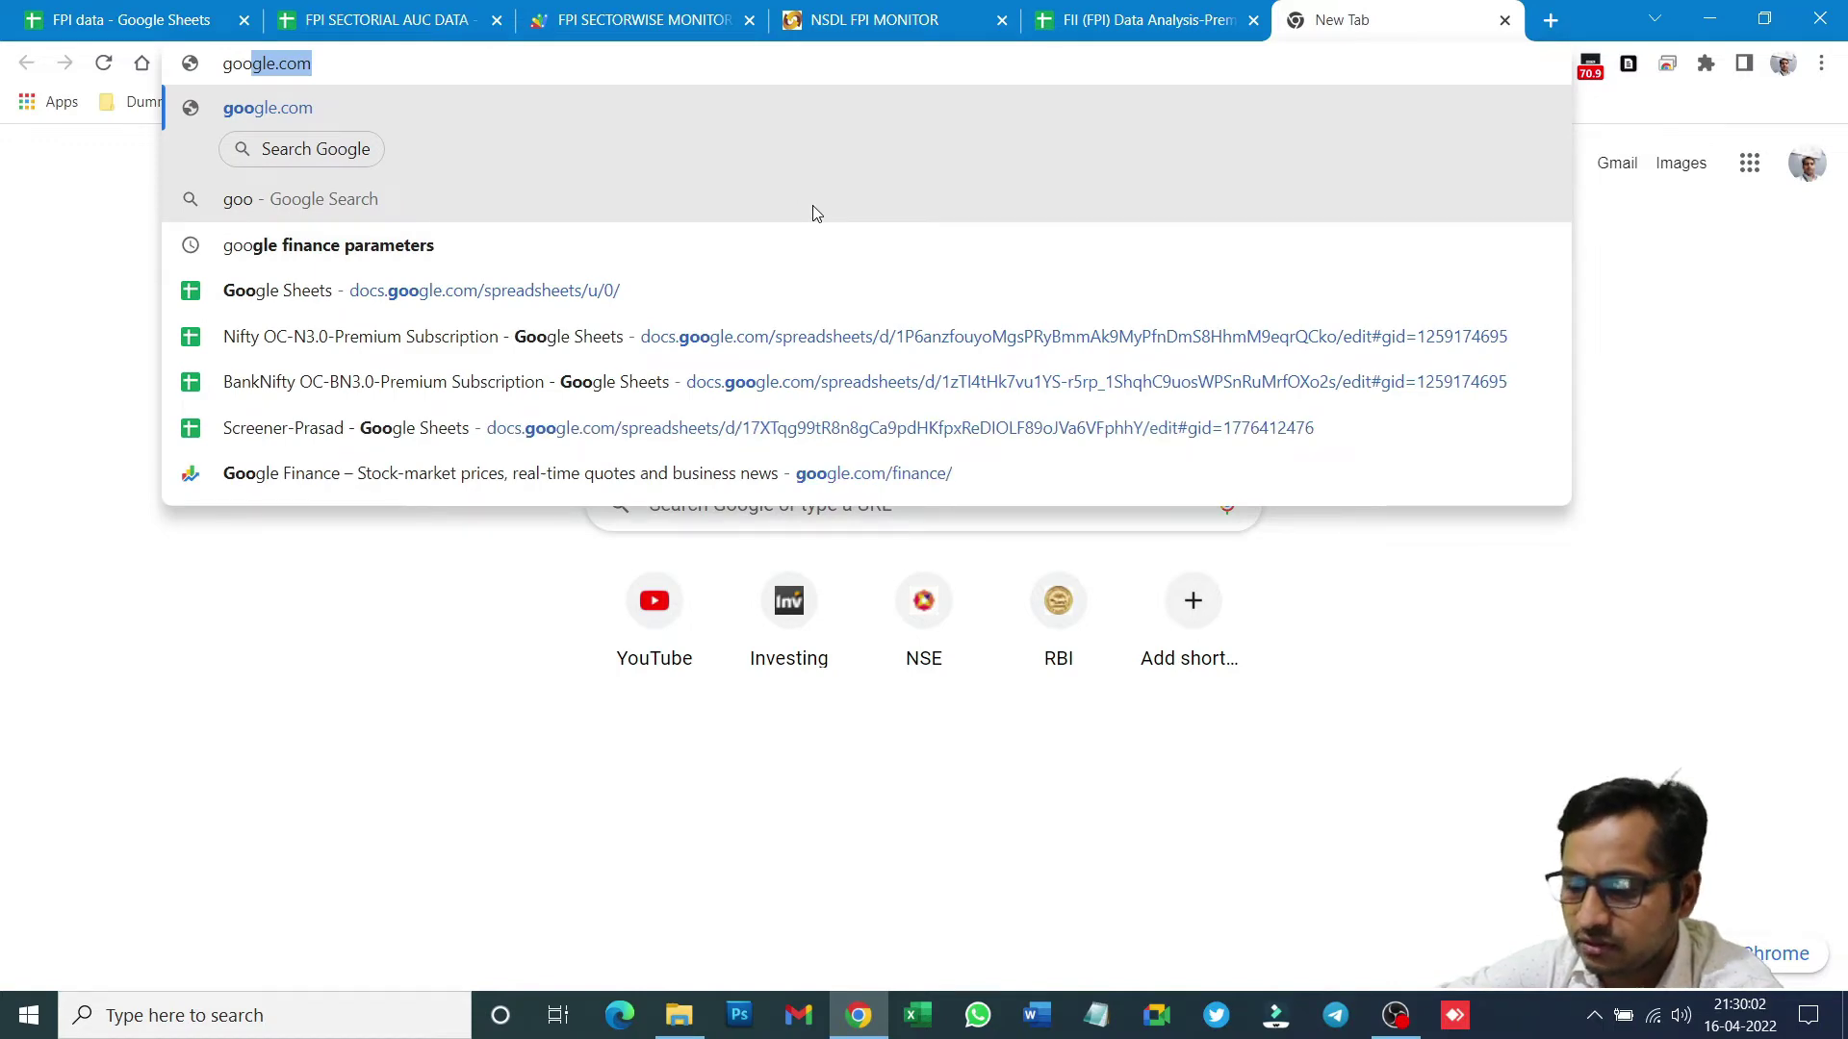
{"action": "type", "text": "gle chr"}
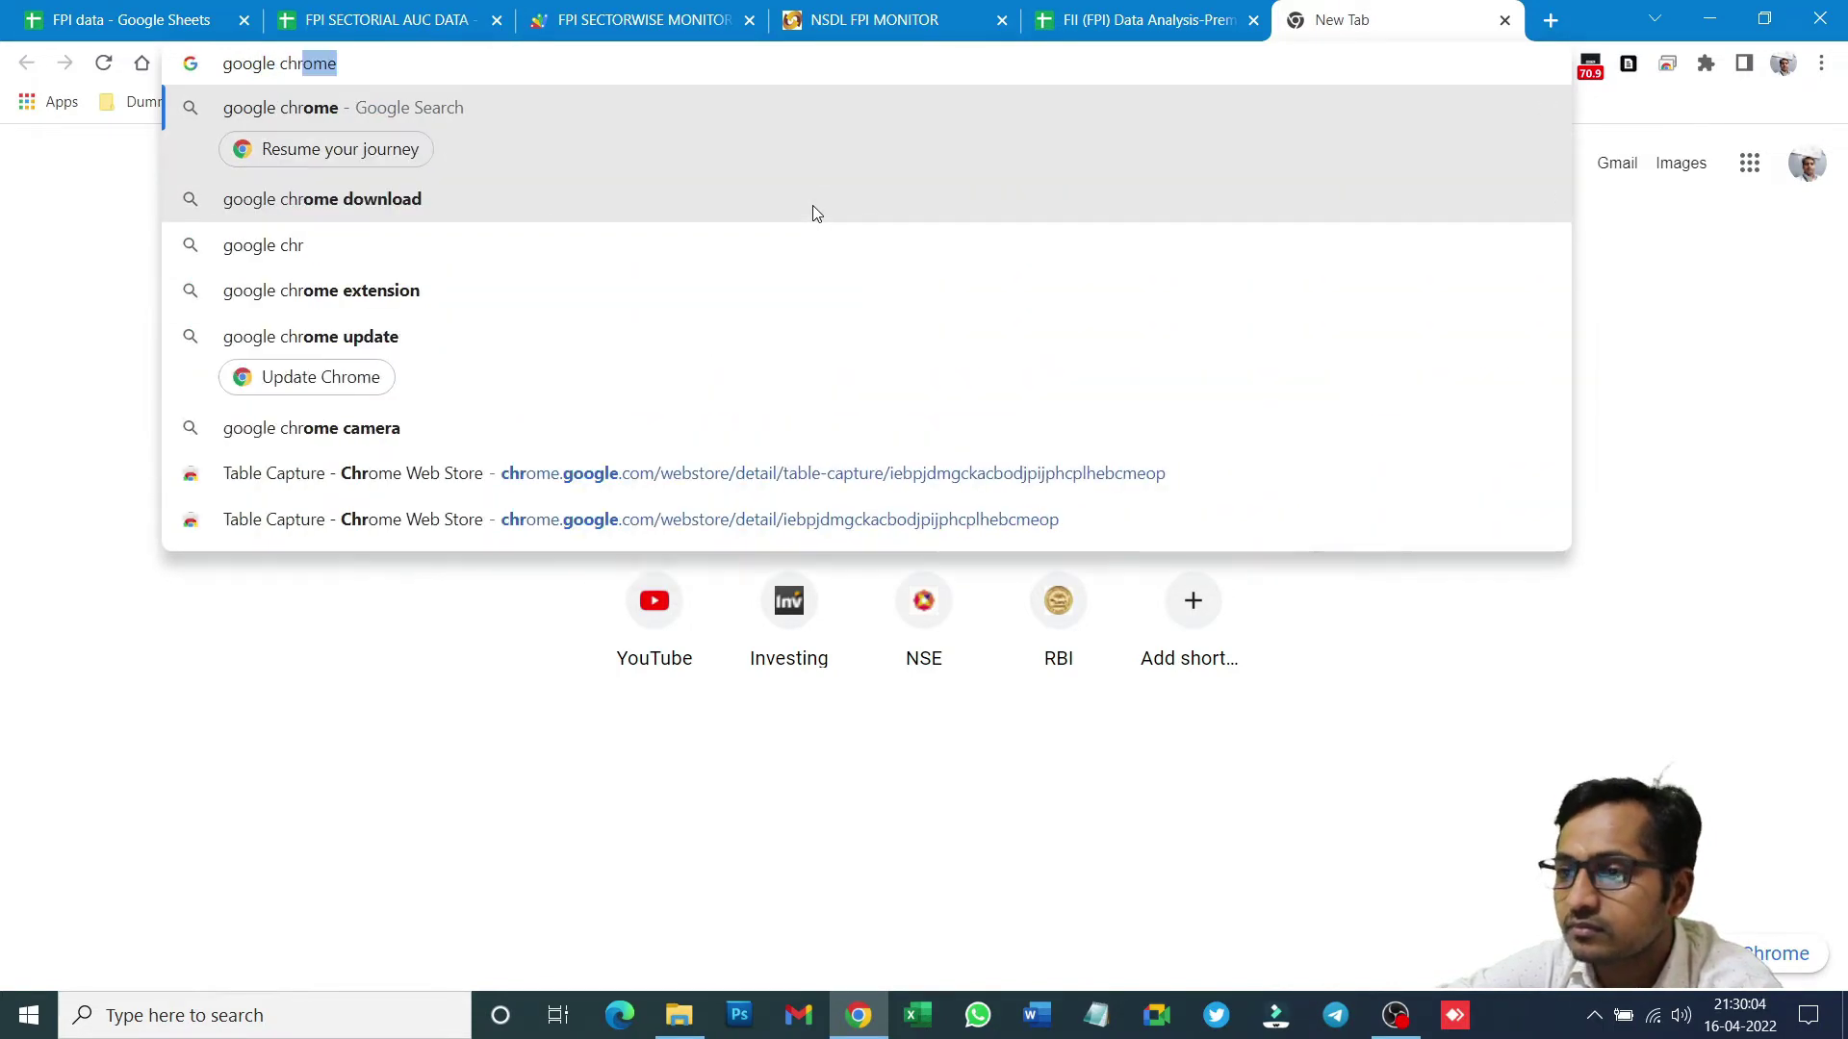
{"action": "type", "text": "ome"}
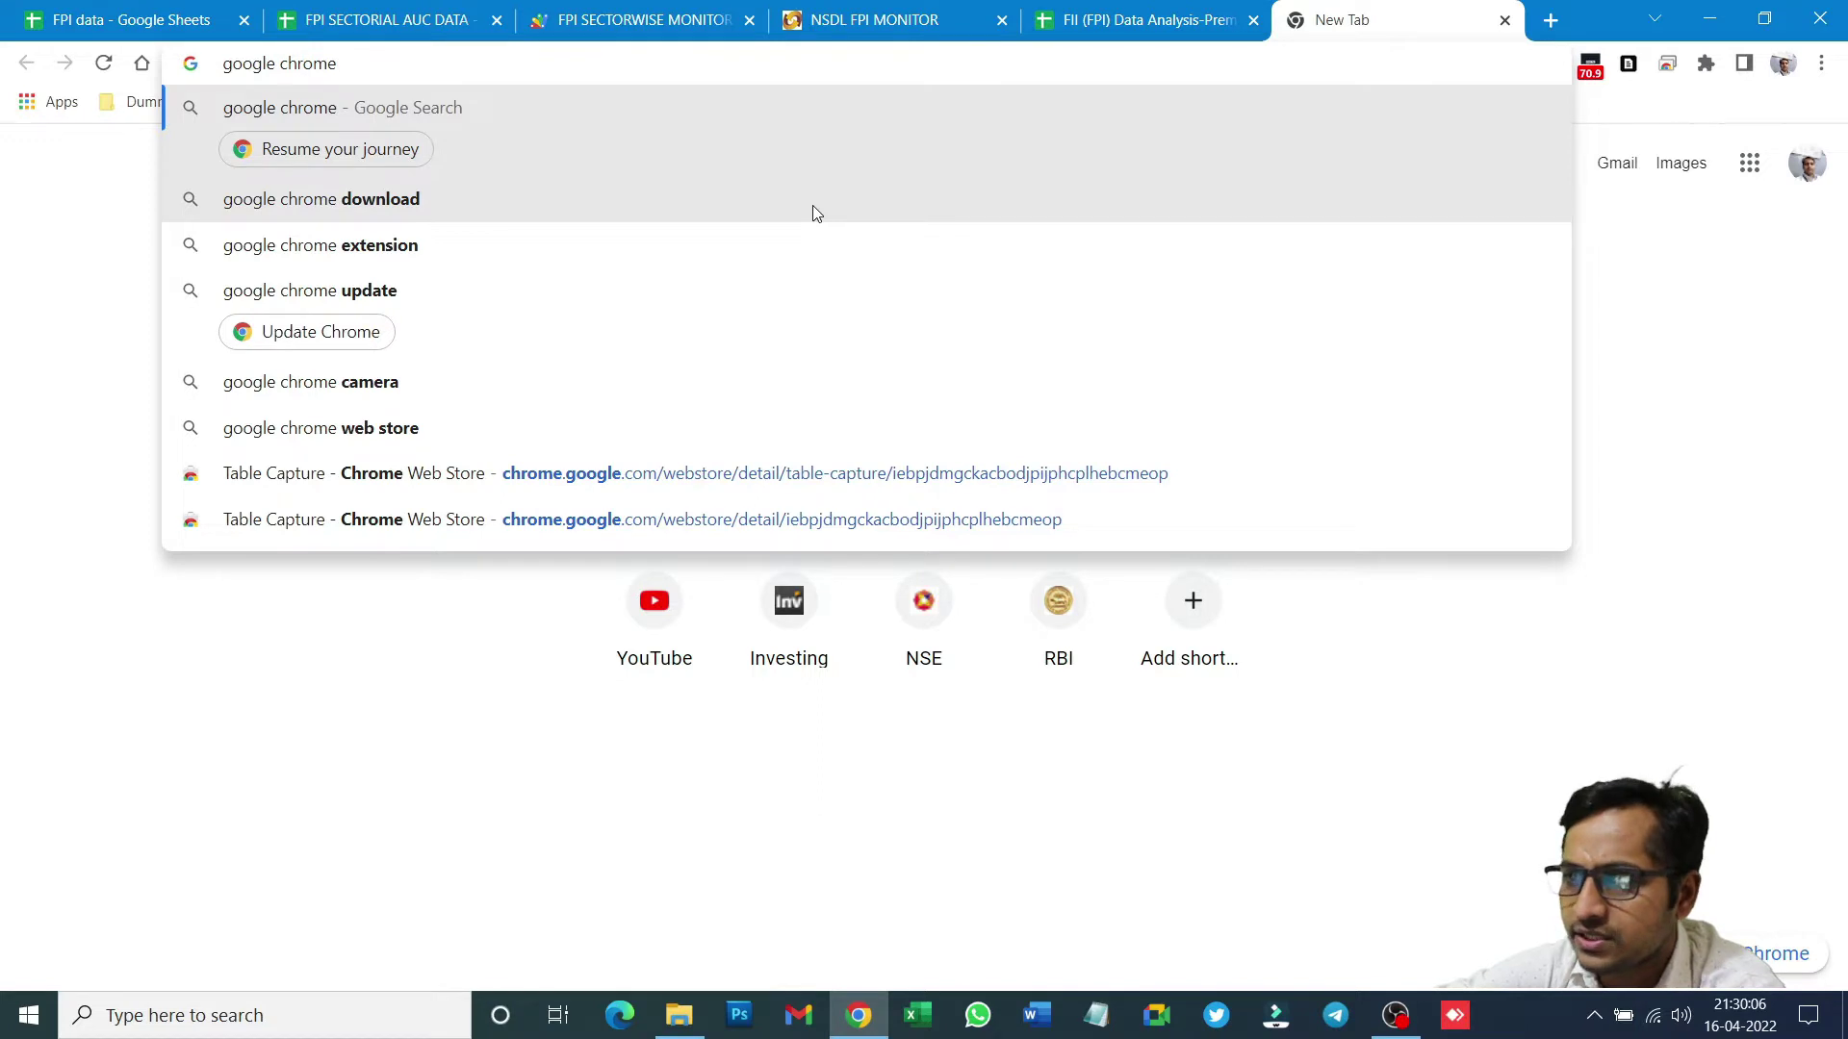
{"action": "type", "text": " extension"}
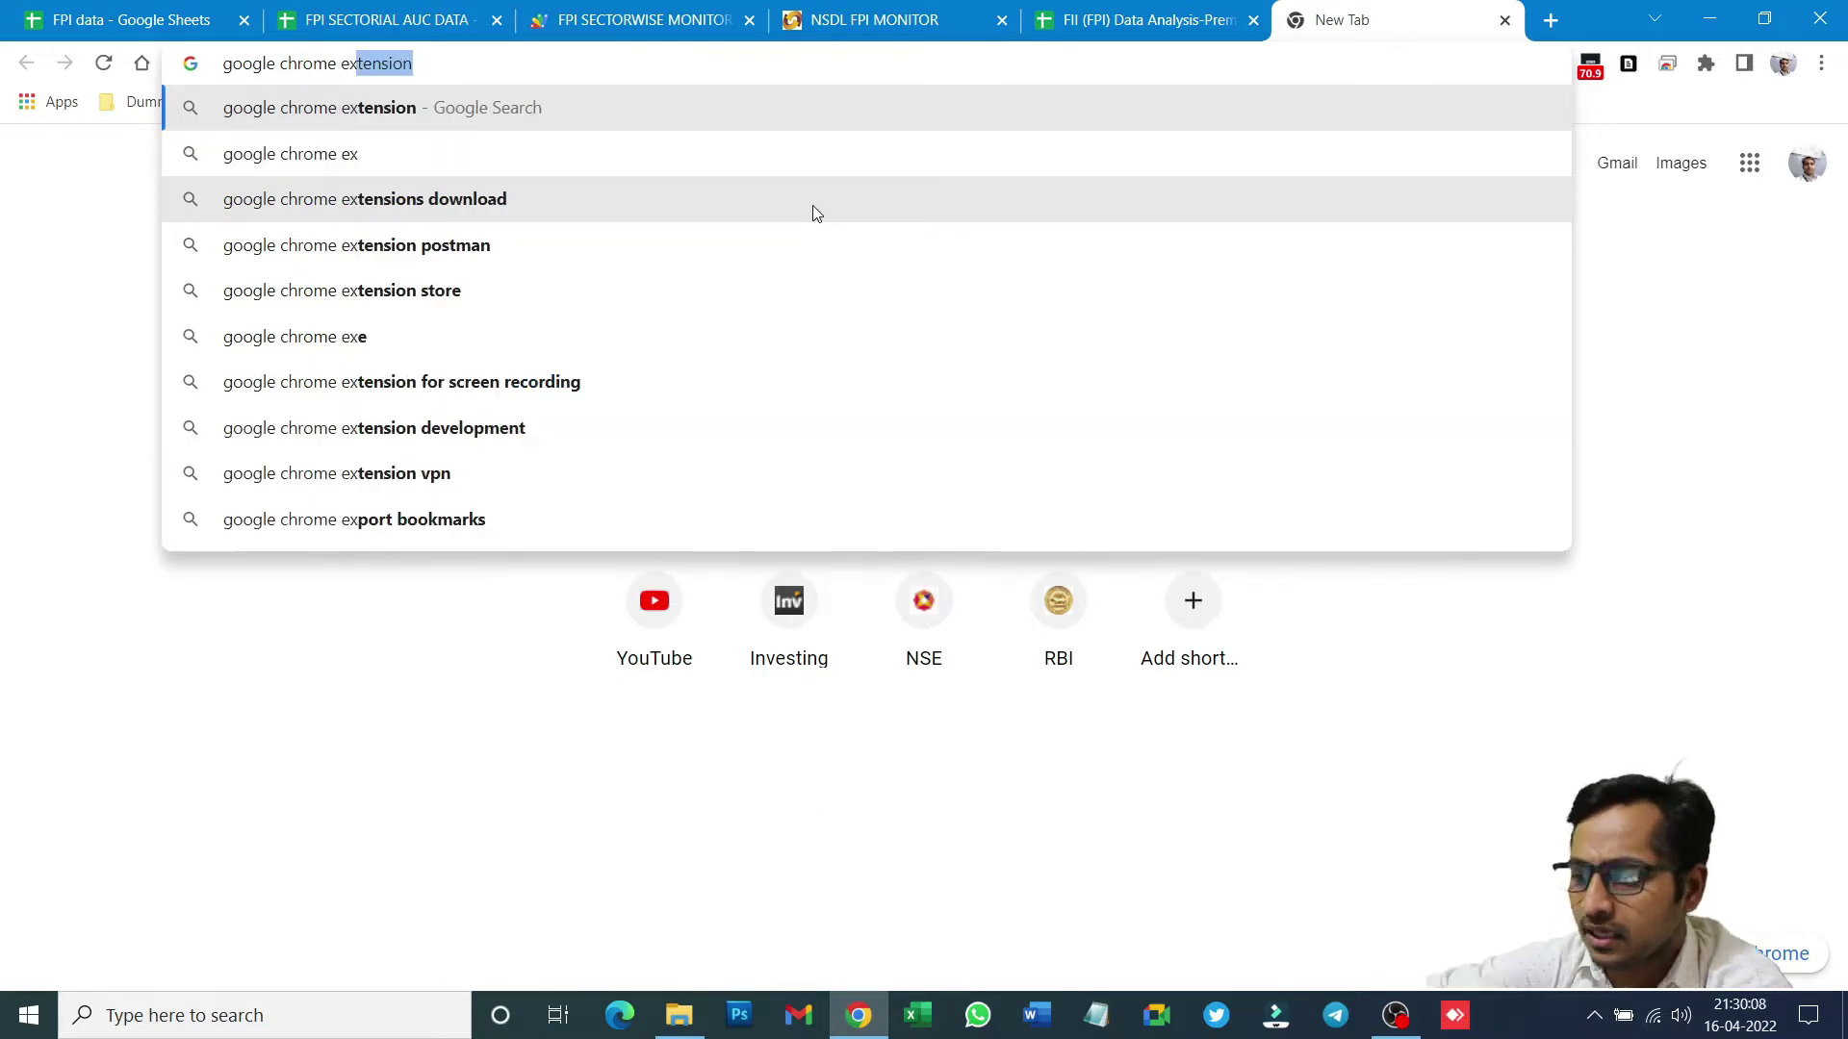
{"action": "key", "text": "Return"}
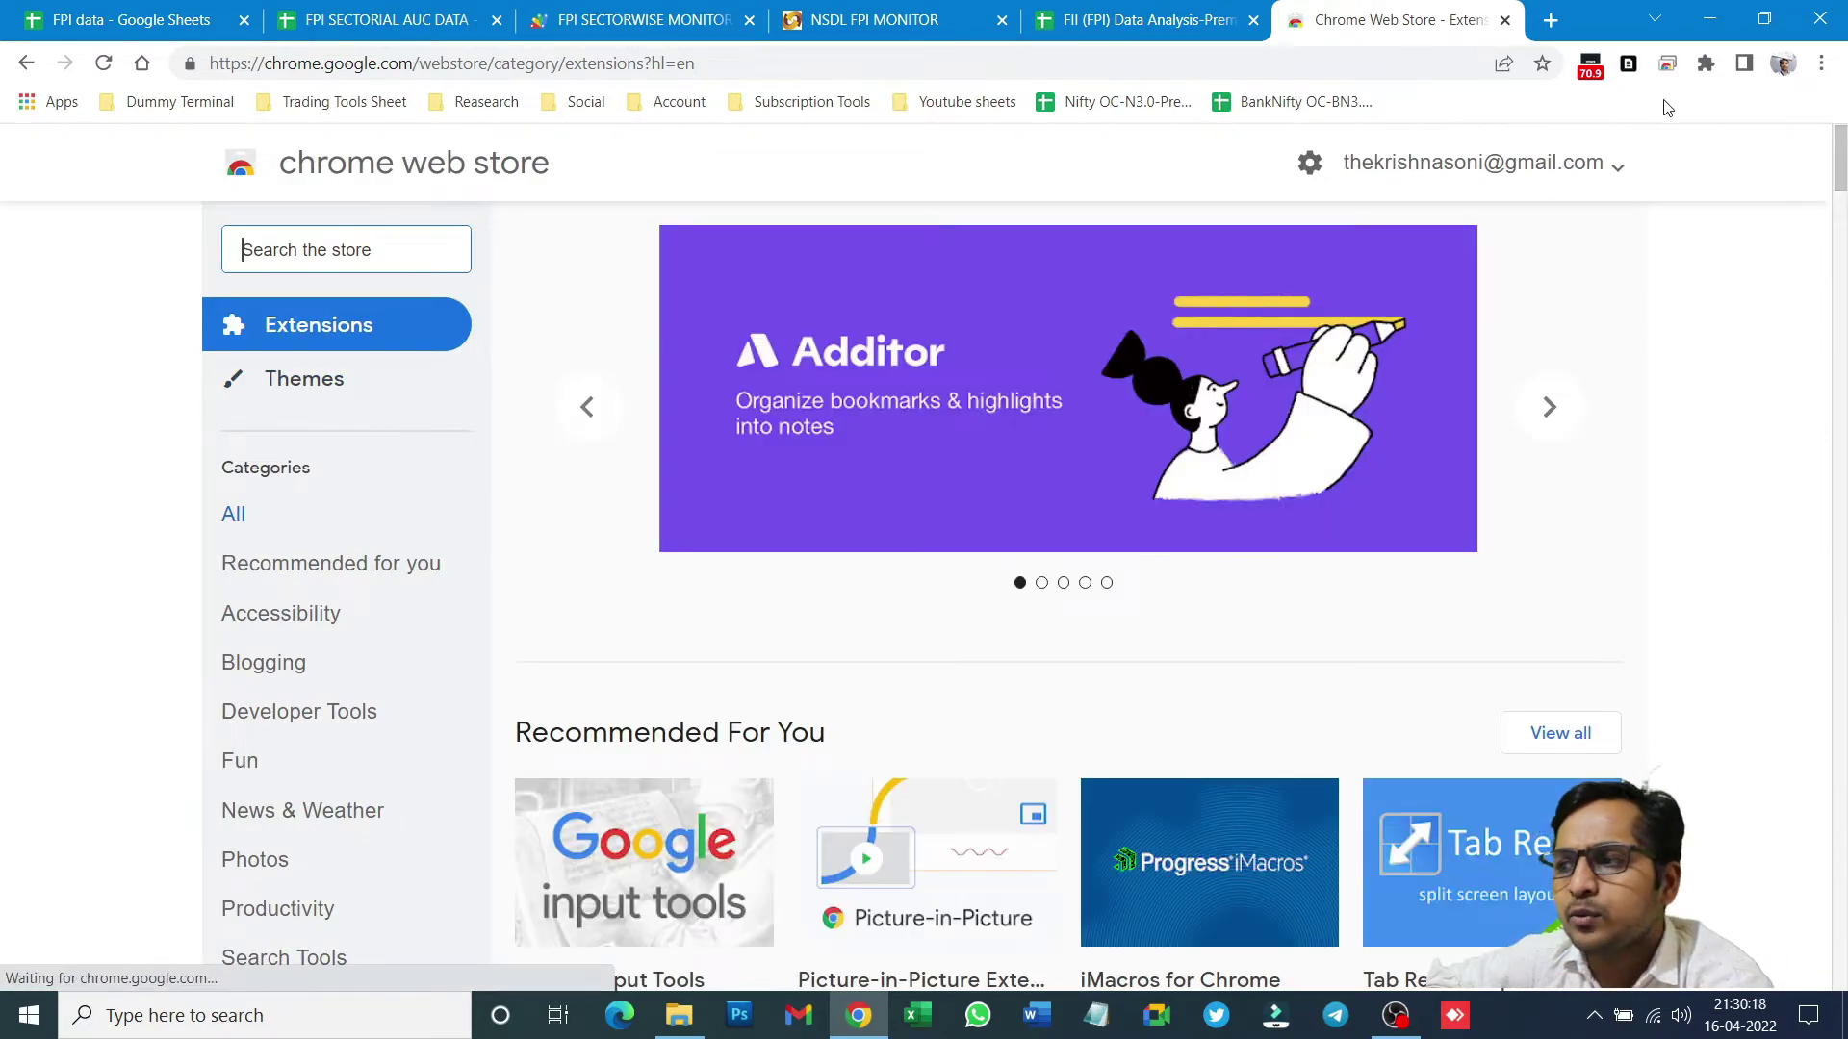
- Check the Table Capture panel, then search the web store for 'table capture'
{"action": "left_click", "coordinate": [1629, 63]}
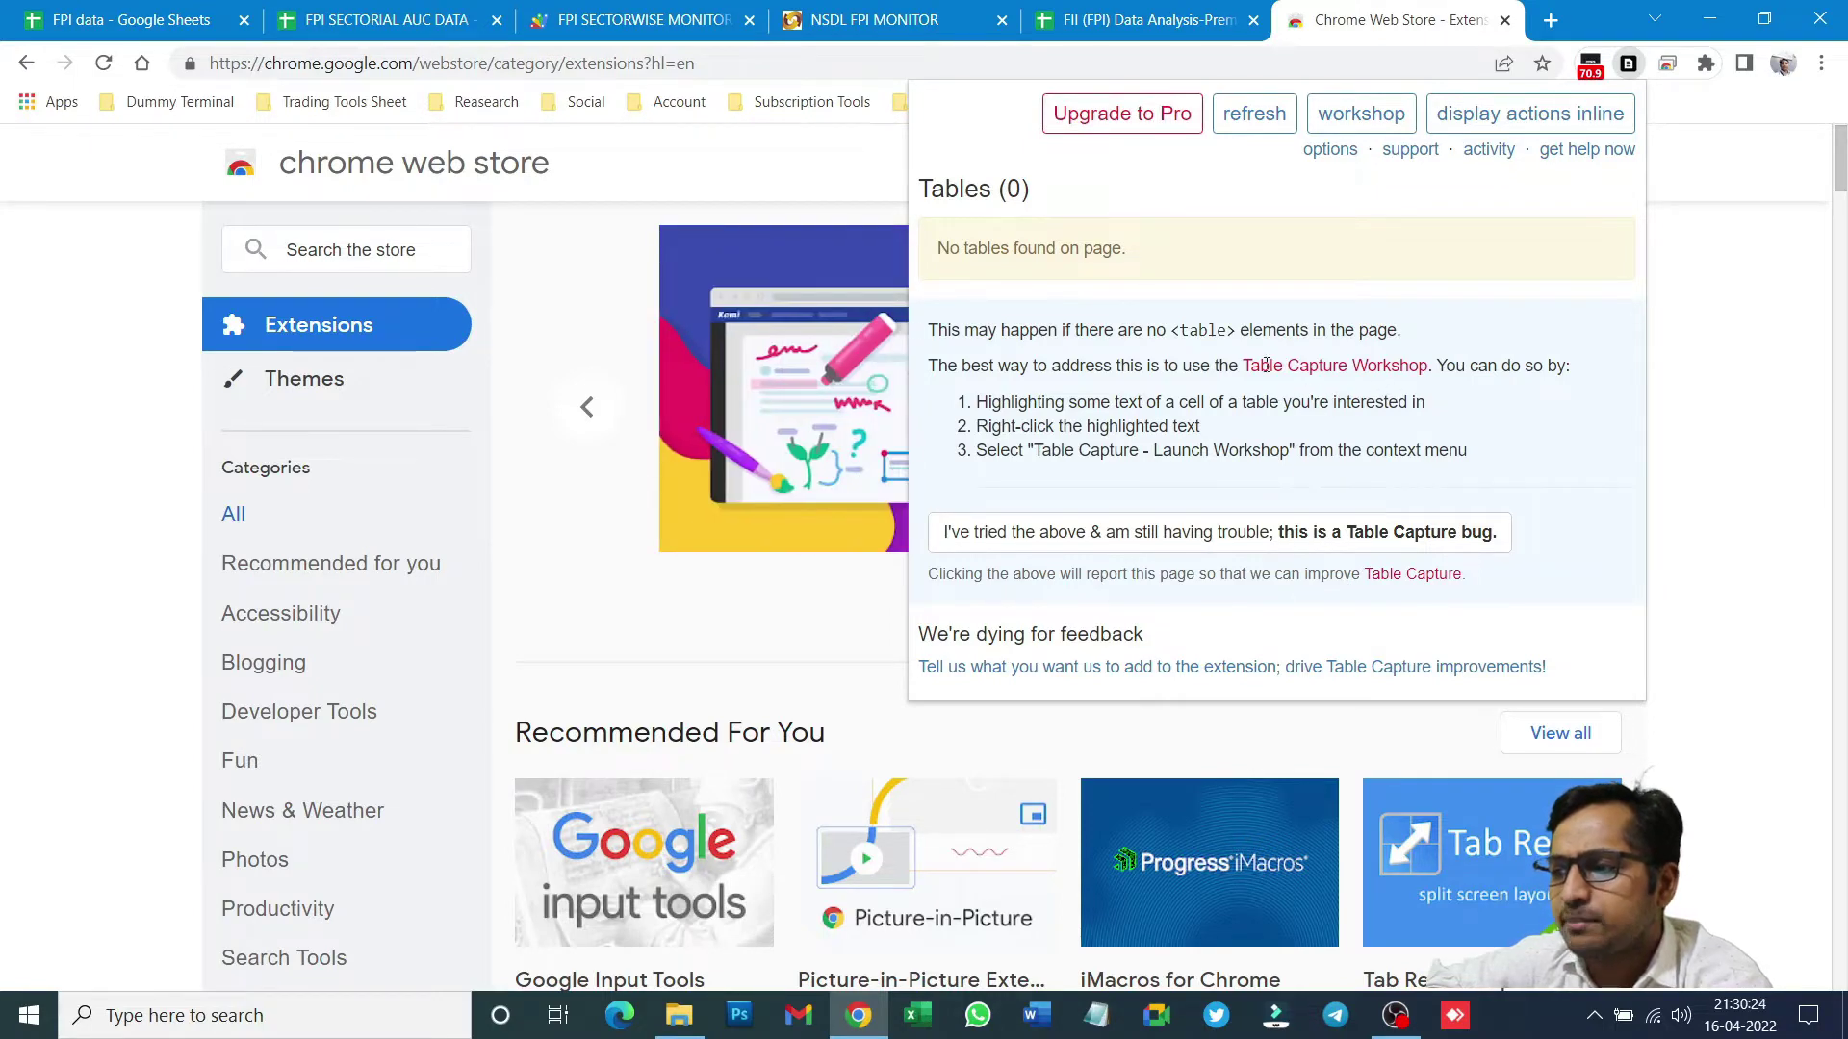
{"action": "left_click", "coordinate": [1730, 372]}
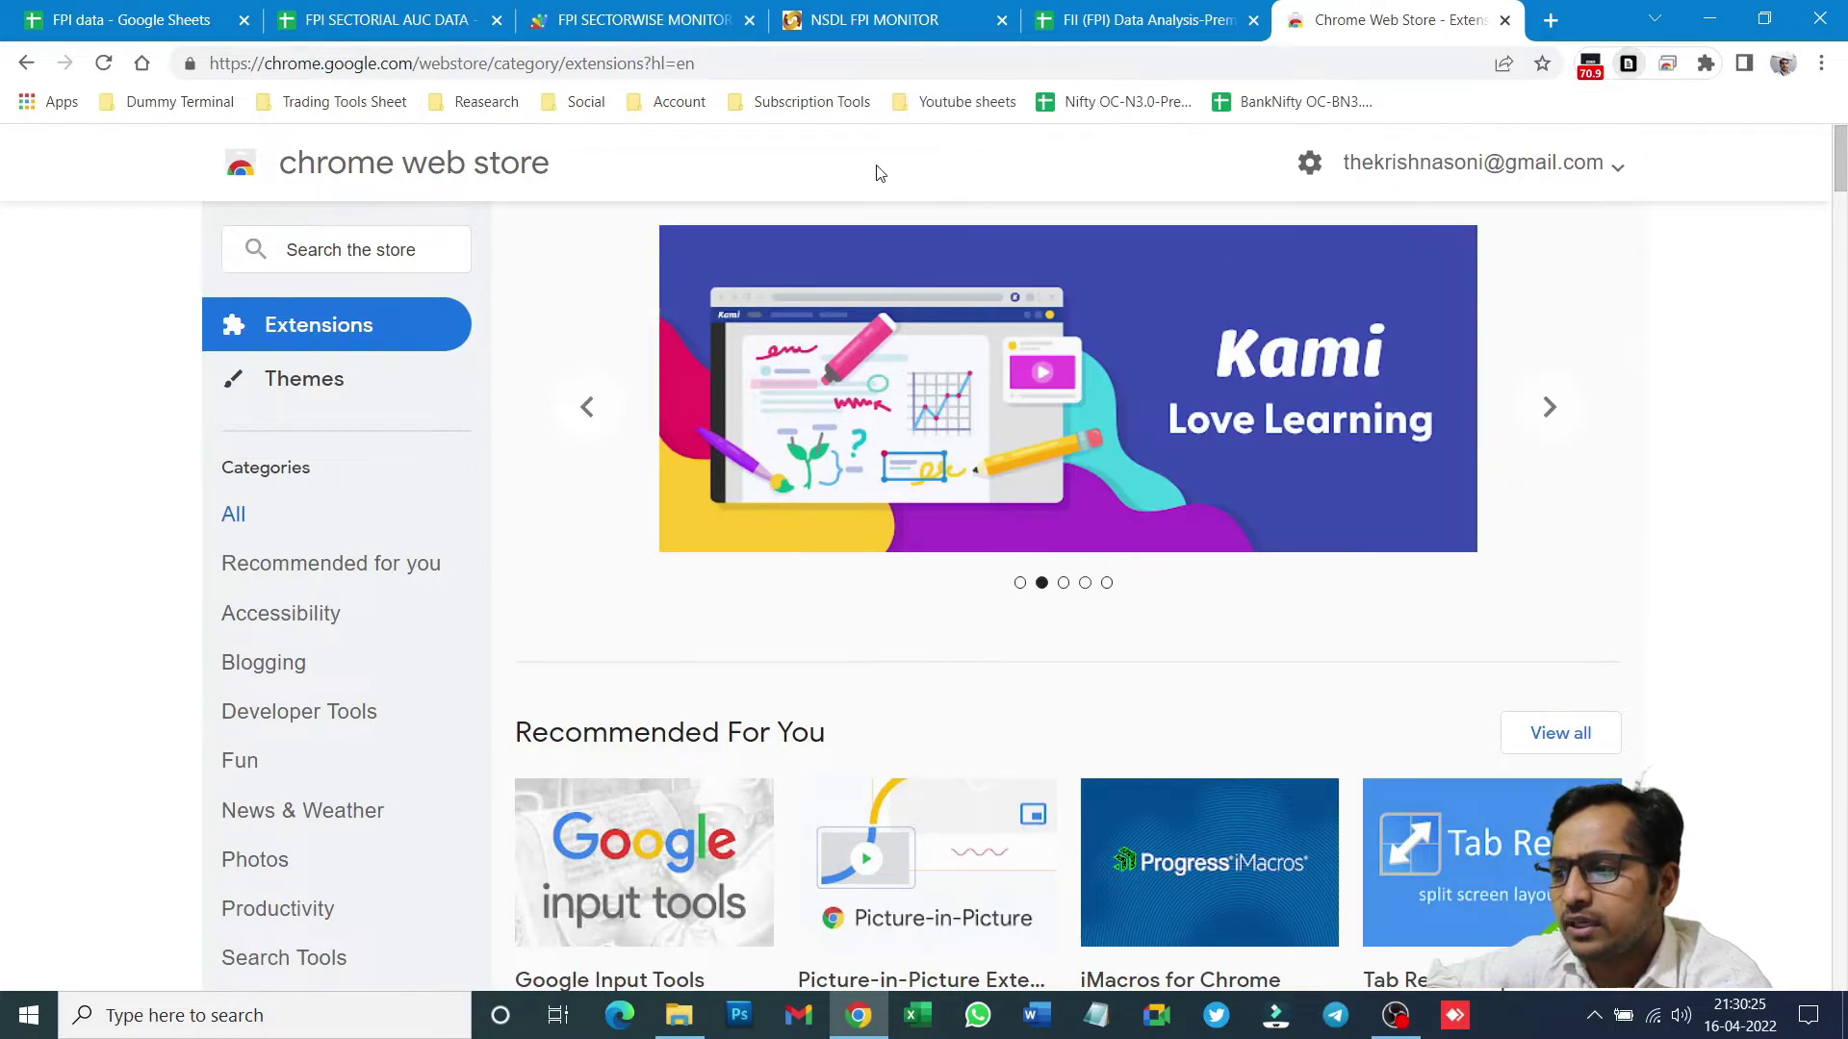
{"action": "left_click", "coordinate": [308, 254]}
{"action": "type", "text": "t"}
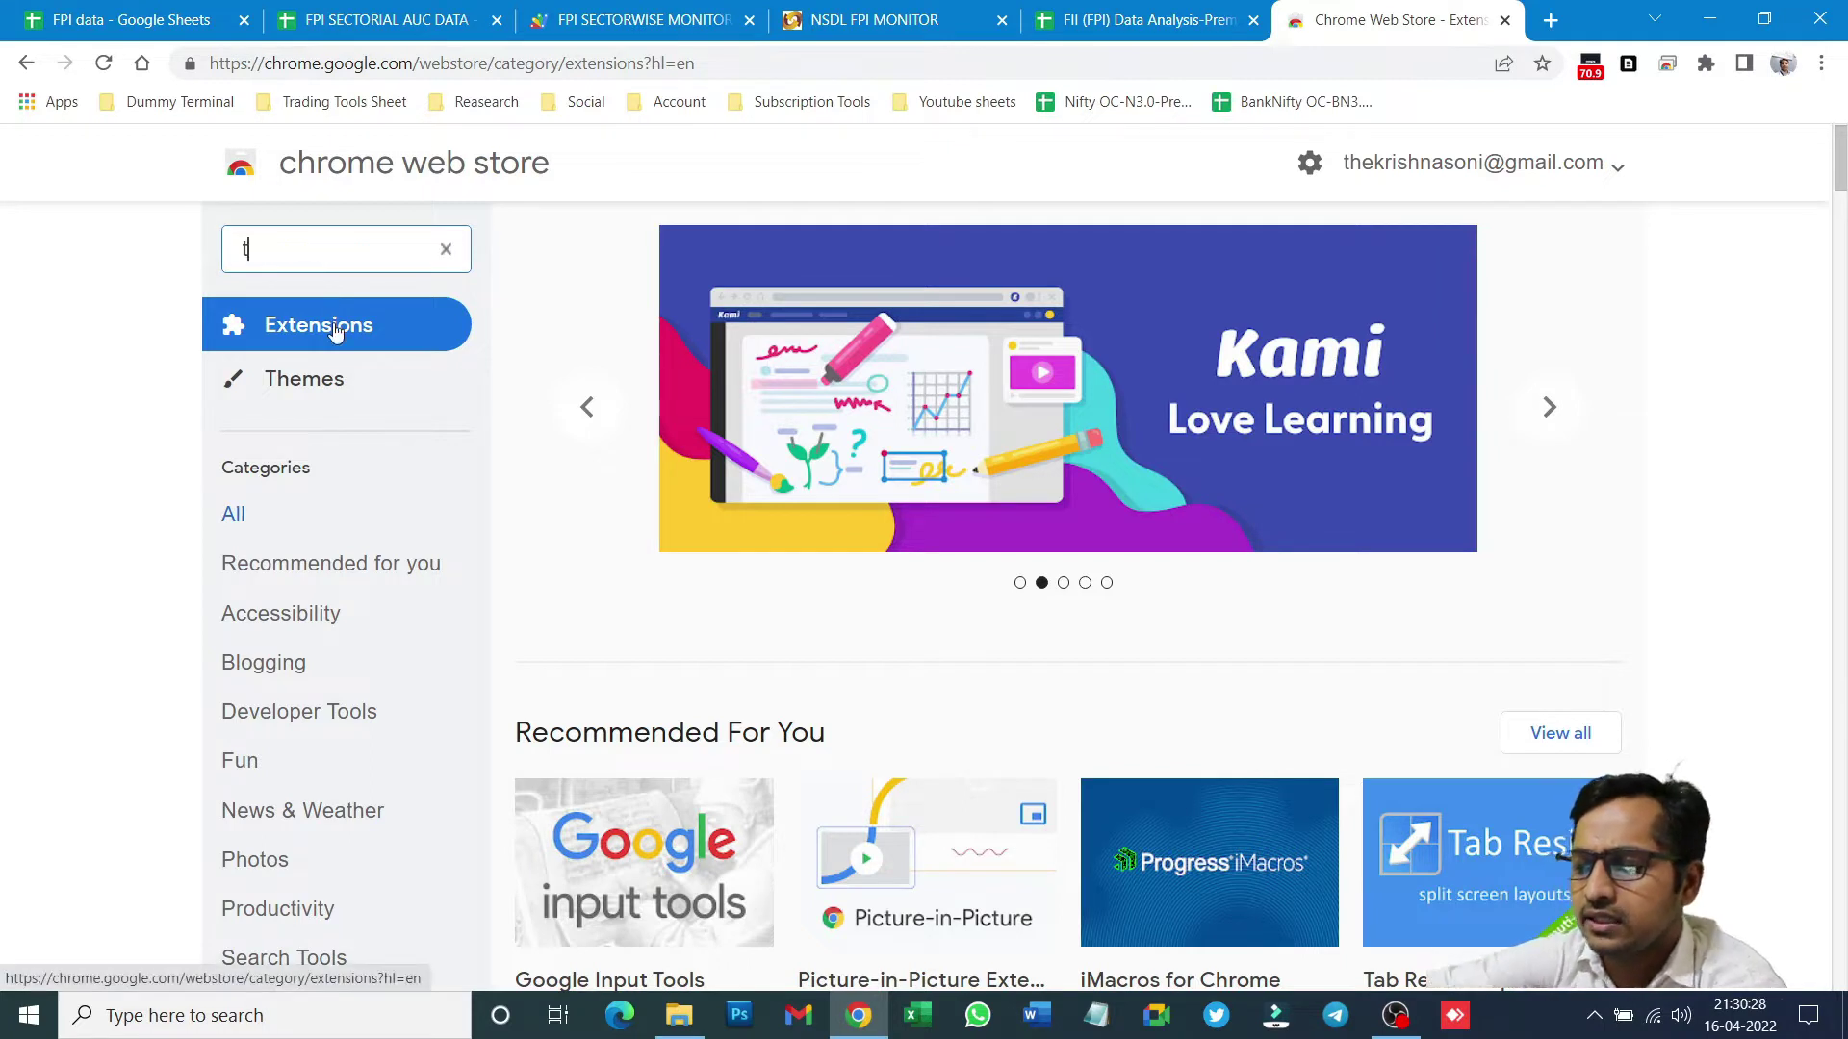
{"action": "type", "text": "able"}
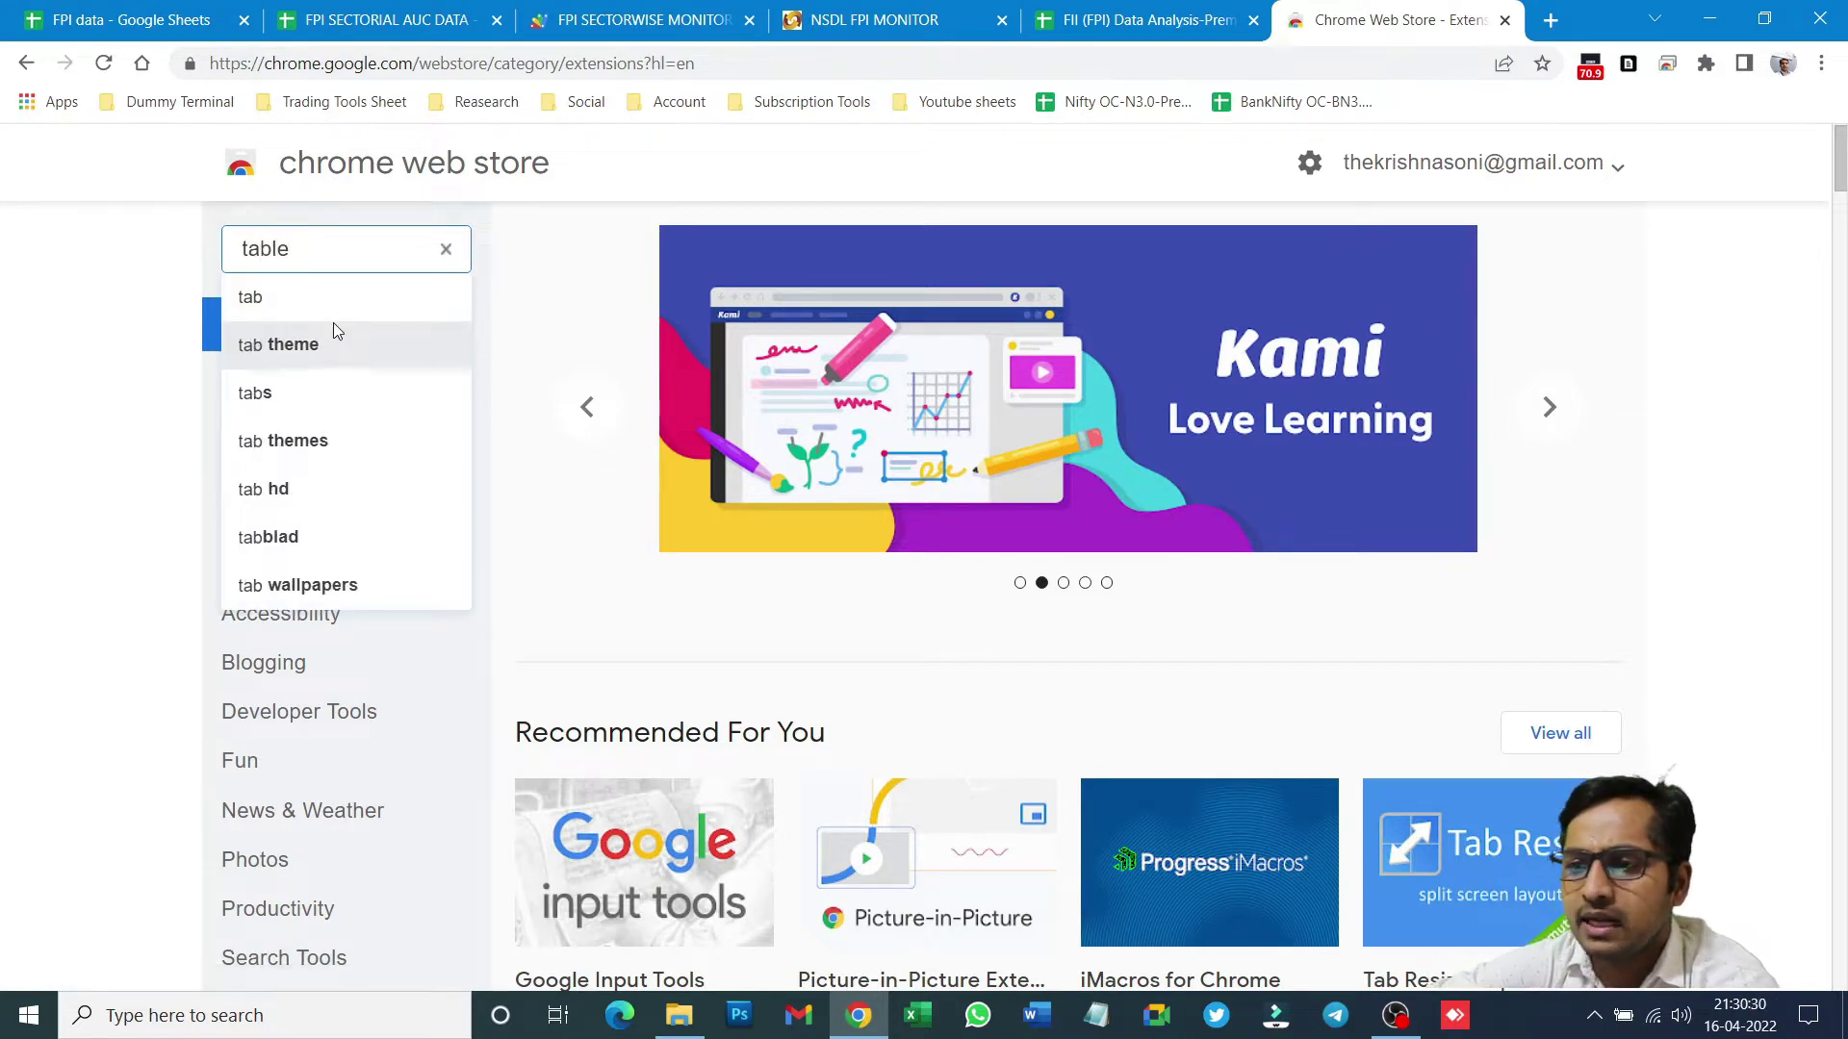
{"action": "type", "text": " ca"}
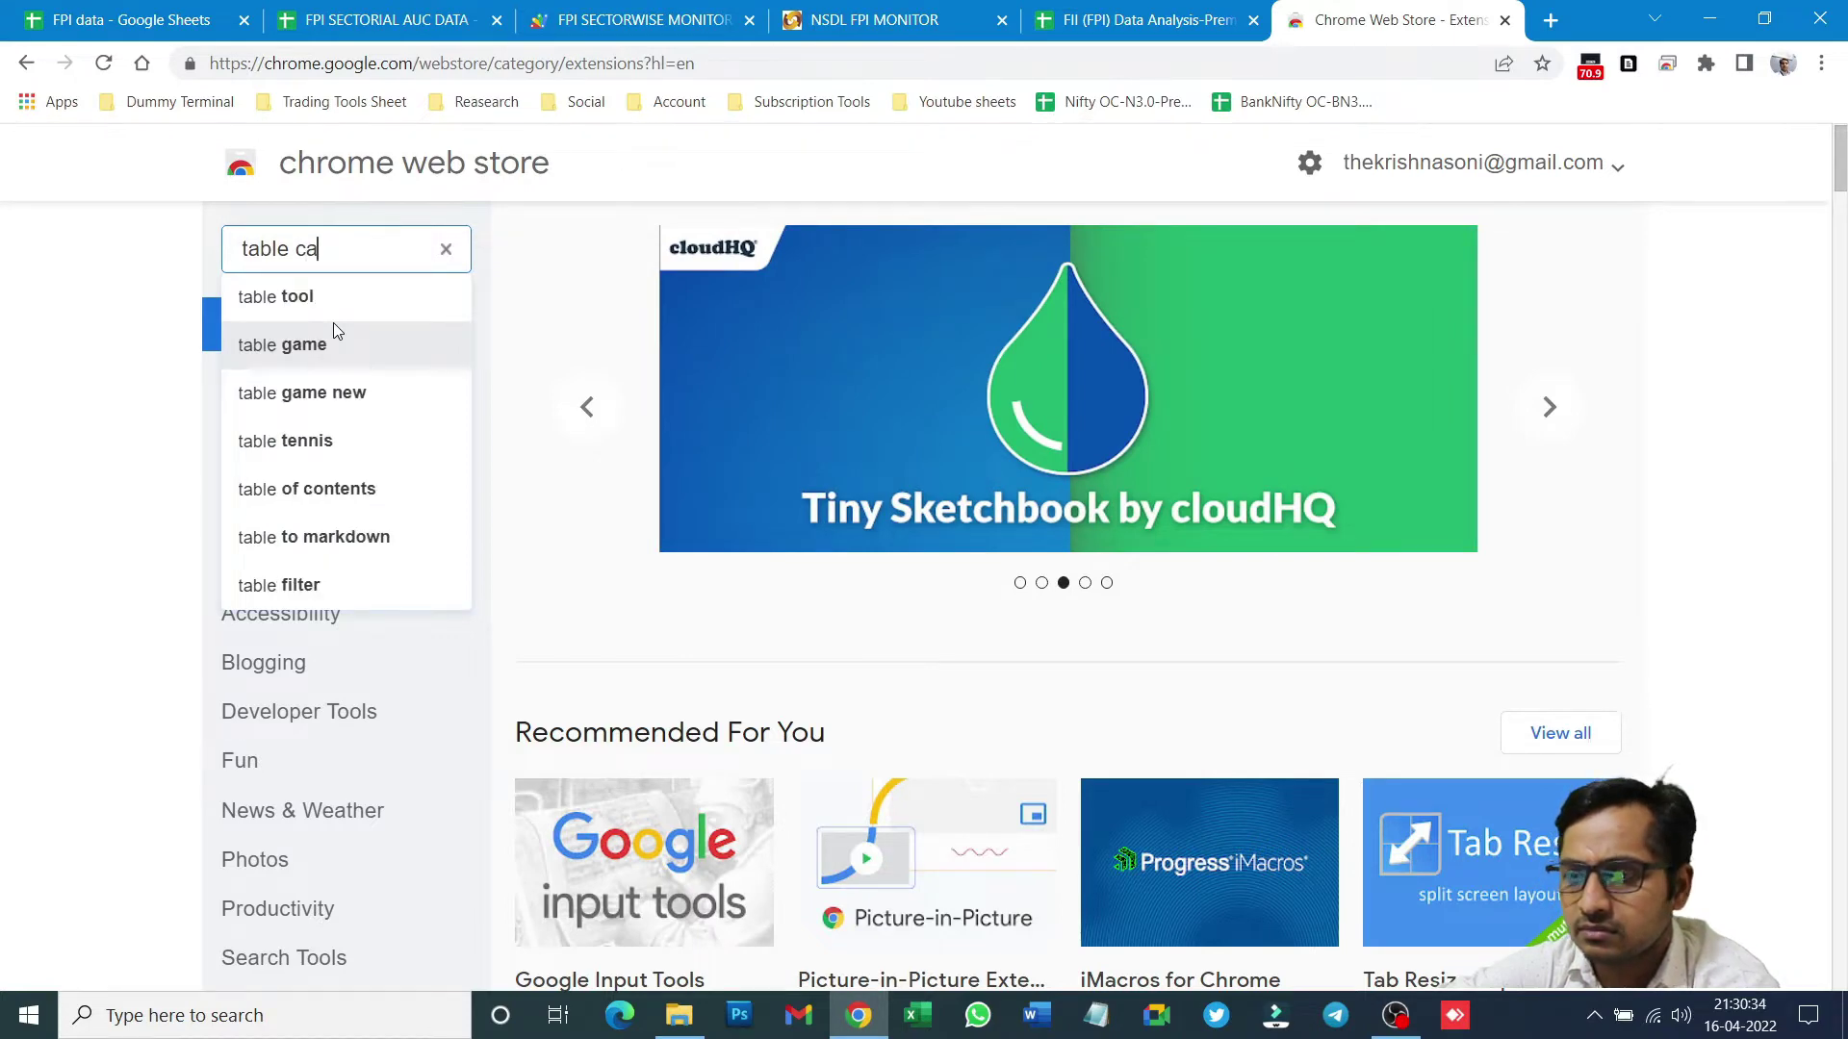
{"action": "type", "text": "ptu"}
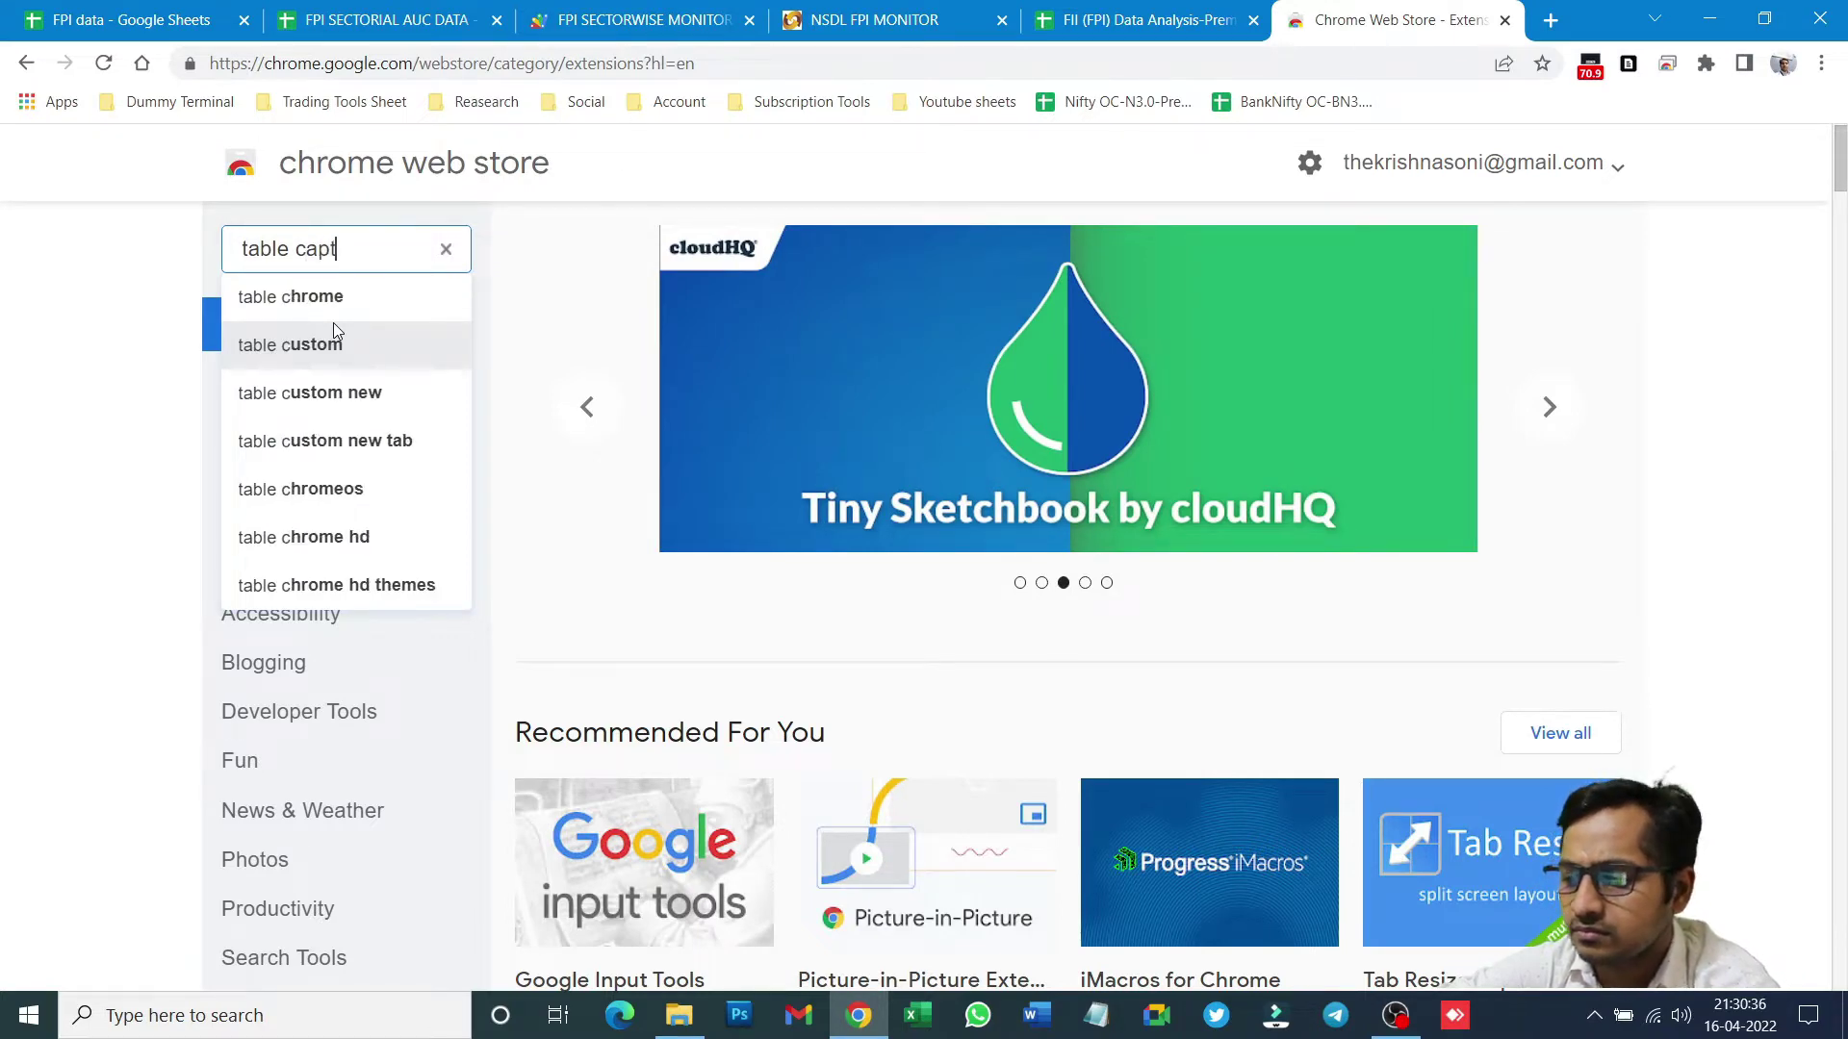
{"action": "left_click", "coordinate": [333, 310]}
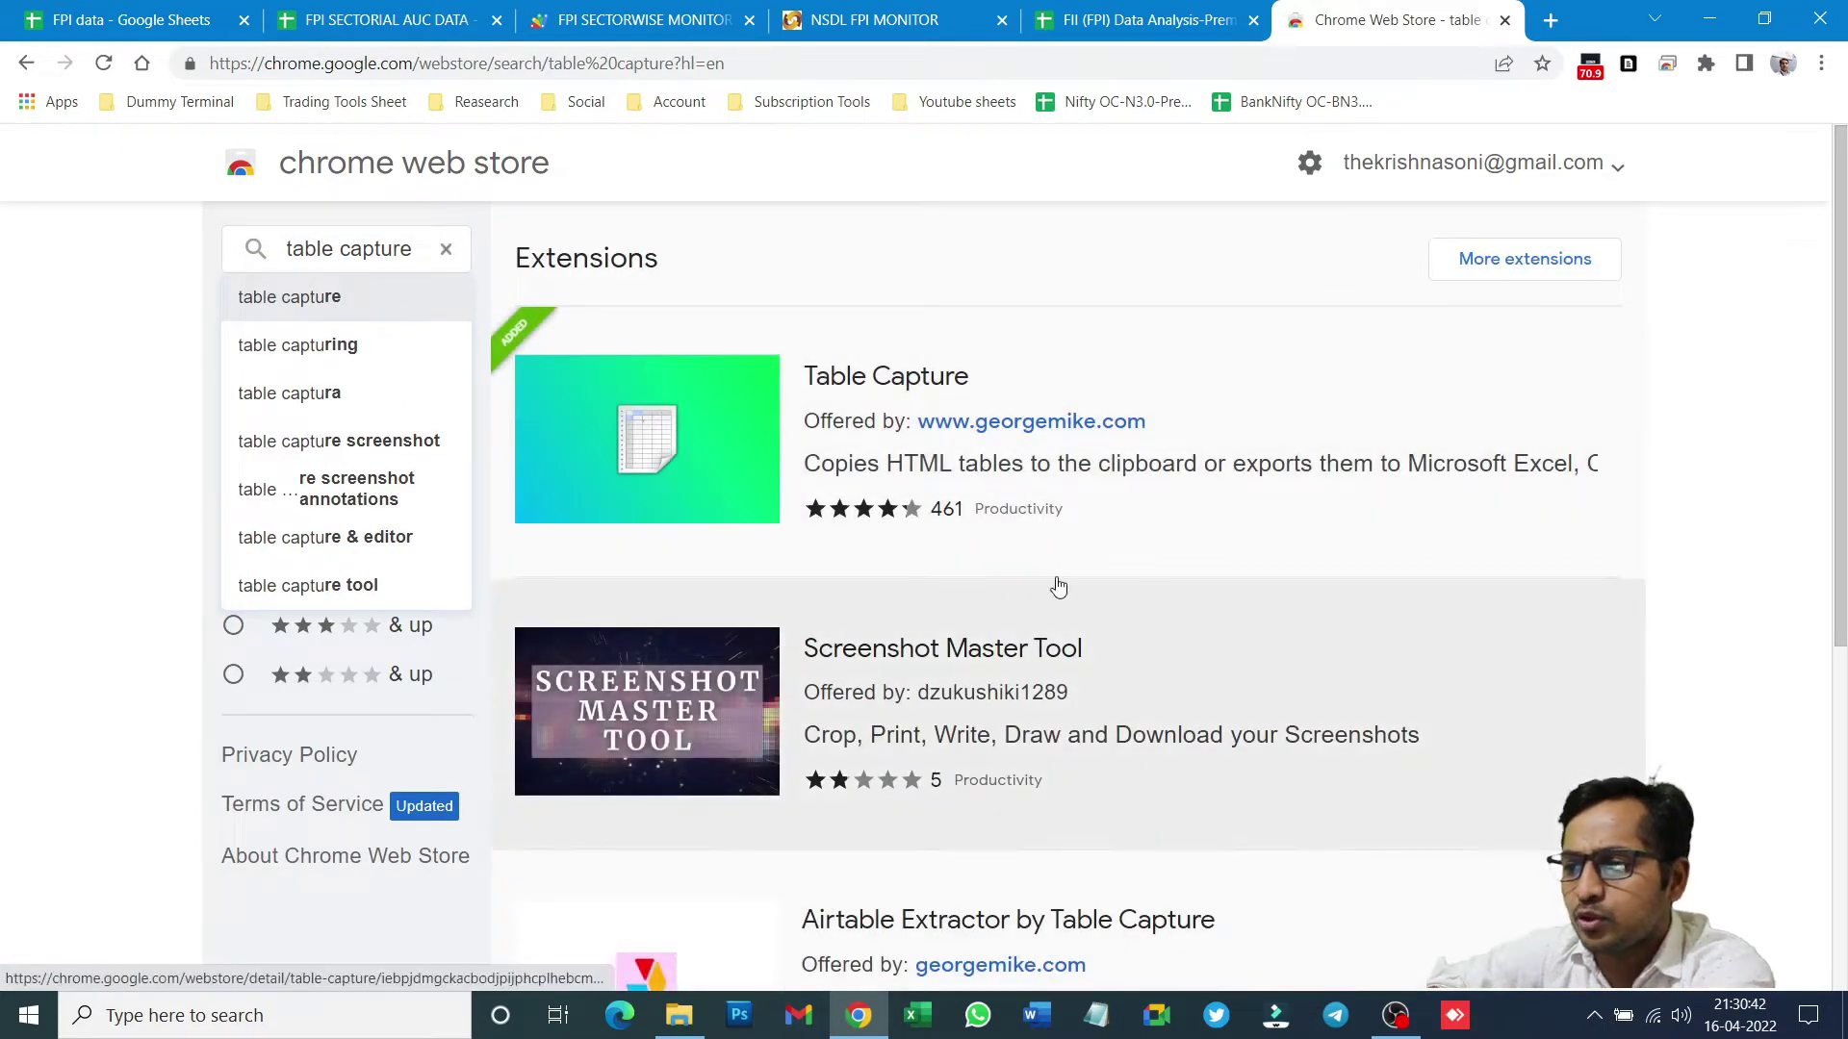
- Open the Table Capture extension's detail page from the search results
{"action": "scroll", "coordinate": [1038, 626], "scroll_direction": "down", "scroll_amount": 3}
{"action": "scroll", "coordinate": [1037, 630], "scroll_direction": "down", "scroll_amount": 3}
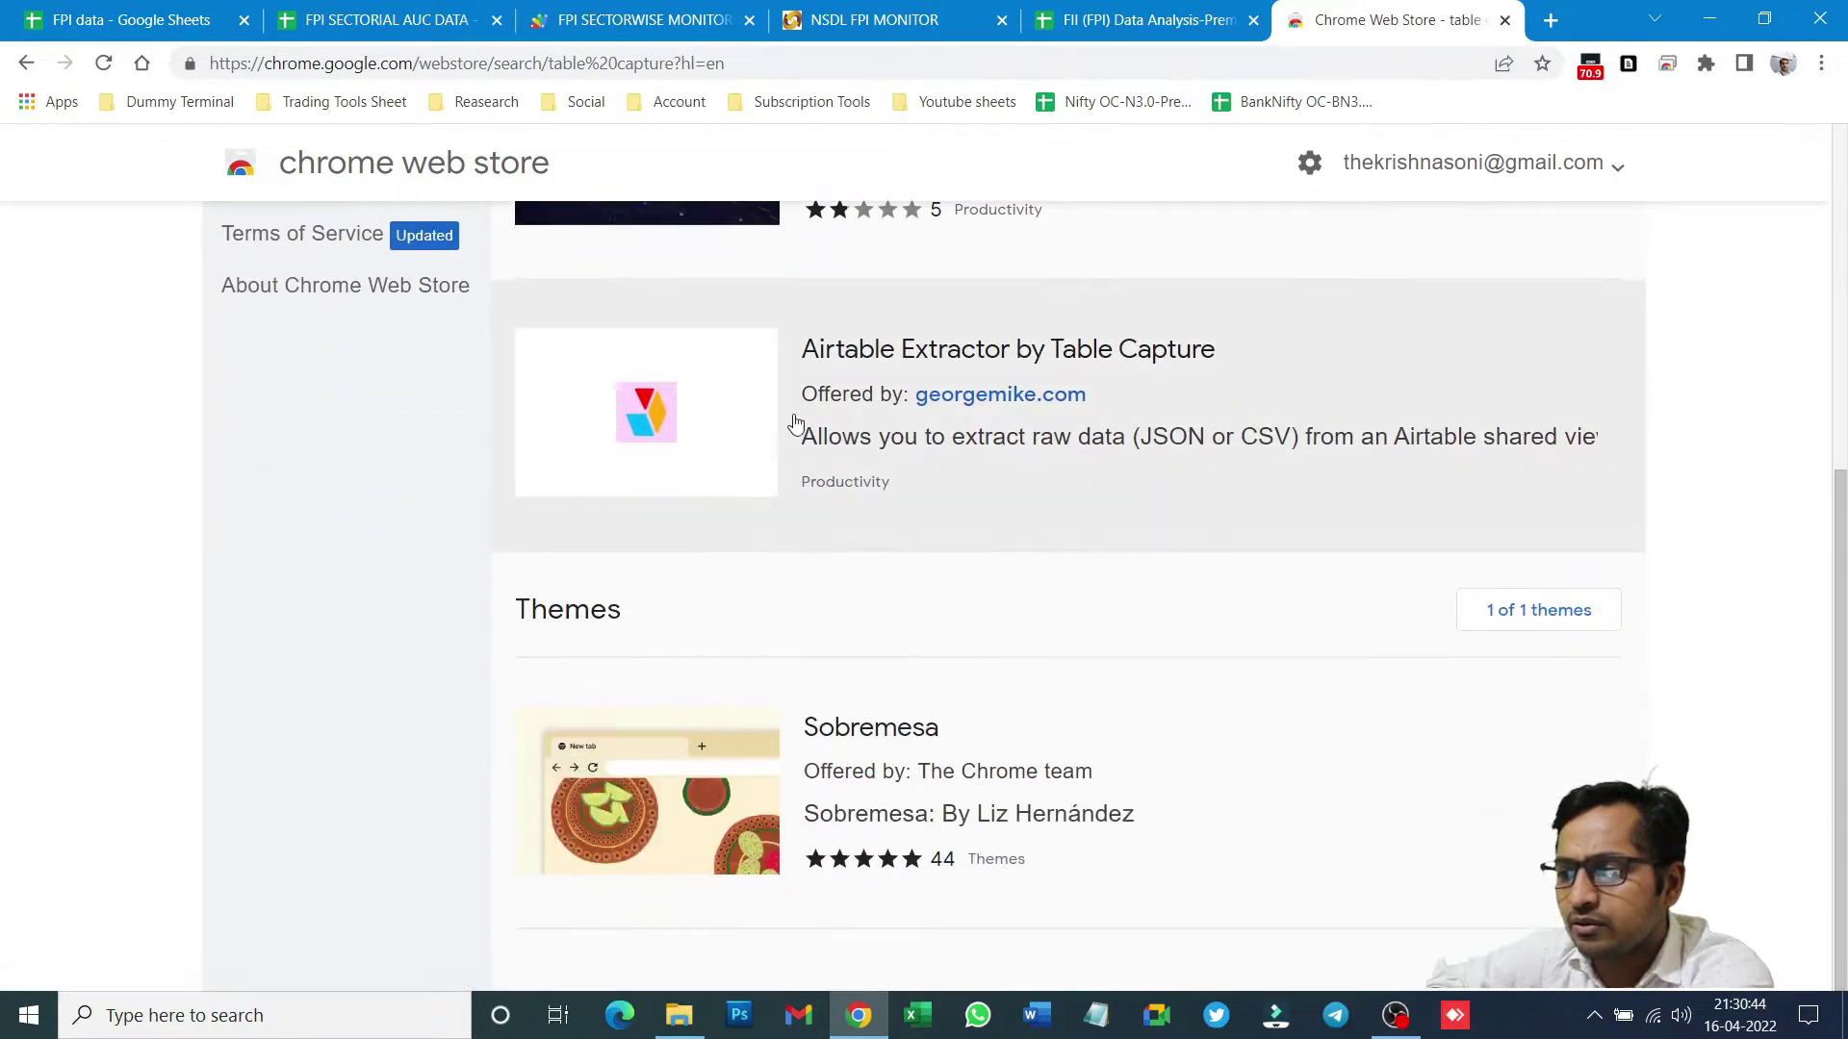
{"action": "scroll", "coordinate": [886, 636], "scroll_direction": "up", "scroll_amount": 6}
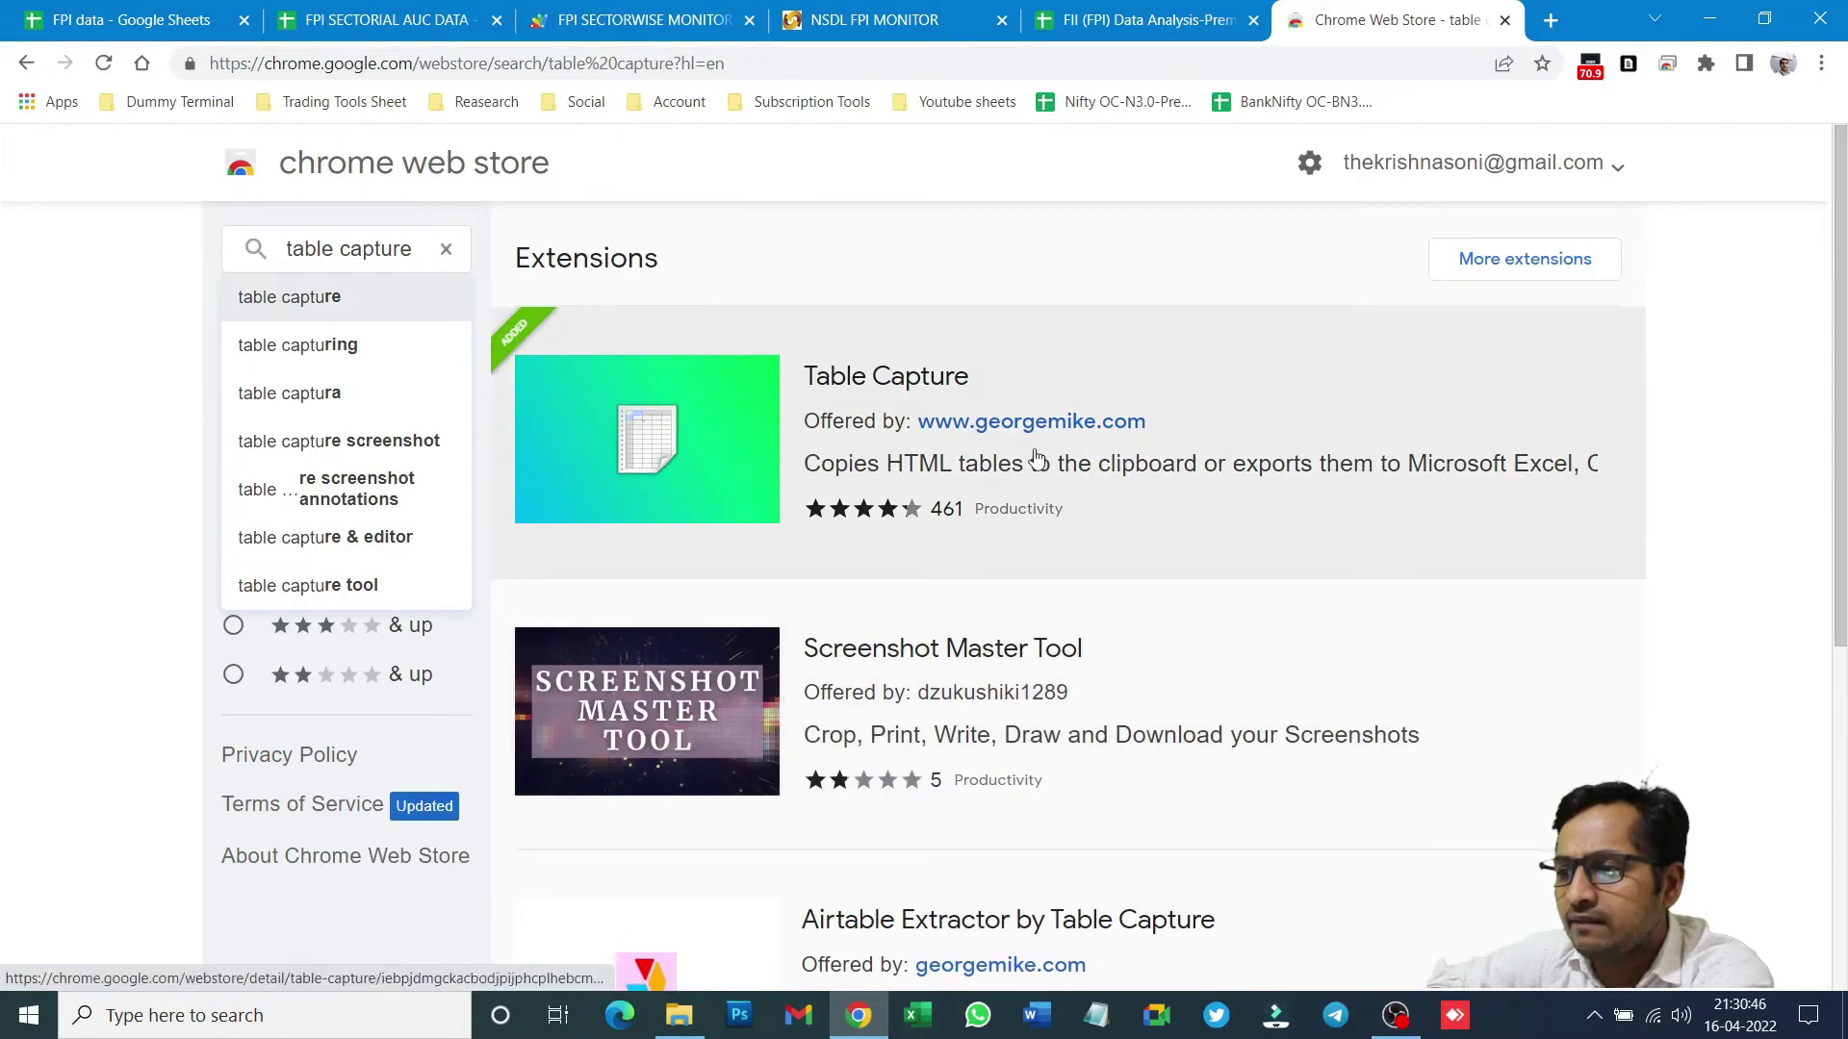
{"action": "left_click", "coordinate": [1128, 516]}
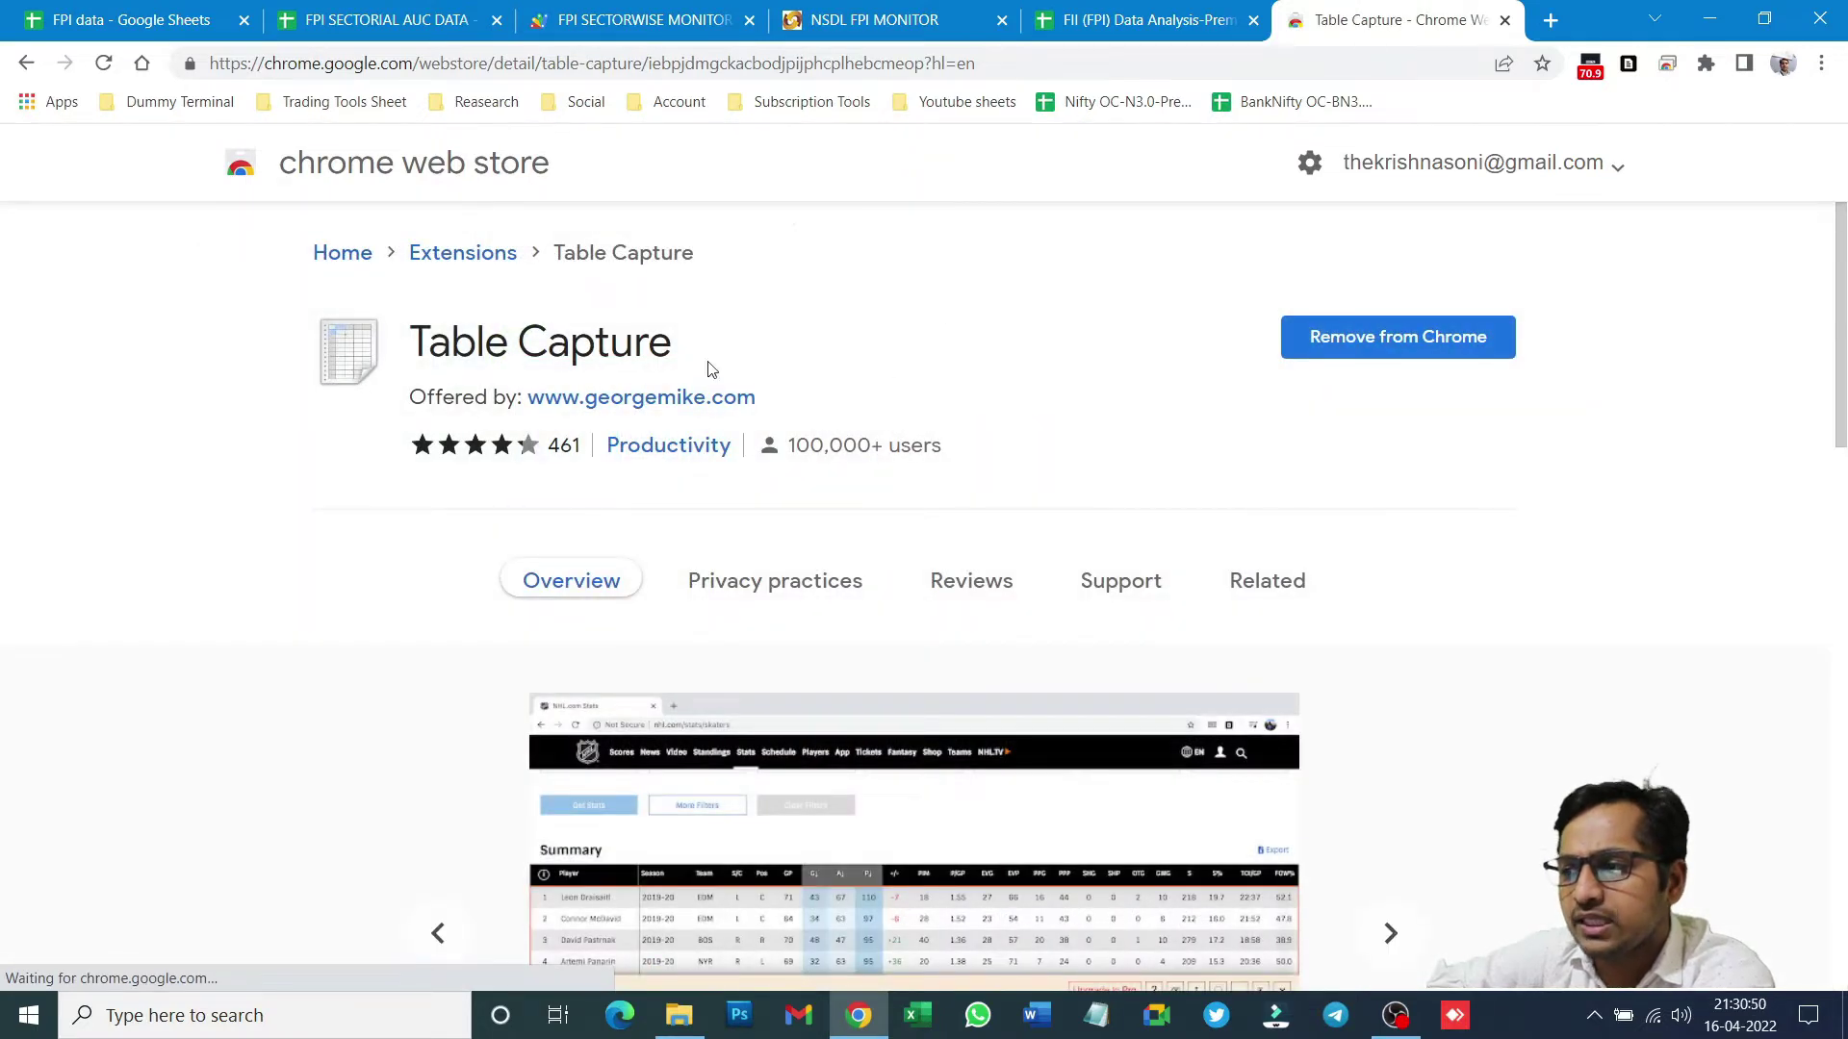
{"action": "left_click", "coordinate": [26, 63]}
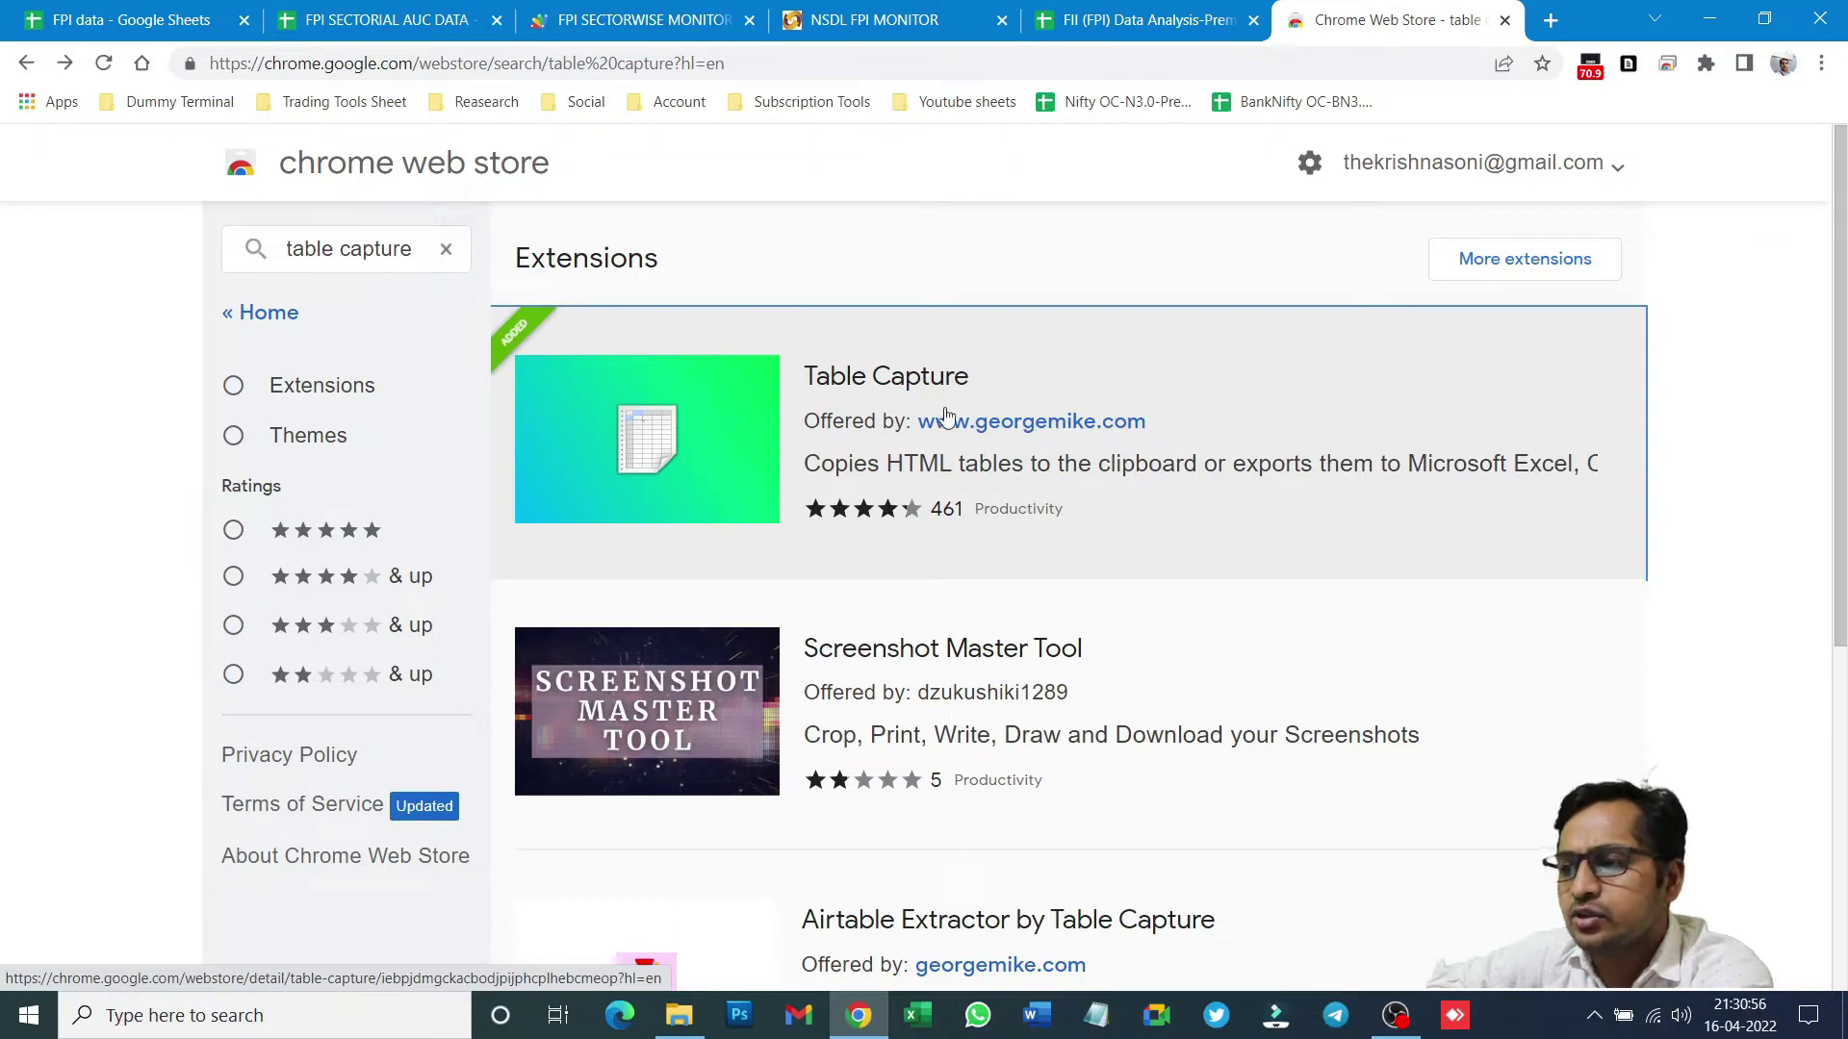
{"action": "left_click", "coordinate": [1255, 459]}
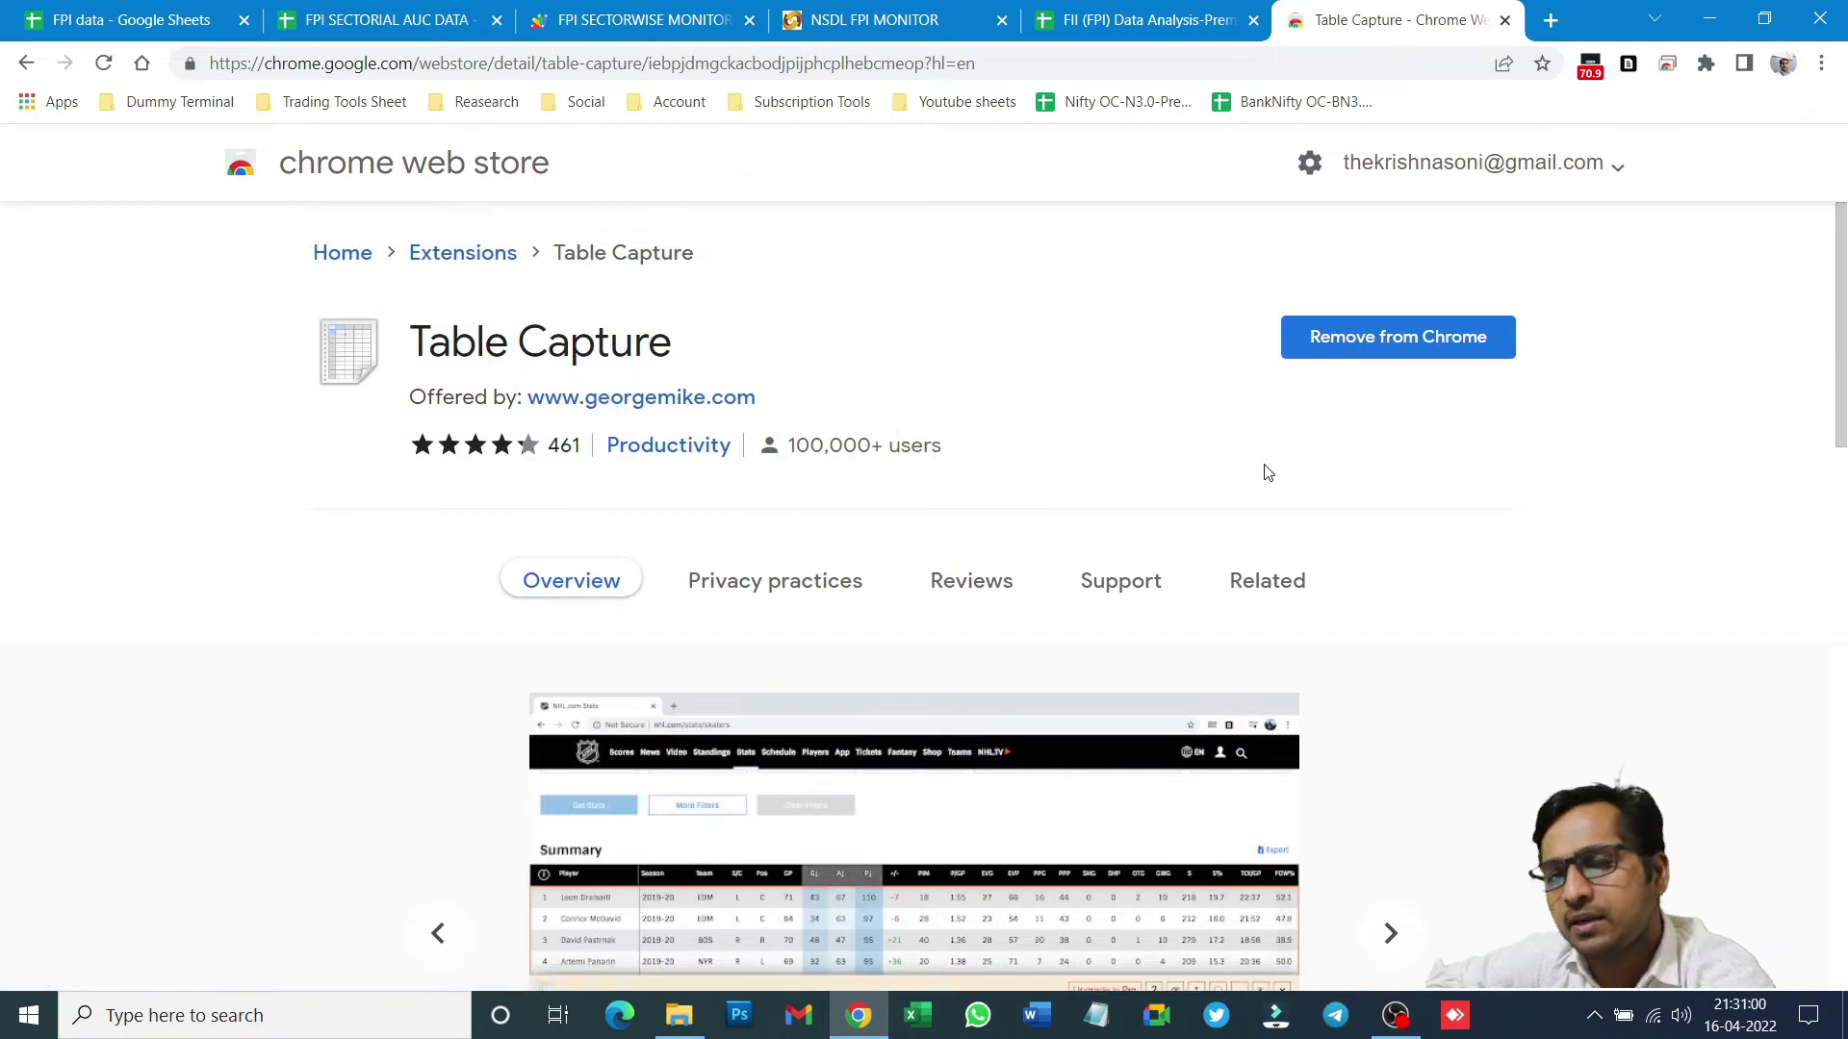
{"action": "scroll", "coordinate": [1262, 466], "scroll_direction": "down", "scroll_amount": 6}
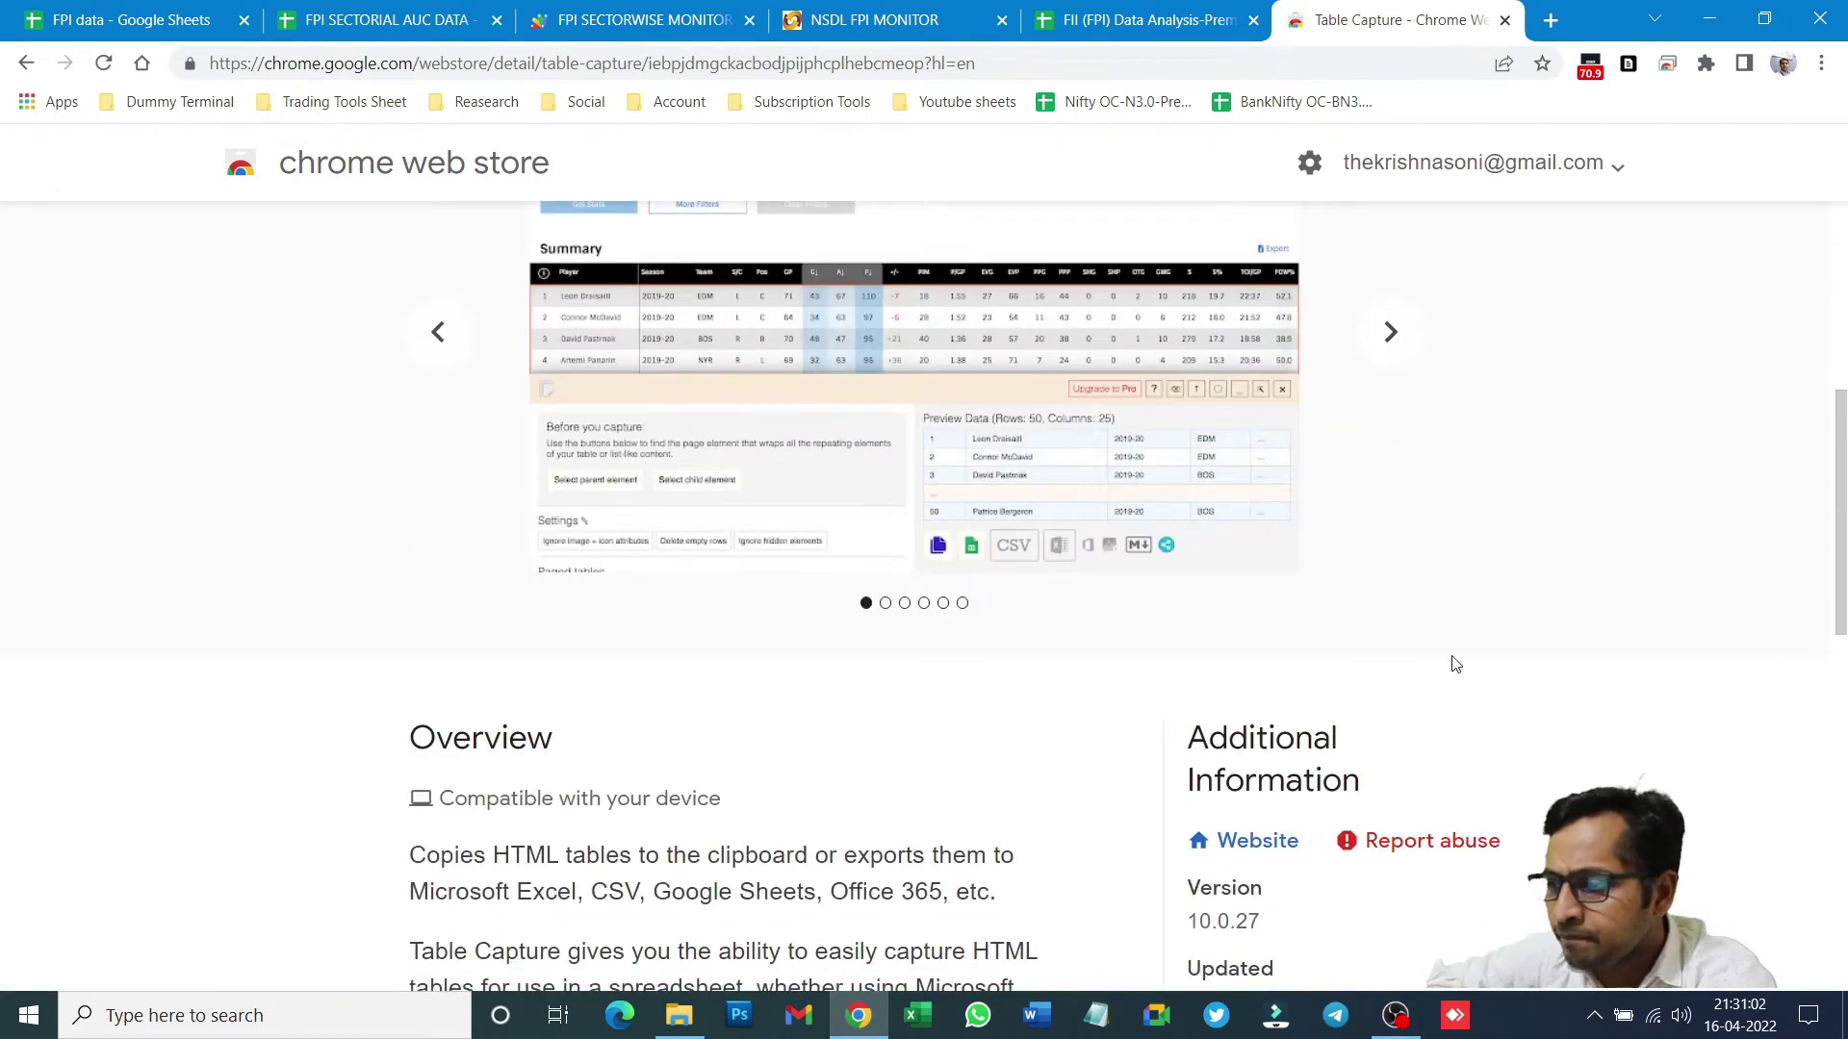
{"action": "scroll", "coordinate": [1456, 664], "scroll_direction": "down", "scroll_amount": 1}
{"action": "scroll", "coordinate": [1058, 500], "scroll_direction": "up", "scroll_amount": 7}
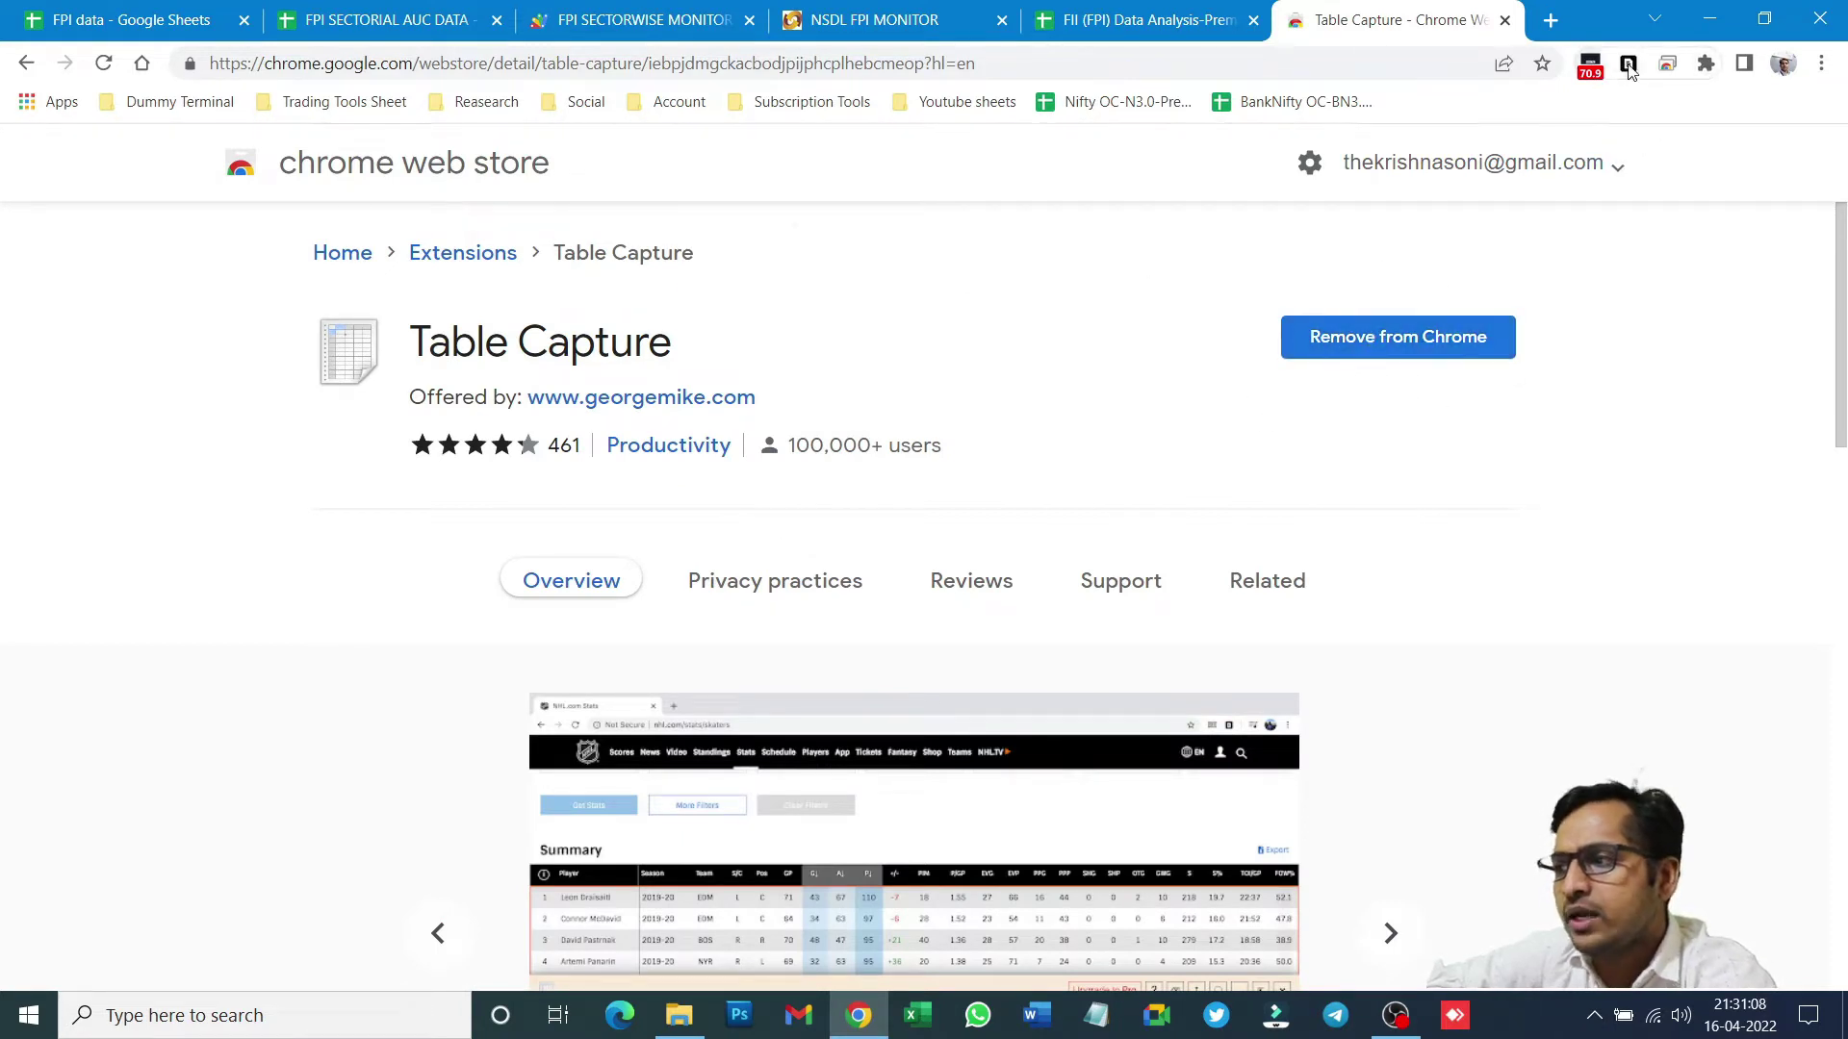
{"action": "left_click", "coordinate": [1706, 65]}
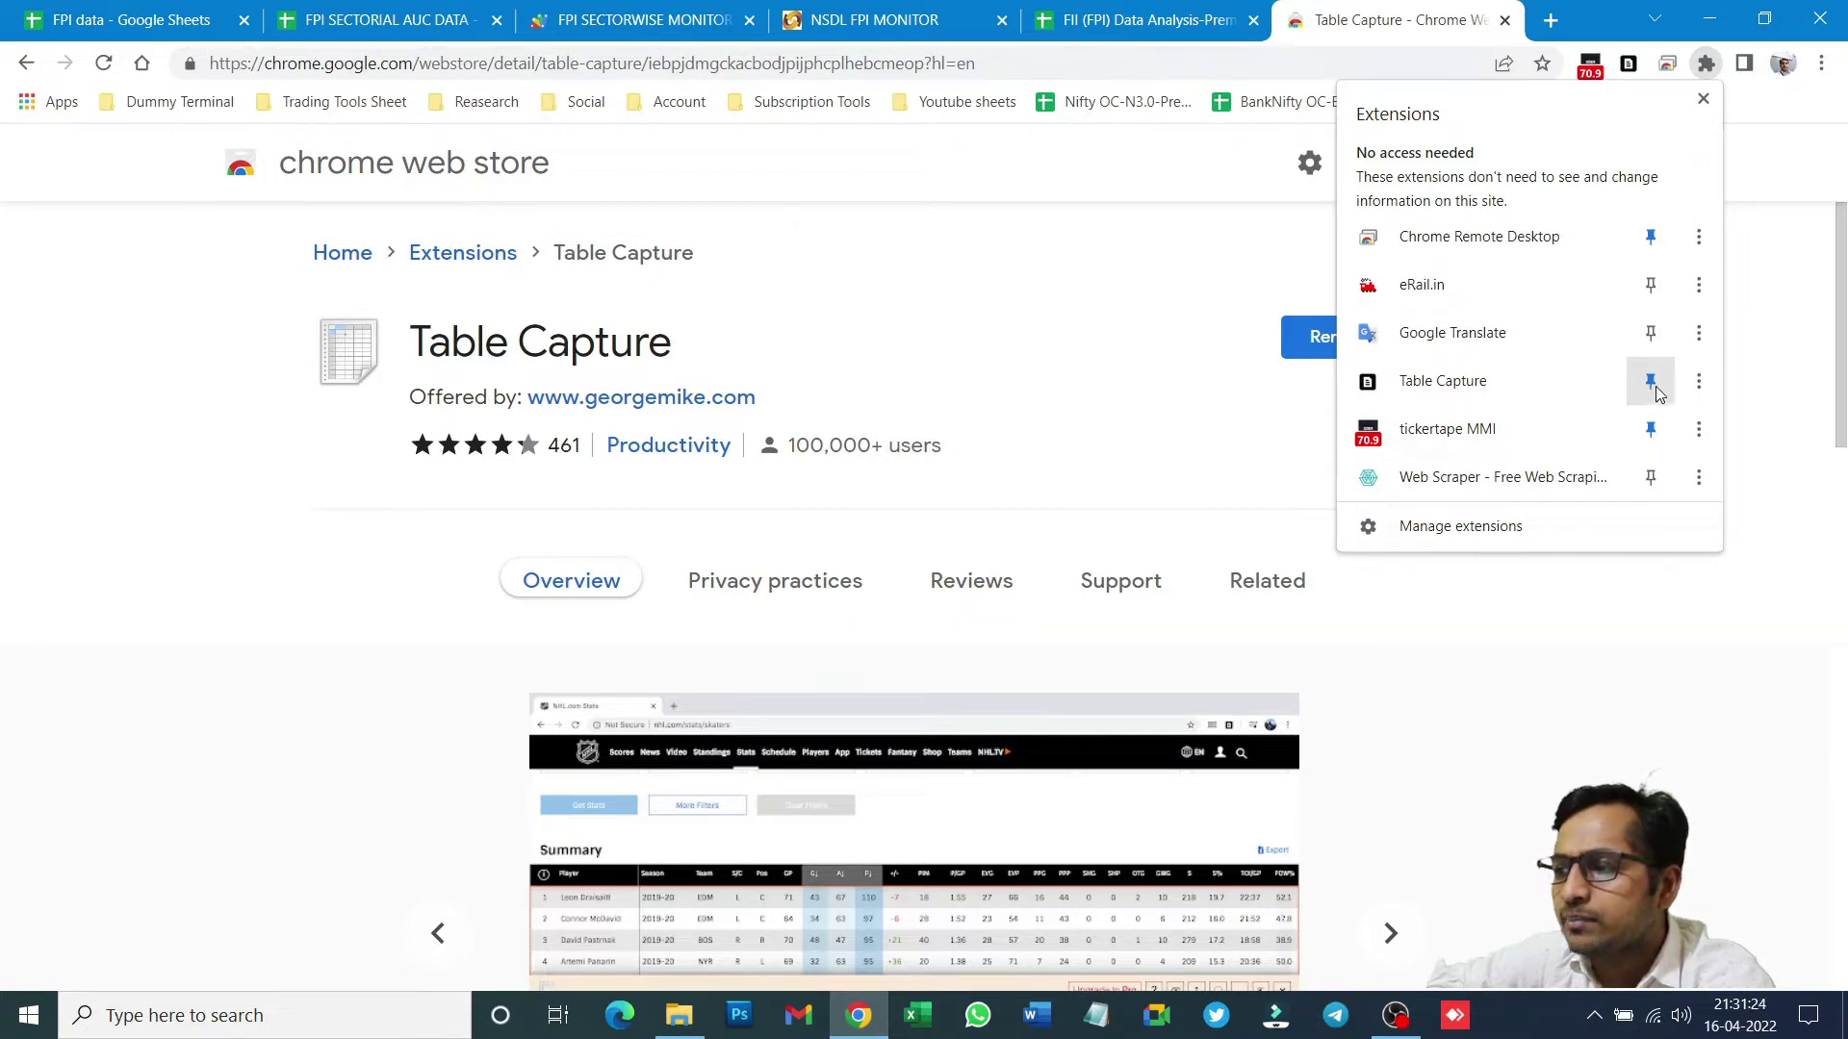
{"action": "left_click", "coordinate": [1598, 583]}
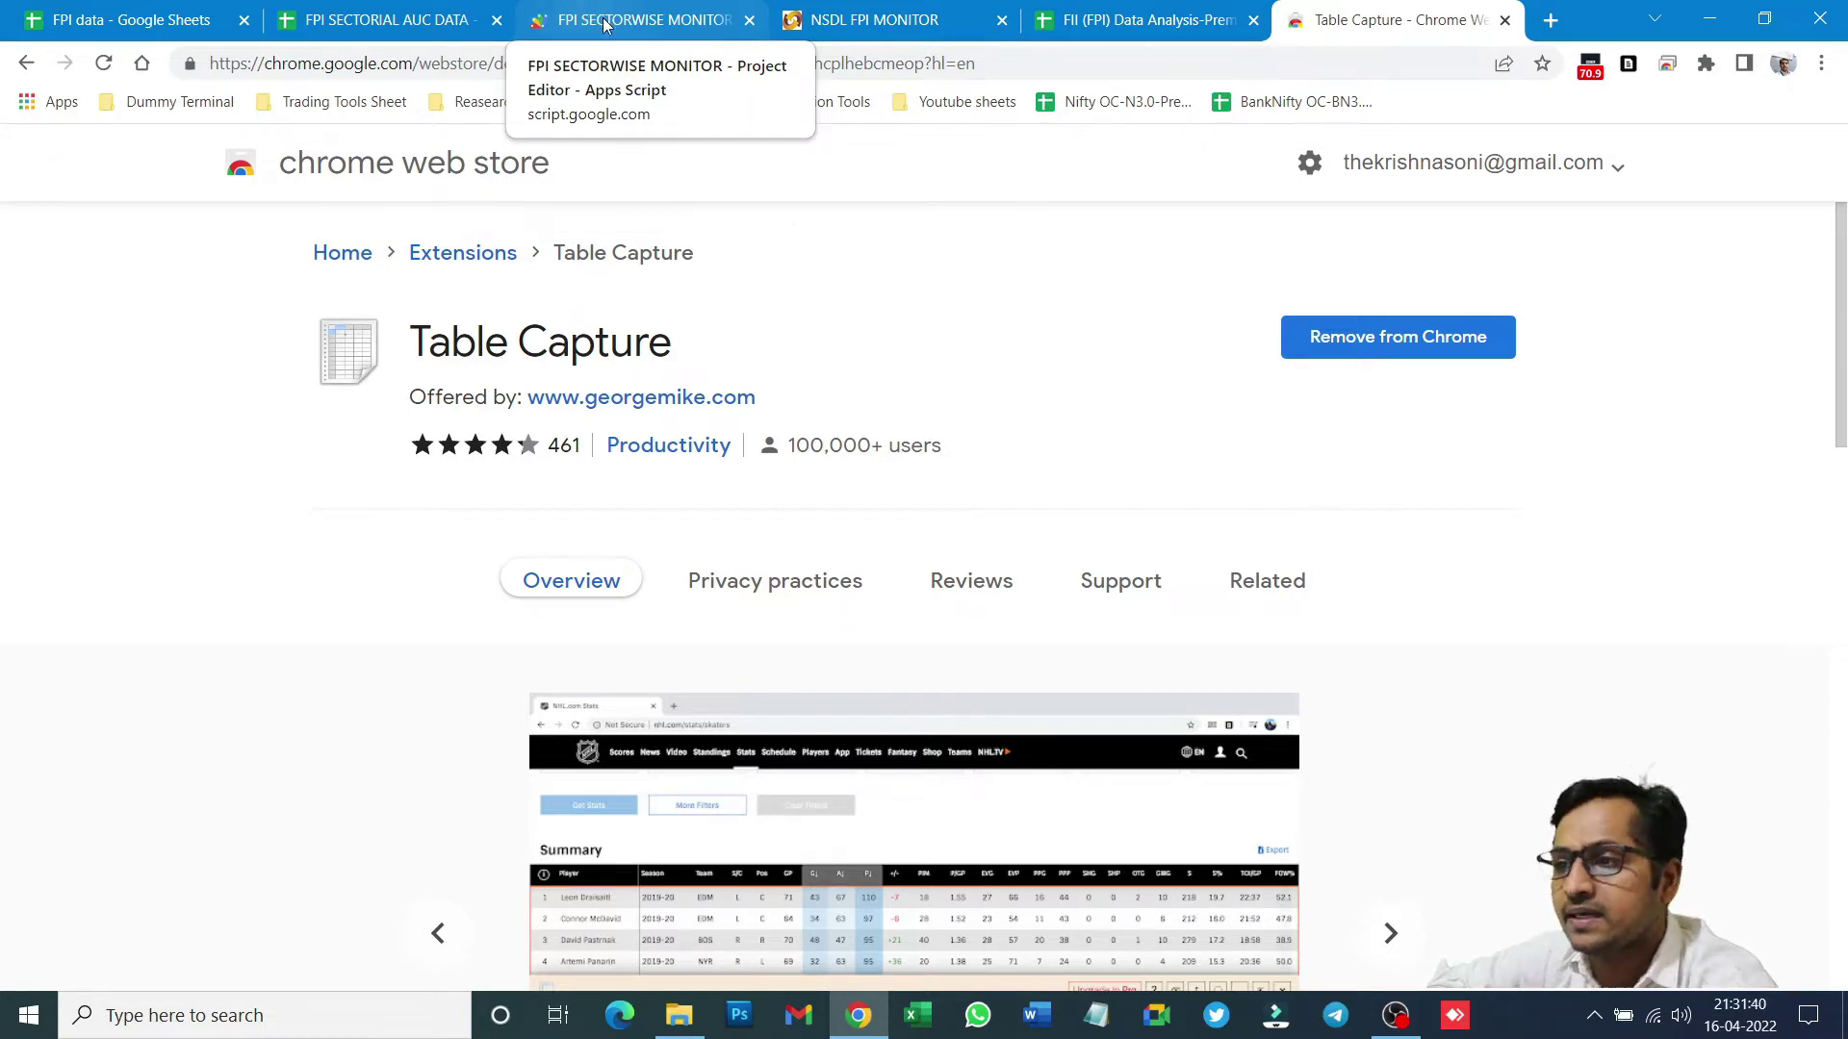
- Load the NSDL fortnightly sector-wise FPI investment report for Mar 31, 2022
{"action": "left_click", "coordinate": [899, 17]}
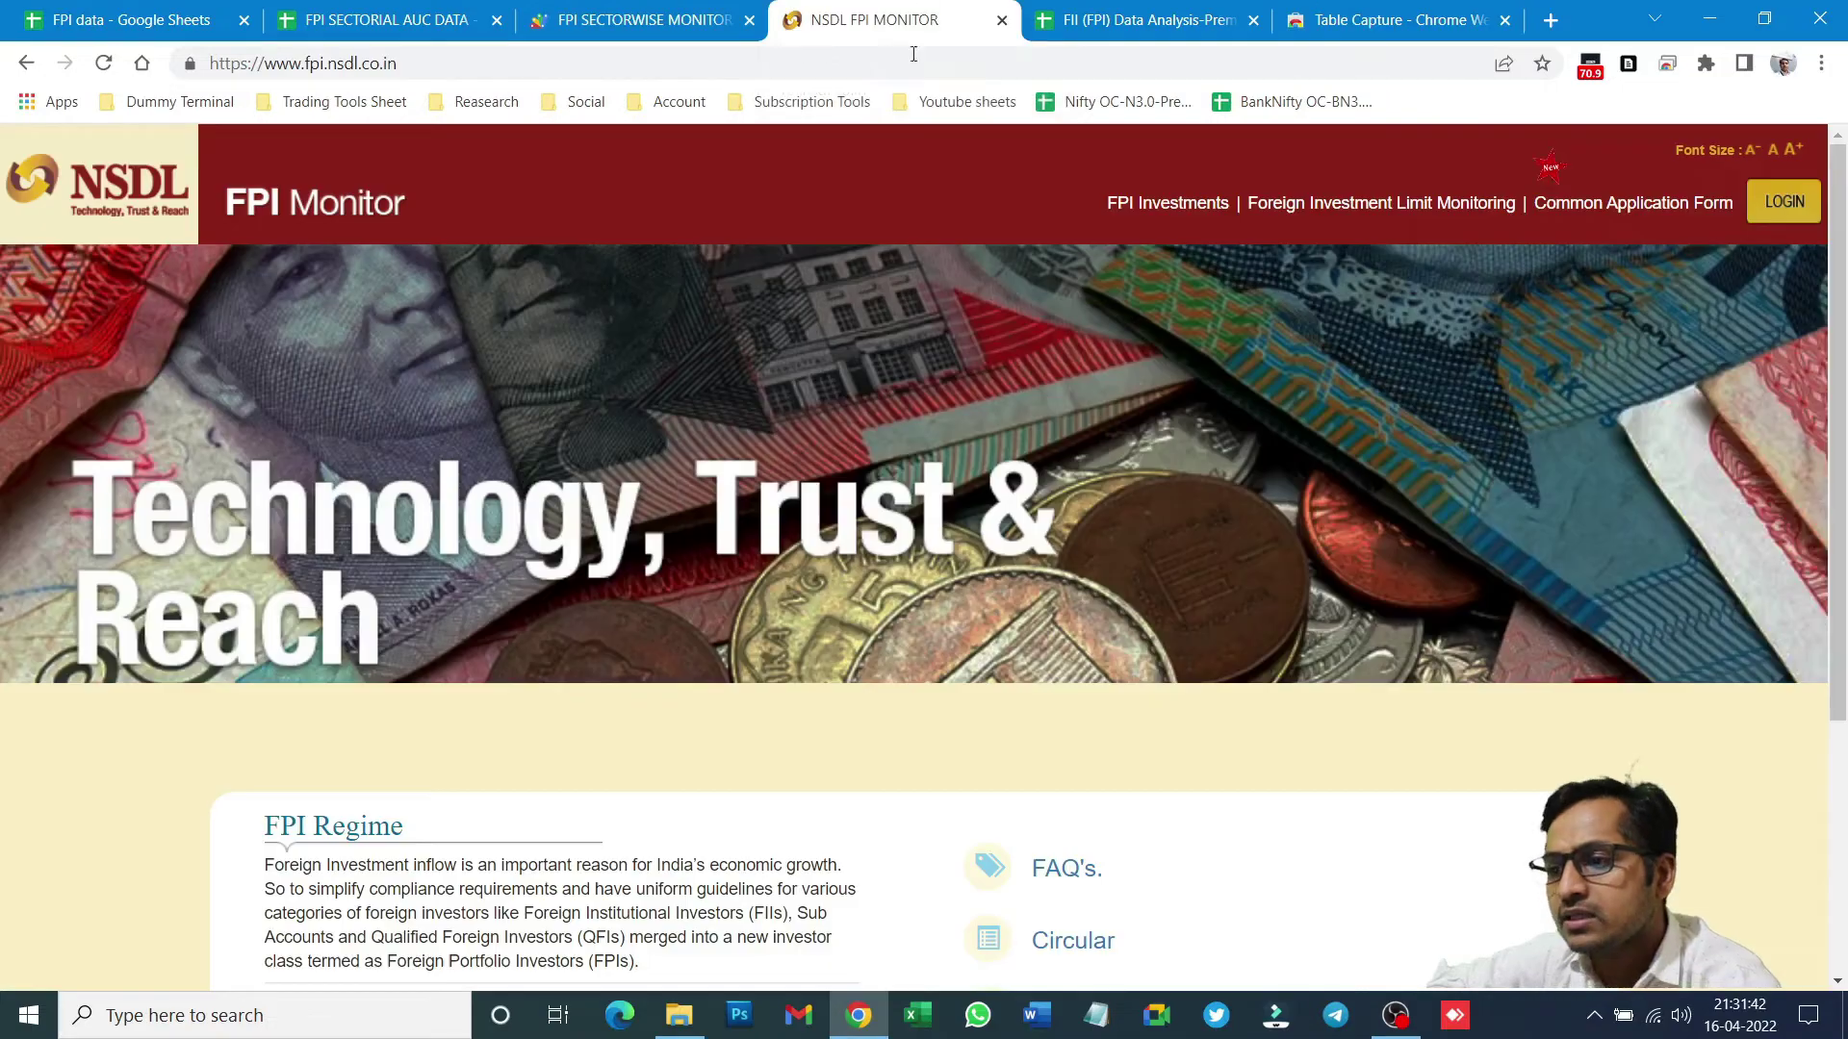
{"action": "scroll", "coordinate": [1111, 358], "scroll_direction": "down", "scroll_amount": 4}
{"action": "scroll", "coordinate": [1155, 289], "scroll_direction": "up", "scroll_amount": 4}
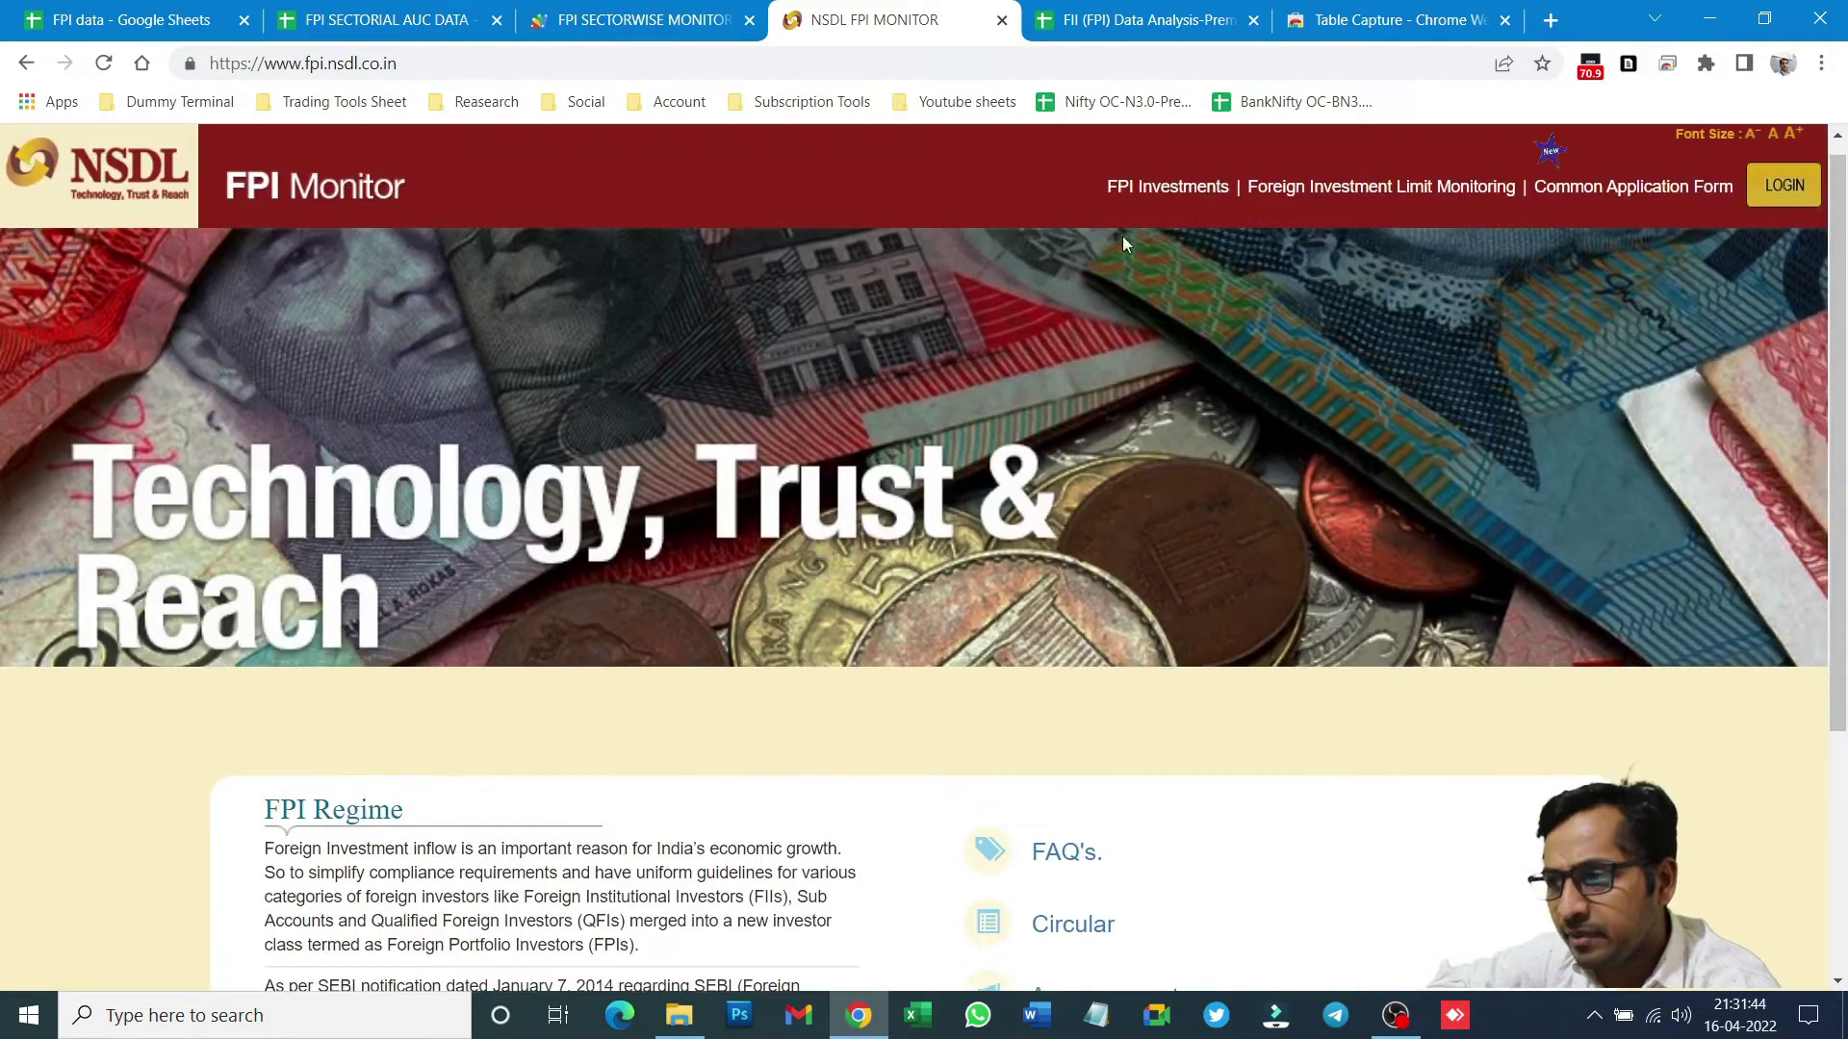
{"action": "left_click", "coordinate": [1189, 187]}
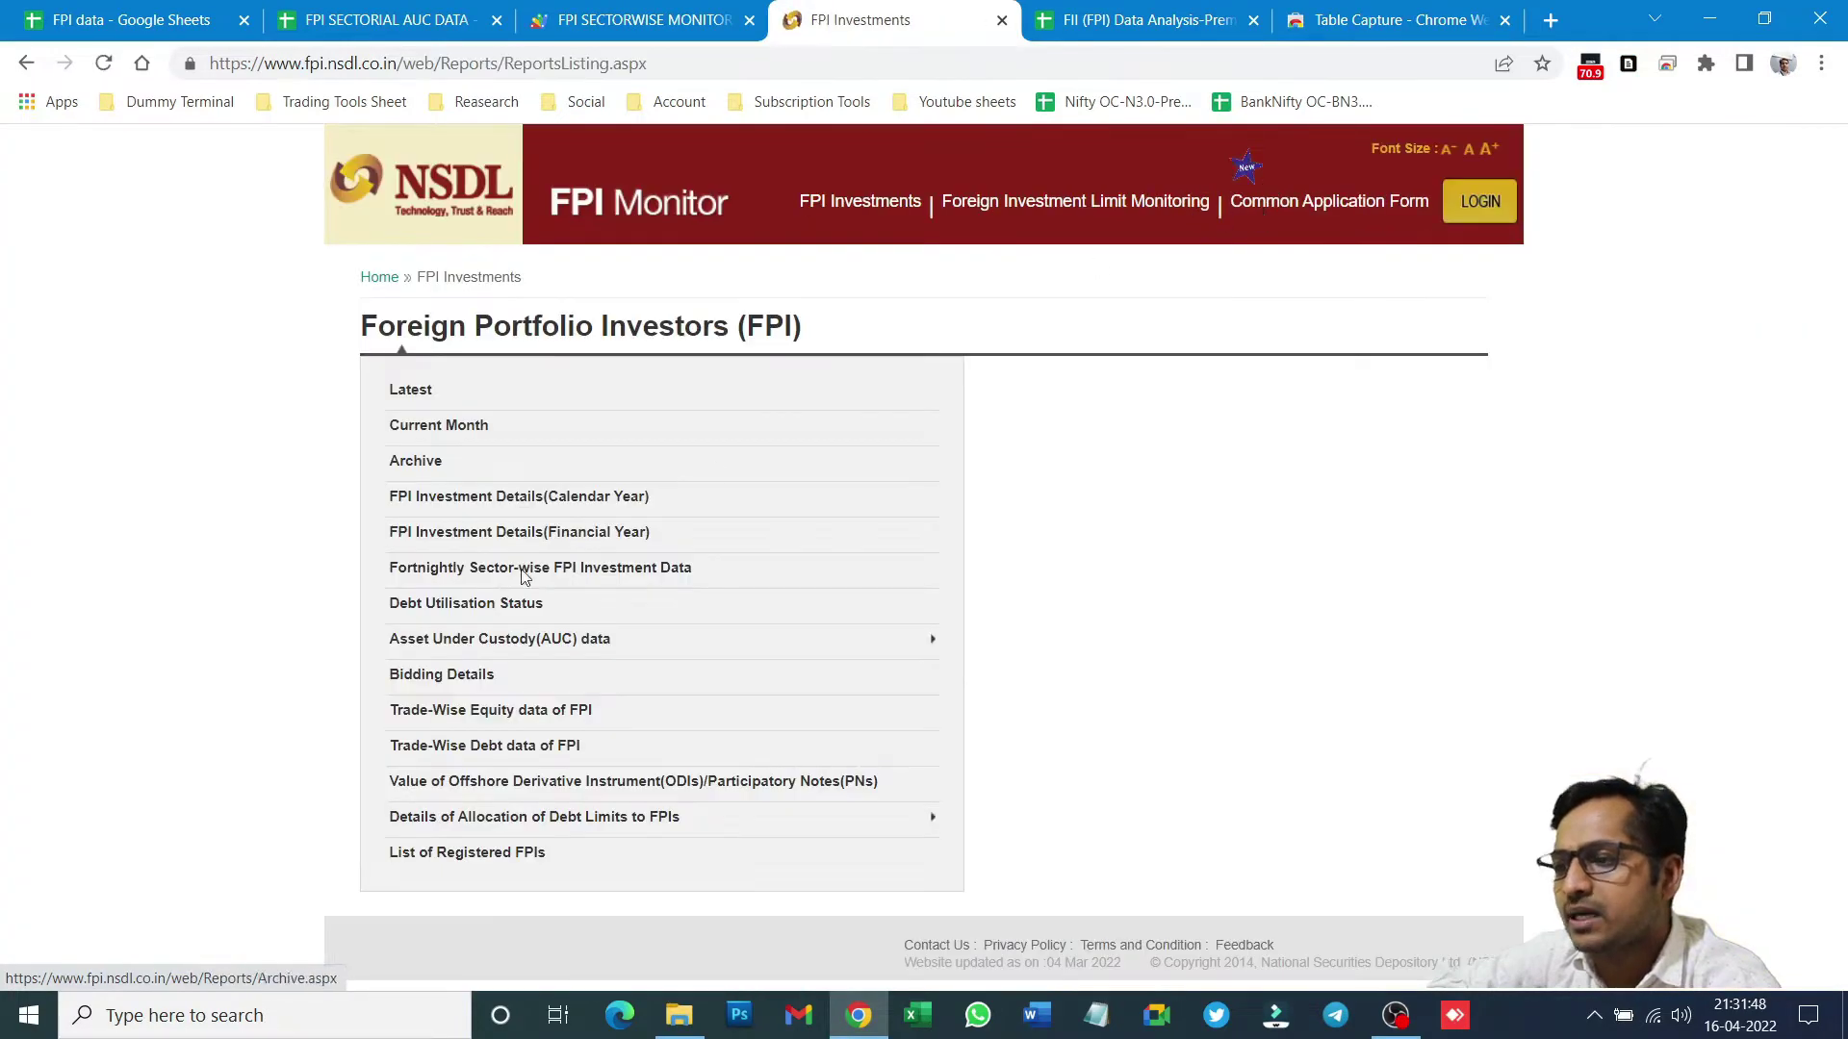
{"action": "left_click", "coordinate": [481, 570]}
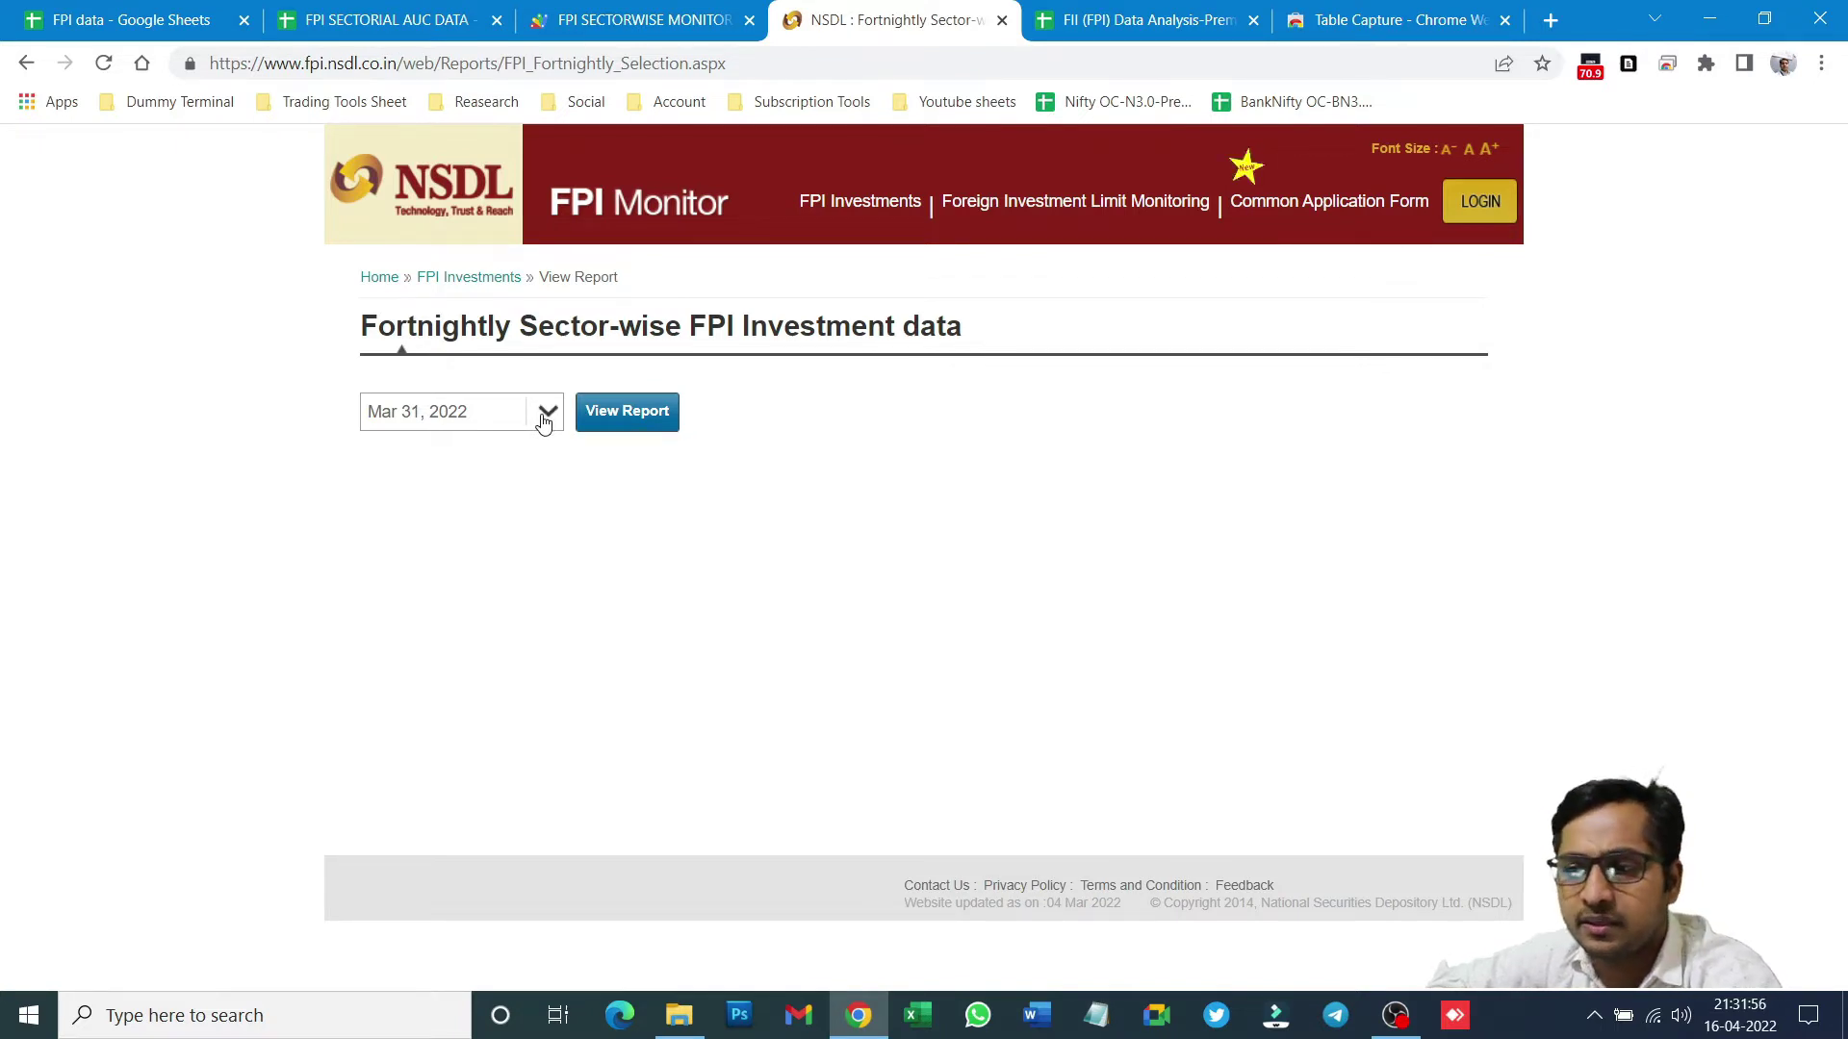
{"action": "left_click", "coordinate": [626, 423]}
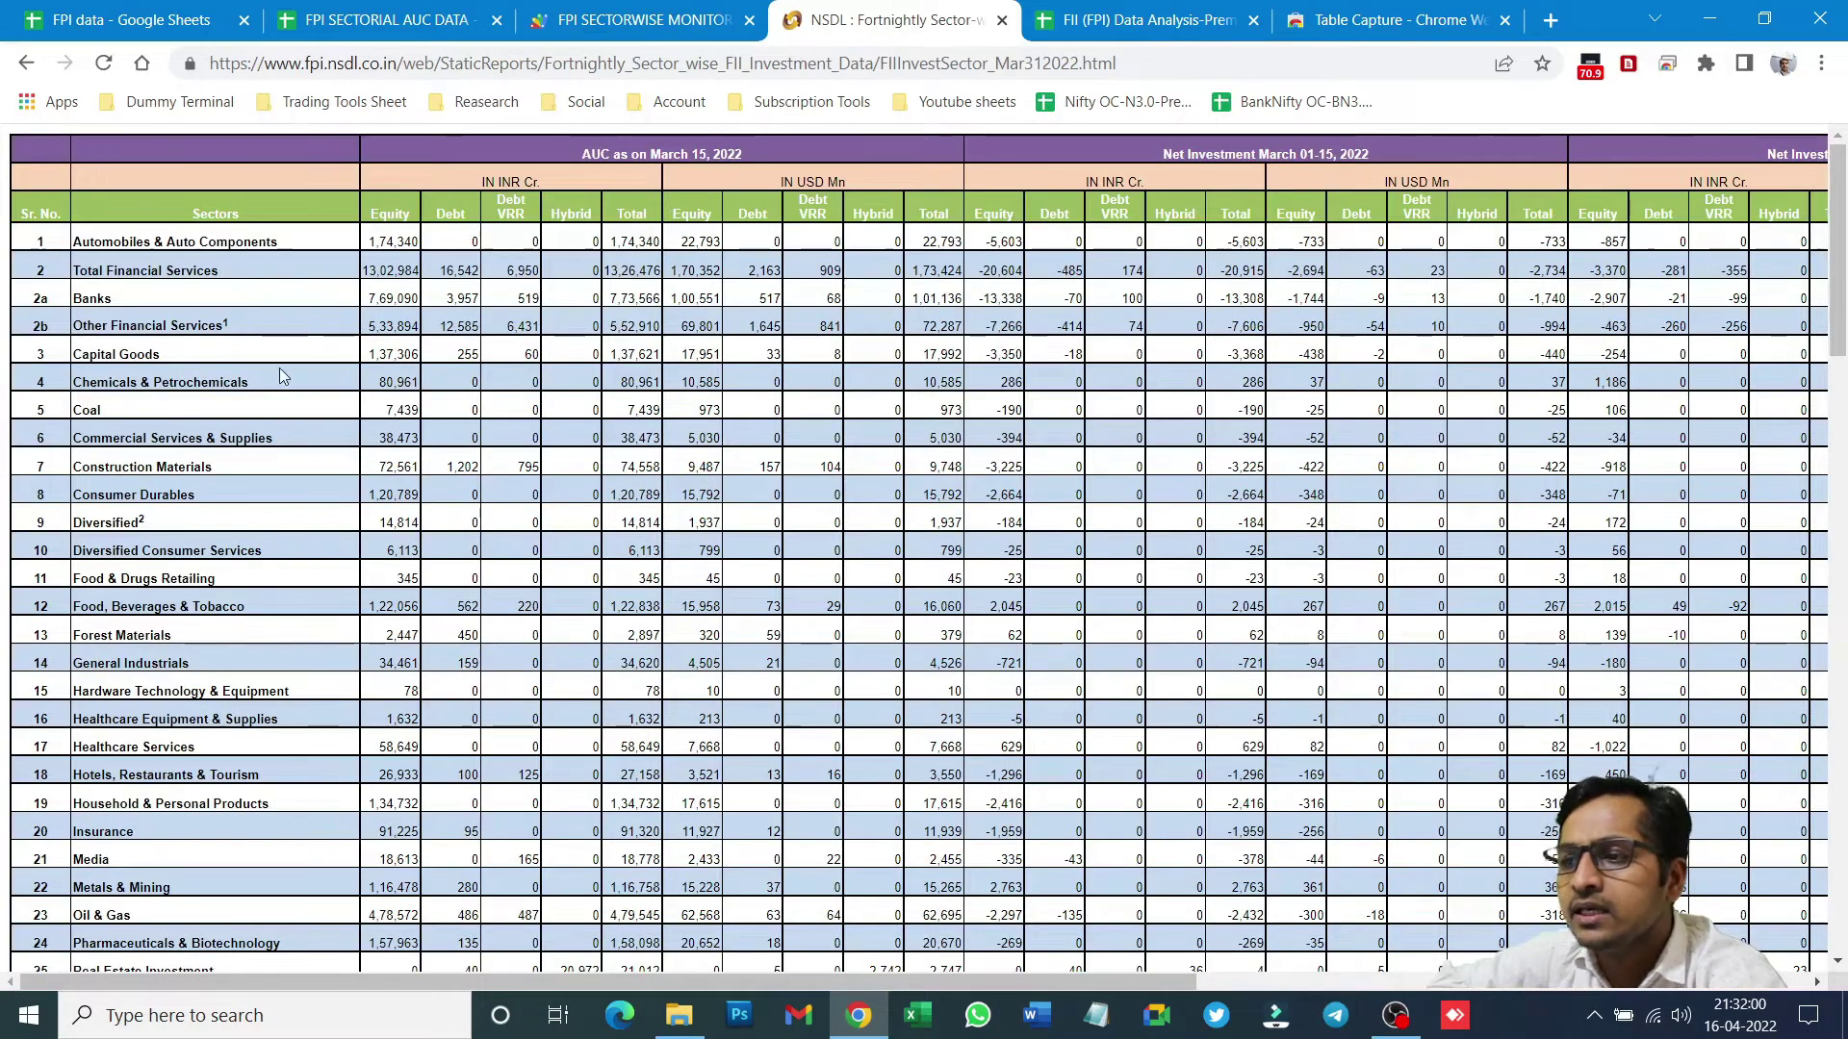
- Select the entire sector-wise report table, then bring up the FPI data spreadsheet
{"action": "right_click", "coordinate": [140, 401]}
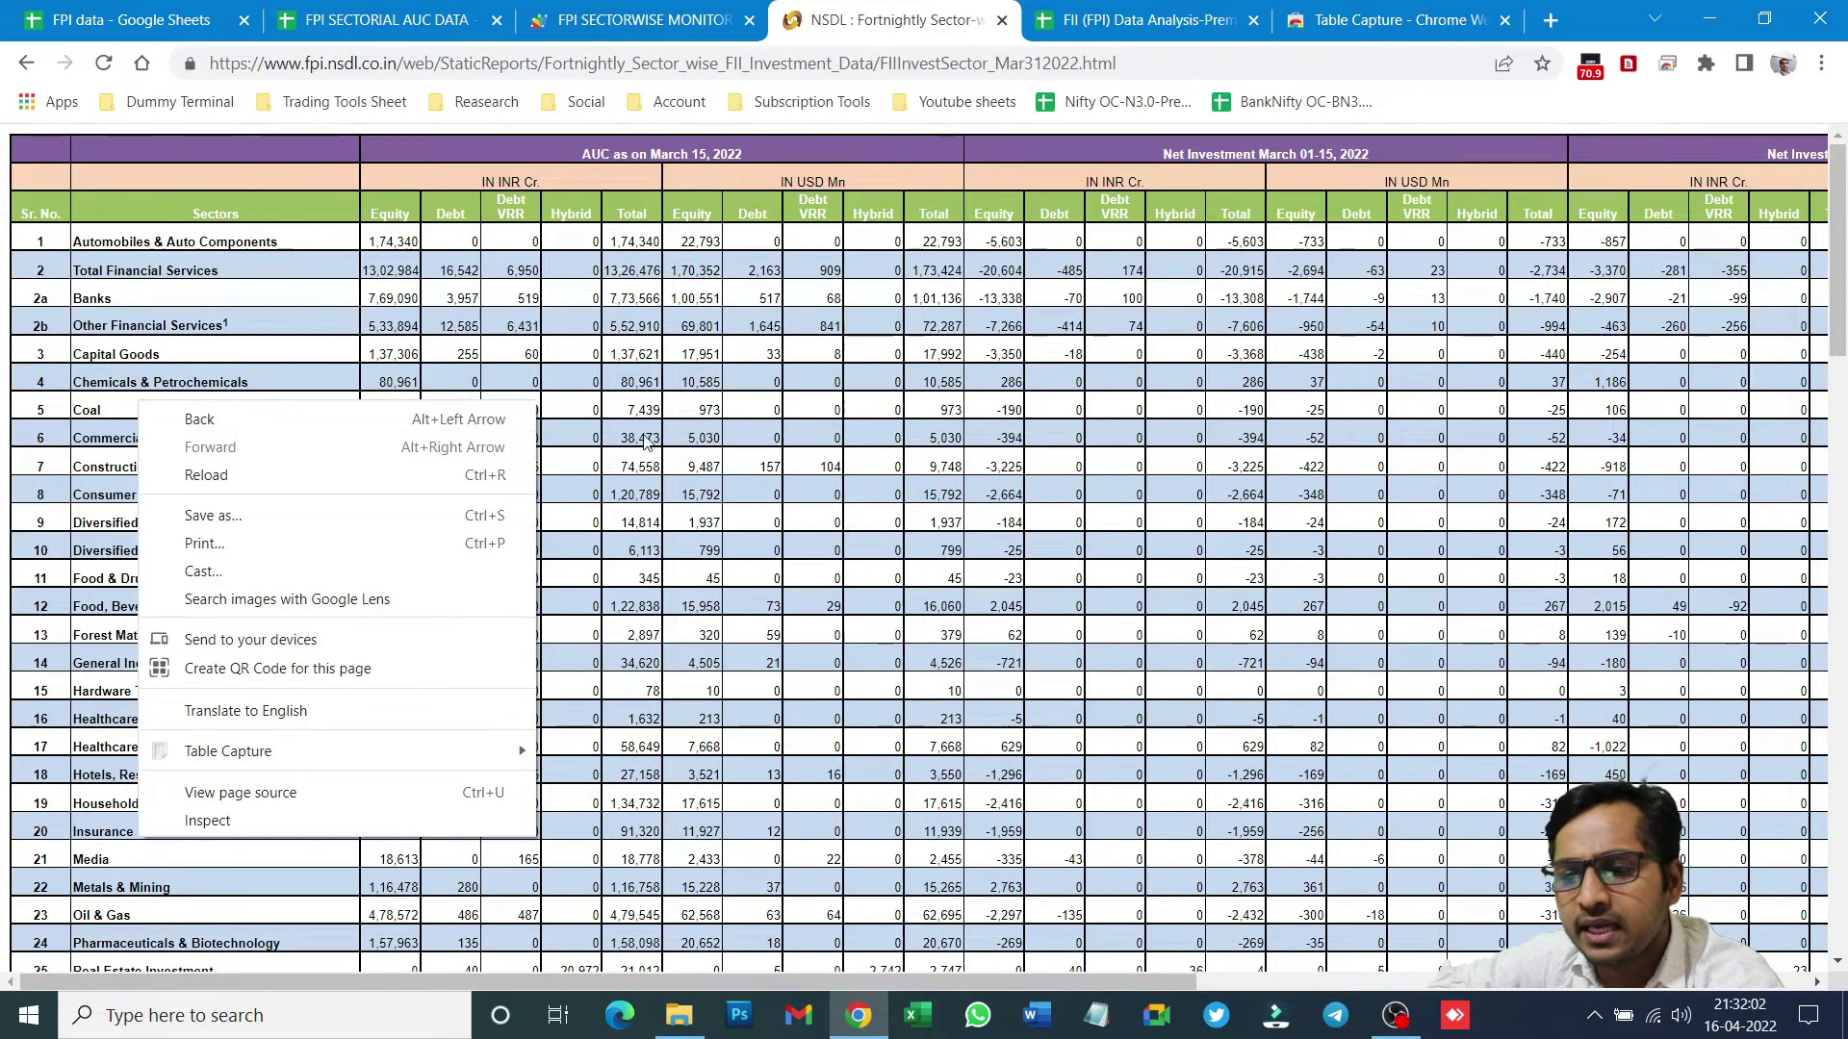
{"action": "left_click", "coordinate": [806, 575]}
{"action": "key", "text": "ctrl+a"}
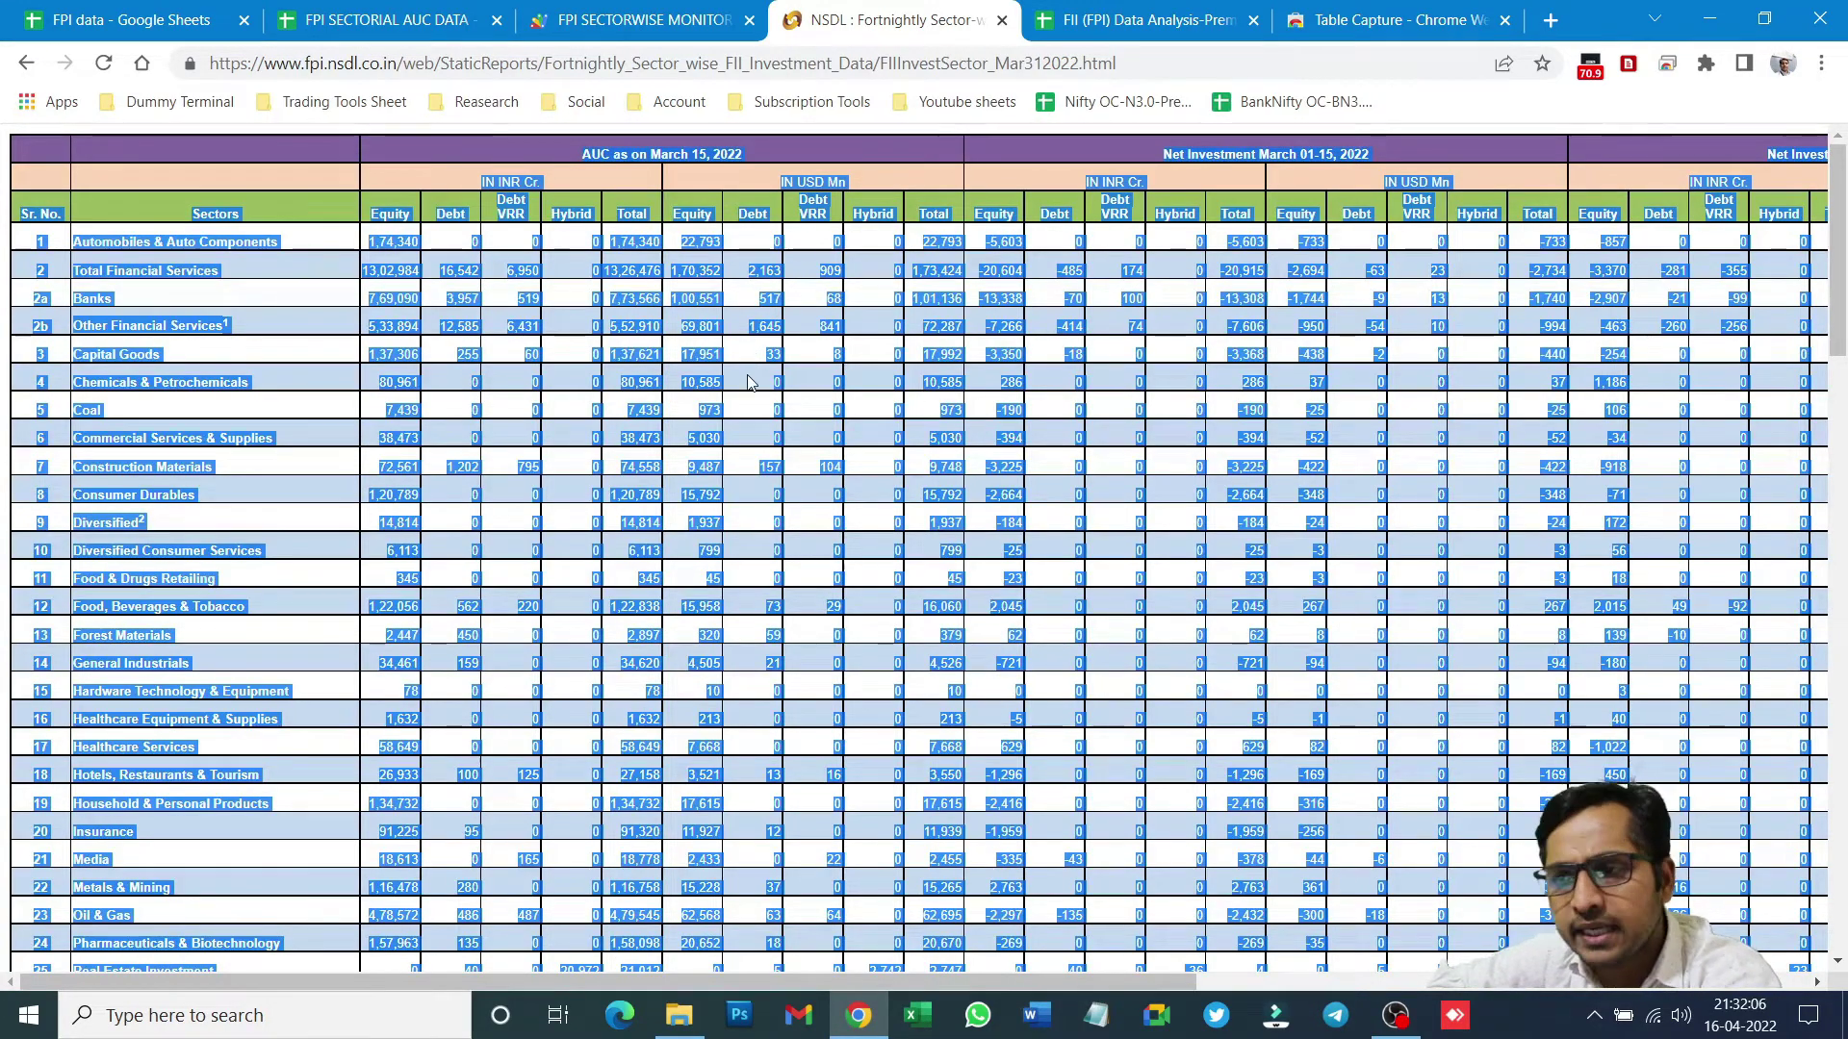
{"action": "left_click", "coordinate": [159, 13]}
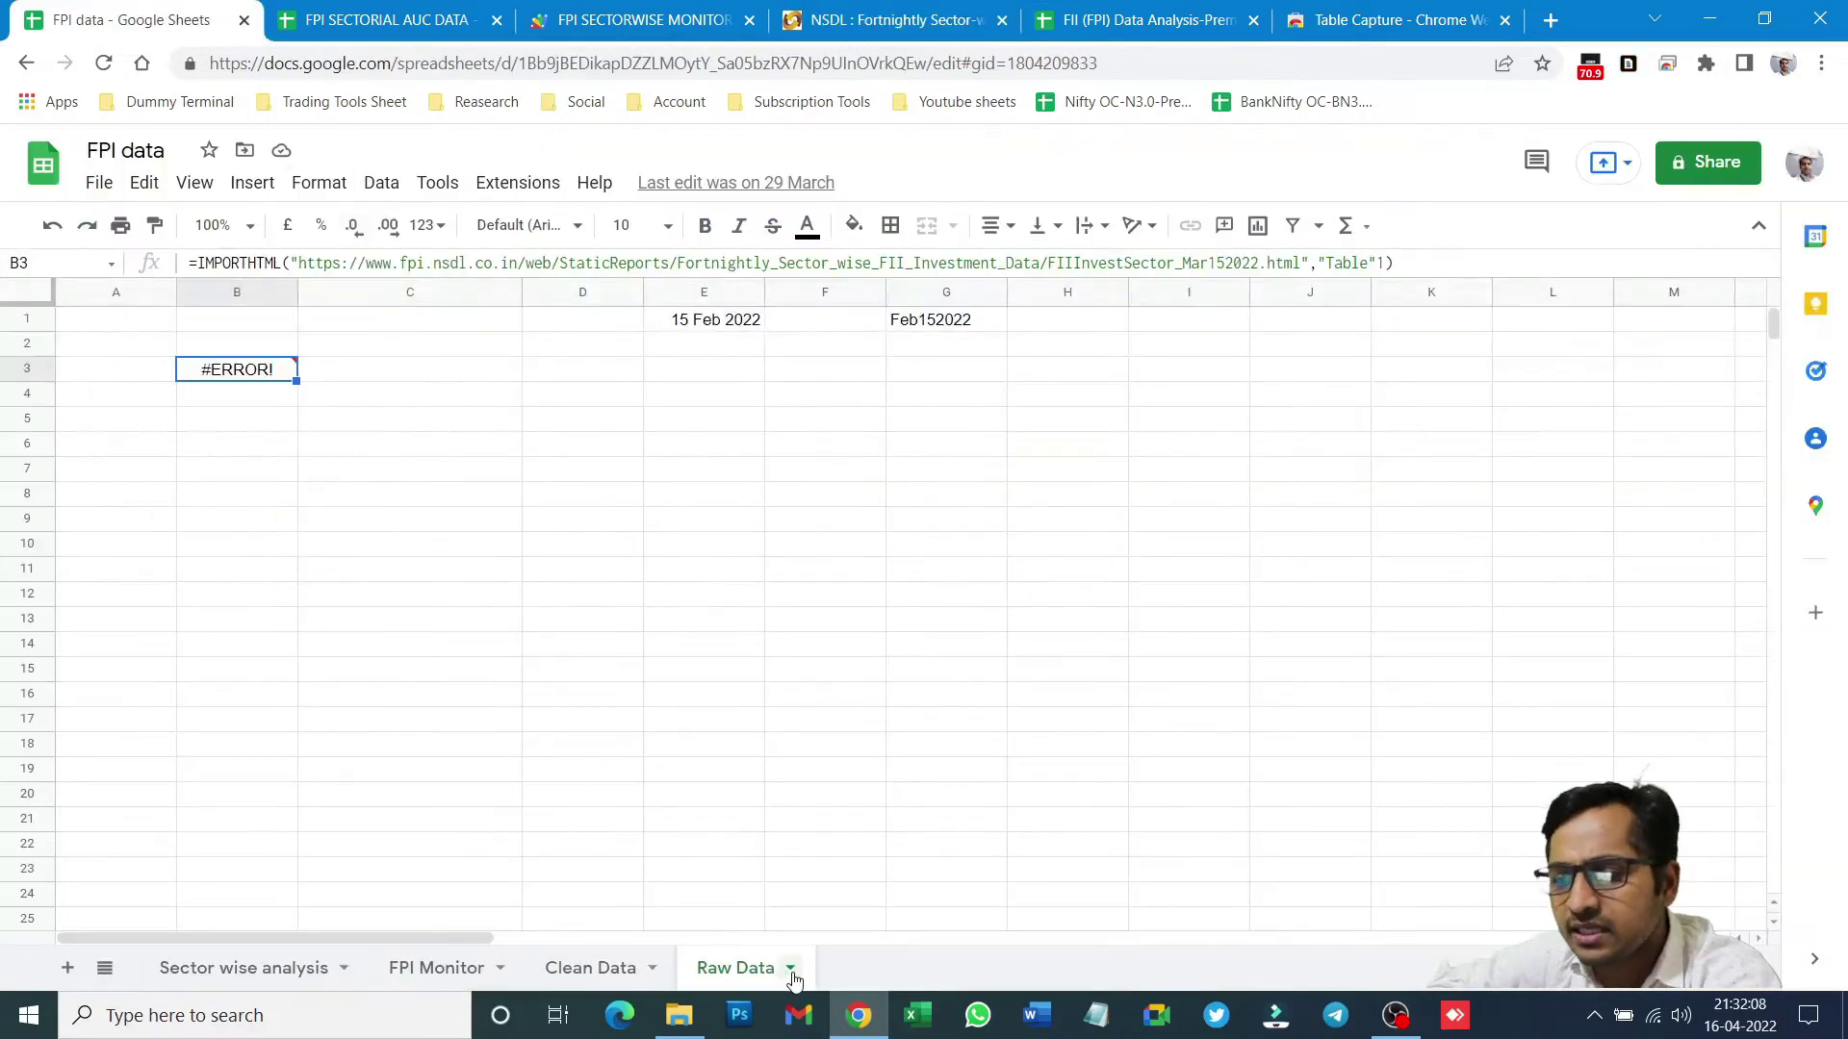
- Add a blank Sheet5, check FPI SECTORIAL AUC DATA's Raw Data, then return to the Table Capture page
{"action": "left_click", "coordinate": [68, 967]}
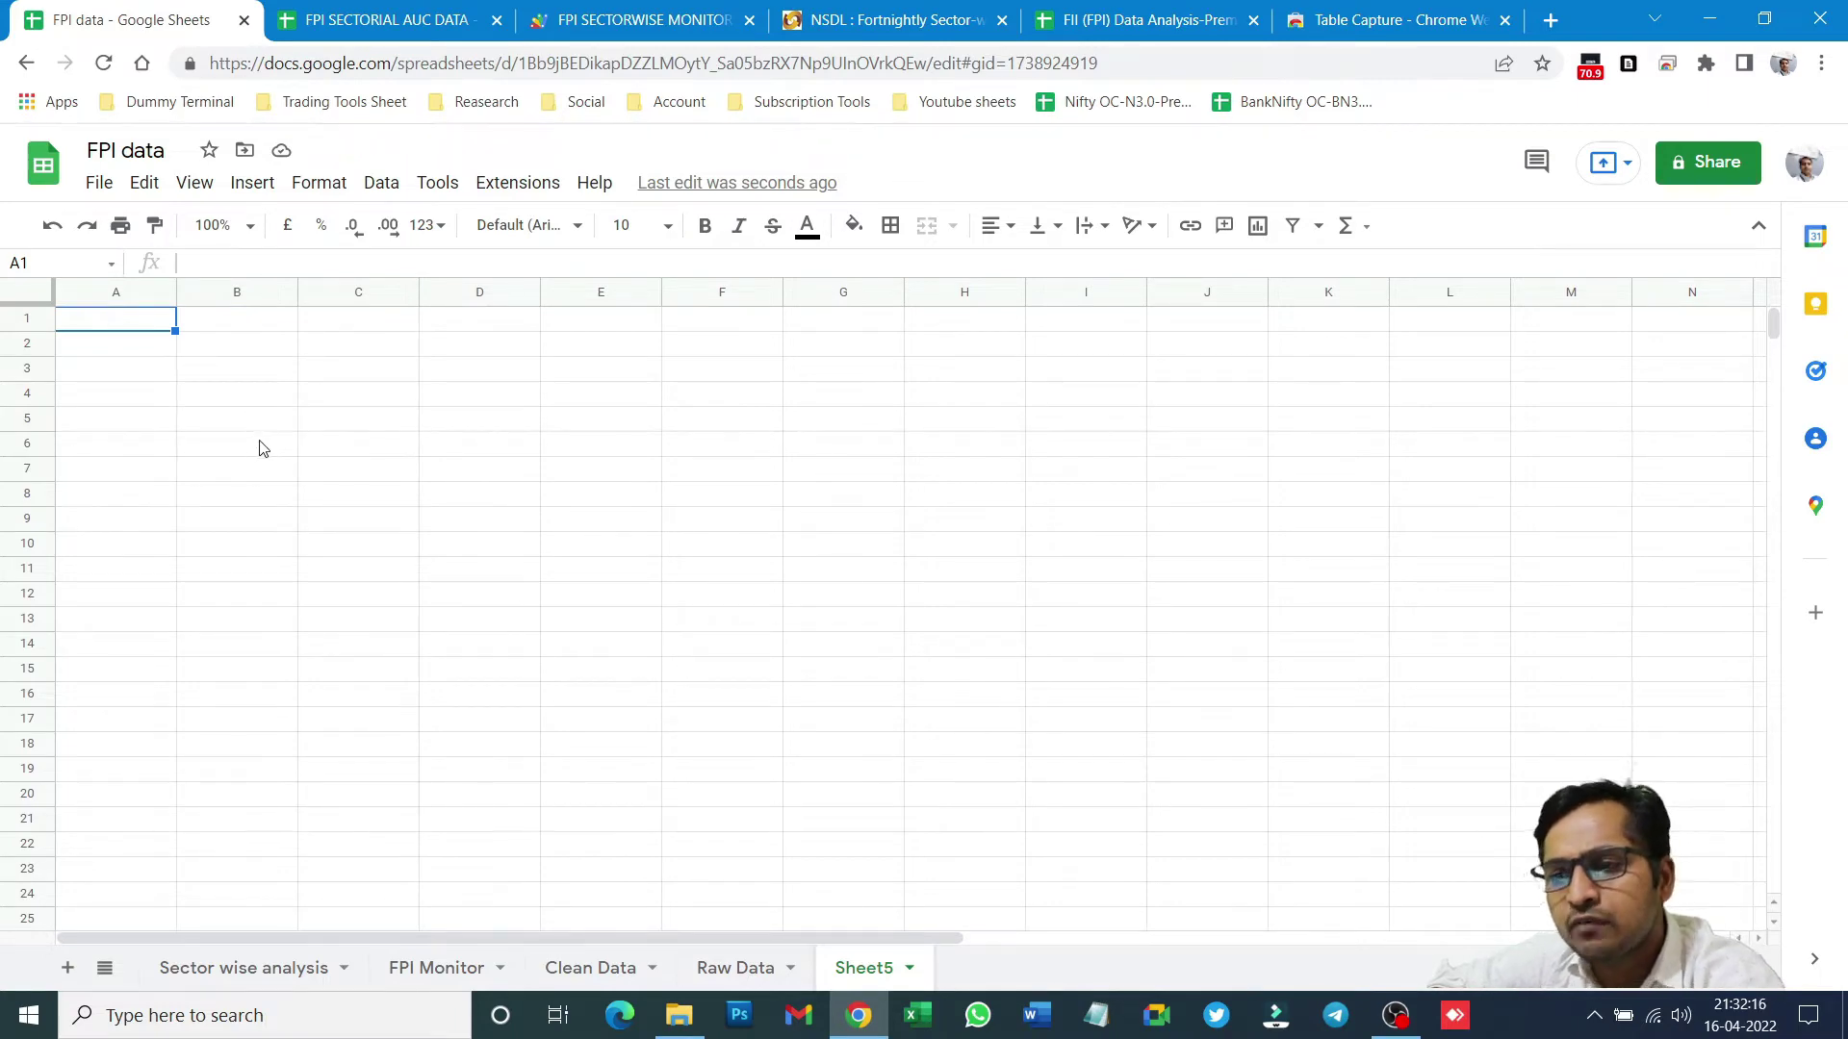
{"action": "left_click", "coordinate": [385, 20]}
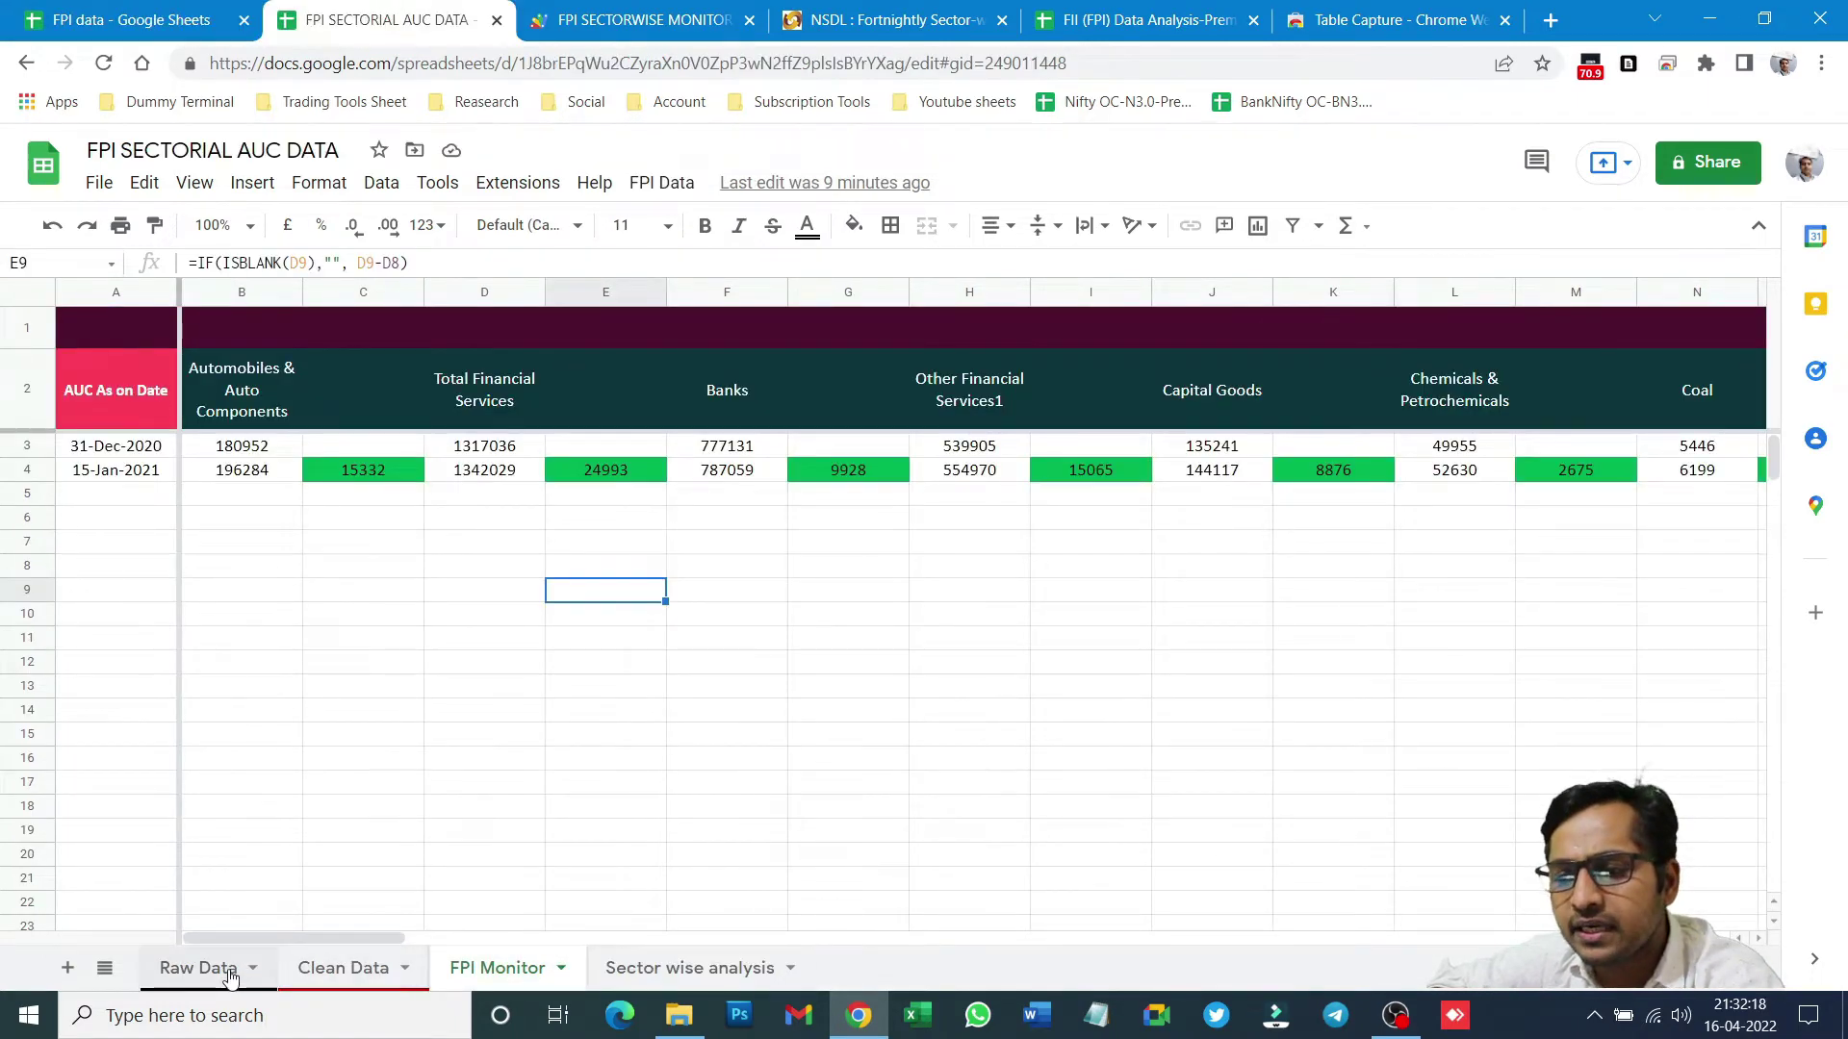
{"action": "left_click", "coordinate": [236, 971]}
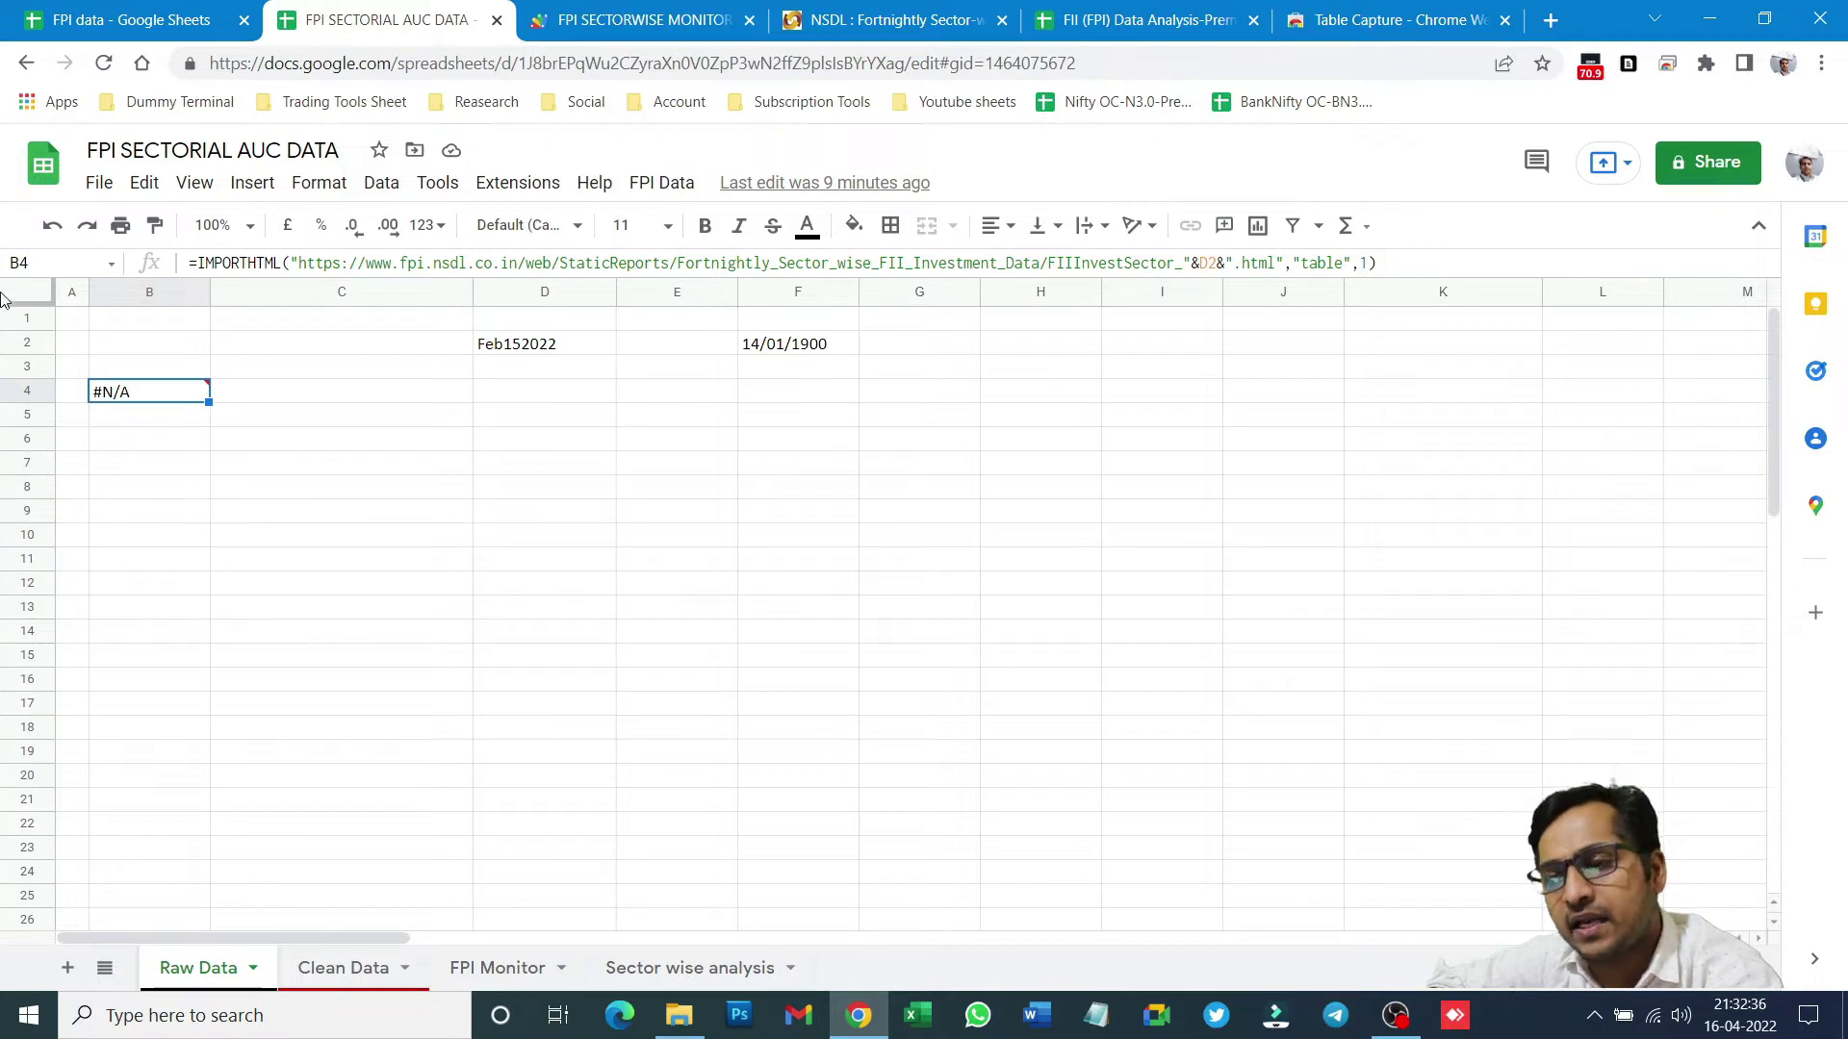
{"action": "left_click", "coordinate": [96, 9]}
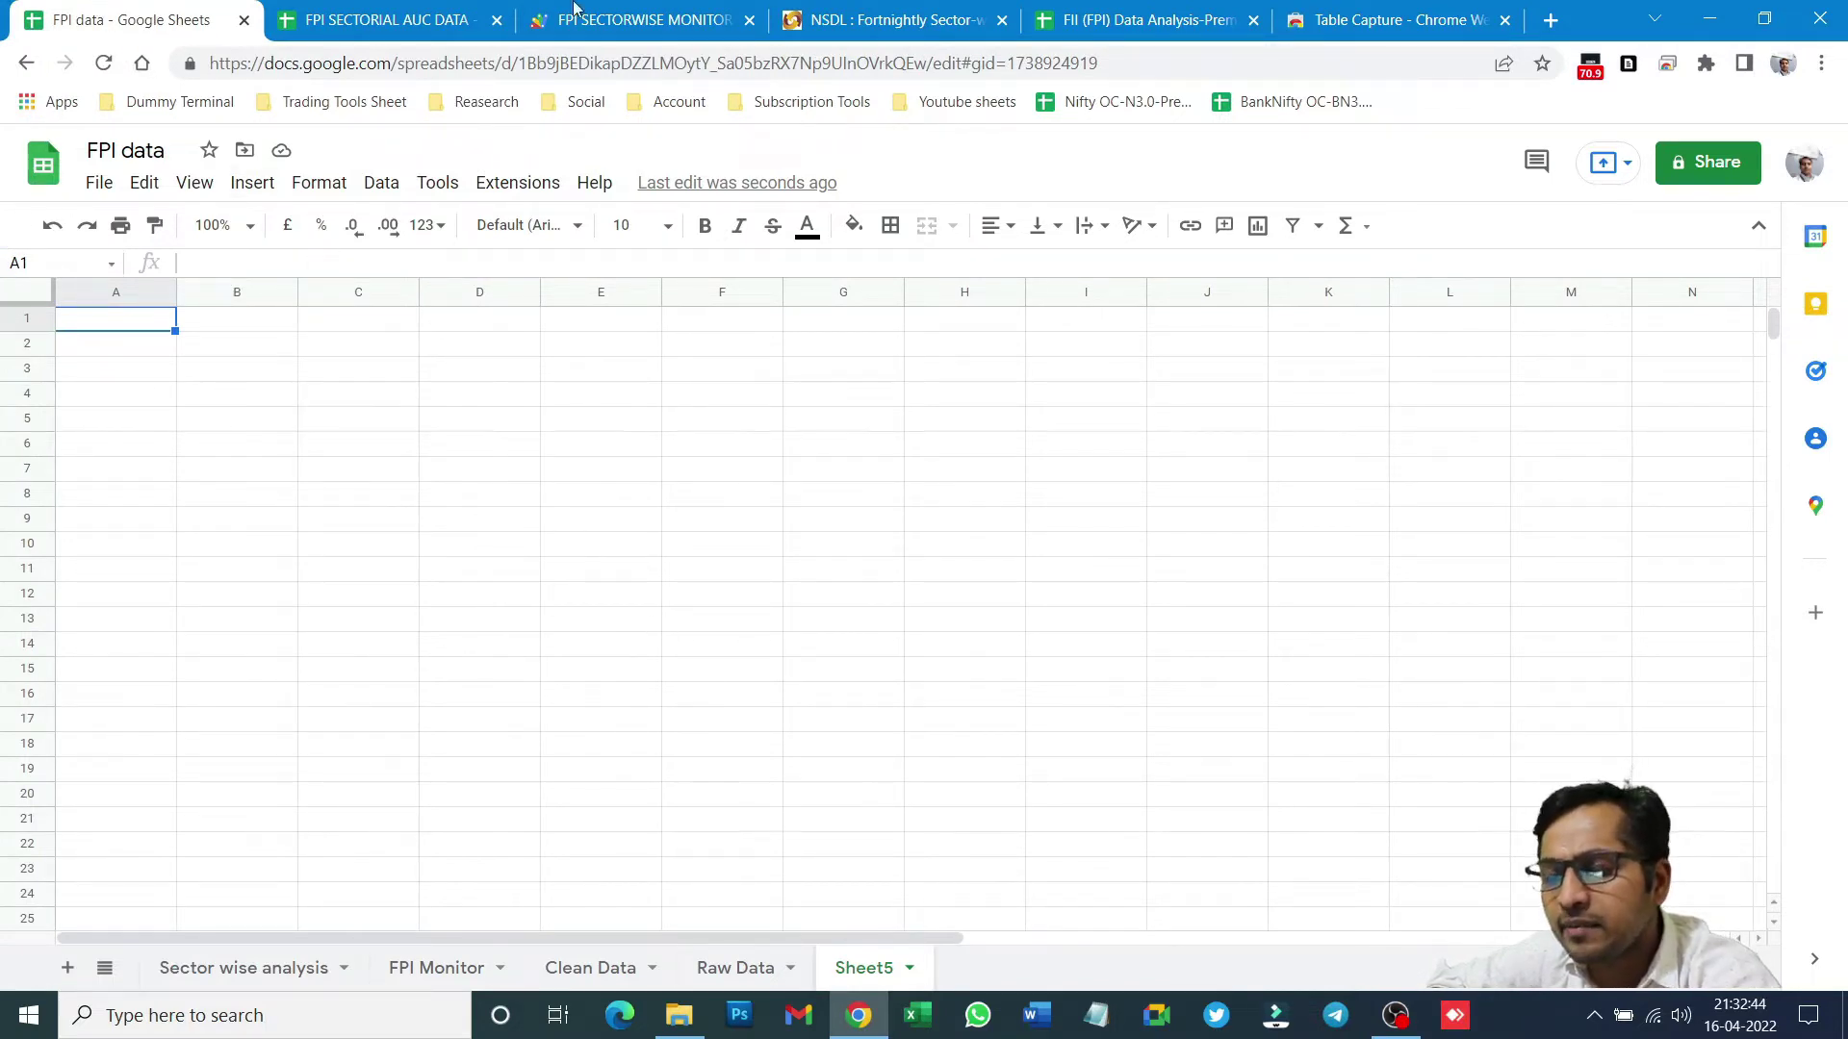
{"action": "left_click", "coordinate": [1422, 15]}
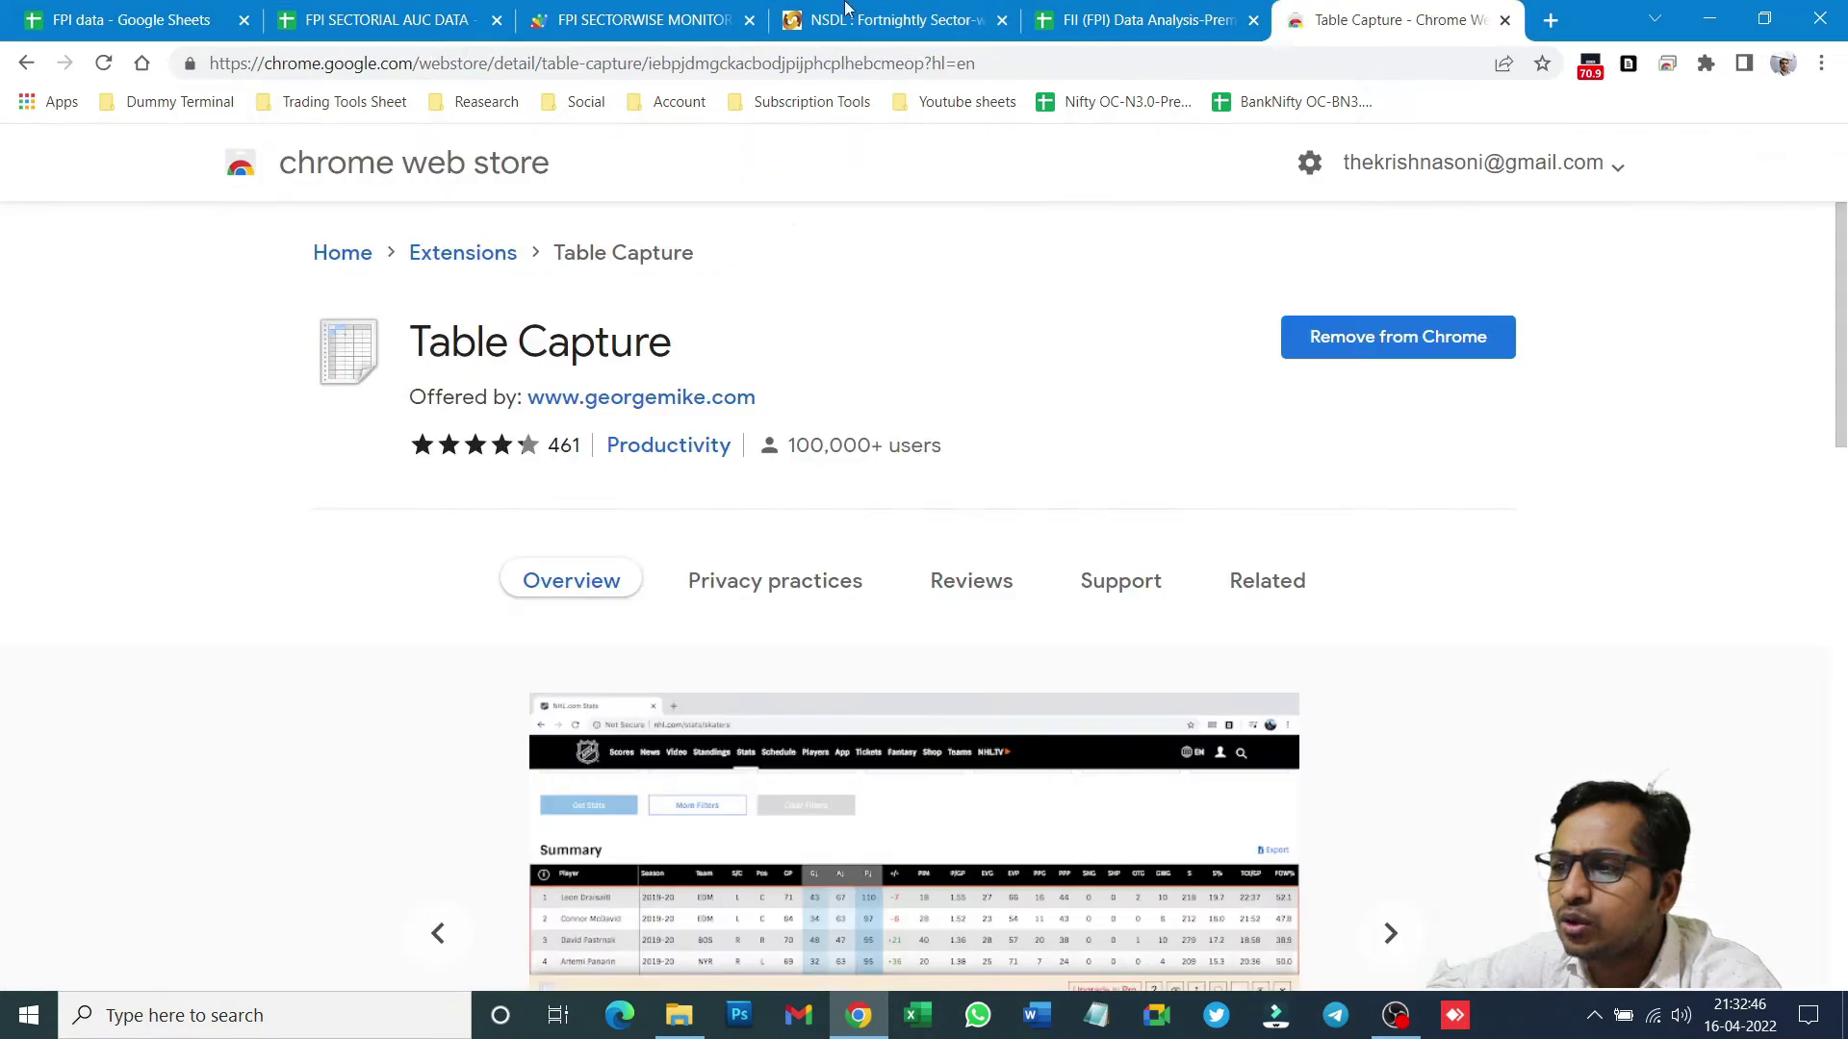
- Copy the selected NSDL sector-wise table and select B4 in Sheet5 as the paste target
{"action": "left_click", "coordinate": [645, 19]}
{"action": "left_click", "coordinate": [847, 19]}
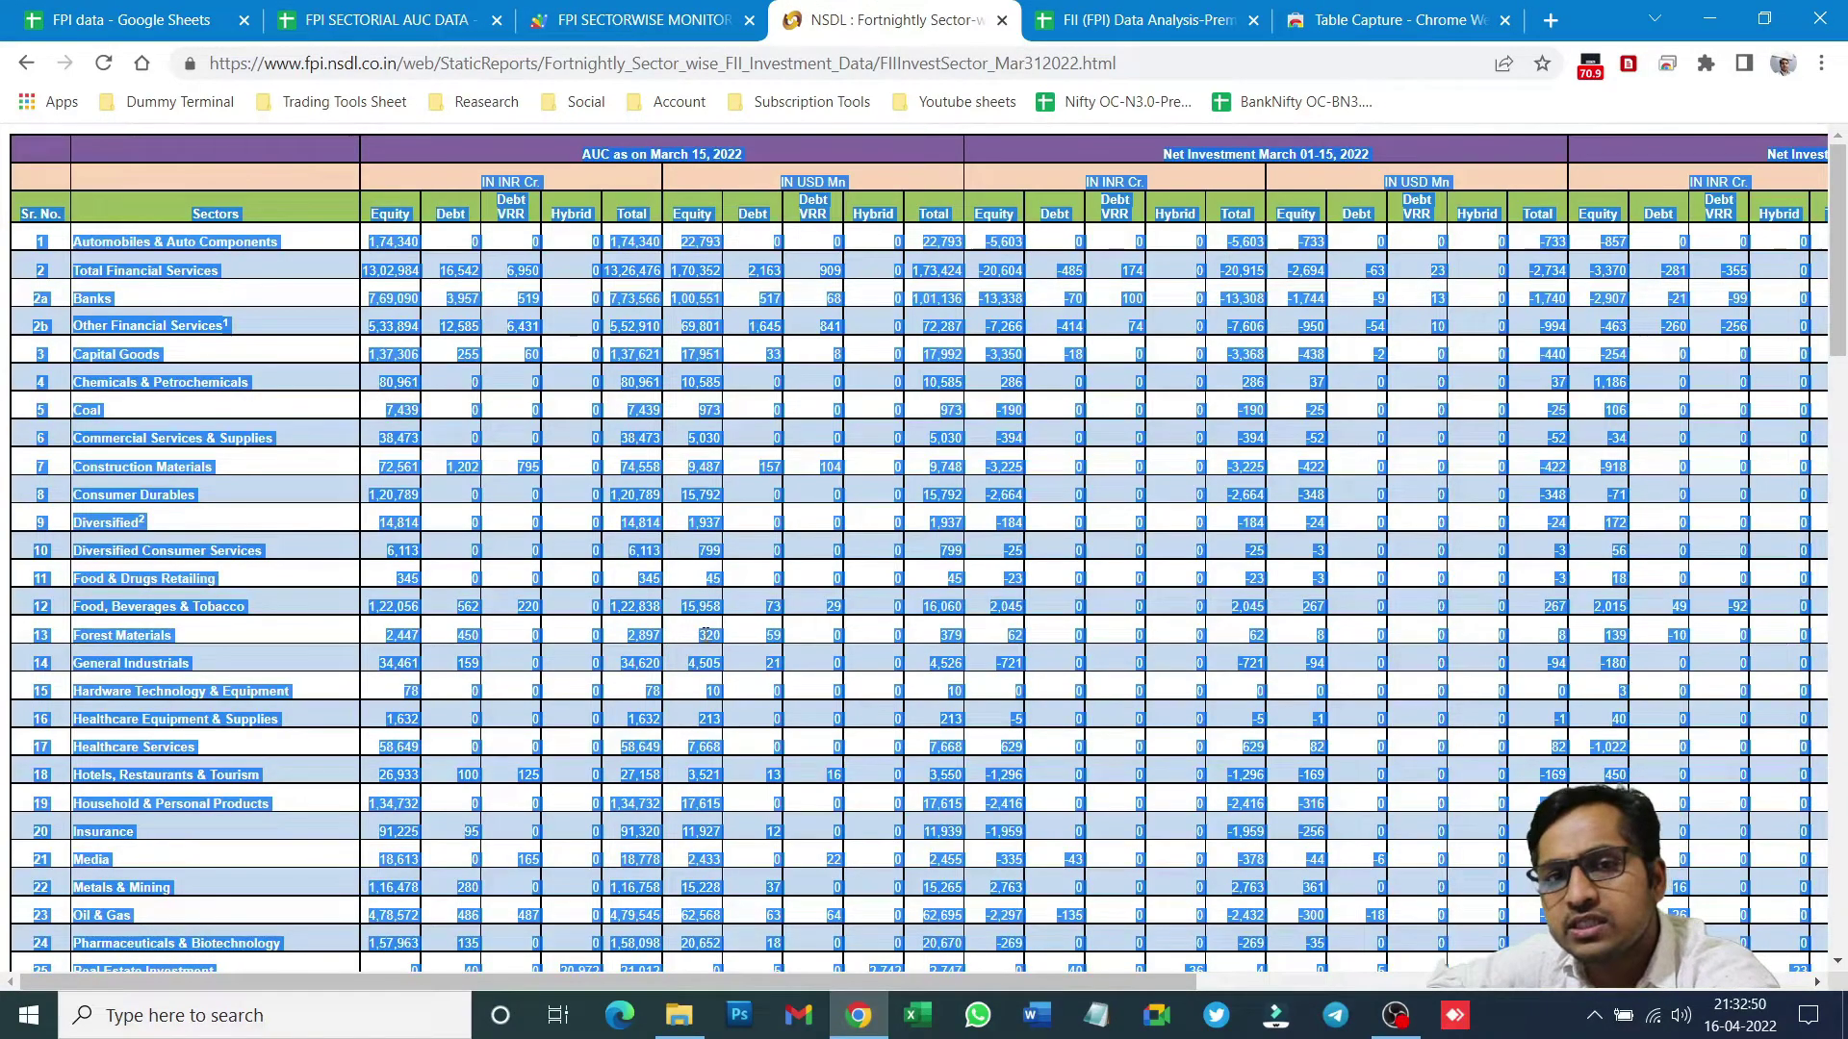
{"action": "right_click", "coordinate": [639, 449]}
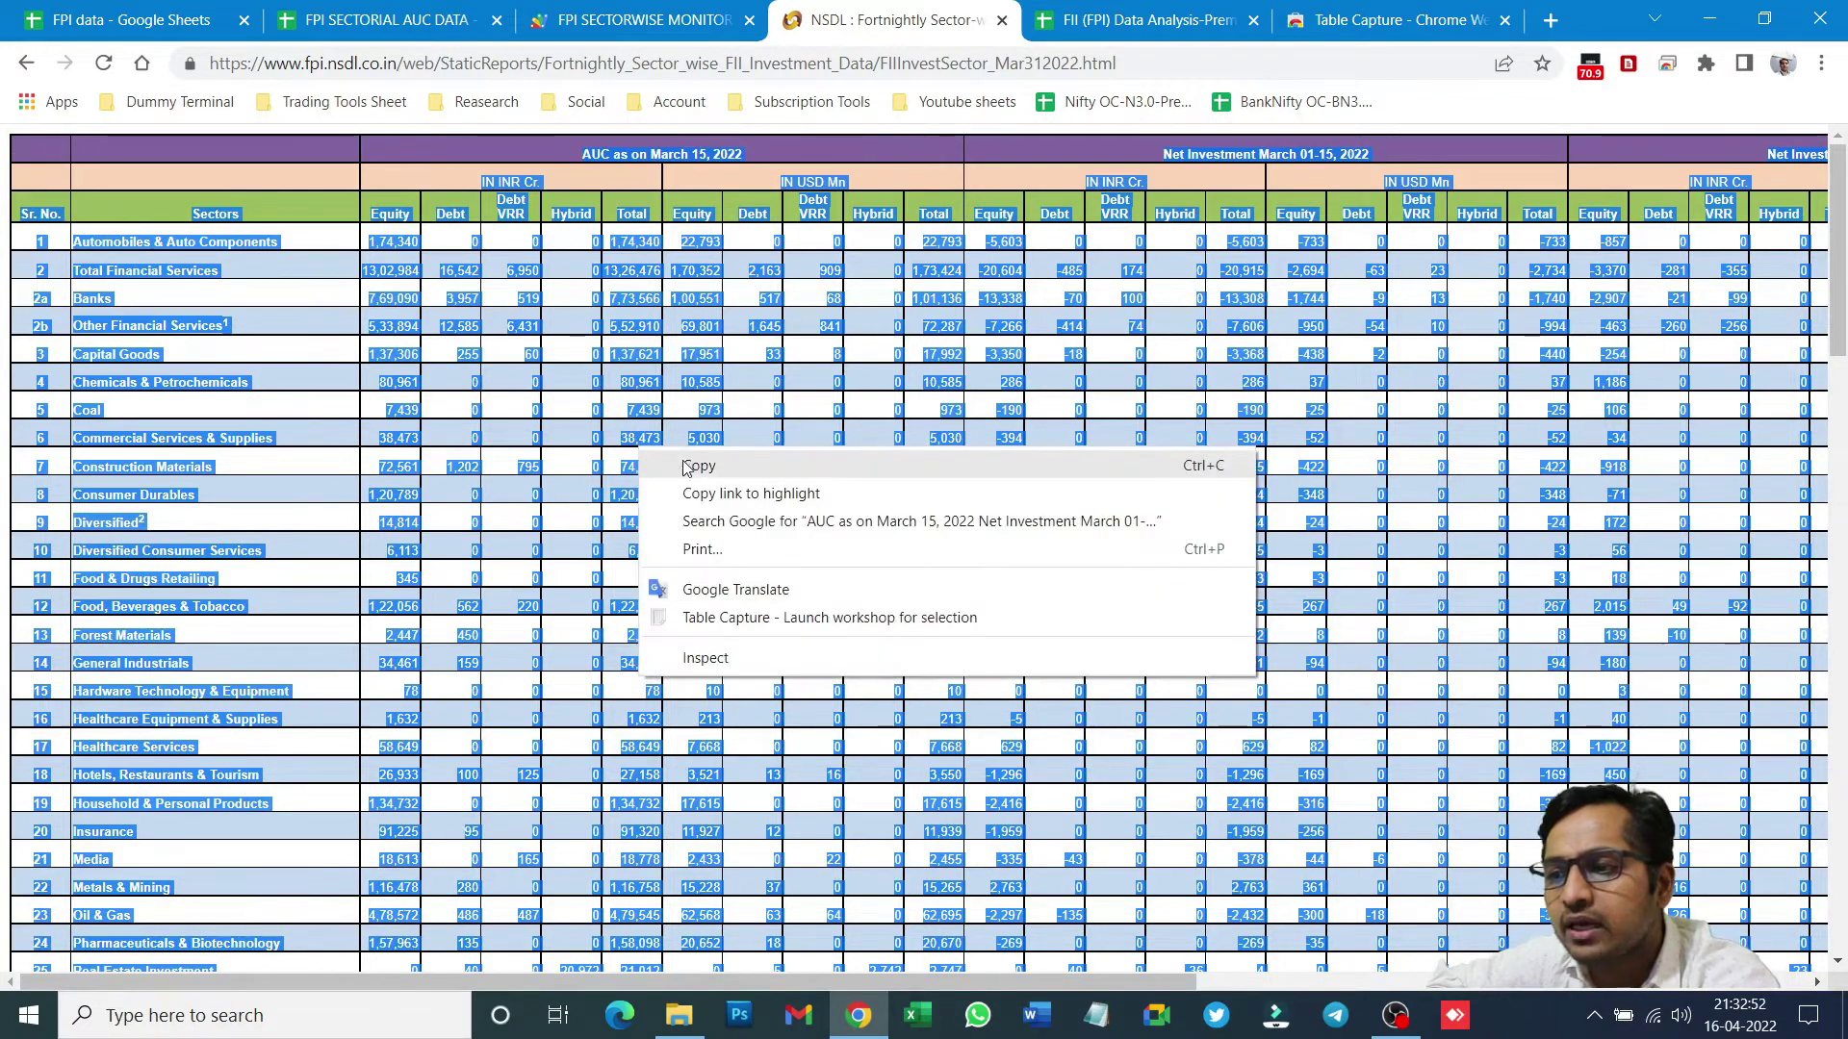
{"action": "left_click", "coordinate": [660, 468]}
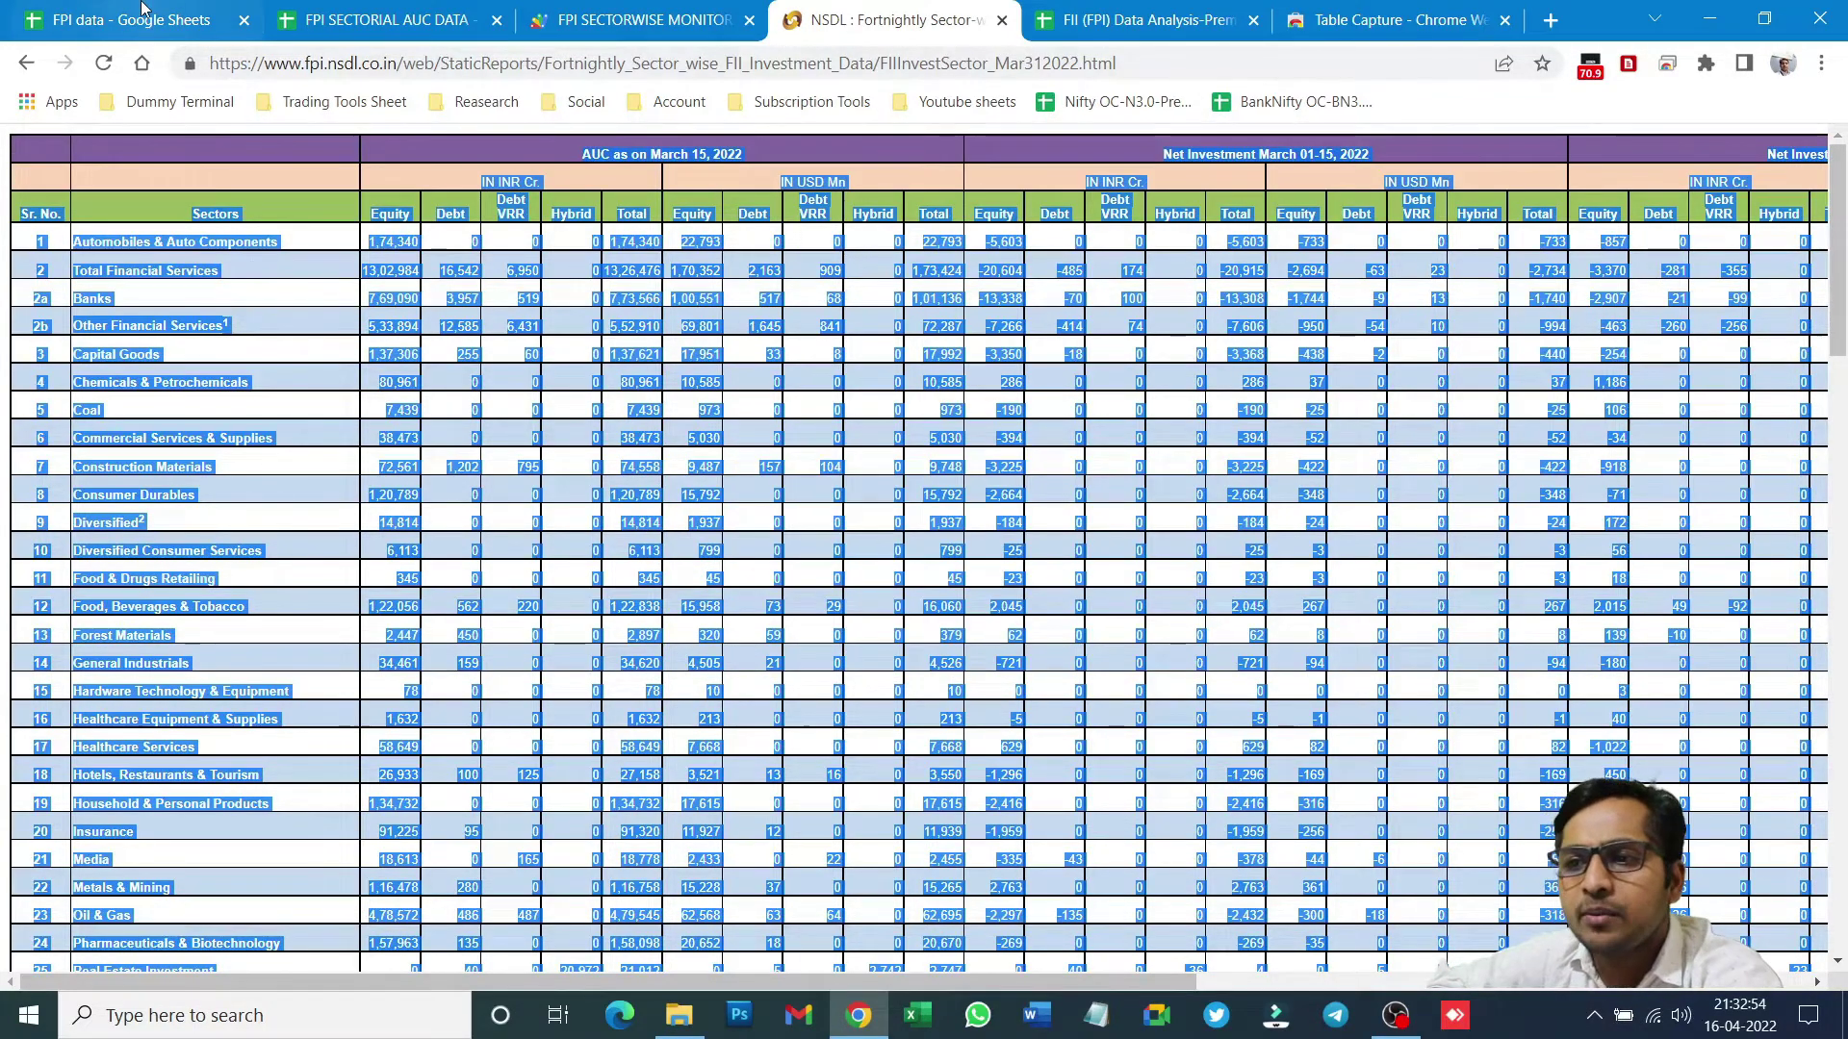
{"action": "left_click", "coordinate": [144, 19]}
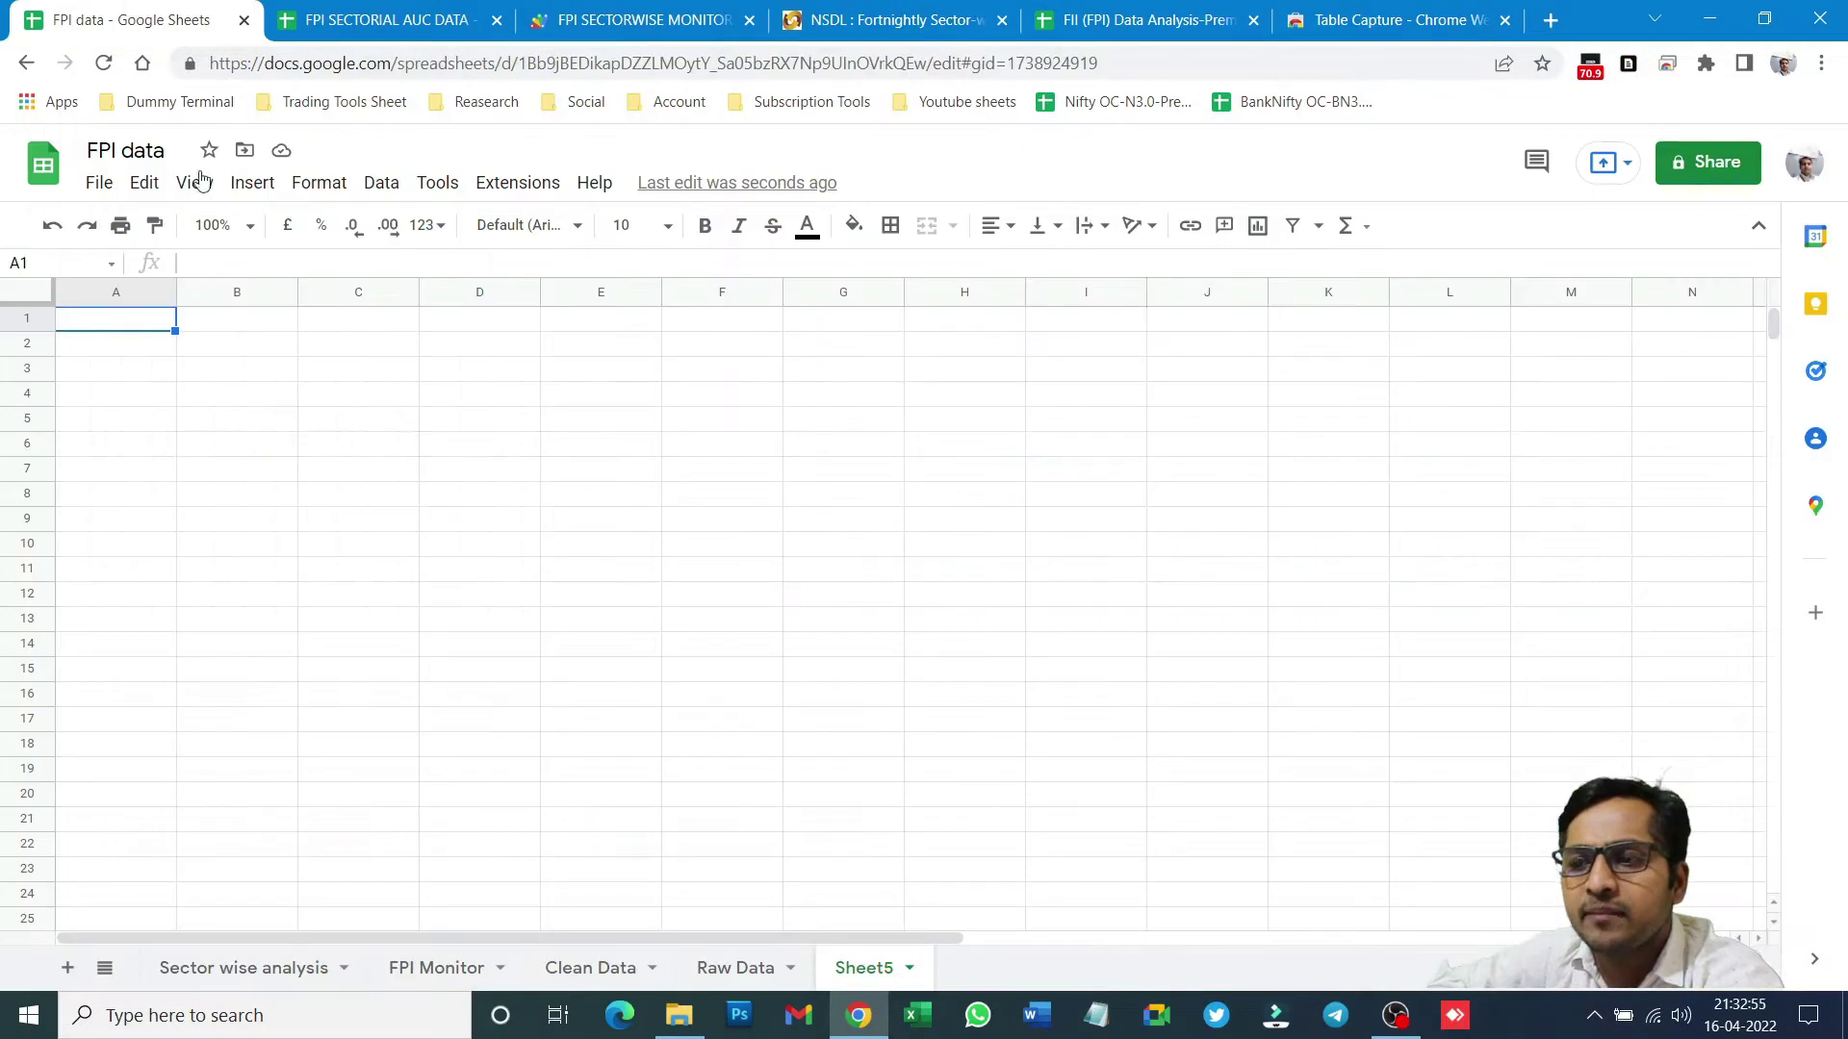
{"action": "left_click", "coordinate": [246, 394]}
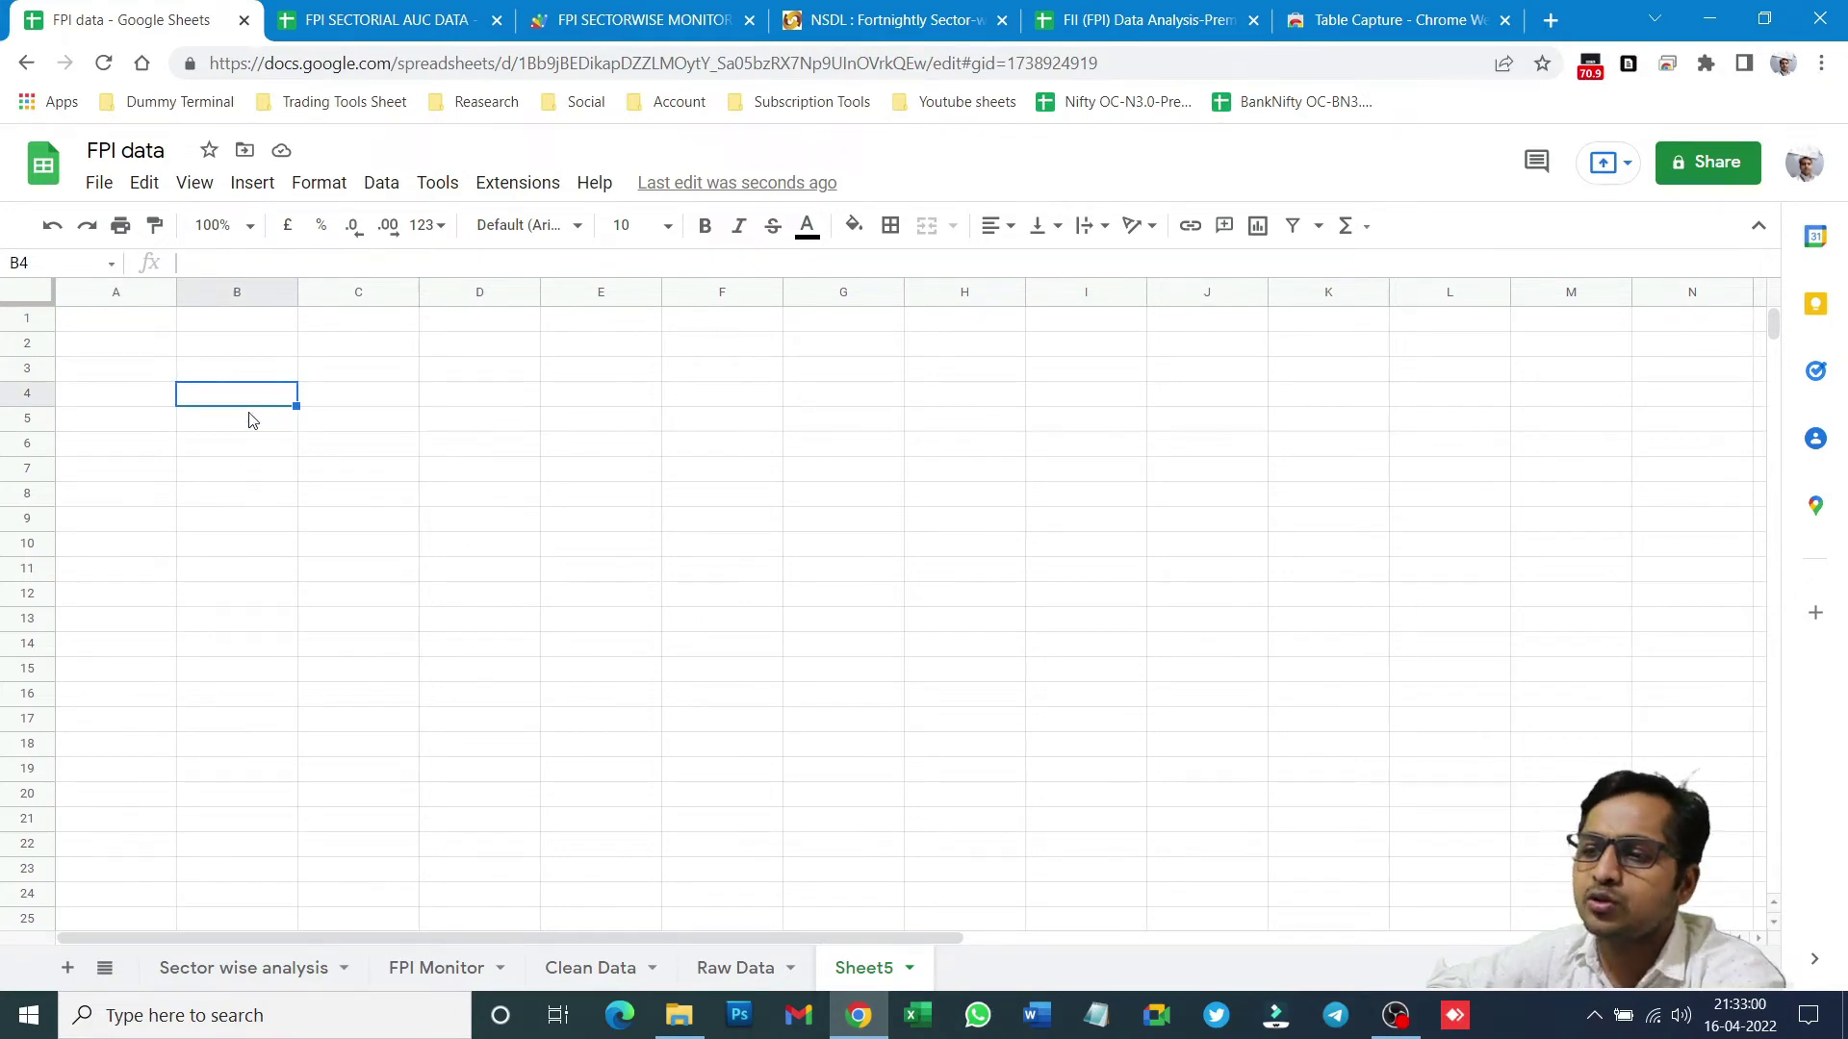
{"action": "key", "text": "ctrl+v"}
{"action": "right_click", "coordinate": [246, 402]}
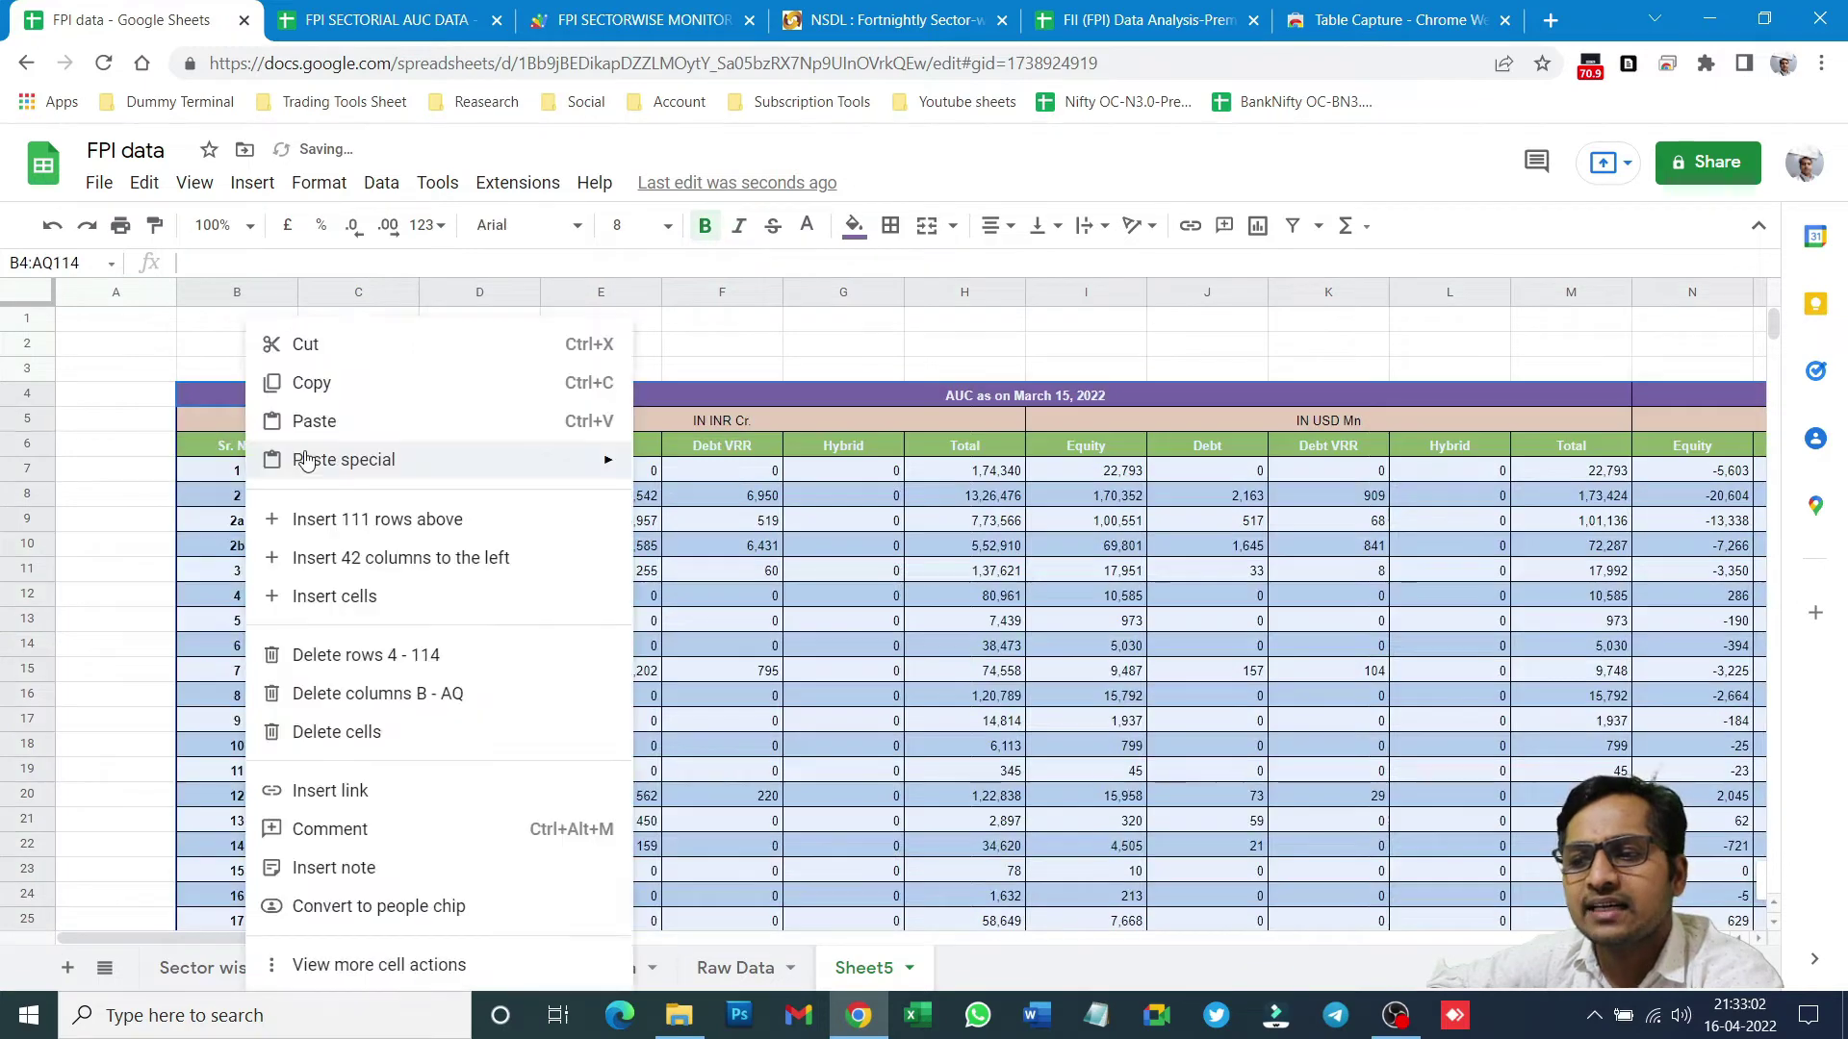
{"action": "mouse_move", "coordinate": [343, 459]}
{"action": "left_click", "coordinate": [1228, 530]}
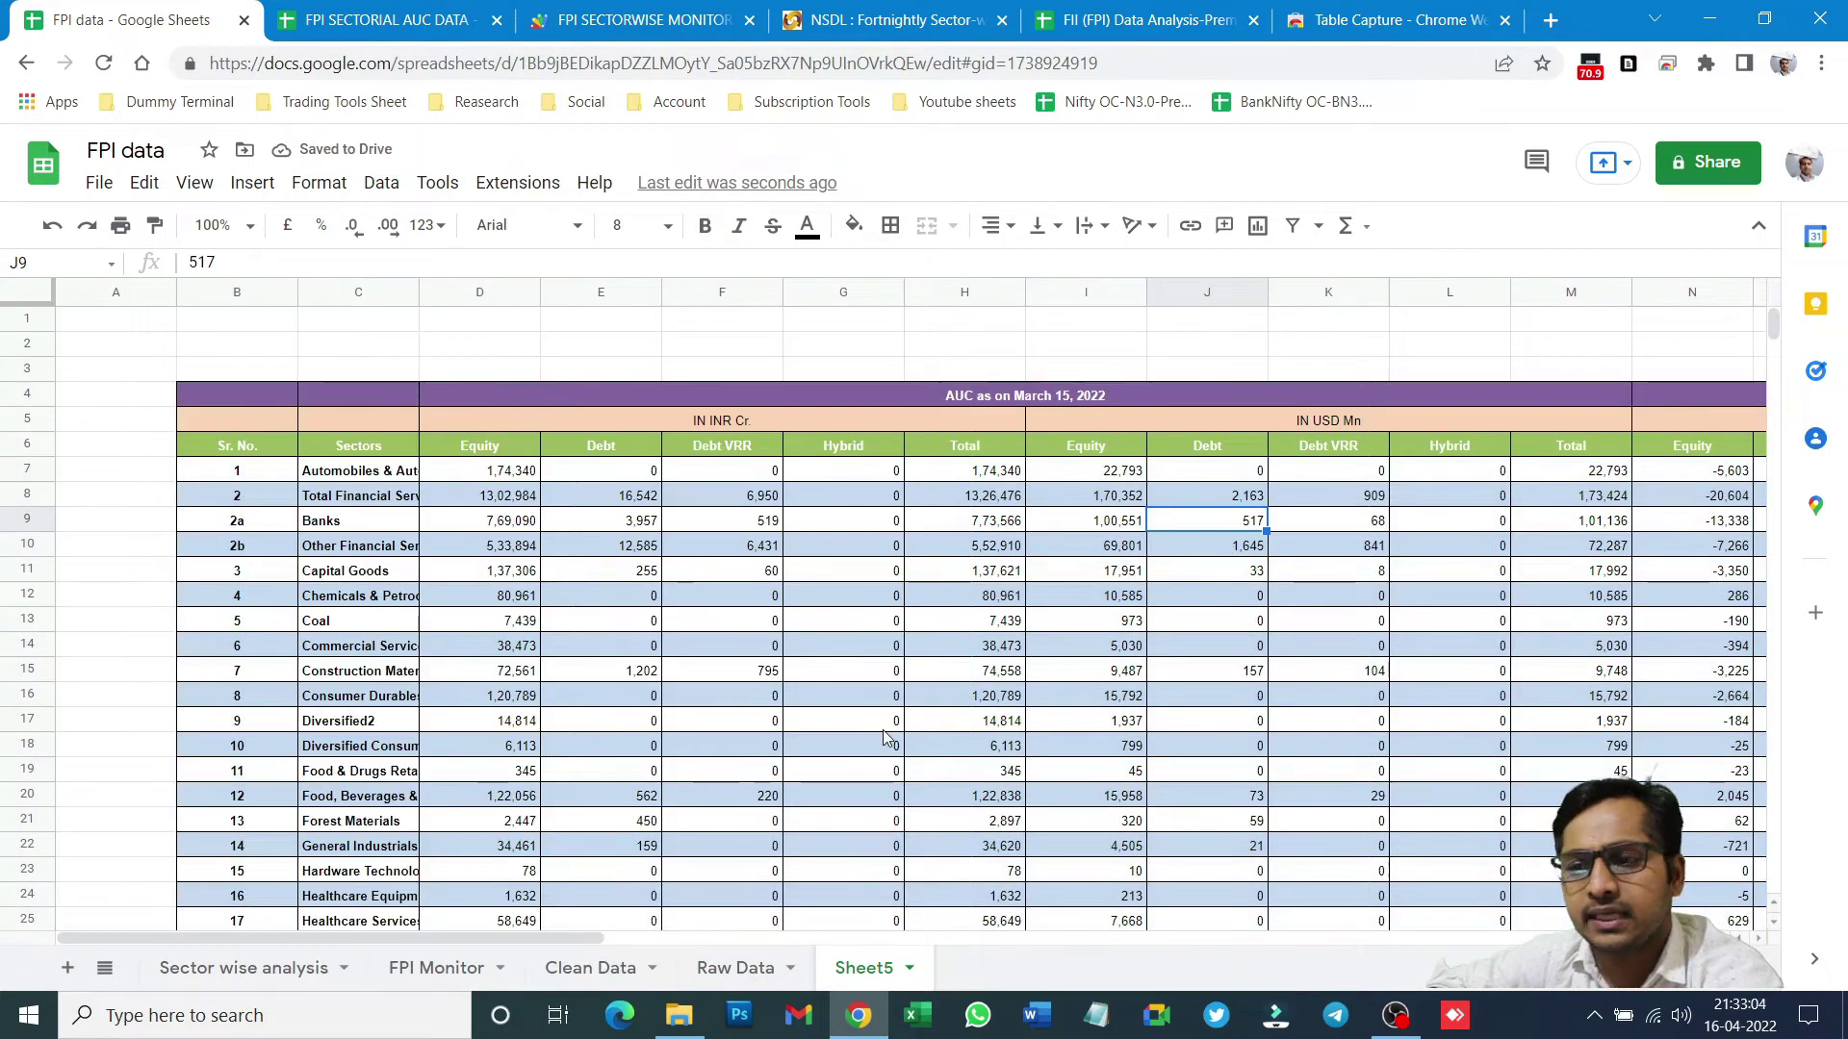
{"action": "scroll", "coordinate": [883, 739], "scroll_direction": "down", "scroll_amount": 10}
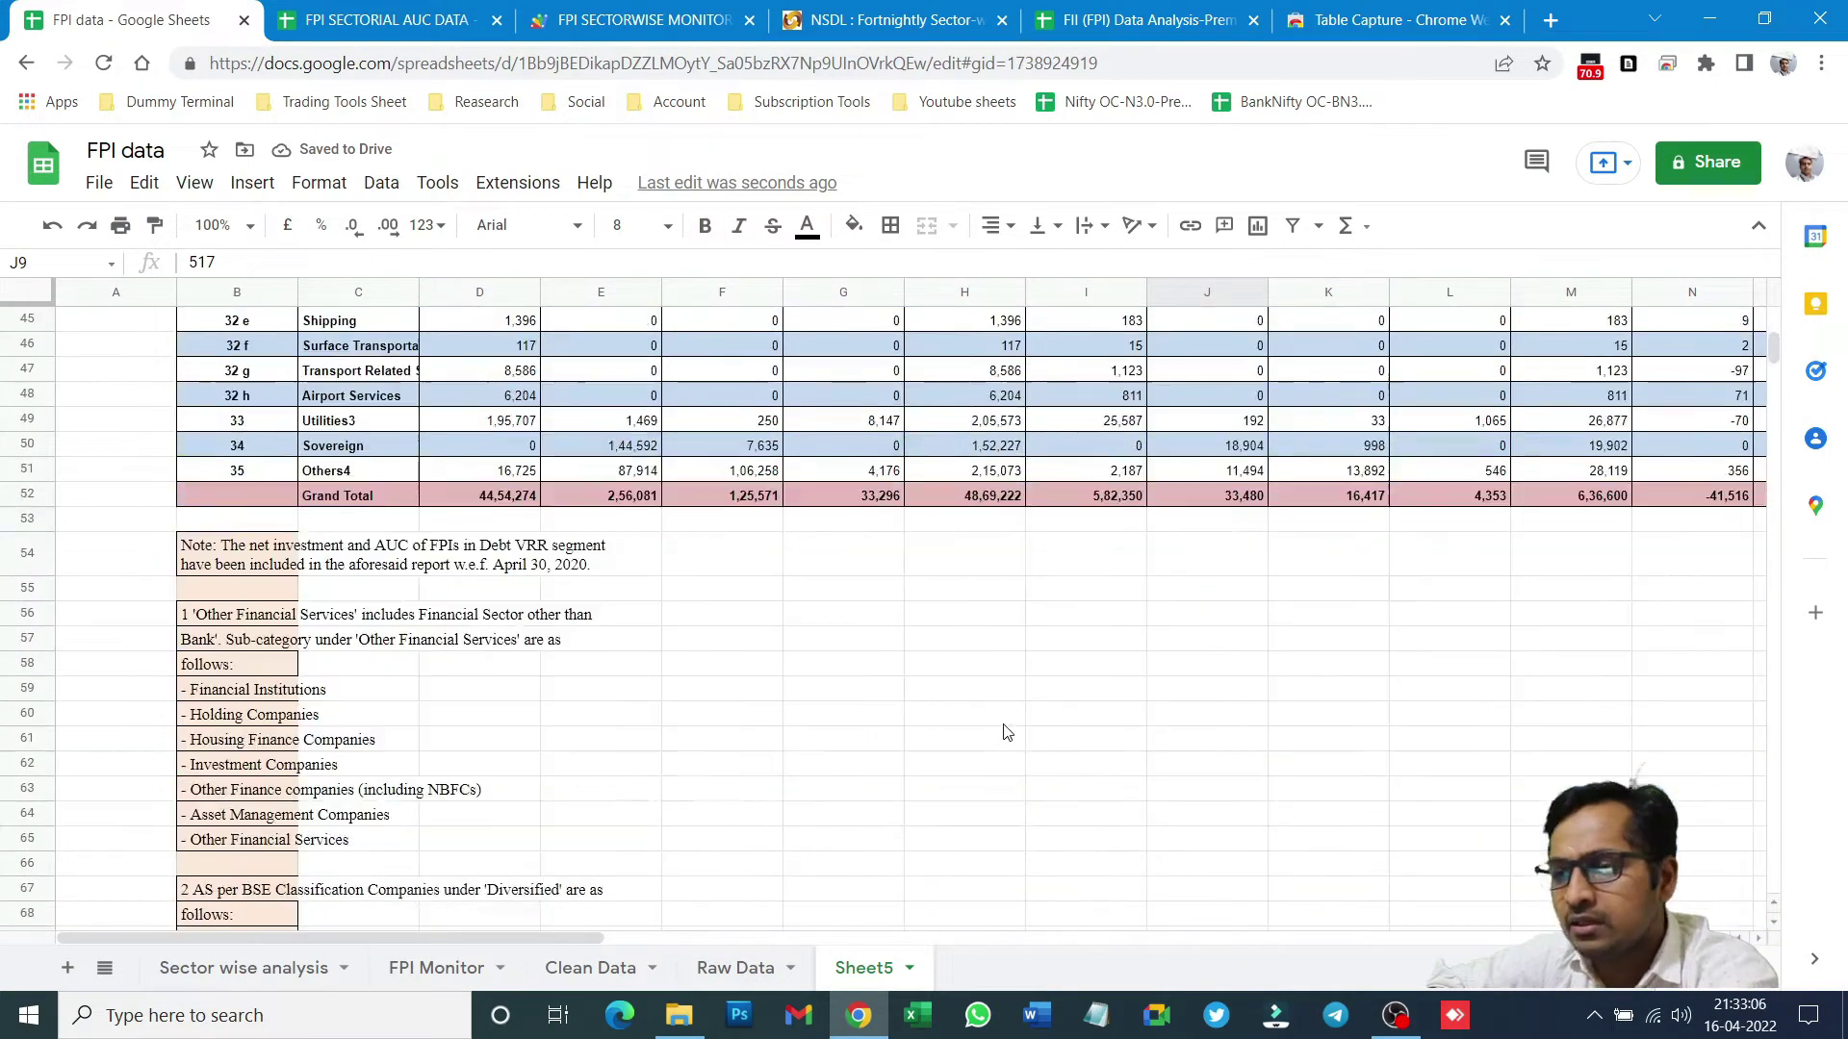
{"action": "scroll", "coordinate": [1005, 724], "scroll_direction": "down", "scroll_amount": 20}
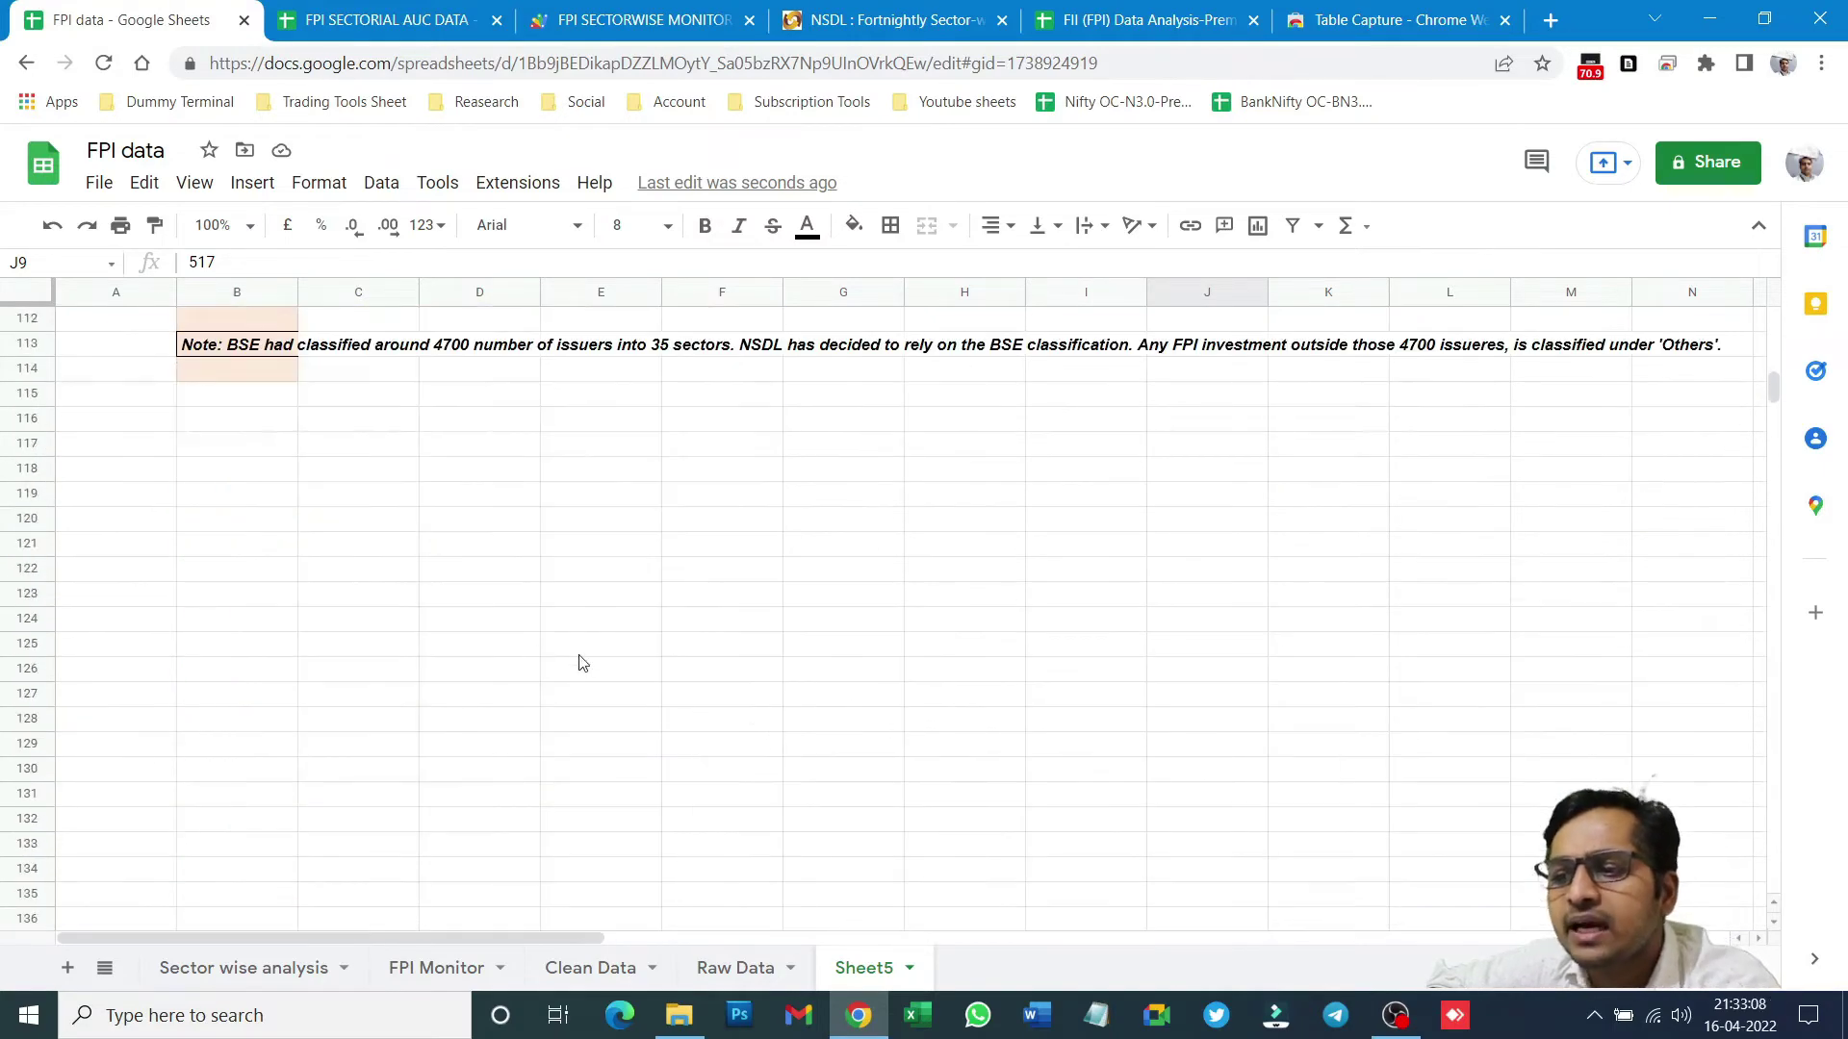
{"action": "scroll", "coordinate": [385, 548], "scroll_direction": "up", "scroll_amount": 7}
{"action": "scroll", "coordinate": [388, 551], "scroll_direction": "up", "scroll_amount": 20}
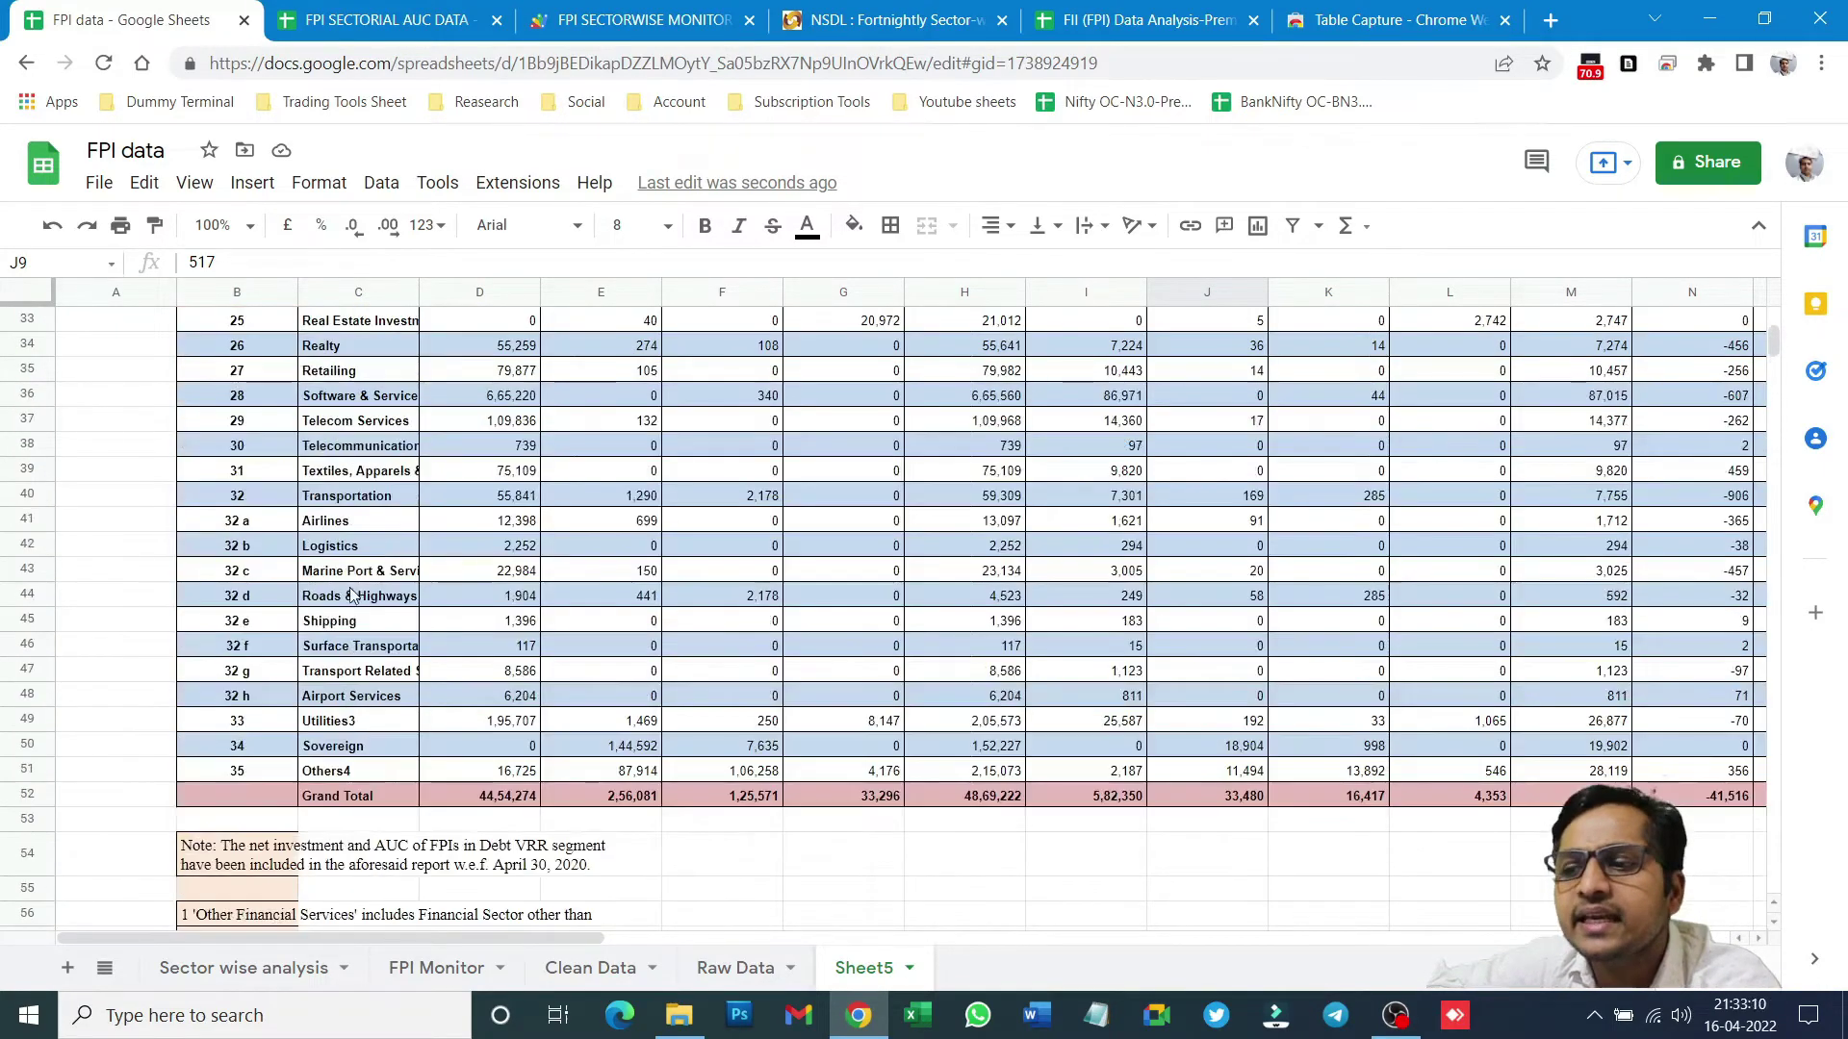
{"action": "scroll", "coordinate": [302, 741], "scroll_direction": "down", "scroll_amount": 7}
{"action": "left_click", "coordinate": [240, 554]}
{"action": "left_click", "coordinate": [248, 640]}
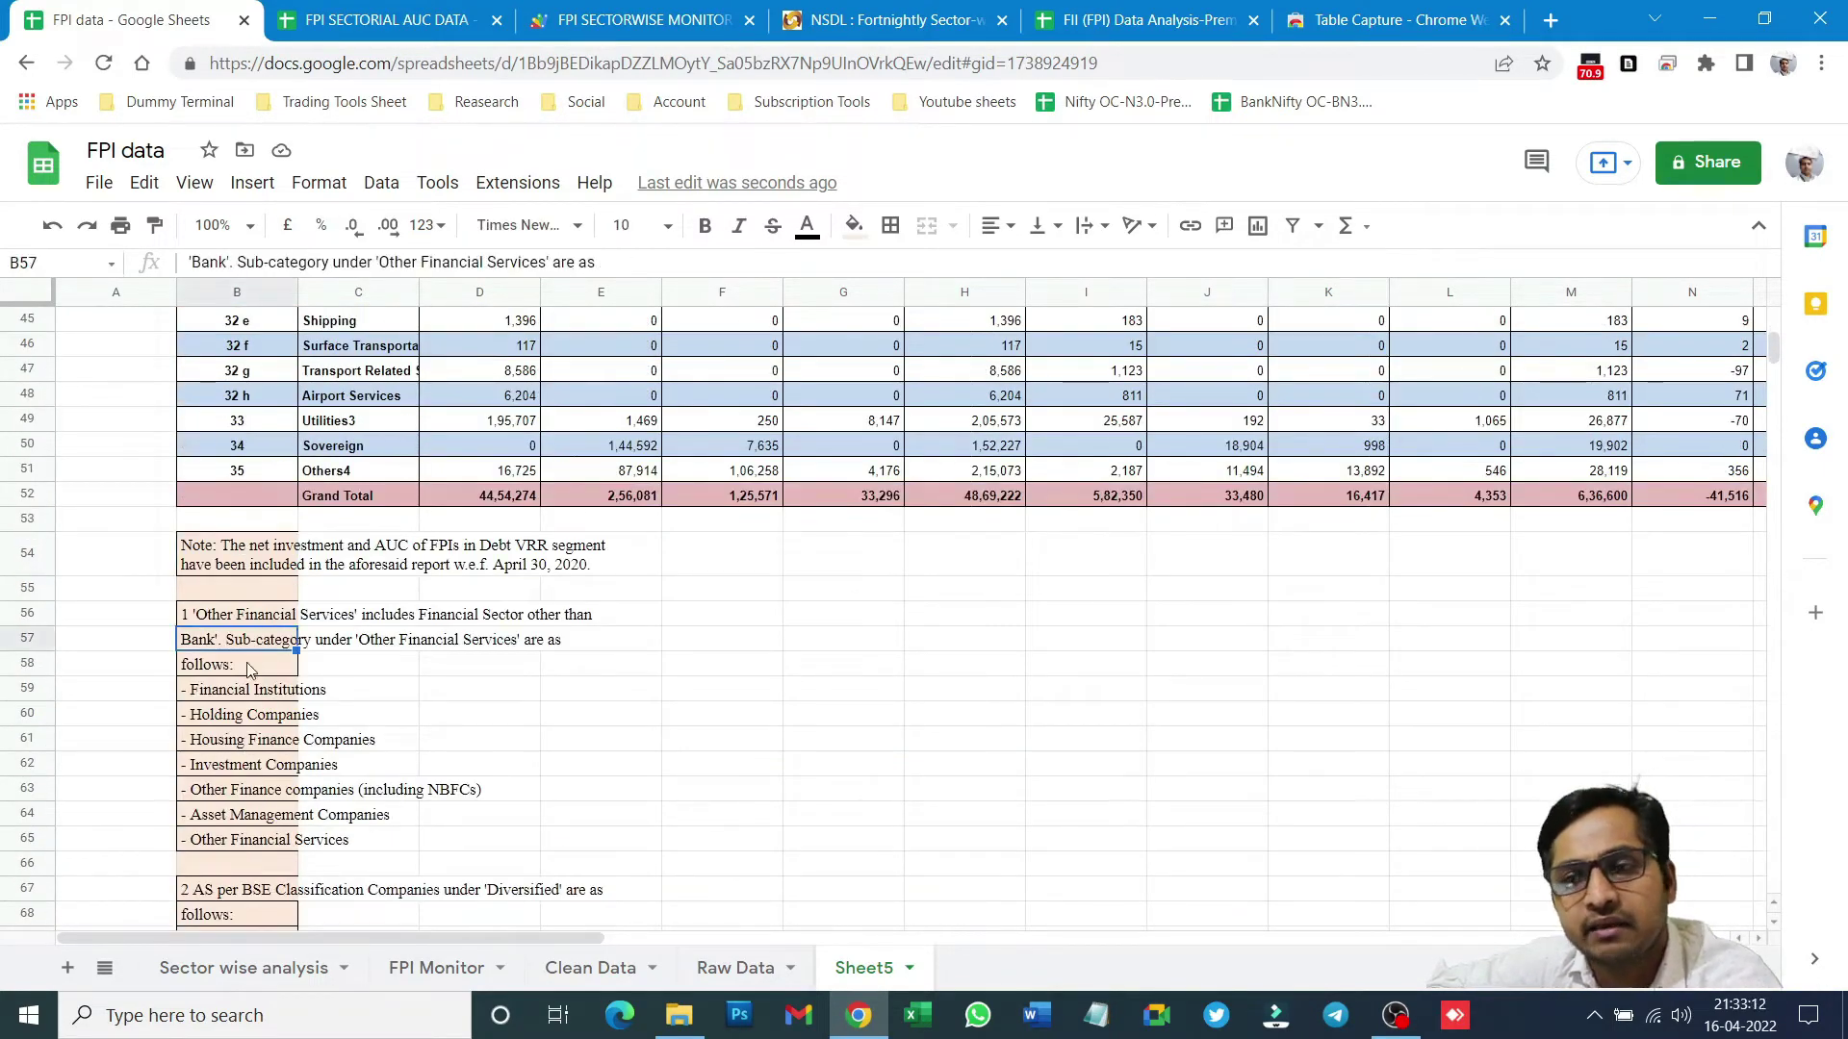
{"action": "left_click", "coordinate": [241, 794]}
{"action": "left_click_drag", "start_coordinate": [241, 839], "coordinate": [252, 863]}
{"action": "left_click", "coordinate": [866, 765]}
{"action": "scroll", "coordinate": [866, 755], "scroll_direction": "up", "scroll_amount": 13}
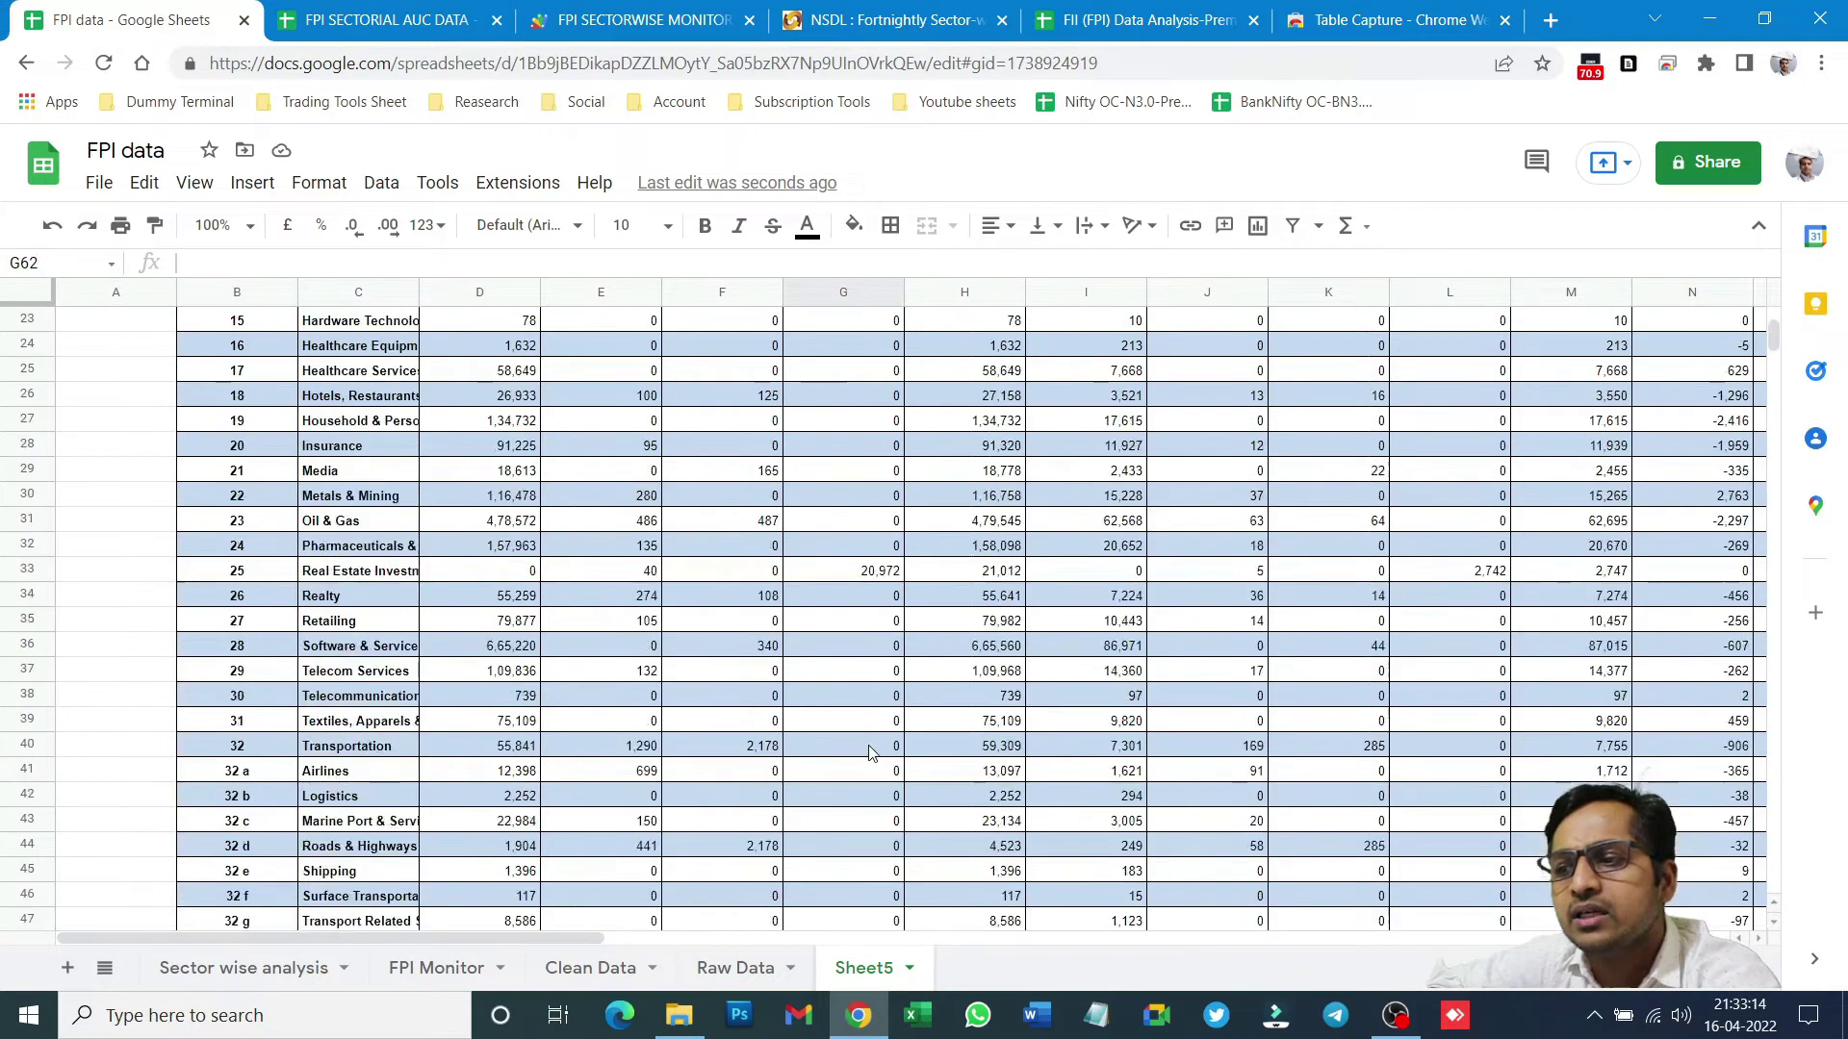
{"action": "left_click", "coordinate": [575, 520]}
{"action": "left_click", "coordinate": [760, 524]}
{"action": "left_click", "coordinate": [1205, 601]}
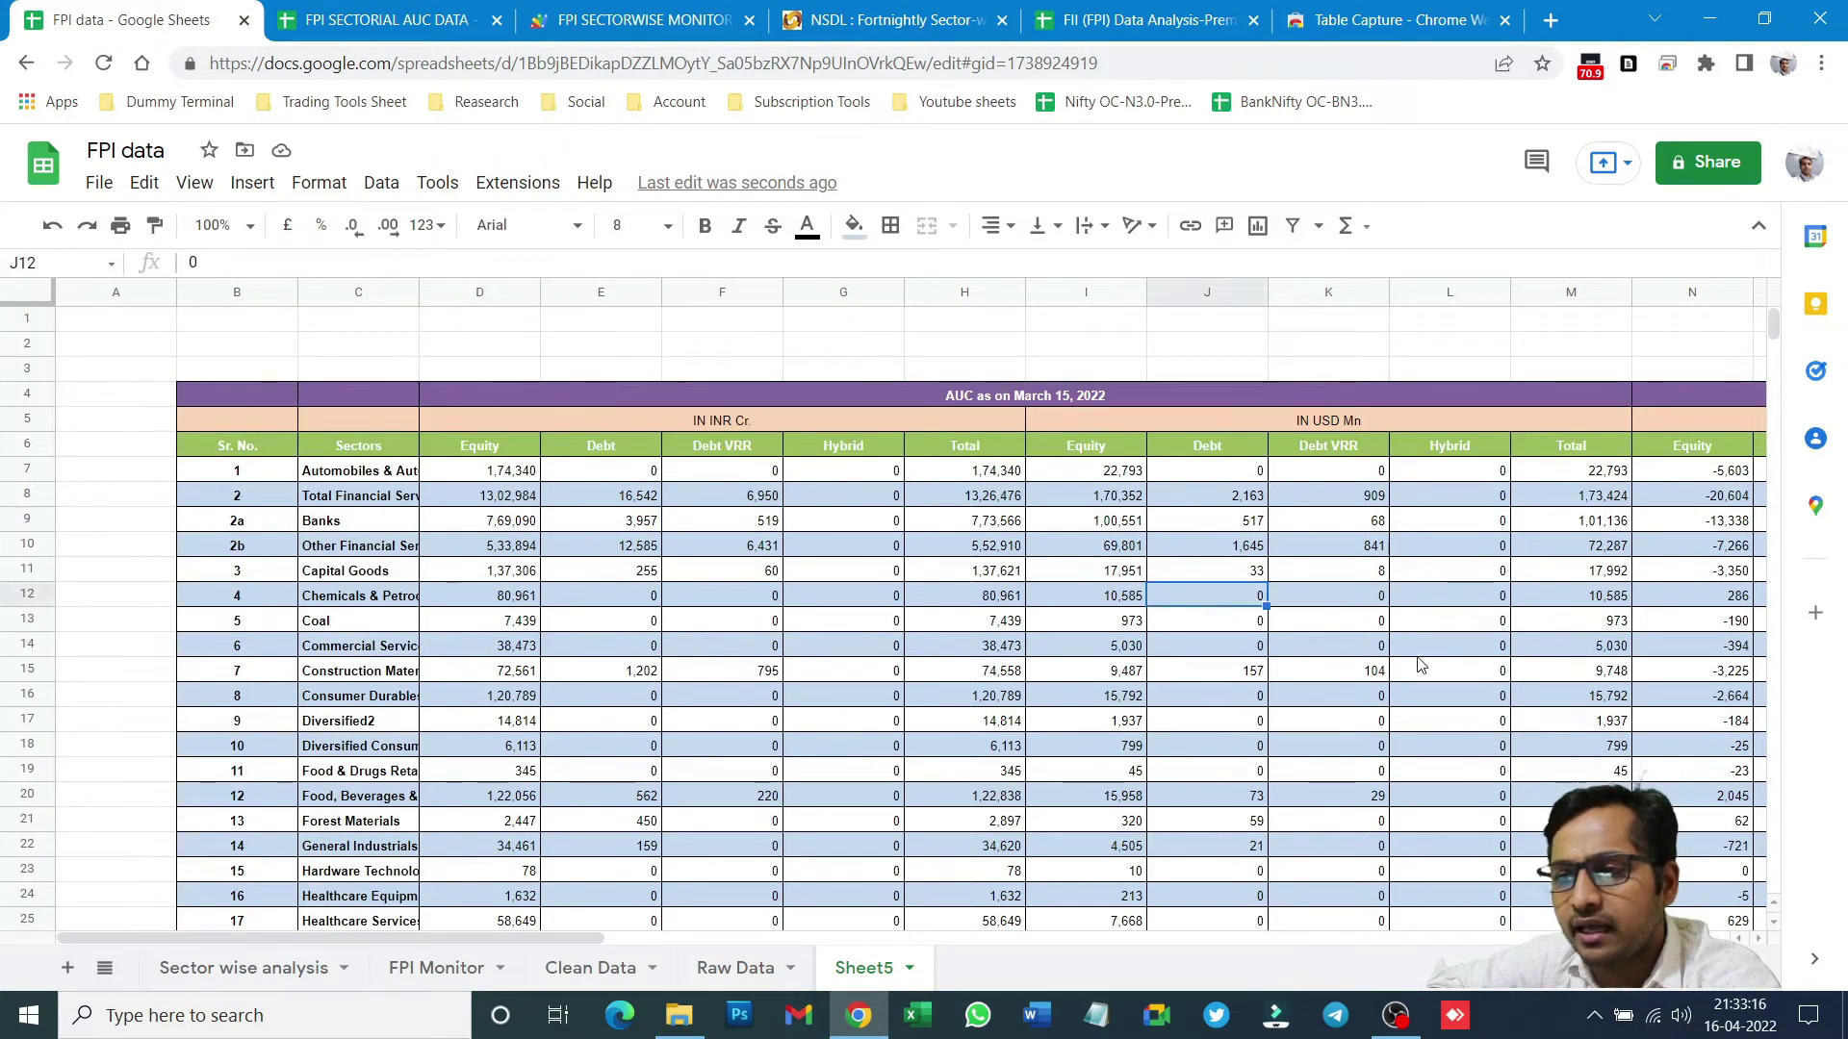
{"action": "left_click", "coordinate": [1448, 645]}
{"action": "mouse_move", "coordinate": [556, 939]}
{"action": "left_mouse_down"}
{"action": "mouse_move", "coordinate": [1690, 939]}
{"action": "mouse_move", "coordinate": [559, 938]}
{"action": "left_mouse_up"}
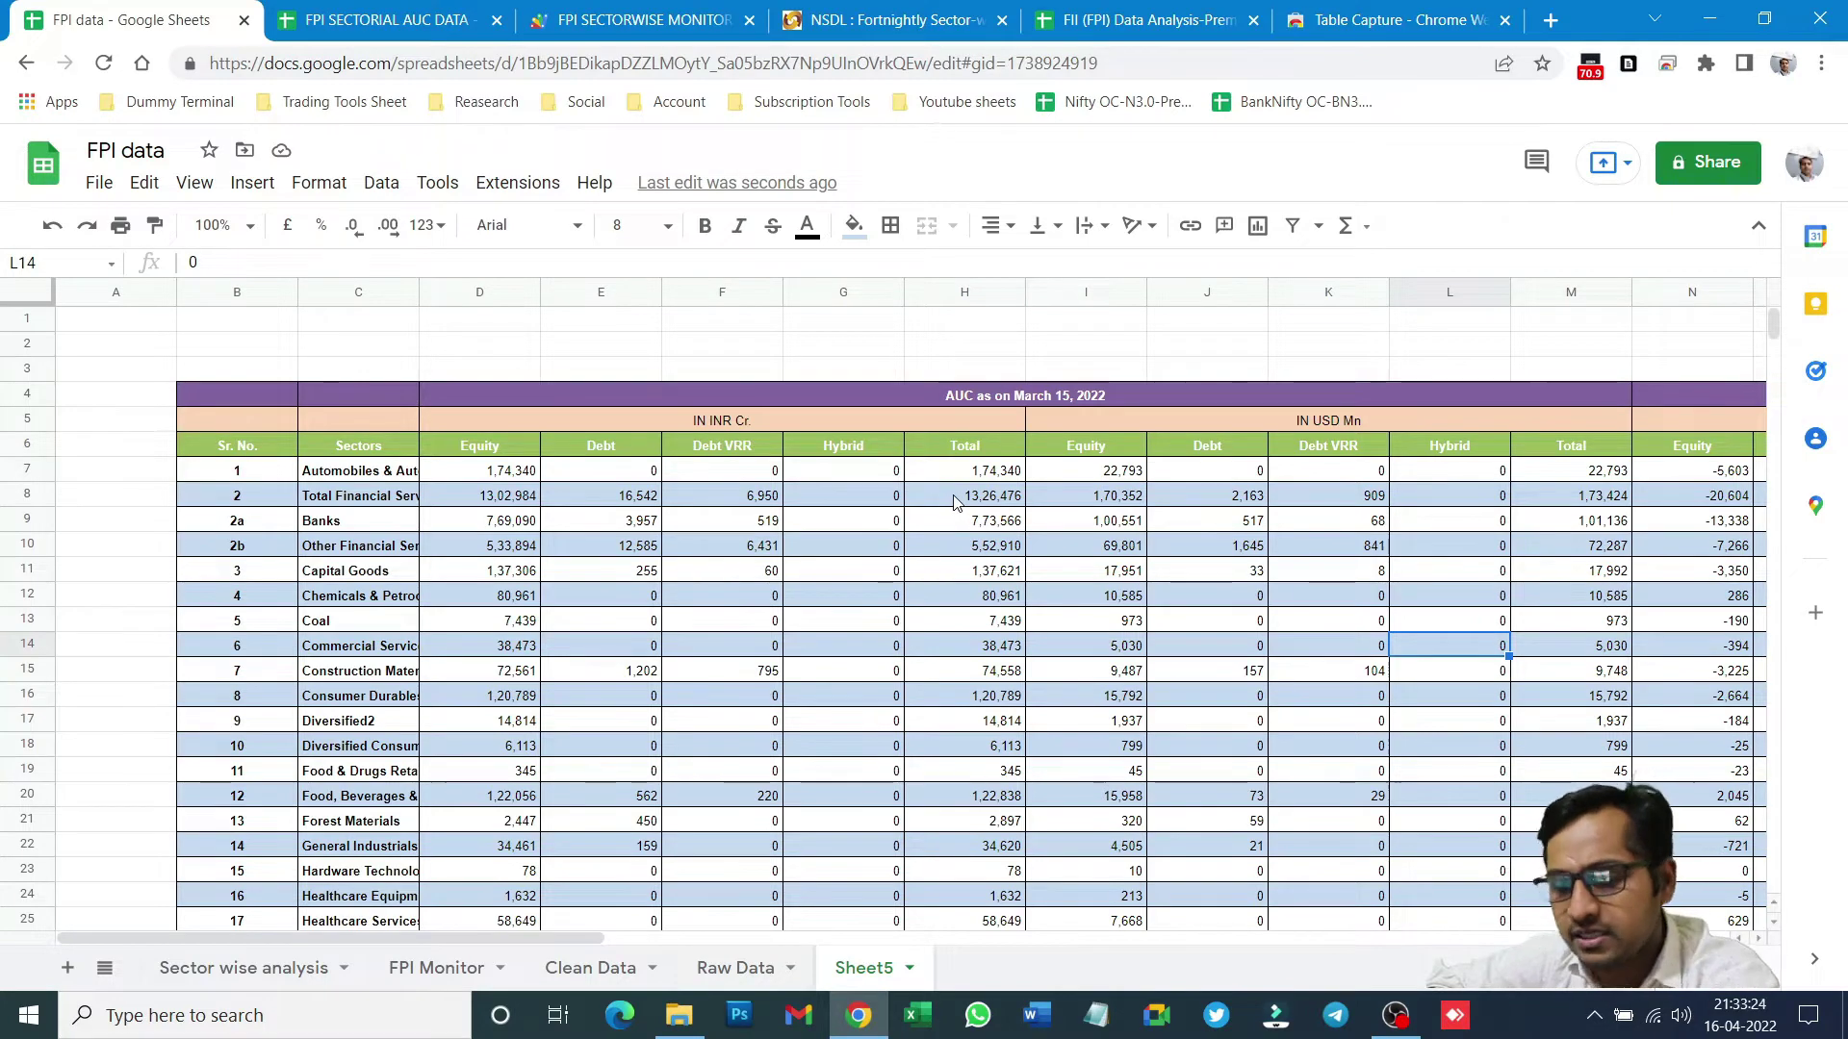
{"action": "key", "text": "ctrl+z"}
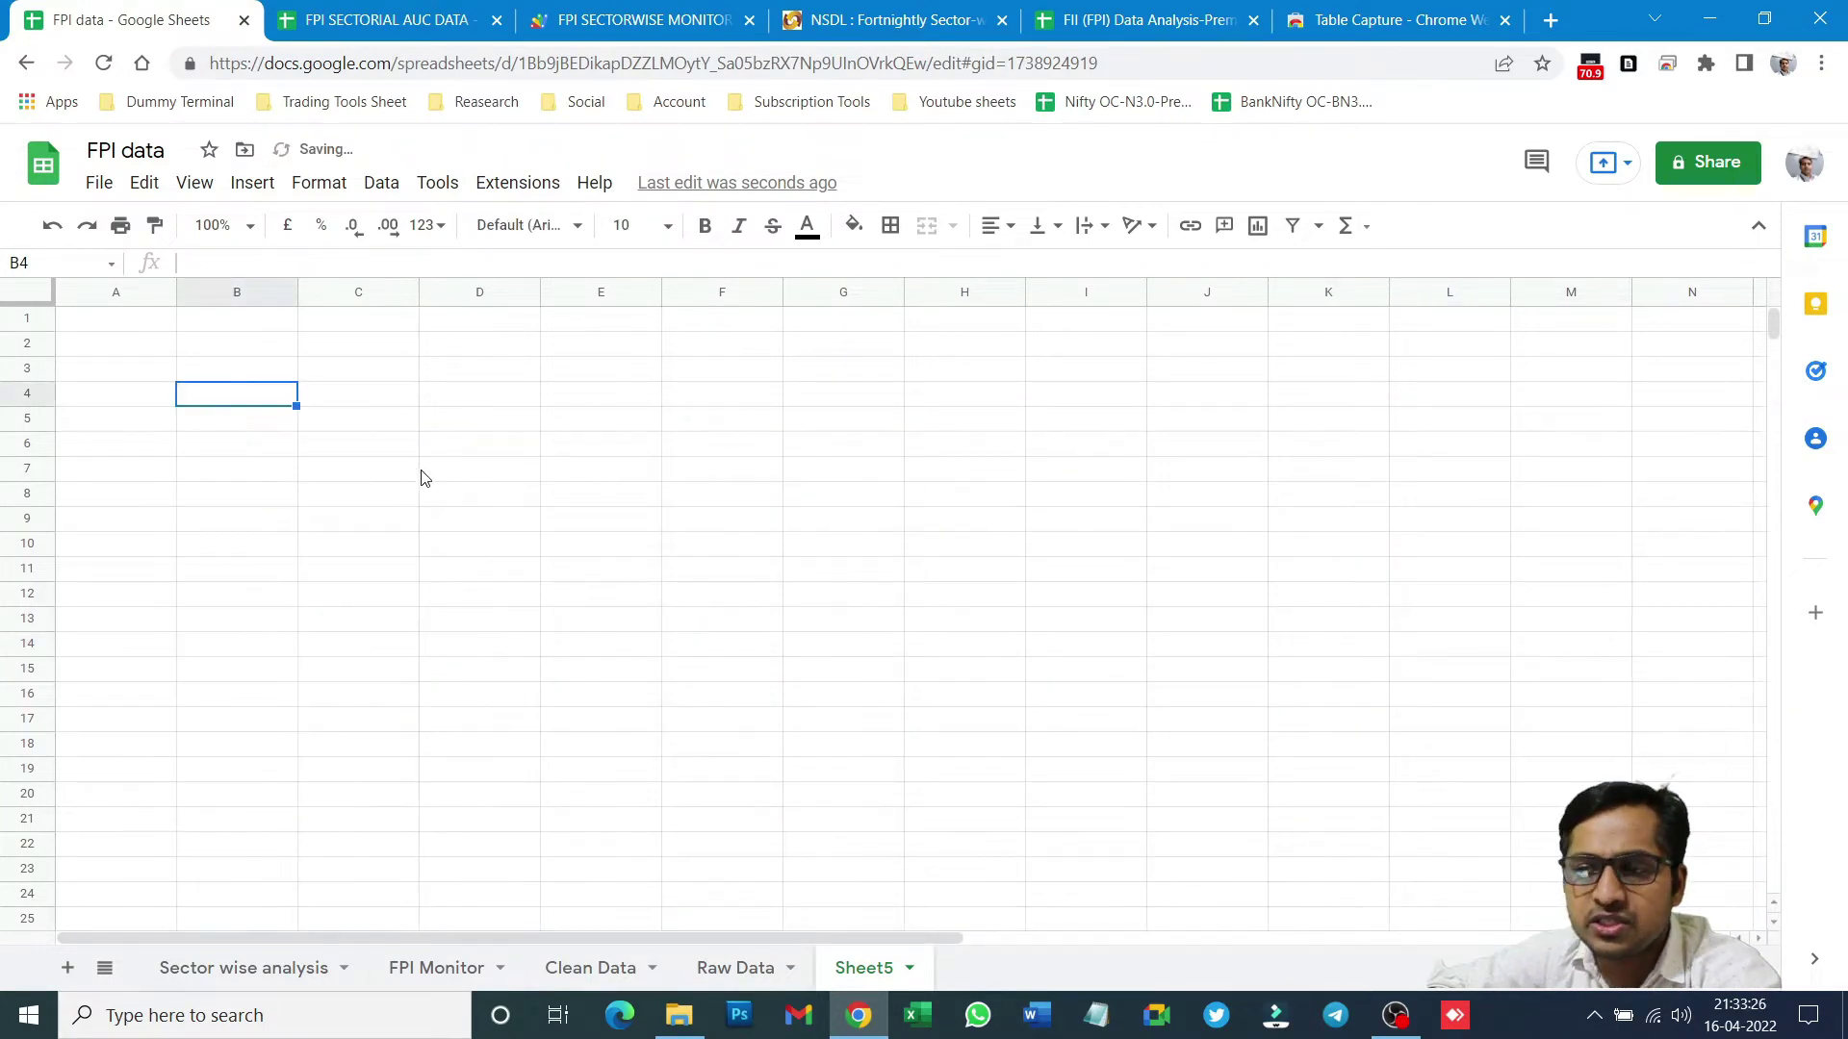
- Export the NSDL page's 49 x 42 sector AUC table to a new Google spreadsheet using Table Capture
{"action": "left_click", "coordinate": [895, 19]}
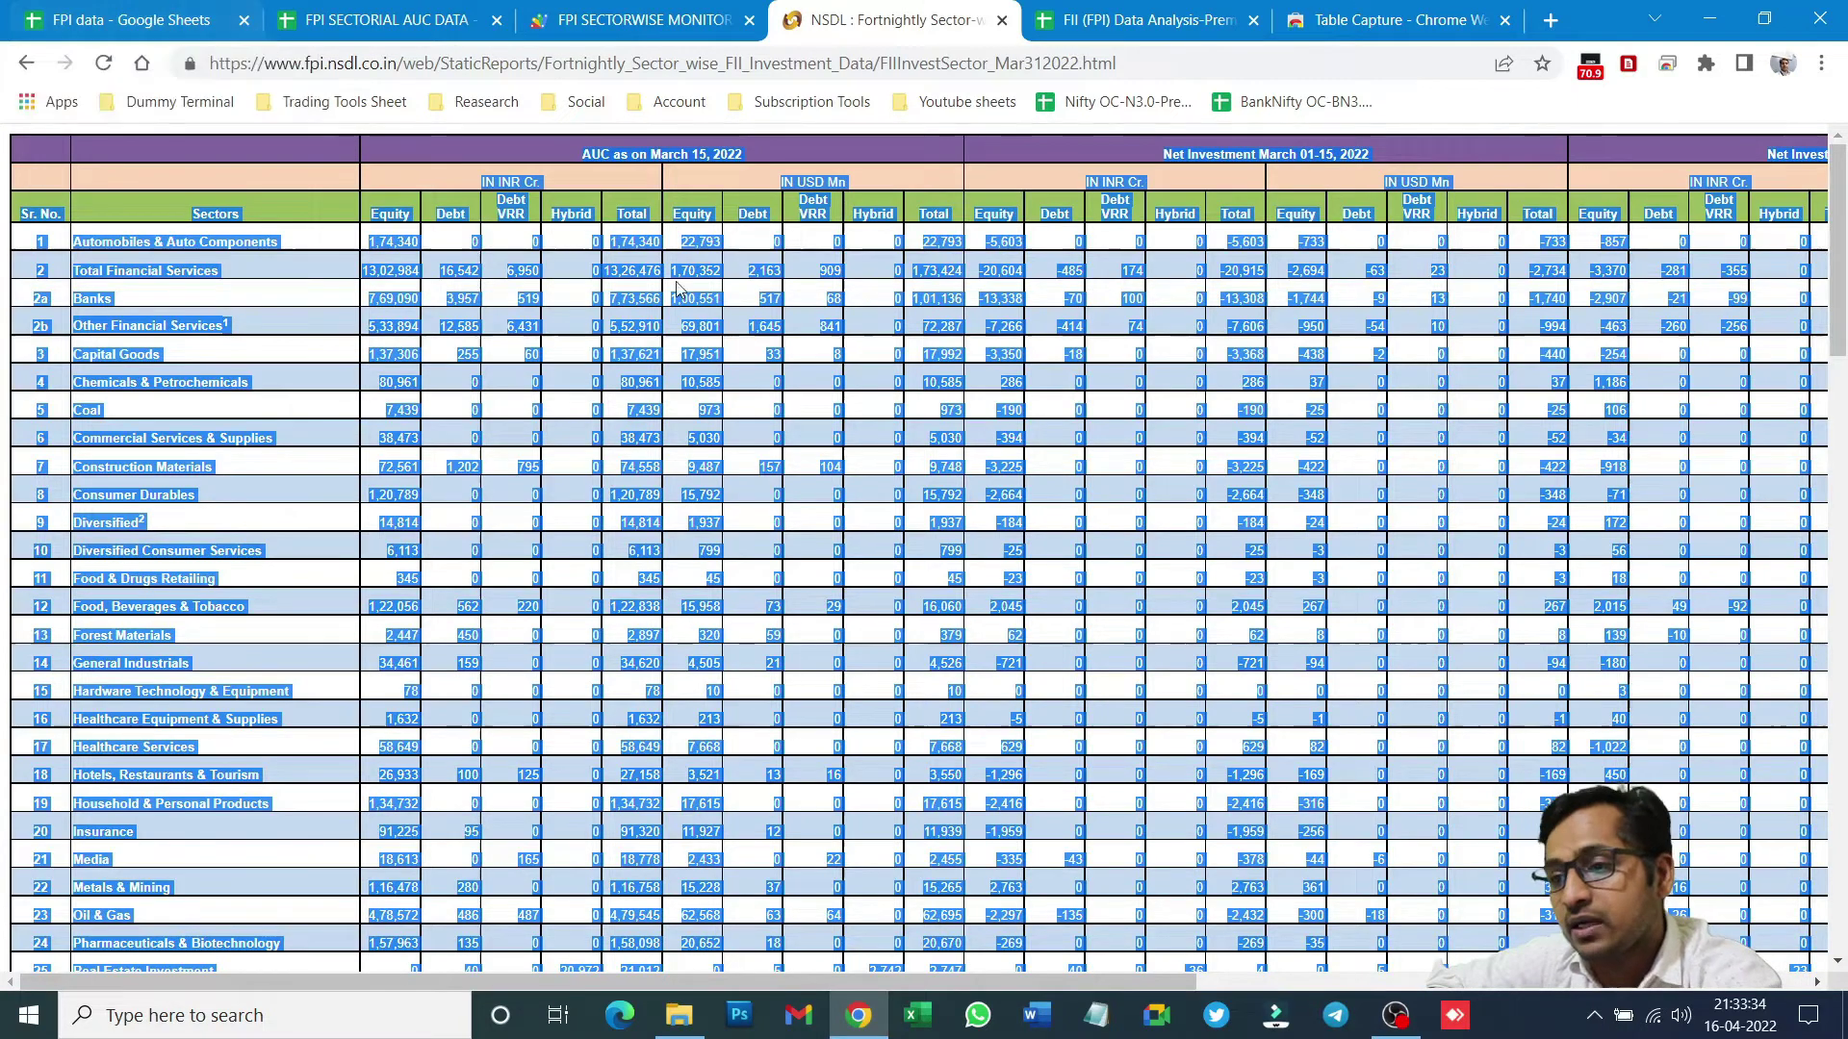
{"action": "left_click", "coordinate": [919, 415]}
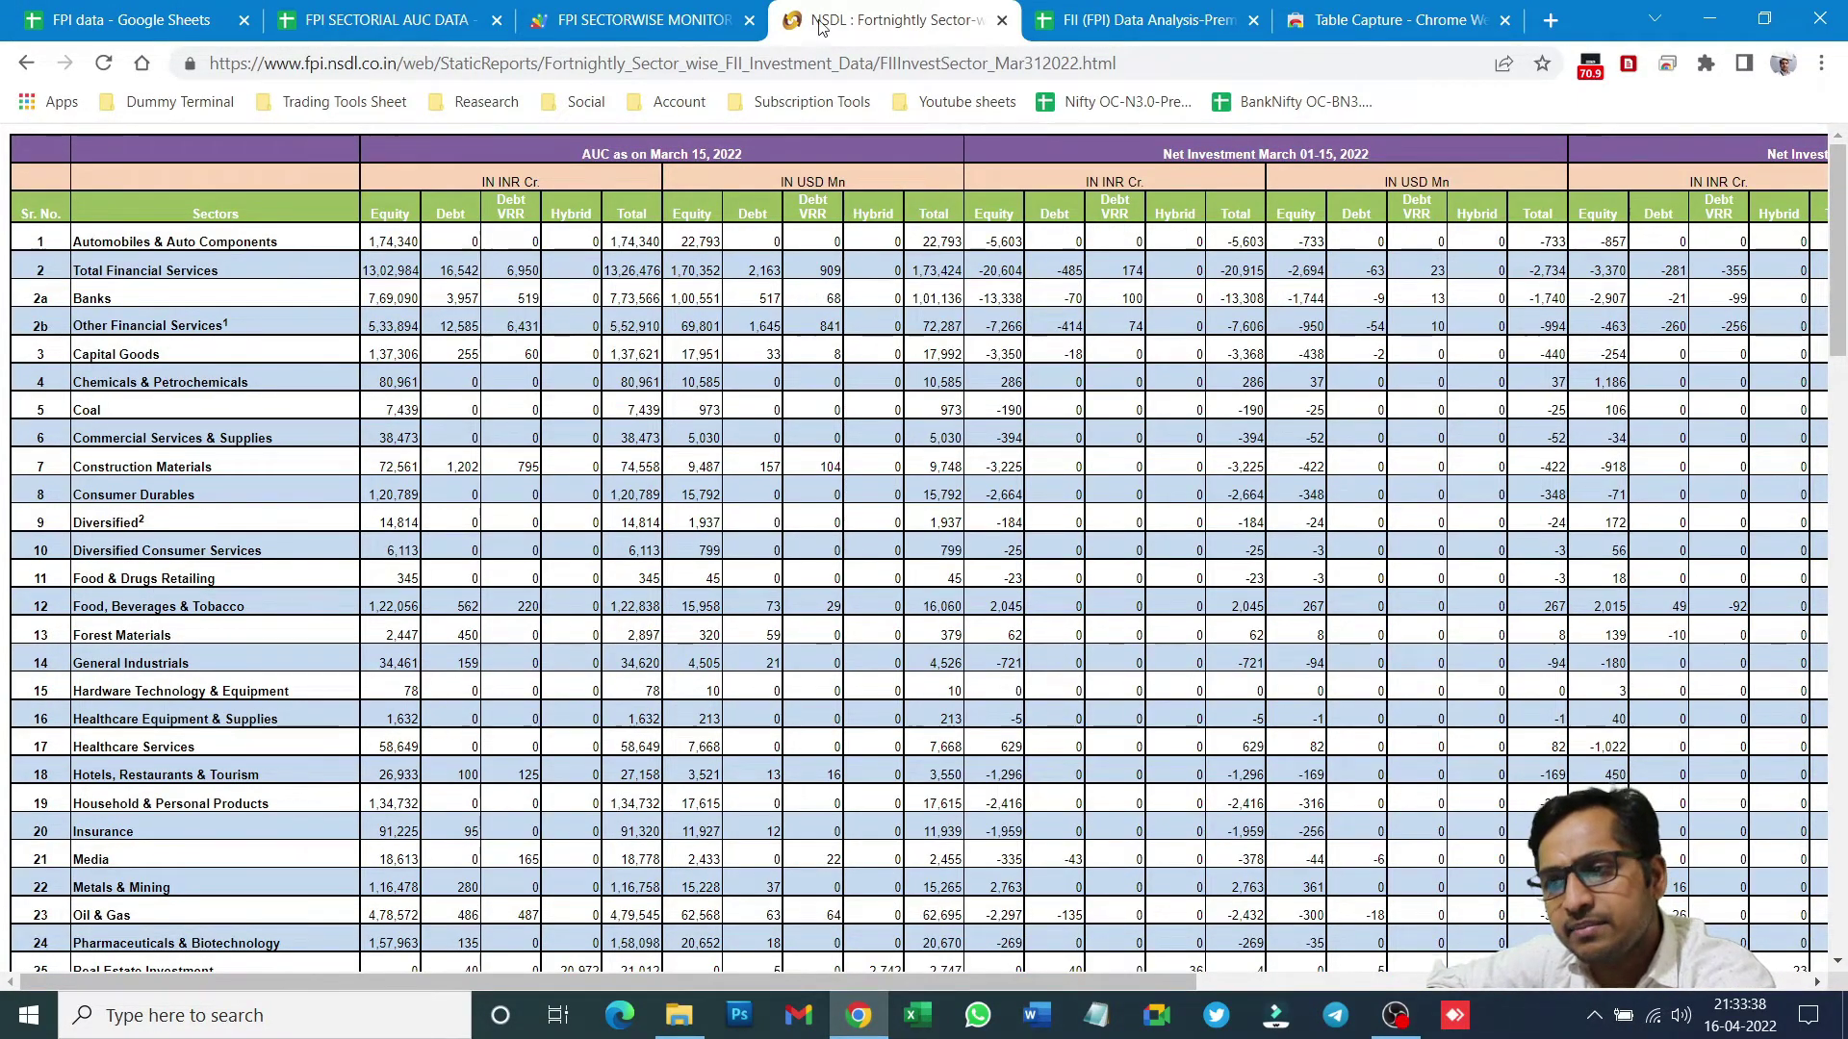
{"action": "left_click", "coordinate": [1629, 64]}
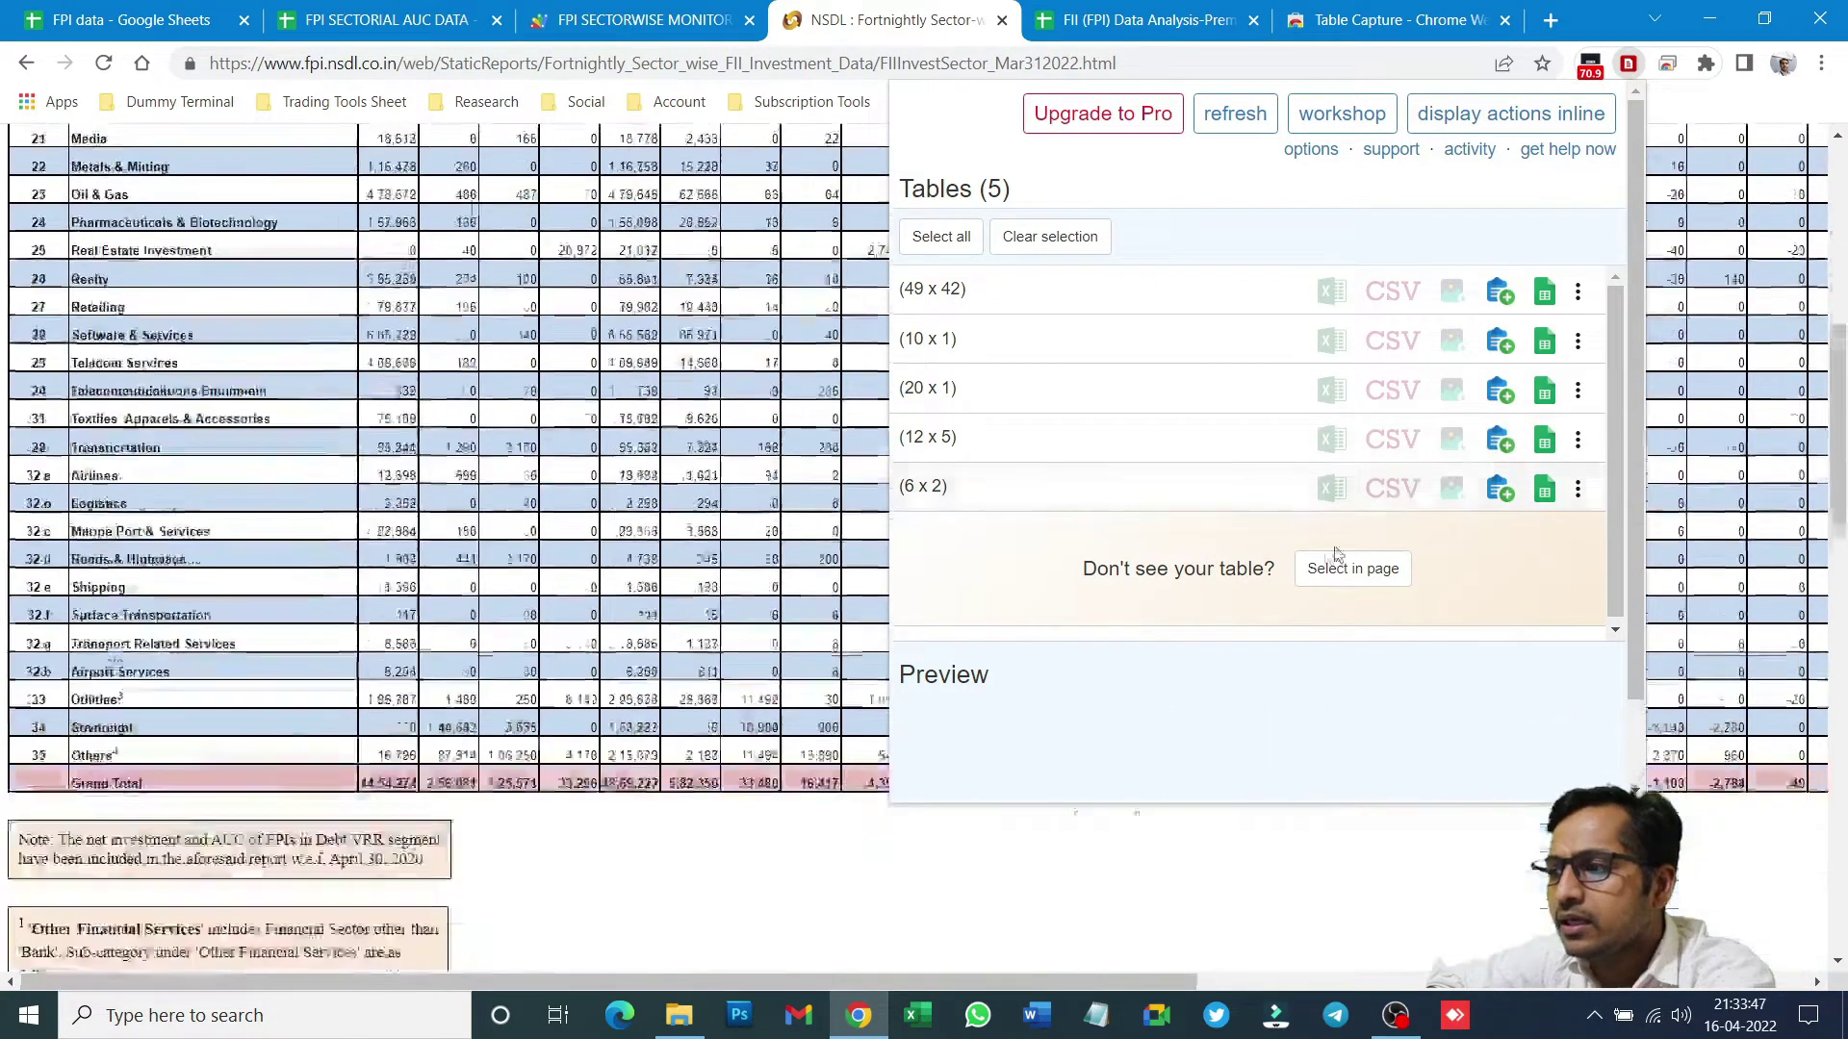
{"action": "mouse_move", "coordinate": [950, 392]}
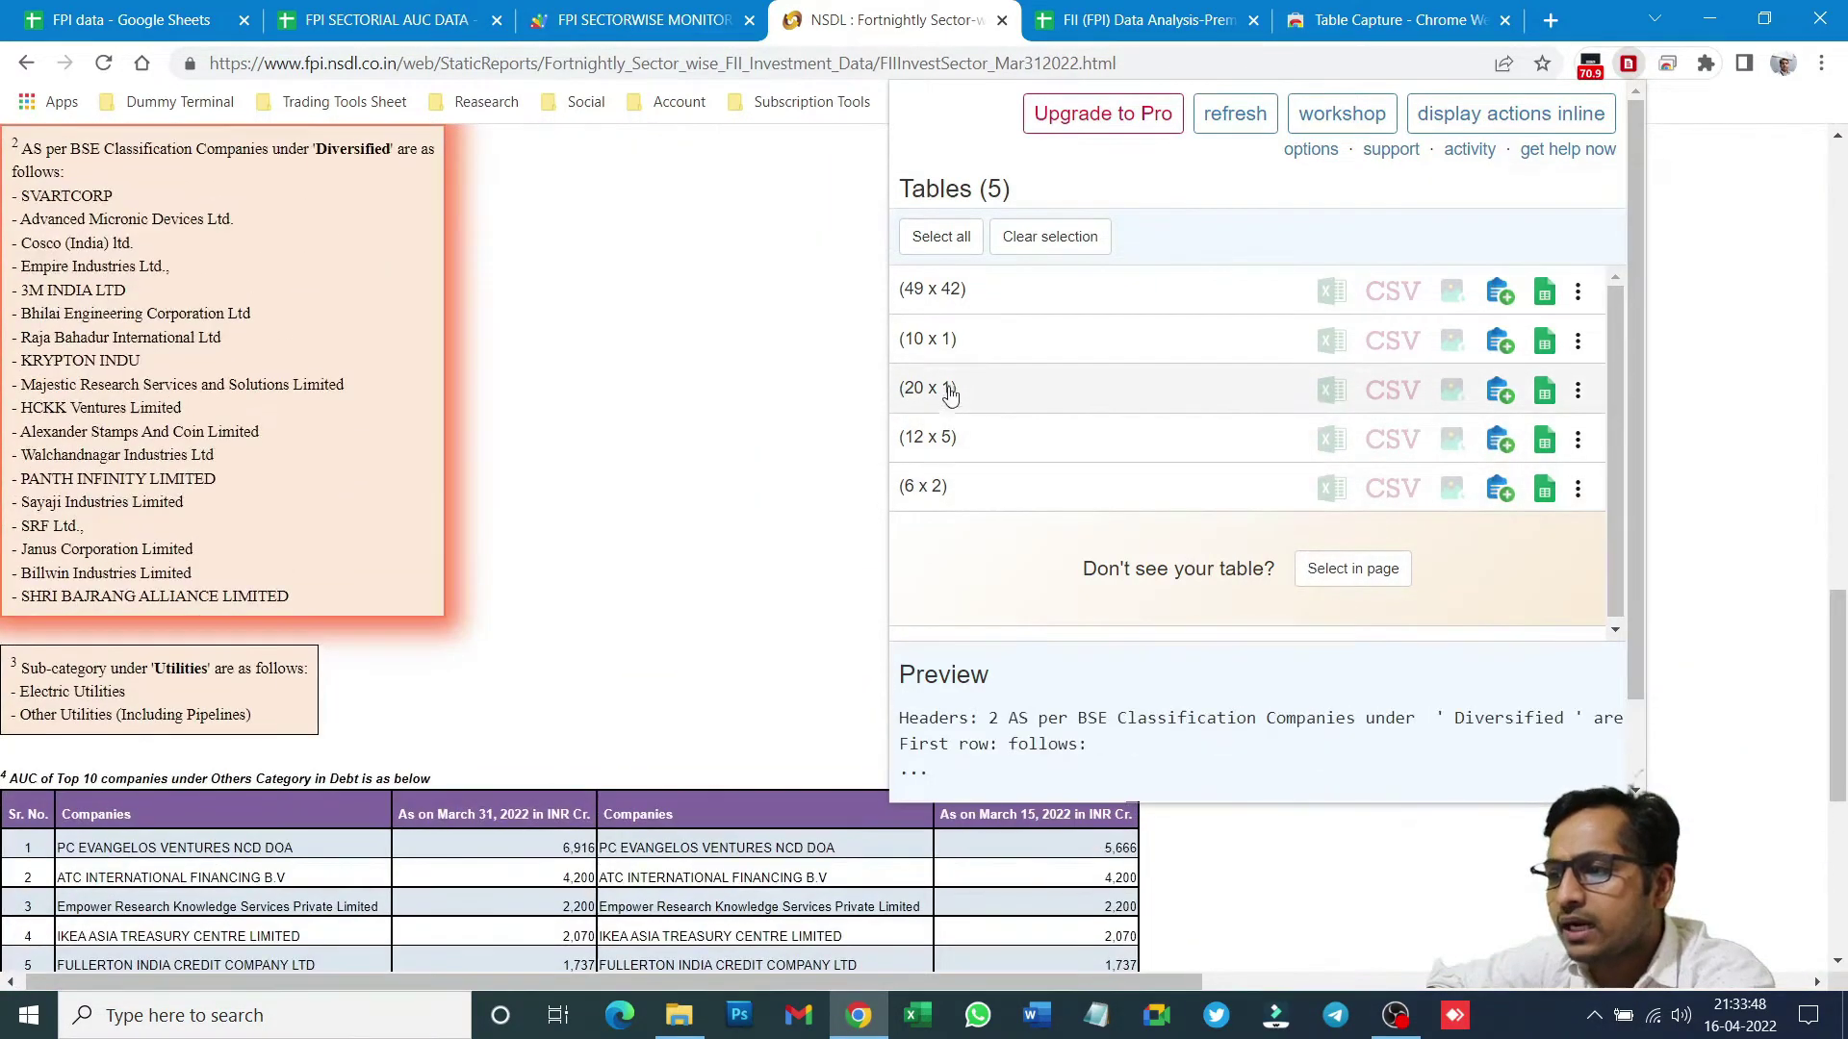
{"action": "mouse_move", "coordinate": [971, 316]}
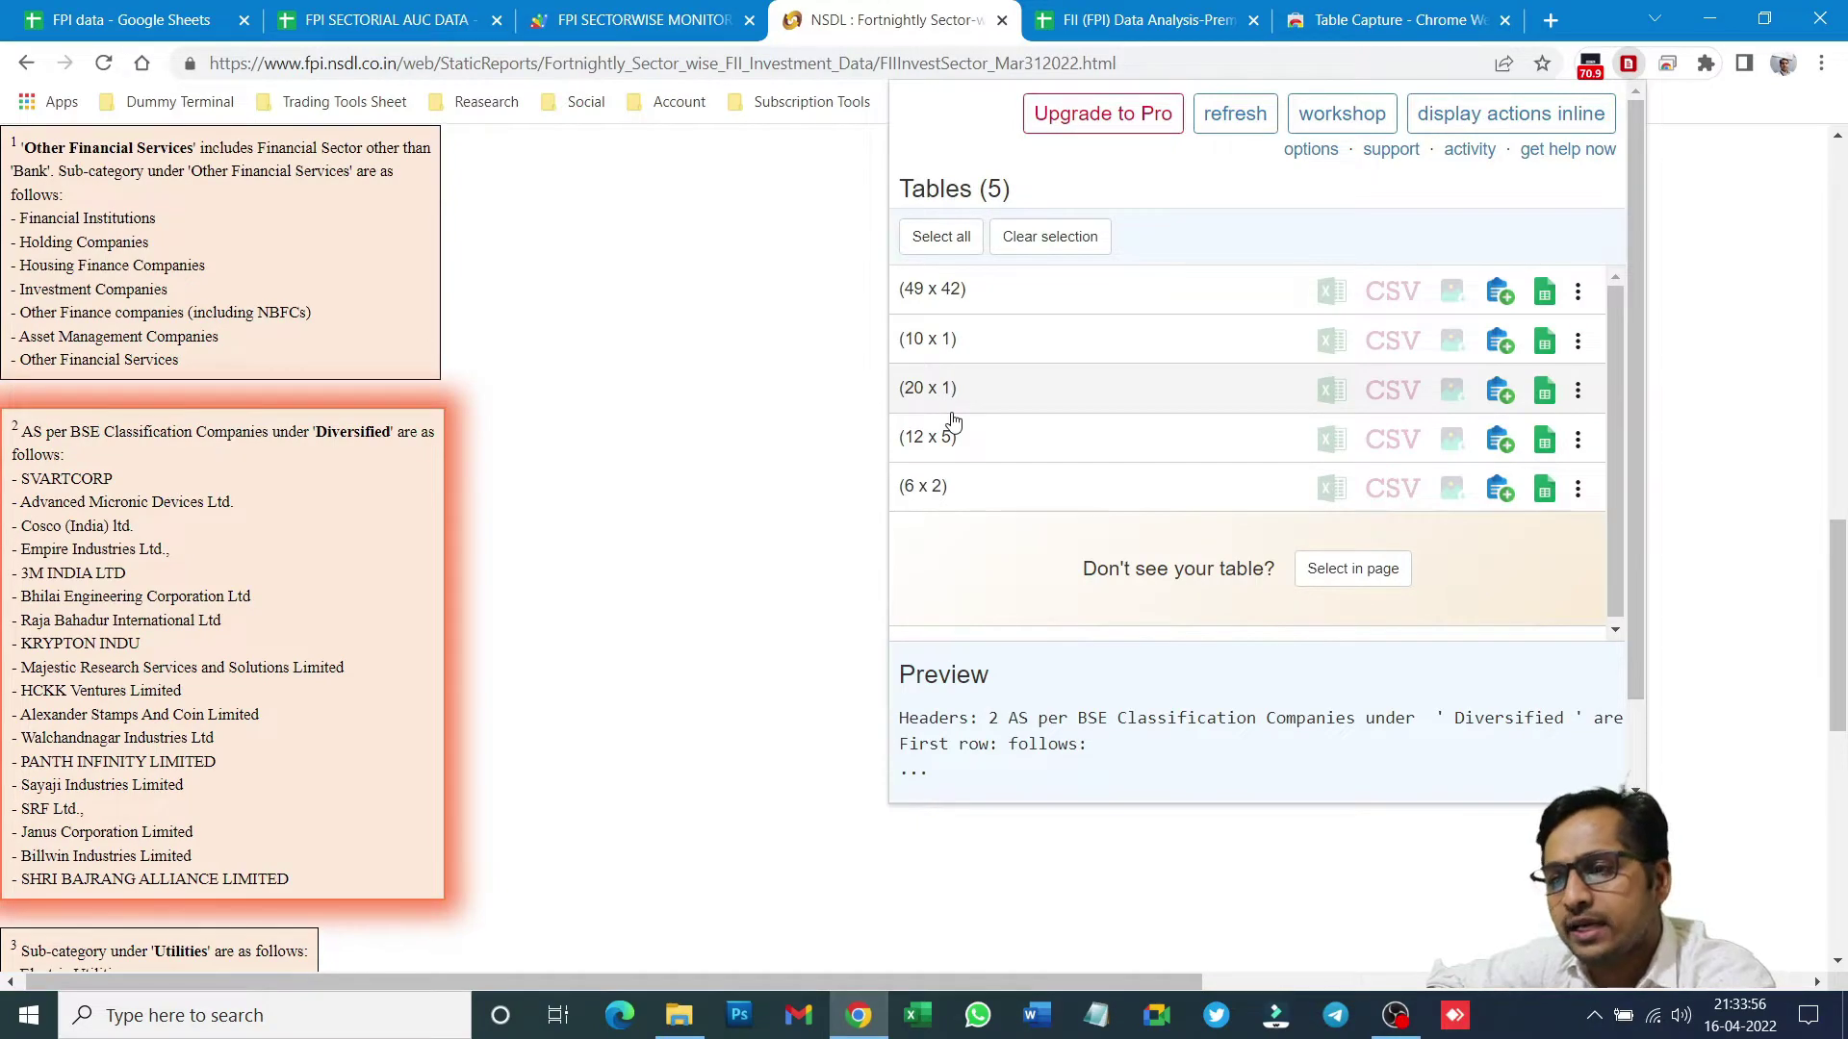
{"action": "mouse_move", "coordinate": [957, 451]}
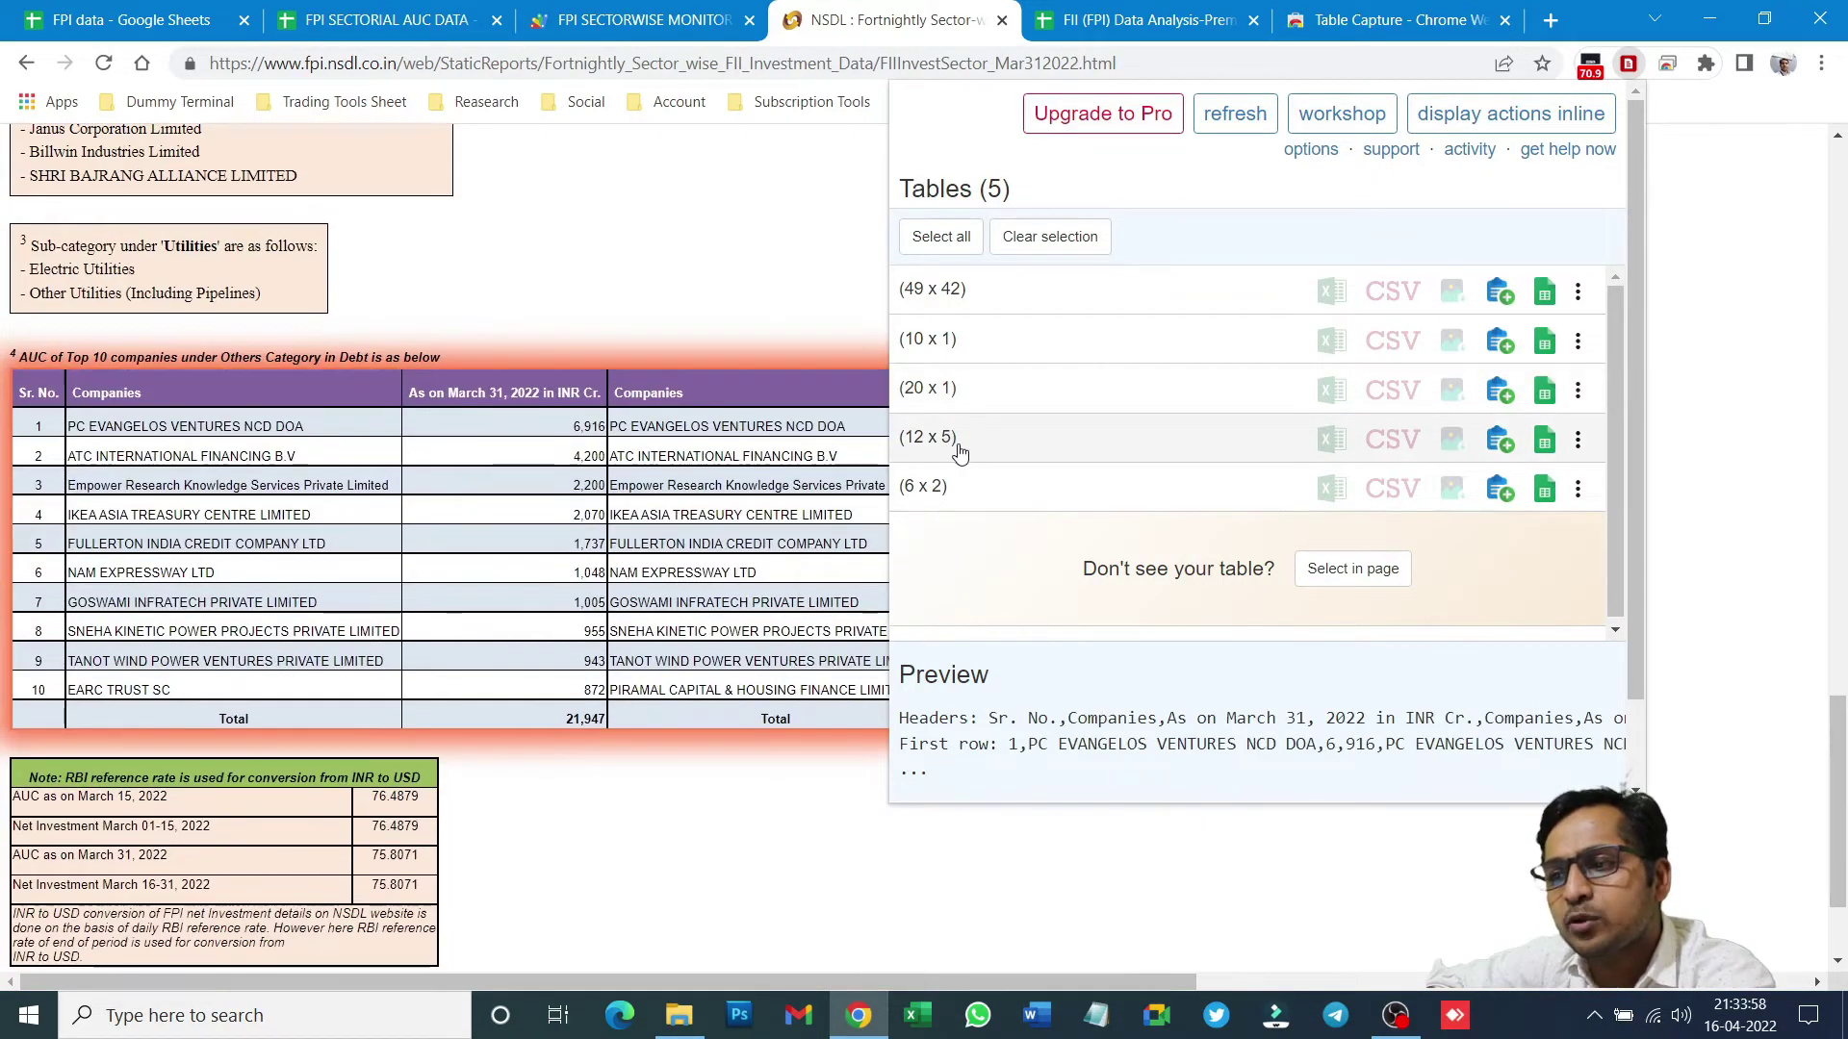
{"action": "mouse_move", "coordinate": [960, 490]}
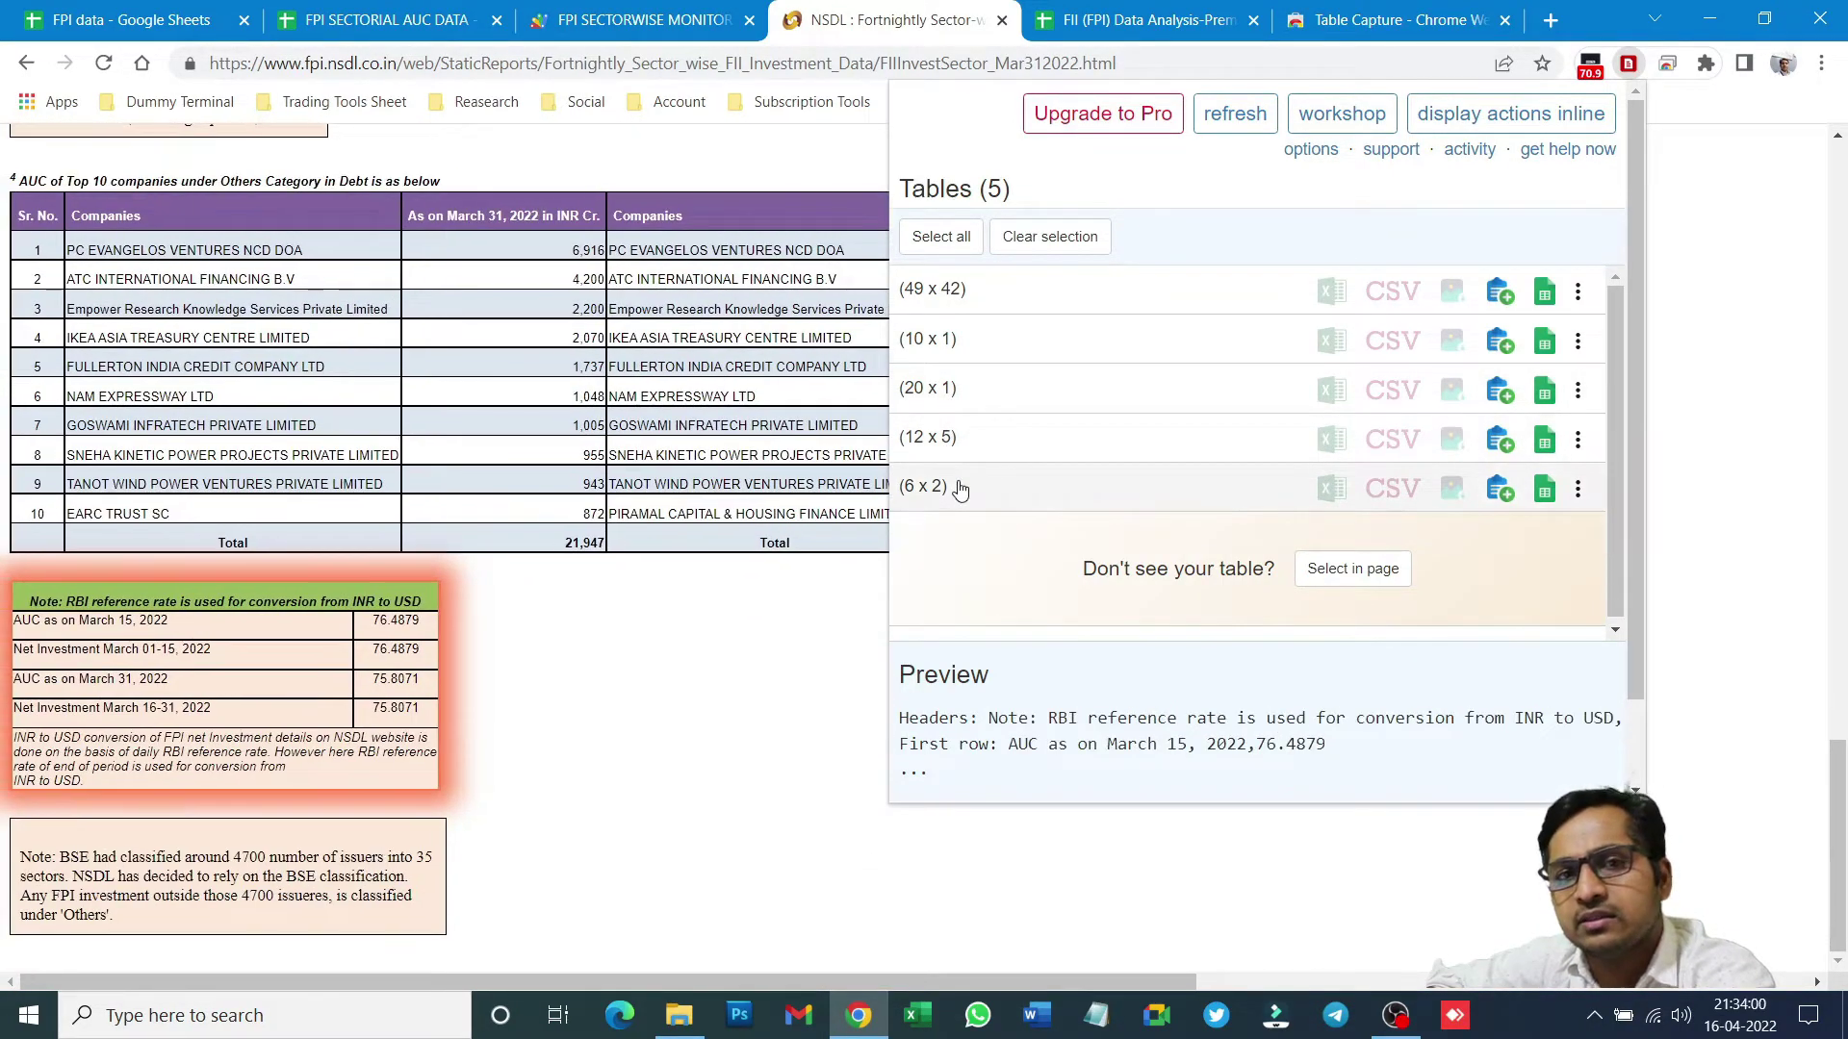
{"action": "mouse_move", "coordinate": [1018, 293]}
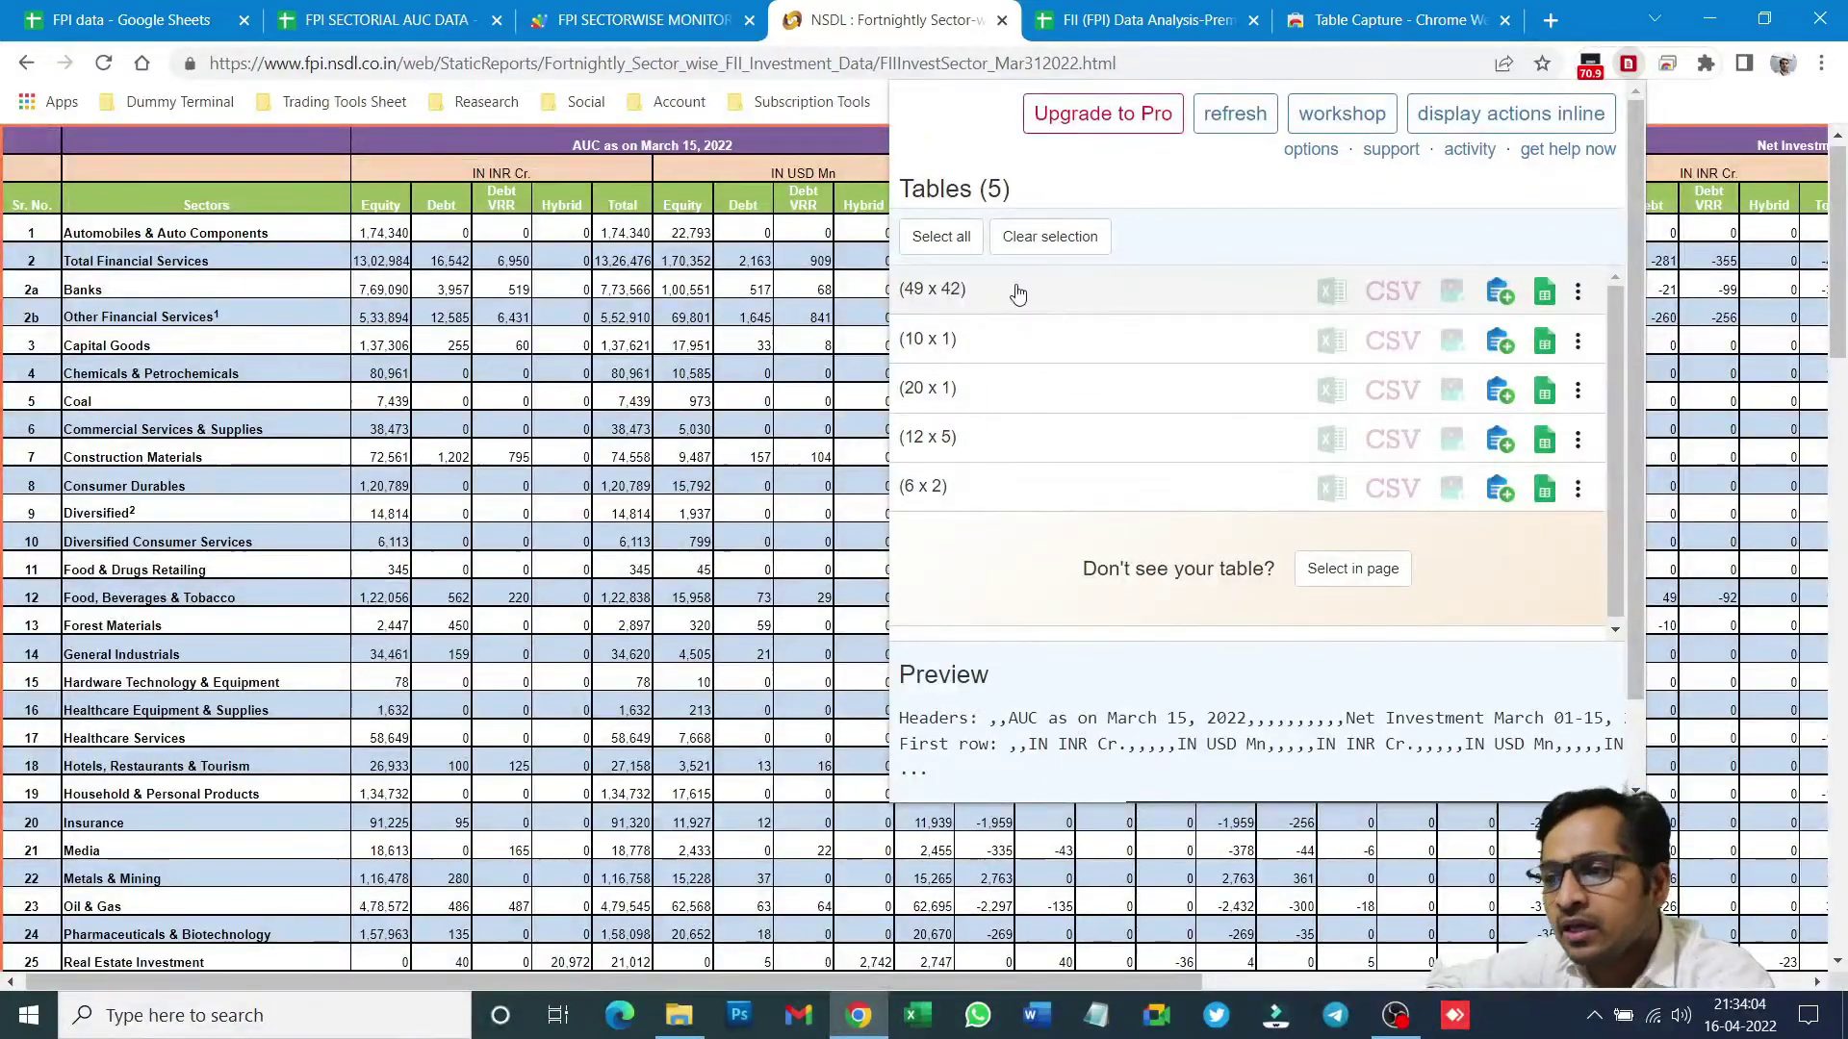
{"action": "left_click", "coordinate": [1544, 293]}
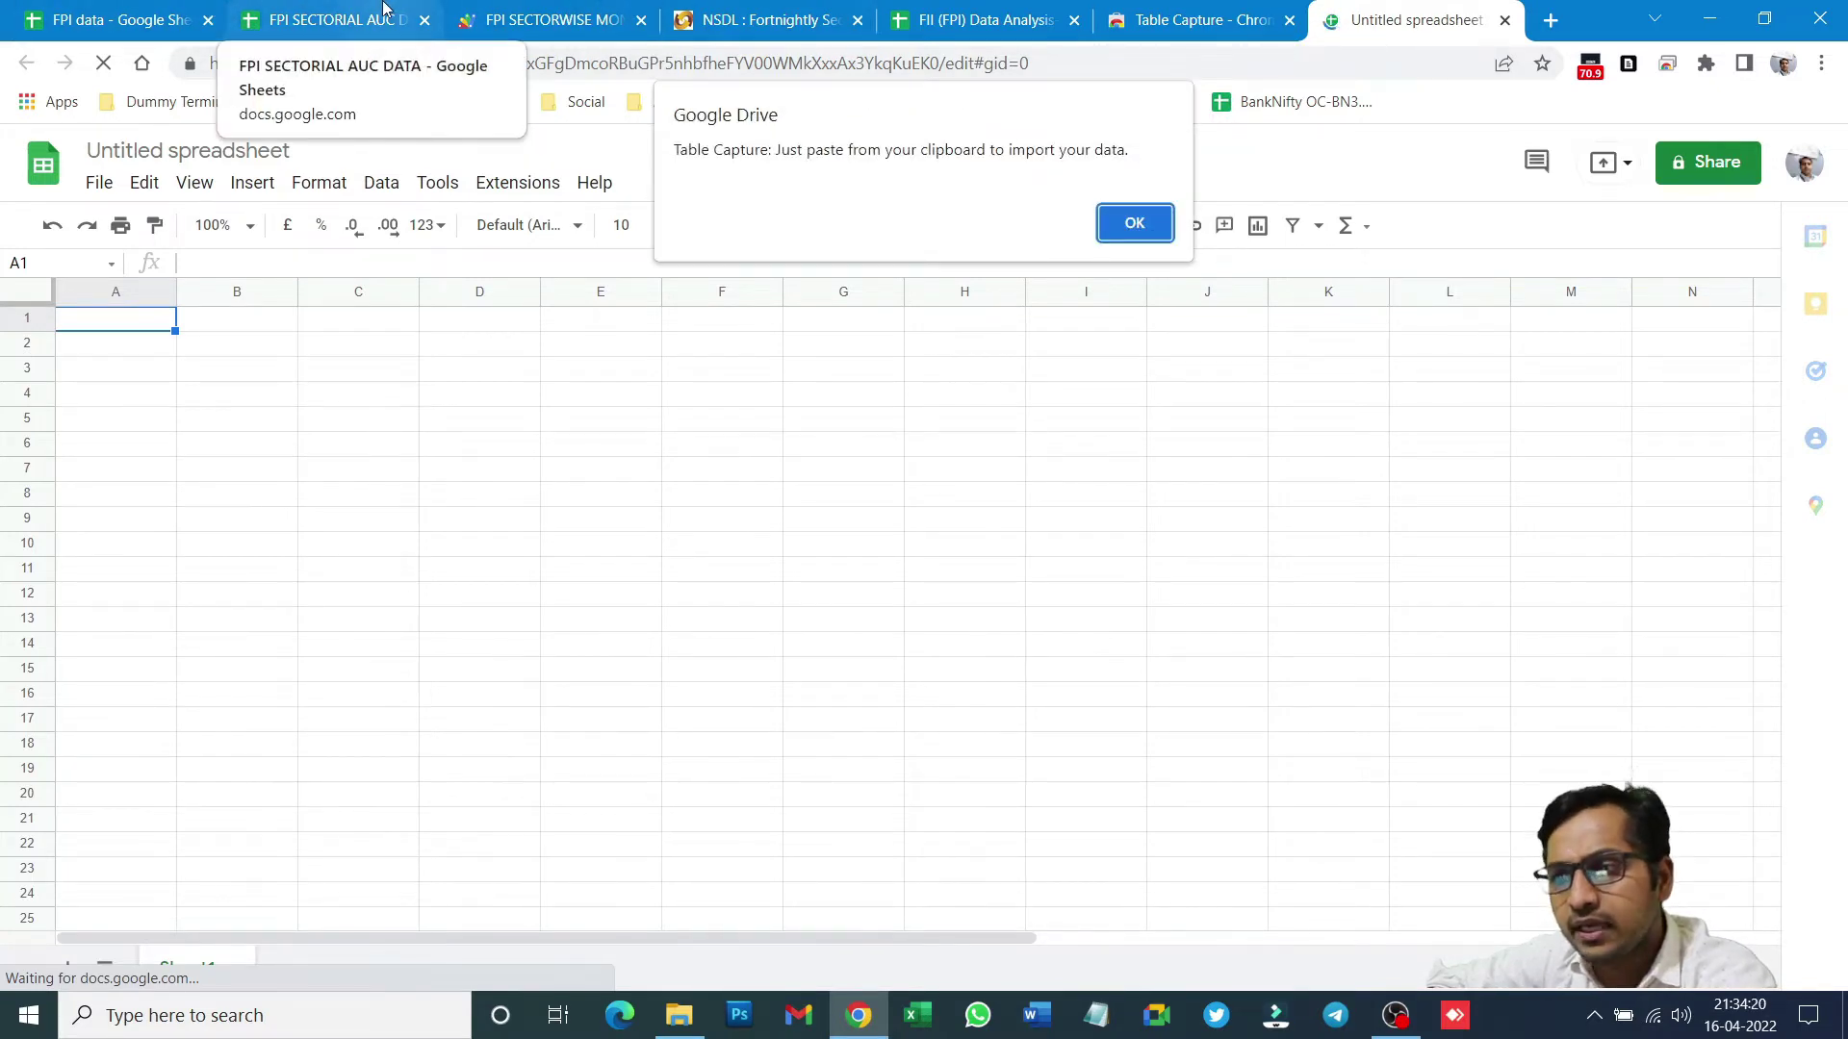
- Delete the failing IMPORTHTML formula from cell B4 on the Raw Data sheet
{"action": "left_click", "coordinate": [384, 7]}
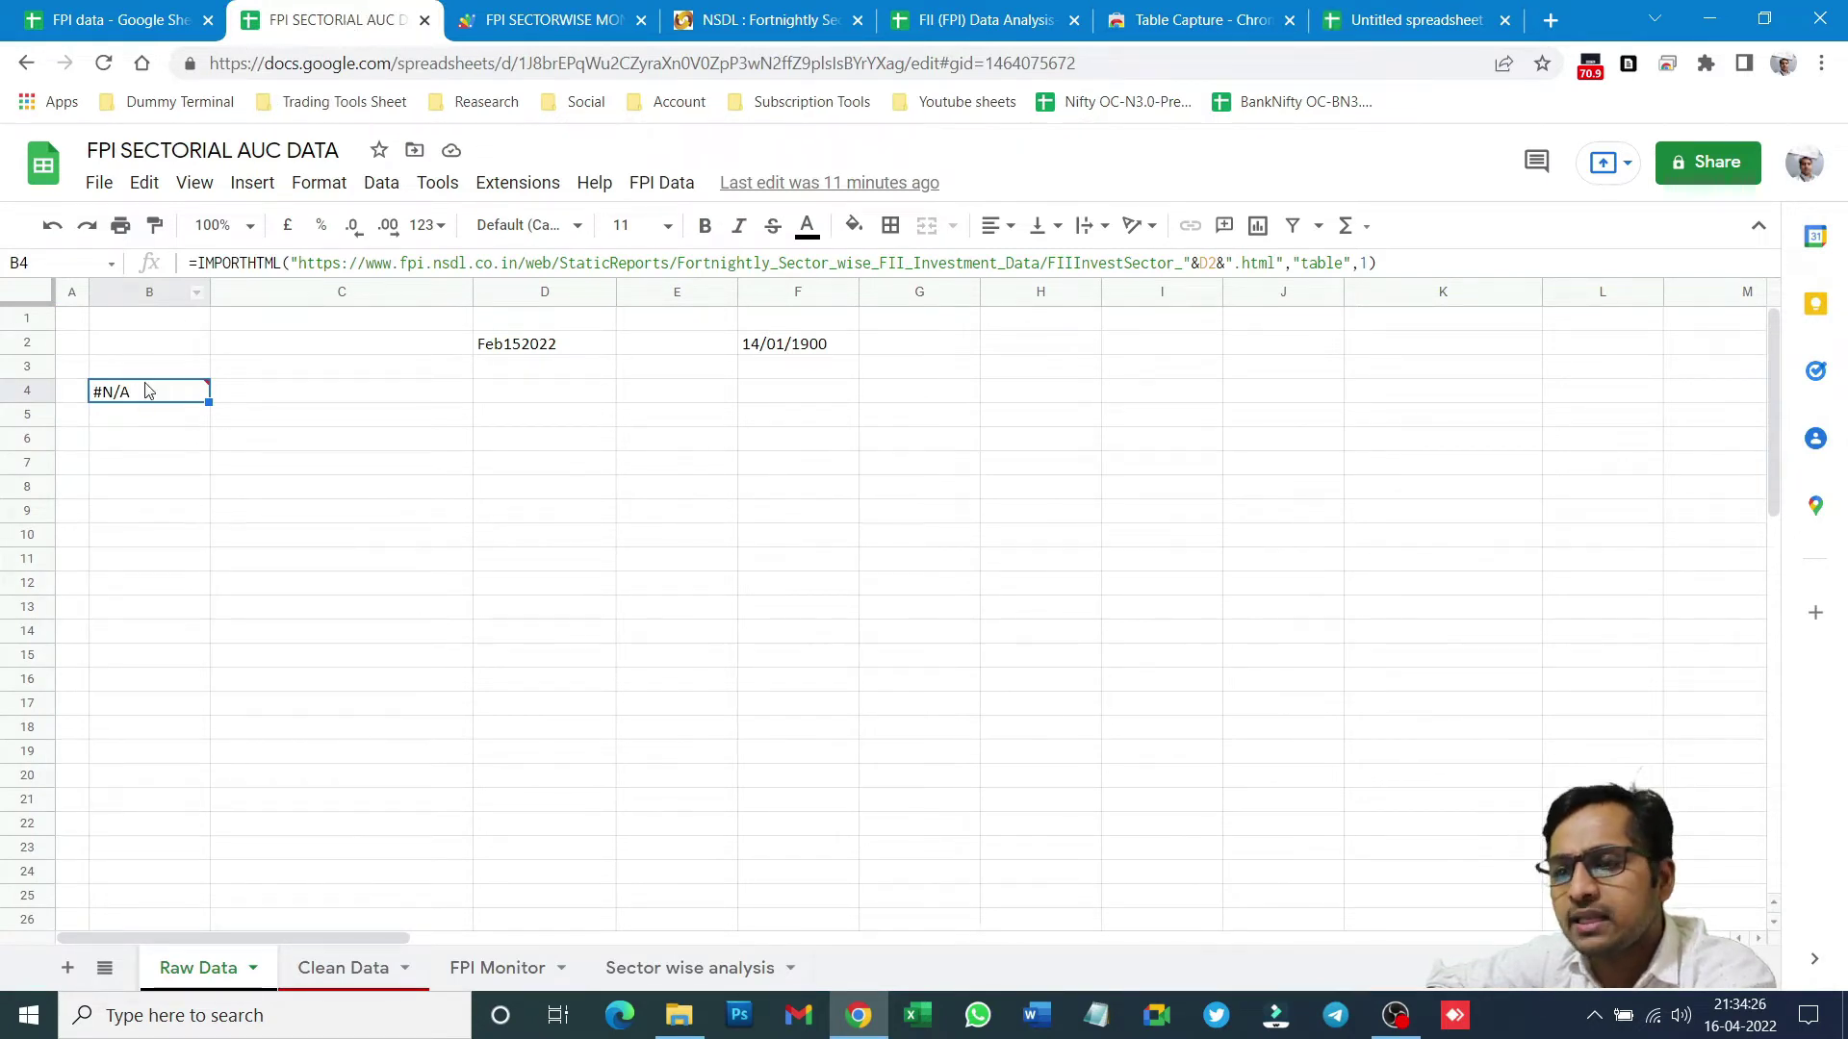
{"action": "mouse_move", "coordinate": [151, 398]}
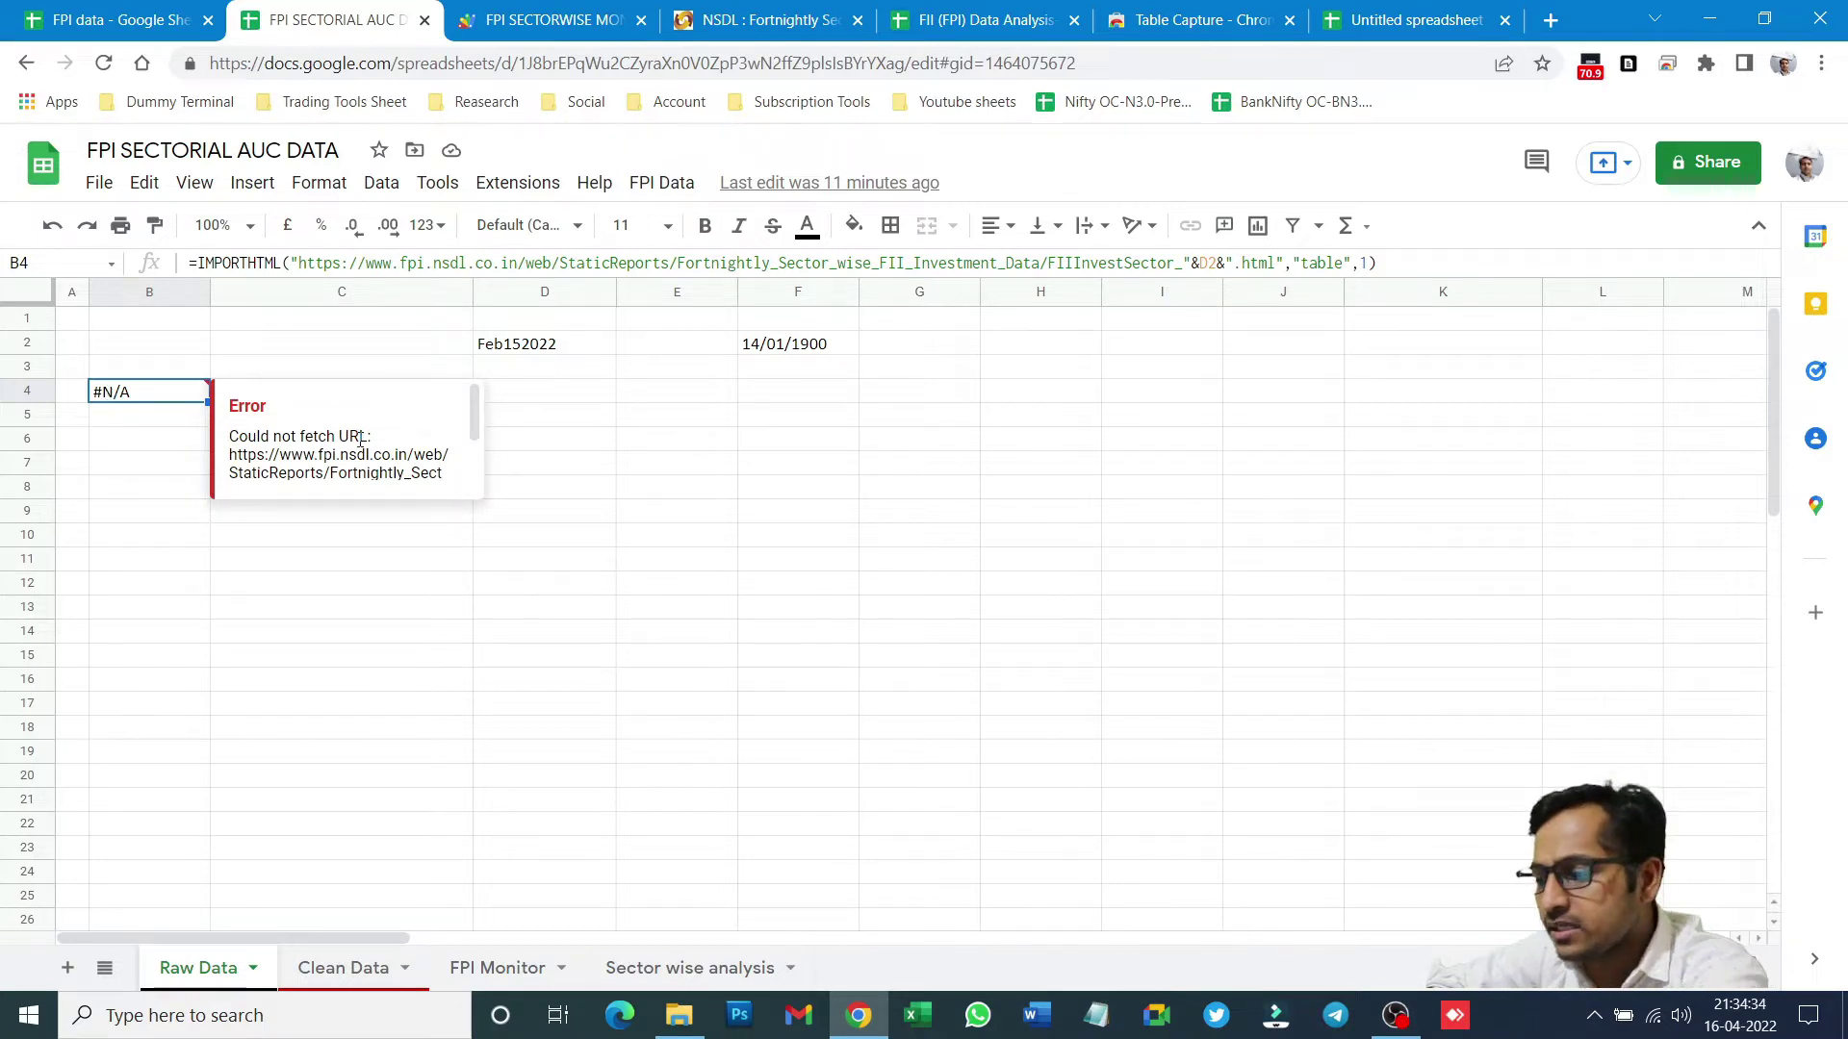
{"action": "key", "text": "Delete"}
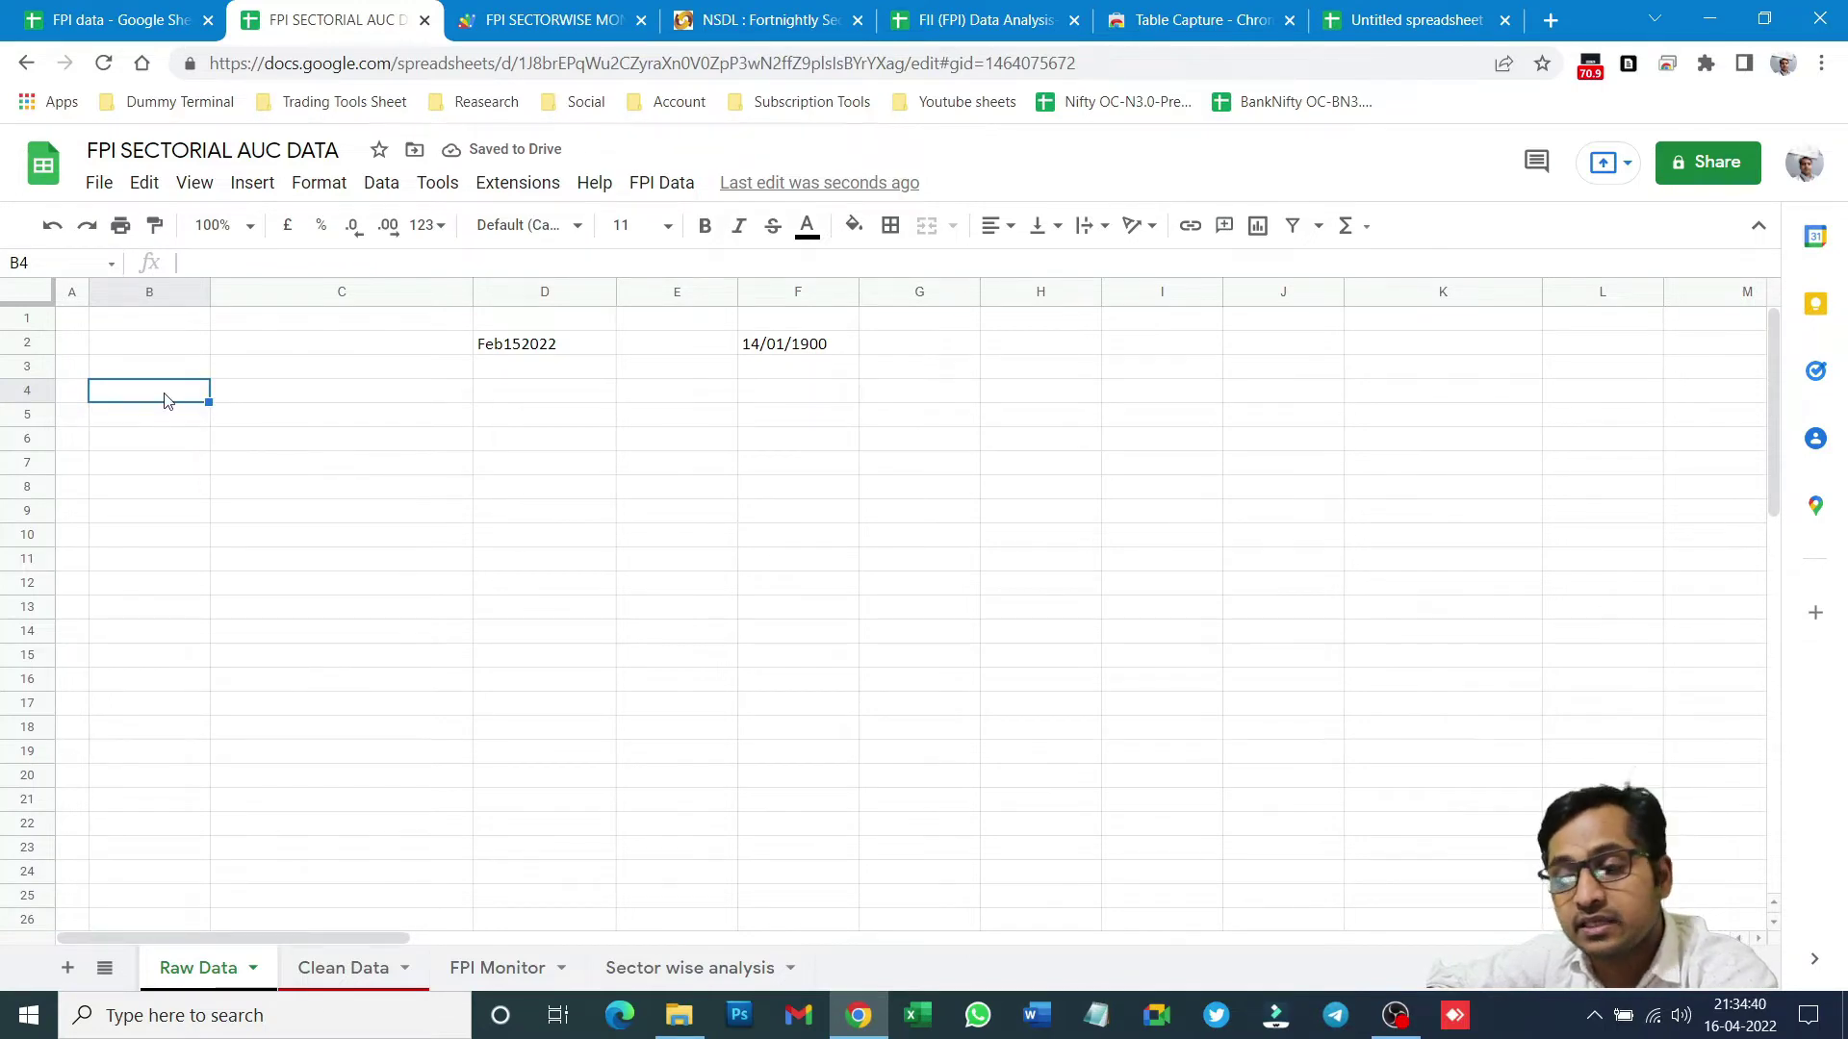
- Paste the copied AUC table at B4, then clear the old sector names in row 58
{"action": "key", "text": "ctrl+v"}
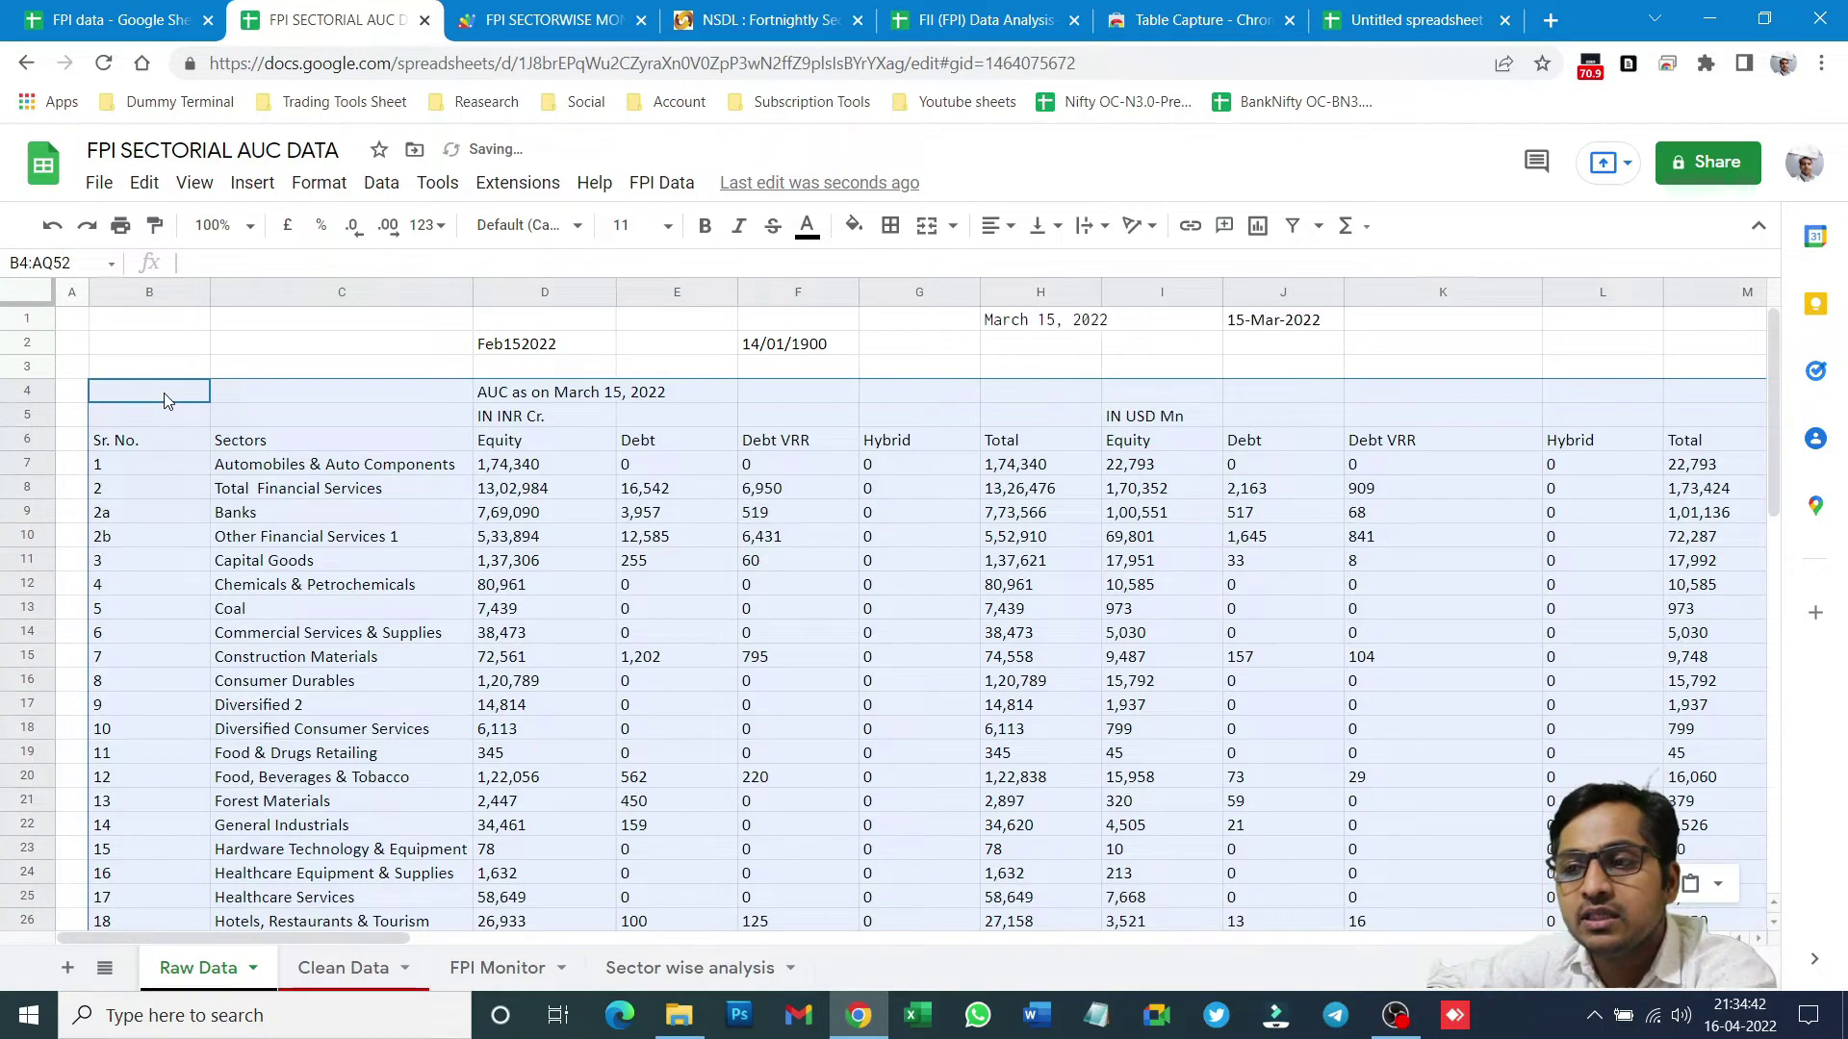
{"action": "left_click", "coordinate": [406, 568]}
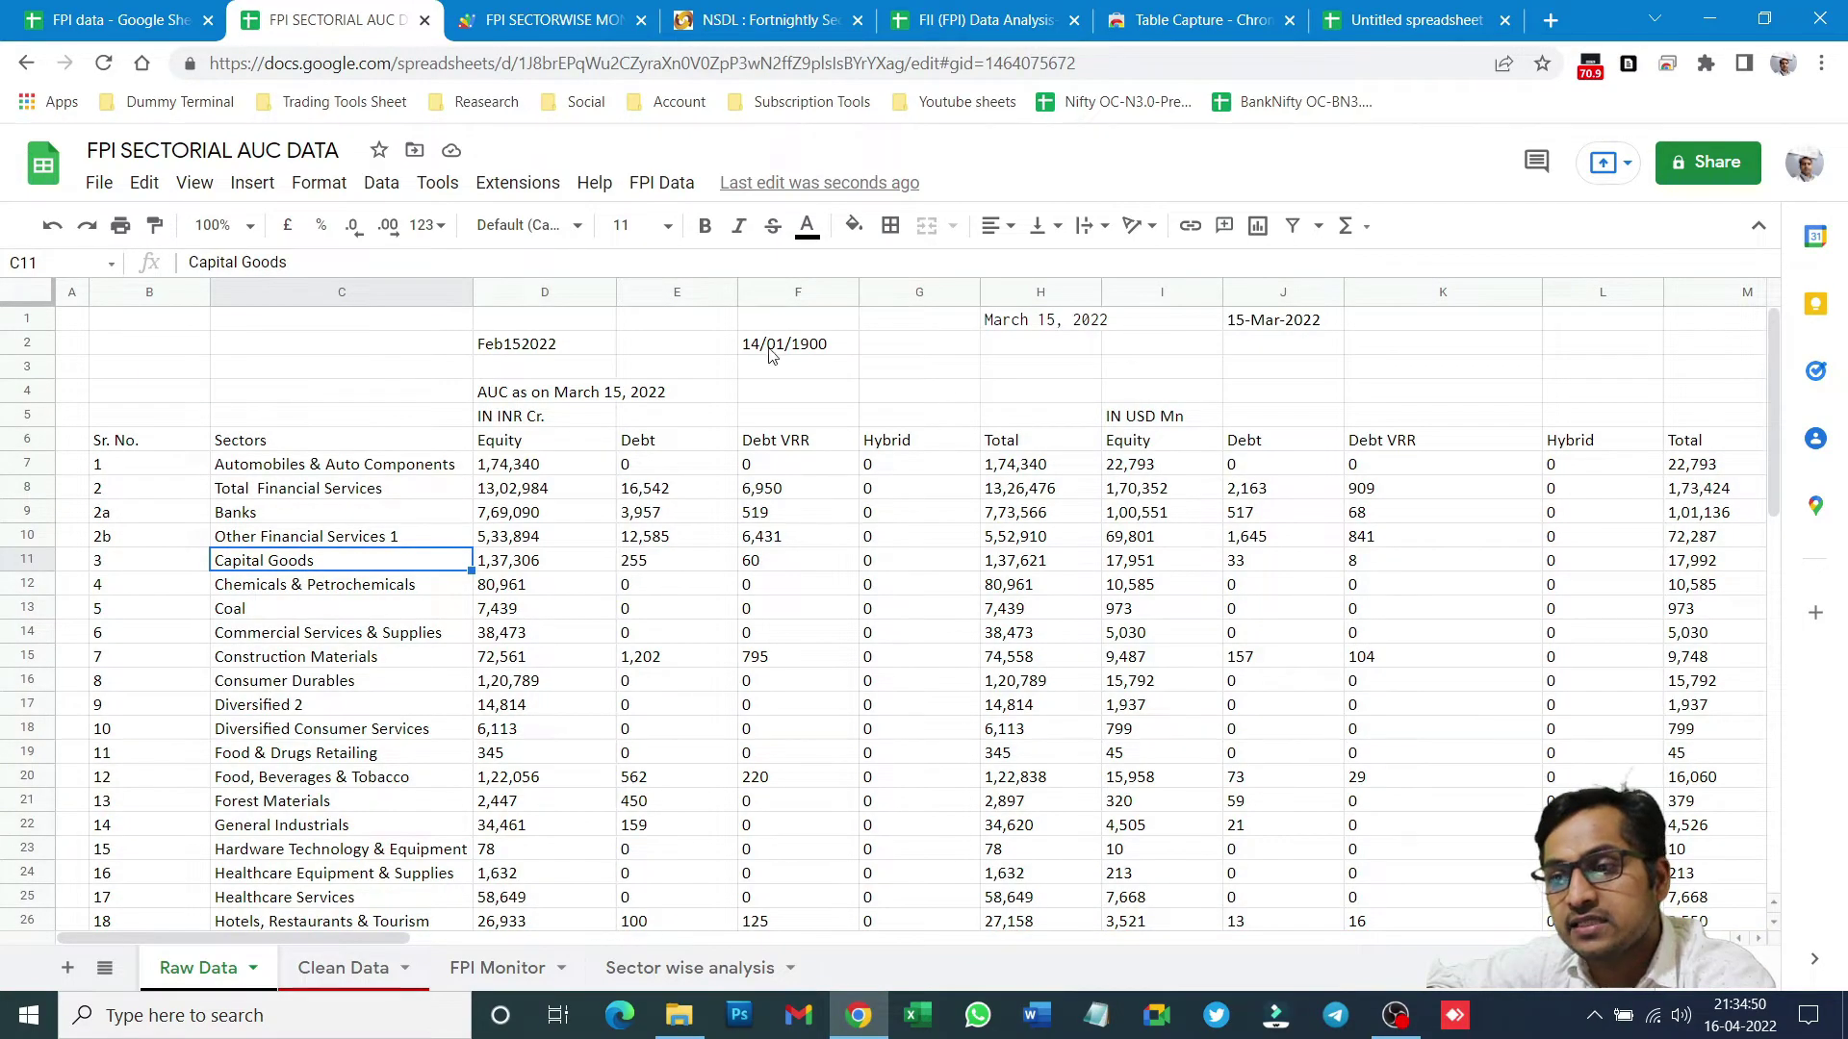
{"action": "scroll", "coordinate": [636, 572], "scroll_direction": "down", "scroll_amount": 15}
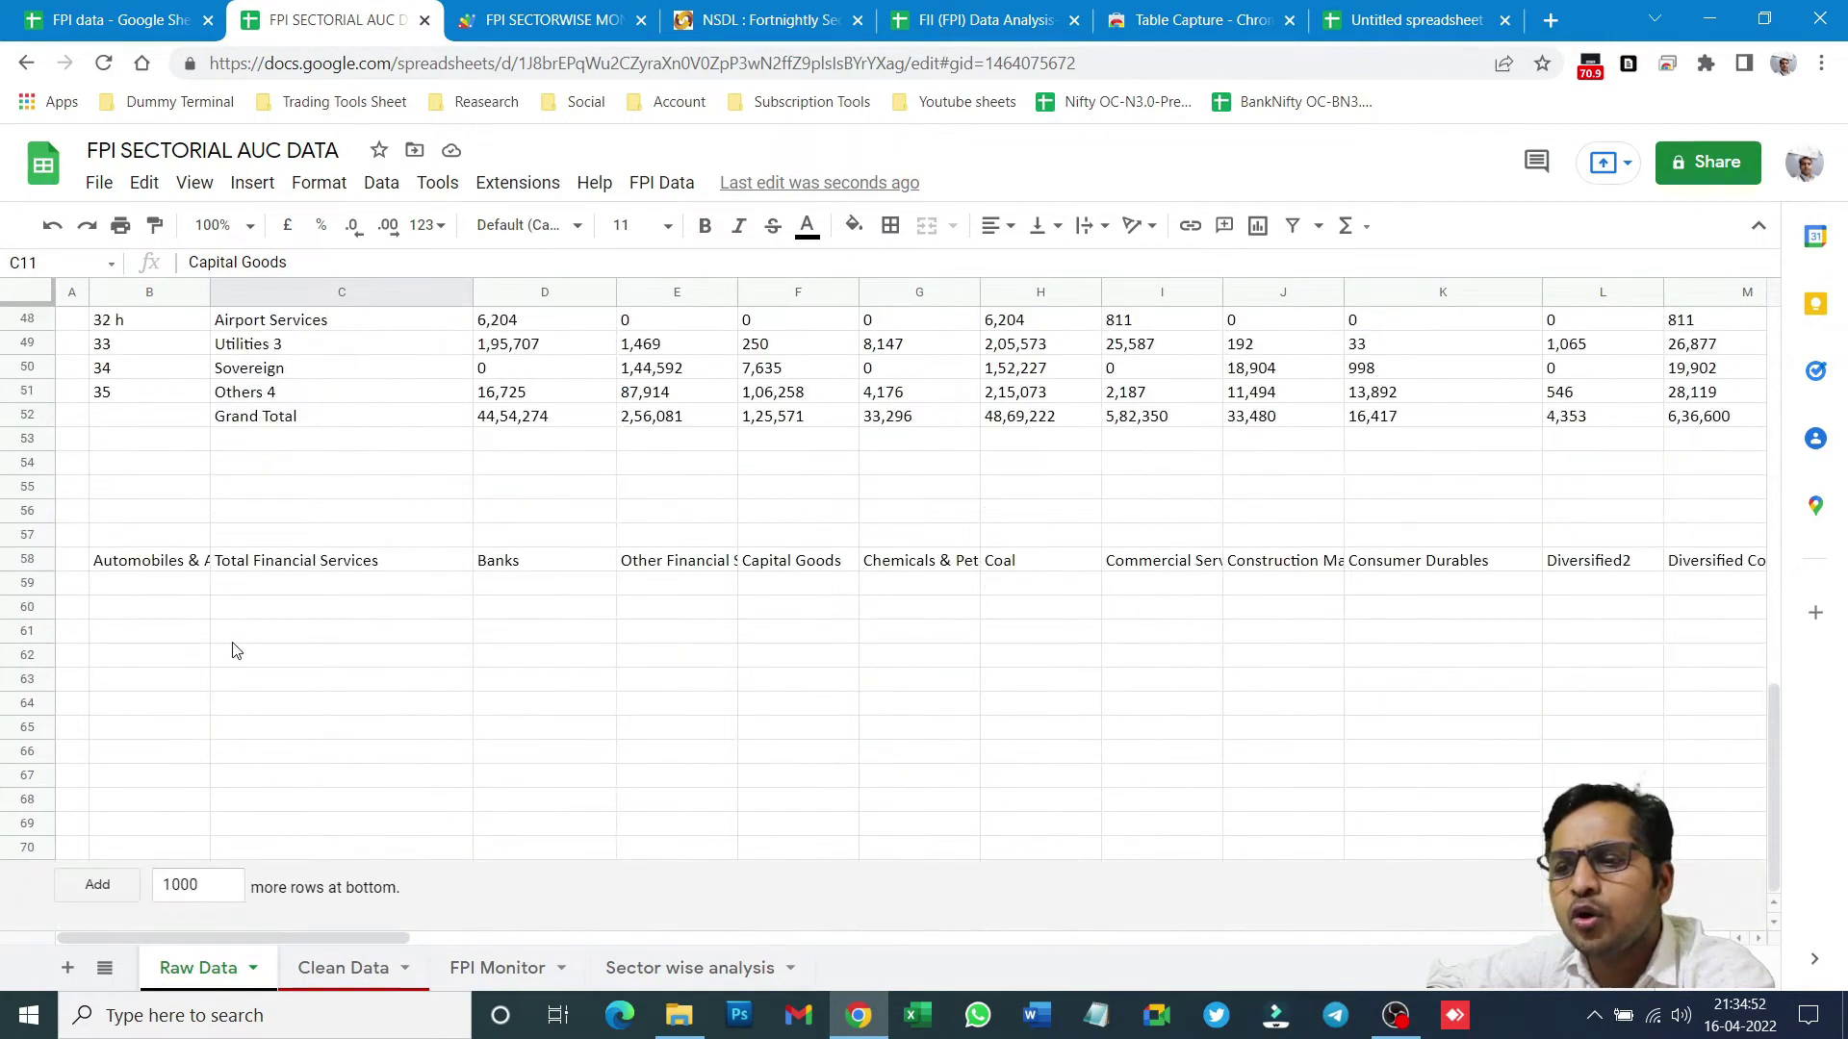
{"action": "left_click", "coordinate": [4, 554]}
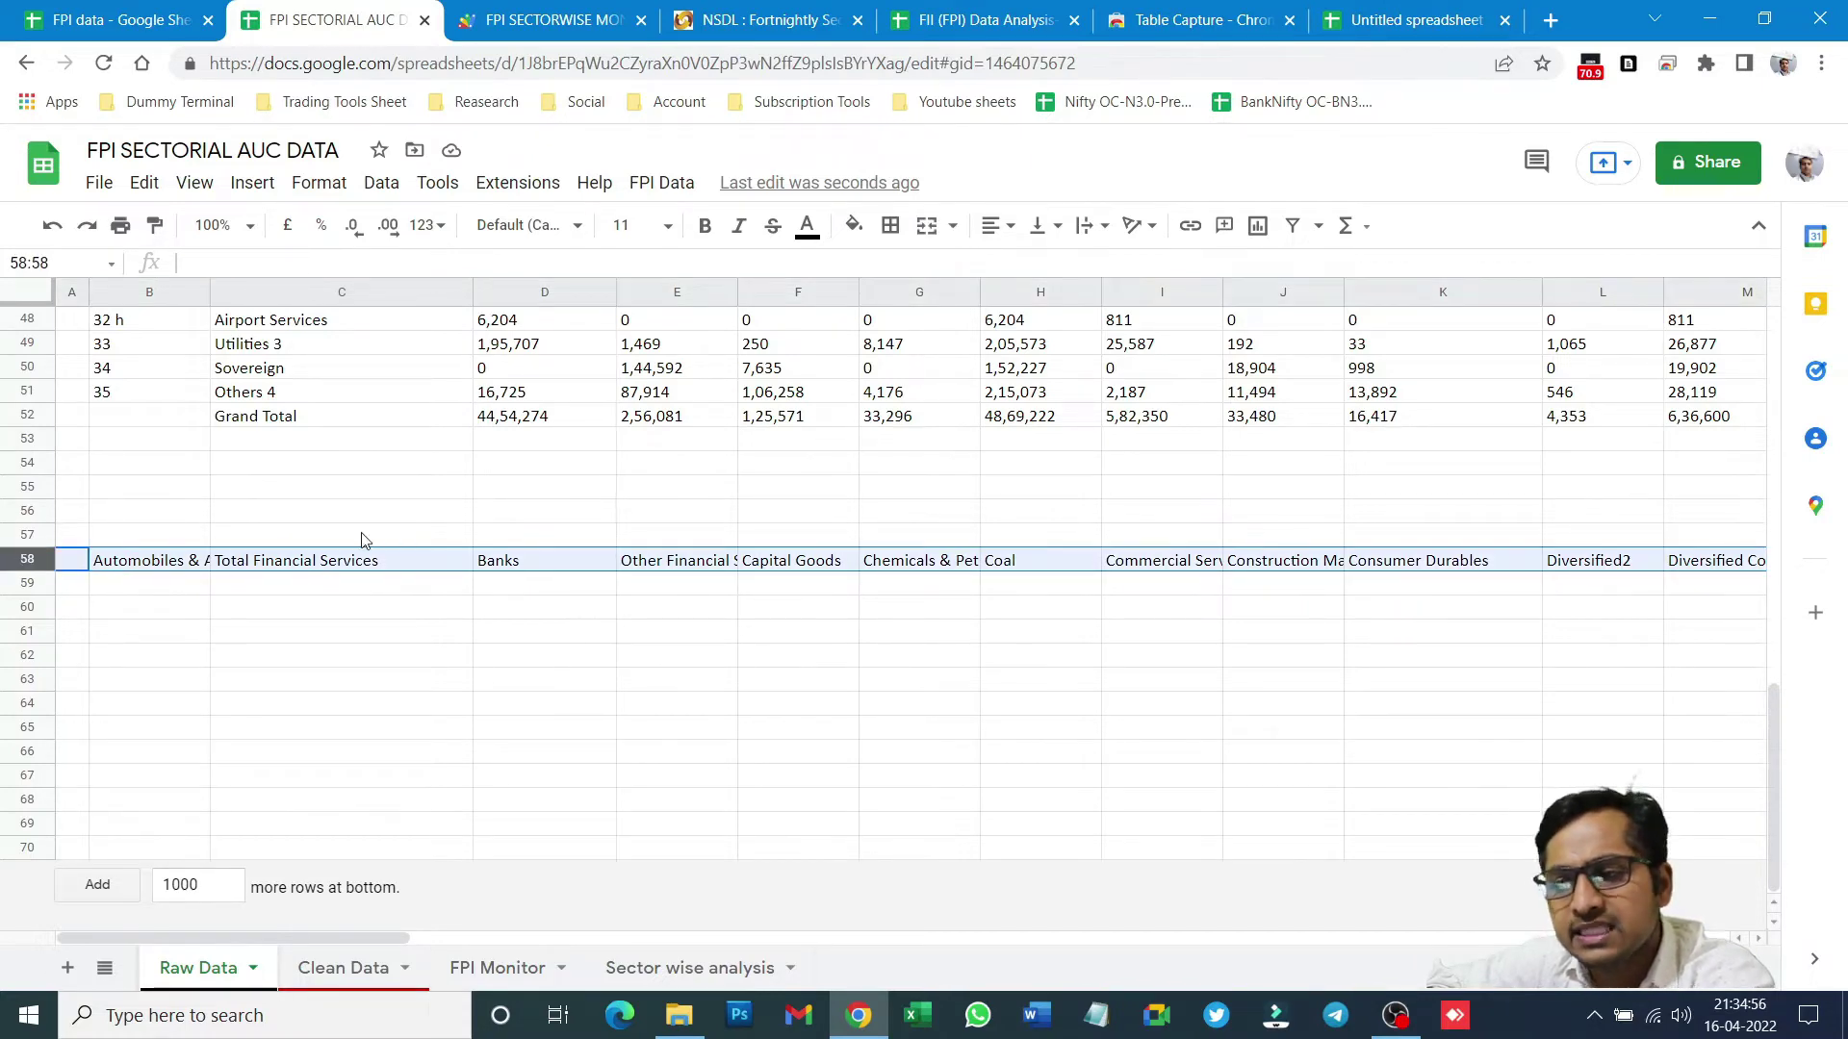
{"action": "key", "text": "Delete"}
{"action": "scroll", "coordinate": [366, 537], "scroll_direction": "up", "scroll_amount": 15}
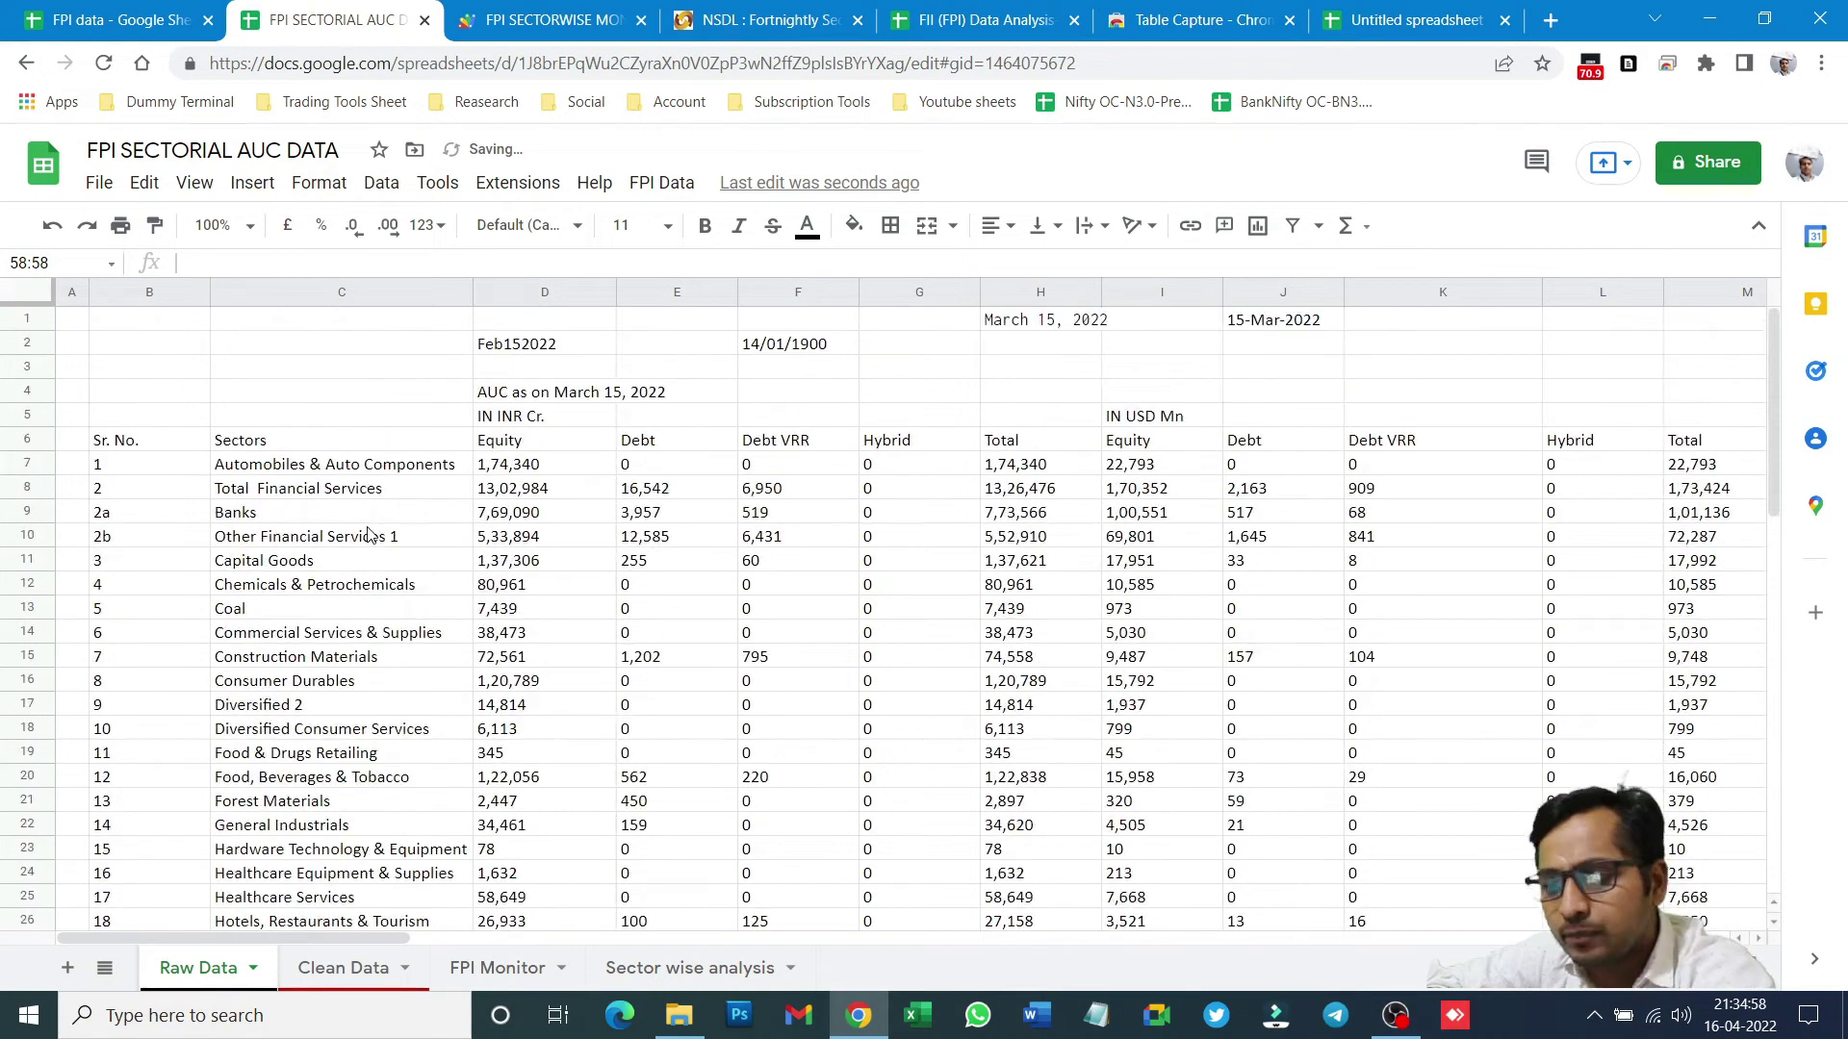
{"action": "left_click", "coordinate": [56, 231]}
{"action": "scroll", "coordinate": [503, 639], "scroll_direction": "down", "scroll_amount": 15}
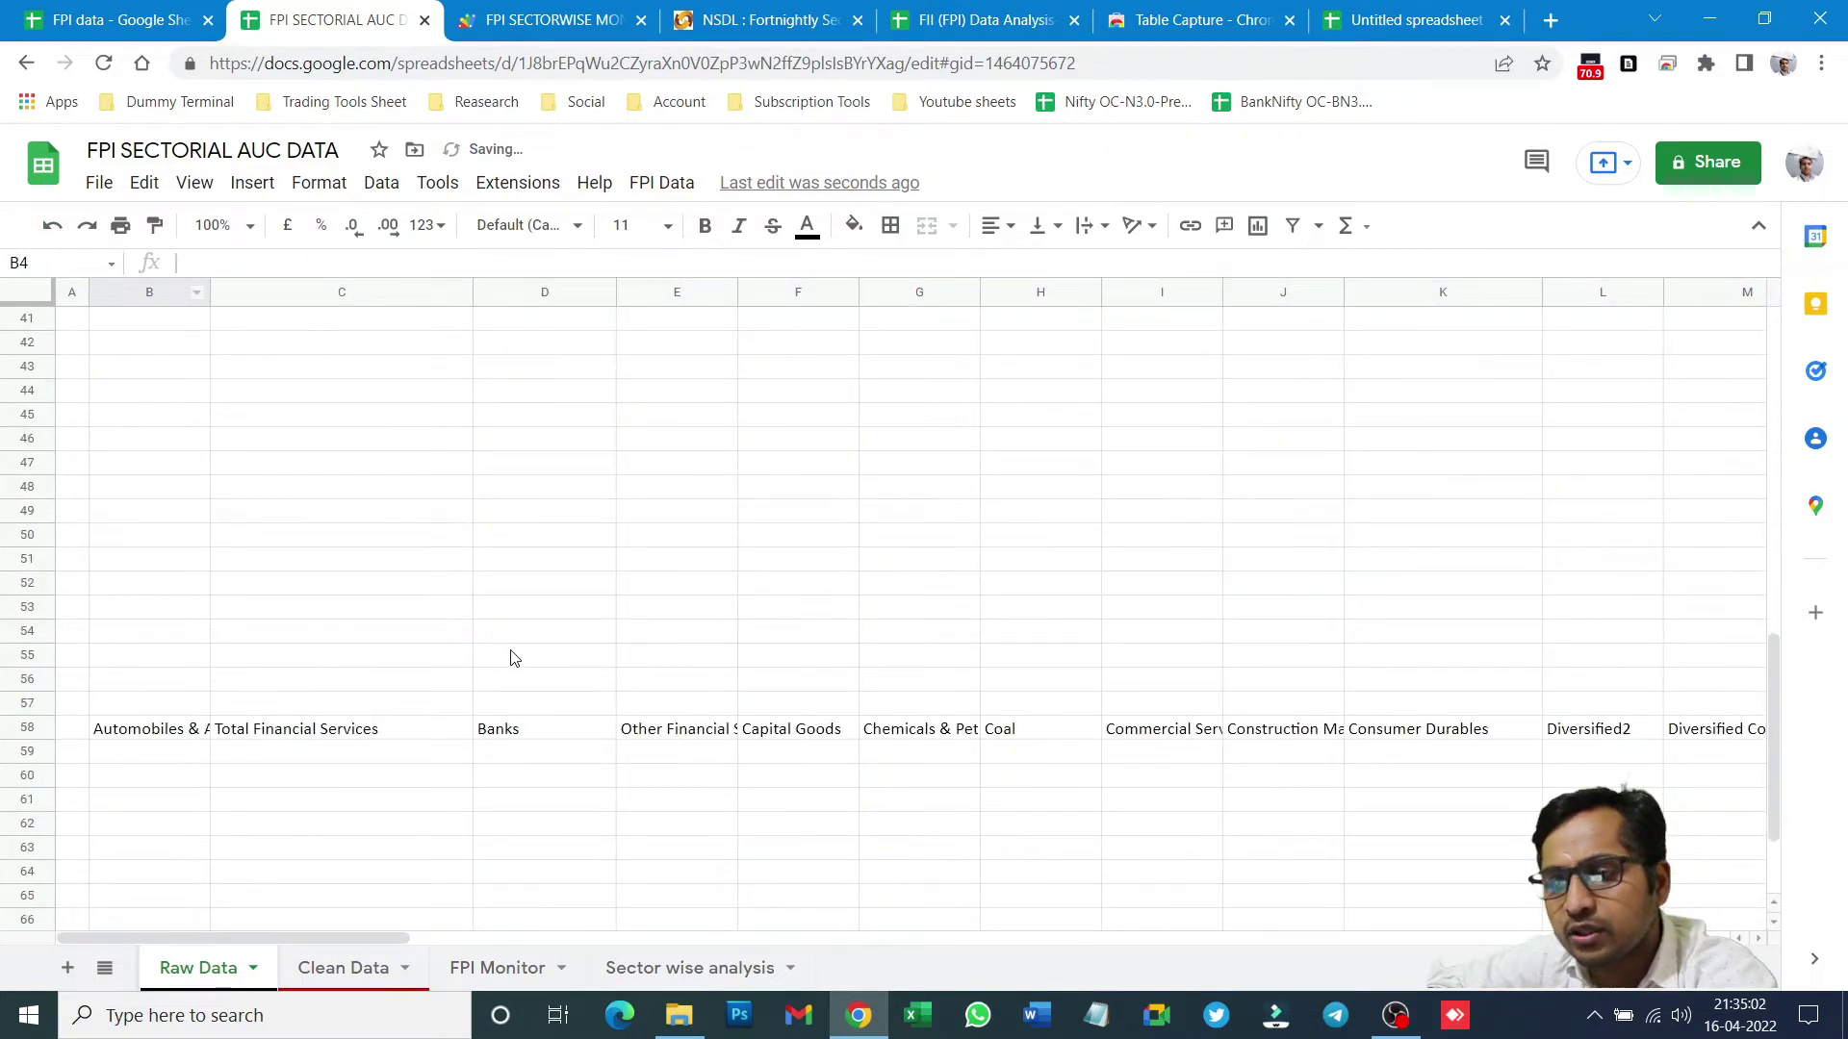
{"action": "left_click", "coordinate": [15, 560]}
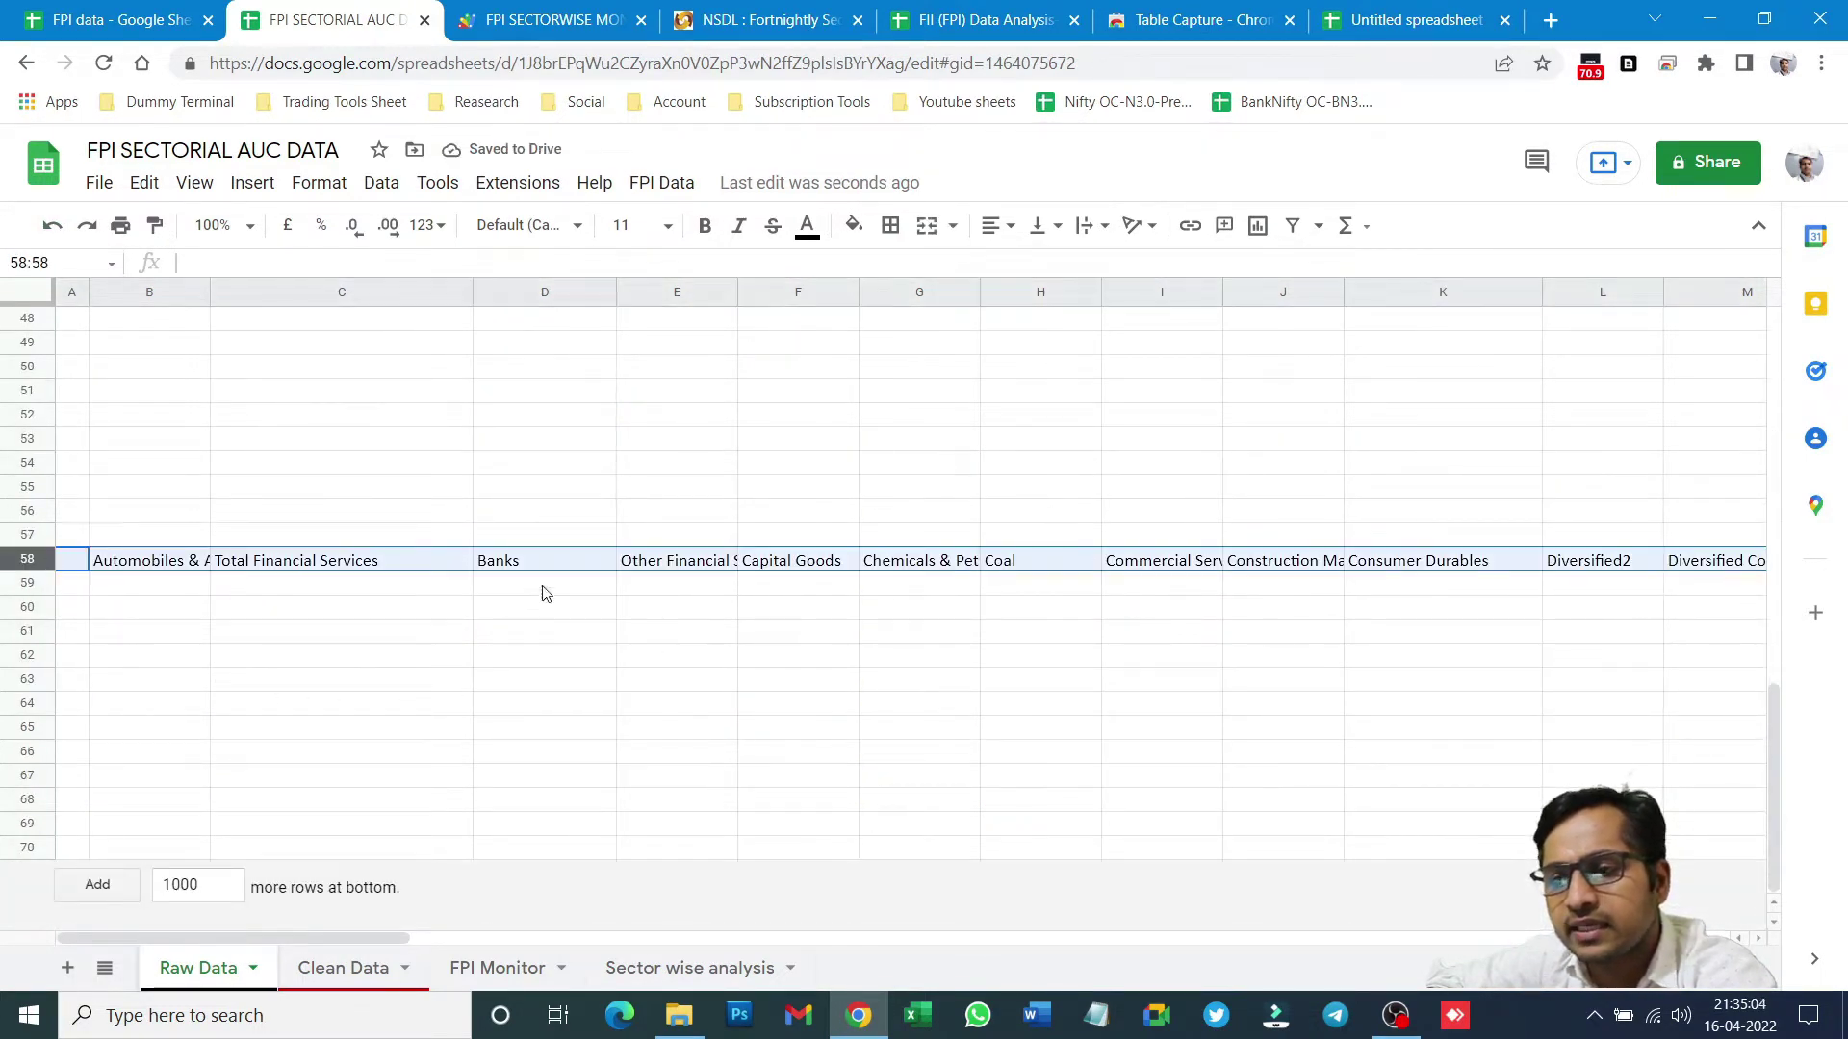
{"action": "key", "text": "Delete"}
{"action": "scroll", "coordinate": [654, 584], "scroll_direction": "up", "scroll_amount": 15}
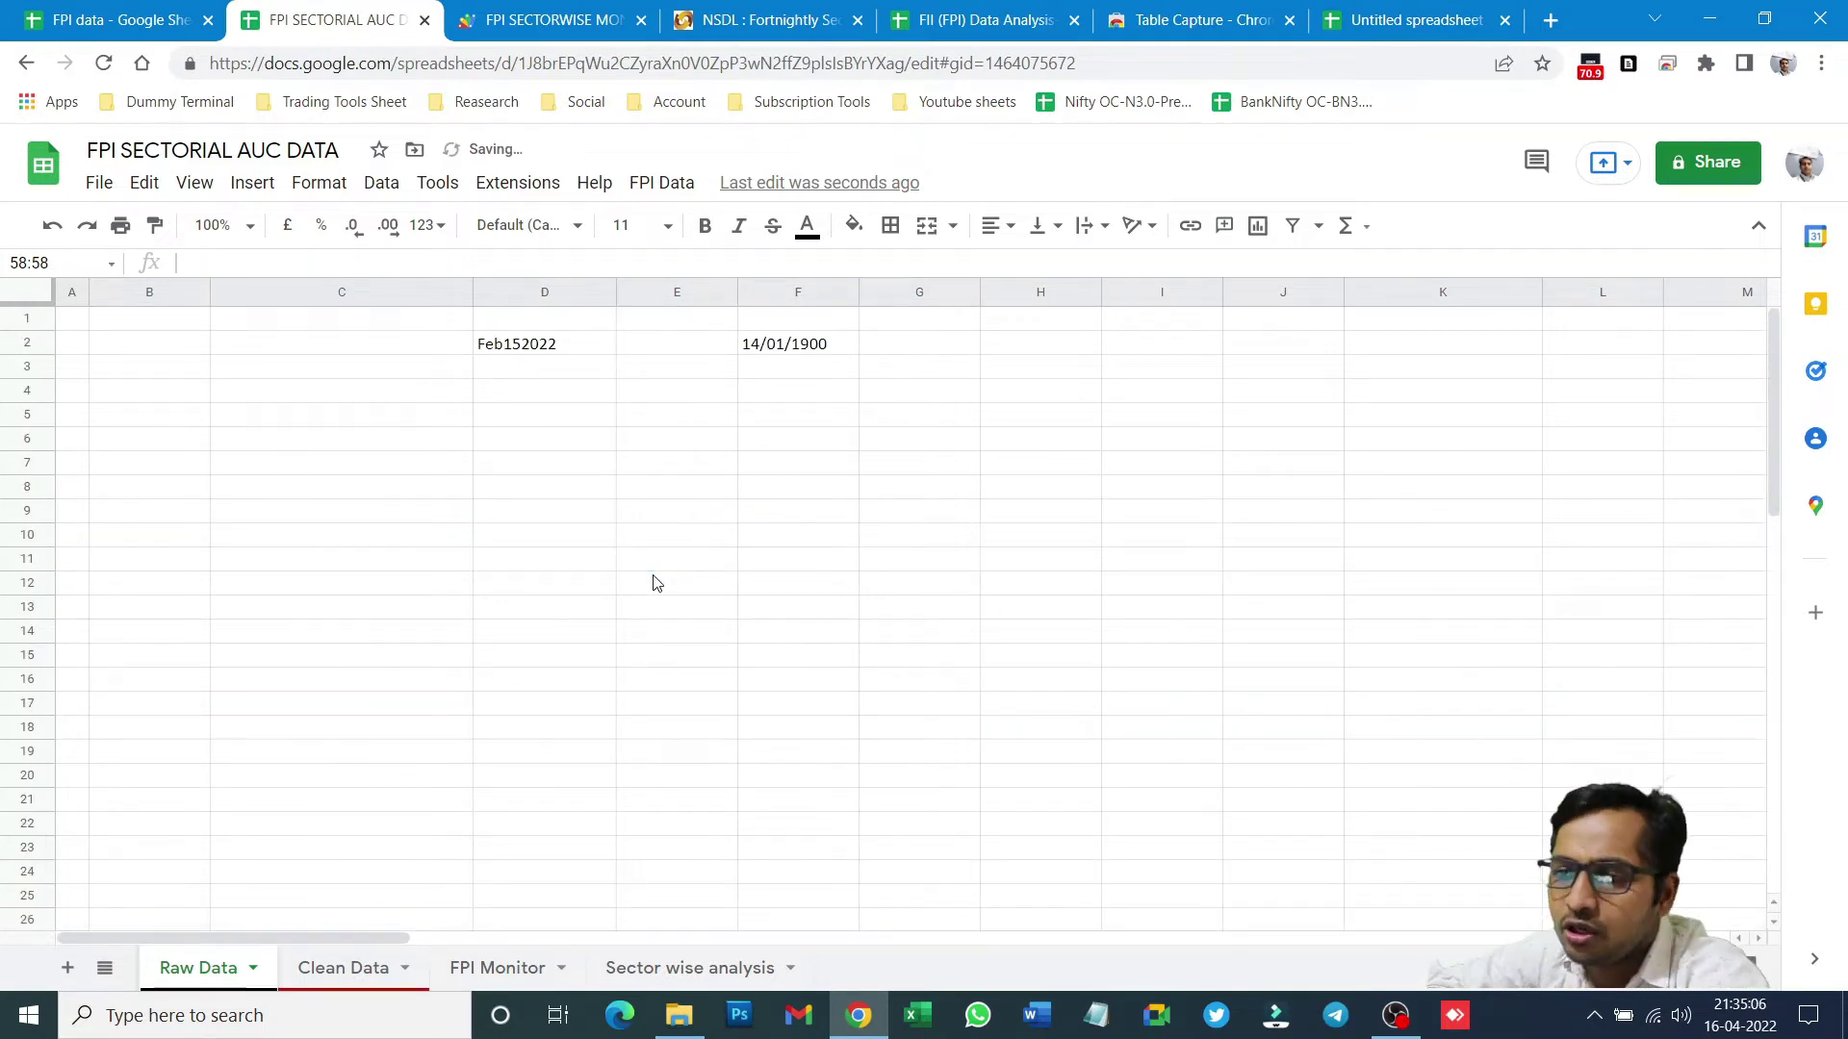
- Re-paste the AUC sector table at B4 so it fills B4:AQ52, ending with Grand Total
{"action": "left_click", "coordinate": [161, 402]}
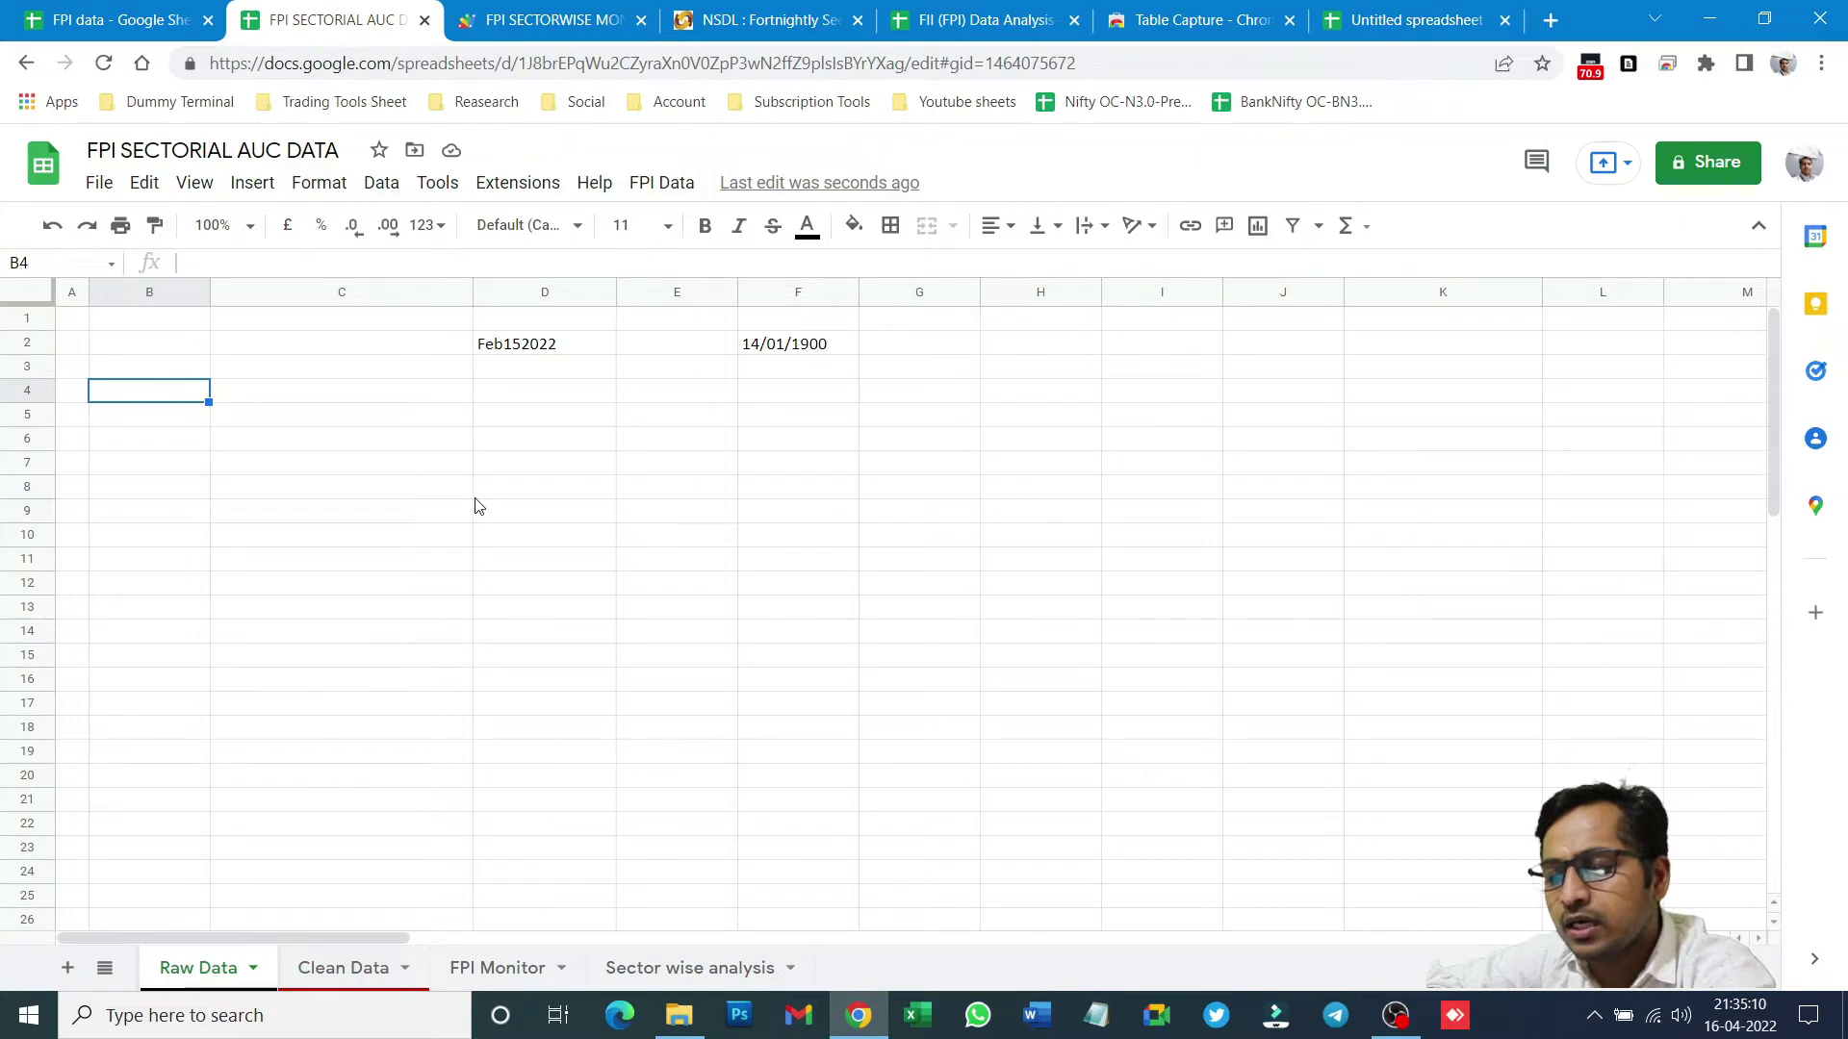
{"action": "key", "text": "ctrl+v"}
{"action": "scroll", "coordinate": [544, 544], "scroll_direction": "down", "scroll_amount": 3}
{"action": "scroll", "coordinate": [544, 546], "scroll_direction": "down", "scroll_amount": 12}
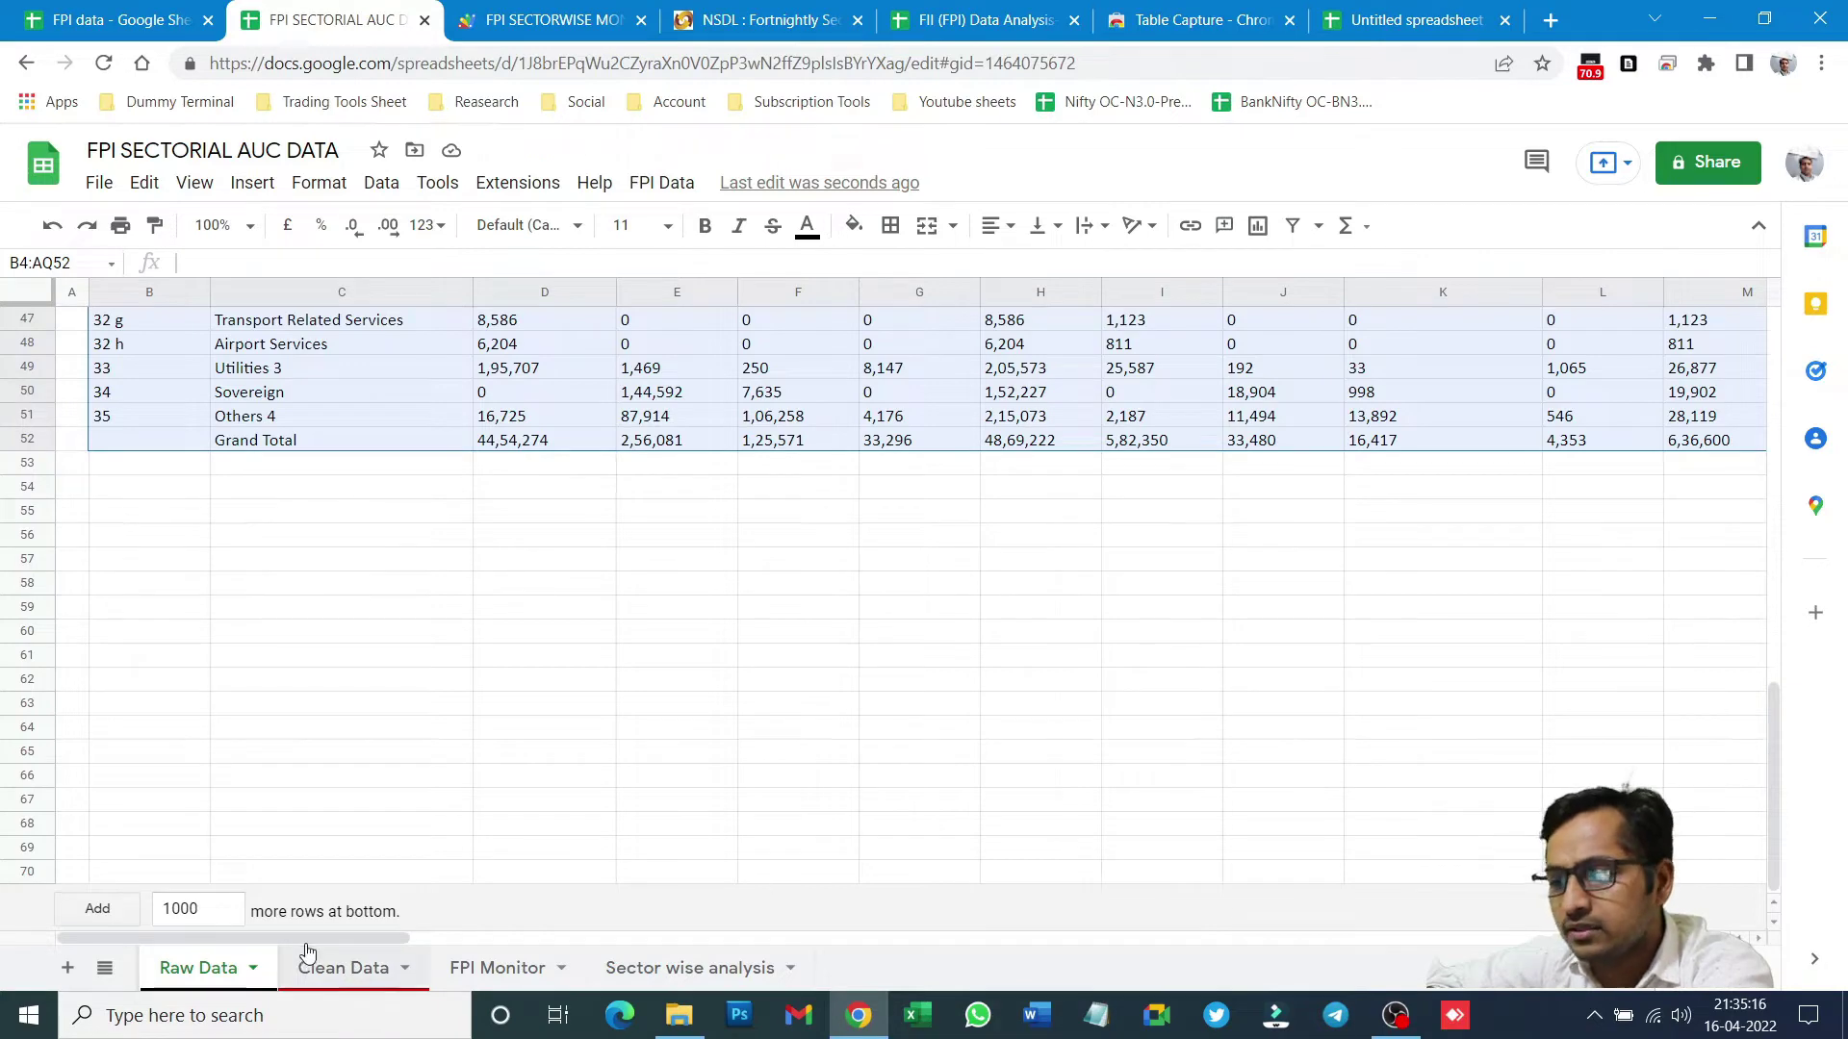
{"action": "left_click_drag", "start_coordinate": [303, 935], "coordinate": [1235, 936]}
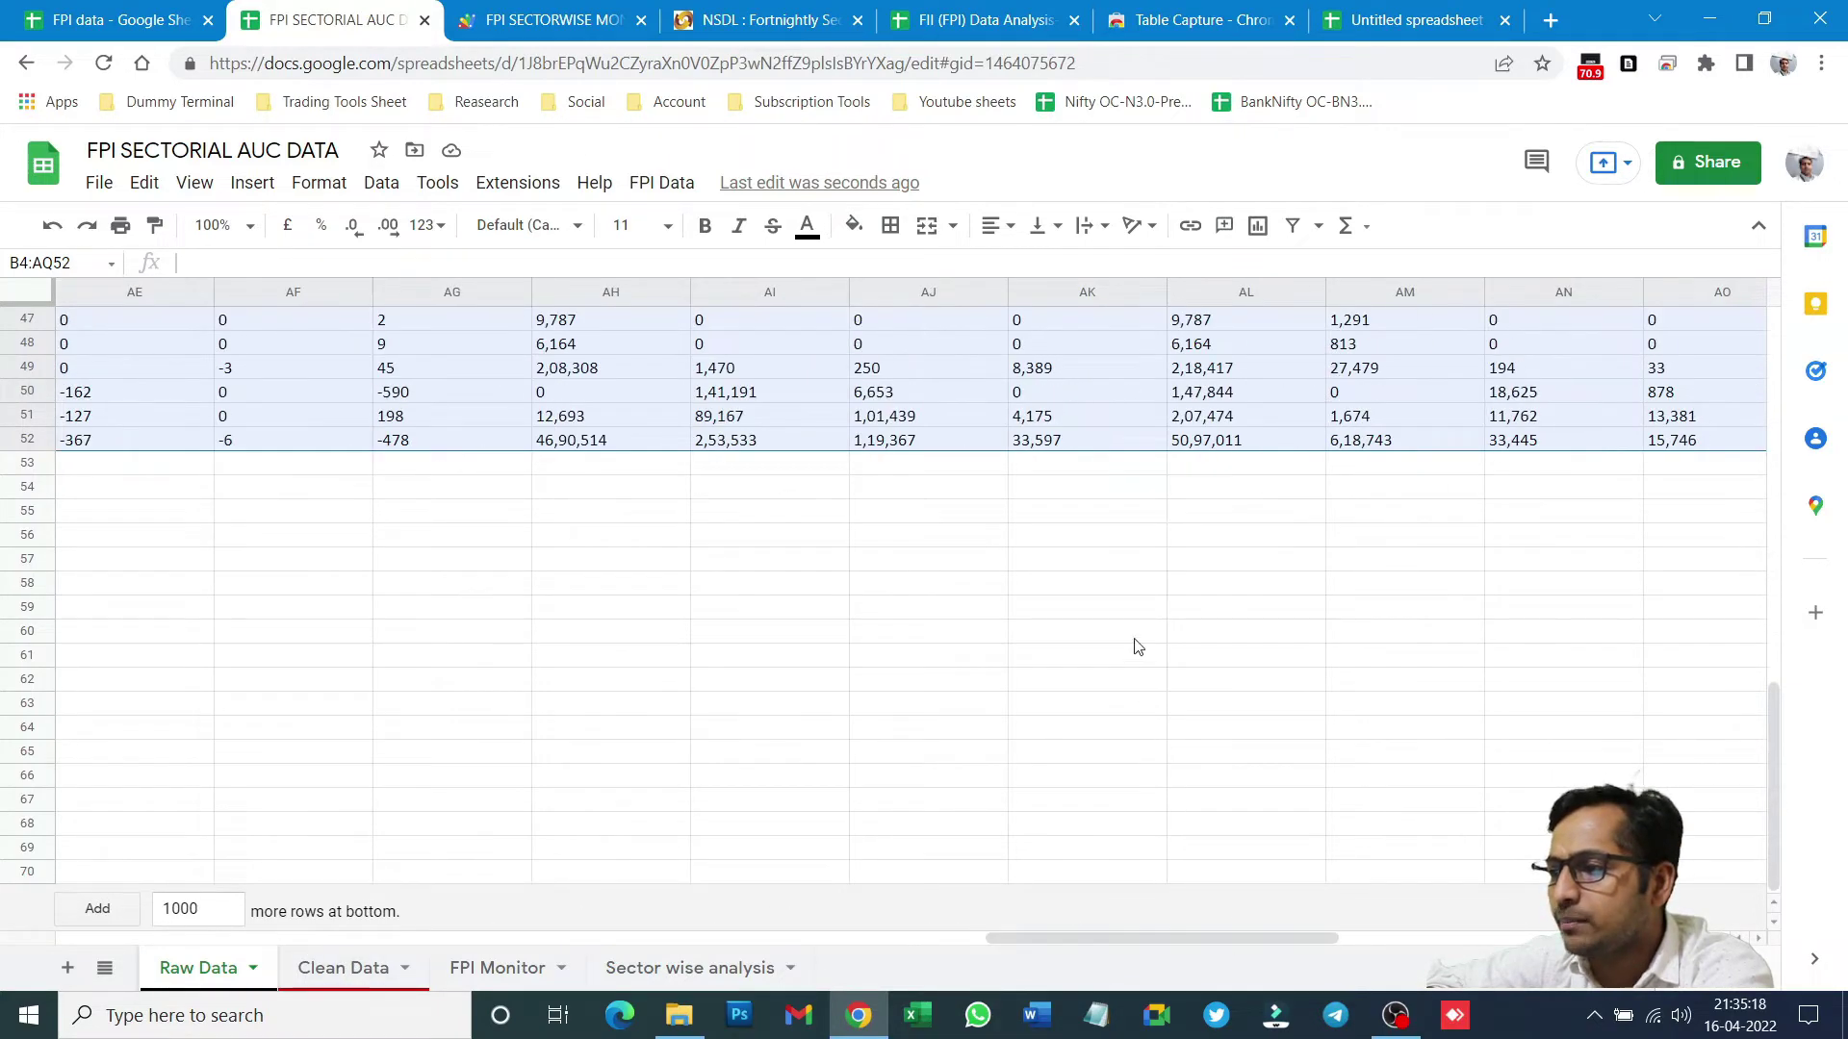
{"action": "scroll", "coordinate": [1142, 552], "scroll_direction": "up", "scroll_amount": 12}
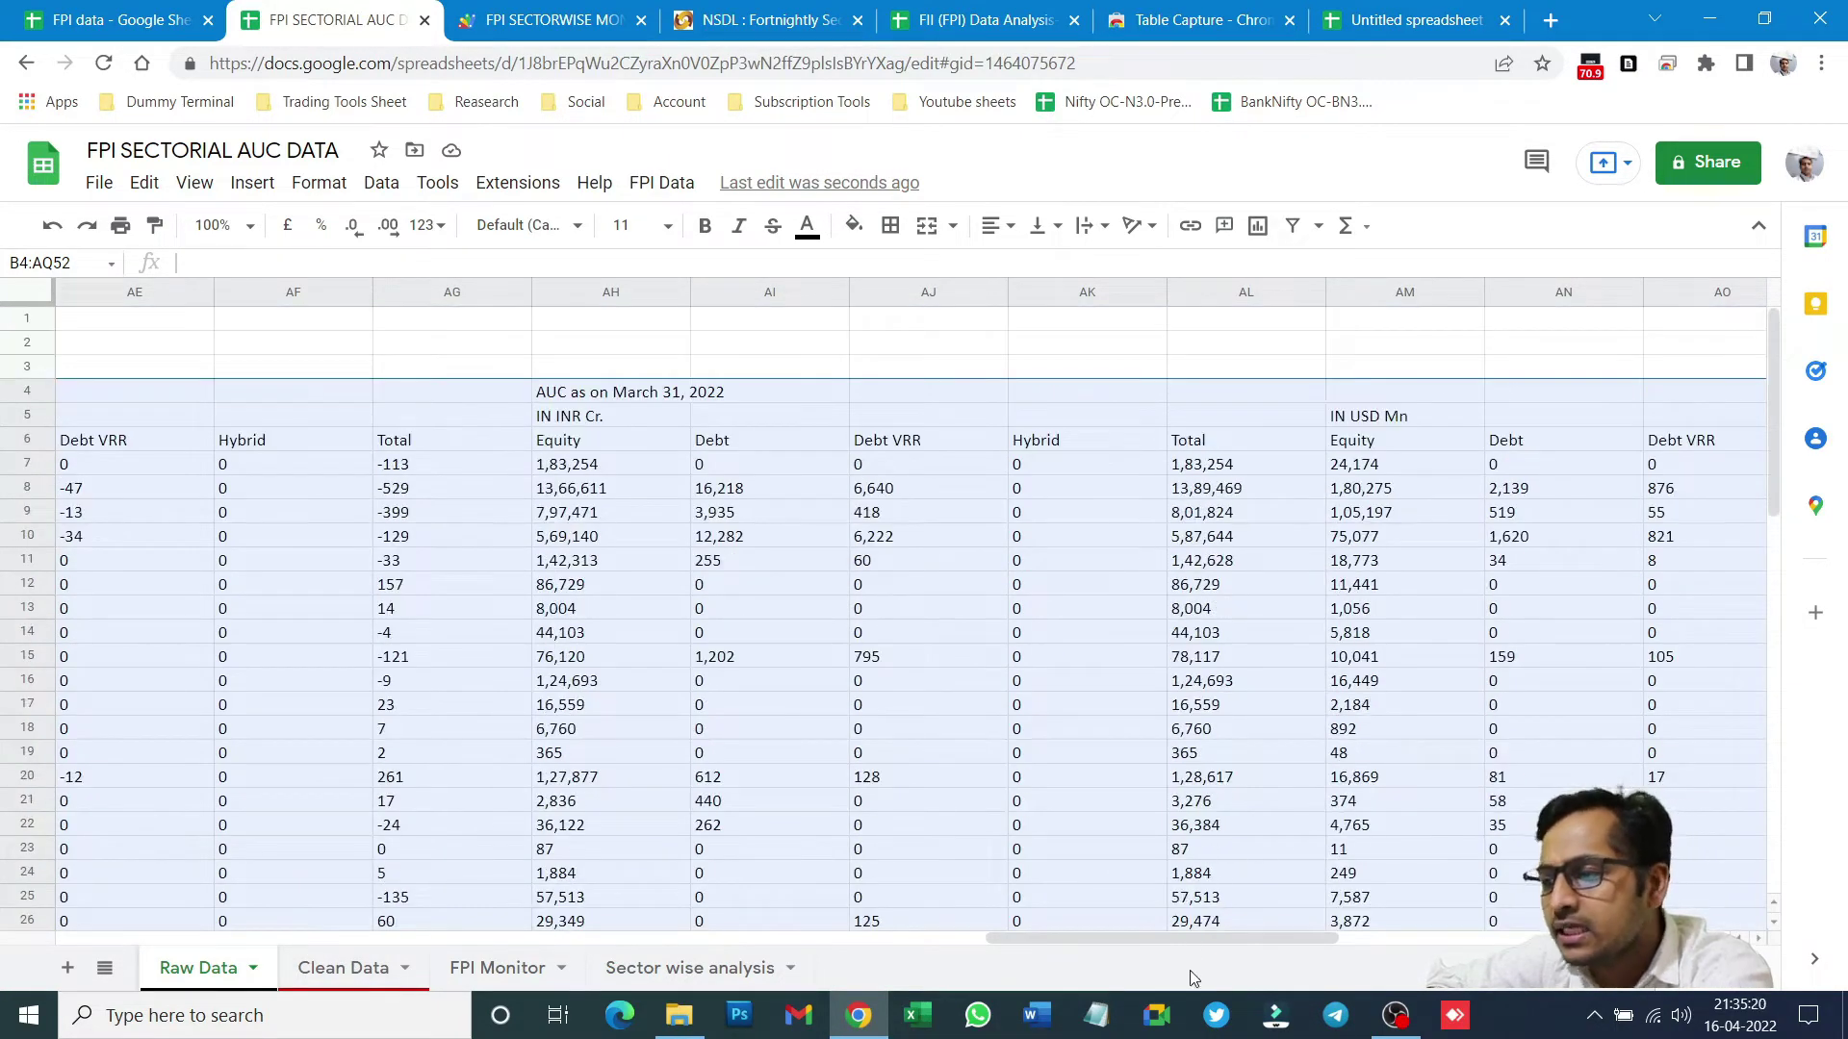
{"action": "mouse_move", "coordinate": [1198, 937]}
{"action": "left_mouse_down"}
{"action": "mouse_move", "coordinate": [250, 937]}
{"action": "mouse_move", "coordinate": [1197, 938]}
{"action": "left_mouse_up"}
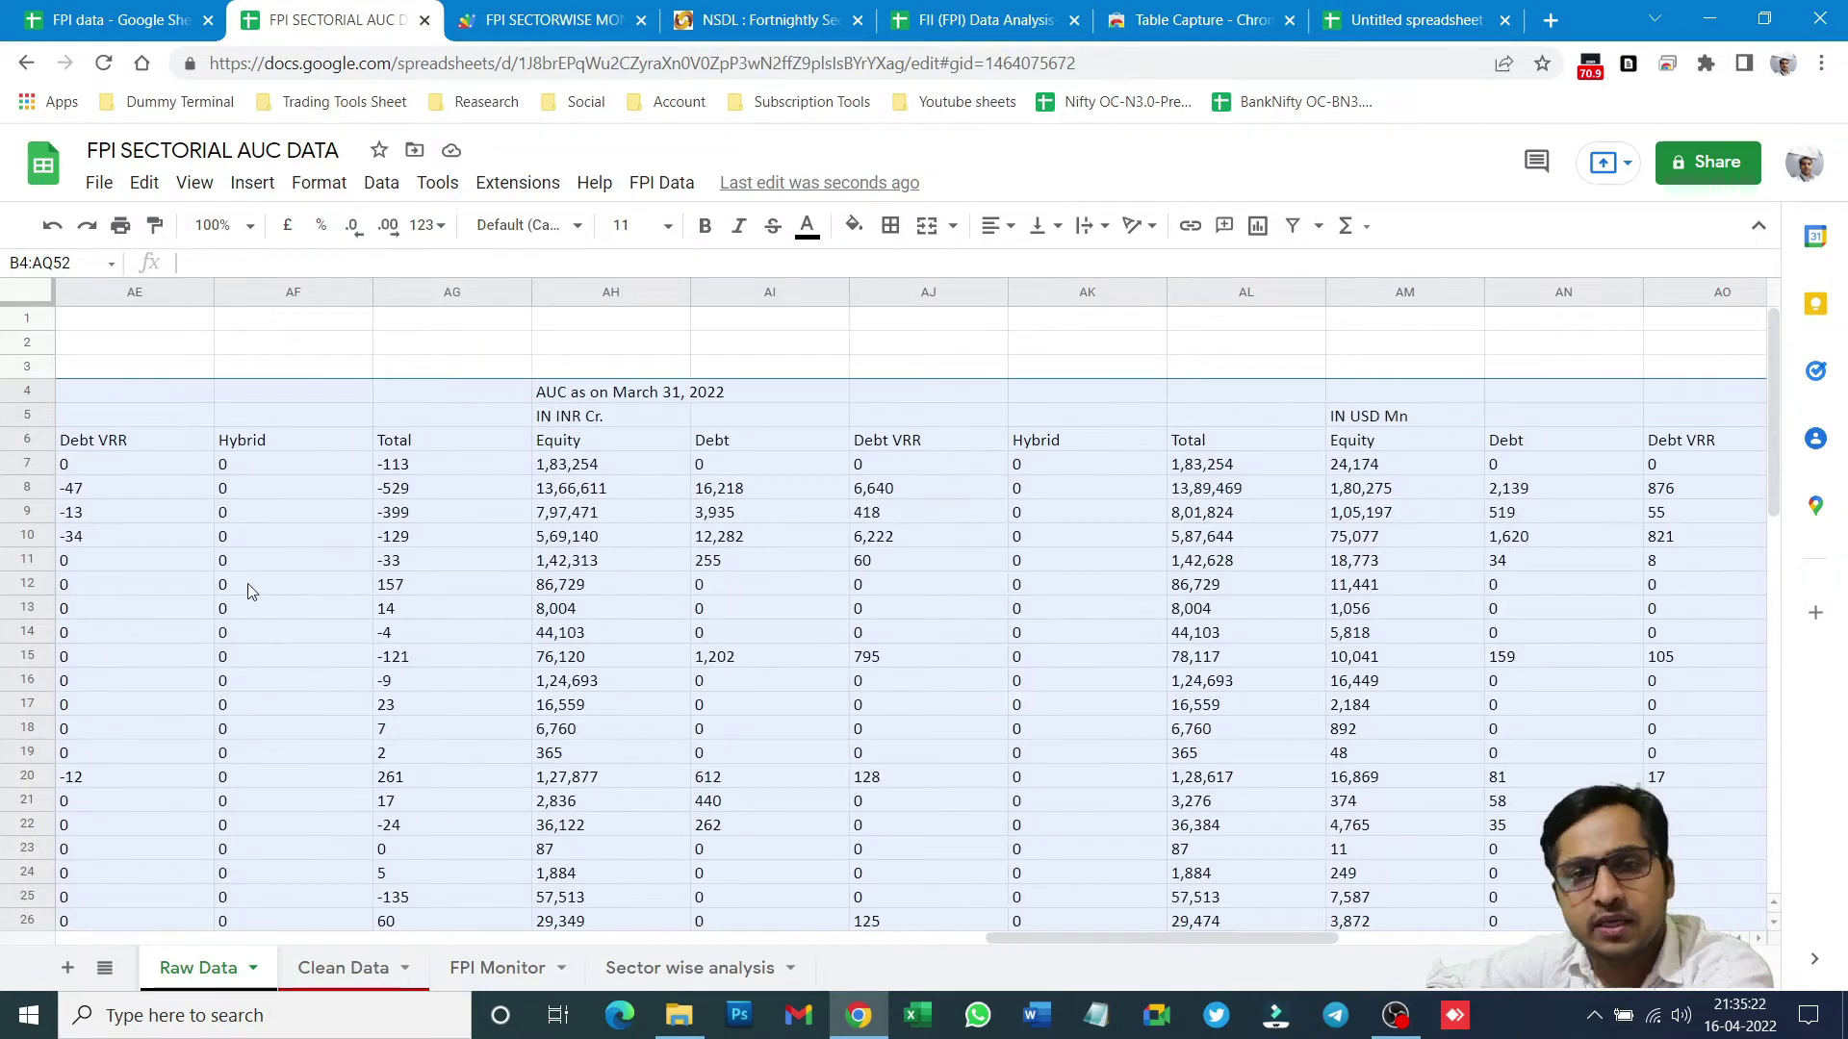
{"action": "left_click", "coordinate": [940, 938]}
{"action": "left_click_drag", "start_coordinate": [939, 938], "coordinate": [250, 939]}
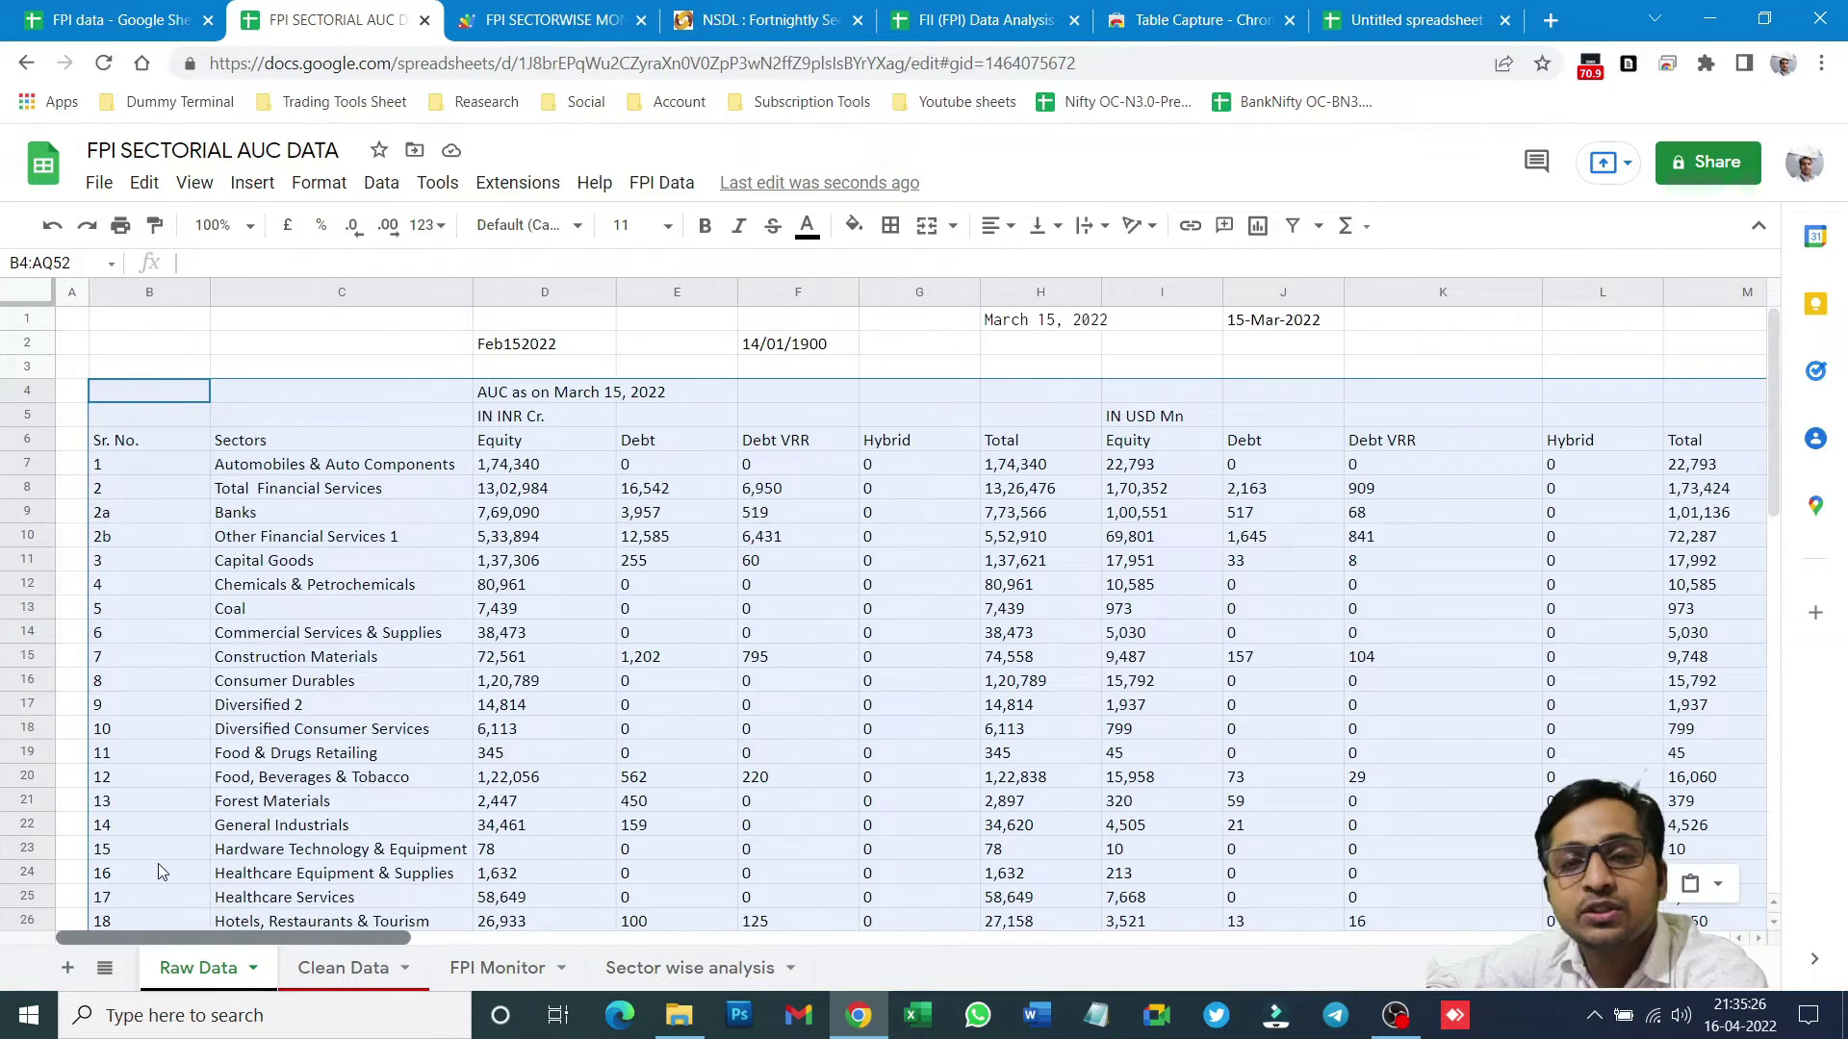
{"action": "left_click", "coordinate": [800, 11]}
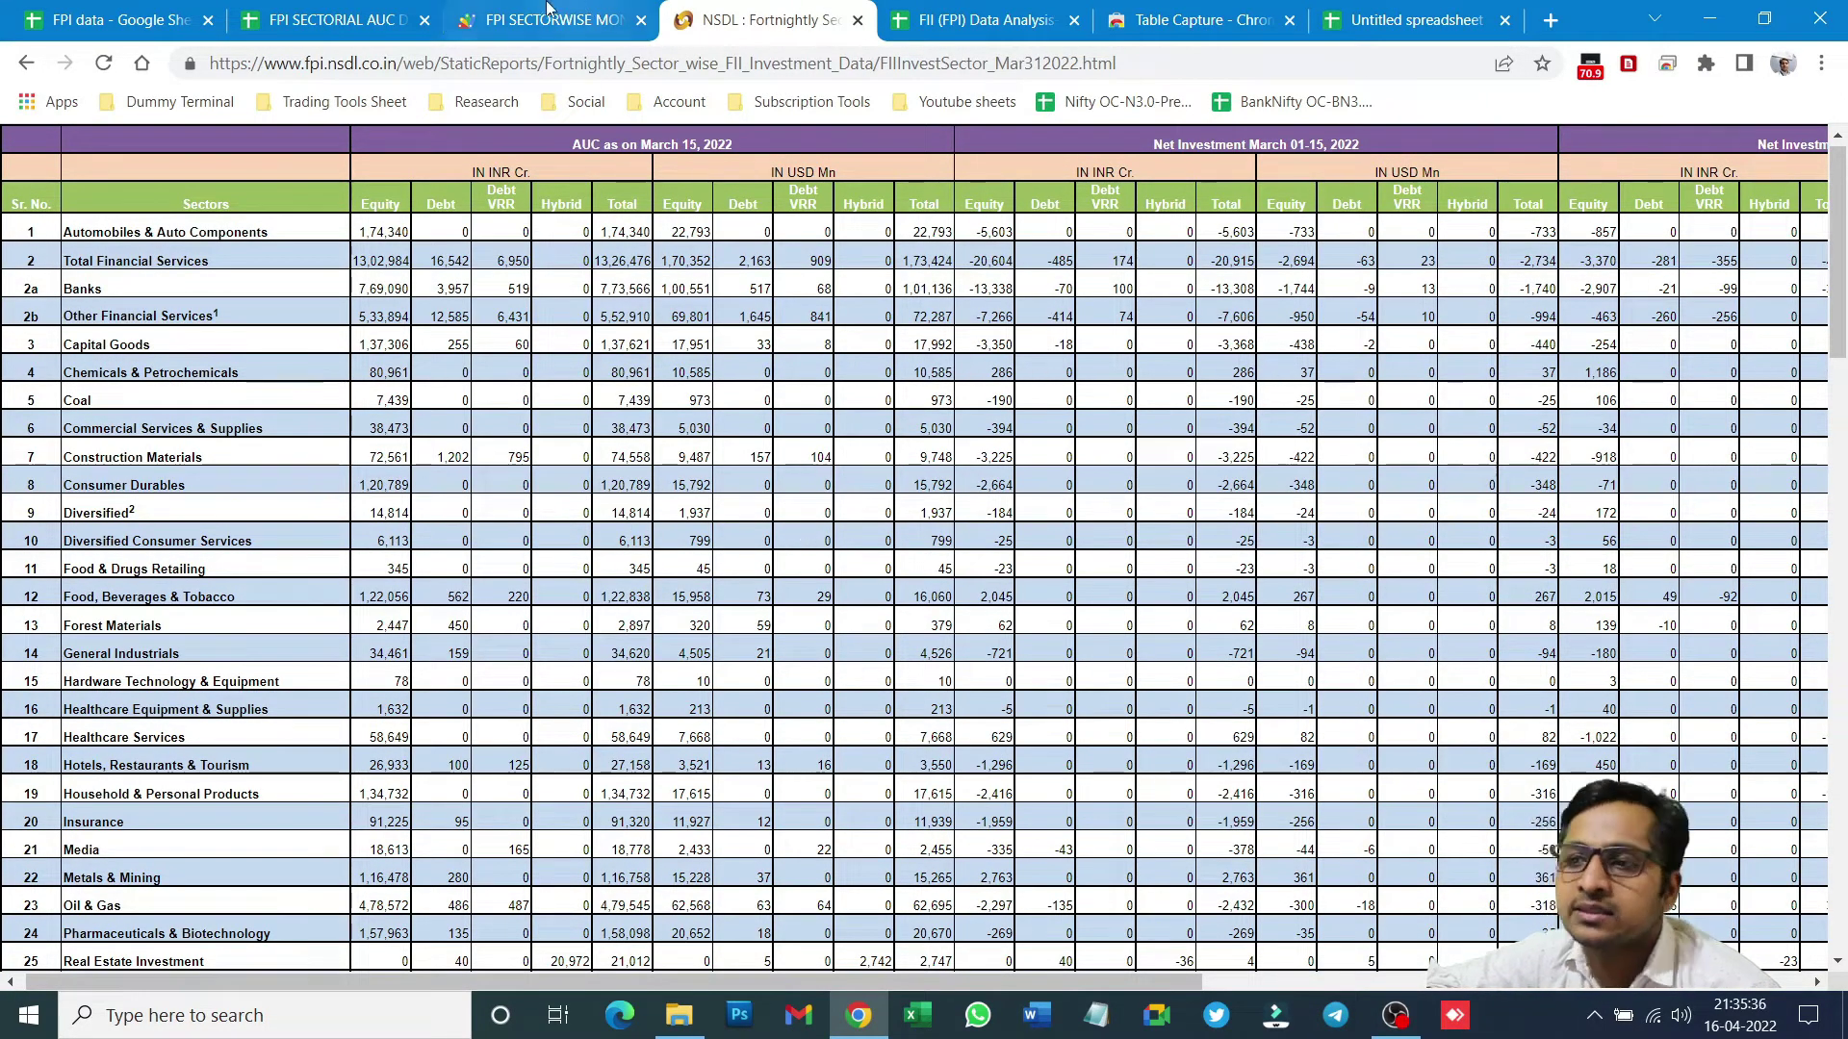
{"action": "left_click", "coordinate": [281, 8]}
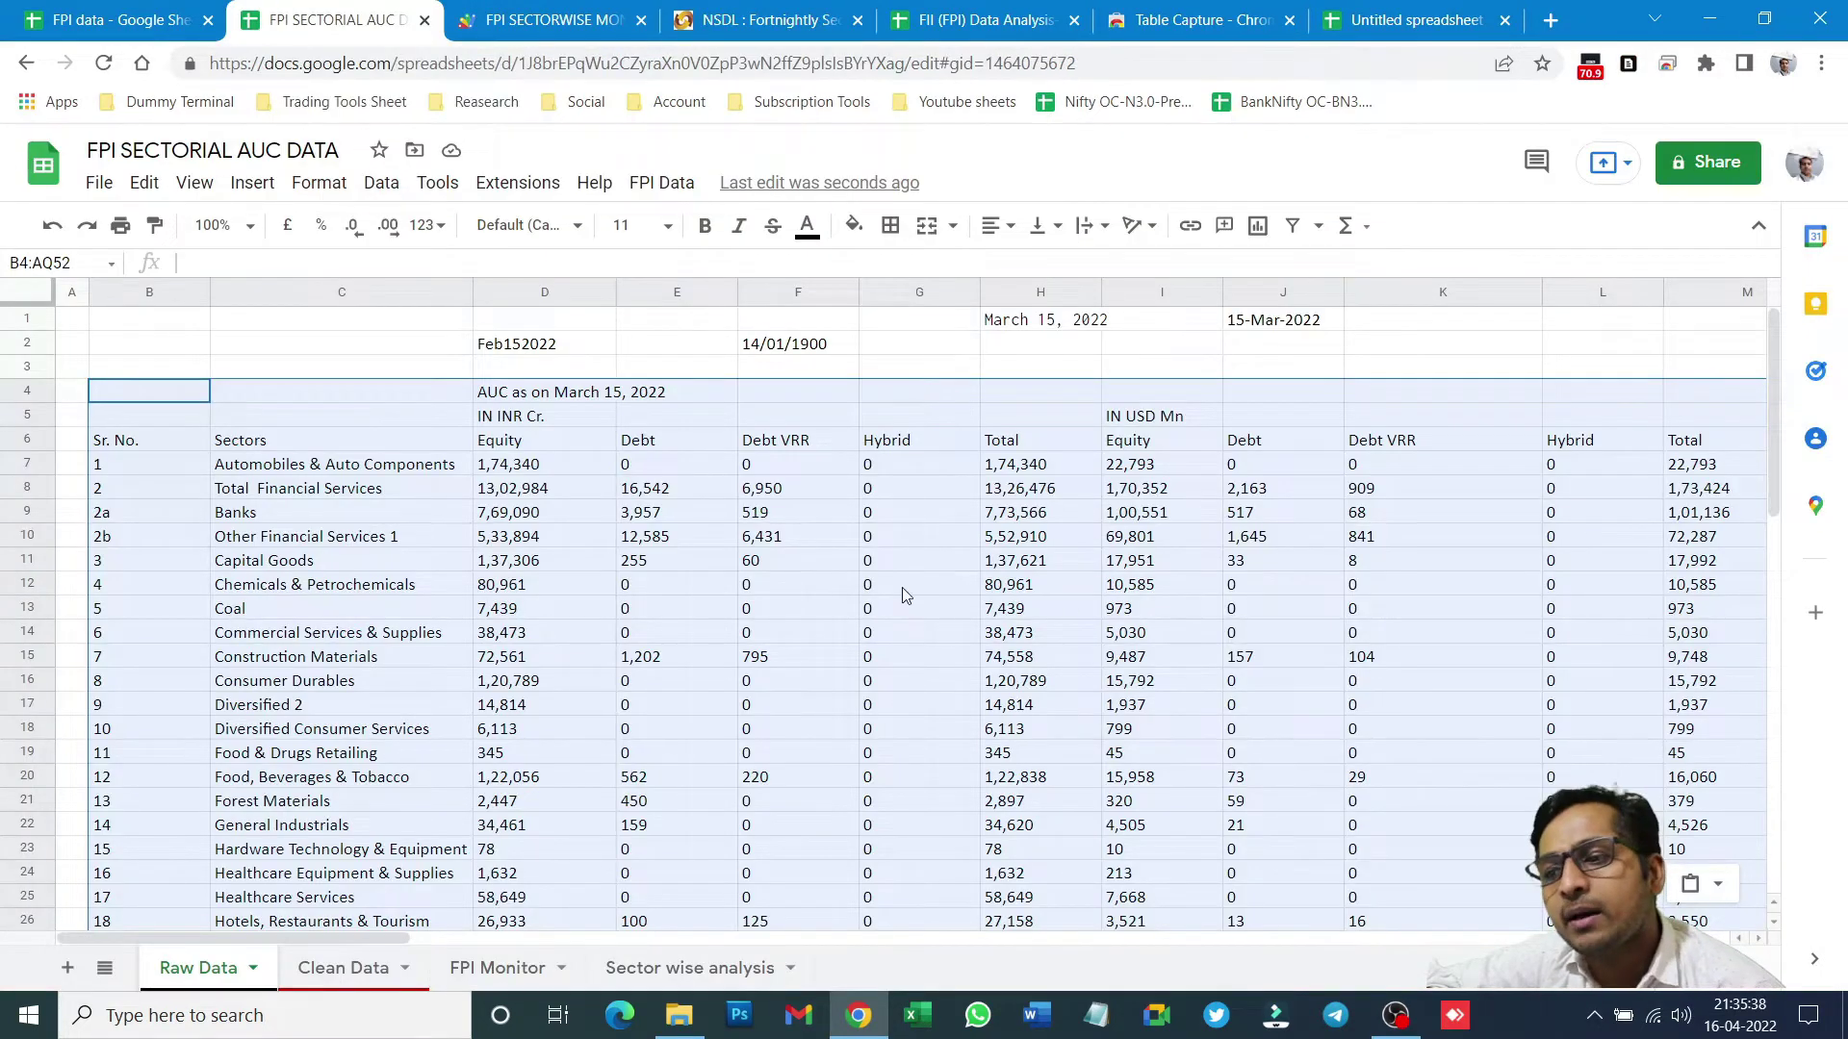
{"action": "left_click", "coordinate": [855, 632]}
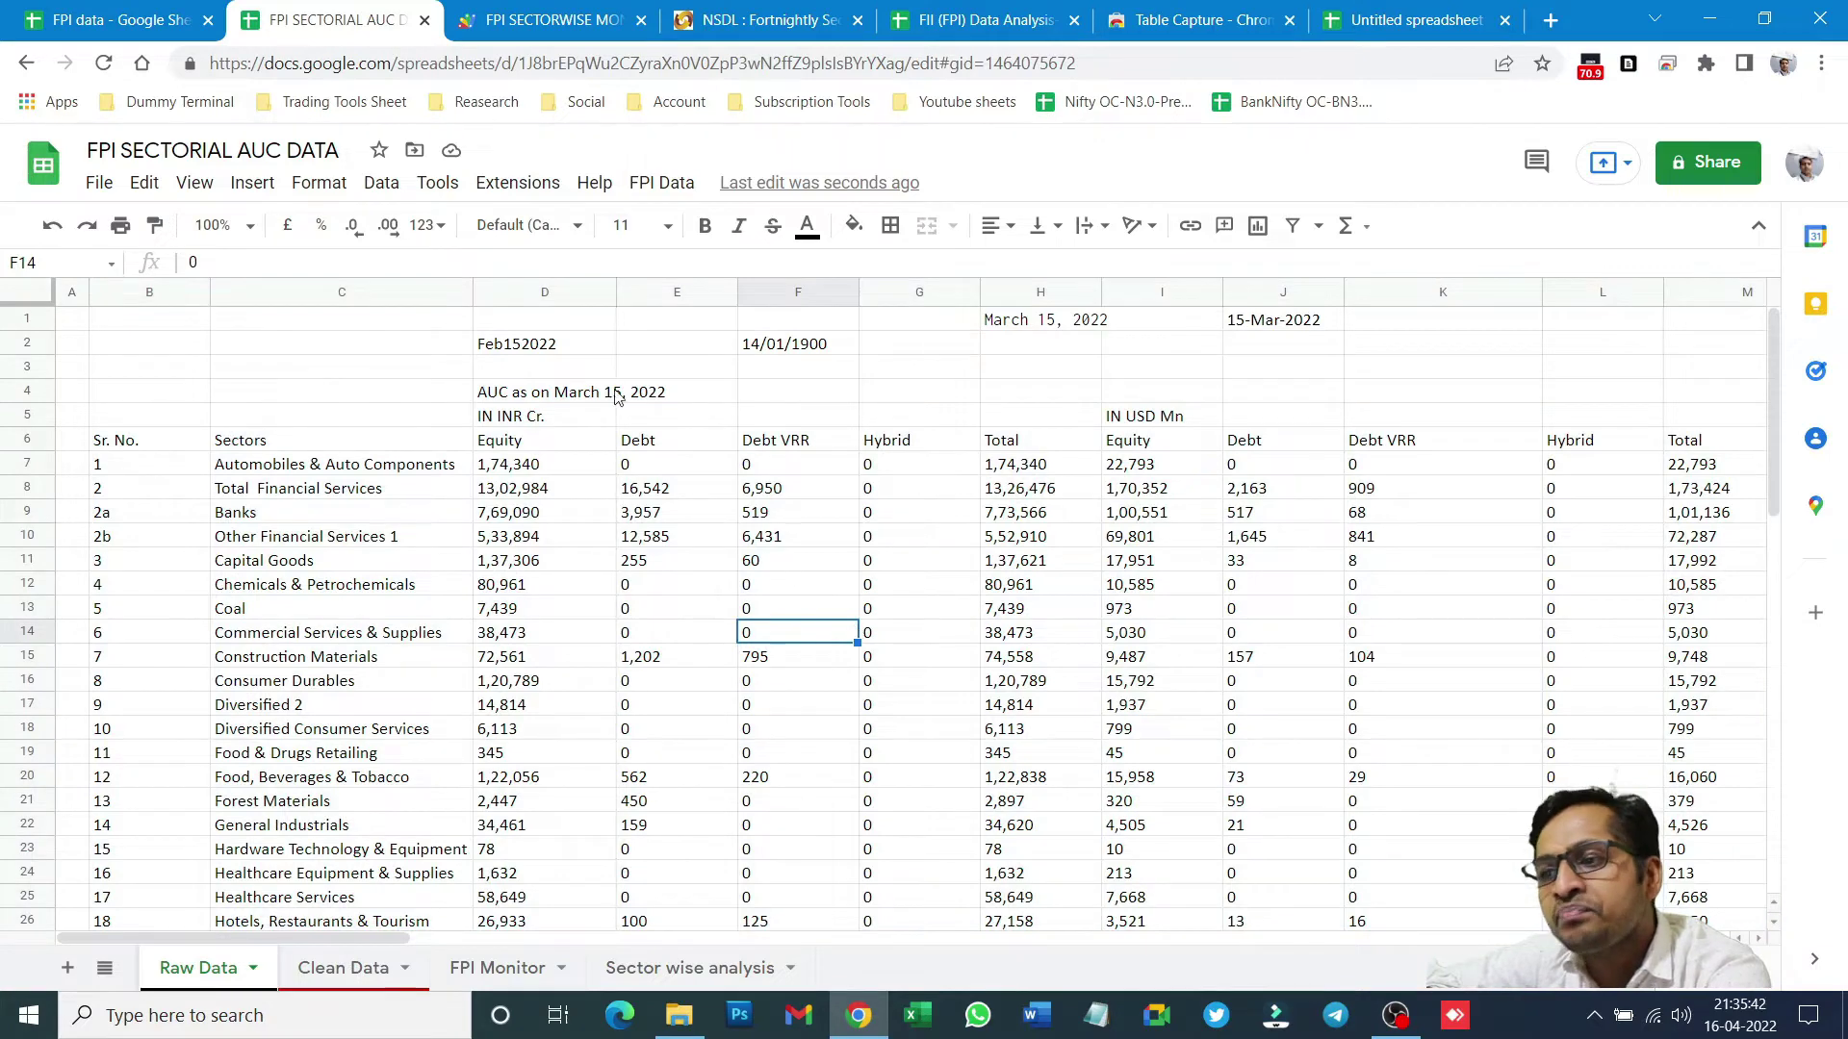
{"action": "left_click", "coordinate": [490, 352]}
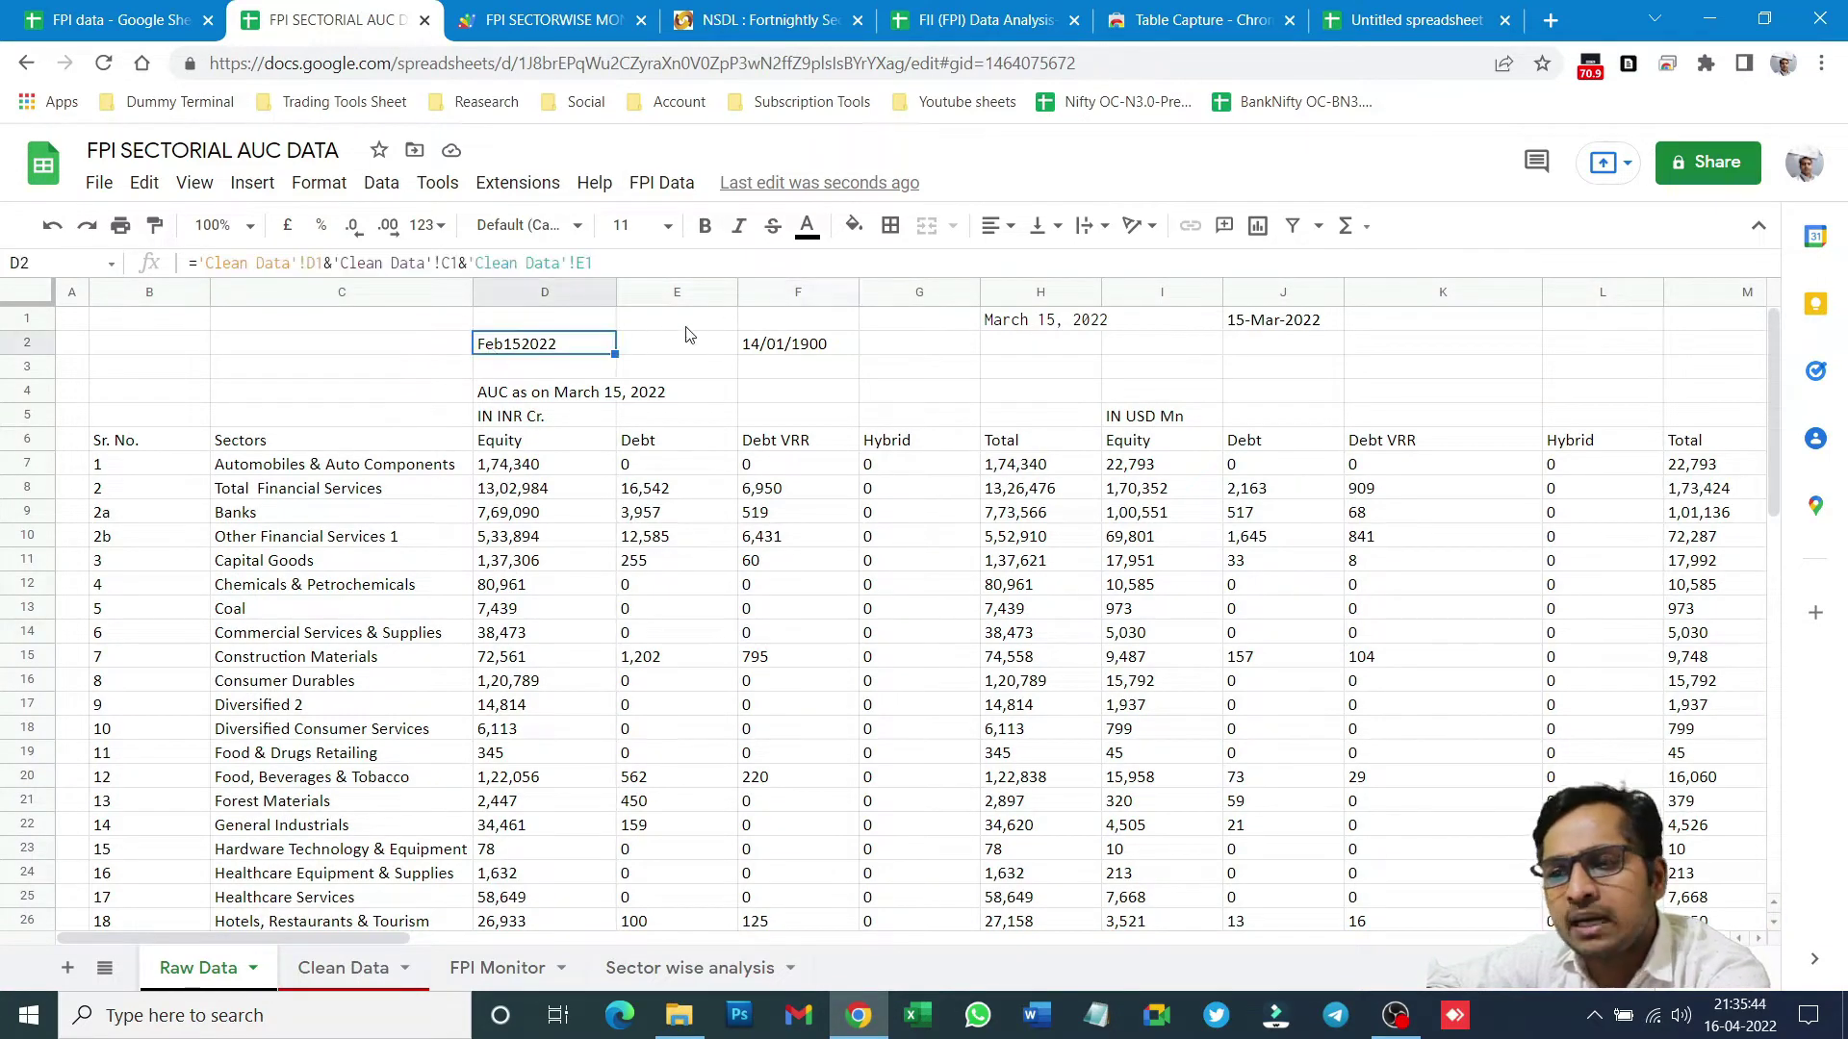
{"action": "key", "text": "Right"}
{"action": "key", "text": "Right"}
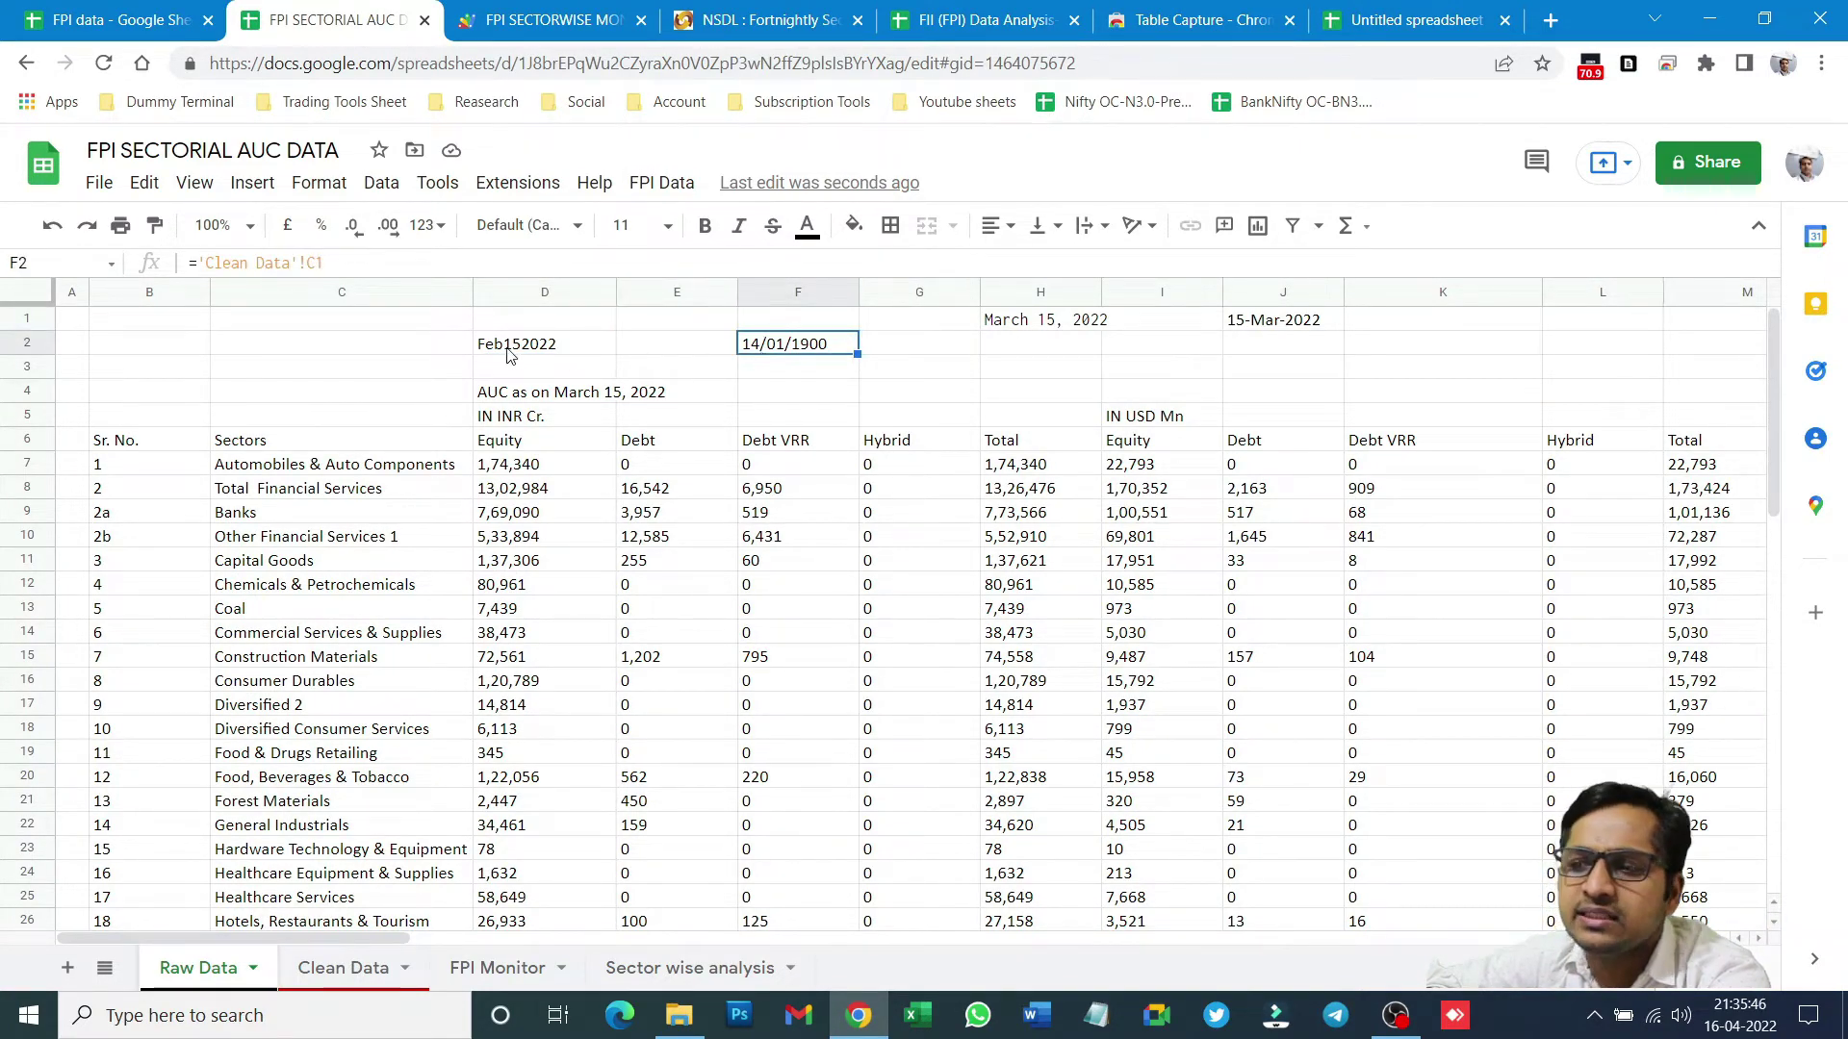
{"action": "key", "text": "Left"}
{"action": "key", "text": "Left"}
{"action": "left_click", "coordinate": [695, 354], "text": "shift"}
{"action": "left_click", "coordinate": [825, 348], "text": "shift"}
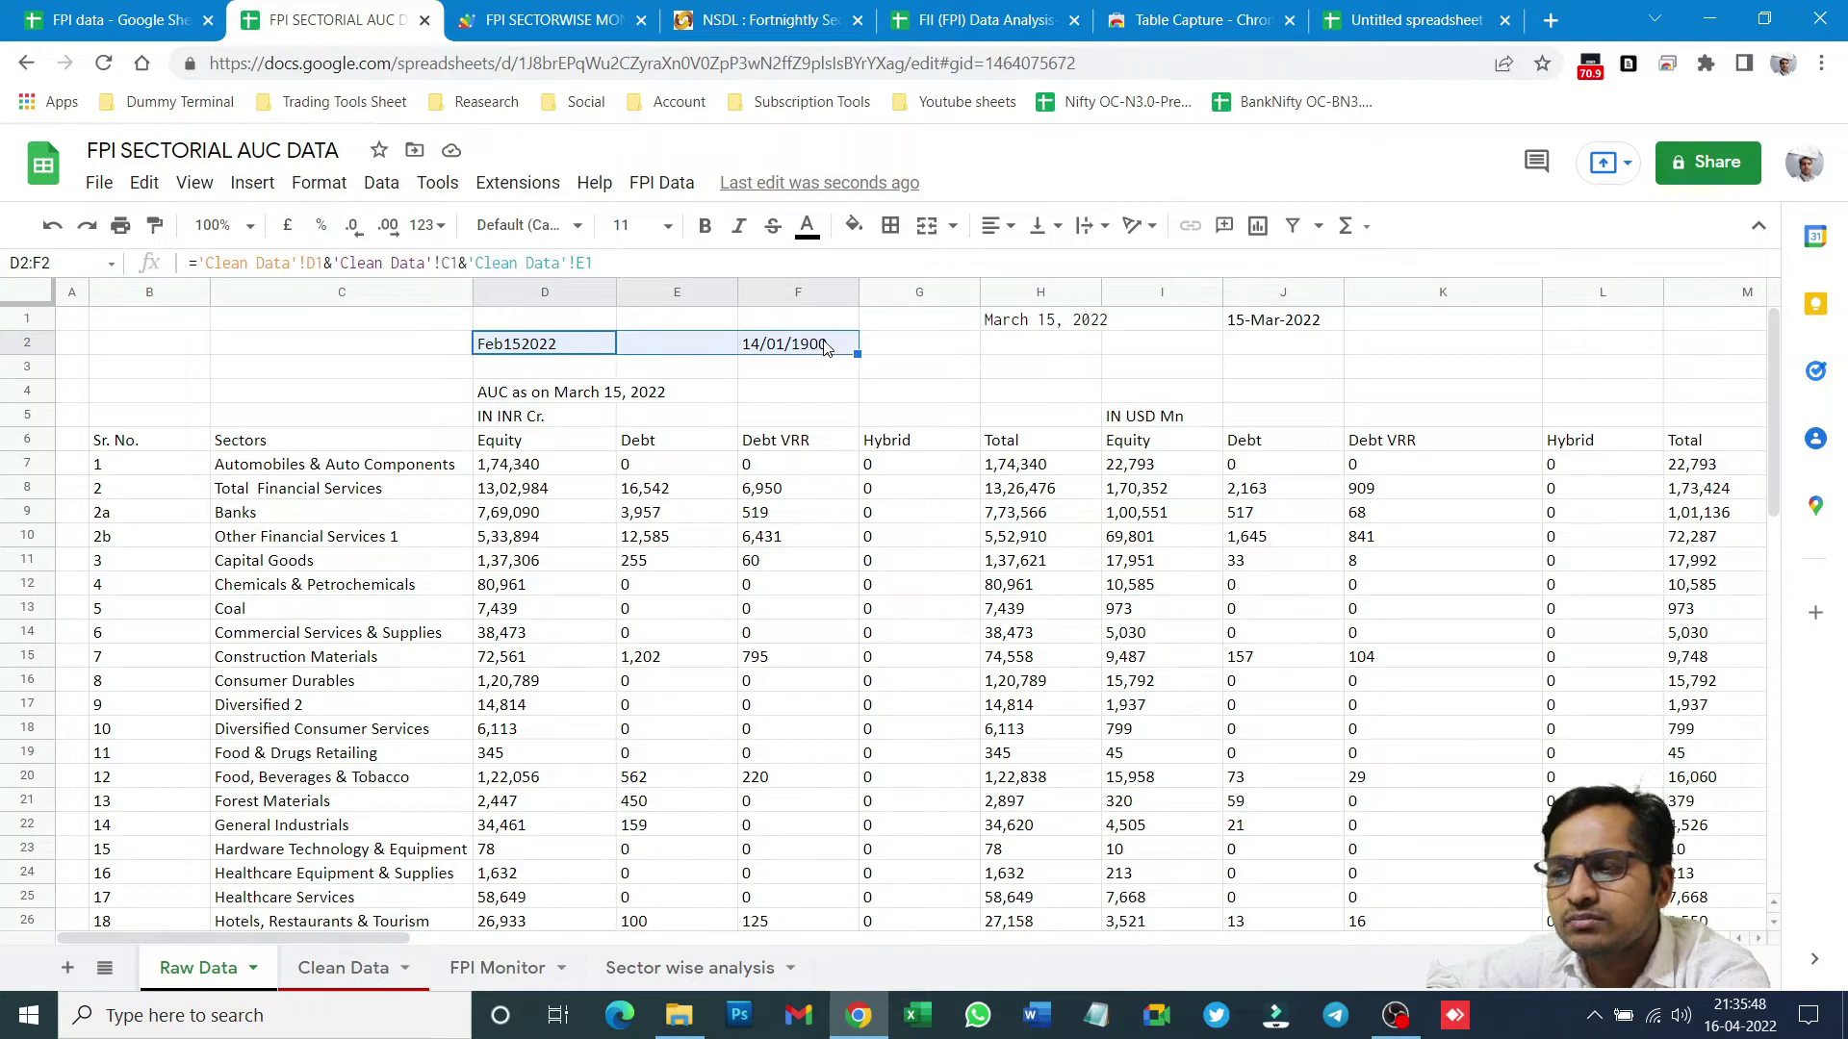
{"action": "left_click", "coordinate": [974, 348]}
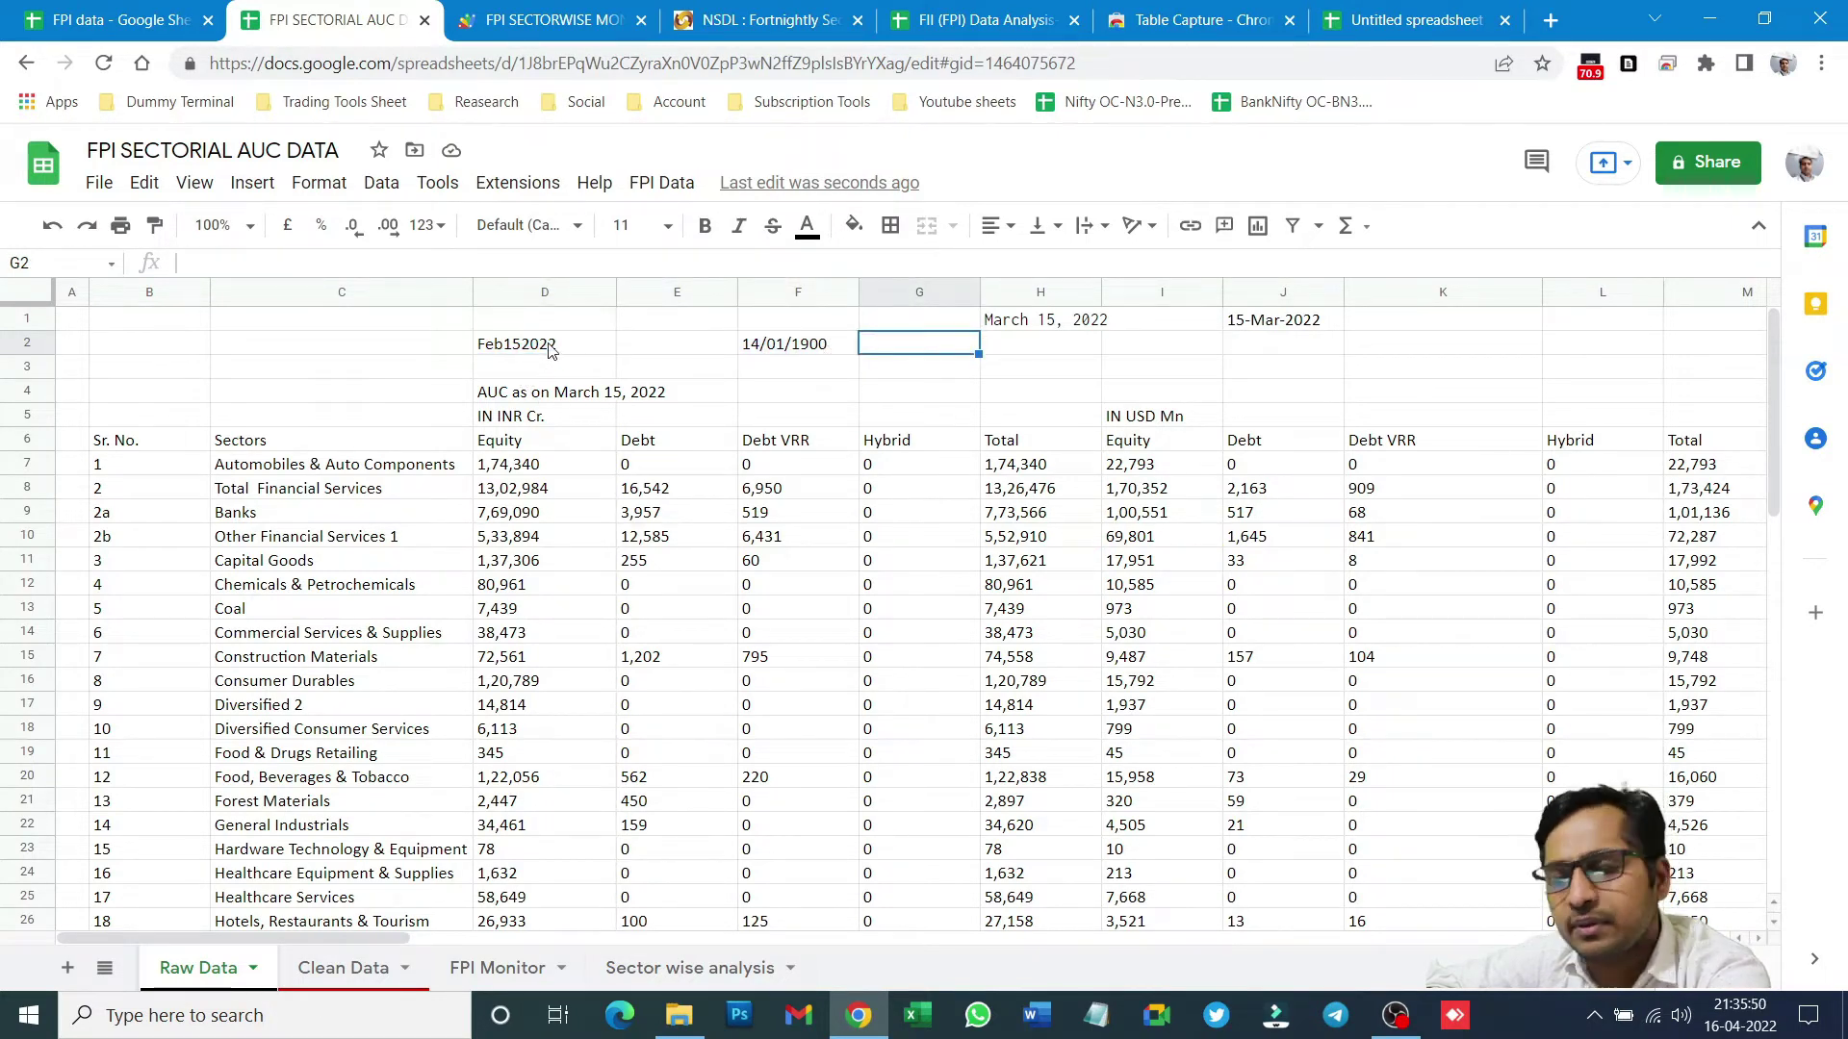
{"action": "left_click", "coordinate": [118, 443]}
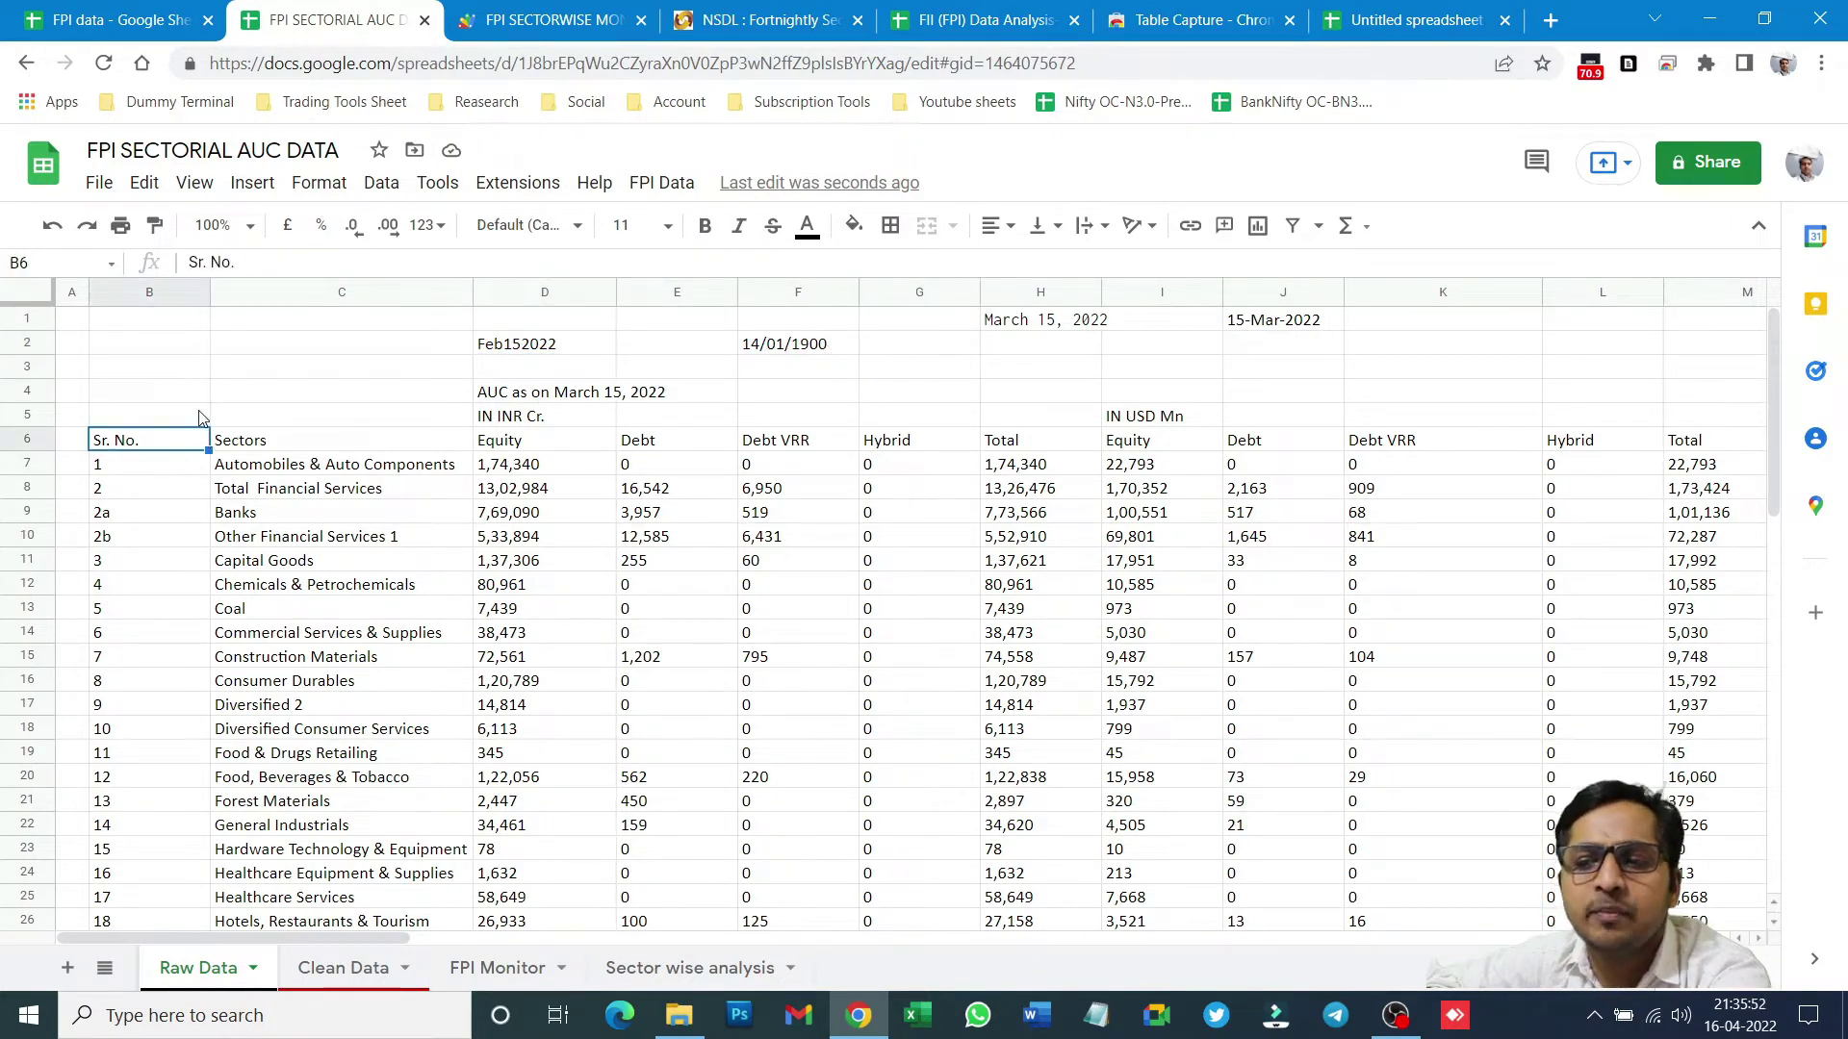
{"action": "left_click", "coordinate": [158, 394]}
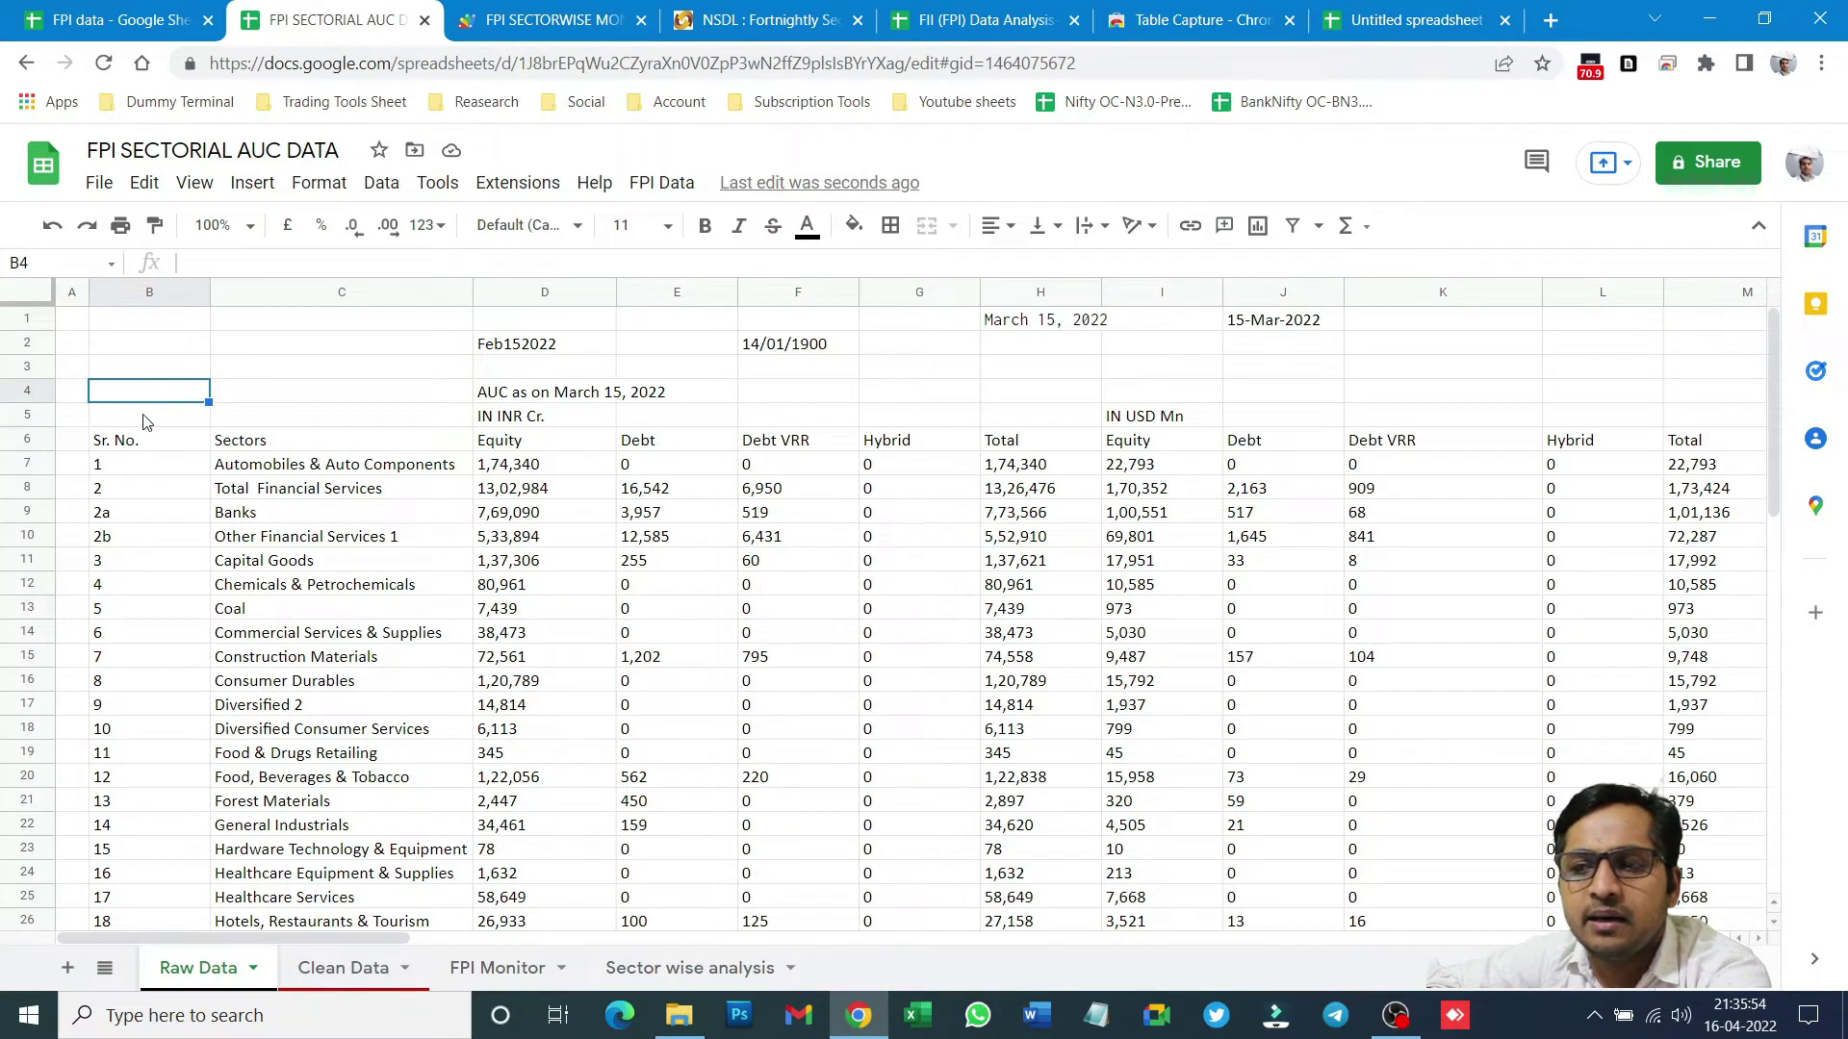
{"action": "left_click", "coordinate": [113, 445]}
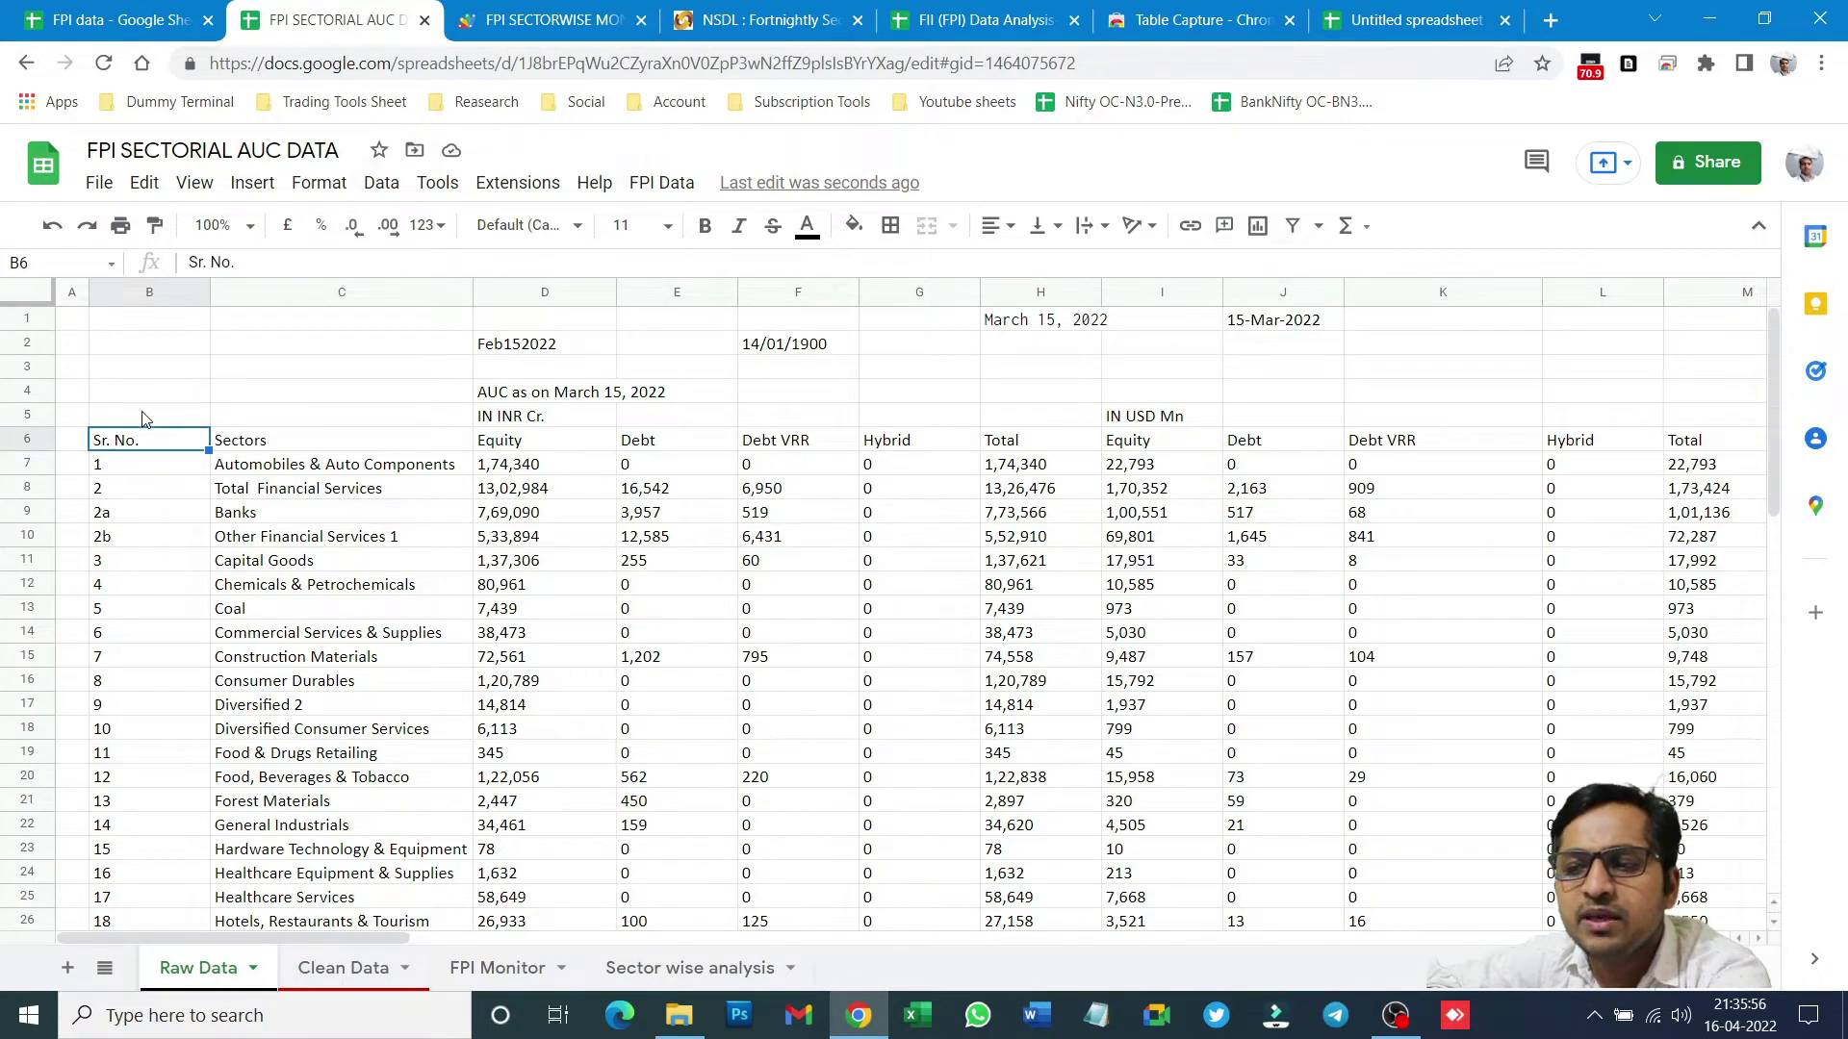
{"action": "key", "text": "ctrl+z"}
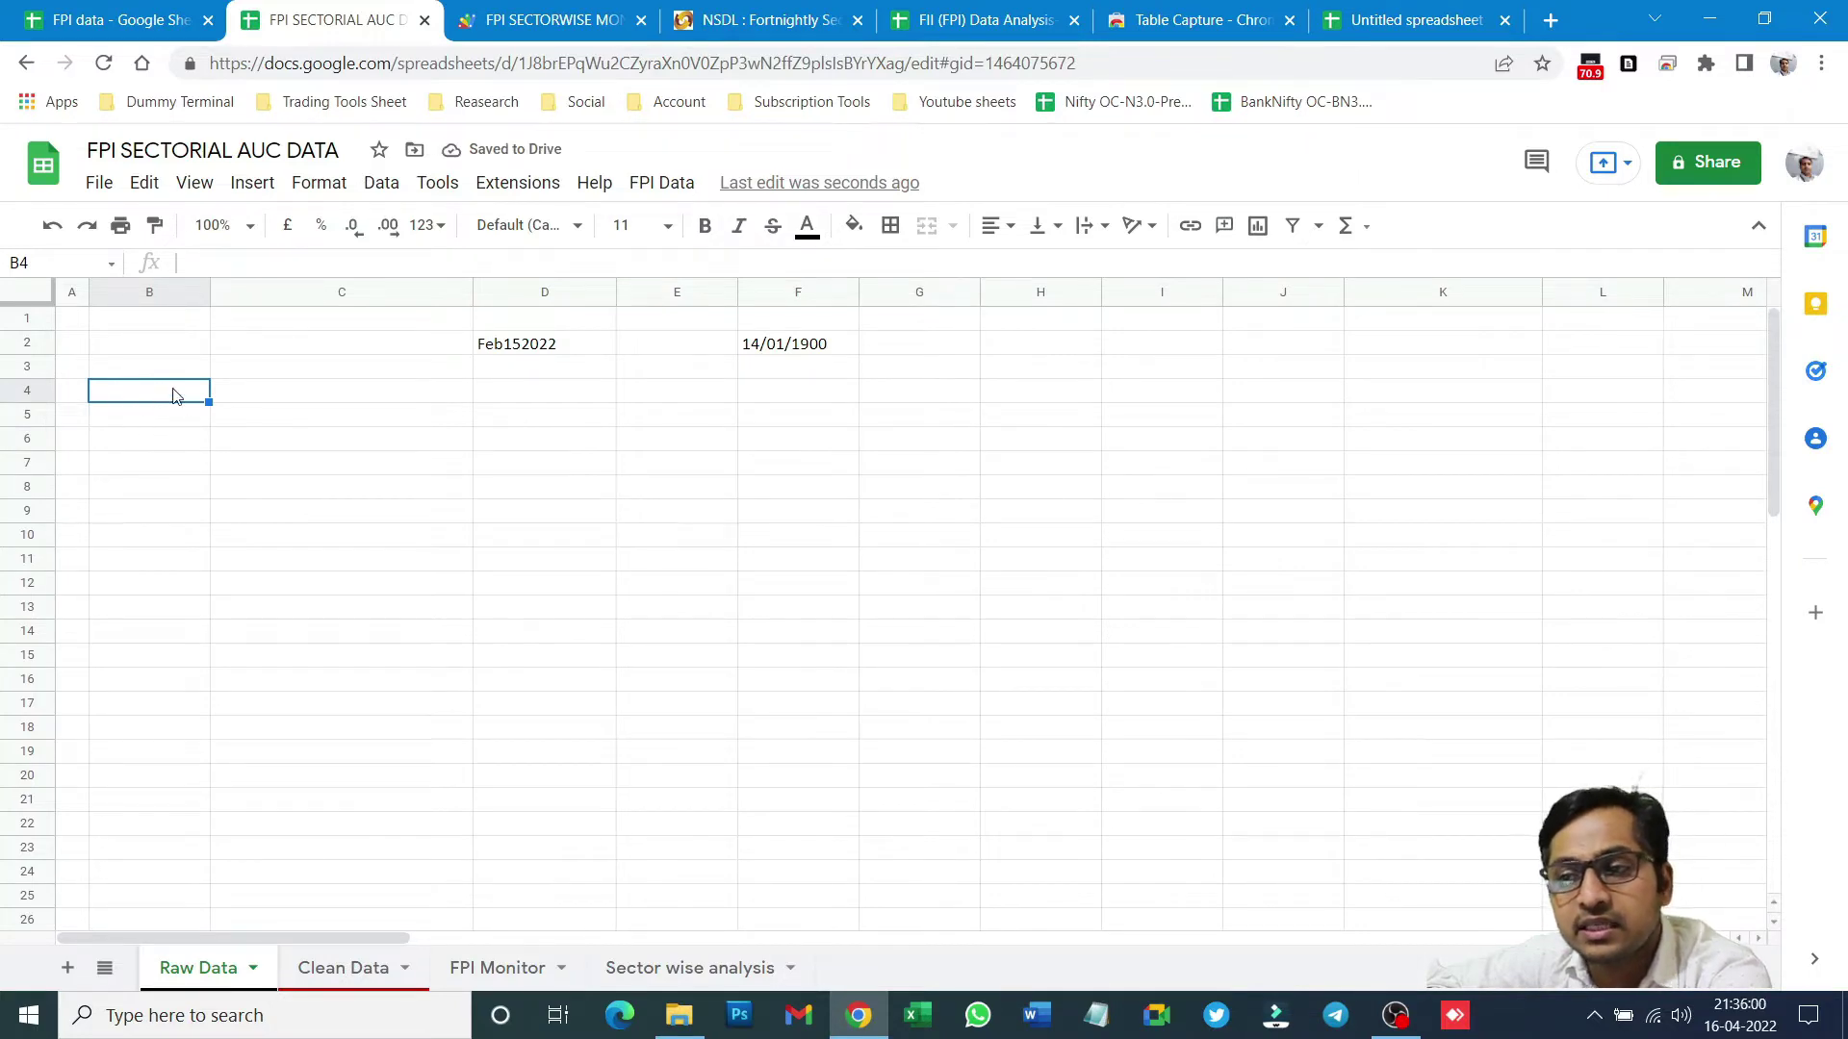
{"action": "key", "text": "ctrl+v"}
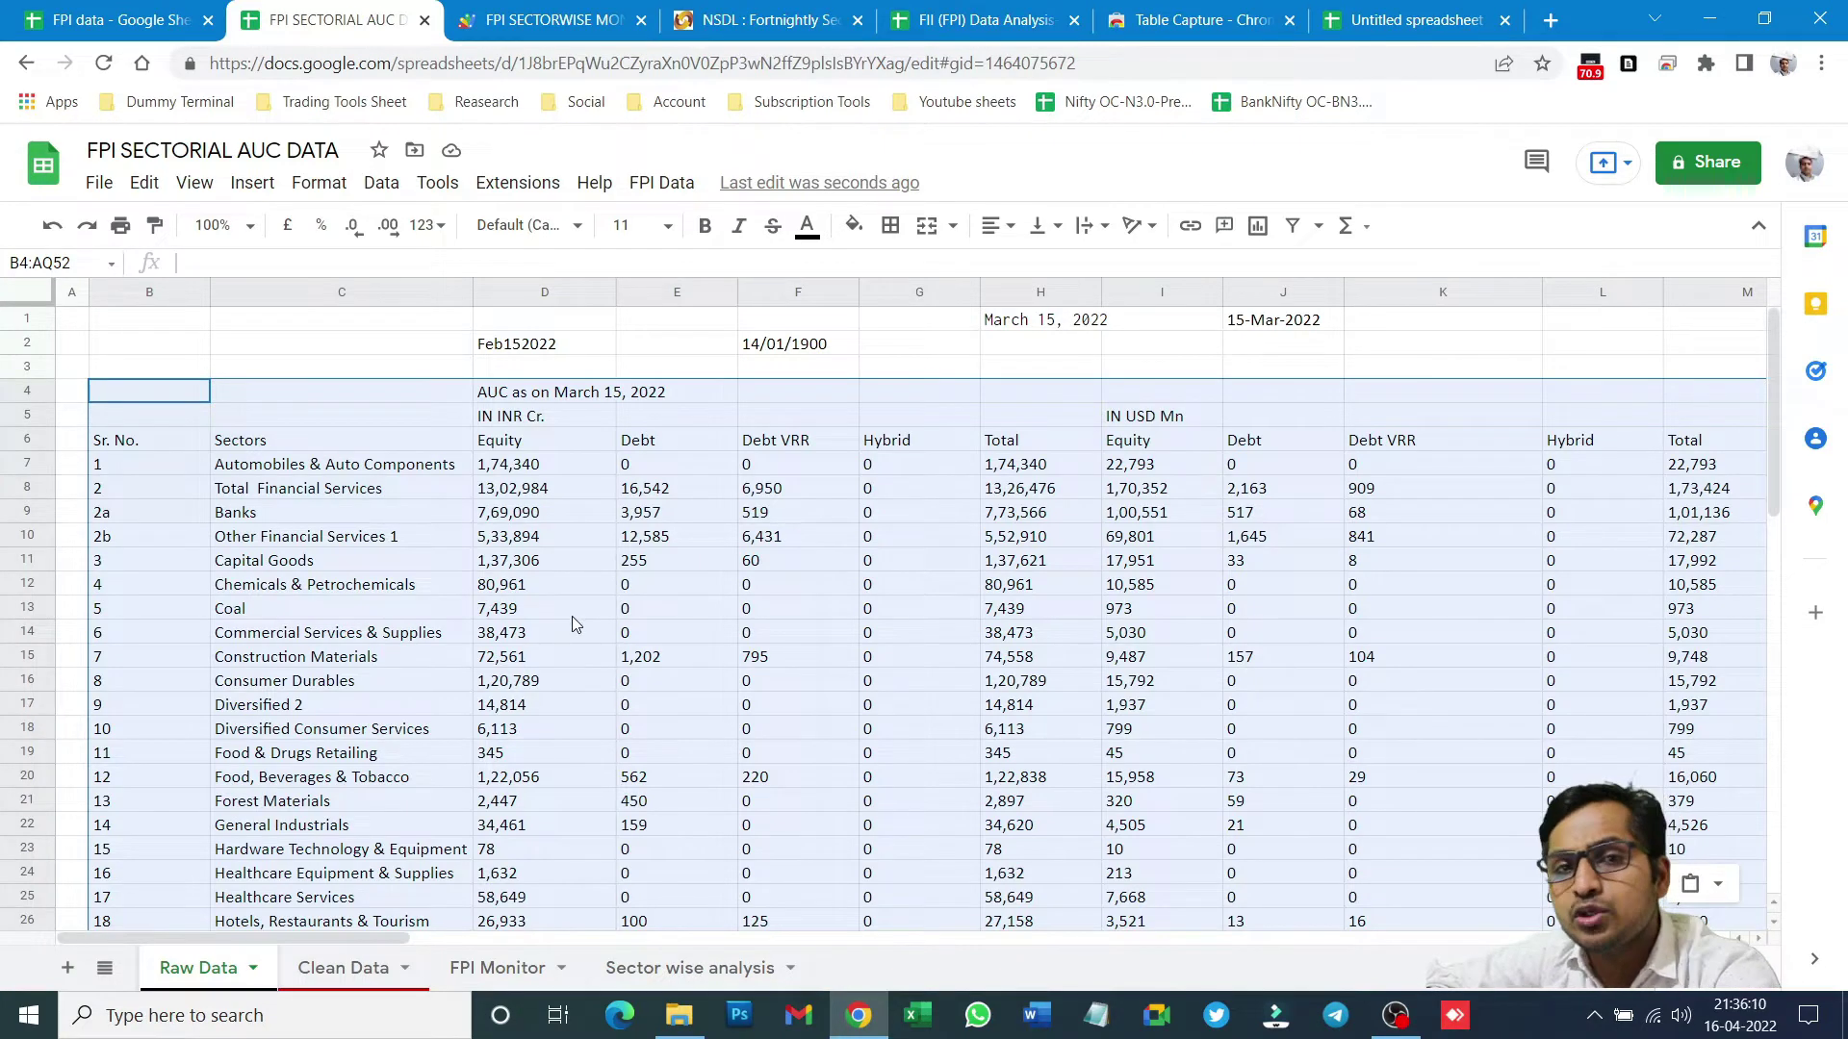
- Set the text colour of row 4 on Clean Data to white
{"action": "left_click", "coordinate": [356, 993]}
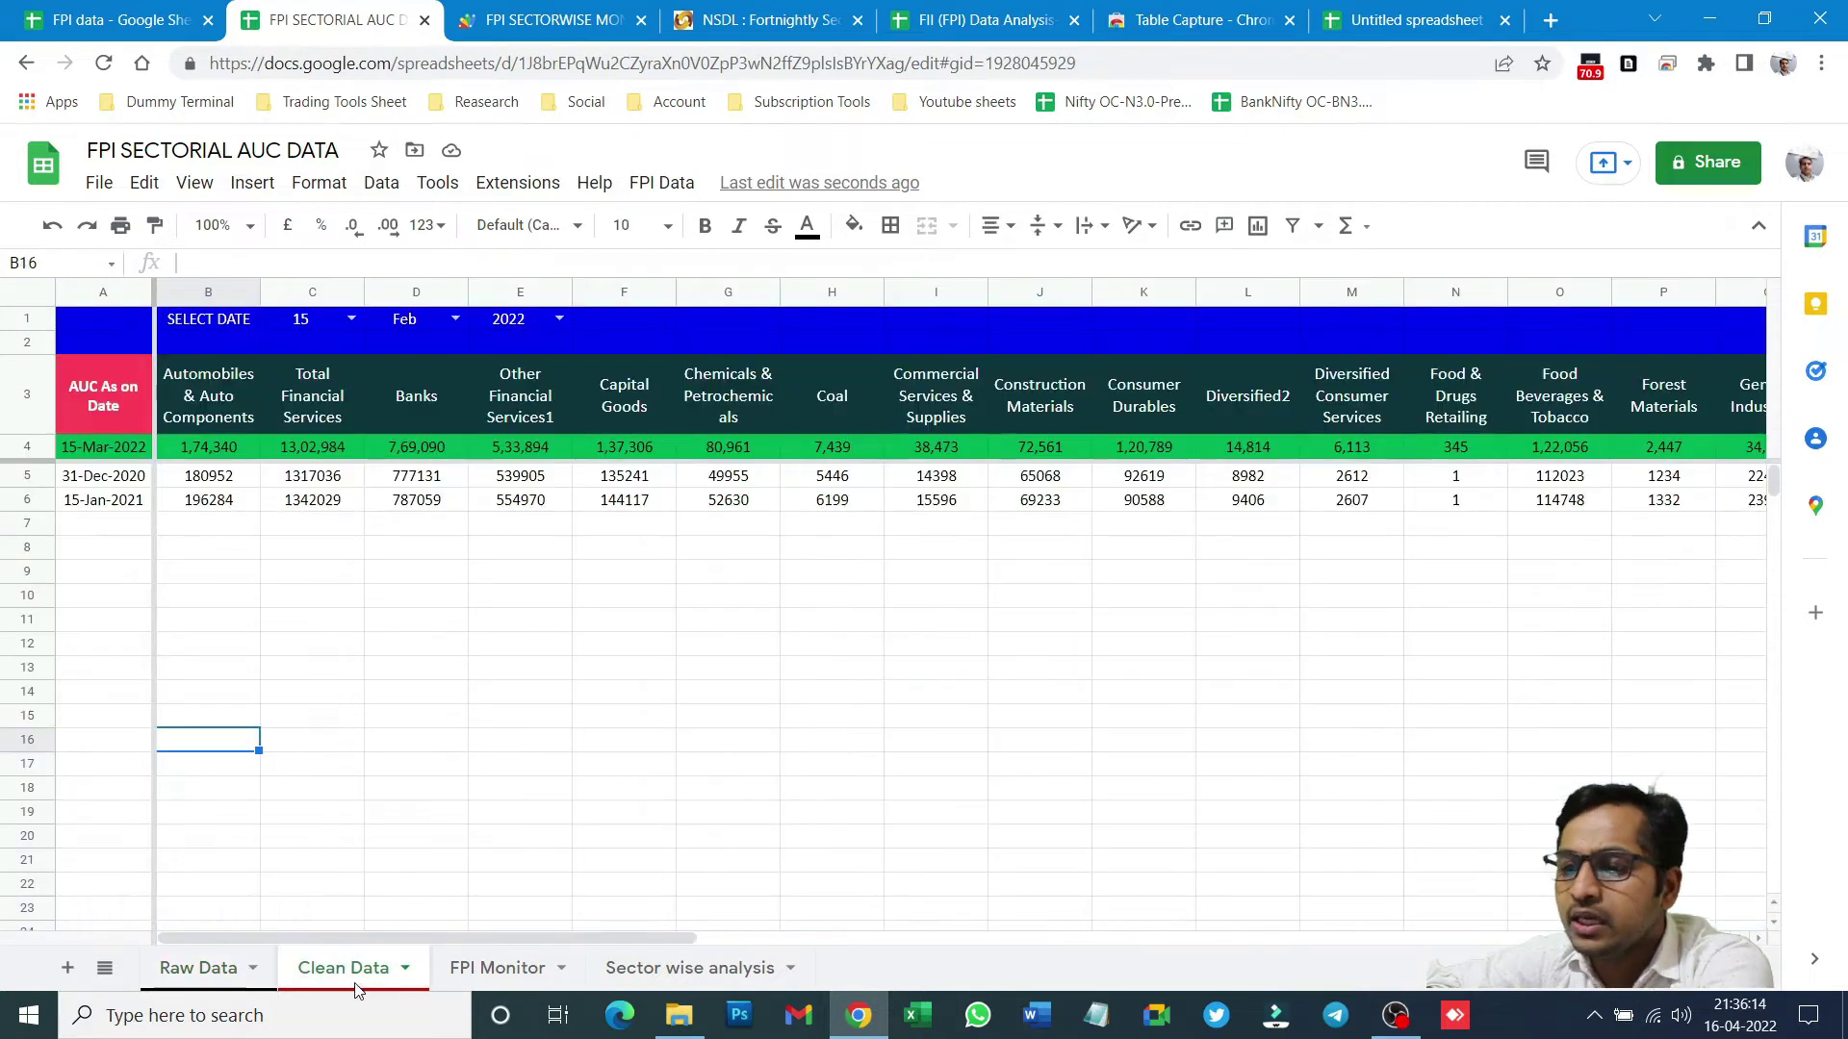
{"action": "left_click", "coordinate": [9, 447]}
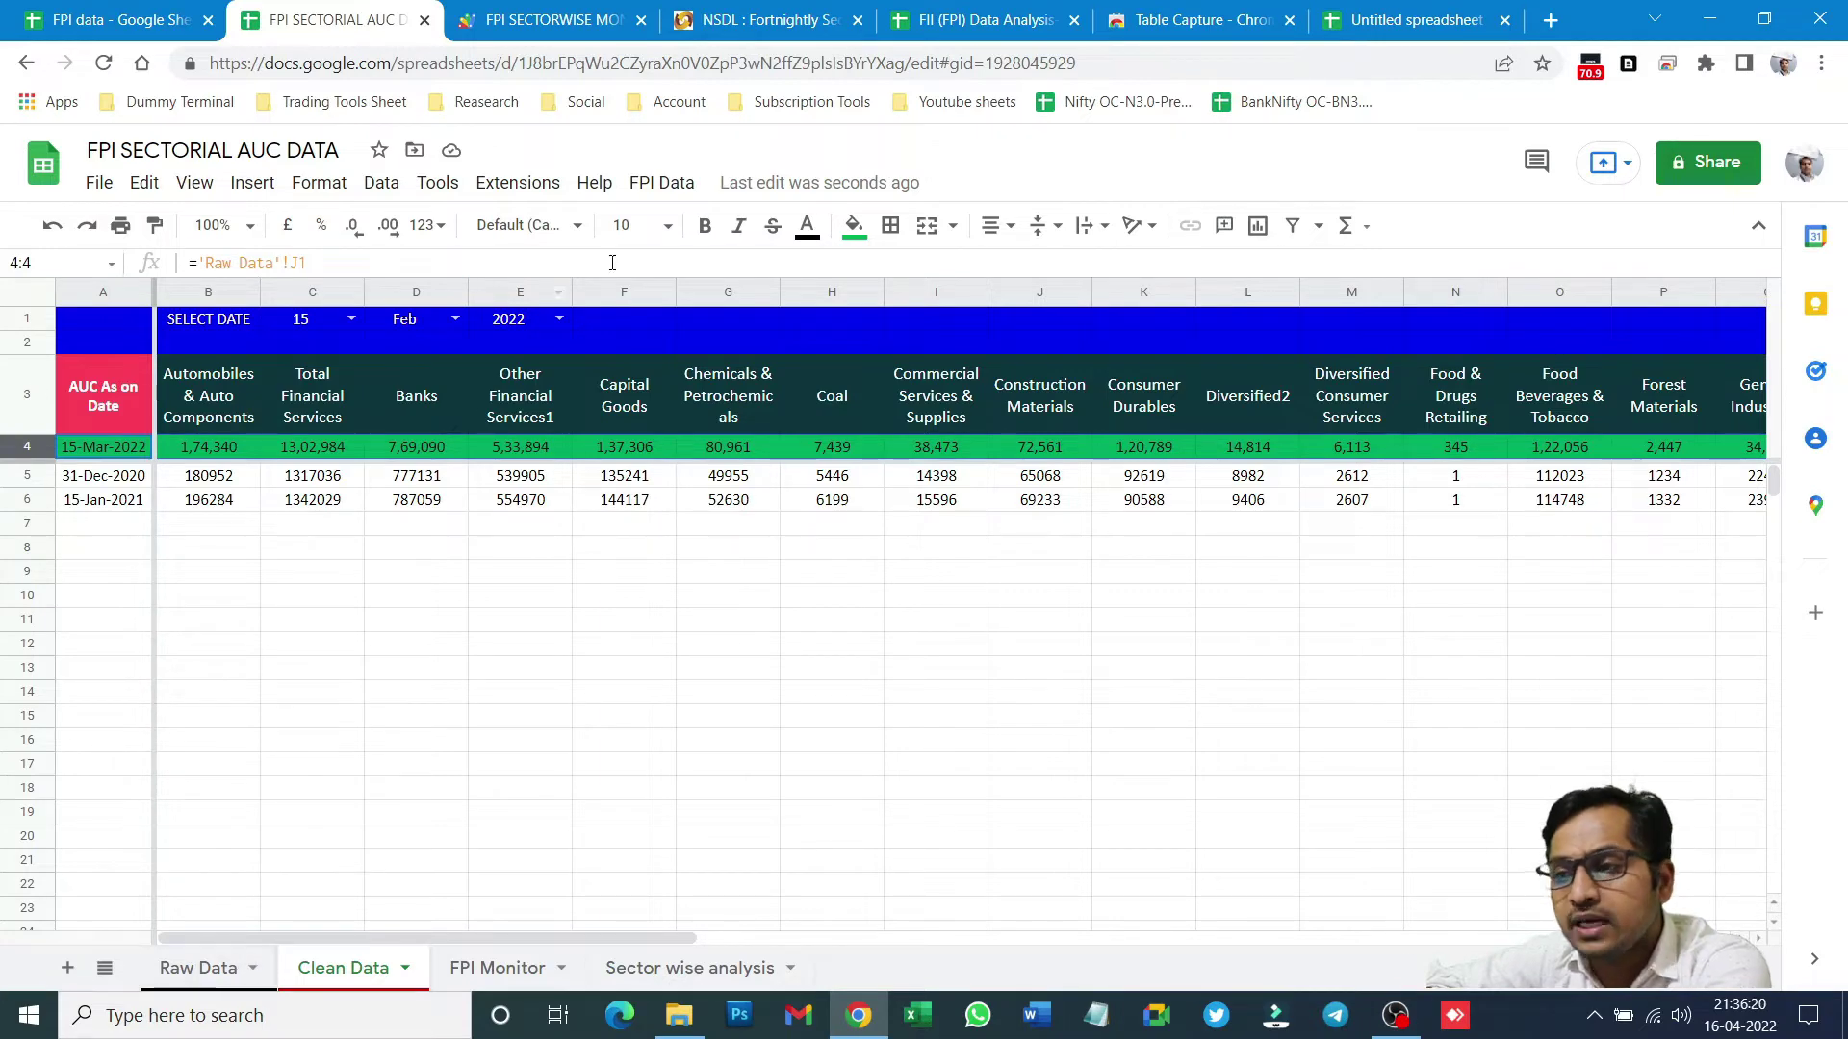
{"action": "left_click", "coordinate": [806, 226]}
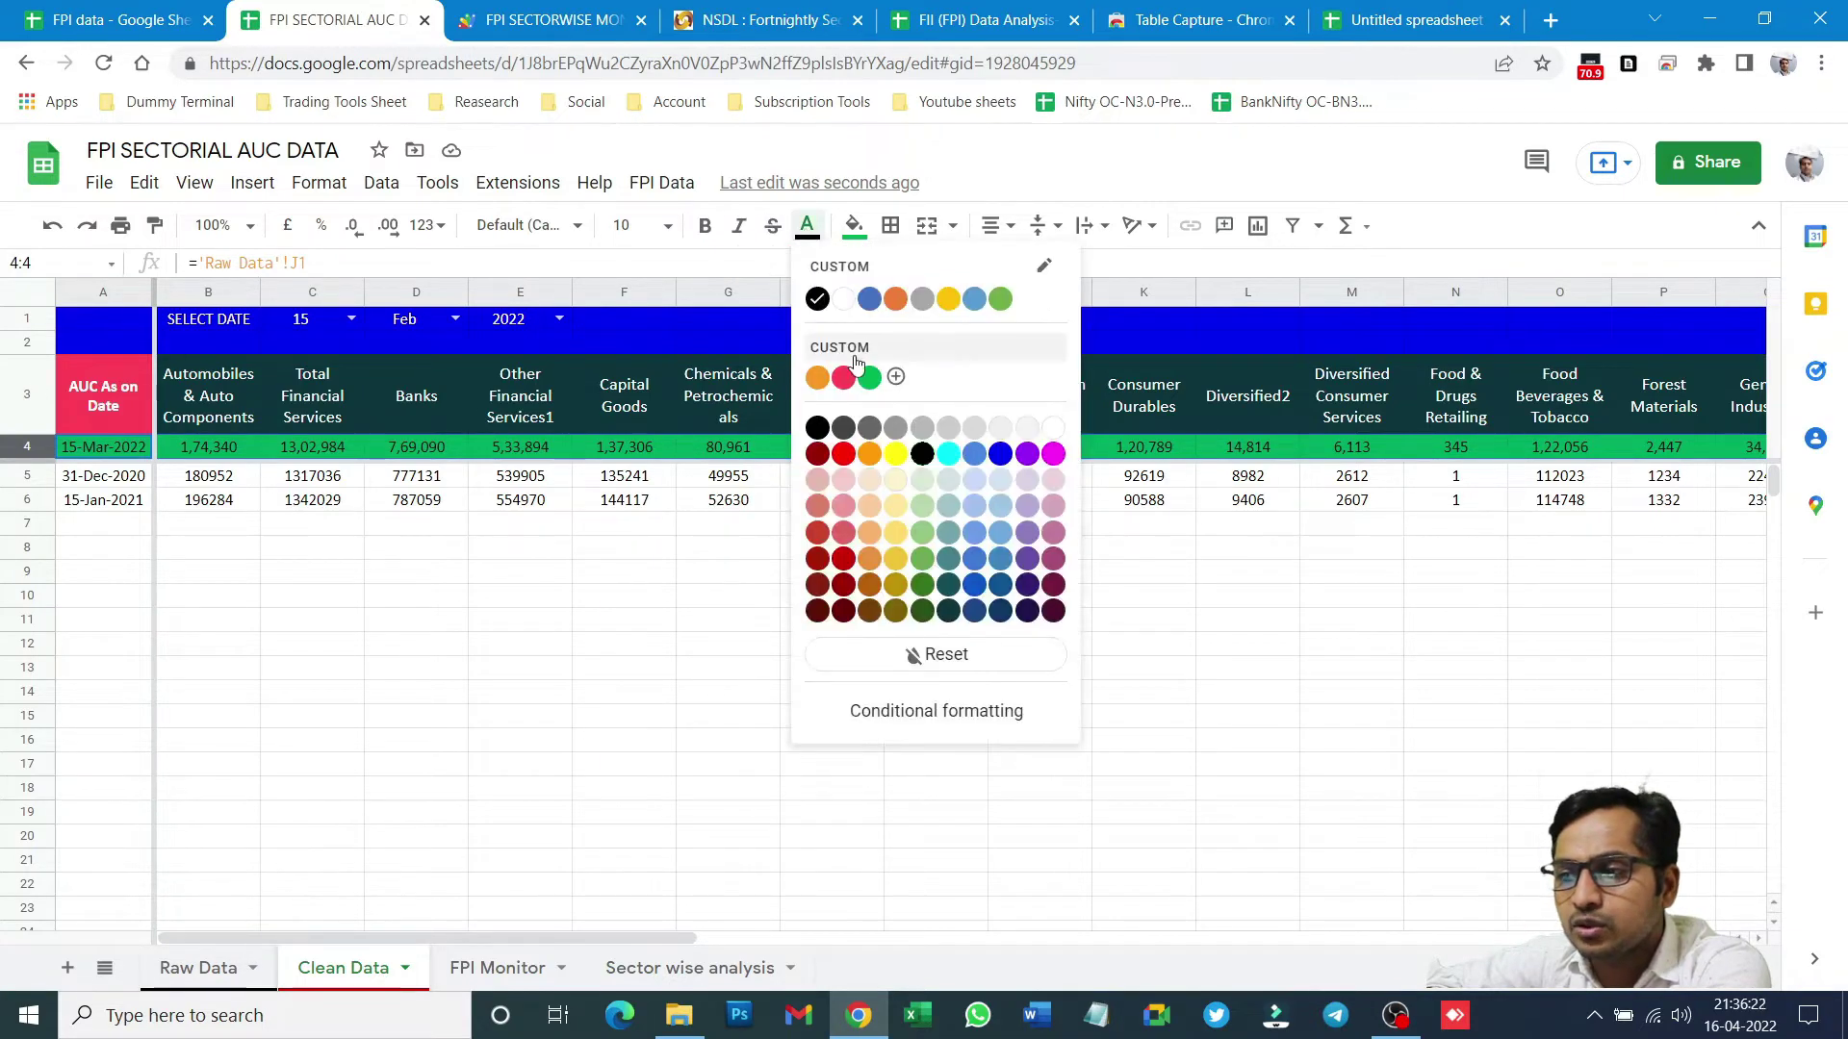
{"action": "left_click", "coordinate": [843, 302]}
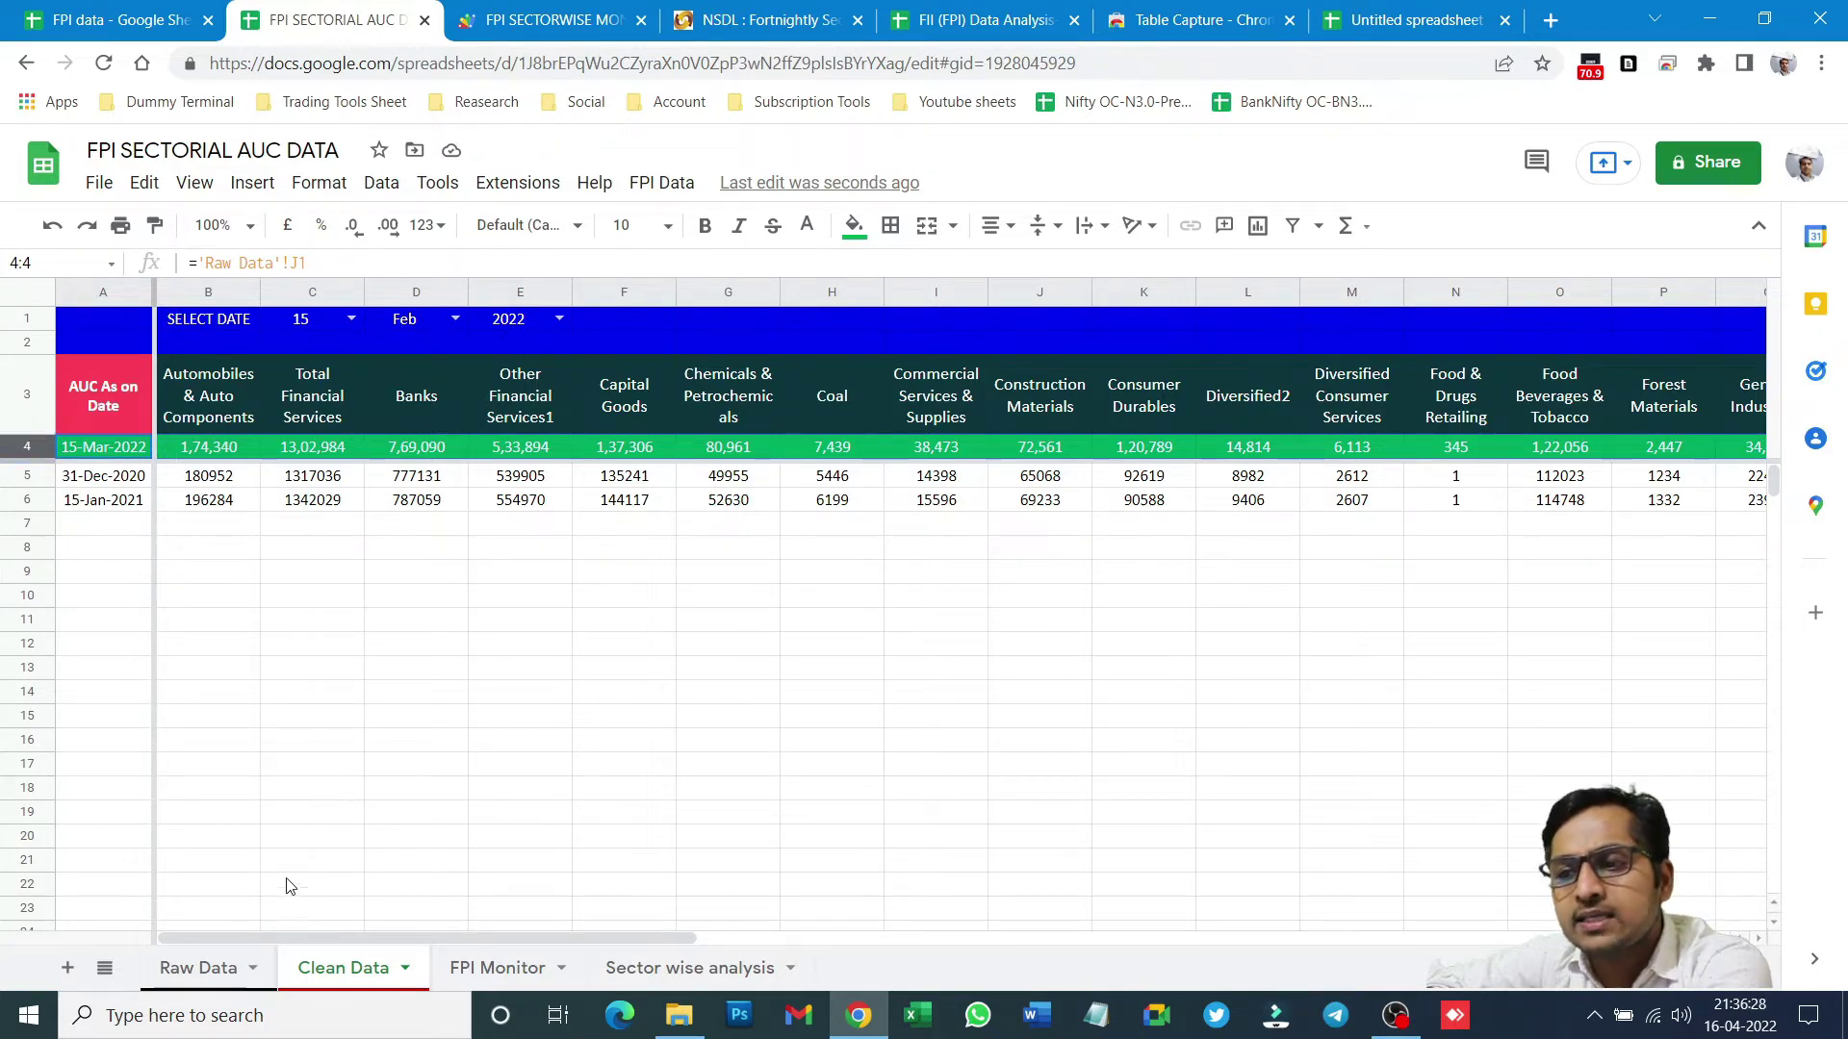
- Check the Raw Data sheet, then return to Clean Data and open the FPI Data menu
{"action": "left_click", "coordinate": [198, 968]}
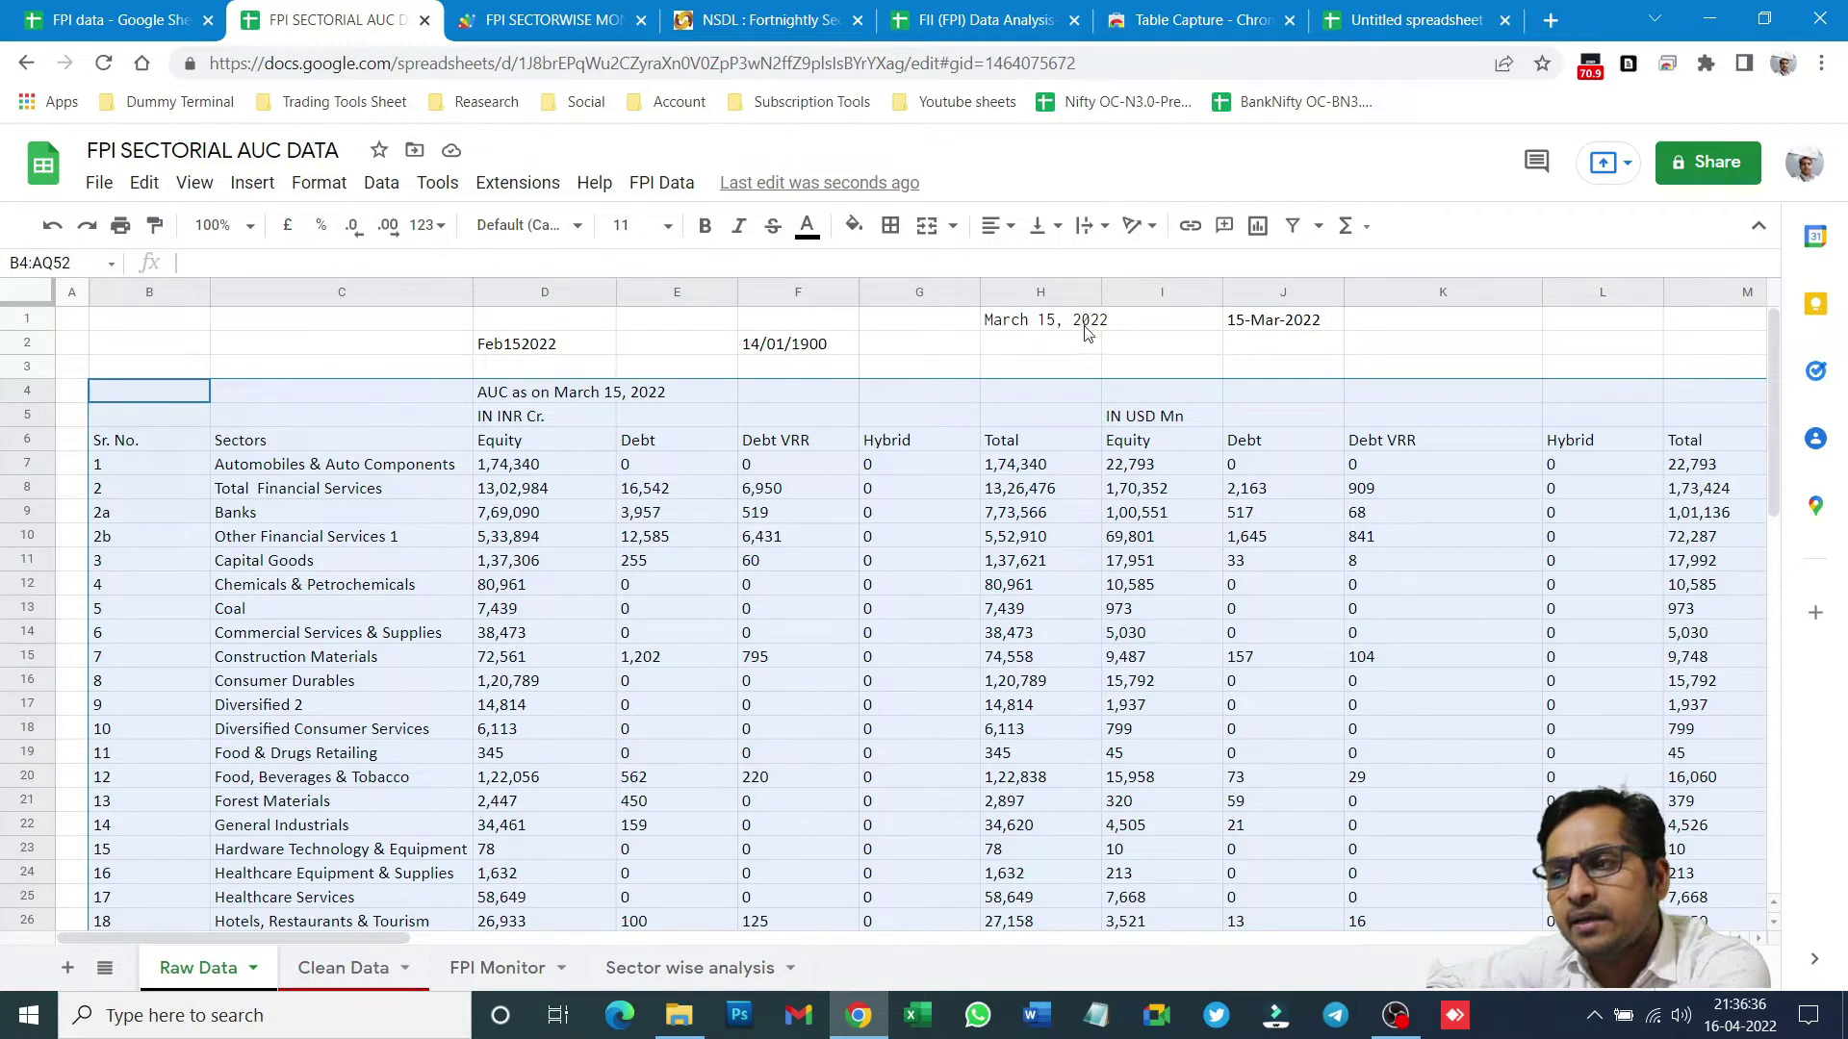
{"action": "left_click", "coordinate": [332, 969]}
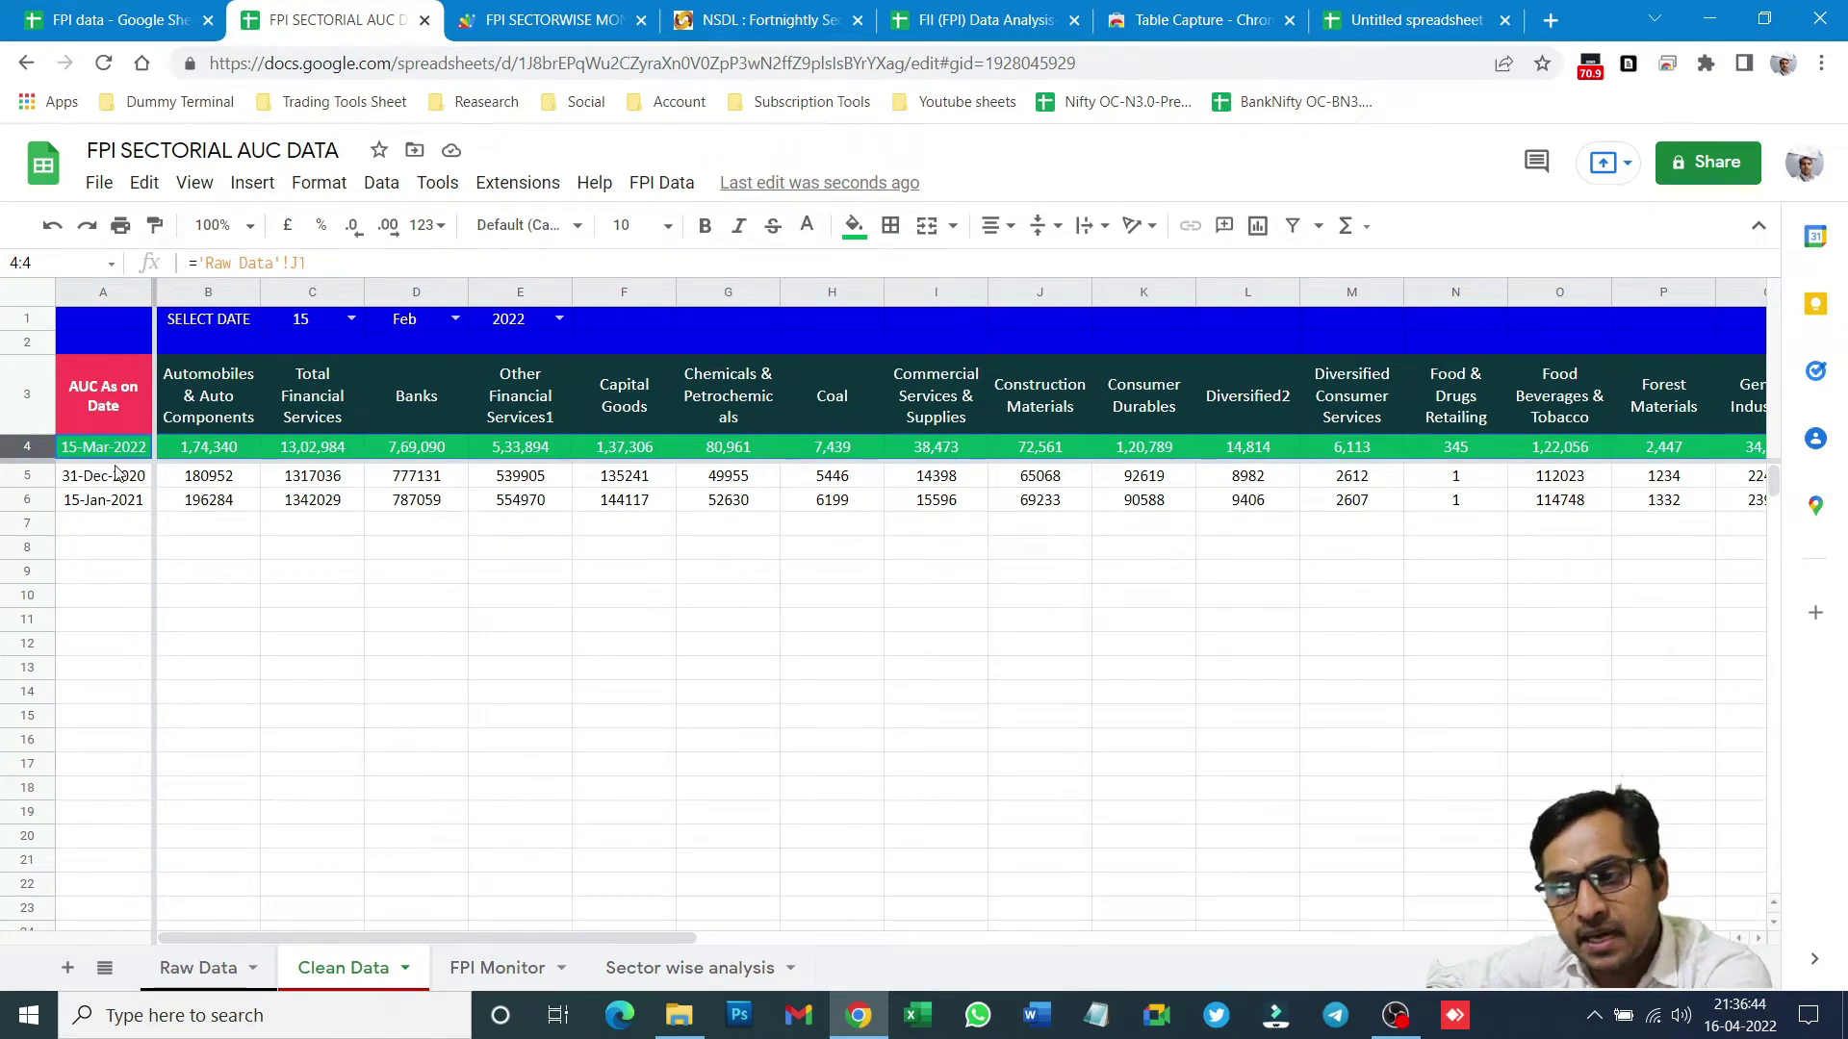
{"action": "left_click", "coordinate": [661, 185]}
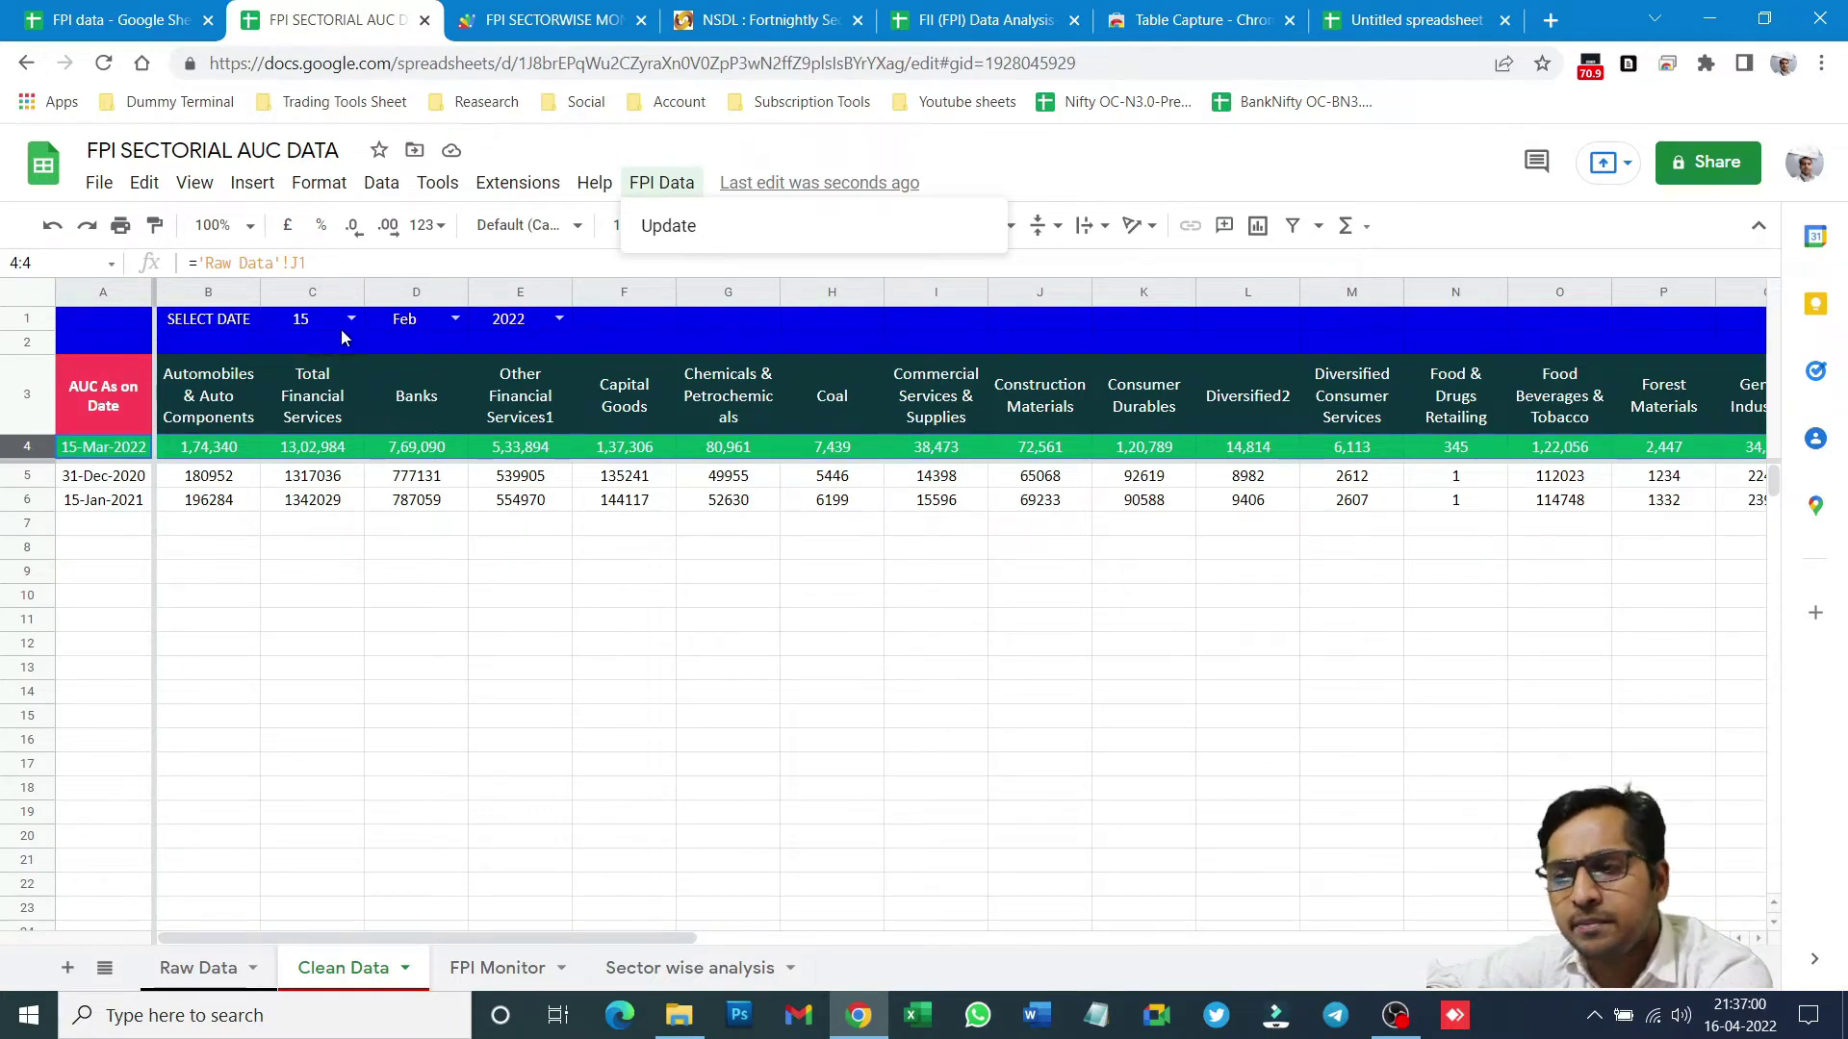
- Run FPI Data > Update and read the "Cannot read property 'getRange' of null" error details
{"action": "left_click", "coordinate": [645, 240]}
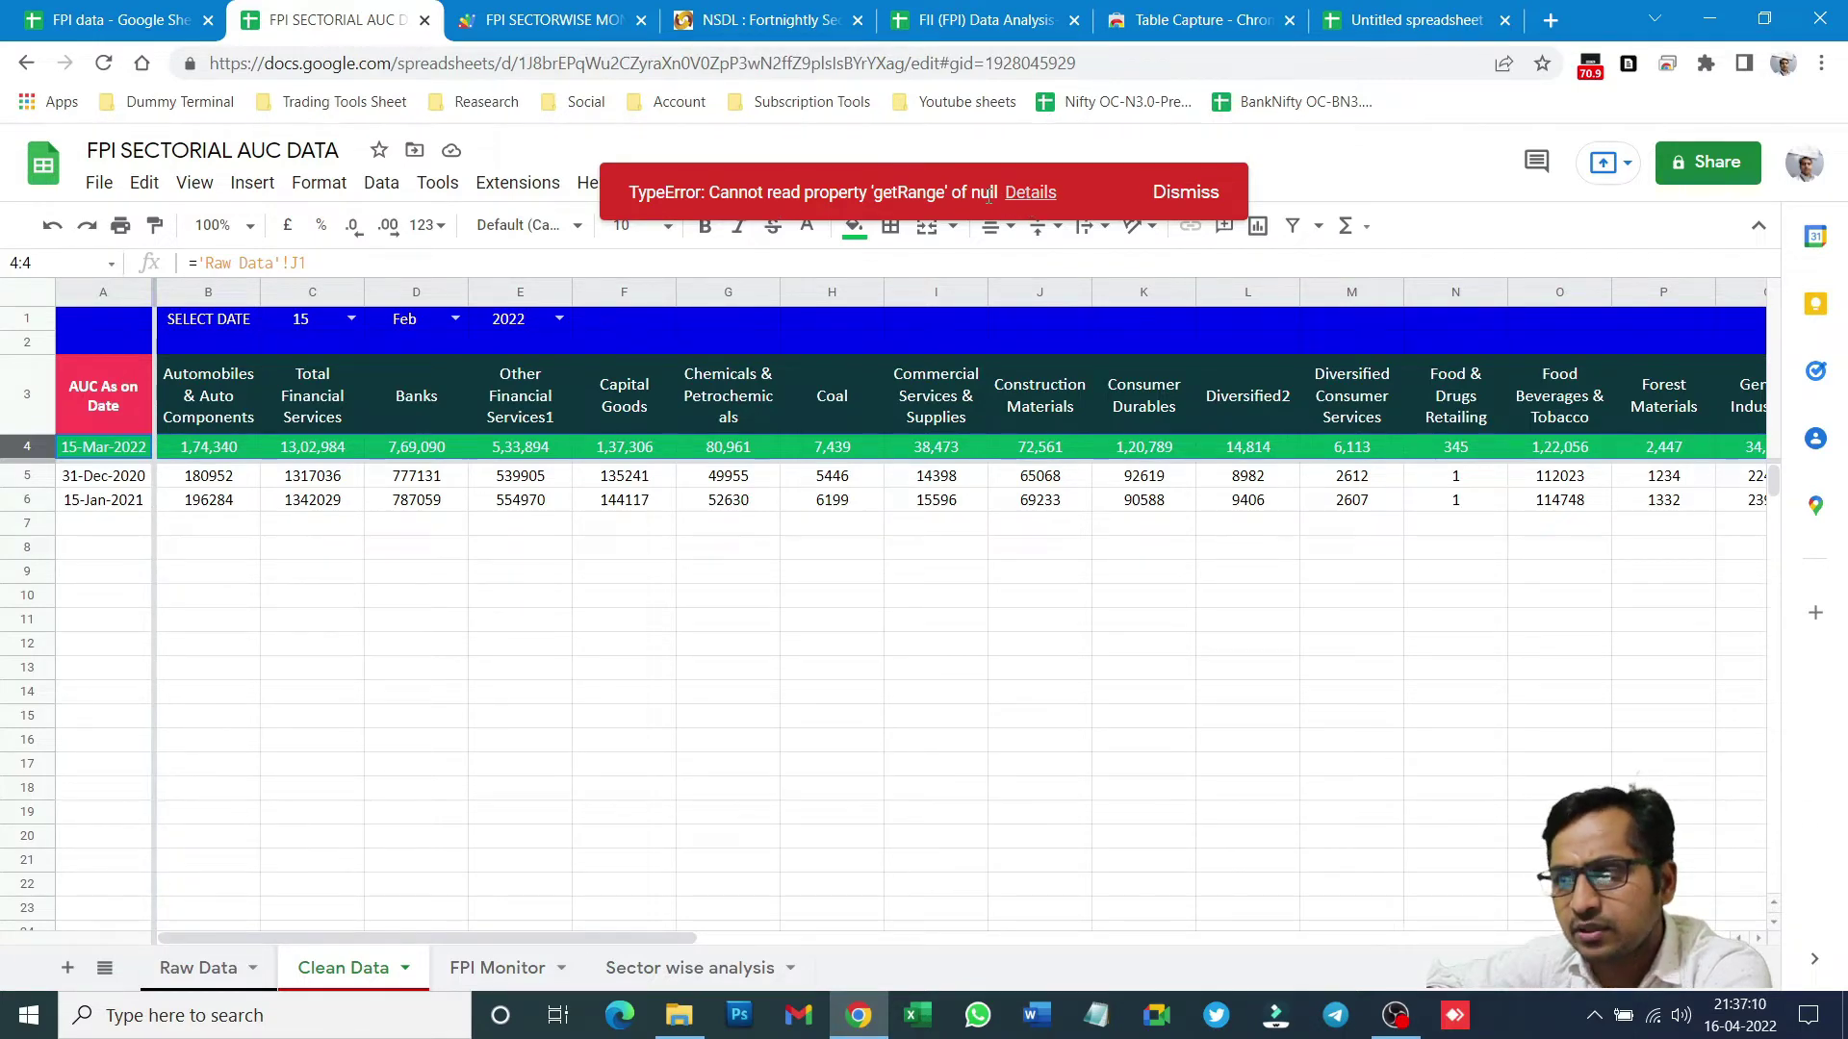
{"action": "left_click", "coordinate": [1026, 202]}
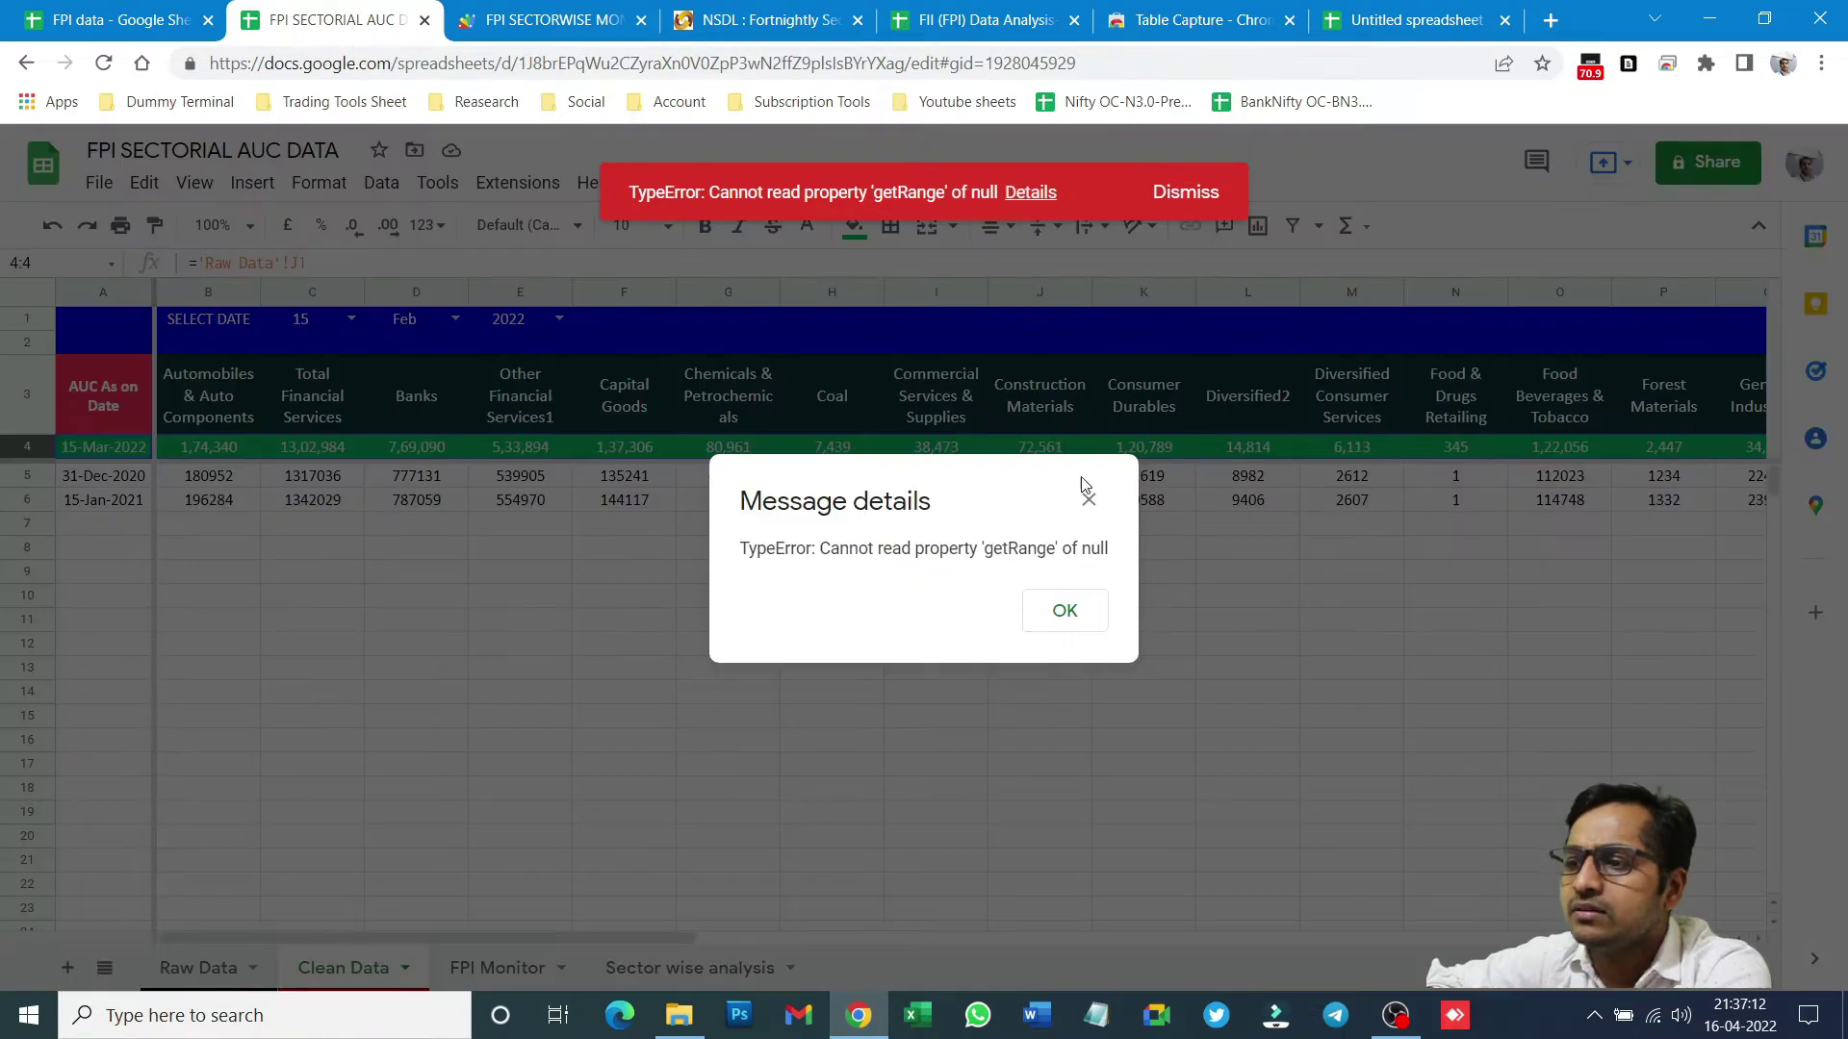
{"action": "left_click", "coordinate": [1065, 611]}
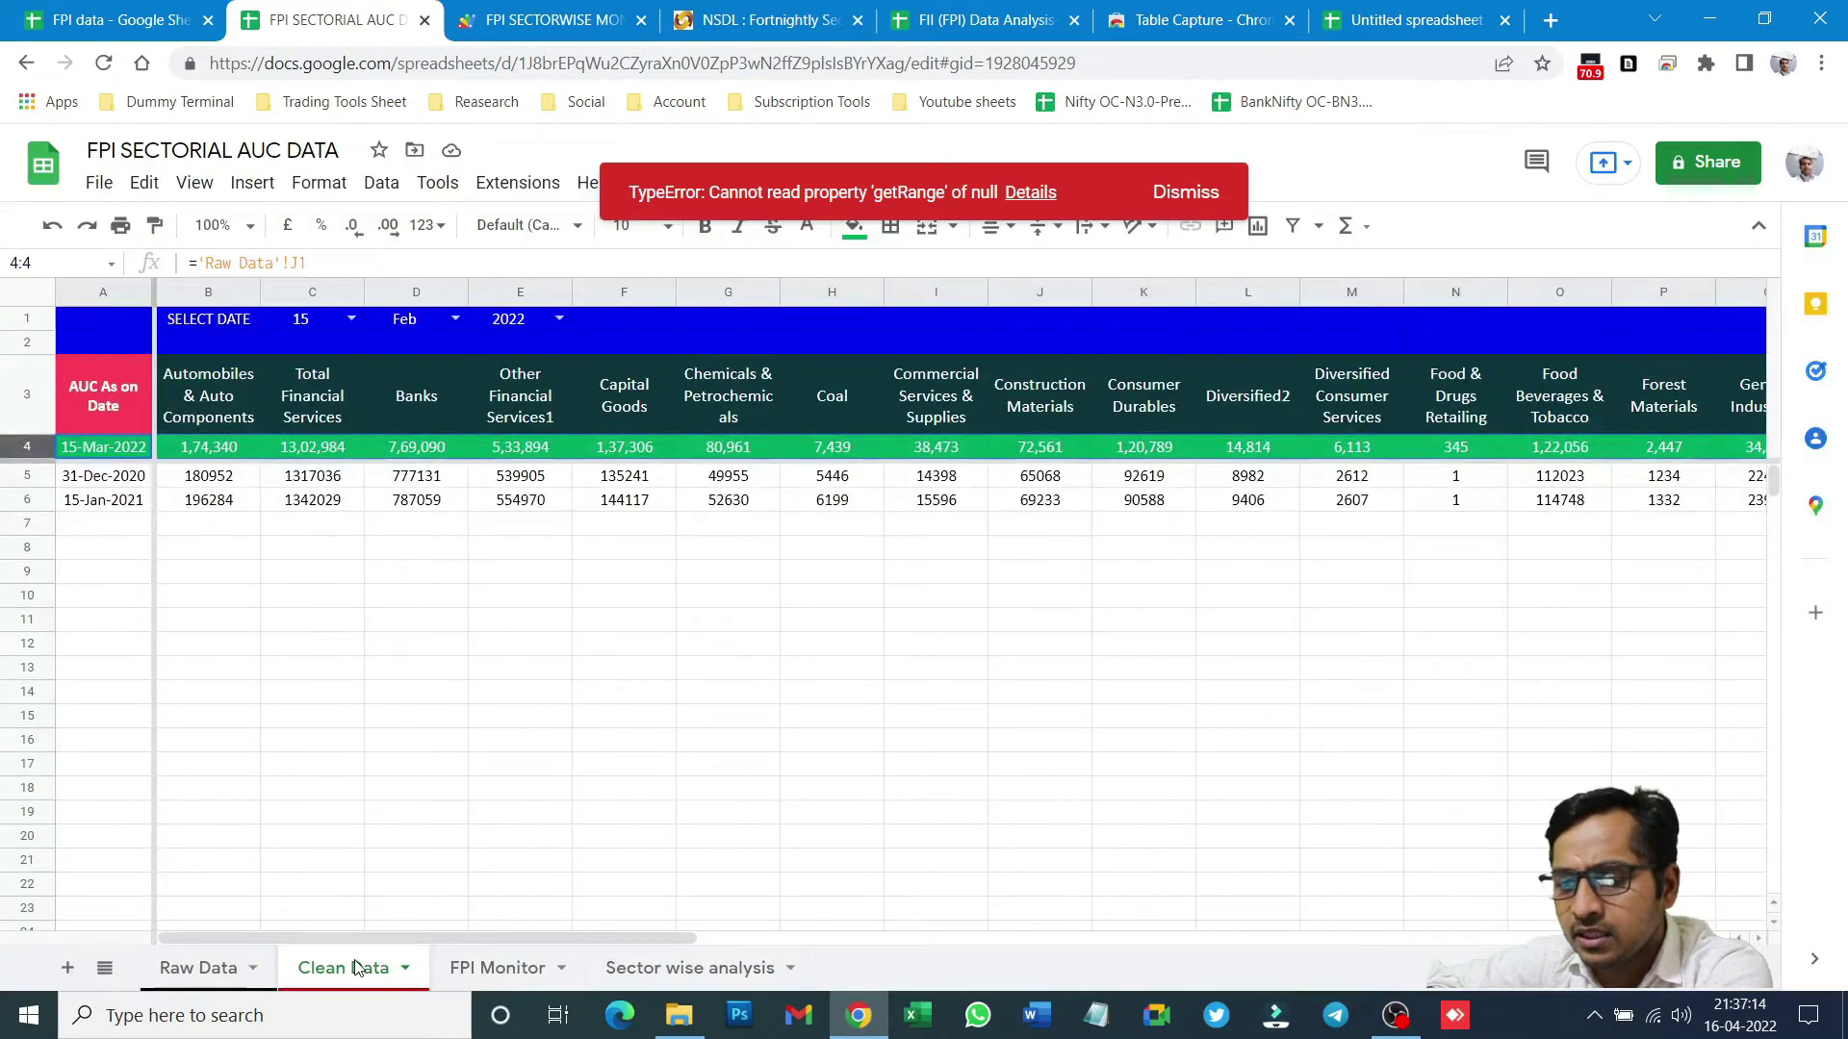
- Dismiss the script error and confirm the exact name of the Clean Data sheet
{"action": "left_click", "coordinate": [1184, 193]}
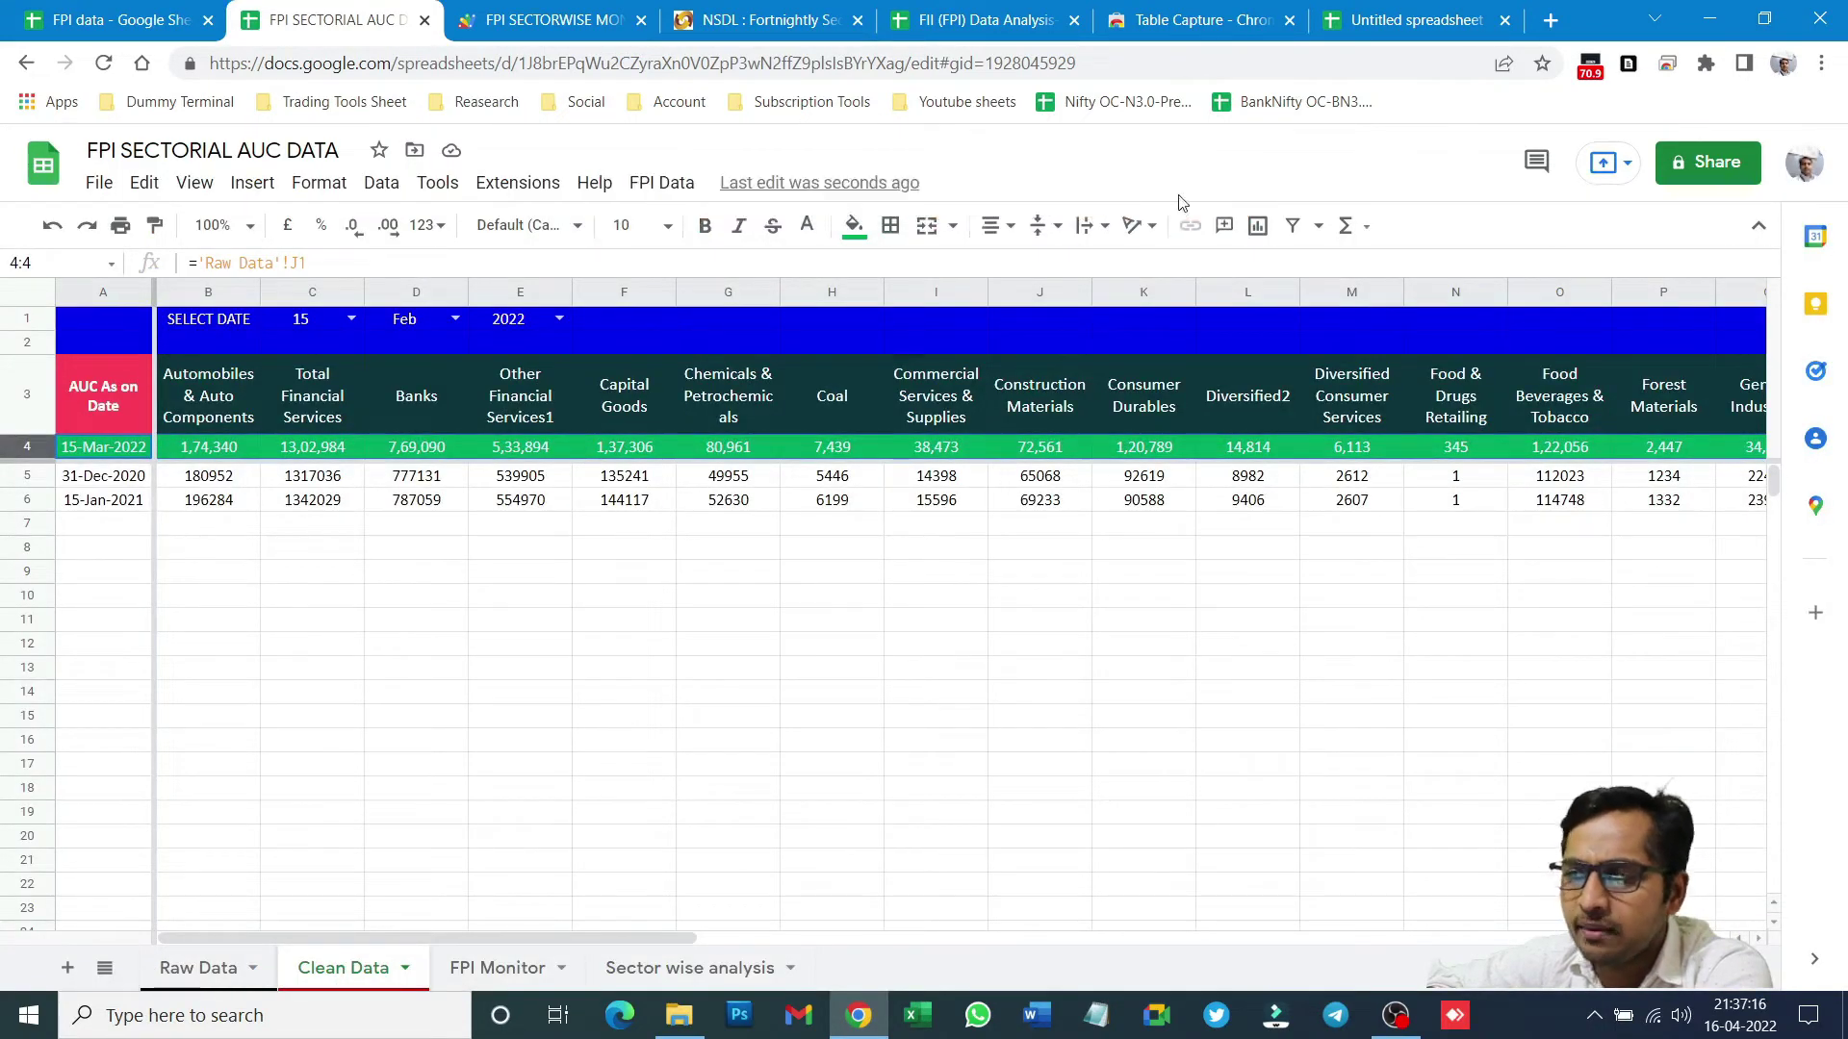
{"action": "left_click", "coordinate": [539, 19]}
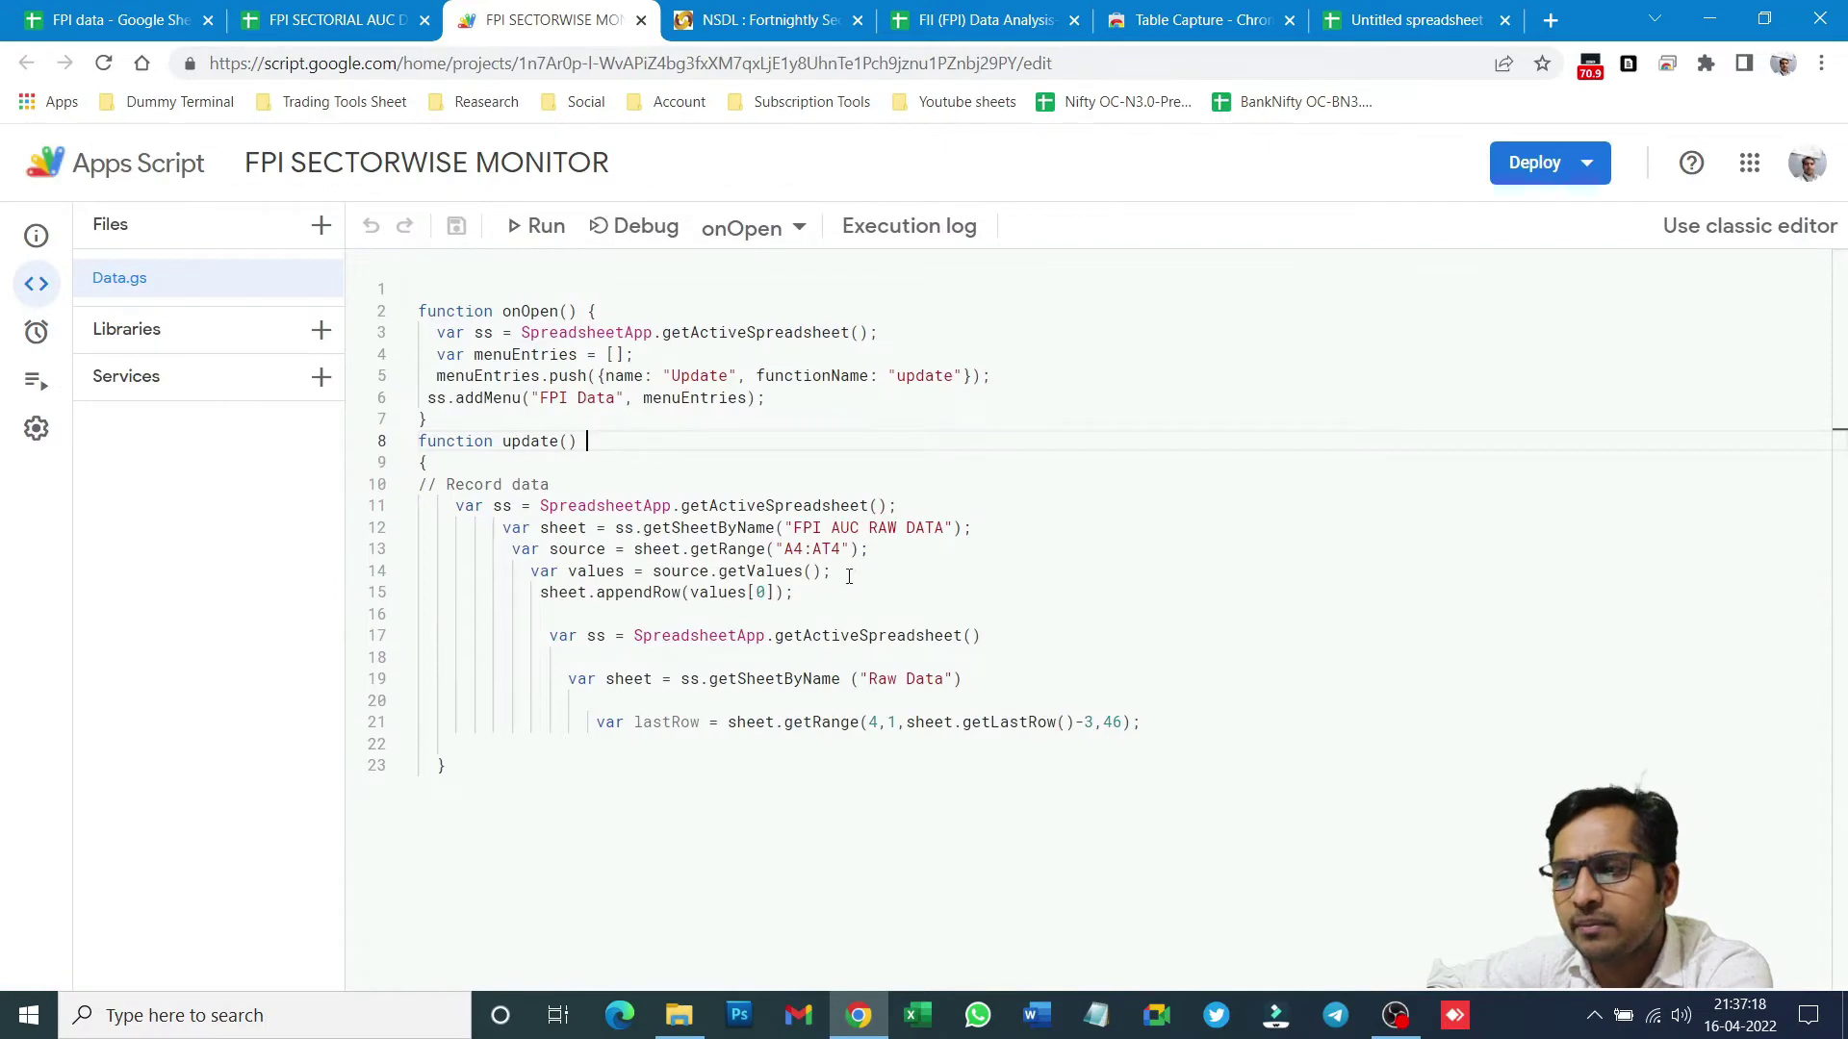
{"action": "left_click", "coordinate": [327, 19]}
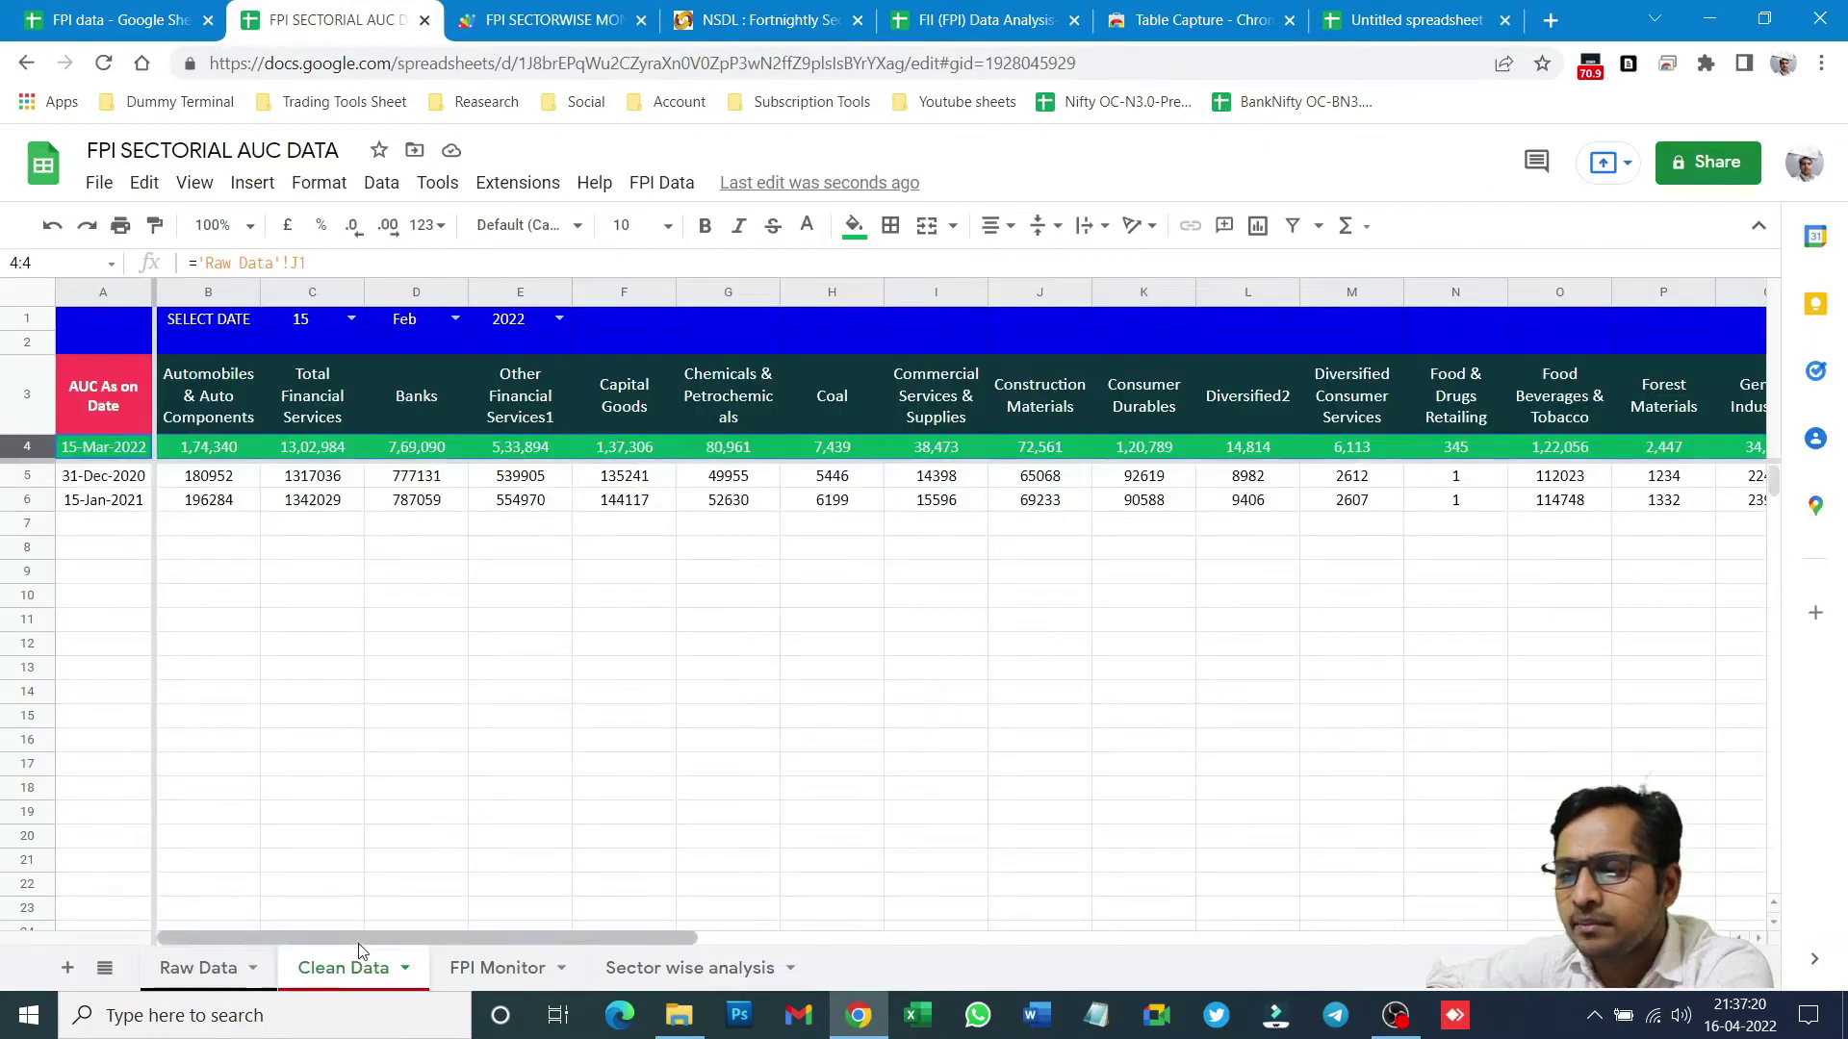
{"action": "double_click", "coordinate": [353, 978]}
{"action": "key", "text": "ctrl+c"}
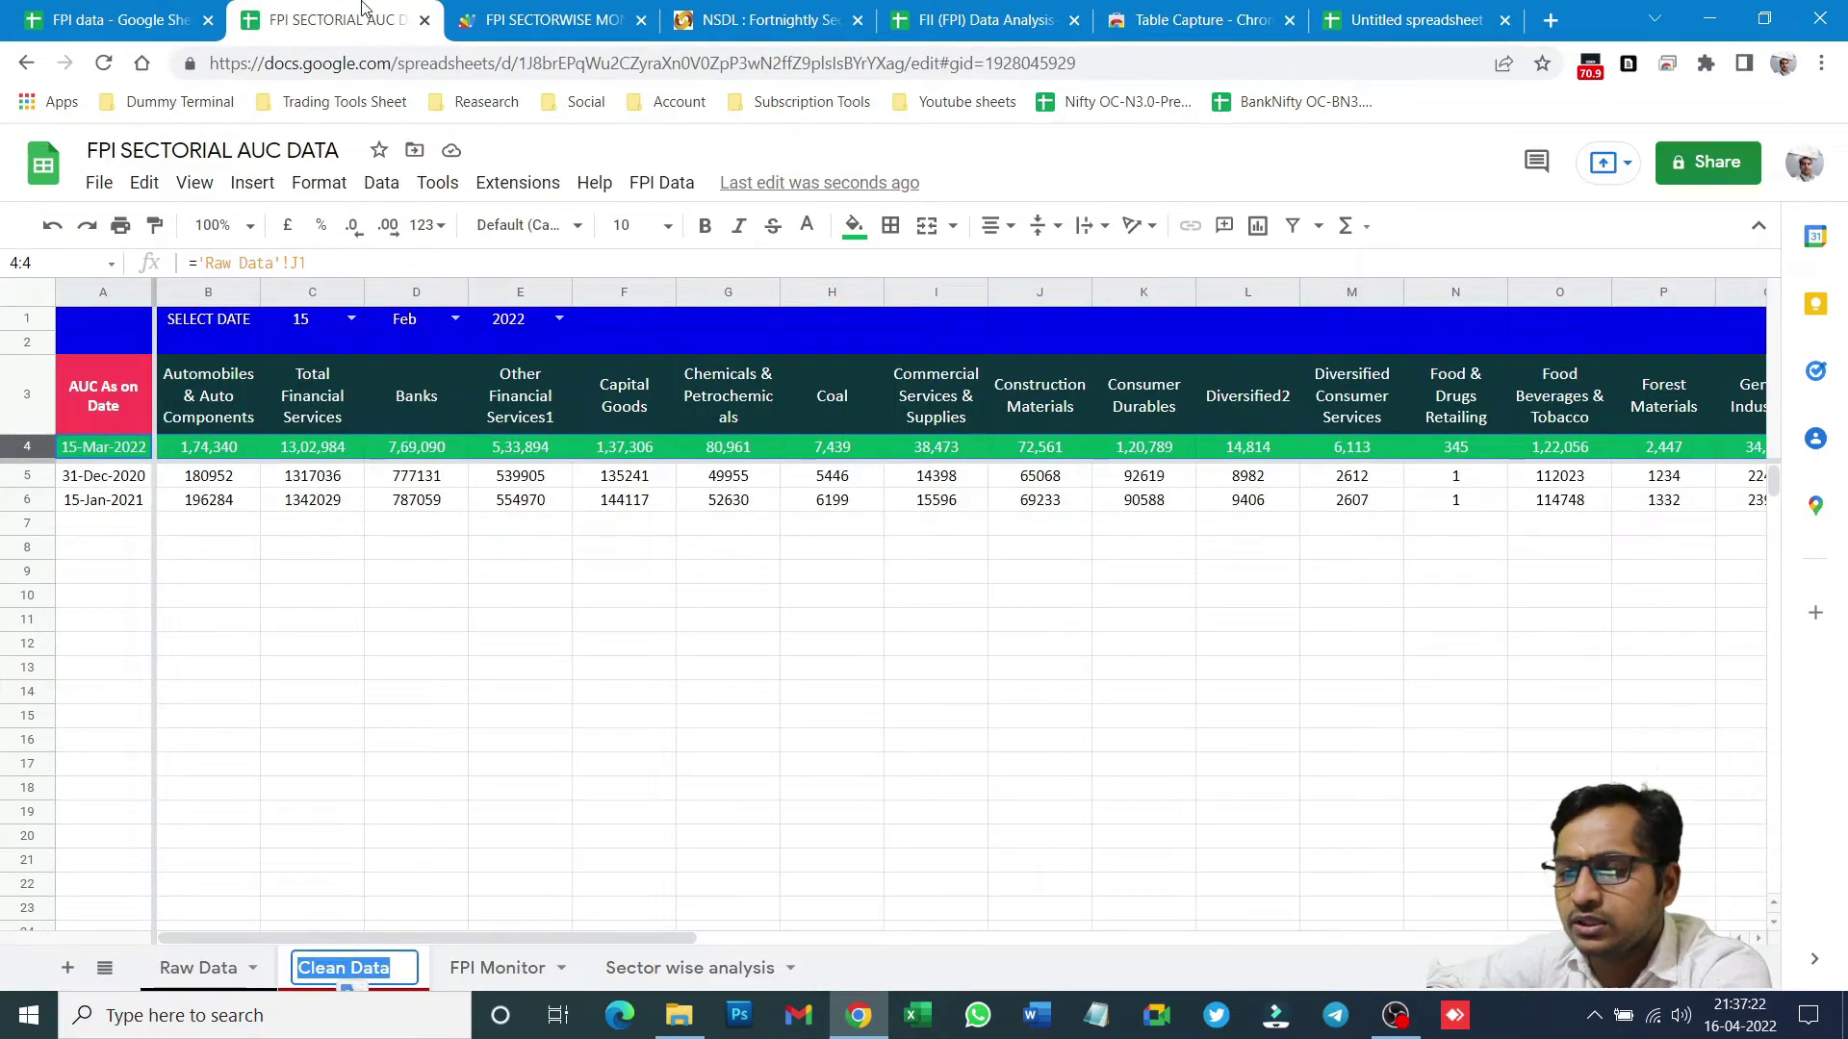
{"action": "left_click", "coordinate": [500, 20]}
- Change getSheetByName on lines 12 and 19 to "Clean Data" and save the project
{"action": "left_click", "coordinate": [892, 527]}
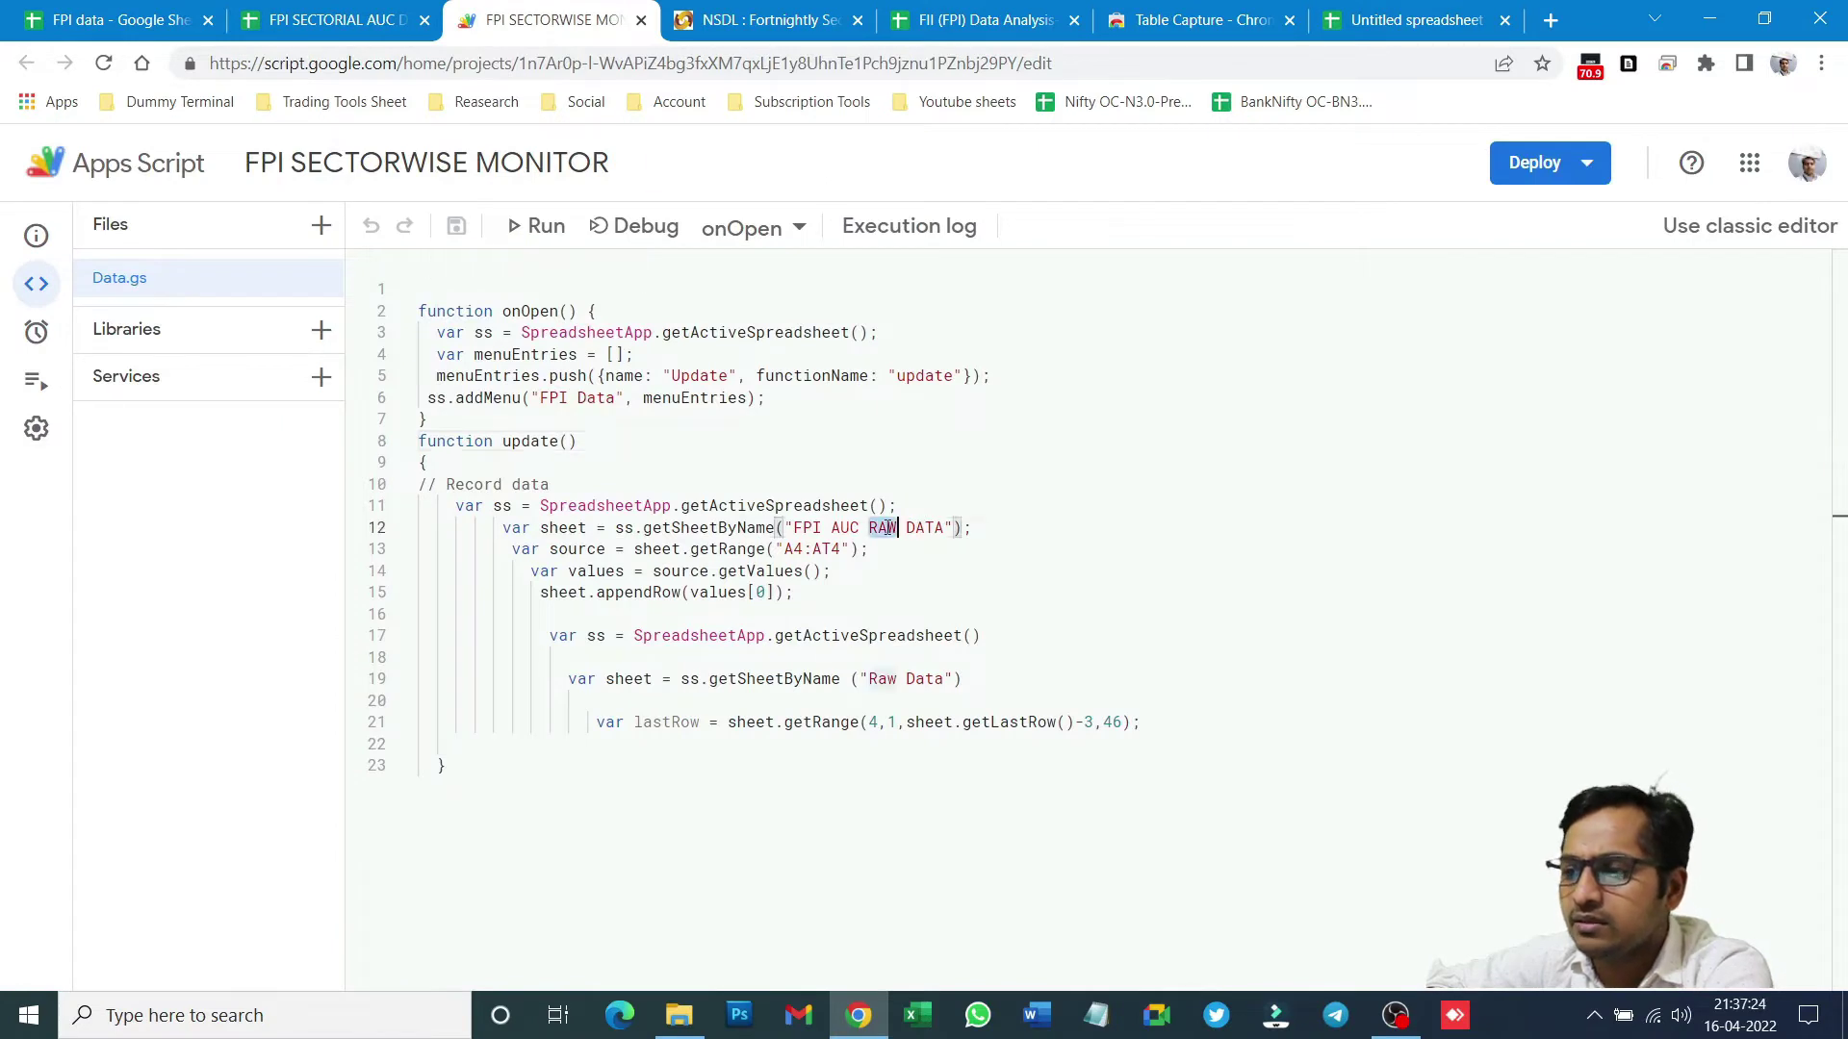
{"action": "left_click", "coordinate": [914, 527]}
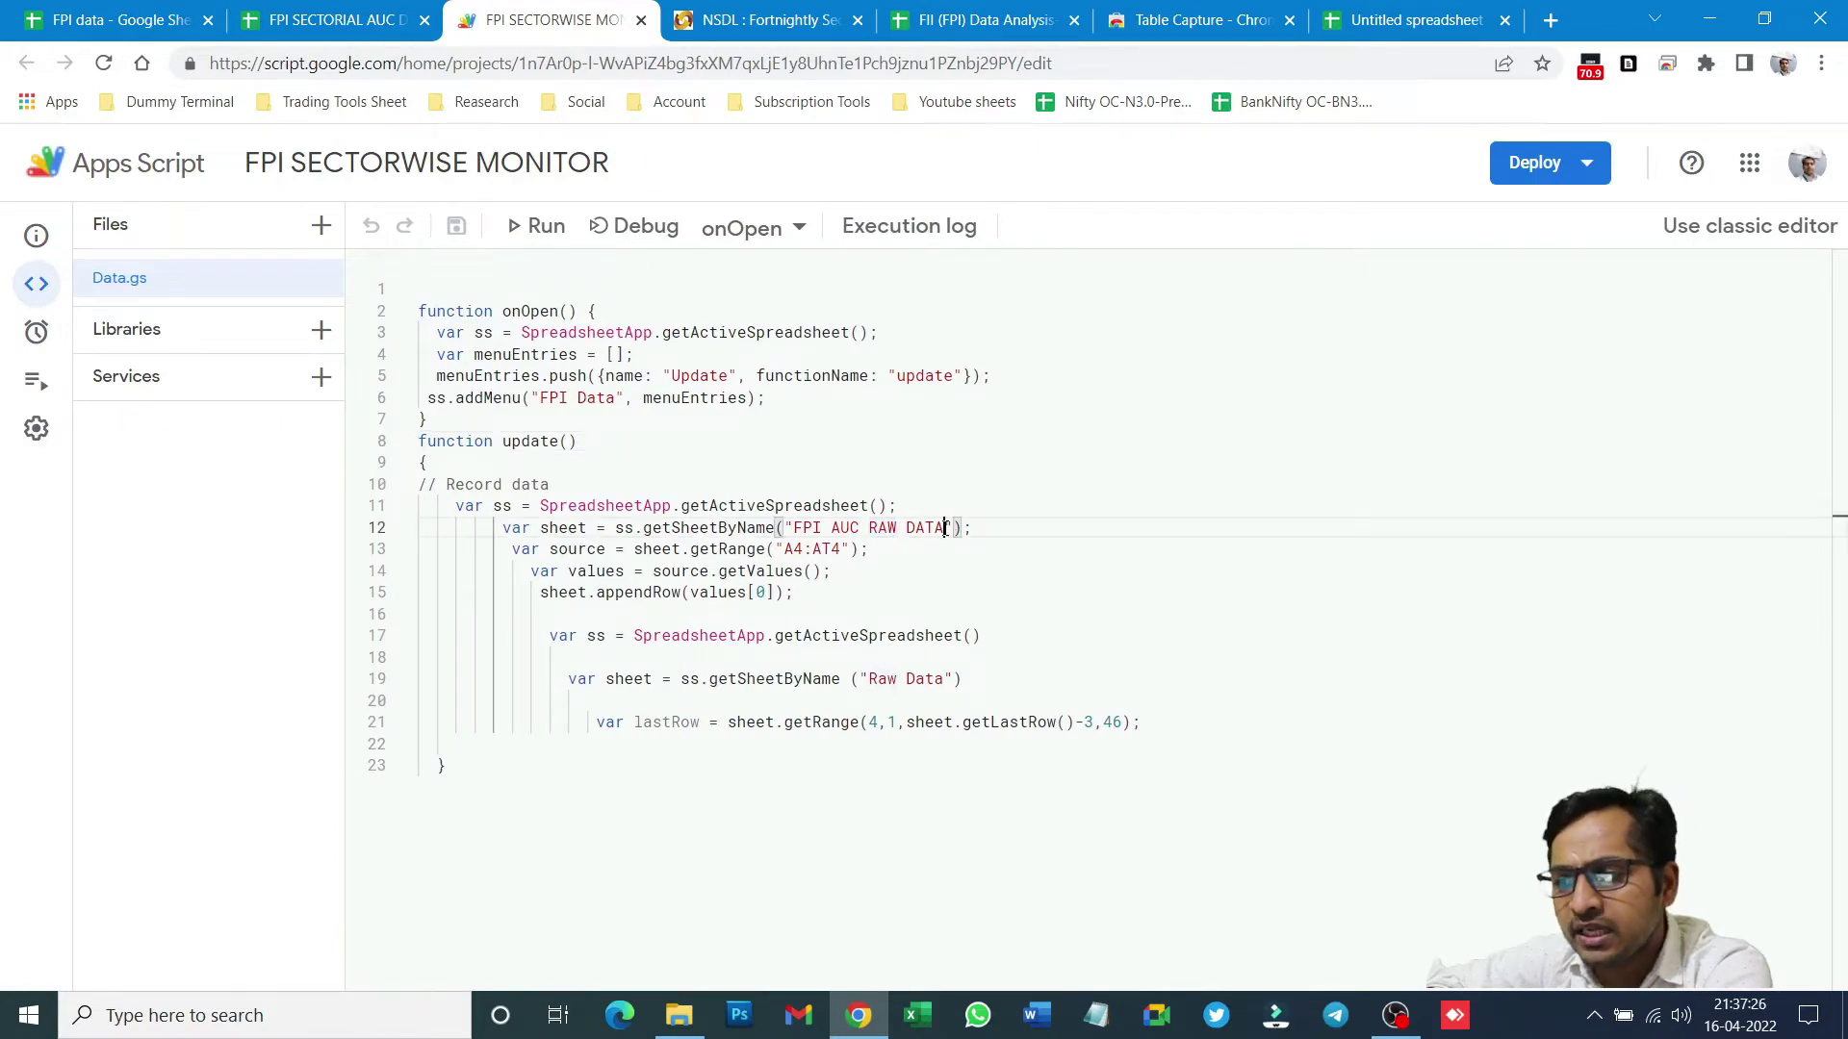
{"action": "left_click_drag", "start_coordinate": [944, 527], "coordinate": [795, 523]}
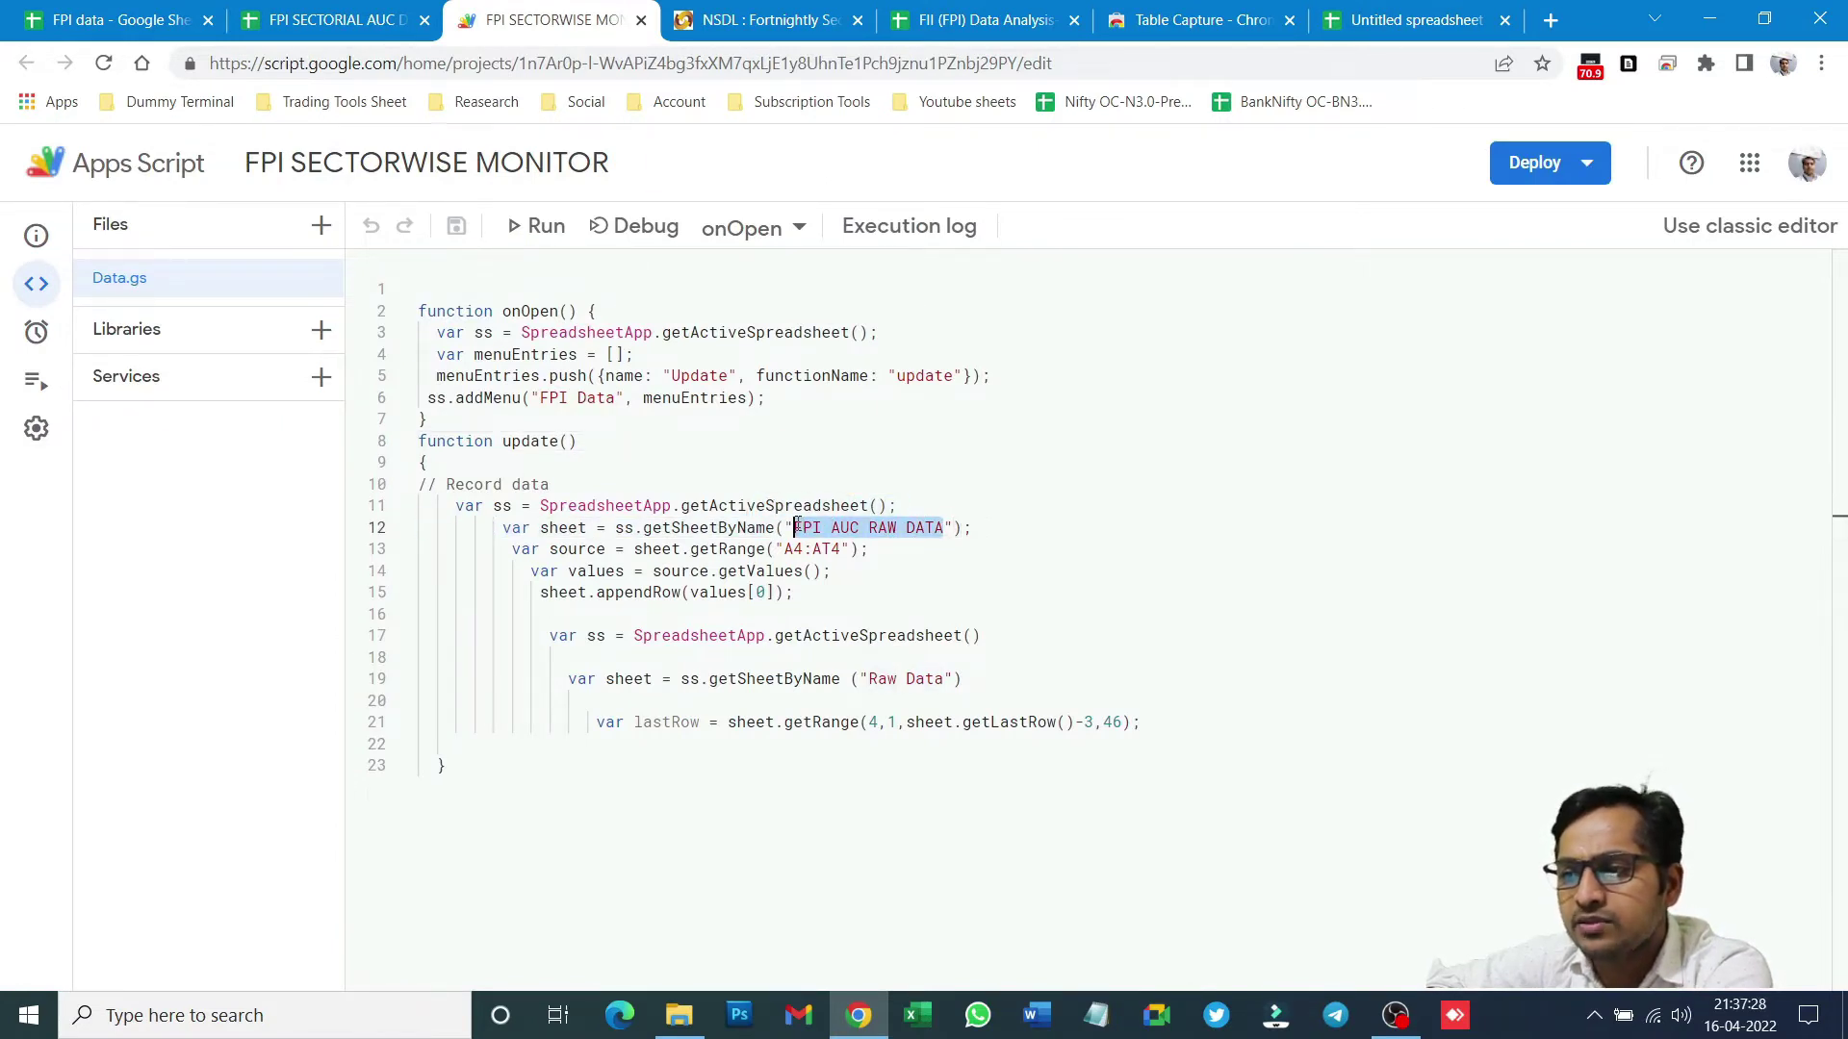
{"action": "type", "text": "Clean Data"}
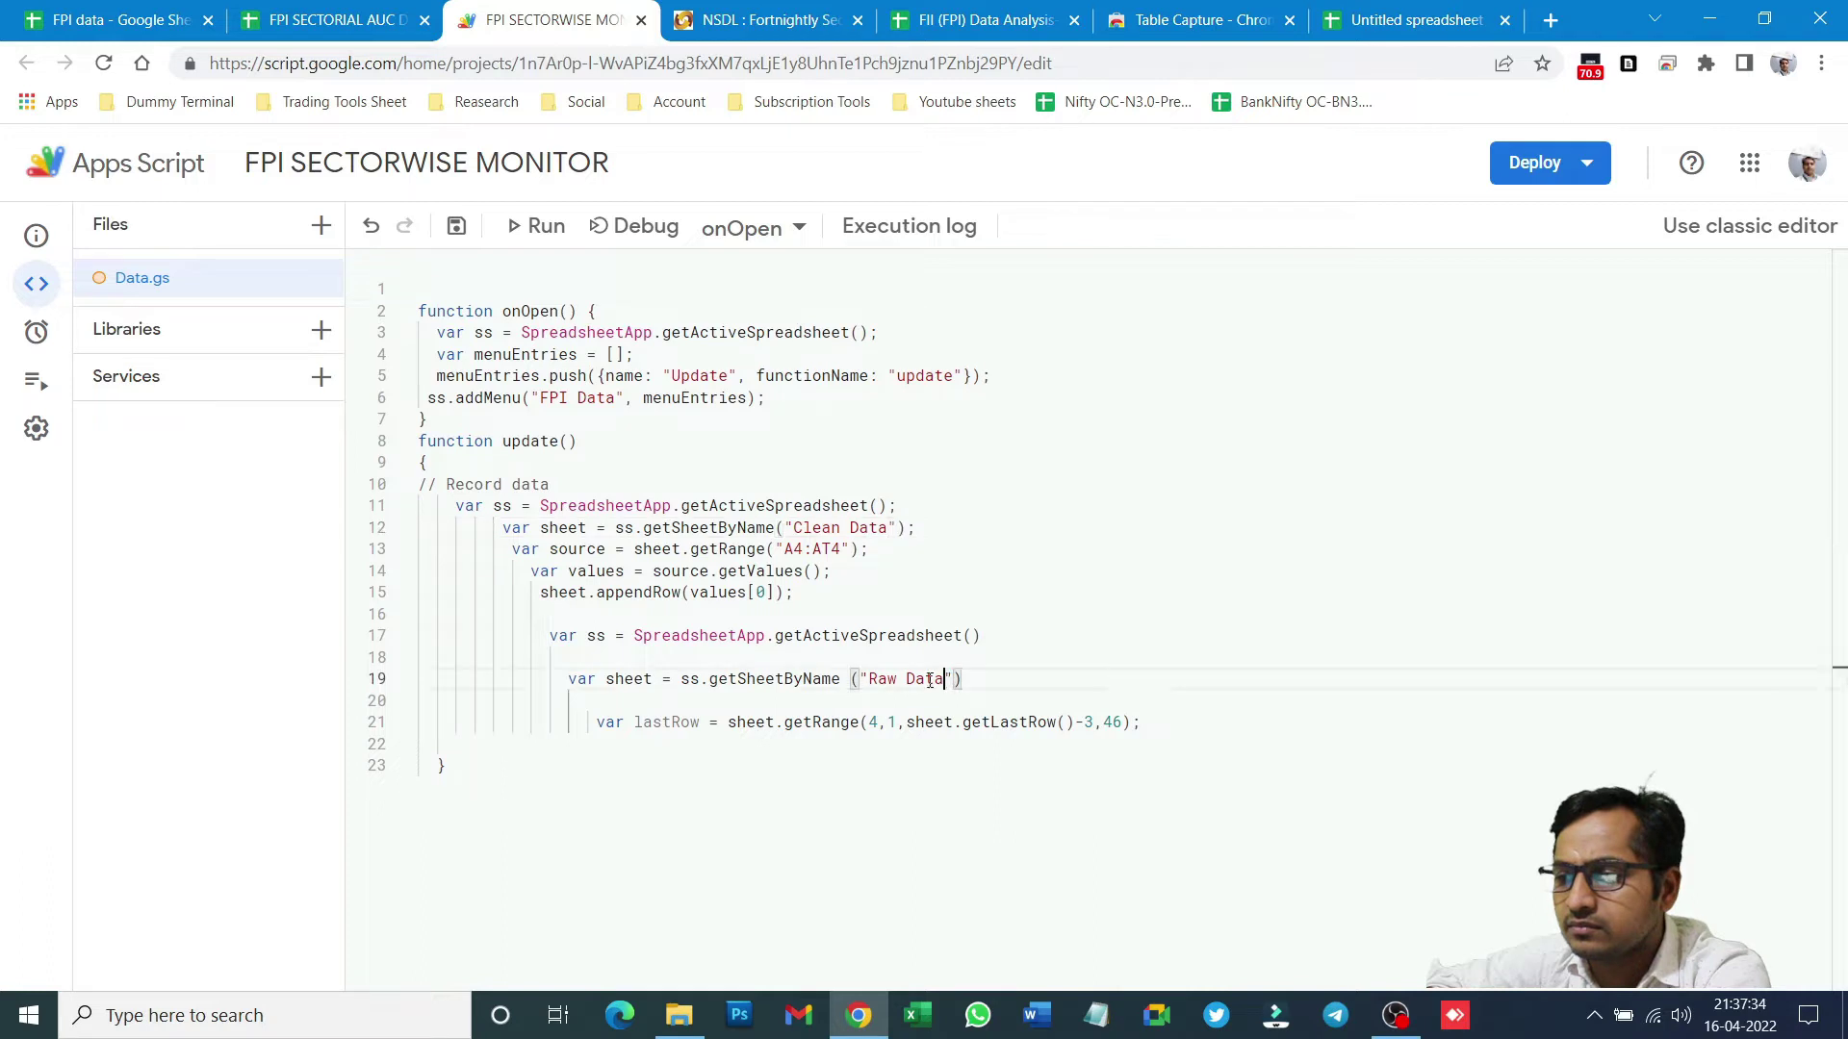
{"action": "left_click_drag", "start_coordinate": [944, 681], "coordinate": [874, 680]}
{"action": "key", "text": "ctrl+v"}
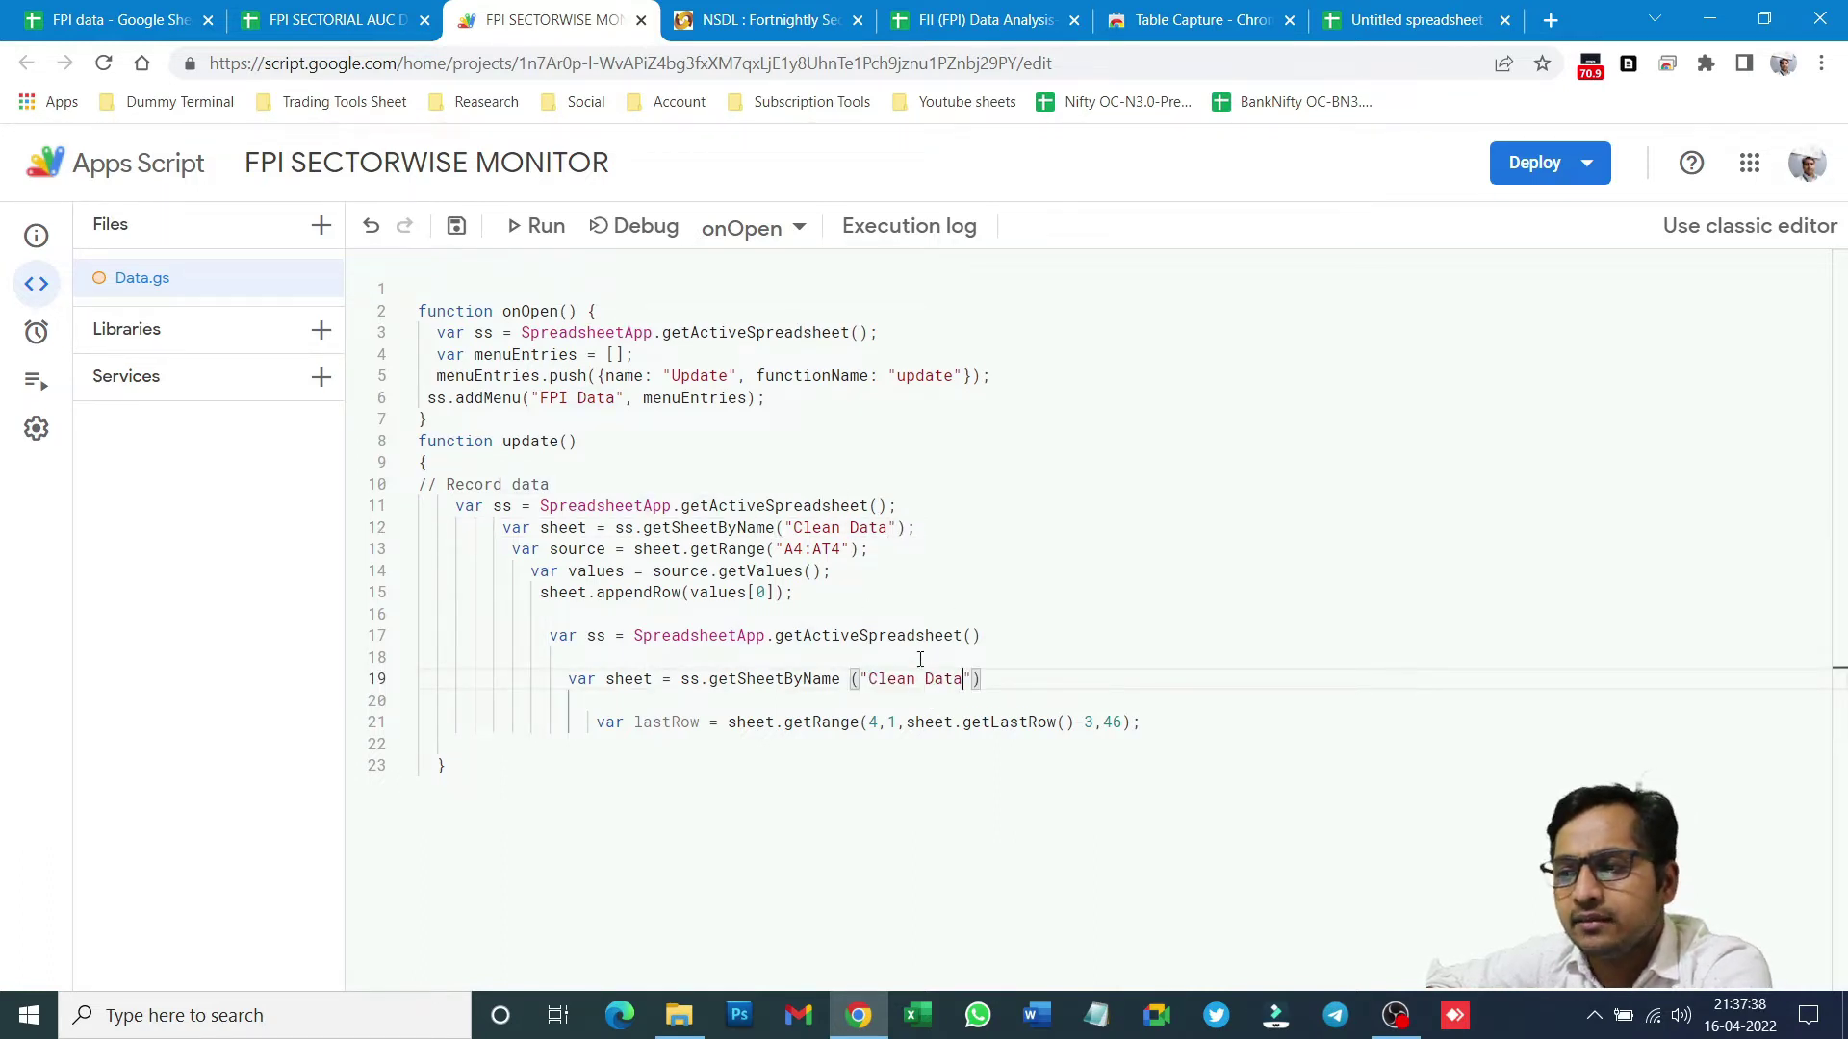
{"action": "left_click", "coordinate": [456, 227]}
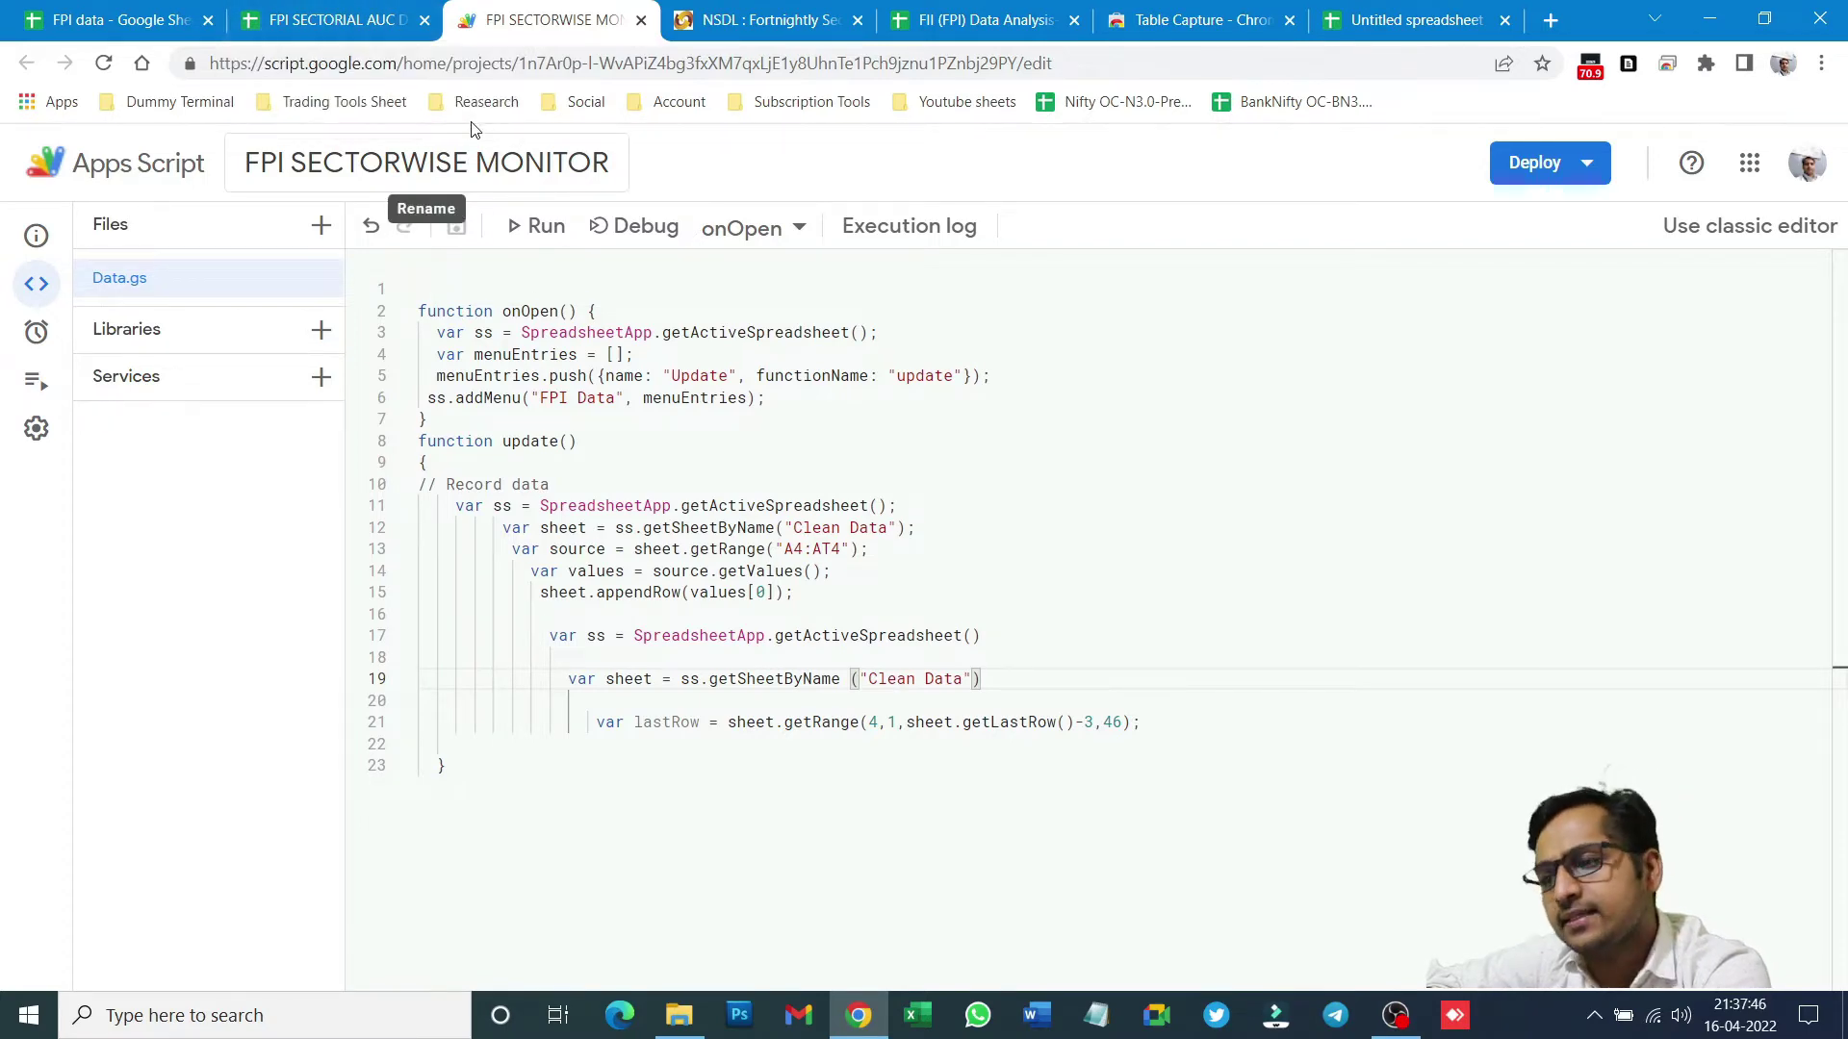
{"action": "left_click", "coordinate": [836, 836]}
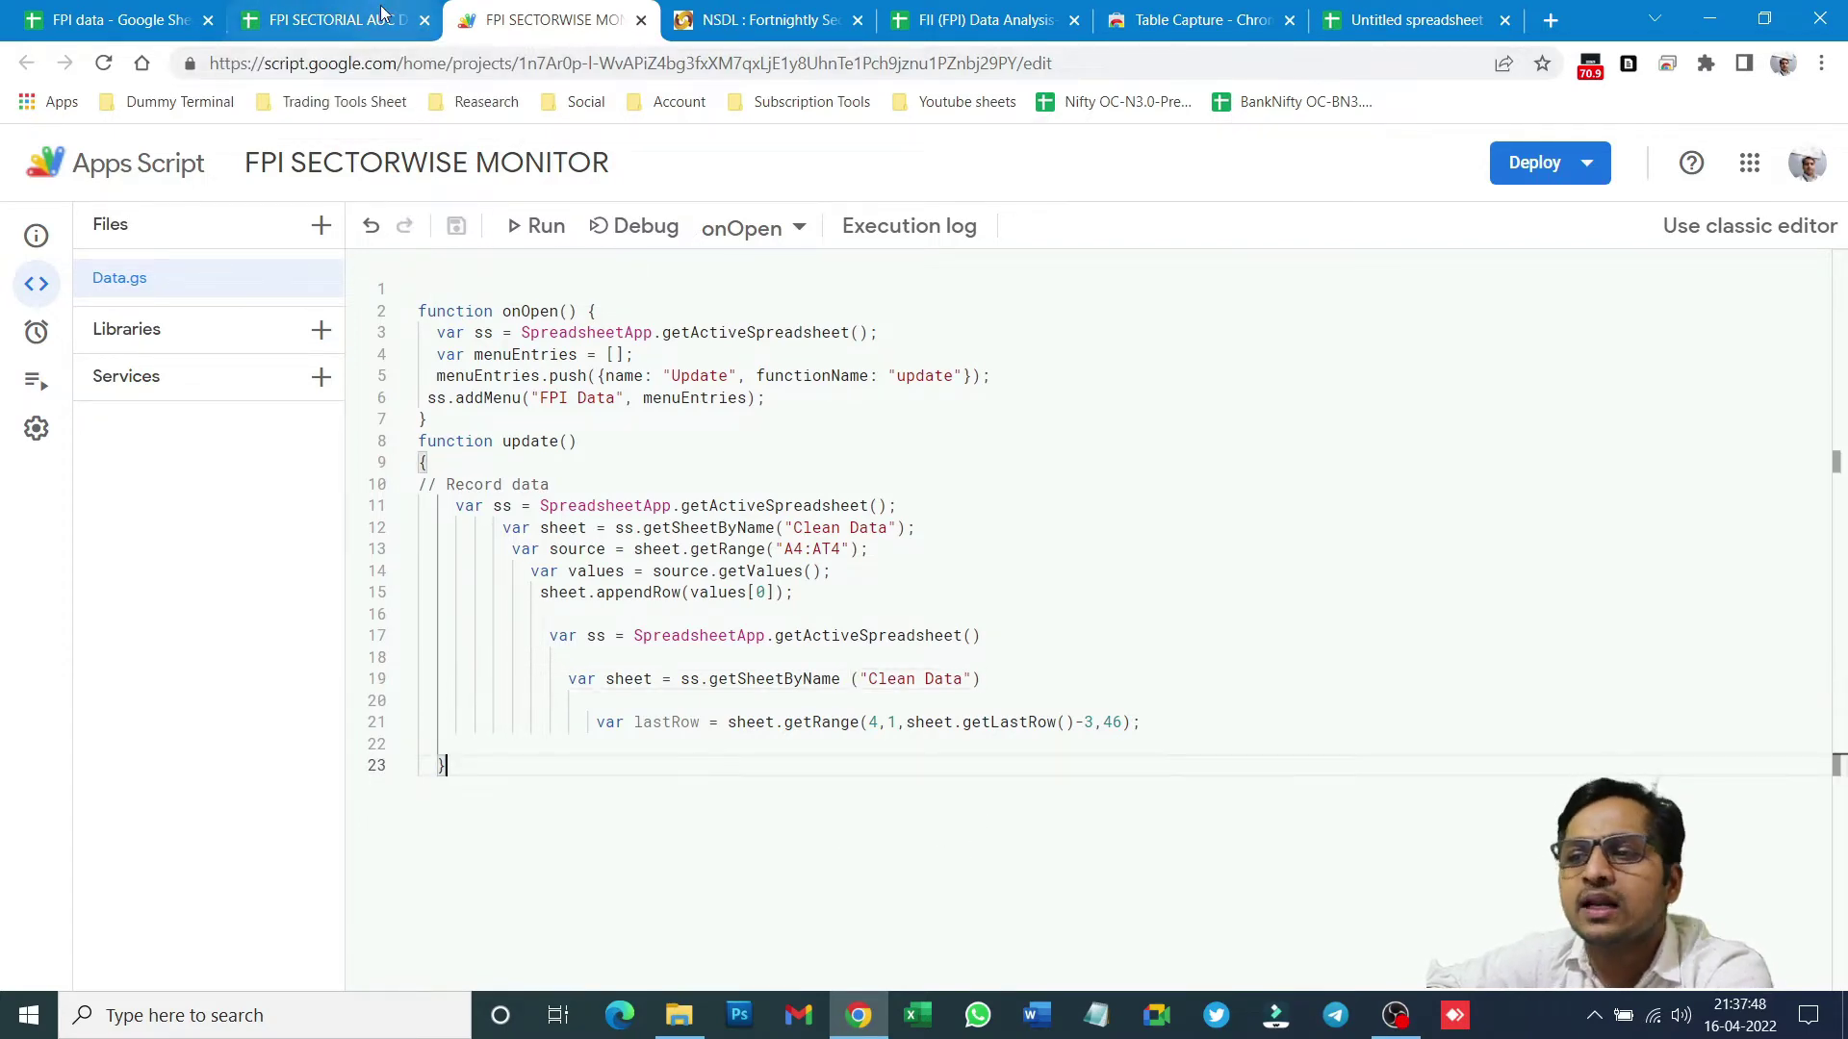
{"action": "left_click", "coordinate": [382, 20]}
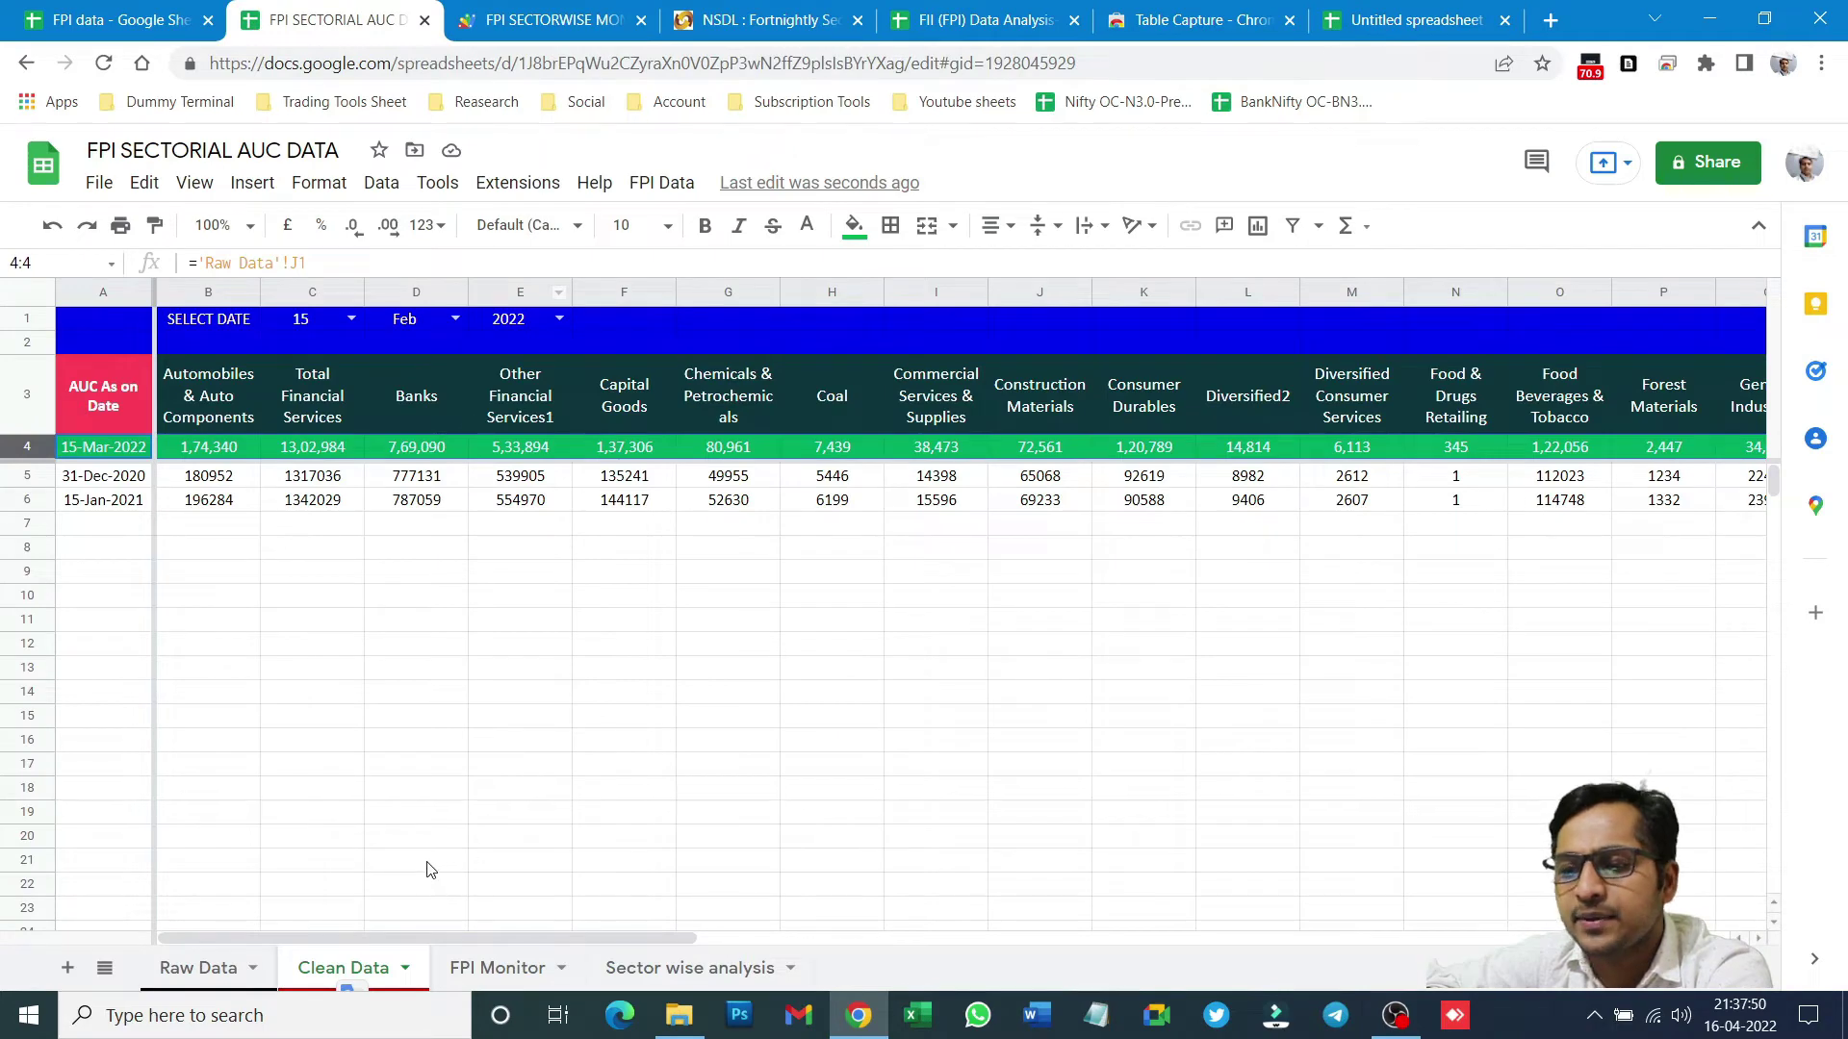
- Select row 4 on Clean Data and run FPI Data > Update to append the latest row
{"action": "left_click", "coordinate": [413, 722]}
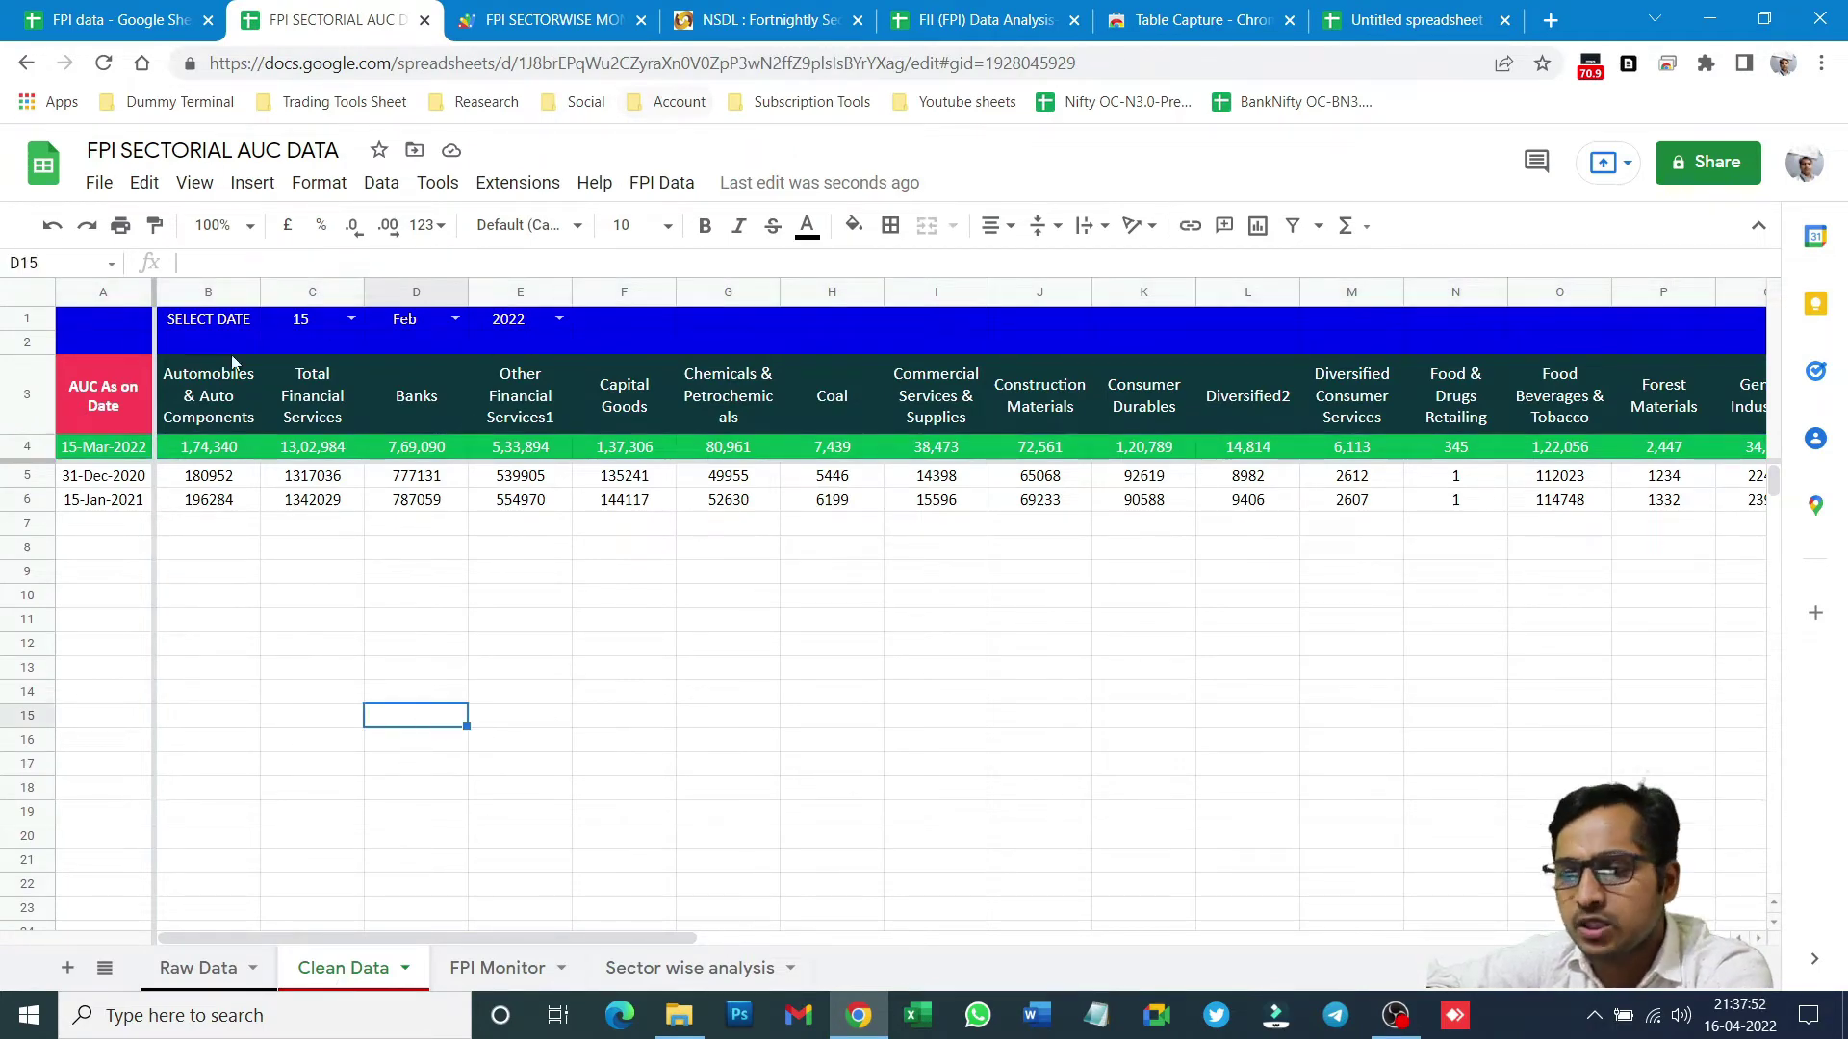
{"action": "left_click", "coordinate": [25, 448]}
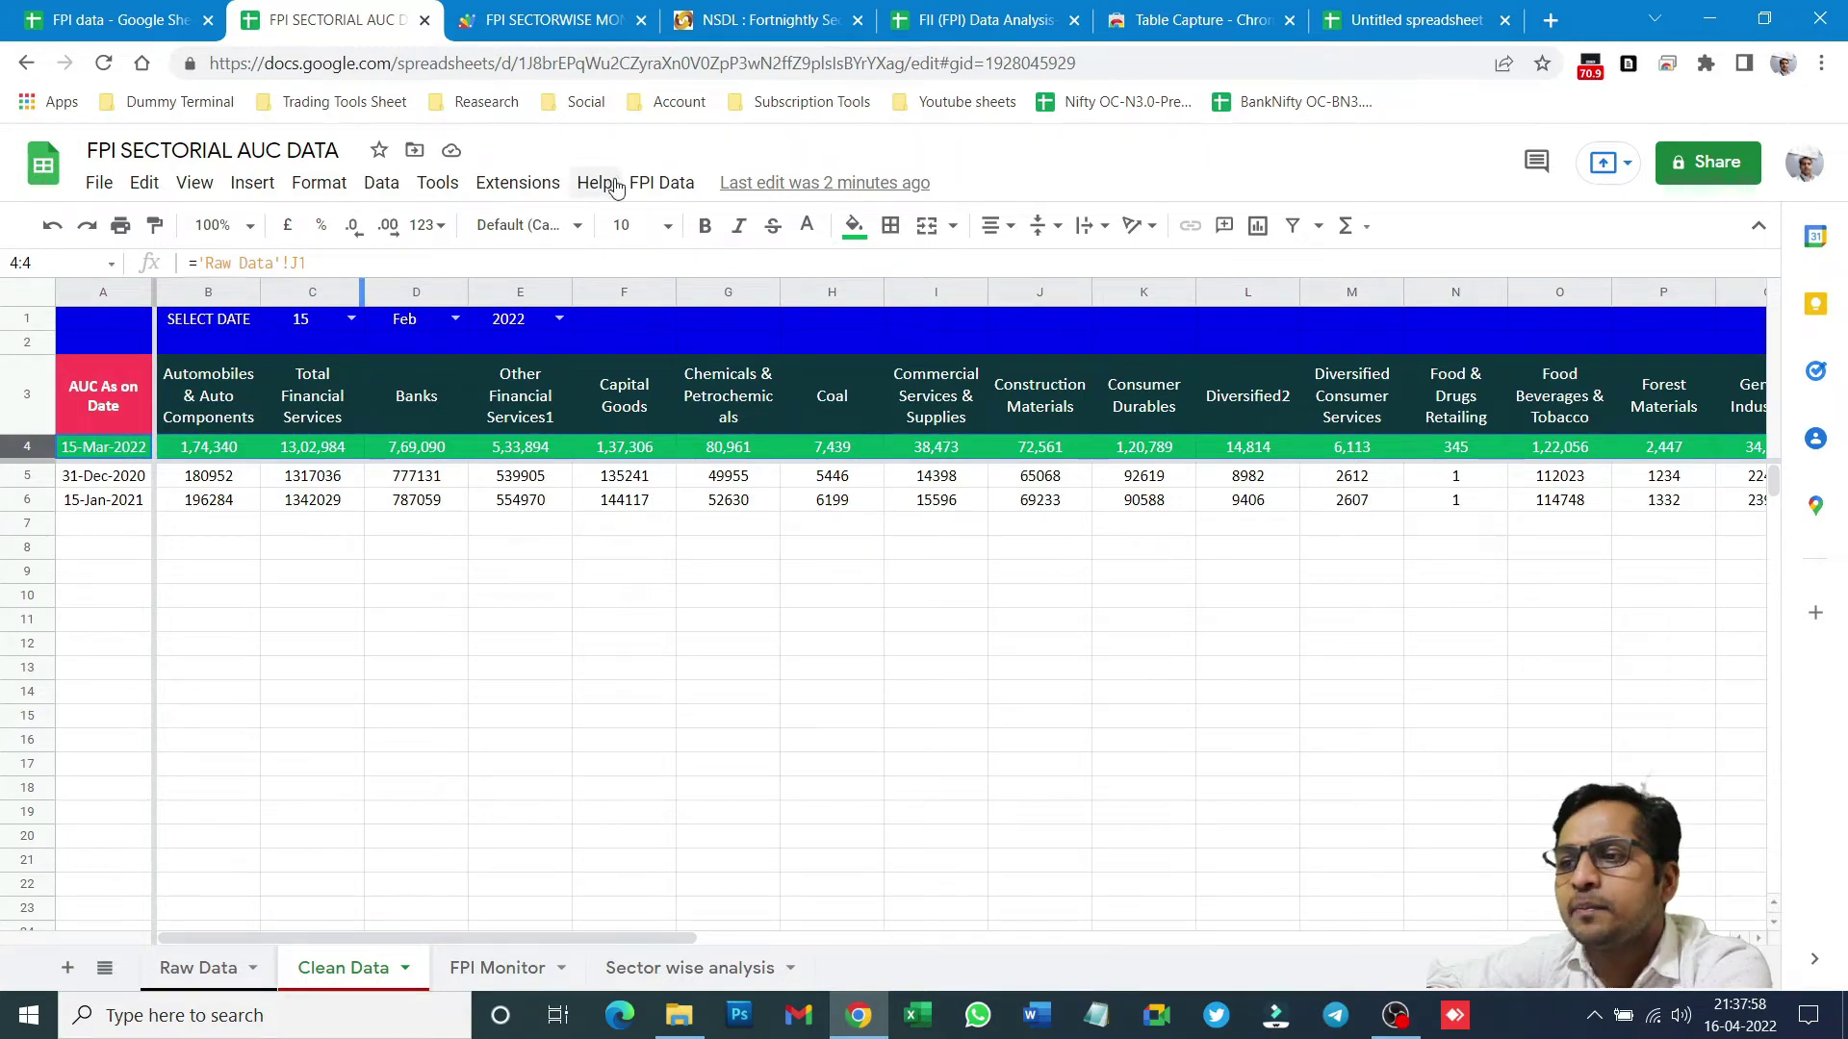
{"action": "left_click", "coordinate": [647, 186]}
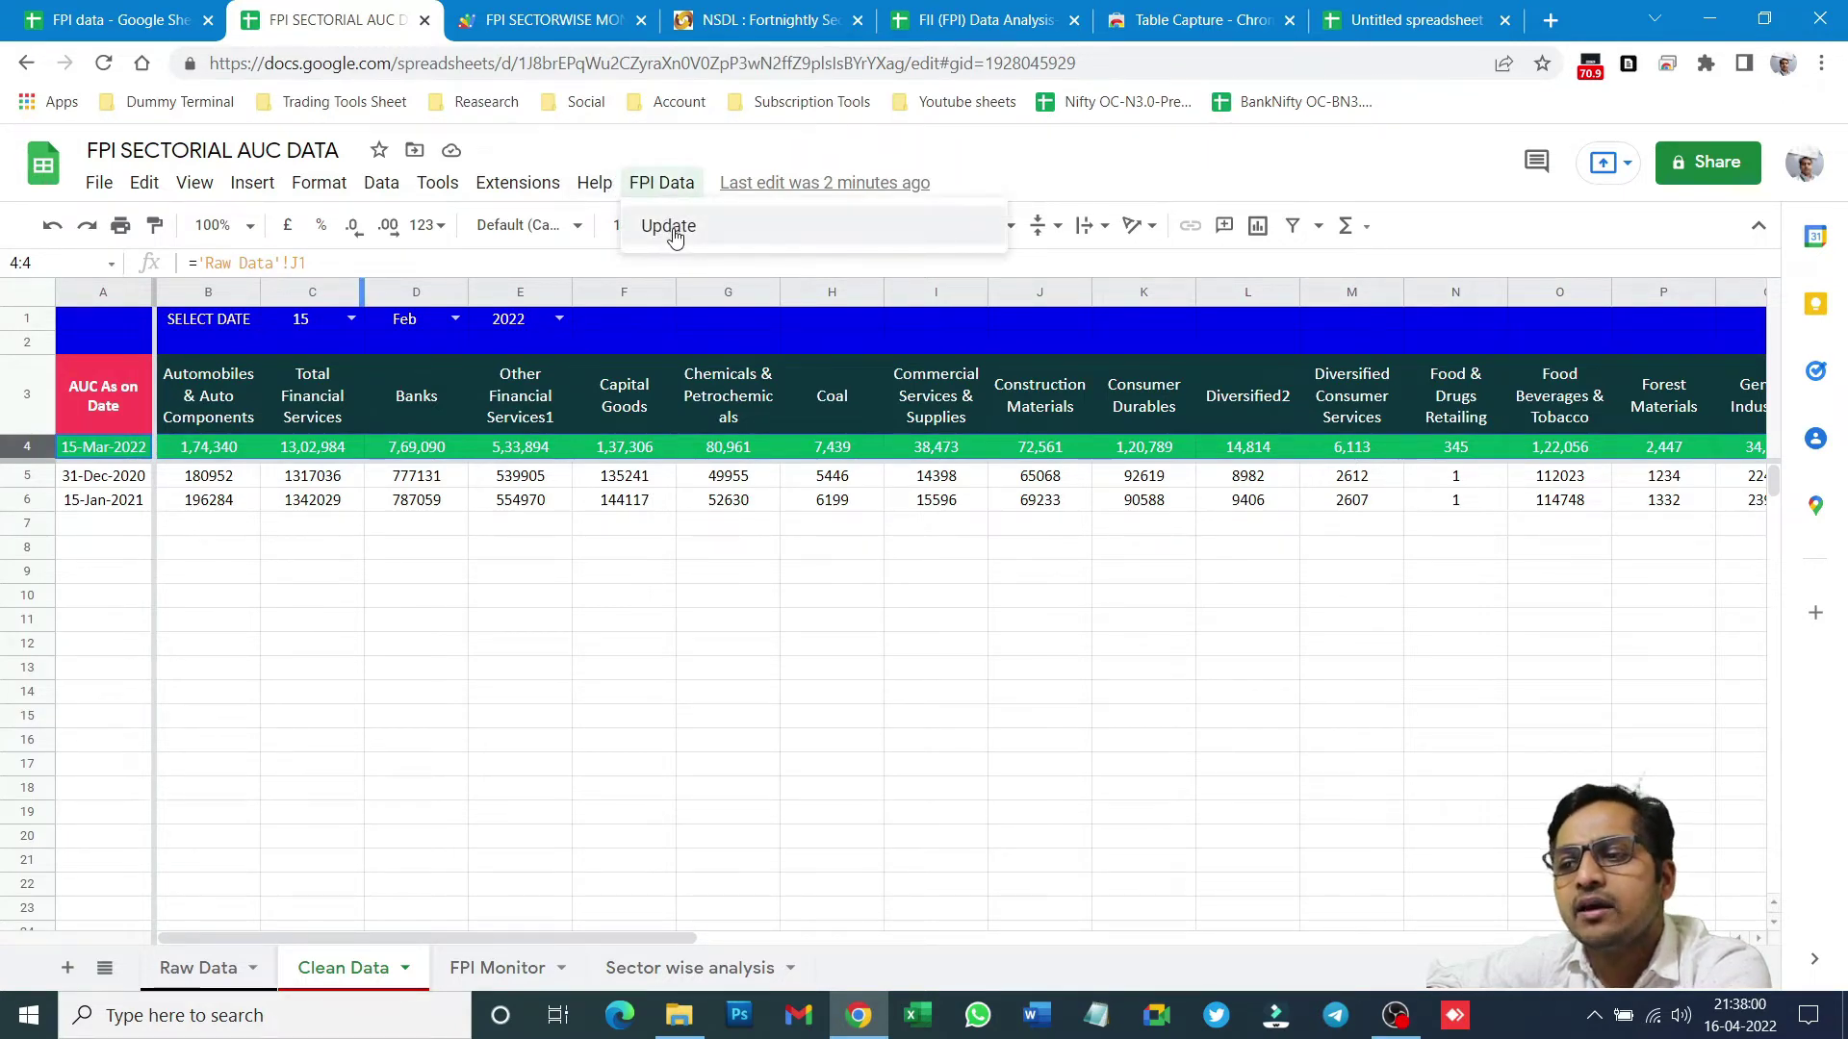
{"action": "left_click", "coordinate": [675, 237]}
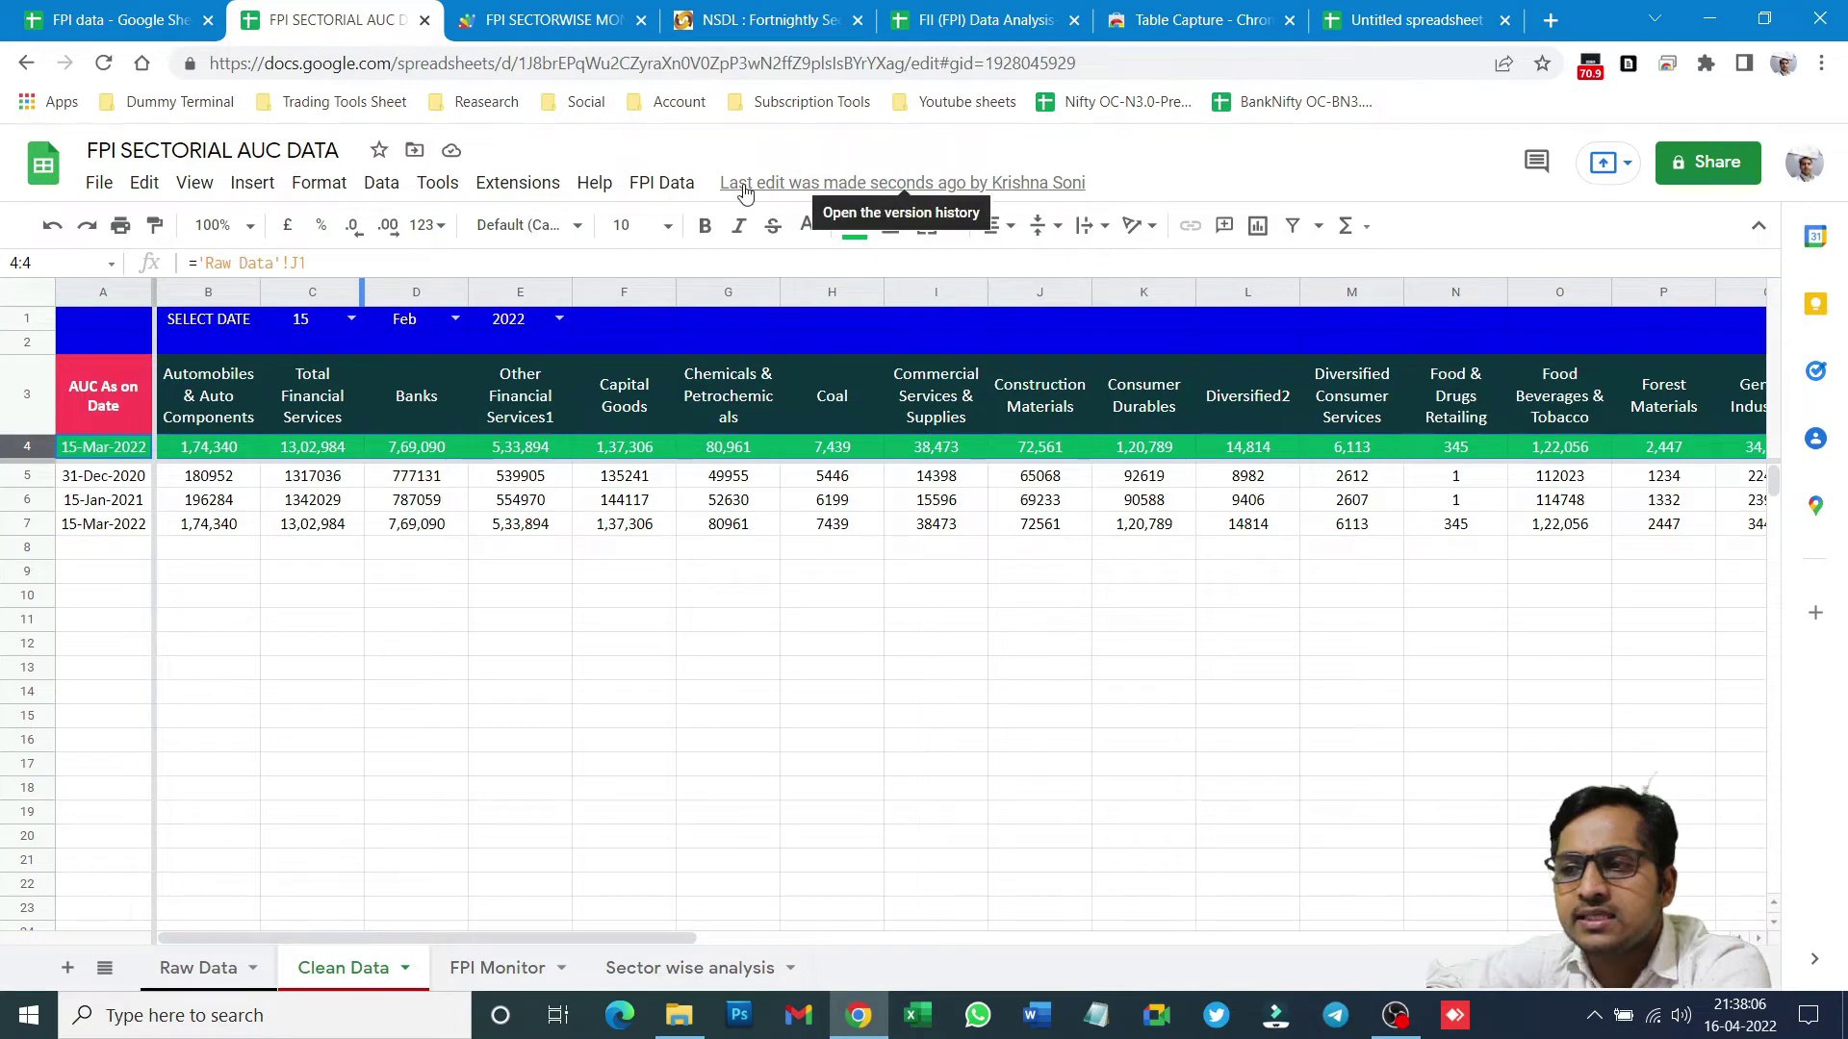
- Compare row 7's mixed-format values in F7 and G7, then bring up Find and replace
{"action": "left_click", "coordinate": [11, 522]}
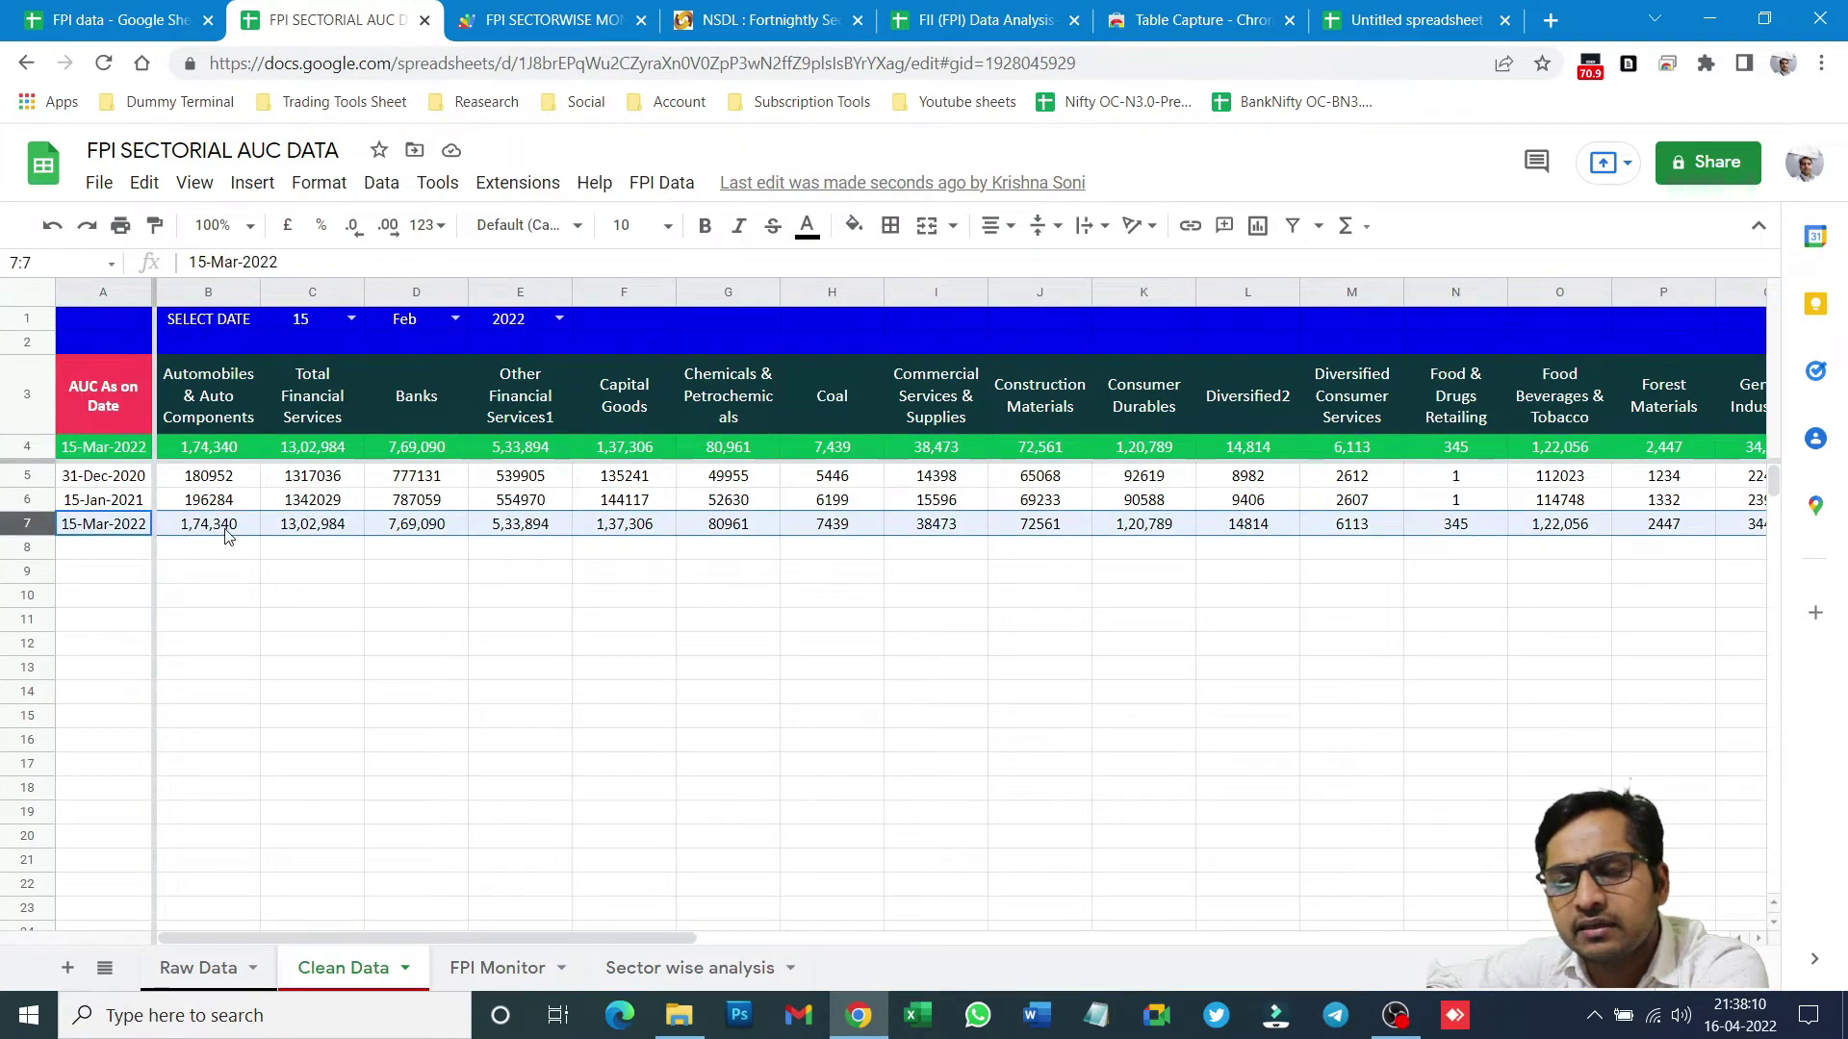
{"action": "left_click", "coordinate": [100, 185]}
{"action": "mouse_move", "coordinate": [147, 184]}
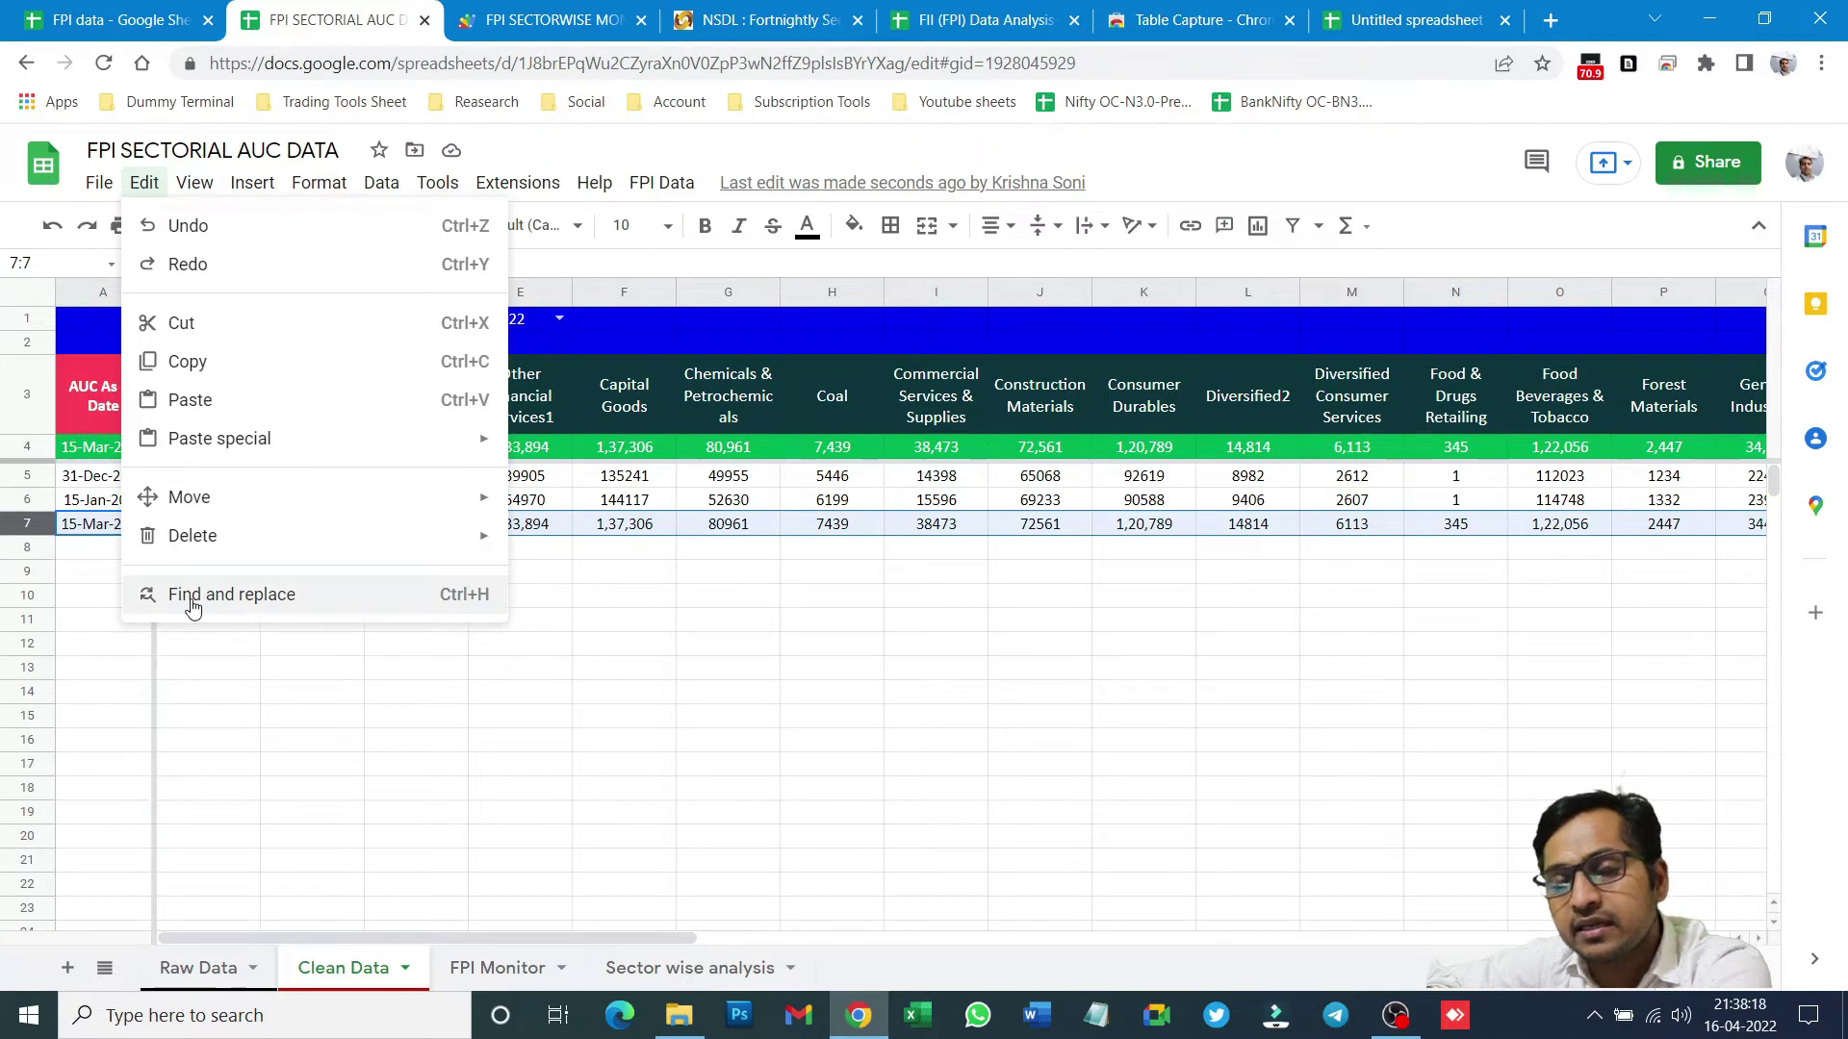
{"action": "left_click", "coordinate": [652, 510]}
{"action": "left_click", "coordinate": [637, 532]}
{"action": "left_click", "coordinate": [635, 625]}
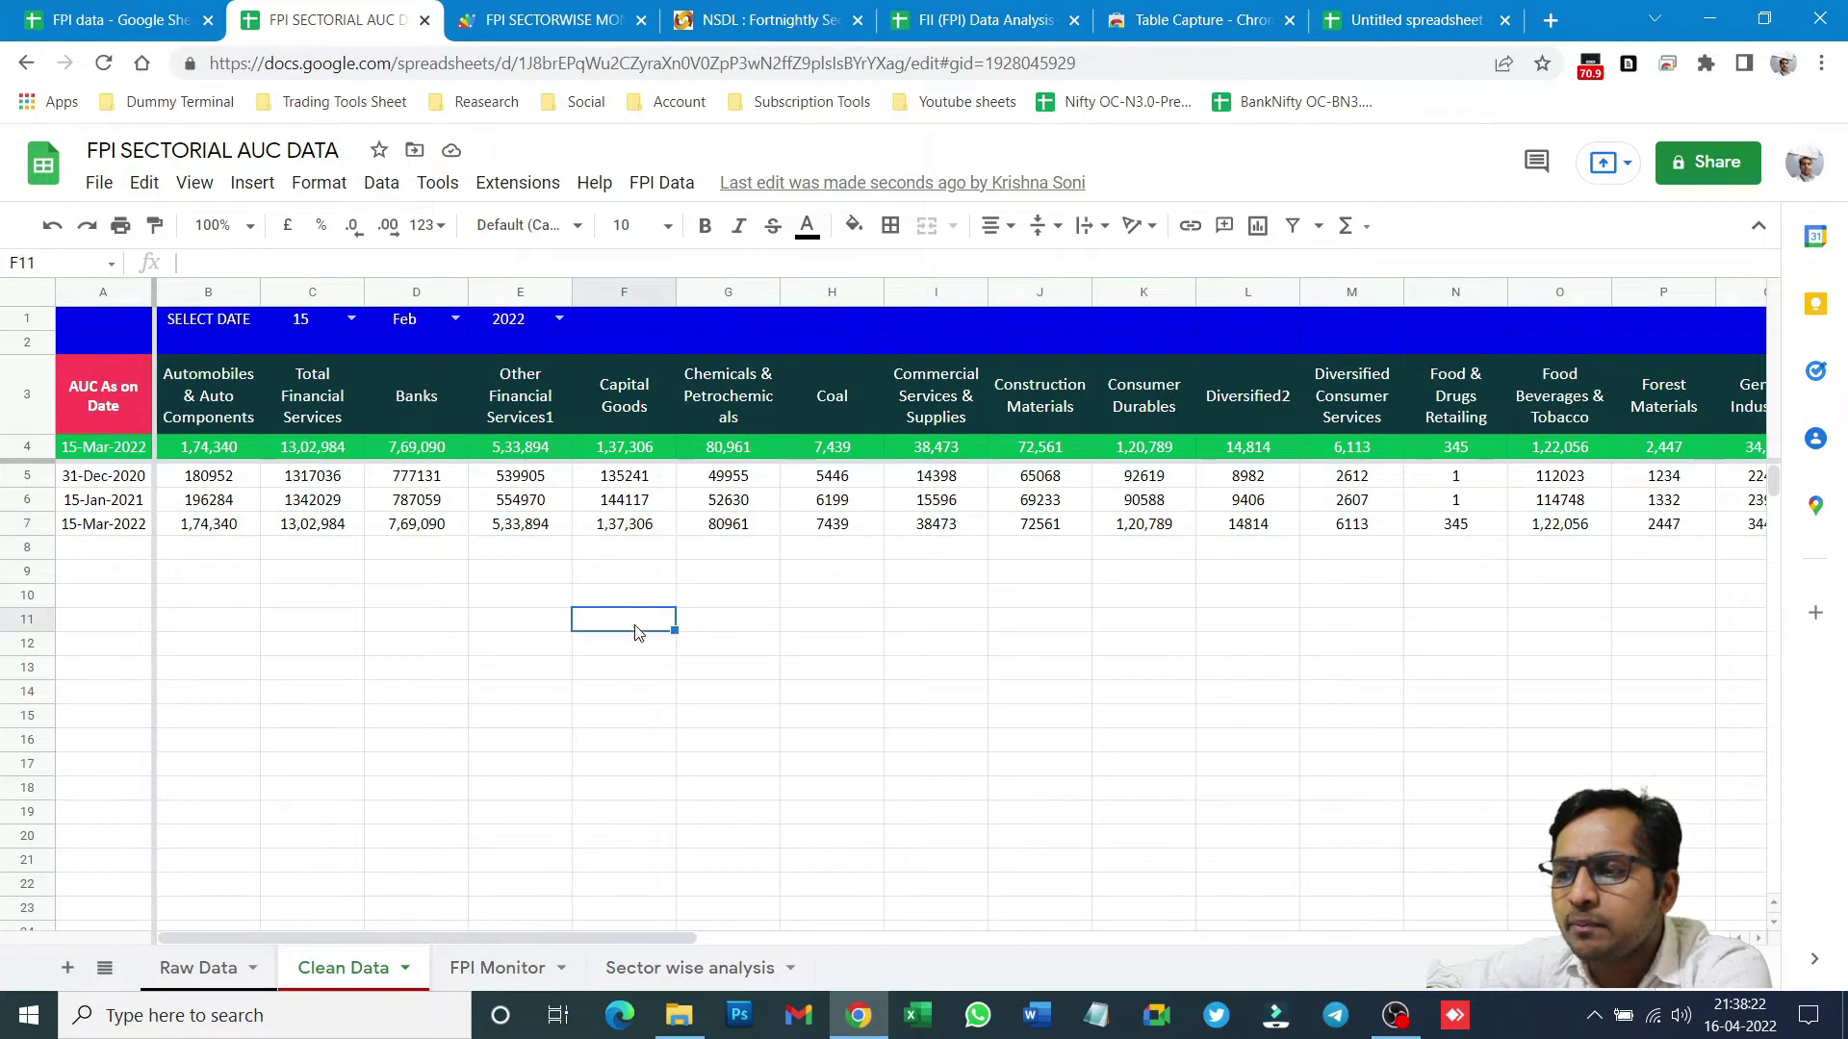
{"action": "left_click", "coordinate": [623, 529]}
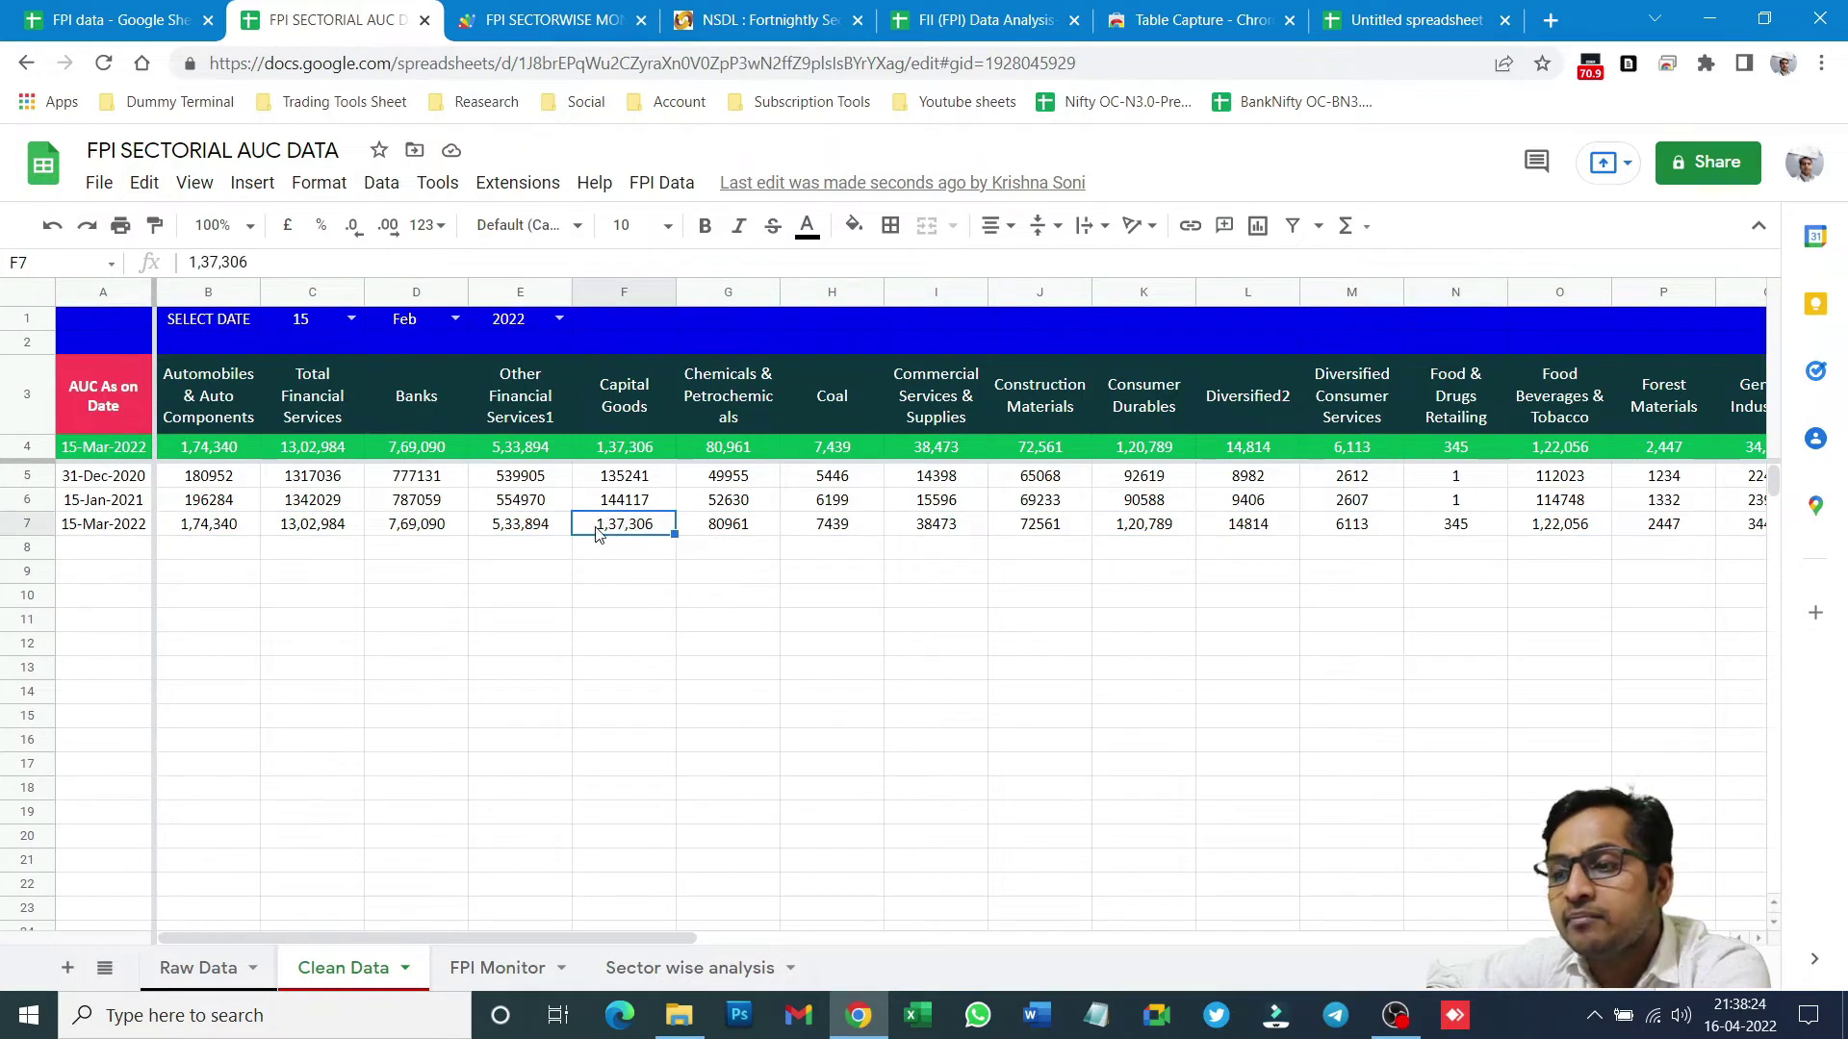
{"action": "left_click", "coordinate": [726, 529]}
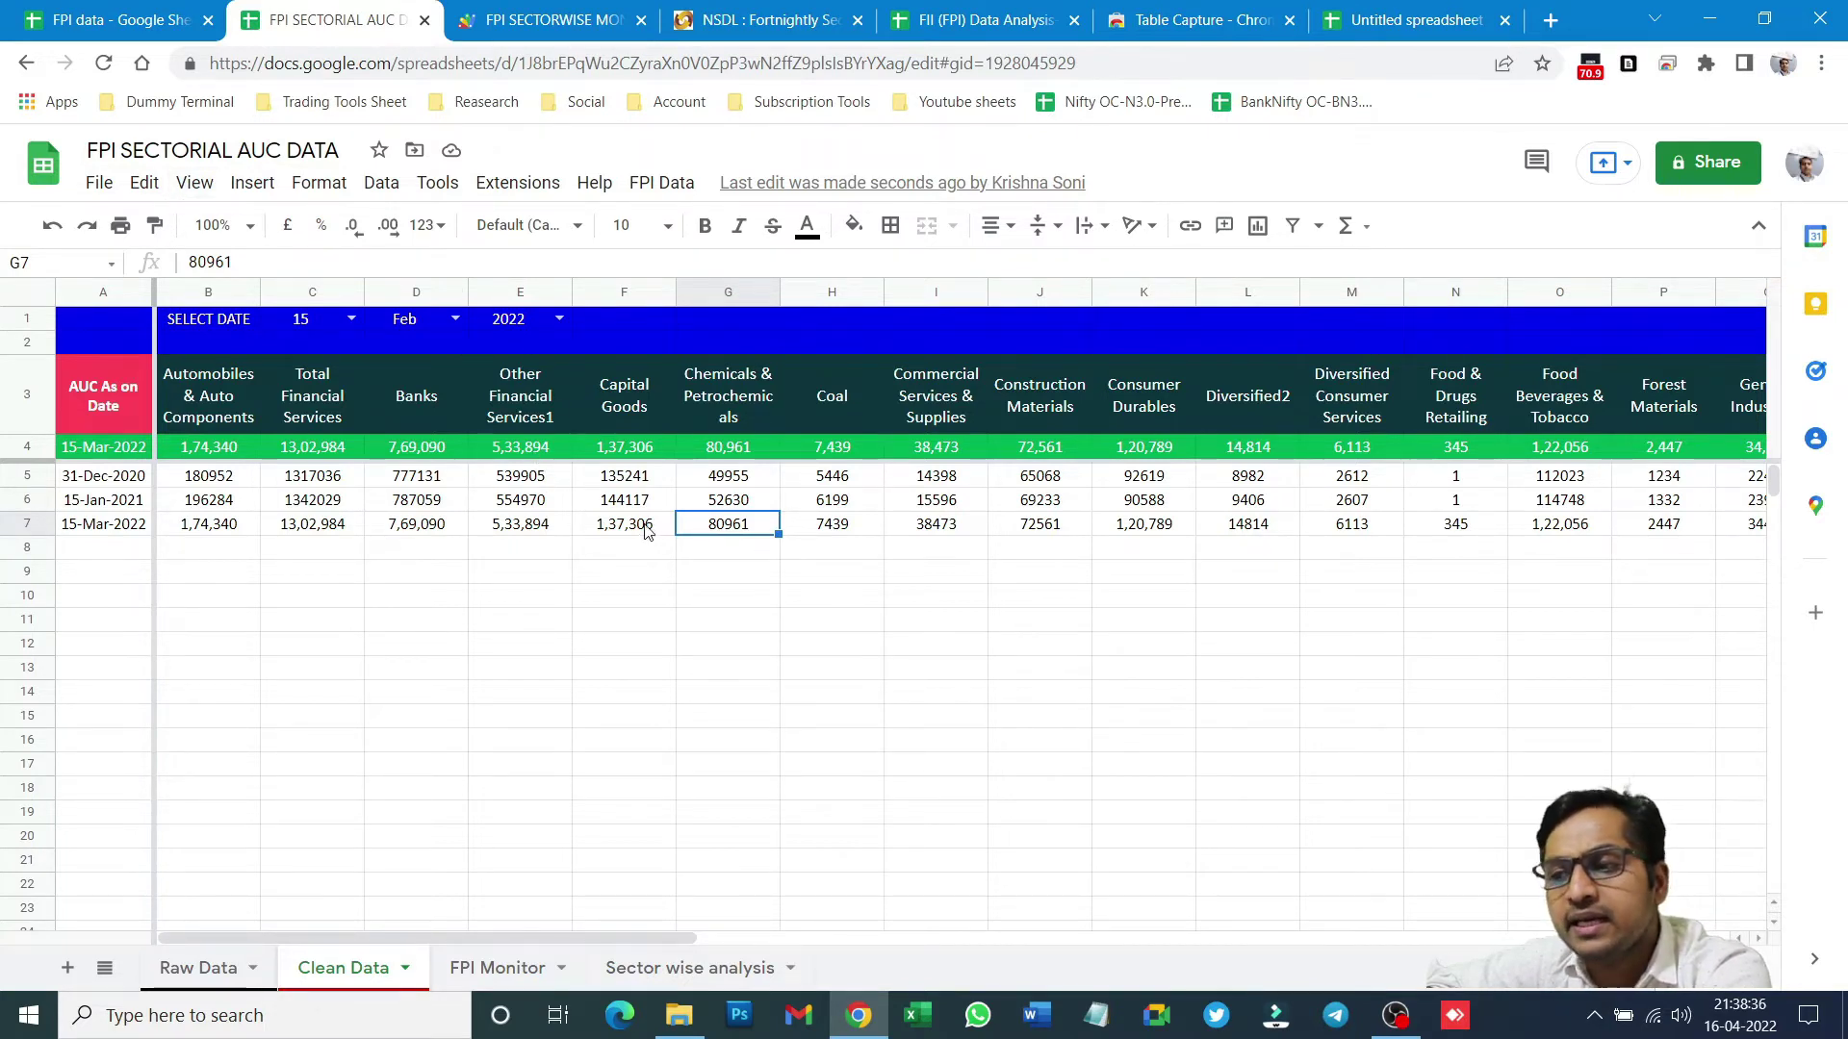
{"action": "left_click", "coordinate": [617, 539]}
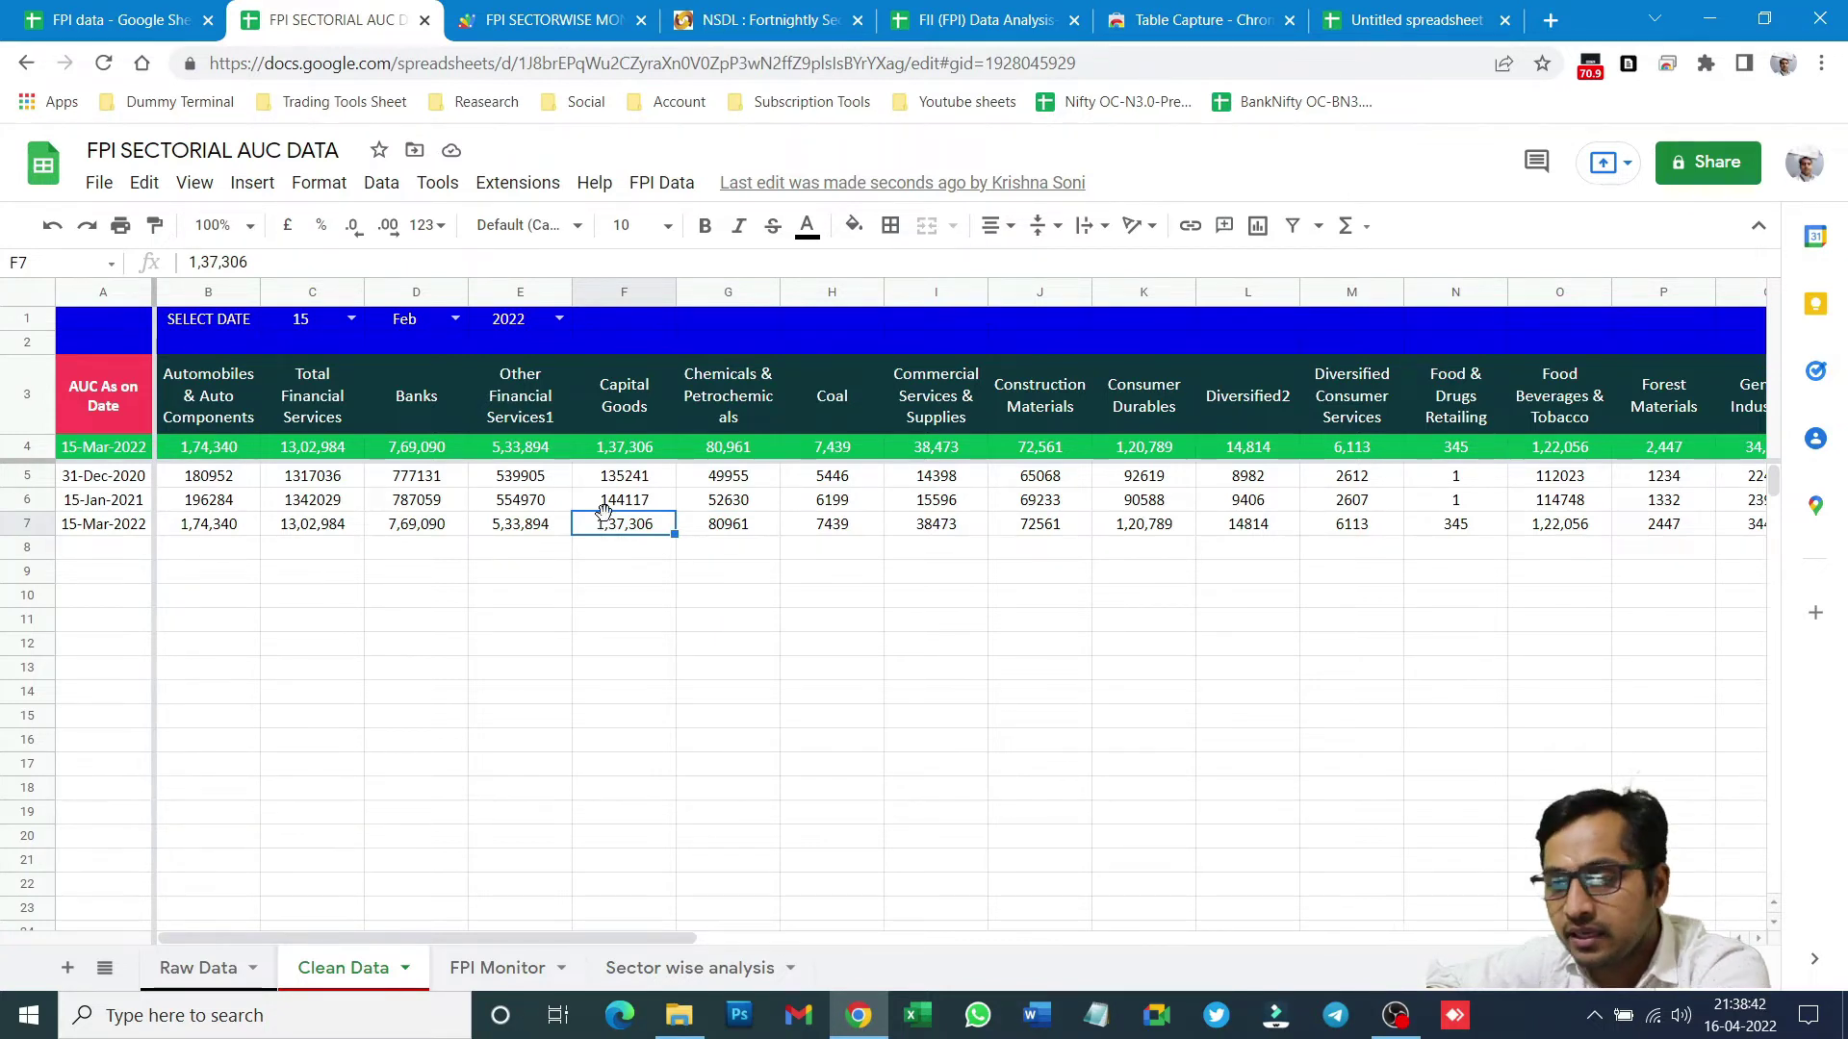
{"action": "left_click", "coordinate": [146, 185]}
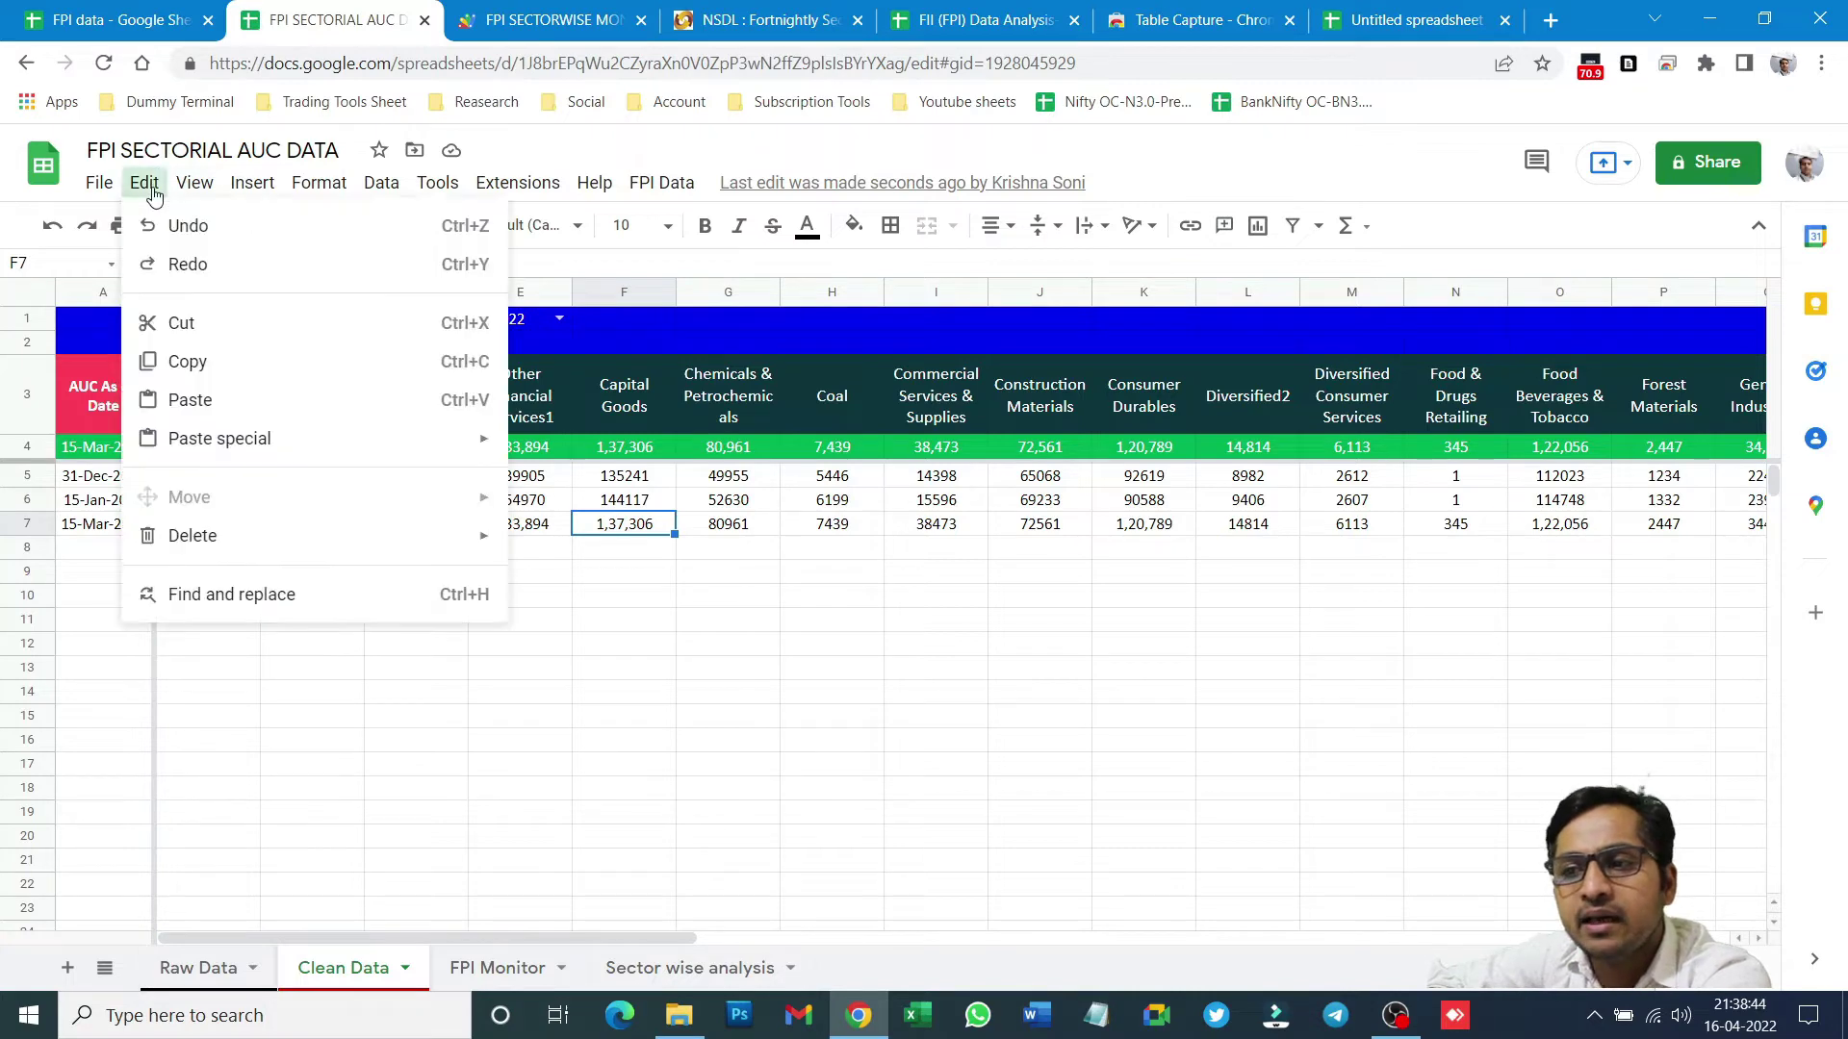
{"action": "left_click", "coordinate": [227, 595]}
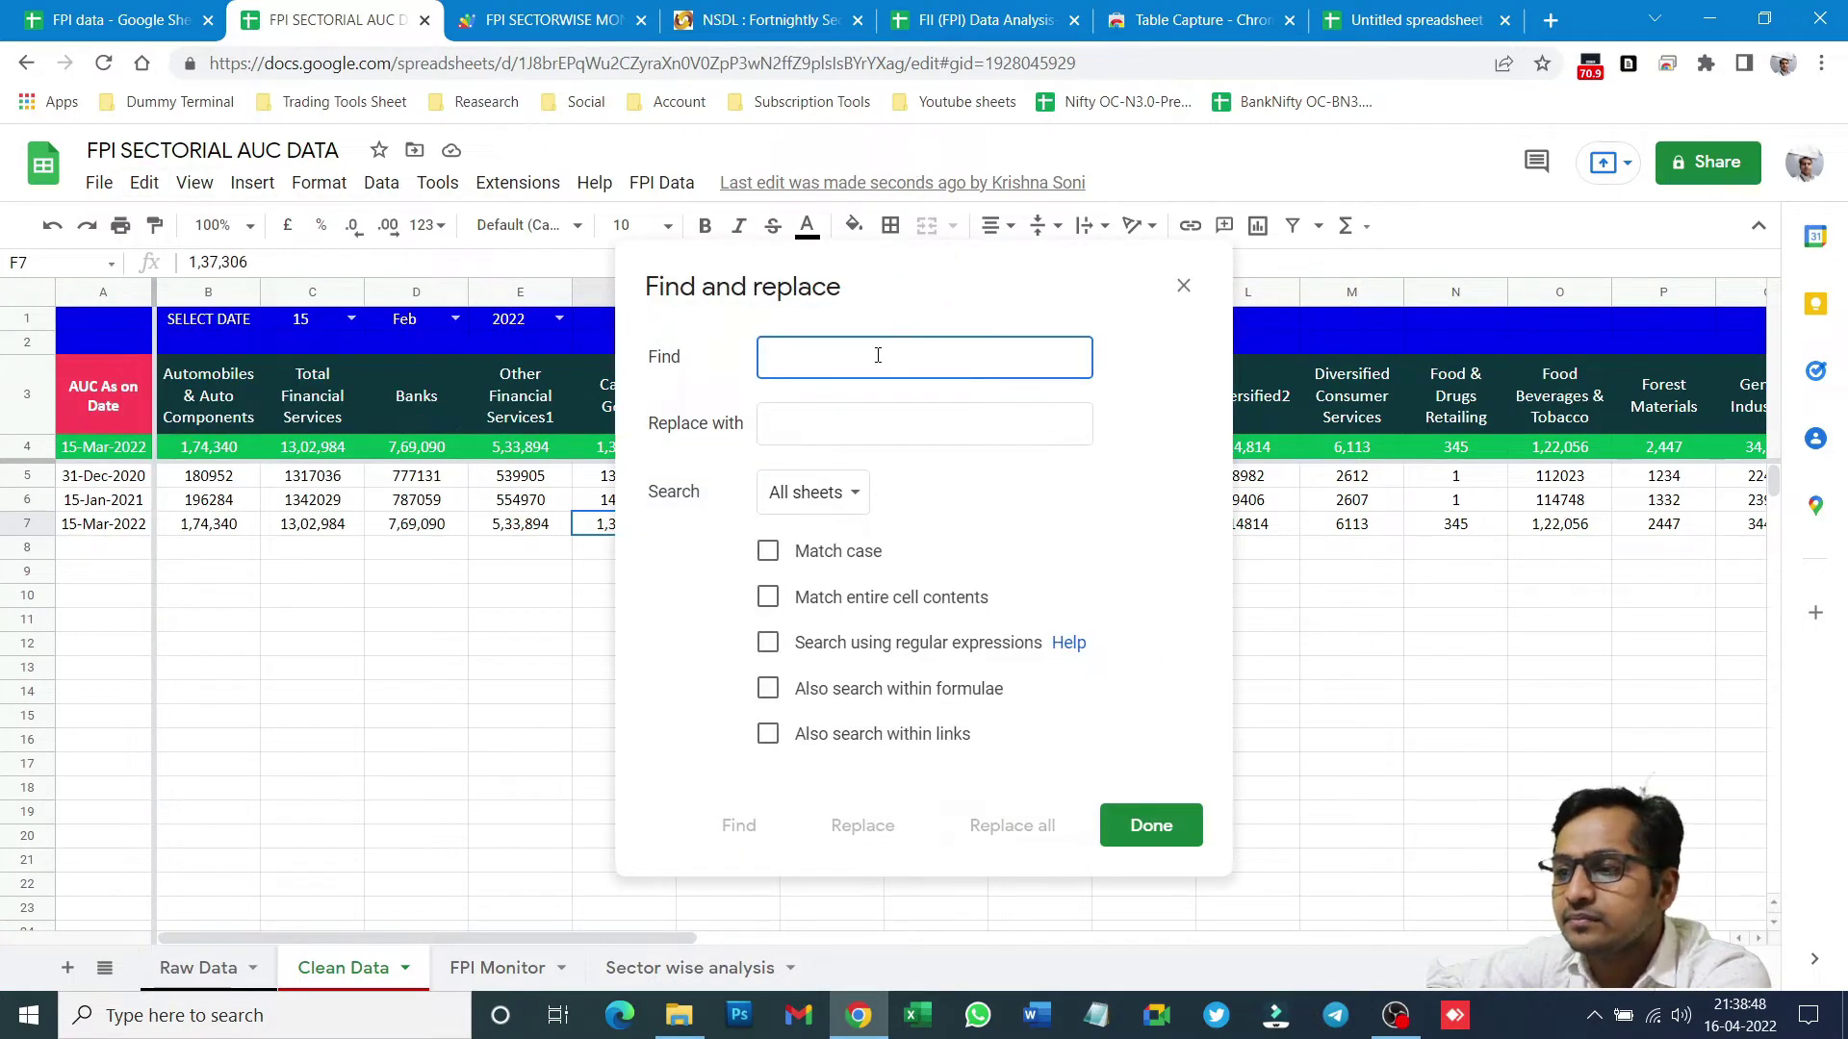
- Replace every comma with nothing across all sheets (544 replacements), then view FPI Monitor
{"action": "type", "text": ","}
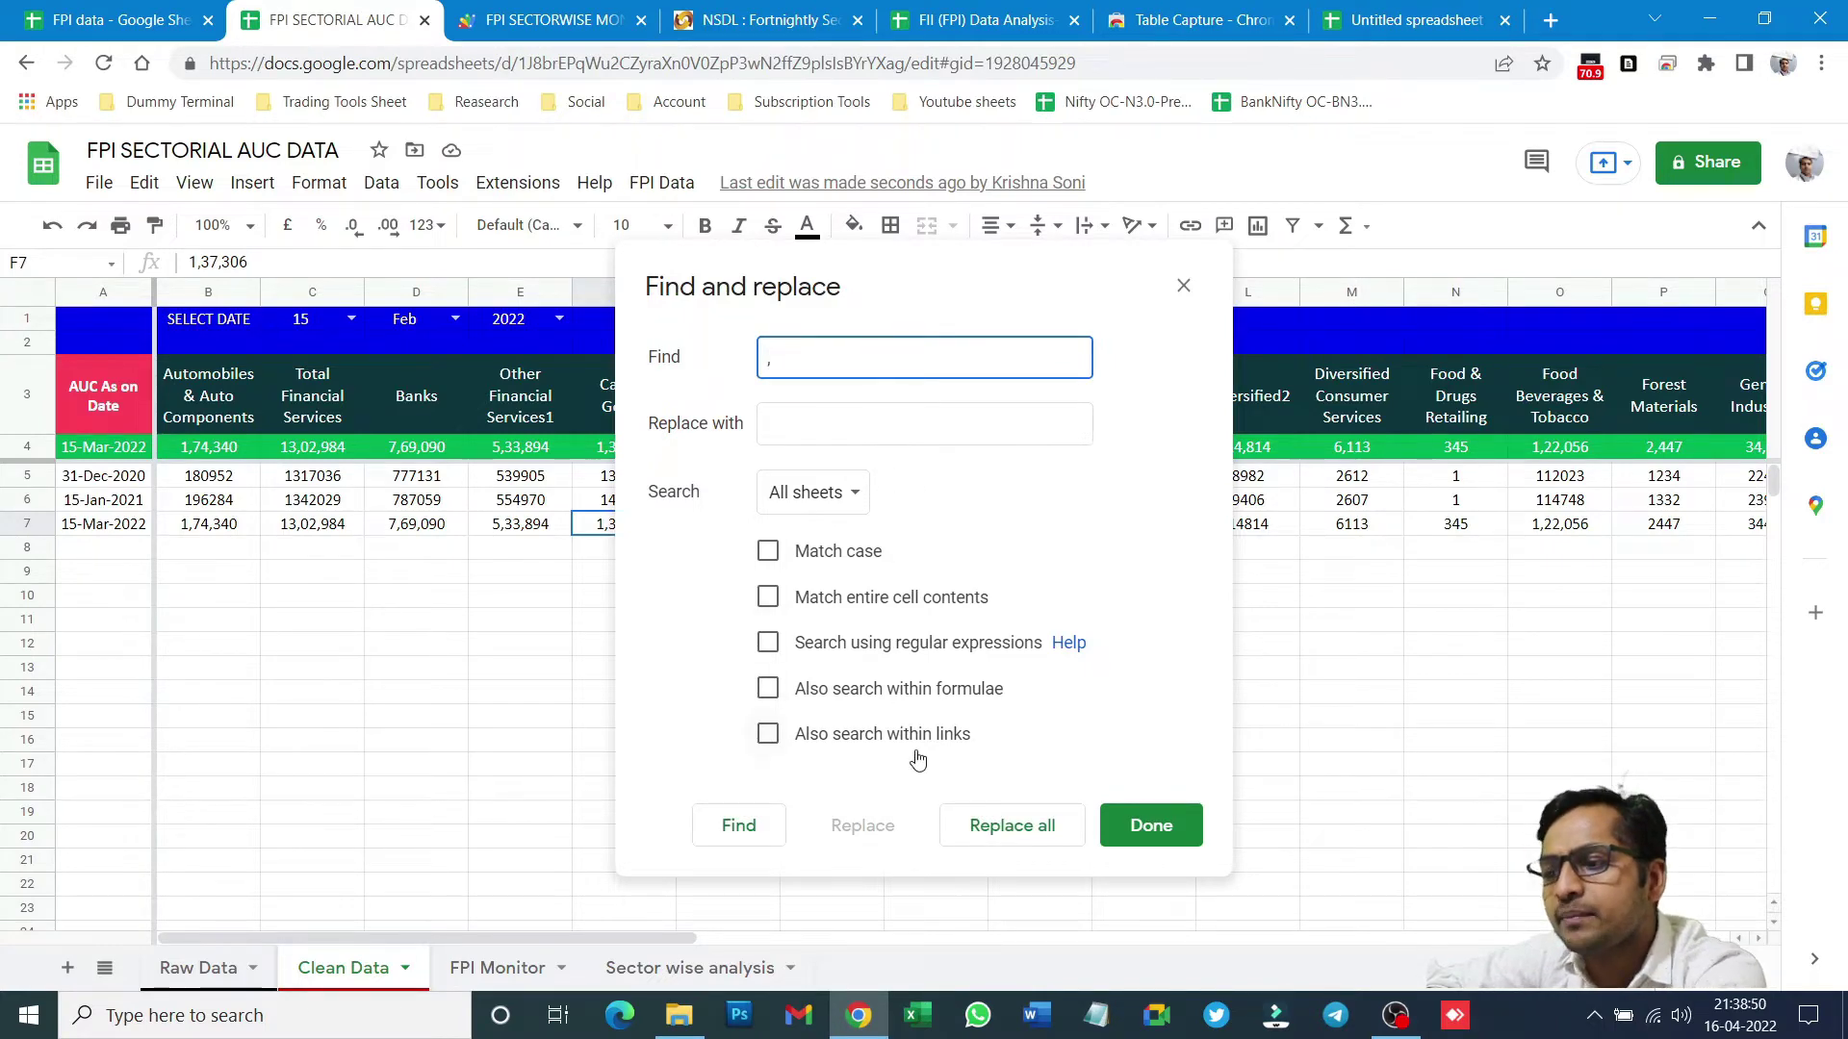
{"action": "left_click", "coordinate": [1009, 830]}
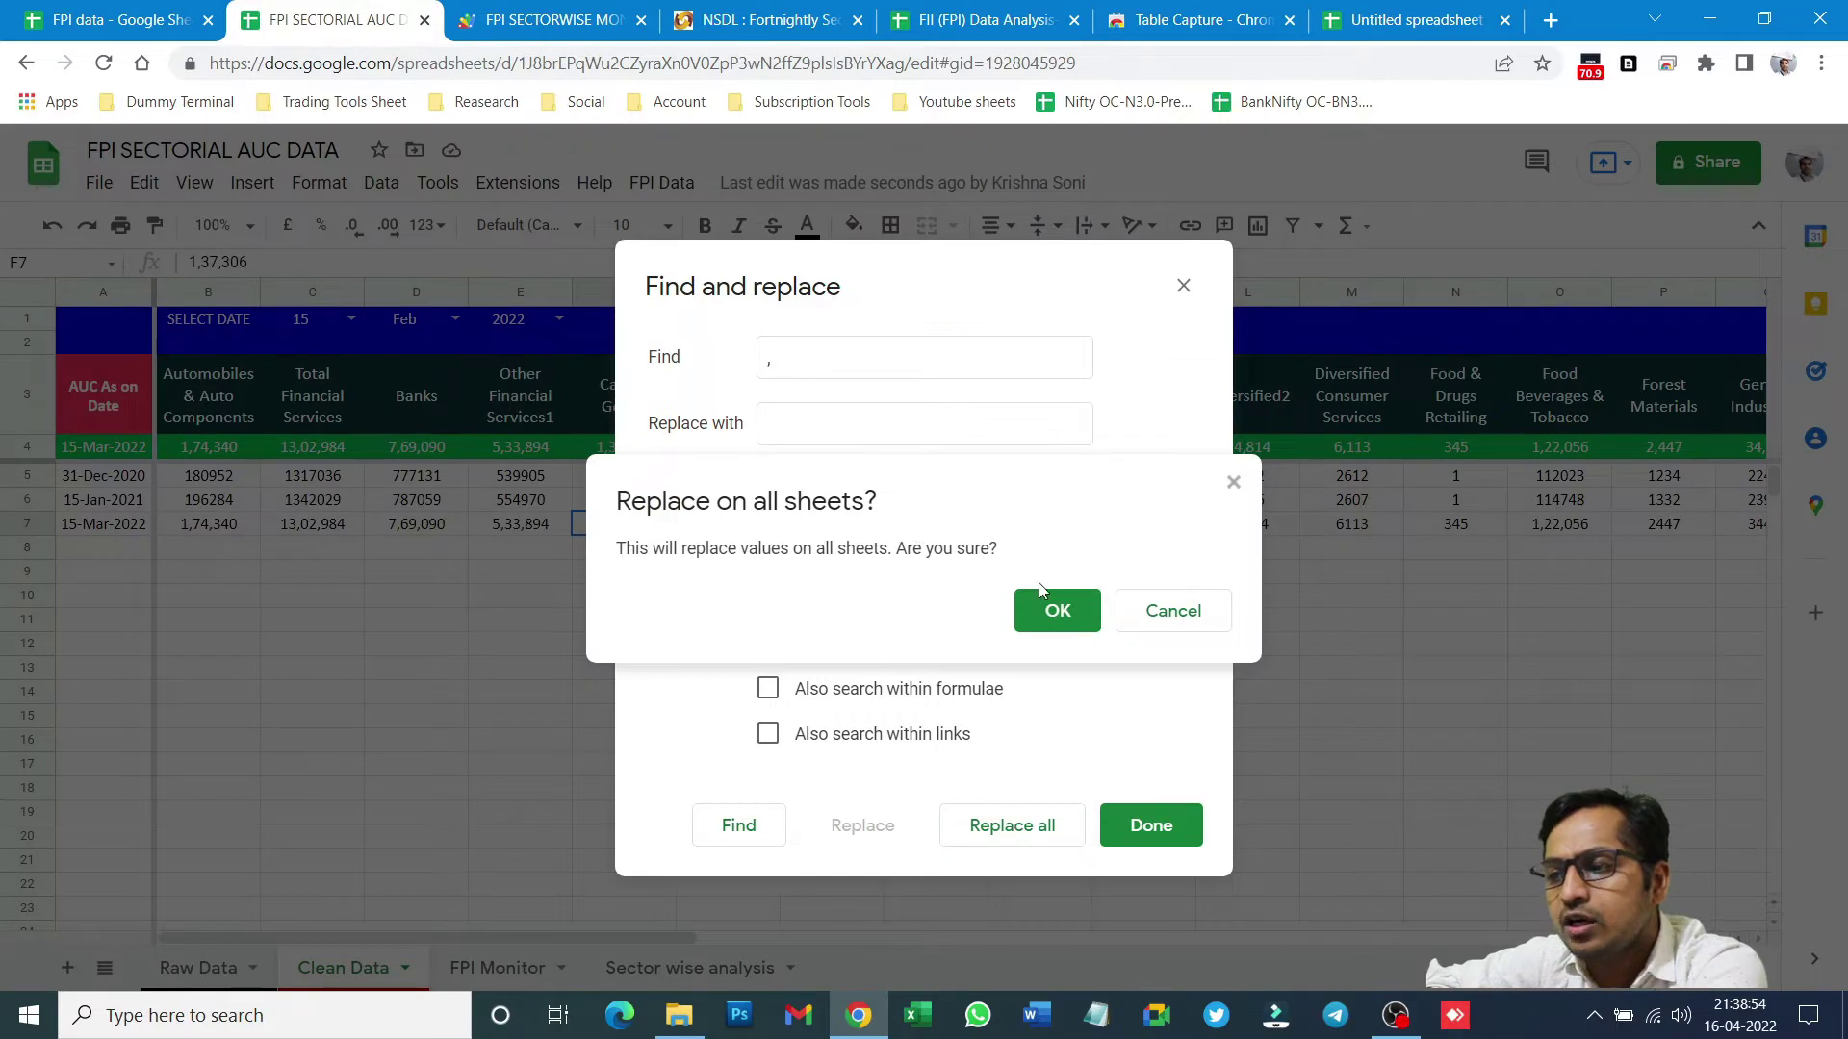
{"action": "left_click", "coordinate": [1049, 609]}
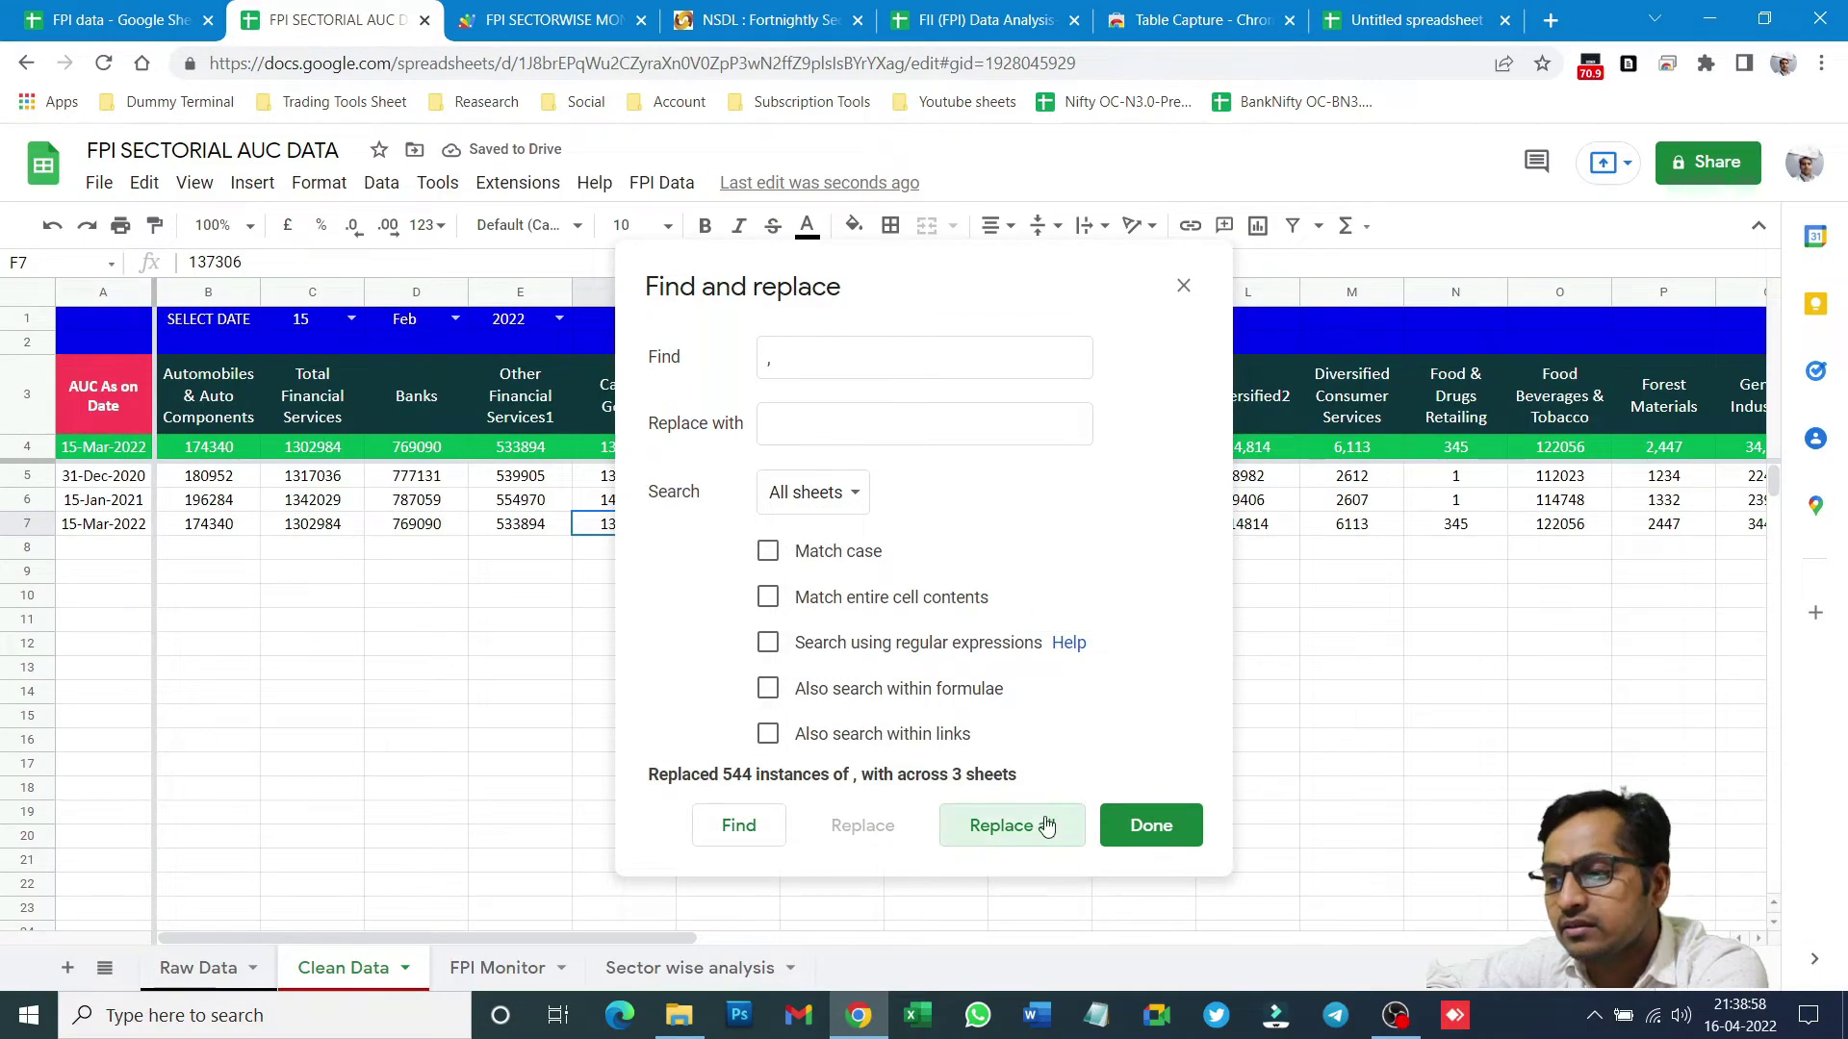
{"action": "left_click", "coordinate": [1132, 845]}
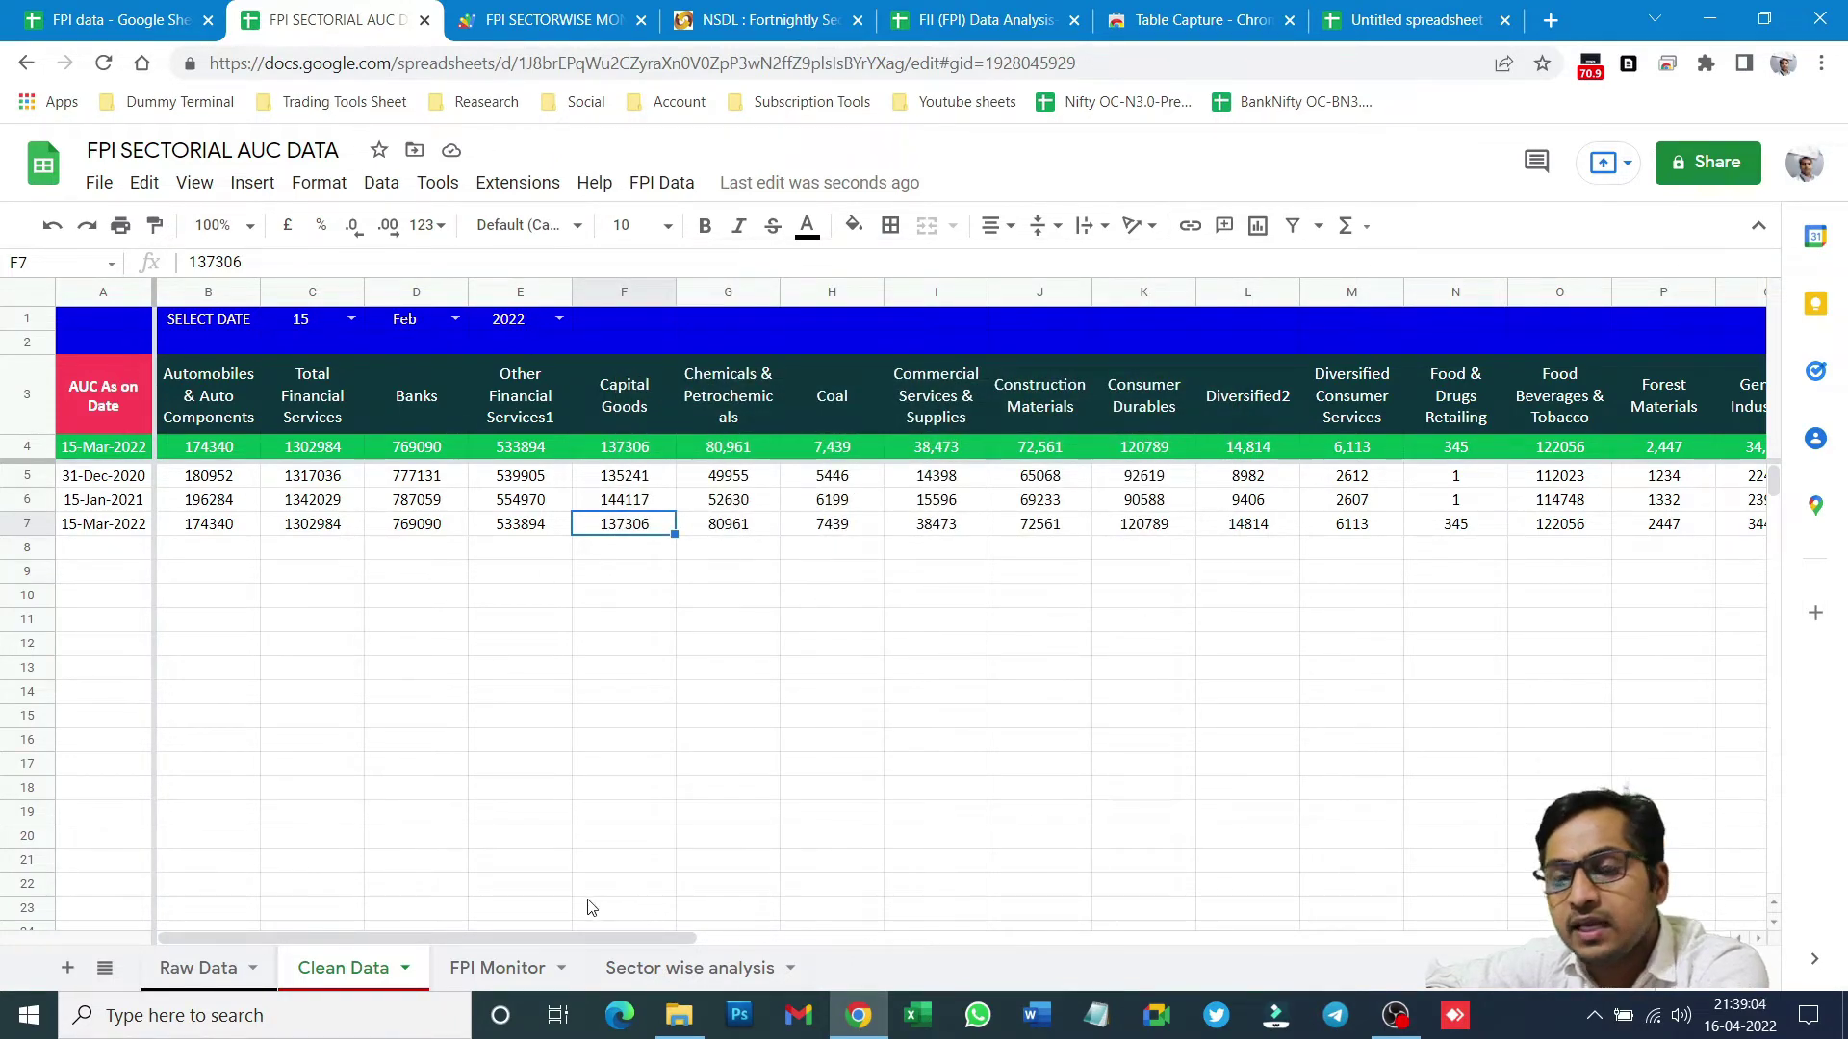
{"action": "left_click", "coordinate": [520, 972]}
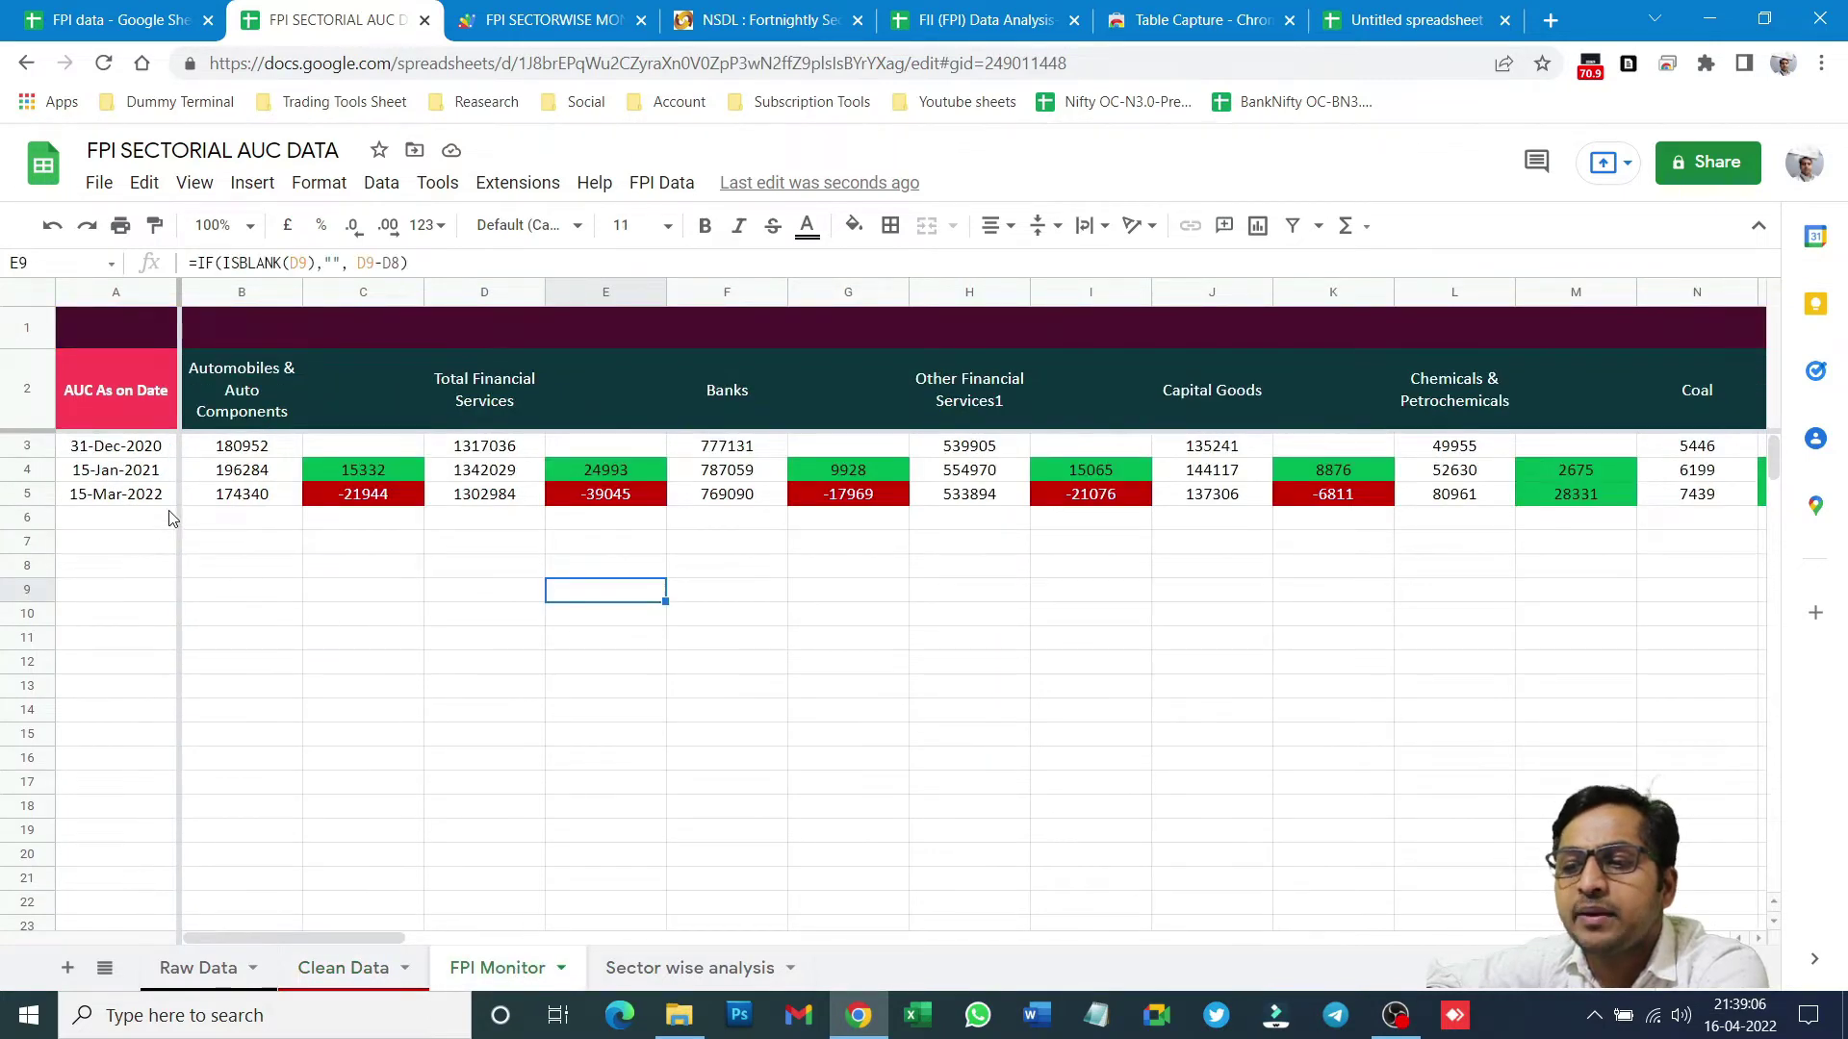
- Inspect FPI Monitor row 5's date references and B5-B4 change formulas, then view the NSDL fortnightly table
{"action": "left_click", "coordinate": [4, 494]}
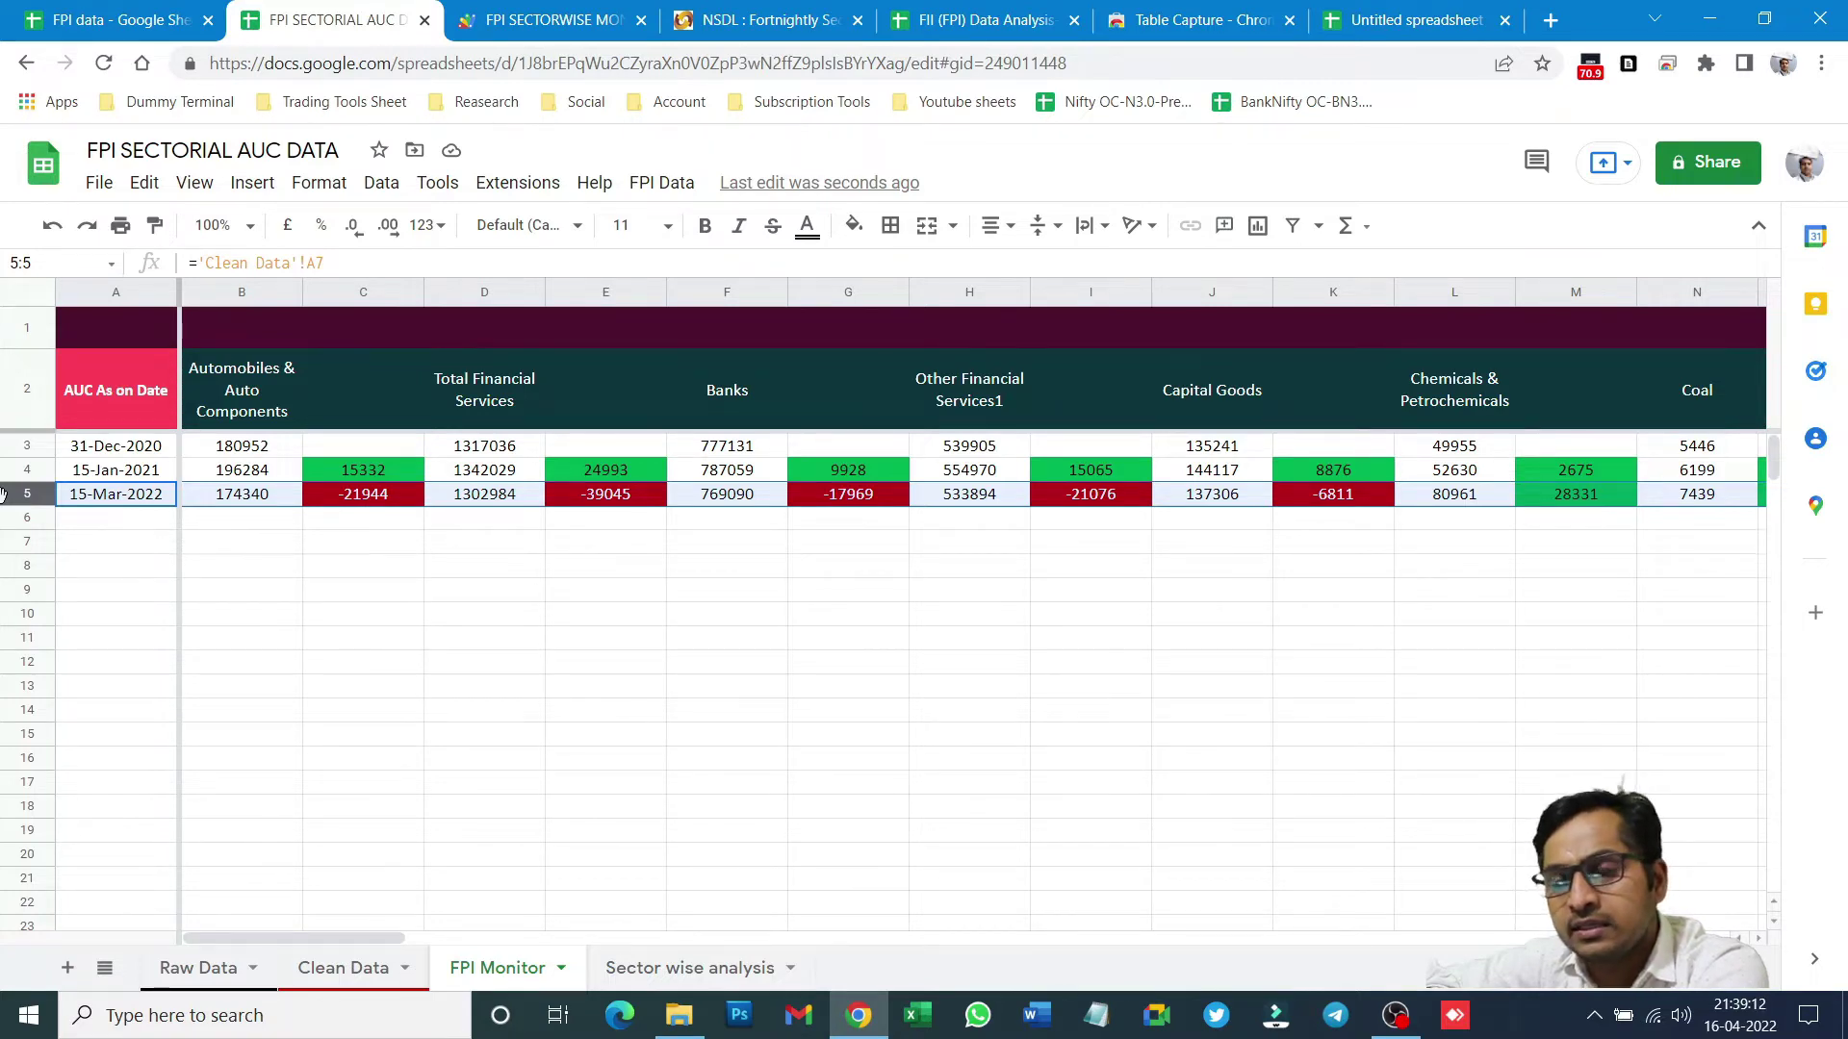
{"action": "left_click", "coordinate": [367, 497]}
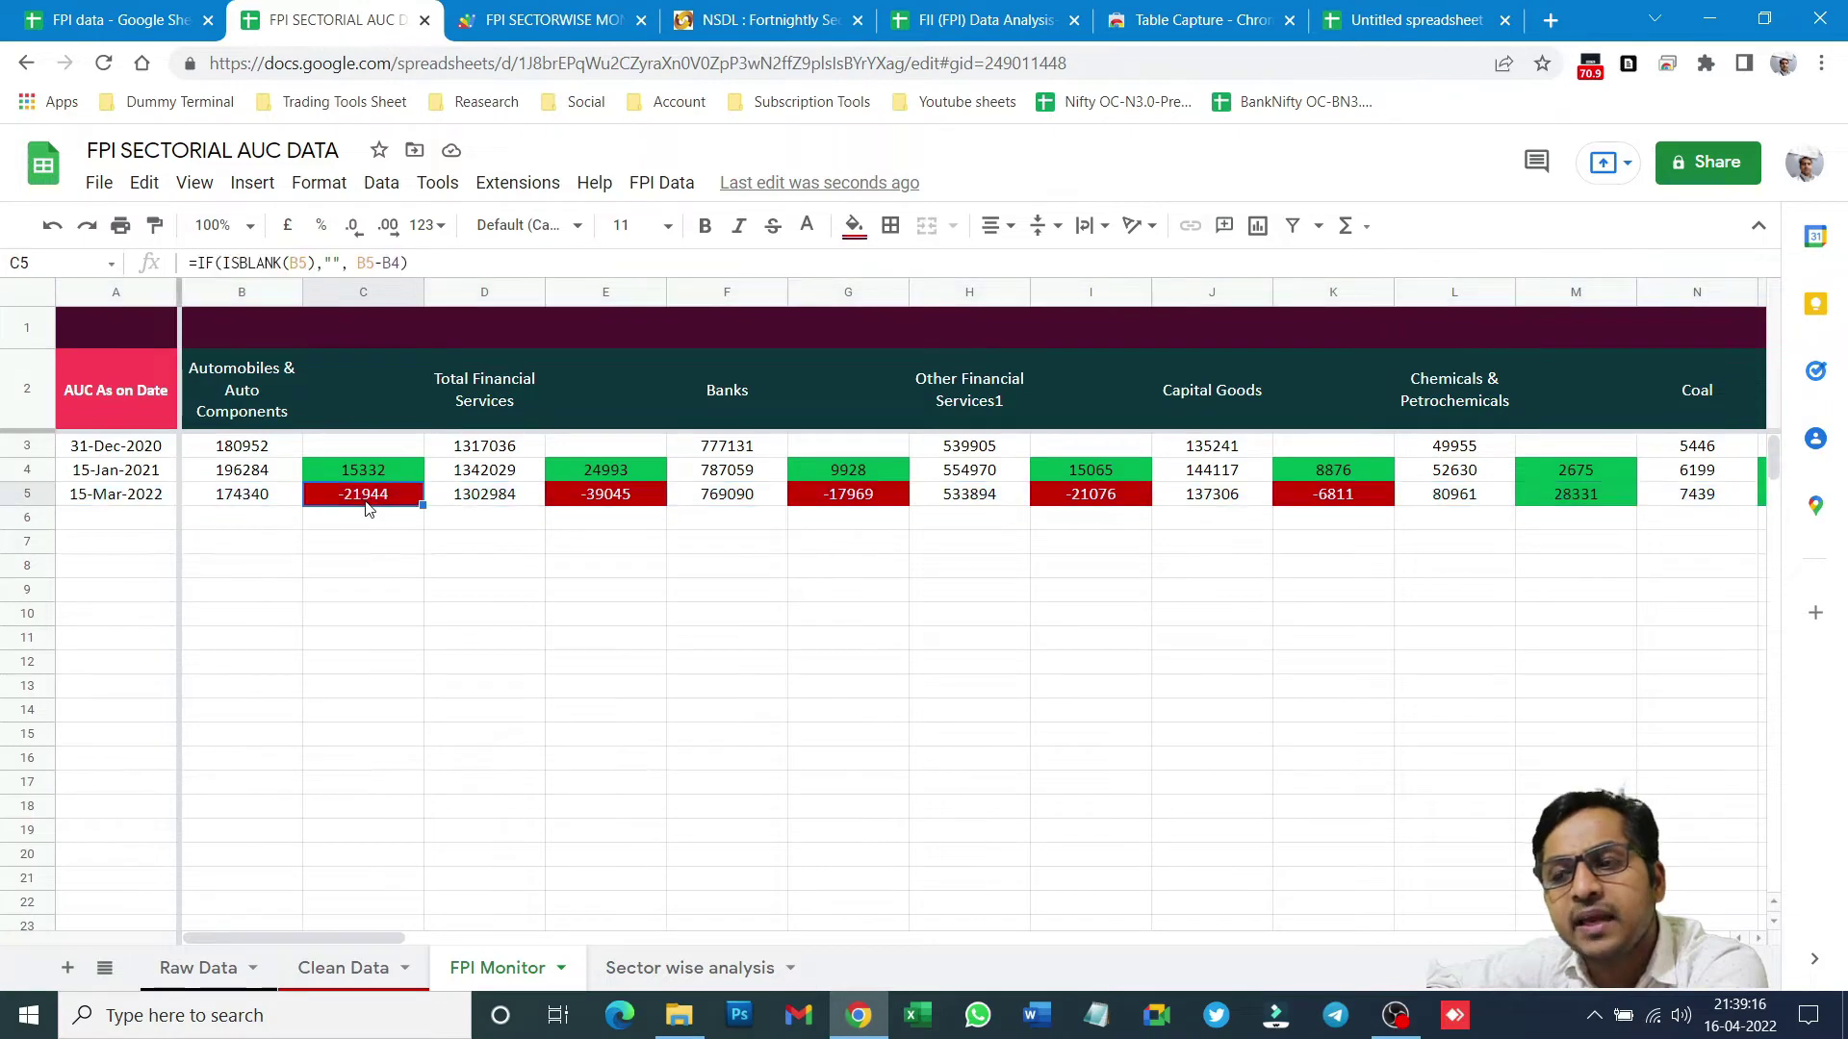
{"action": "left_click", "coordinate": [116, 479]}
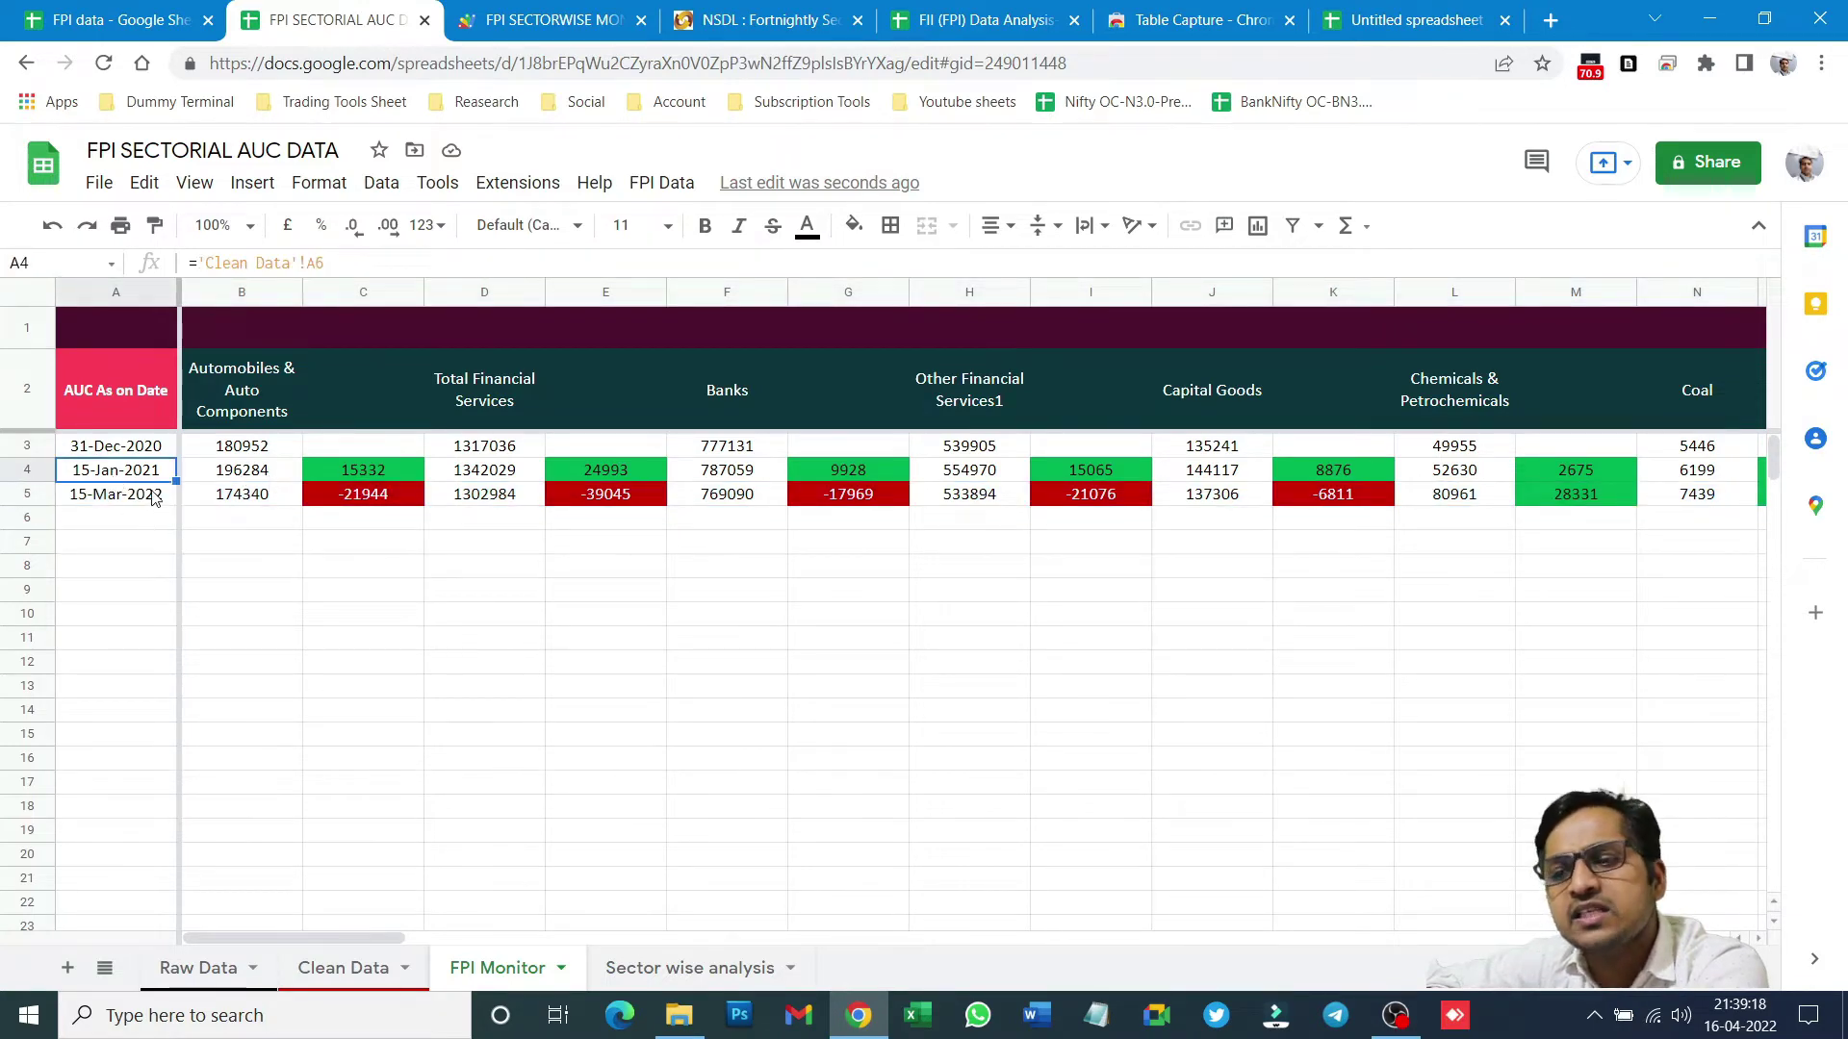
{"action": "left_click", "coordinate": [149, 497]}
{"action": "left_click", "coordinate": [376, 504]}
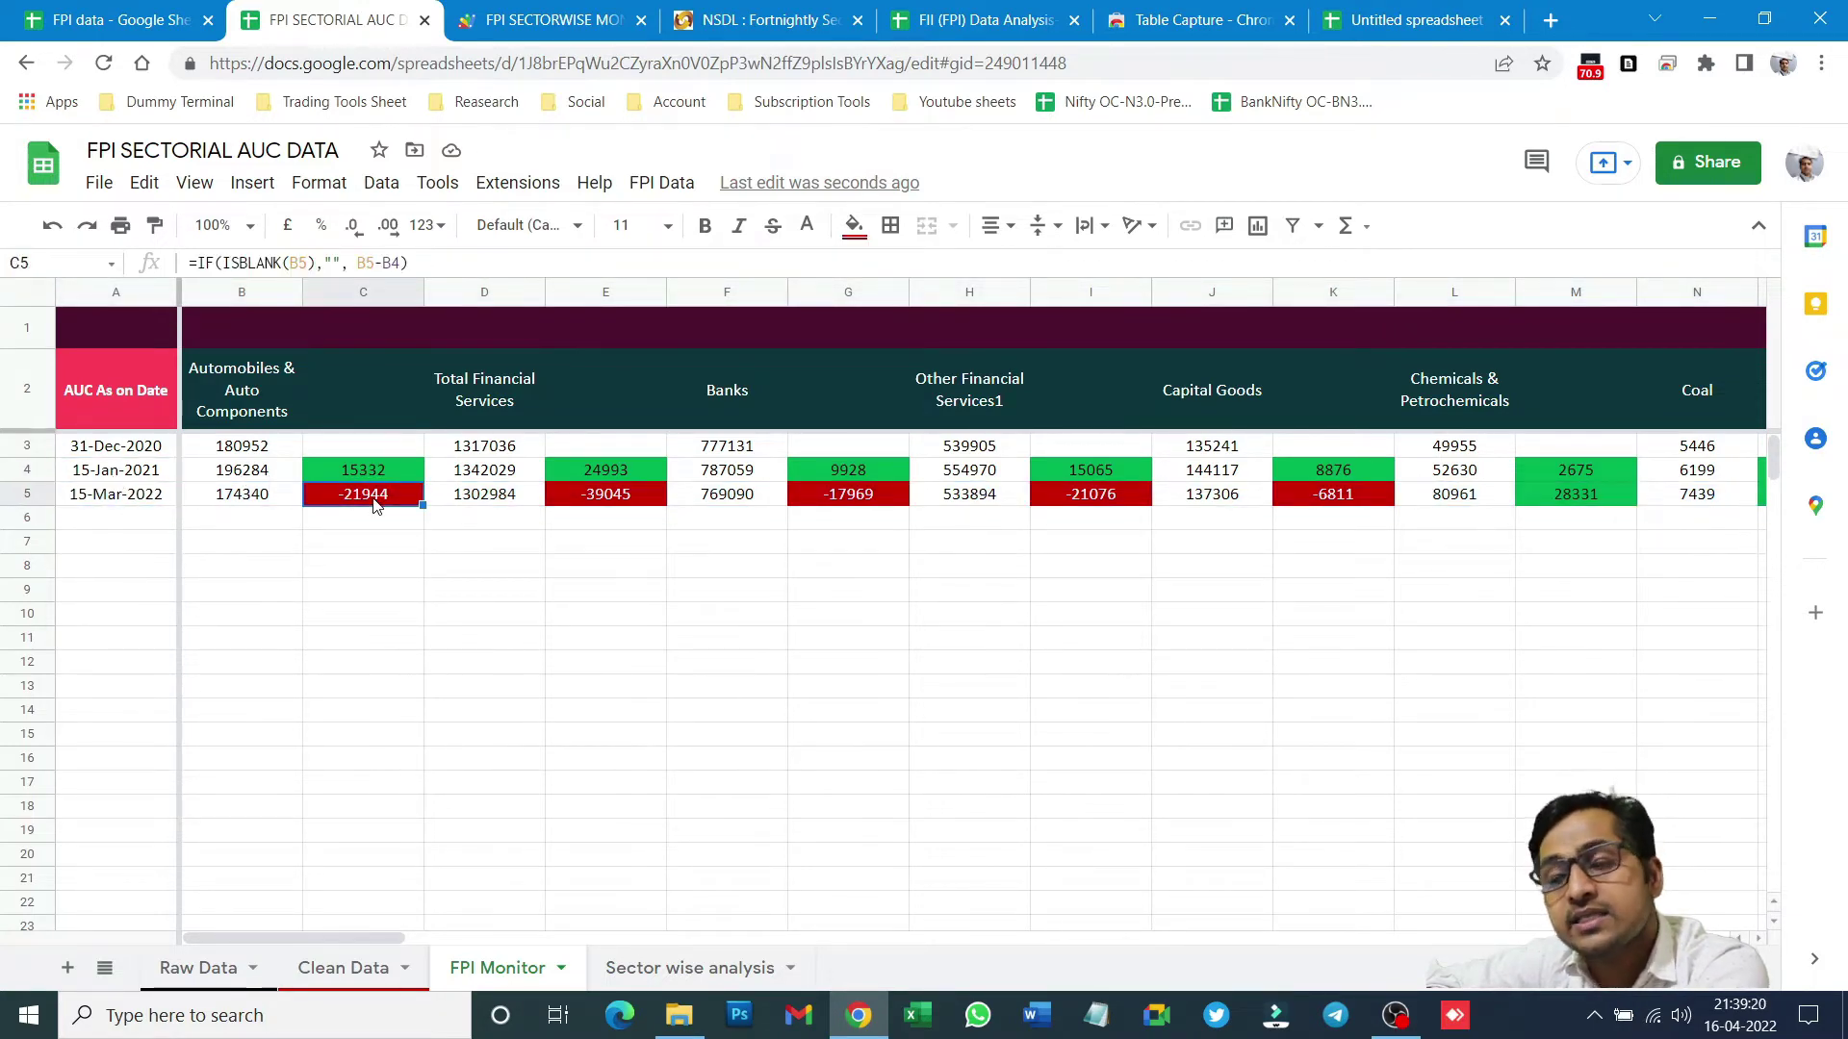
{"action": "left_click", "coordinate": [27, 494]}
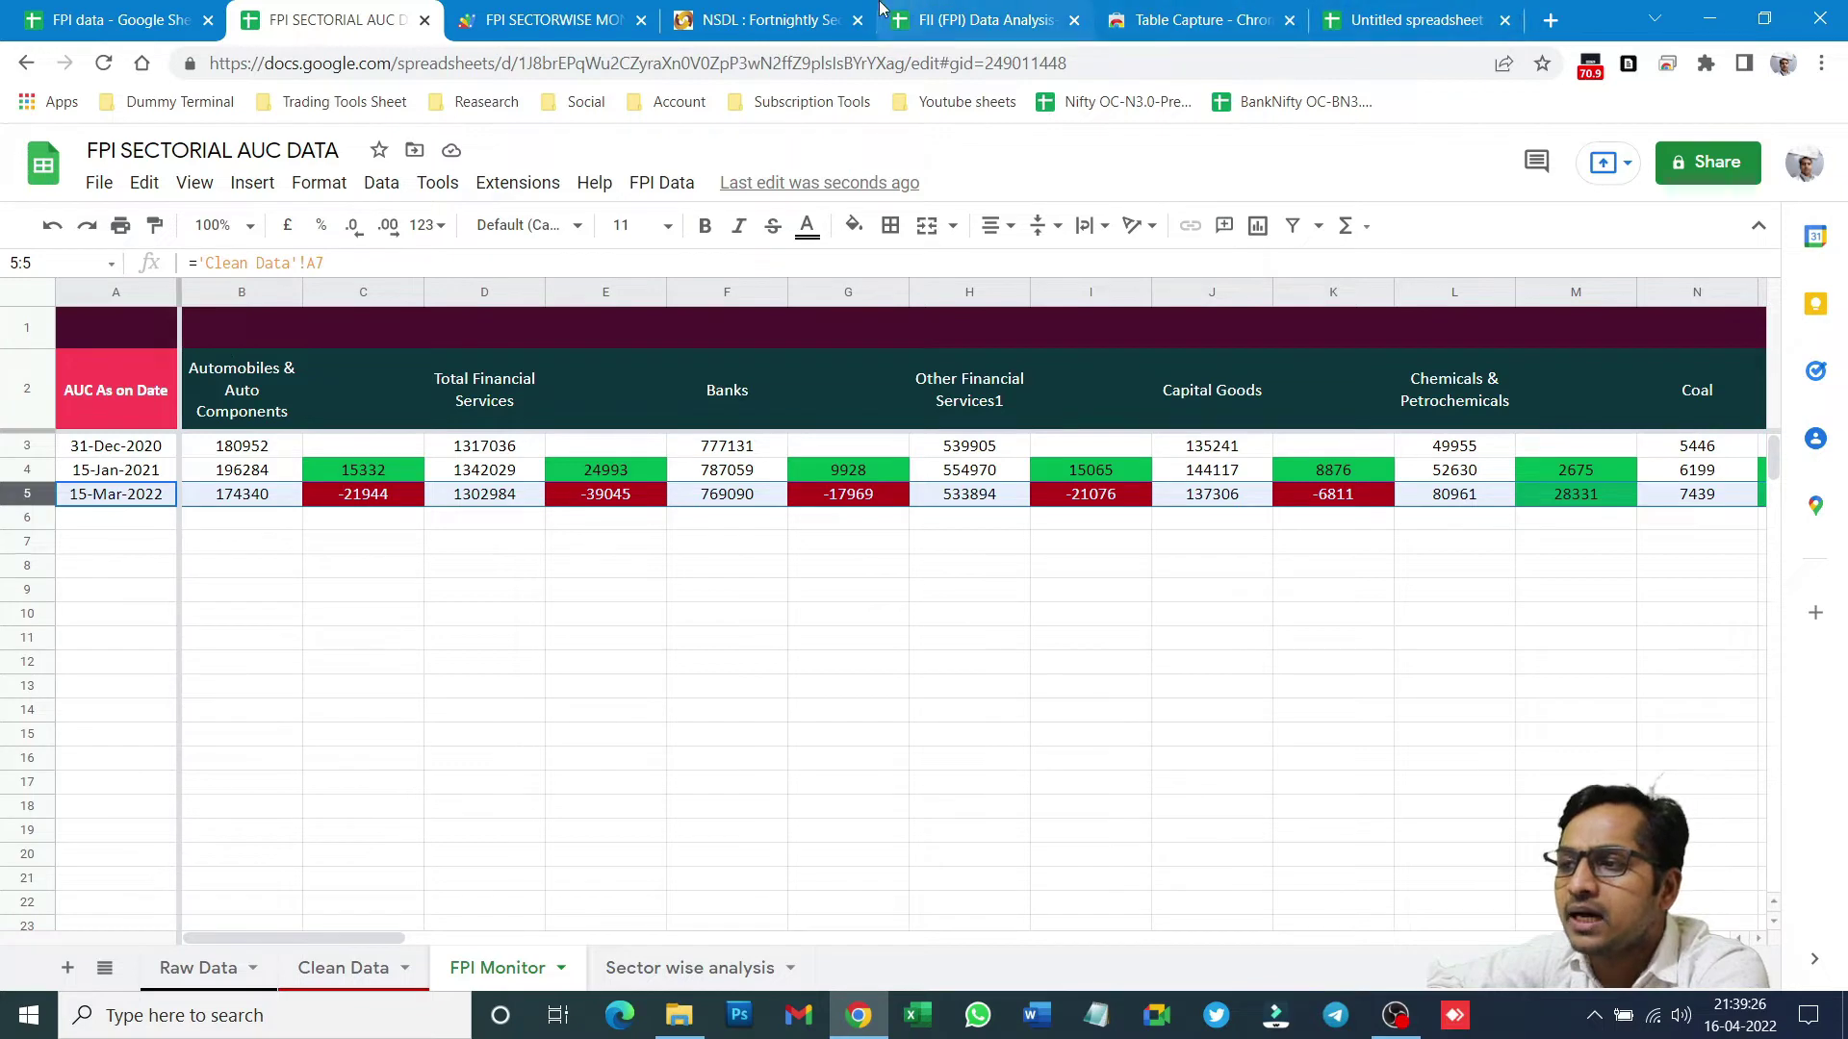
{"action": "left_click", "coordinate": [761, 19]}
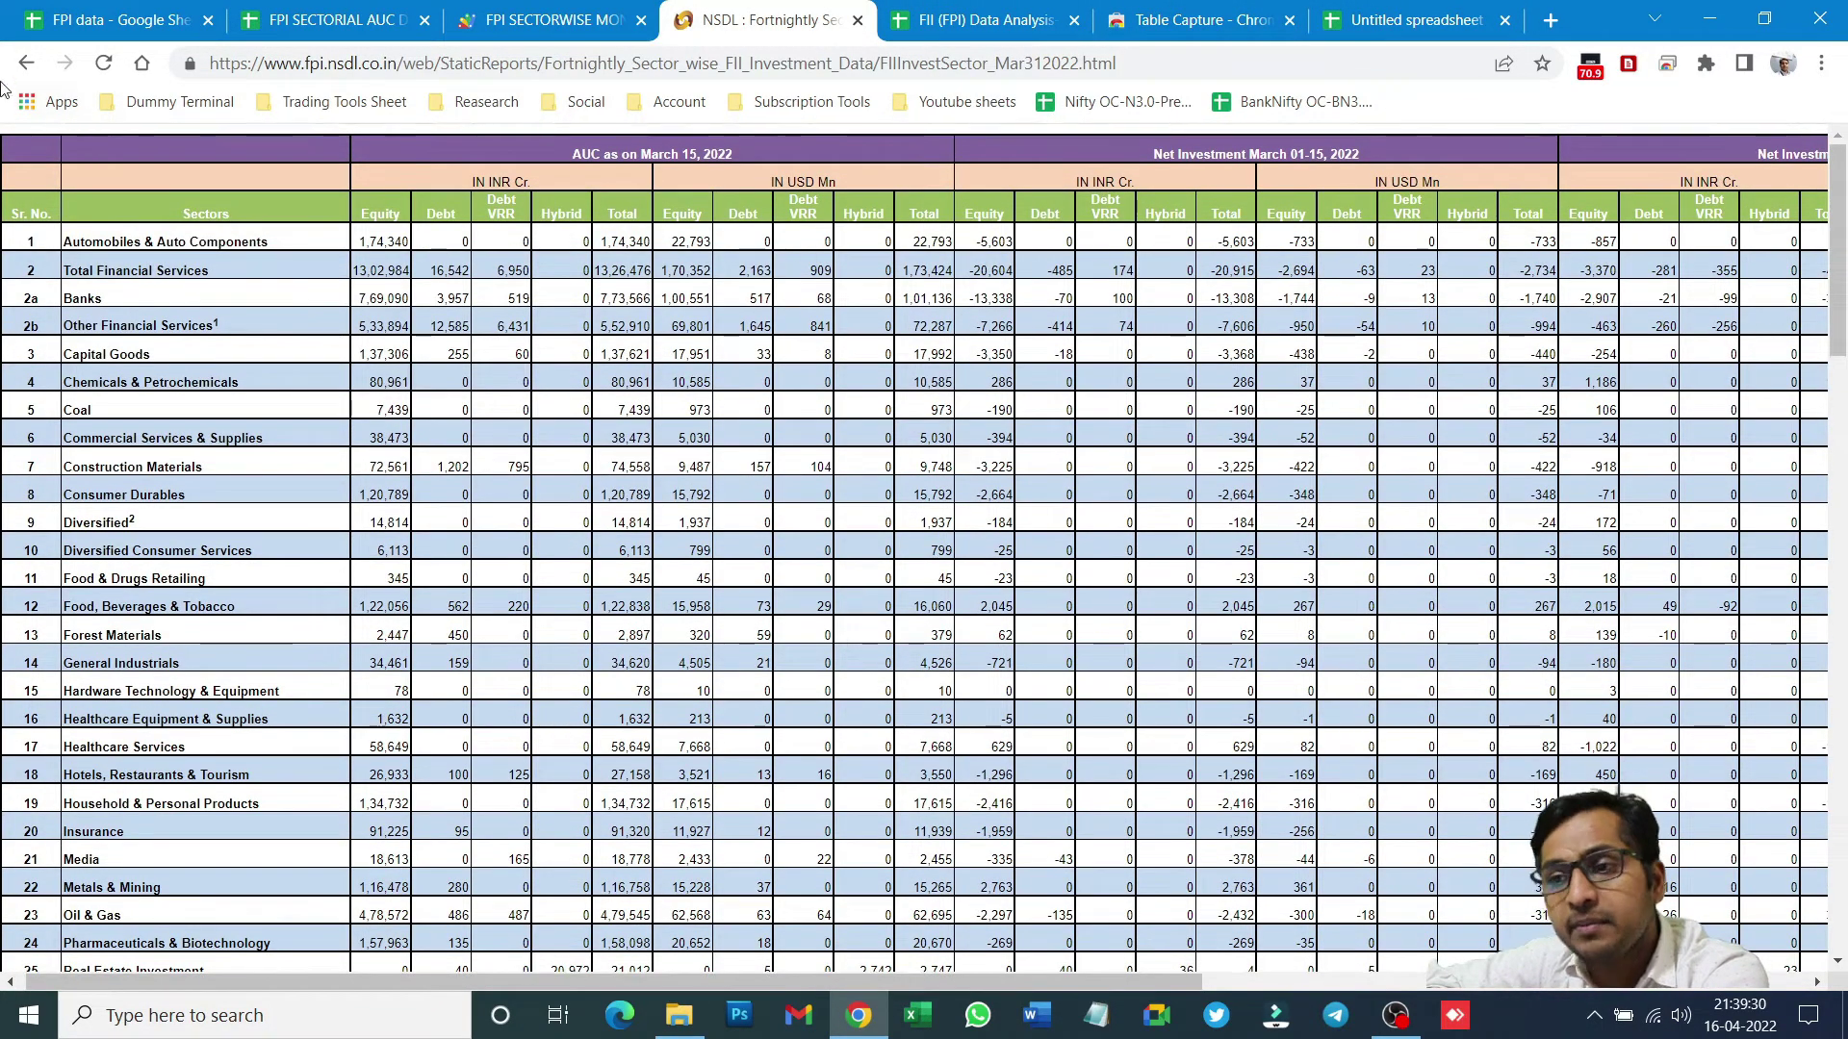
- Go back and trim the web address to load the NSDL FPI Monitor home page
{"action": "left_click", "coordinate": [26, 63]}
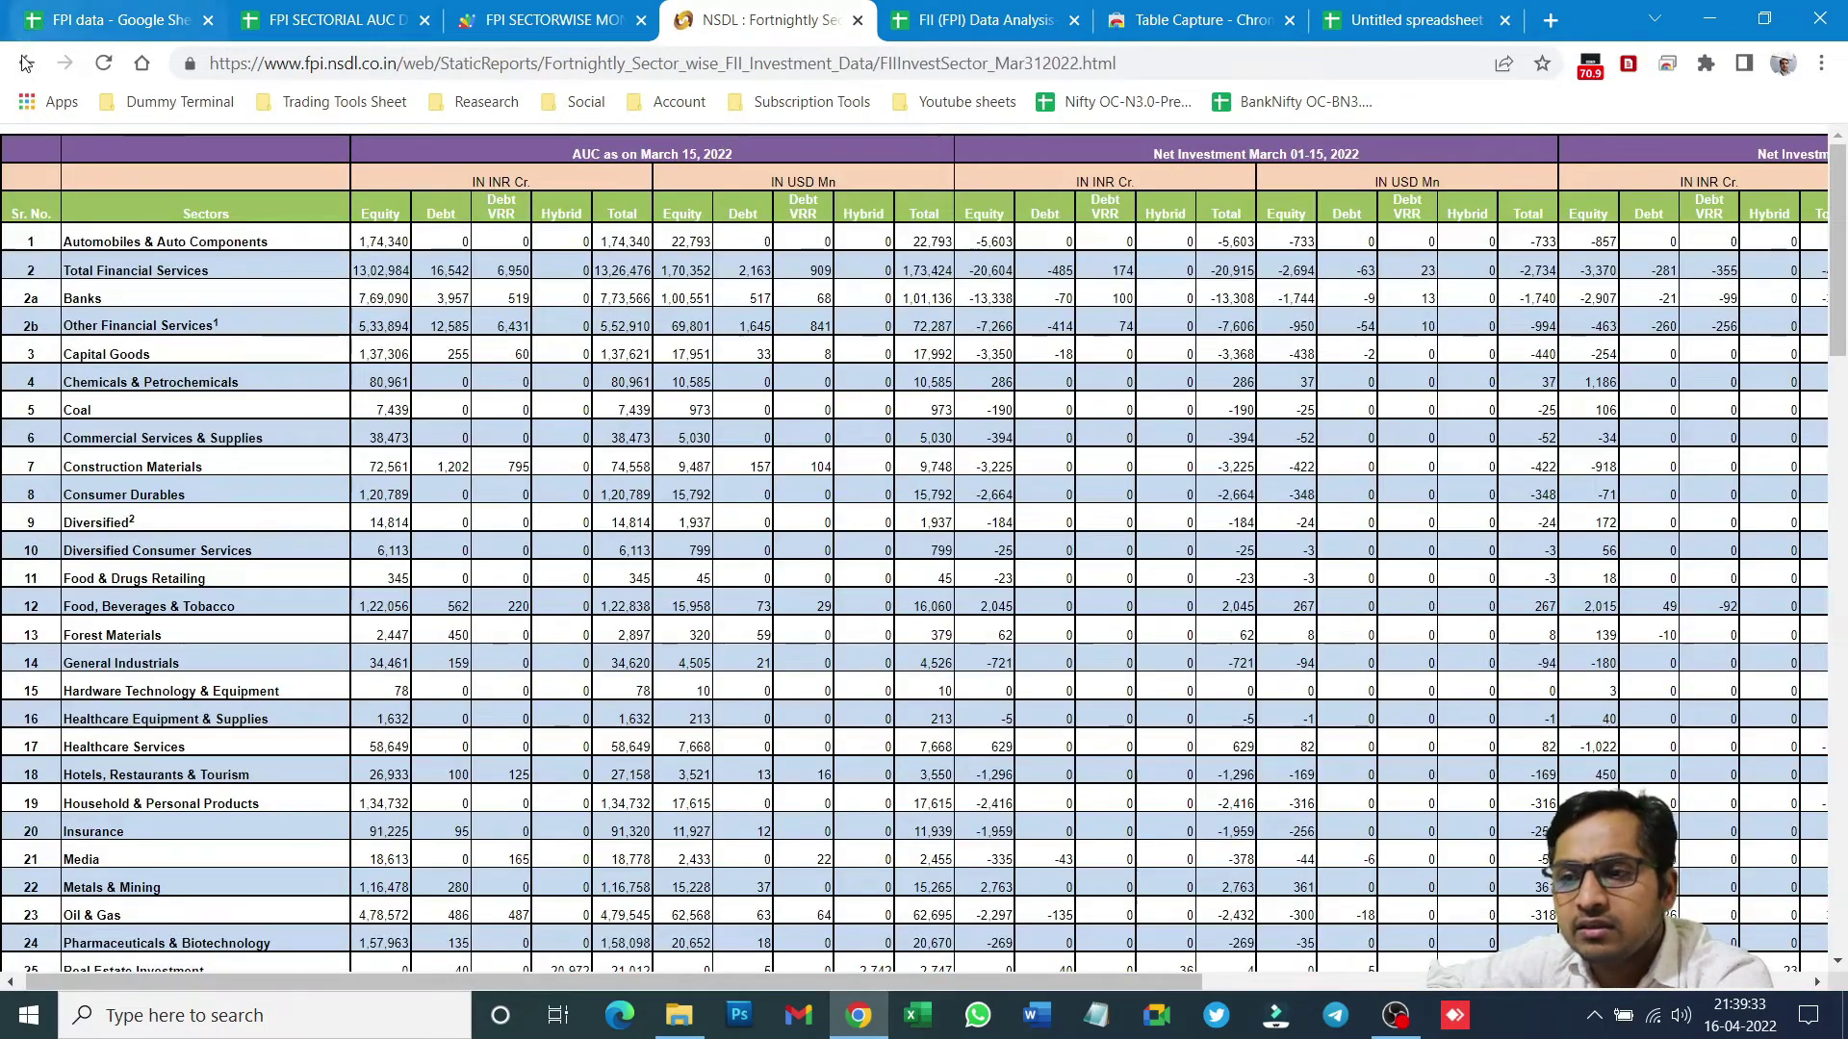
{"action": "left_click", "coordinate": [26, 62]}
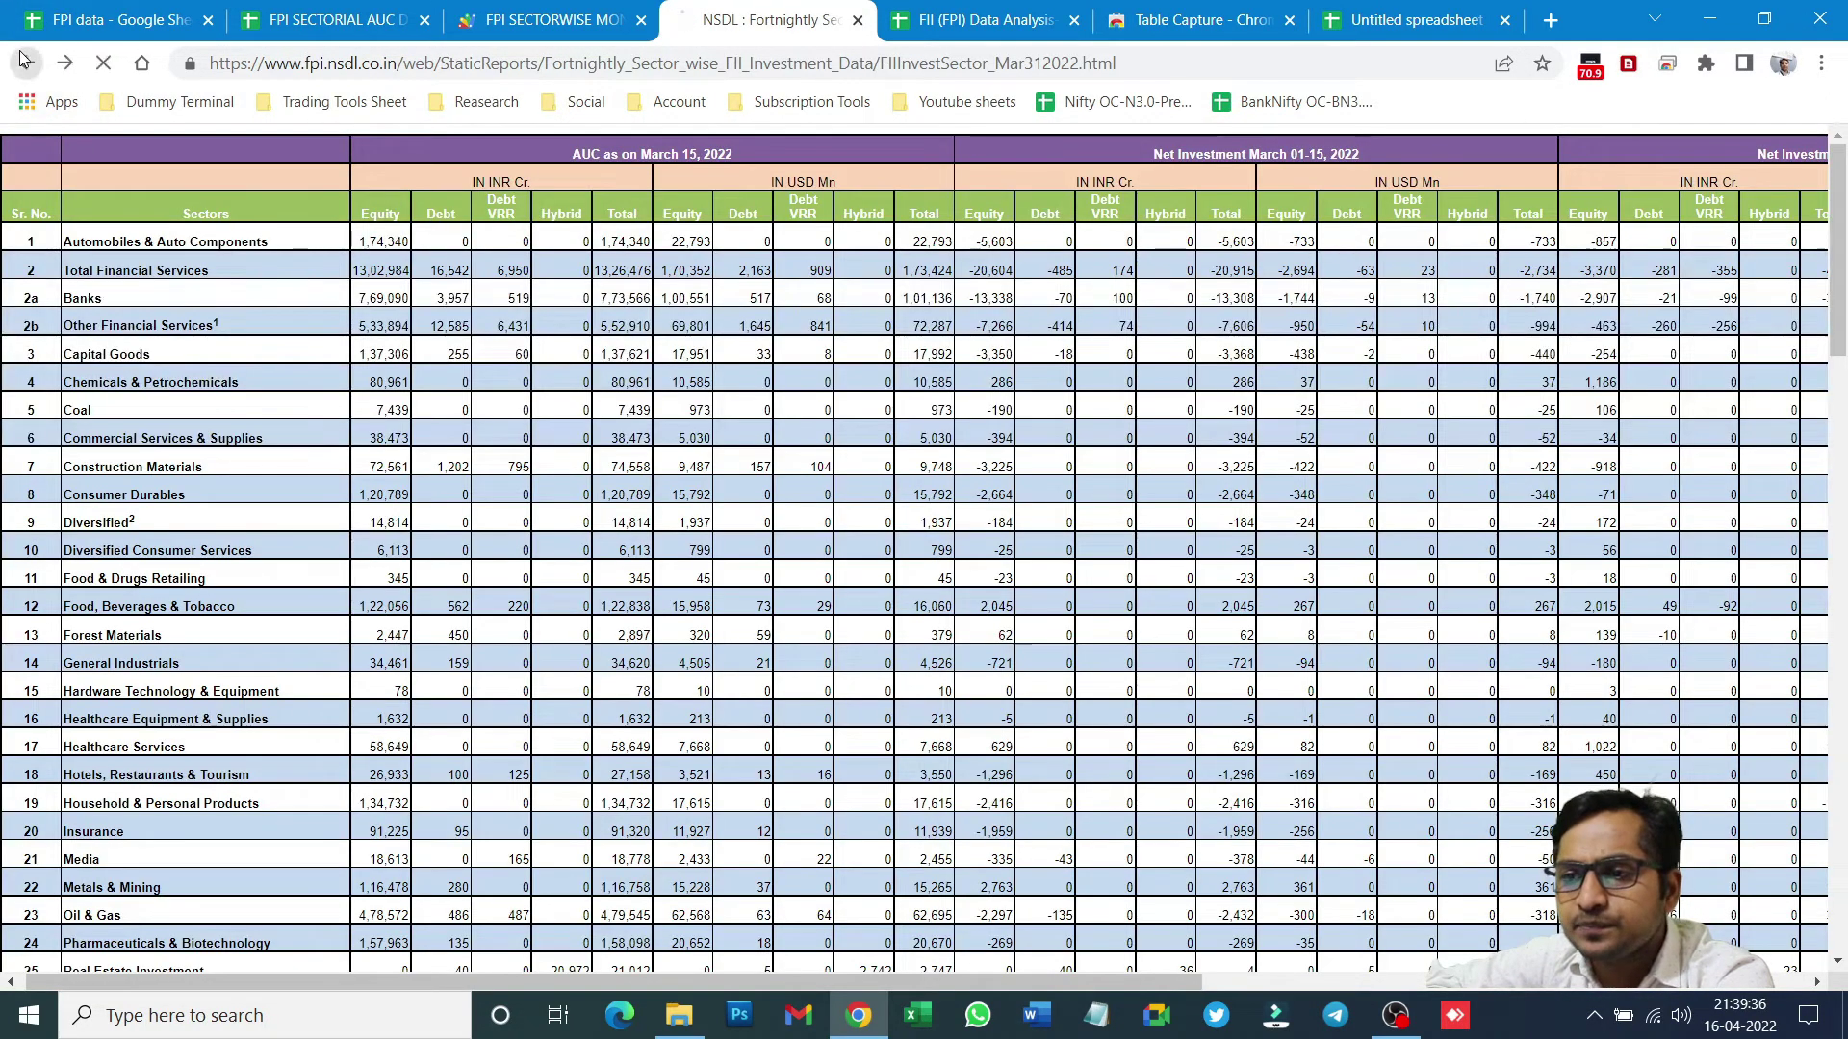
{"action": "left_click", "coordinate": [26, 63]}
{"action": "left_click", "coordinate": [390, 63]}
{"action": "left_click", "coordinate": [397, 63]}
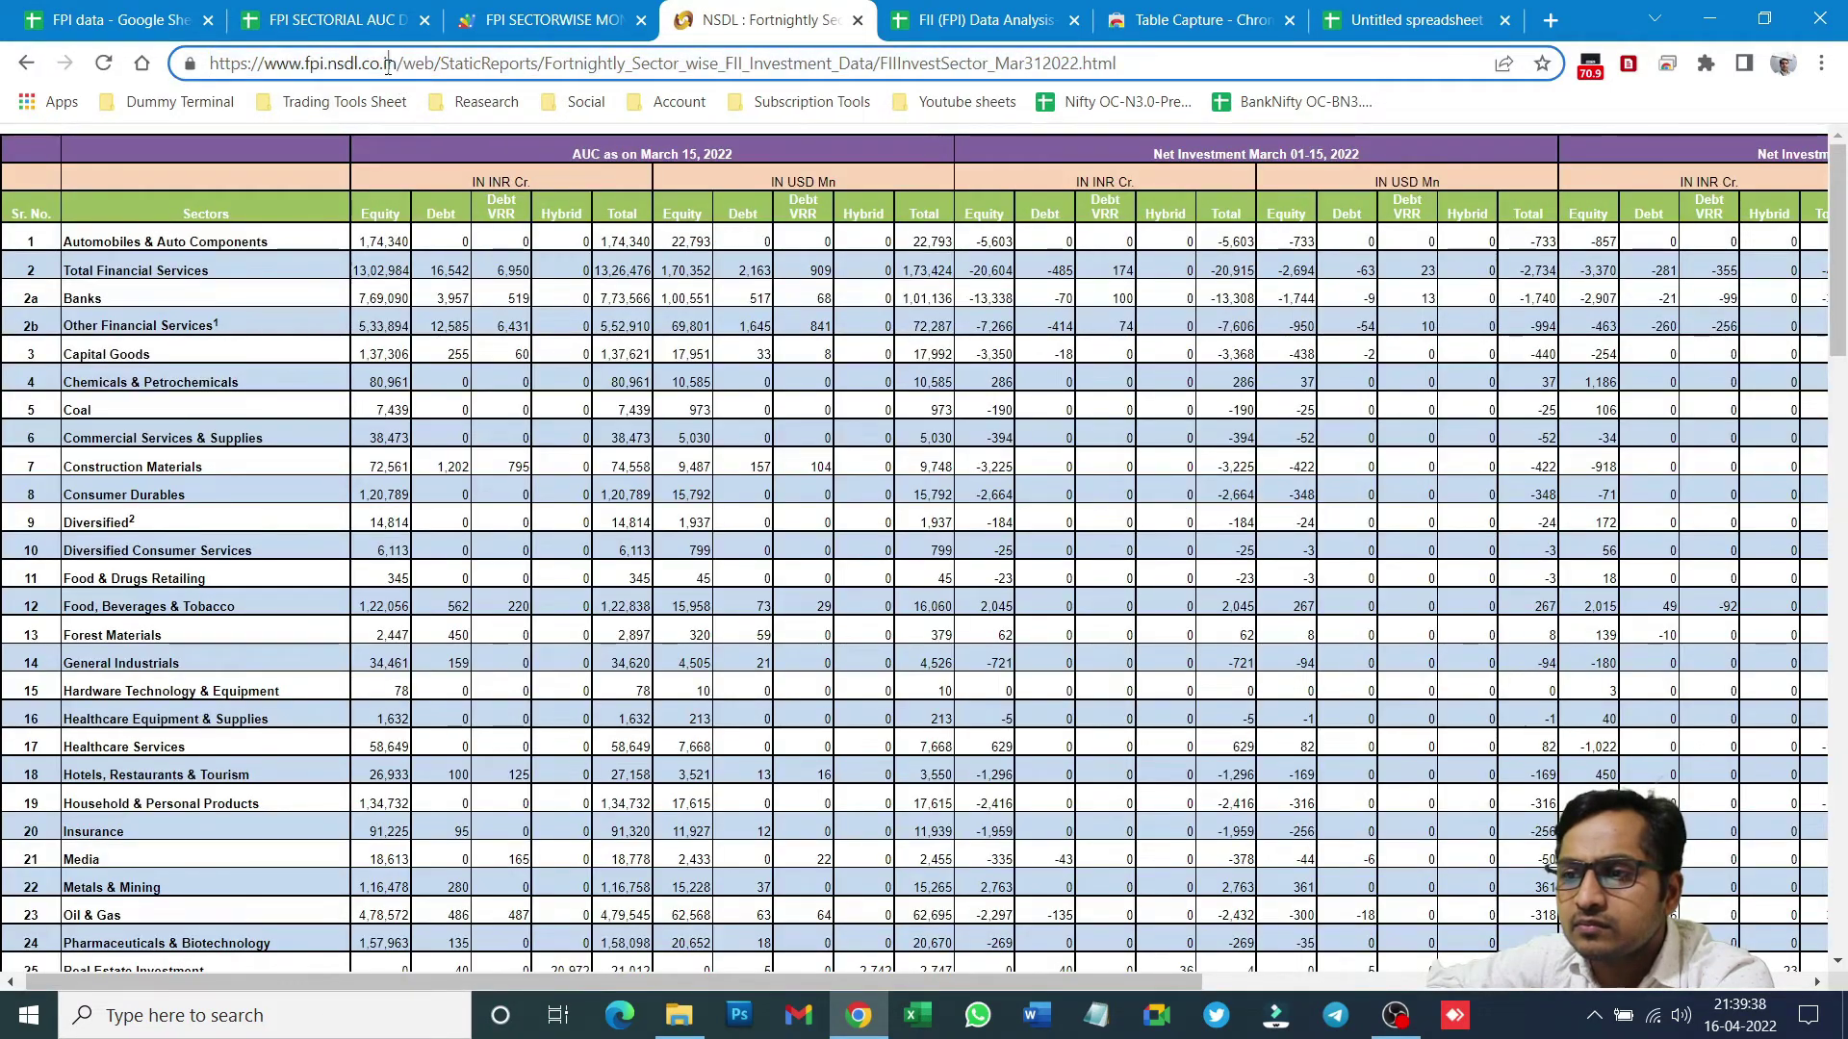
{"action": "left_click_drag", "start_coordinate": [397, 64], "coordinate": [1499, 92]}
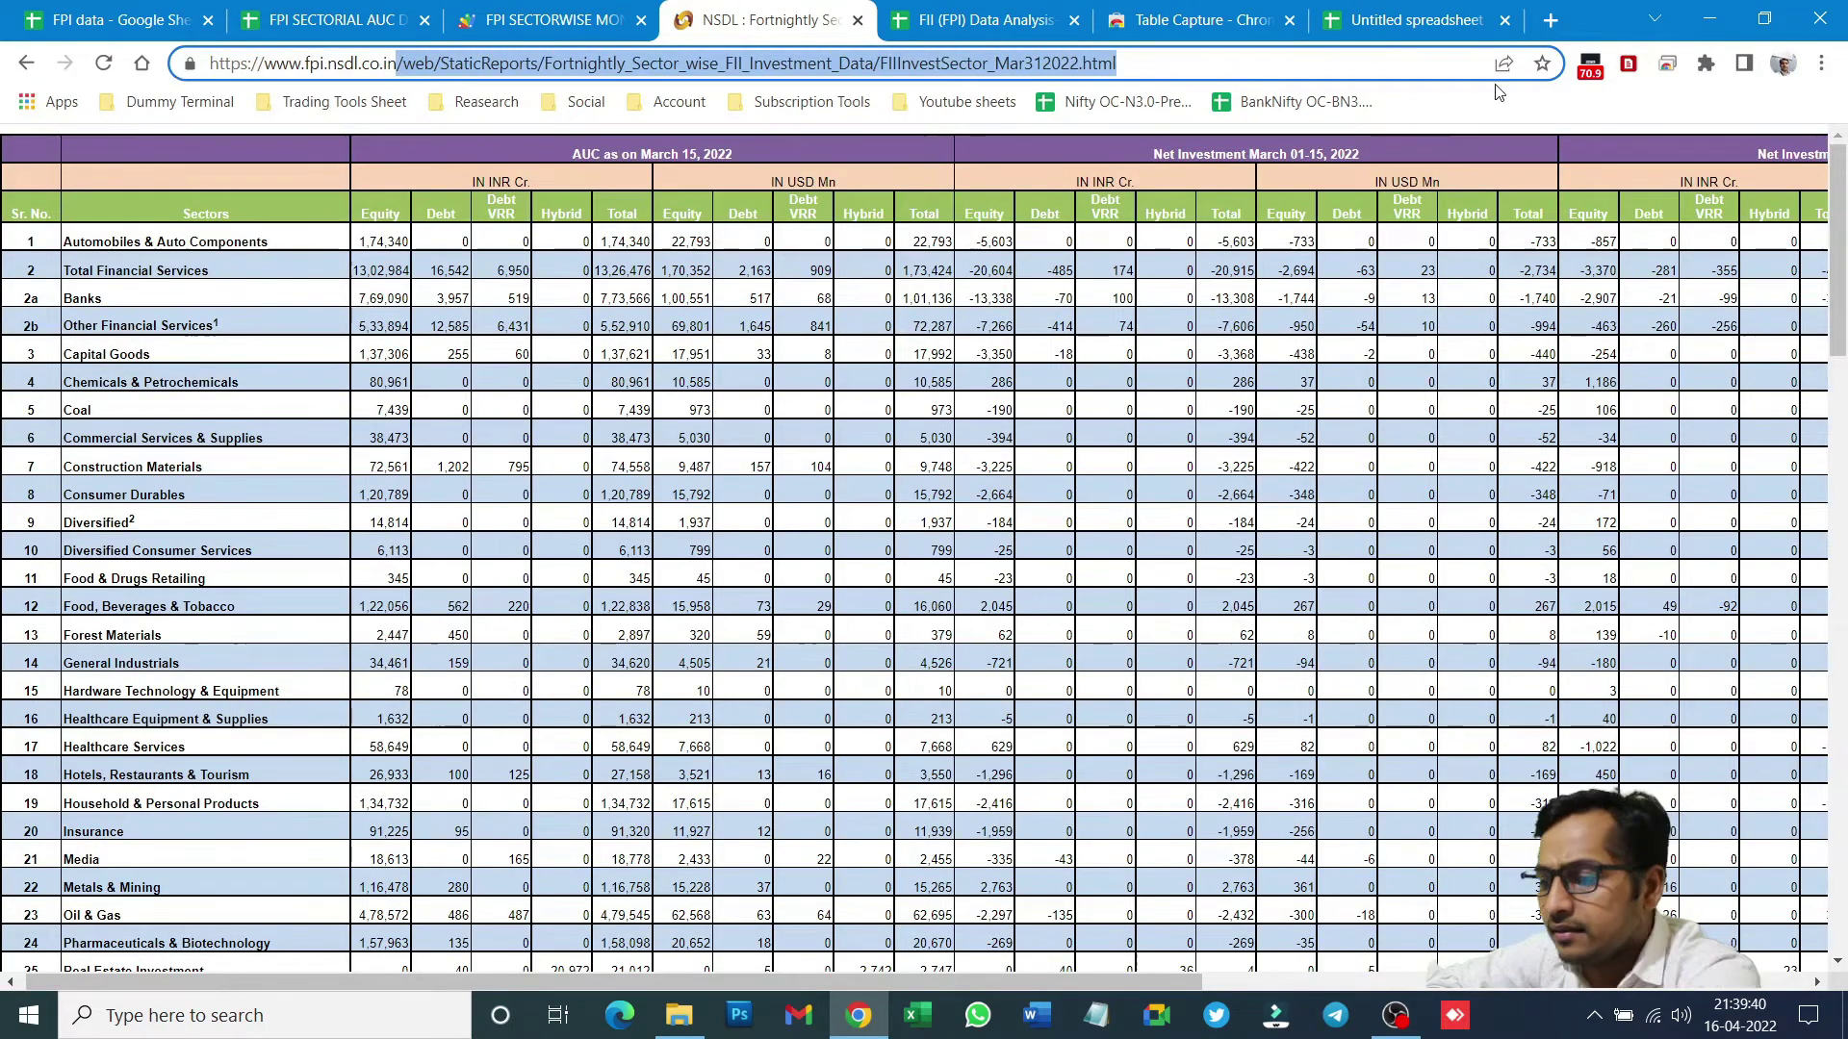
{"action": "key", "text": "BackSpace"}
{"action": "key", "text": "BackSpace"}
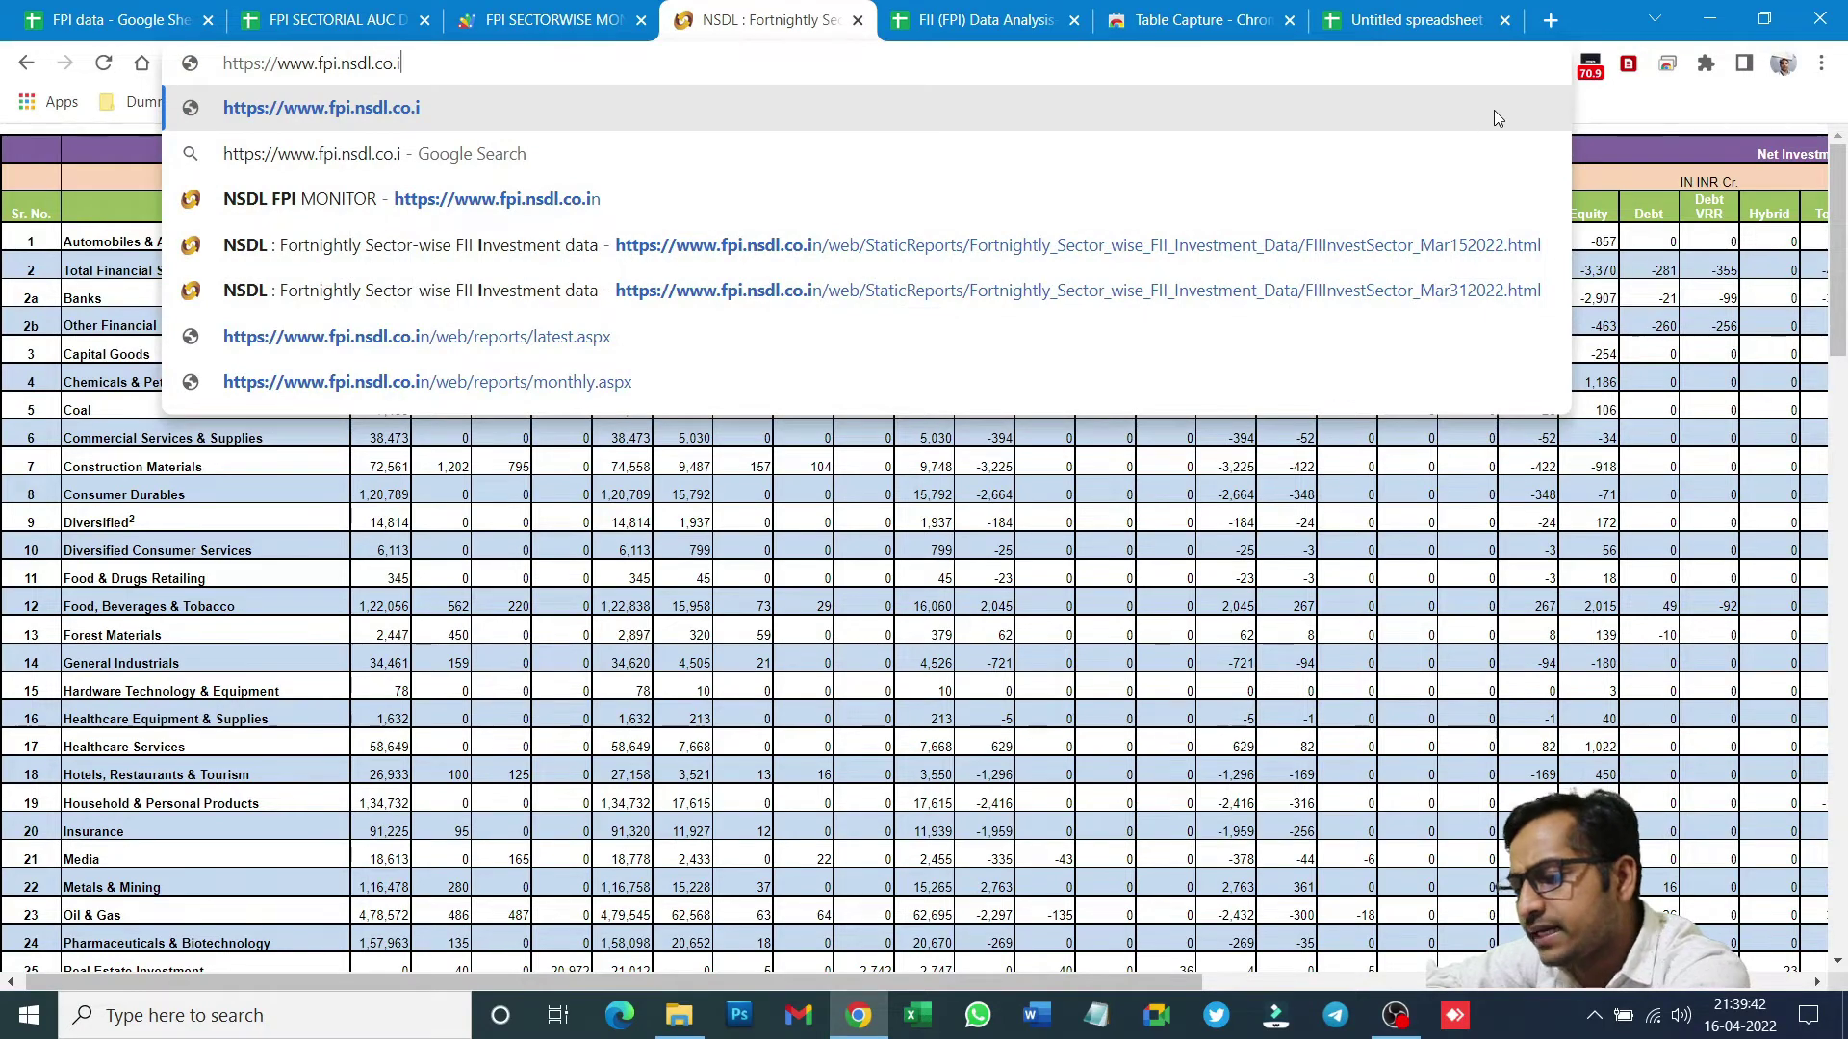
{"action": "type", "text": "n"}
{"action": "key", "text": "Return"}
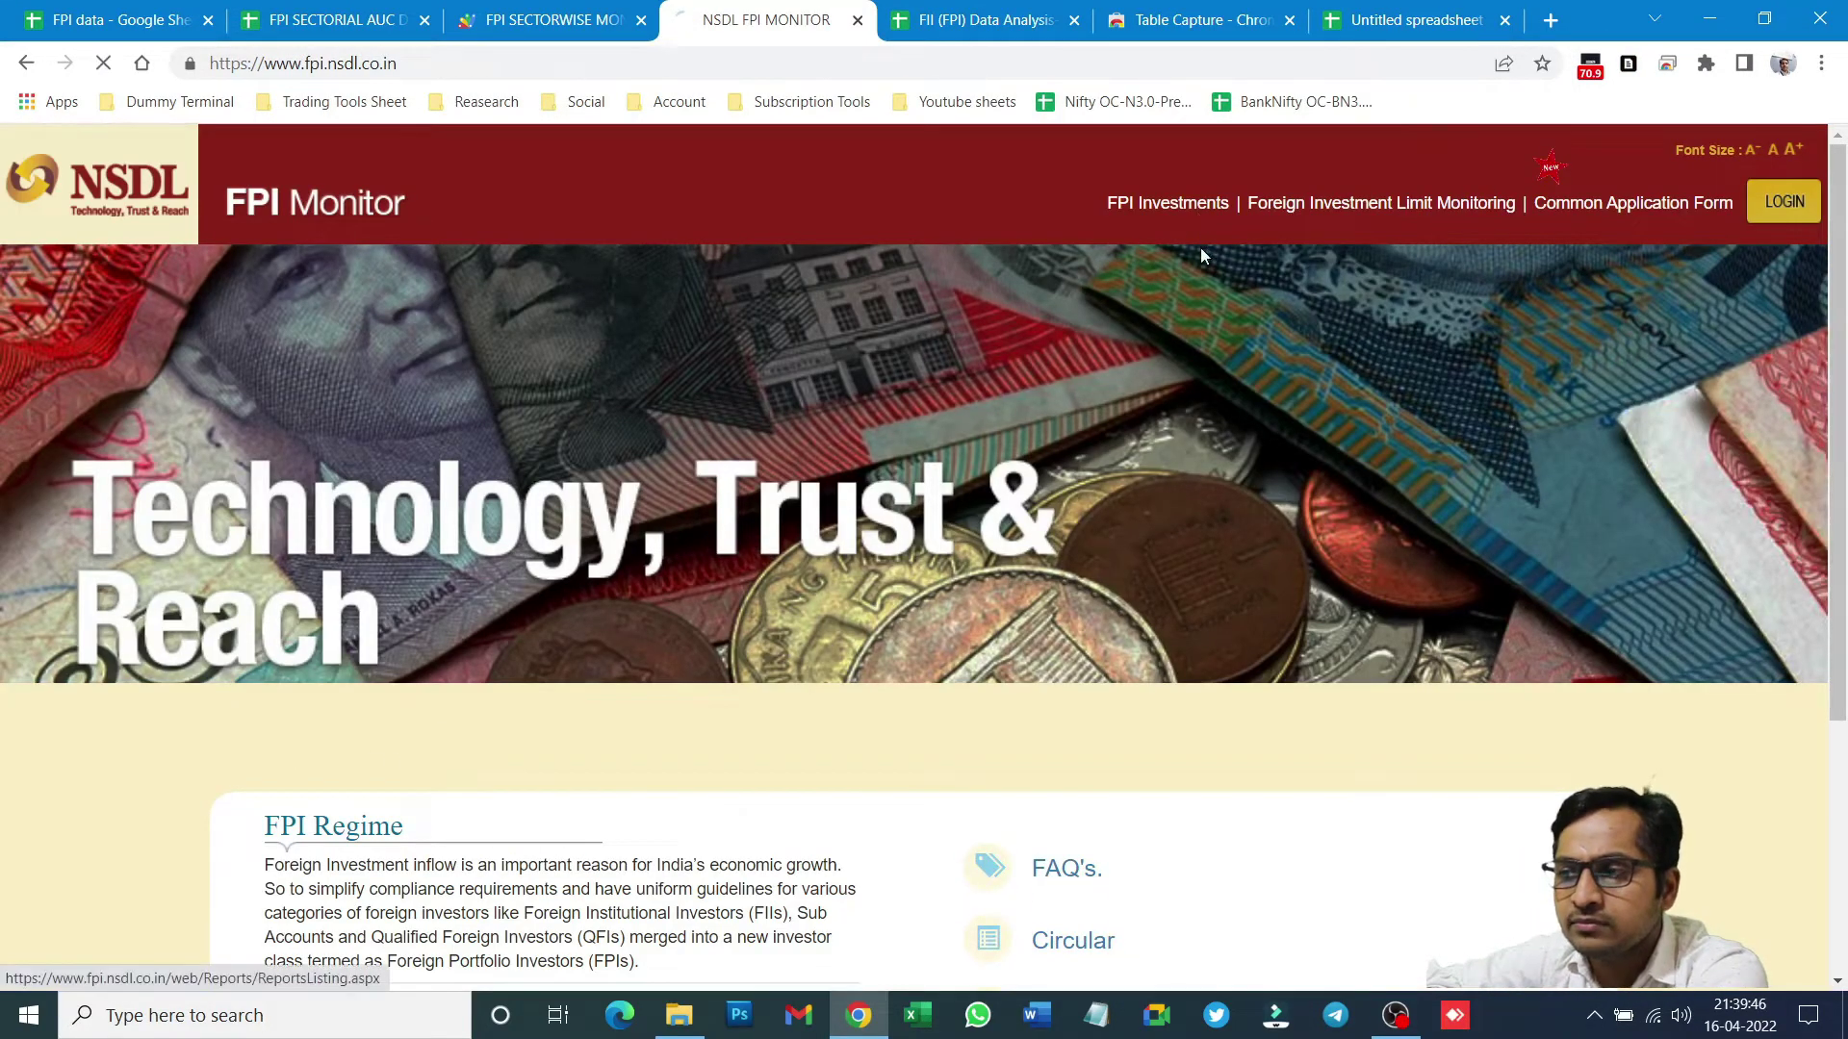
- Open FPI Investments' Fortnightly Sector-wise FPI Investment Data page and browse the report dates
{"action": "left_click", "coordinate": [1197, 206]}
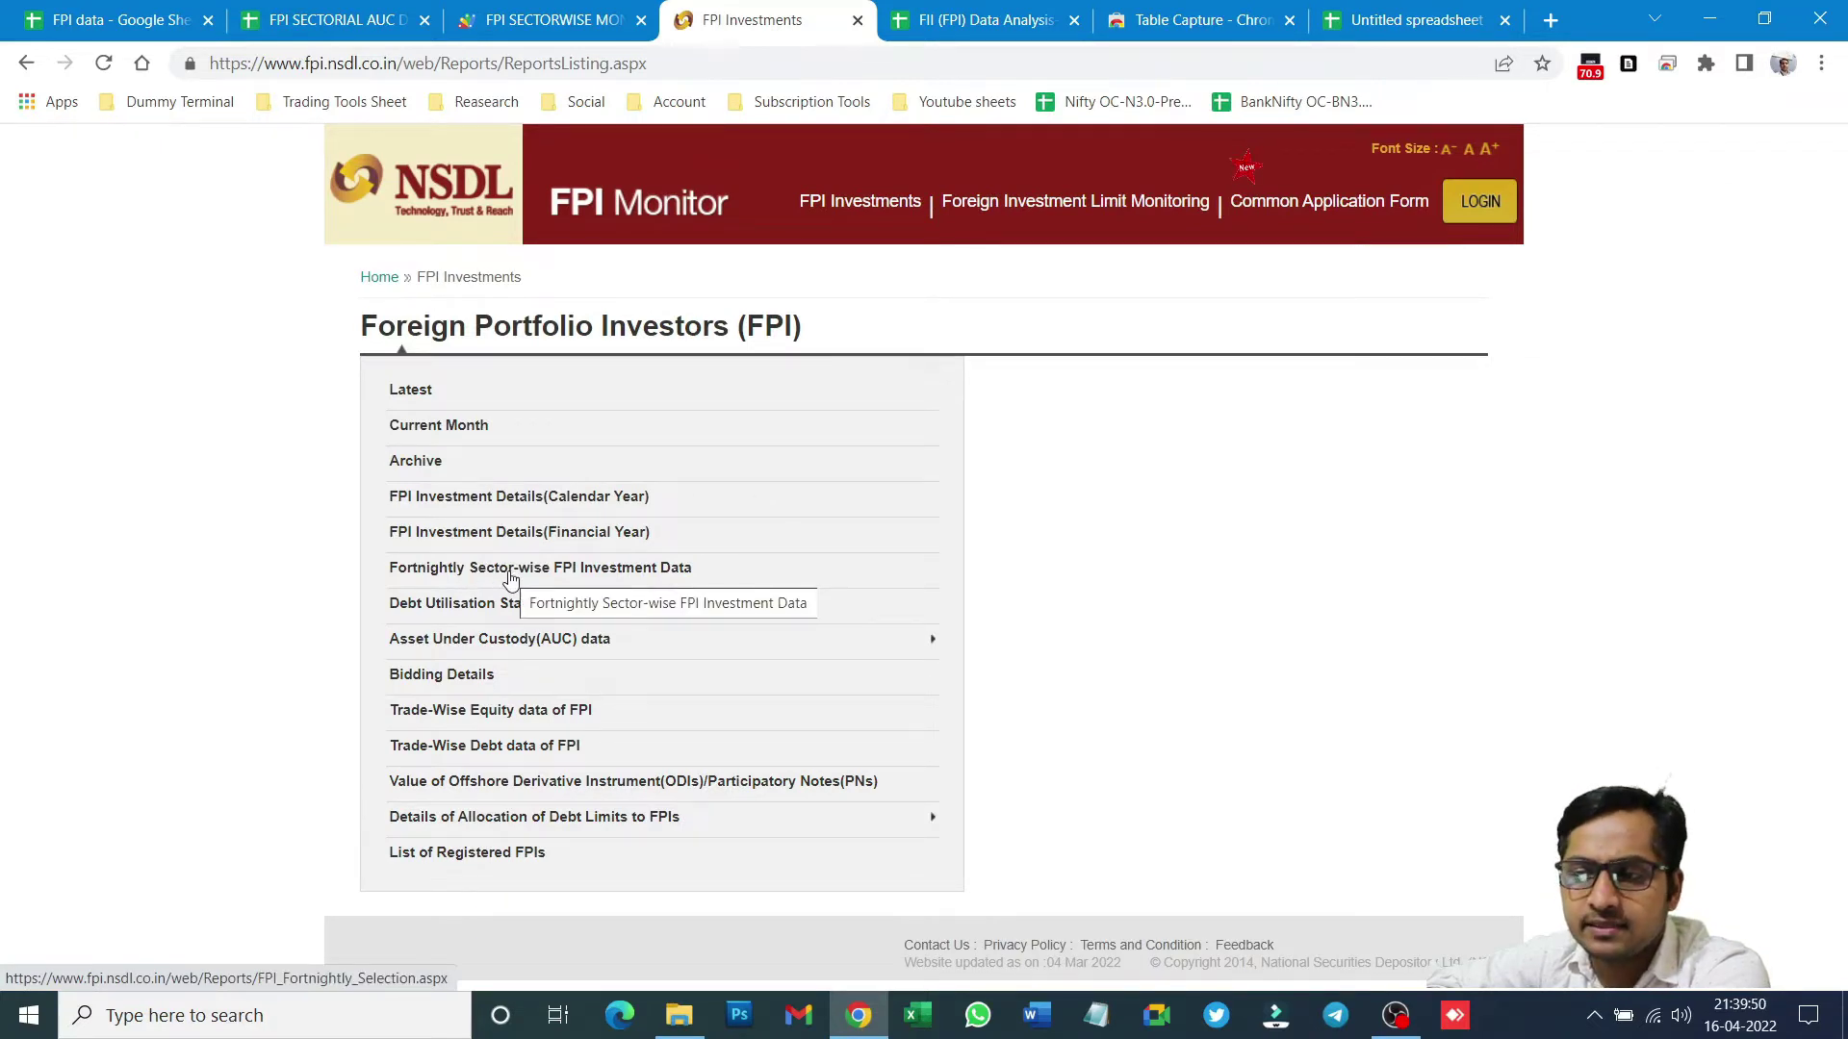
{"action": "left_click", "coordinate": [510, 577]}
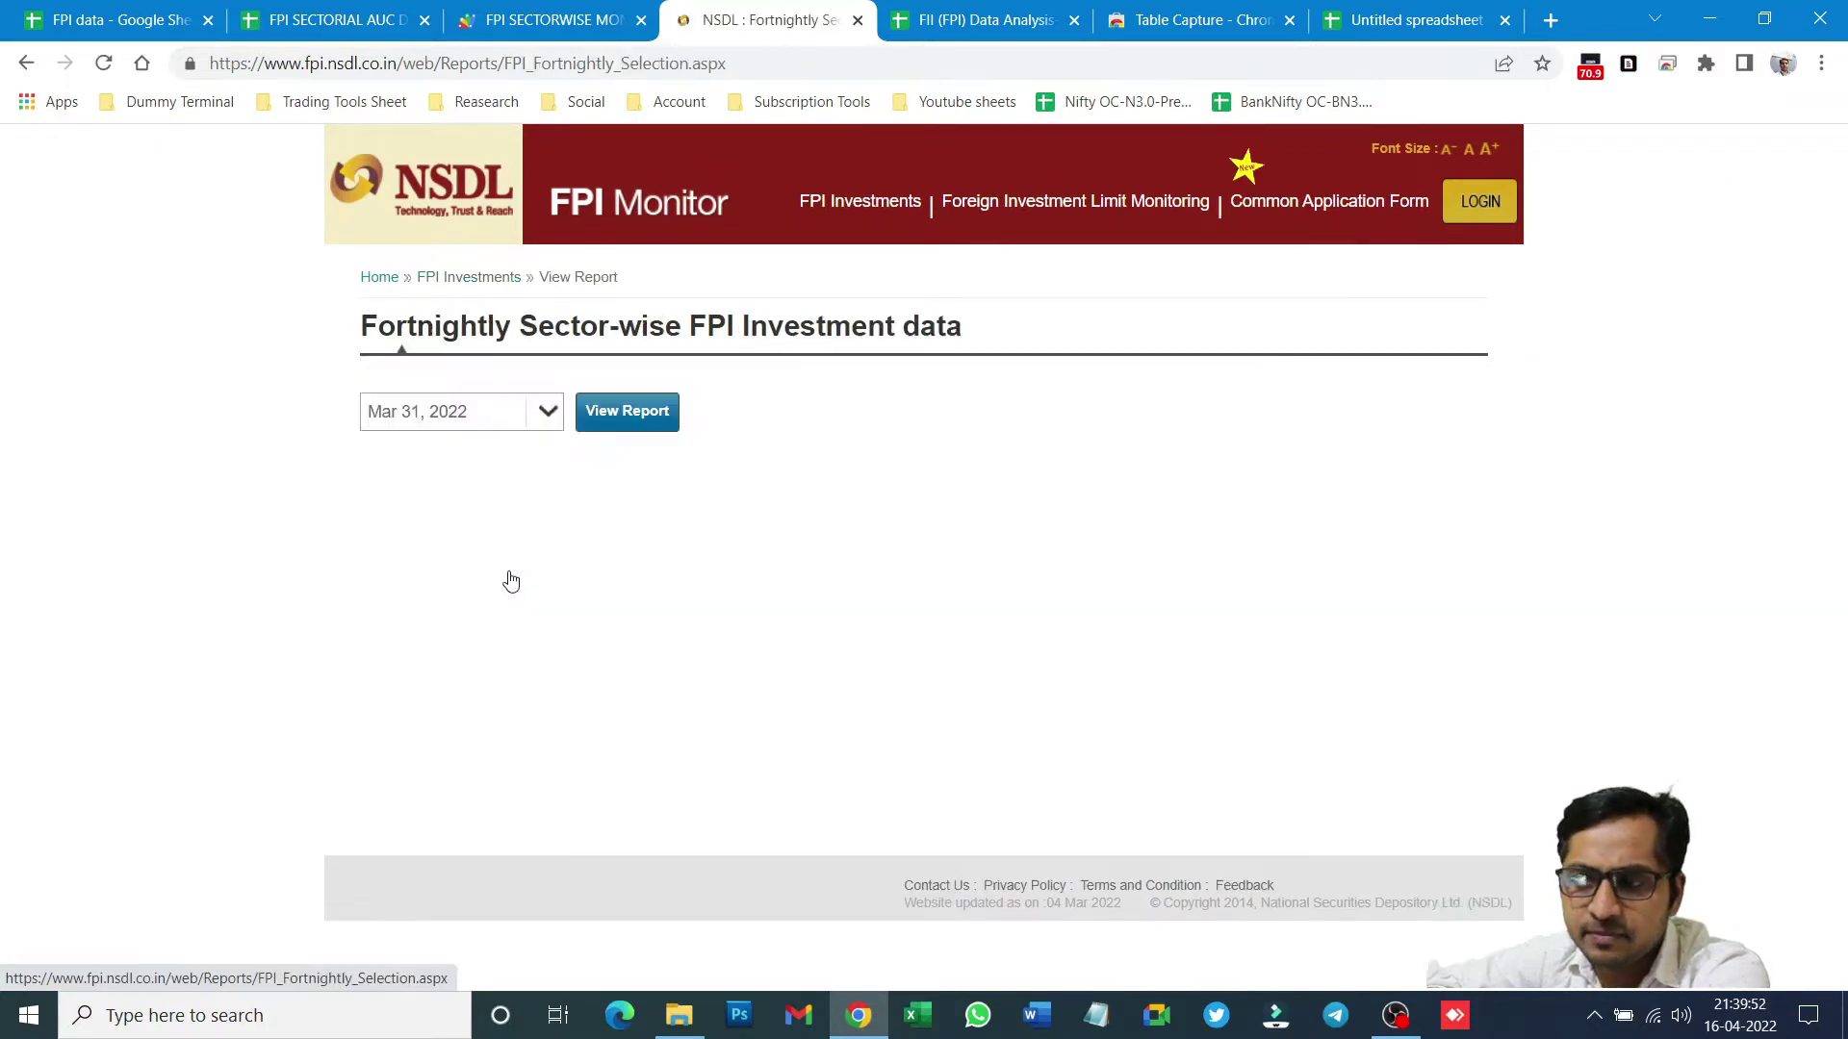
{"action": "left_click", "coordinate": [545, 413]}
{"action": "scroll", "coordinate": [487, 606], "scroll_direction": "down", "scroll_amount": 15}
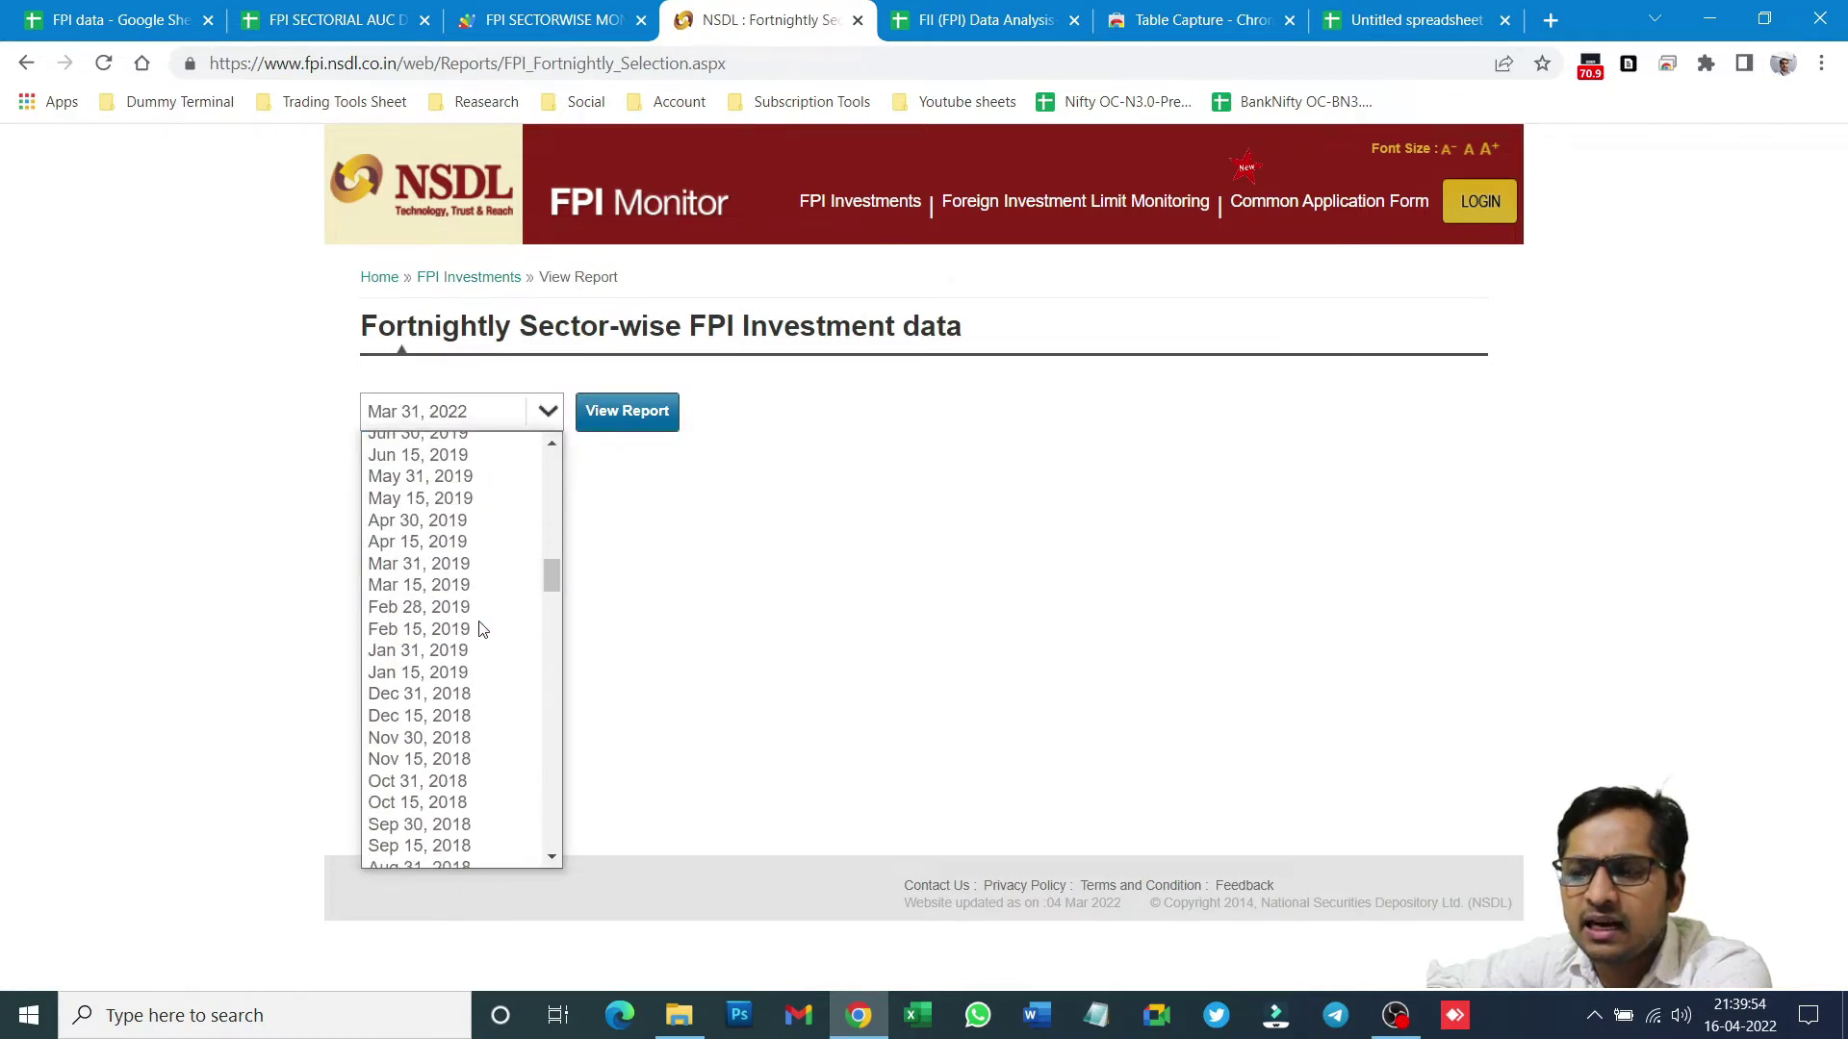
{"action": "scroll", "coordinate": [481, 741], "scroll_direction": "down", "scroll_amount": 8}
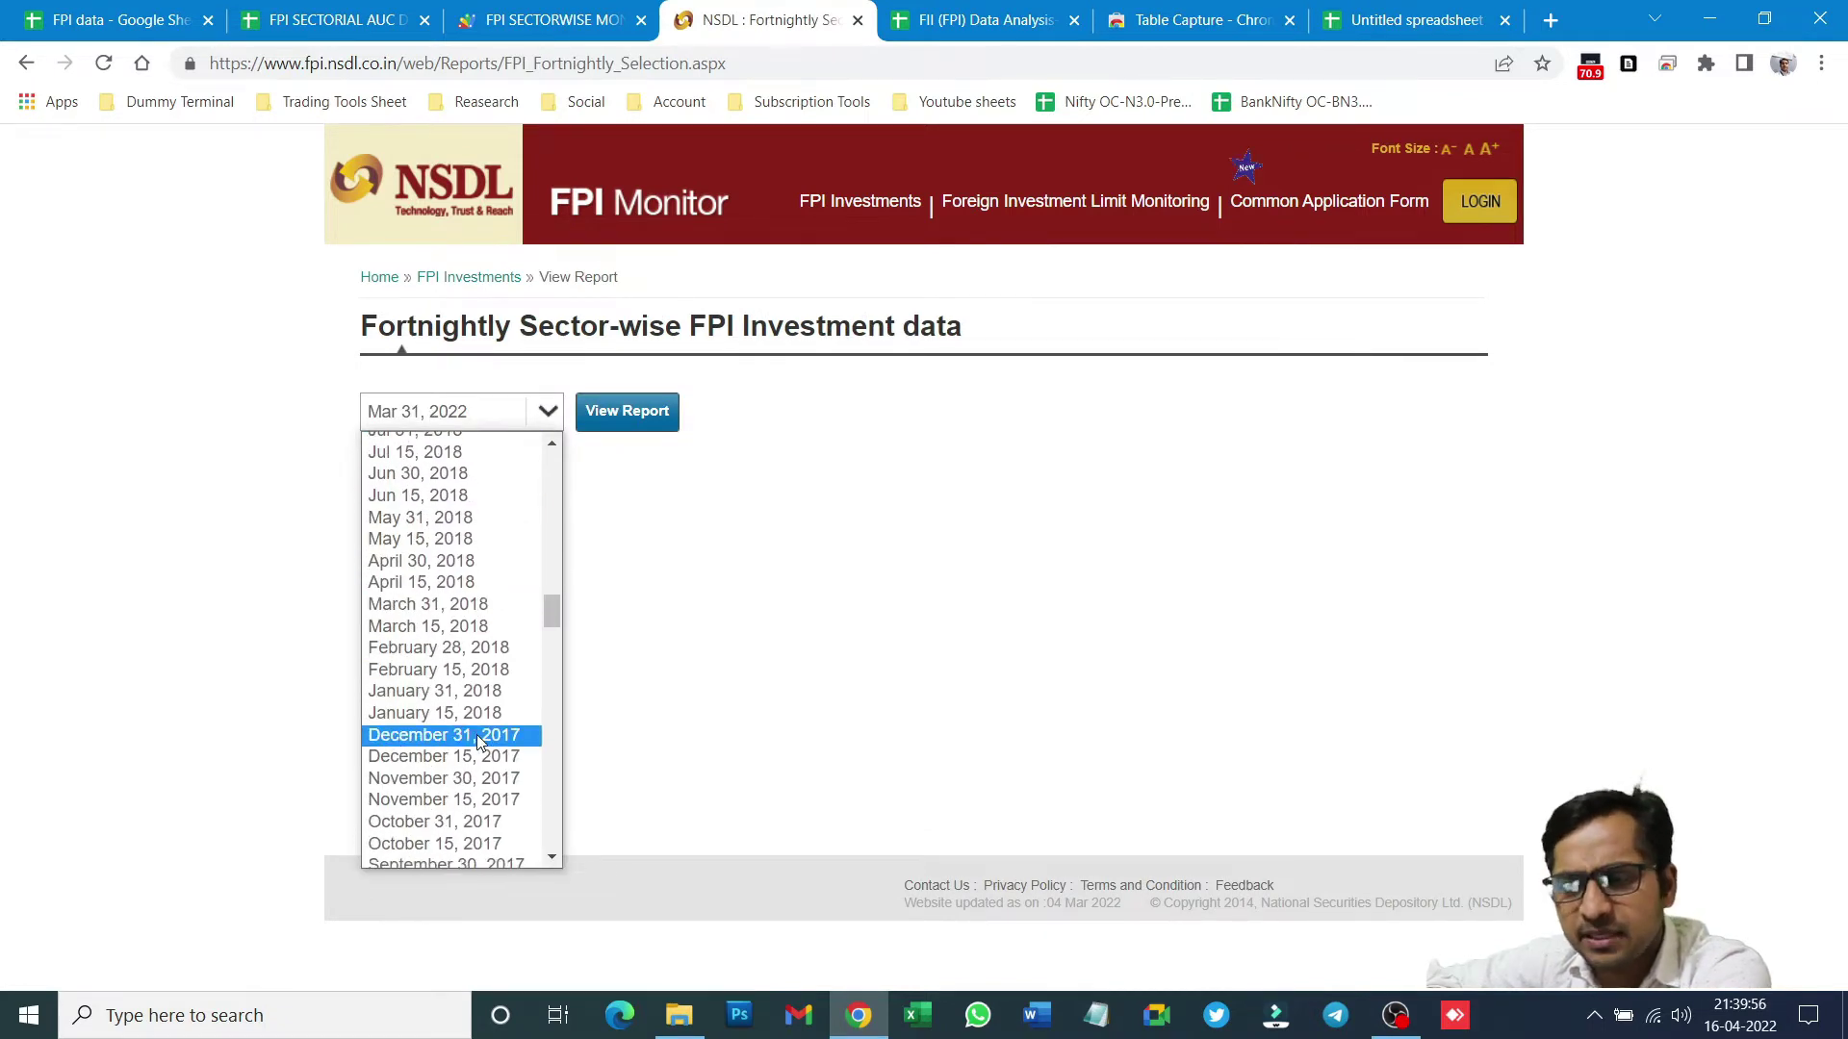
{"action": "scroll", "coordinate": [489, 753], "scroll_direction": "up", "scroll_amount": 18}
{"action": "scroll", "coordinate": [488, 753], "scroll_direction": "up", "scroll_amount": 12}
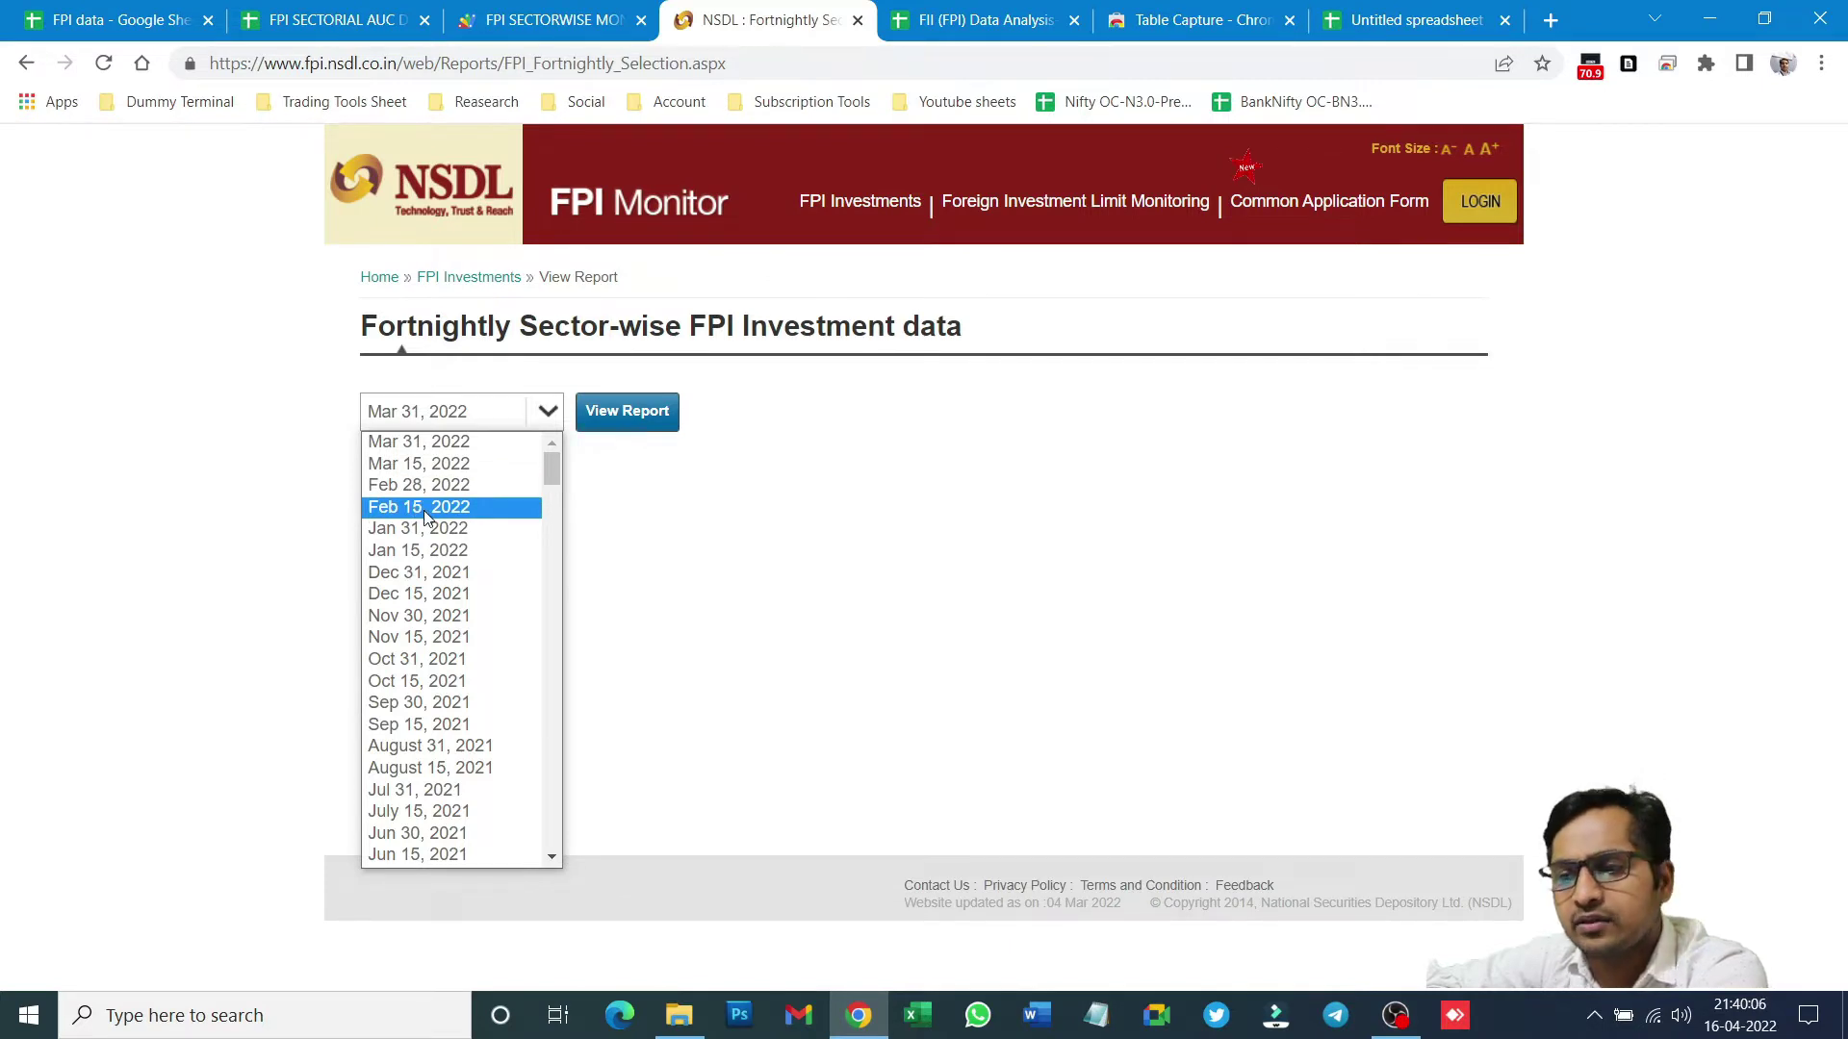
- Select Dec 31, 2021 as the report date and view the report
{"action": "left_click", "coordinate": [428, 510]}
{"action": "left_click", "coordinate": [543, 411]}
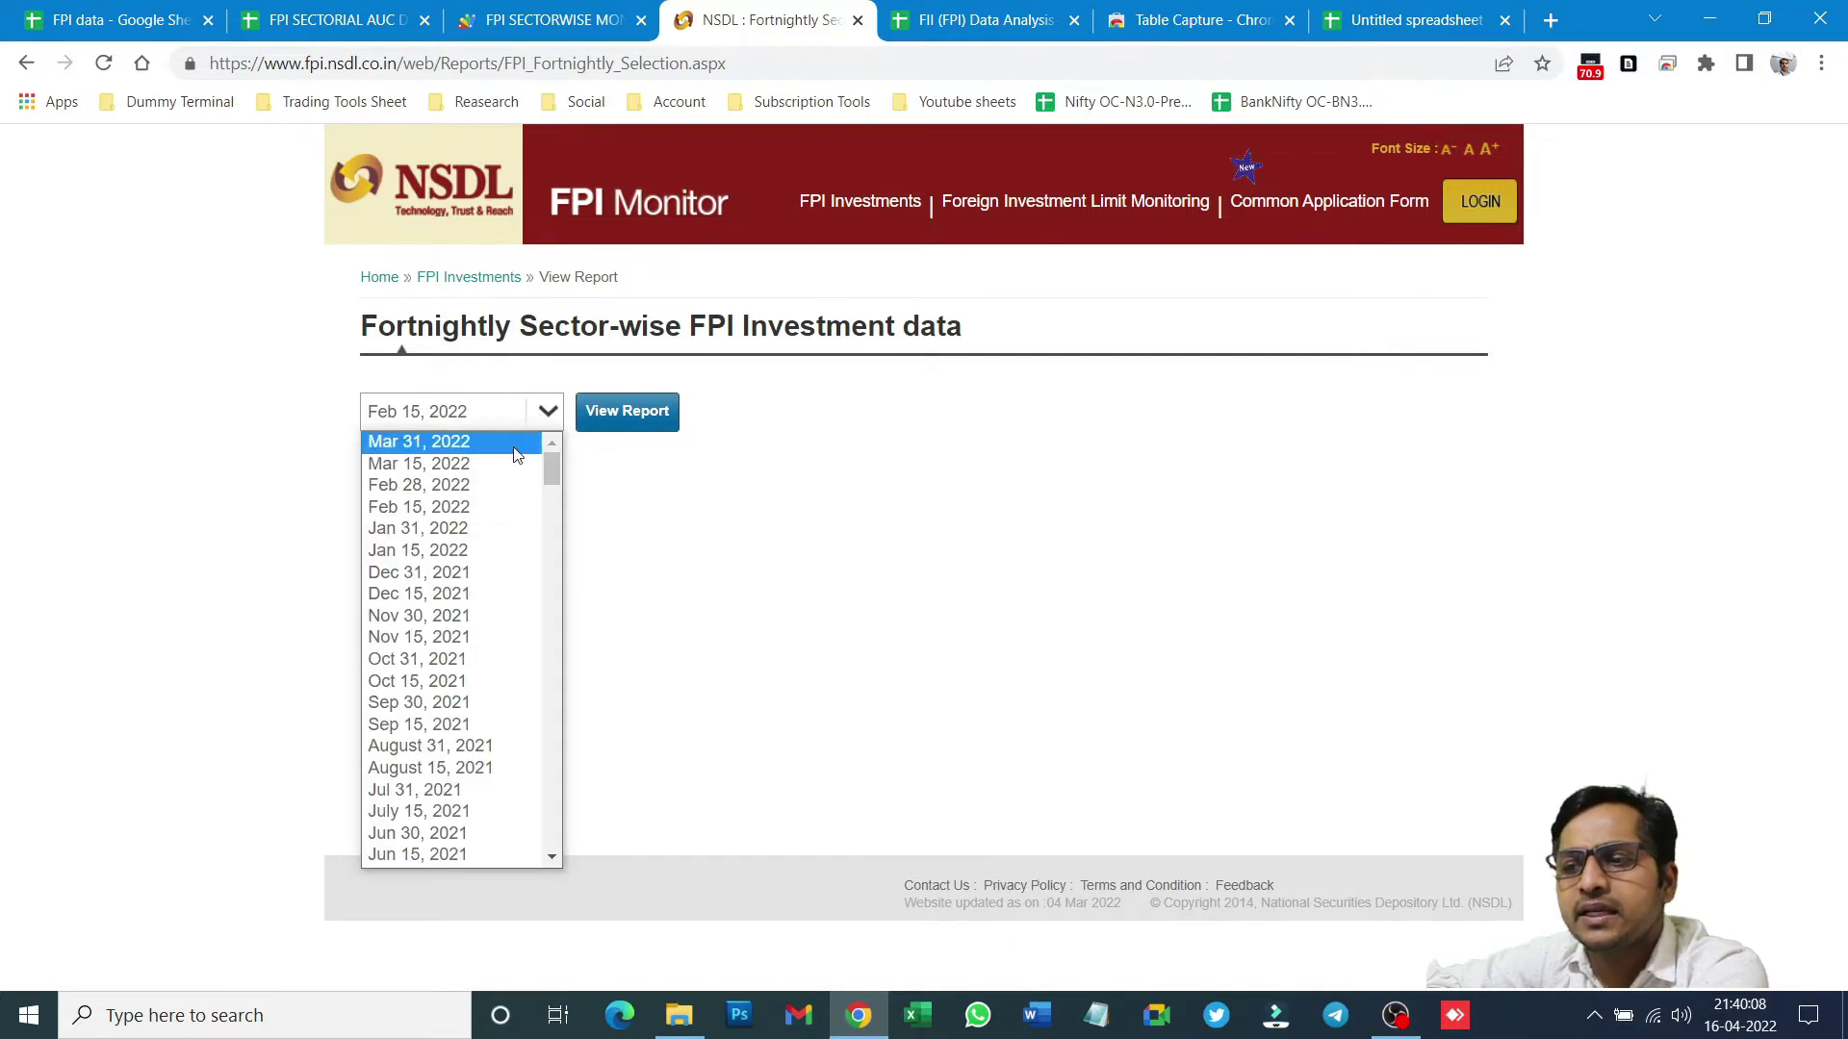
{"action": "left_click", "coordinate": [430, 621]}
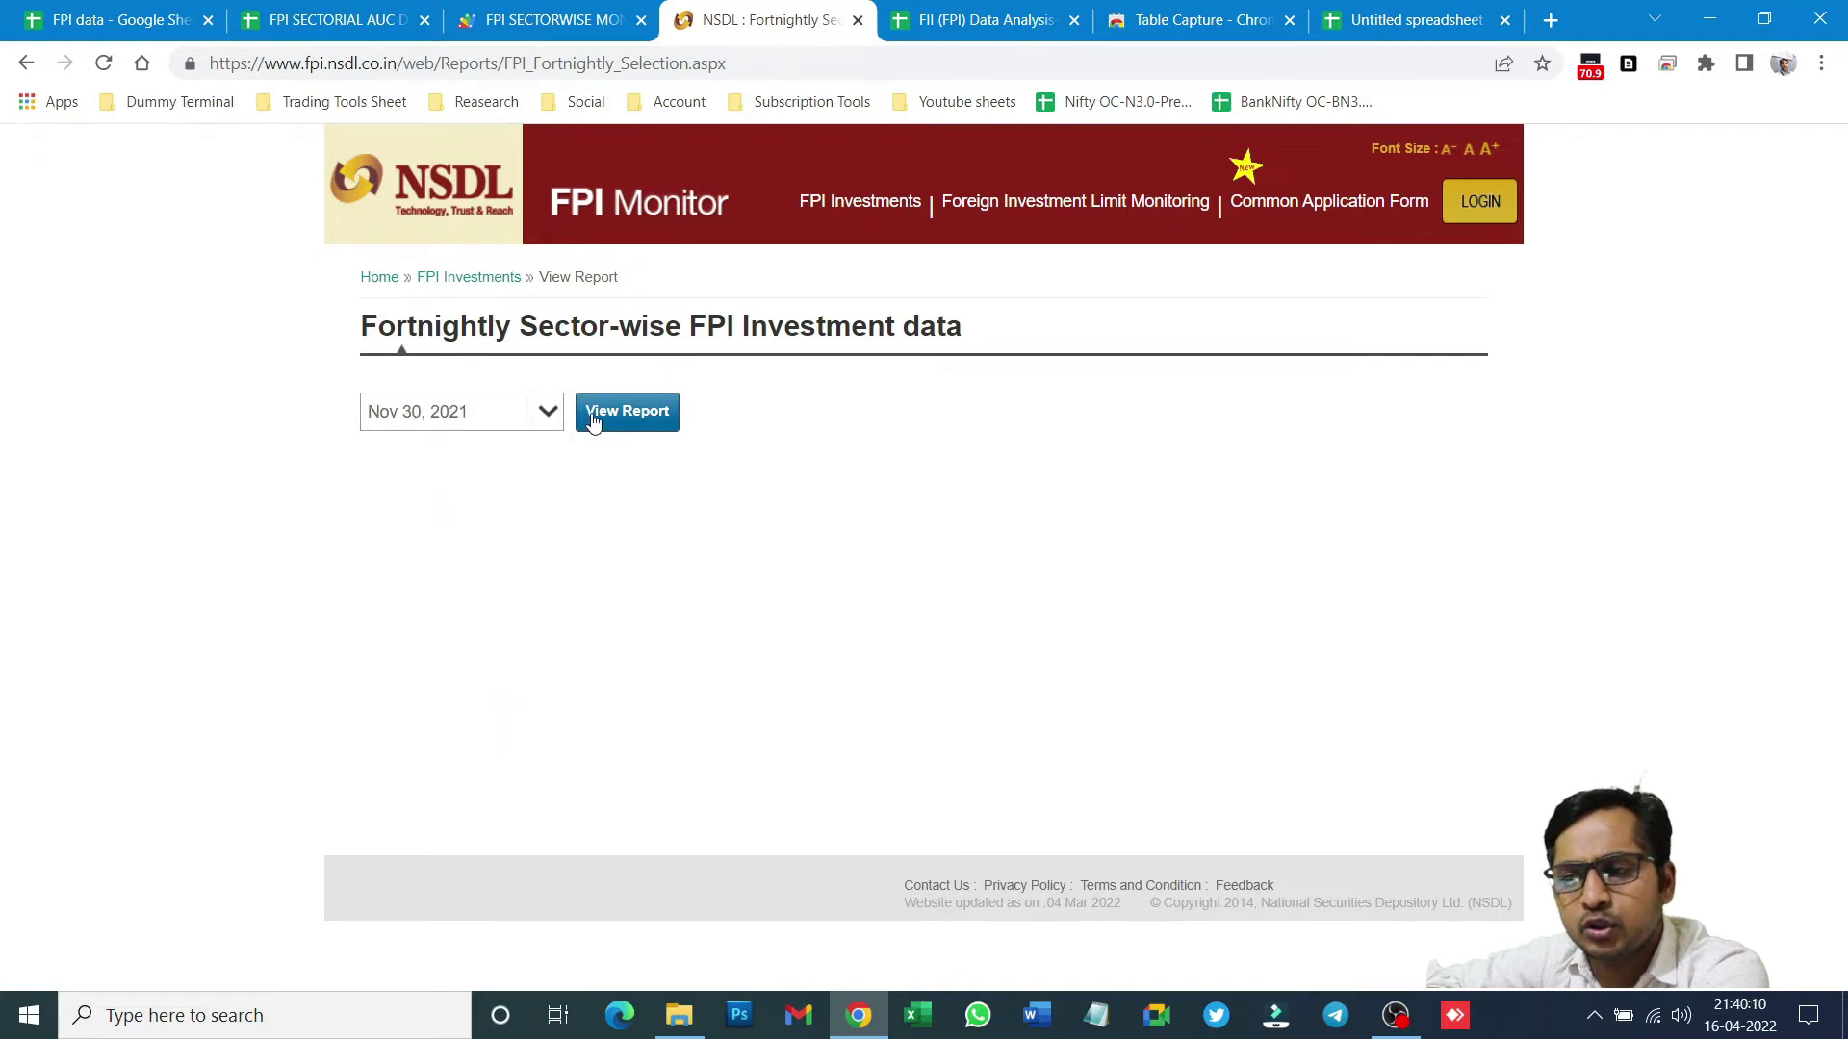
{"action": "left_click", "coordinate": [510, 416]}
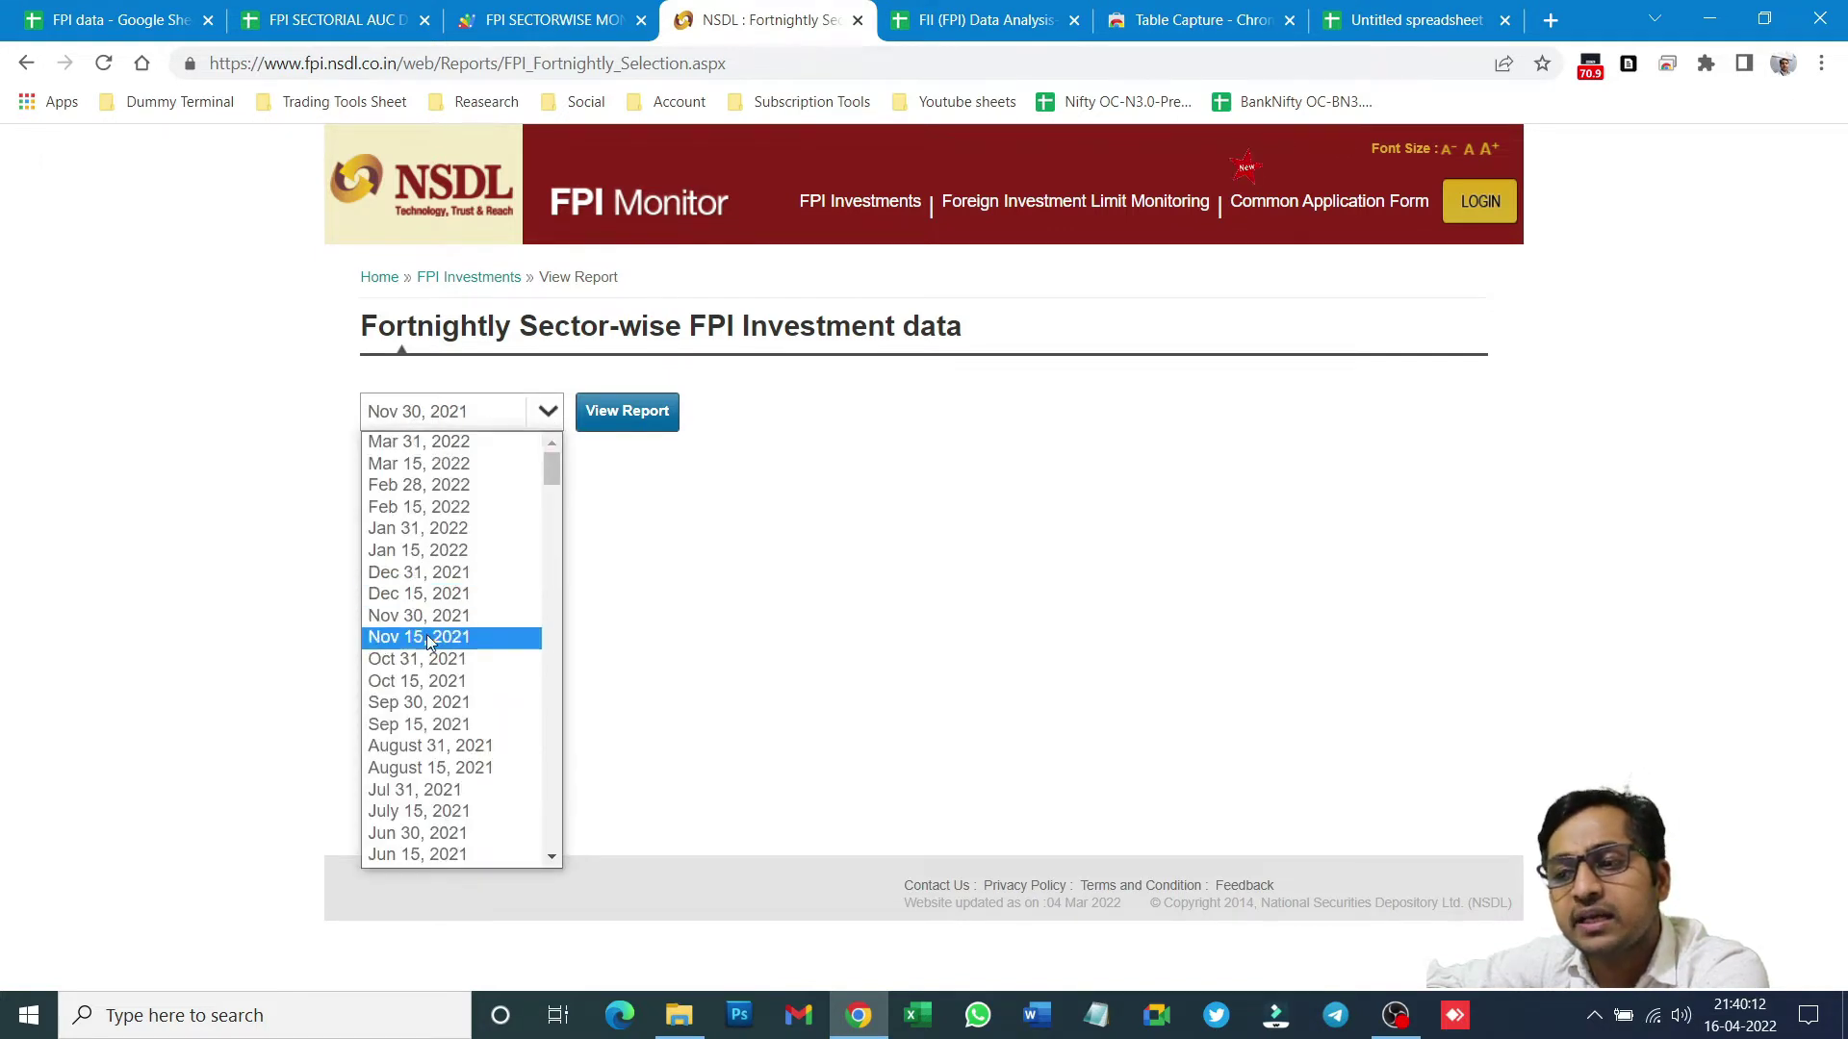
{"action": "left_click", "coordinate": [421, 574]}
{"action": "left_click", "coordinate": [662, 421]}
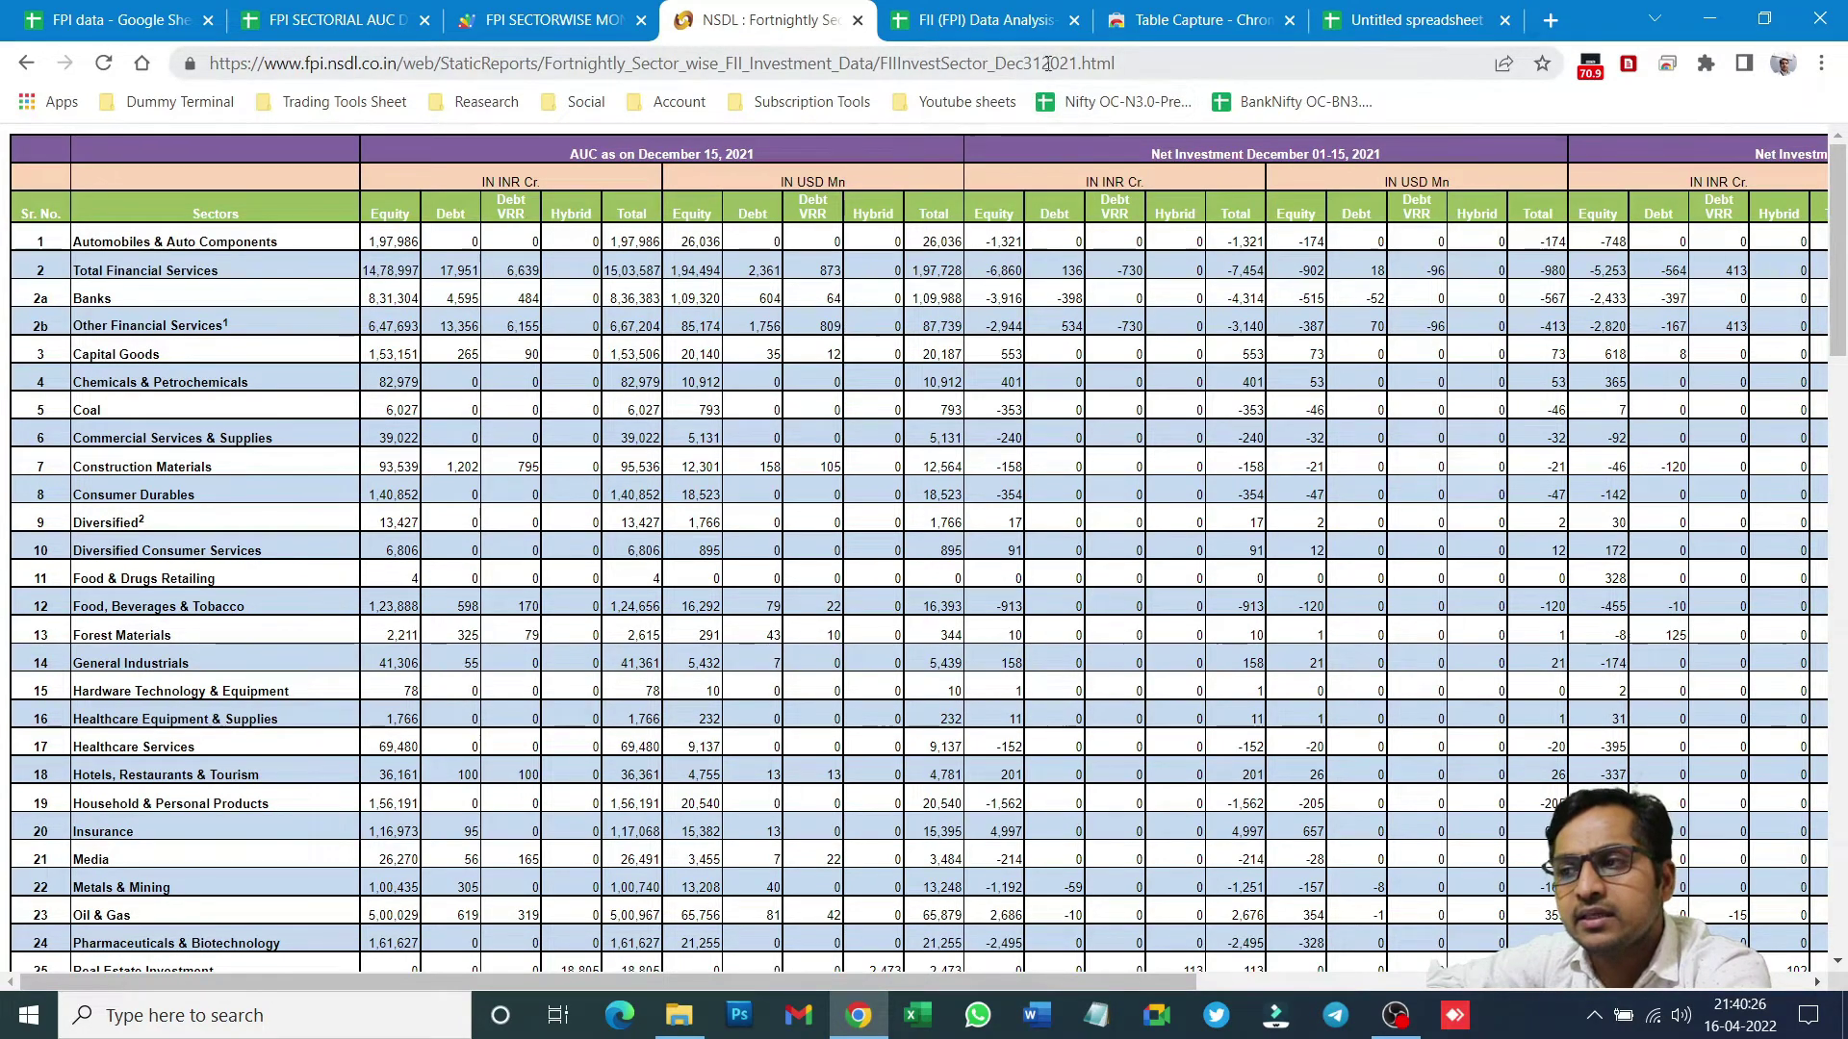
- Export the 49 x 42 sector AUC table to Google Sheets with Table Capture
{"action": "left_click", "coordinate": [1627, 63]}
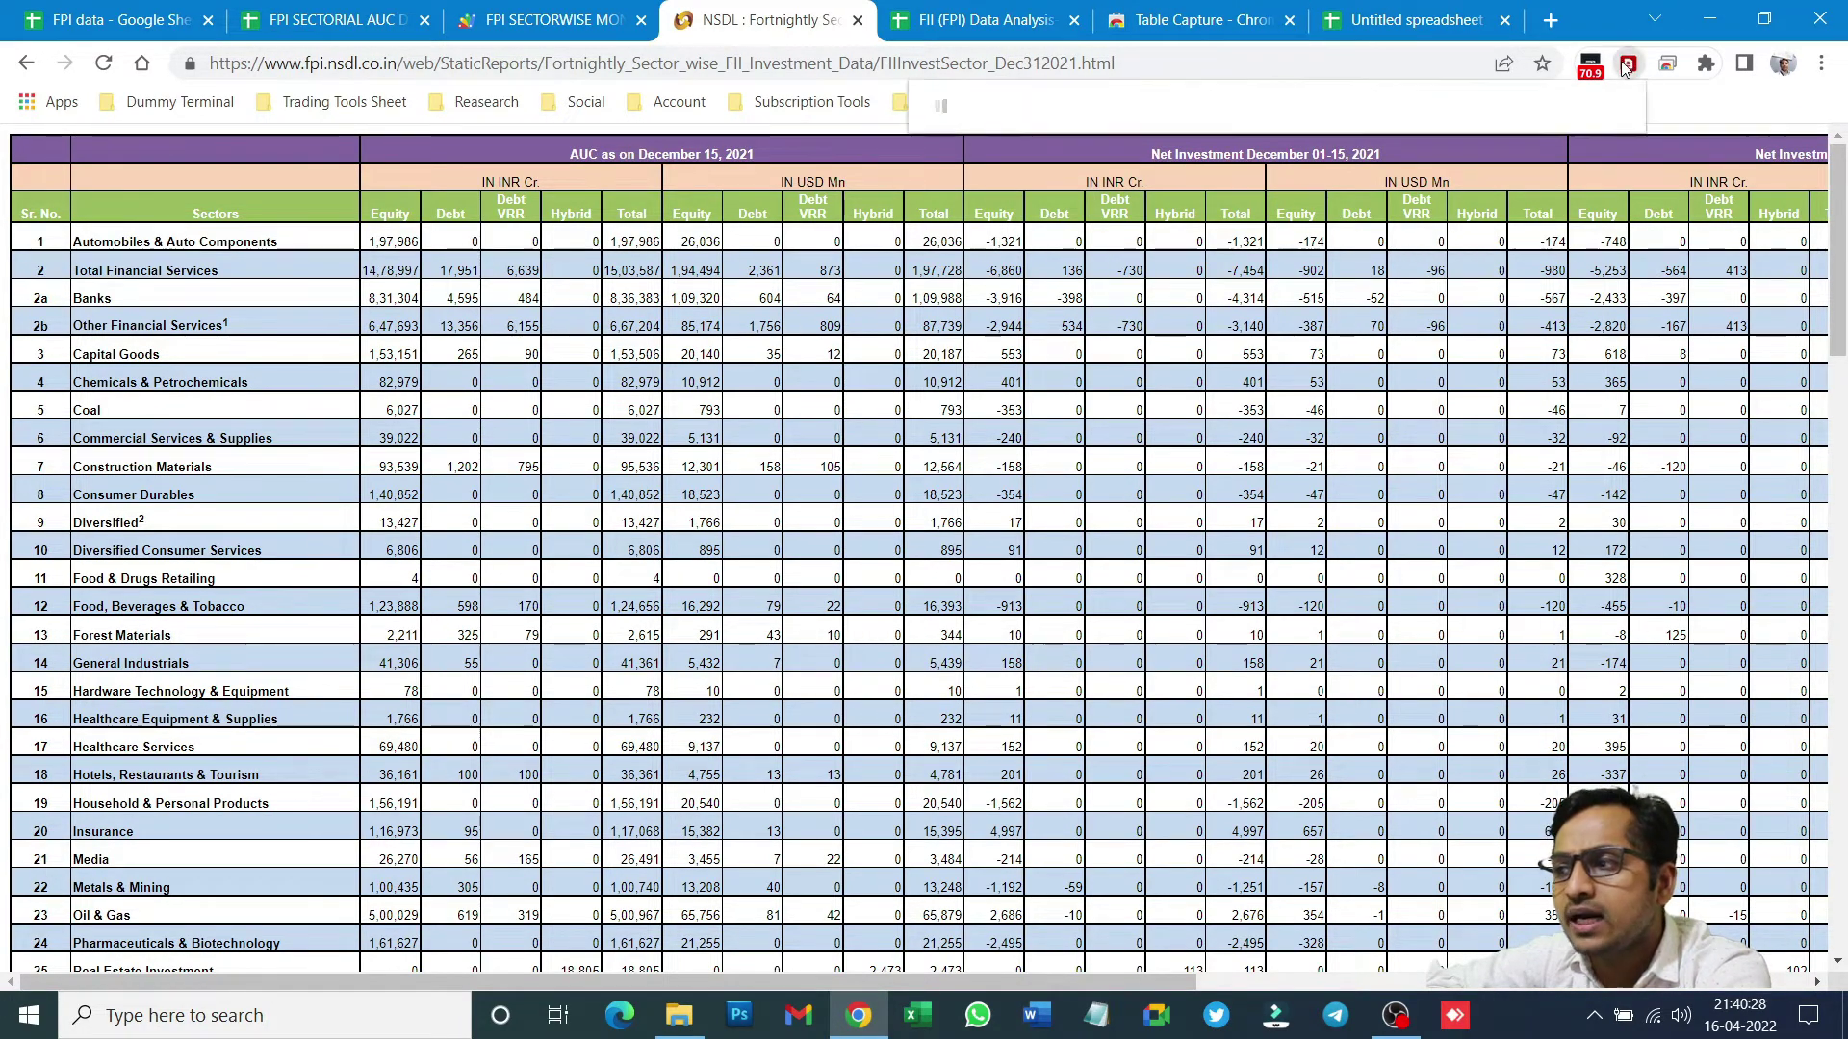
{"action": "mouse_move", "coordinate": [1023, 293]}
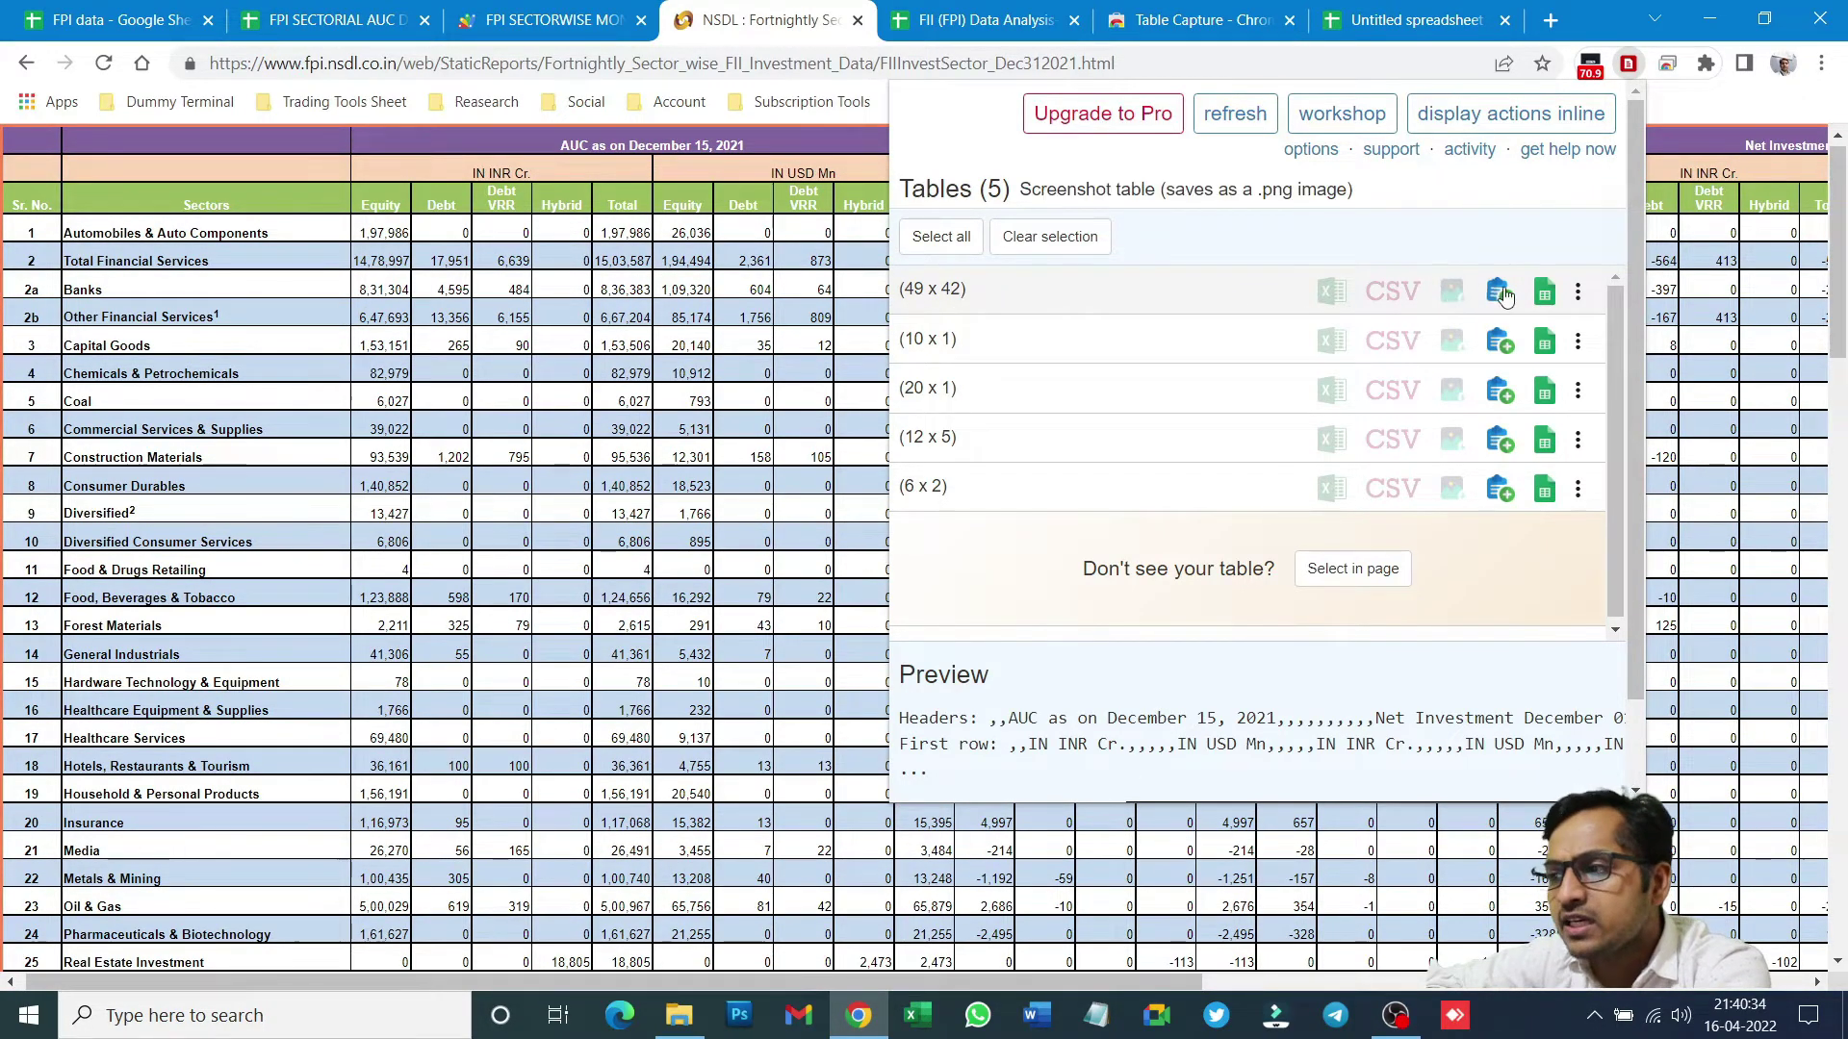
{"action": "left_click", "coordinate": [1577, 291]}
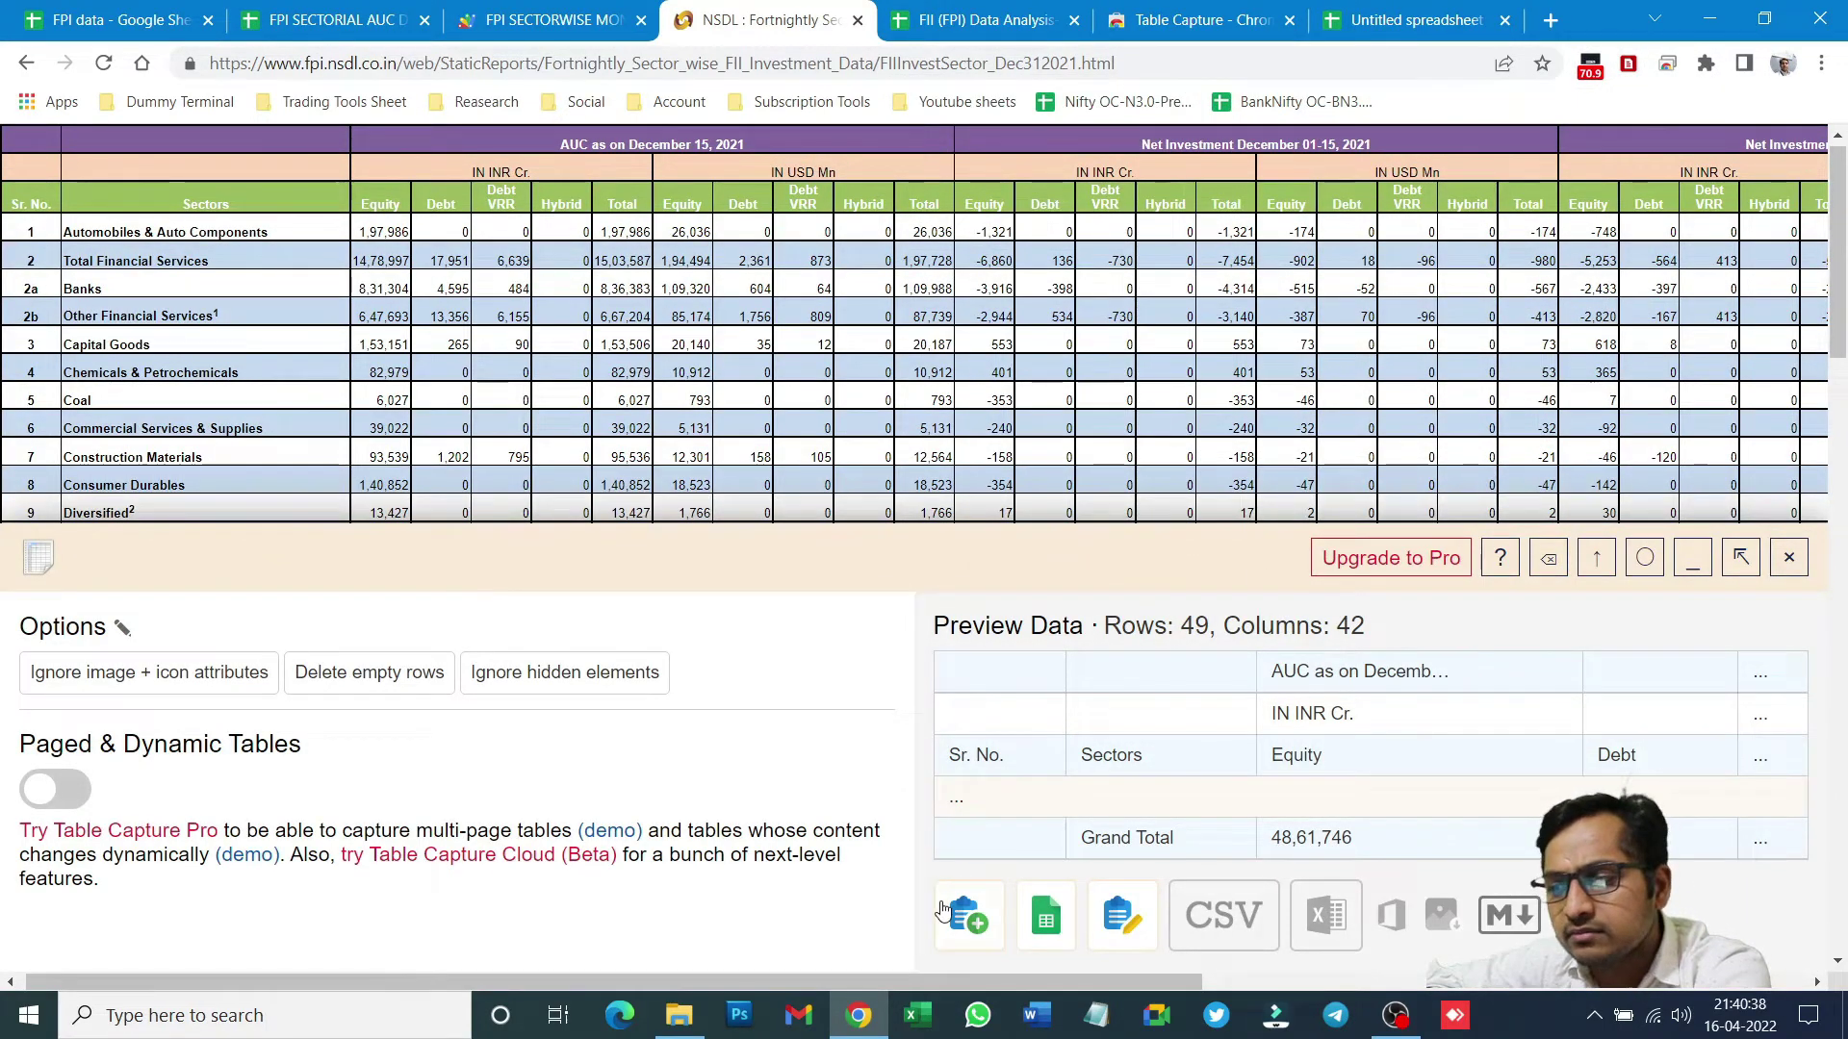
{"action": "left_click", "coordinate": [1627, 64]}
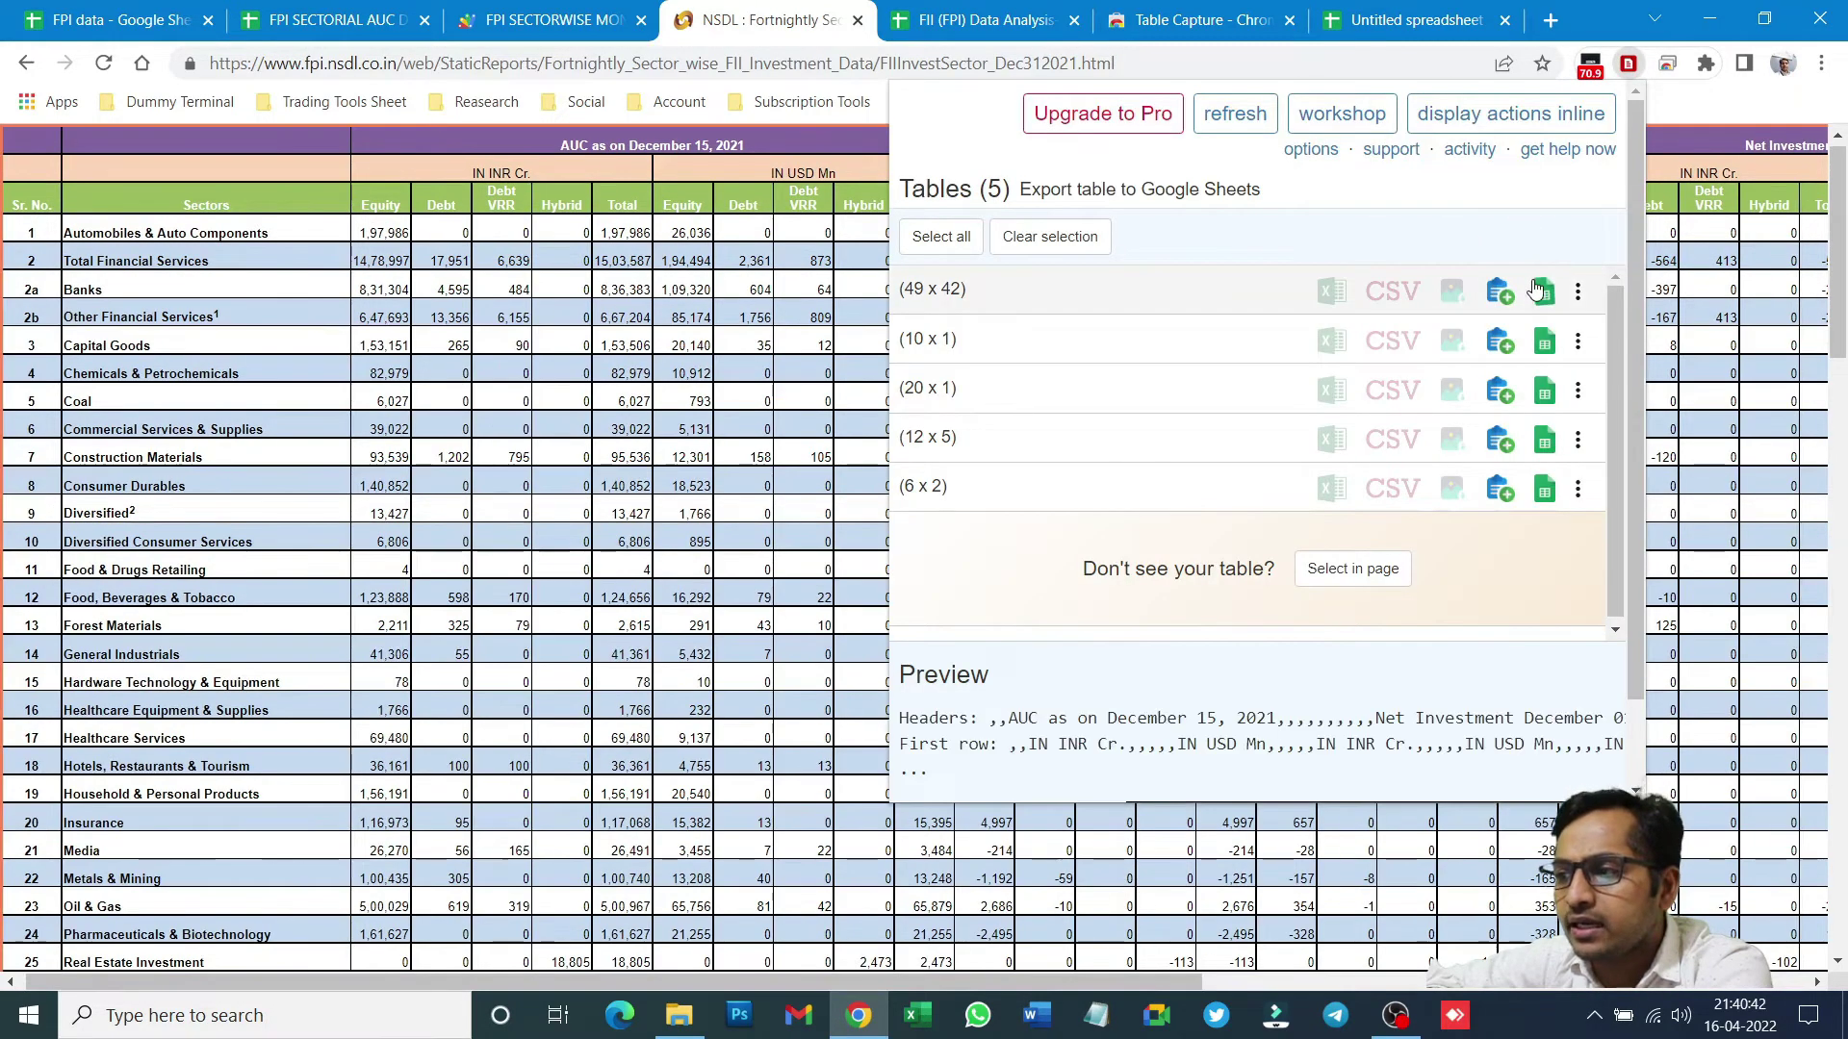
{"action": "left_click", "coordinate": [1539, 289]}
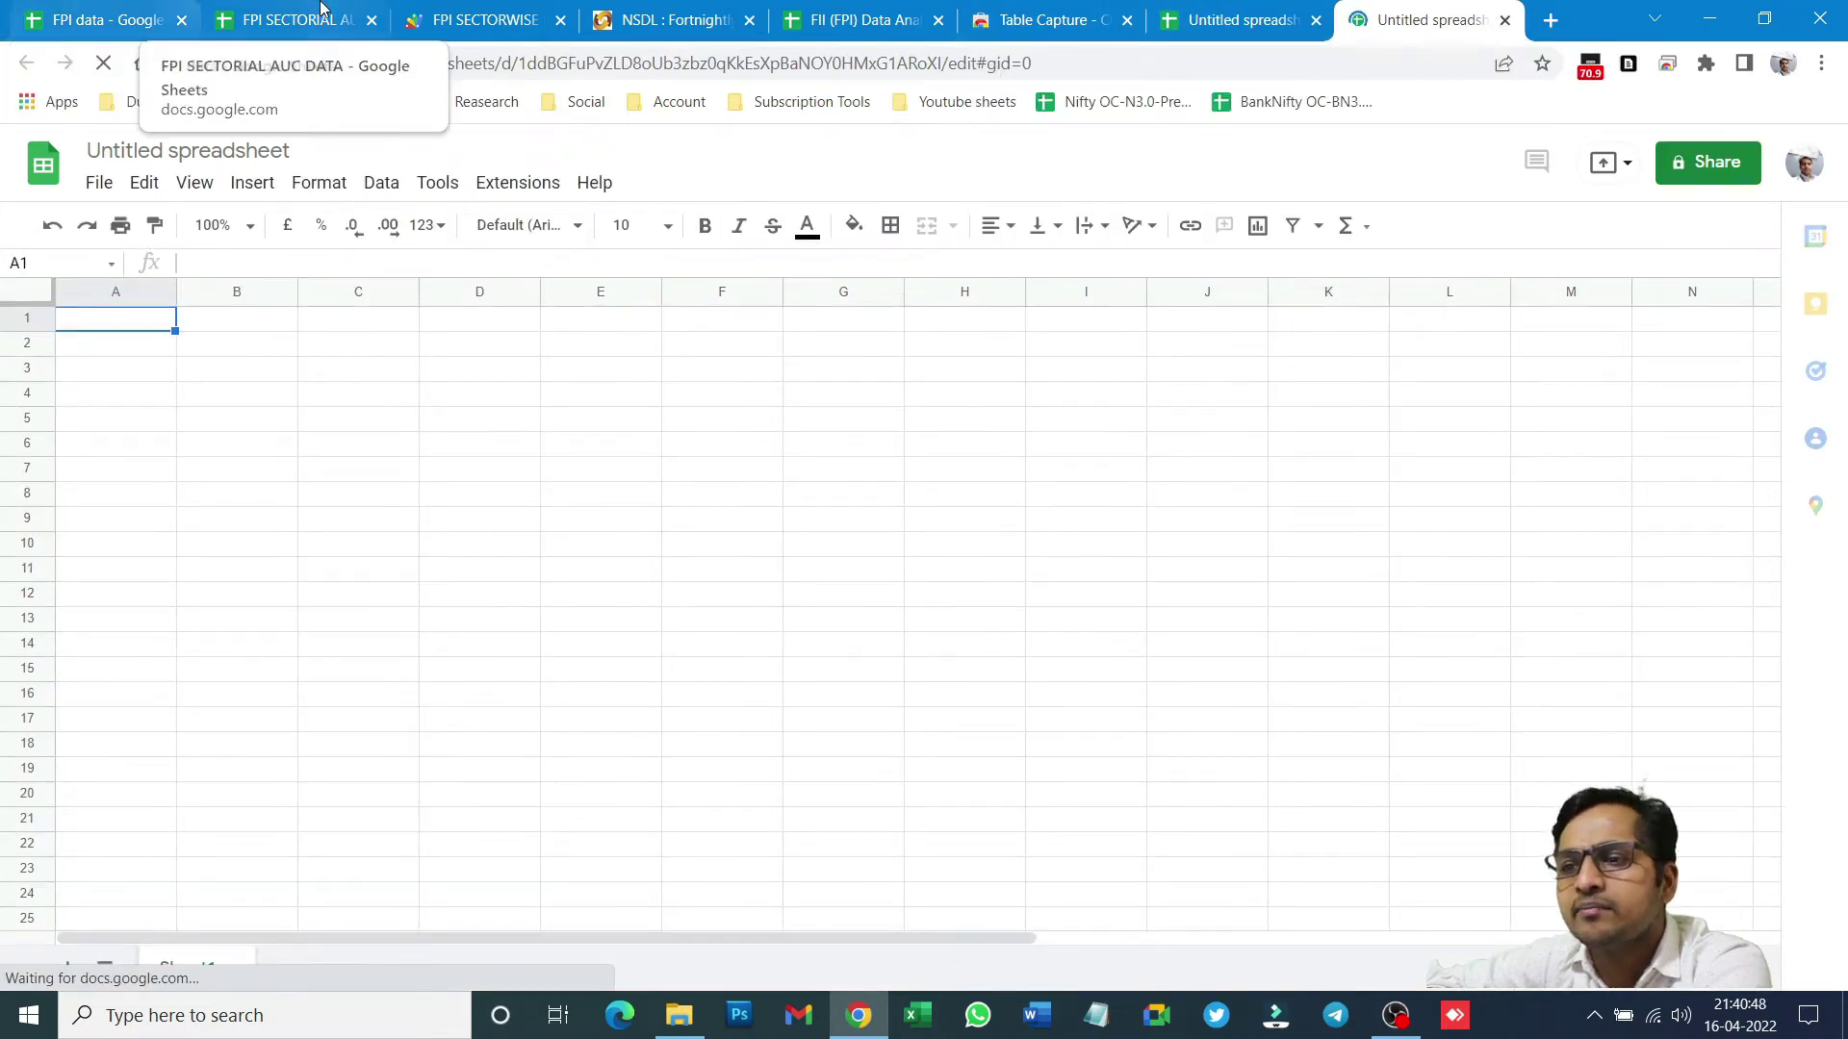
- Paste the December 15, 2021 table into Raw Data at B4, then check Clean Data row 4
{"action": "left_click", "coordinate": [279, 13]}
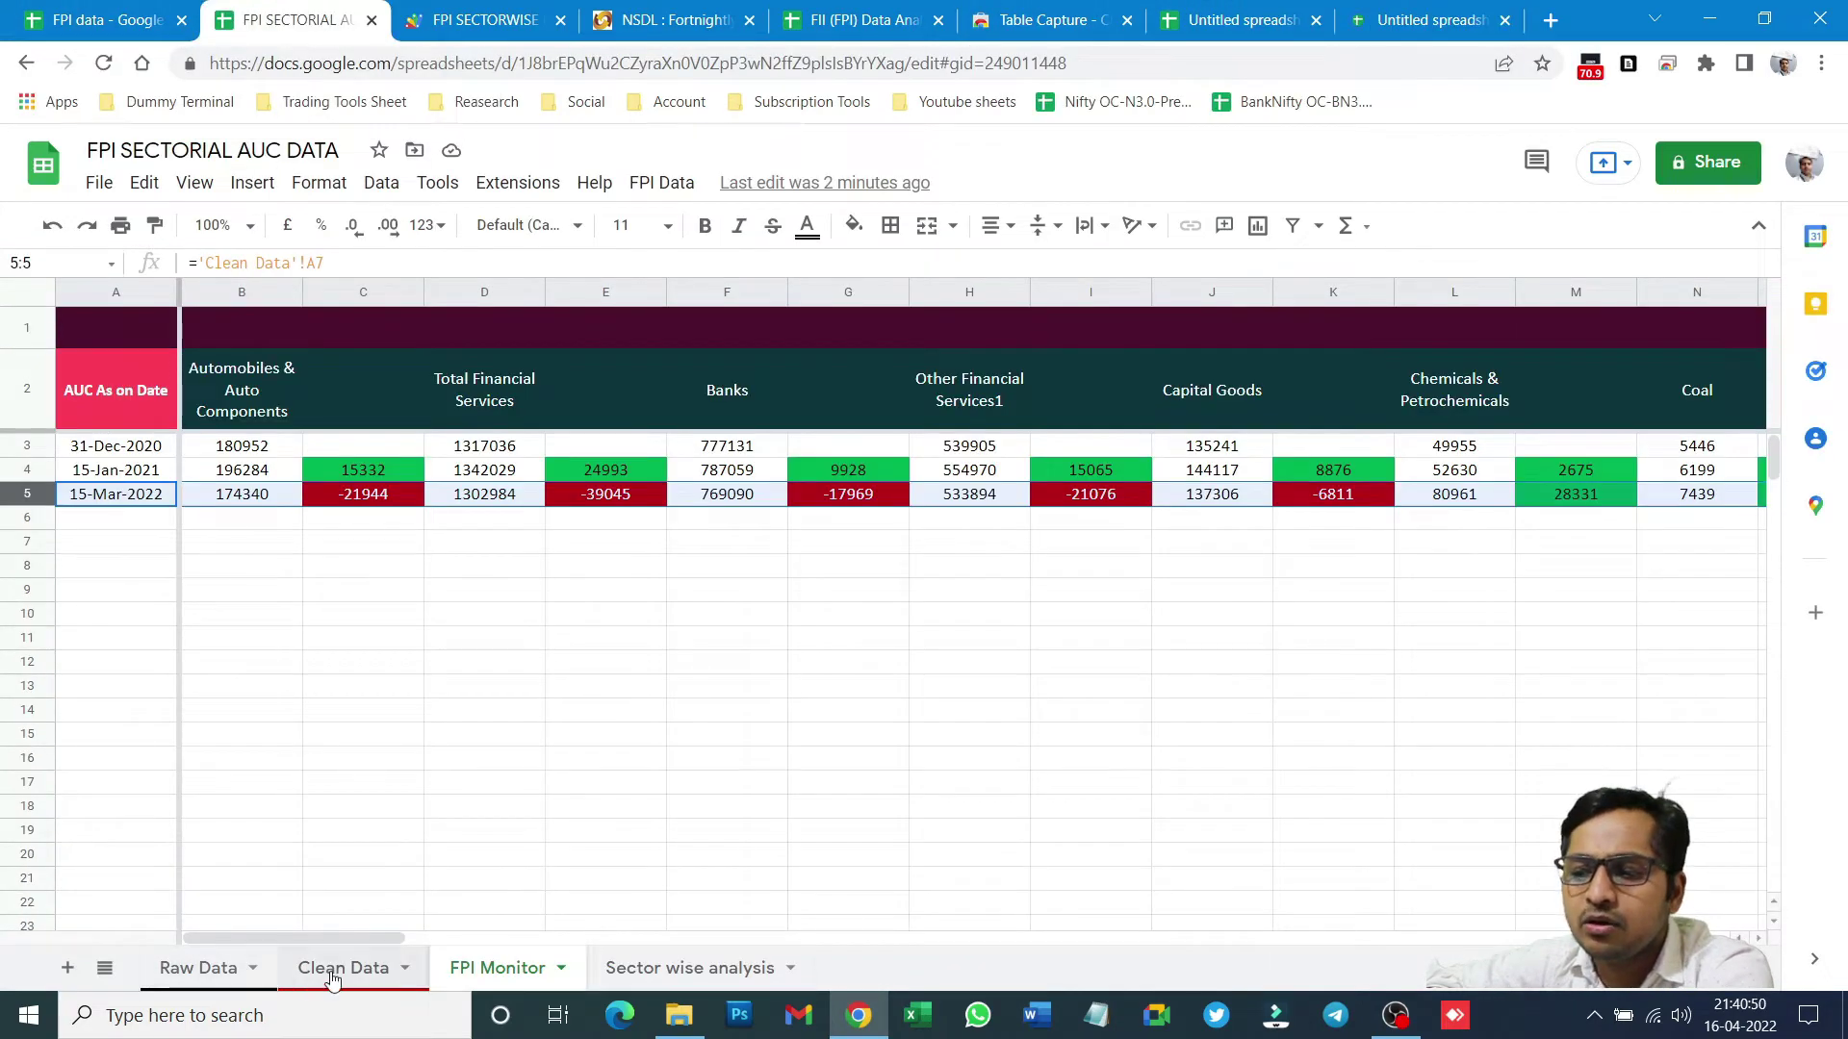
{"action": "left_click", "coordinate": [333, 970]}
{"action": "left_click", "coordinate": [234, 970]}
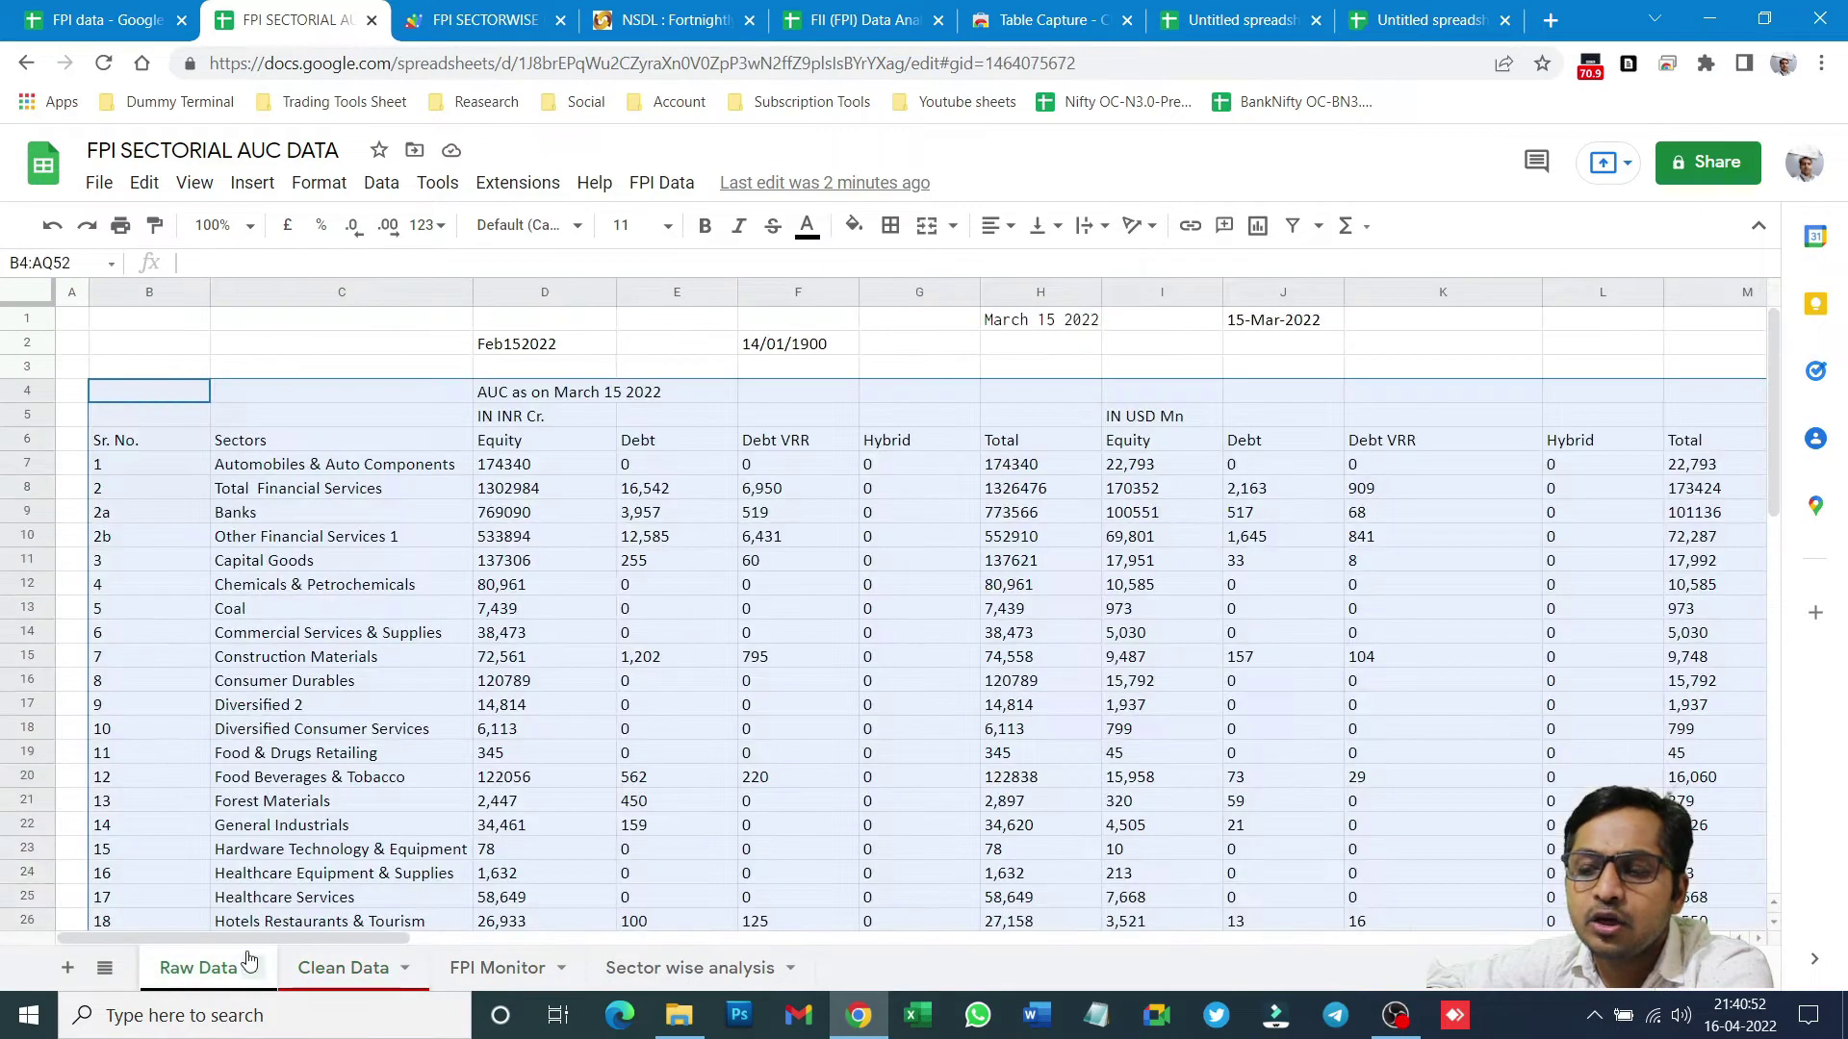
{"action": "left_click", "coordinate": [118, 395]}
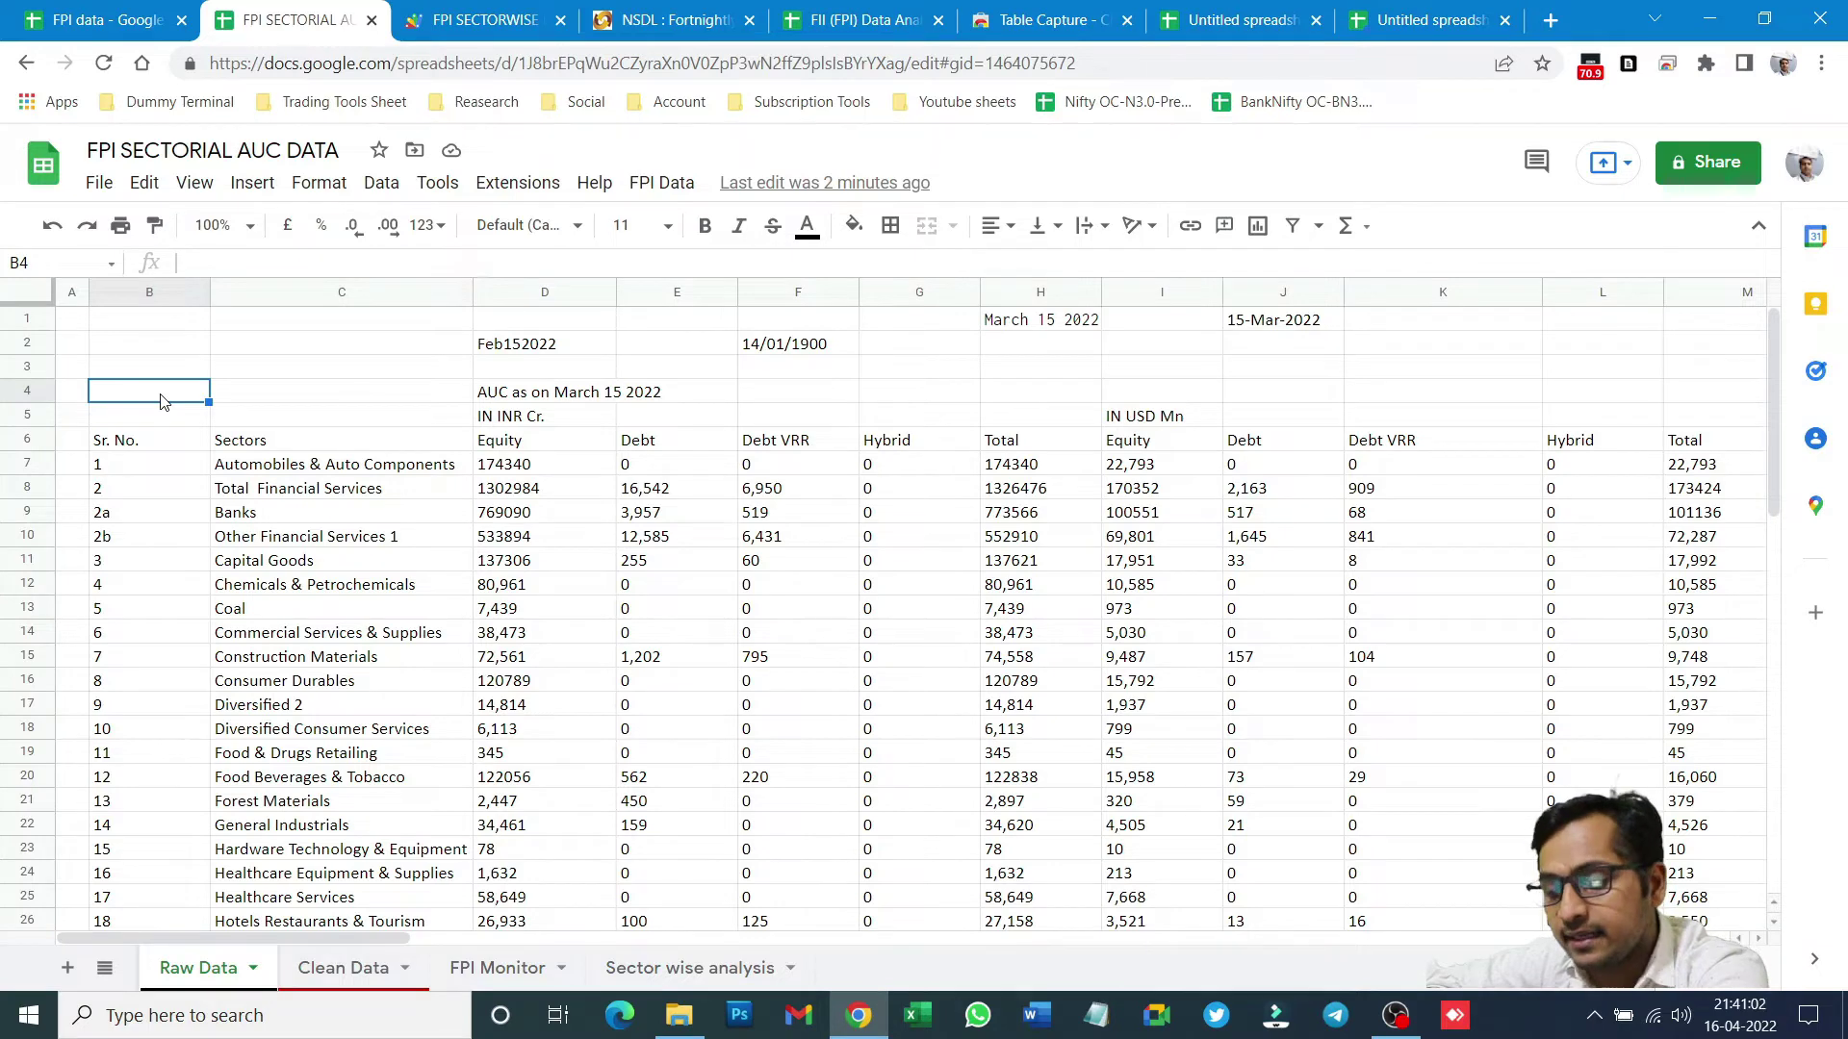
{"action": "key", "text": "ctrl+v"}
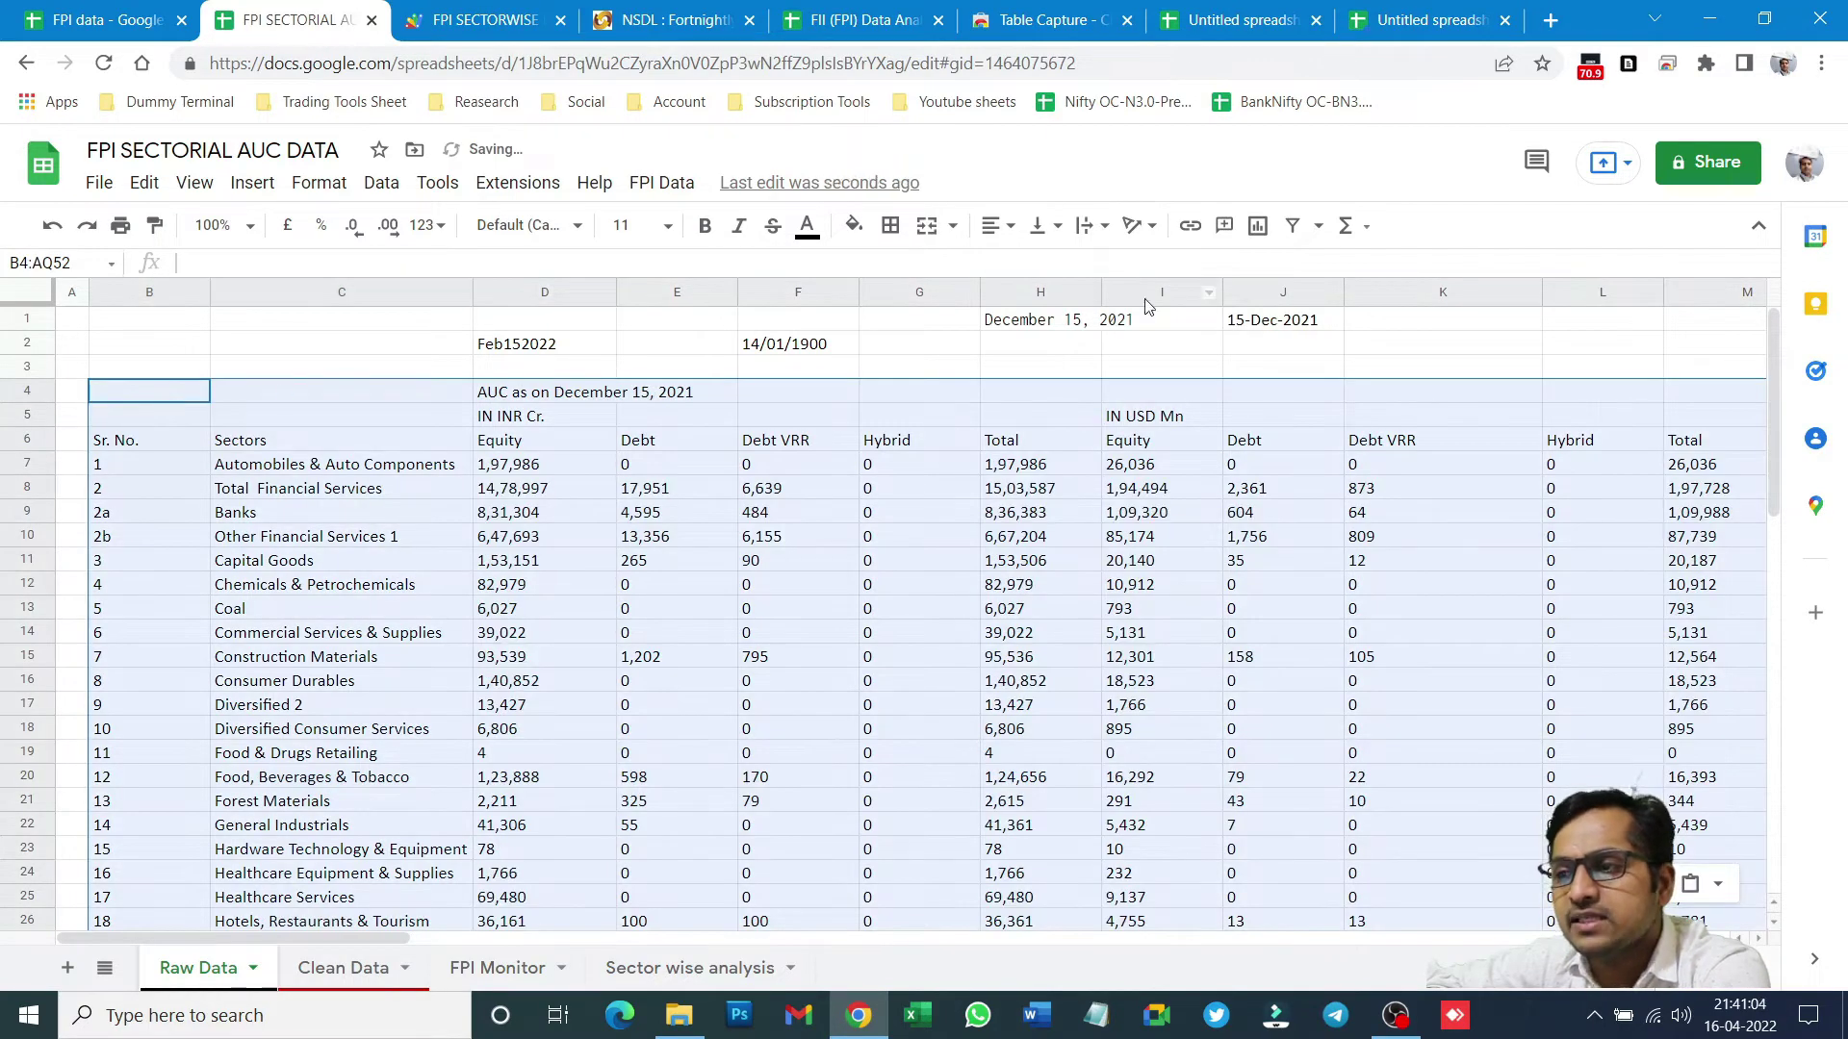
{"action": "left_click", "coordinate": [1031, 328]}
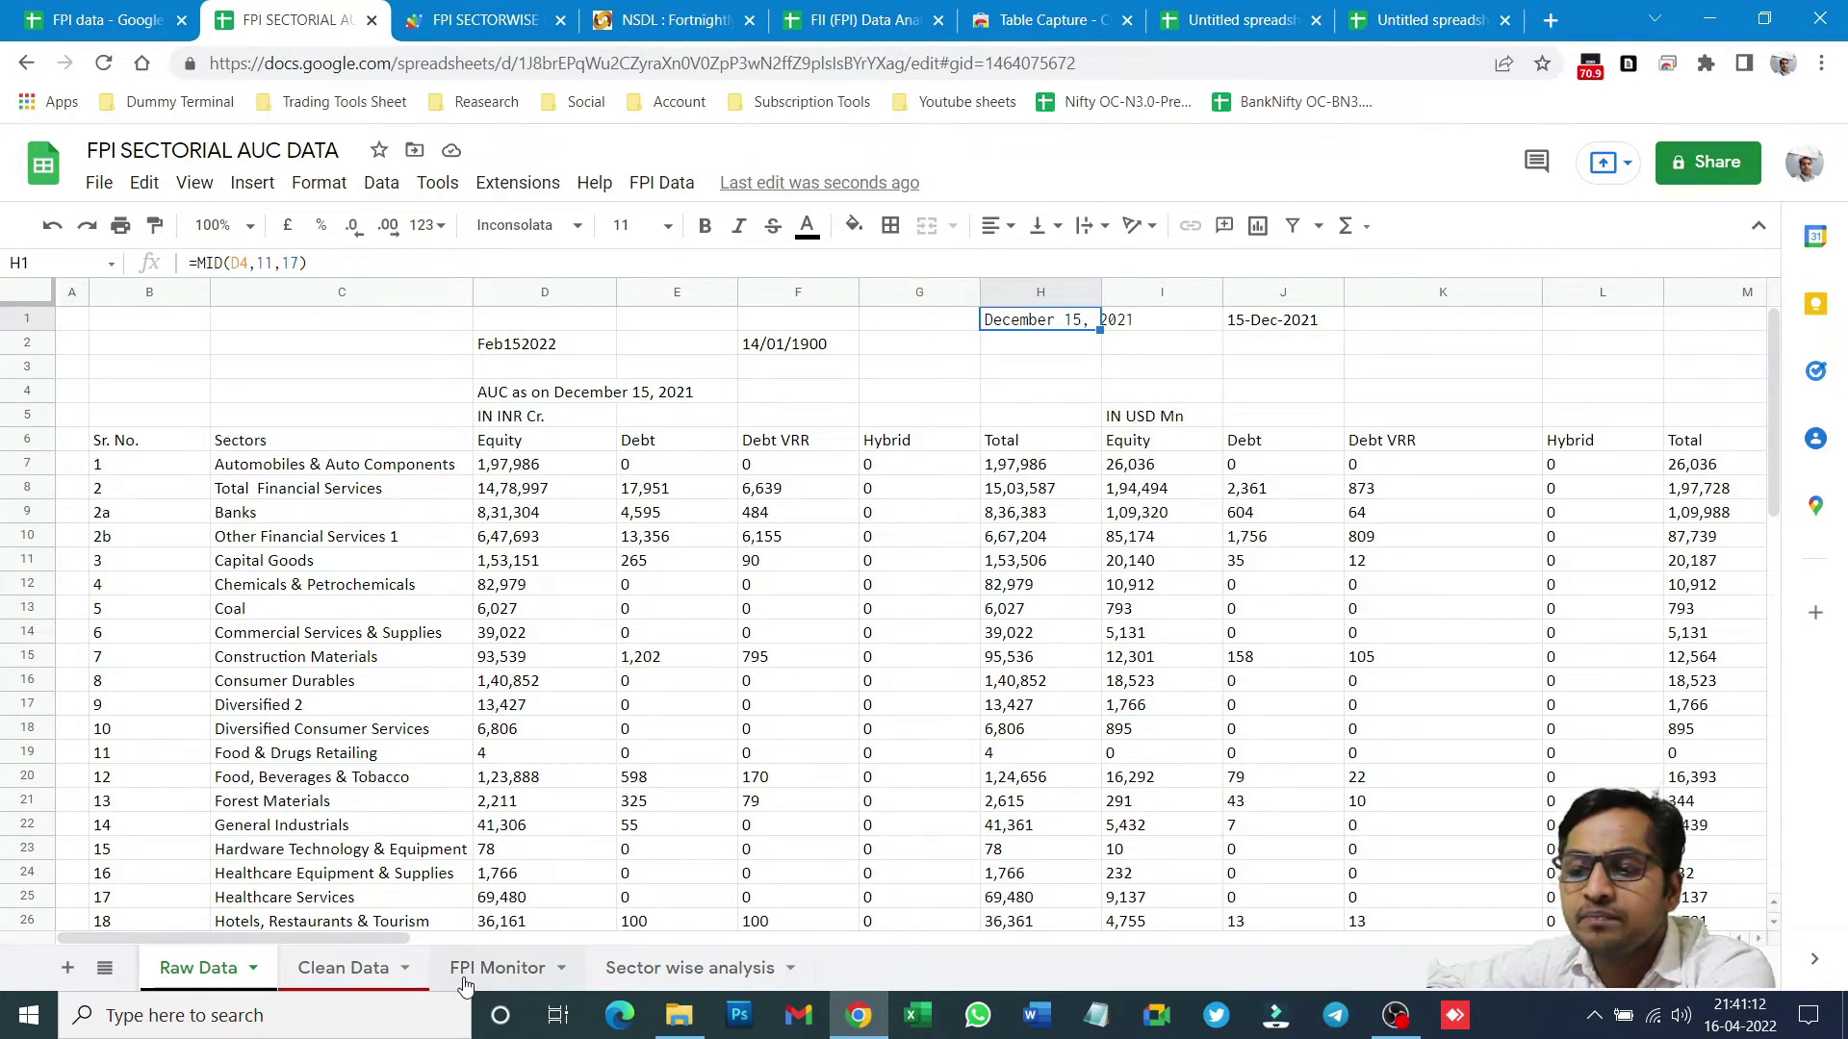
{"action": "left_click", "coordinate": [349, 977]}
{"action": "left_click", "coordinate": [27, 447]}
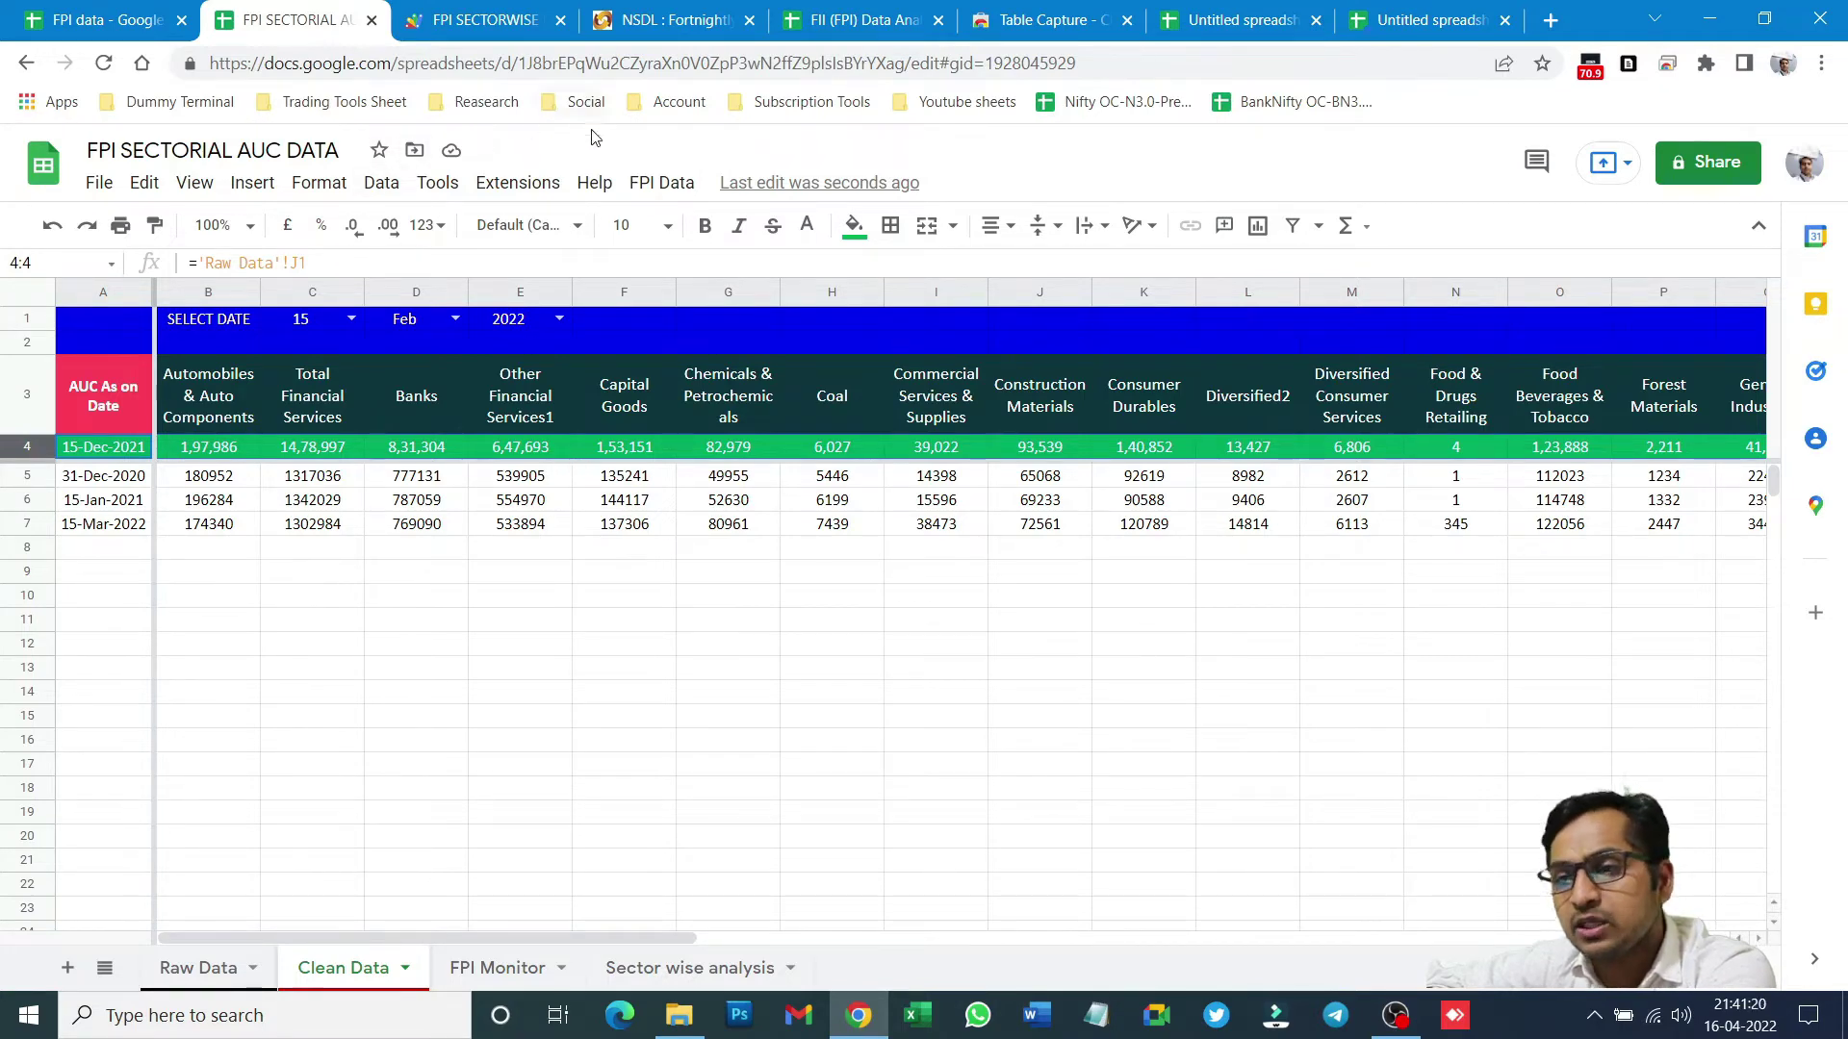
- Run FPI Data > Update to append the 15-Dec-2021 row, then try replacing commas in row 4
{"action": "left_click", "coordinate": [653, 190]}
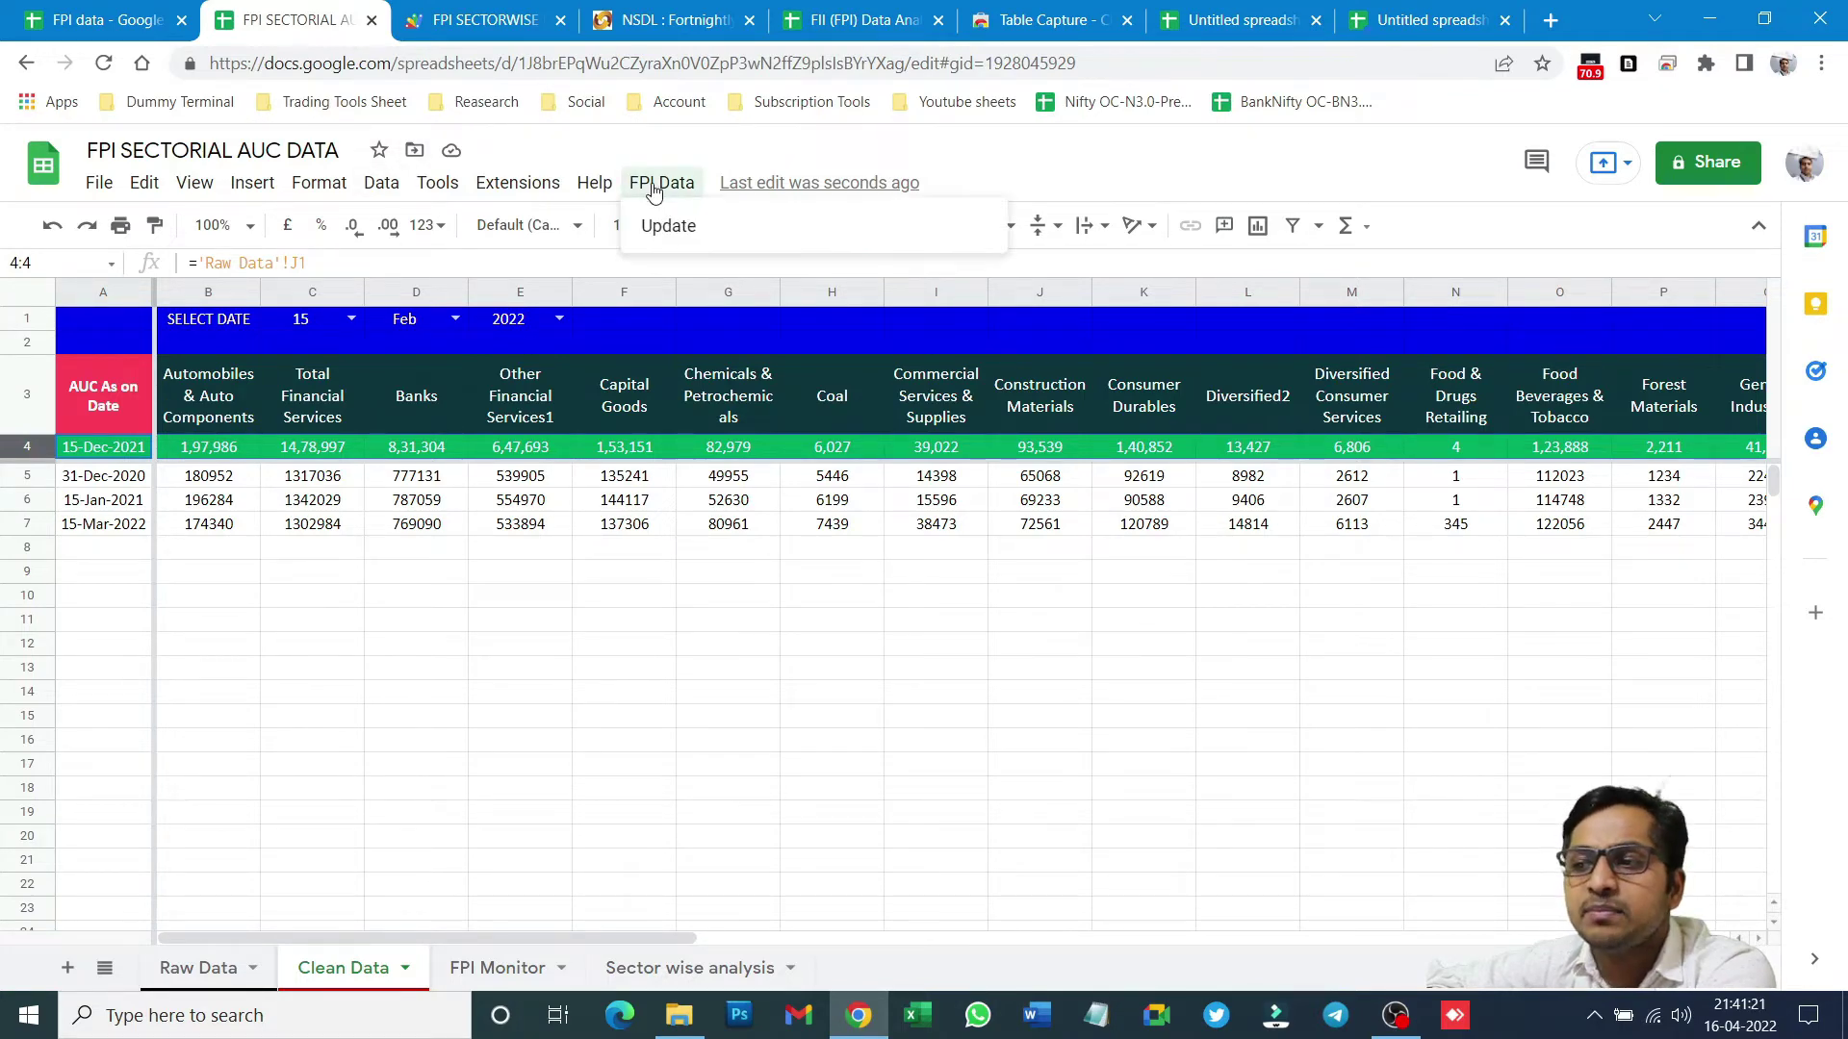
{"action": "left_click", "coordinate": [693, 231]}
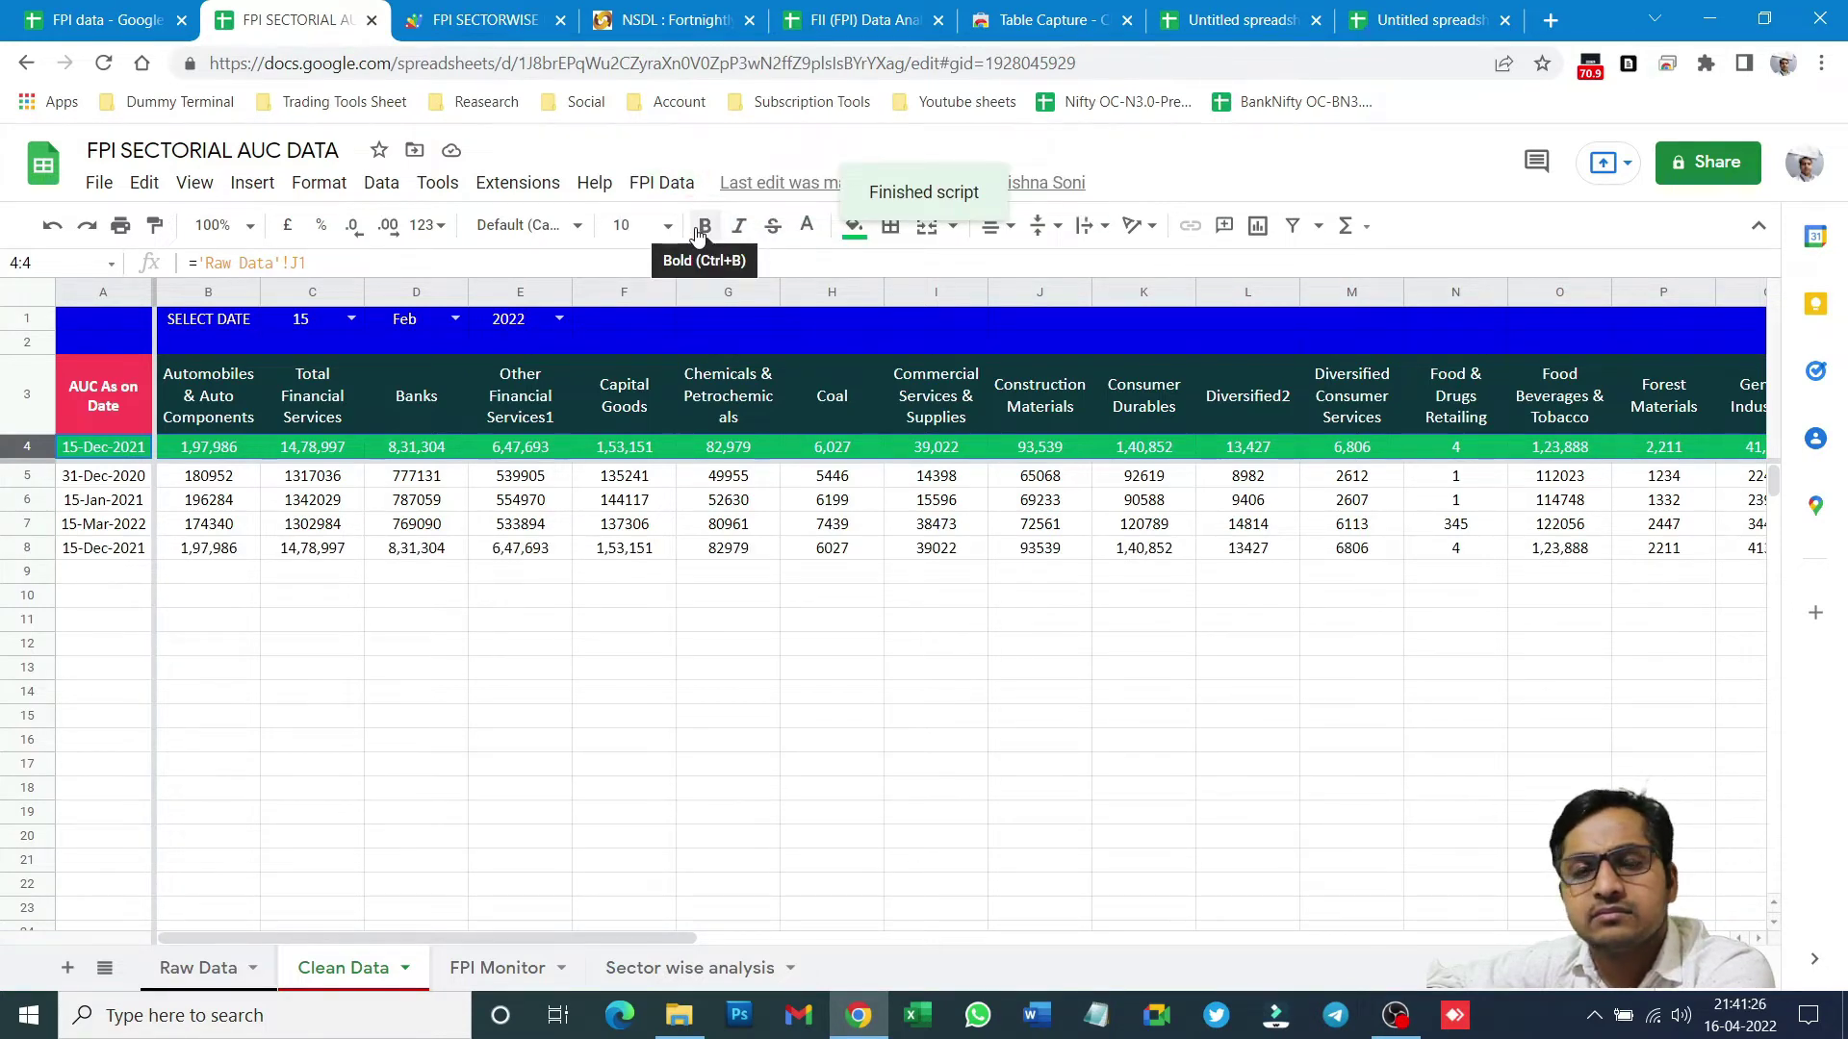
{"action": "left_click", "coordinate": [145, 183]}
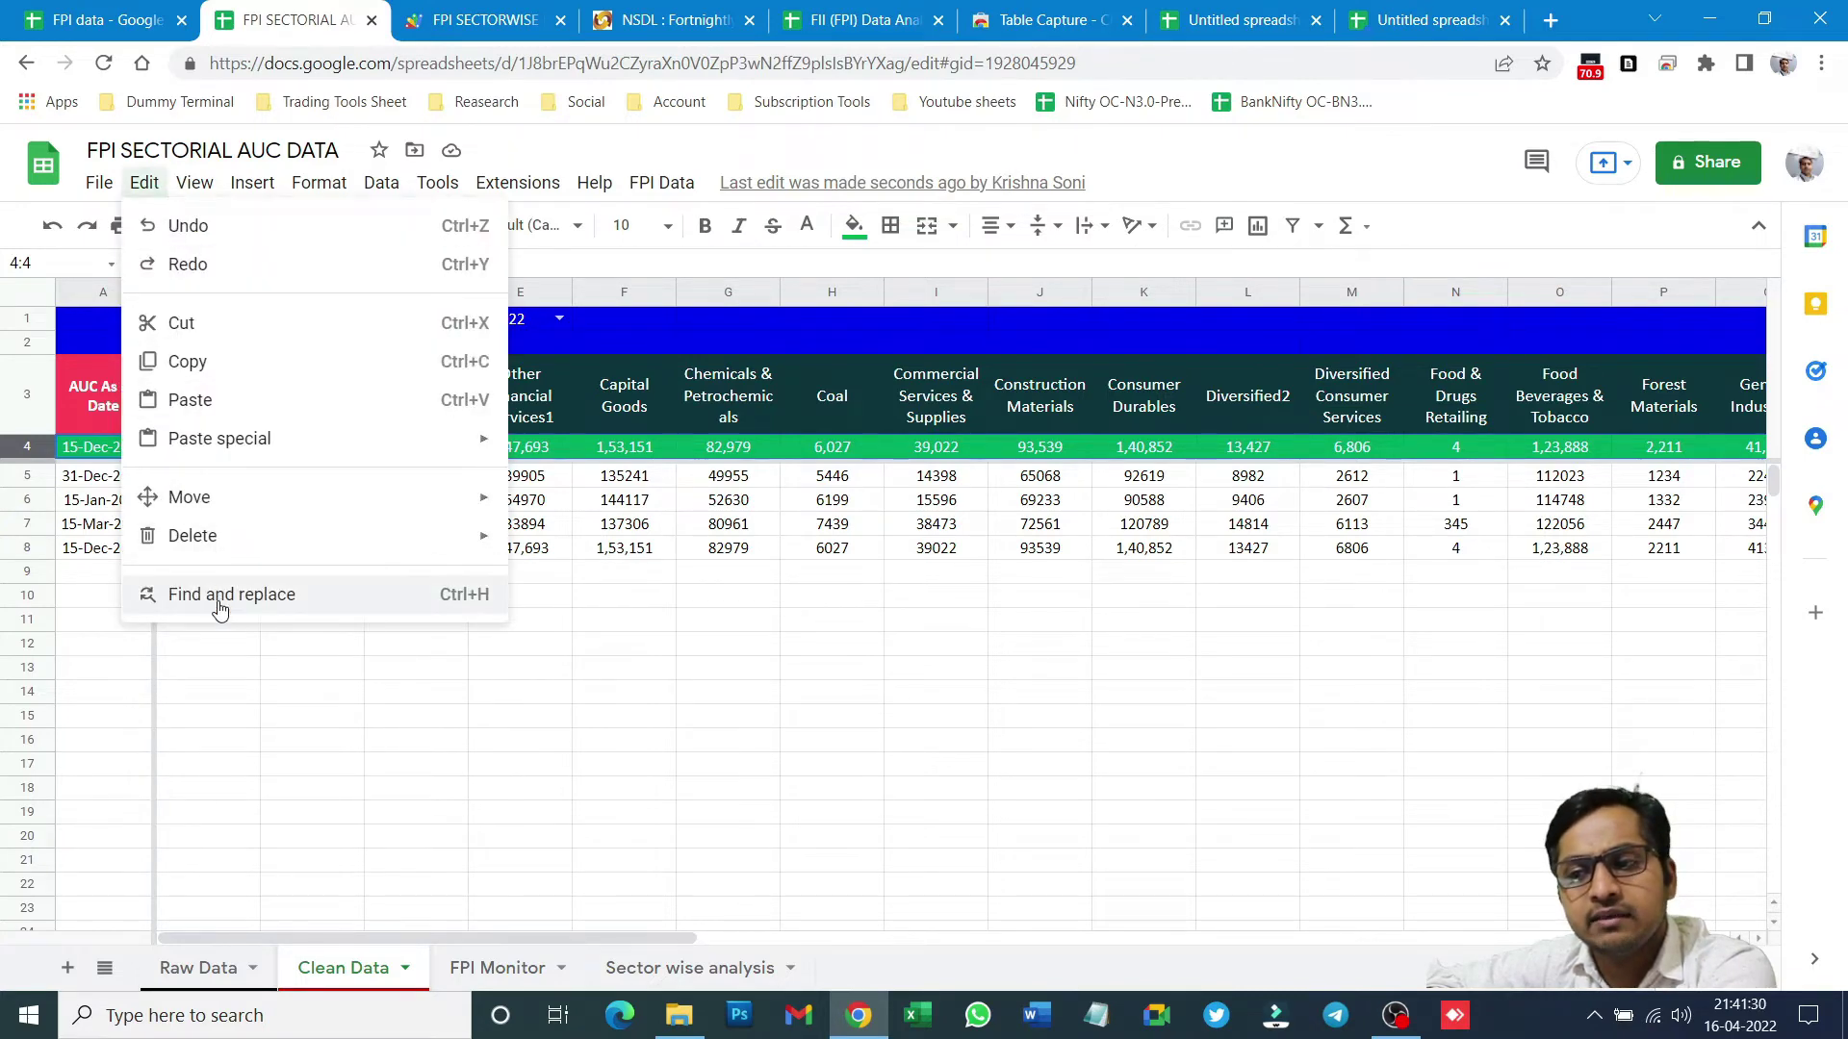
{"action": "left_click", "coordinate": [219, 596]}
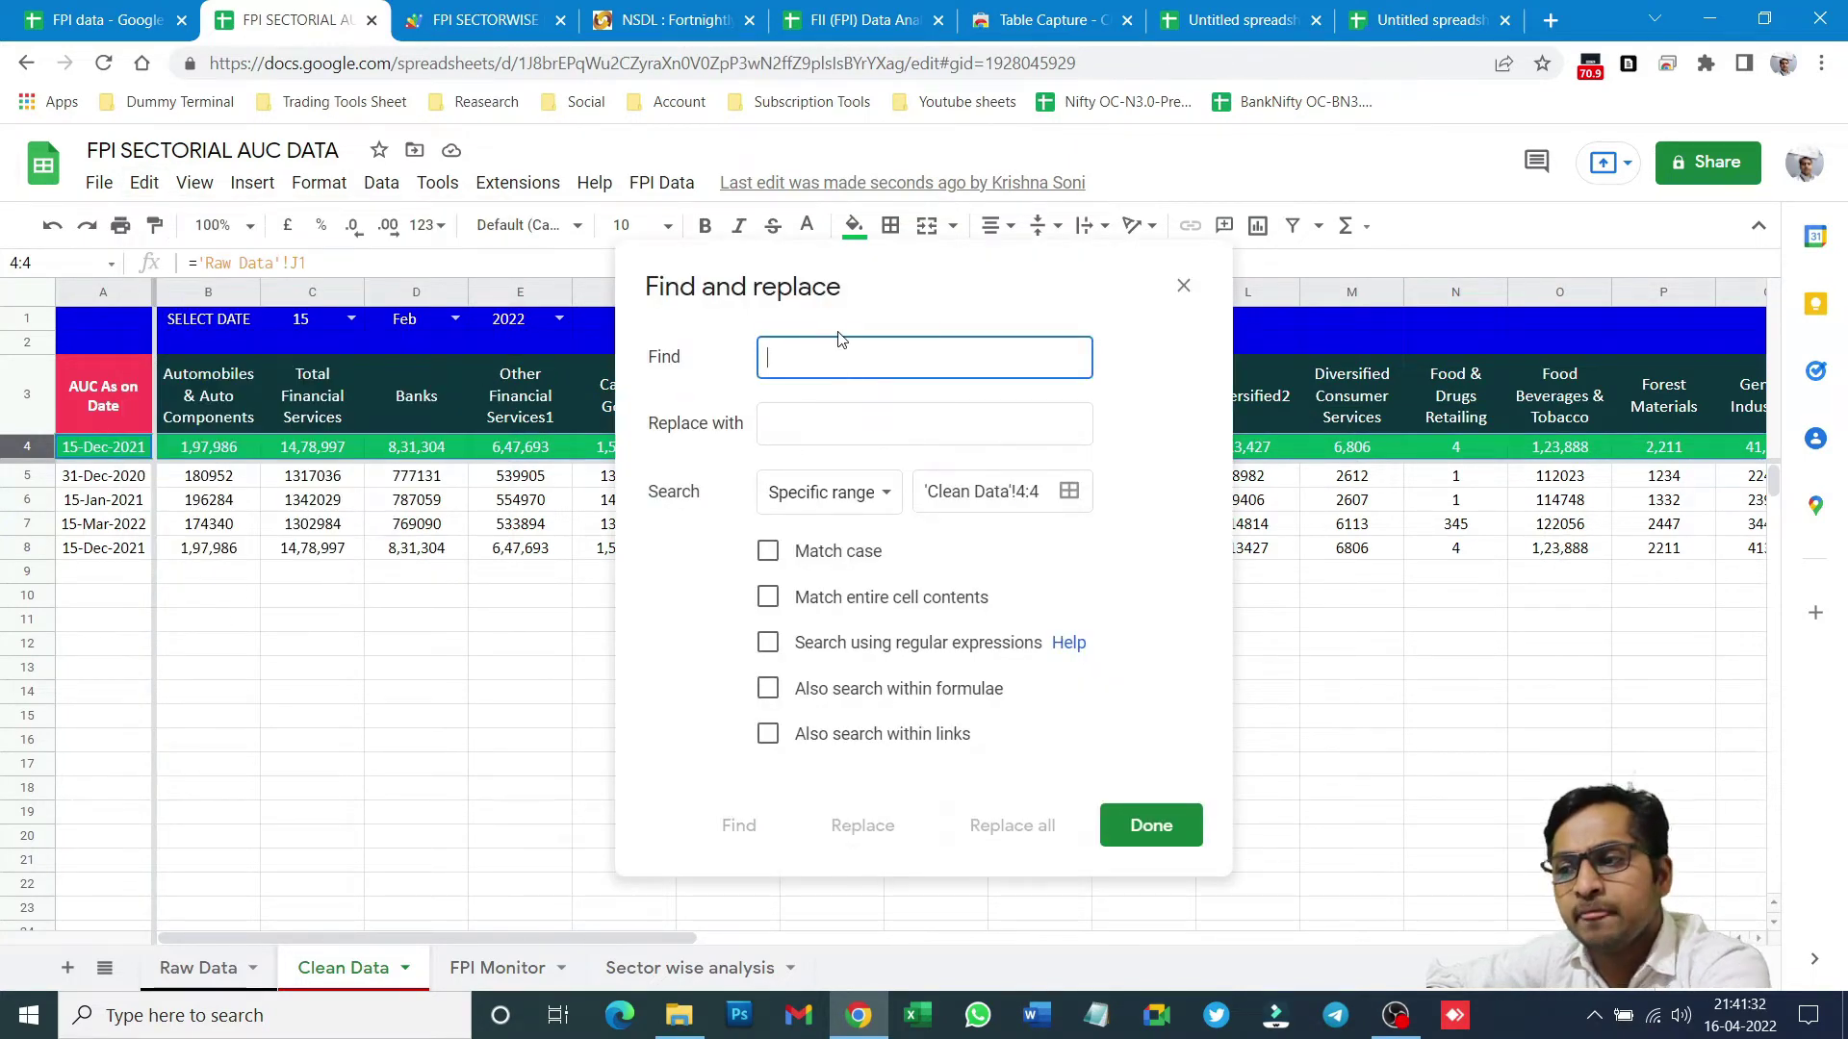
{"action": "type", "text": ","}
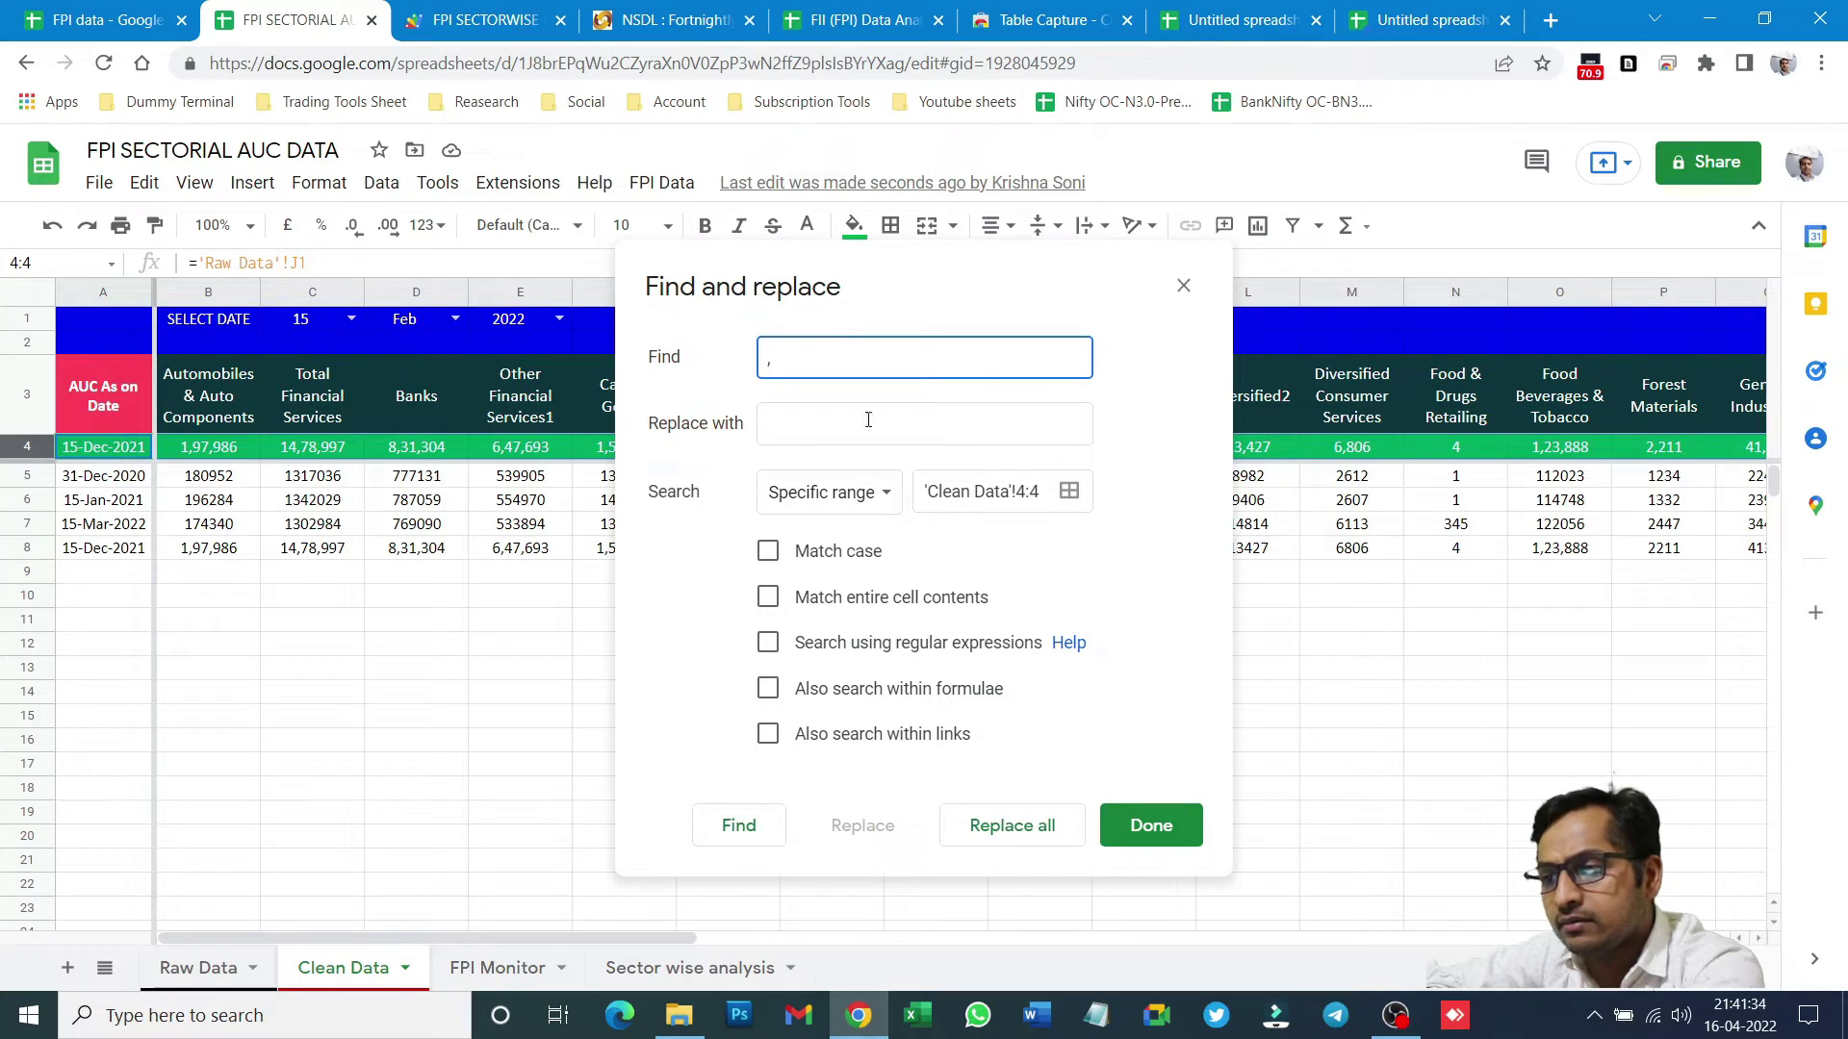
{"action": "left_click", "coordinate": [1049, 833]}
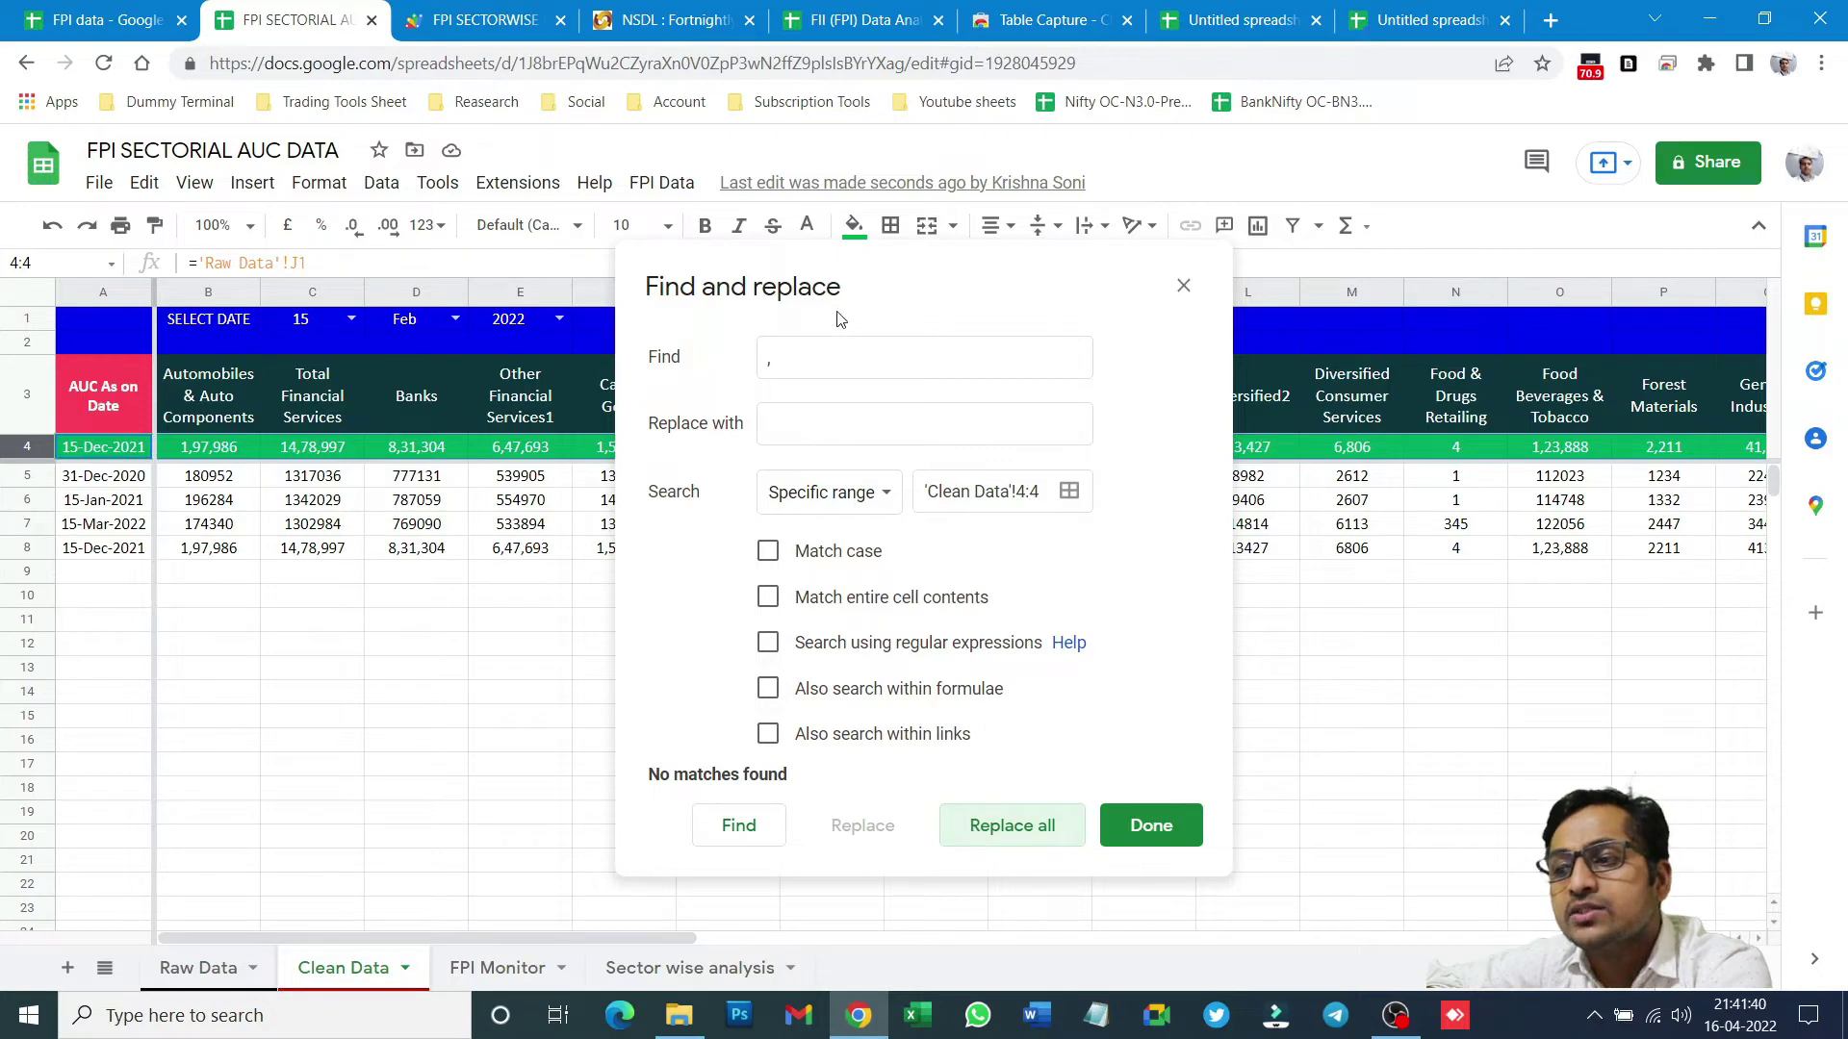
{"action": "left_click", "coordinate": [843, 356]}
{"action": "left_click", "coordinate": [1013, 833]}
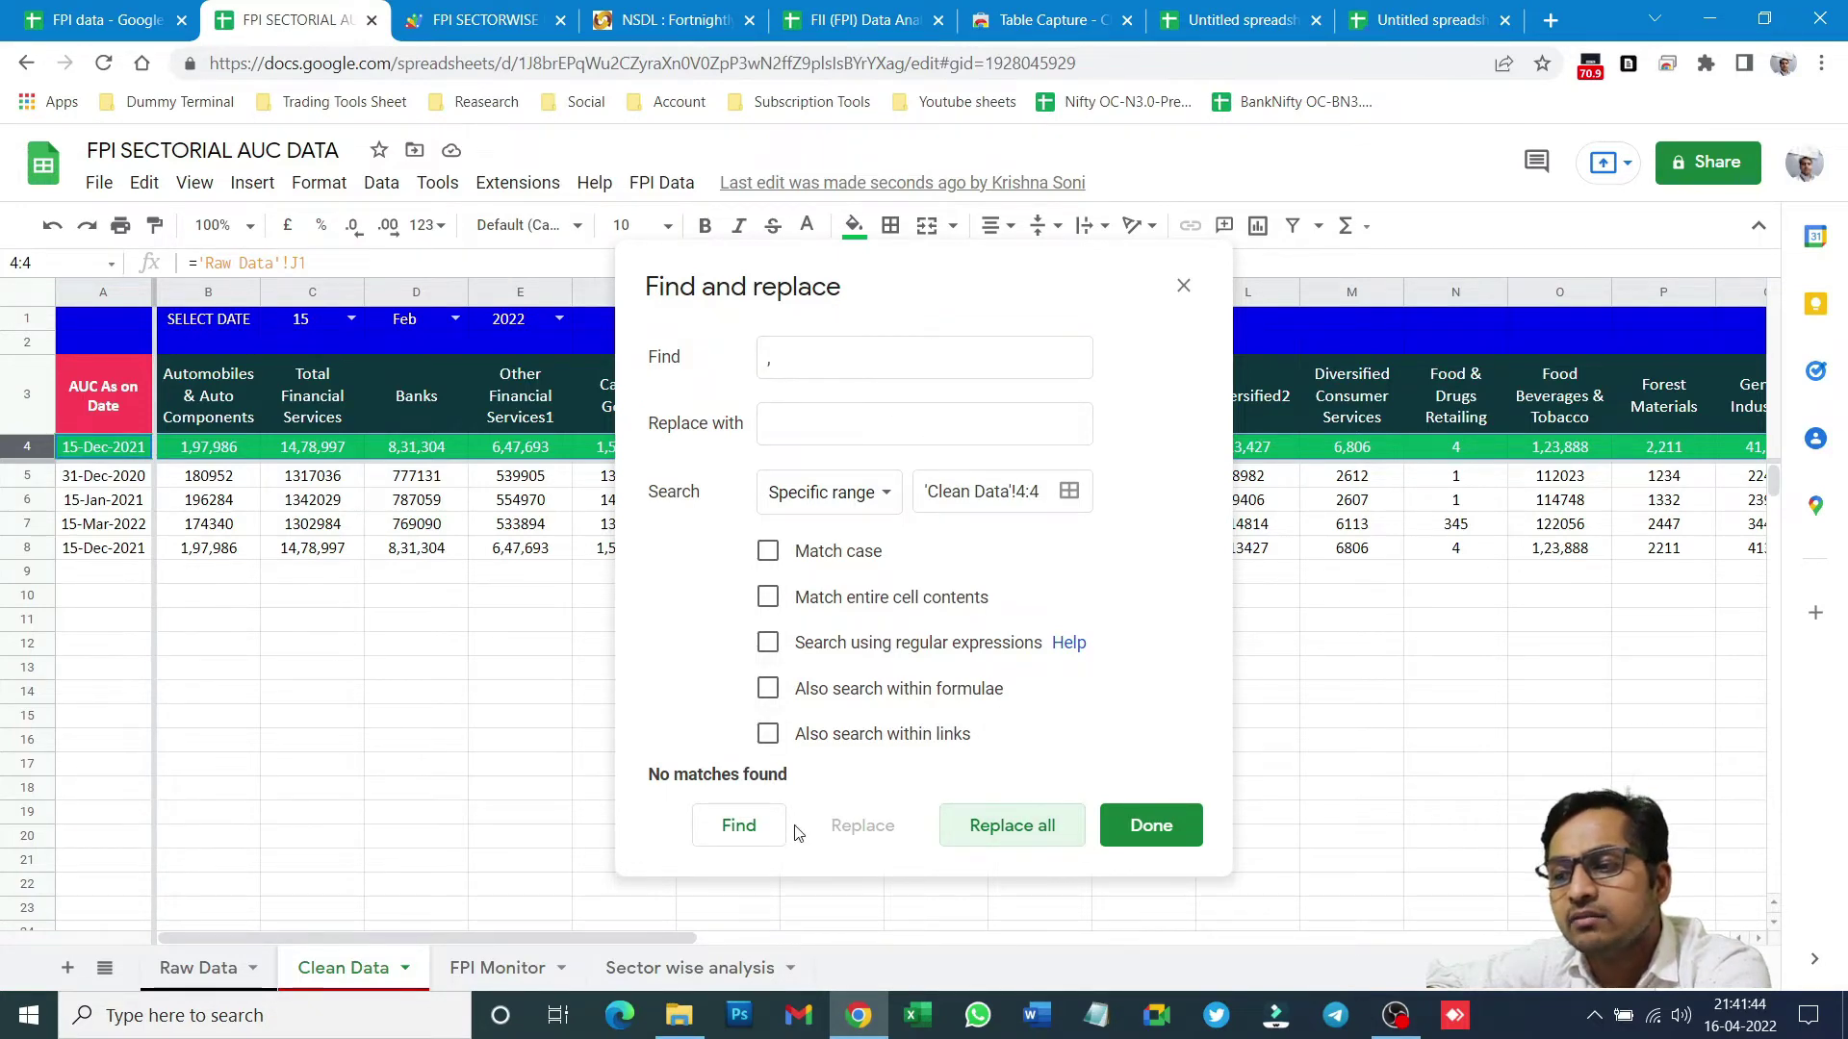
{"action": "left_click", "coordinate": [986, 832]}
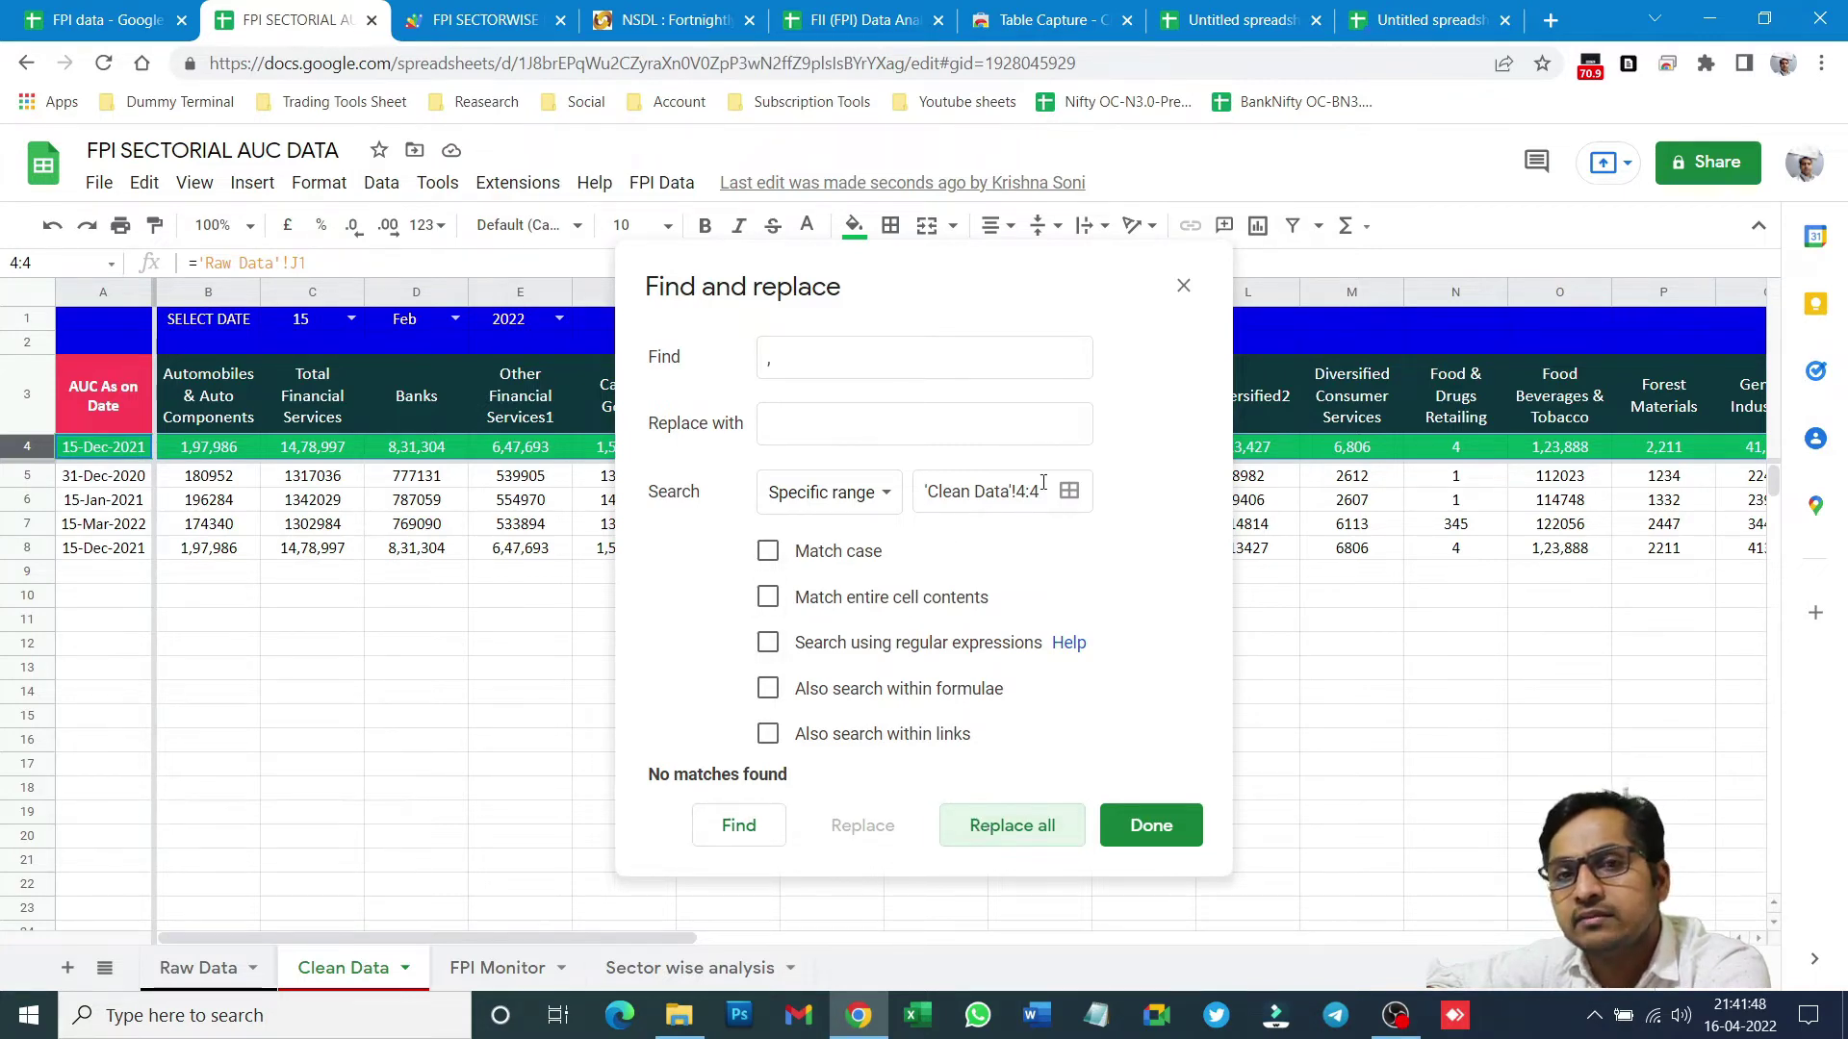
{"action": "left_click", "coordinate": [1184, 285]}
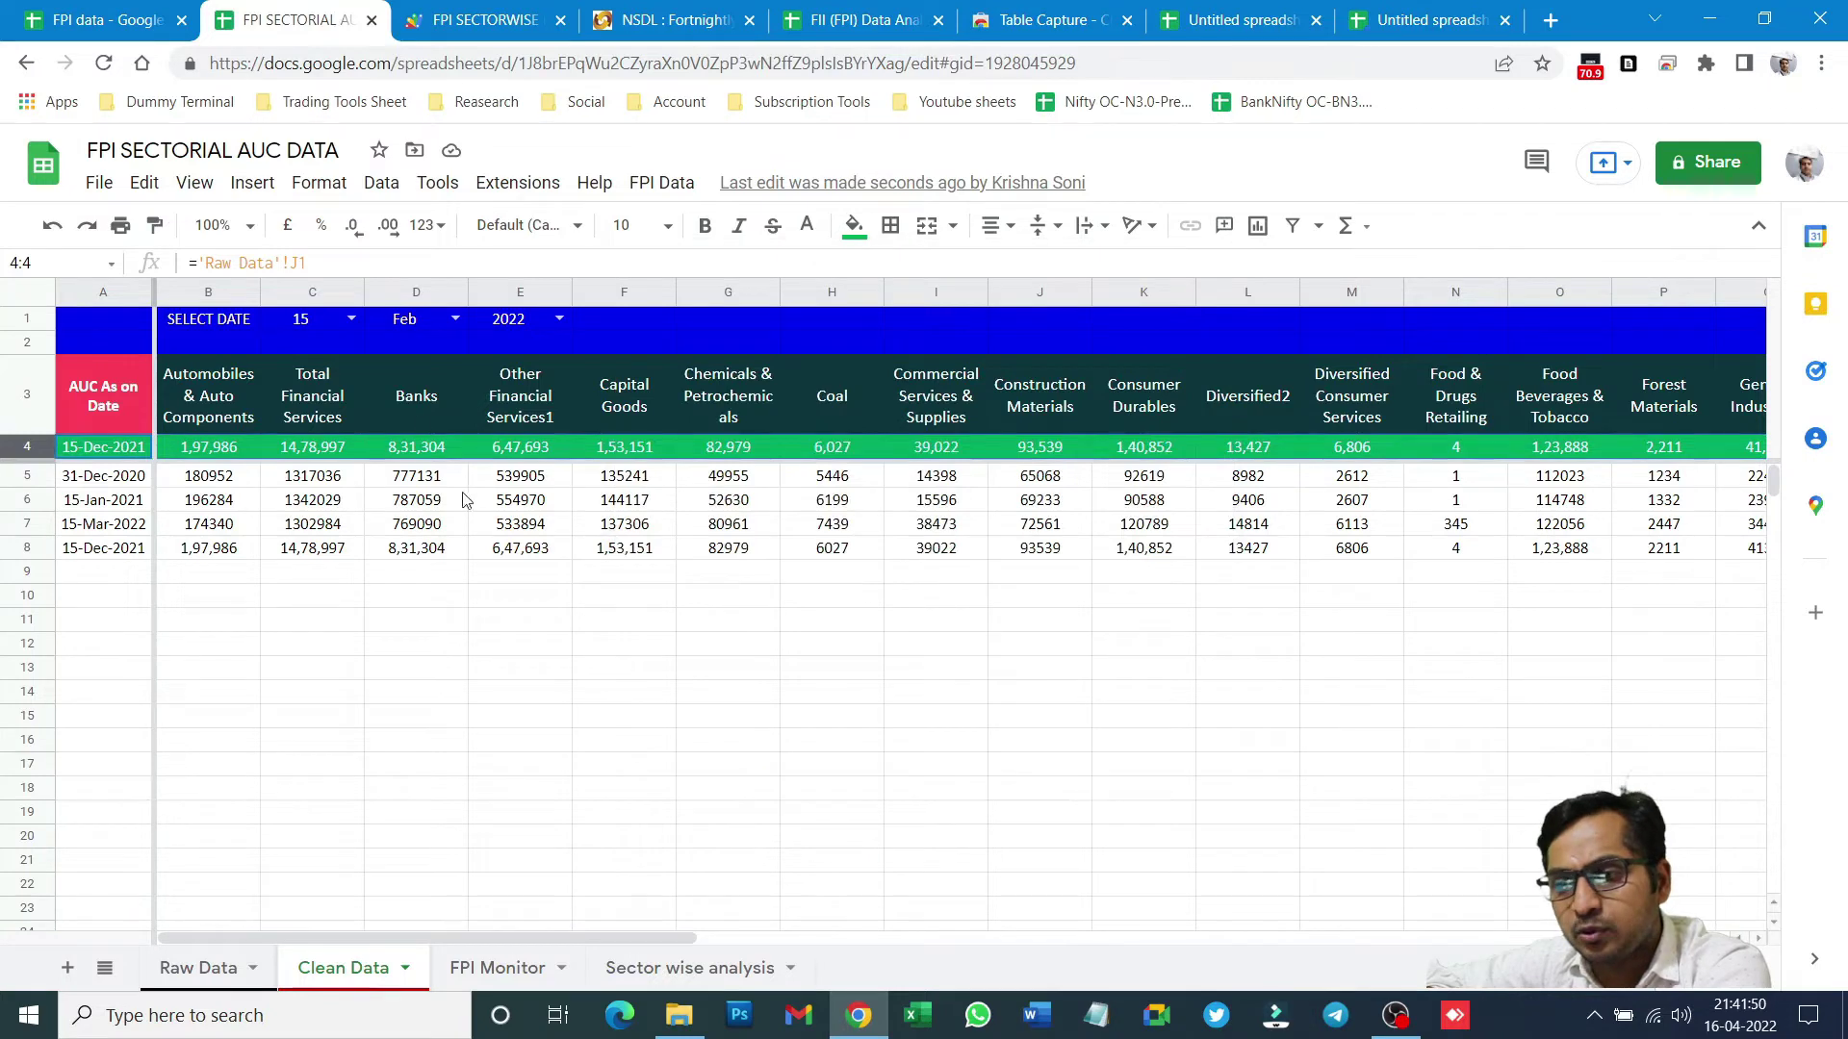
{"action": "left_click", "coordinate": [421, 650]}
- Replace every ',' with nothing across the whole Clean Data sheet
{"action": "left_click", "coordinate": [27, 293]}
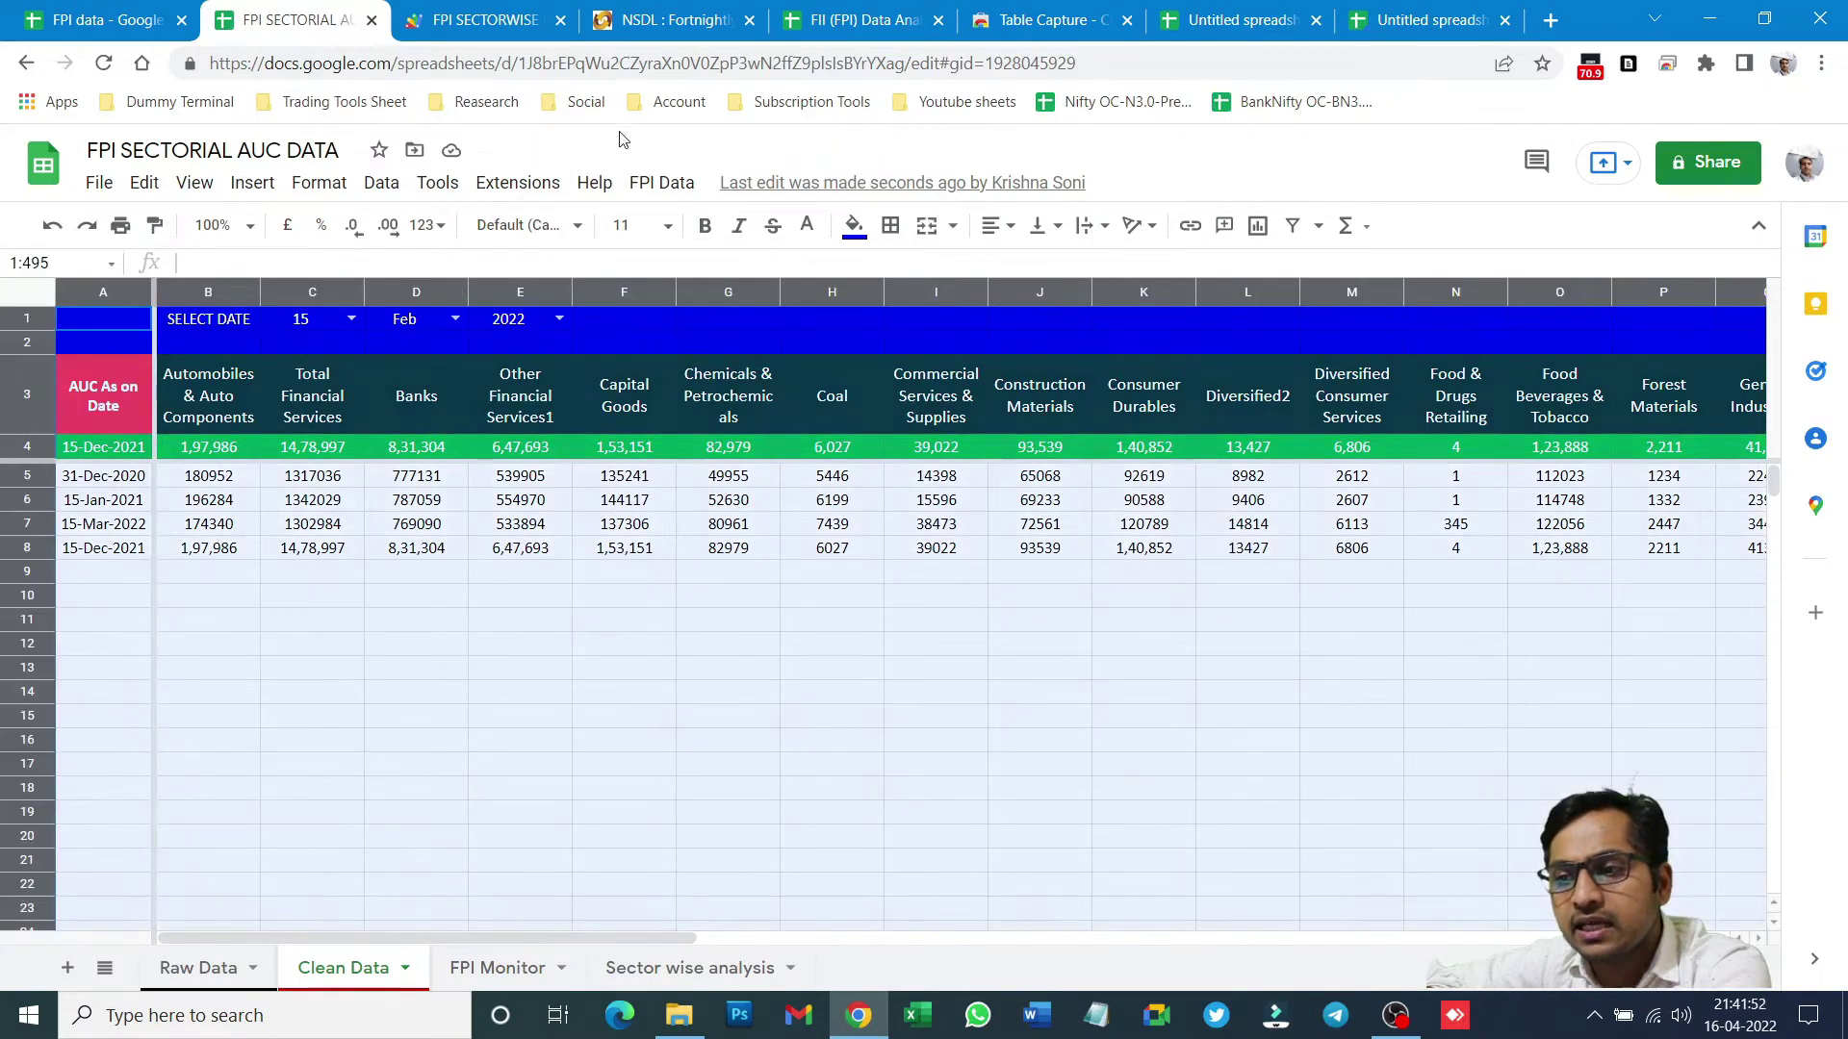
{"action": "left_click", "coordinate": [147, 188]}
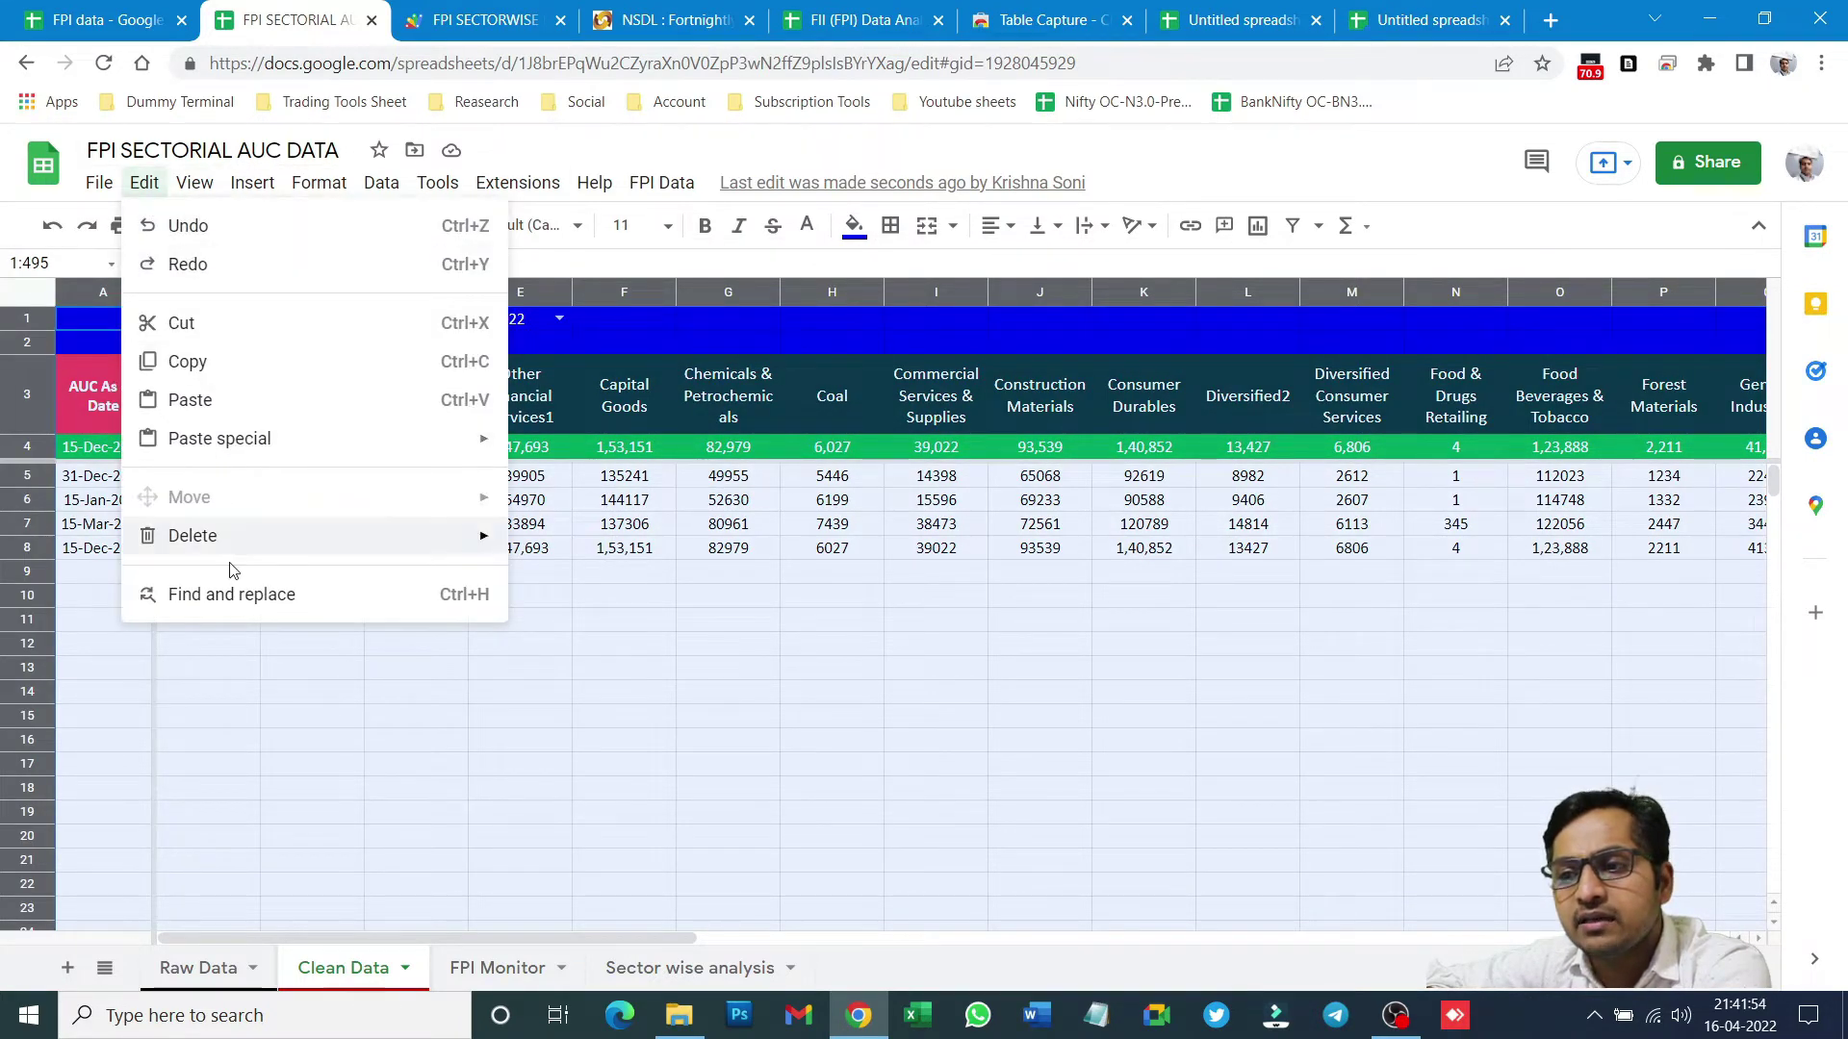
{"action": "left_click", "coordinate": [233, 601]}
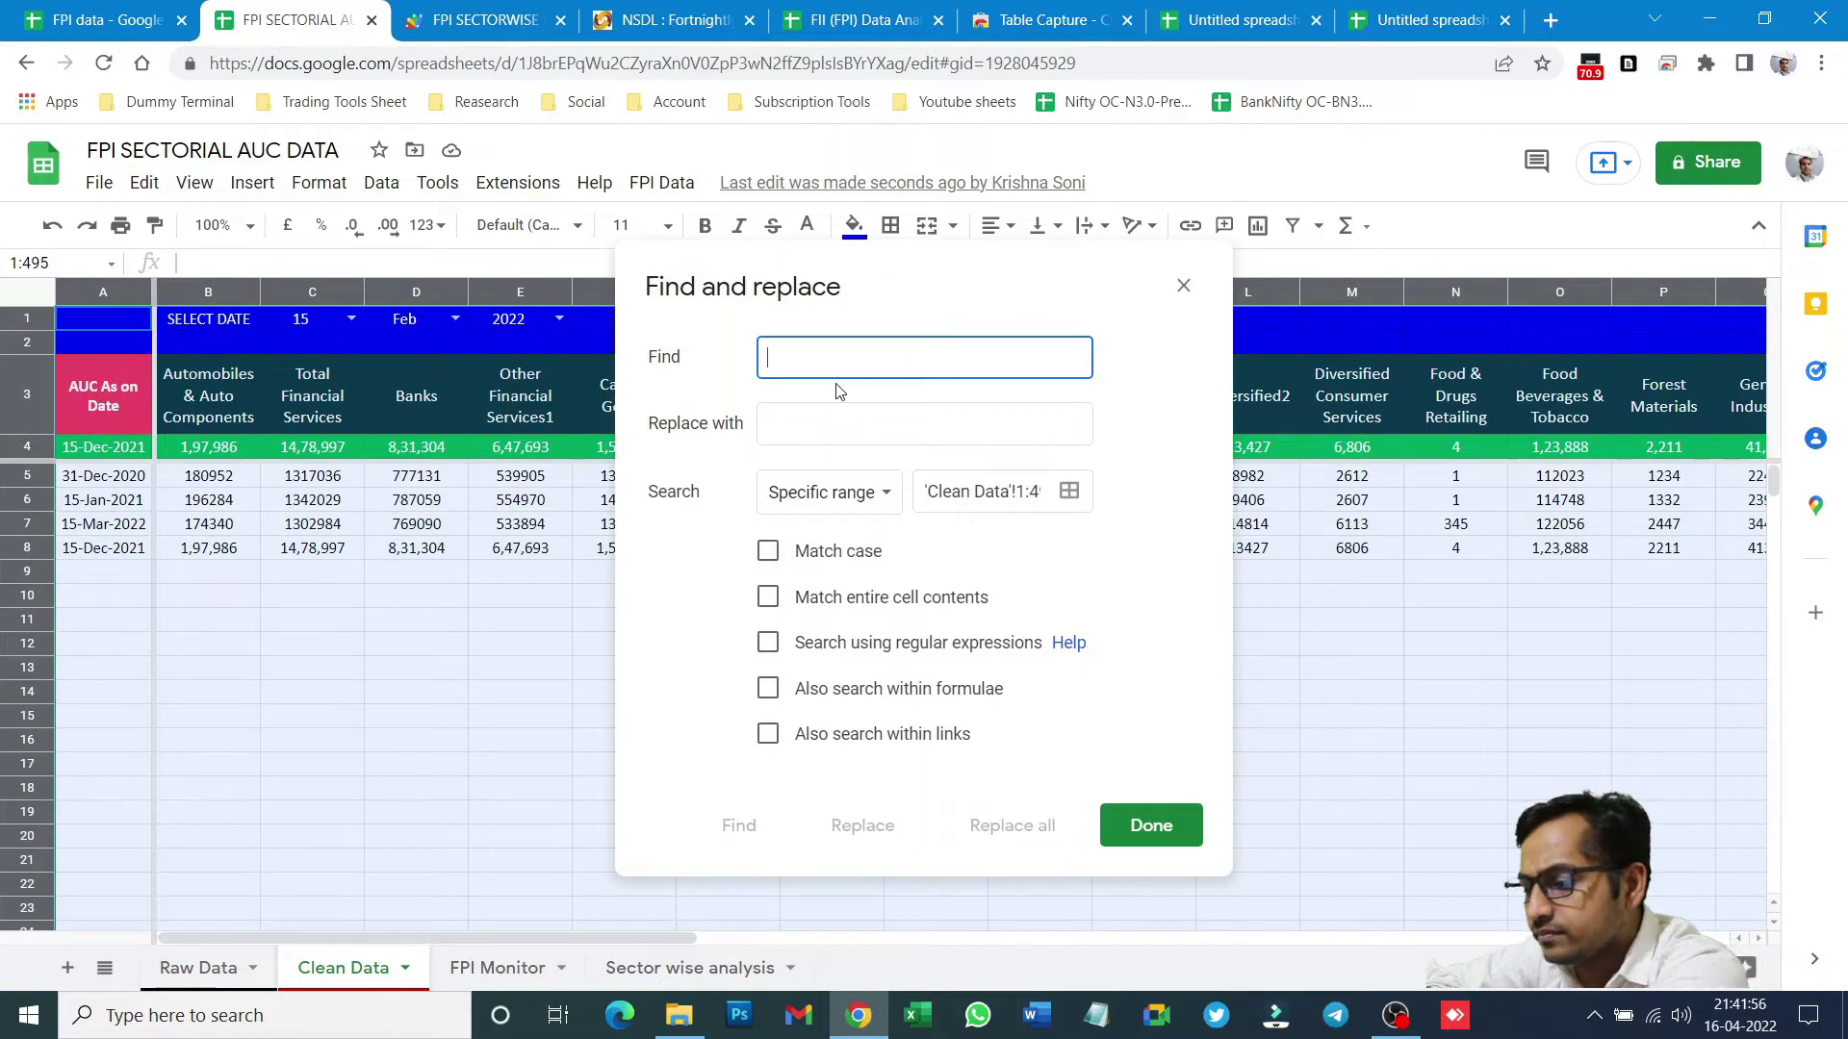
{"action": "type", "text": ","}
{"action": "left_click", "coordinate": [996, 847]}
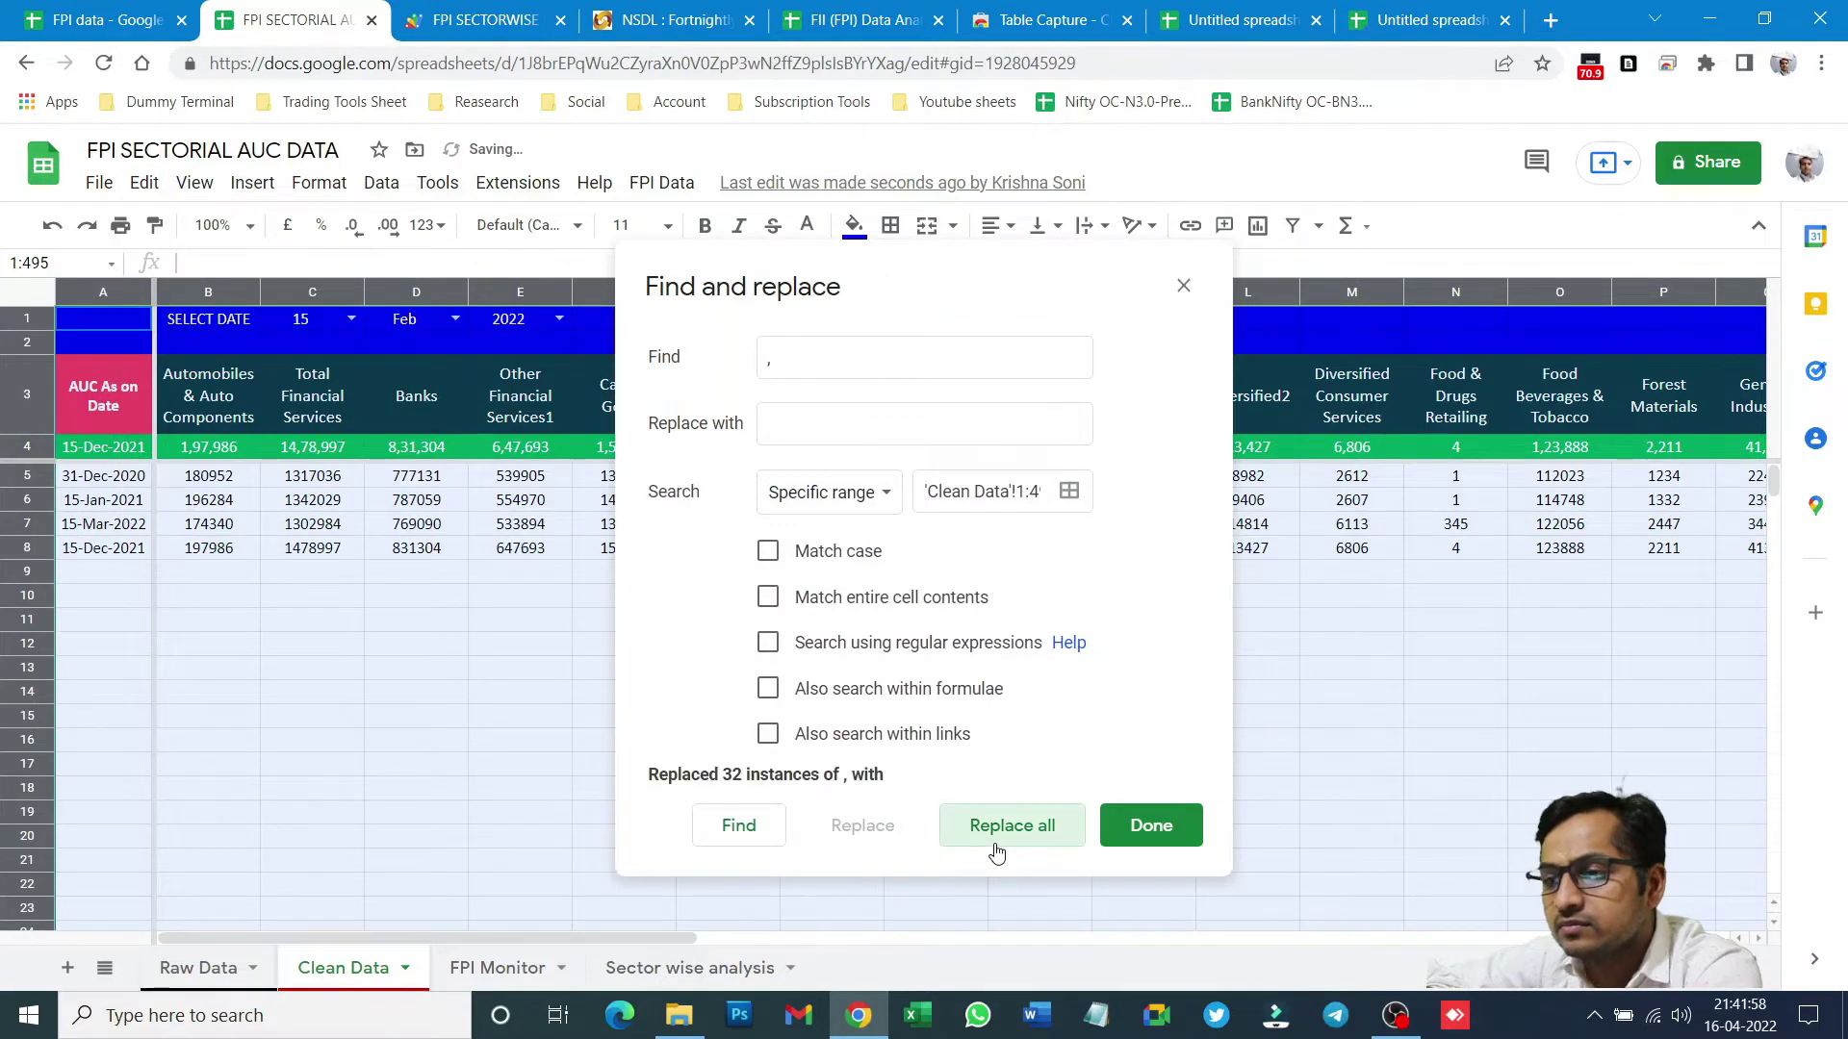
{"action": "left_click", "coordinate": [1157, 825]}
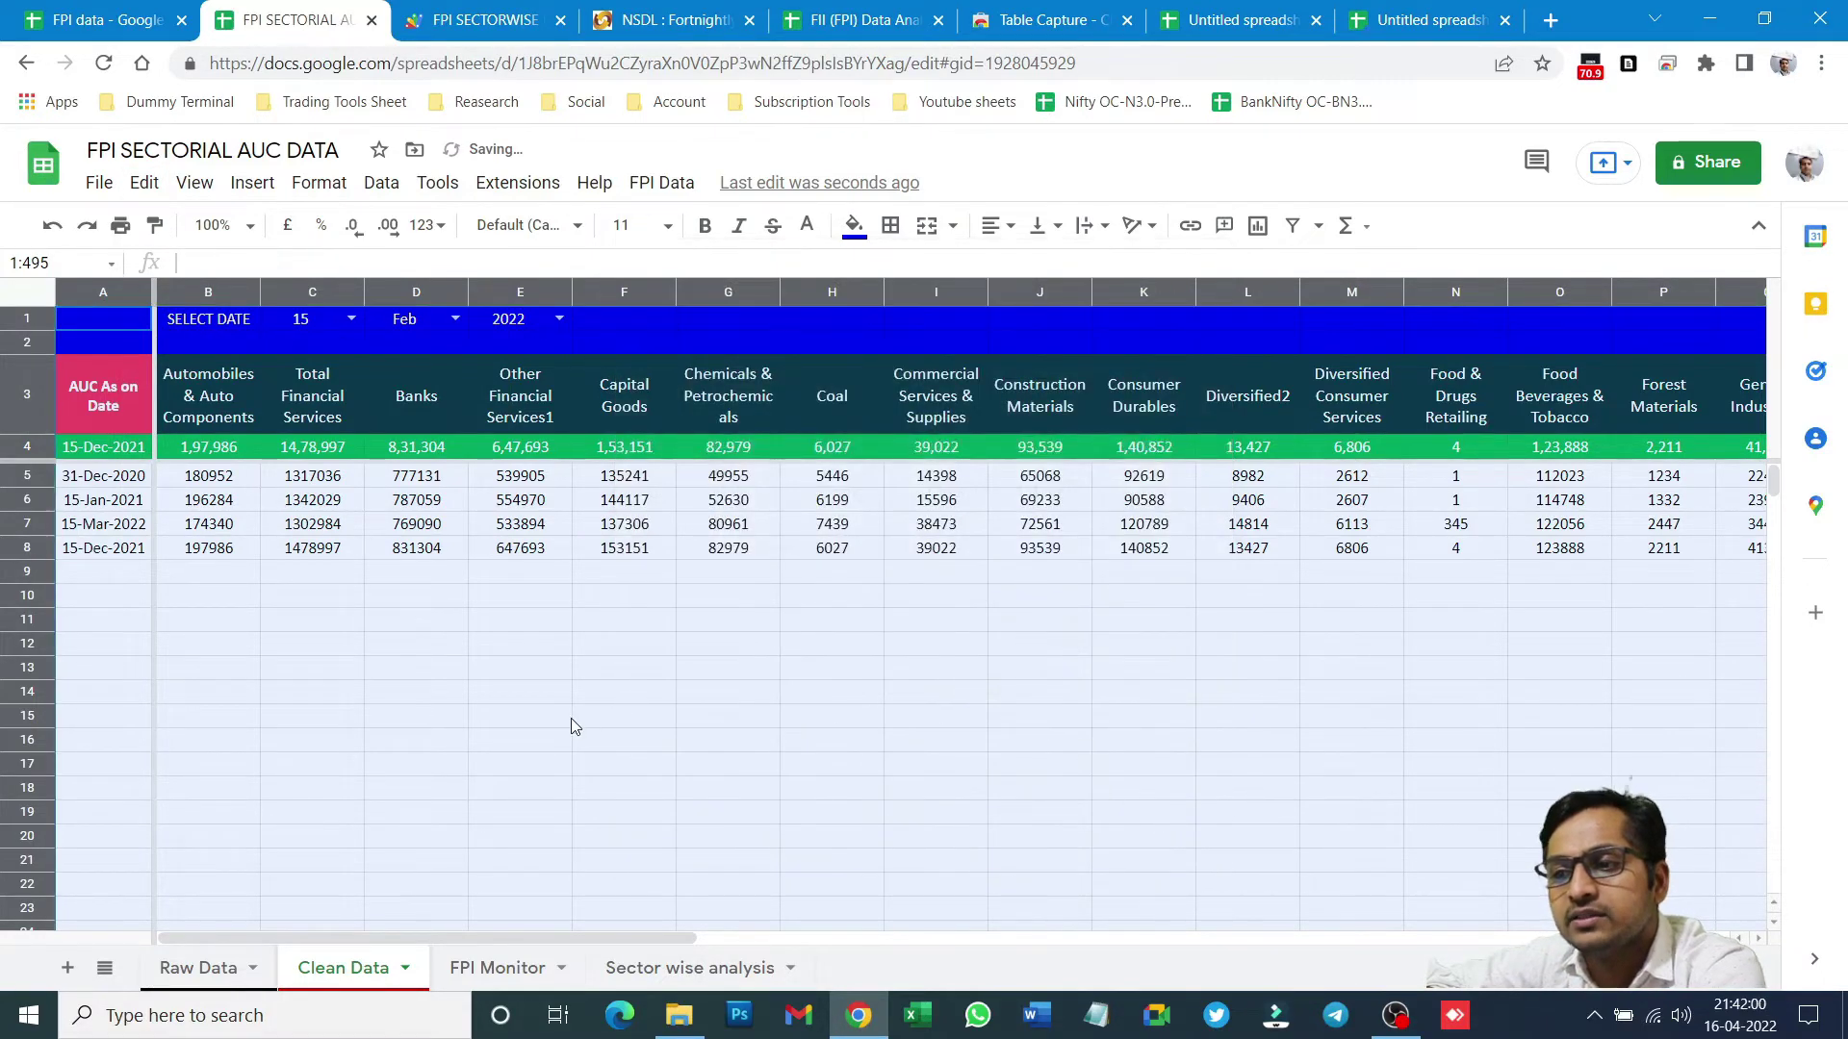
{"action": "left_click", "coordinate": [568, 718]}
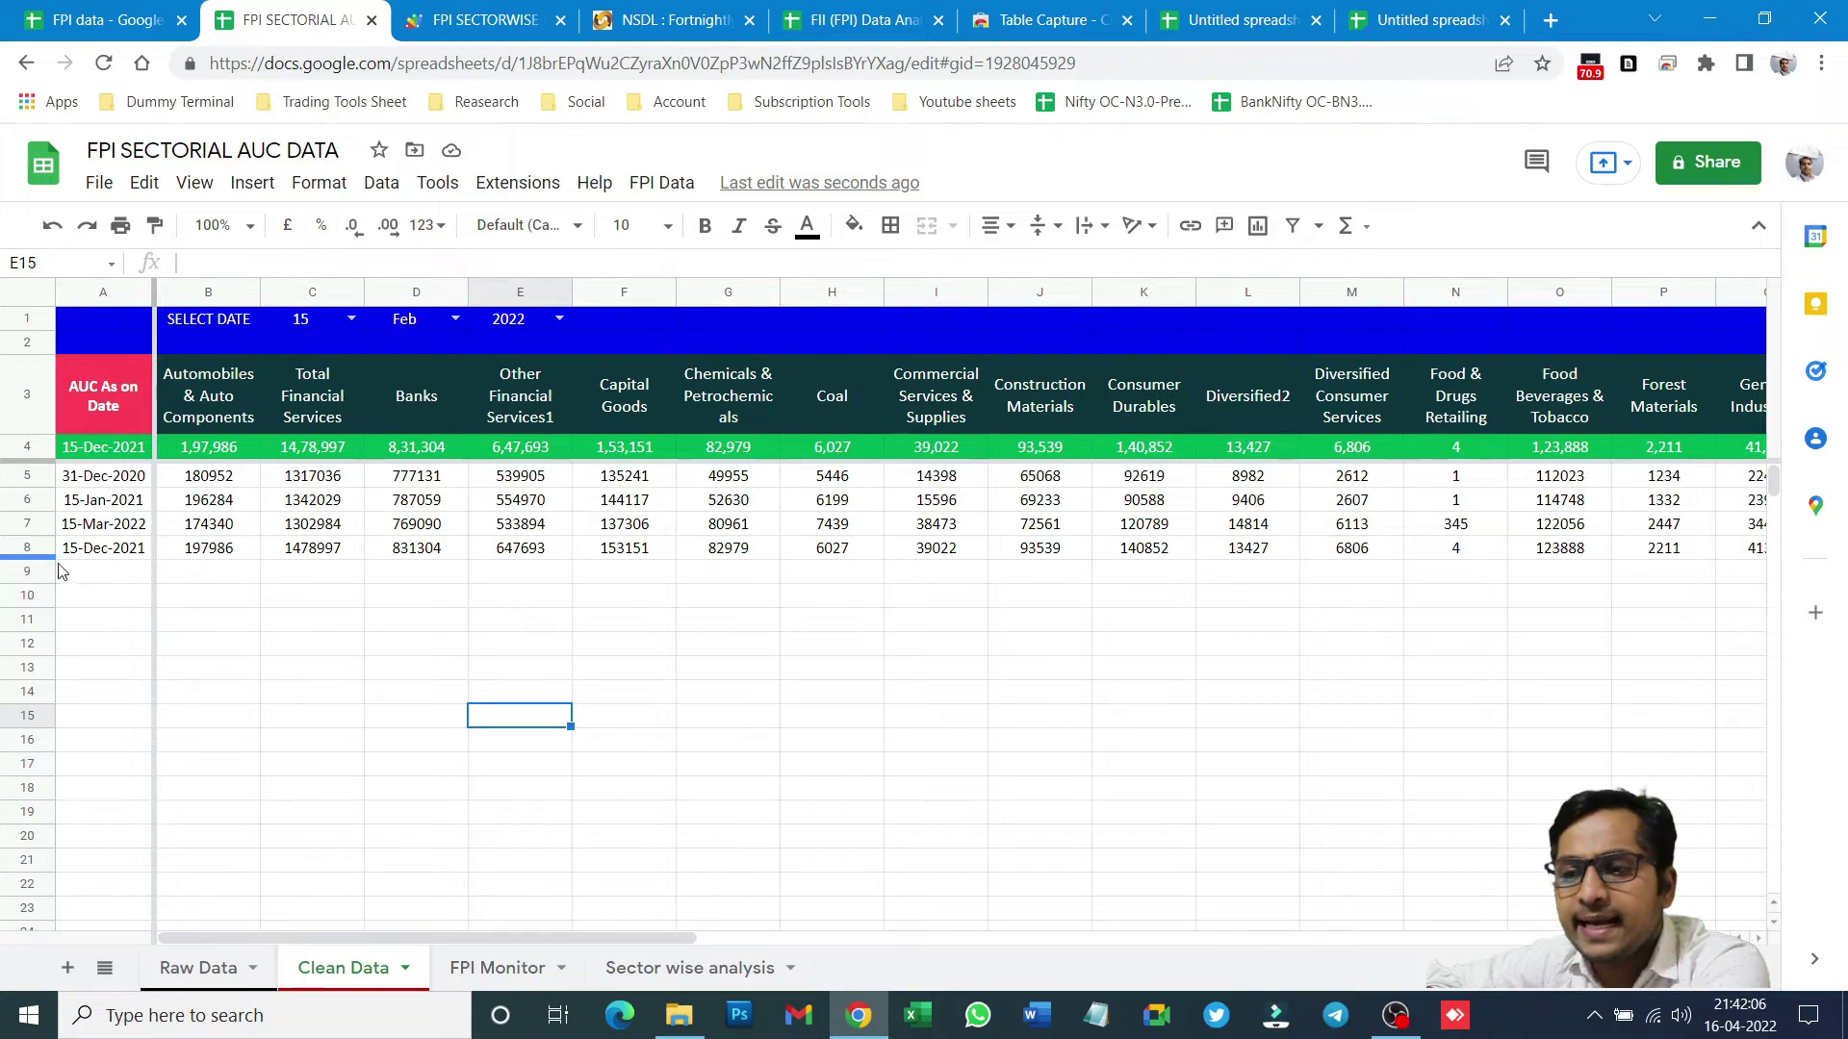
- Review FPI Monitor's change formula in C10 and the Clean Data reference in the FPI SECTORWISE MONITOR script
{"action": "left_click", "coordinate": [553, 972]}
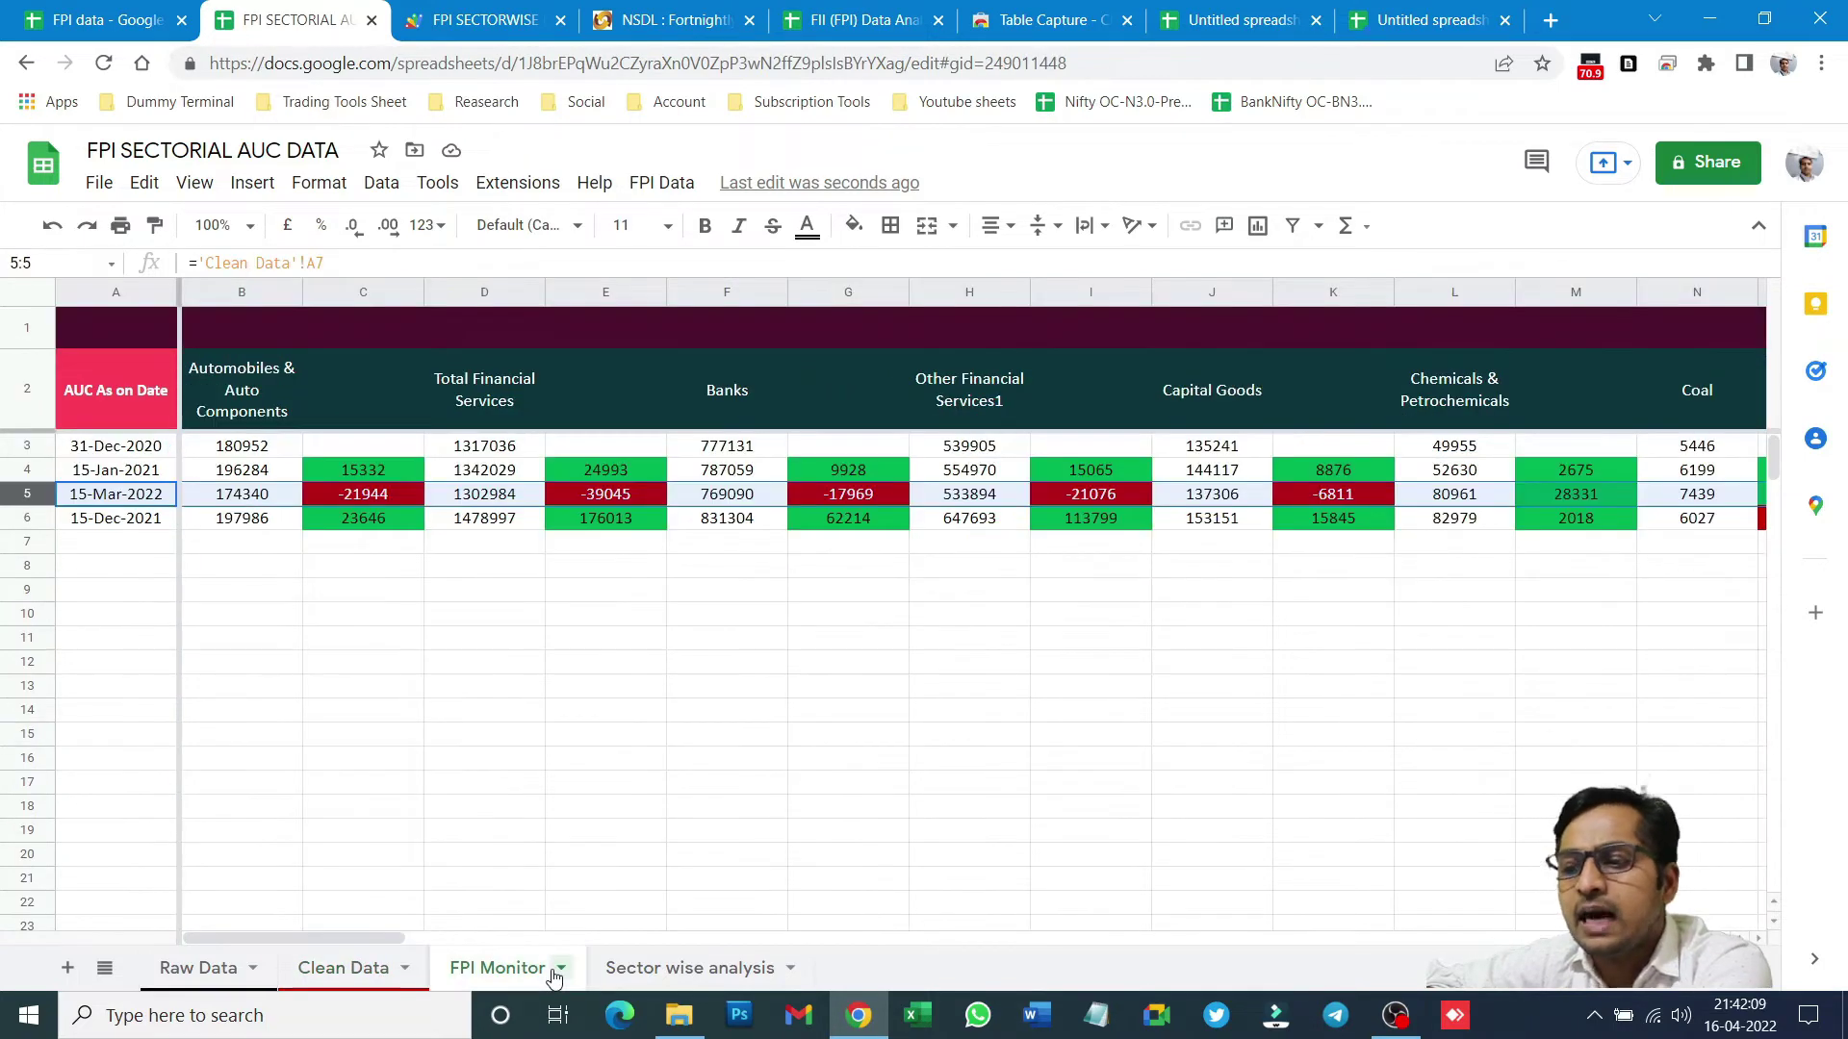
{"action": "left_click", "coordinate": [372, 624]}
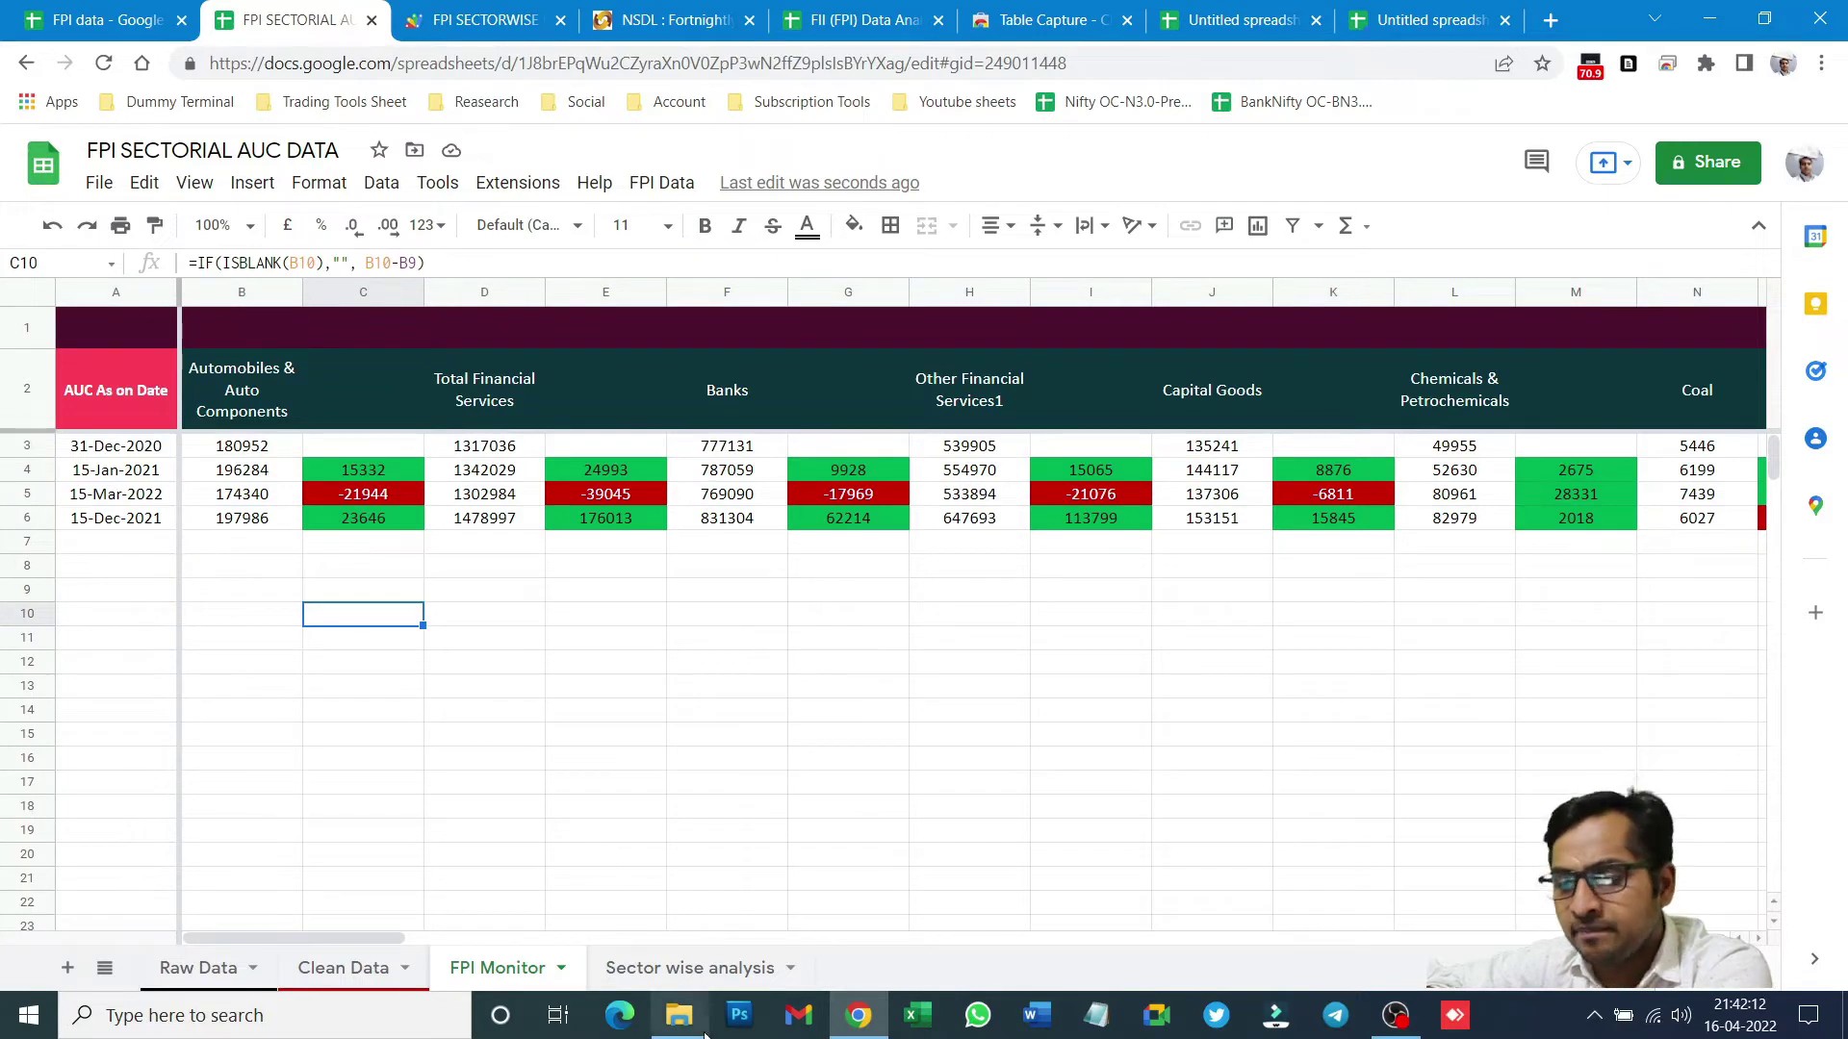
{"action": "left_click", "coordinate": [709, 979]}
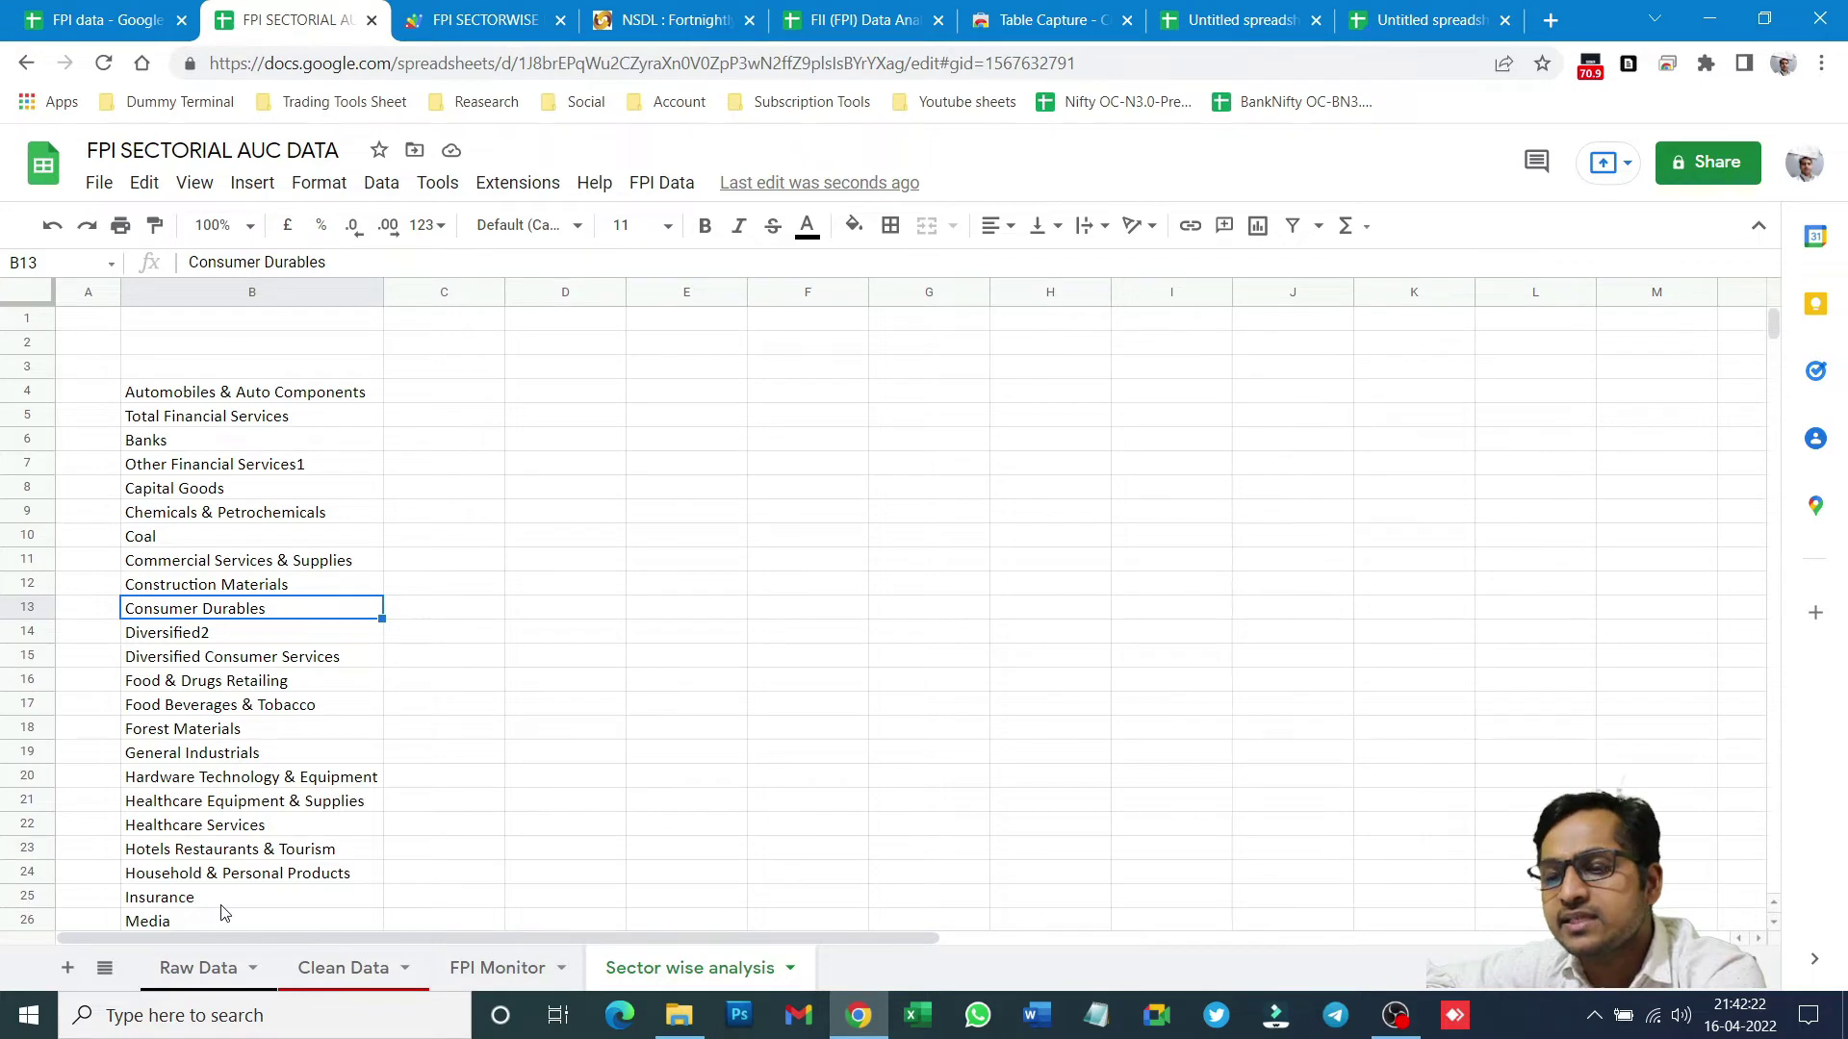
{"action": "left_click", "coordinate": [363, 972]}
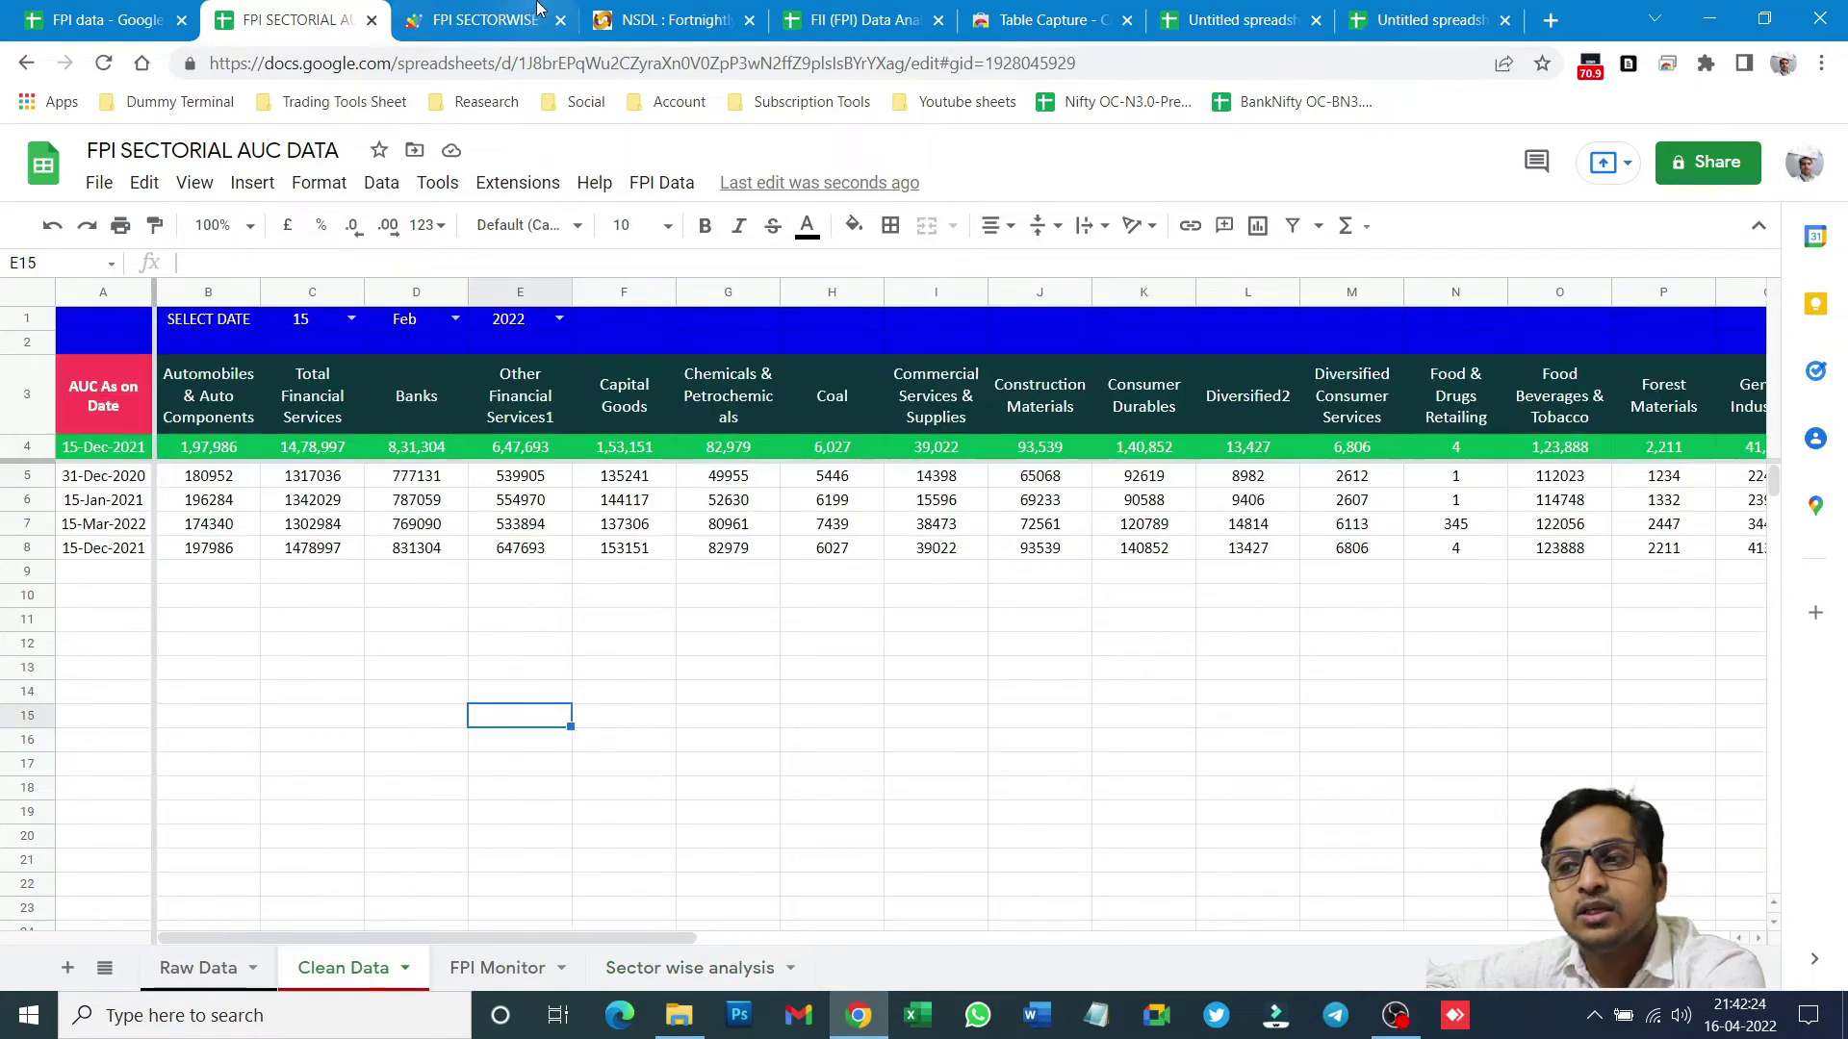
{"action": "left_click", "coordinate": [553, 13]}
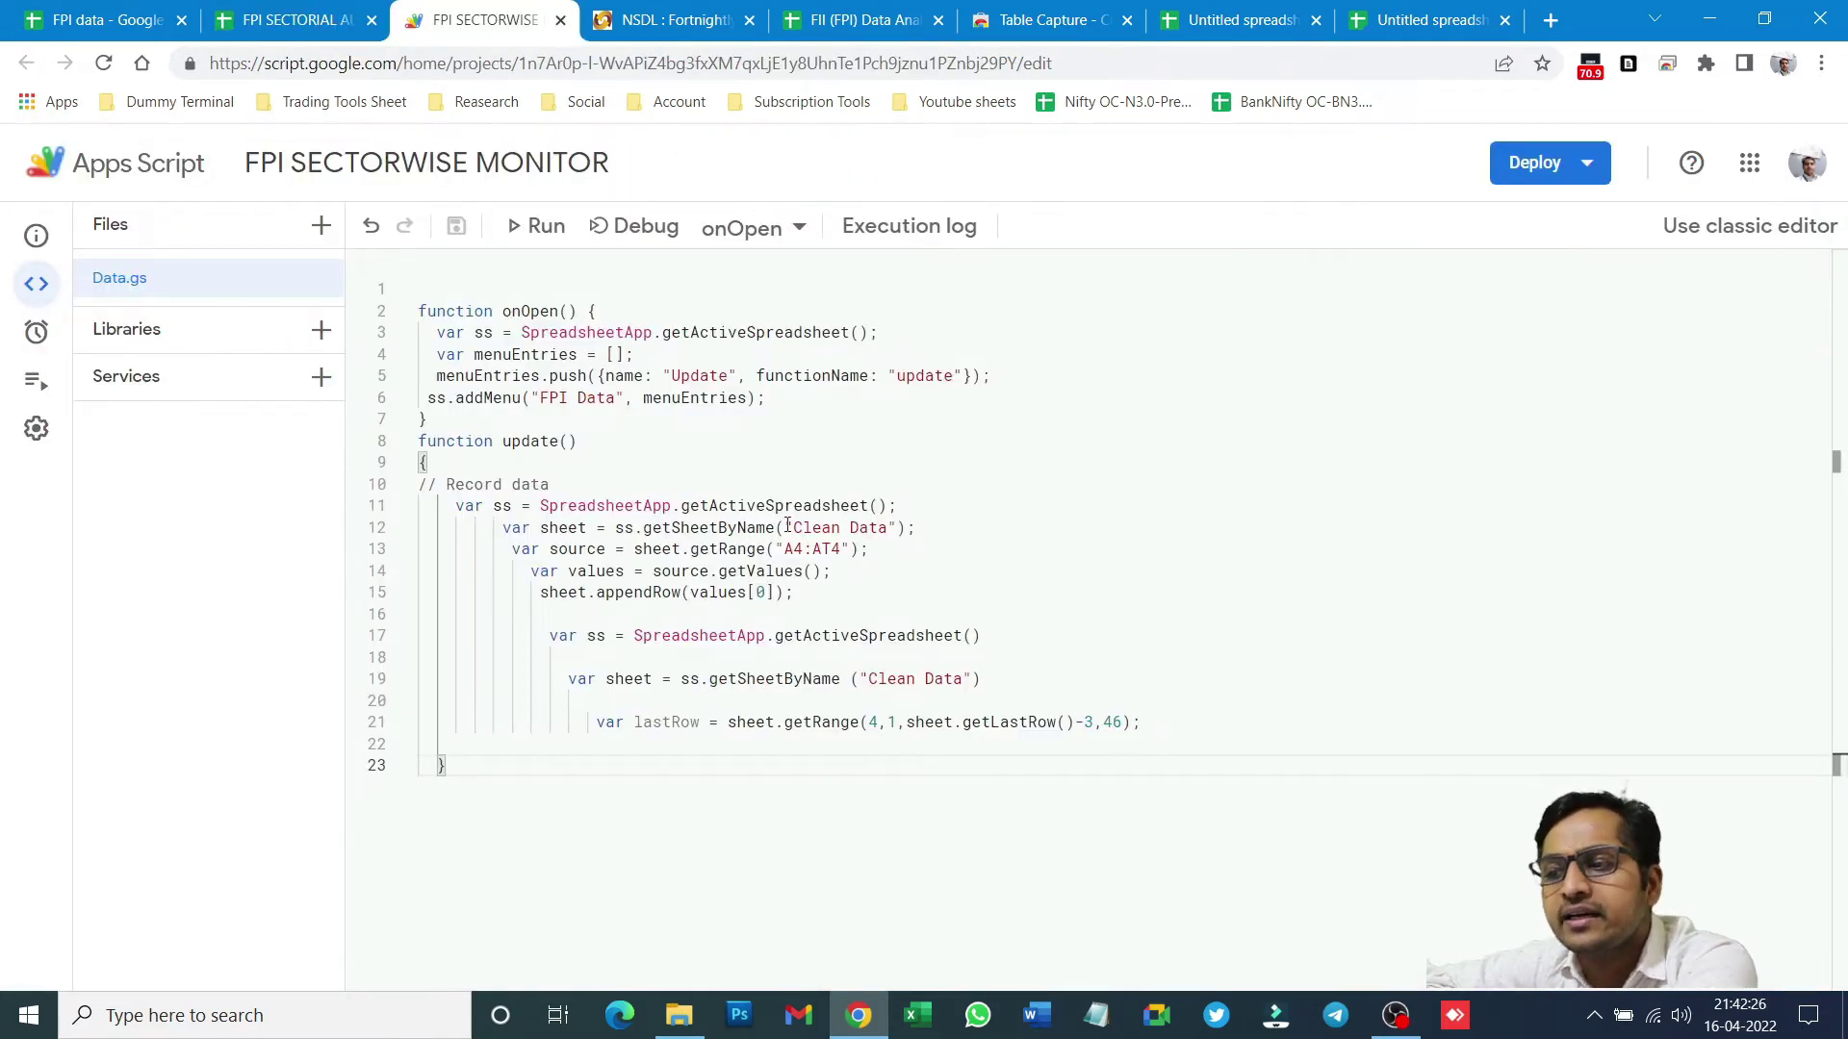
{"action": "left_click_drag", "start_coordinate": [793, 527], "coordinate": [899, 528]}
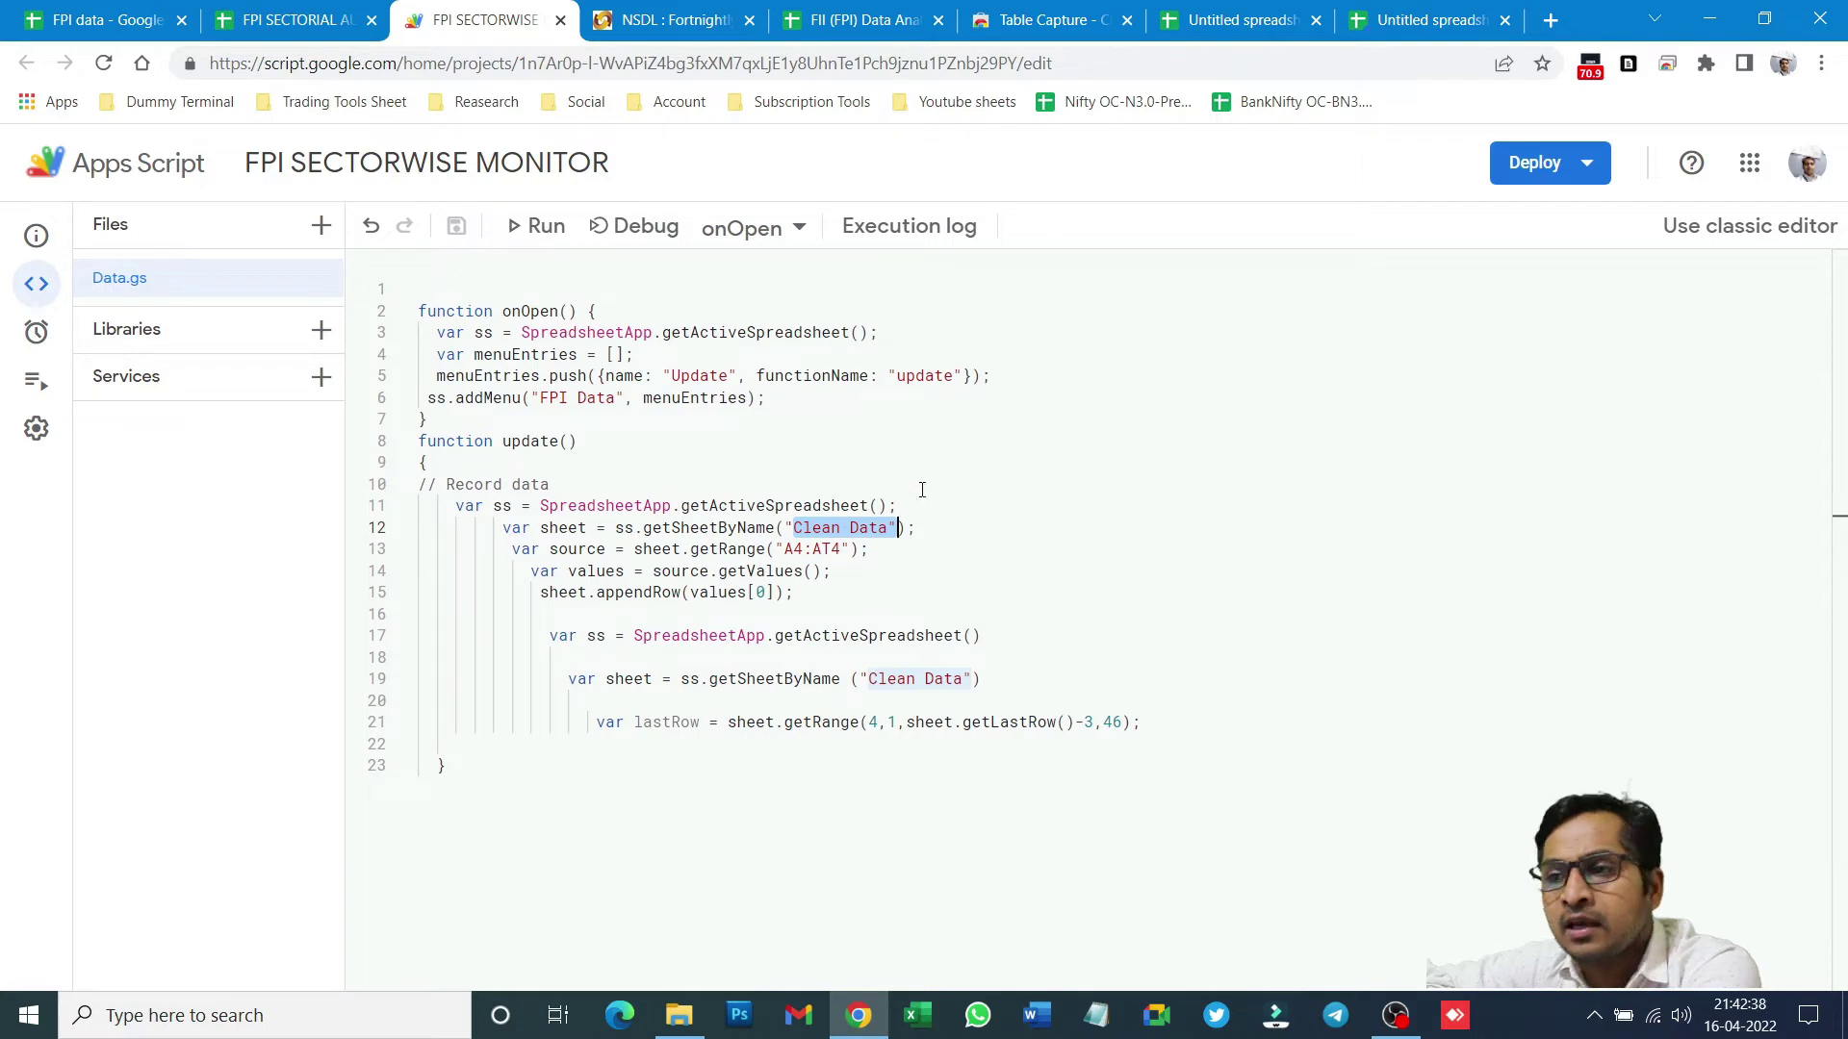
- Check how FPI Monitor values link to Clean Data and open Sector wise analysis
{"action": "left_click", "coordinate": [288, 19]}
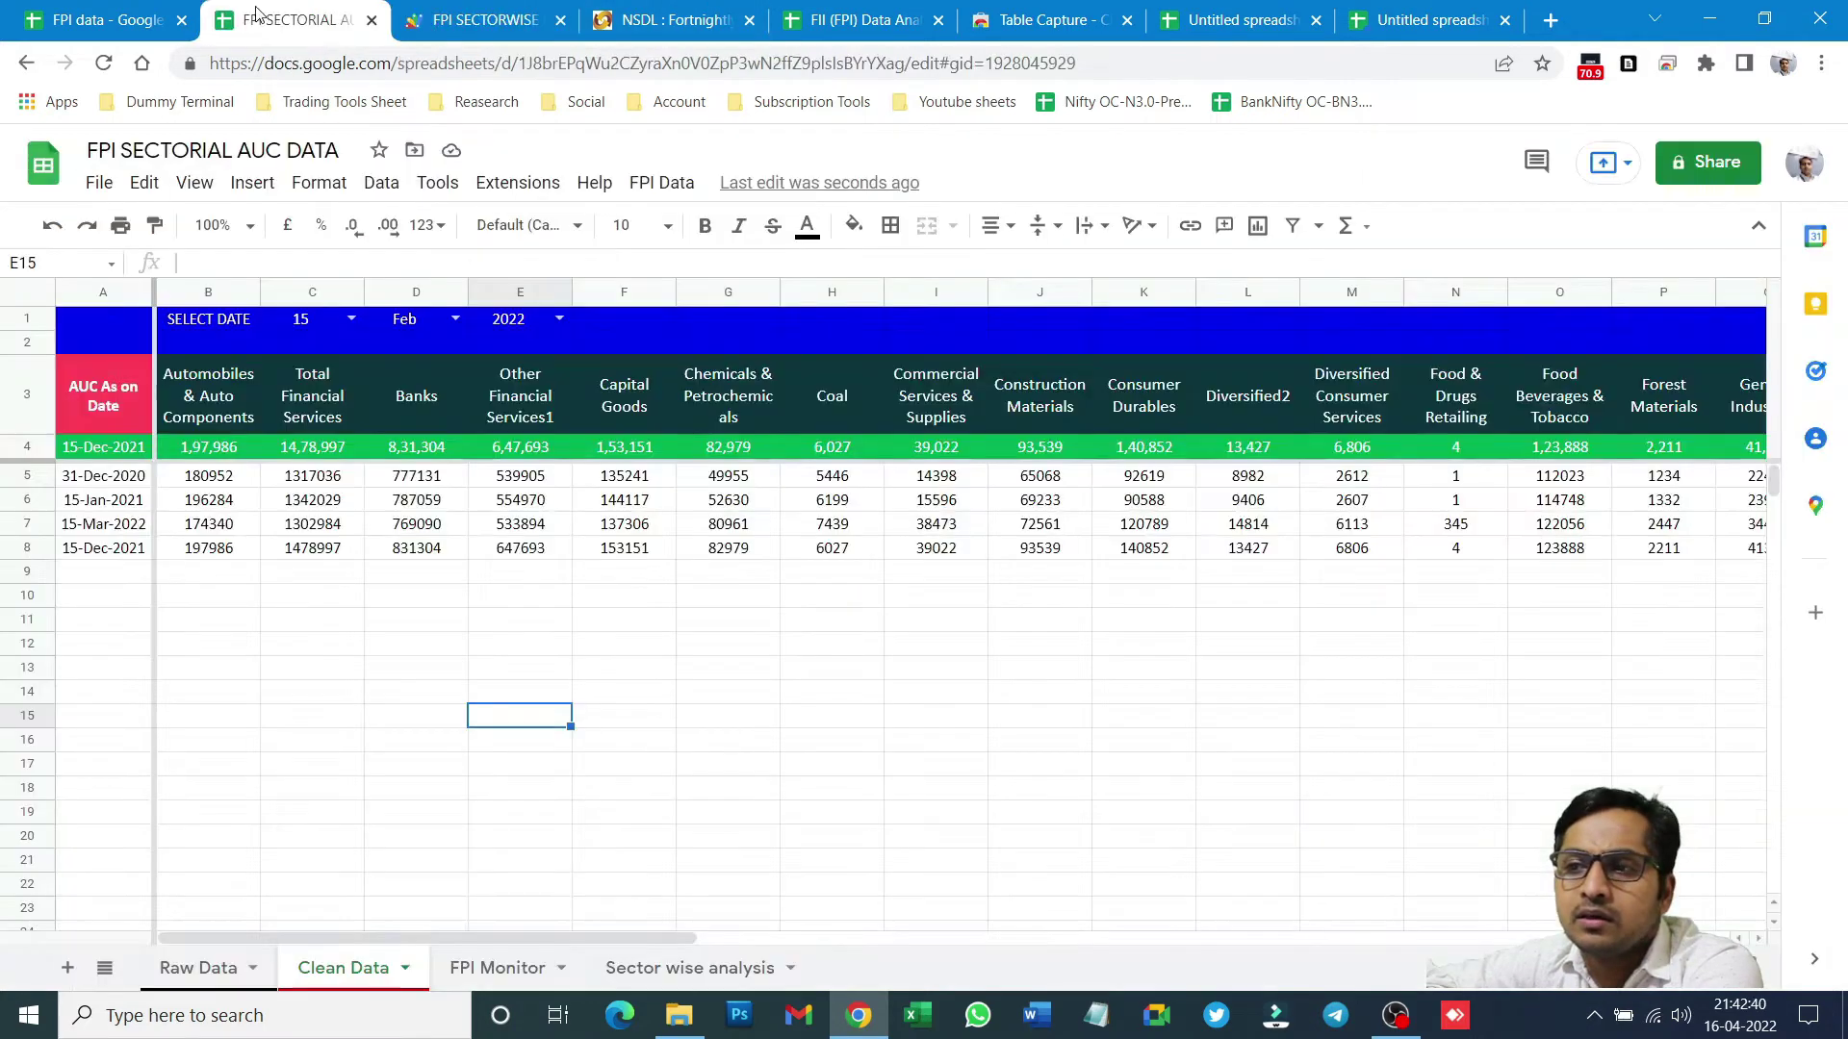
{"action": "left_click", "coordinate": [208, 692]}
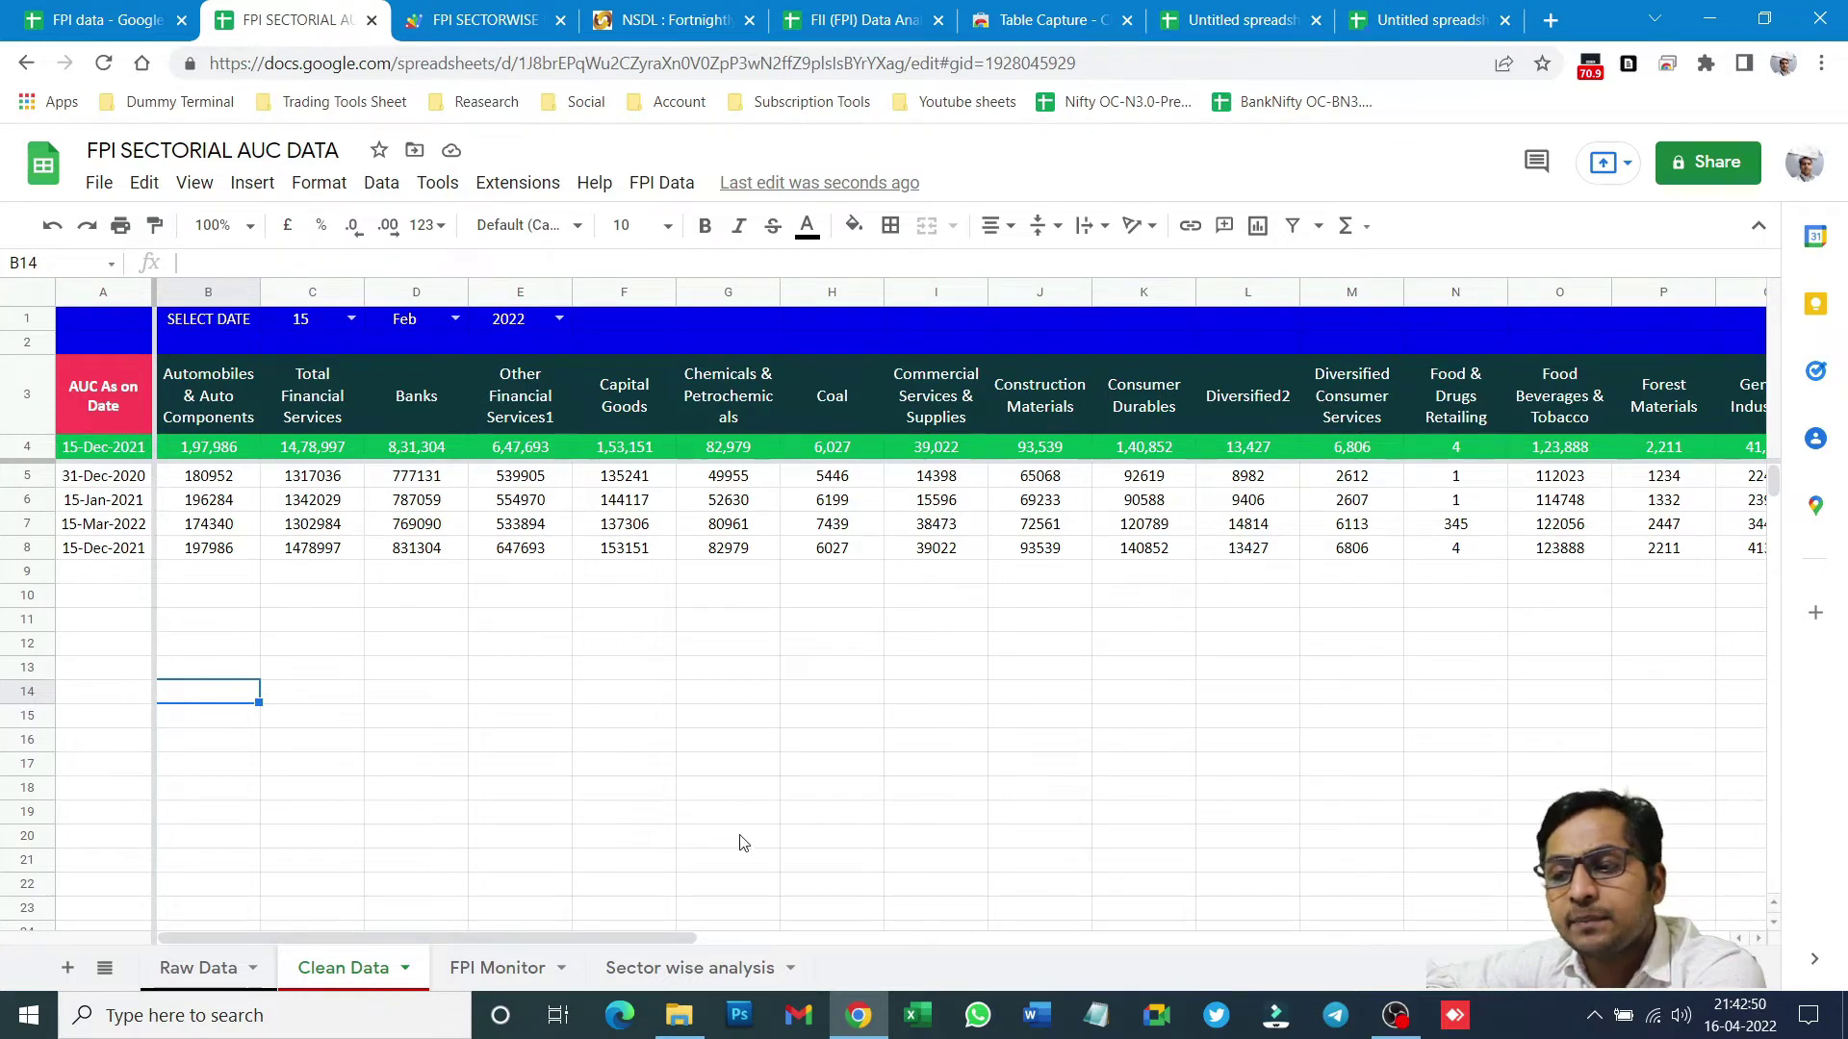
{"action": "left_click", "coordinate": [483, 970]}
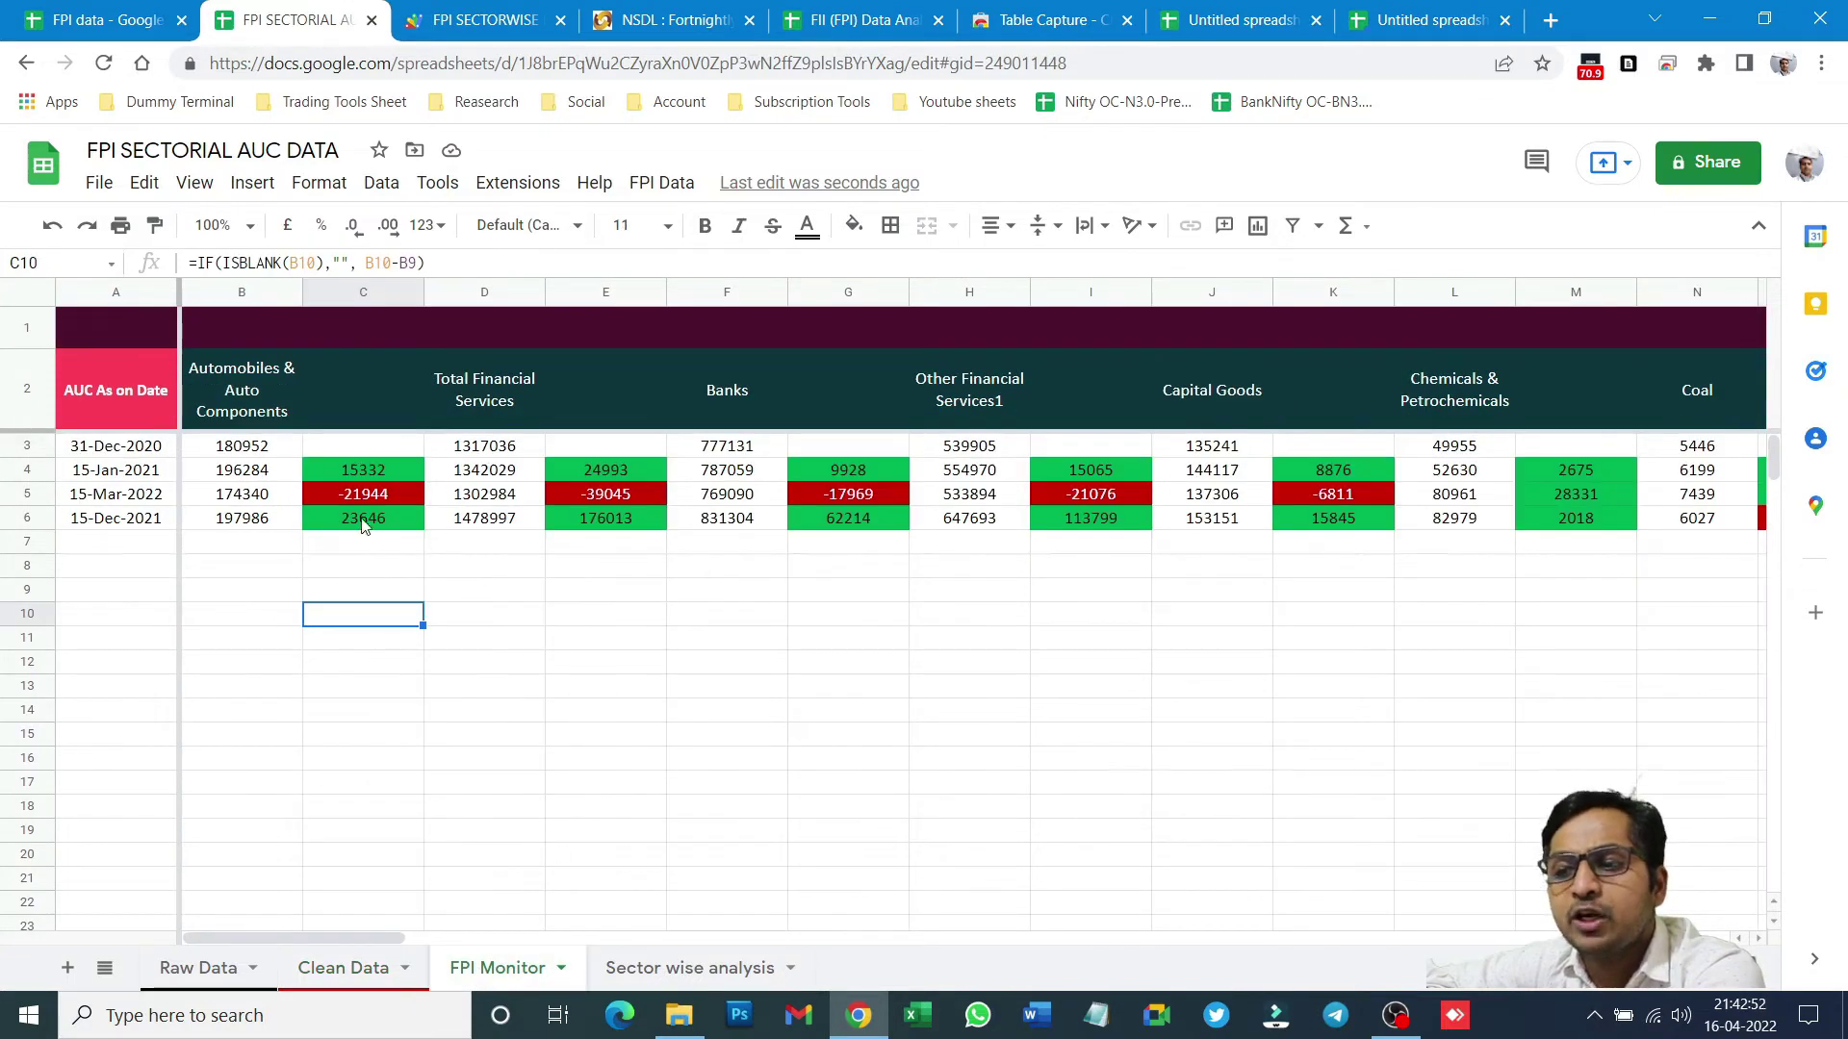
{"action": "left_click", "coordinate": [216, 496]}
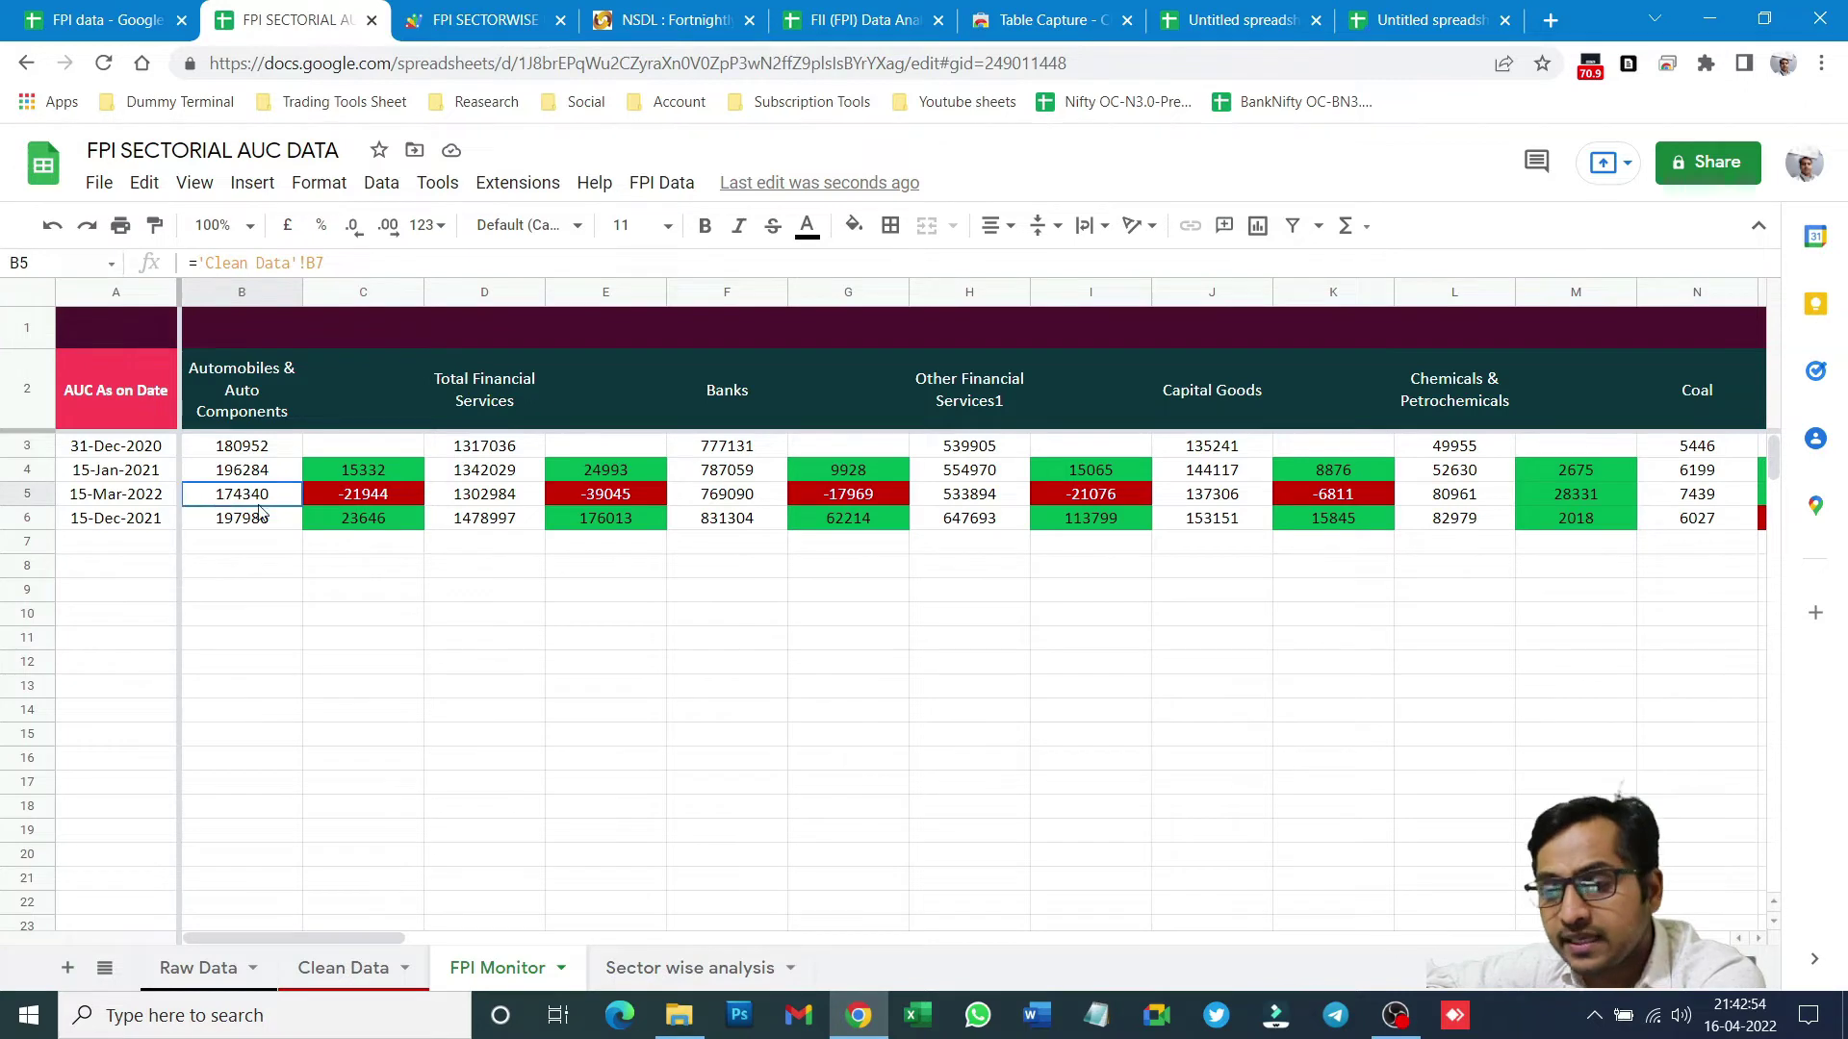
{"action": "left_click", "coordinate": [666, 972]}
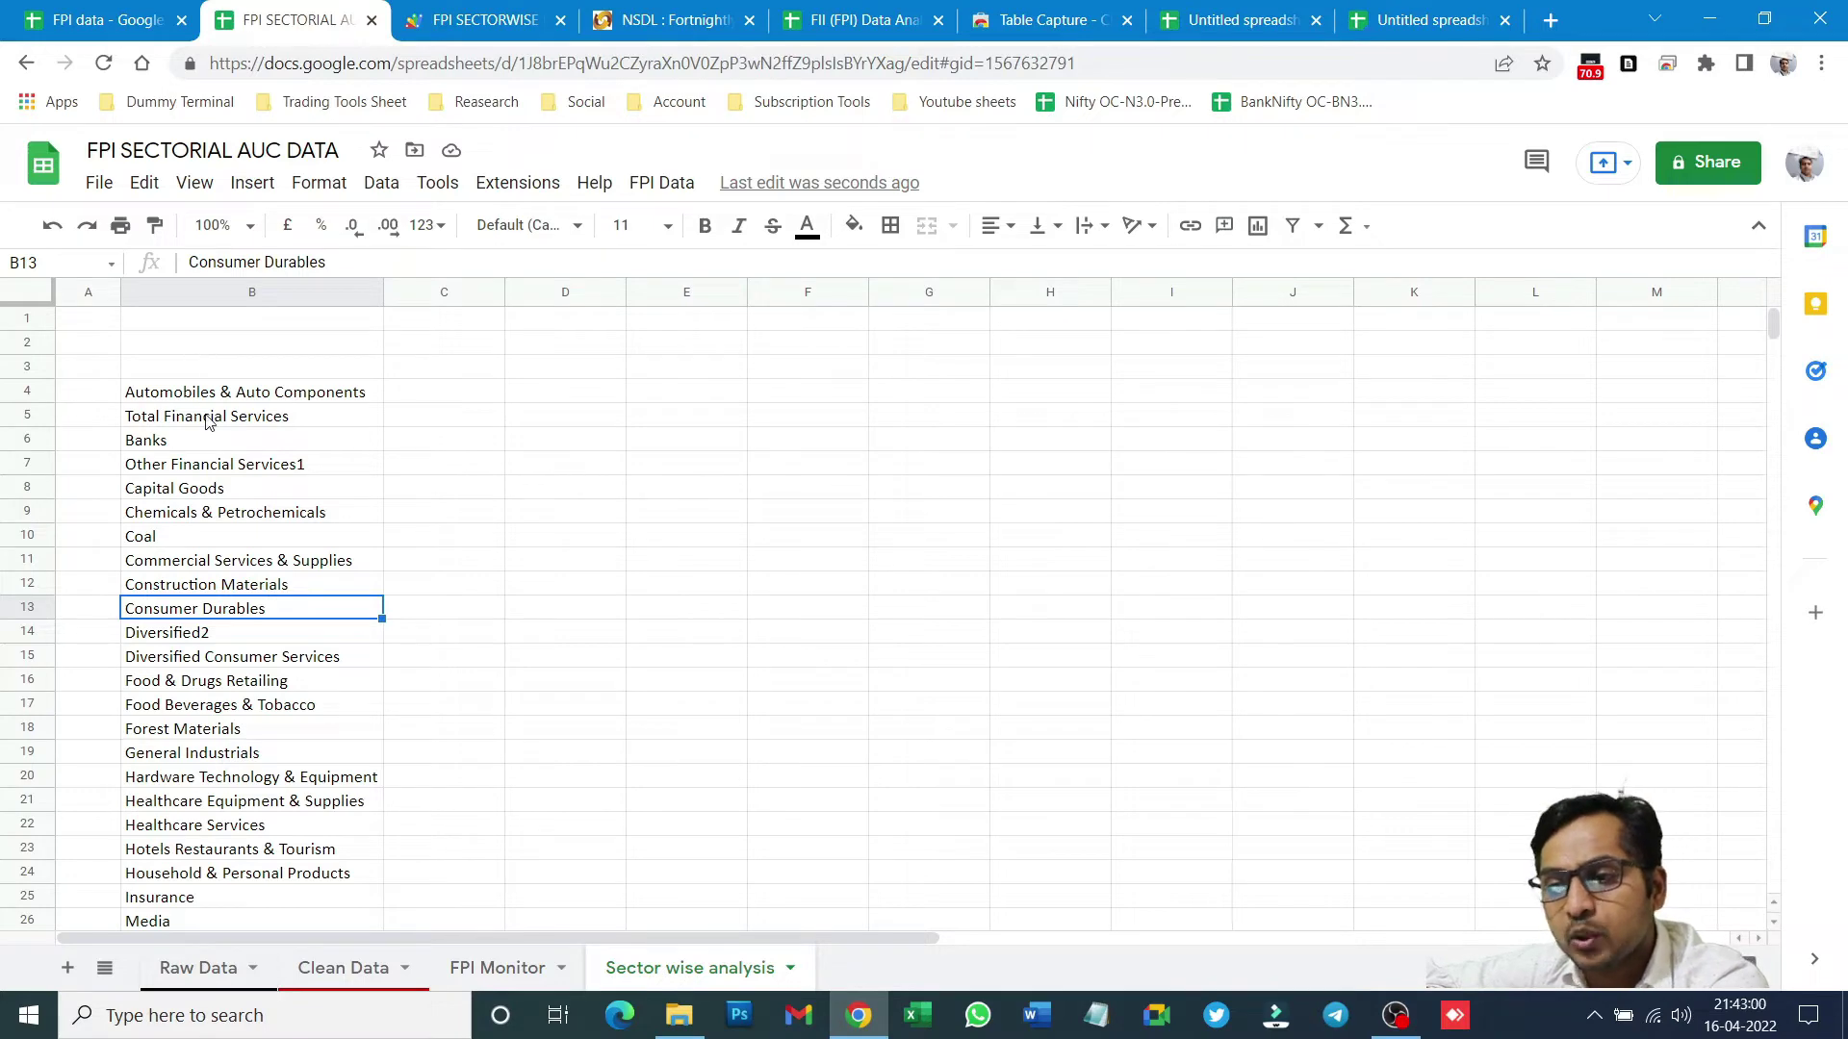
- Copy the FPI AUC SECTORIAL DASHBOARD table B2:J48 from FII (FPI) Data Analysis
{"action": "left_click_drag", "start_coordinate": [205, 402], "coordinate": [212, 905]}
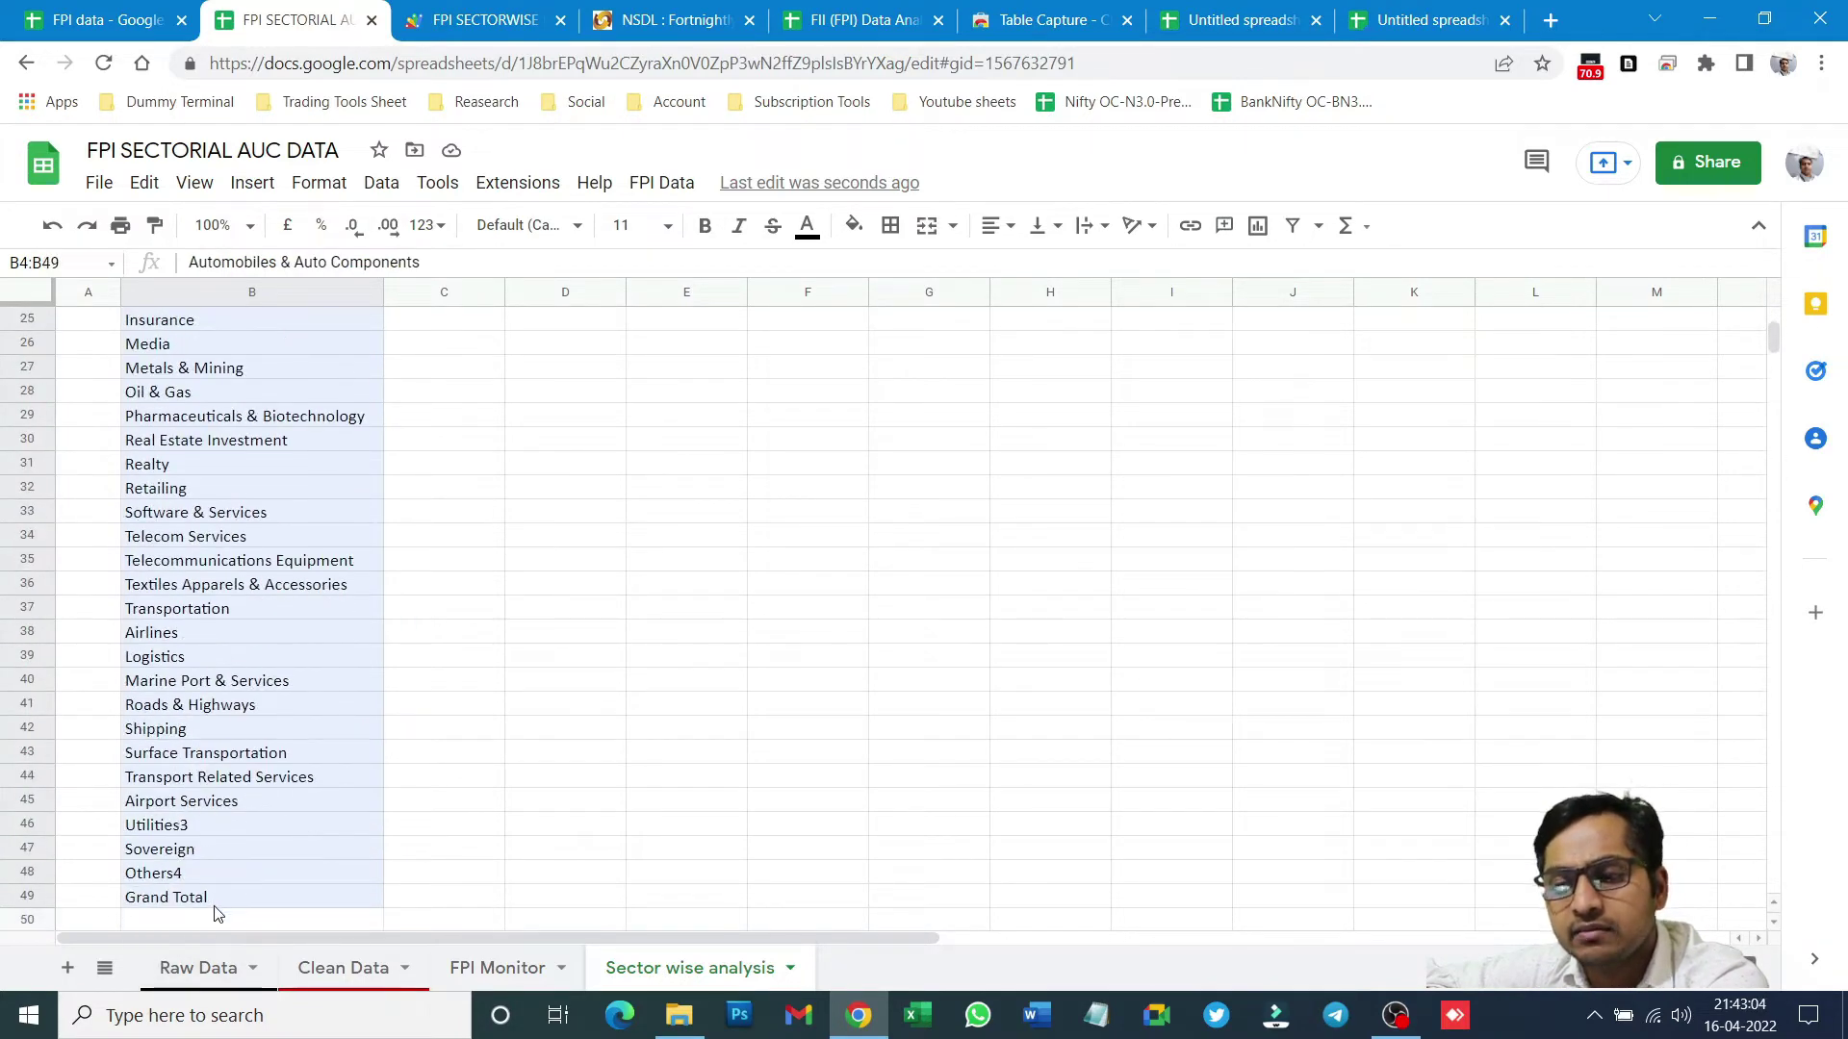
{"action": "scroll", "coordinate": [238, 518], "scroll_direction": "up", "scroll_amount": 8}
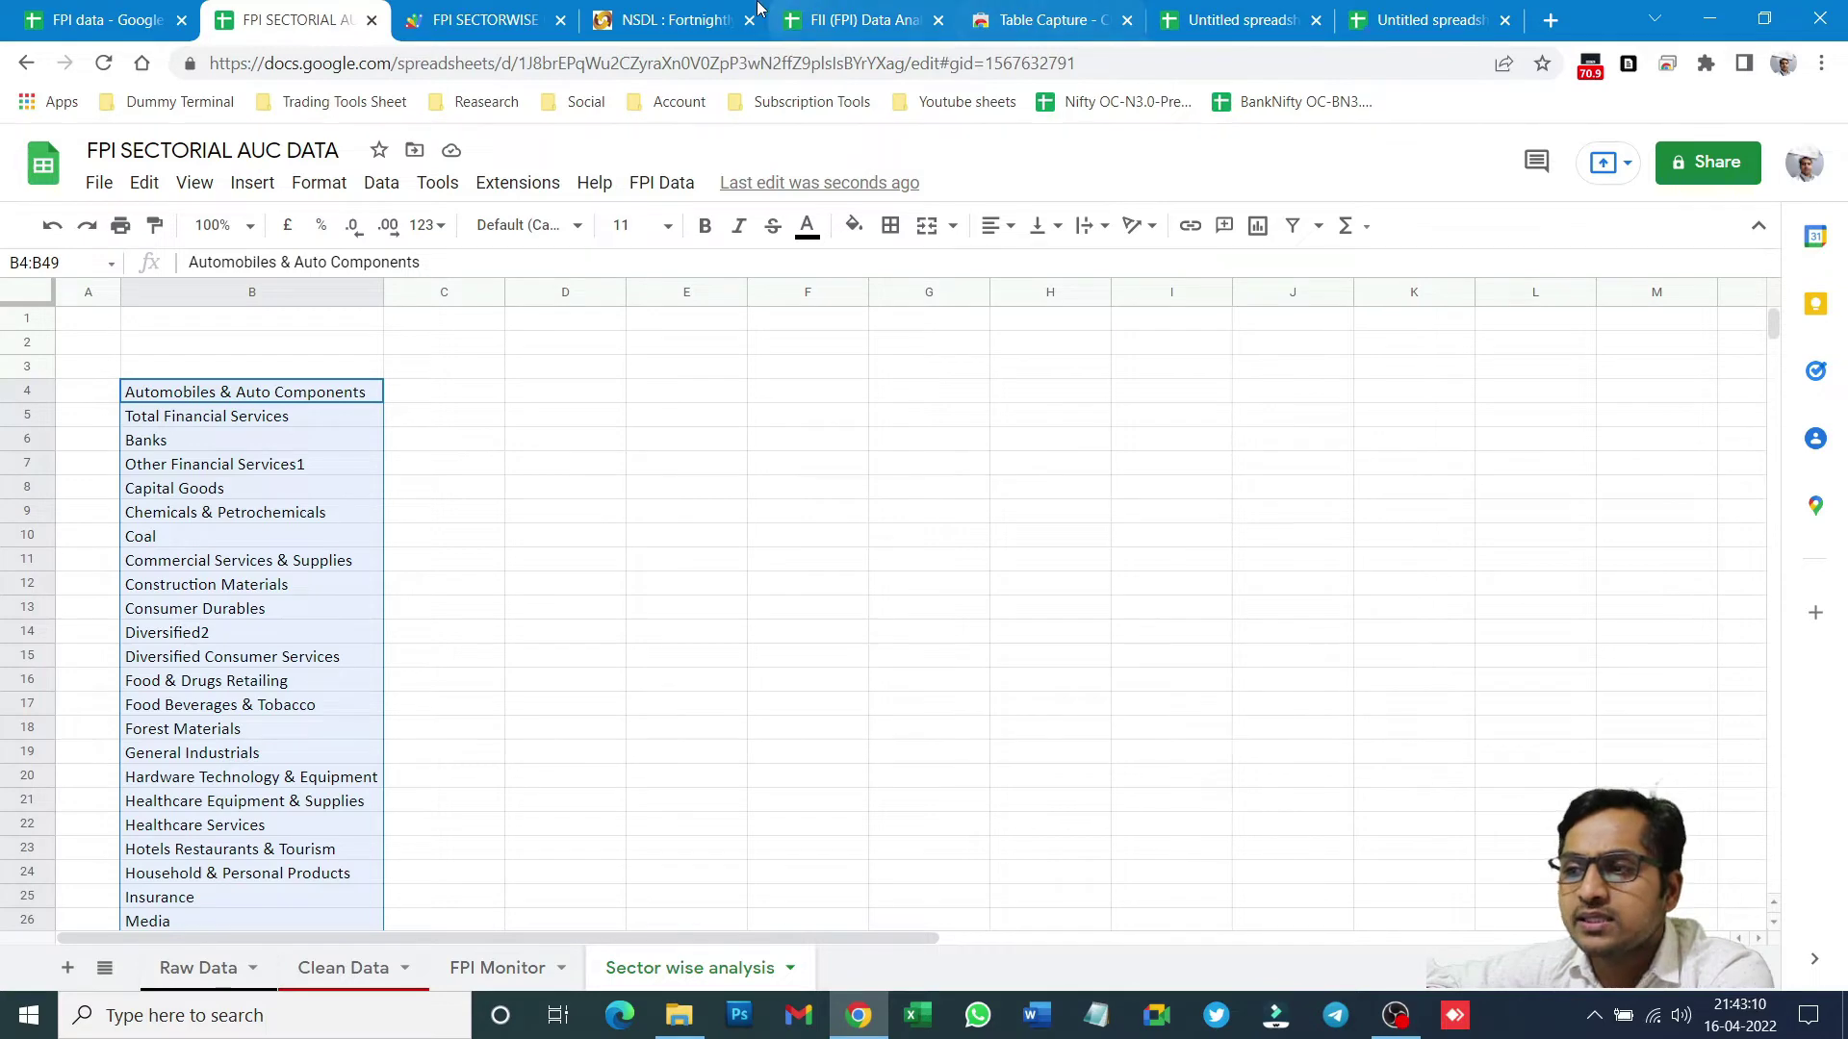
{"action": "left_click", "coordinate": [851, 19]}
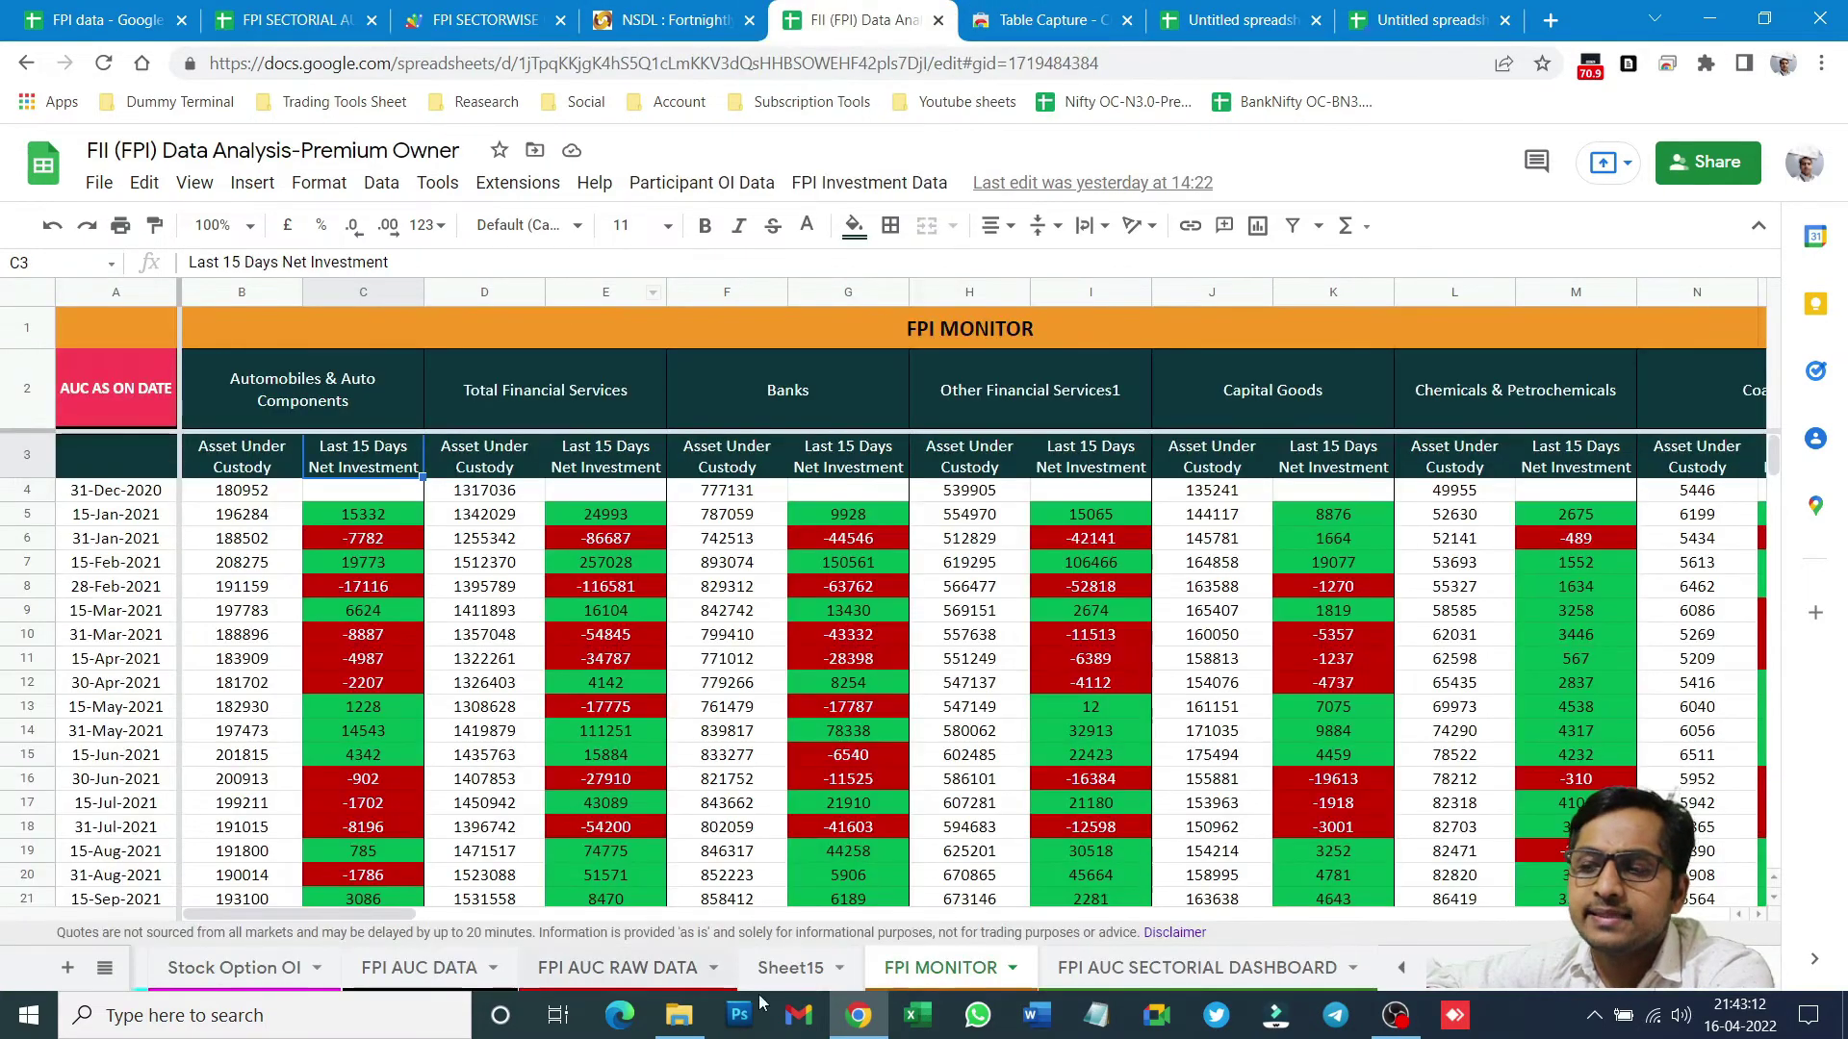
{"action": "left_click", "coordinate": [1196, 967]}
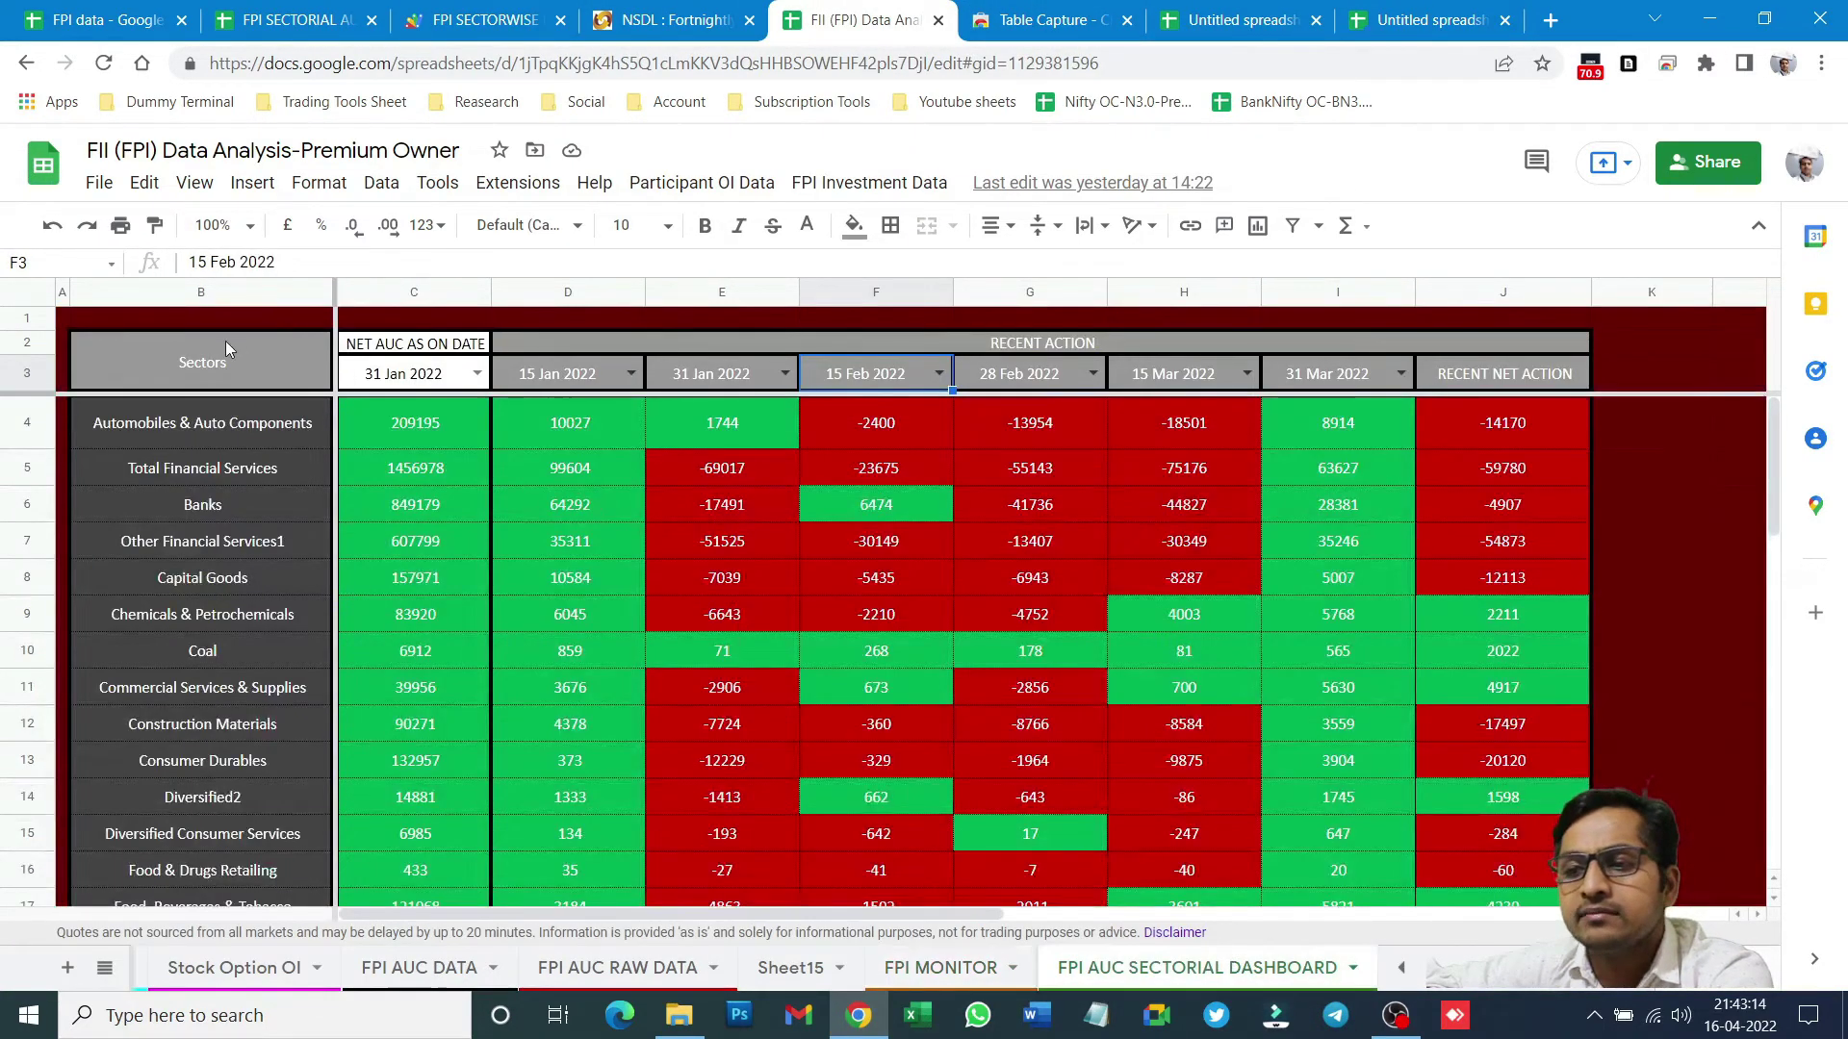
{"action": "left_click", "coordinate": [203, 360]}
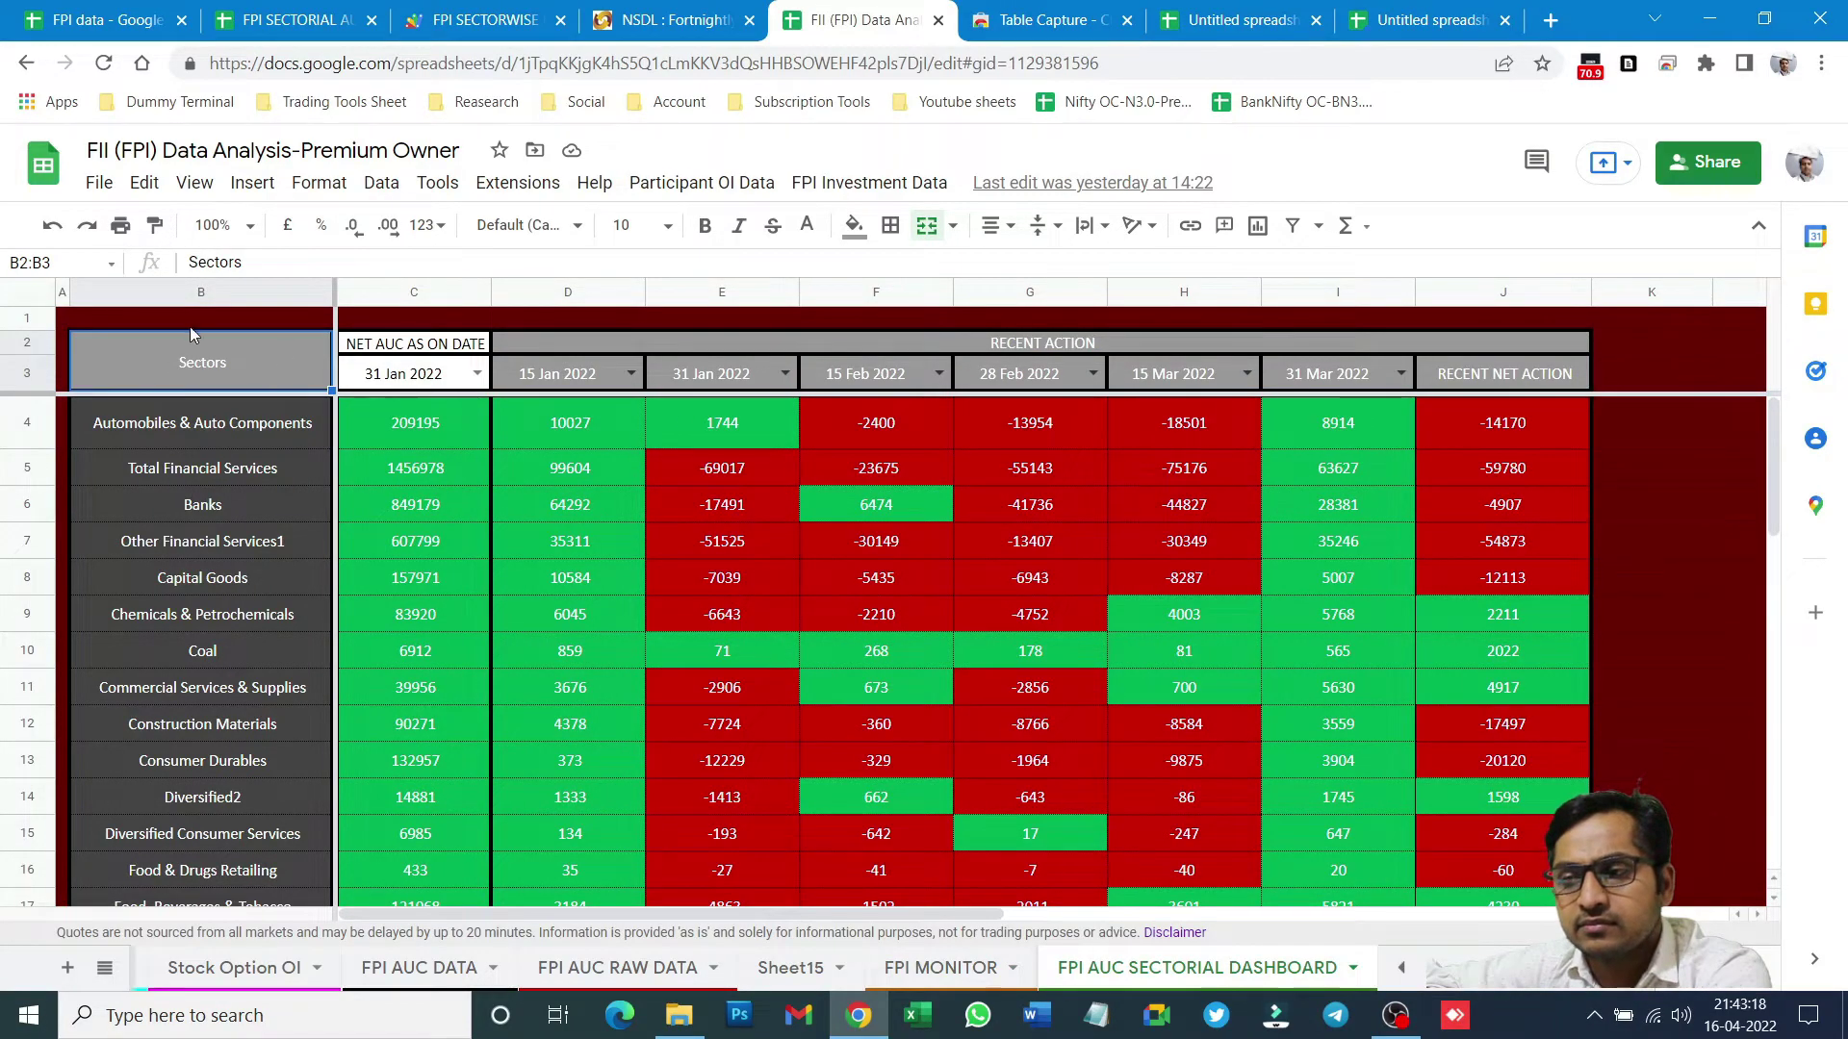
{"action": "left_click_drag", "start_coordinate": [166, 354], "coordinate": [1494, 781]}
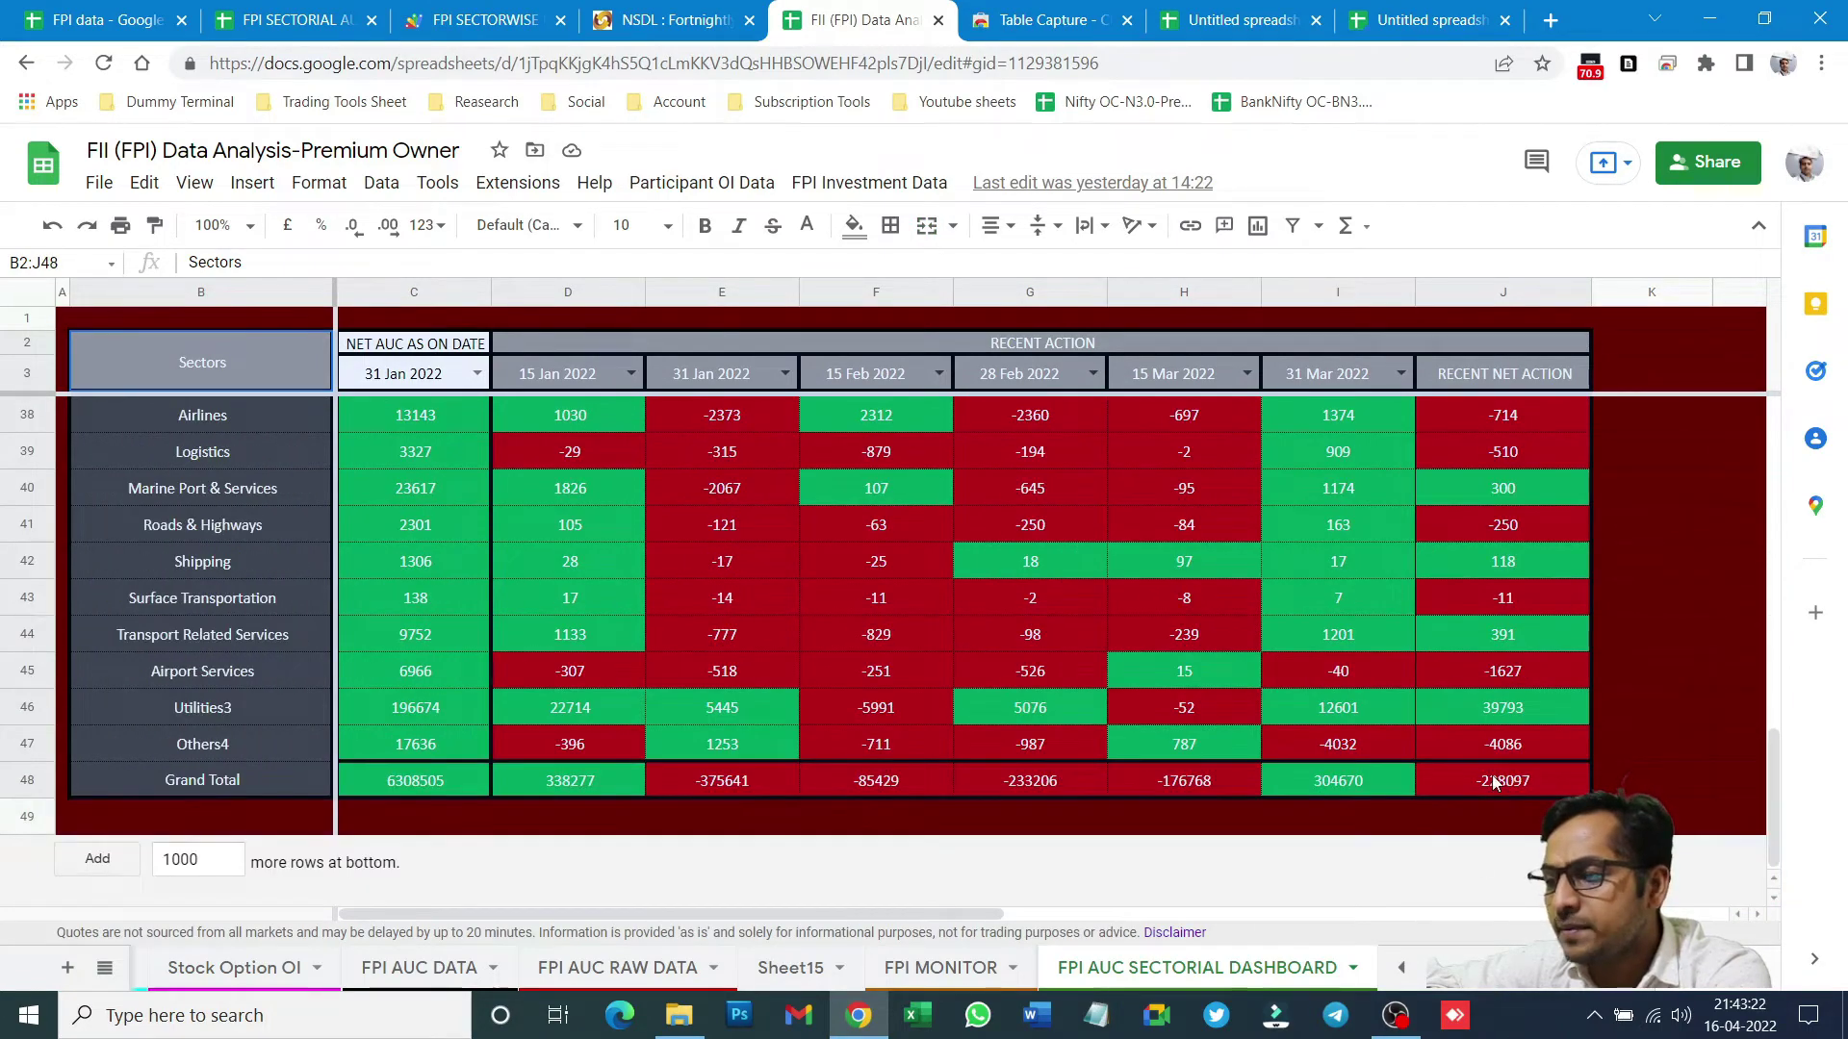
{"action": "key", "text": "ctrl+c"}
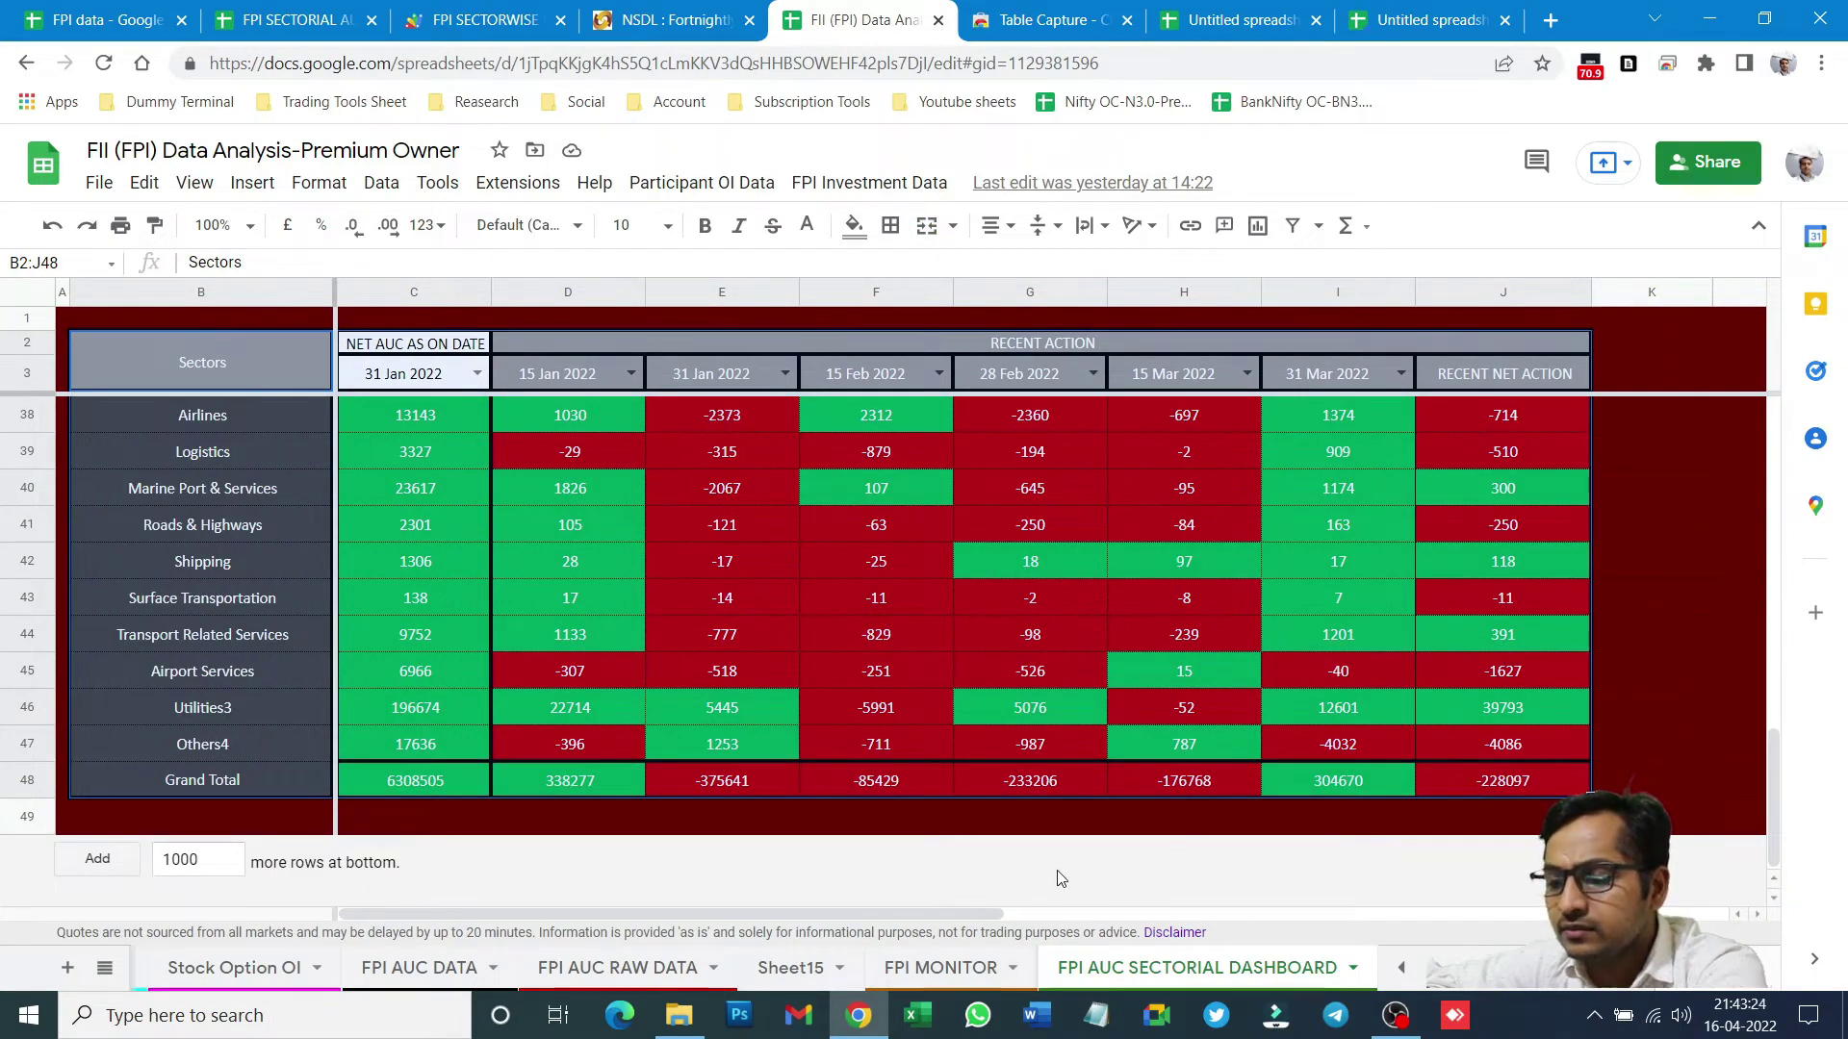
- Select B2 on Sector wise analysis and bring up Edit > Paste special
{"action": "left_click", "coordinate": [270, 19]}
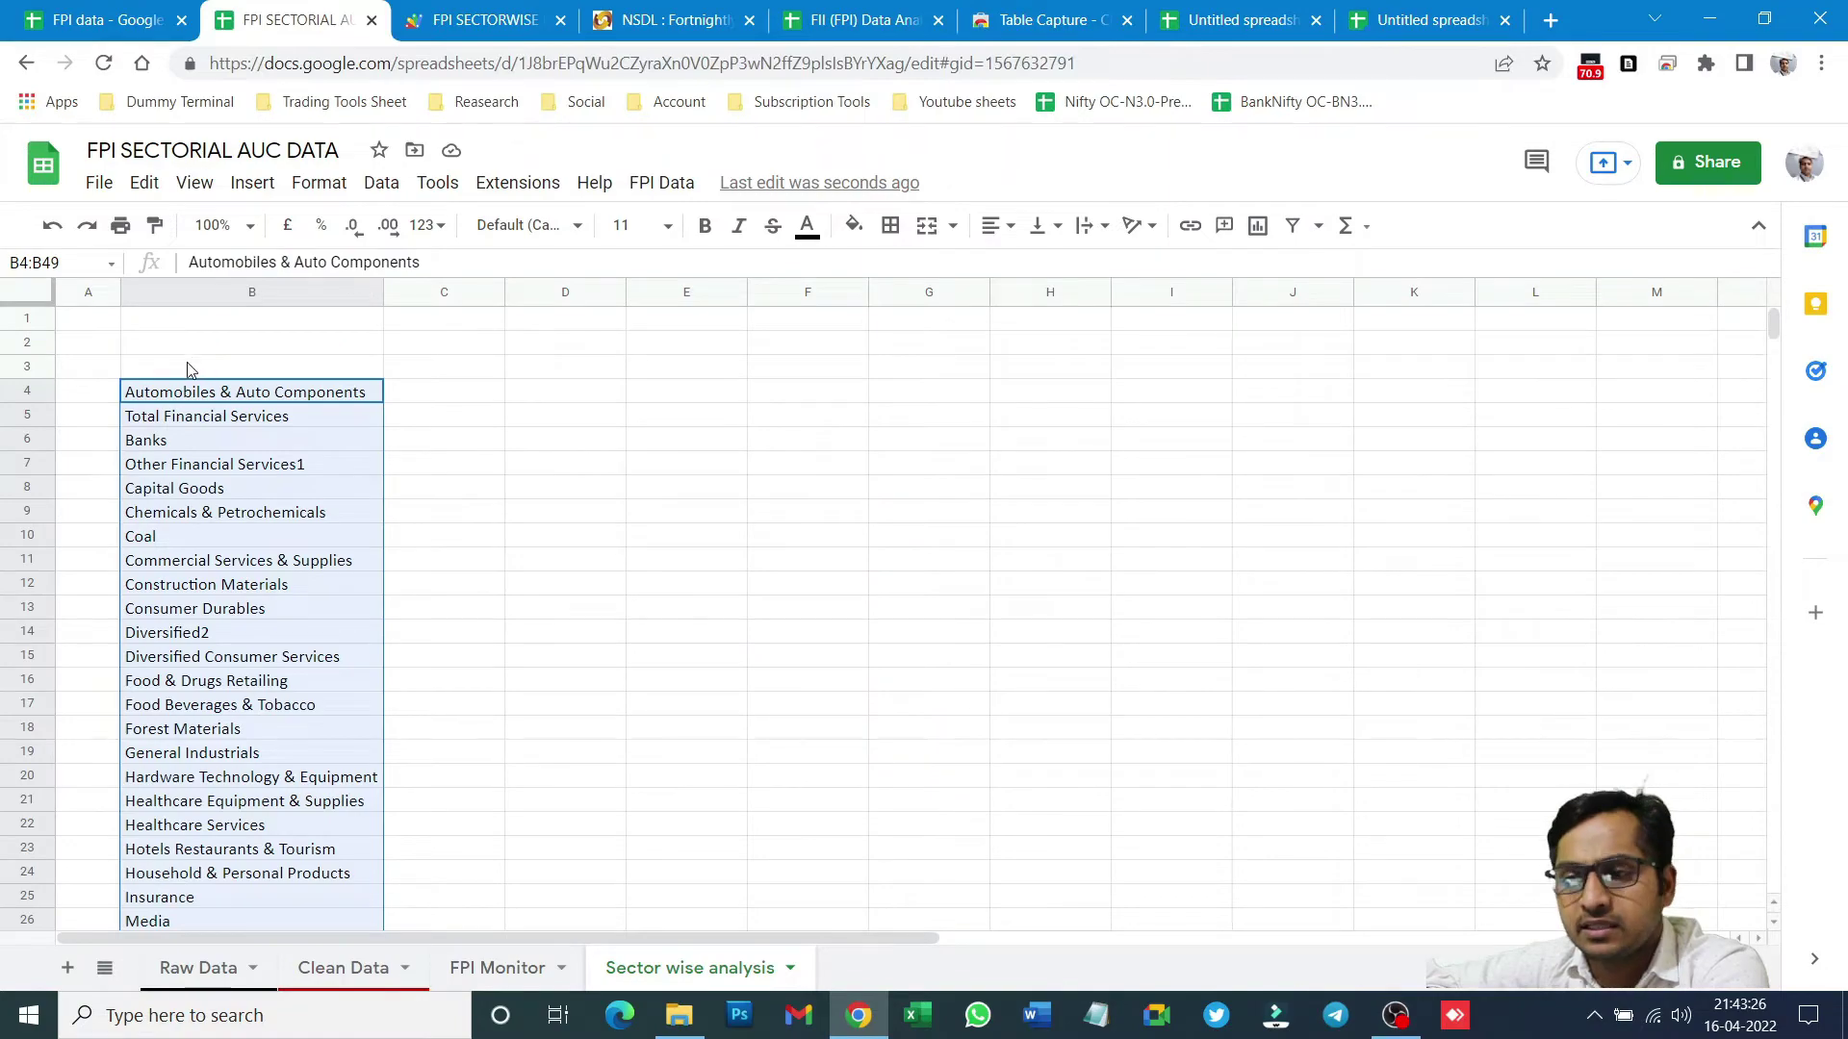
{"action": "left_click", "coordinate": [664, 19]}
{"action": "left_click", "coordinate": [856, 20]}
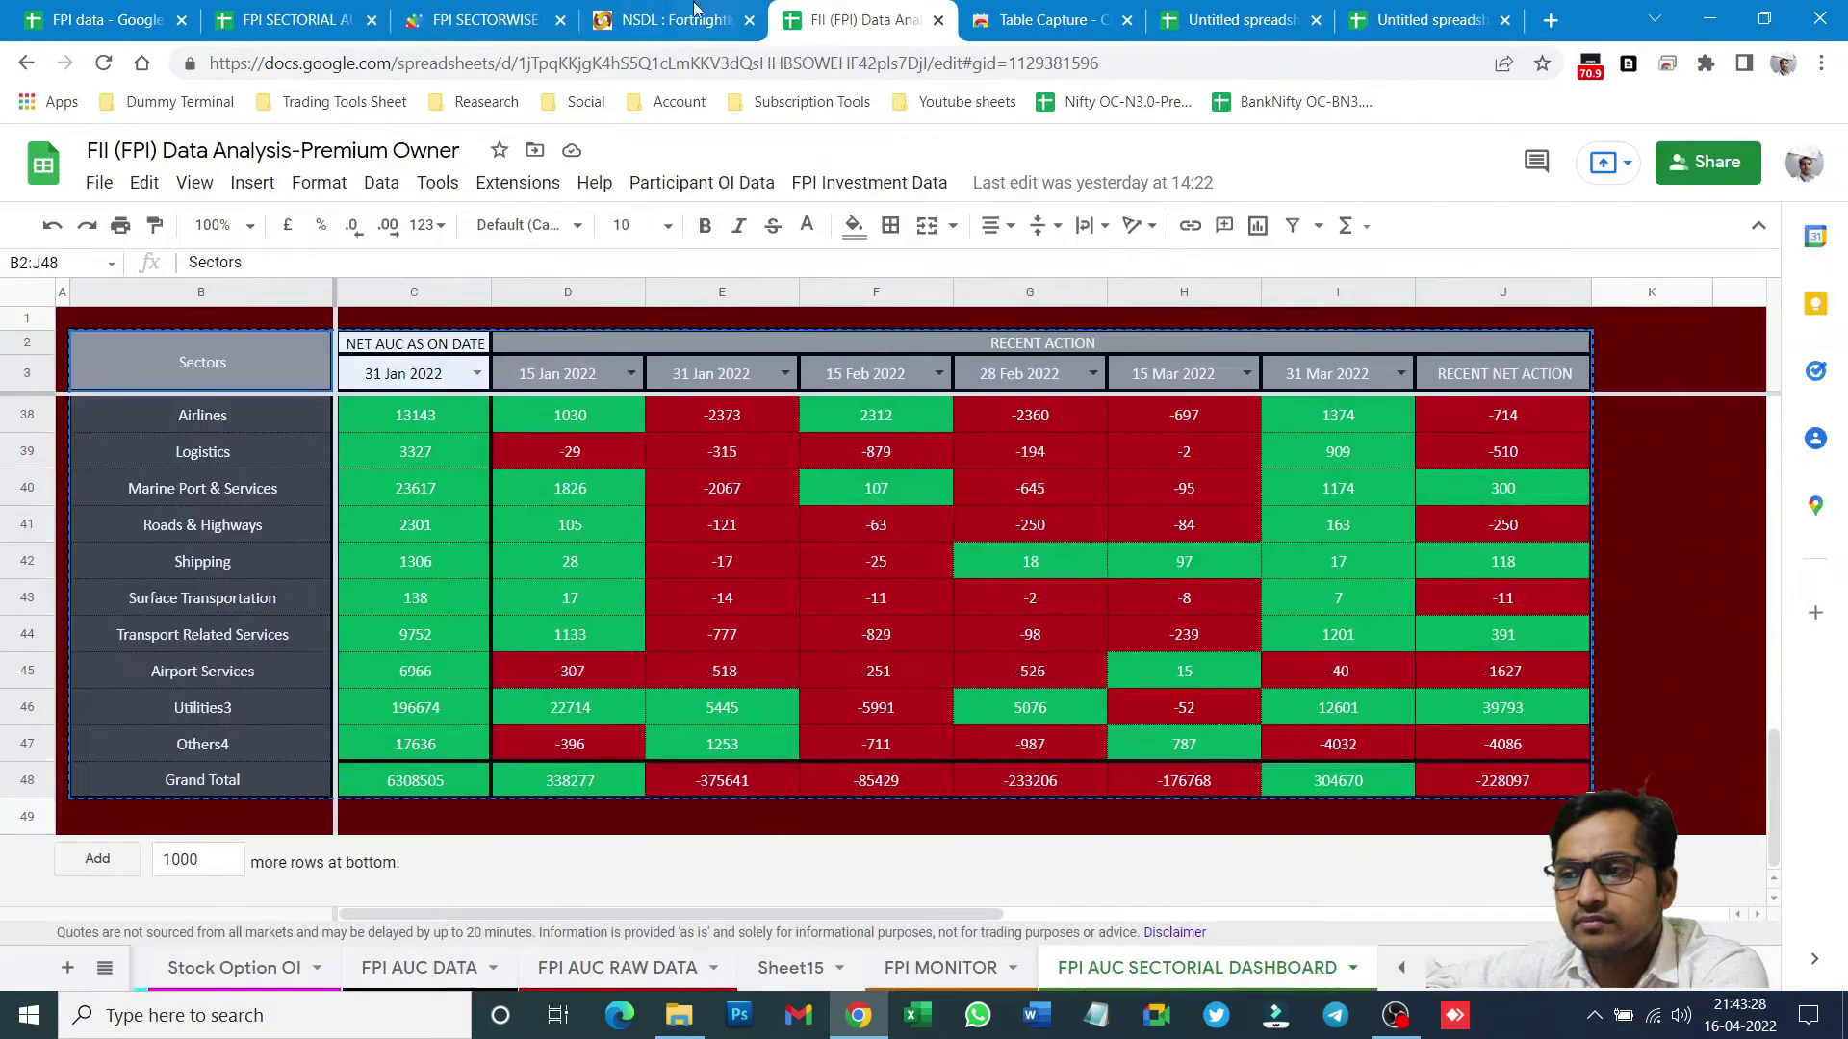
{"action": "left_click", "coordinate": [308, 17]}
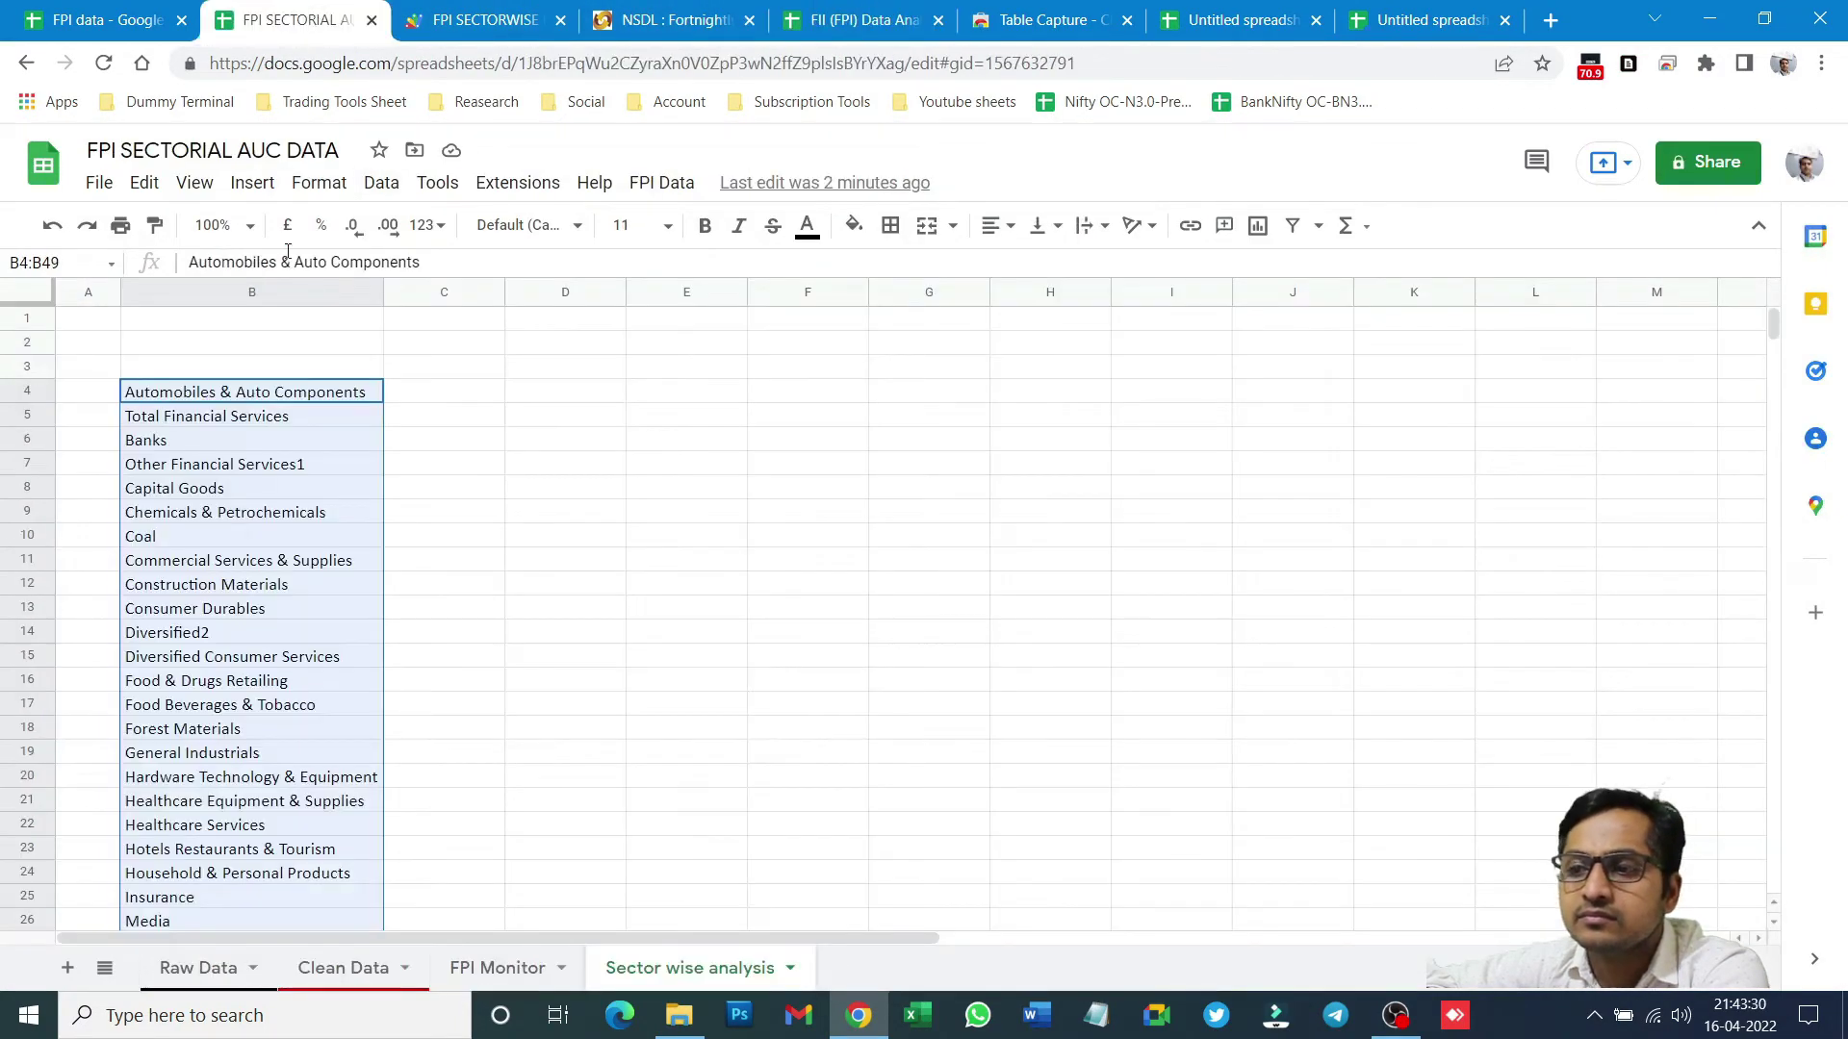
{"action": "left_click", "coordinate": [188, 349]}
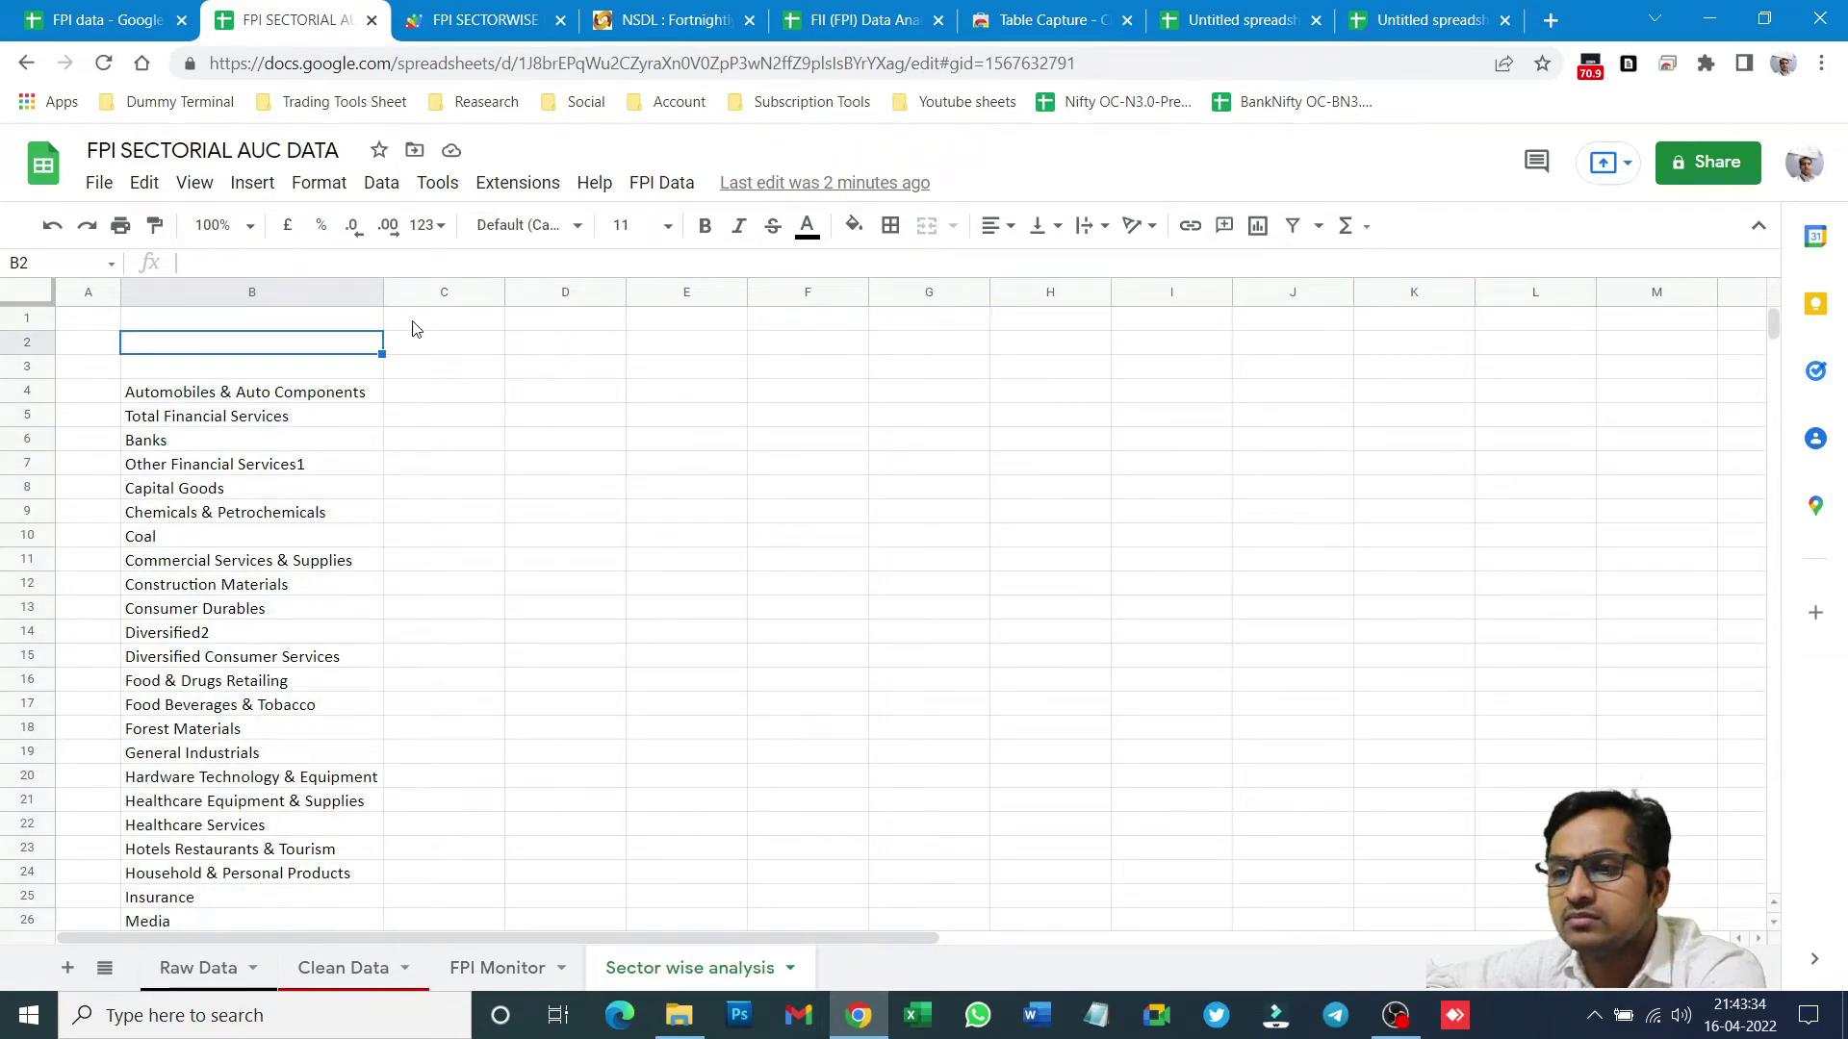
{"action": "left_click", "coordinate": [158, 180]}
{"action": "mouse_move", "coordinate": [214, 446]}
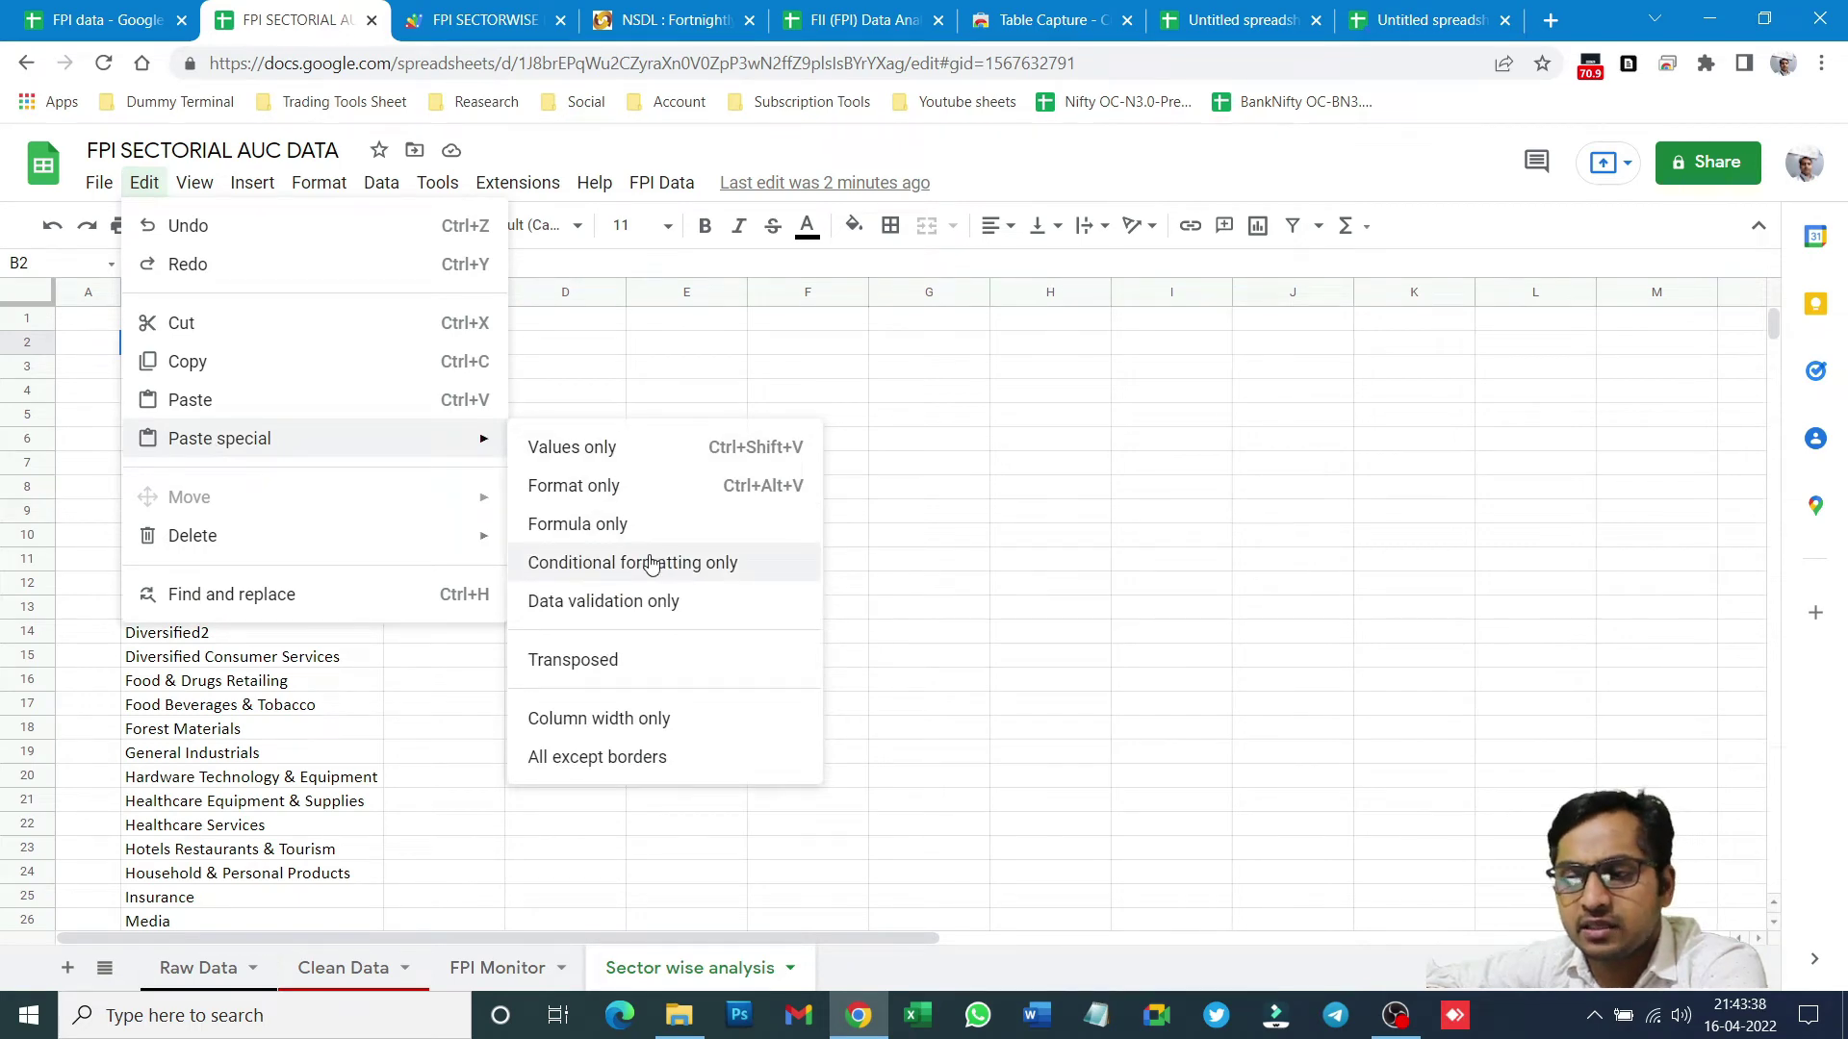
- Paste format only at B2, then reset the fill colour on columns C–J
{"action": "left_click", "coordinate": [589, 491]}
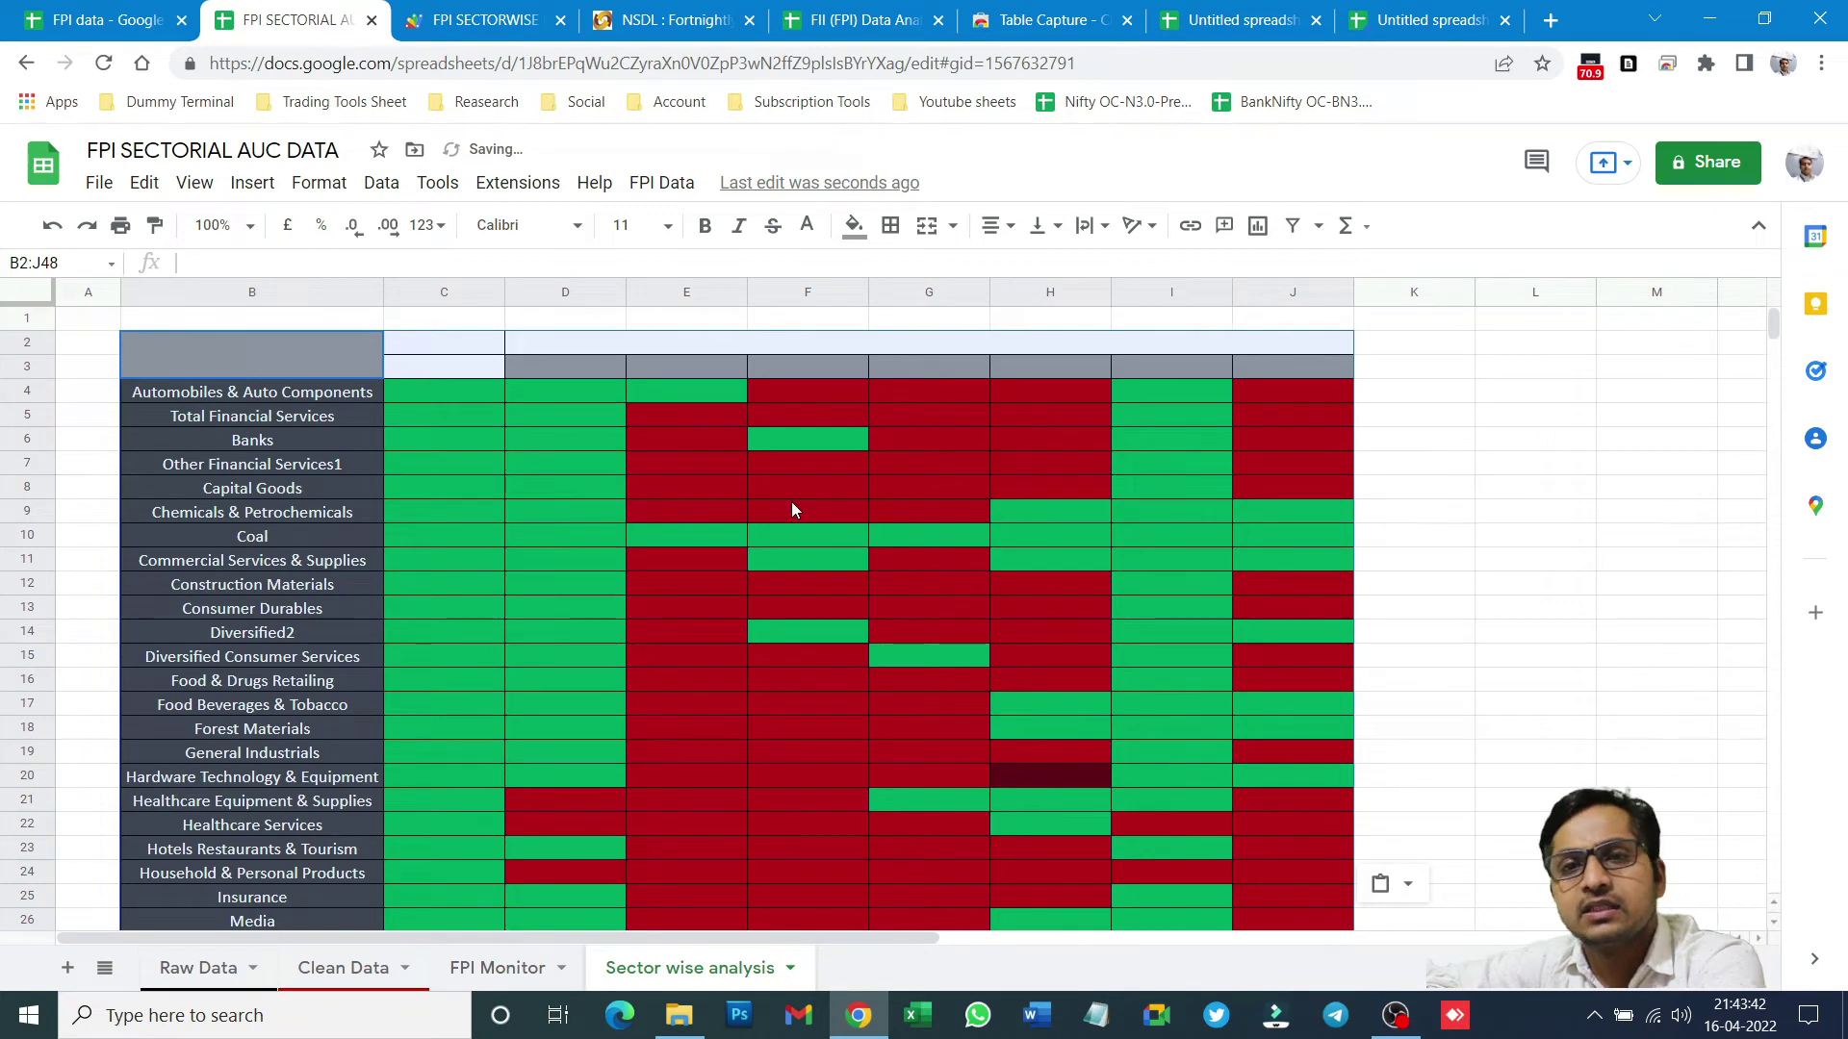
{"action": "left_click", "coordinate": [487, 532]}
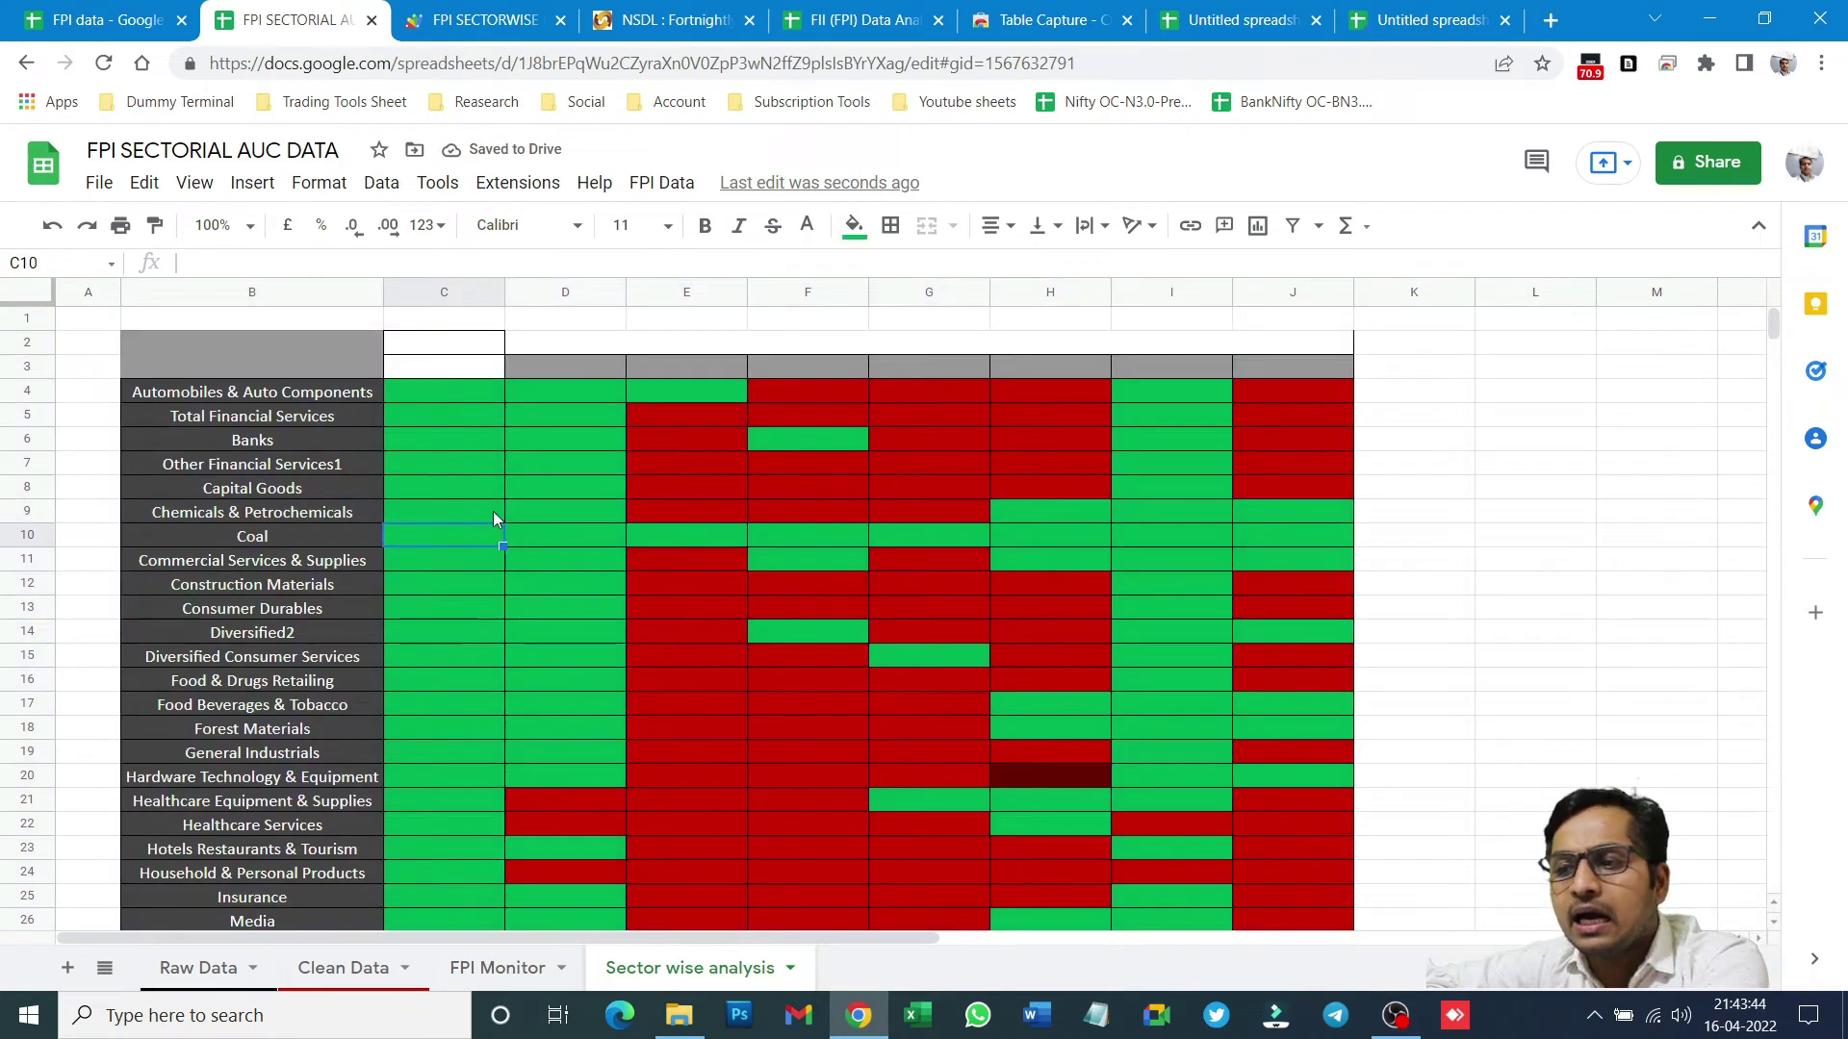
{"action": "left_click", "coordinate": [443, 344]}
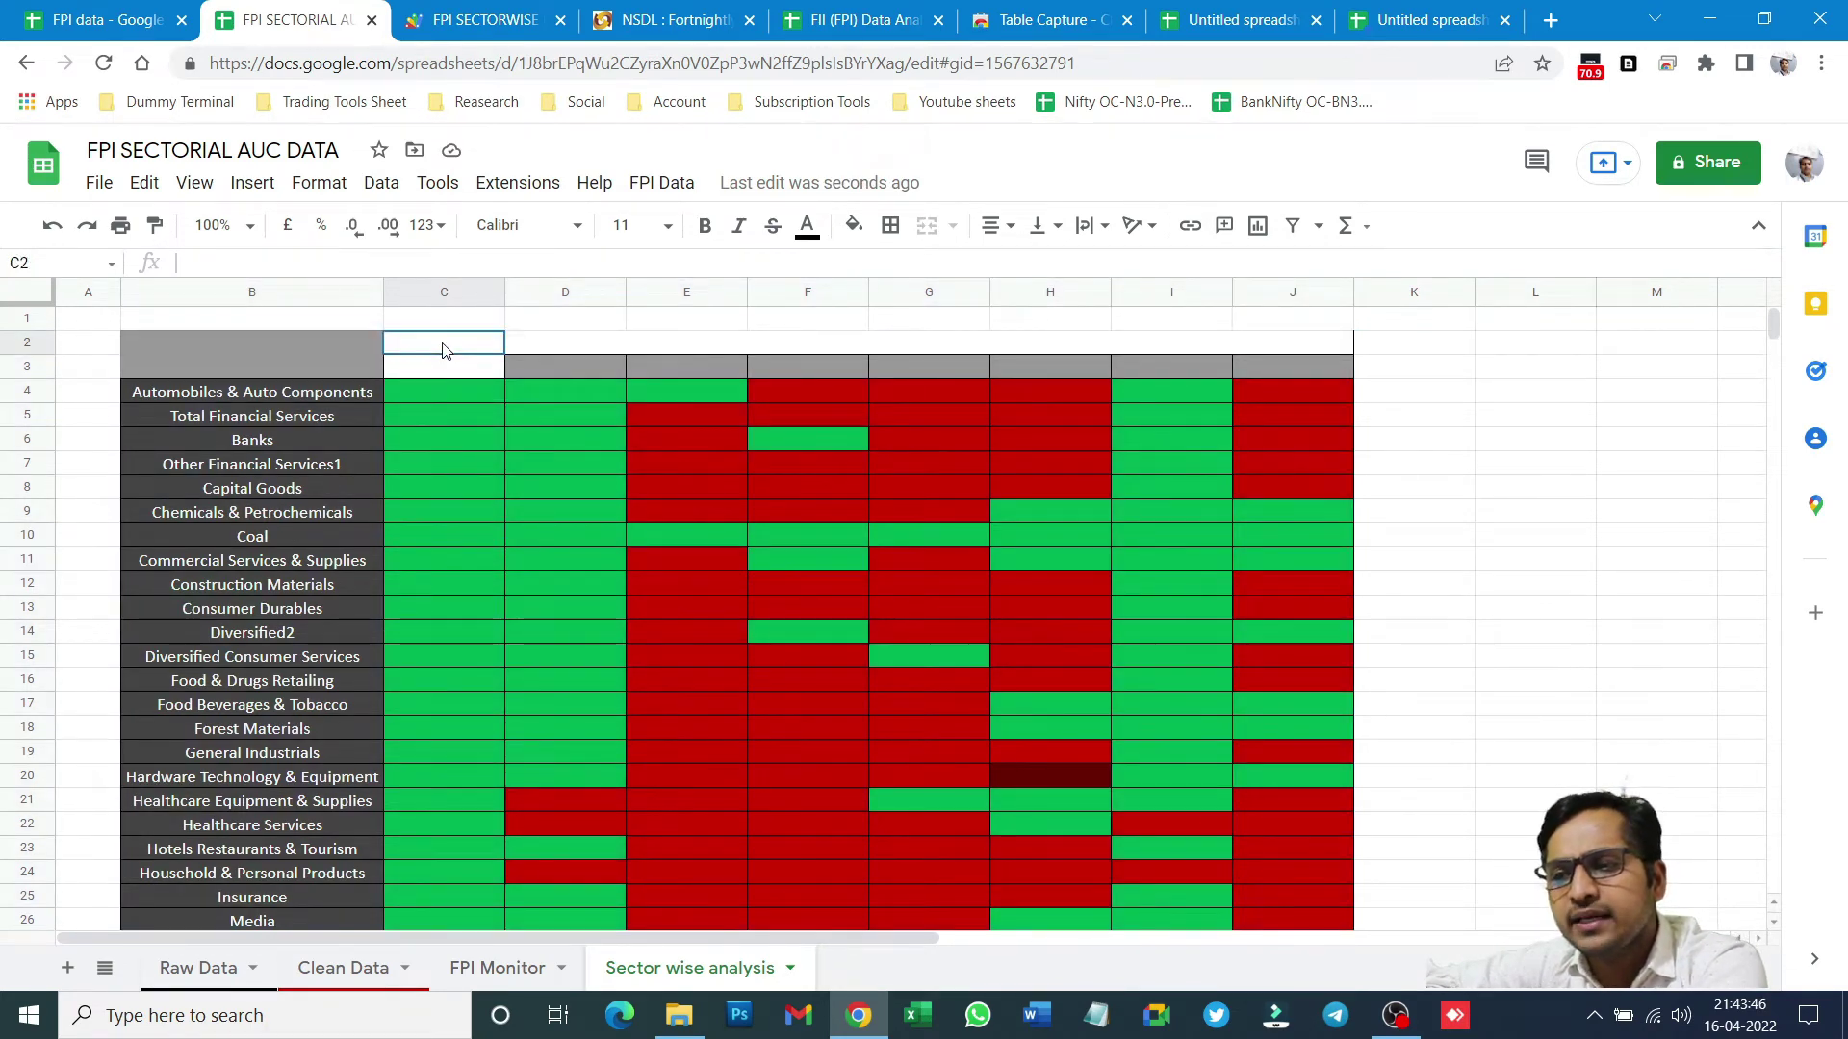
{"action": "left_click_drag", "start_coordinate": [446, 348], "coordinate": [1222, 373]}
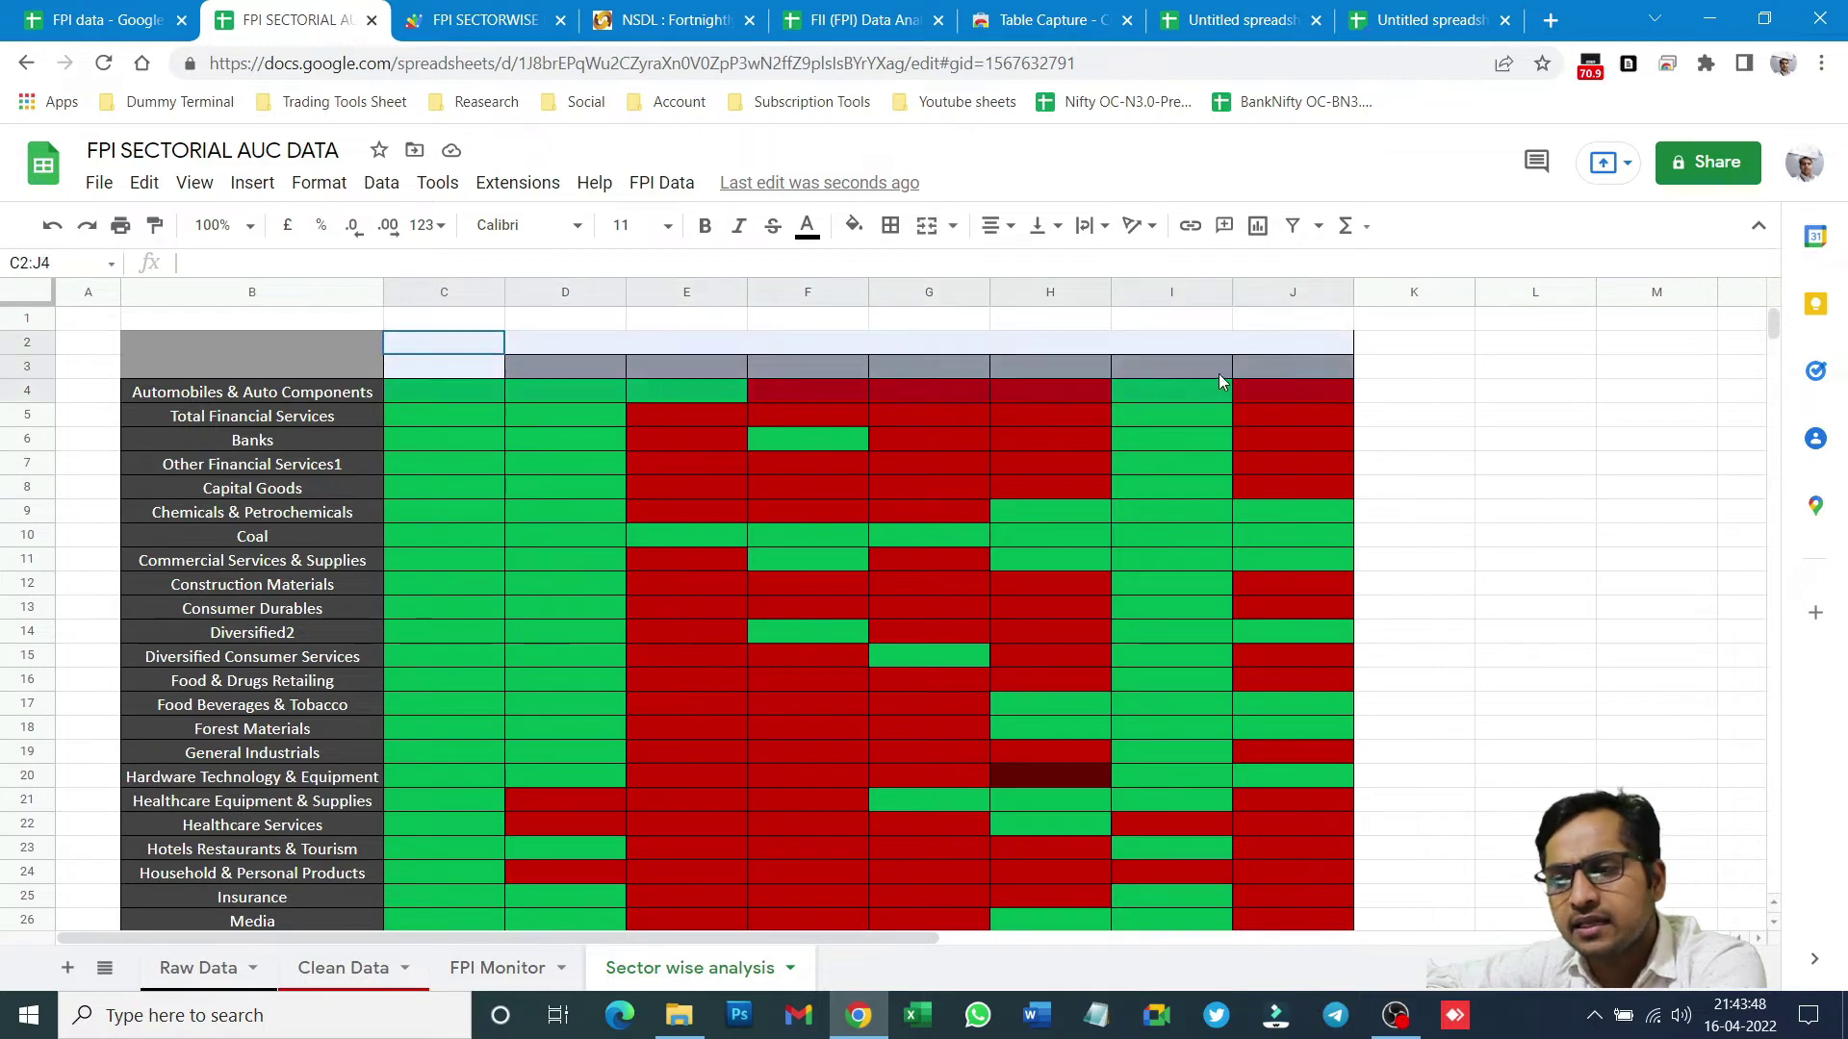
{"action": "left_click_drag", "start_coordinate": [429, 291], "coordinate": [1284, 291]}
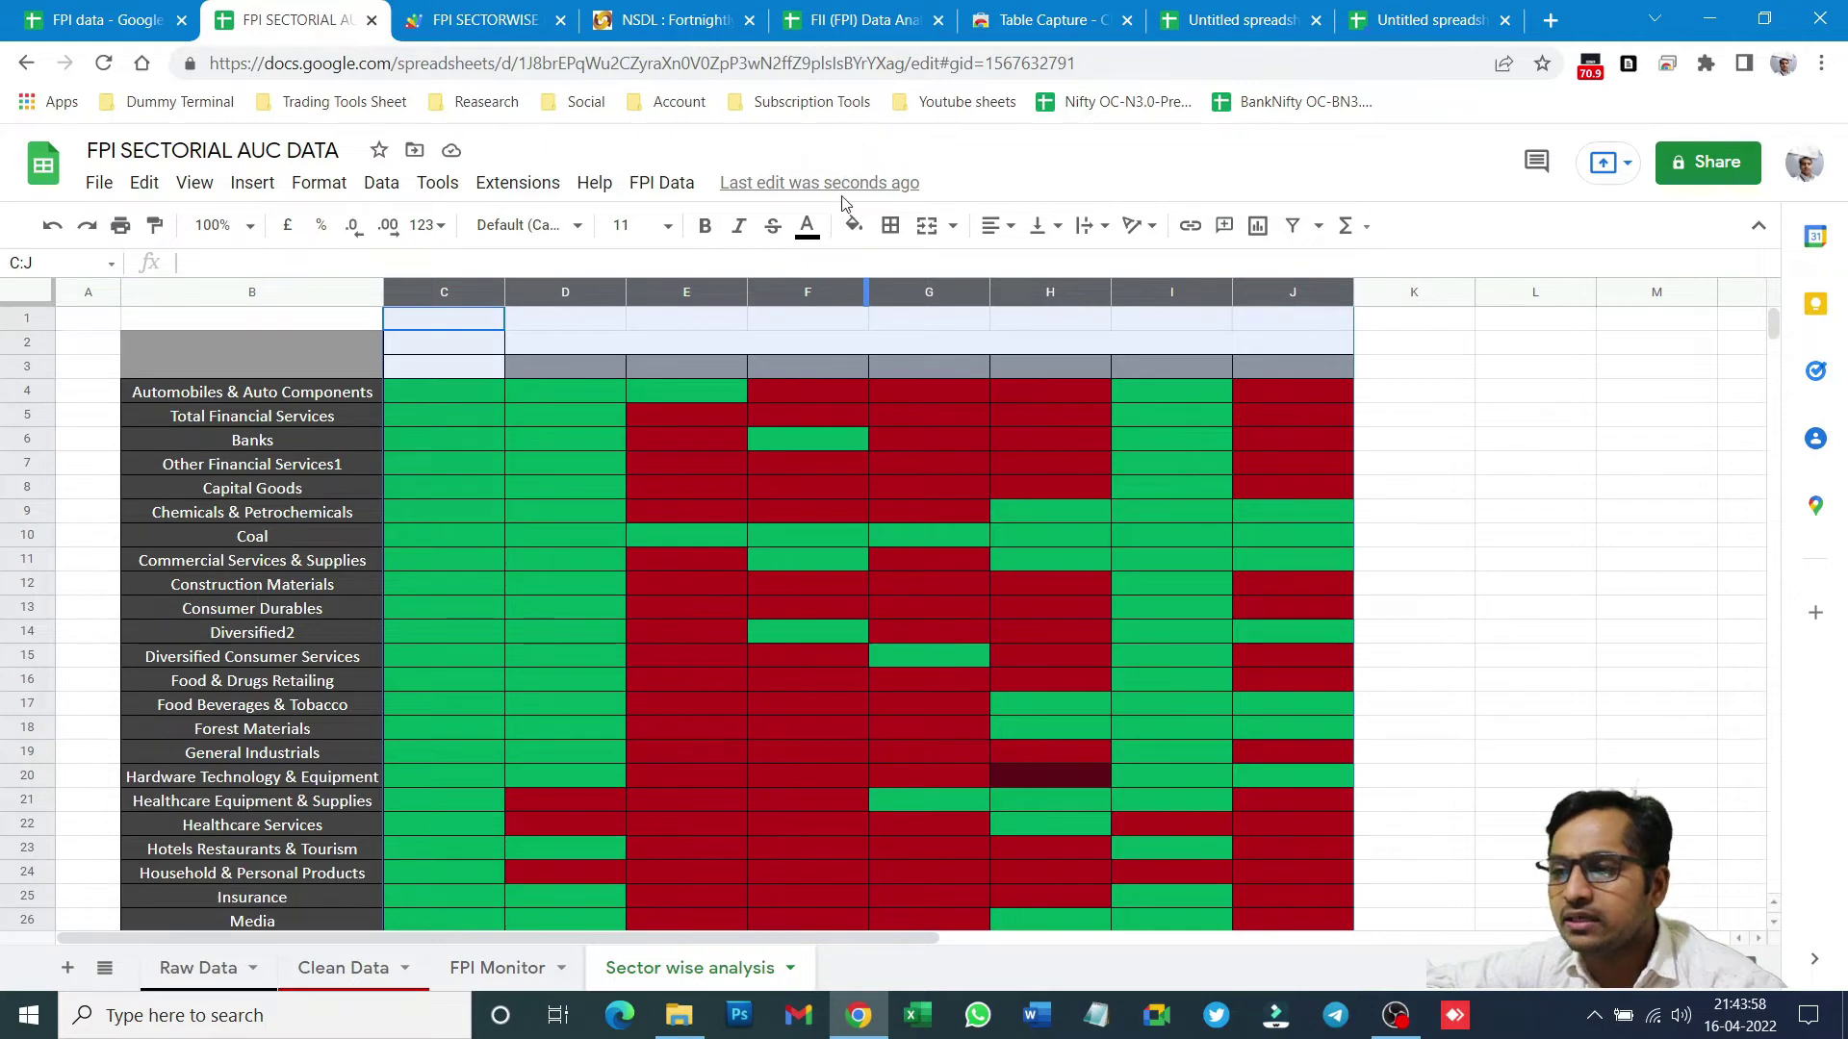
{"action": "left_click", "coordinate": [854, 225]}
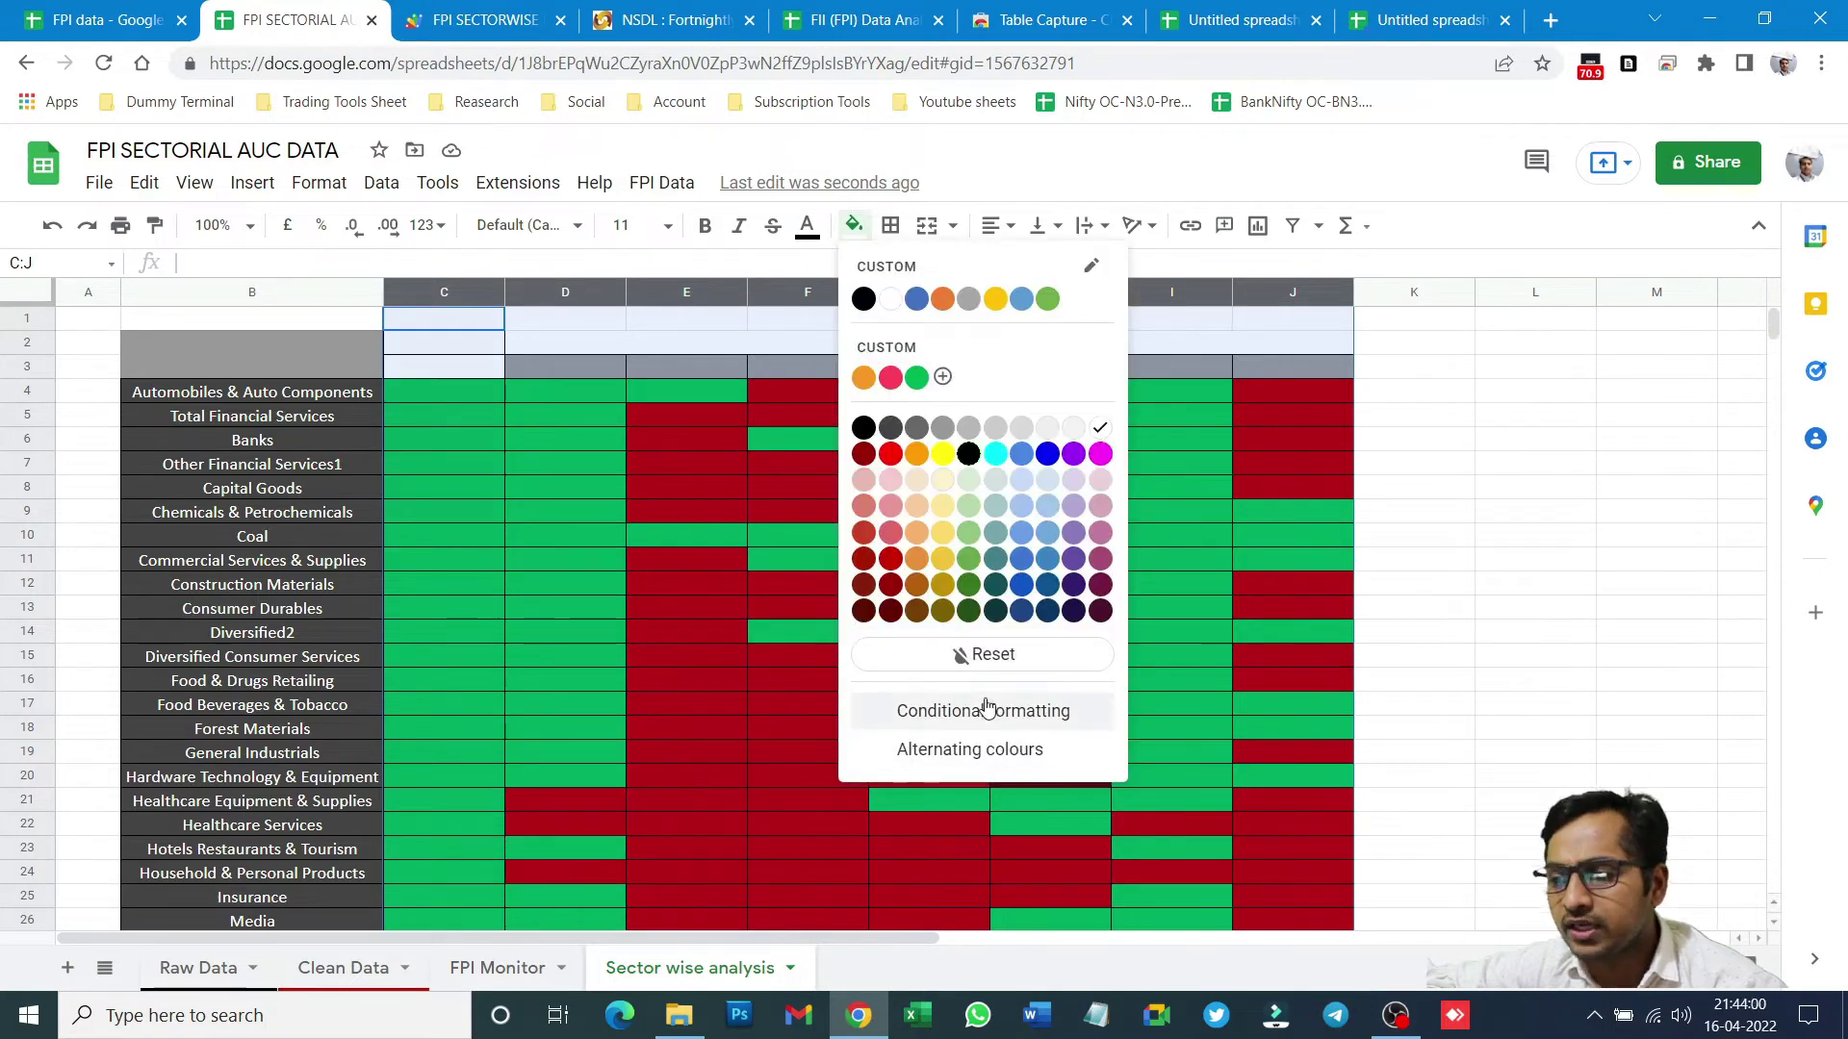
{"action": "left_click", "coordinate": [983, 654]}
{"action": "left_click", "coordinate": [525, 491]}
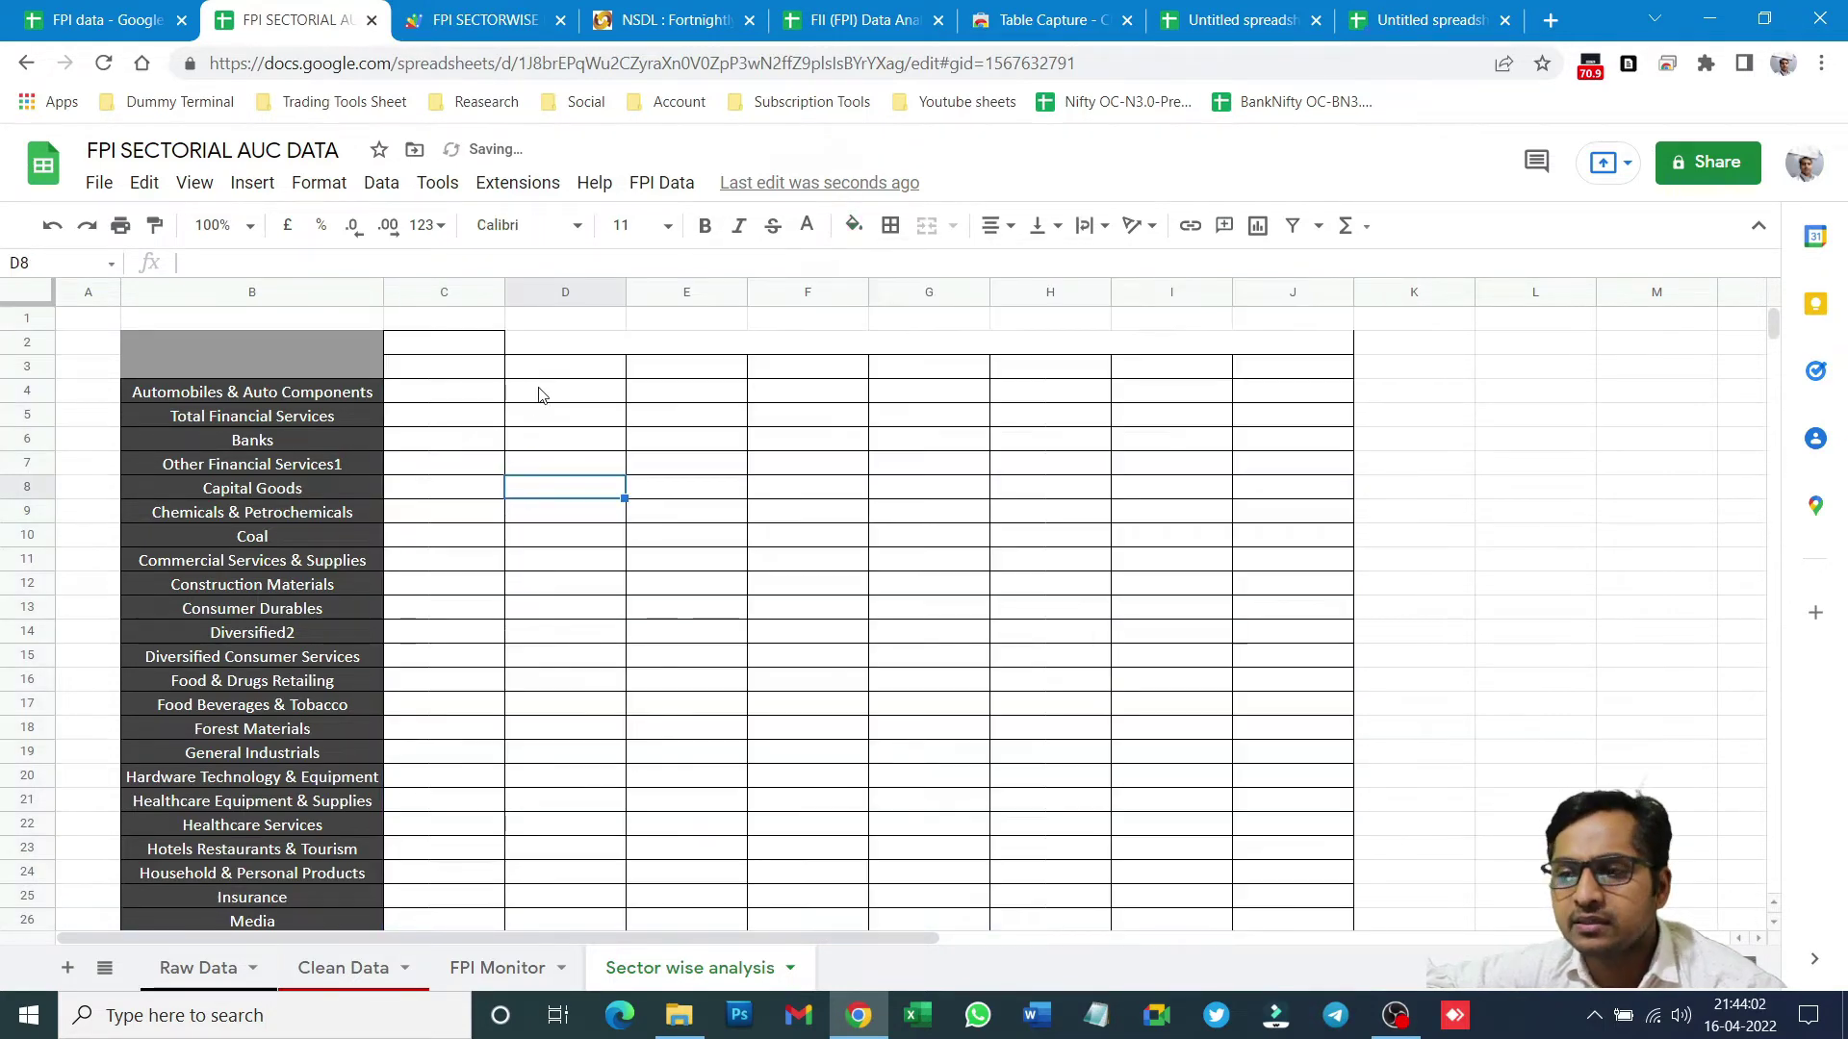
{"action": "left_click_drag", "start_coordinate": [443, 344], "coordinate": [784, 360]}
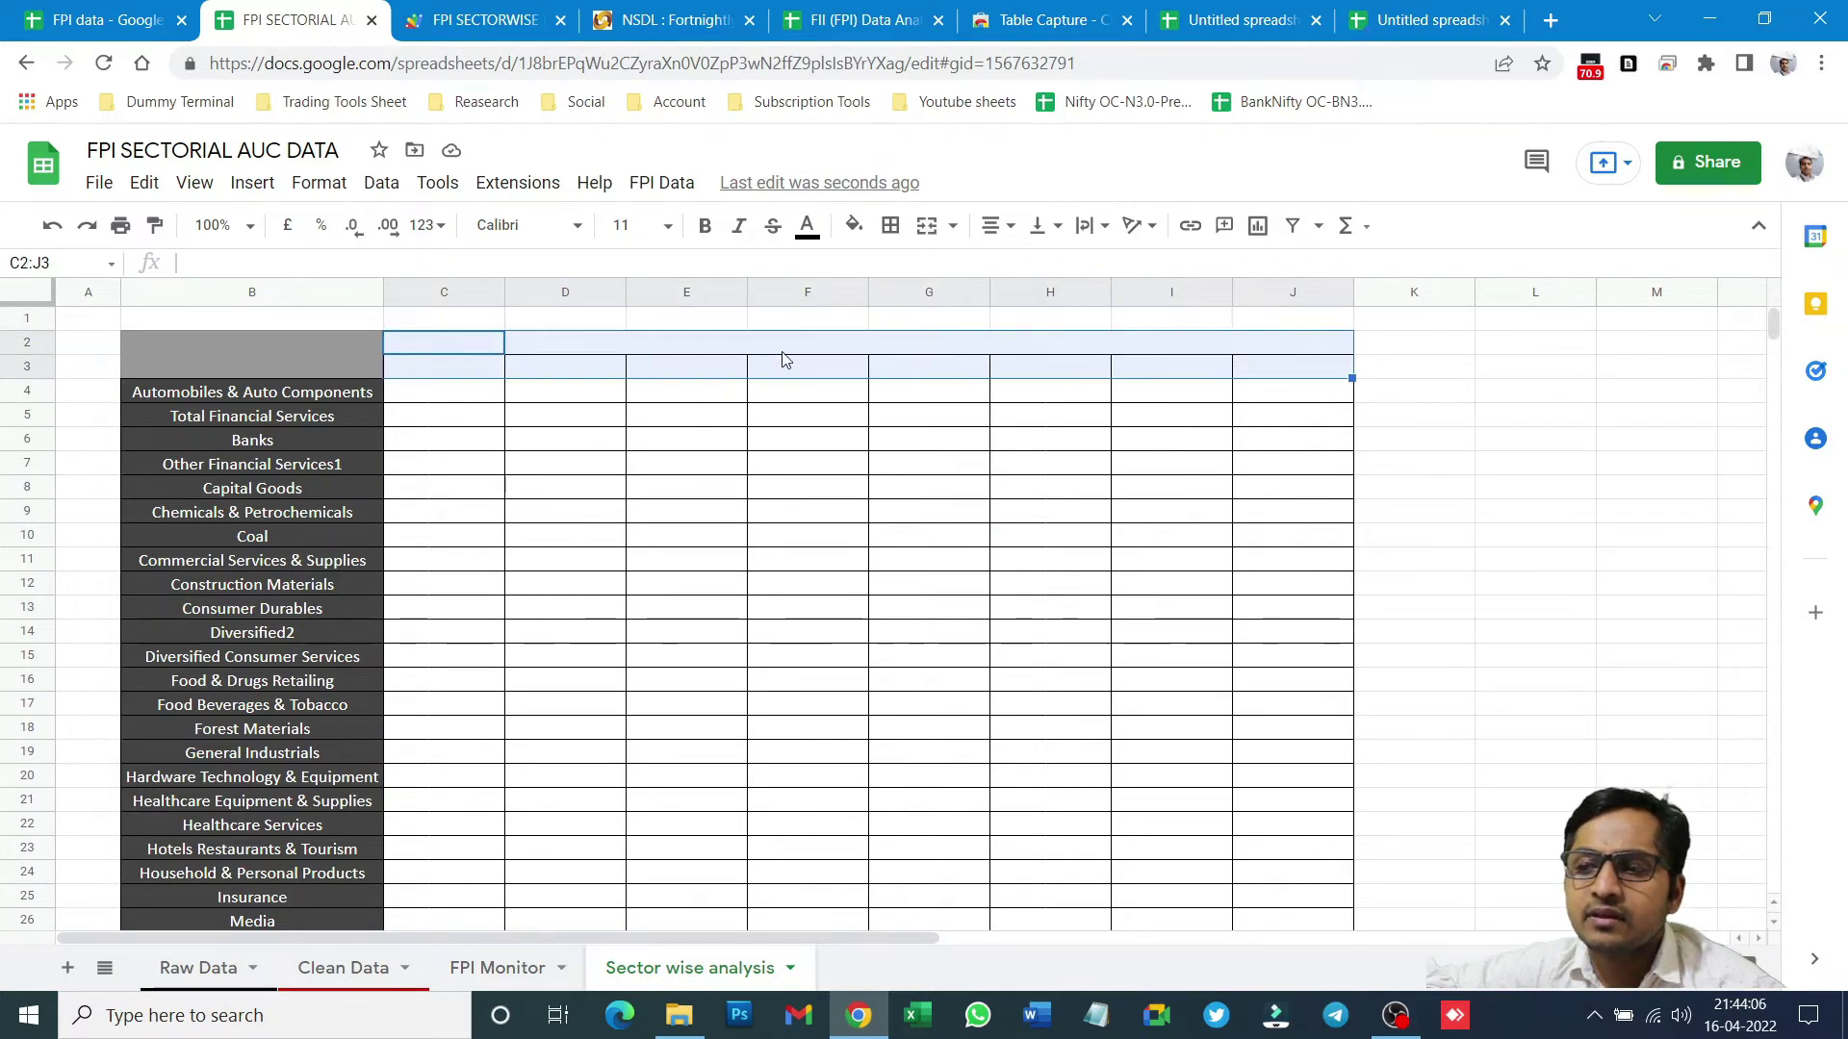
- Copy the dashboard's C2:J2 date headers and paste them into C2 of Sector wise analysis
{"action": "left_click", "coordinate": [886, 11]}
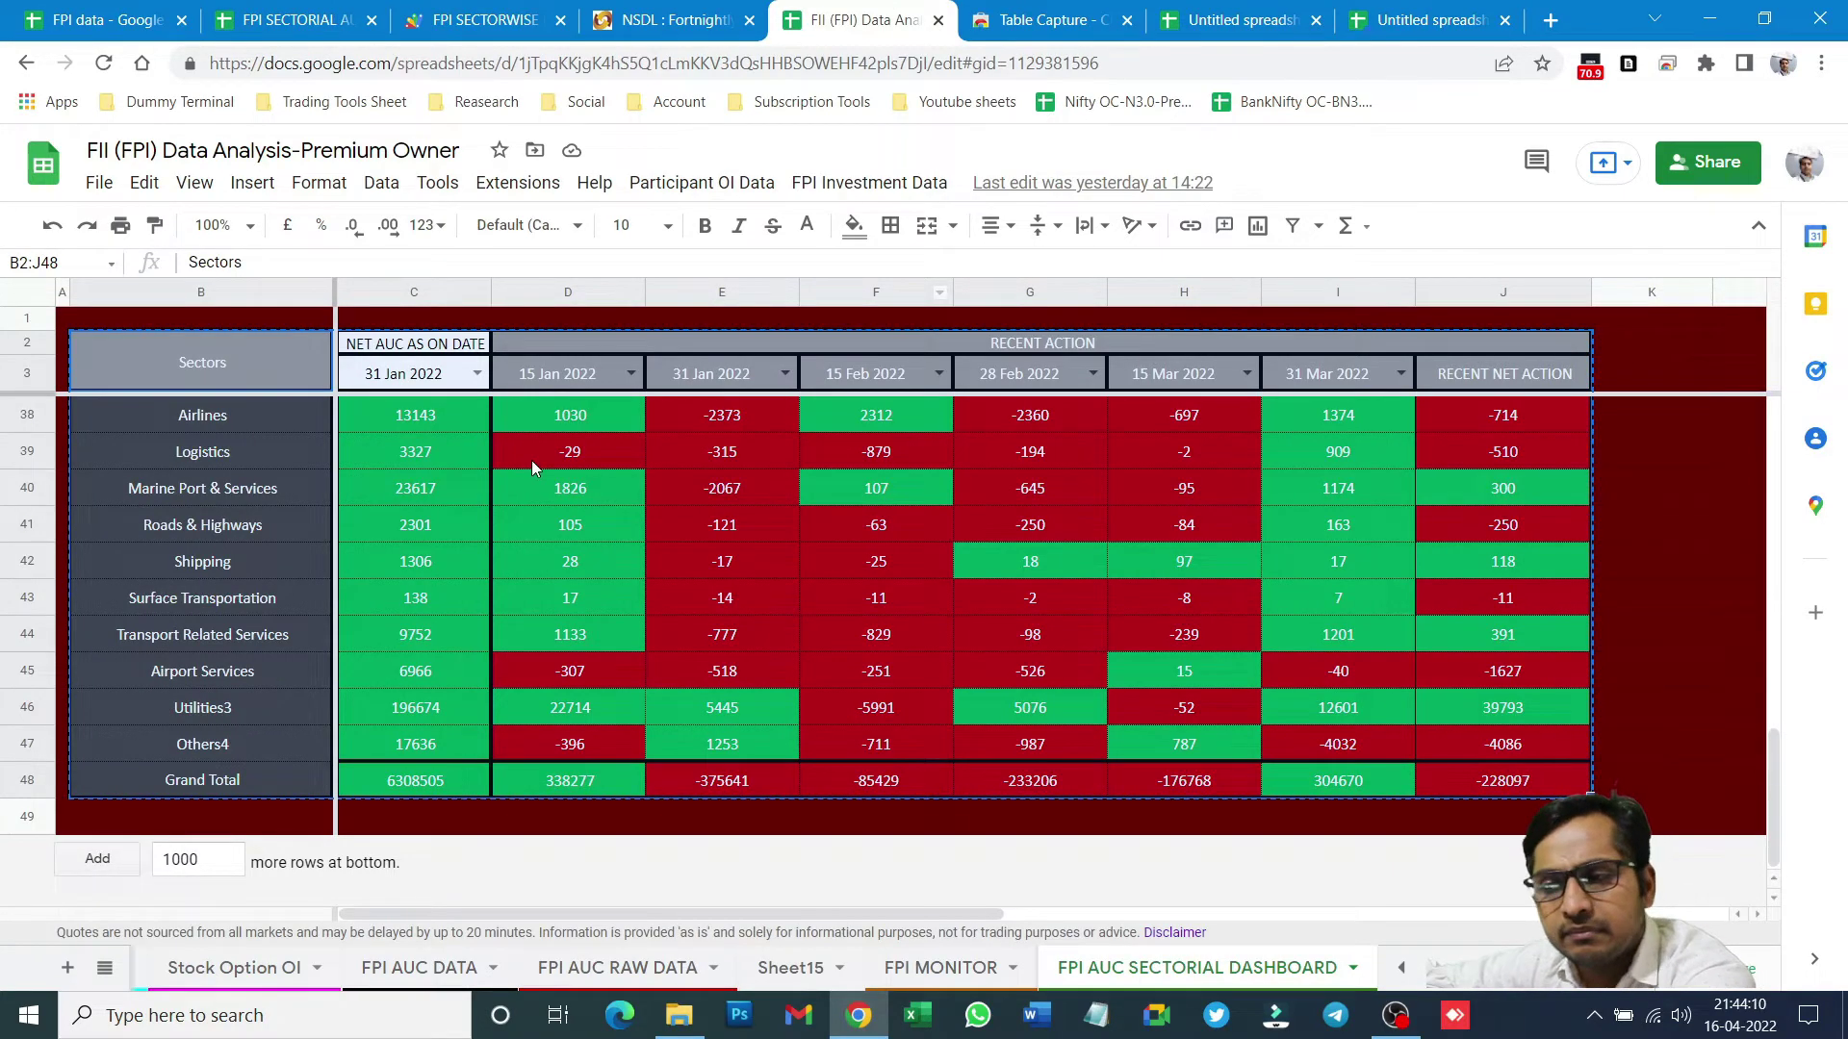
{"action": "left_click", "coordinate": [531, 460]}
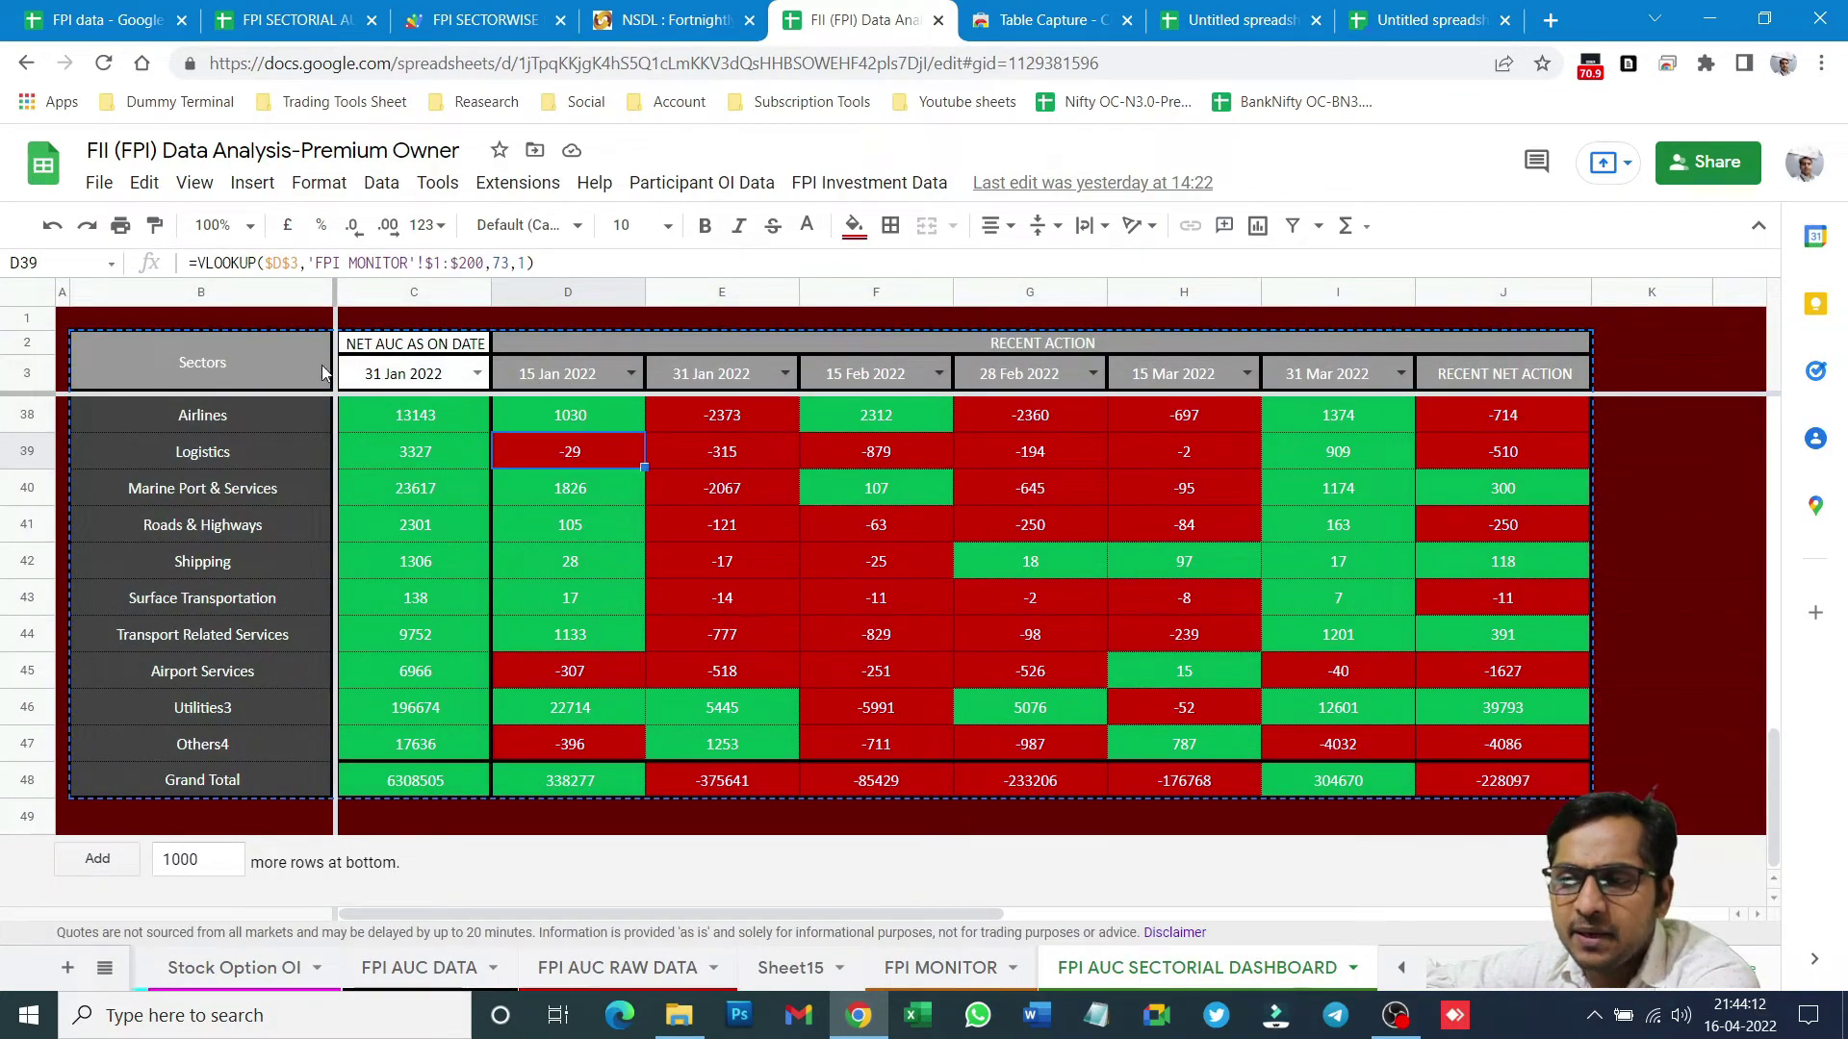
{"action": "left_click_drag", "start_coordinate": [378, 352], "coordinate": [1519, 352]}
{"action": "key", "text": "ctrl+c"}
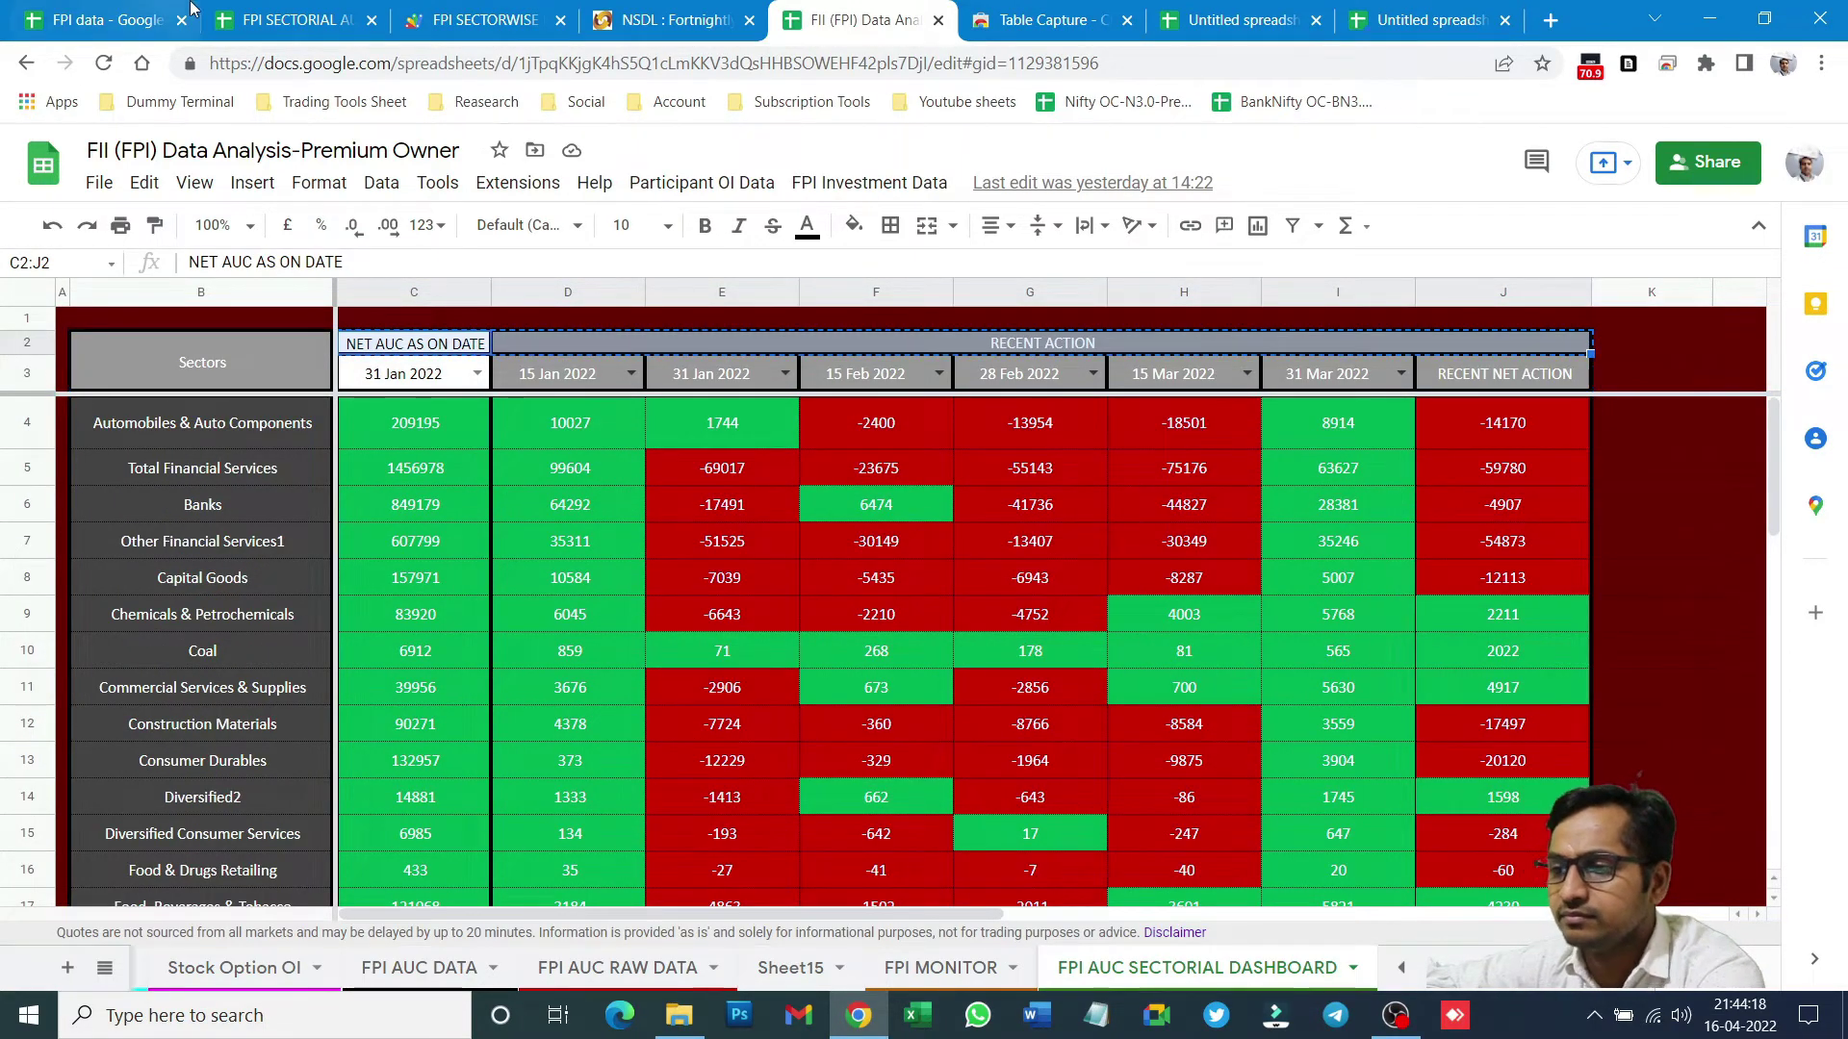
{"action": "left_click", "coordinate": [289, 19]}
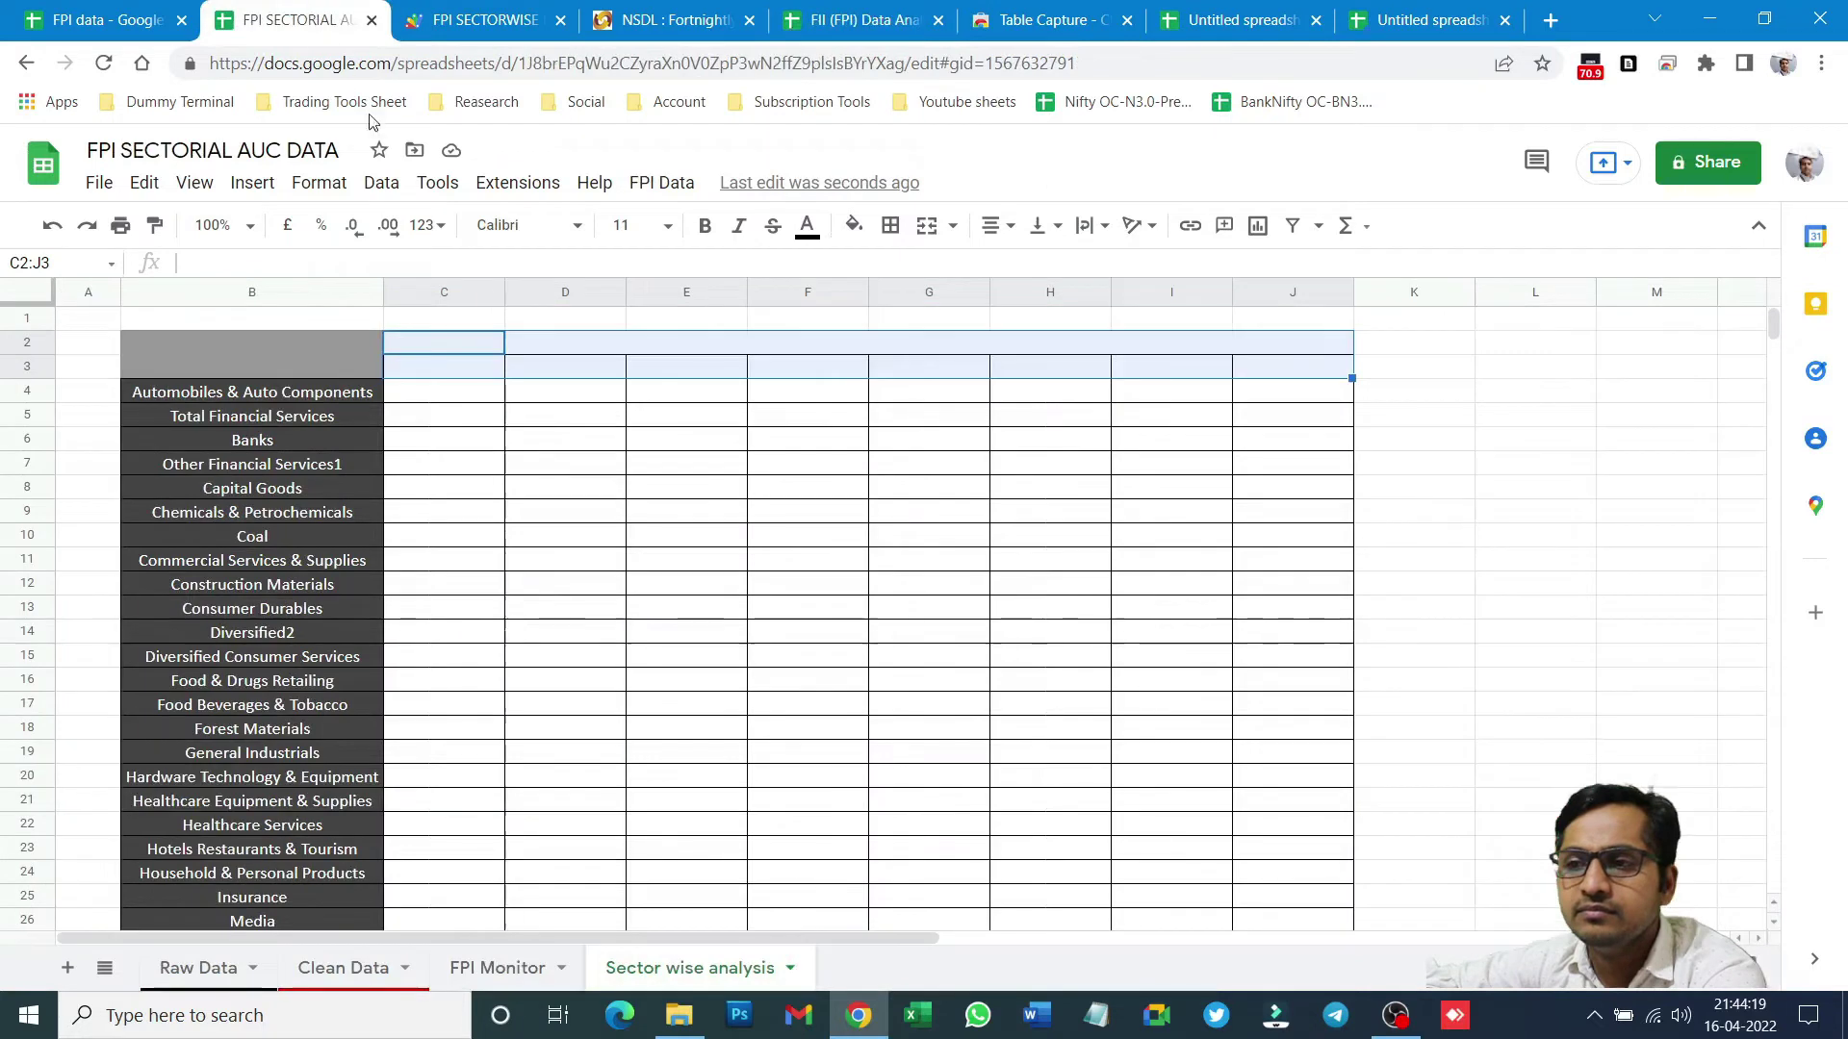
{"action": "left_click", "coordinate": [438, 347]}
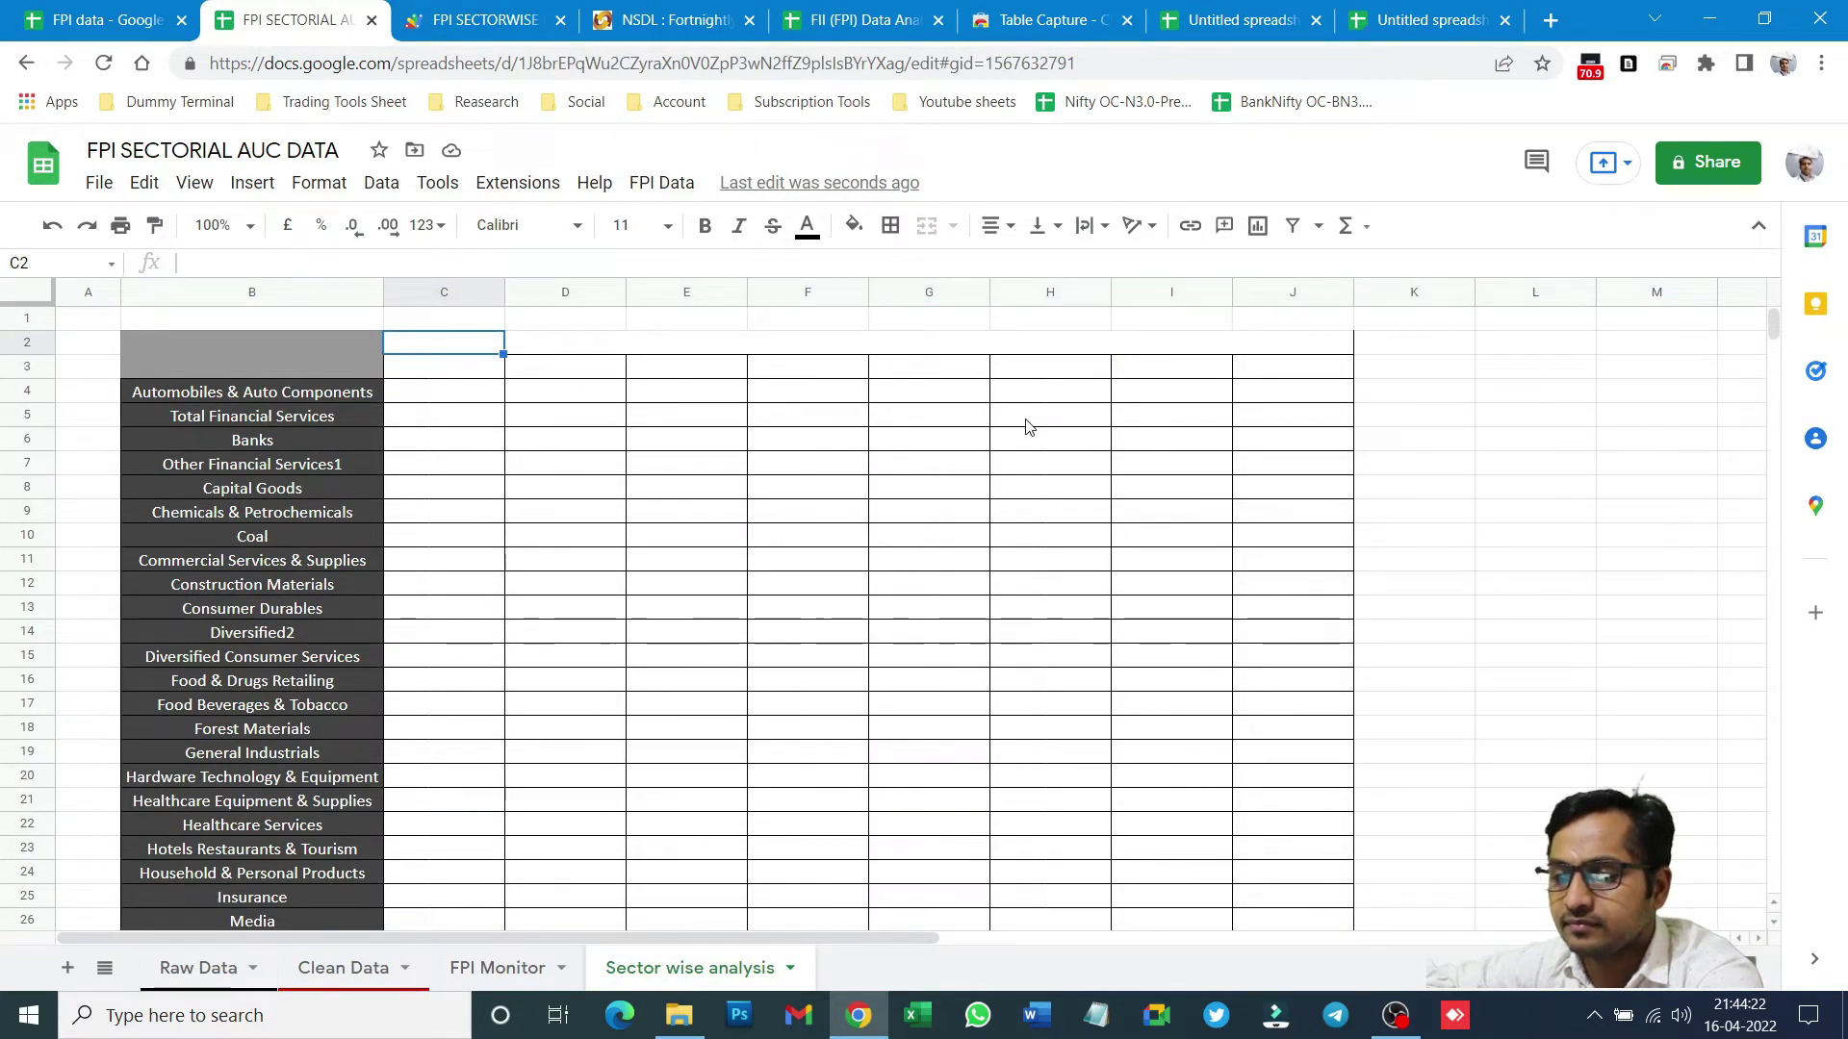
{"action": "key", "text": "ctrl+v"}
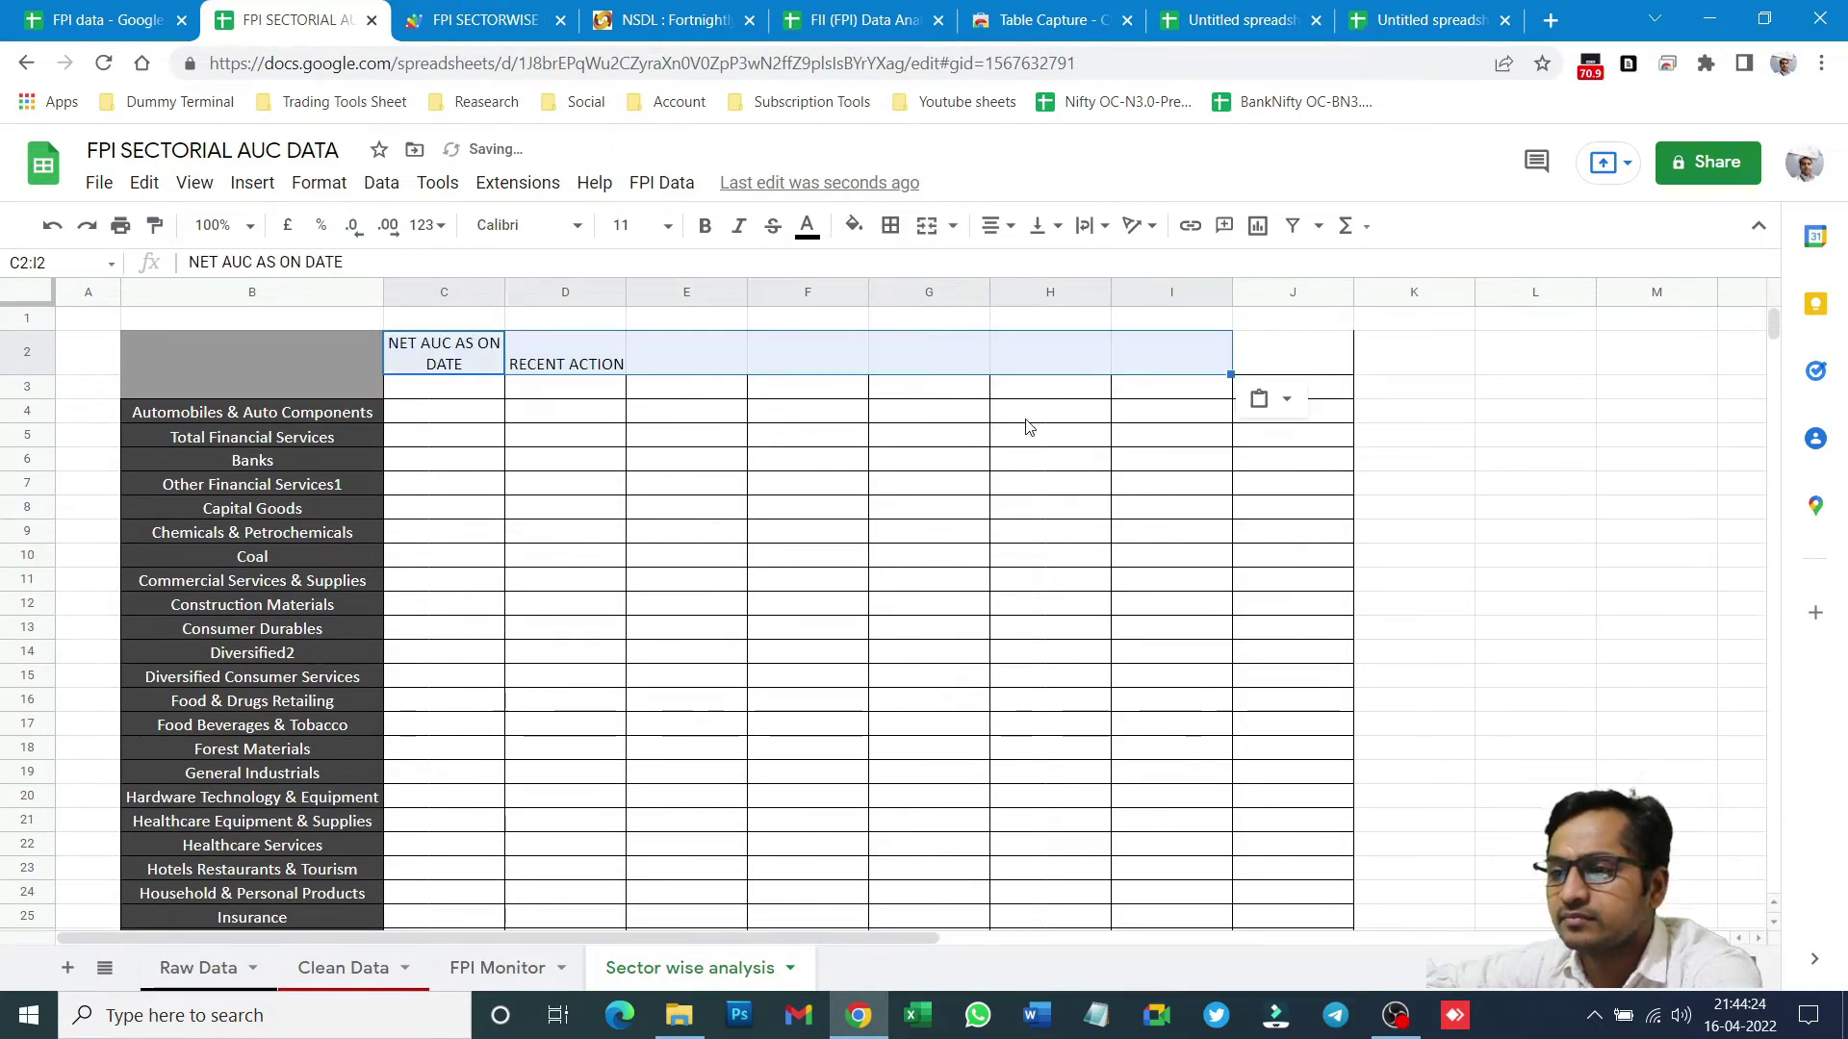
{"action": "left_click", "coordinate": [694, 476]}
- Merge D2:J2, centre and middle-align it, and make C2:J2 white text on dark grey
{"action": "left_click_drag", "start_coordinate": [527, 363], "coordinate": [1278, 371]}
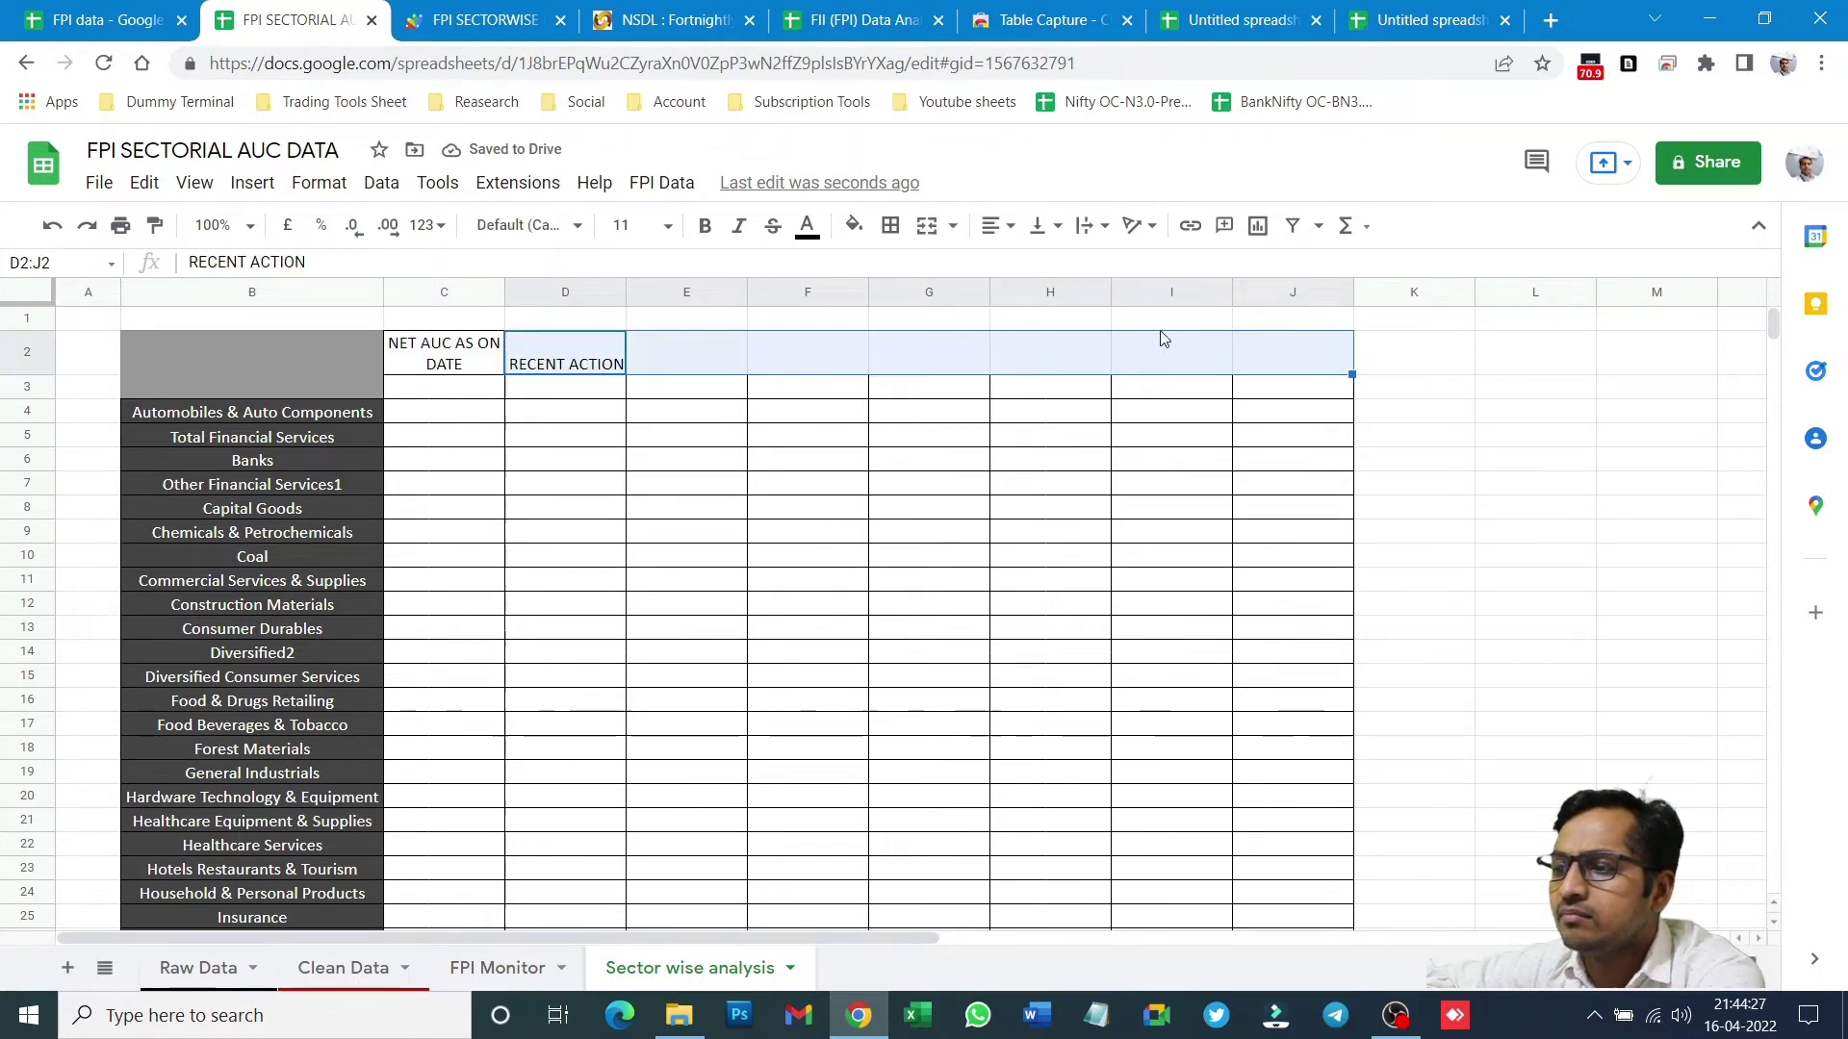
{"action": "left_click", "coordinate": [919, 234]}
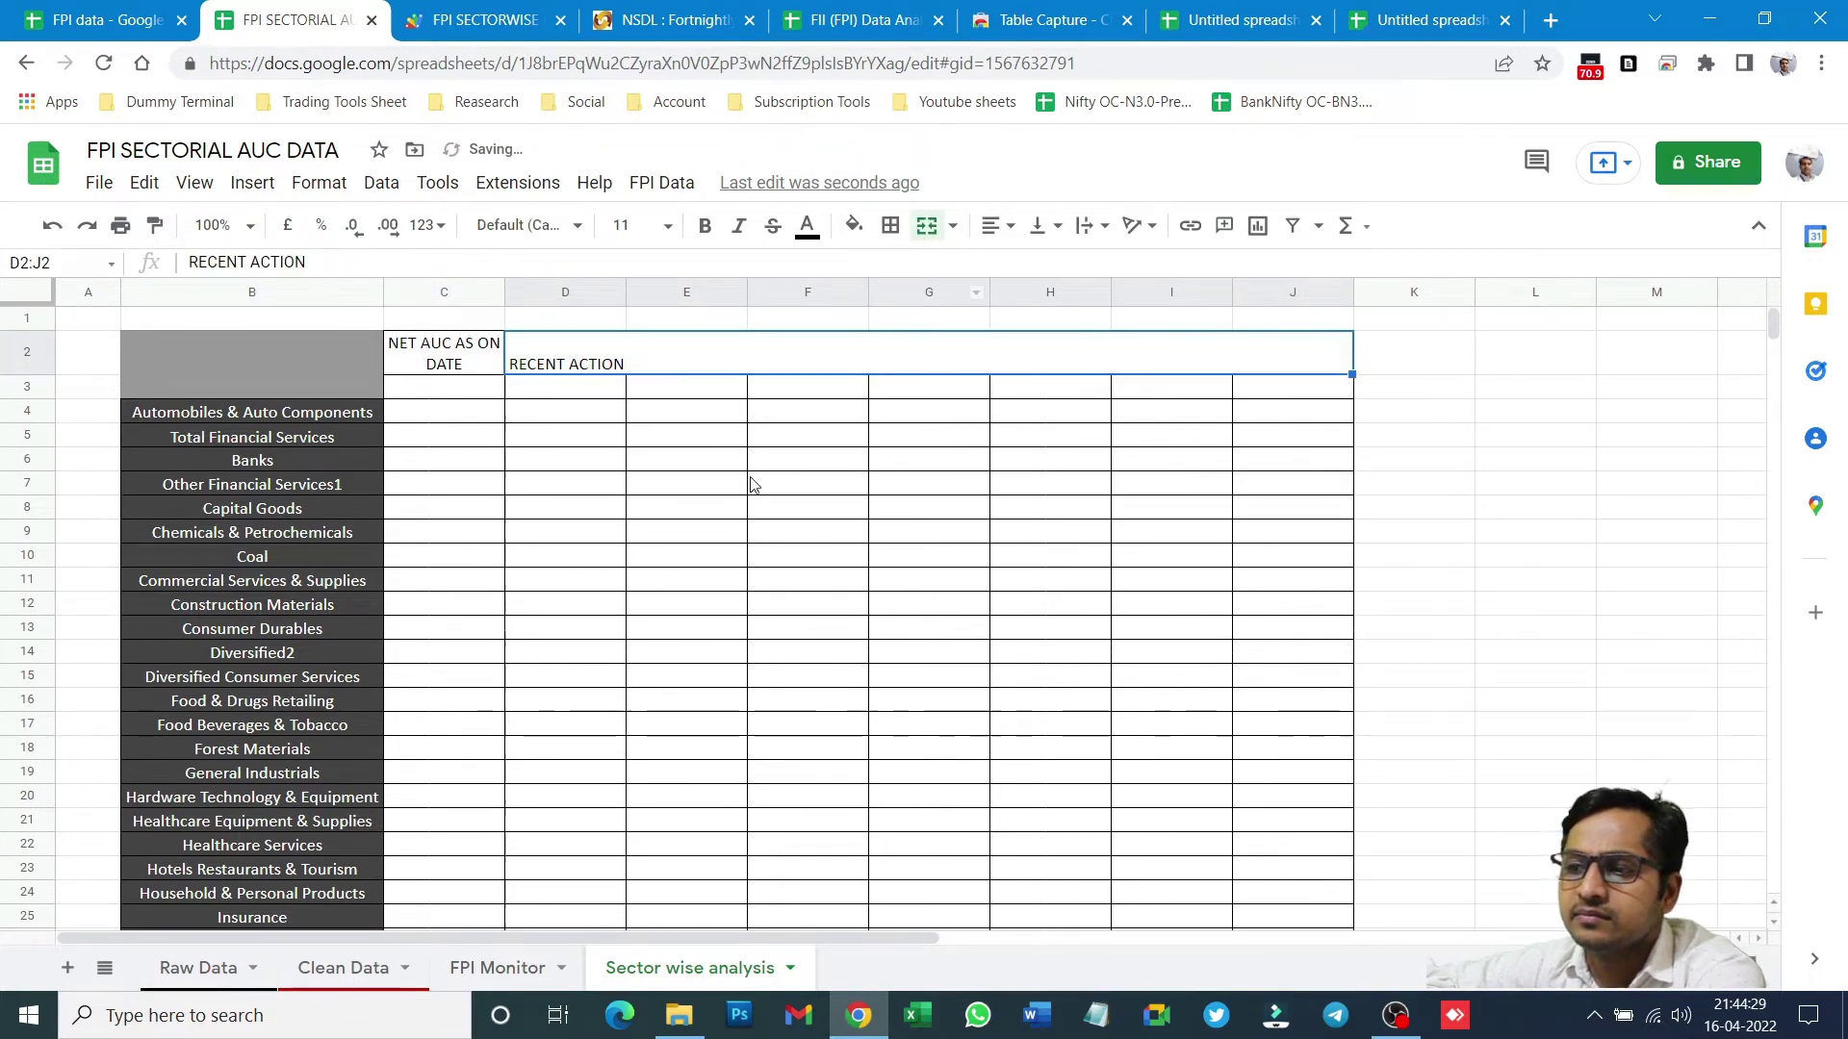
{"action": "left_click", "coordinate": [993, 229]}
{"action": "left_click", "coordinate": [1023, 266]}
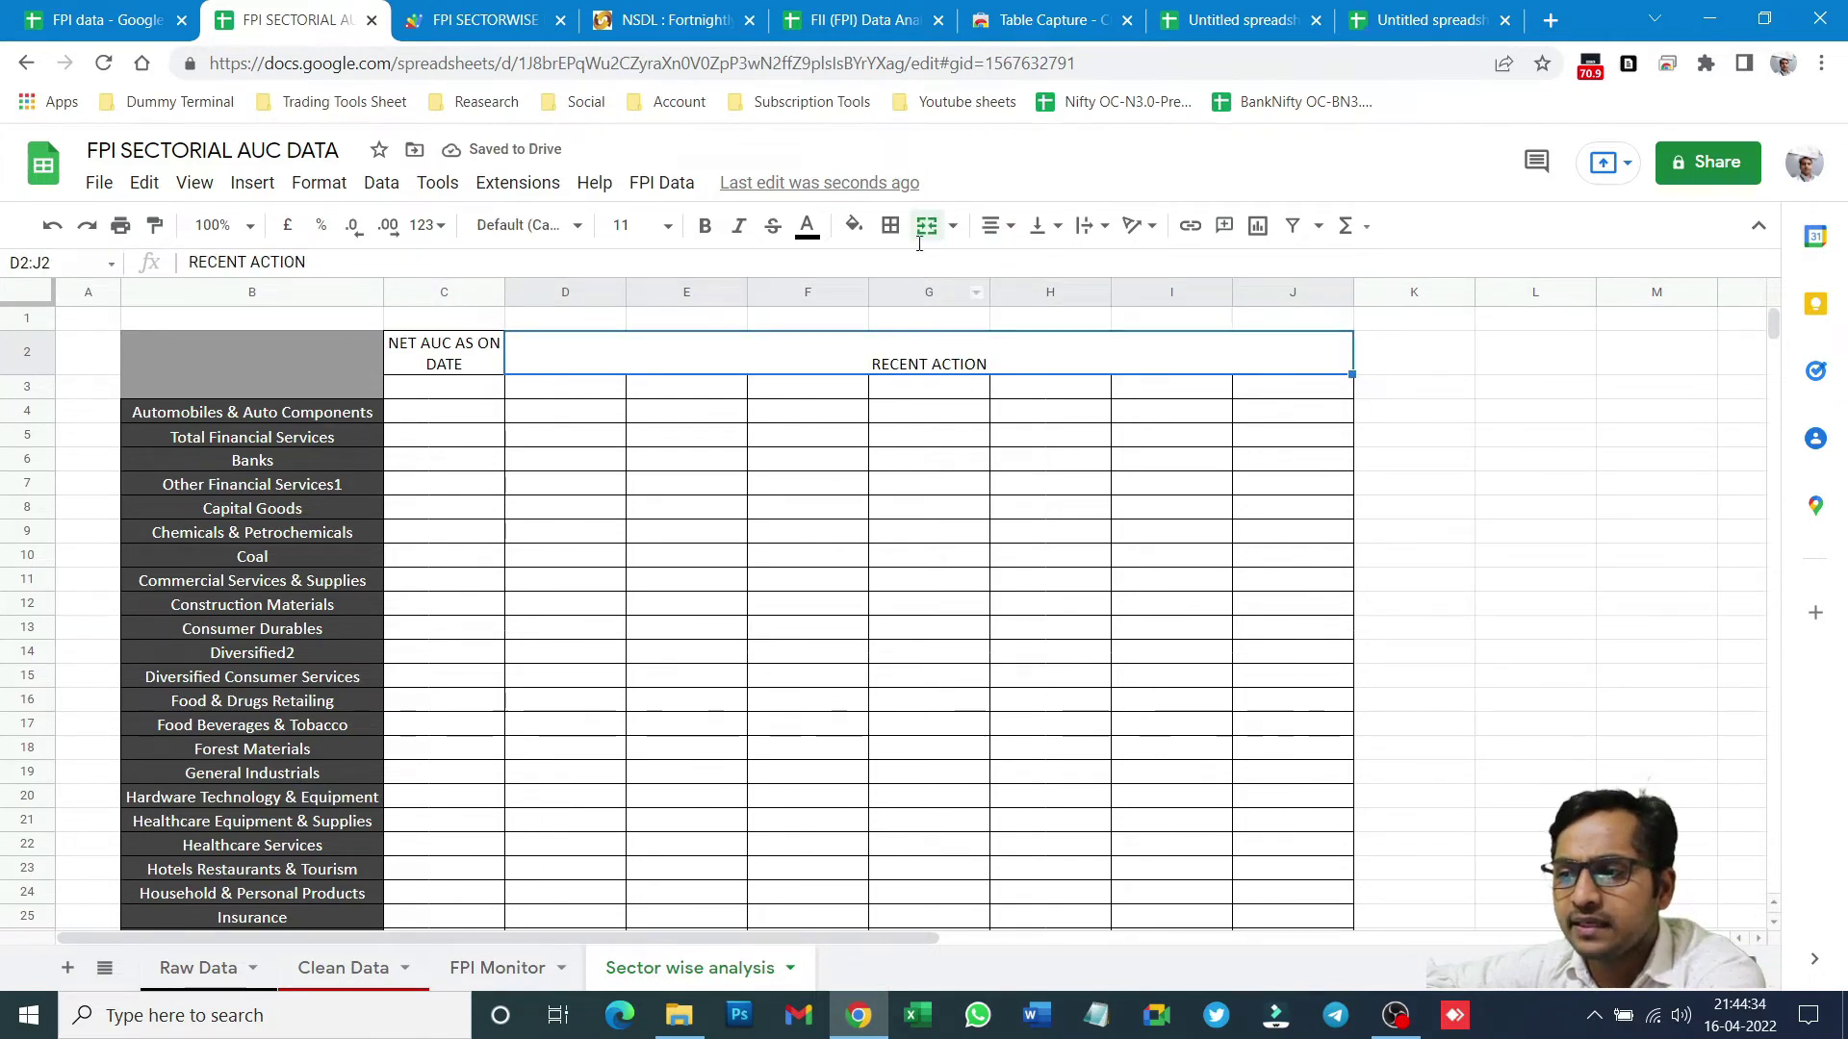
{"action": "left_click", "coordinate": [1043, 226]}
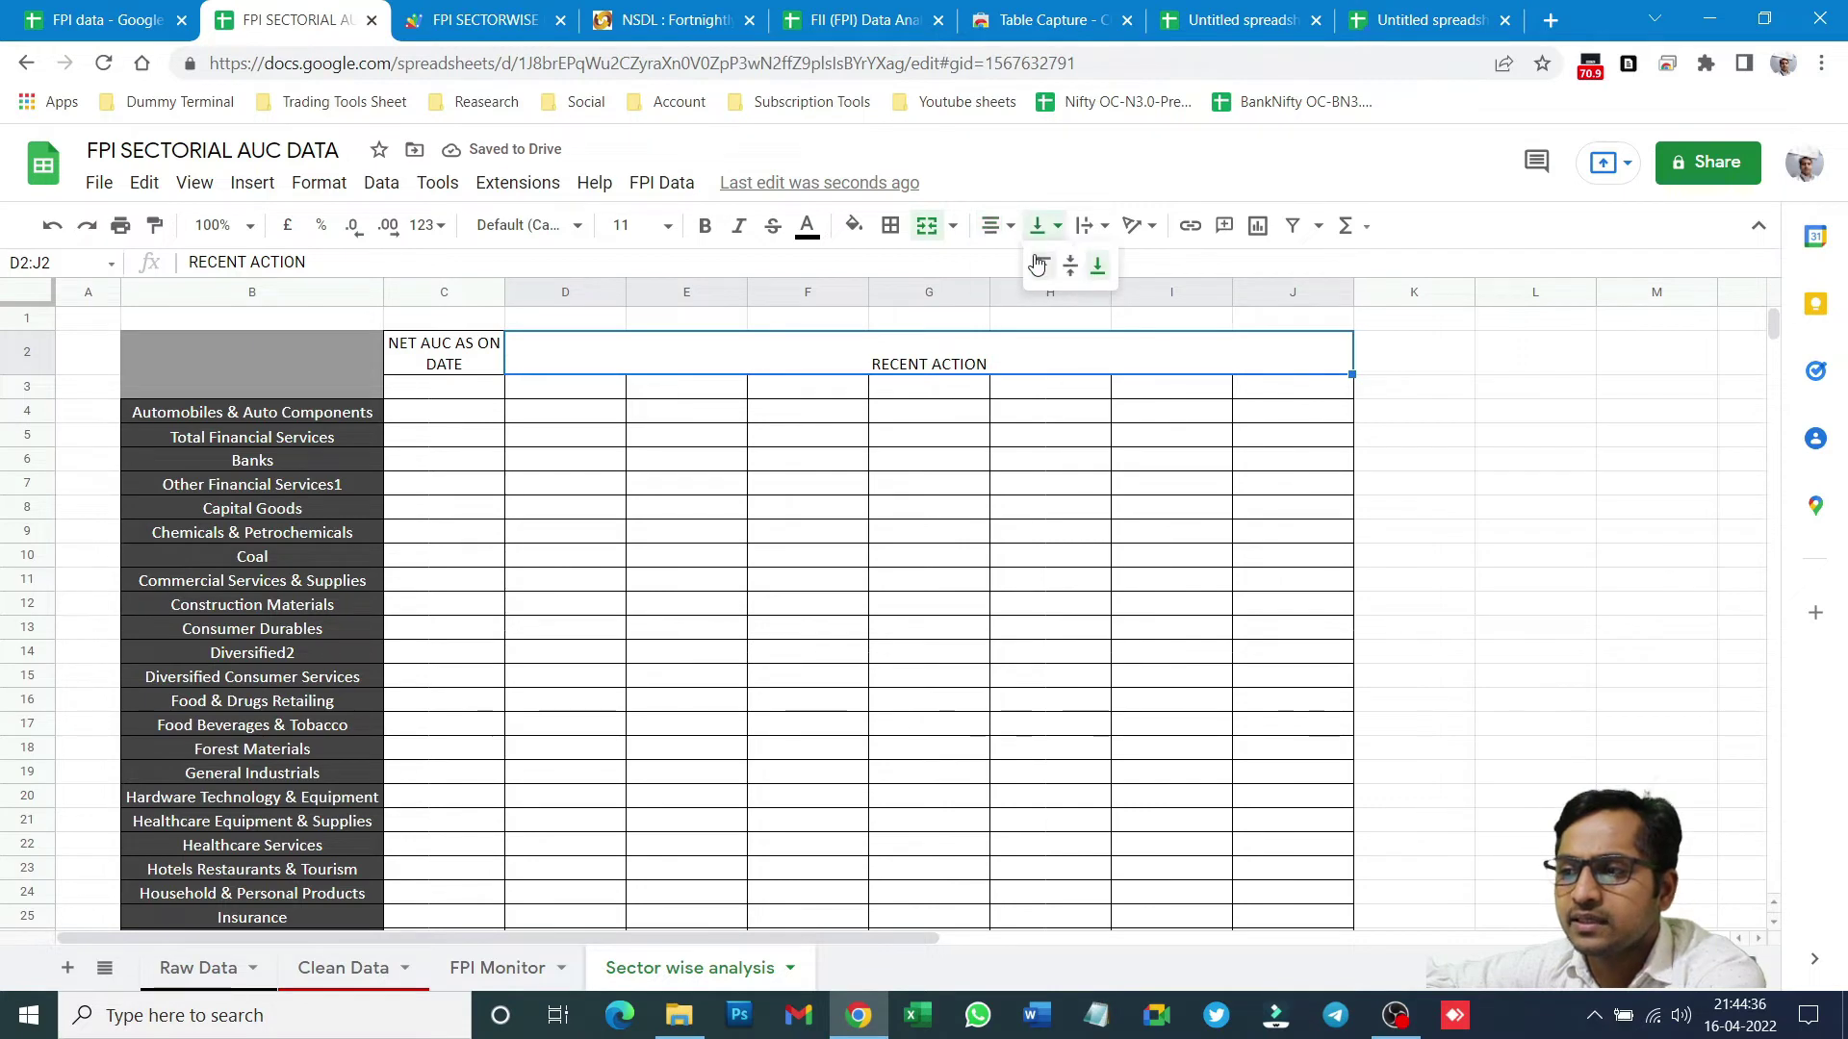
{"action": "left_click", "coordinate": [1071, 266]}
{"action": "left_click", "coordinate": [520, 536]}
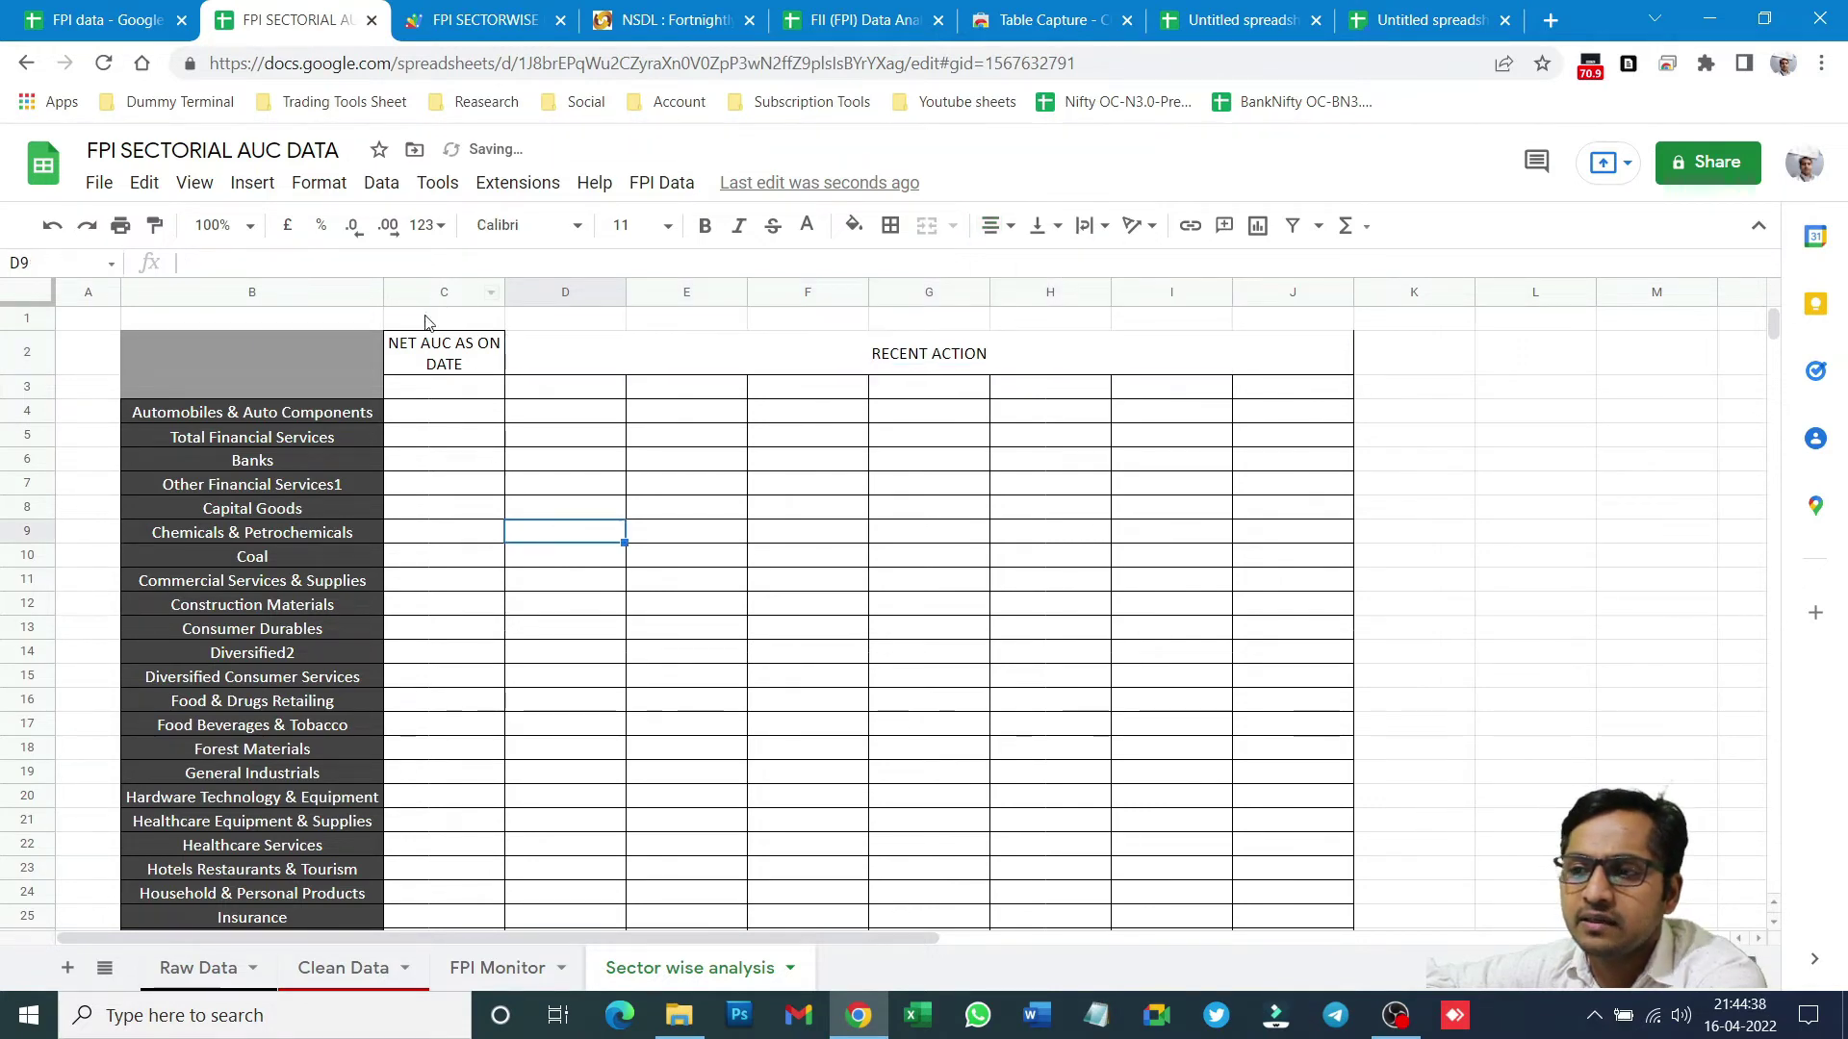
{"action": "left_click_drag", "start_coordinate": [431, 349], "coordinate": [1271, 363]}
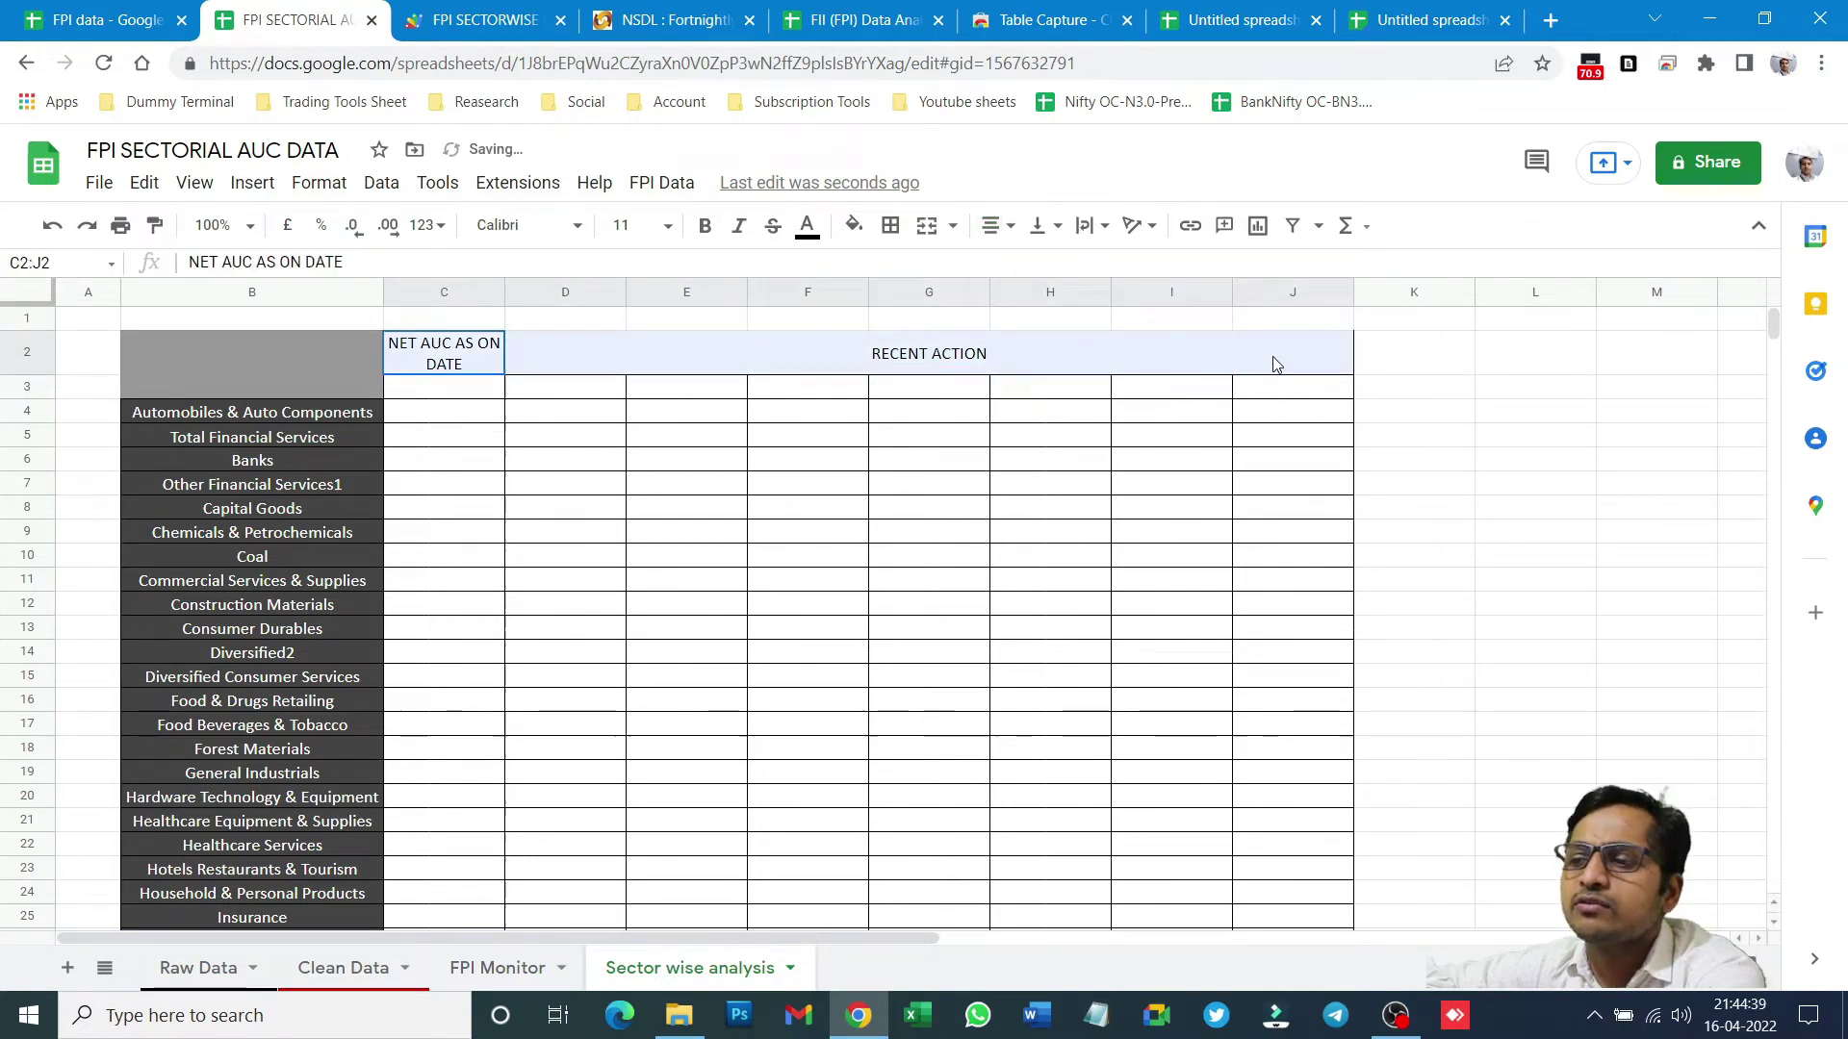
{"action": "left_click", "coordinate": [855, 227]}
{"action": "left_click", "coordinate": [922, 430]}
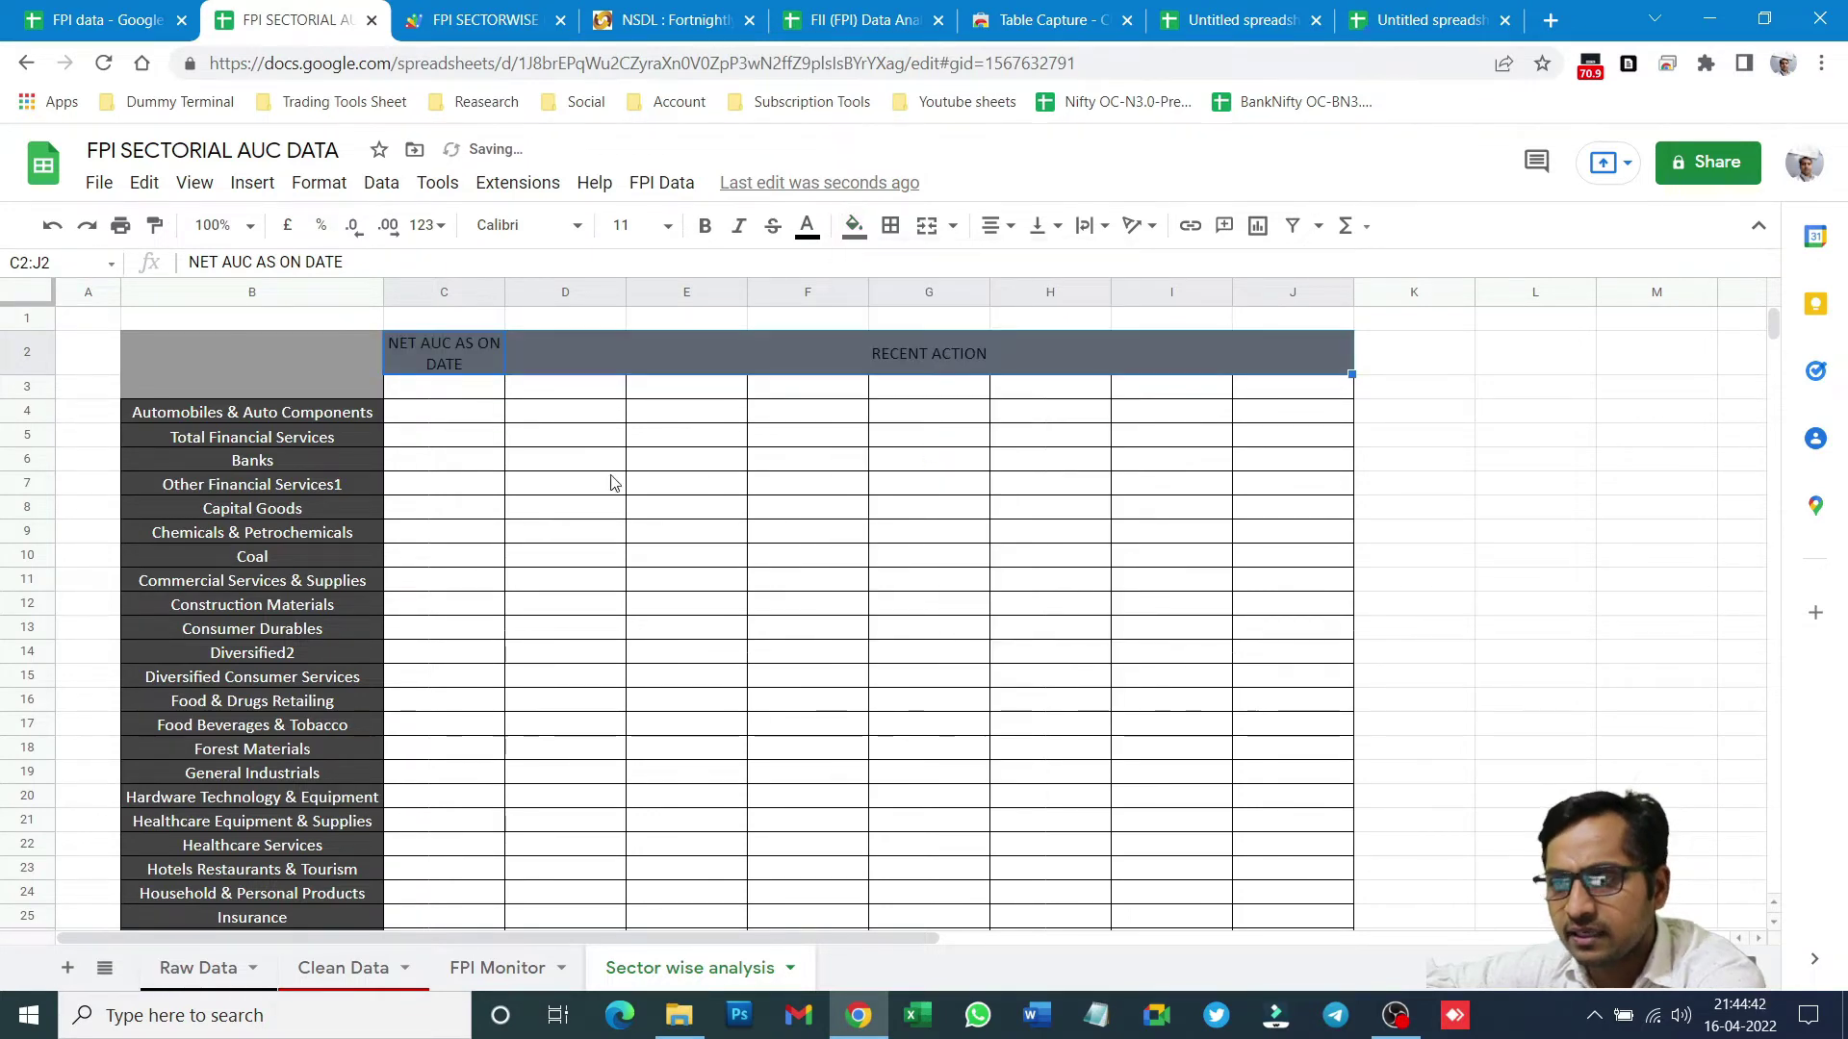
{"action": "left_click", "coordinate": [808, 228]}
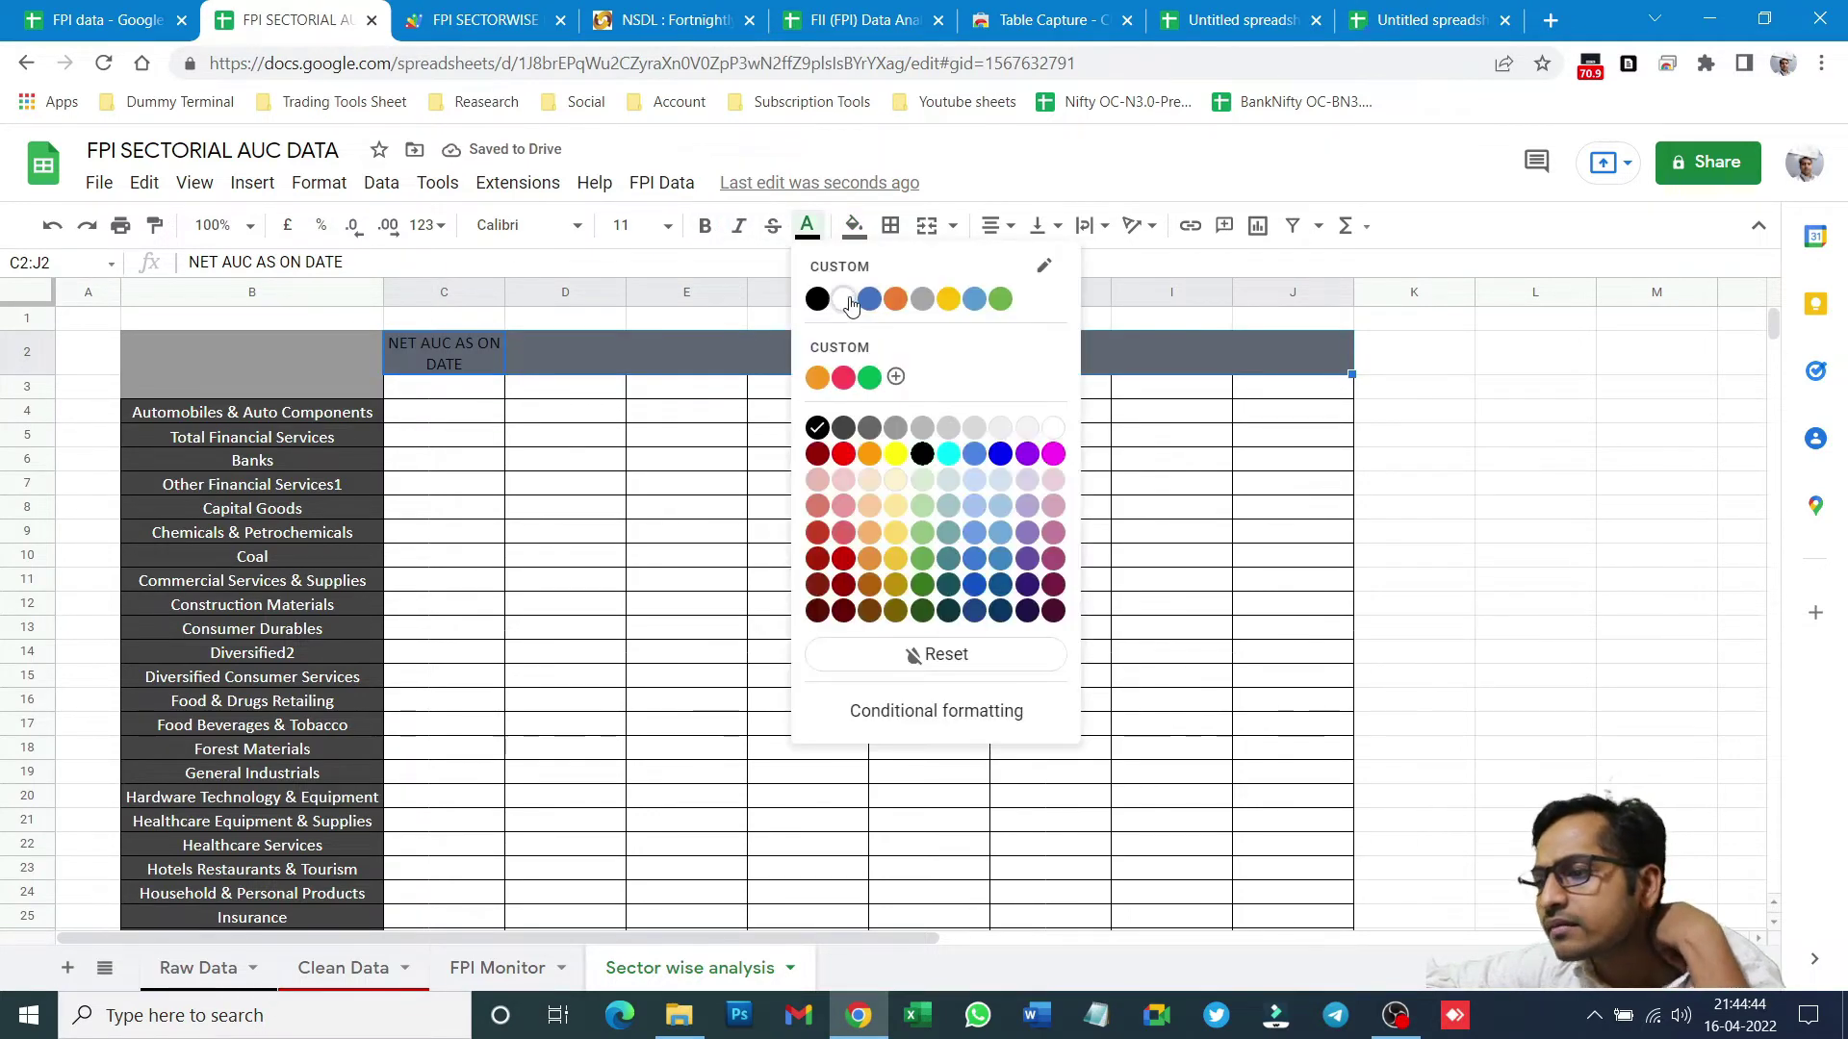
{"action": "left_click", "coordinate": [843, 301]}
{"action": "left_click", "coordinate": [464, 460]}
- Enter SECTOR in merged B2:B3 and middle-align it vertically
{"action": "left_click", "coordinate": [223, 338]}
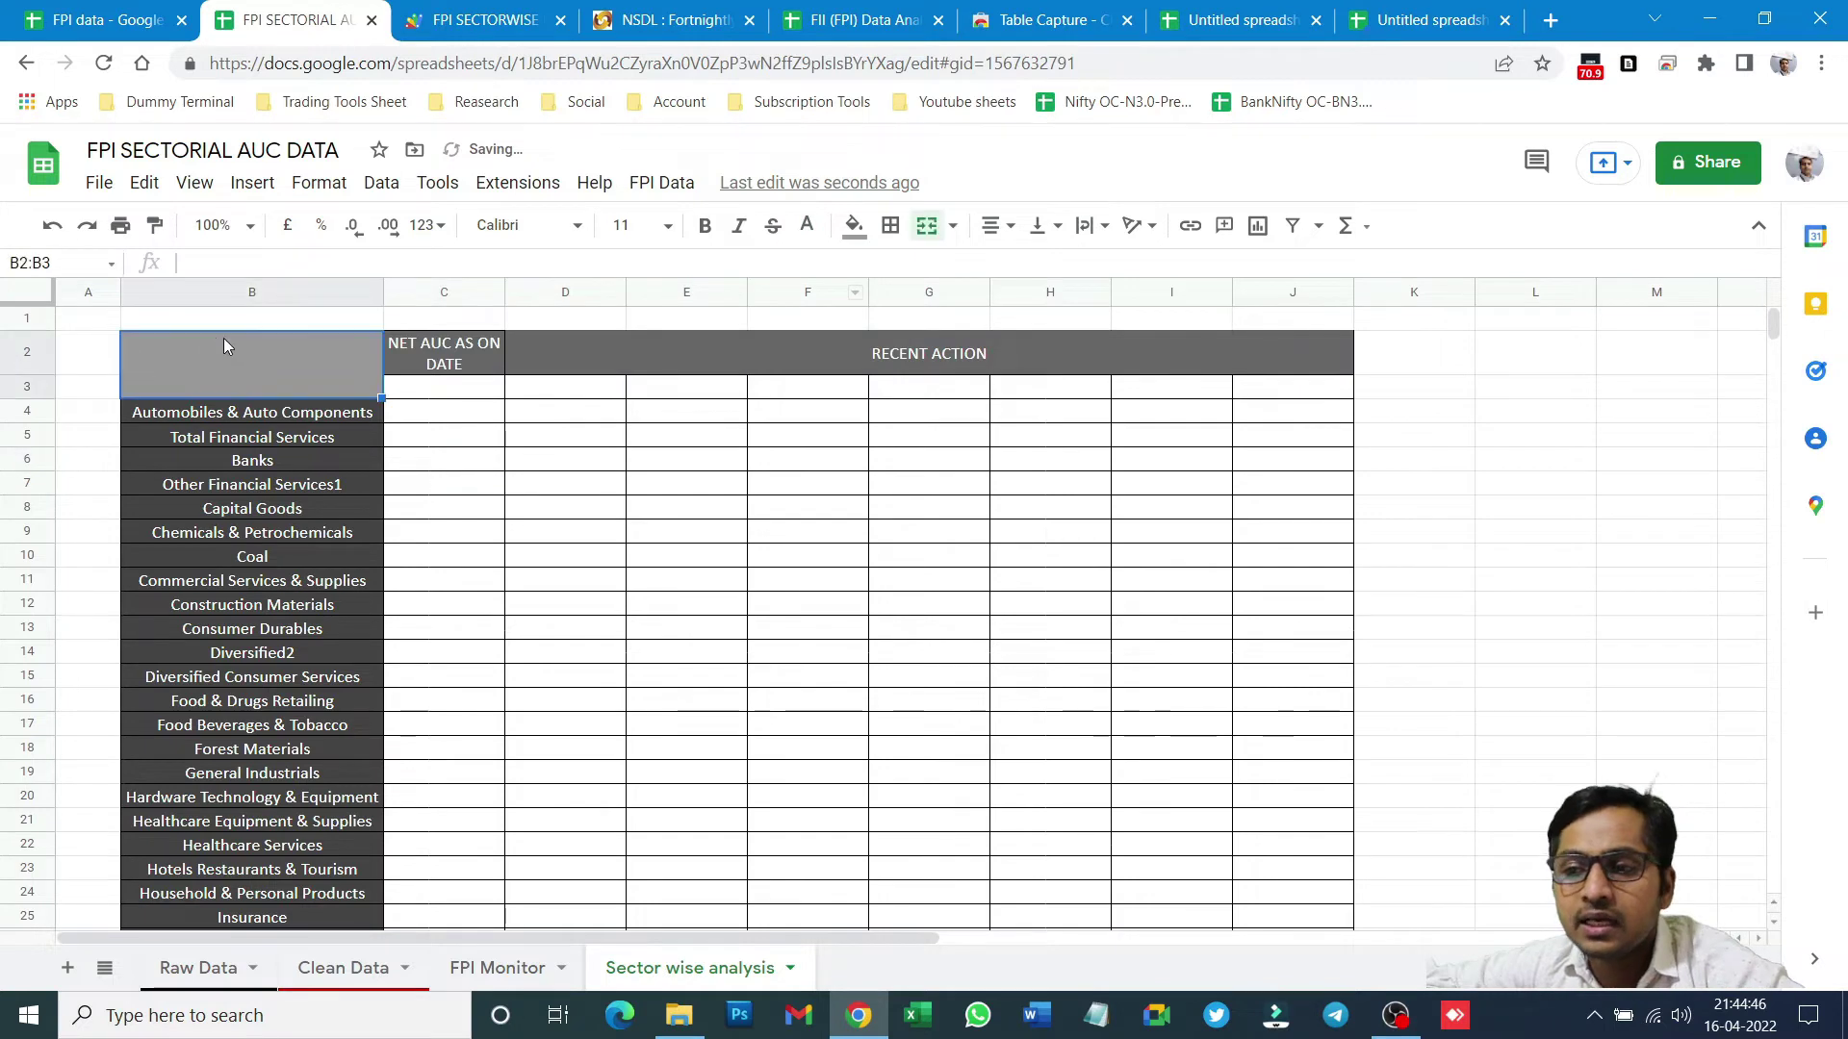
{"action": "type", "text": "SECTOR"}
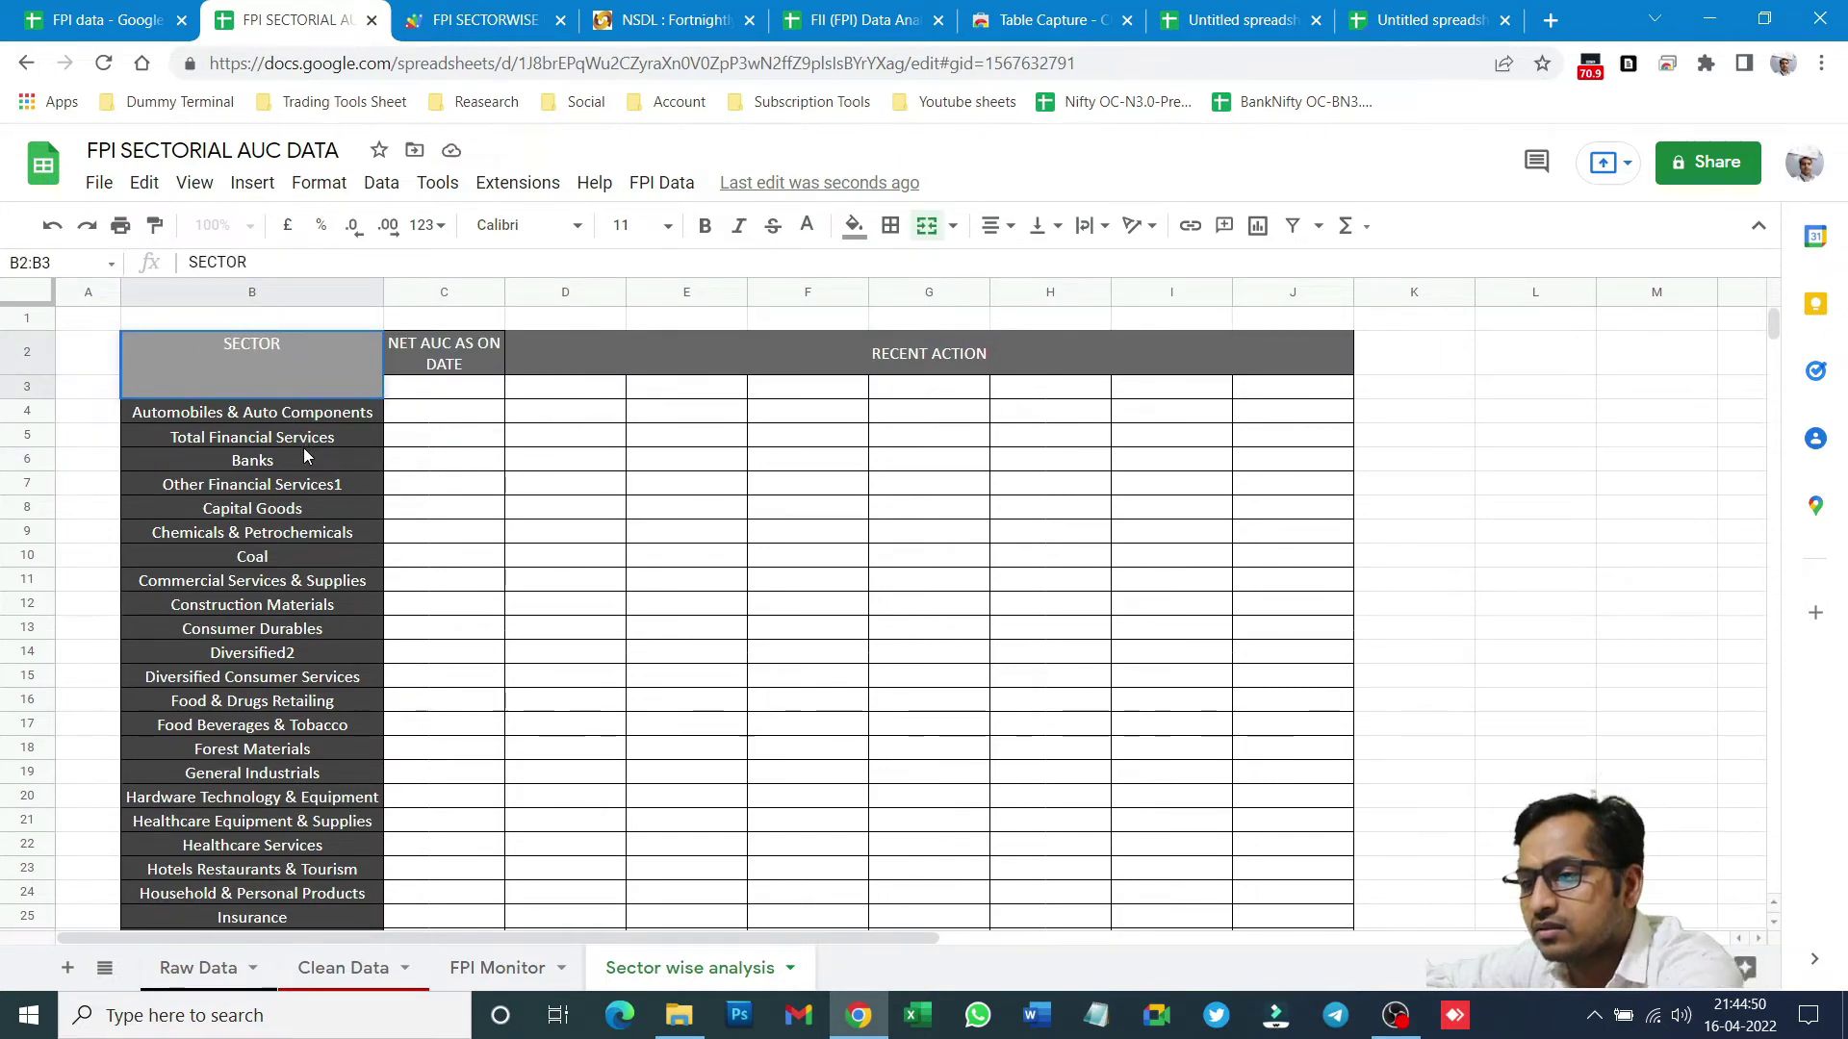
{"action": "key", "text": "ctrl+Return"}
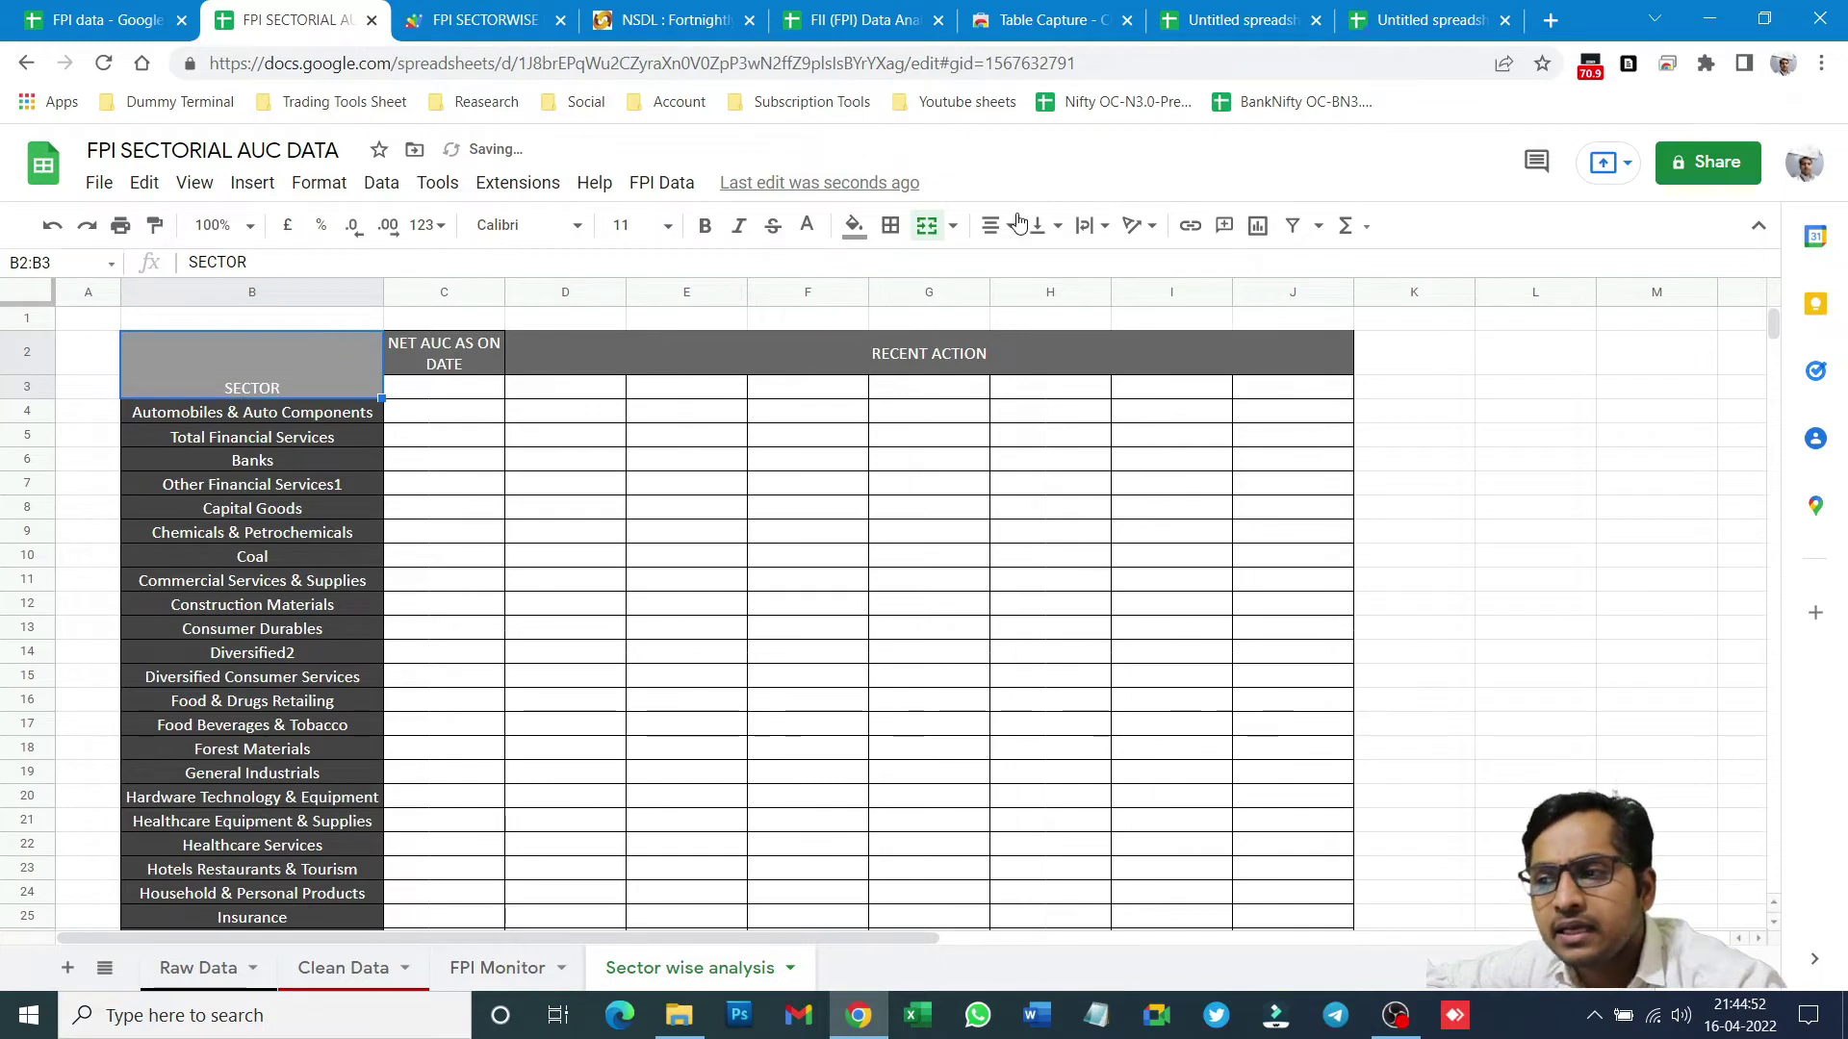
{"action": "left_click", "coordinate": [1048, 225]}
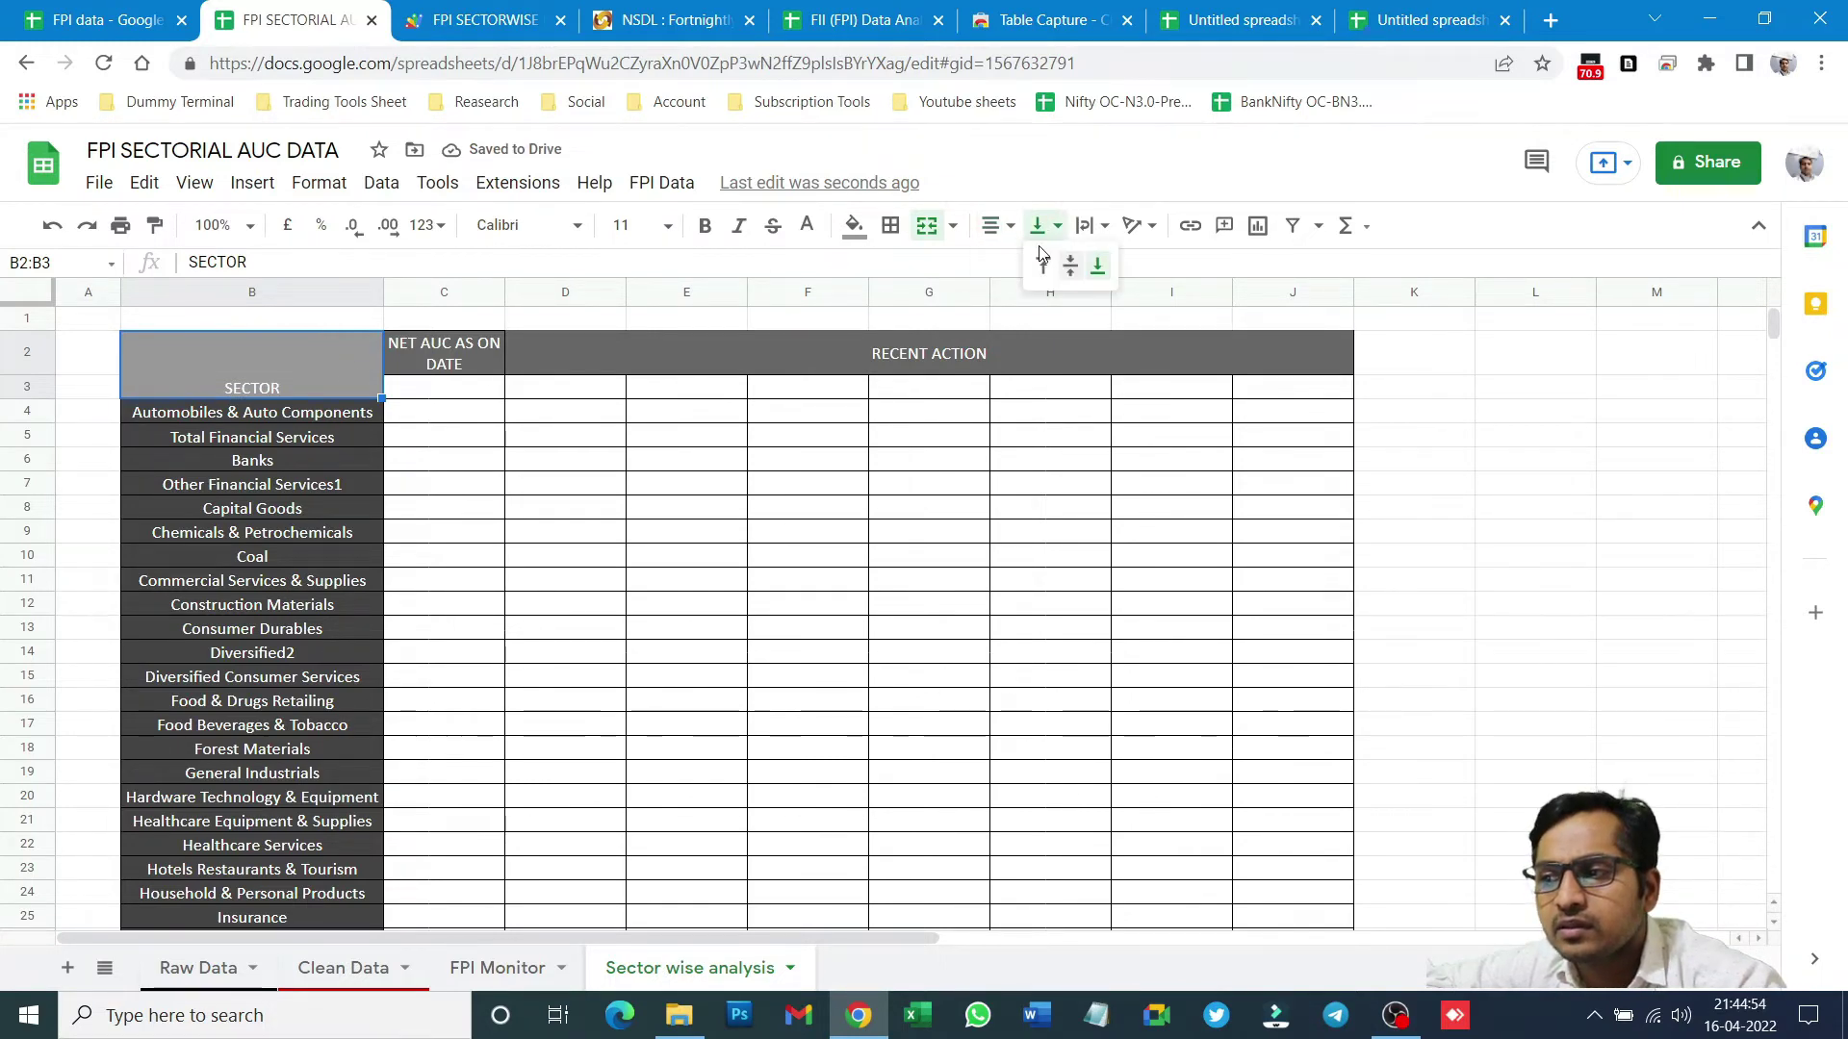
{"action": "left_click", "coordinate": [1070, 272]}
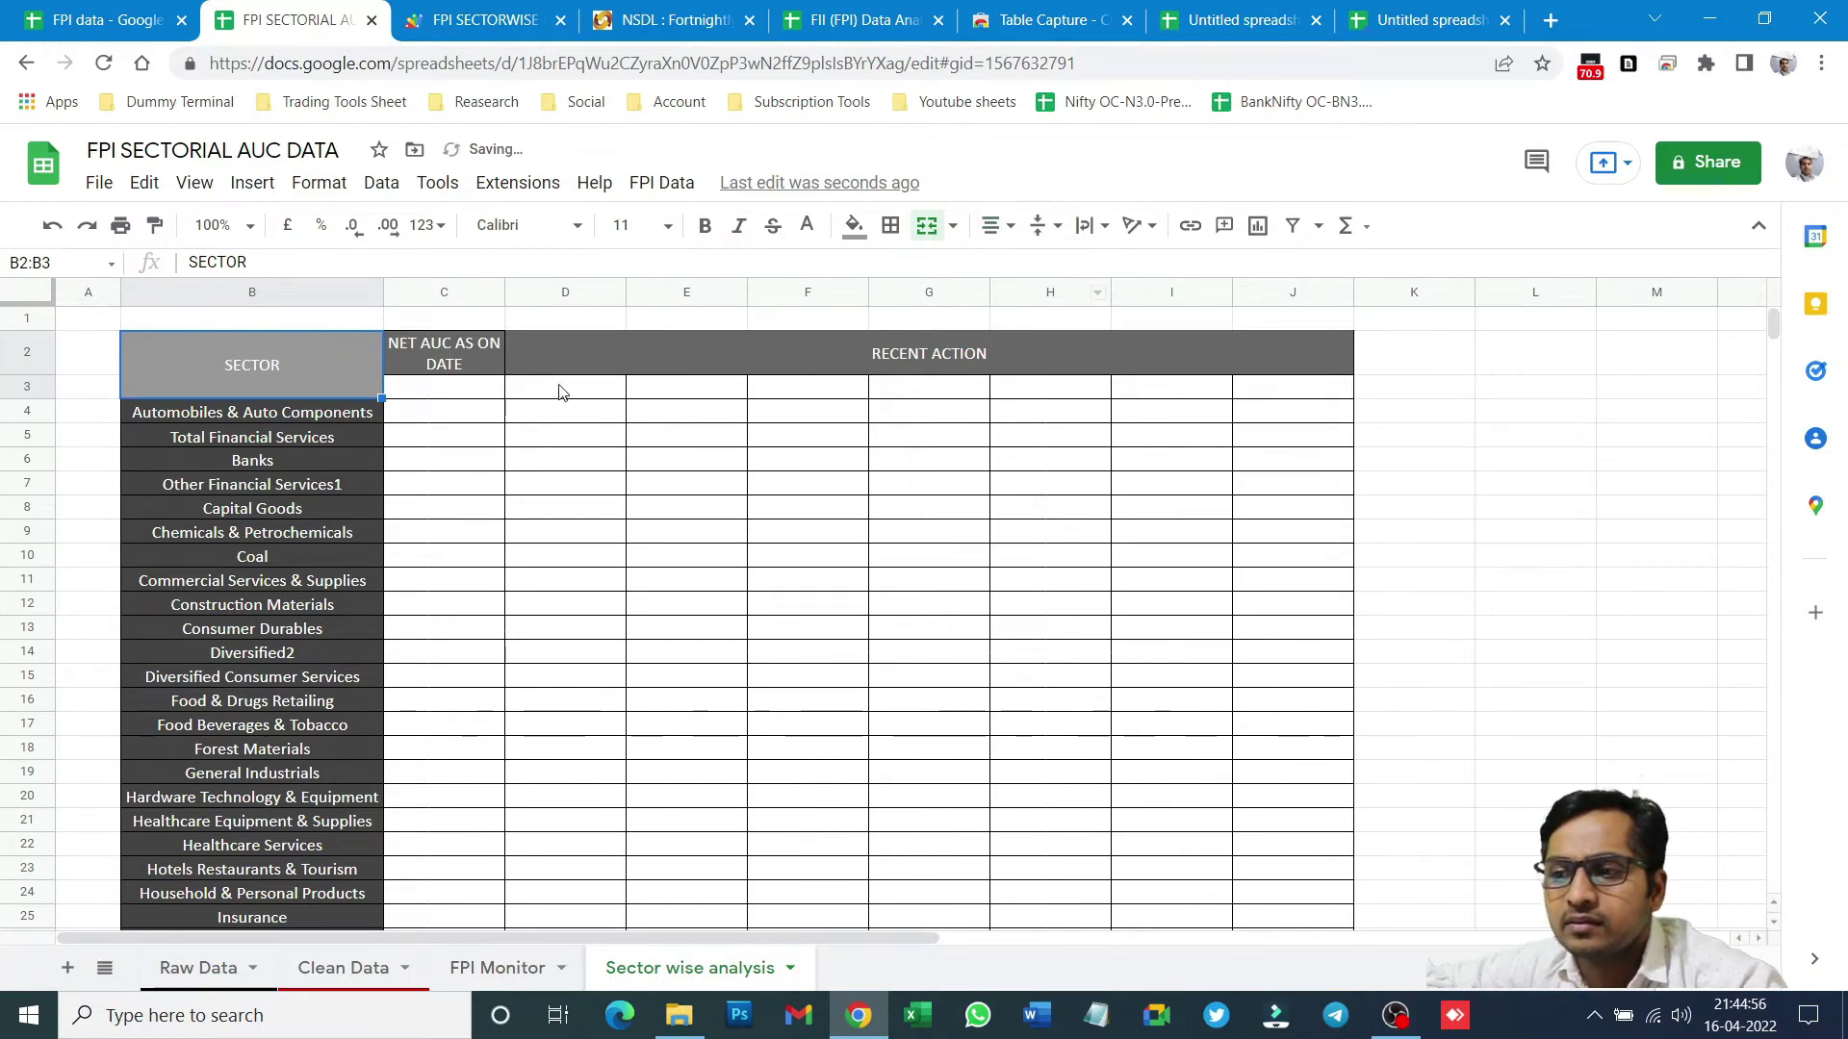
{"action": "left_click", "coordinate": [419, 391]}
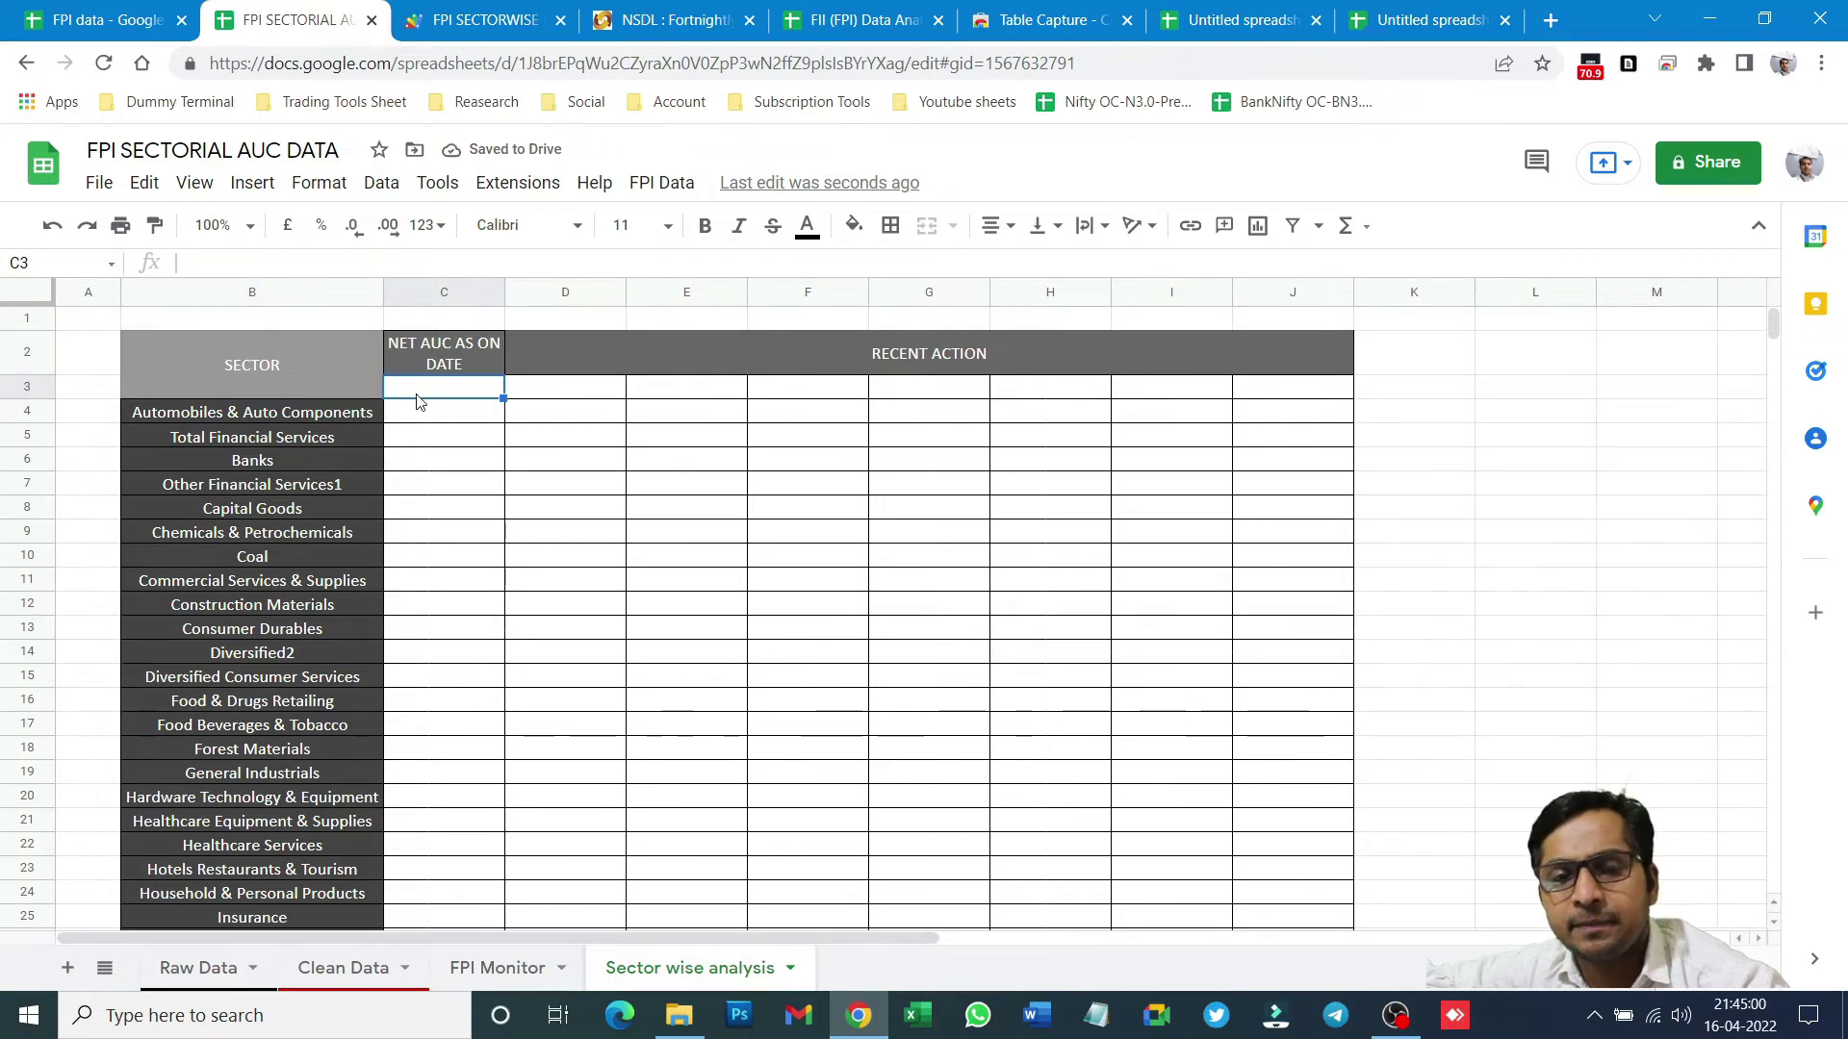
{"action": "left_click_drag", "start_coordinate": [421, 412], "coordinate": [1263, 471]}
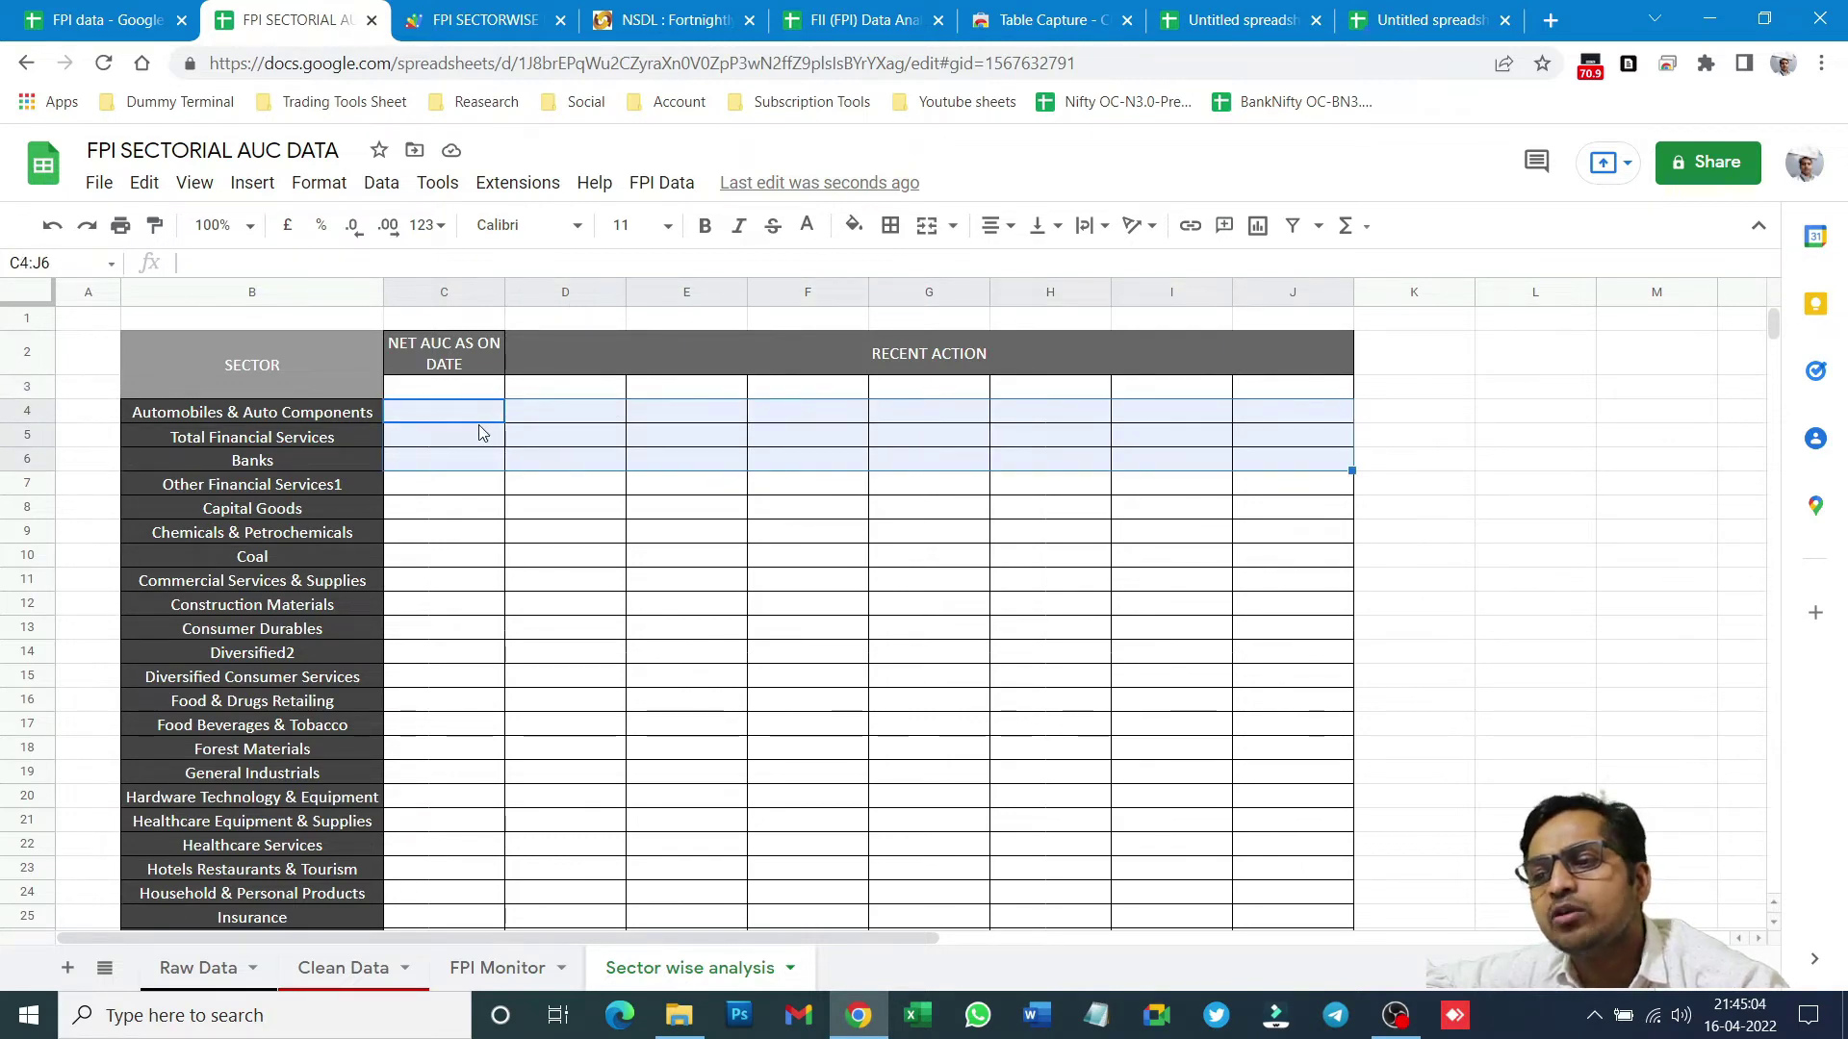
{"action": "left_click", "coordinate": [541, 425]}
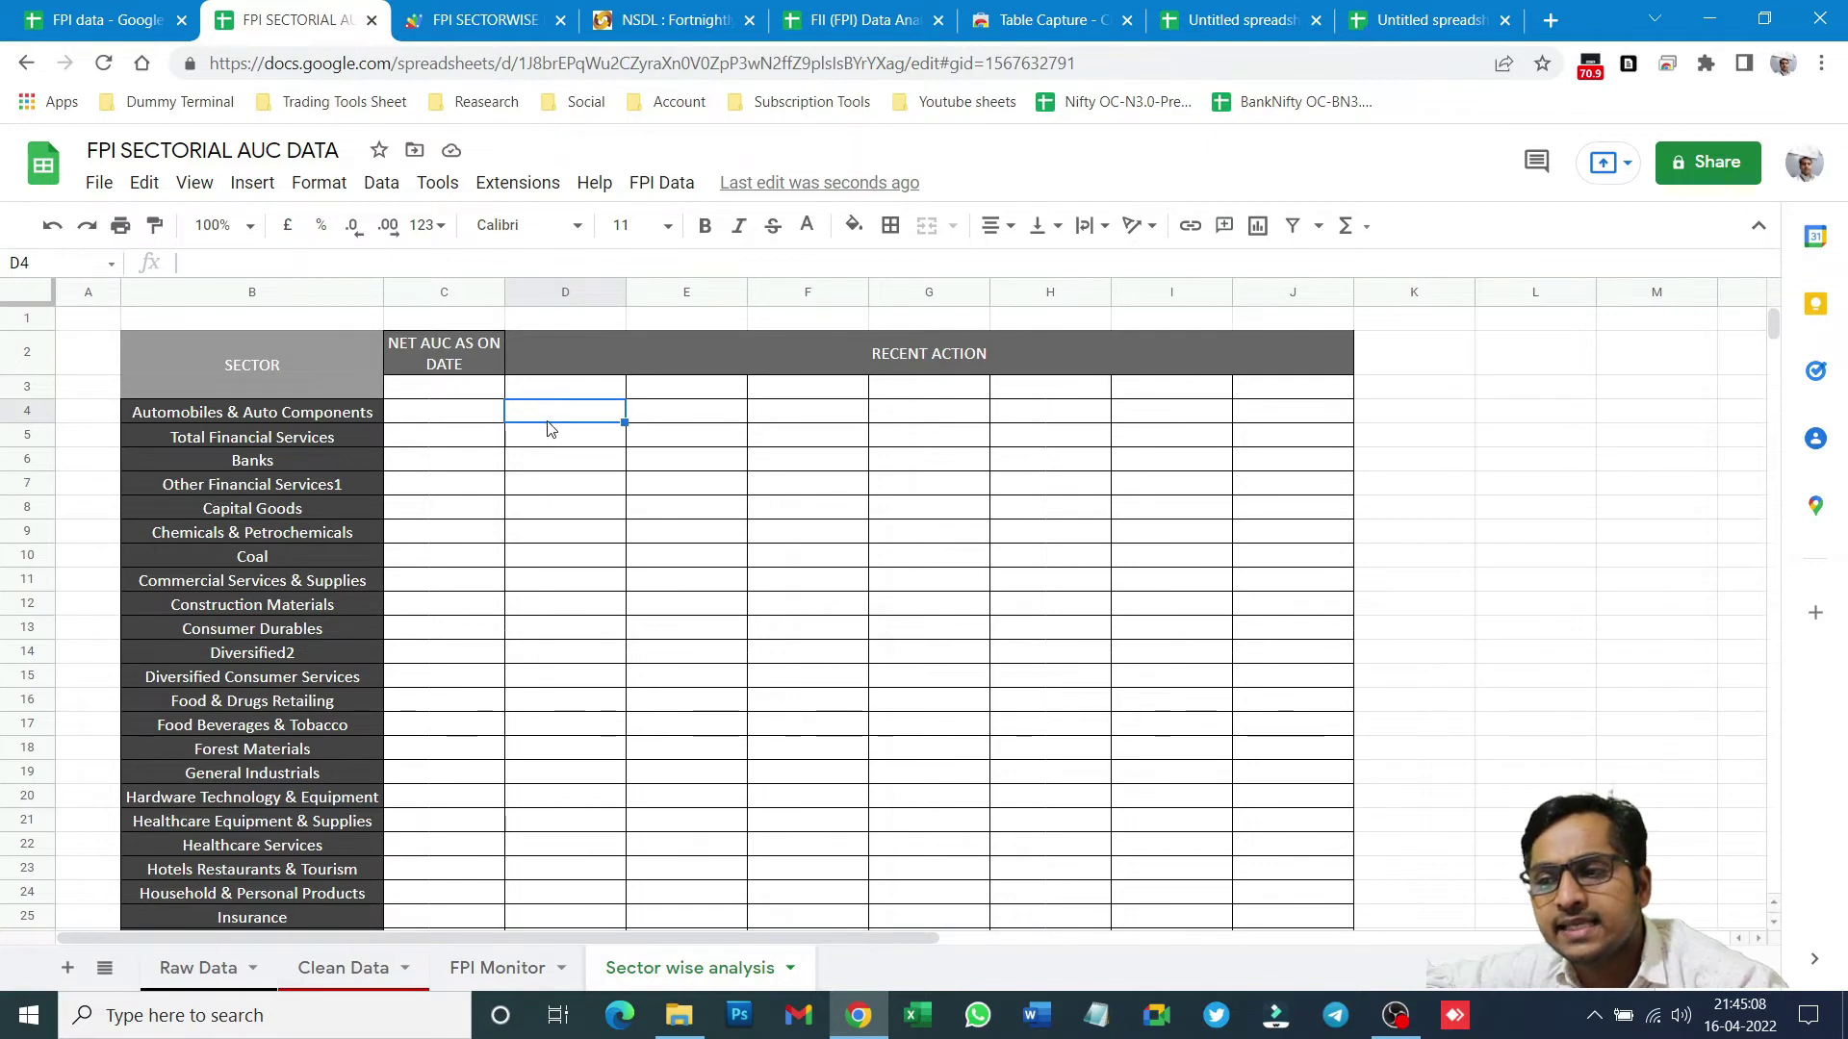
{"action": "left_click", "coordinate": [320, 416]}
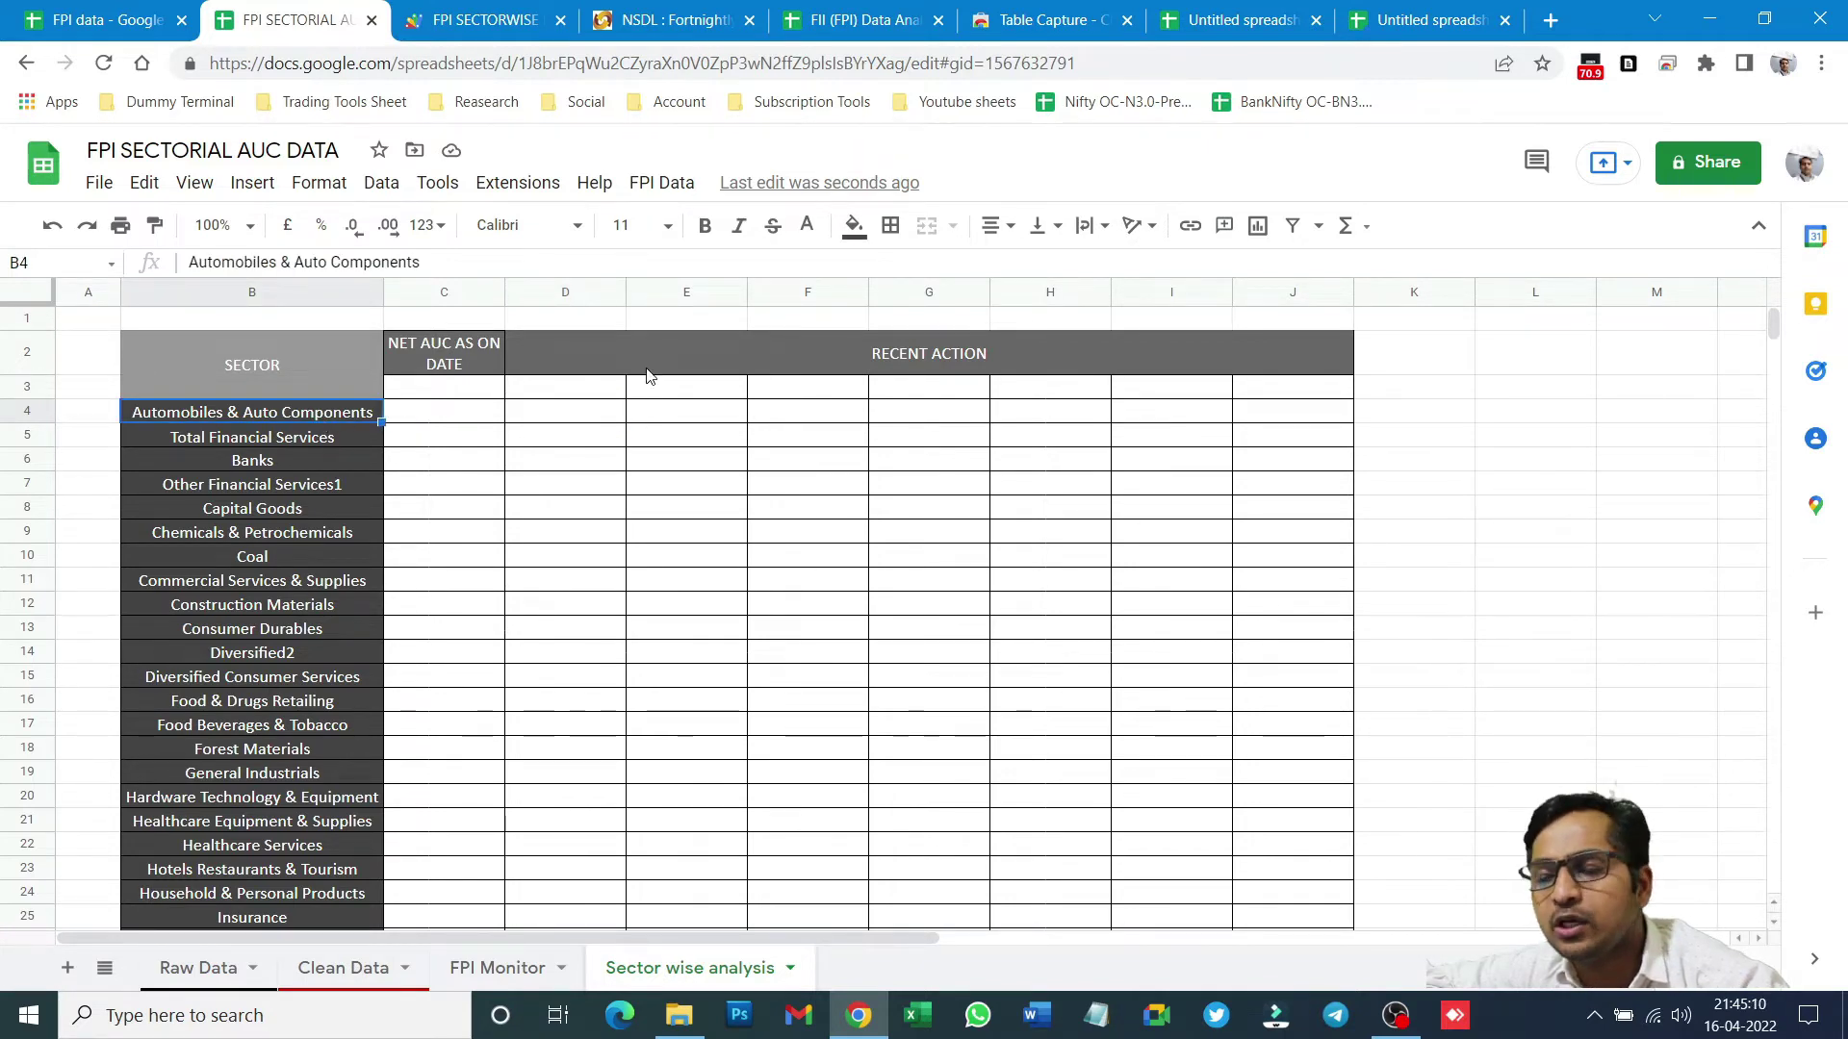
{"action": "left_click", "coordinate": [544, 393]}
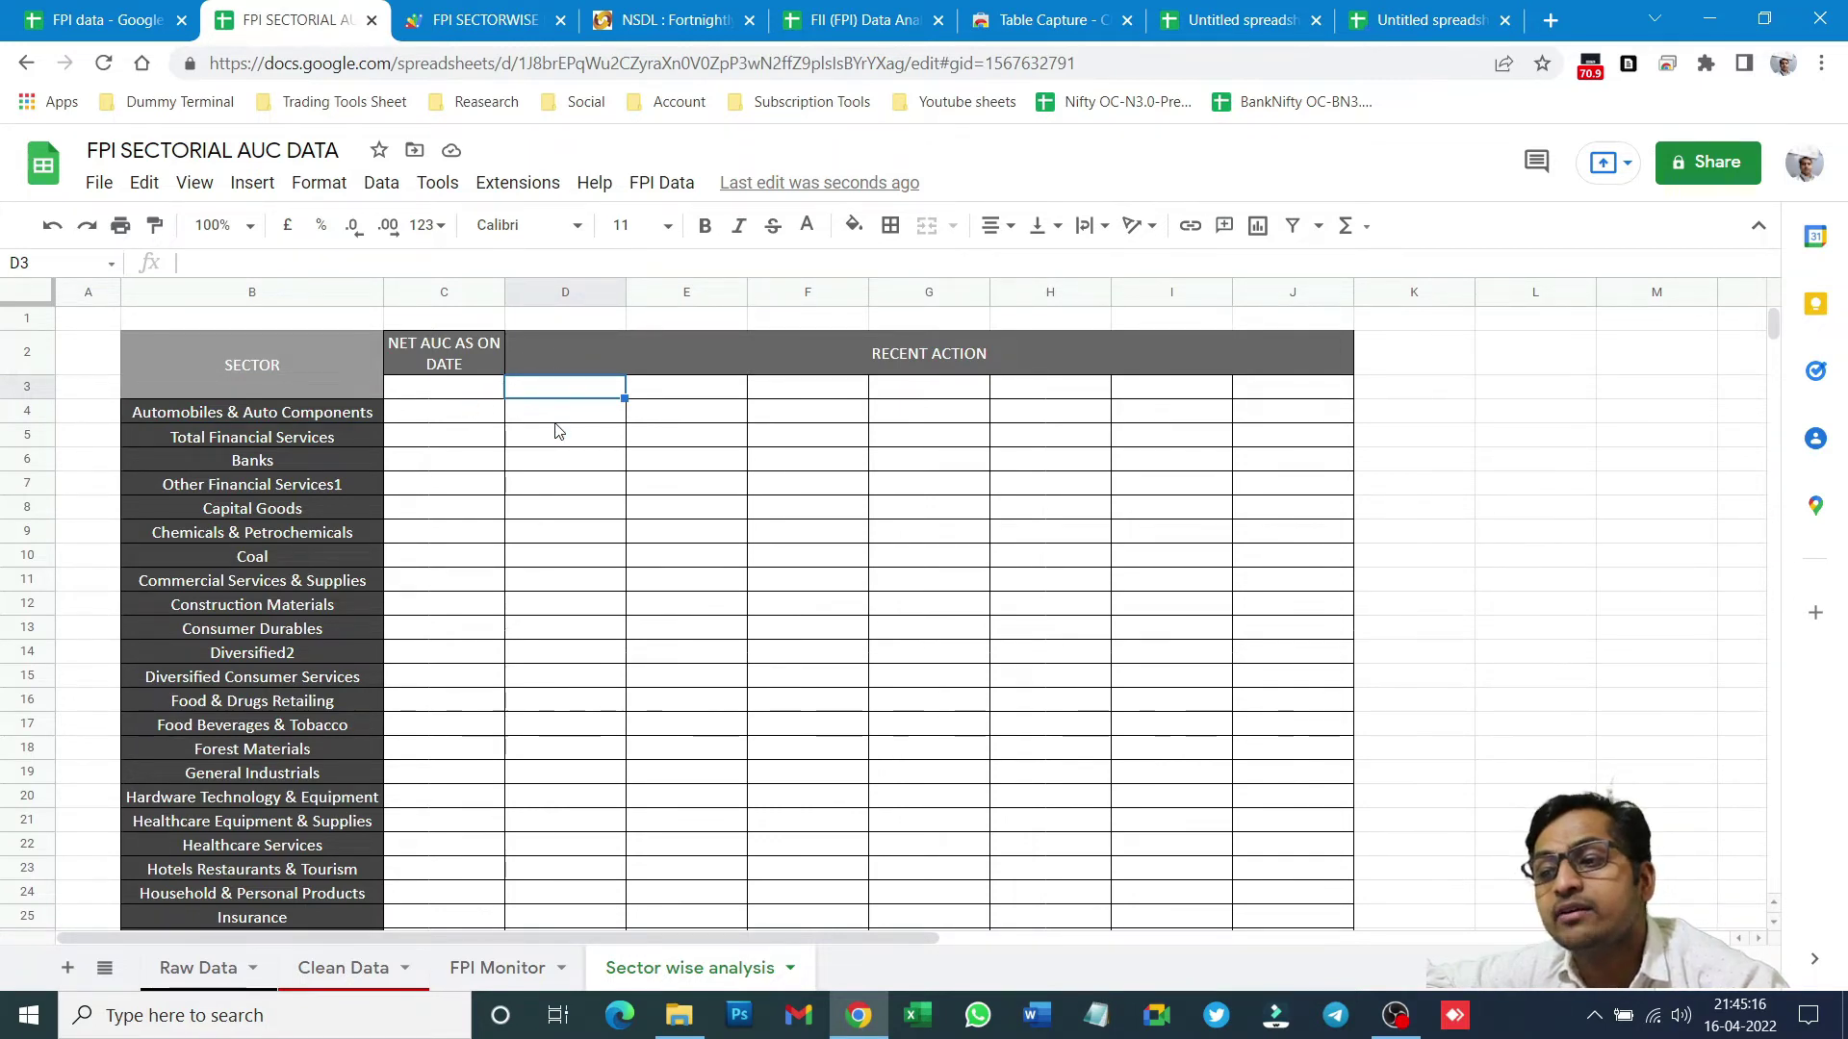
{"action": "left_click", "coordinate": [293, 421]}
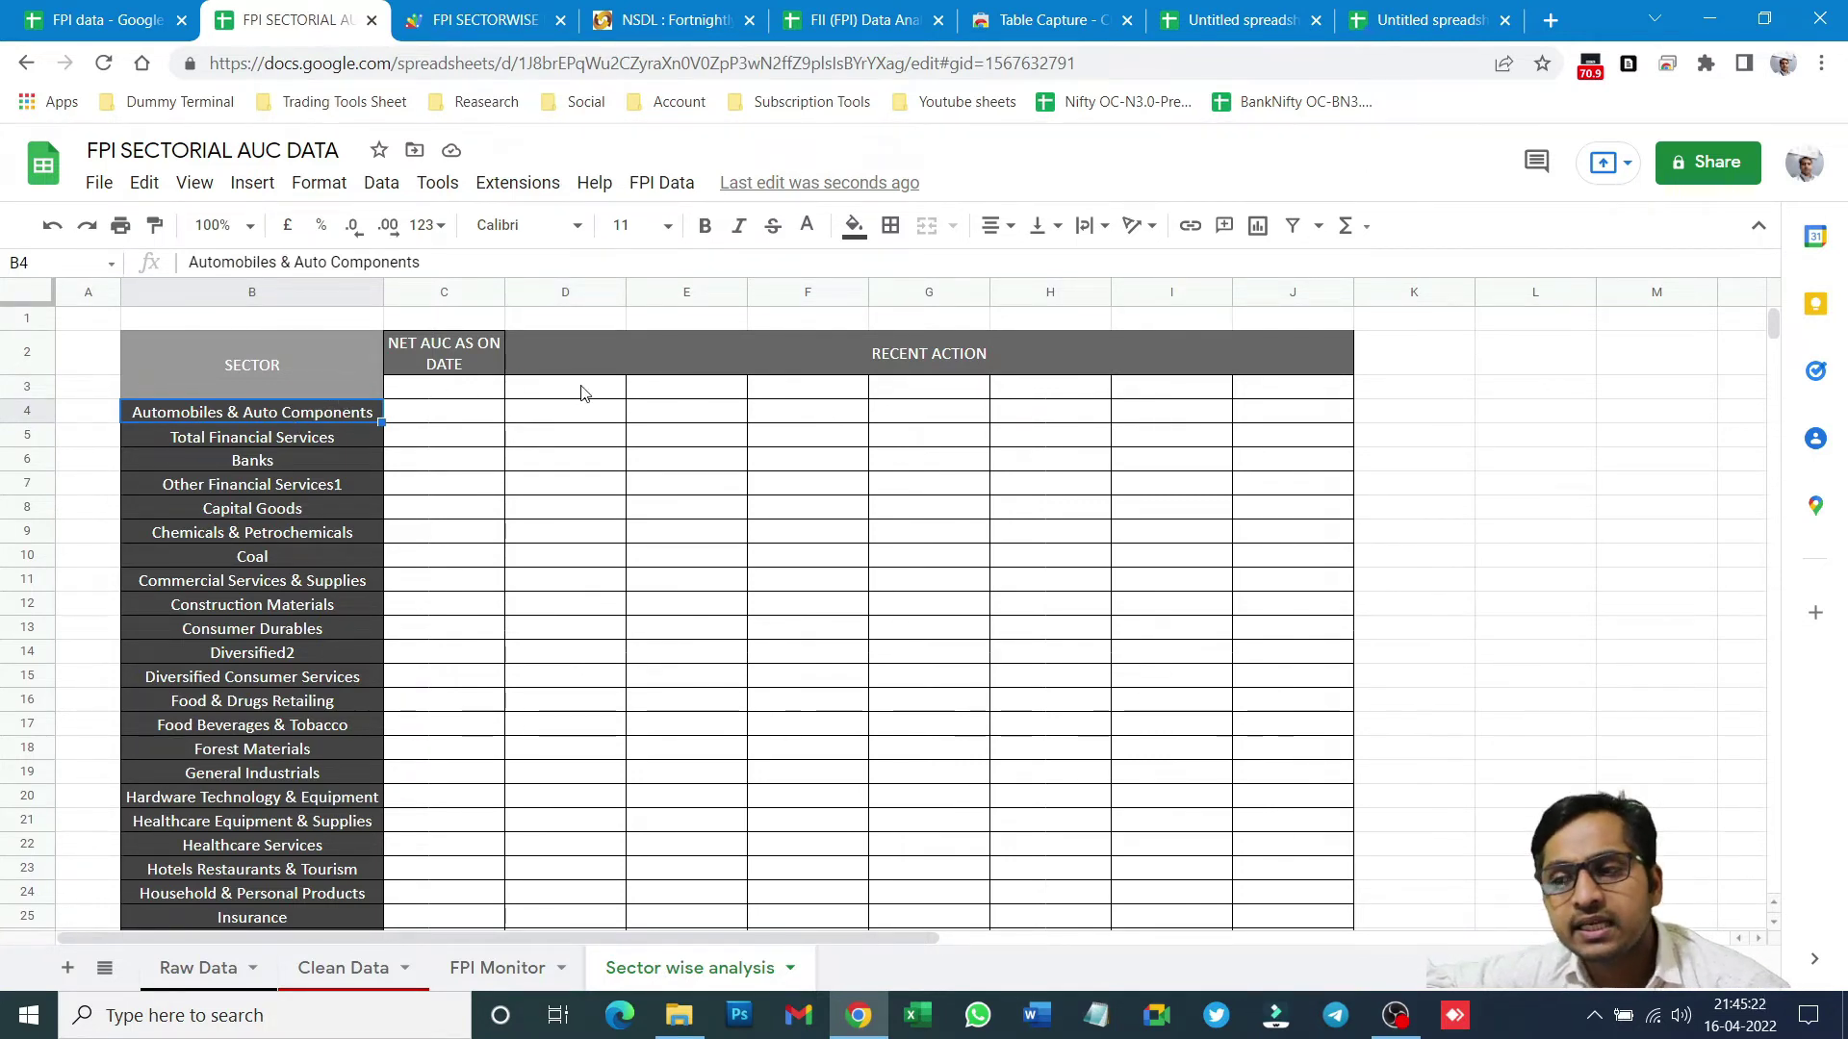
{"action": "left_click", "coordinate": [552, 401]}
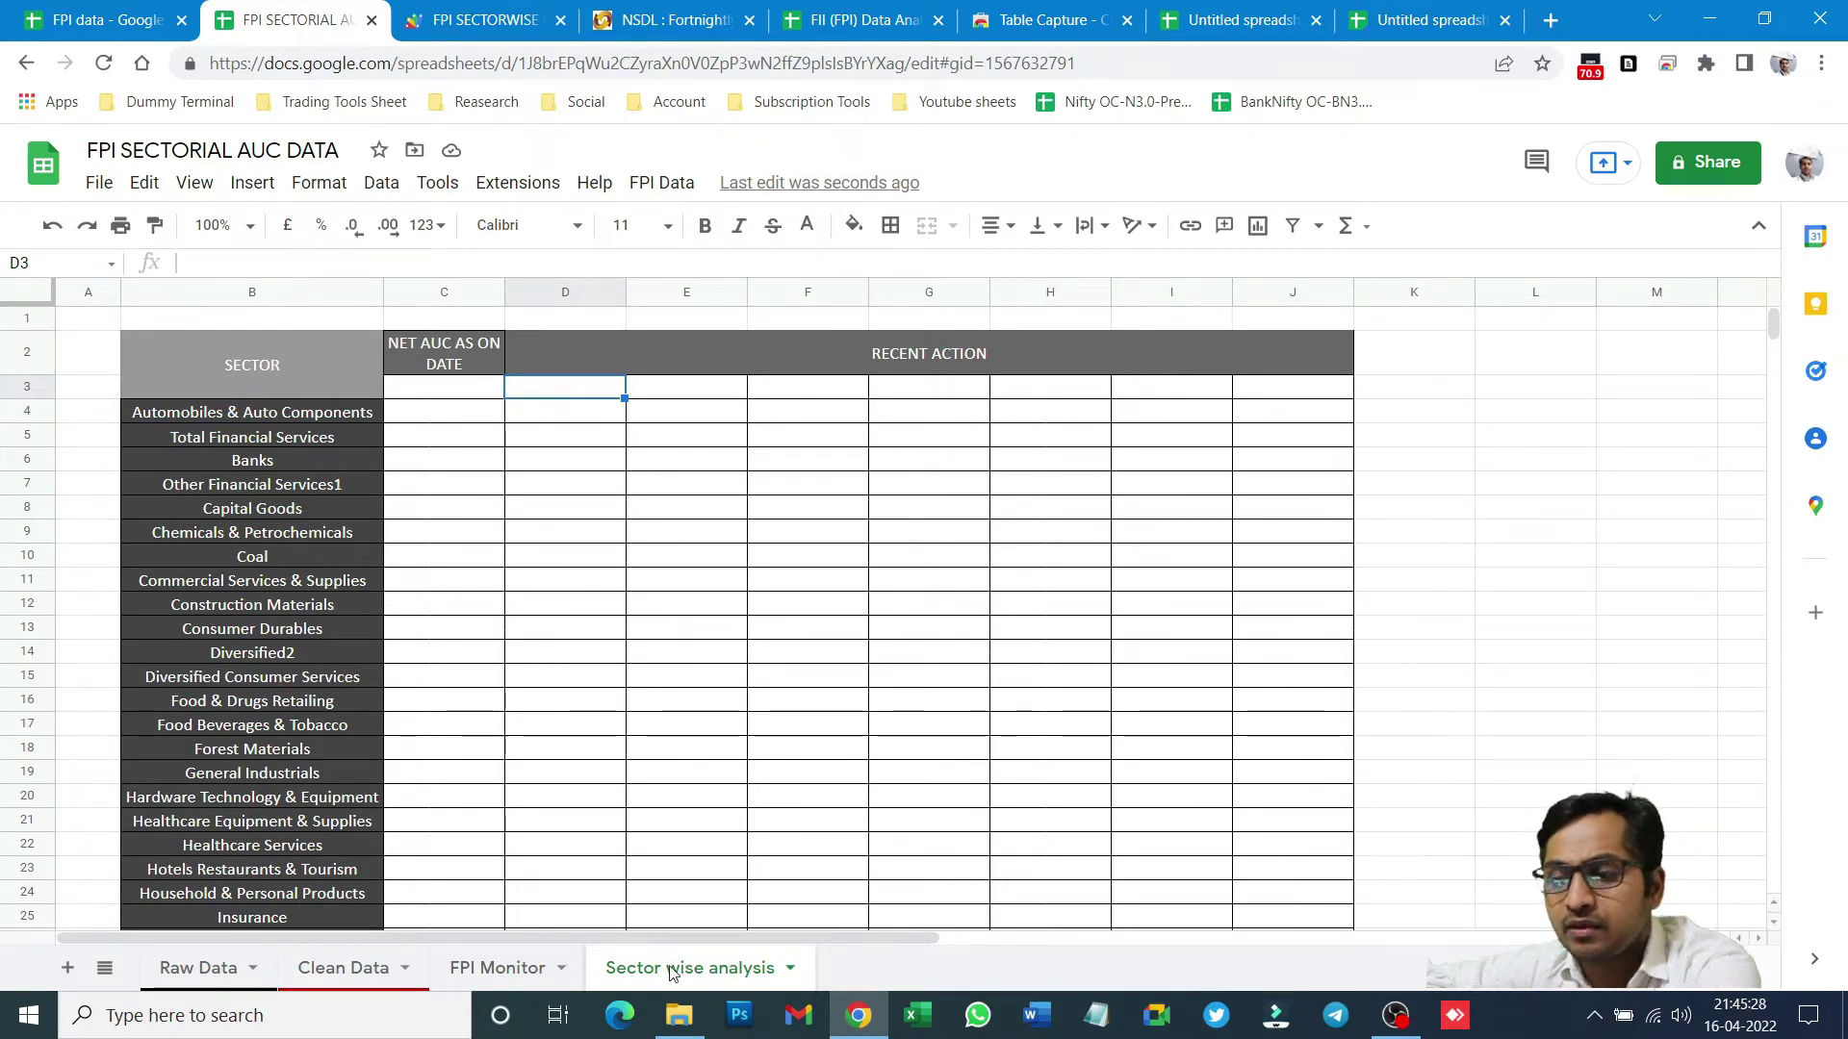
{"action": "left_click", "coordinate": [489, 966]}
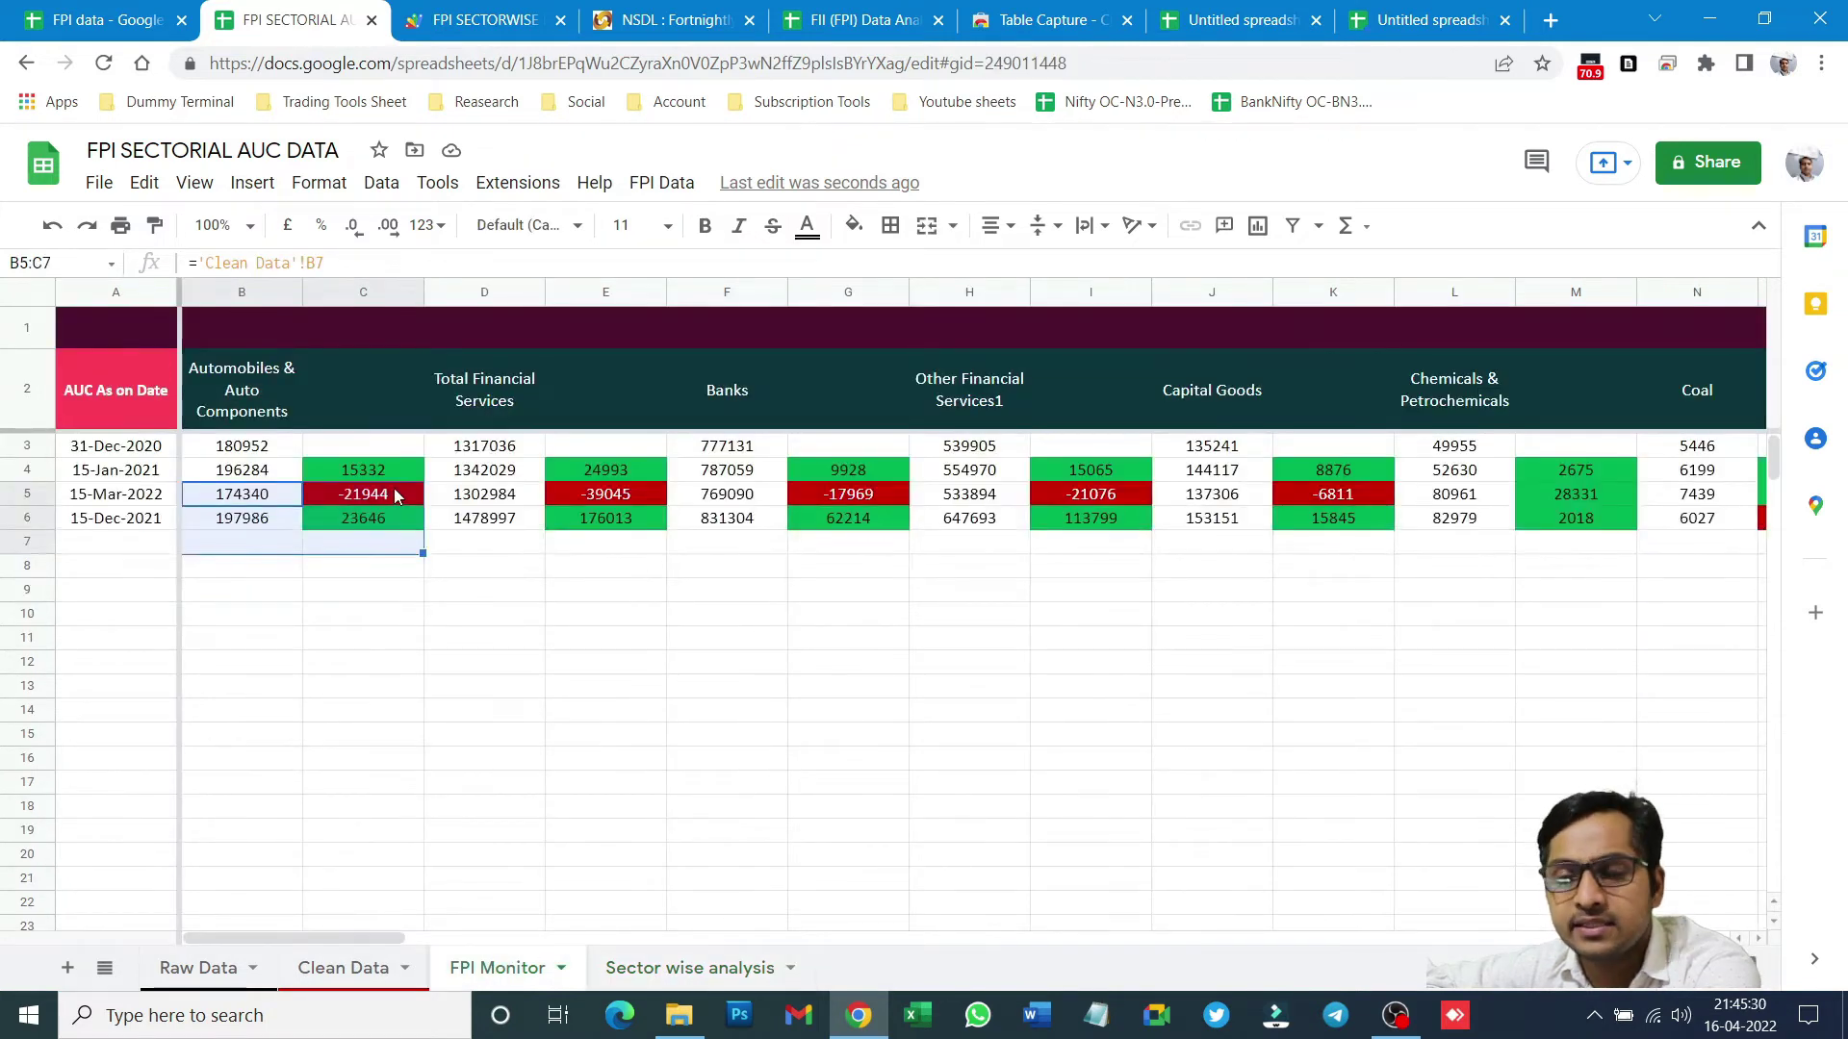
{"action": "left_click", "coordinate": [654, 968]}
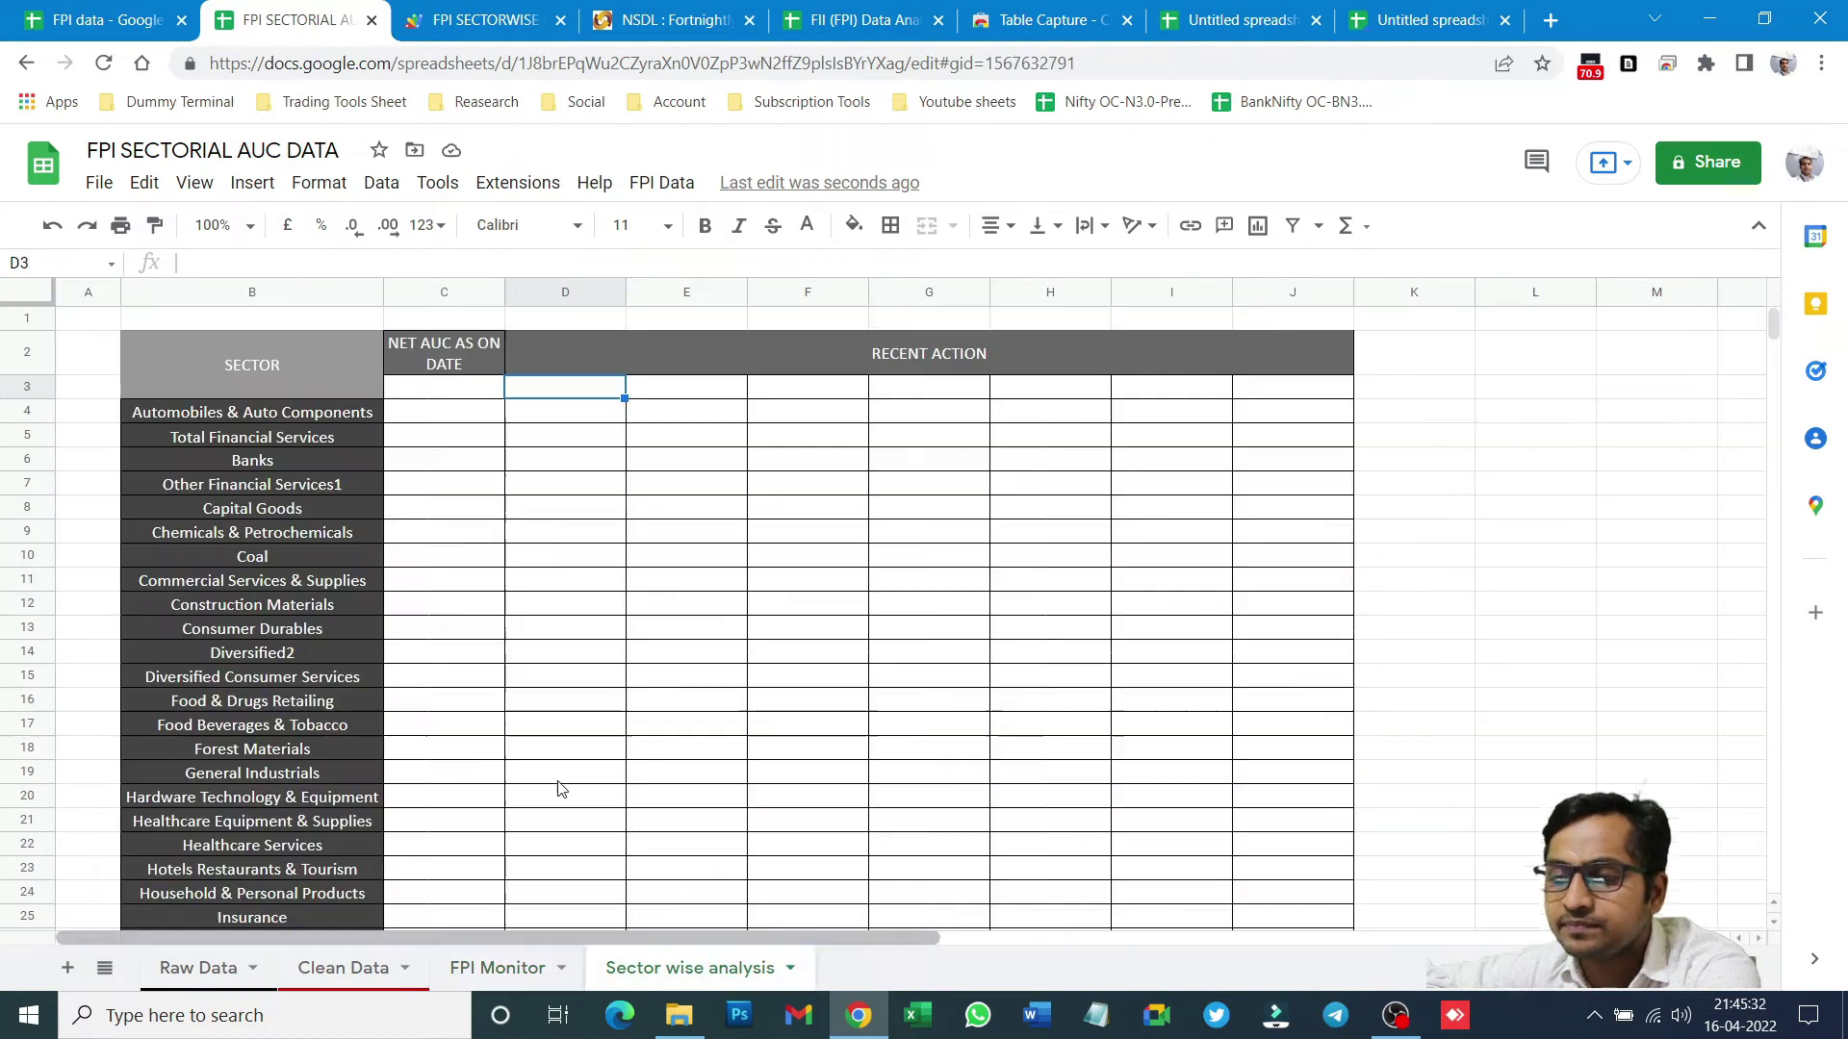
{"action": "left_click", "coordinate": [452, 410]}
{"action": "left_click", "coordinate": [446, 391]}
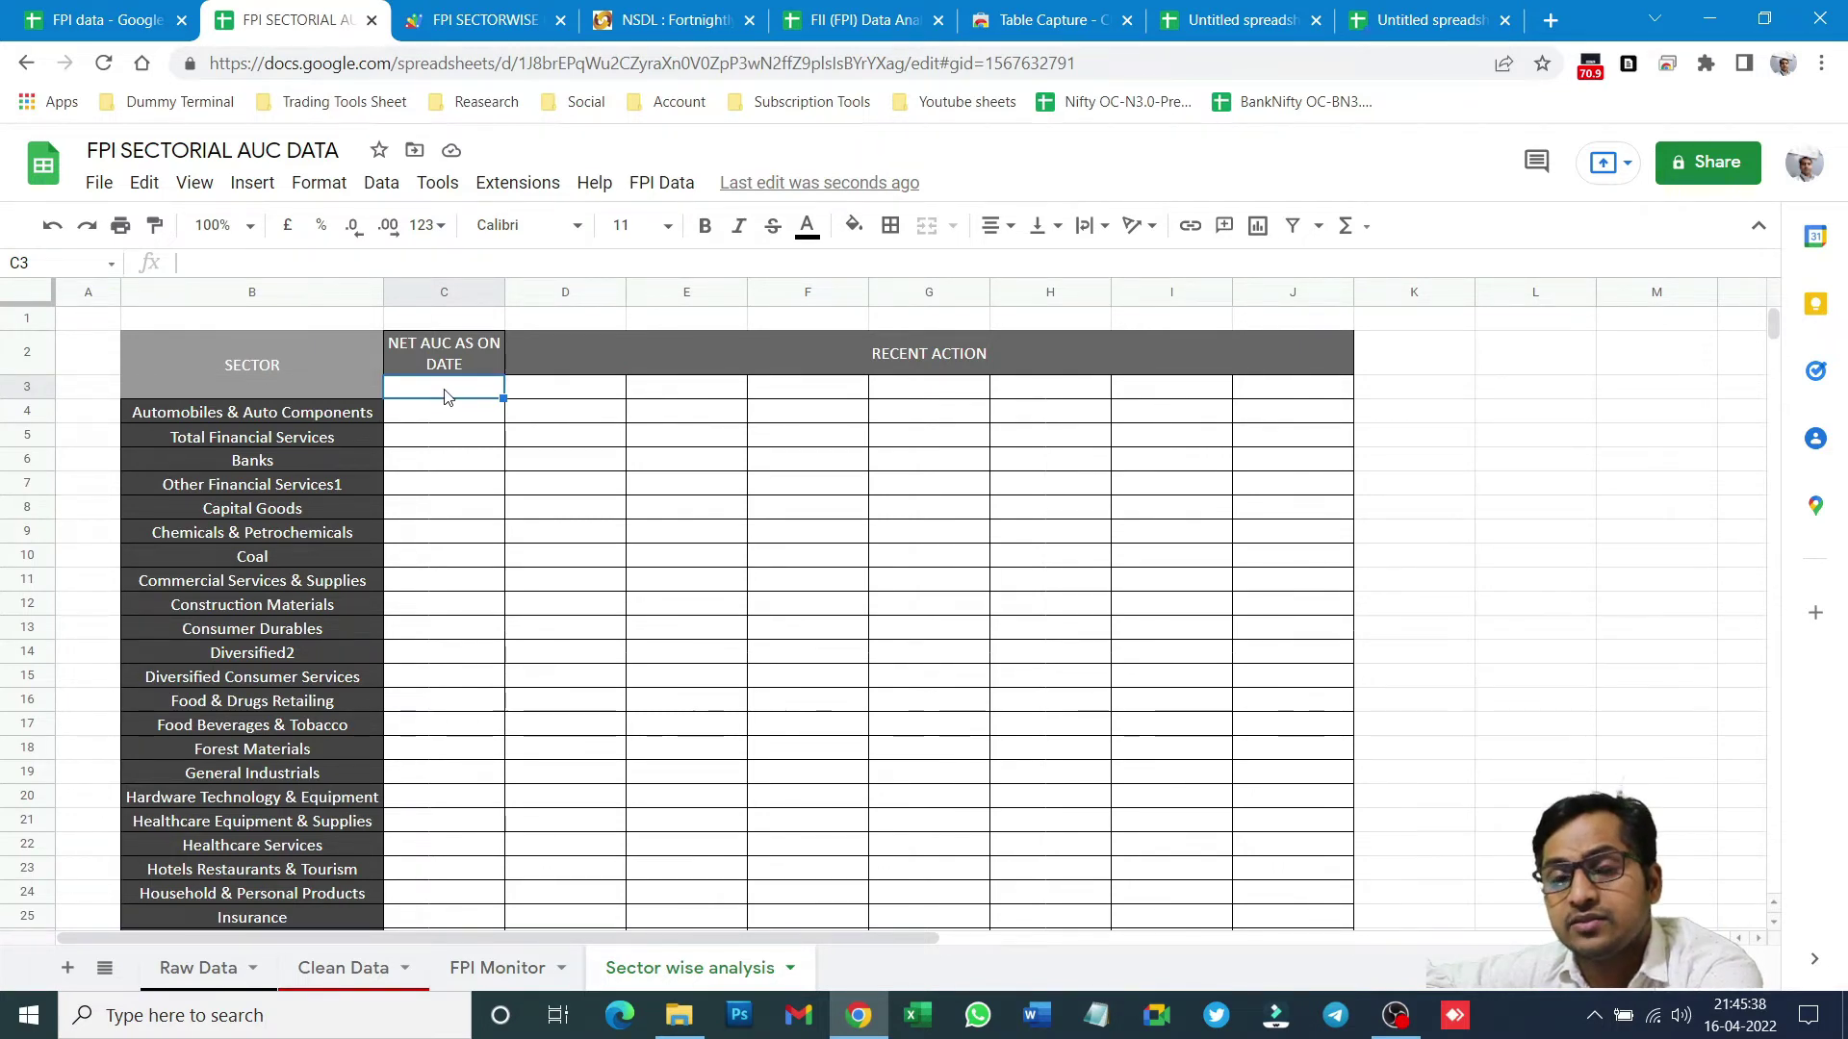
{"action": "left_click", "coordinate": [493, 968]}
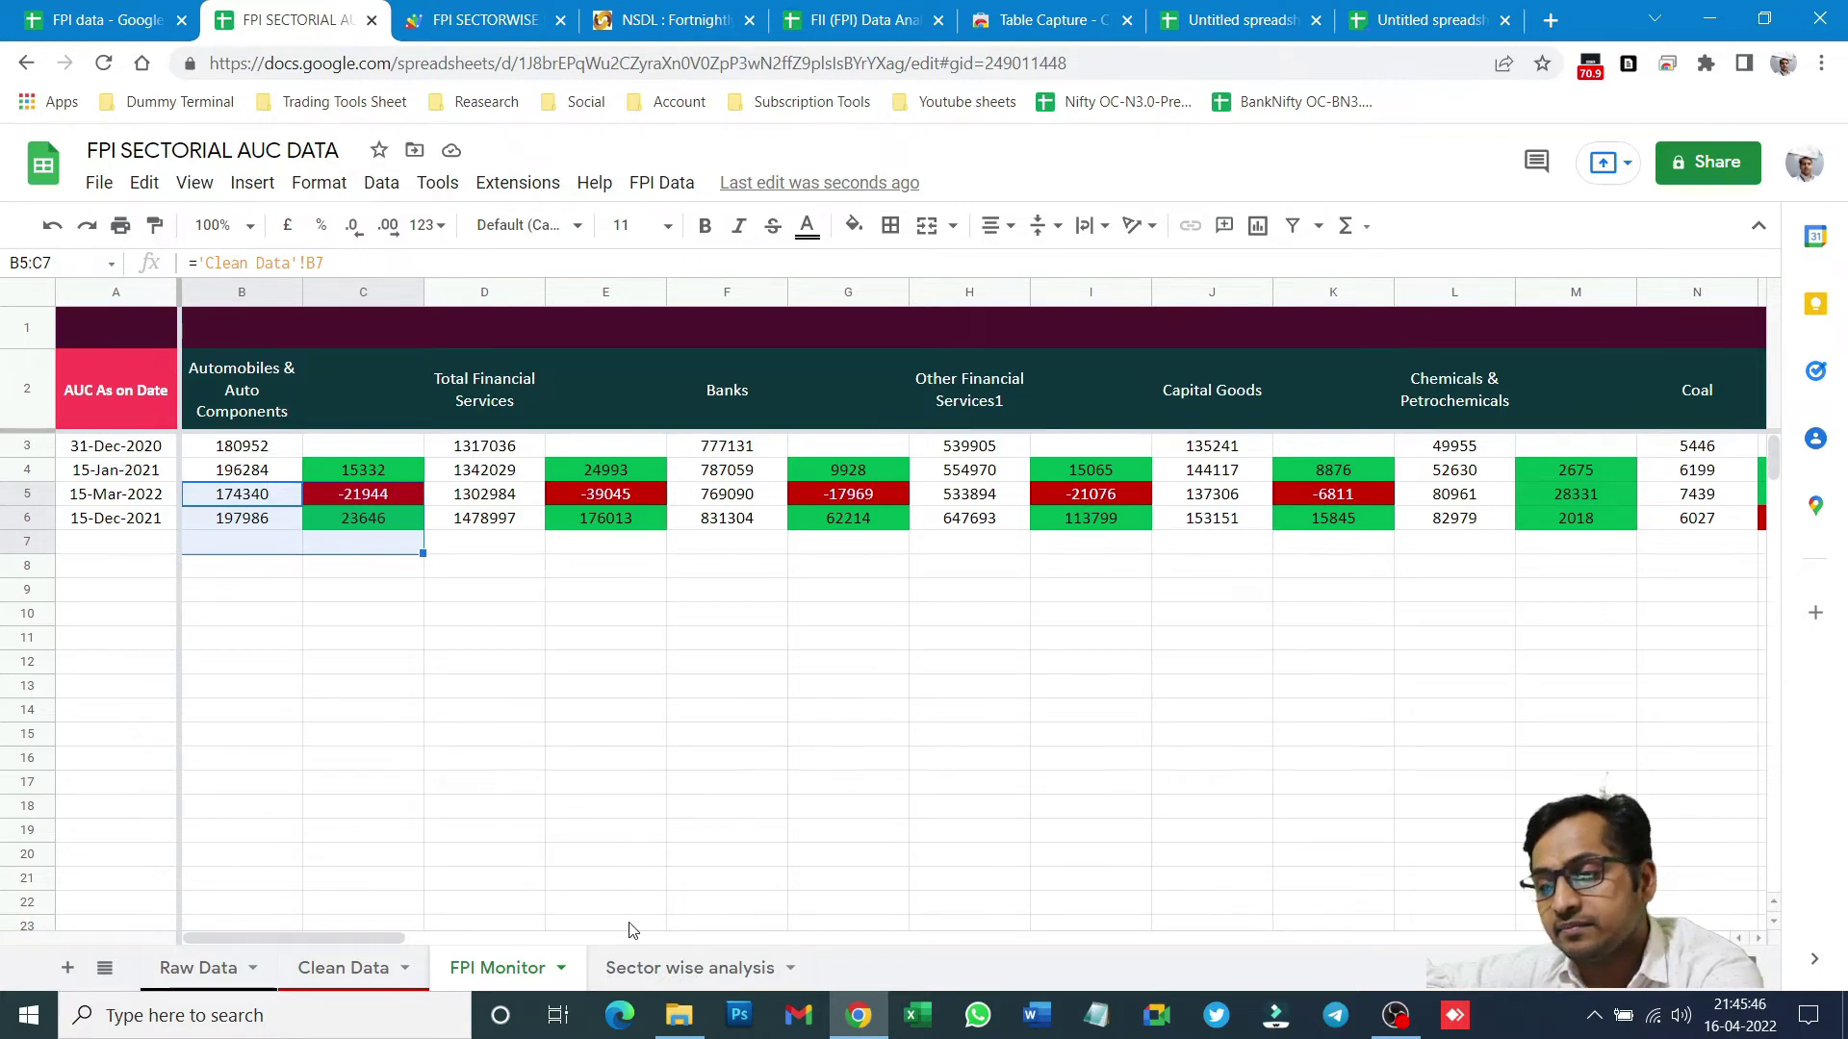
{"action": "left_click", "coordinate": [689, 968]}
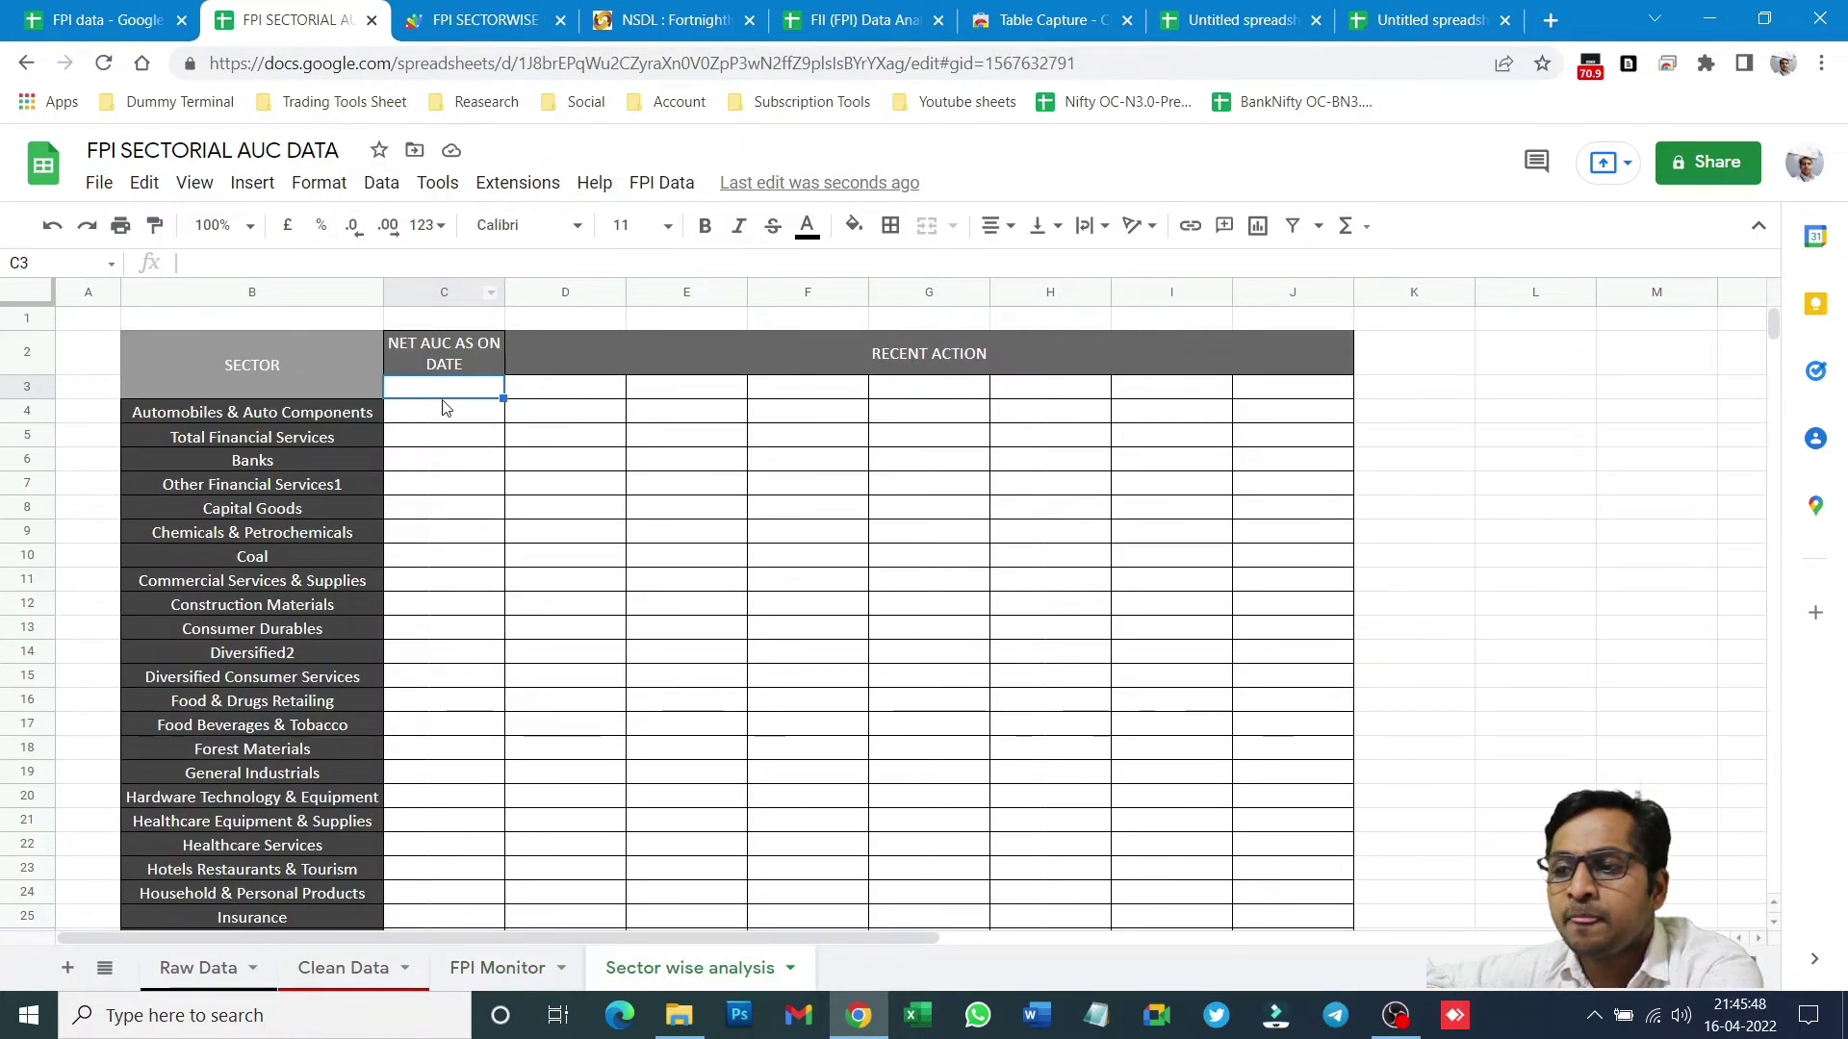
- Start a dropdown data validation rule on C3 and open its source range picker
{"action": "left_click", "coordinate": [385, 192]}
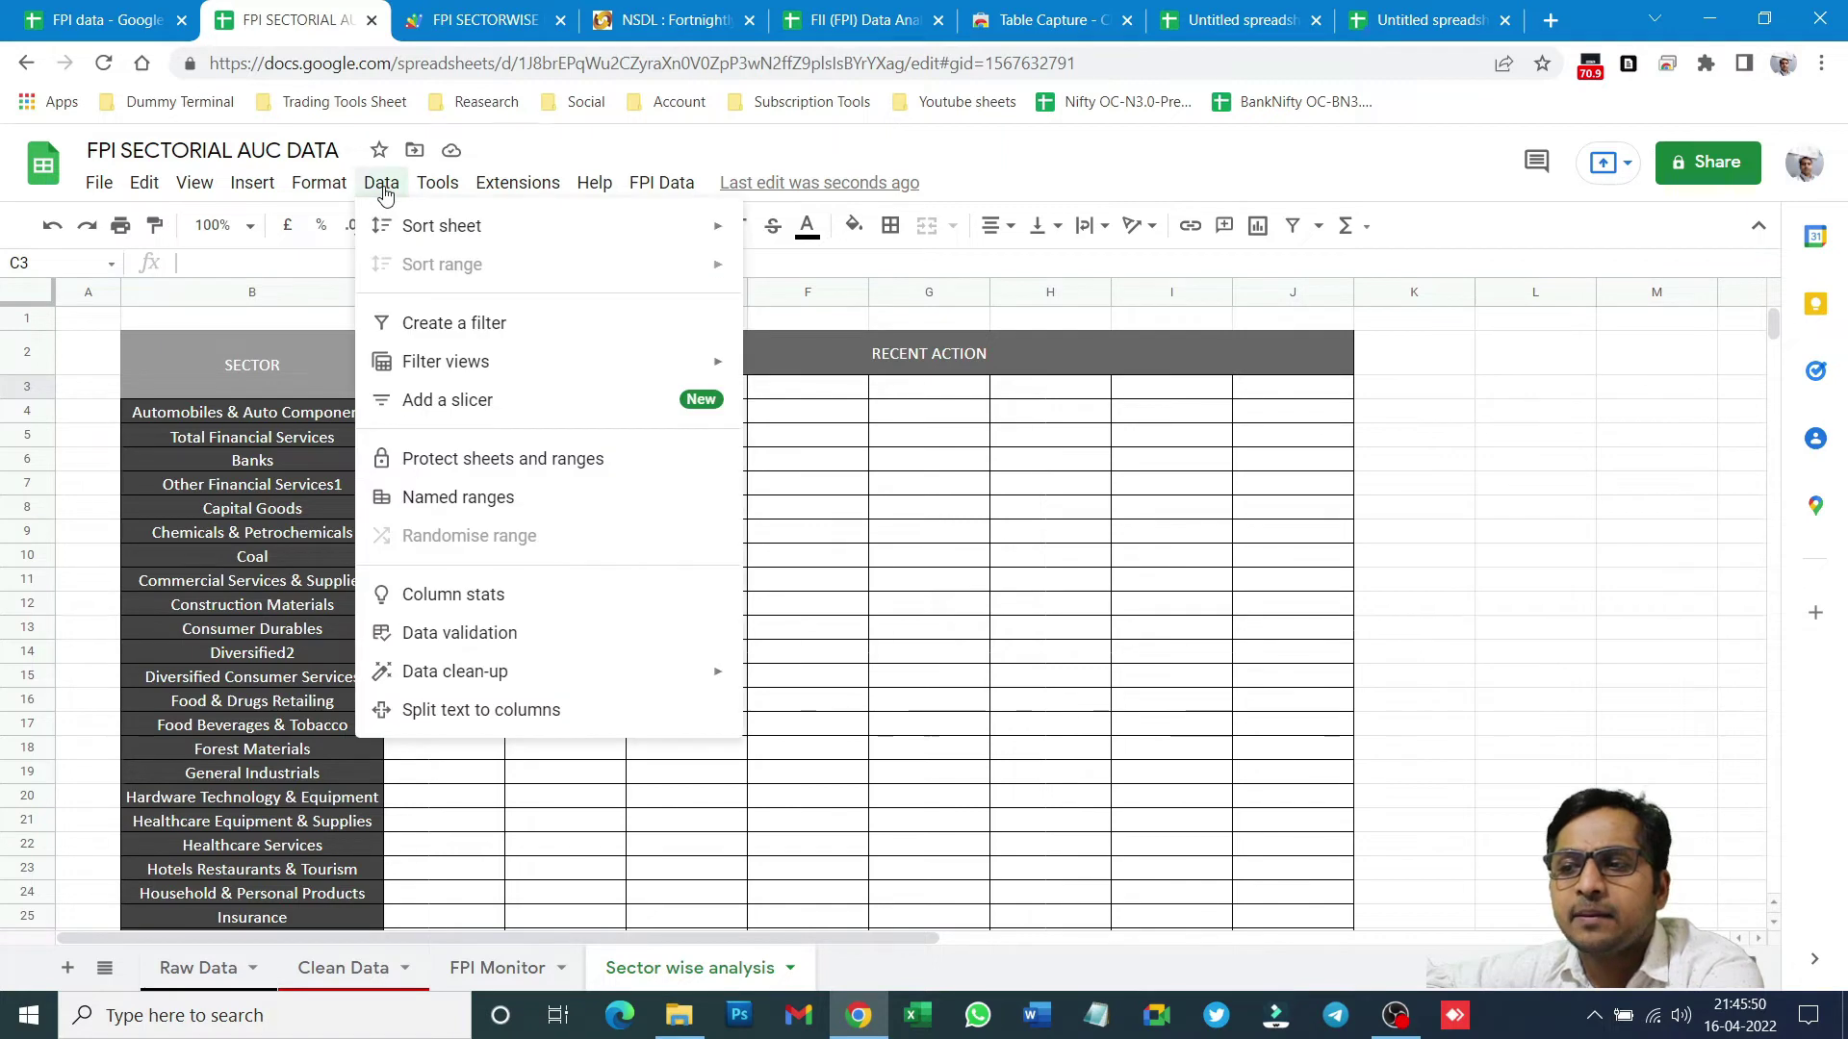
{"action": "mouse_move", "coordinate": [411, 182]}
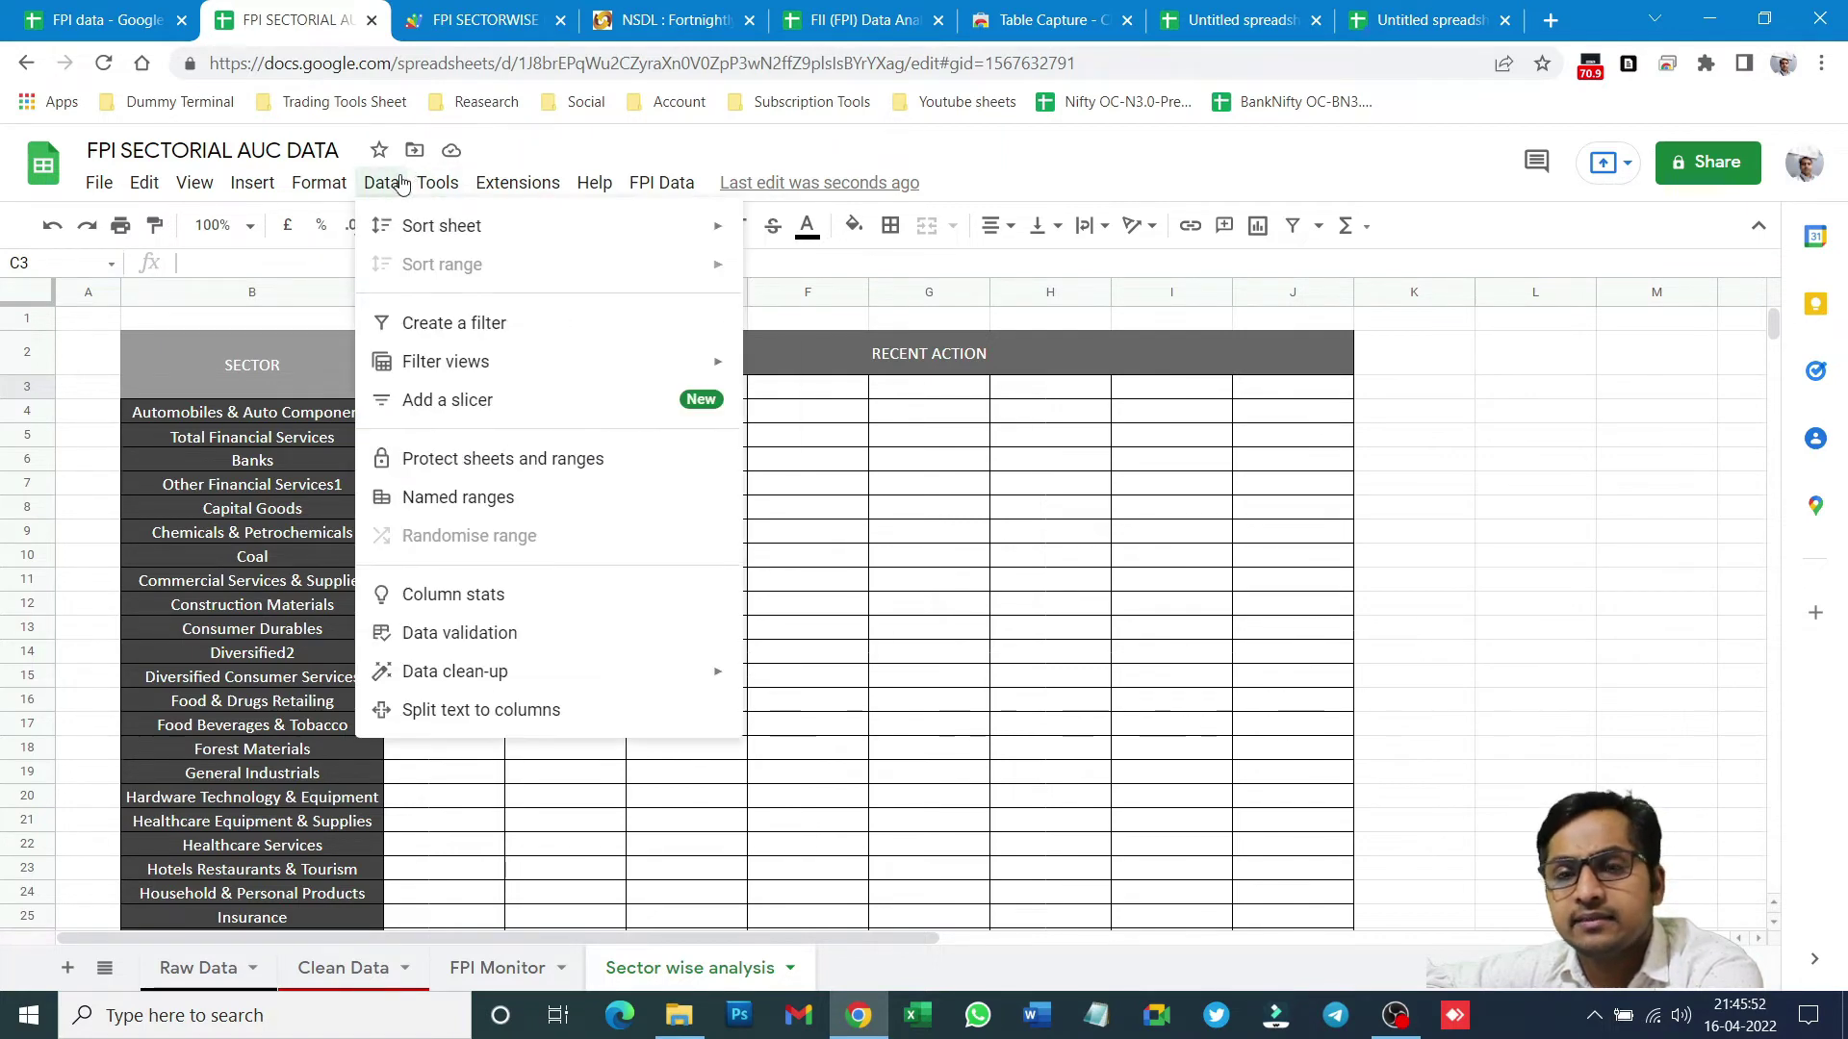
{"action": "left_click", "coordinate": [435, 633]}
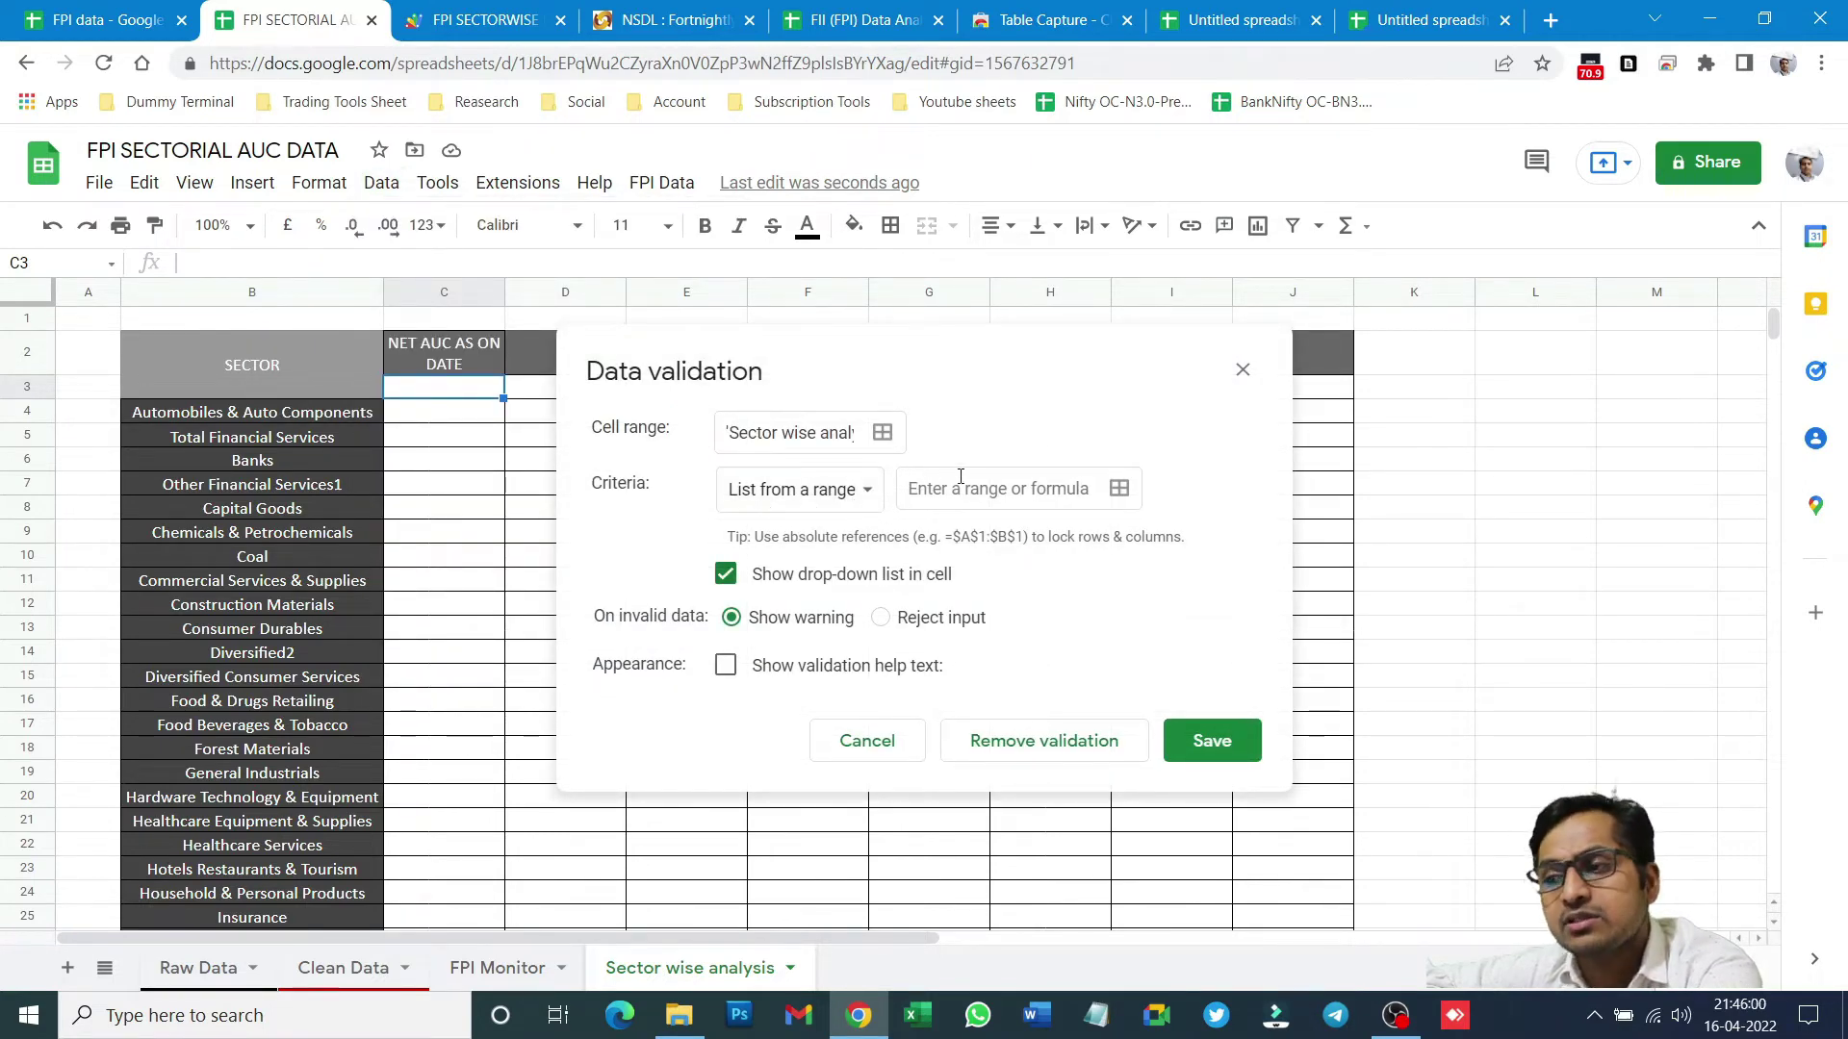
{"action": "left_click", "coordinate": [1120, 493]}
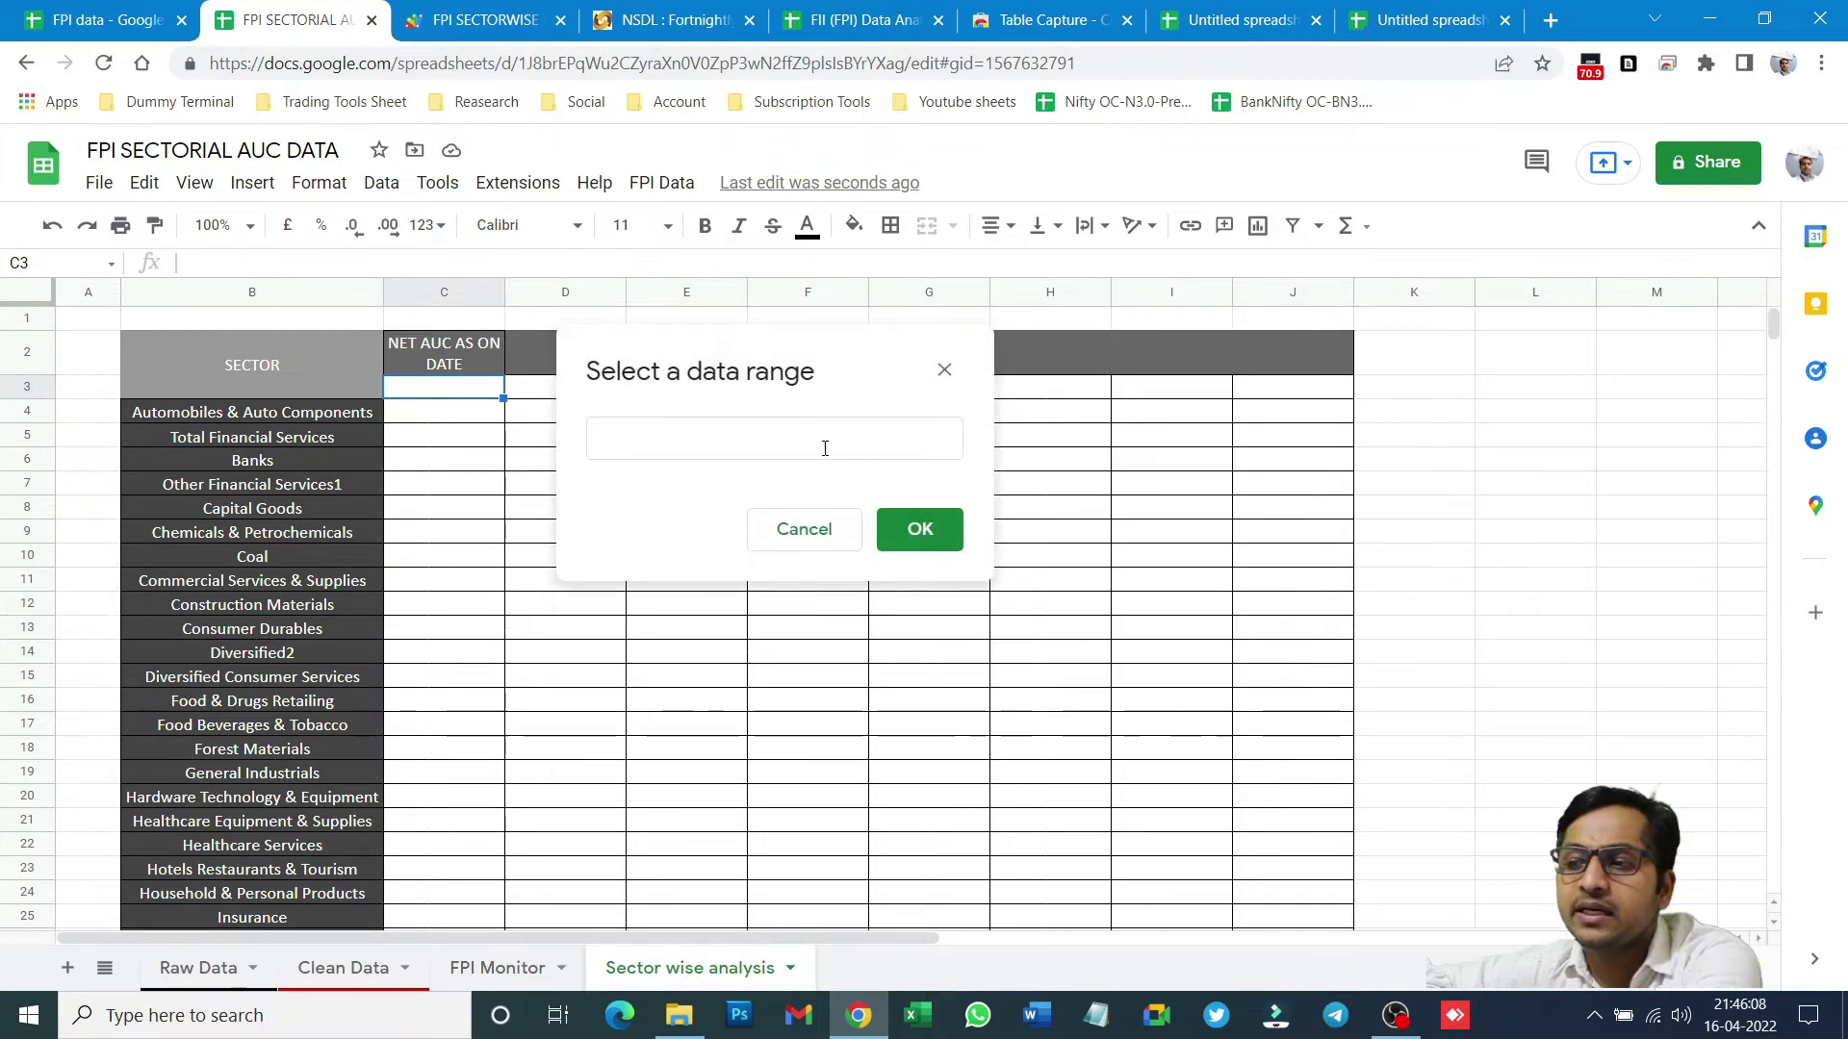
{"action": "left_click", "coordinate": [825, 447]}
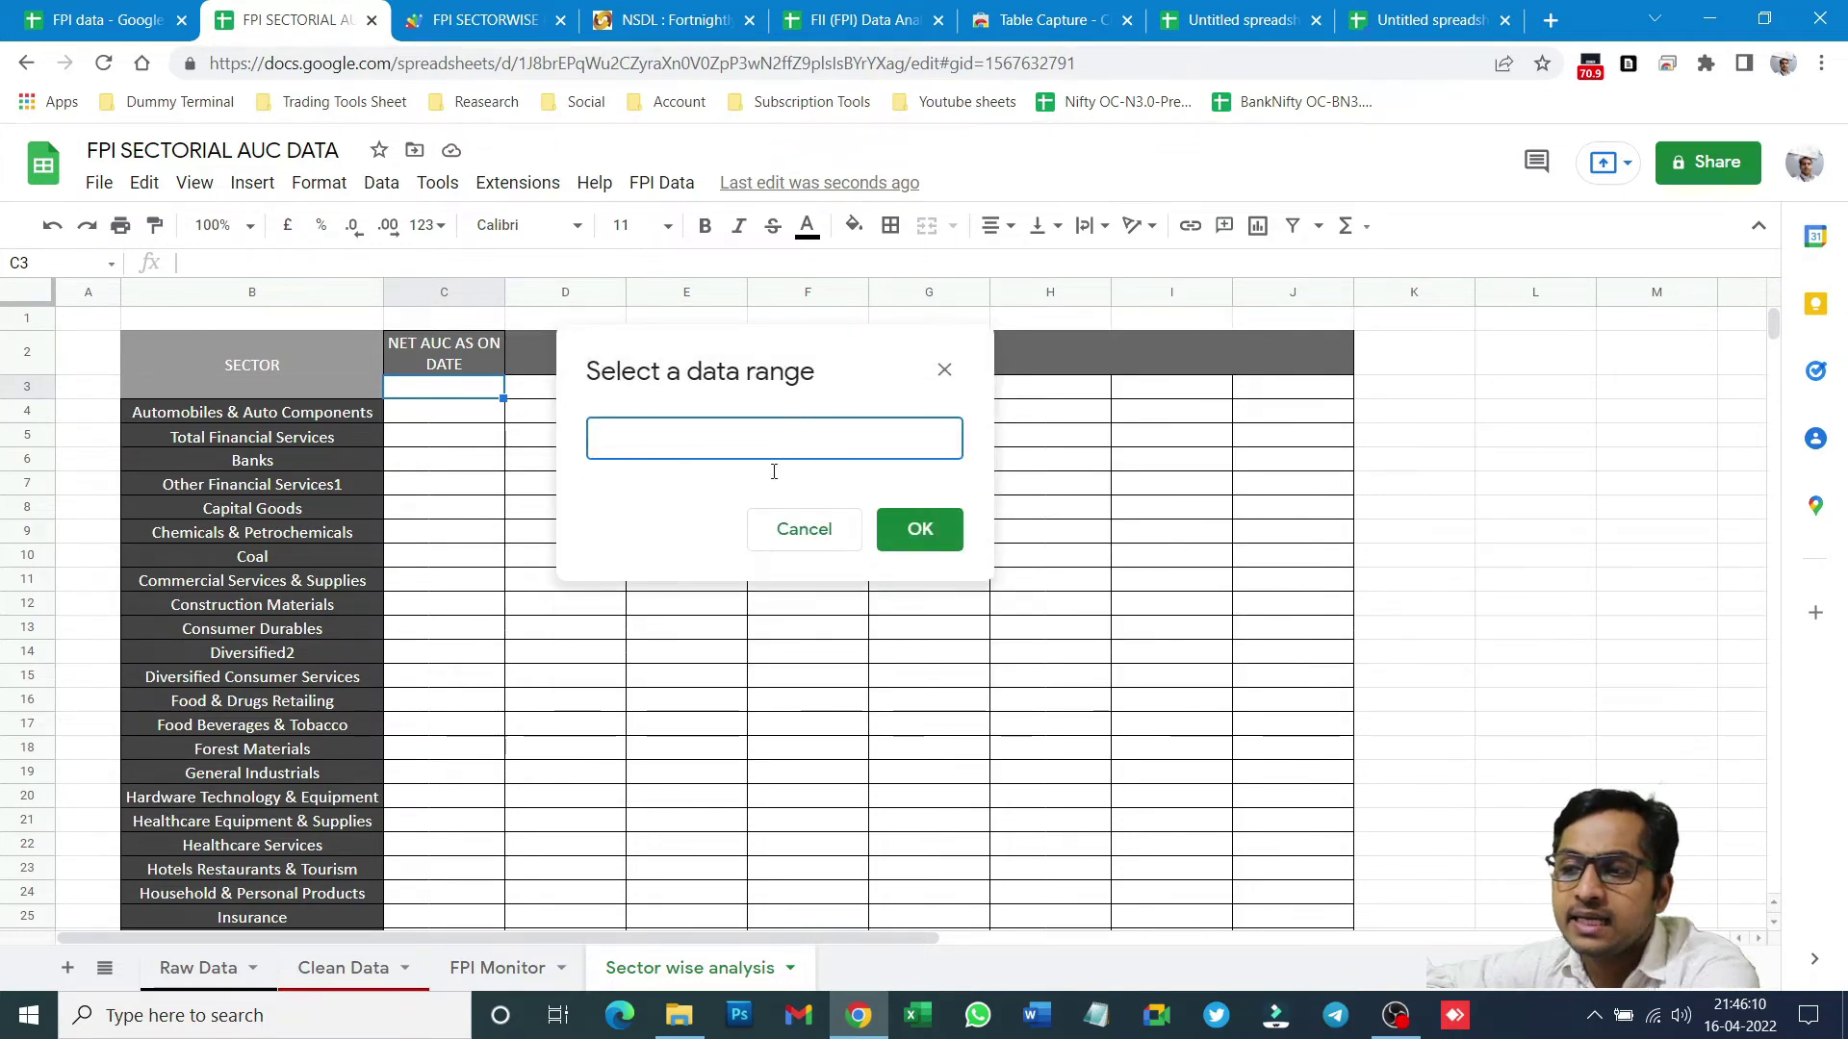
- Use 'FPI Monitor'!A3:A57 as the dropdown's date source and save the rule
{"action": "left_click", "coordinate": [489, 968]}
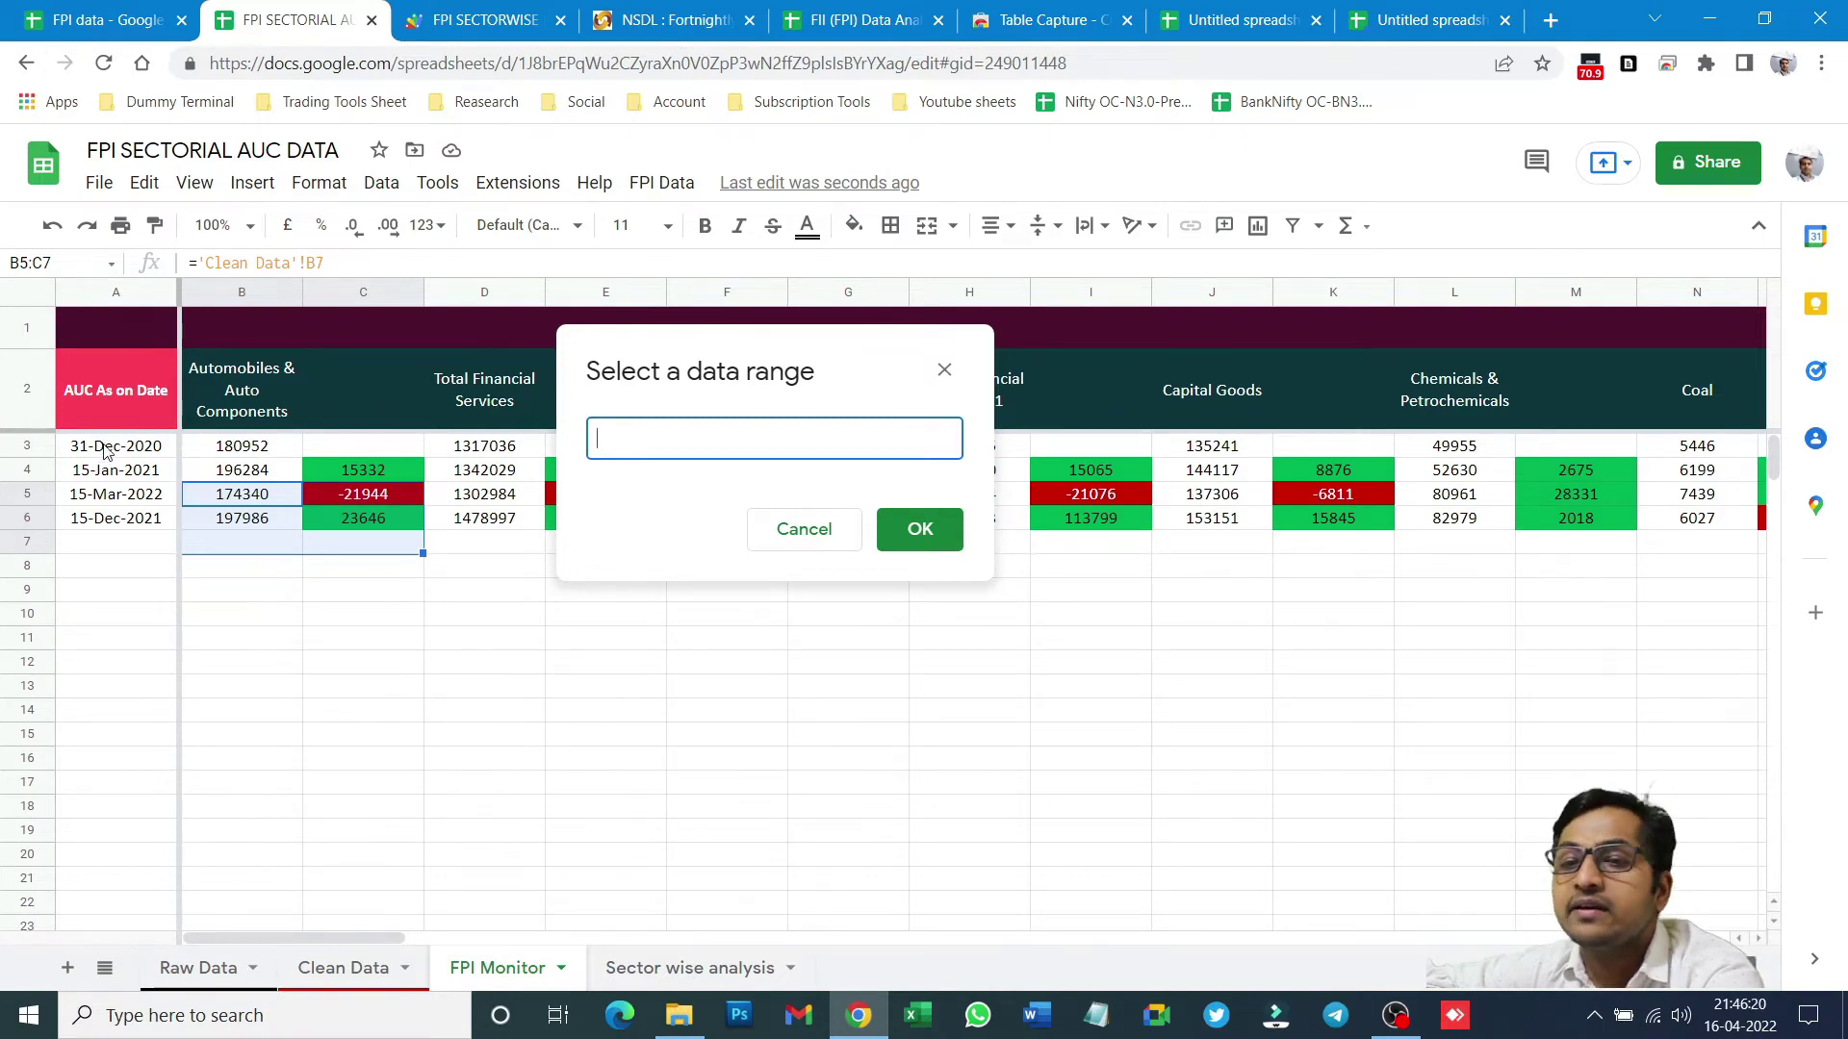
{"action": "left_click_drag", "start_coordinate": [106, 451], "coordinate": [118, 522]}
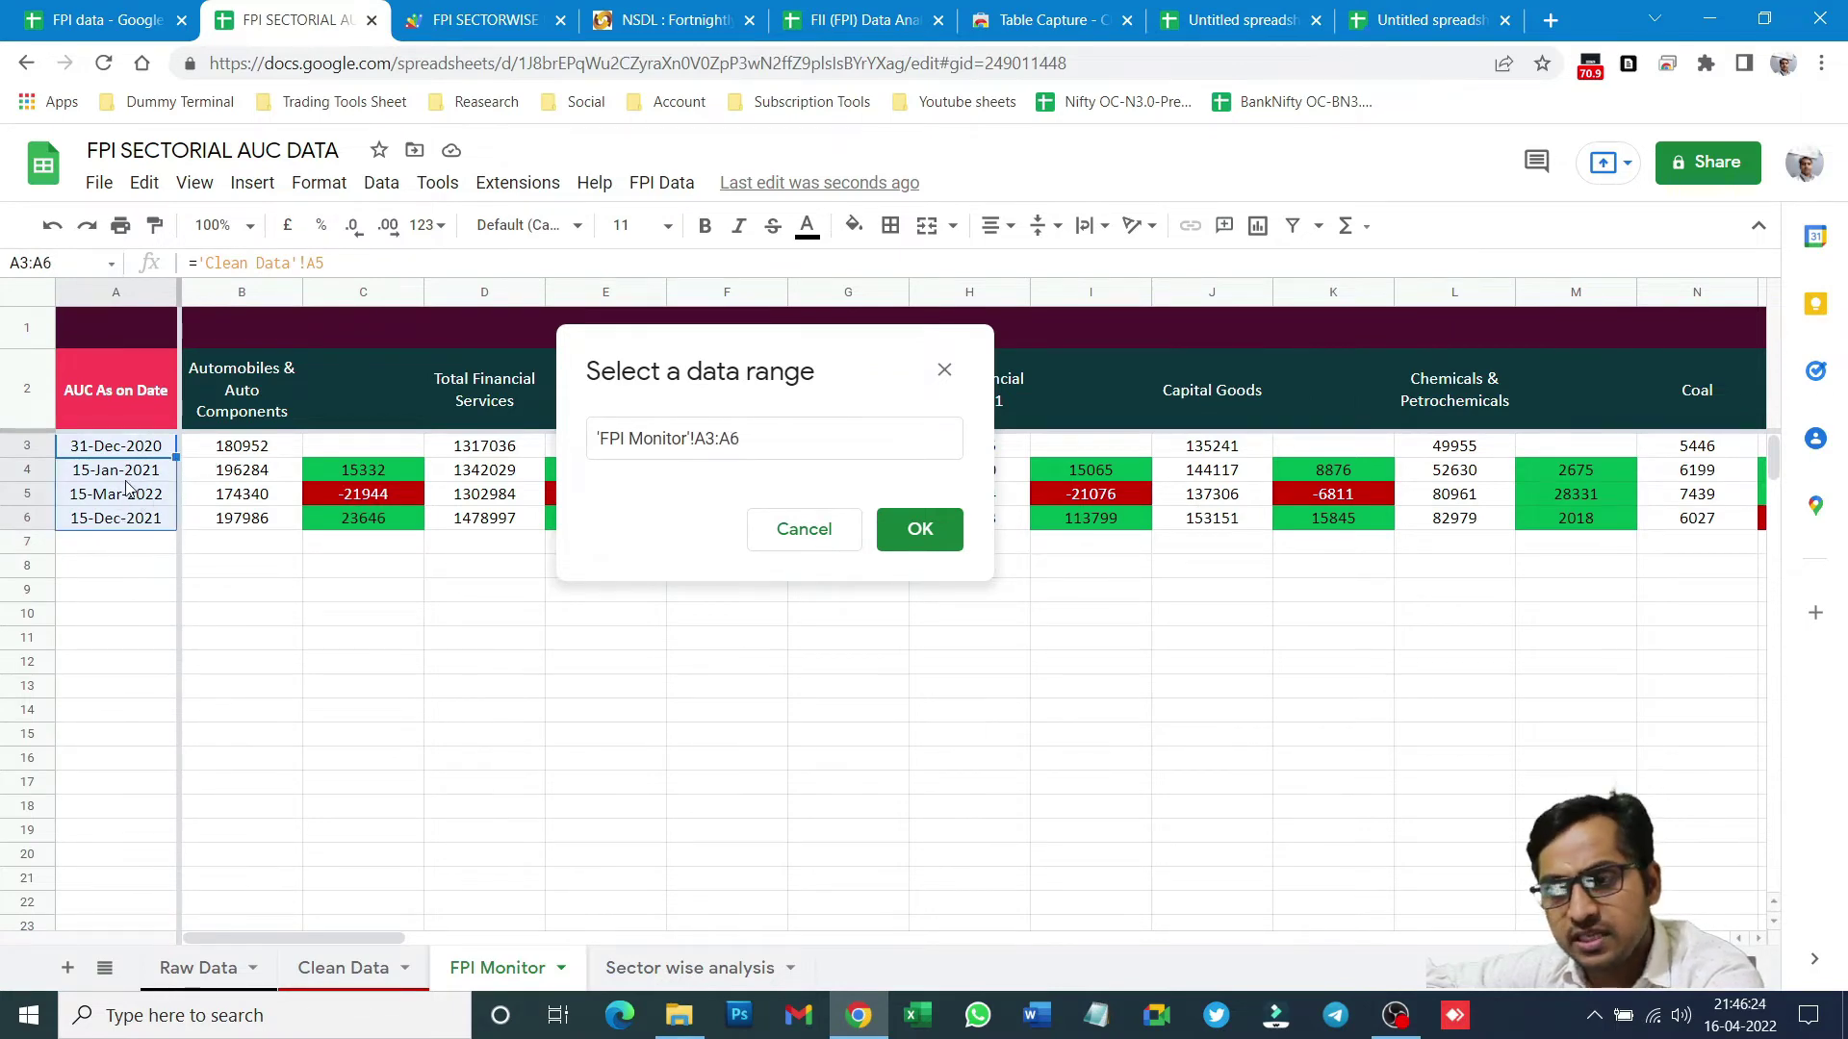
{"action": "left_click", "coordinate": [115, 469]}
{"action": "left_click_drag", "start_coordinate": [114, 450], "coordinate": [71, 1001]}
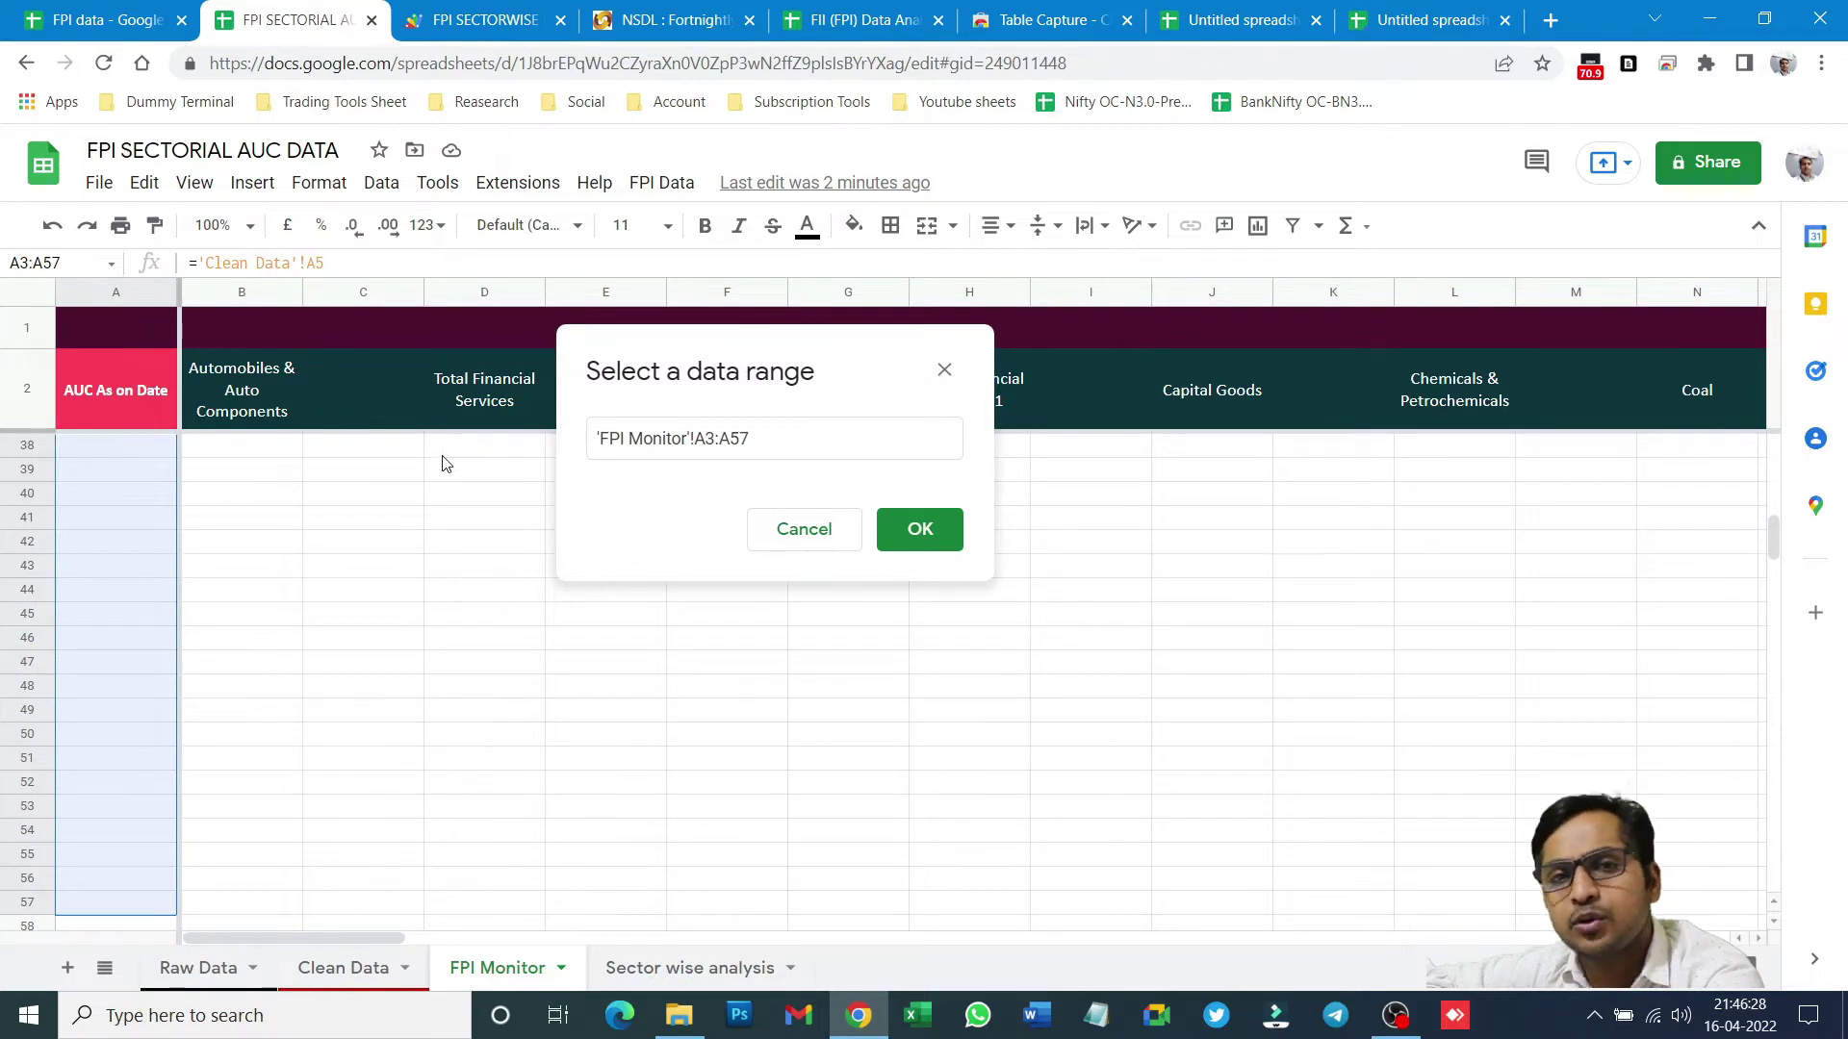
{"action": "left_click", "coordinate": [934, 532]}
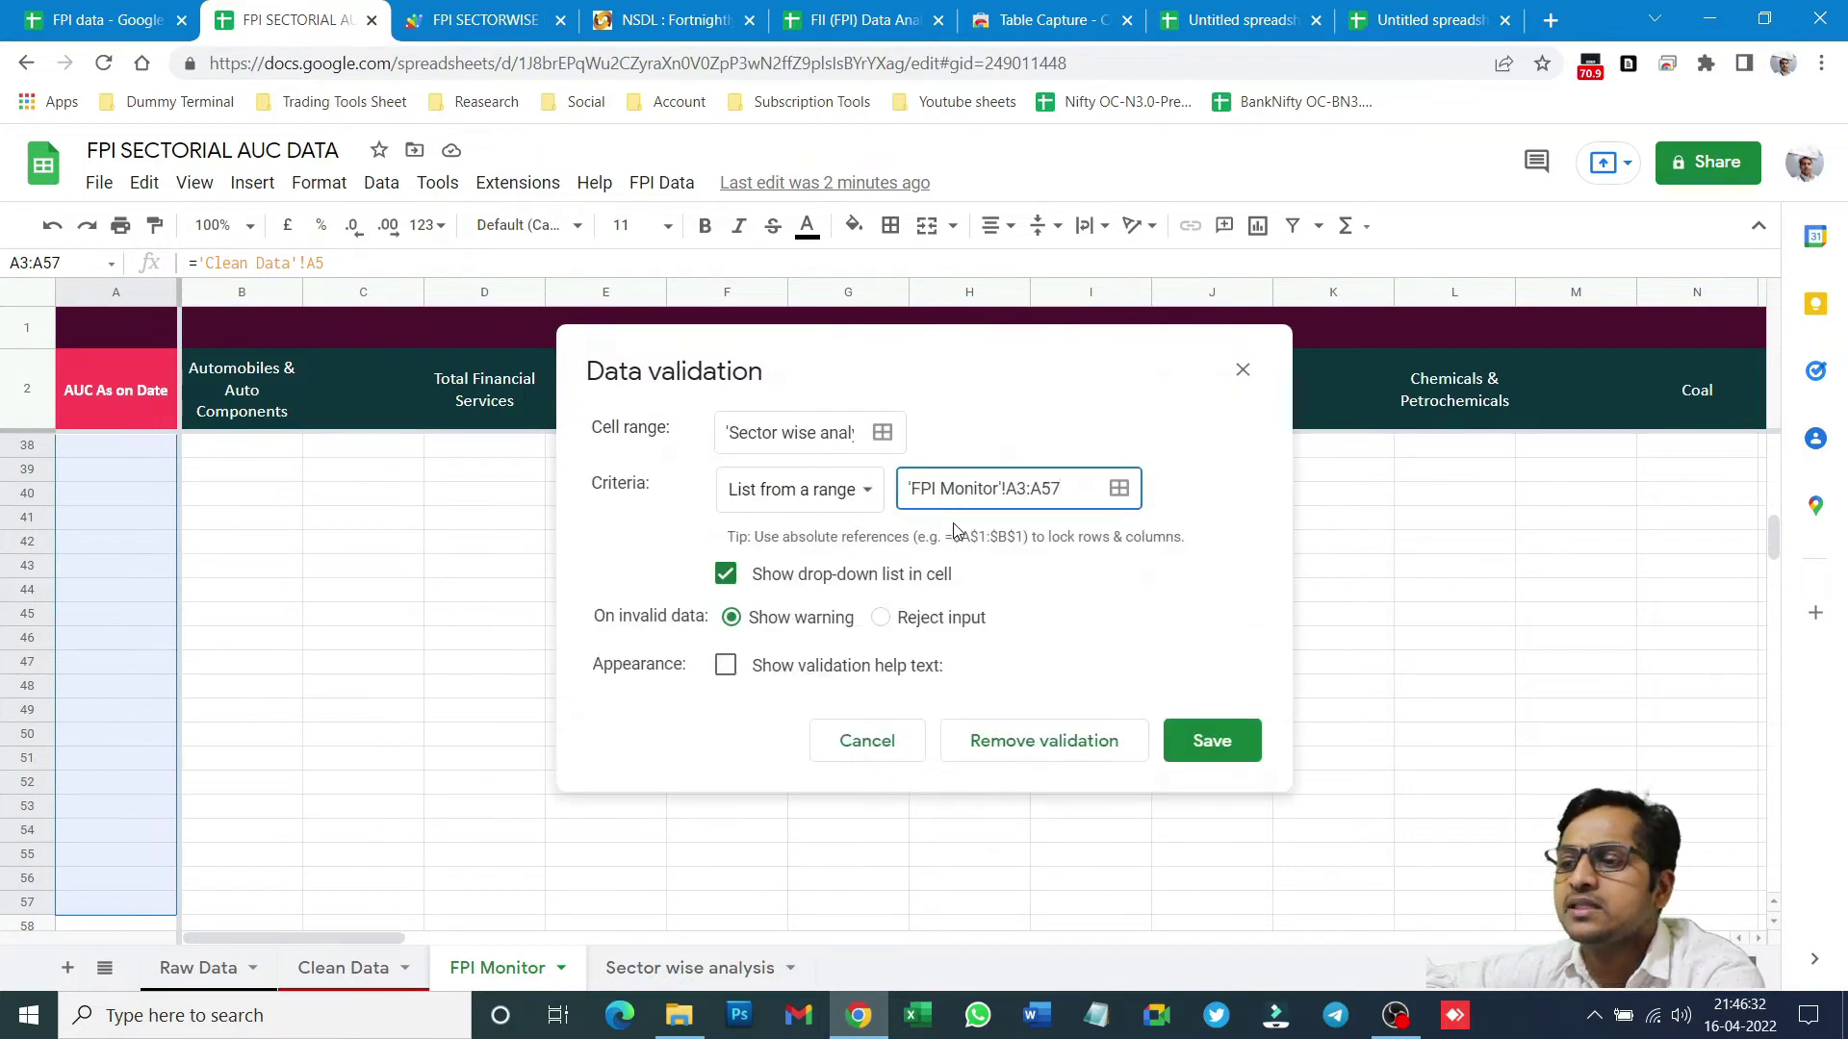
{"action": "left_click", "coordinate": [1174, 755]}
{"action": "left_click", "coordinate": [689, 968]}
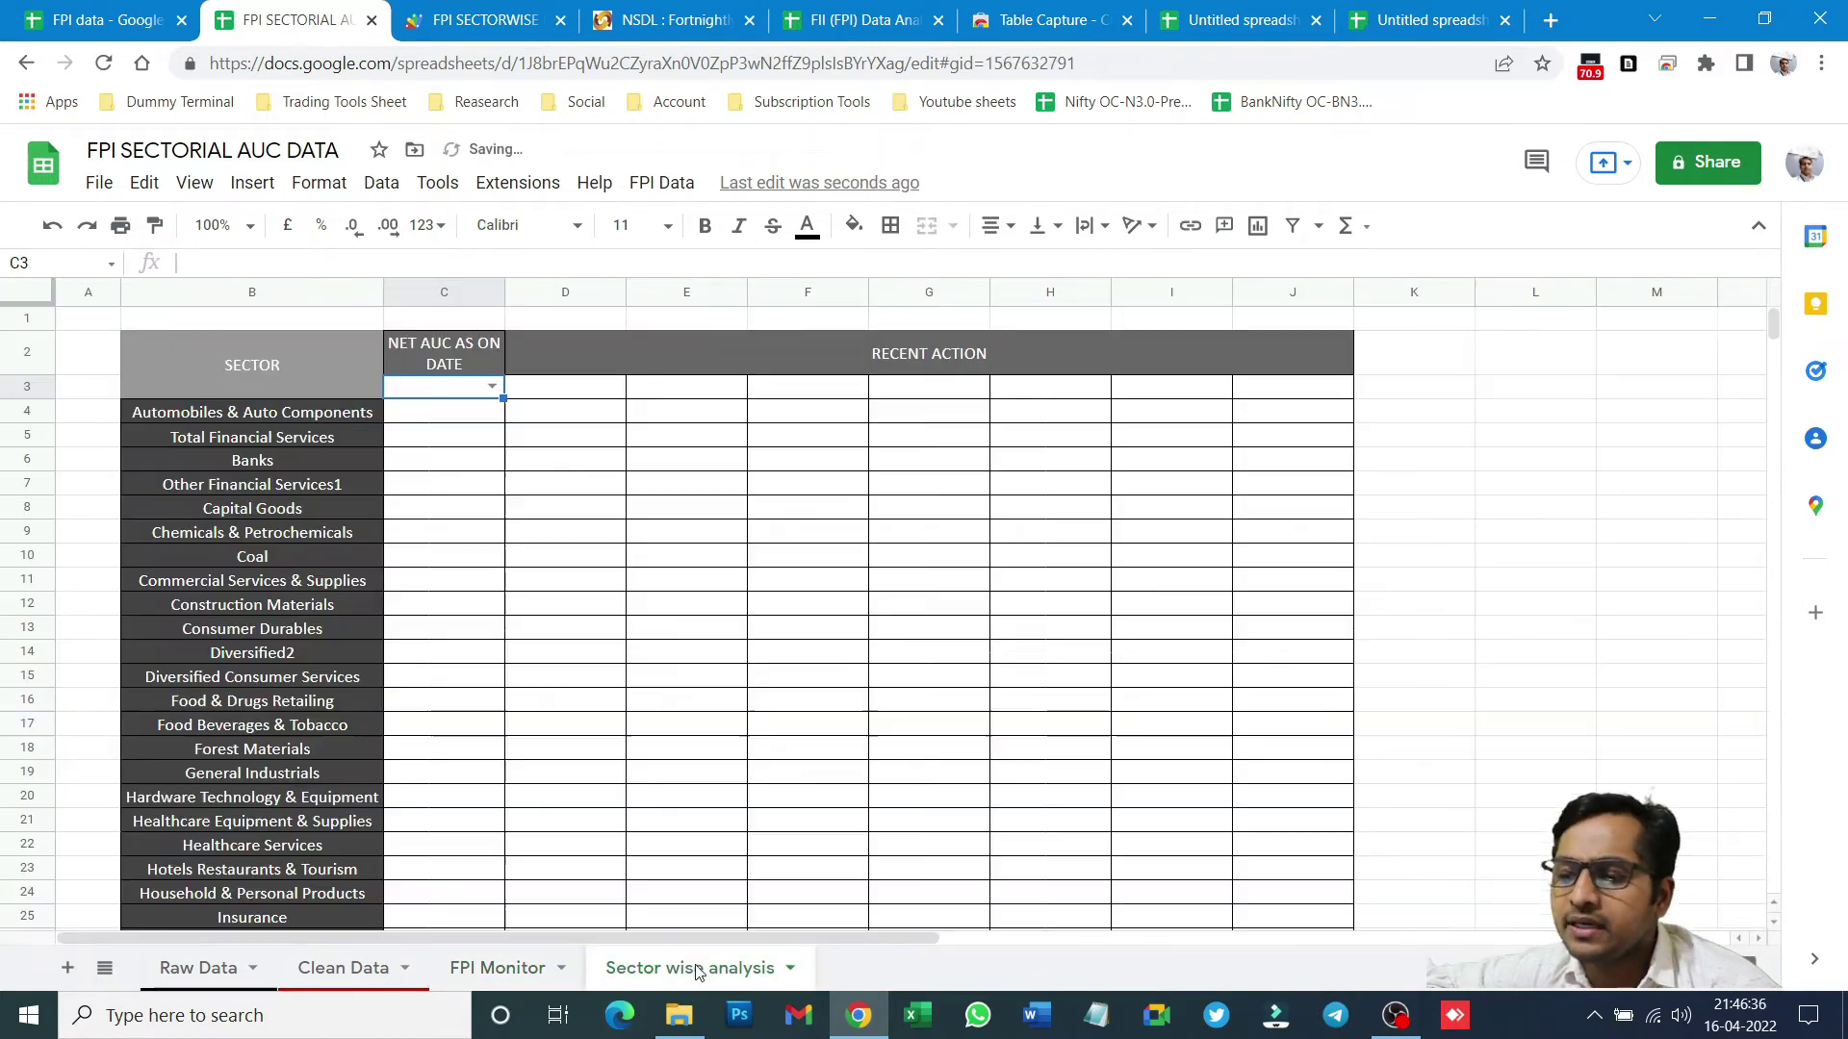
- Compare with the FII (FPI) Data Analysis date list, then set C3's dropdown to 15 Jan 2021
{"action": "left_click", "coordinate": [495, 392]}
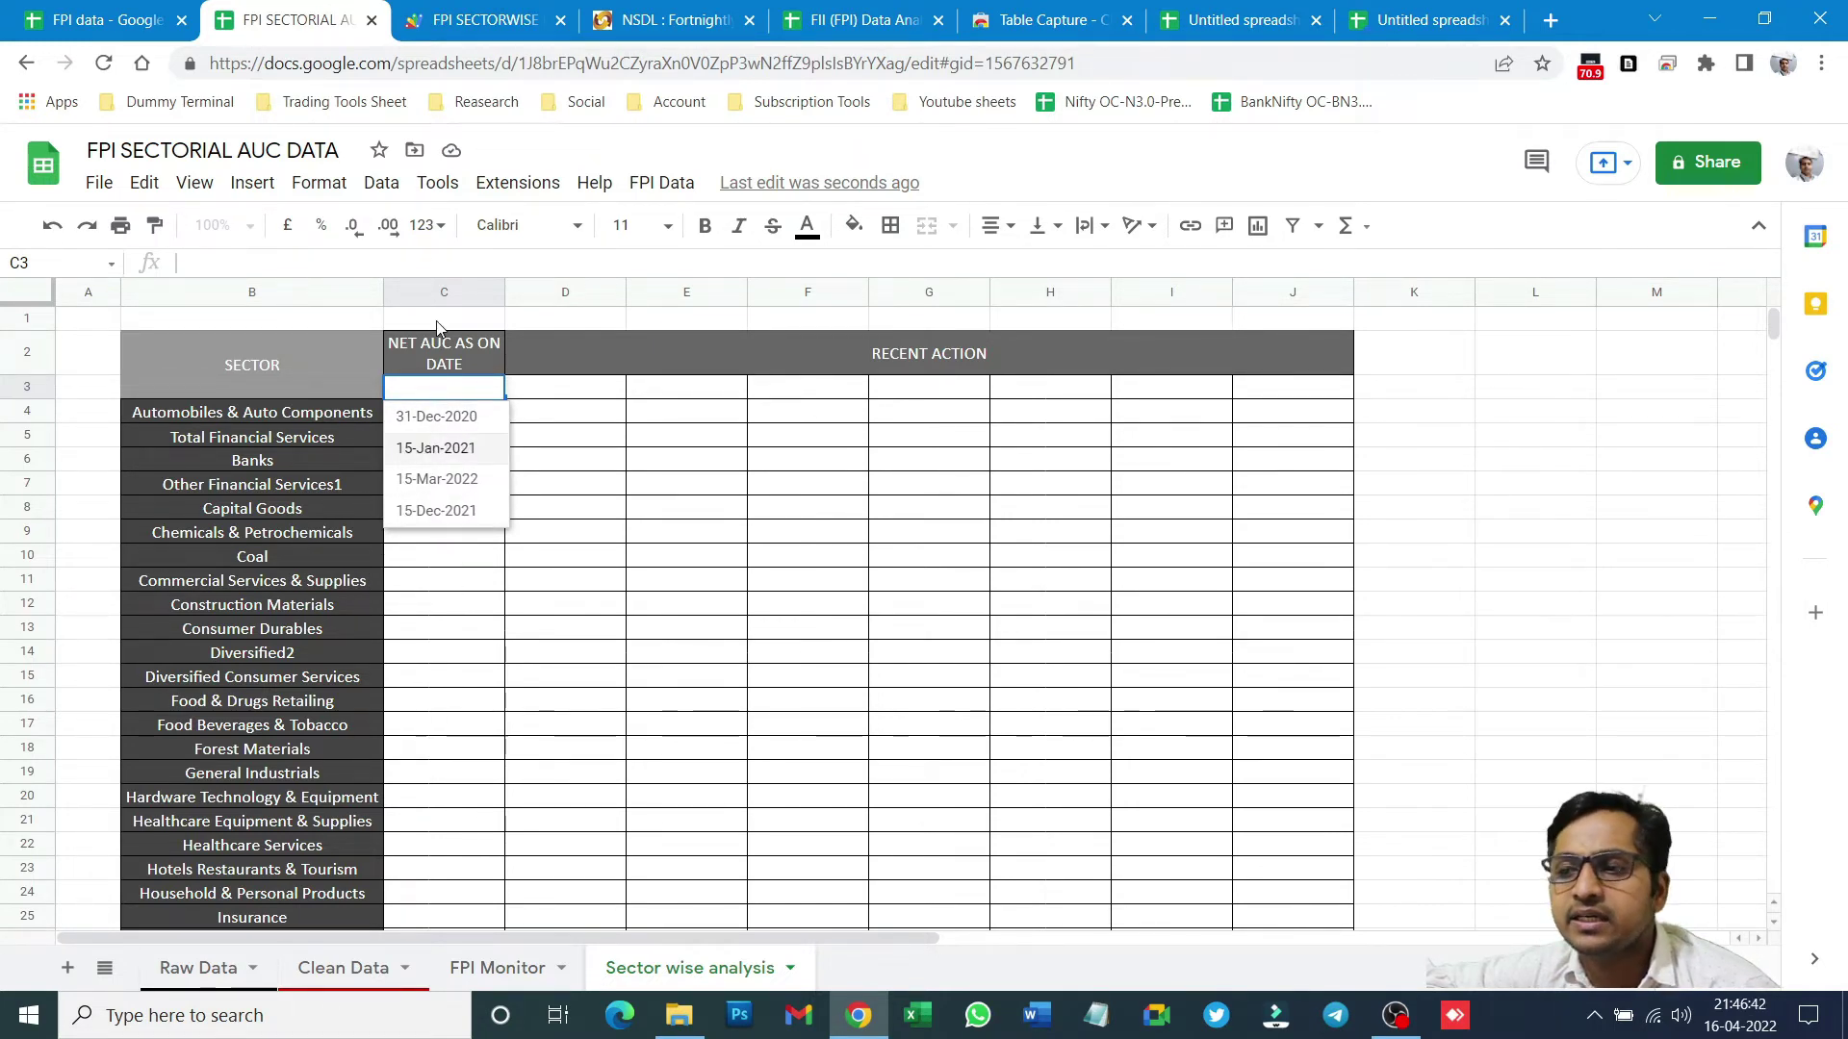
{"action": "left_click", "coordinate": [845, 19]}
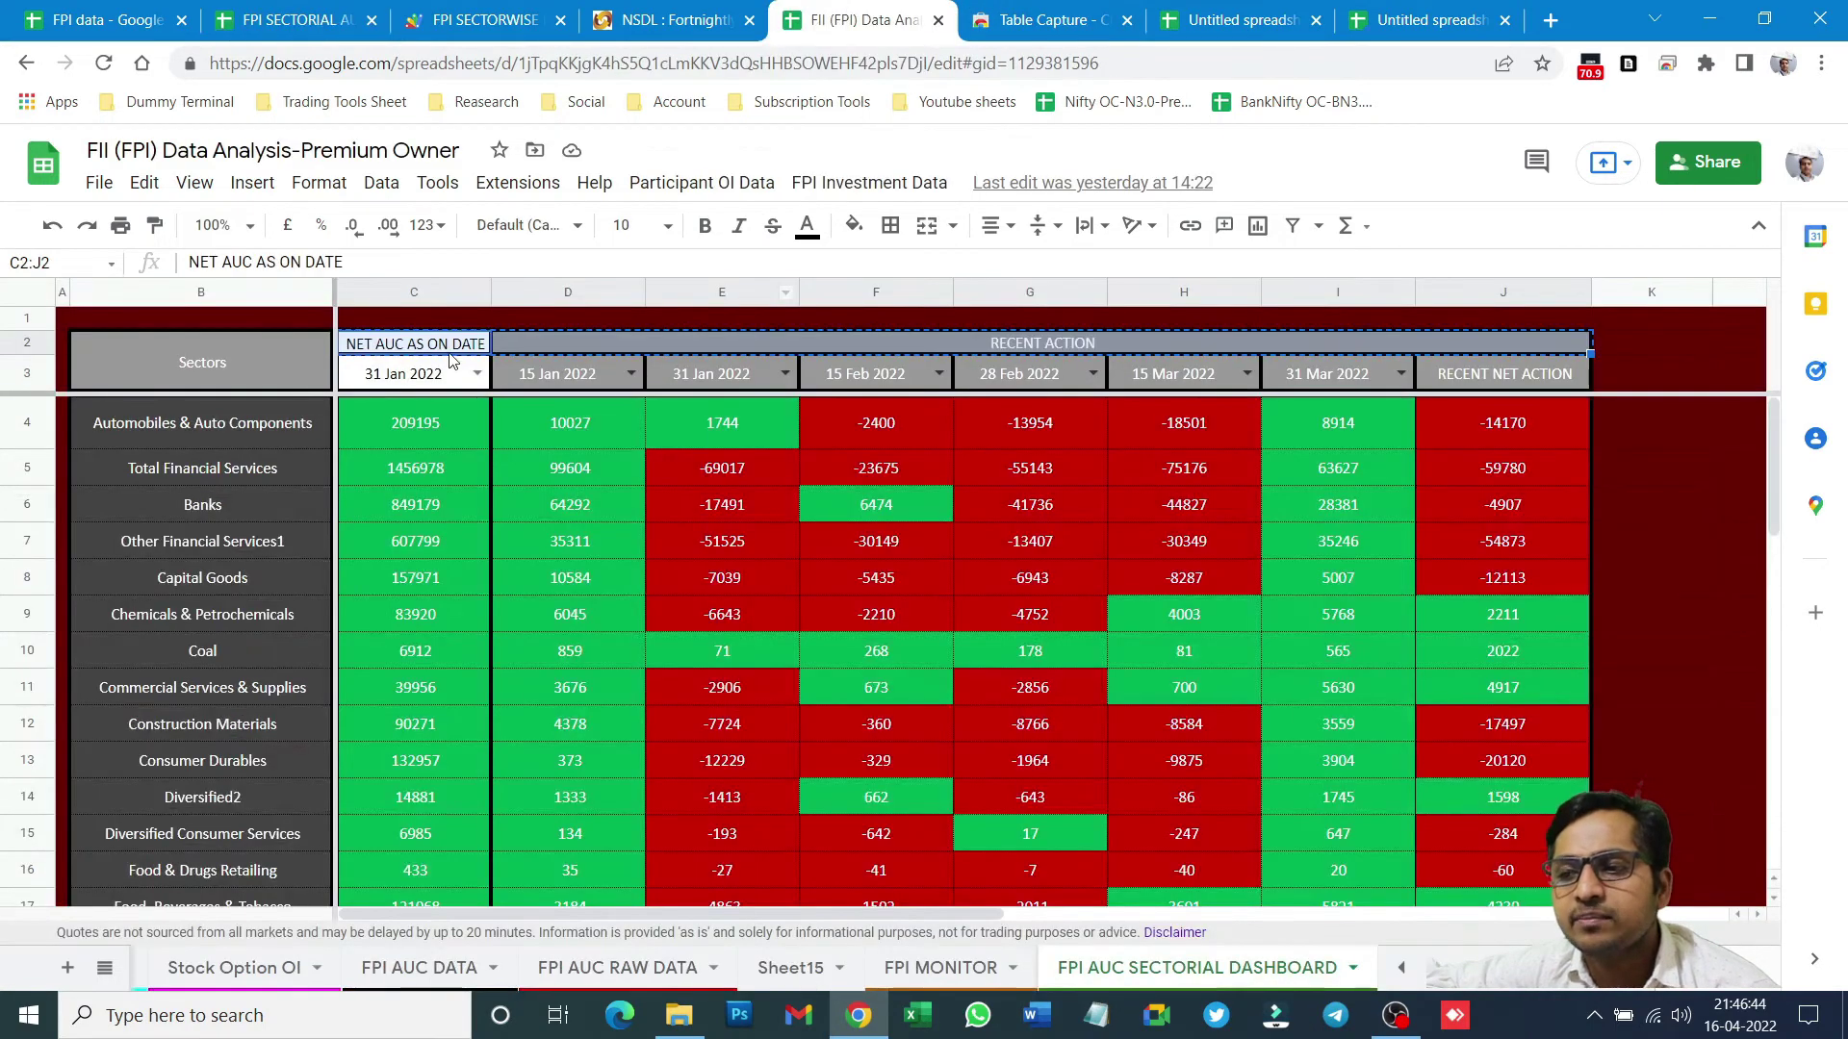
{"action": "left_click", "coordinate": [476, 376]}
{"action": "scroll", "coordinate": [438, 702], "scroll_direction": "down", "scroll_amount": 4}
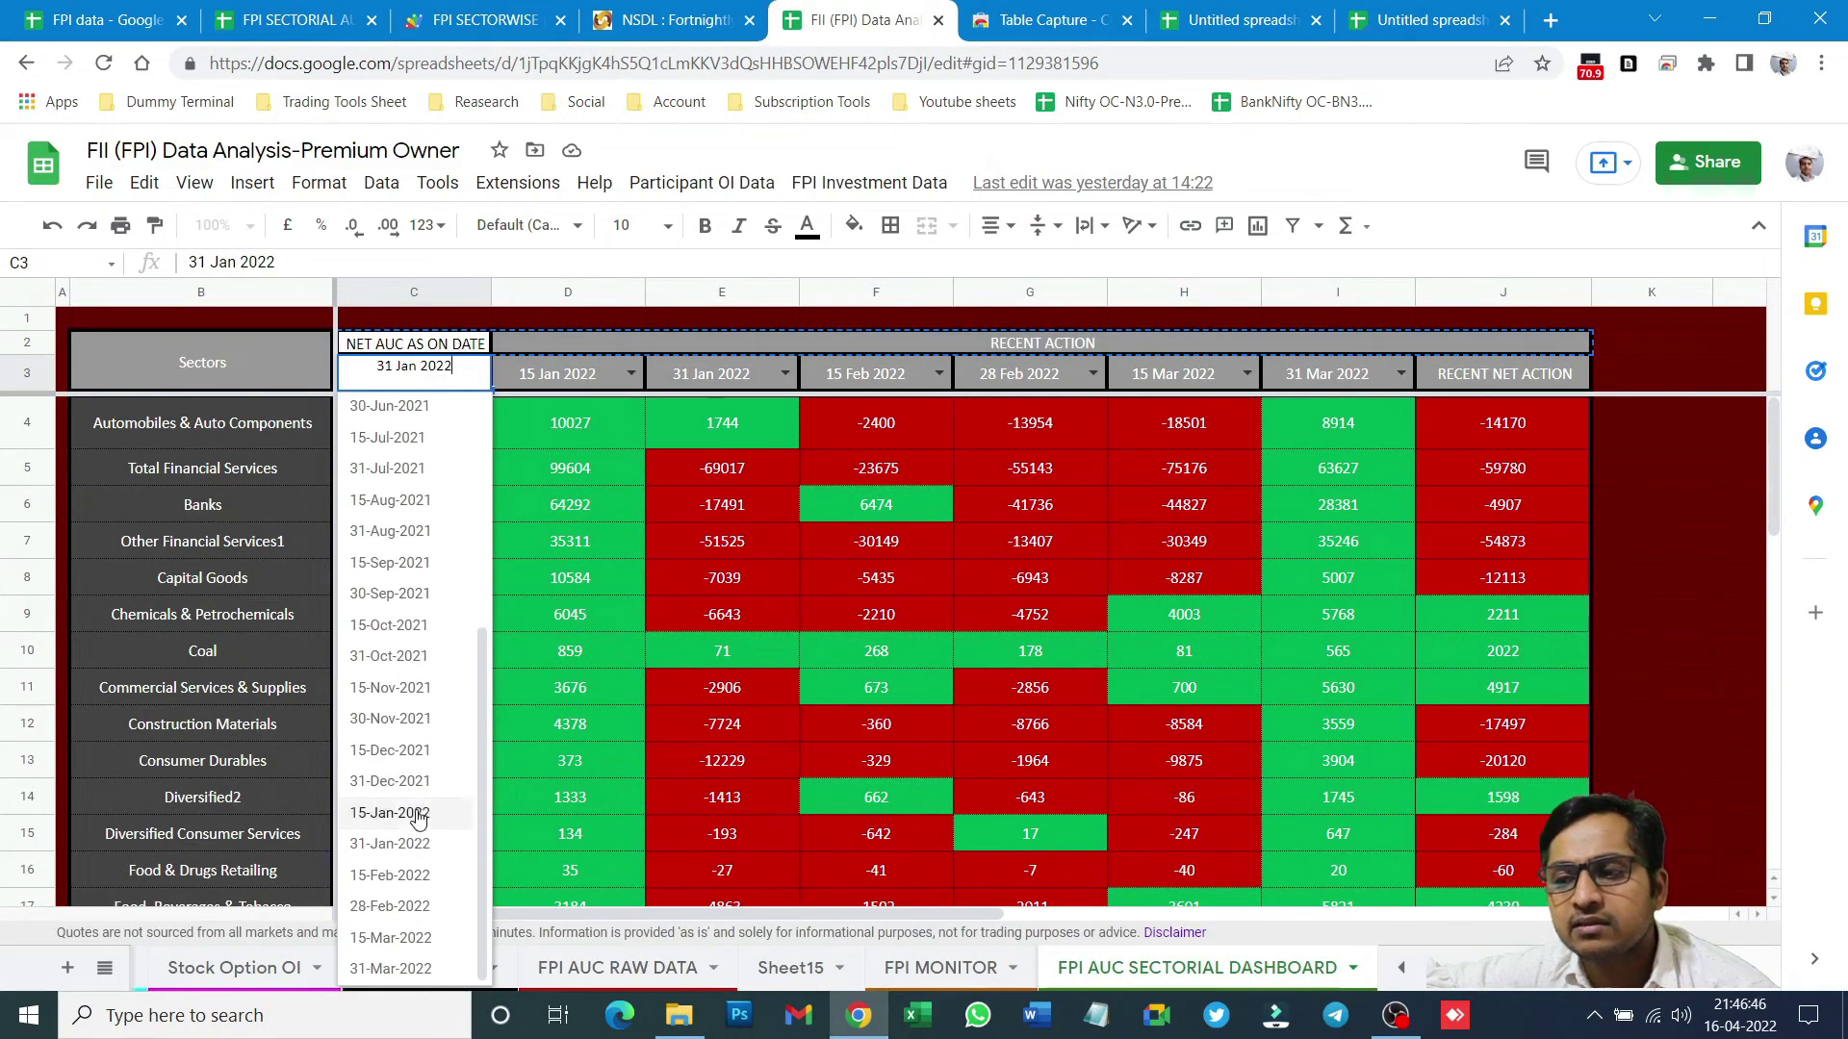
{"action": "left_click", "coordinate": [305, 11]}
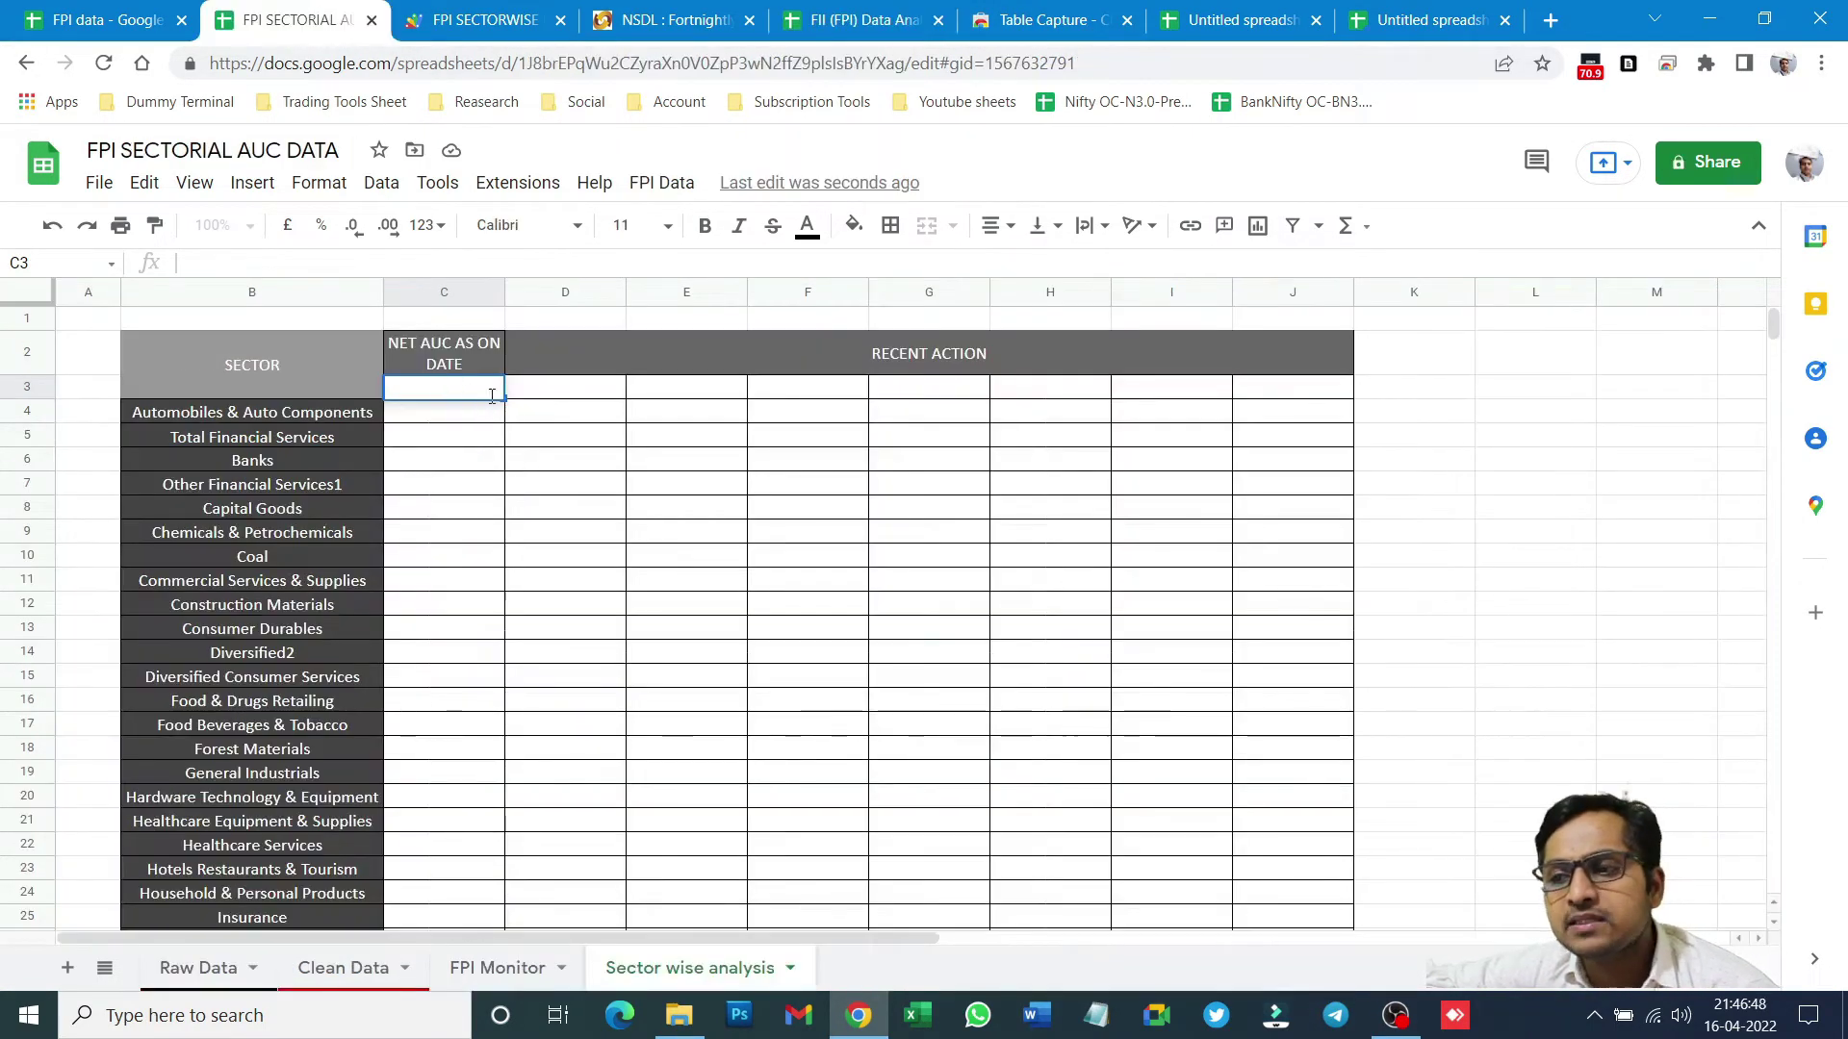
{"action": "key", "text": "Down"}
{"action": "key", "text": "Down"}
{"action": "key", "text": "Down"}
{"action": "key", "text": "Down"}
{"action": "left_click", "coordinate": [492, 386]}
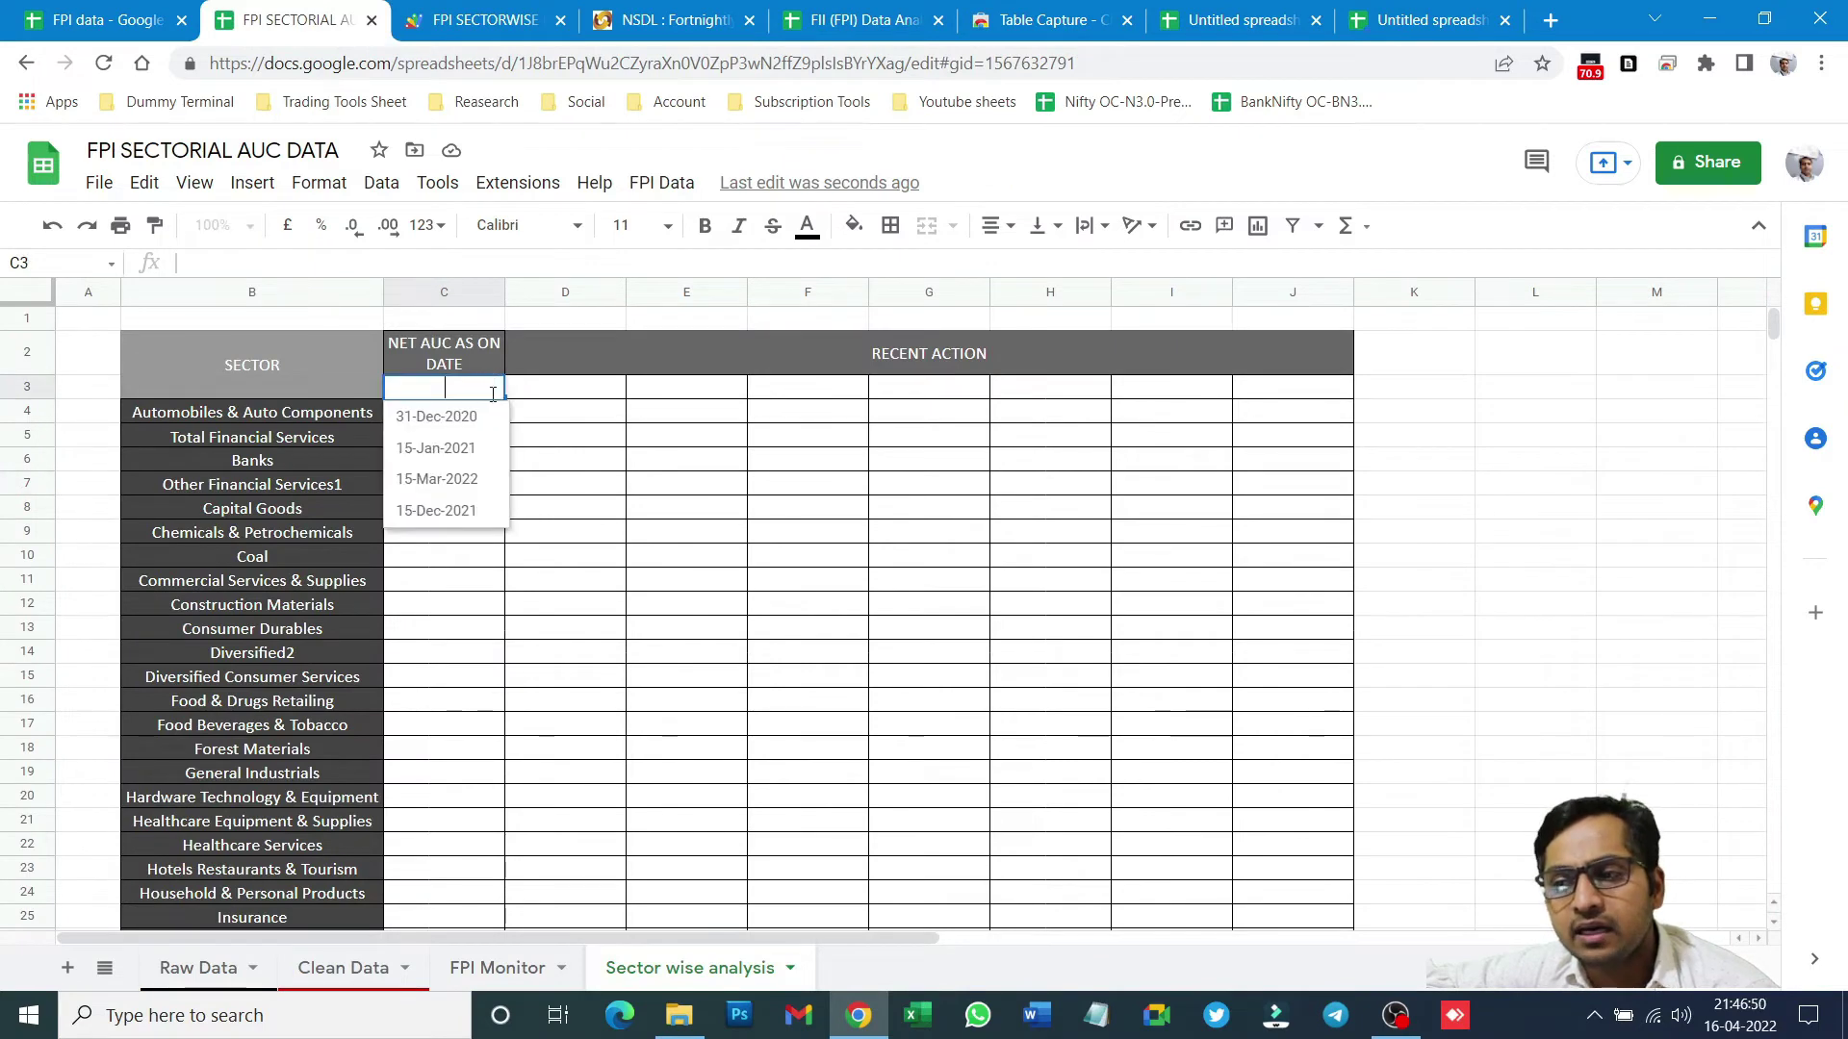
{"action": "left_click", "coordinate": [460, 440]}
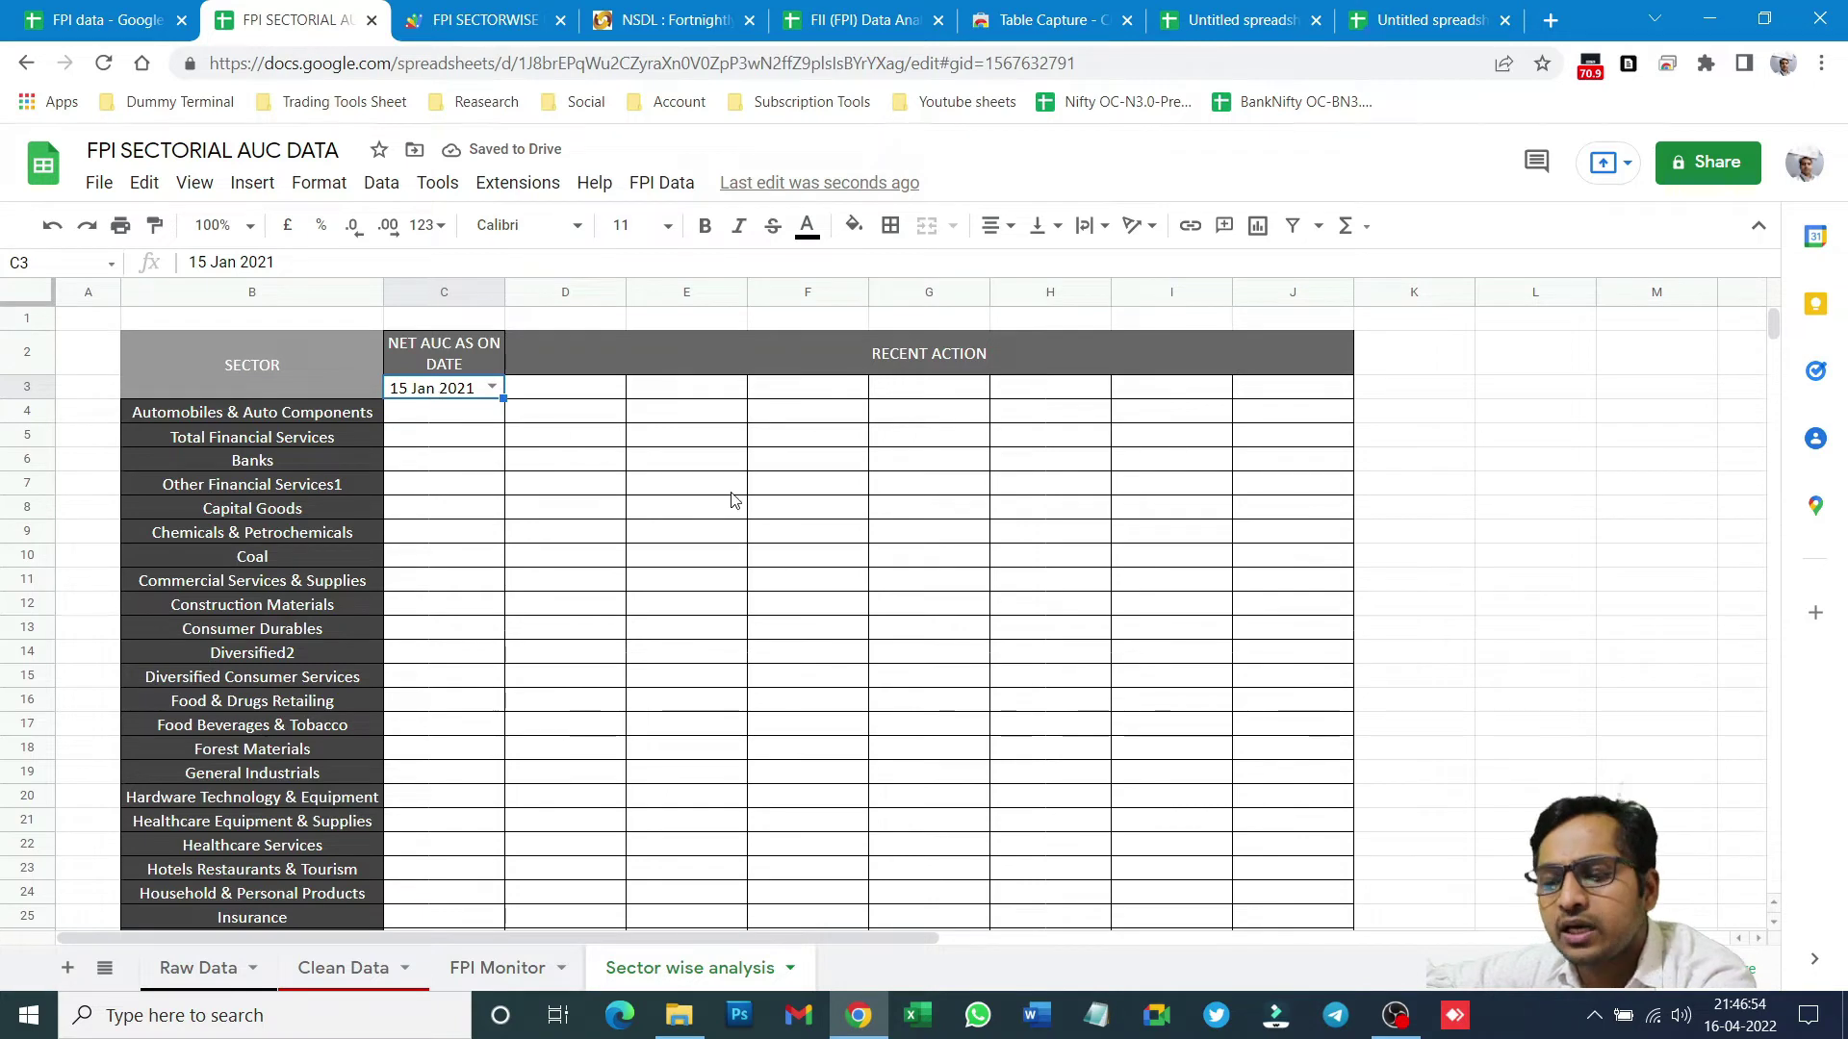
- Copy C3's 15 Jan 2021 dropdown into D3 through J3 and check the pasted lists
{"action": "right_click", "coordinate": [459, 390]}
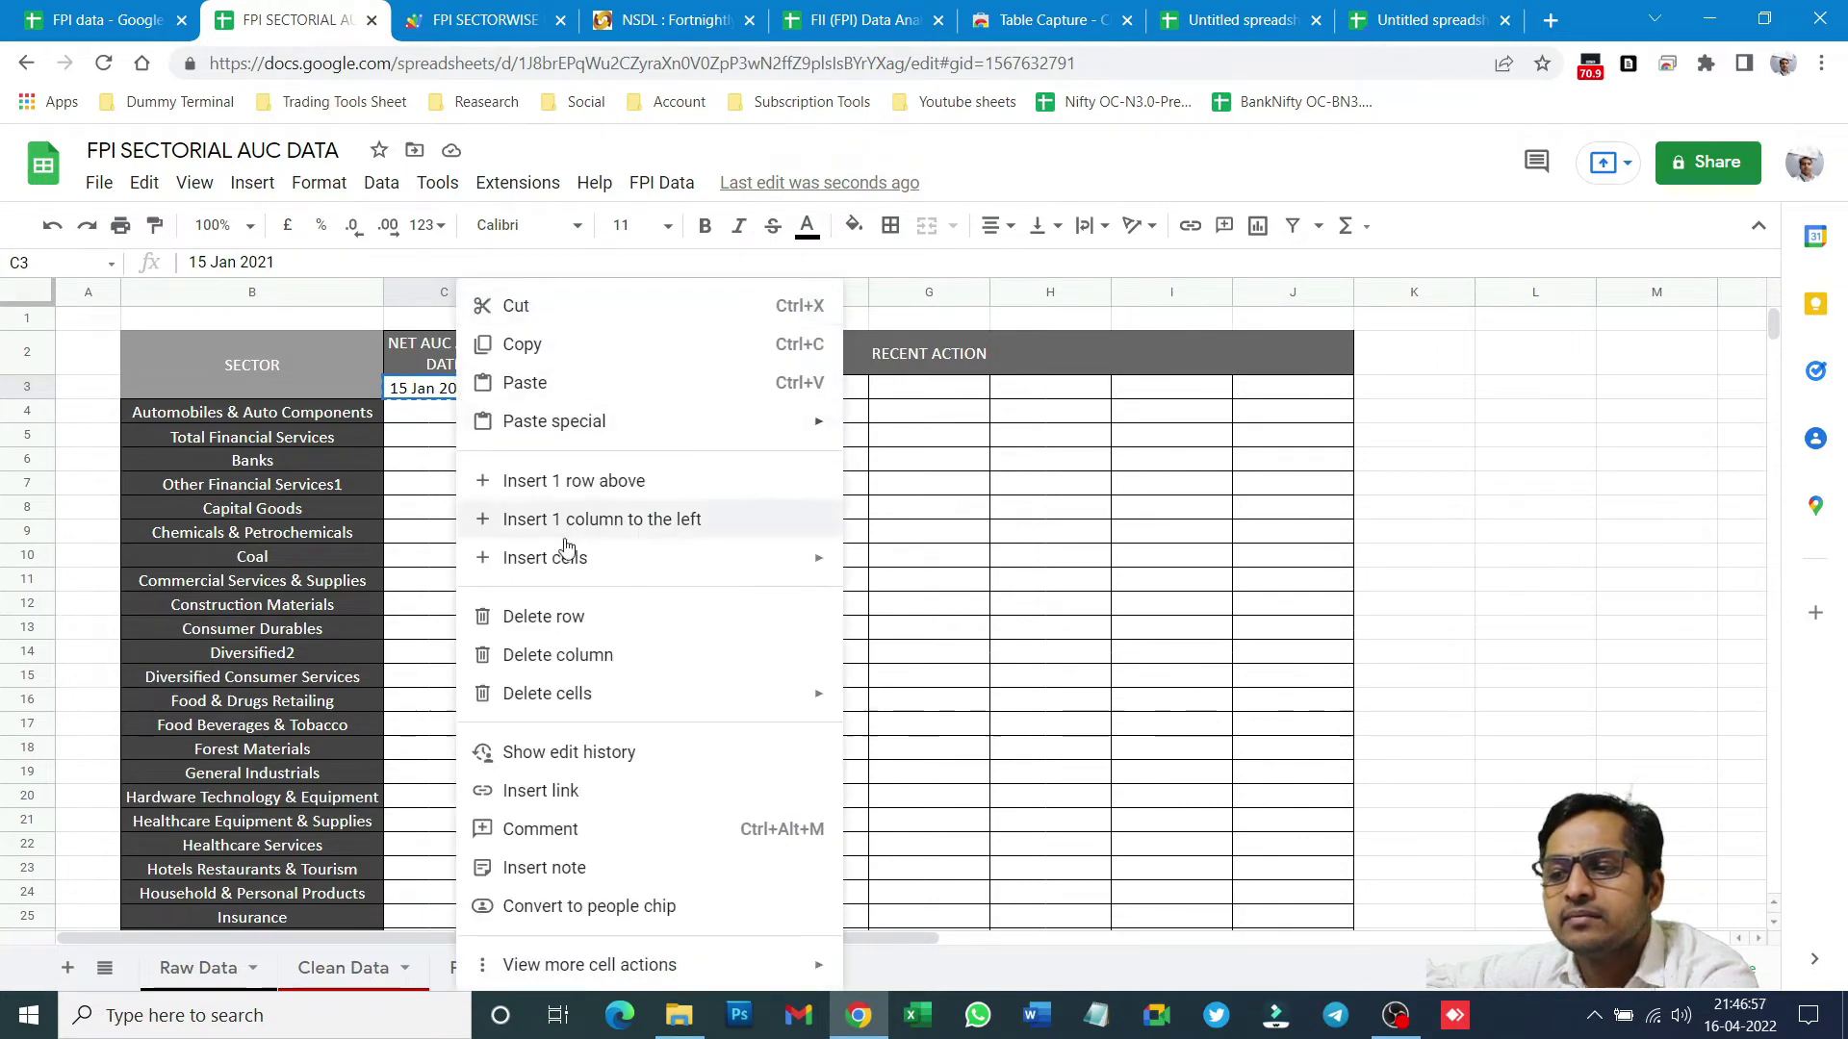
{"action": "left_click", "coordinate": [580, 345]}
{"action": "left_click_drag", "start_coordinate": [553, 389], "coordinate": [1250, 401]}
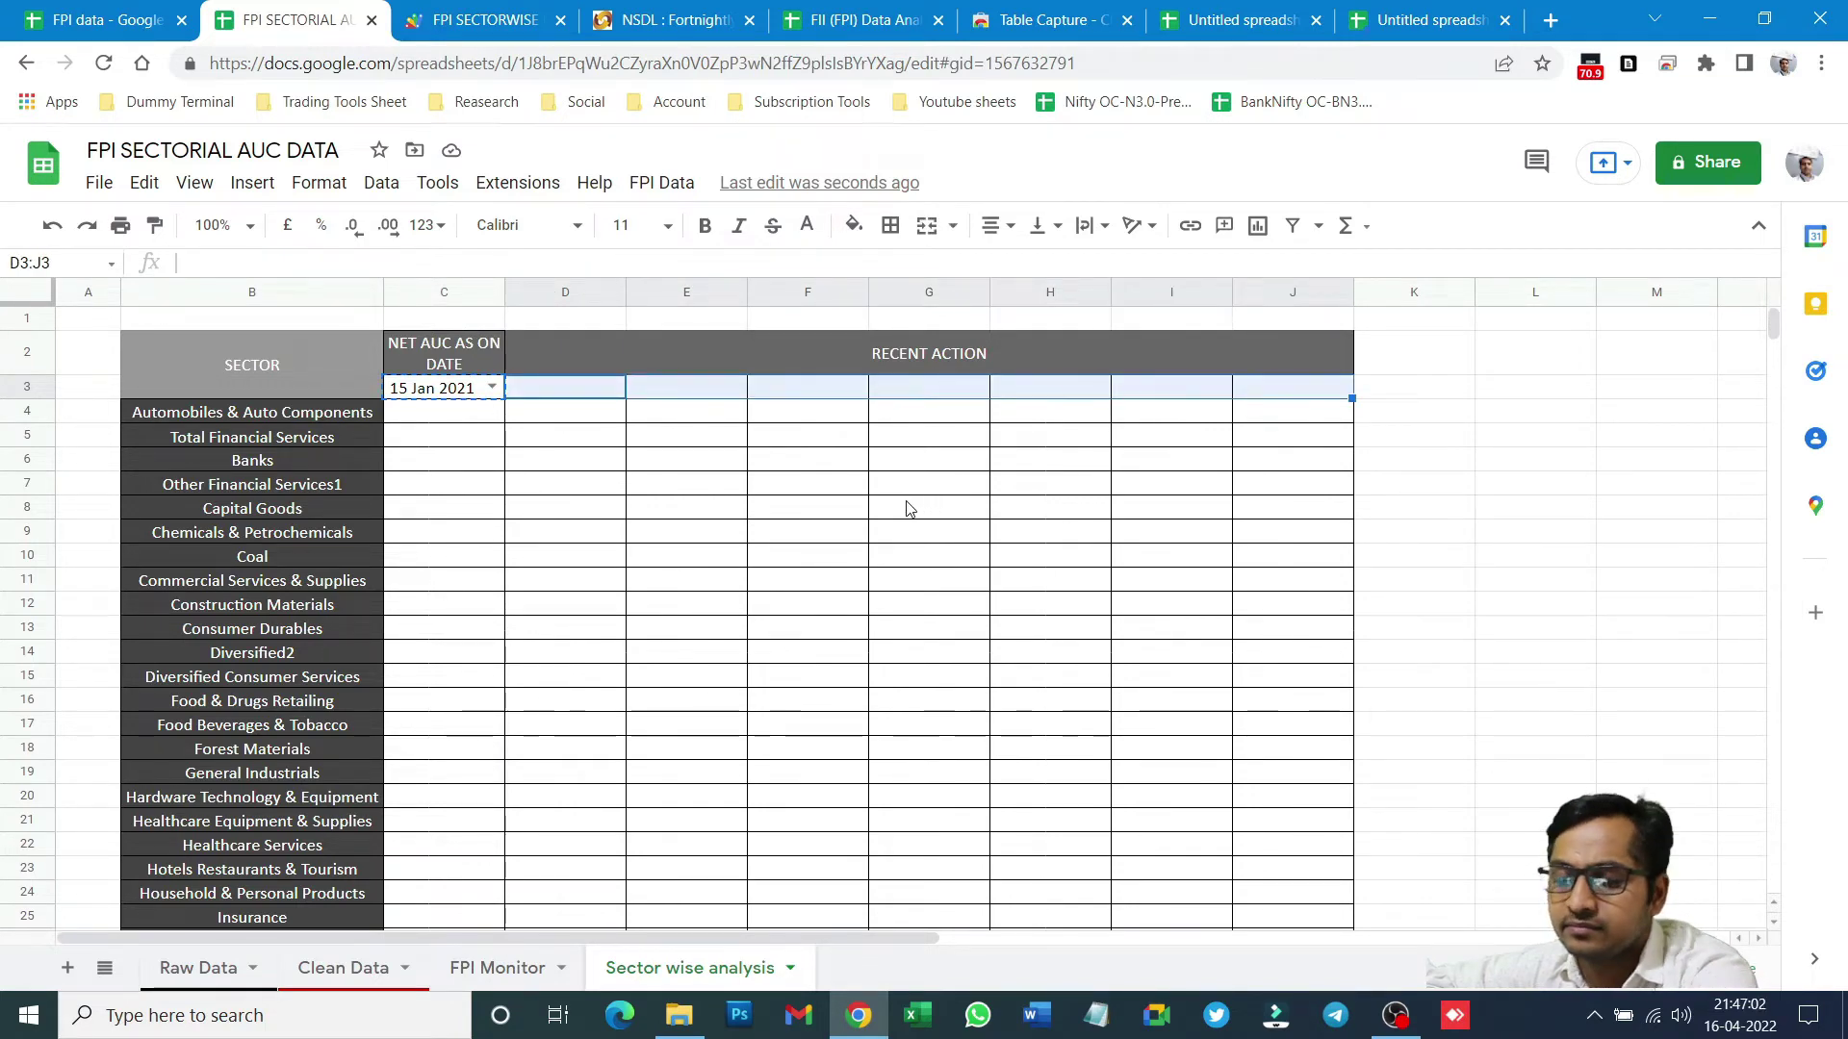
{"action": "key", "text": "ctrl+v"}
{"action": "left_click", "coordinate": [614, 475]}
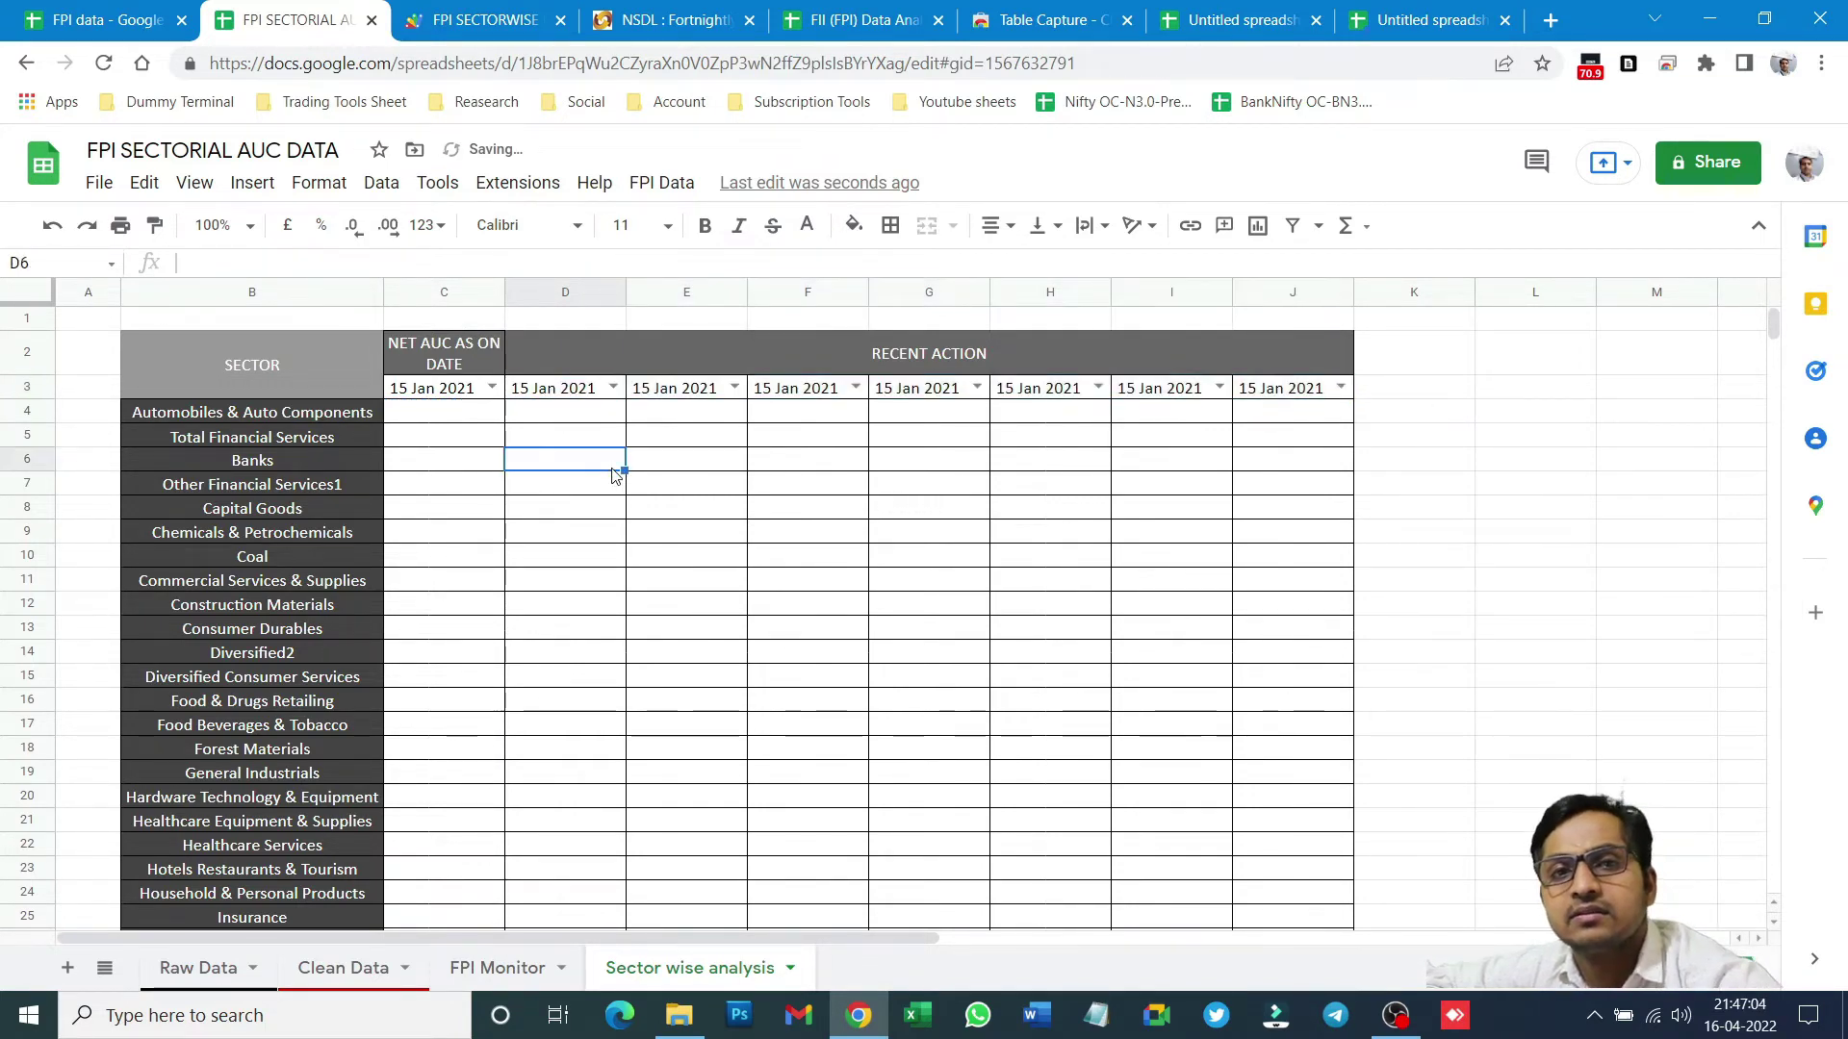
{"action": "left_click", "coordinate": [610, 387]}
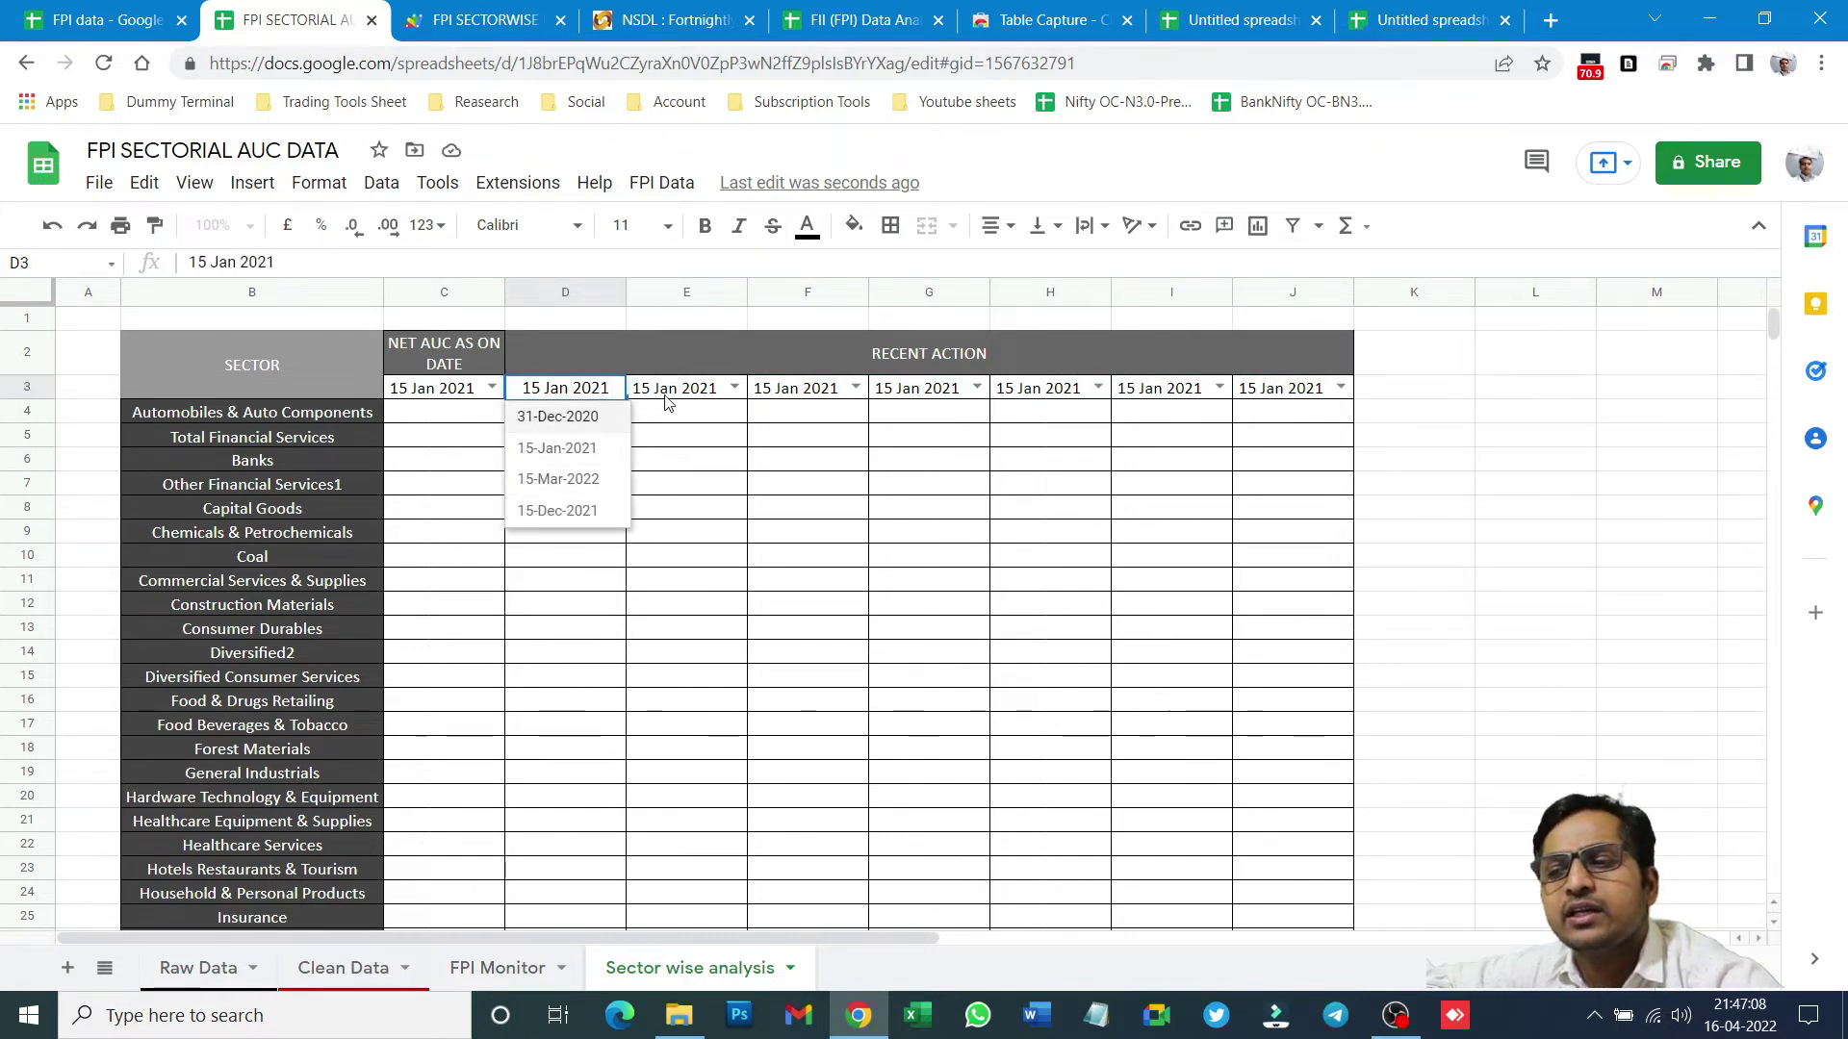
{"action": "left_click", "coordinate": [736, 388]}
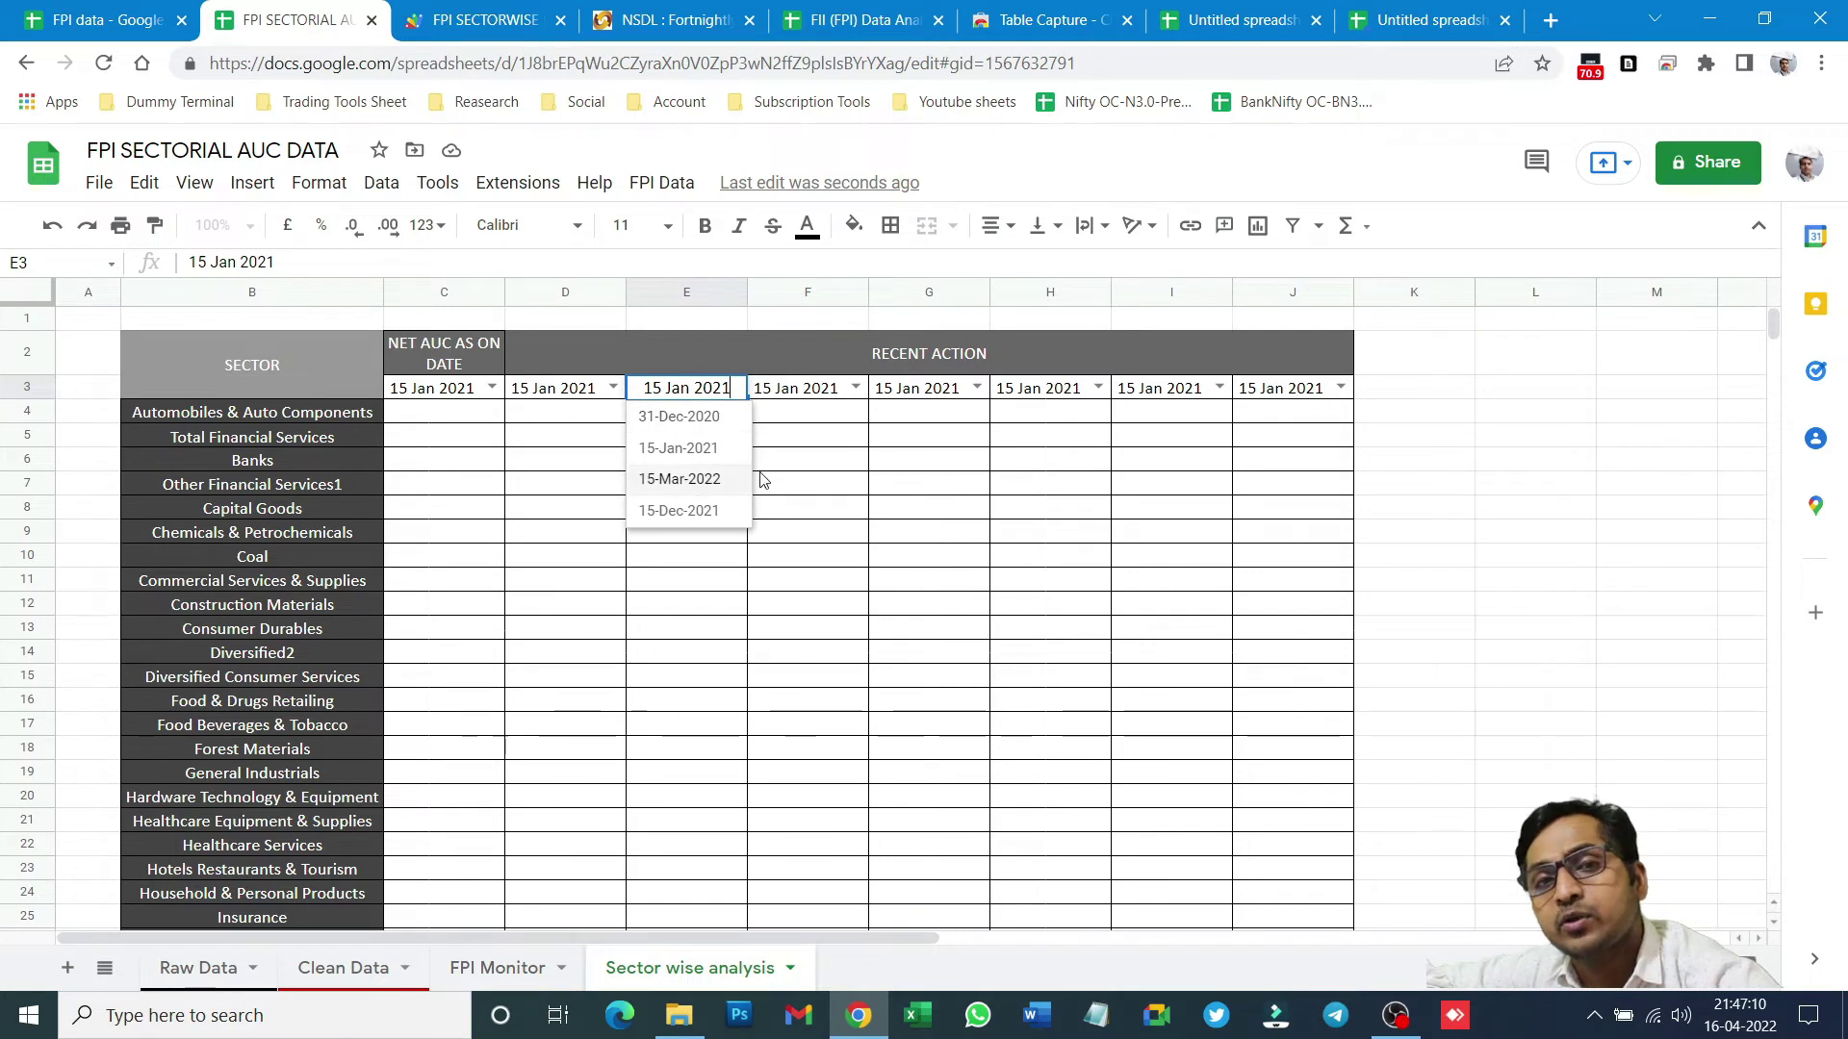
{"action": "left_click", "coordinate": [986, 541]}
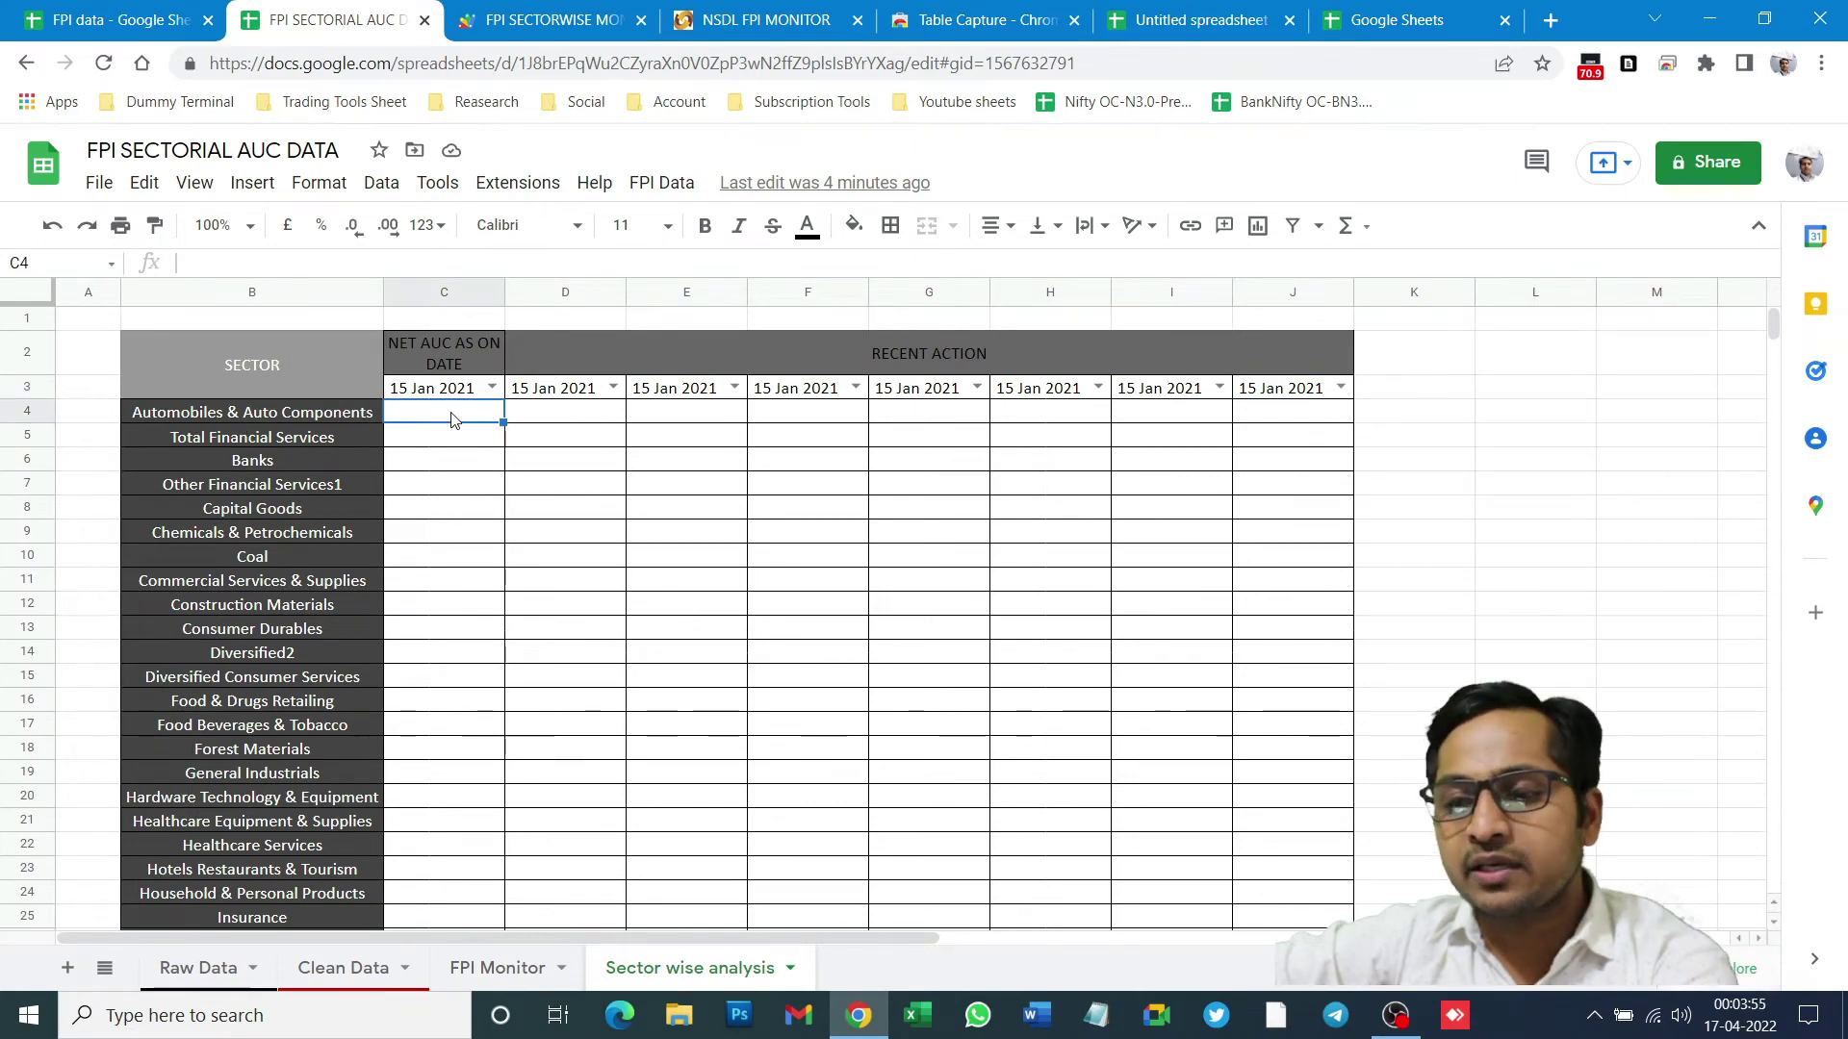
- After reviewing the FPI Monitor data, begin =VLOOKUP in C4 with the absolute key $C$3
{"action": "left_click", "coordinate": [524, 977]}
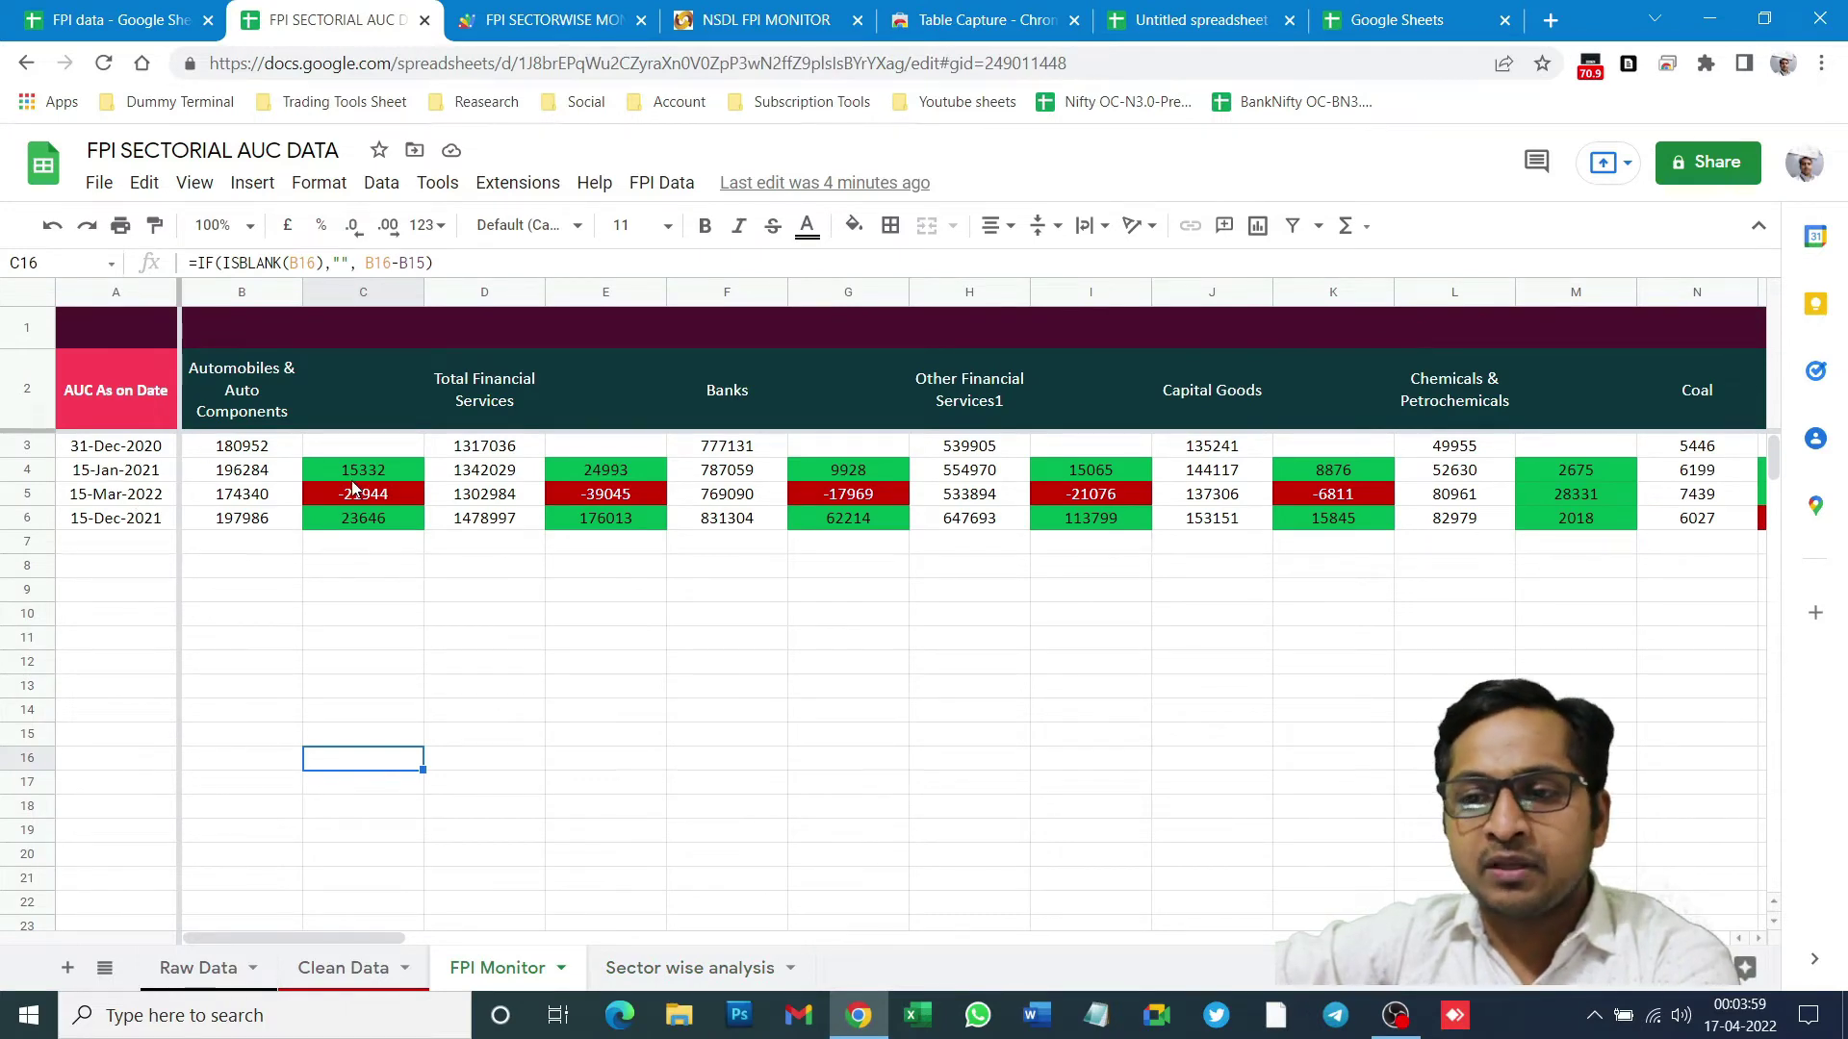
{"action": "left_click", "coordinate": [686, 970]}
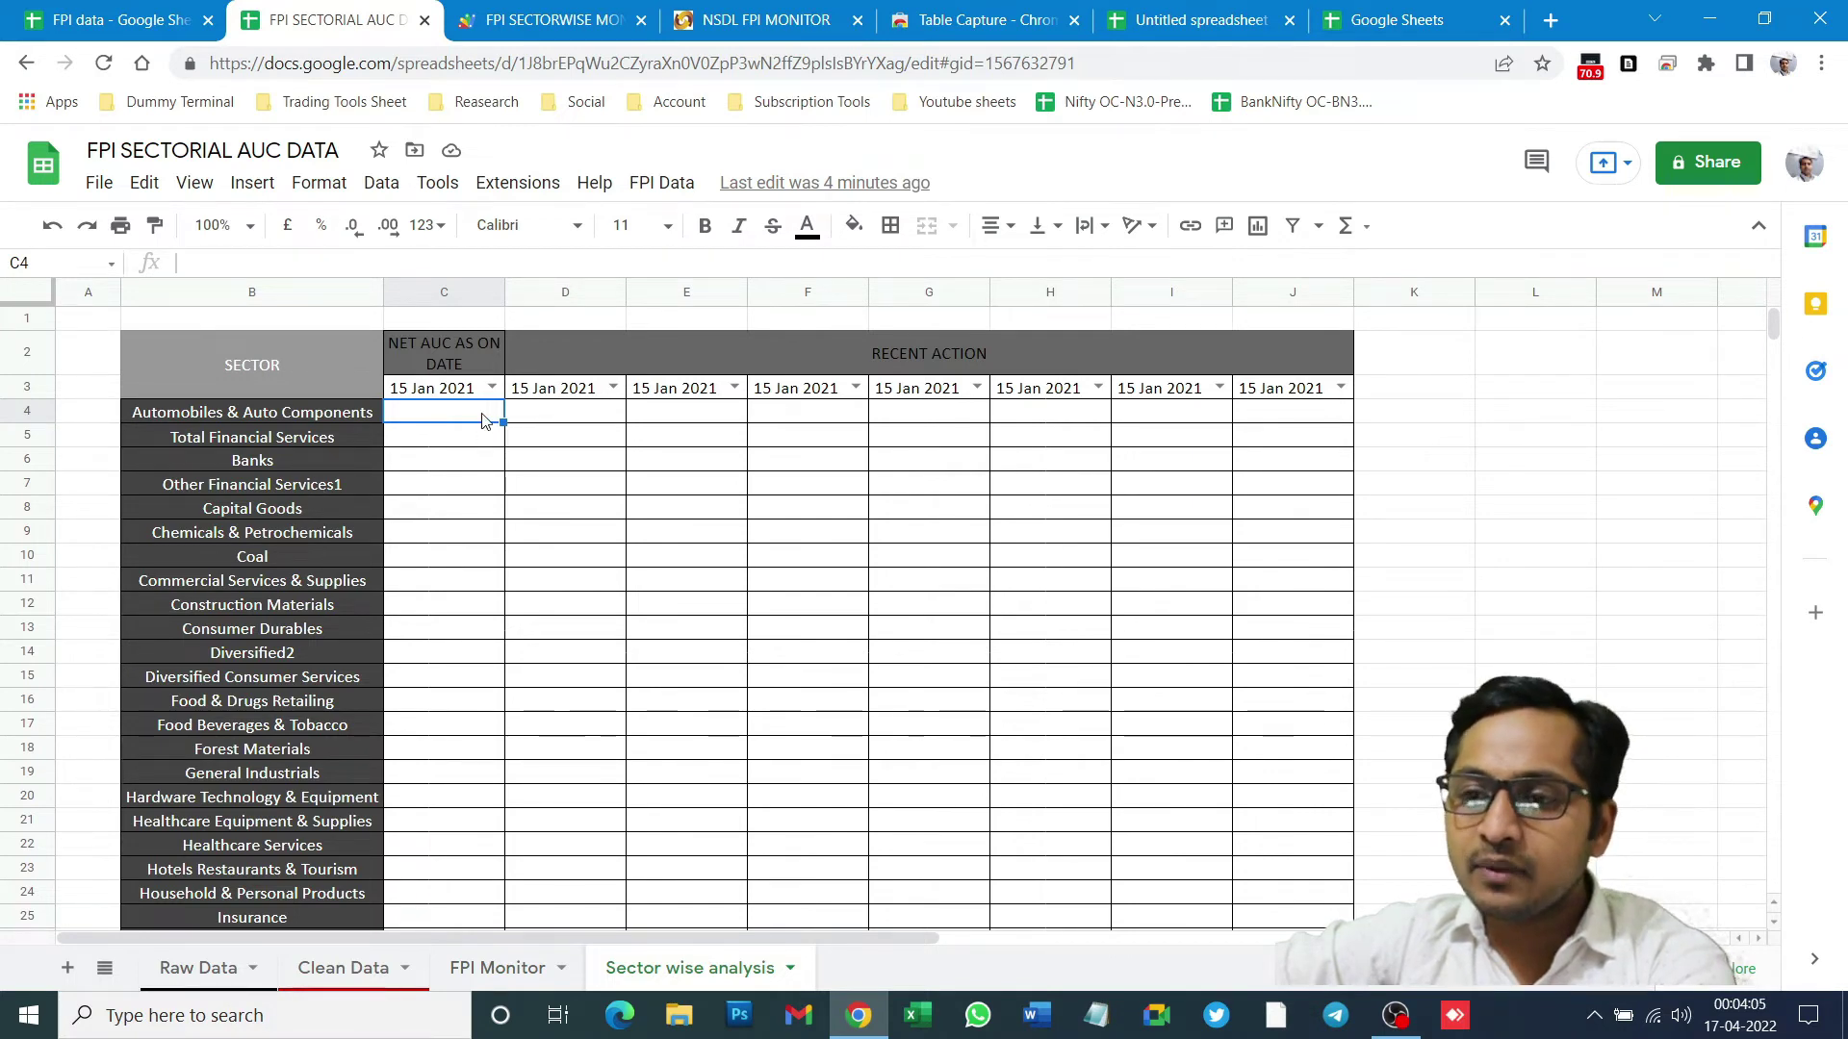
{"action": "type", "text": "=v"}
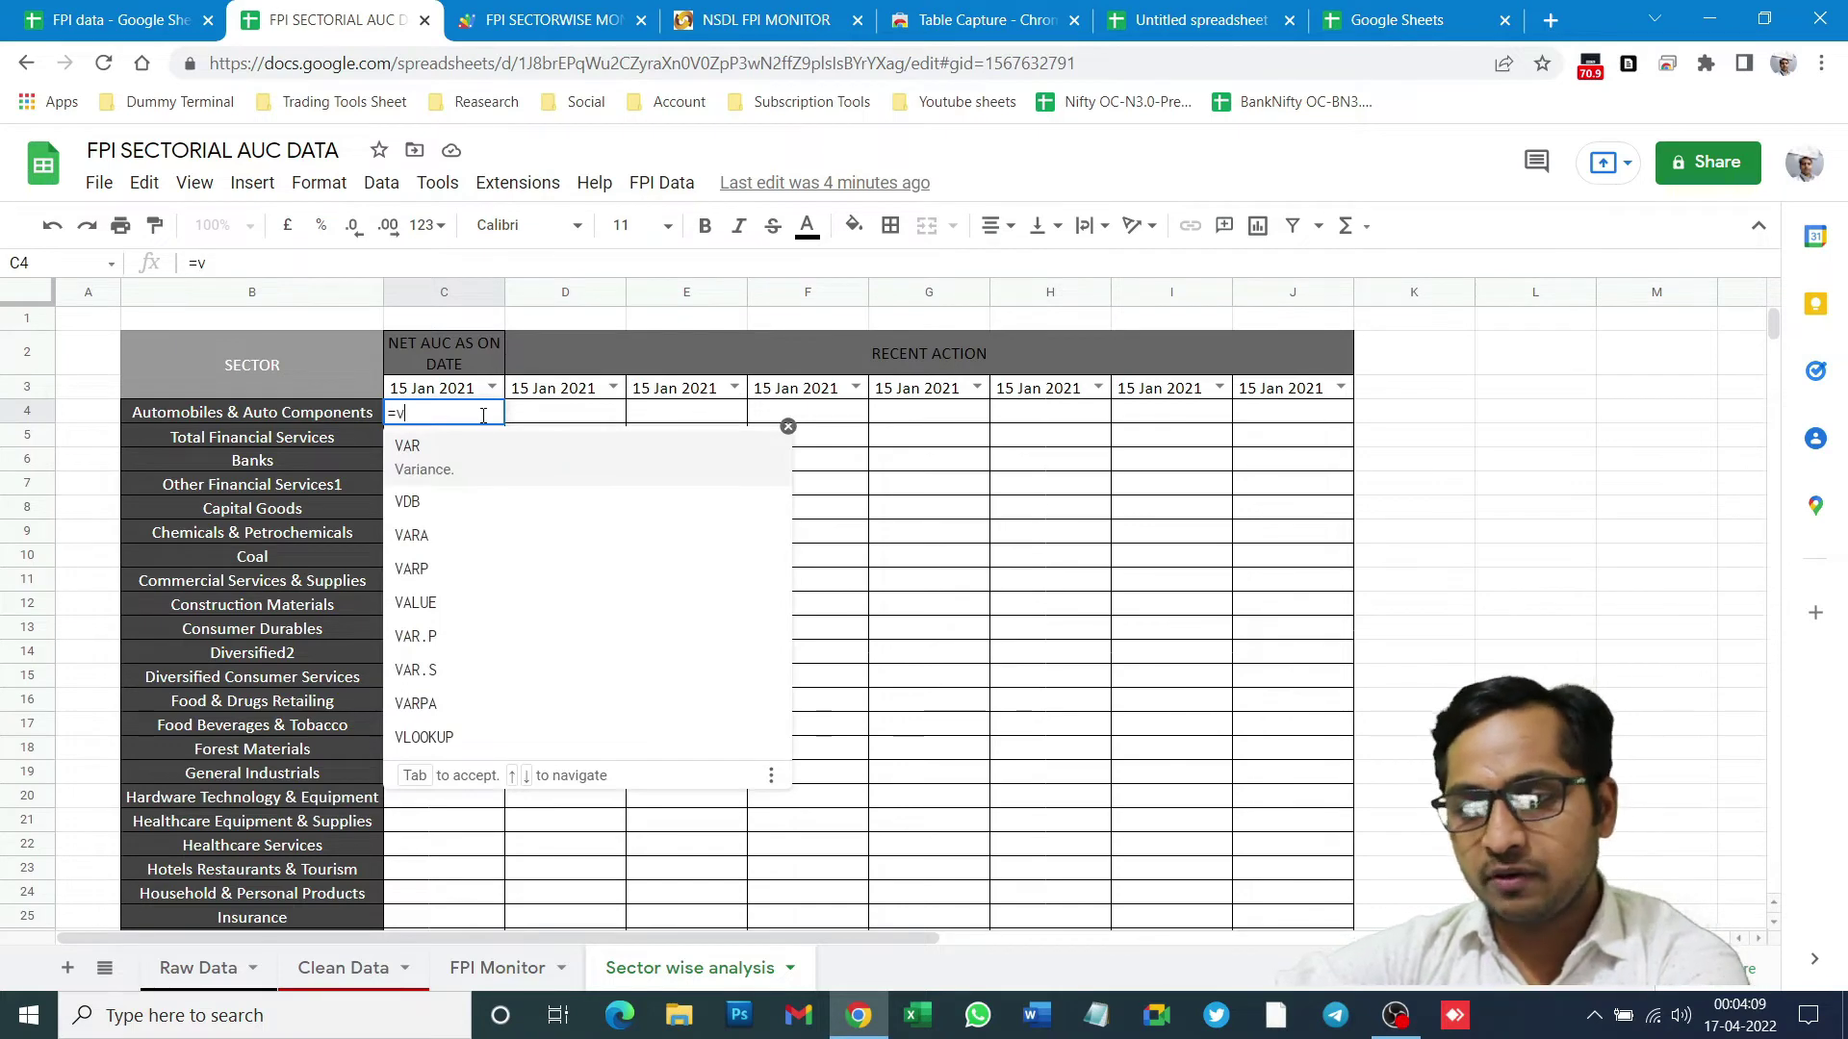
{"action": "type", "text": "l"}
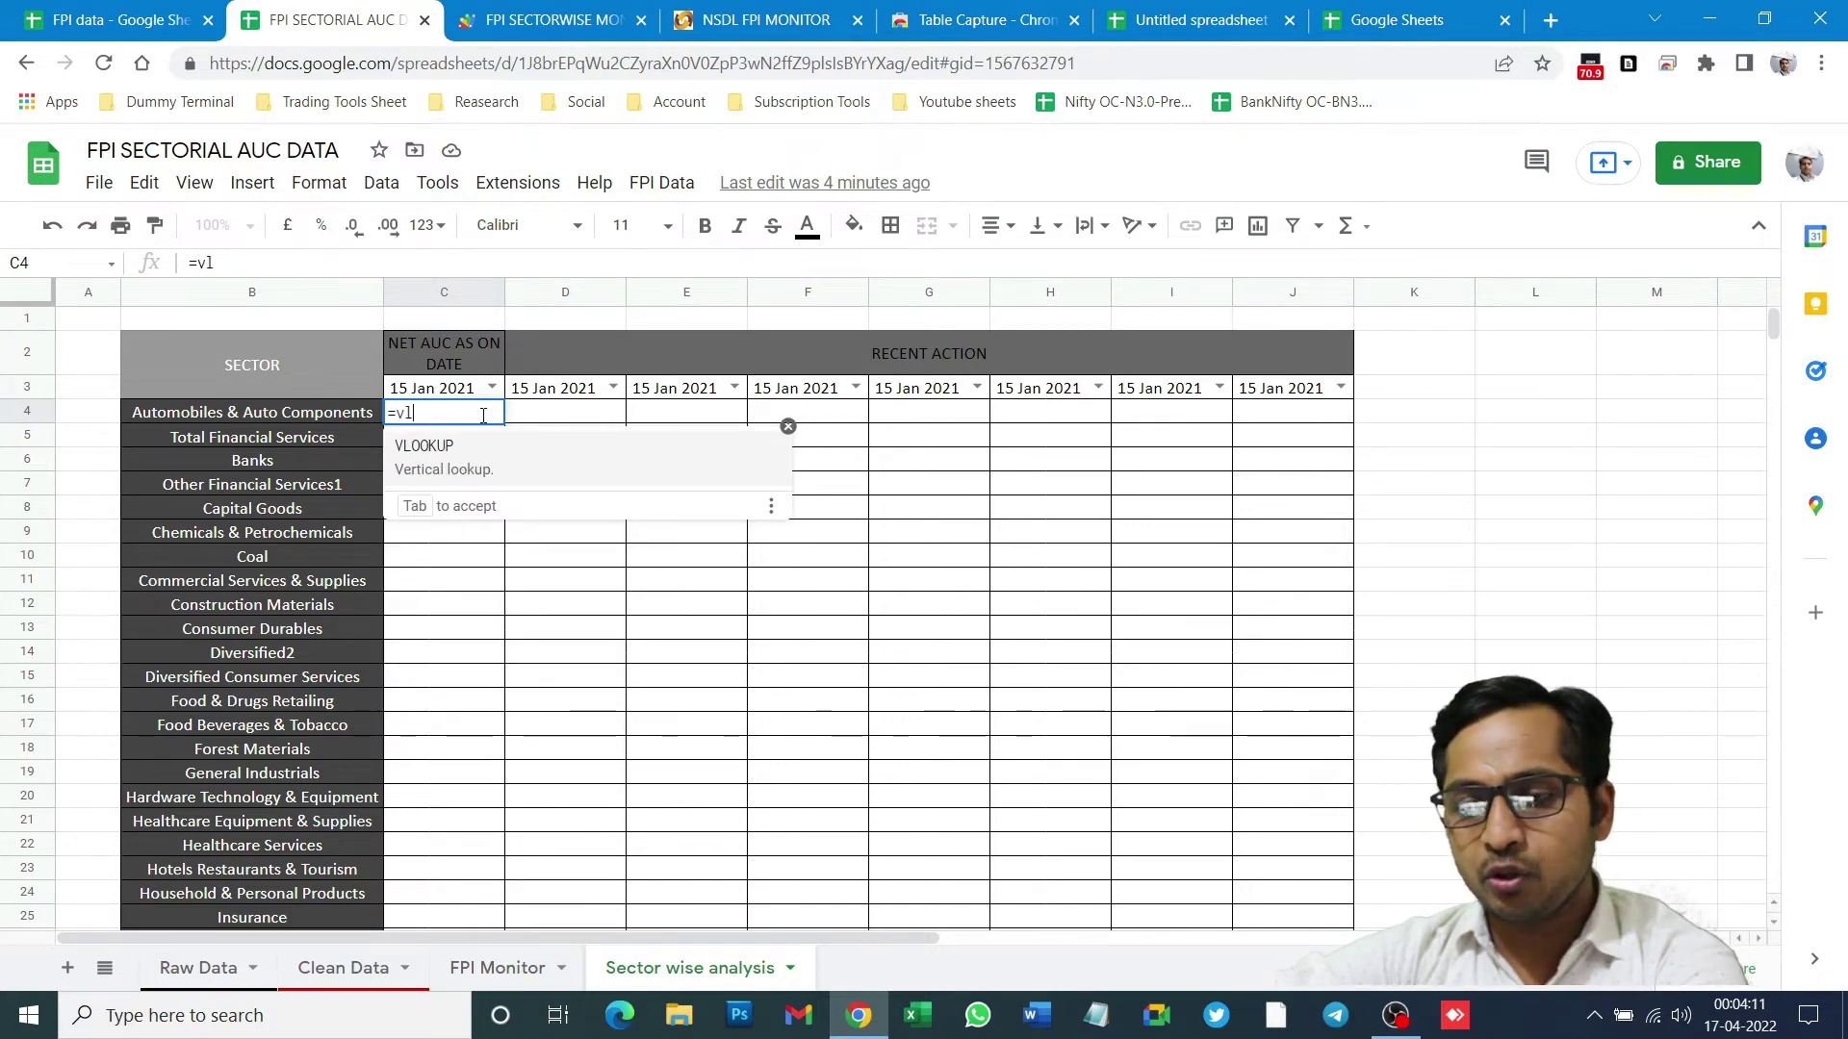
{"action": "key", "text": "Tab"}
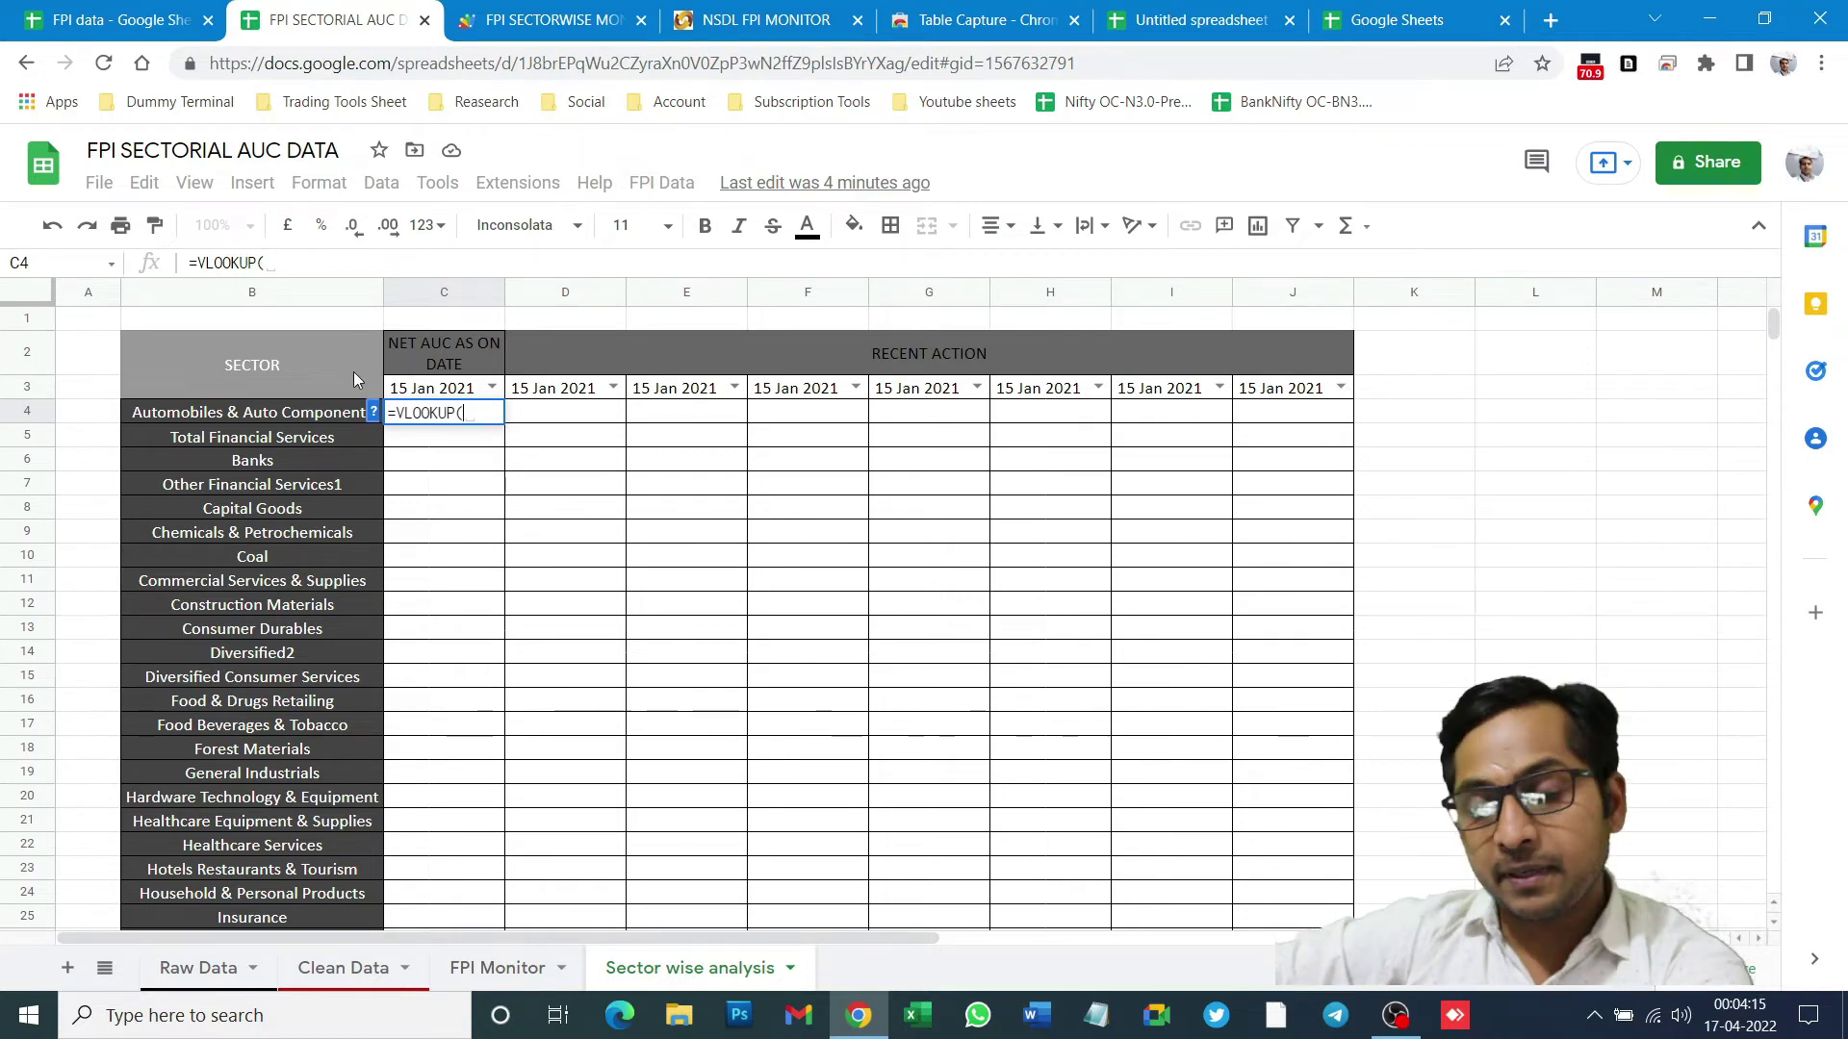
{"action": "left_click", "coordinate": [373, 412]}
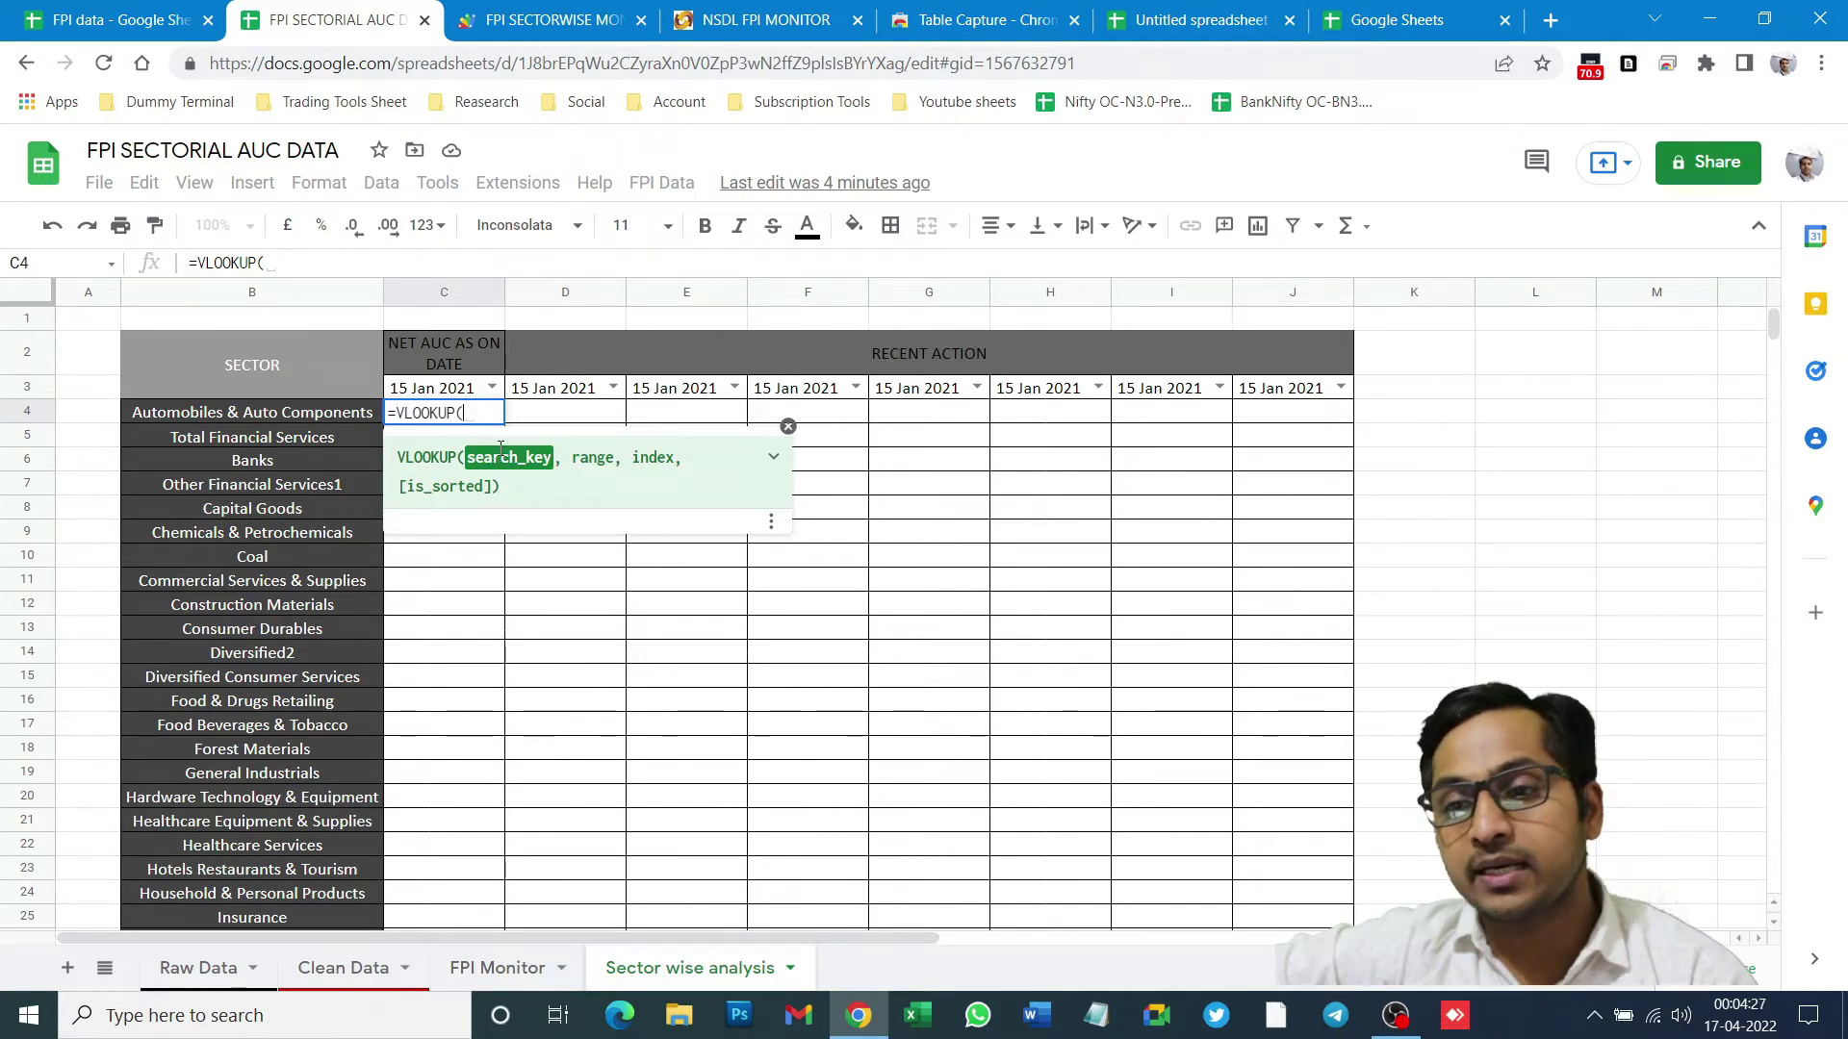
{"action": "left_click", "coordinate": [435, 390]}
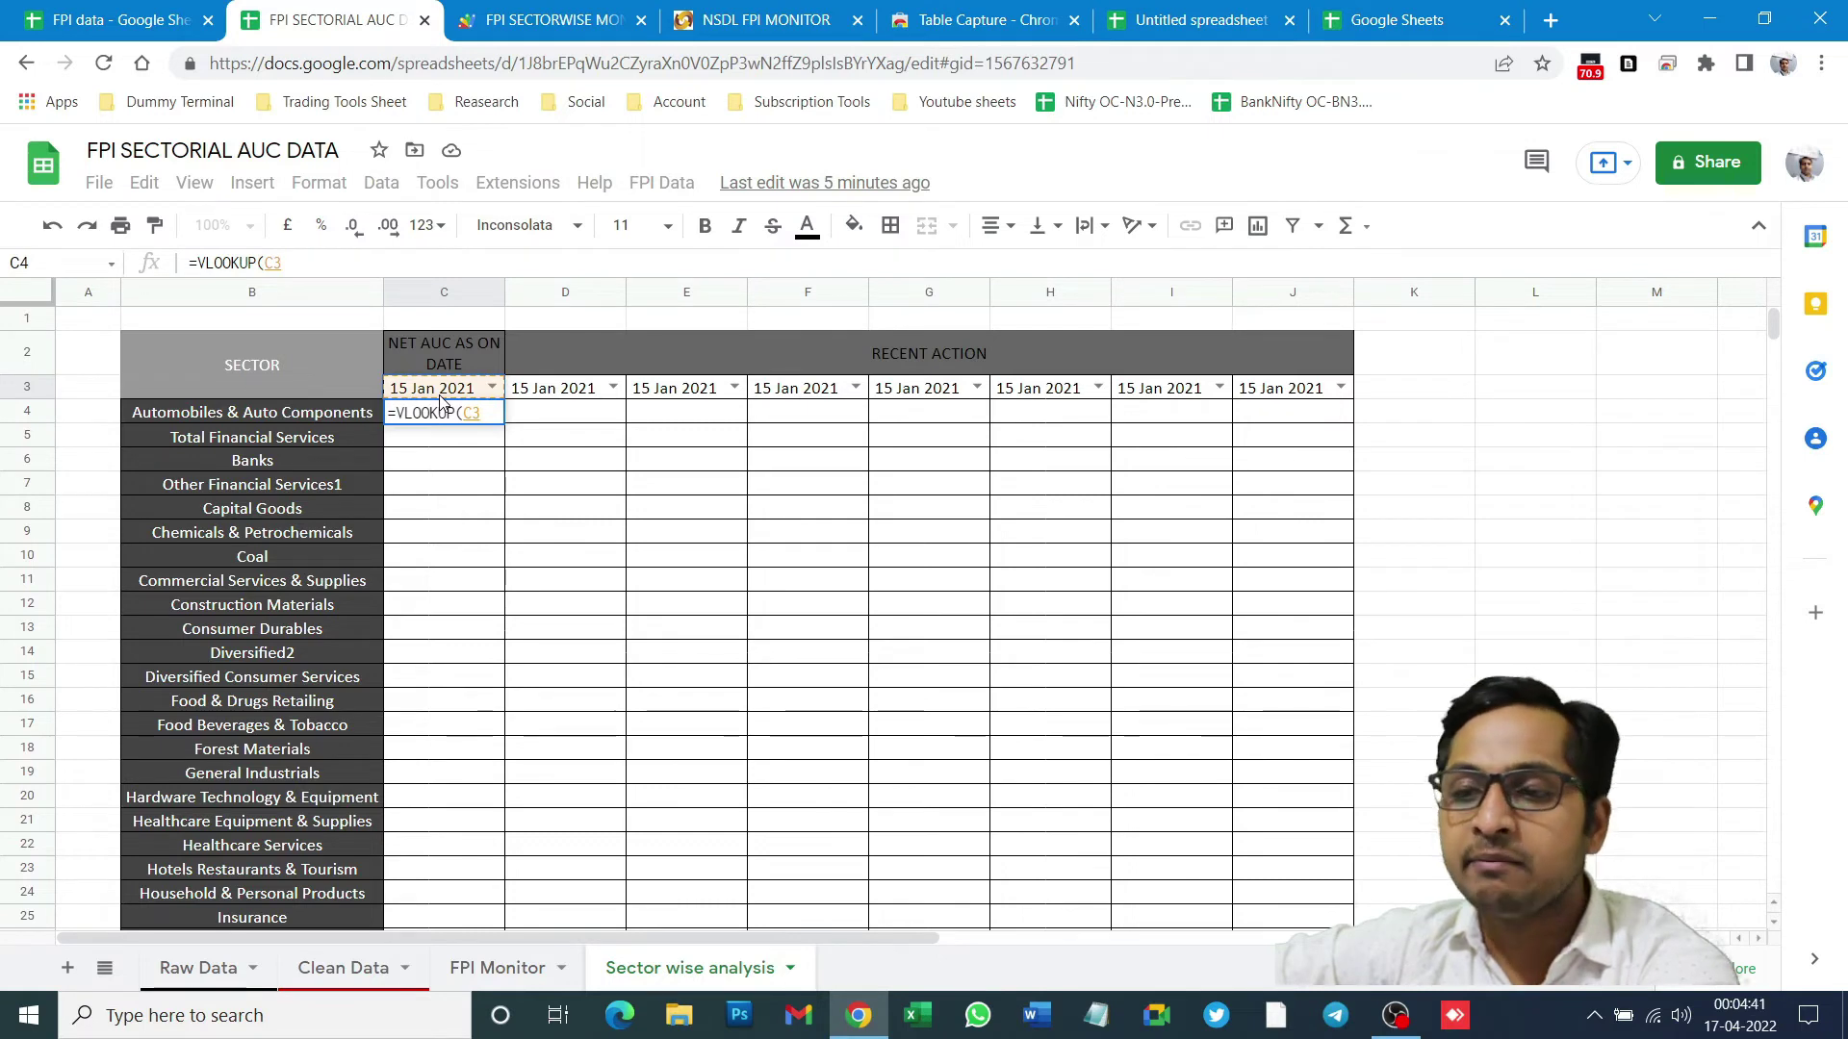
{"action": "key", "text": "F4"}
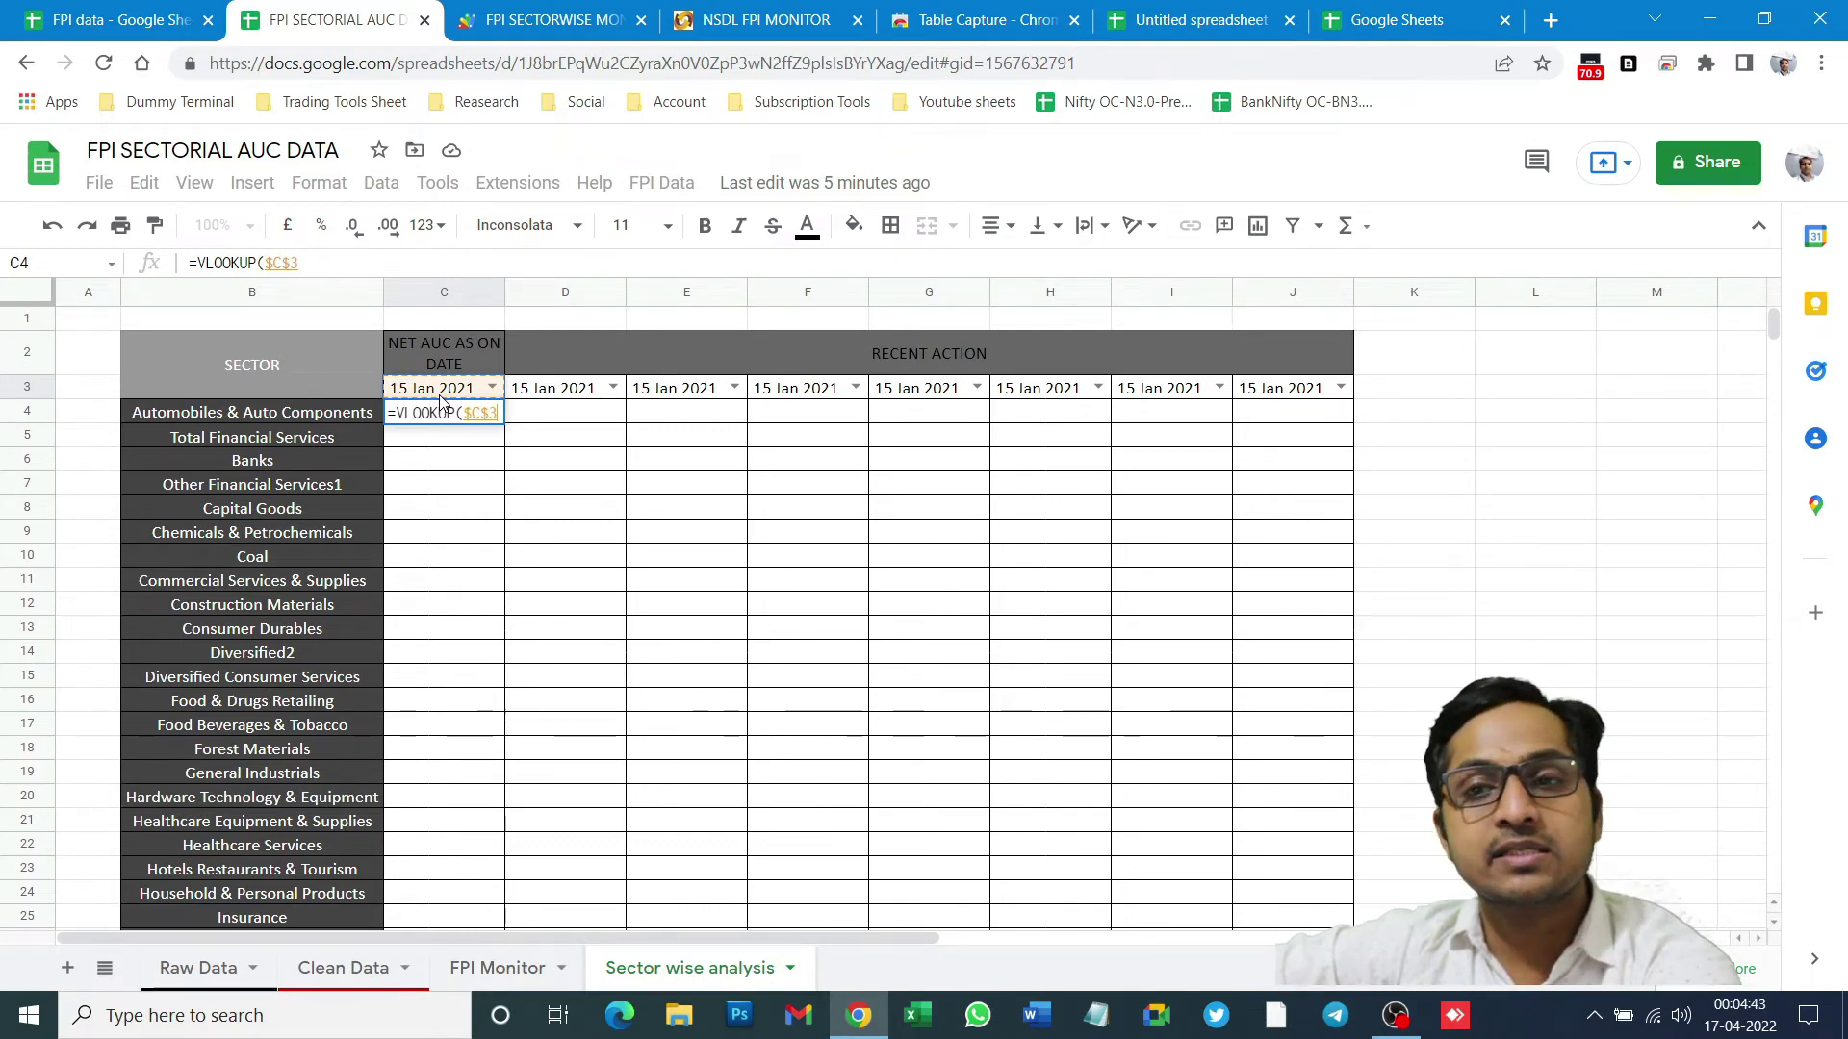
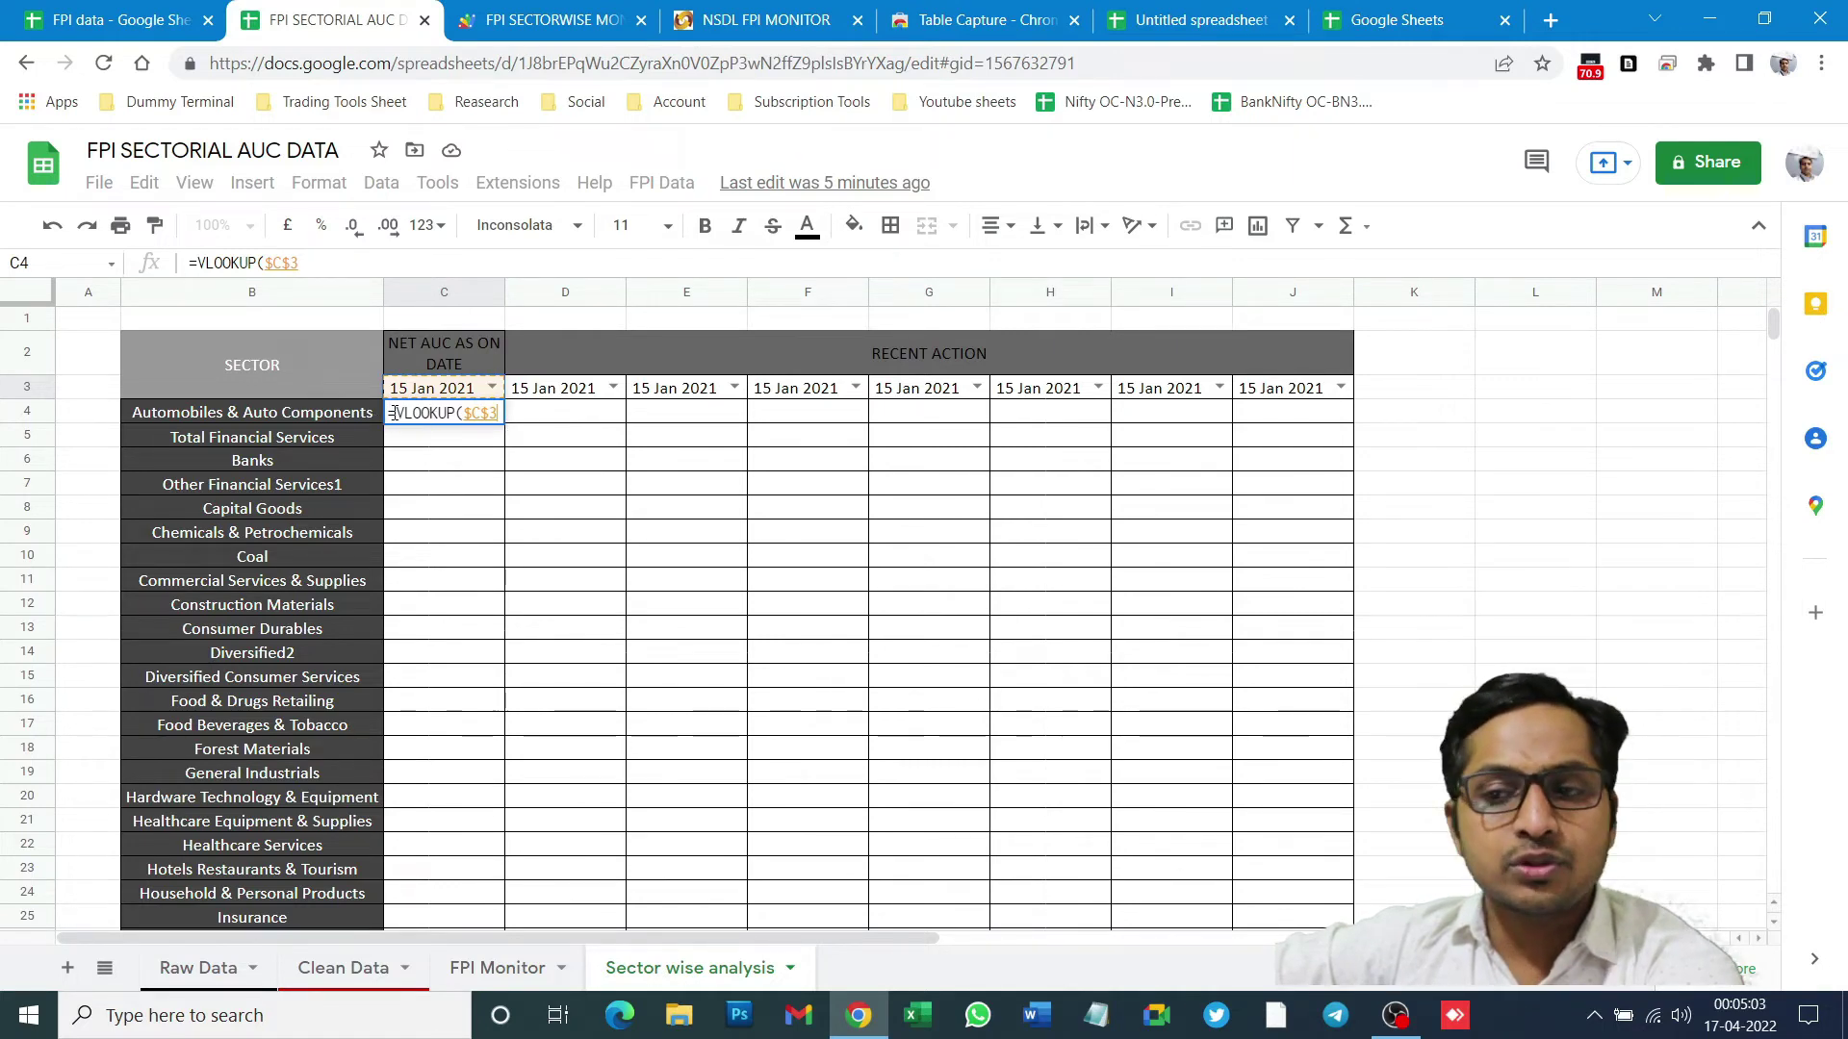
- Extend C4's VLOOKUP to search $C$3 across the whole FPI Monitor sheet, locked as $1:$199
{"action": "left_click", "coordinate": [486, 413]}
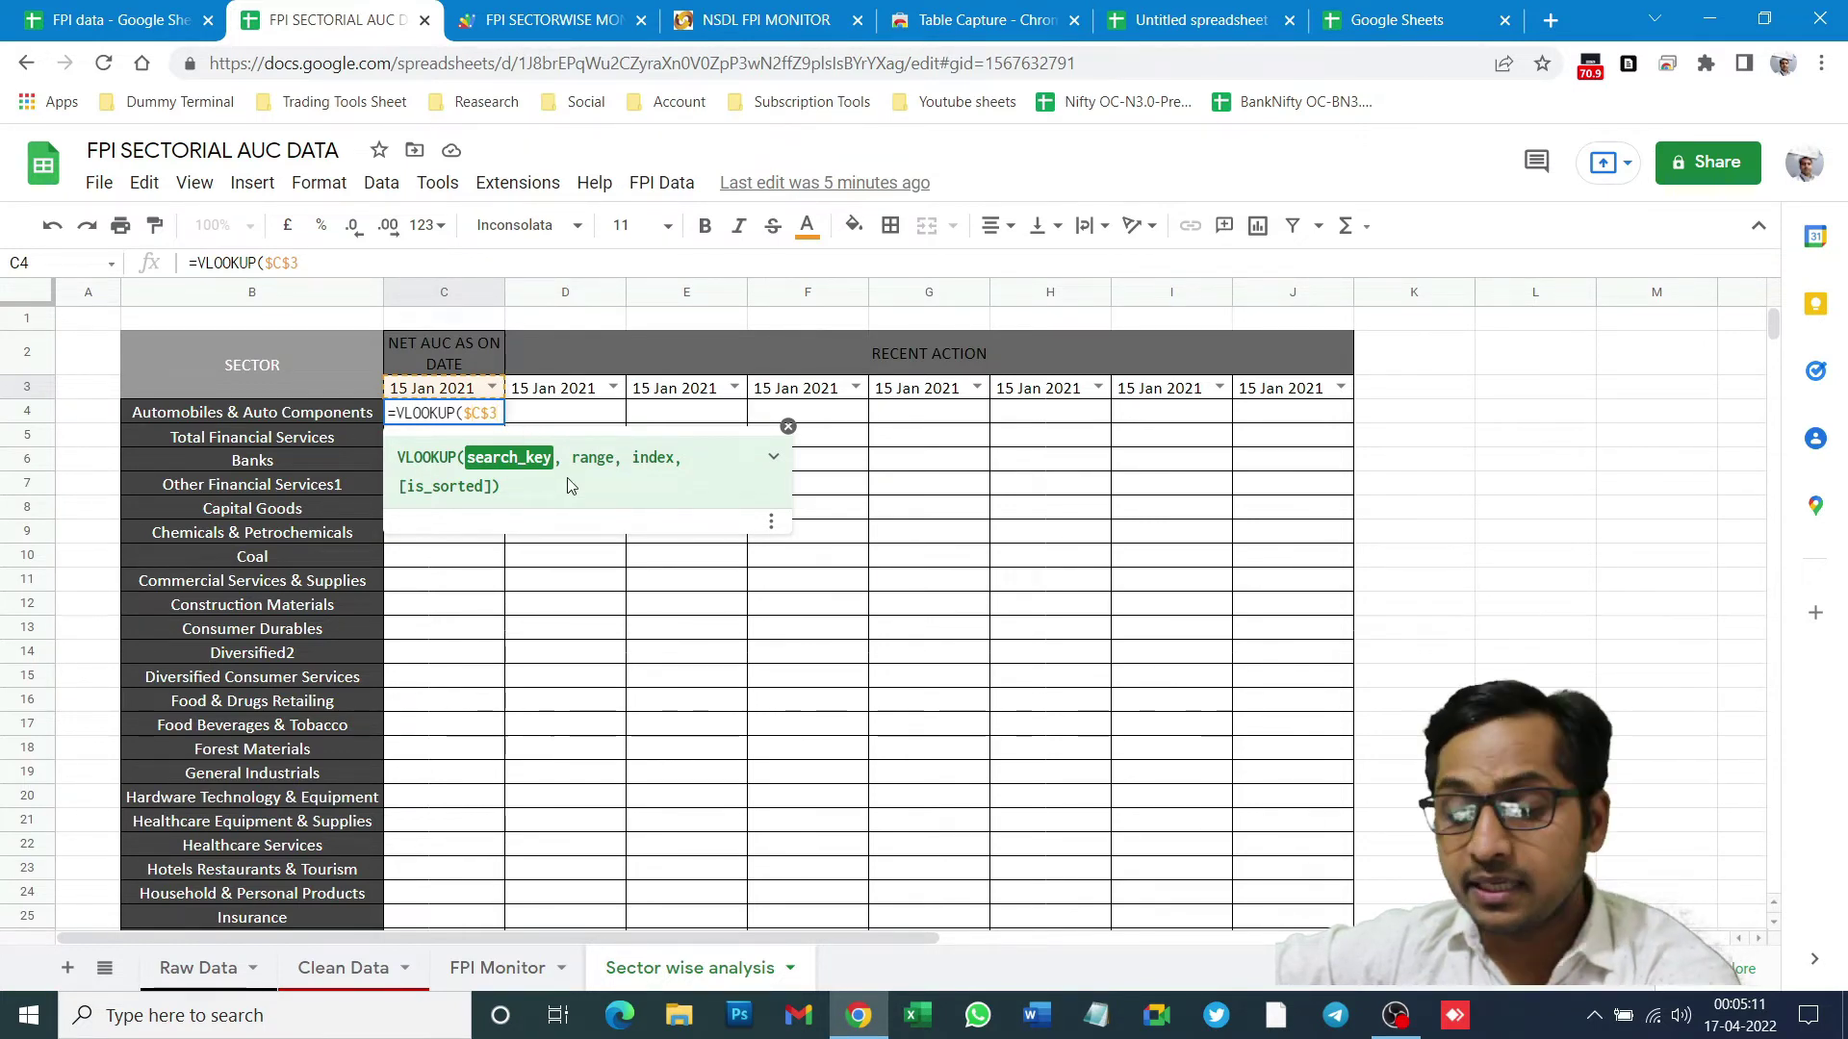
{"action": "type", "text": ","}
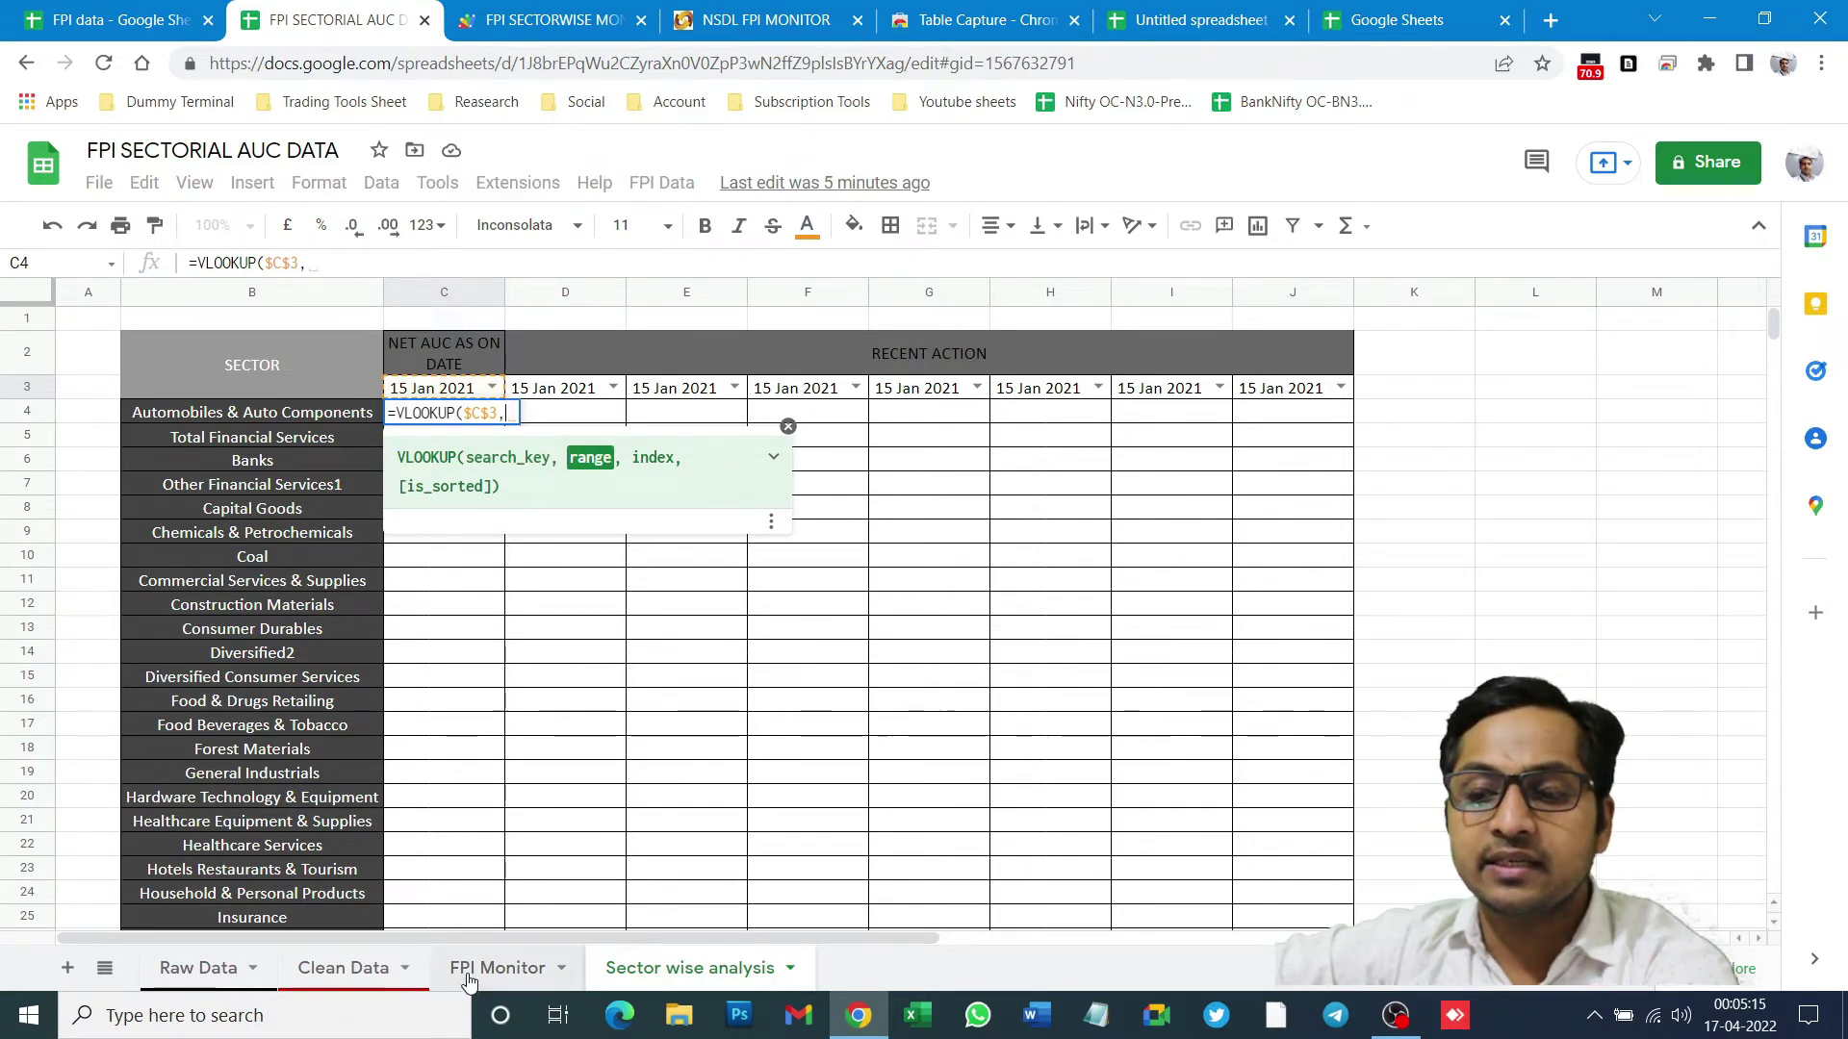
{"action": "left_click", "coordinate": [496, 969]}
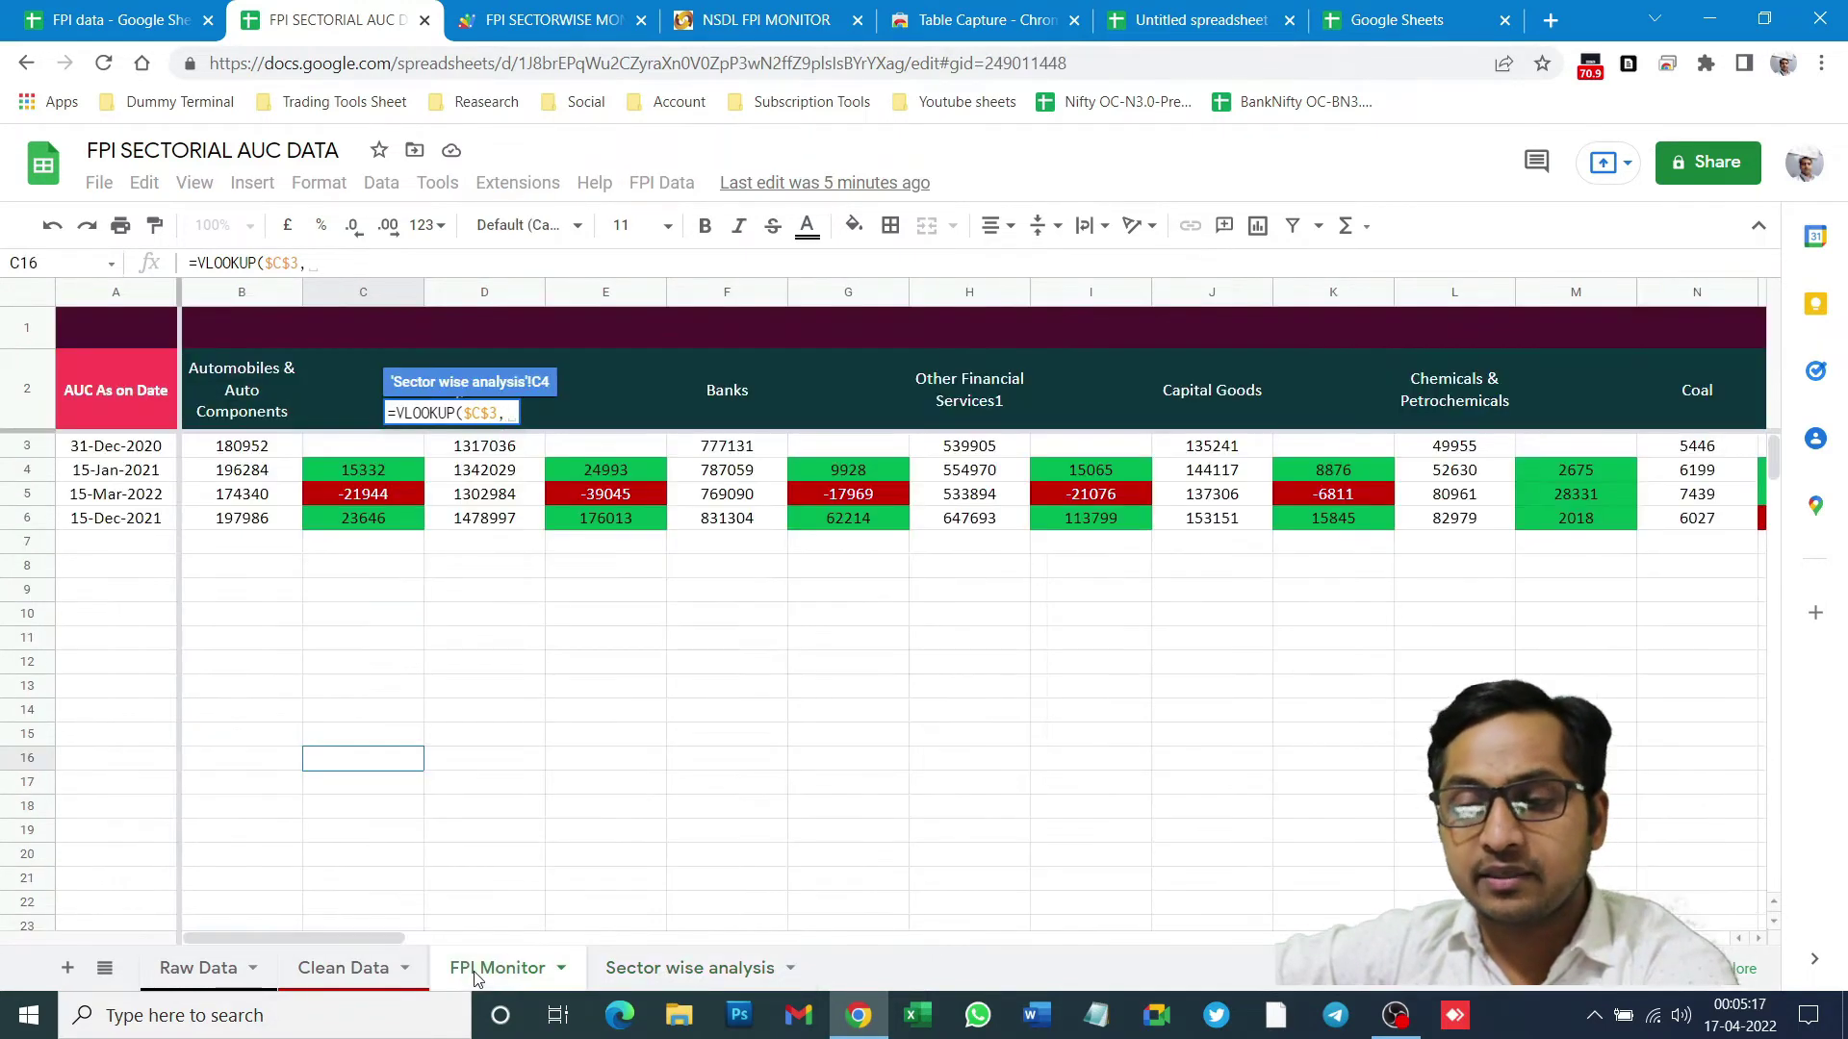
{"action": "left_click", "coordinate": [23, 293]}
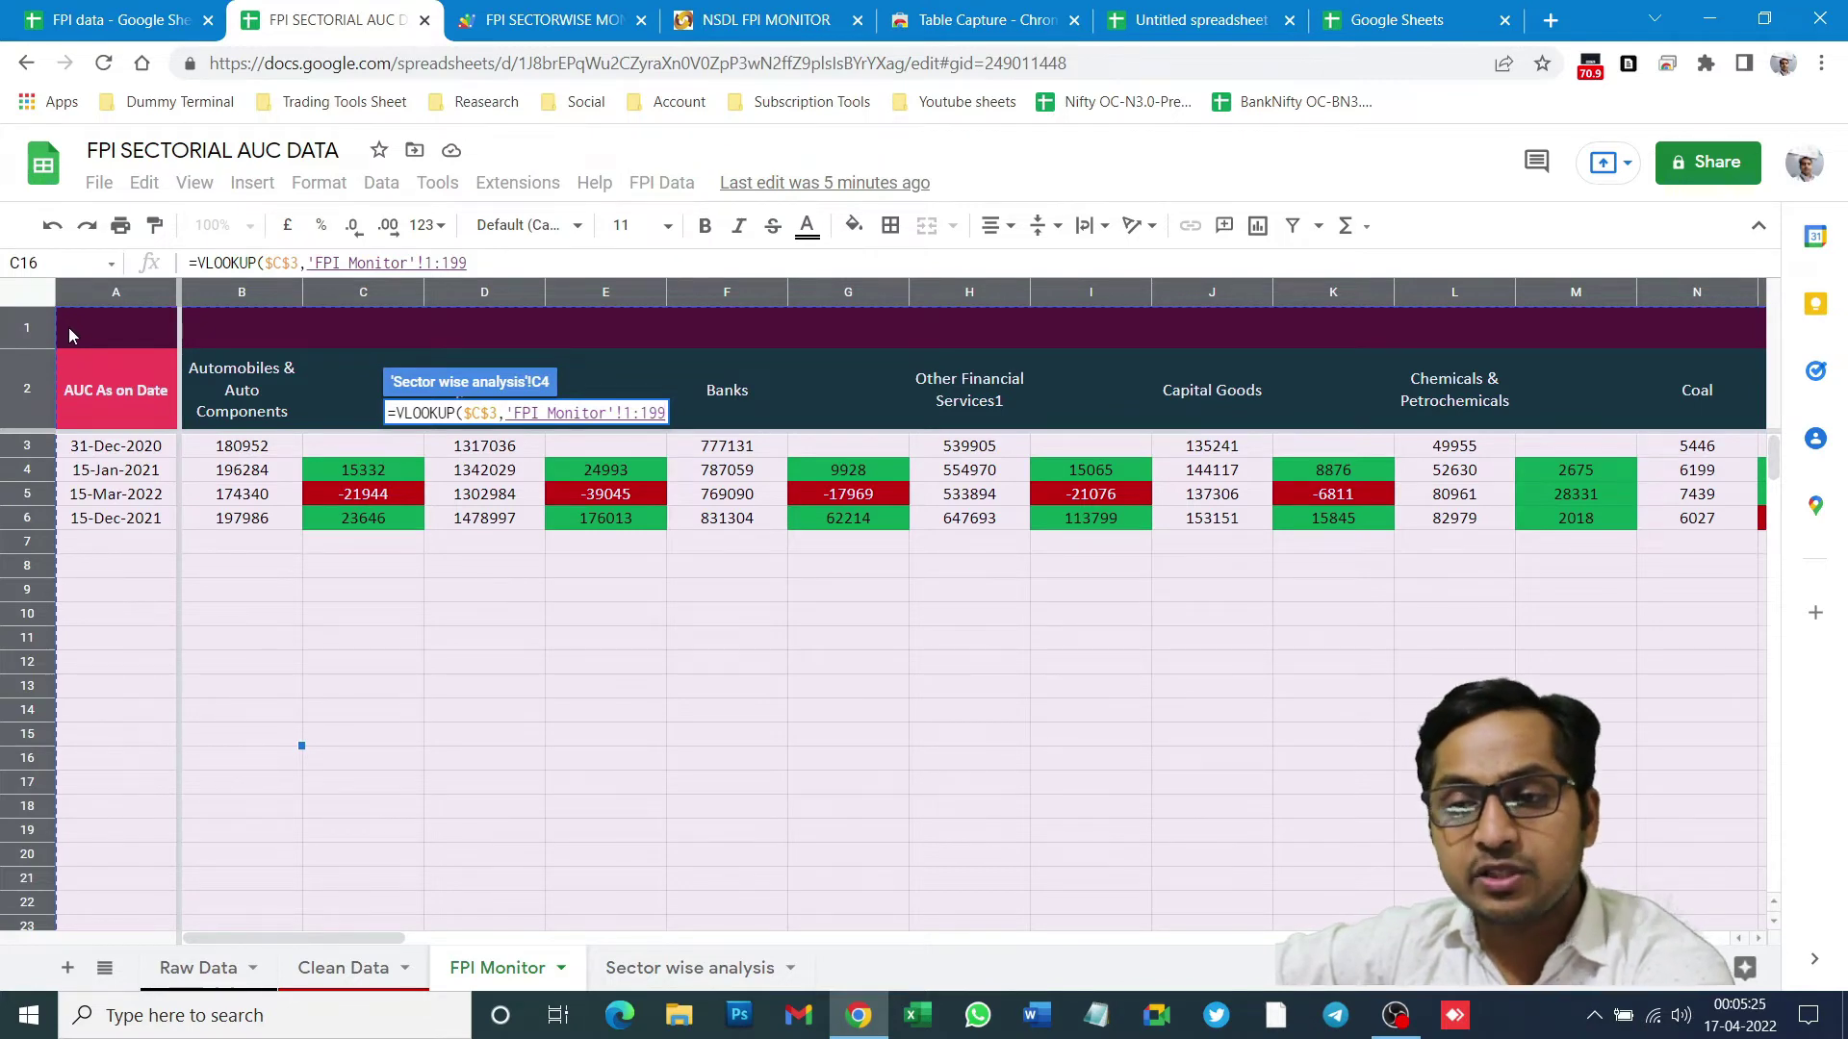
{"action": "key", "text": "F4"}
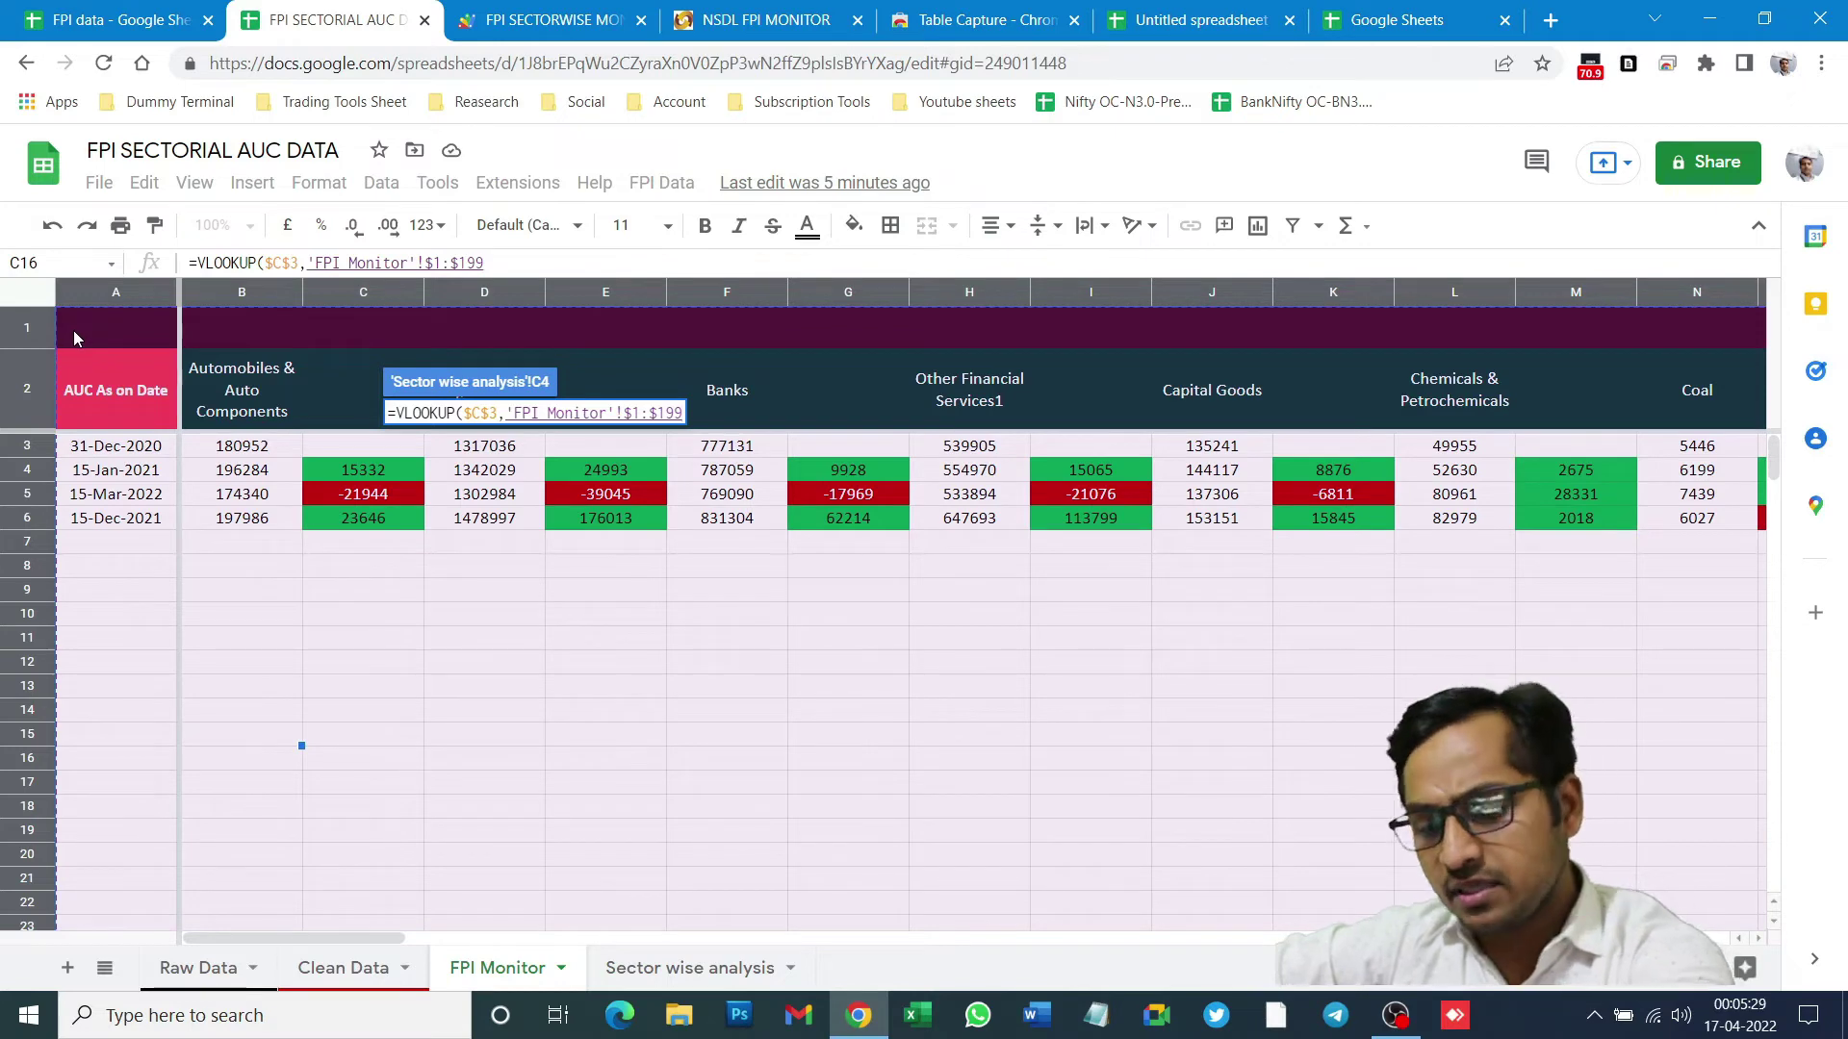
{"action": "type", "text": ","}
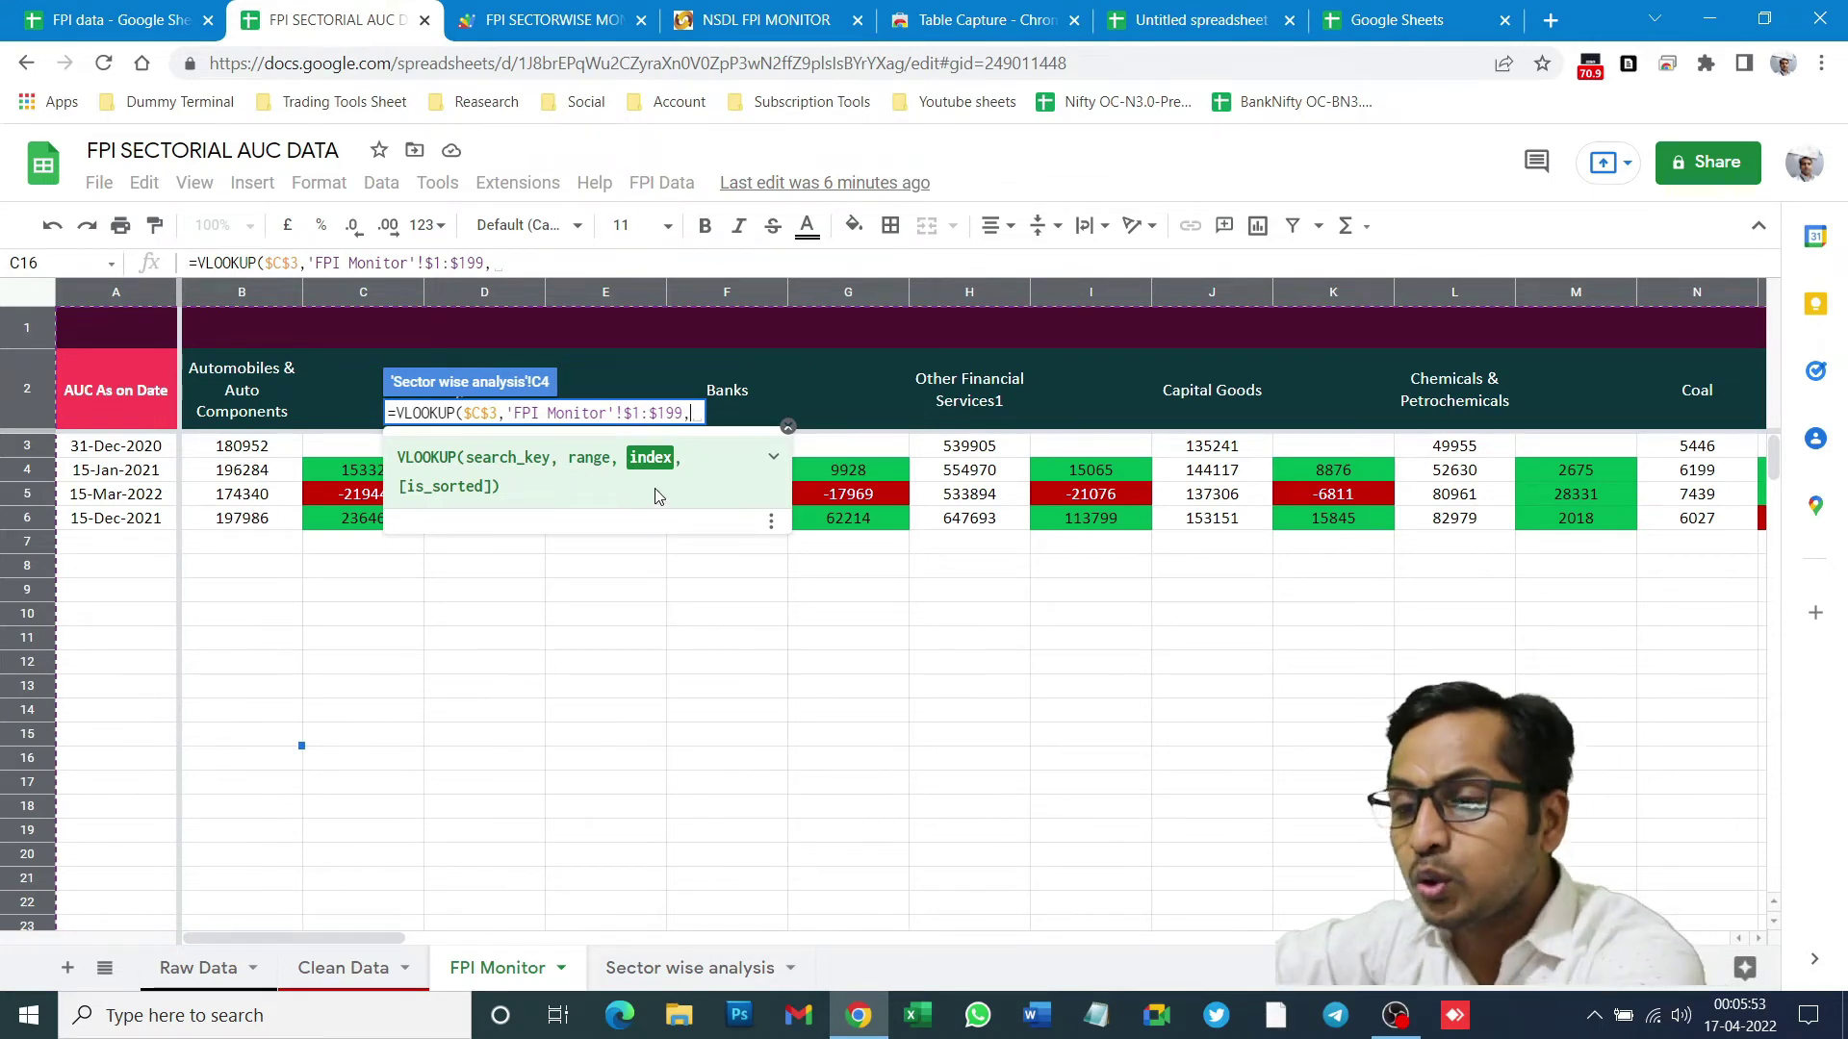
- Finish C4 as =VLOOKUP($C$3,'FPI Monitor'!$1:$199,2,1) so it returns 196284
{"action": "type", "text": "2"}
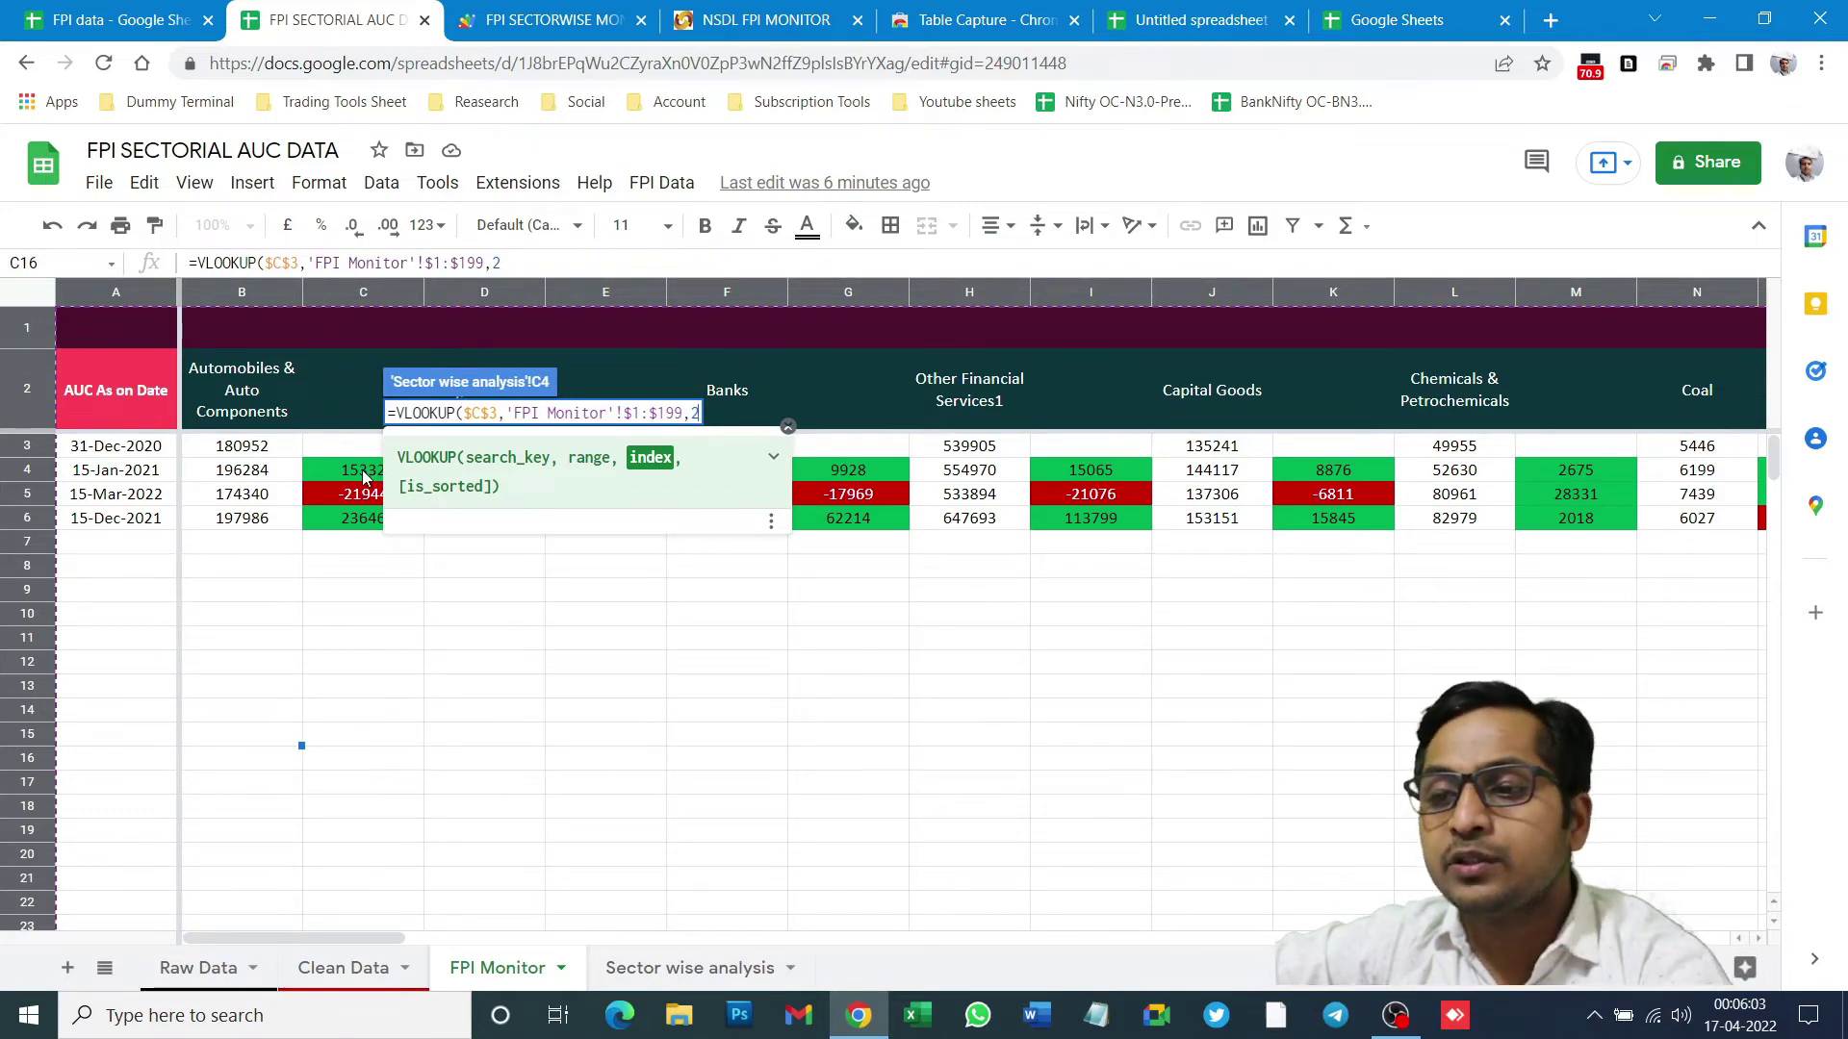
{"action": "type", "text": ","}
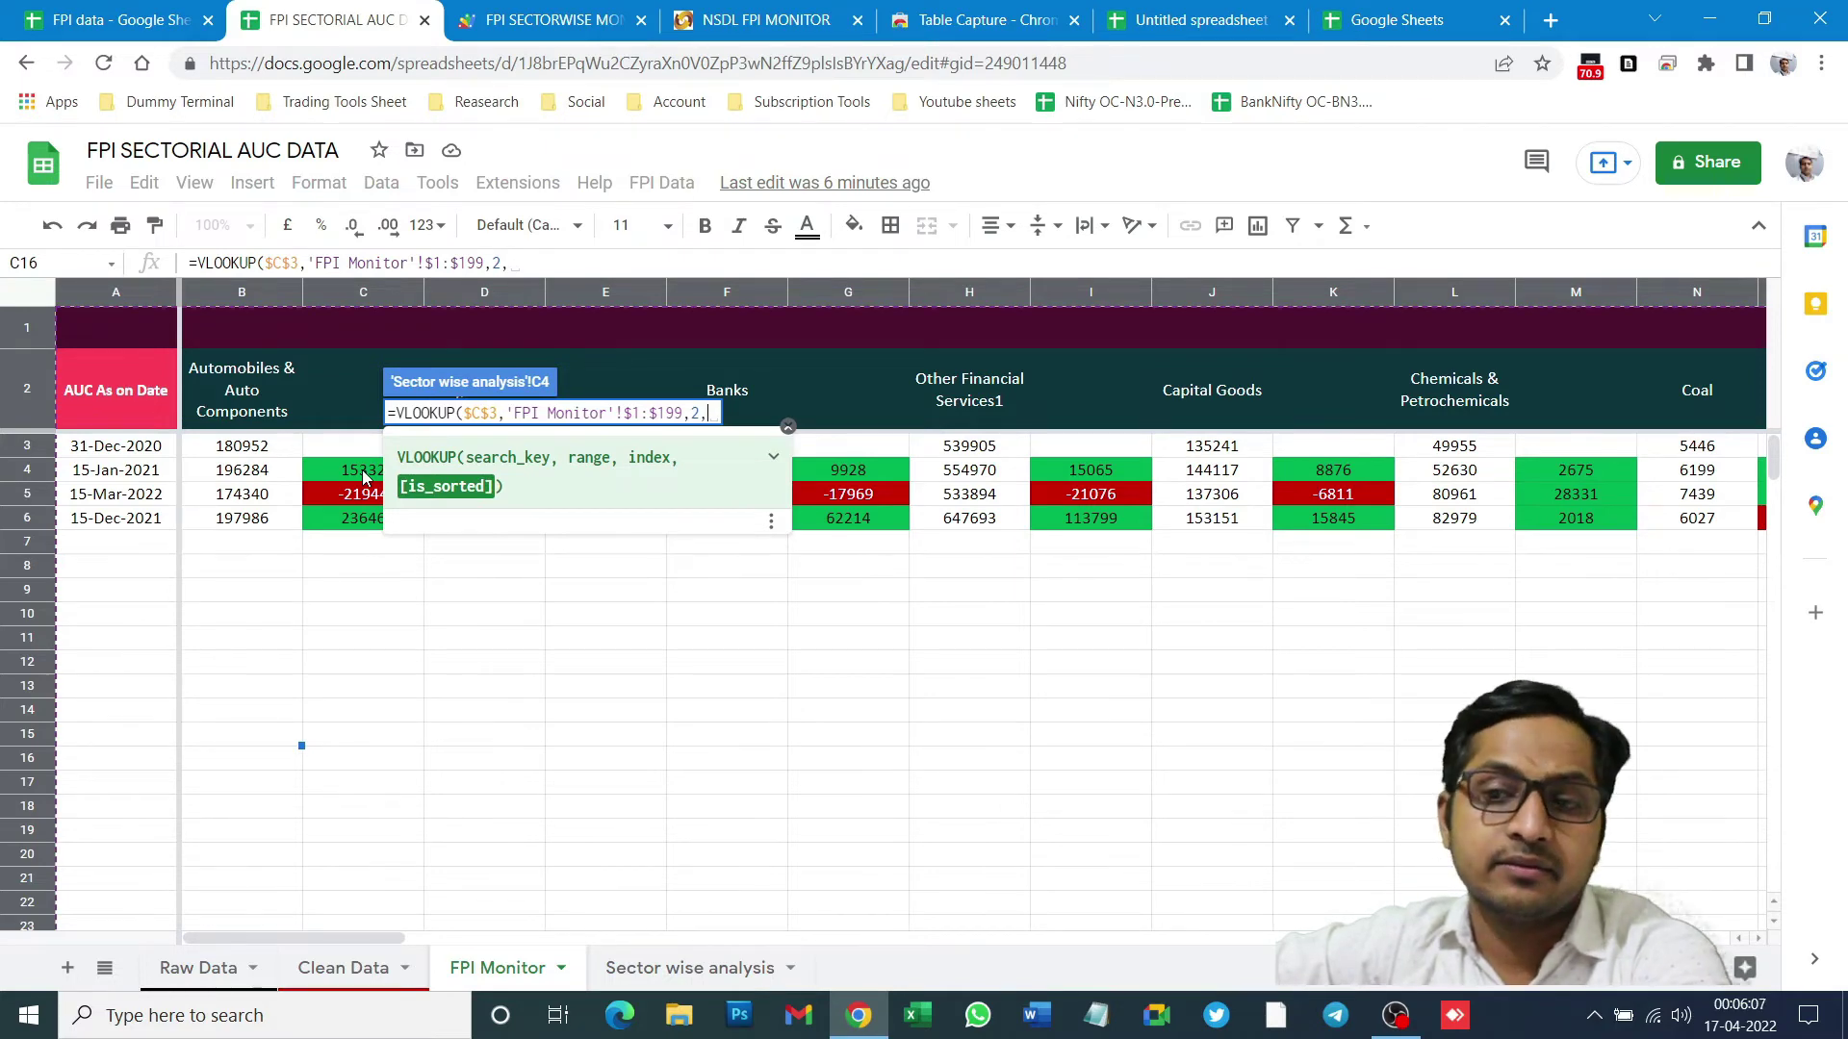
{"action": "type", "text": "1"}
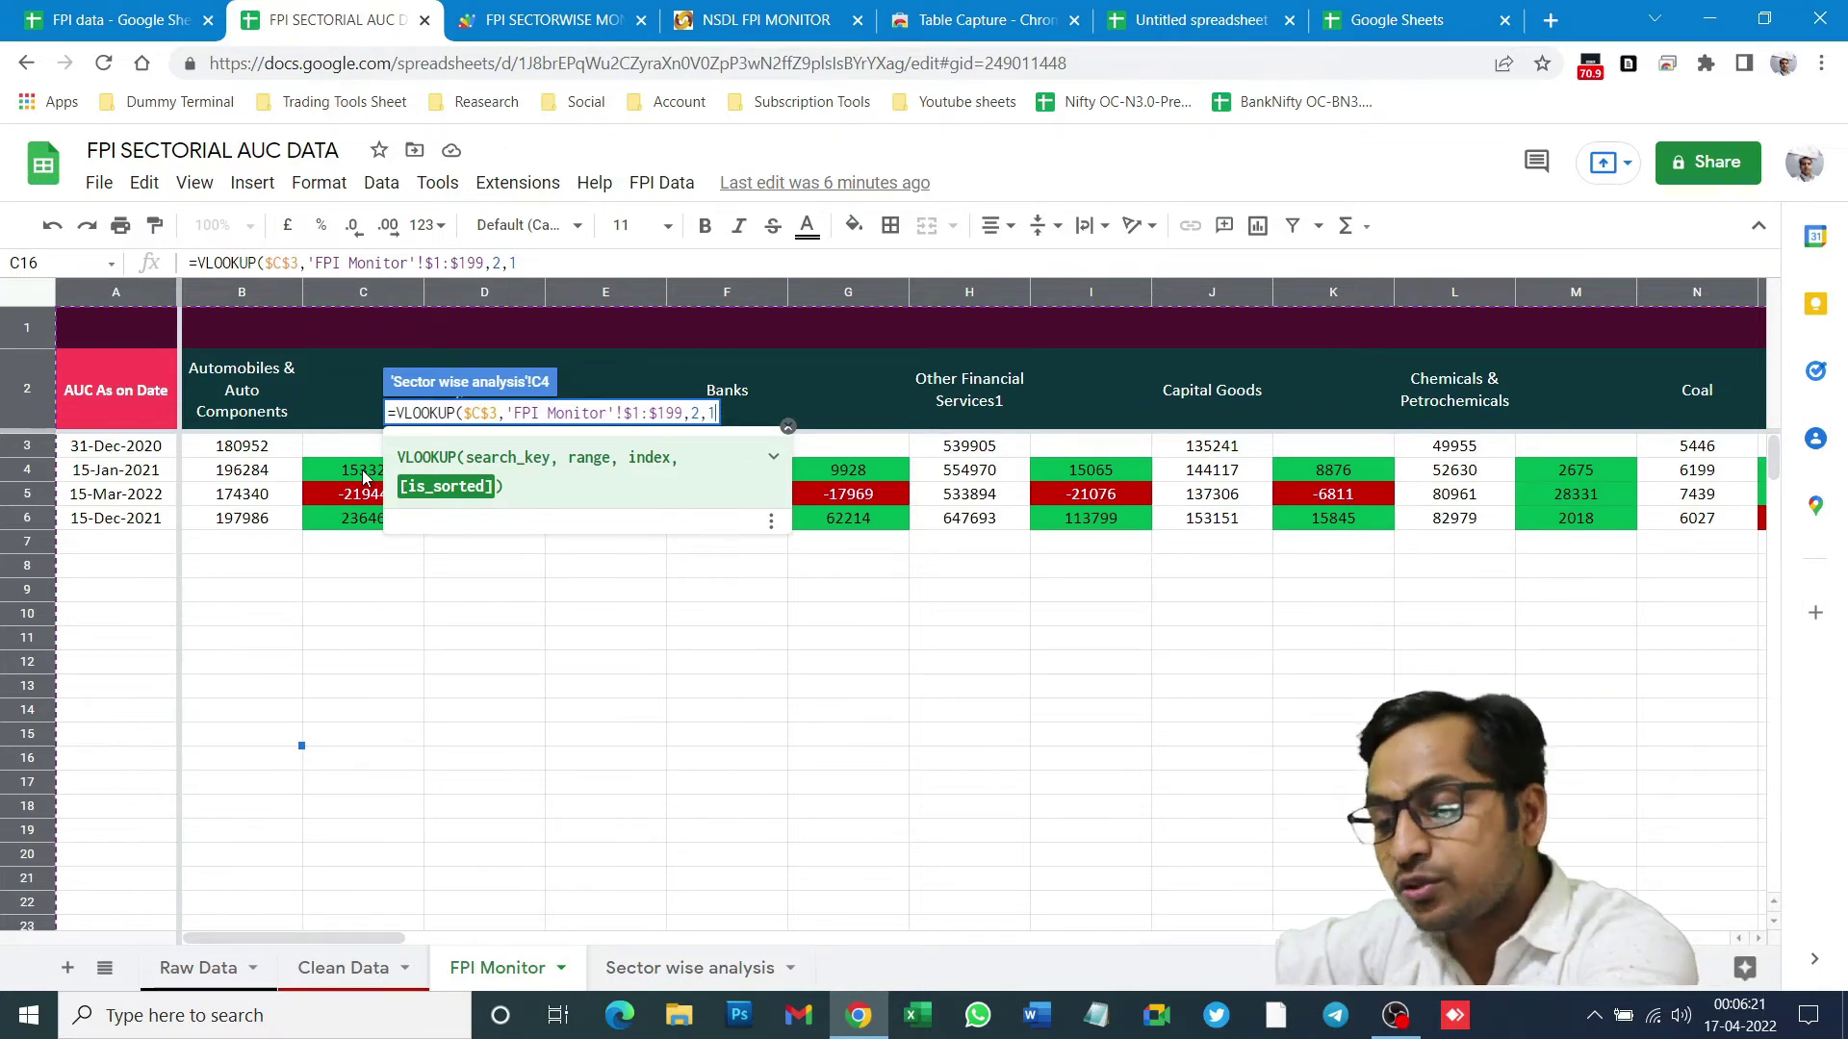
{"action": "type", "text": ")"}
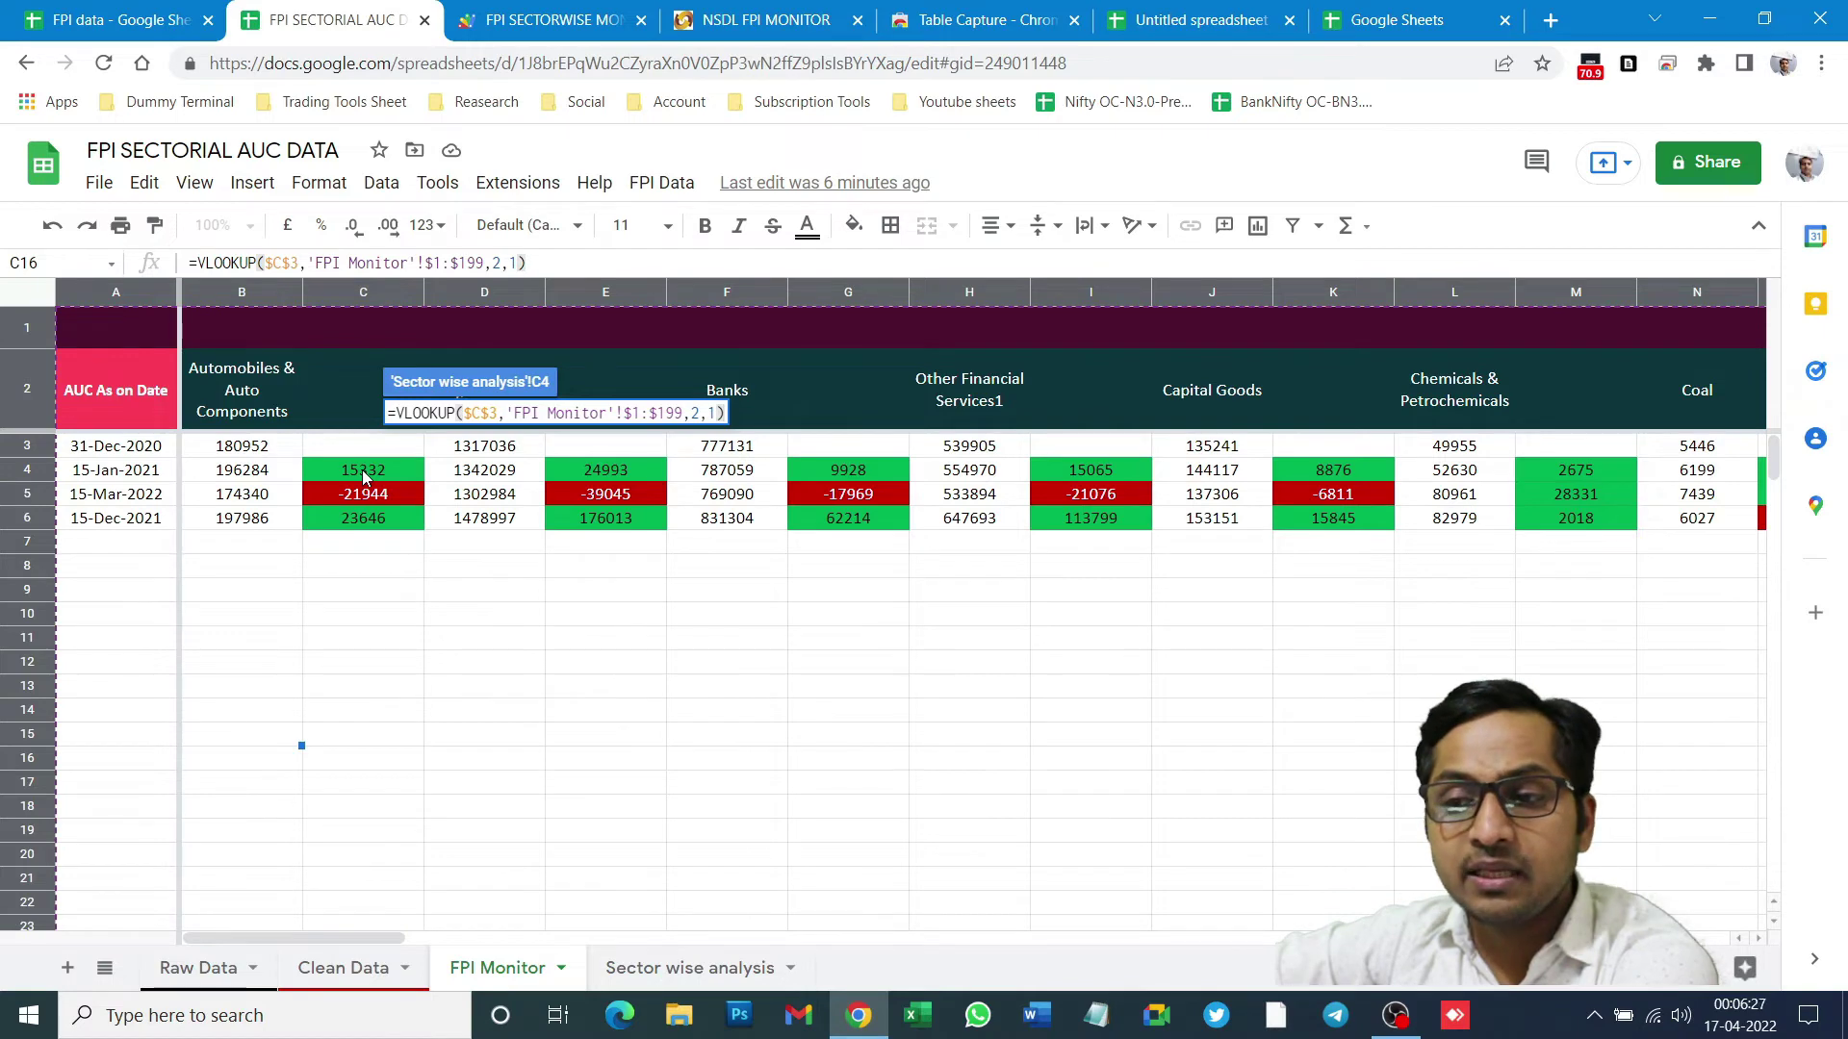
{"action": "key", "text": "Return"}
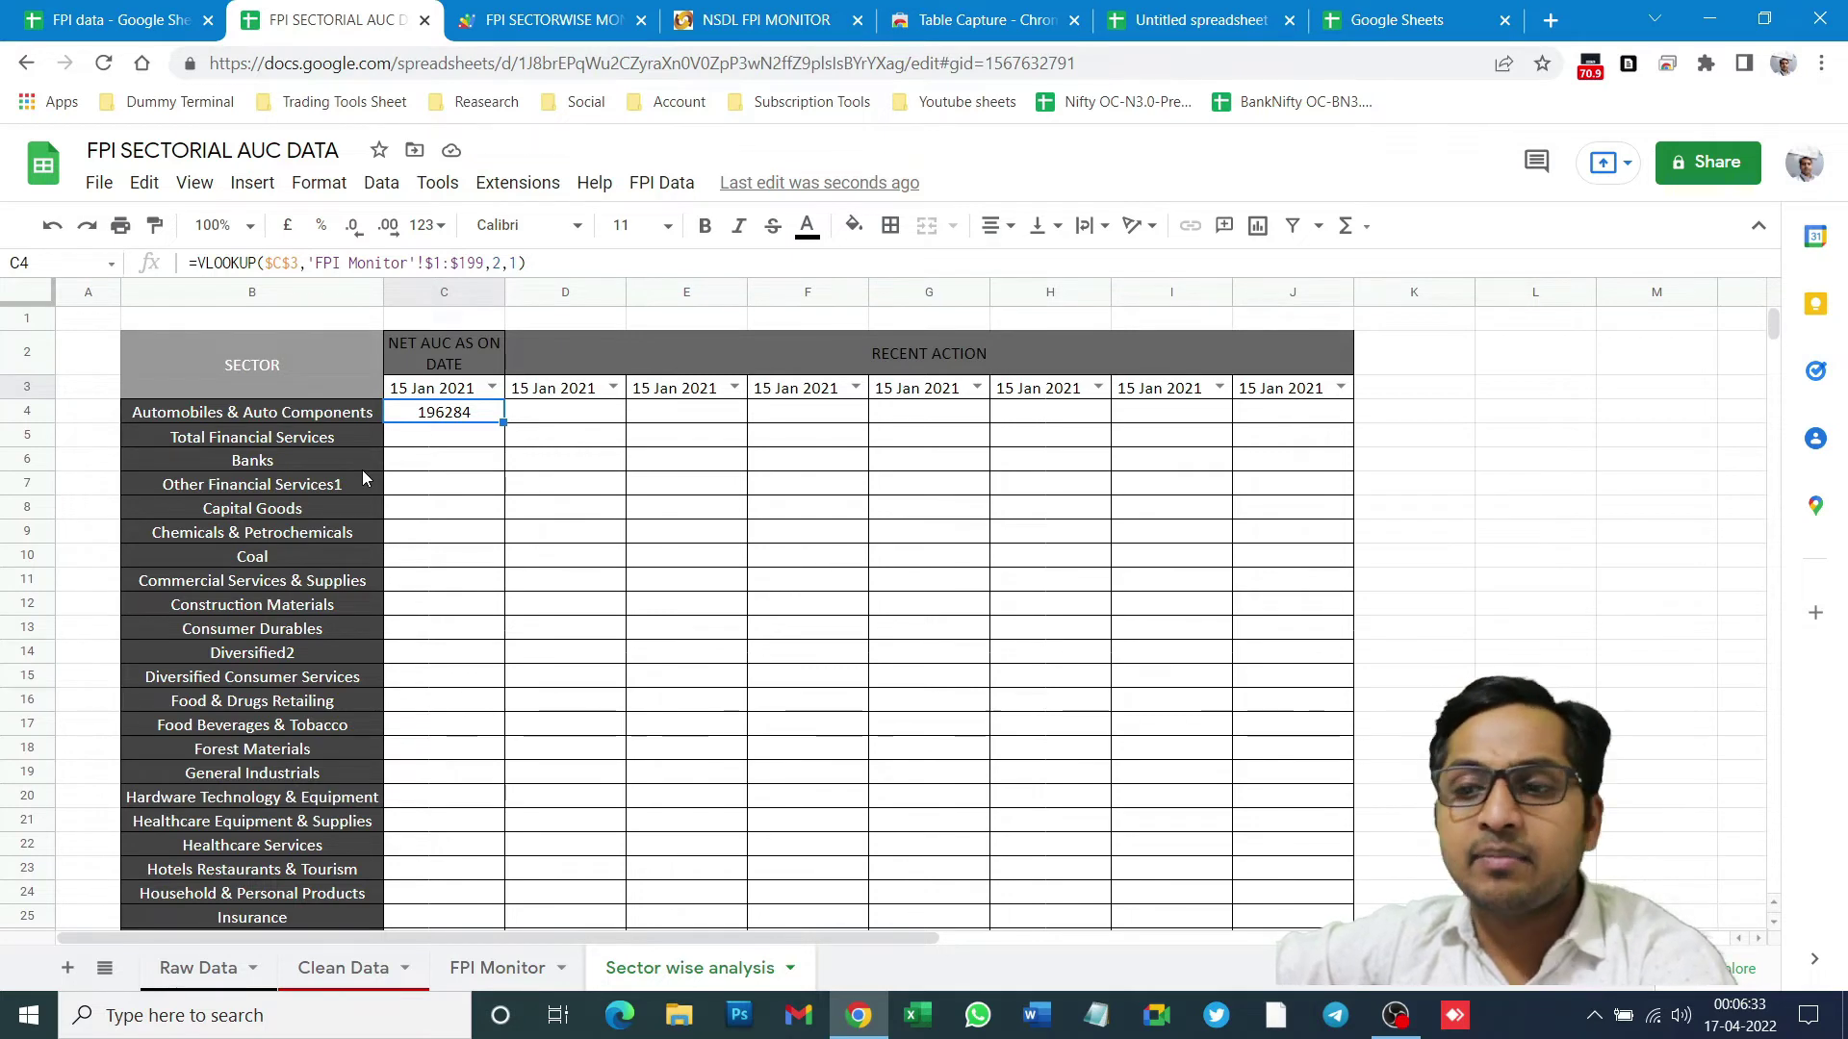
- Copy C4's VLOOKUP formula into D4
{"action": "left_click", "coordinate": [522, 421]}
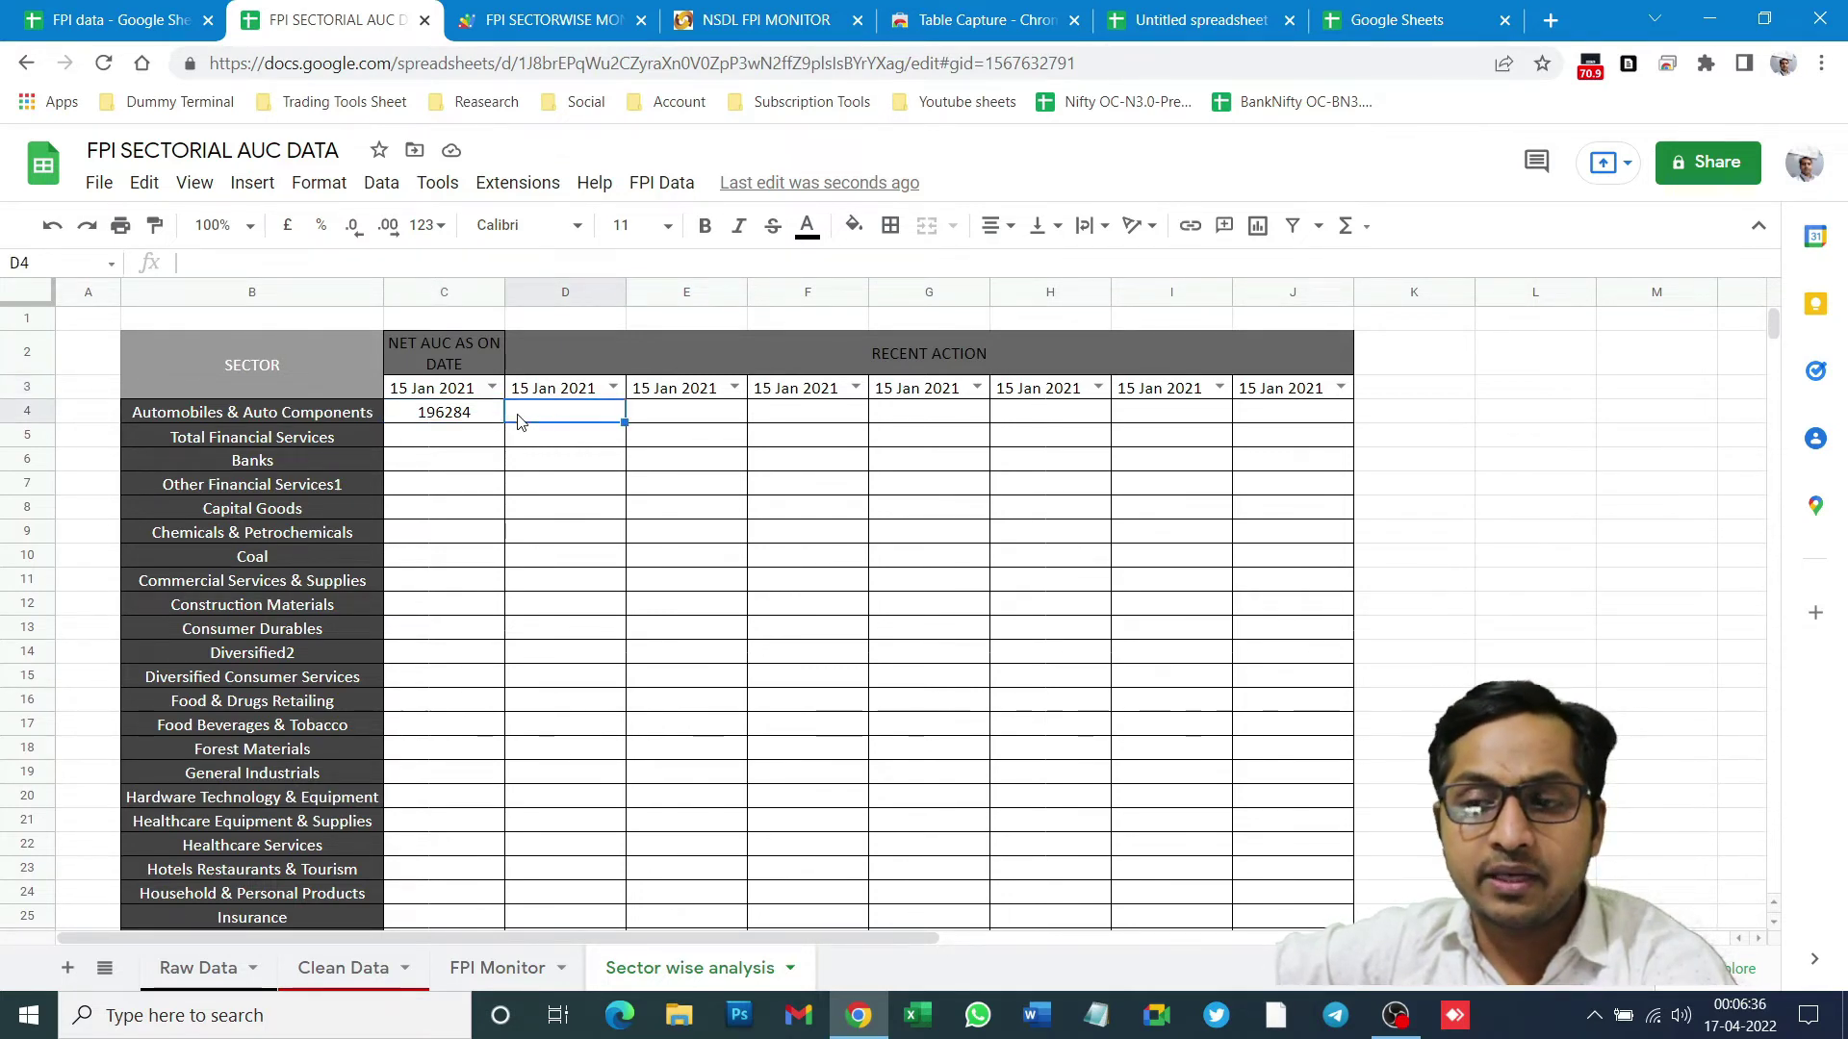
{"action": "left_click", "coordinate": [457, 416]}
{"action": "key", "text": "ctrl+c"}
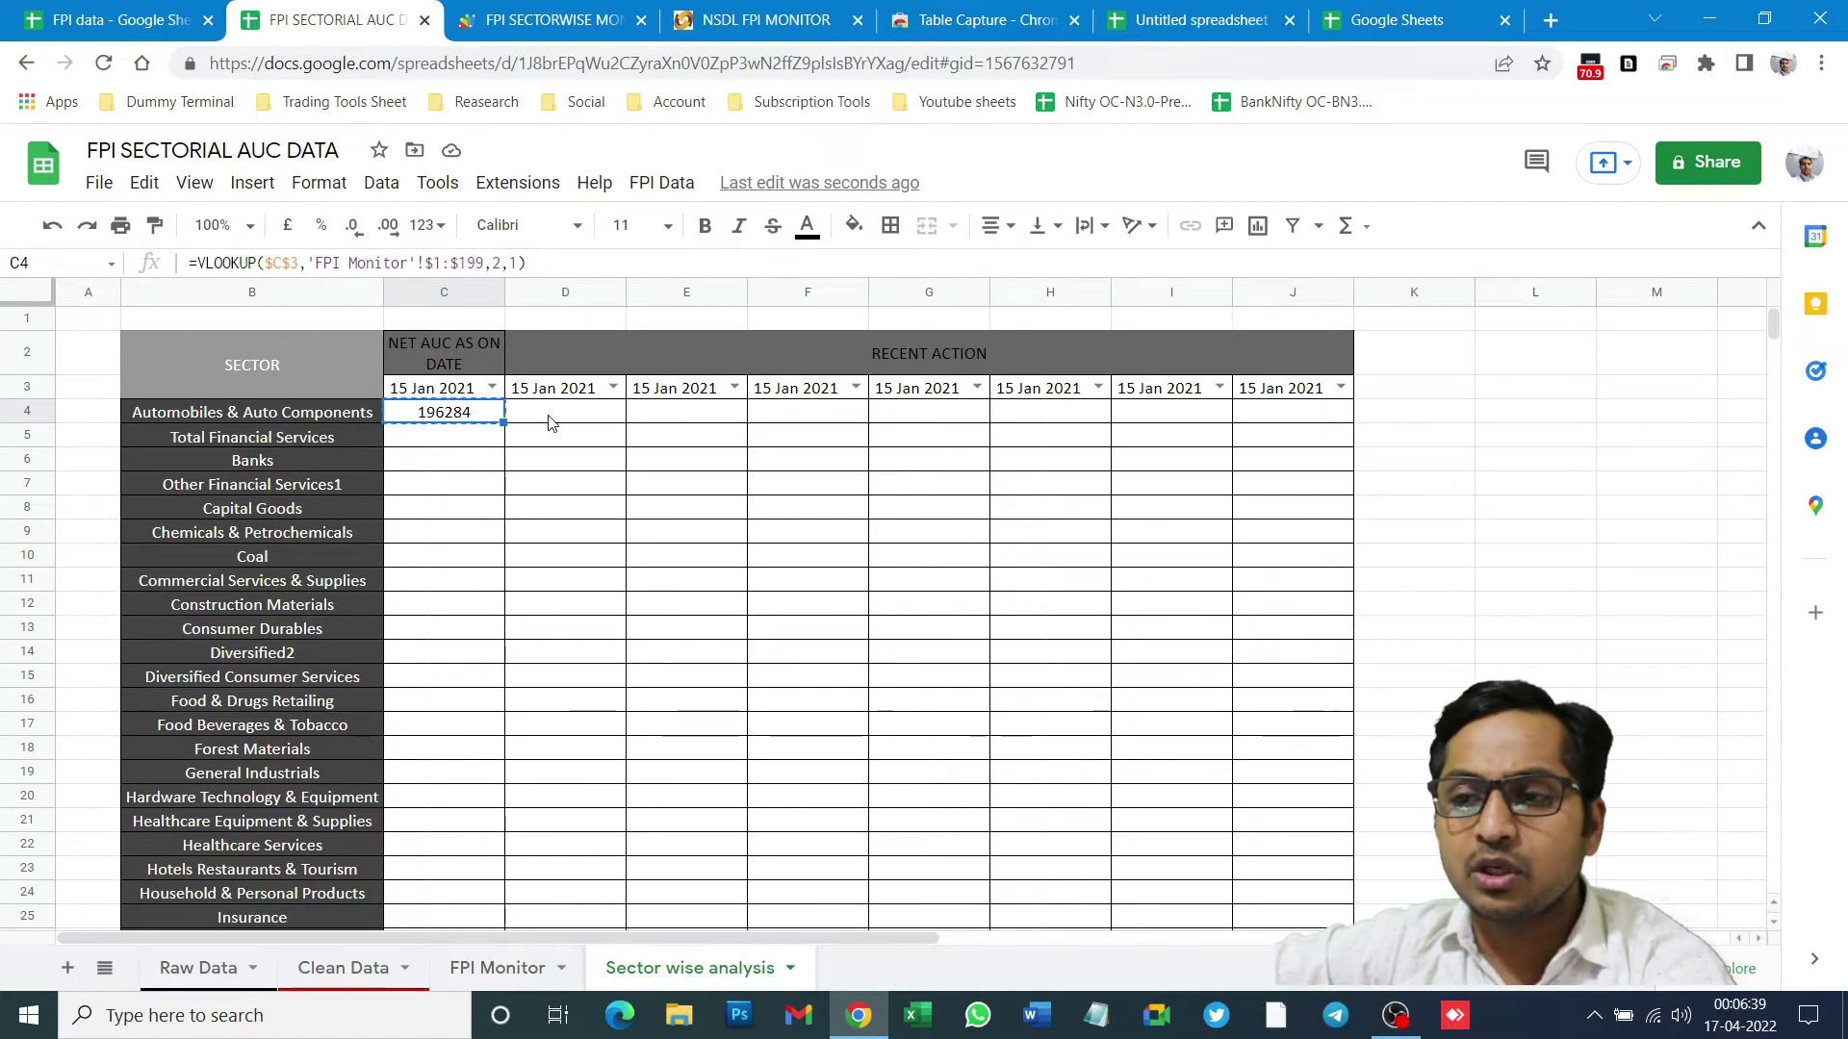
{"action": "left_click", "coordinate": [548, 421]}
{"action": "key", "text": "ctrl+v"}
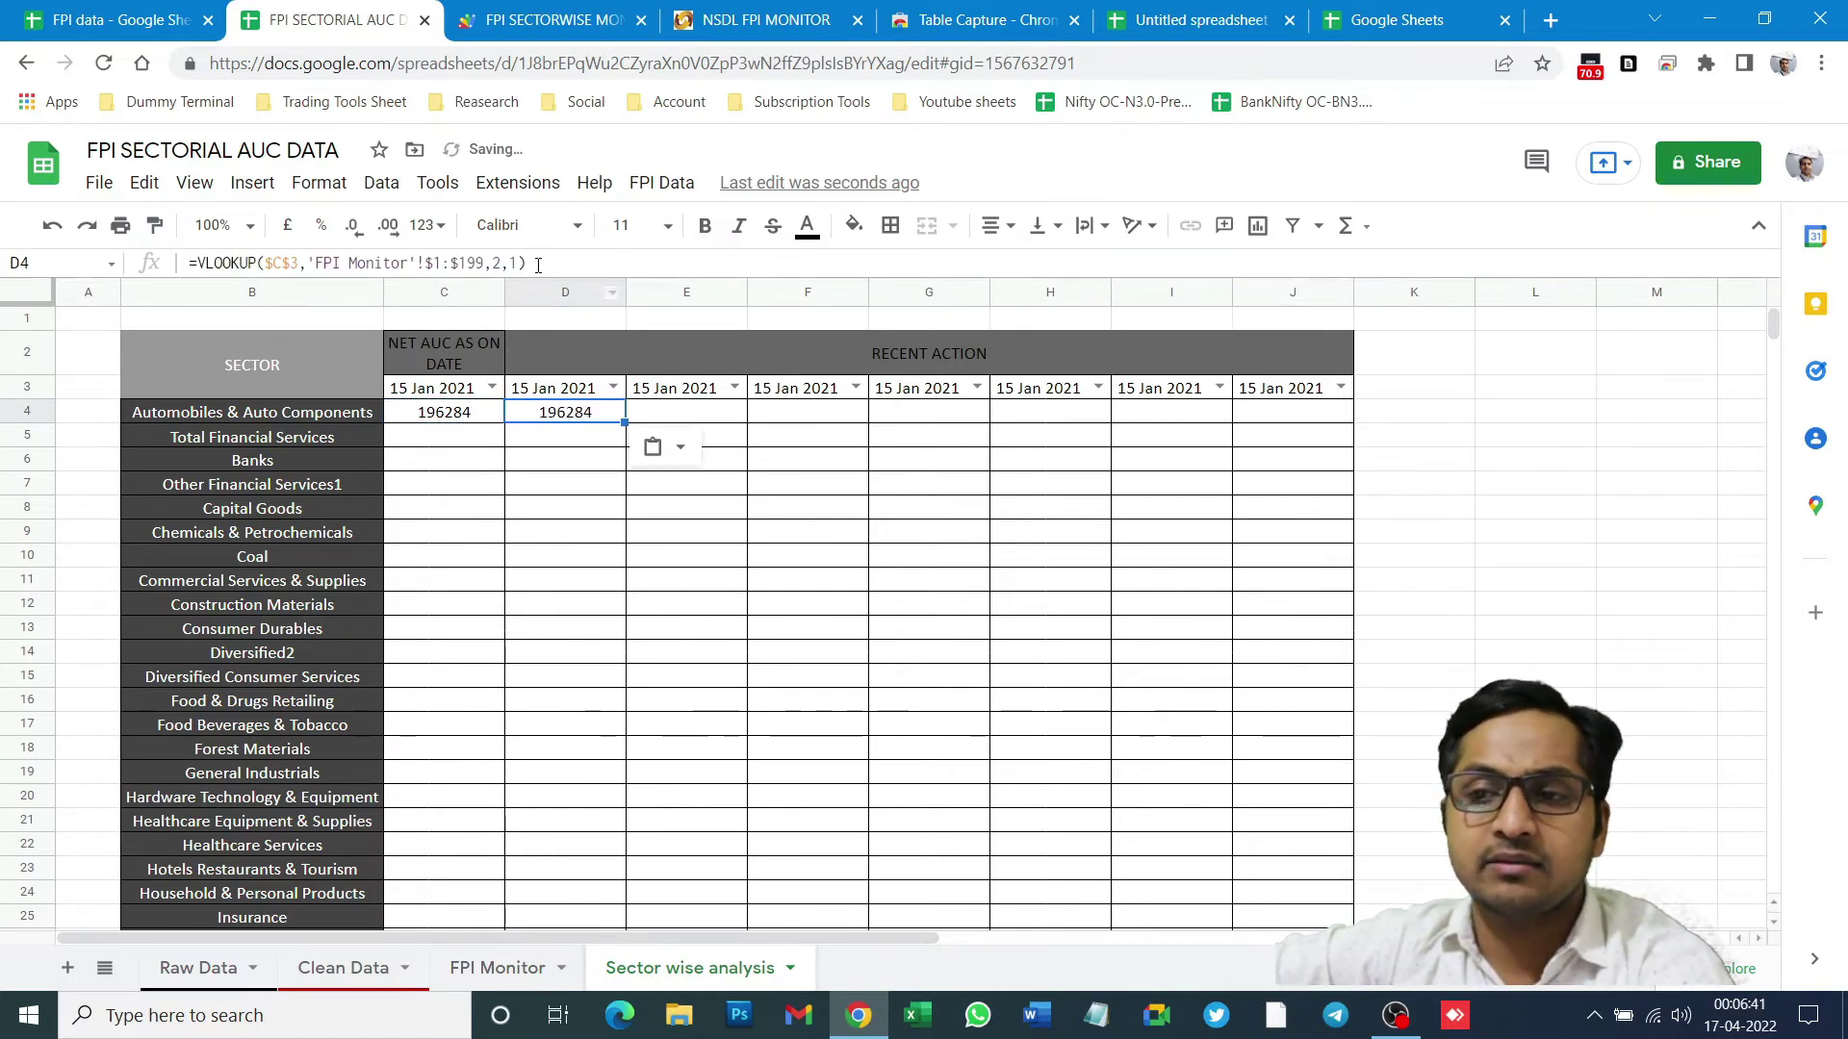
- Change D4's lookup key from $C$3 to $D$3 and commit the formula
{"action": "left_click", "coordinate": [227, 263]}
{"action": "left_click", "coordinate": [317, 263]}
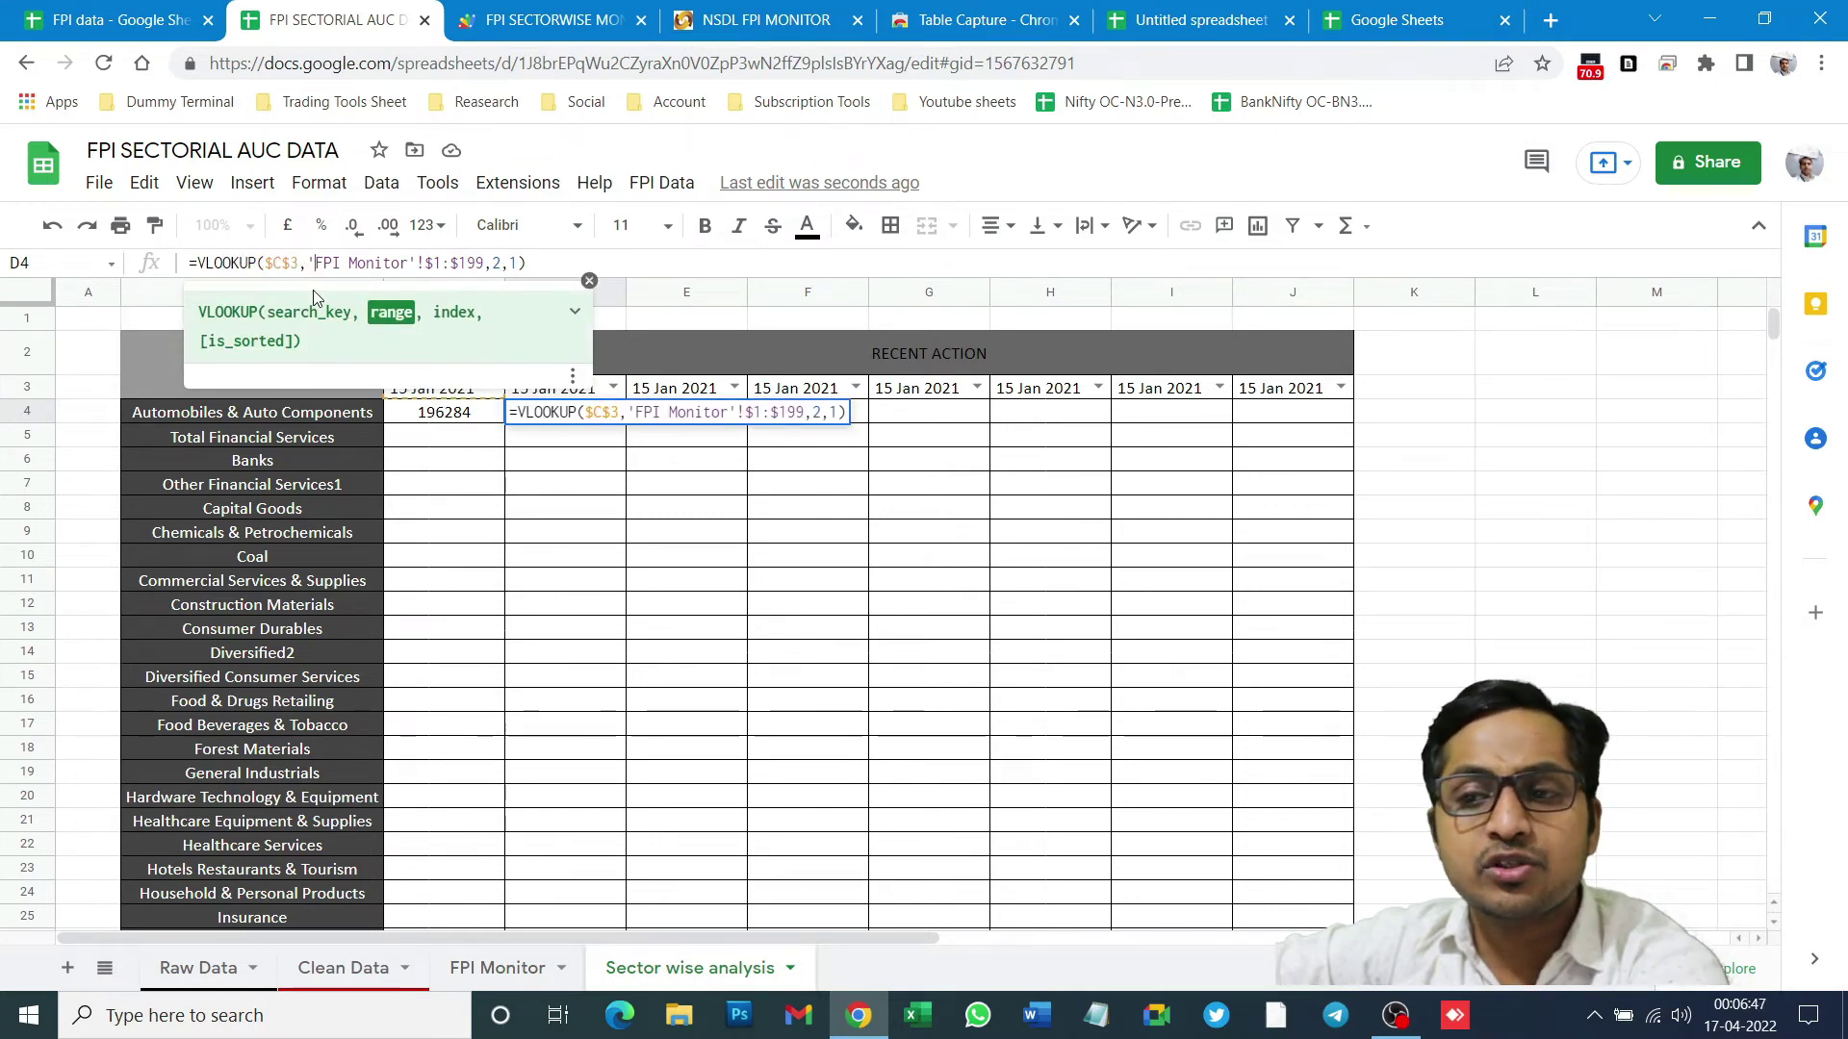
{"action": "left_click", "coordinate": [274, 263]}
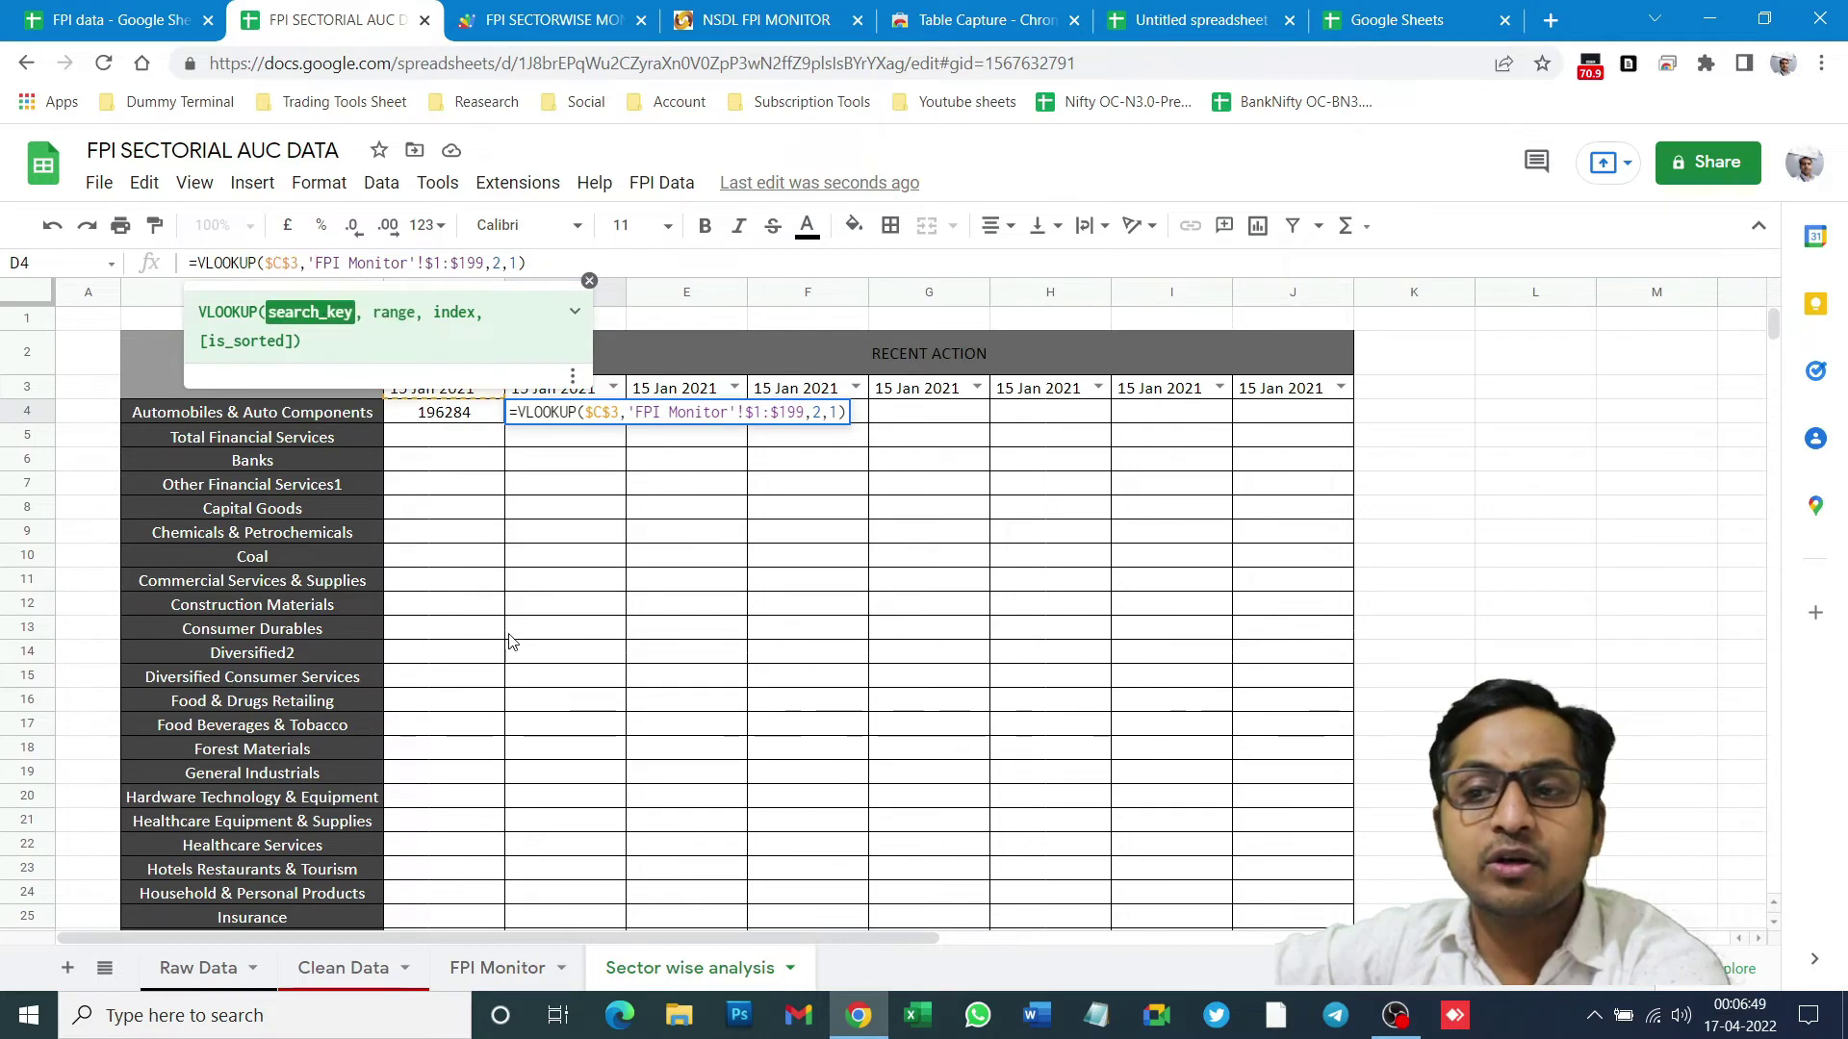
{"action": "type", "text": "D"}
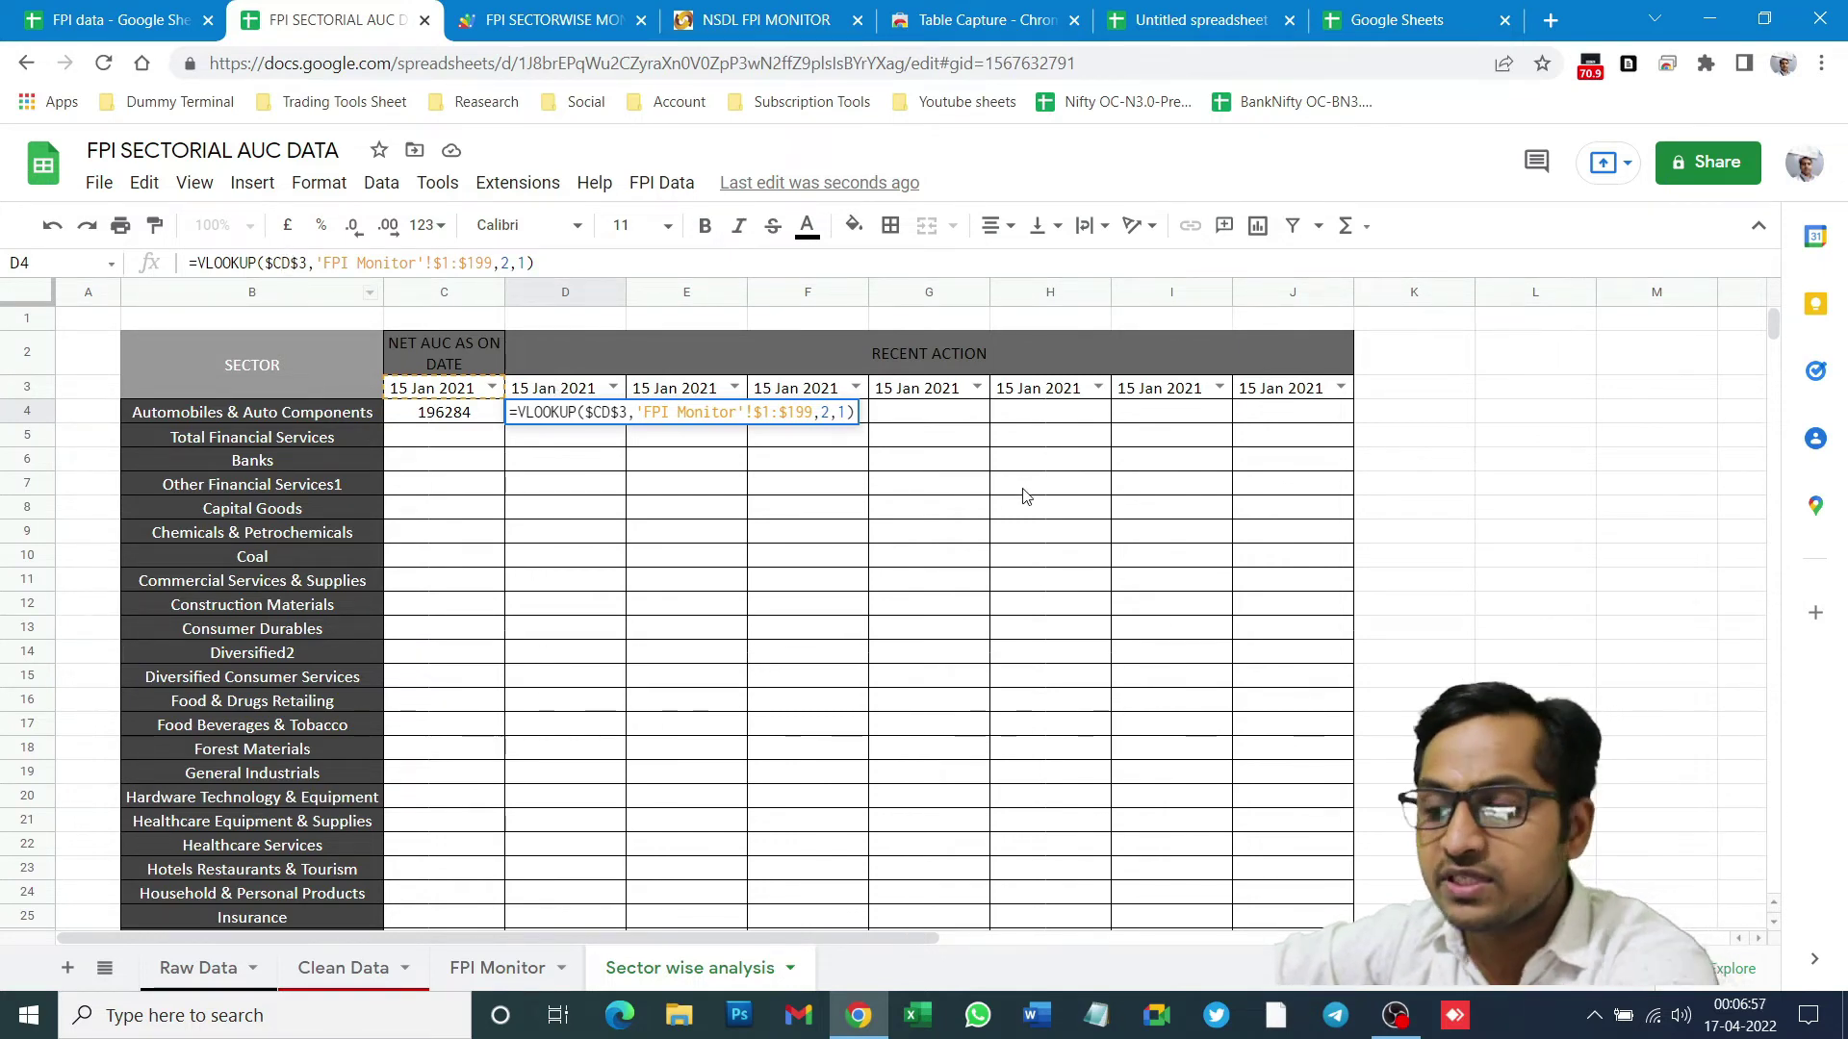
{"action": "key", "text": "BackSpace"}
{"action": "key", "text": "Return"}
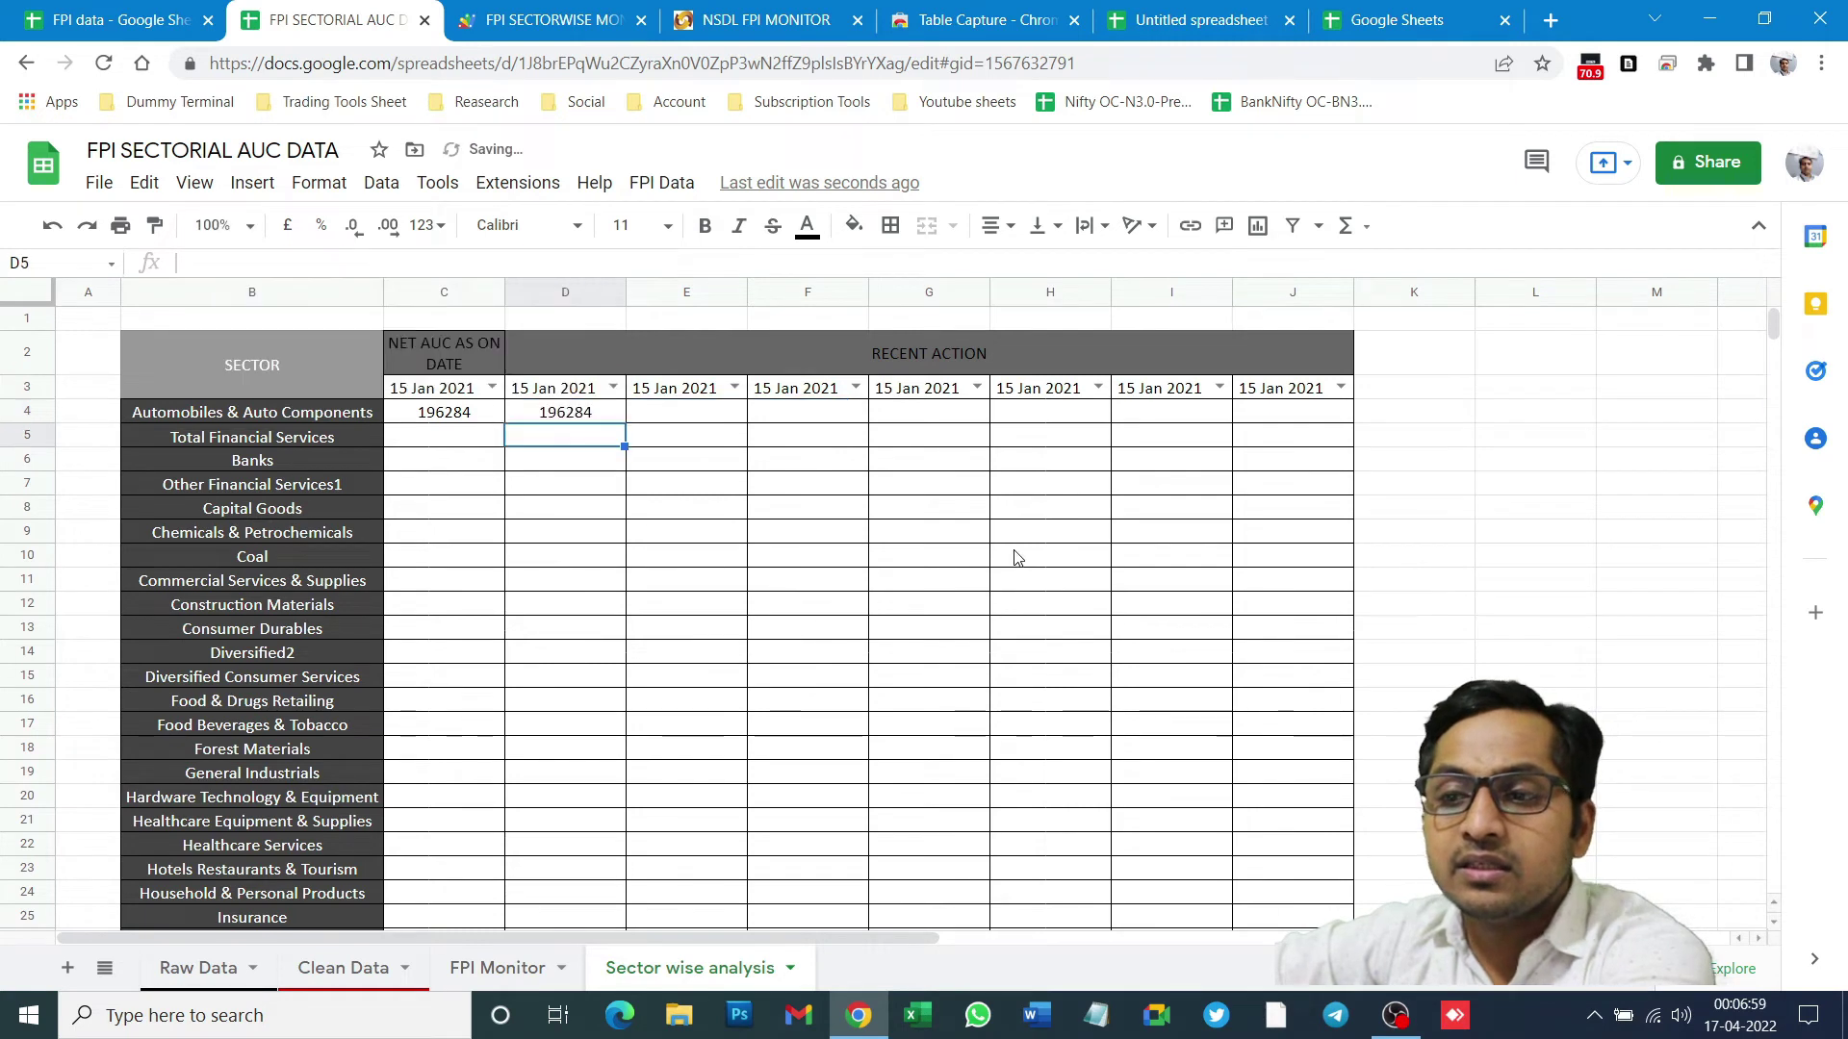
{"action": "left_click", "coordinate": [554, 420]}
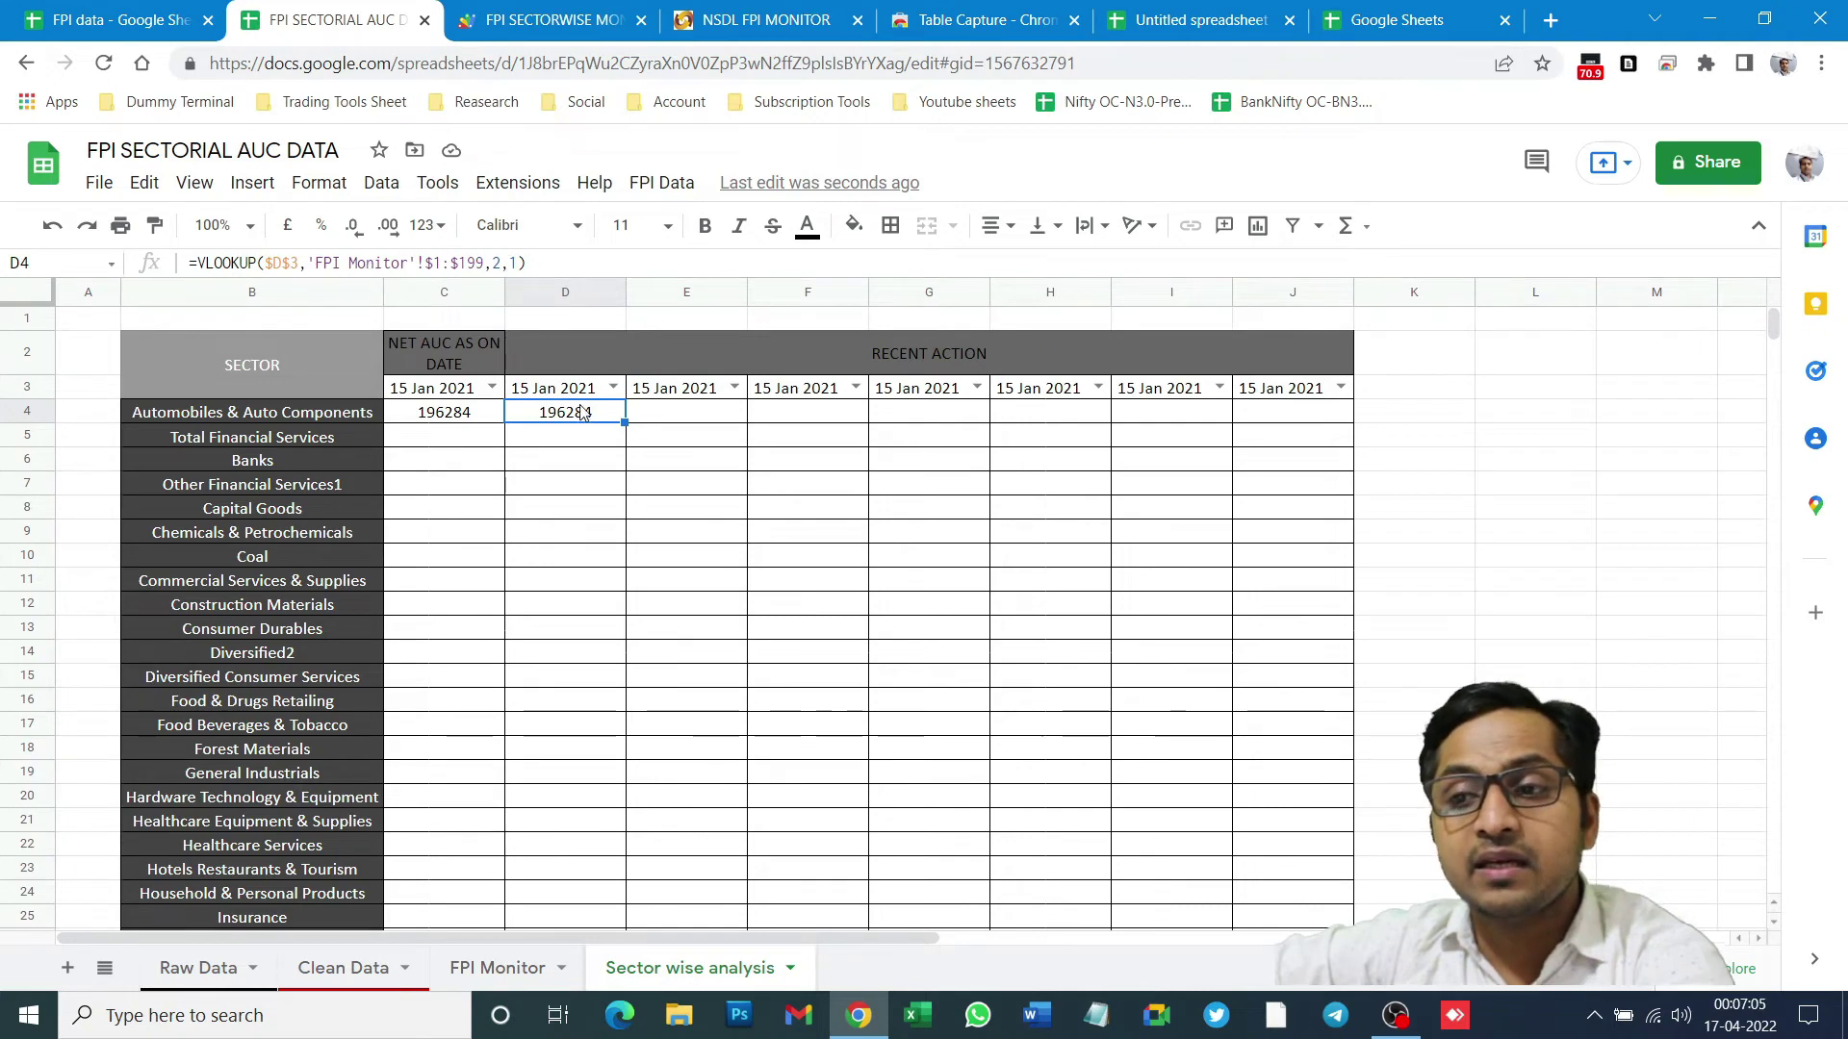
{"action": "left_click", "coordinate": [639, 351]}
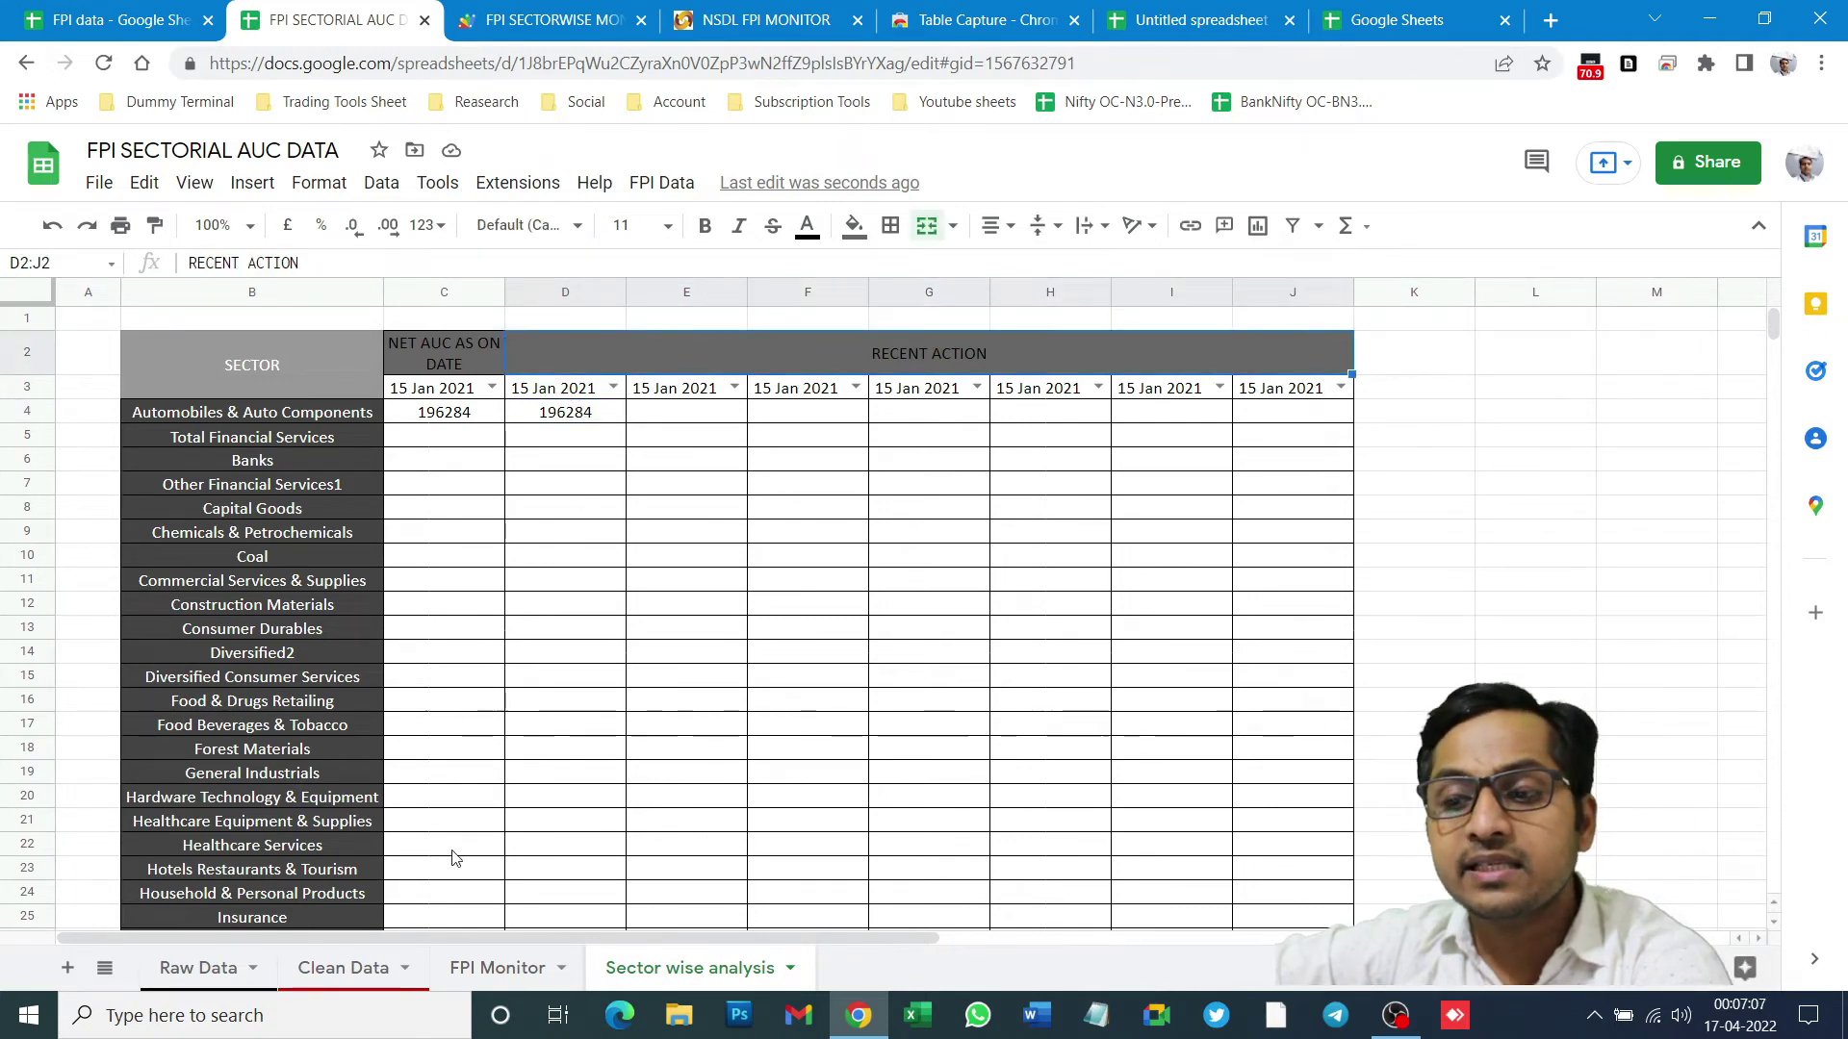
- Check the change formulas in C4, C5 and C7 of the FPI Monitor sheet
{"action": "left_click", "coordinate": [482, 966]}
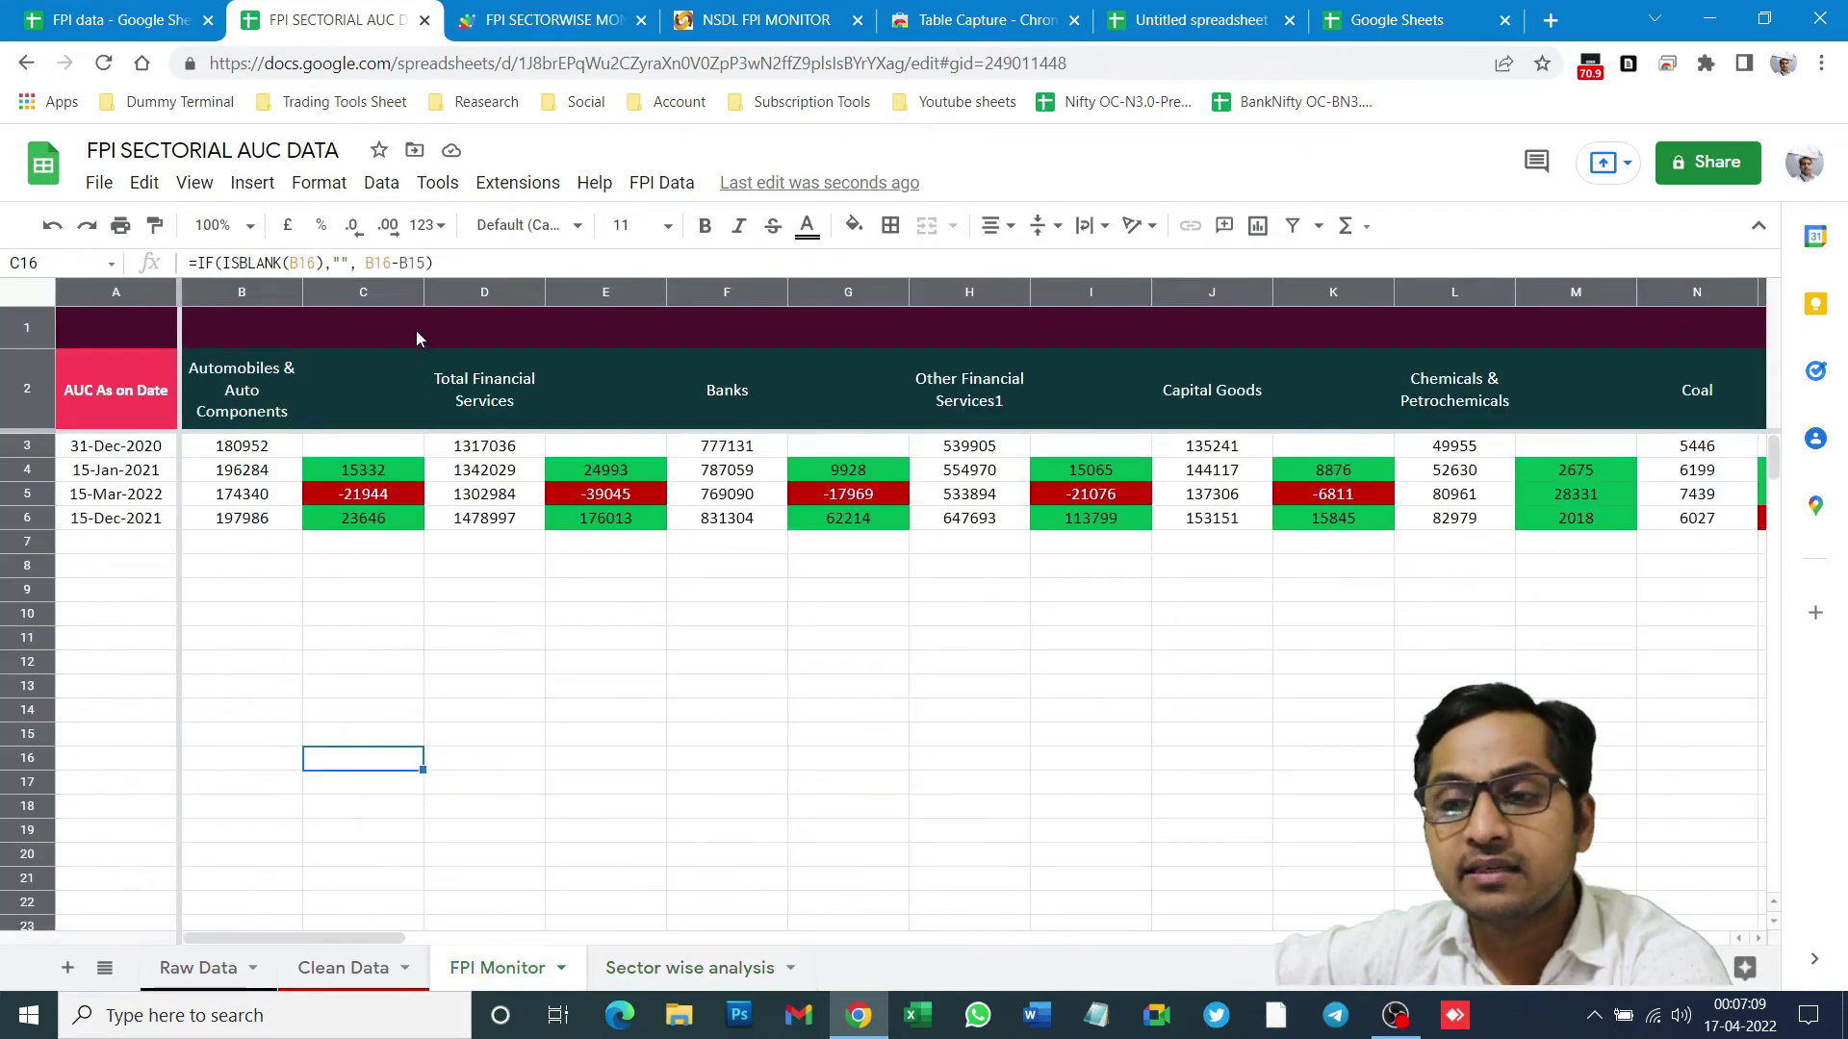
{"action": "left_click", "coordinate": [397, 471]}
{"action": "left_click", "coordinate": [378, 495]}
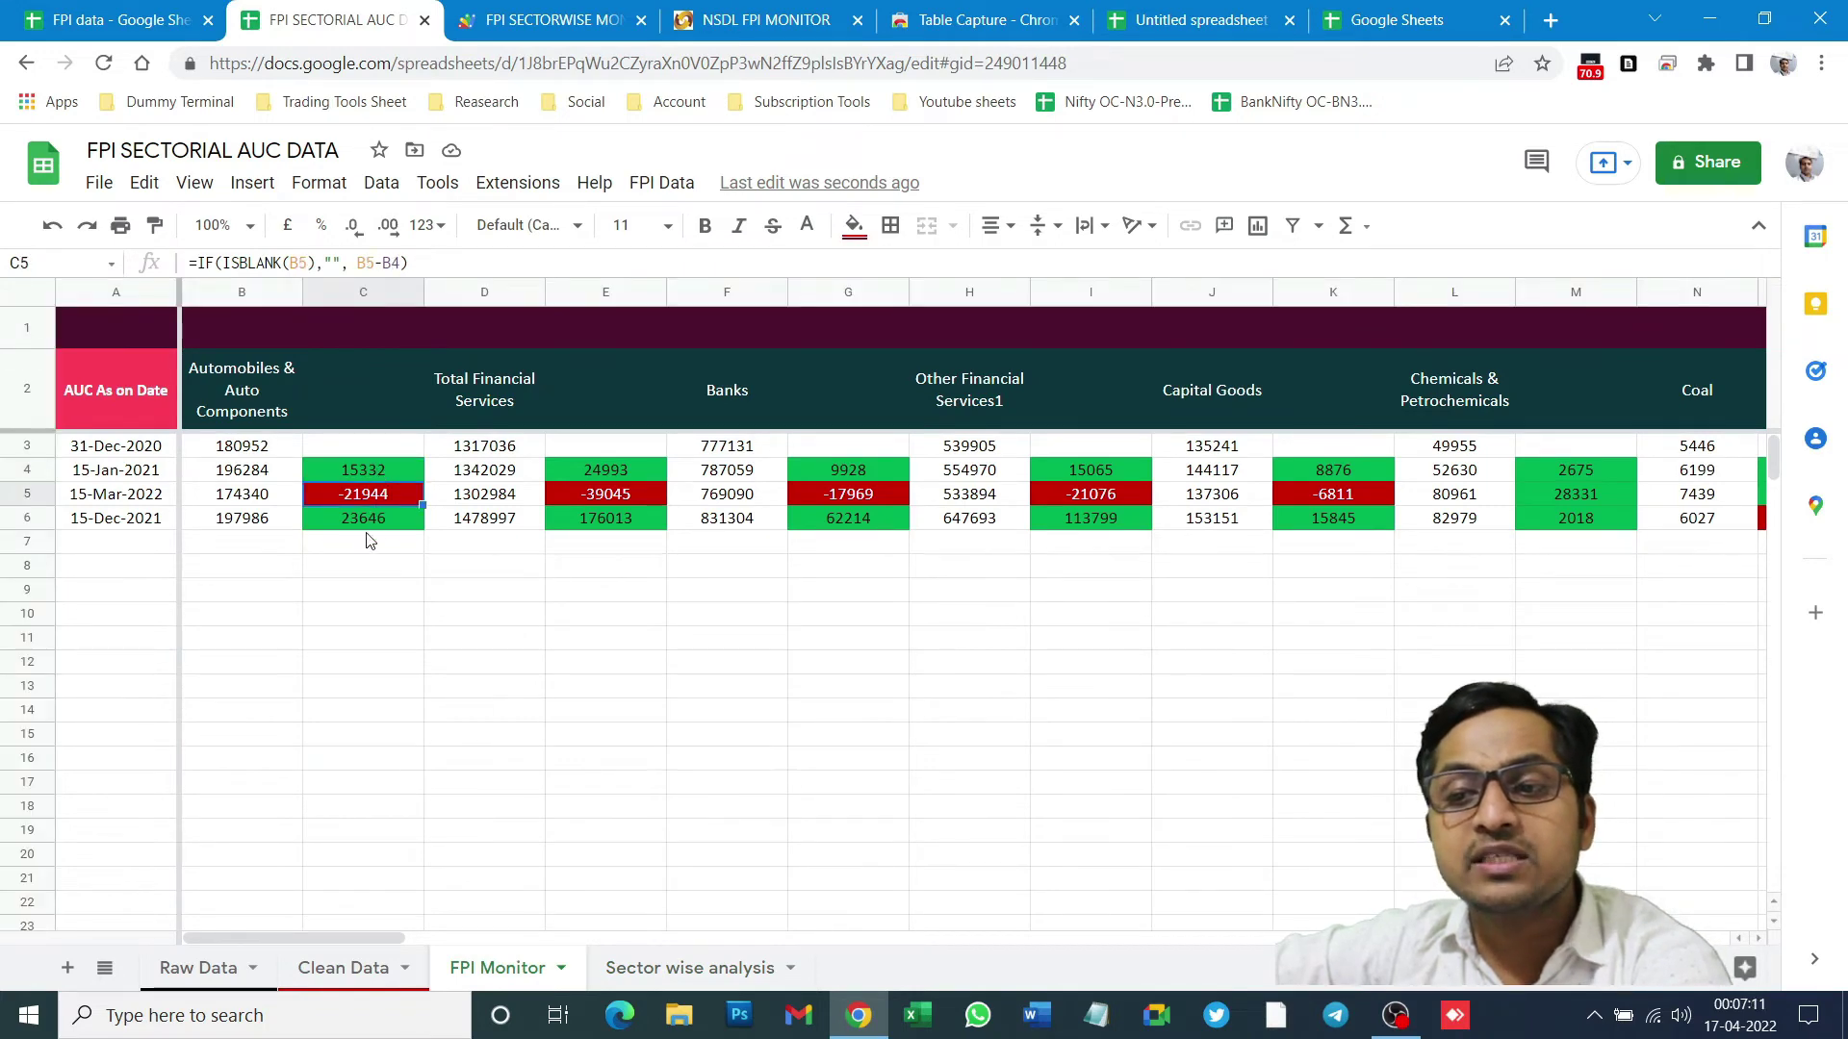
{"action": "left_click", "coordinate": [371, 541]}
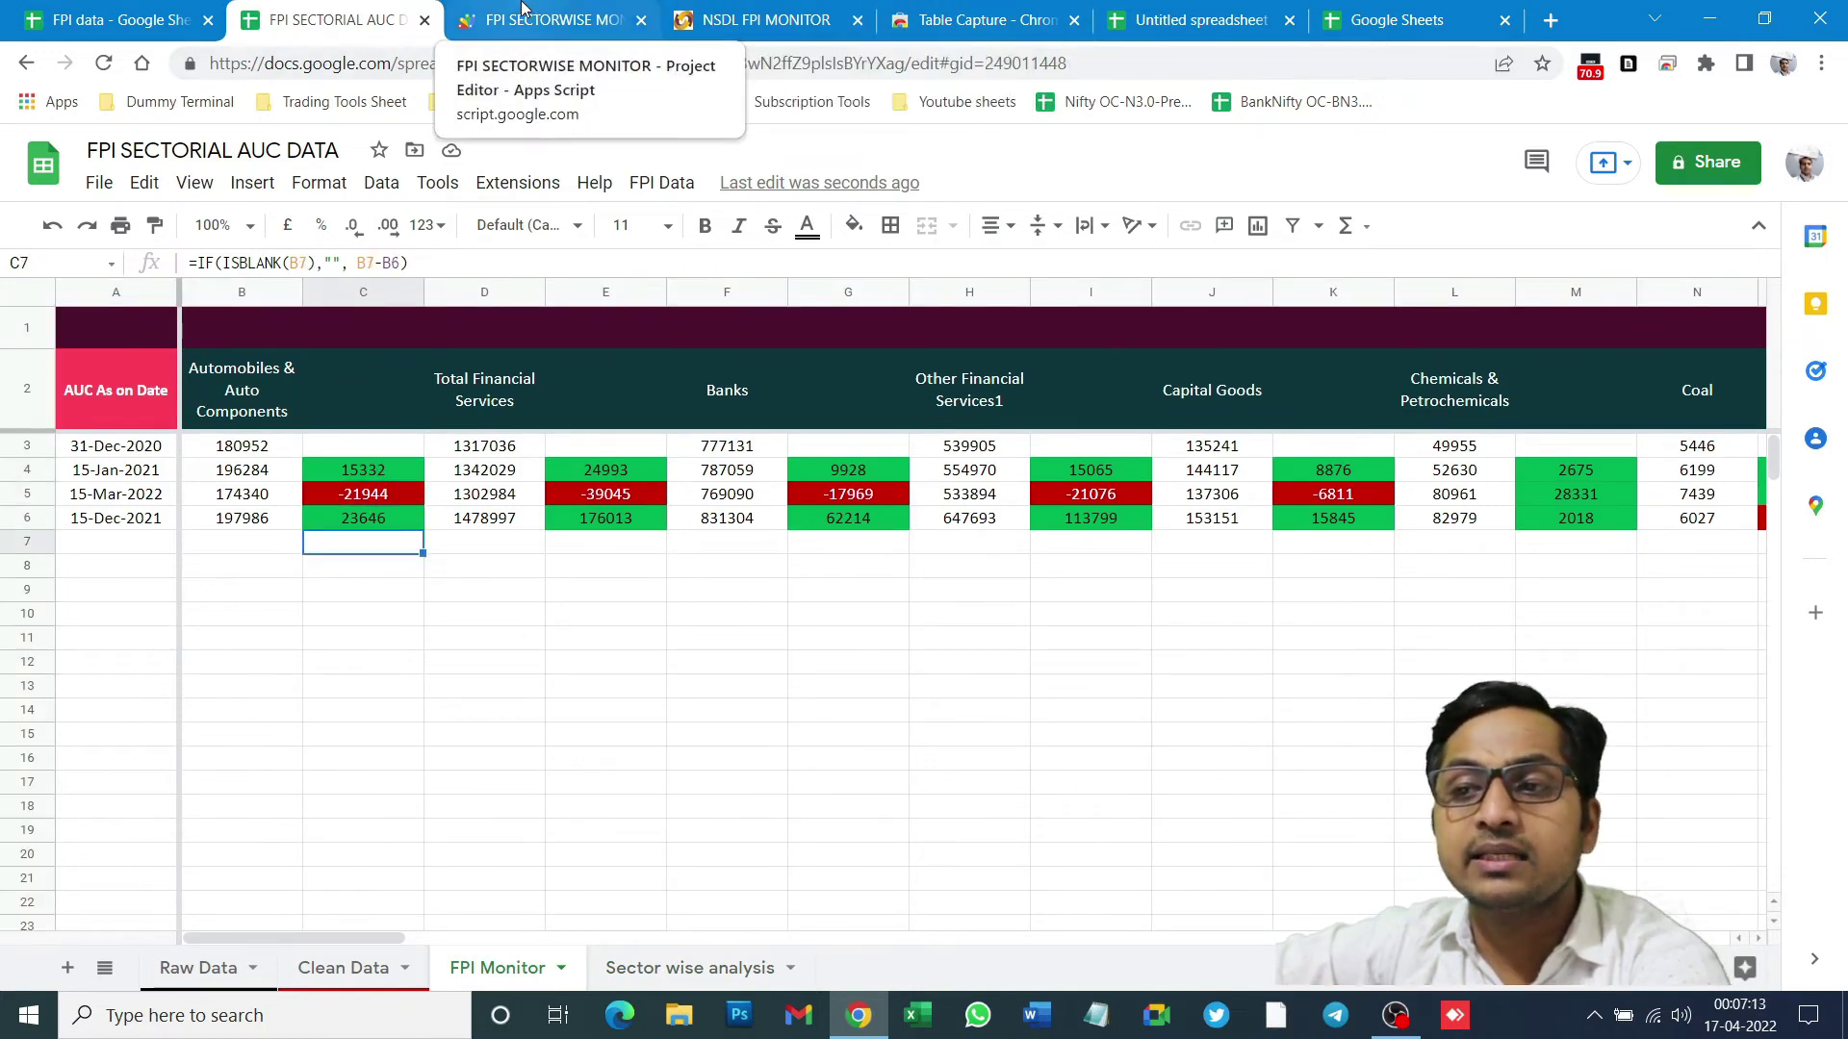
- Open the FII (FPI) Data Analysis spreadsheet from the Trading Tools Sheet folder
{"action": "left_click", "coordinate": [1199, 20]}
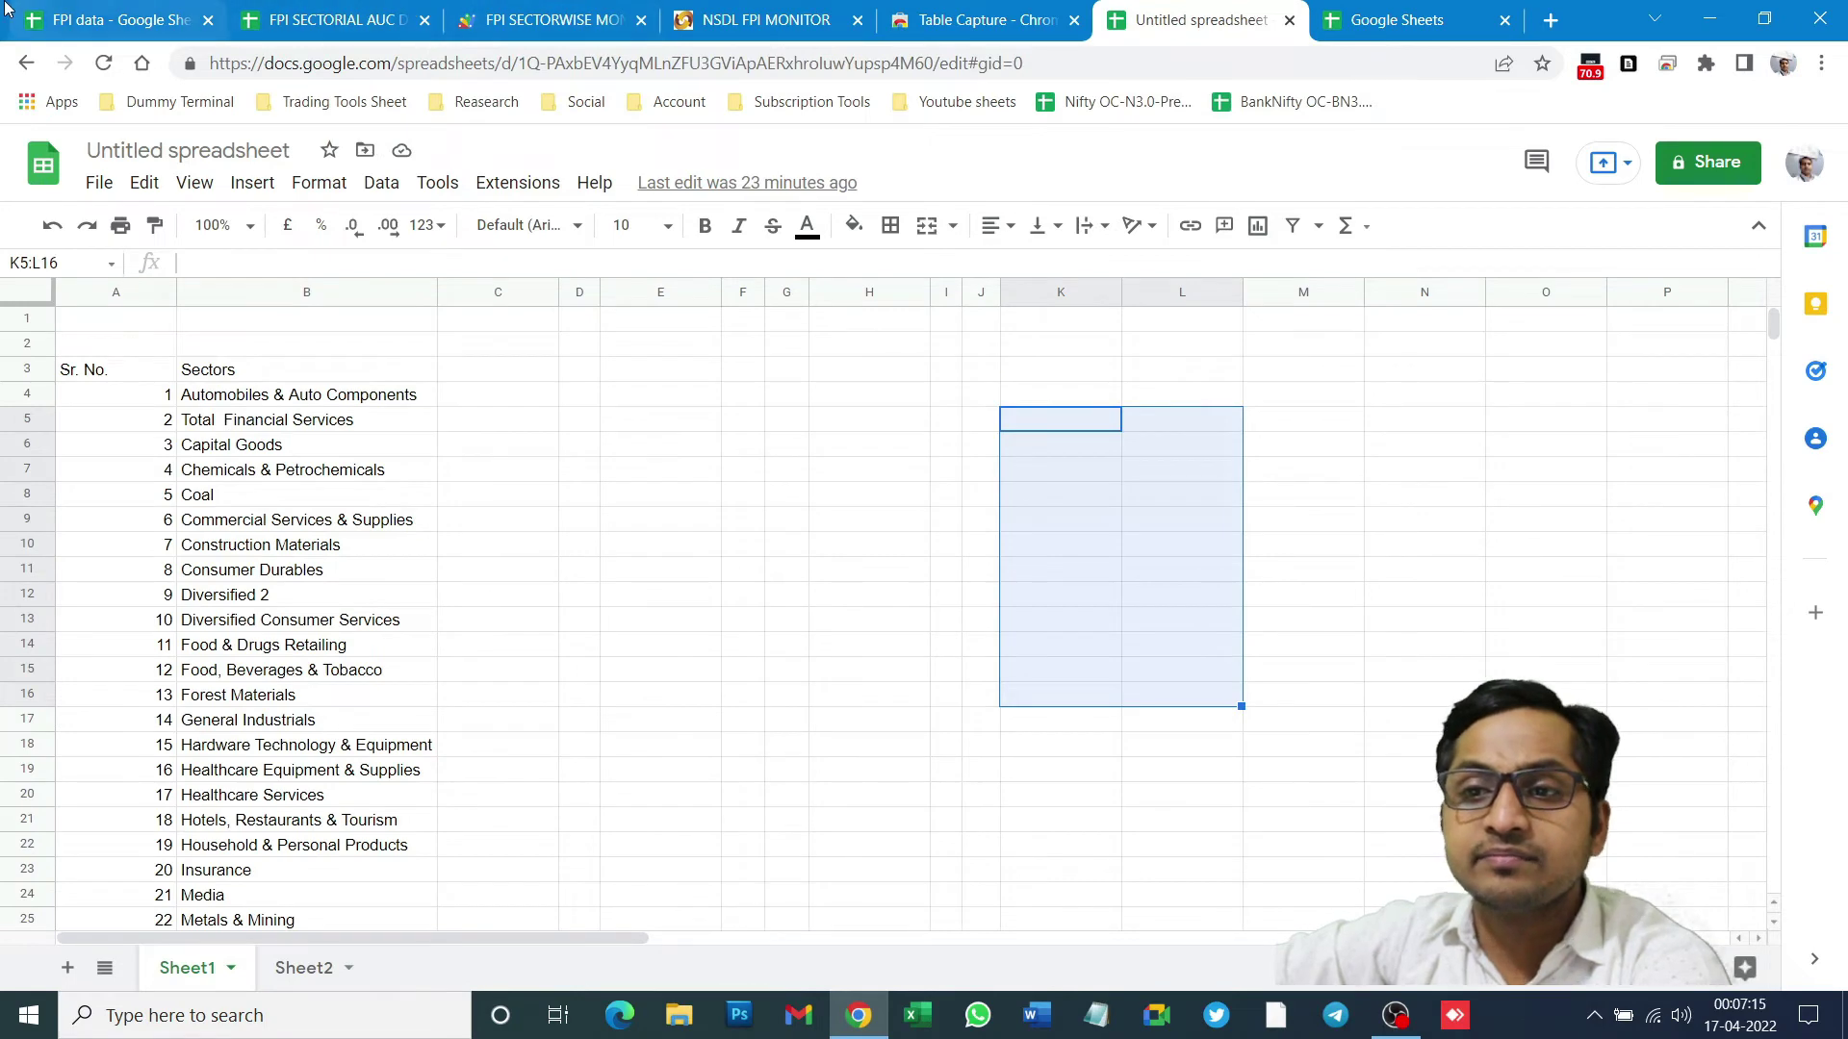
{"action": "left_click", "coordinate": [409, 9]}
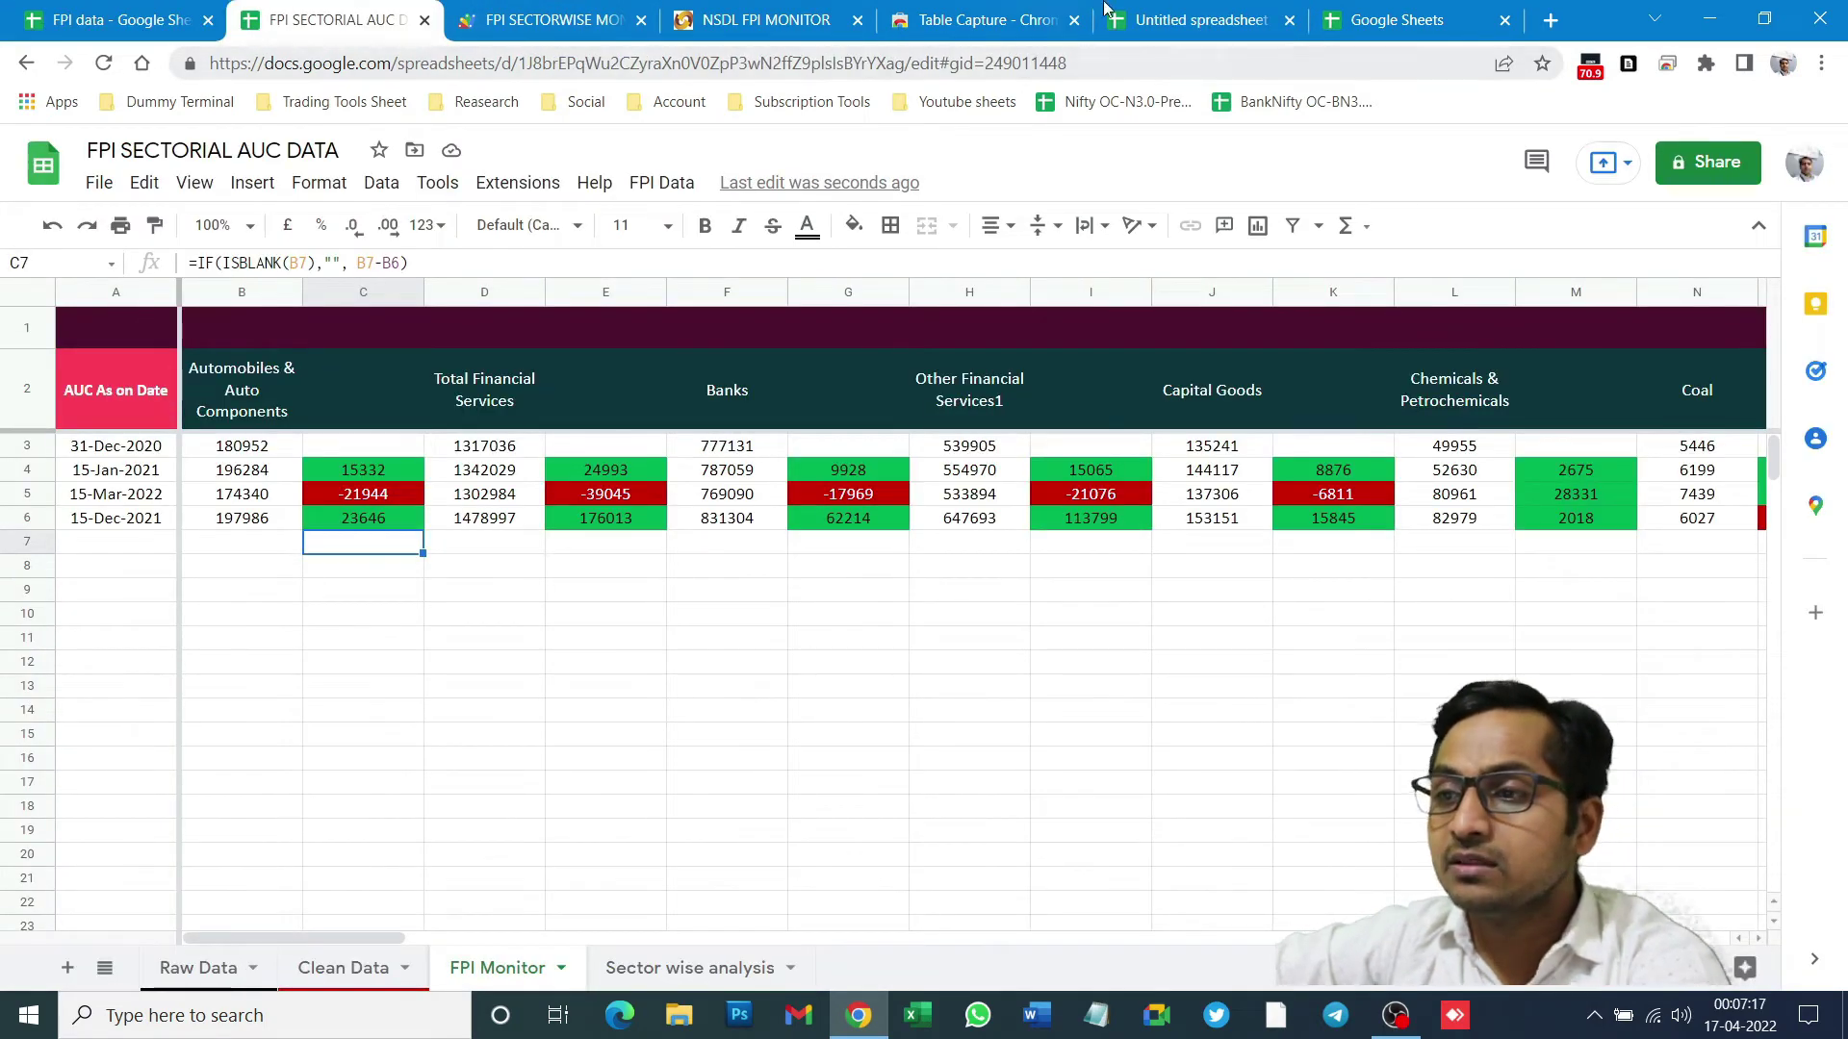
{"action": "left_click", "coordinate": [1396, 19]}
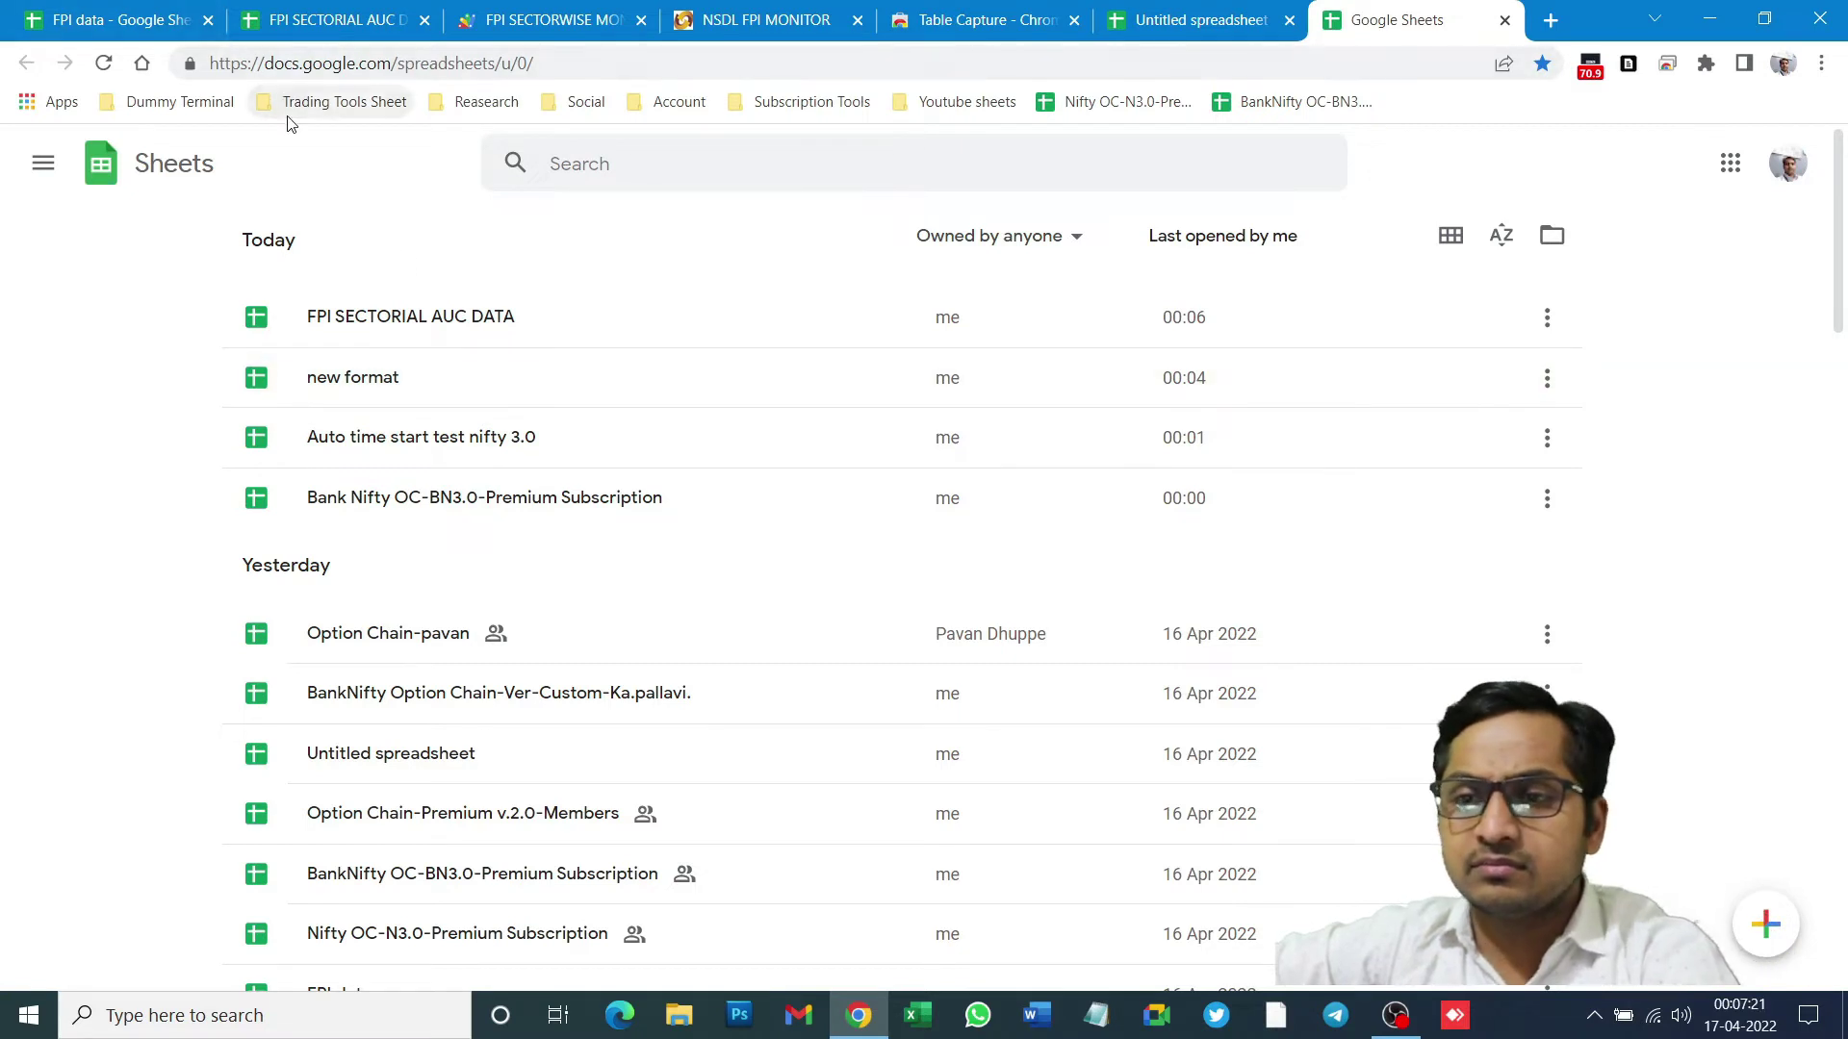
{"action": "left_click", "coordinate": [296, 104]}
{"action": "left_click", "coordinate": [327, 190]}
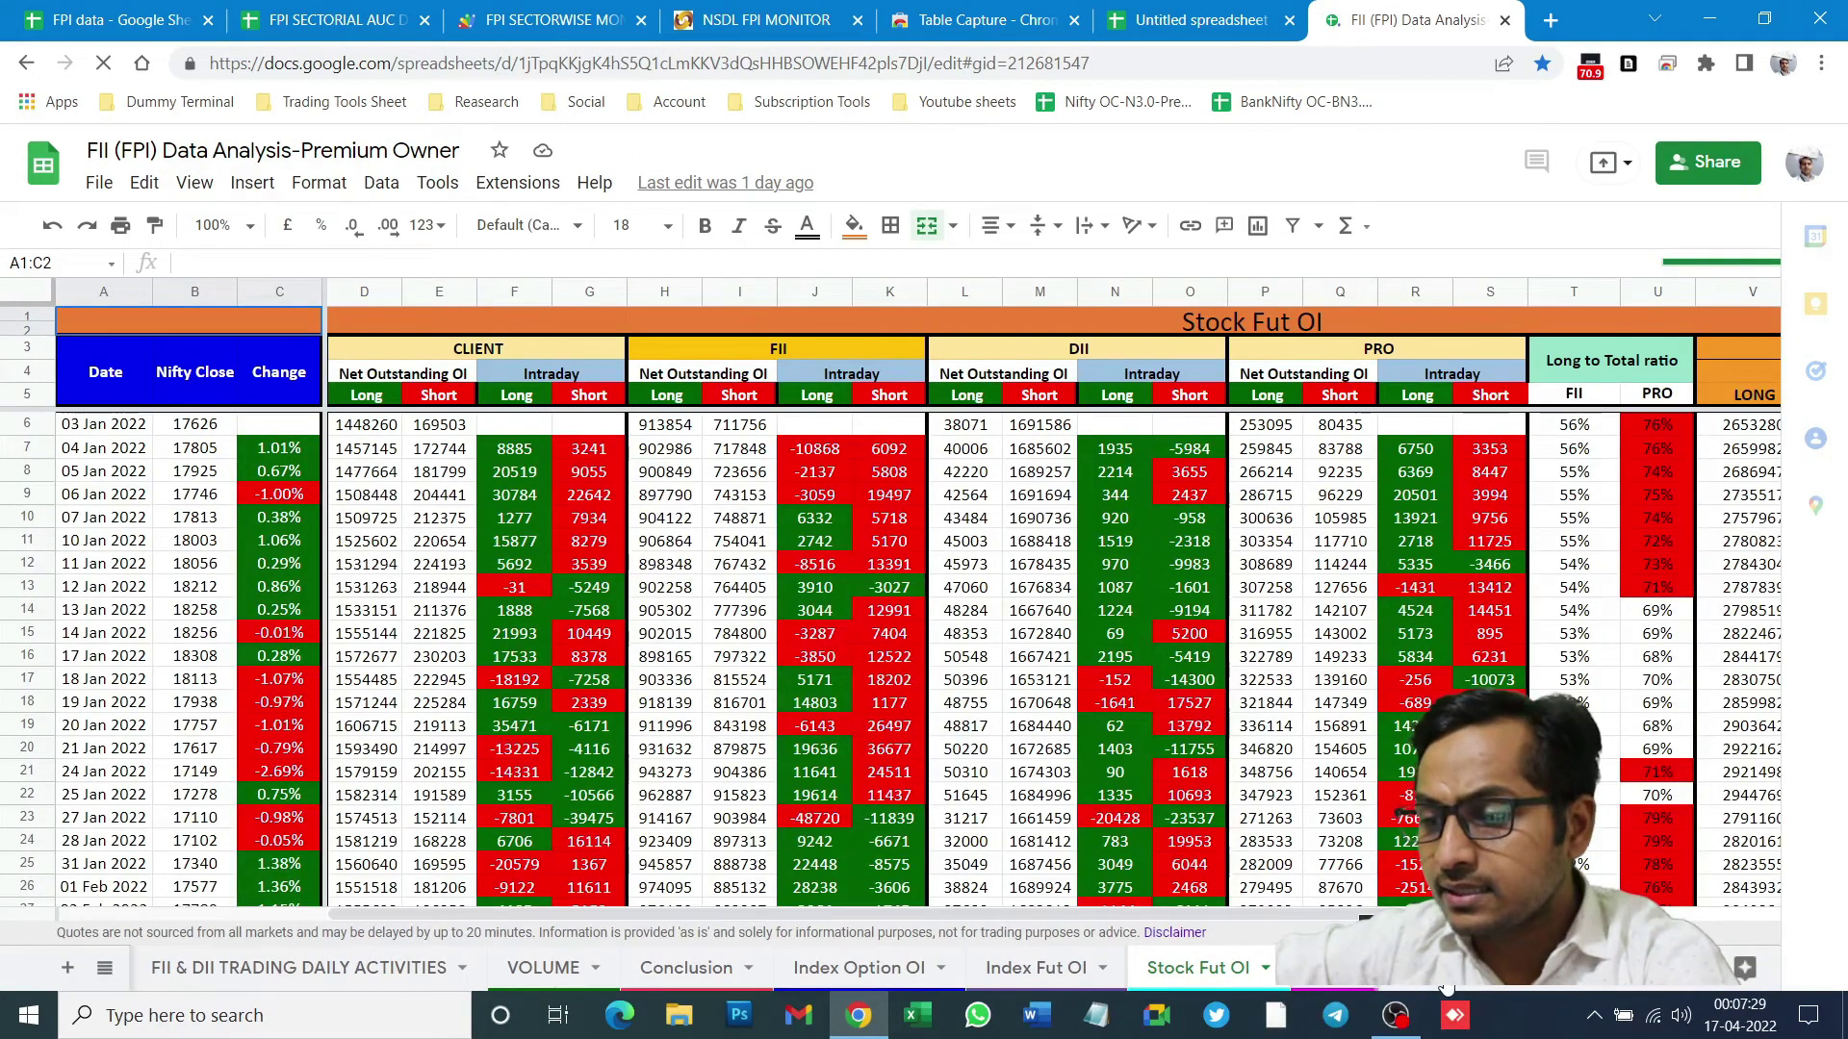
- On the FPI AUC SECTORIAL DASH sheet, set the net AUC date to 31 Mar 2022
{"action": "scroll", "coordinate": [1400, 989], "scroll_direction": "down", "scroll_amount": 3}
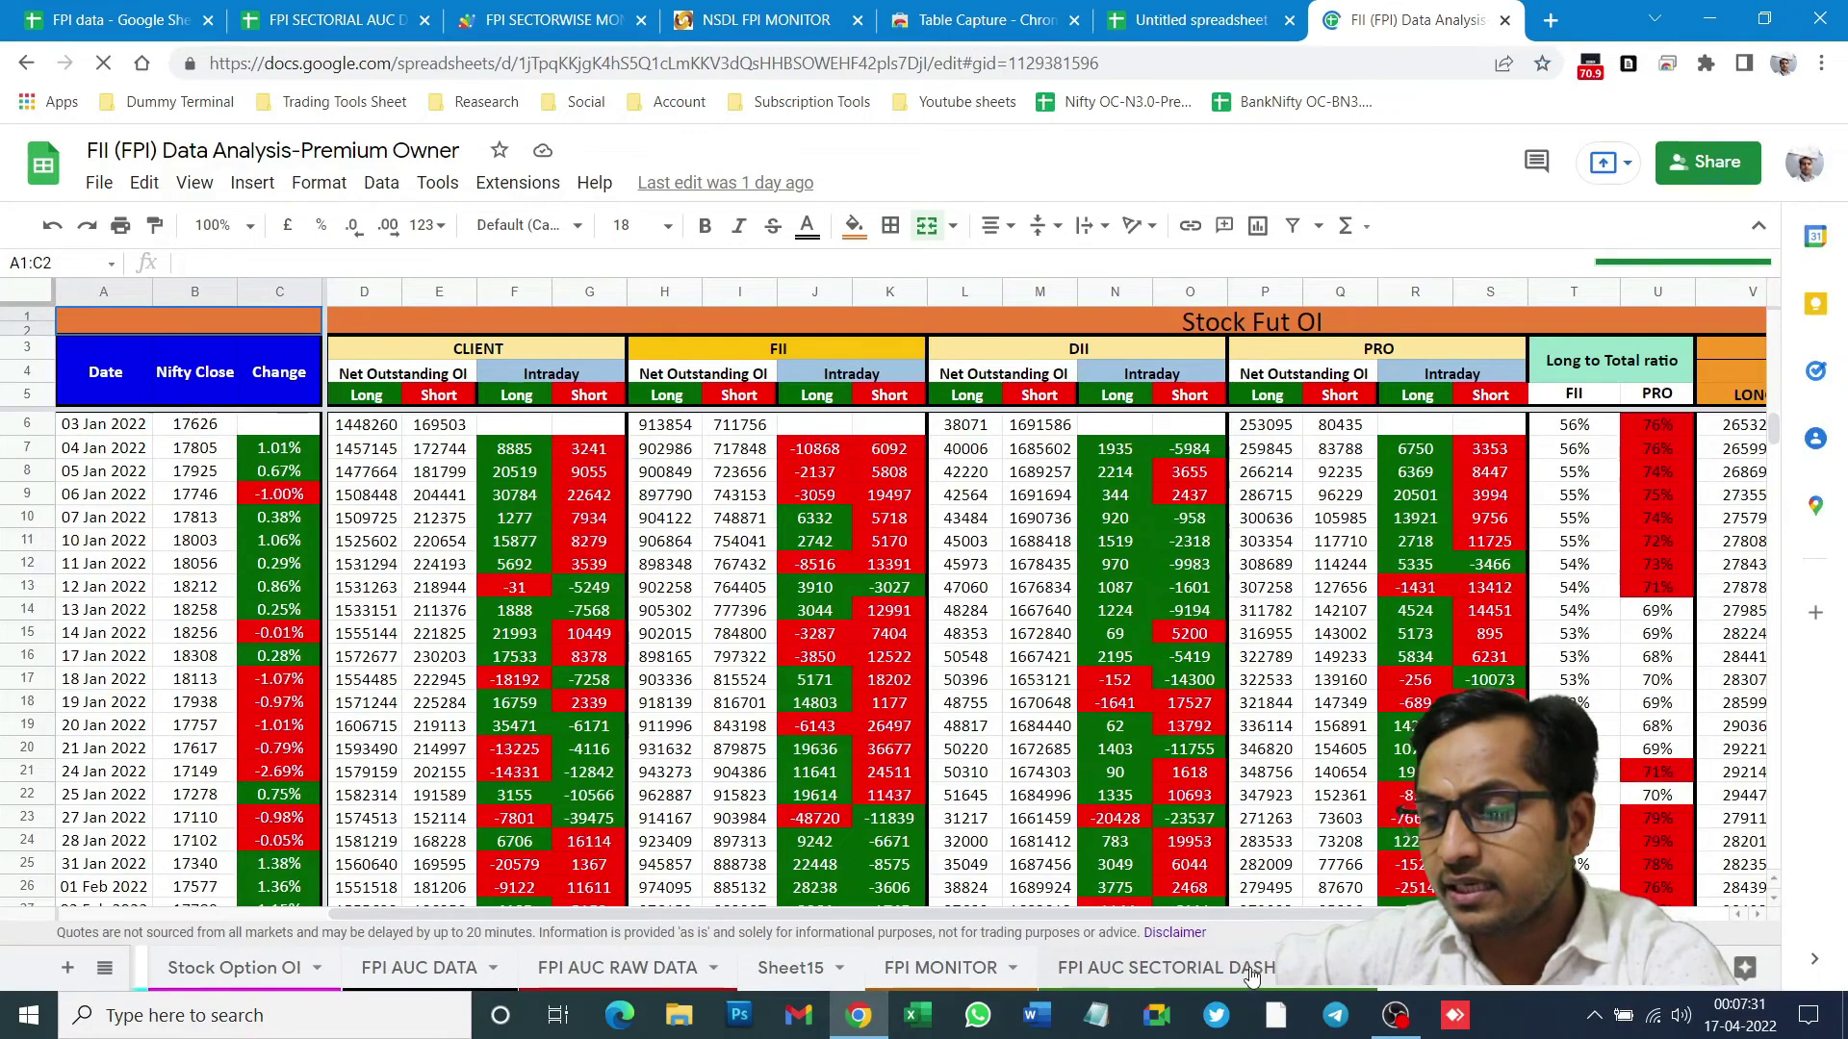
{"action": "left_click", "coordinate": [1243, 974]}
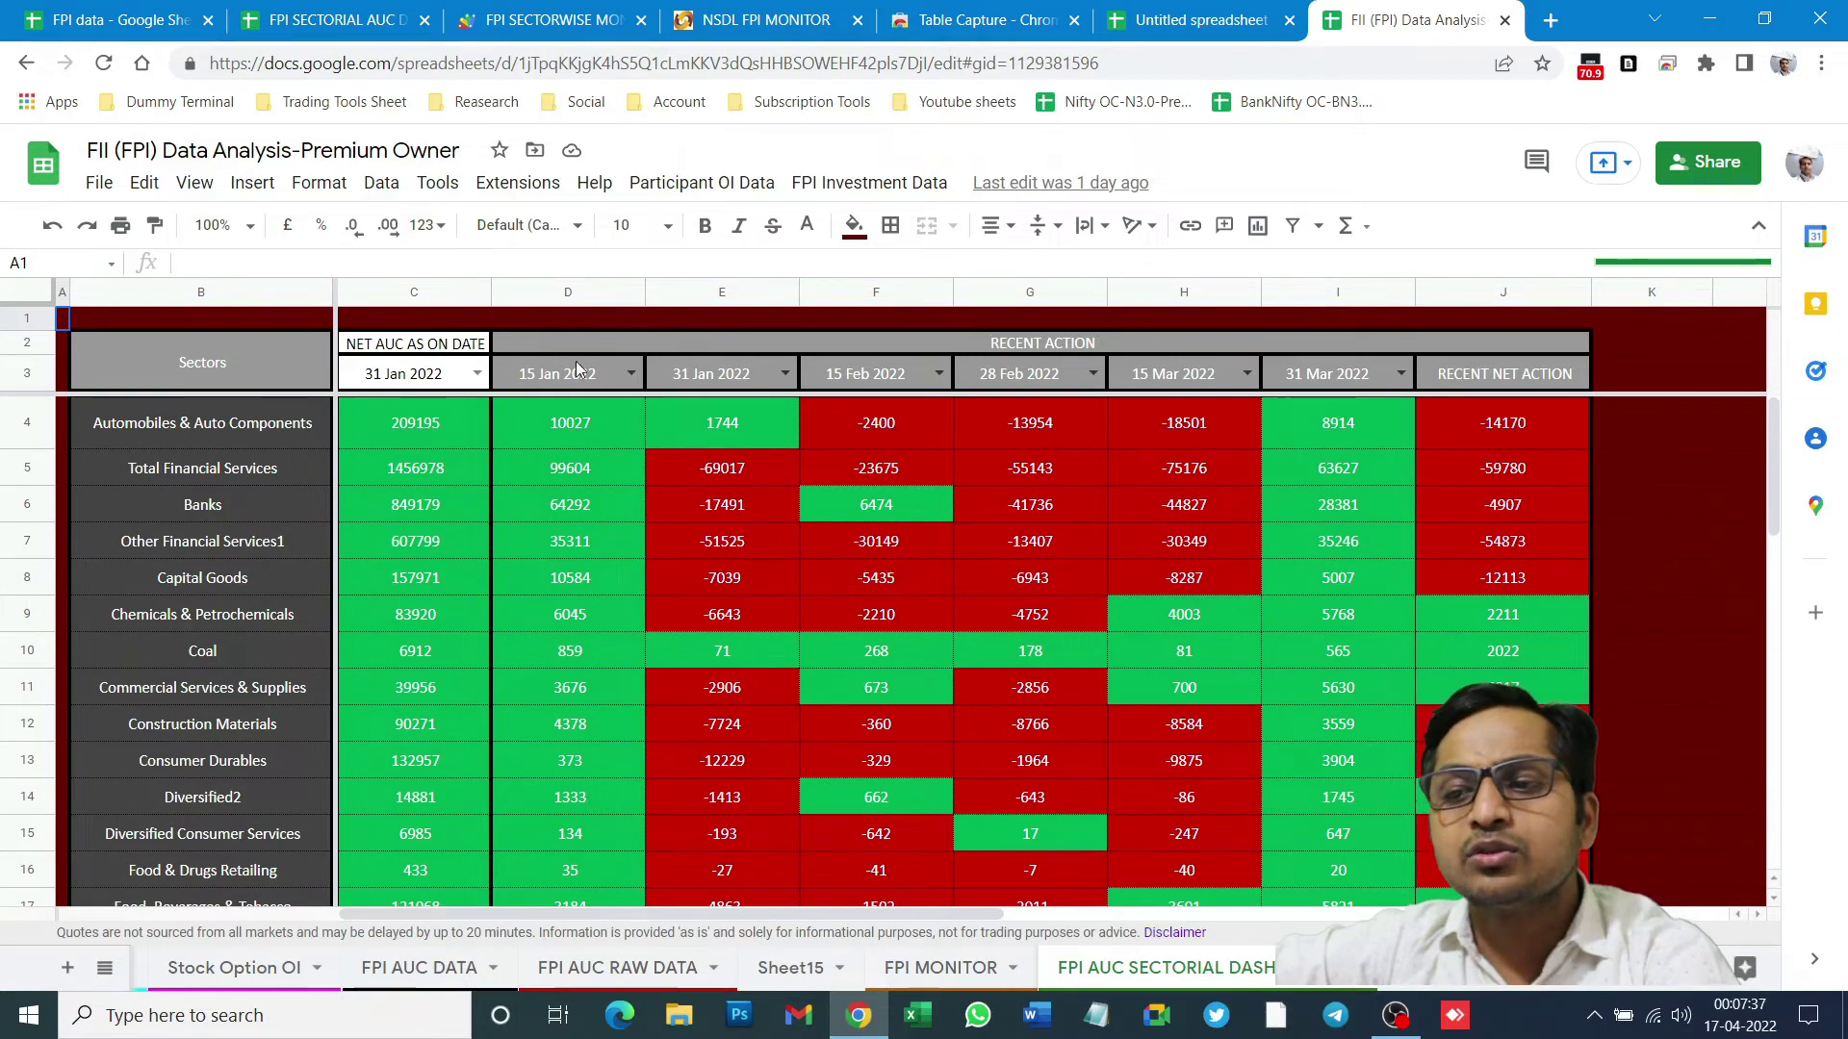
{"action": "left_click", "coordinate": [395, 346]}
{"action": "left_click_drag", "start_coordinate": [395, 346], "coordinate": [385, 707]}
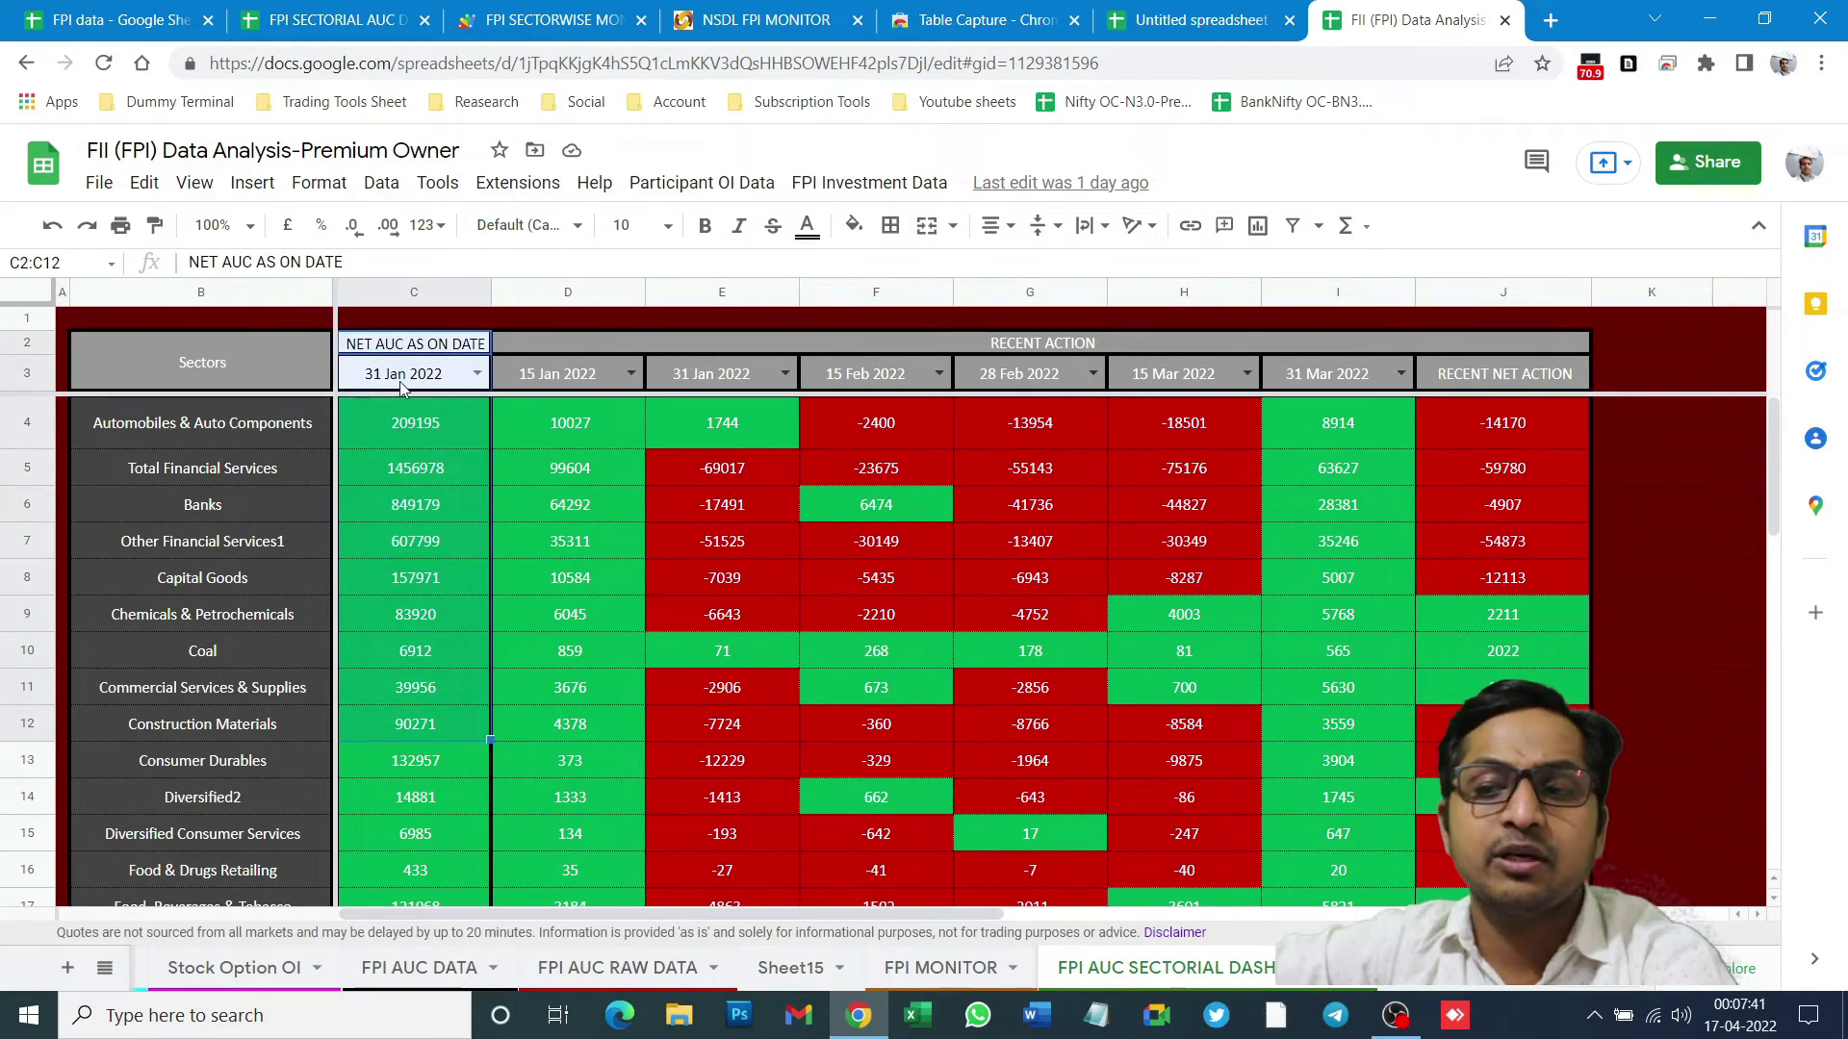
{"action": "left_click", "coordinate": [477, 376]}
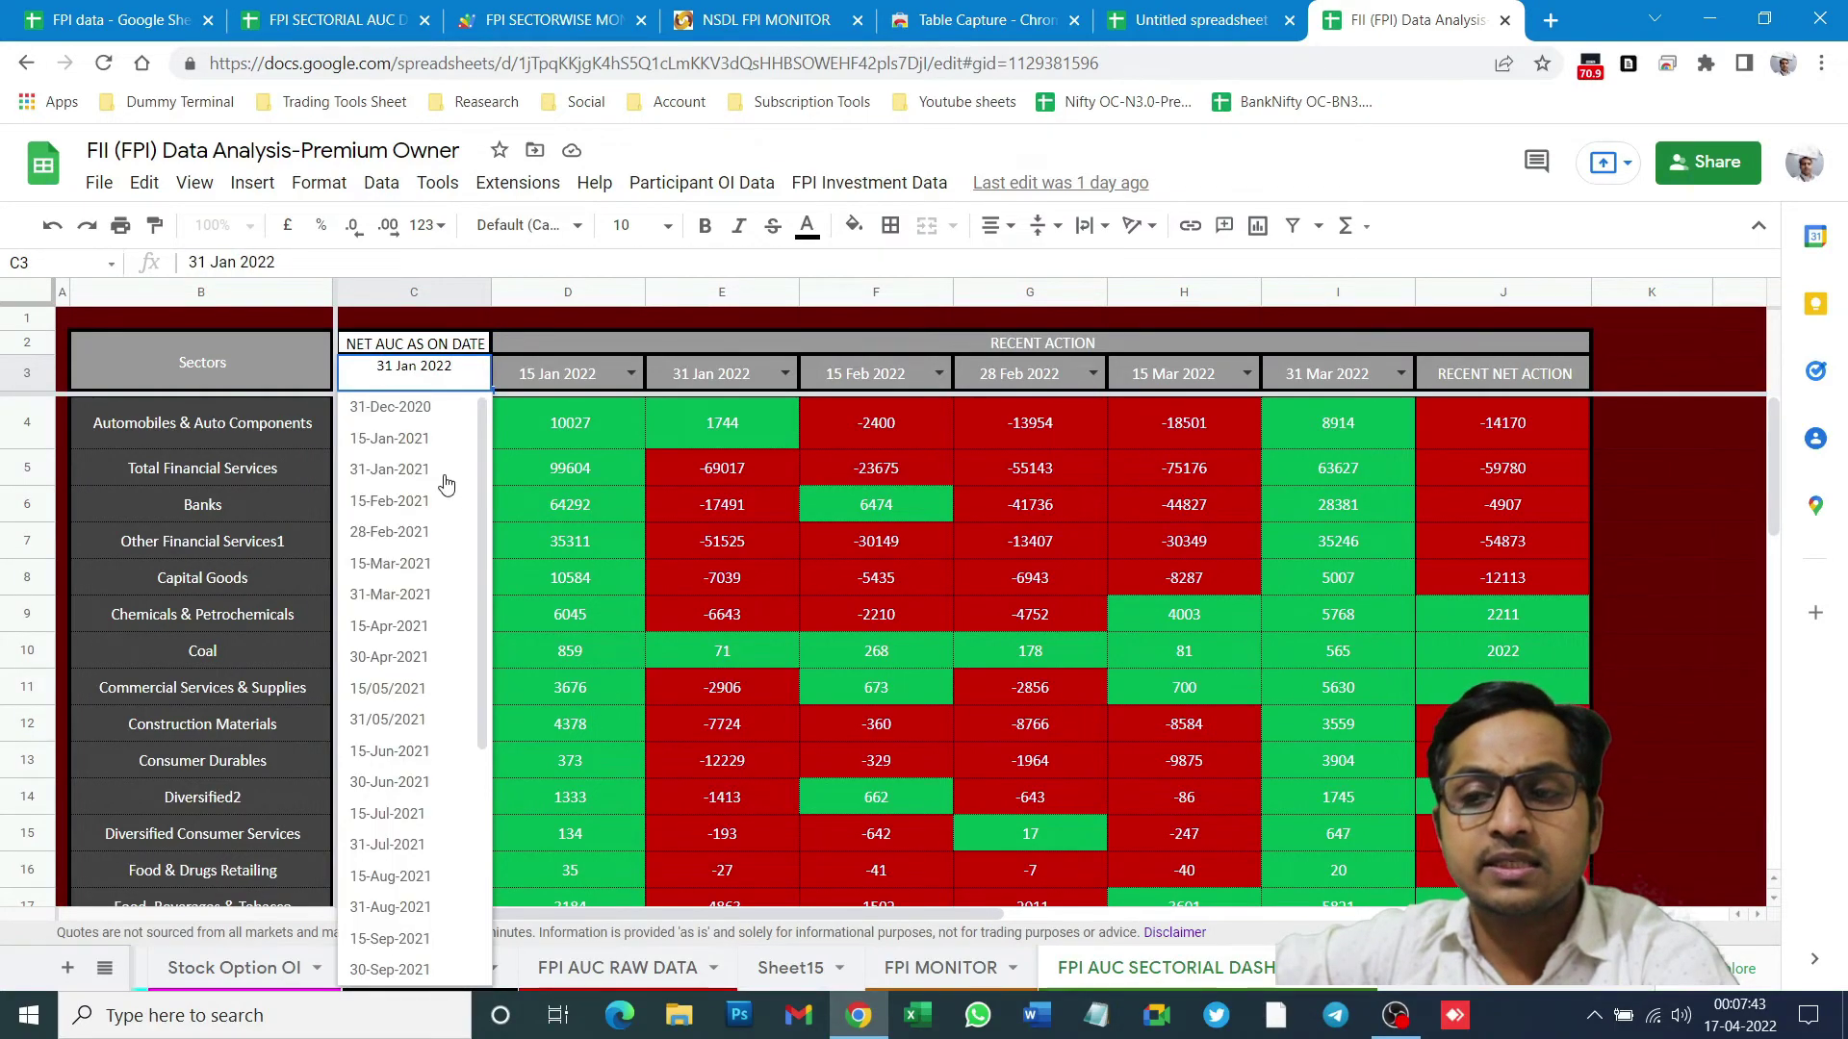
{"action": "scroll", "coordinate": [442, 578], "scroll_direction": "down", "scroll_amount": 8}
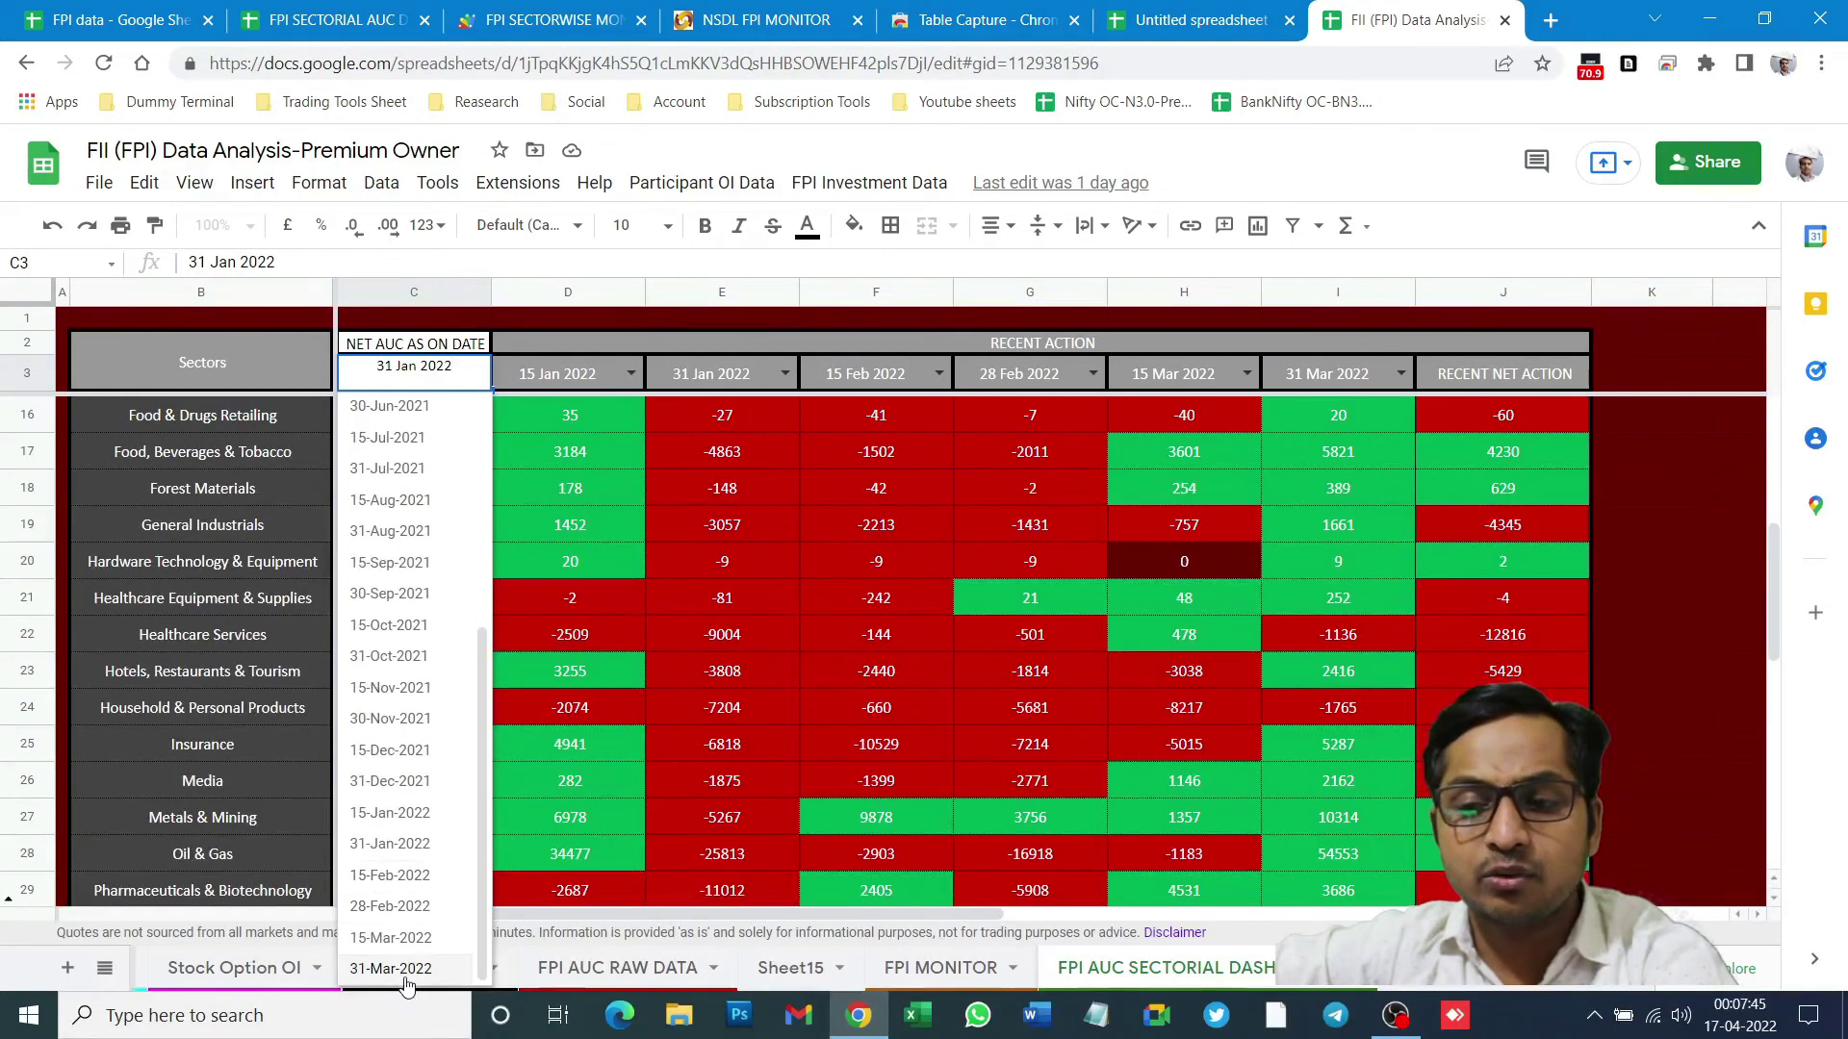
{"action": "left_click", "coordinate": [409, 969]}
{"action": "scroll", "coordinate": [436, 466], "scroll_direction": "up", "scroll_amount": 5}
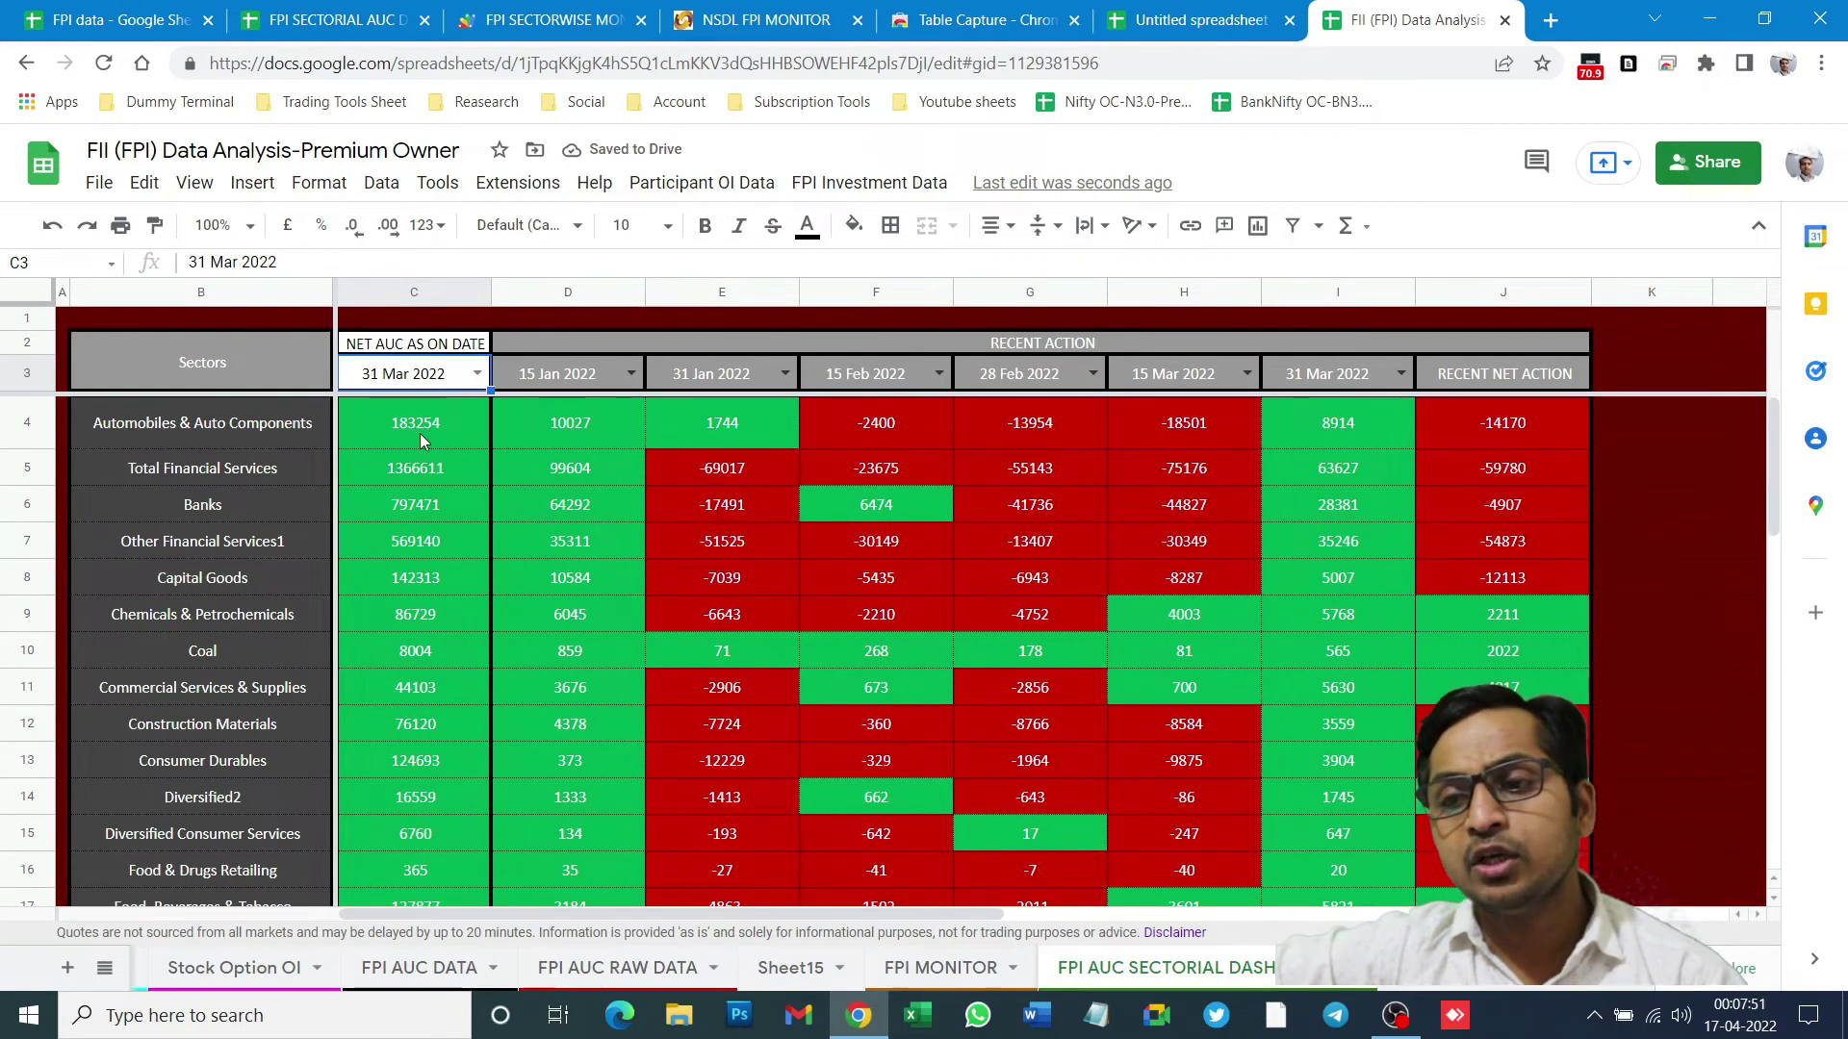
- Inspect the Automobiles lookup formula, the recent-action dates and I4's VLOOKUP
{"action": "left_click", "coordinate": [420, 433]}
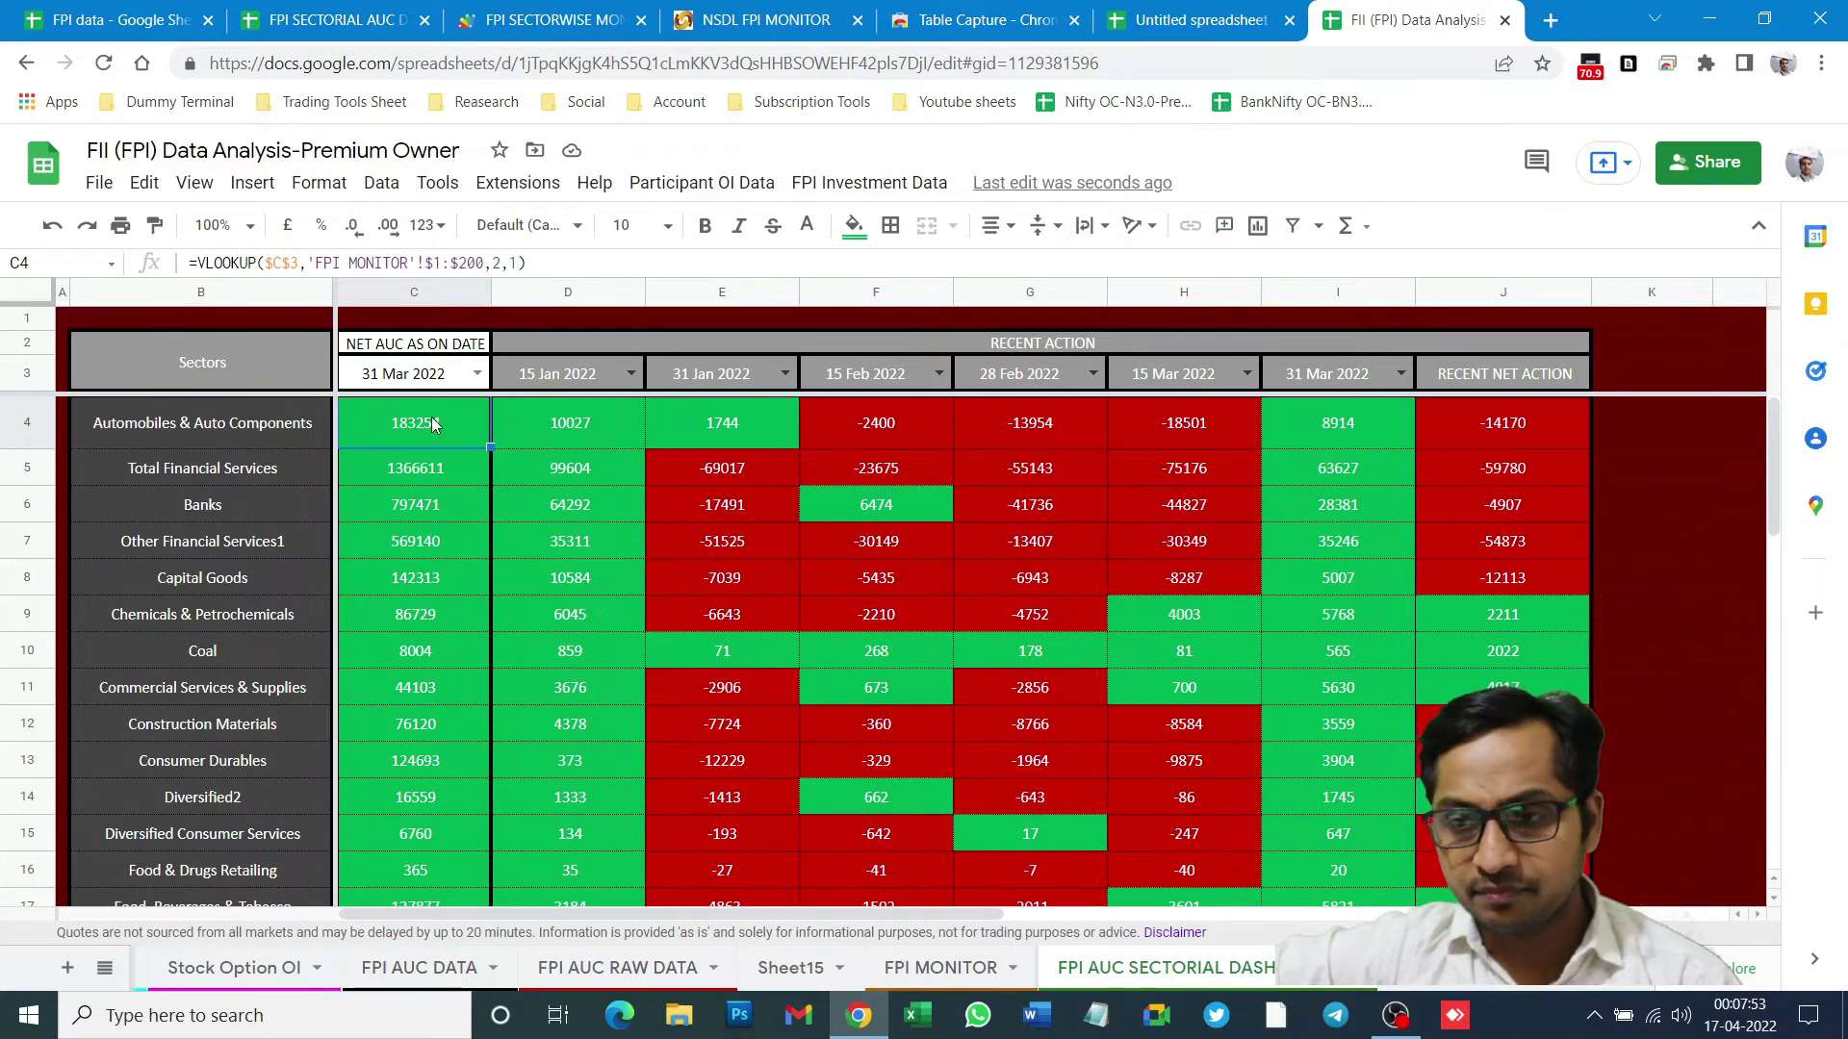
{"action": "left_click", "coordinate": [603, 373]}
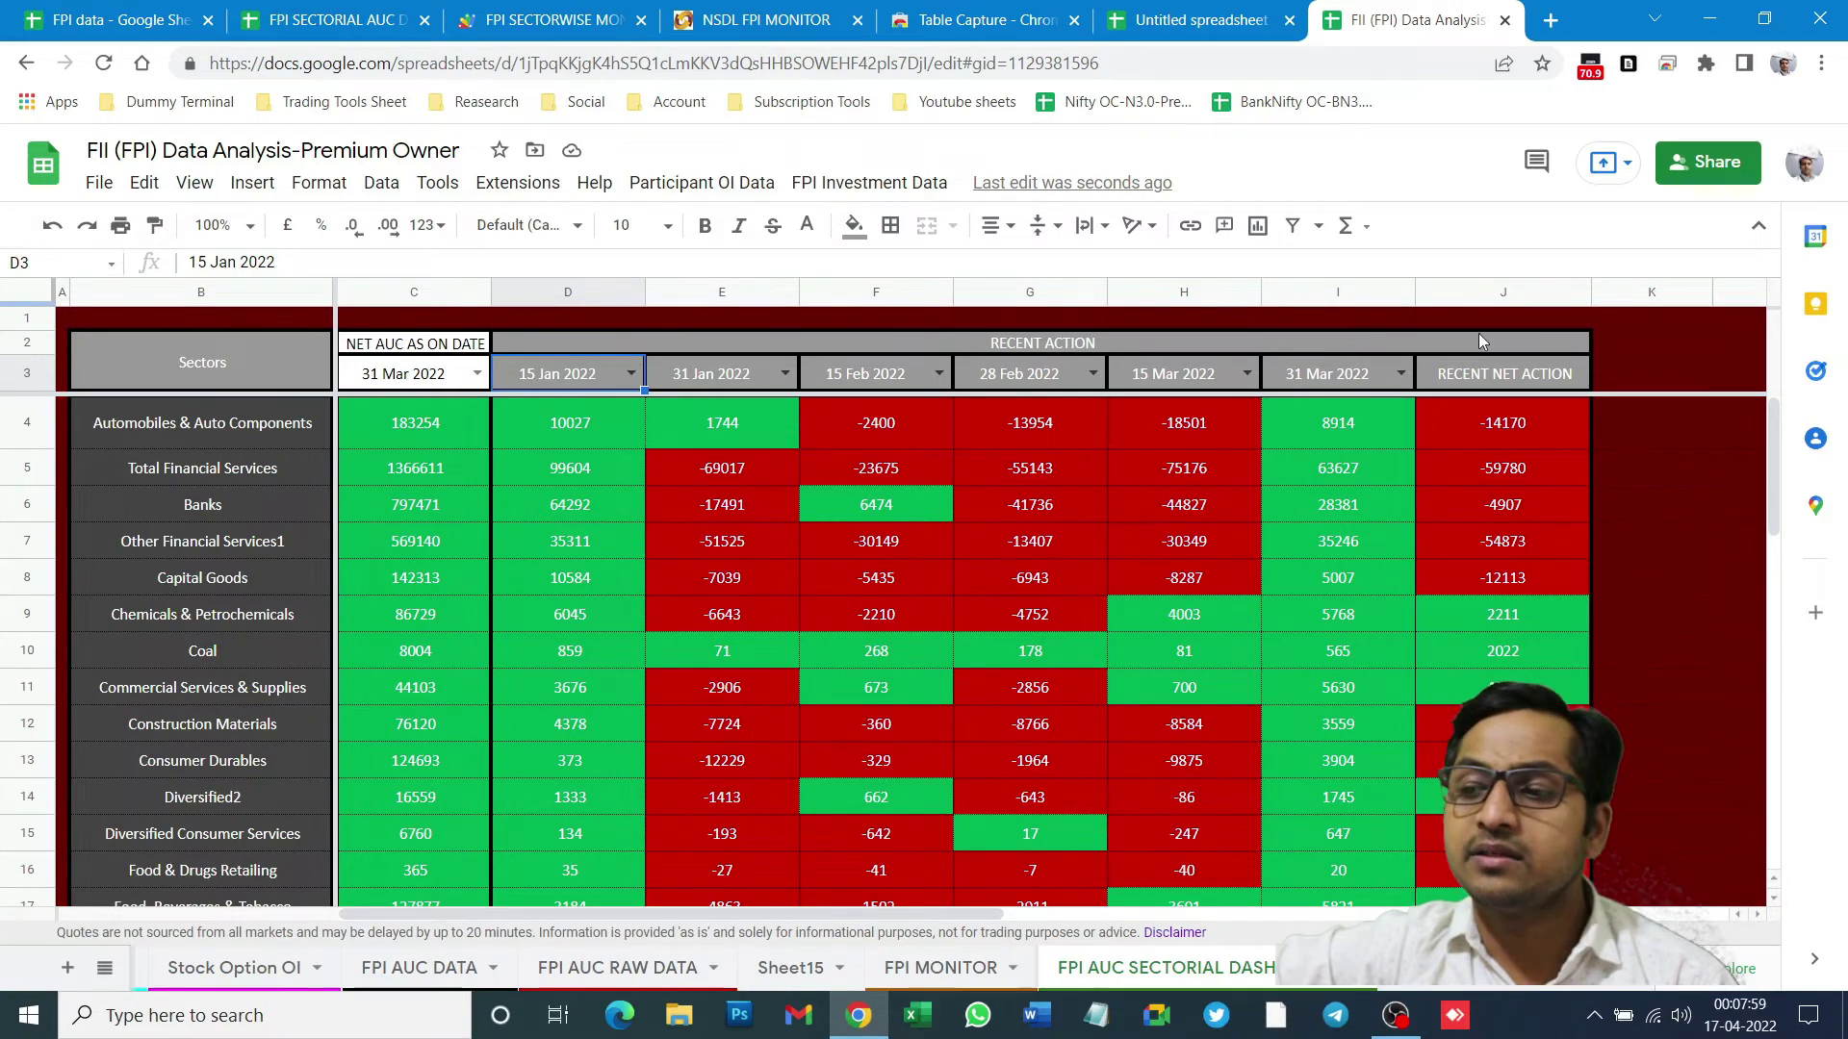
{"action": "left_click", "coordinate": [1357, 380]}
{"action": "left_click", "coordinate": [1203, 380]}
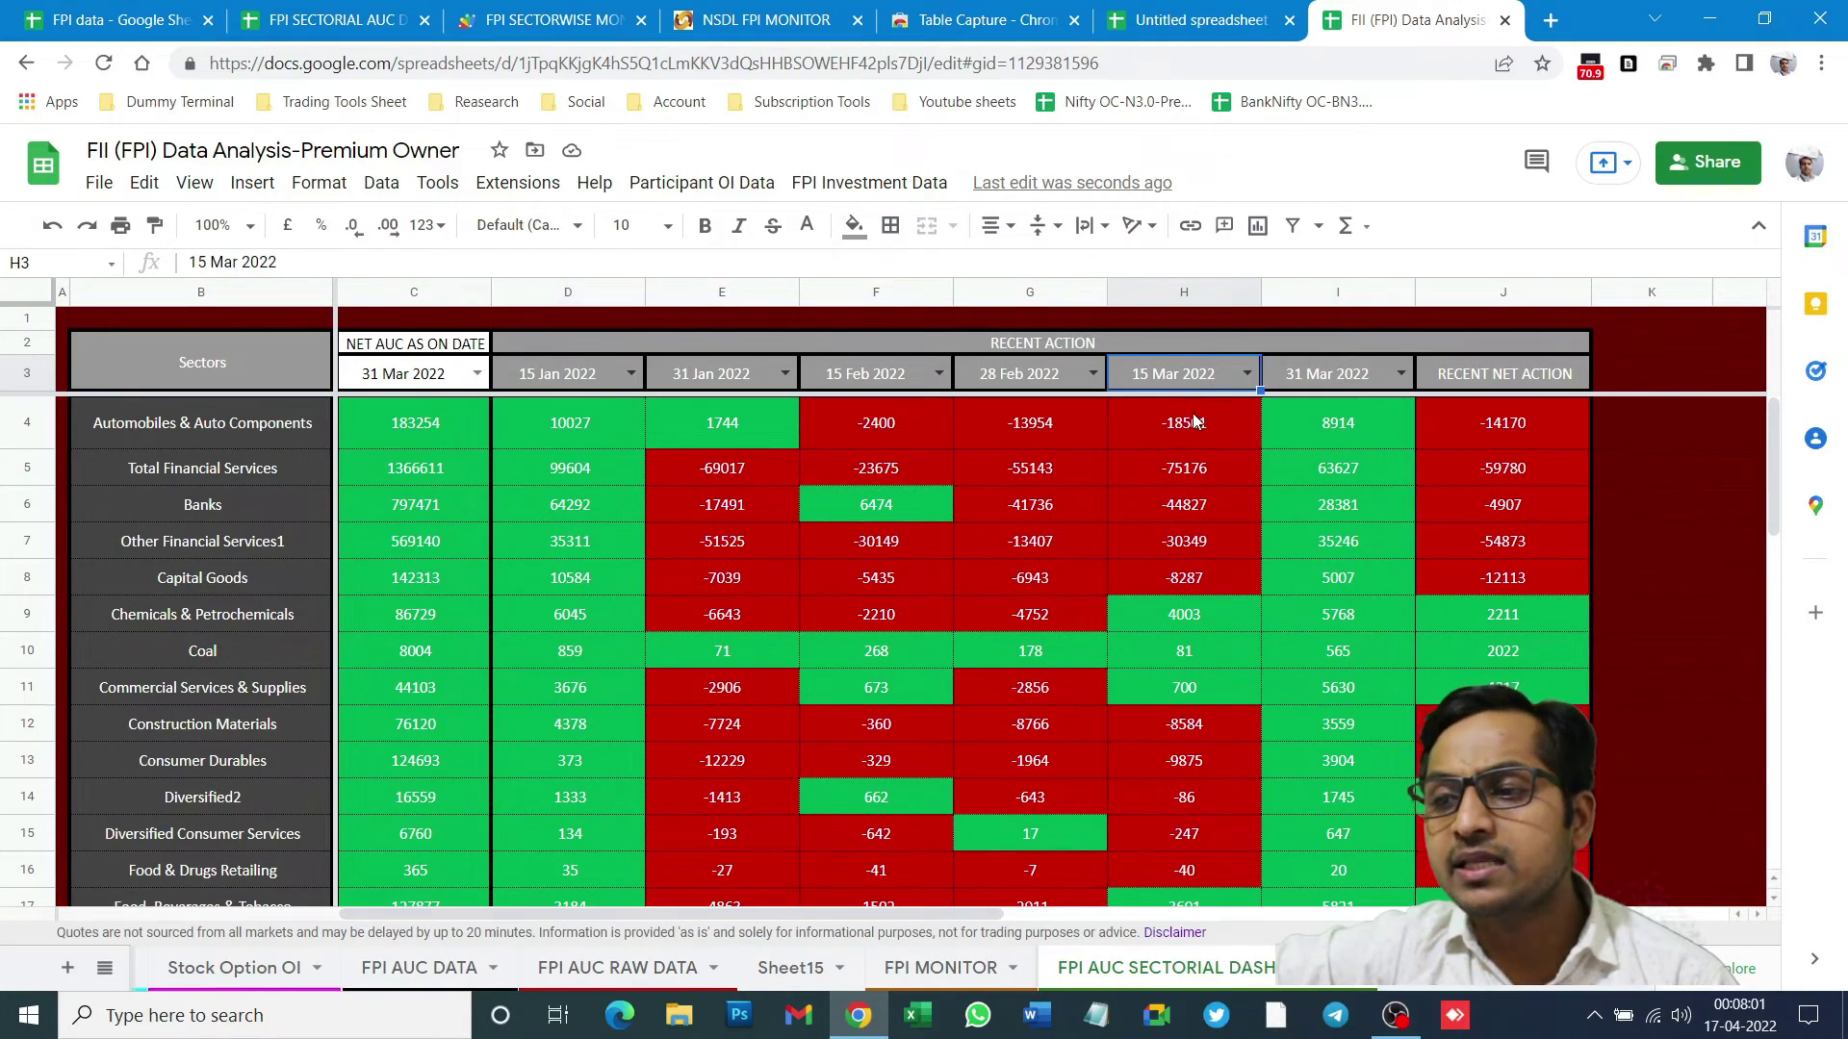
{"action": "left_click", "coordinate": [1344, 380]}
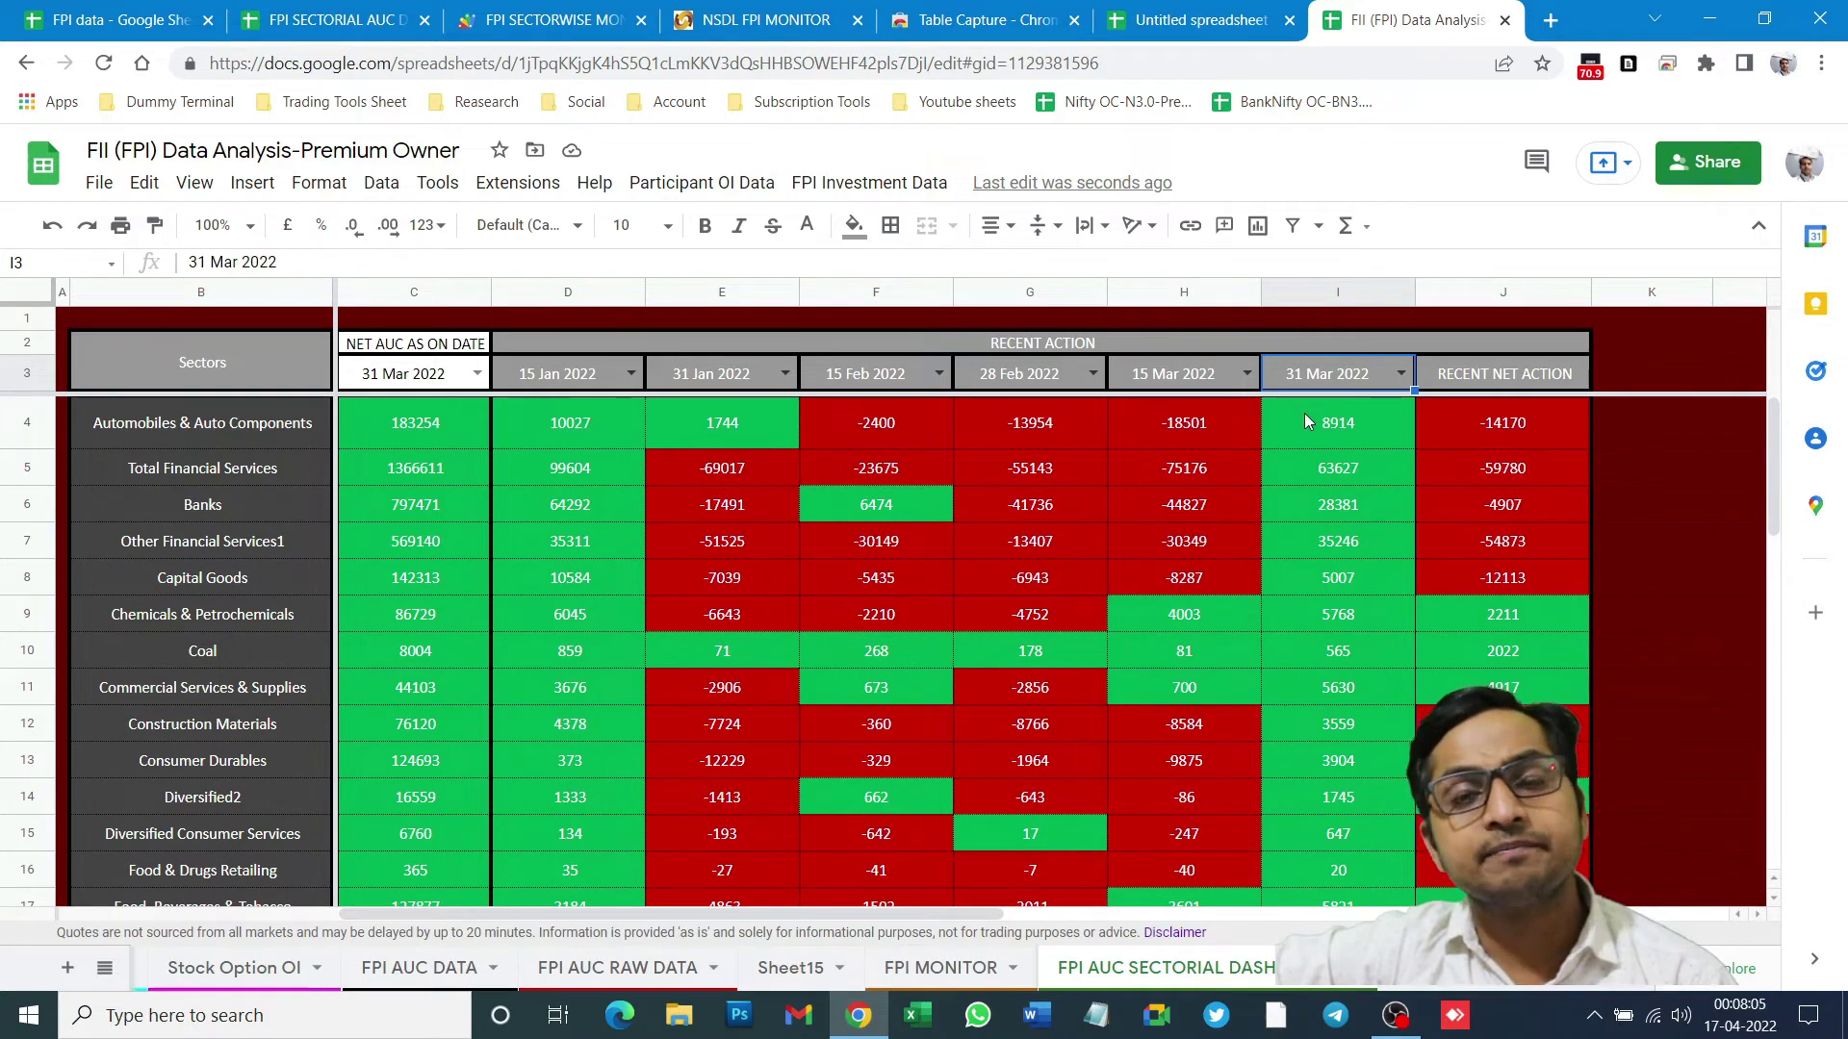
{"action": "left_click", "coordinate": [1222, 377]}
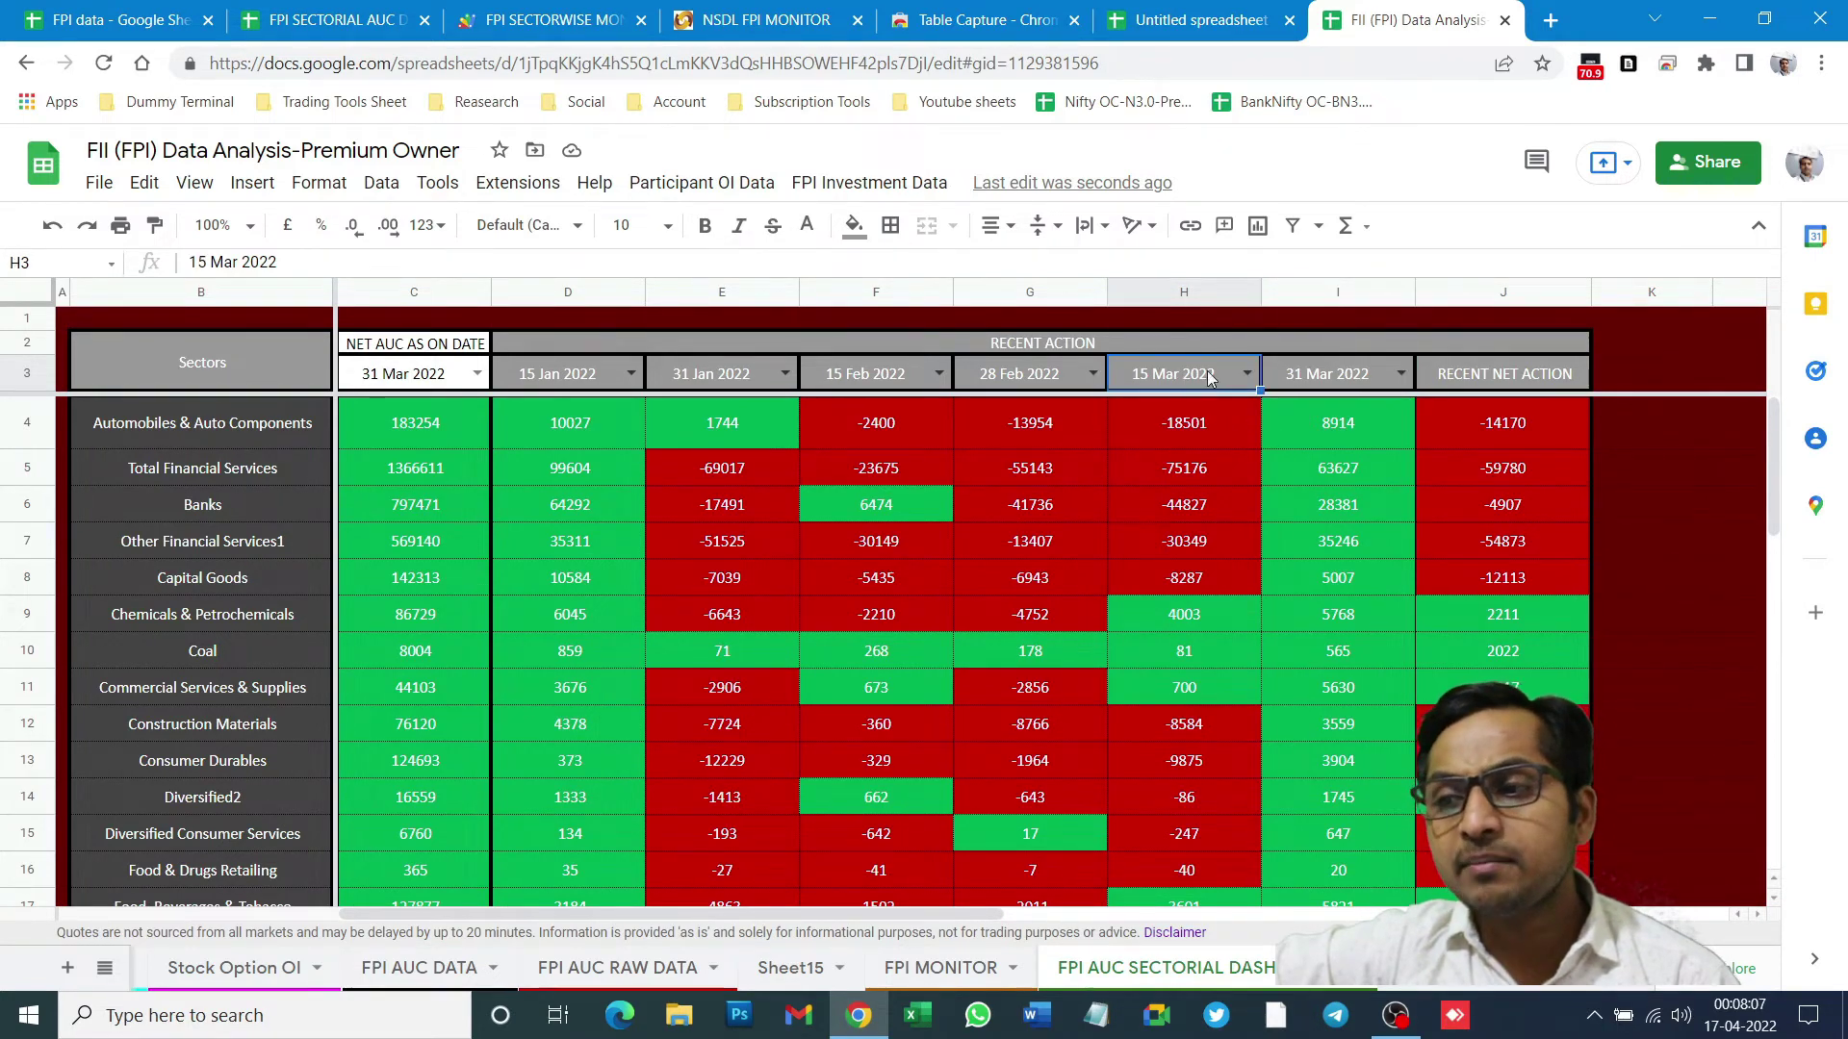
{"action": "left_click", "coordinate": [1319, 374]}
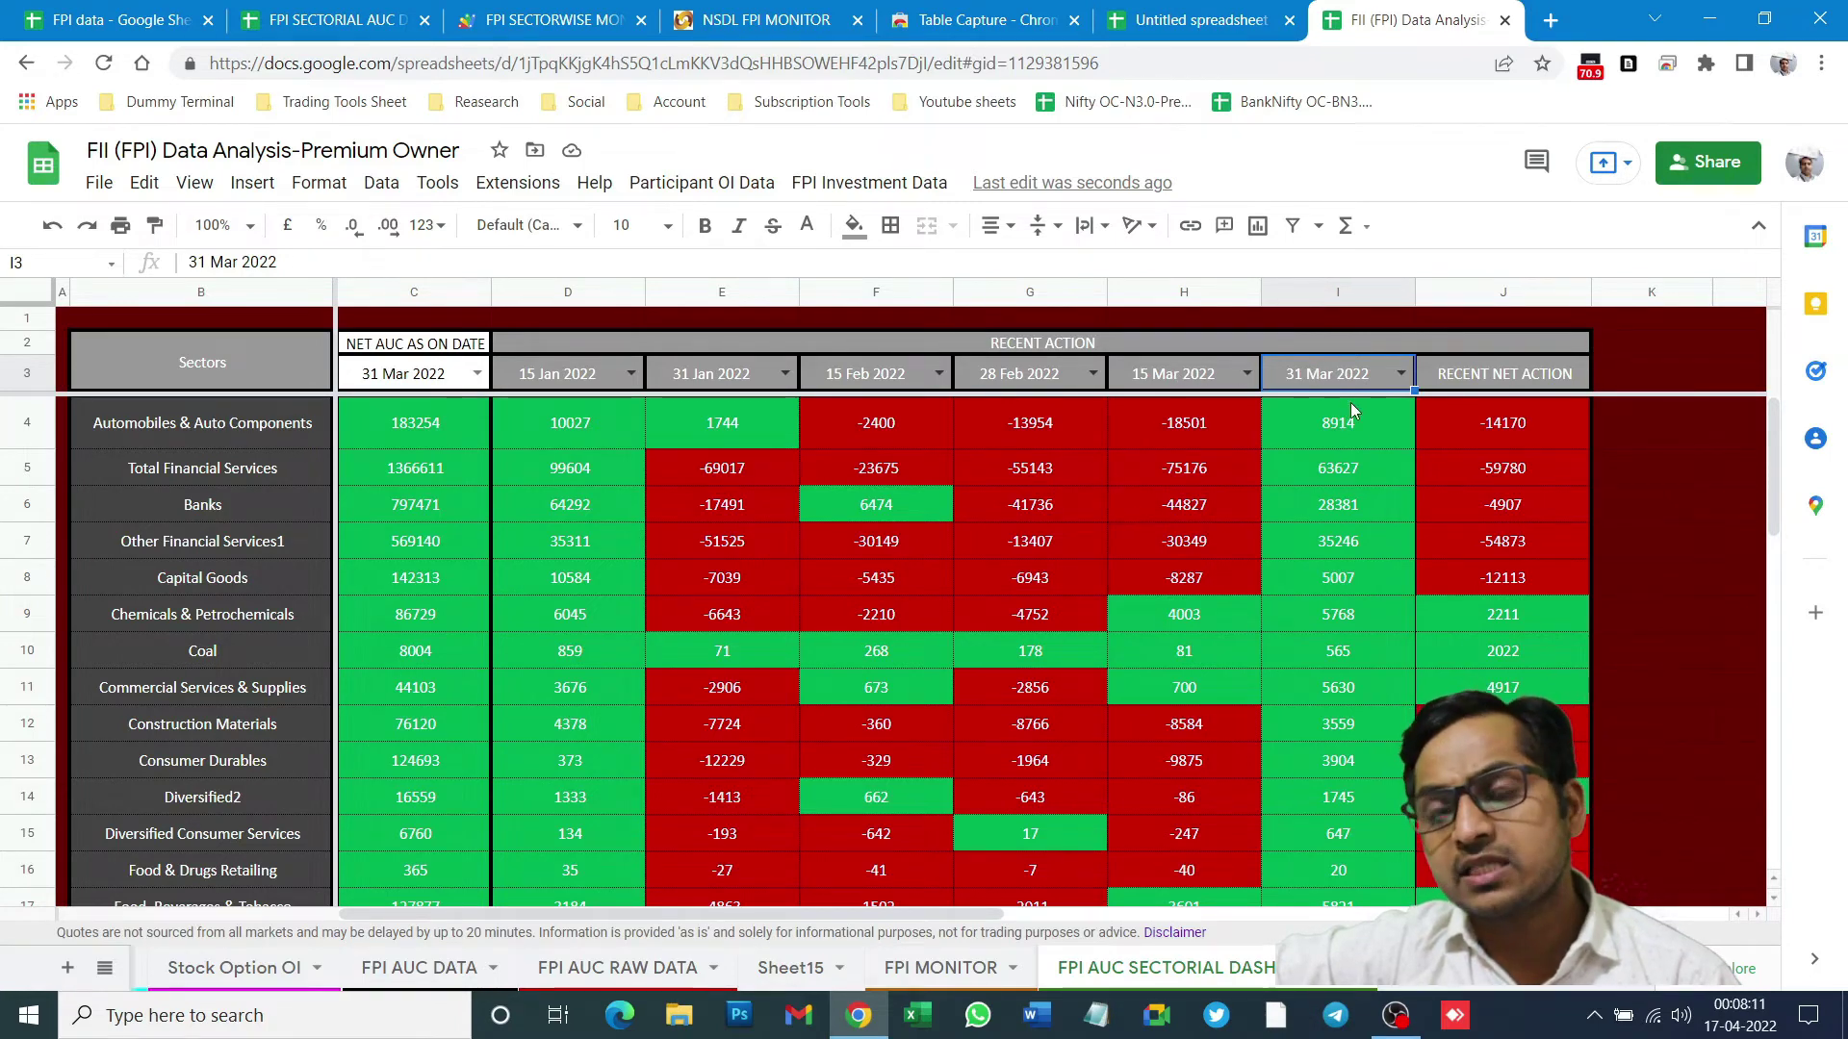
{"action": "left_click", "coordinate": [1328, 444]}
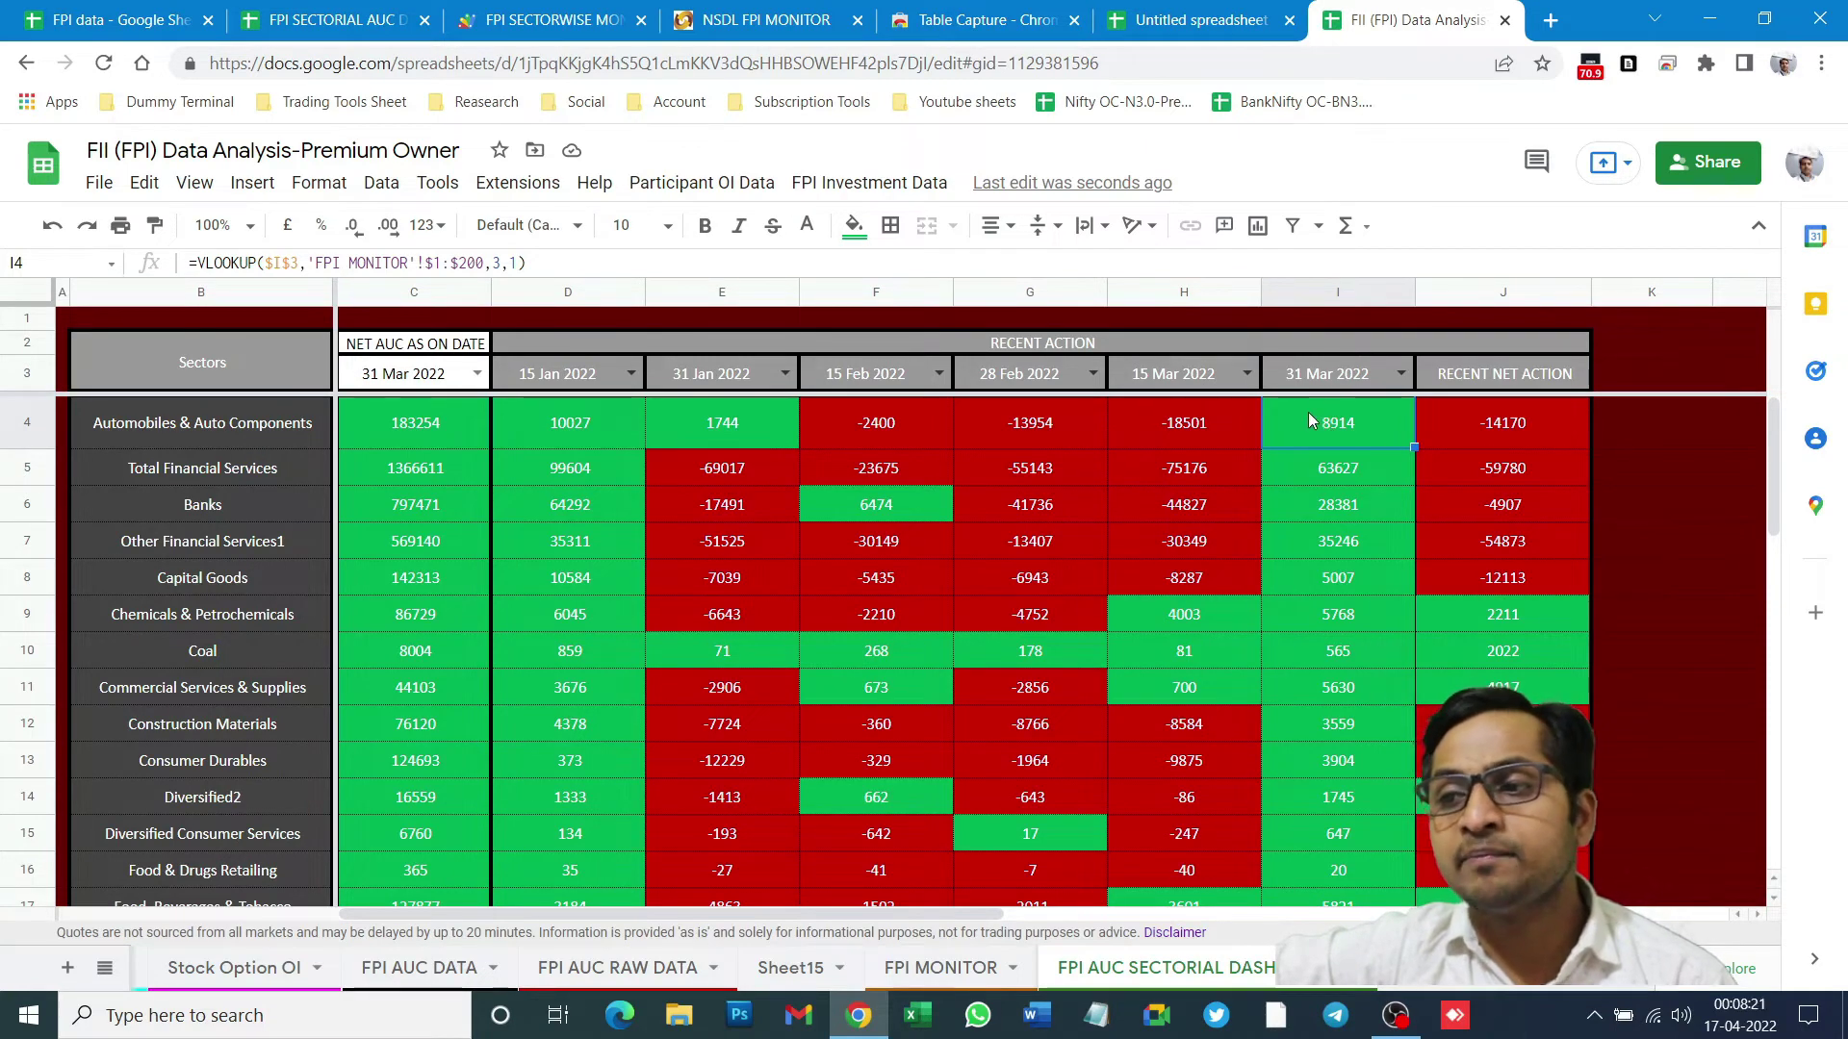
- Change the column index in D4's VLOOKUP on Sector wise analysis from 2 to 3
{"action": "left_click", "coordinate": [327, 19]}
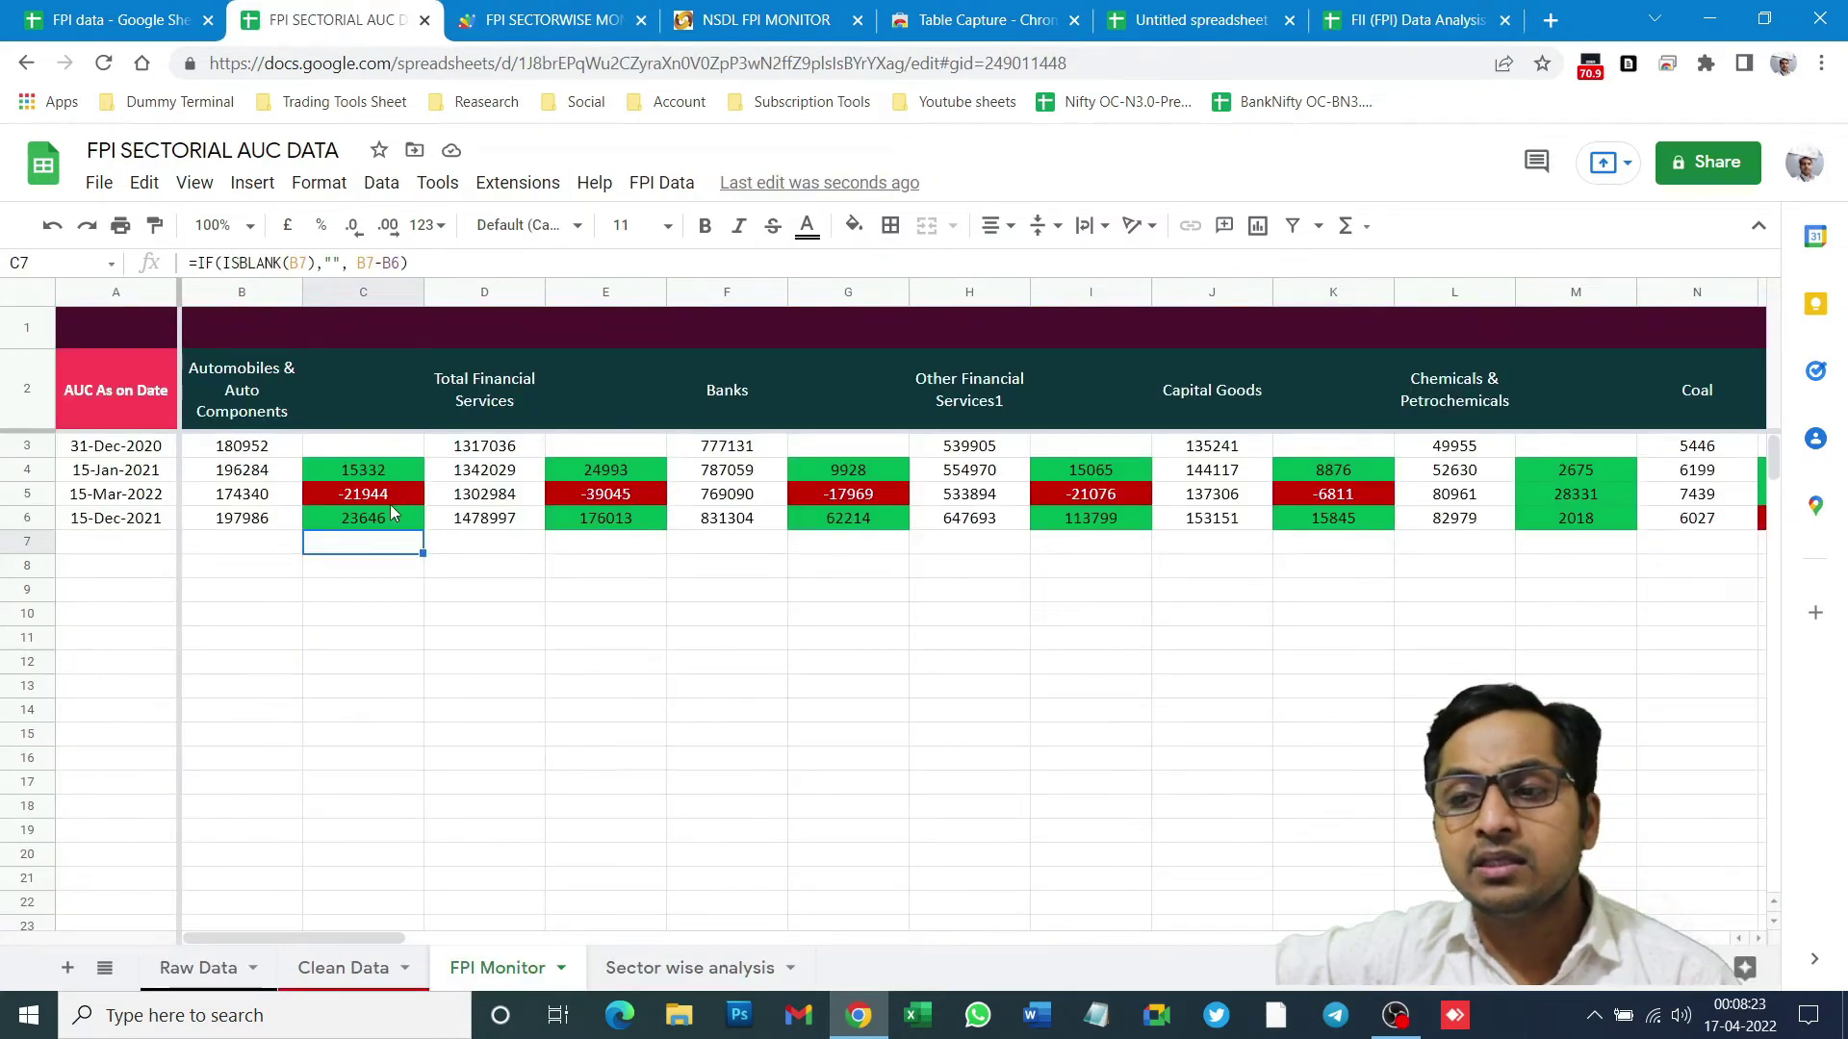
{"action": "left_click_drag", "start_coordinate": [376, 471], "coordinate": [367, 576]}
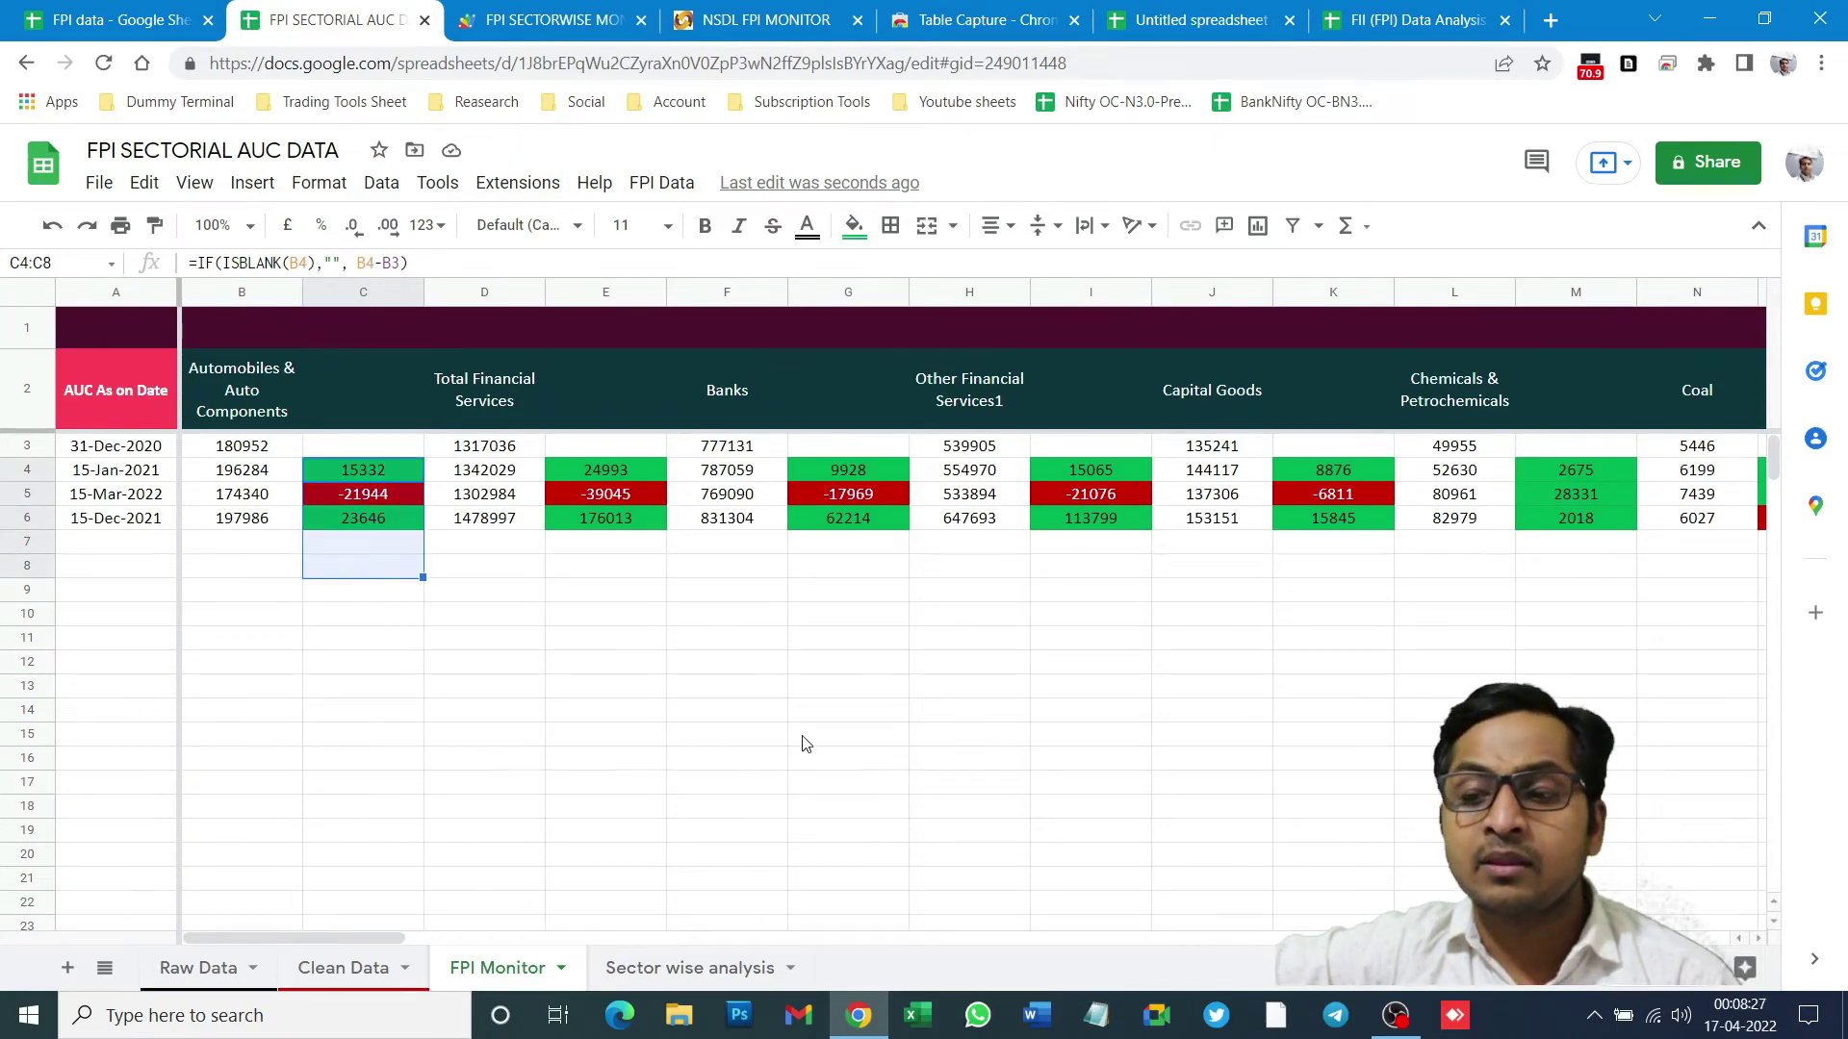
{"action": "left_click", "coordinate": [664, 967]}
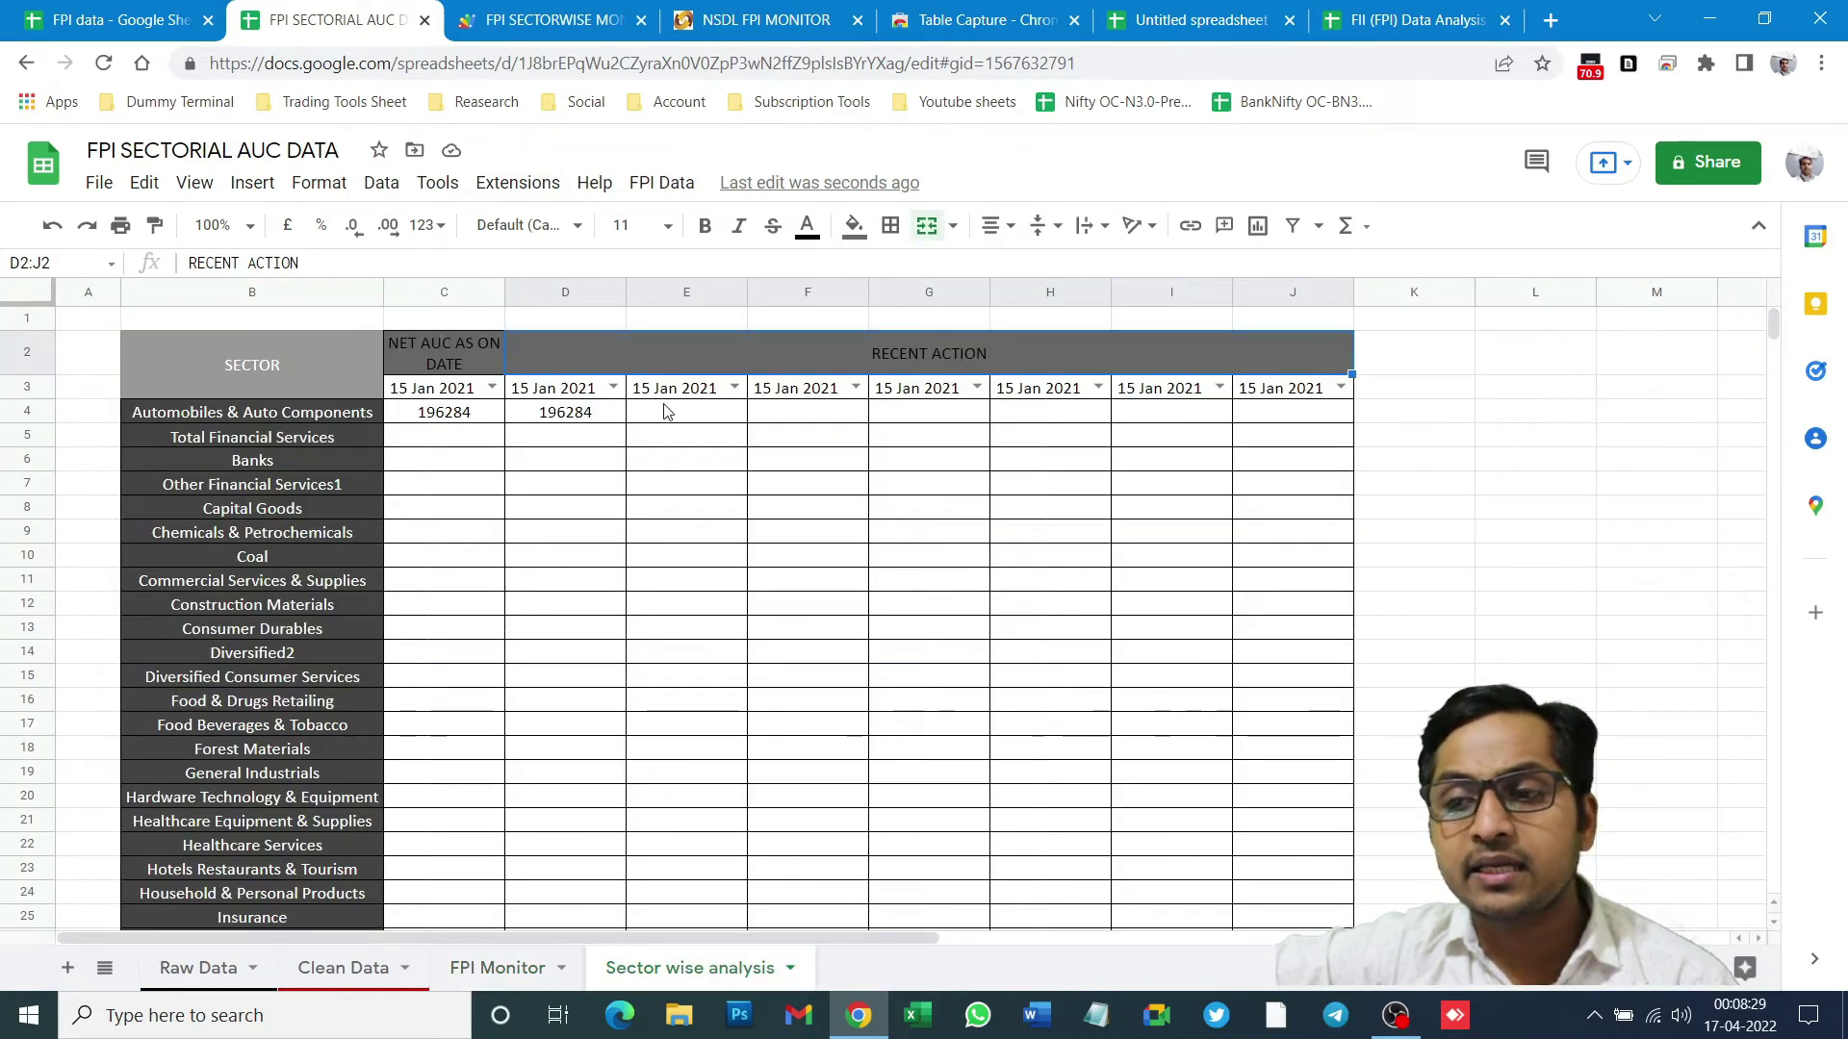
{"action": "left_click", "coordinate": [578, 421]}
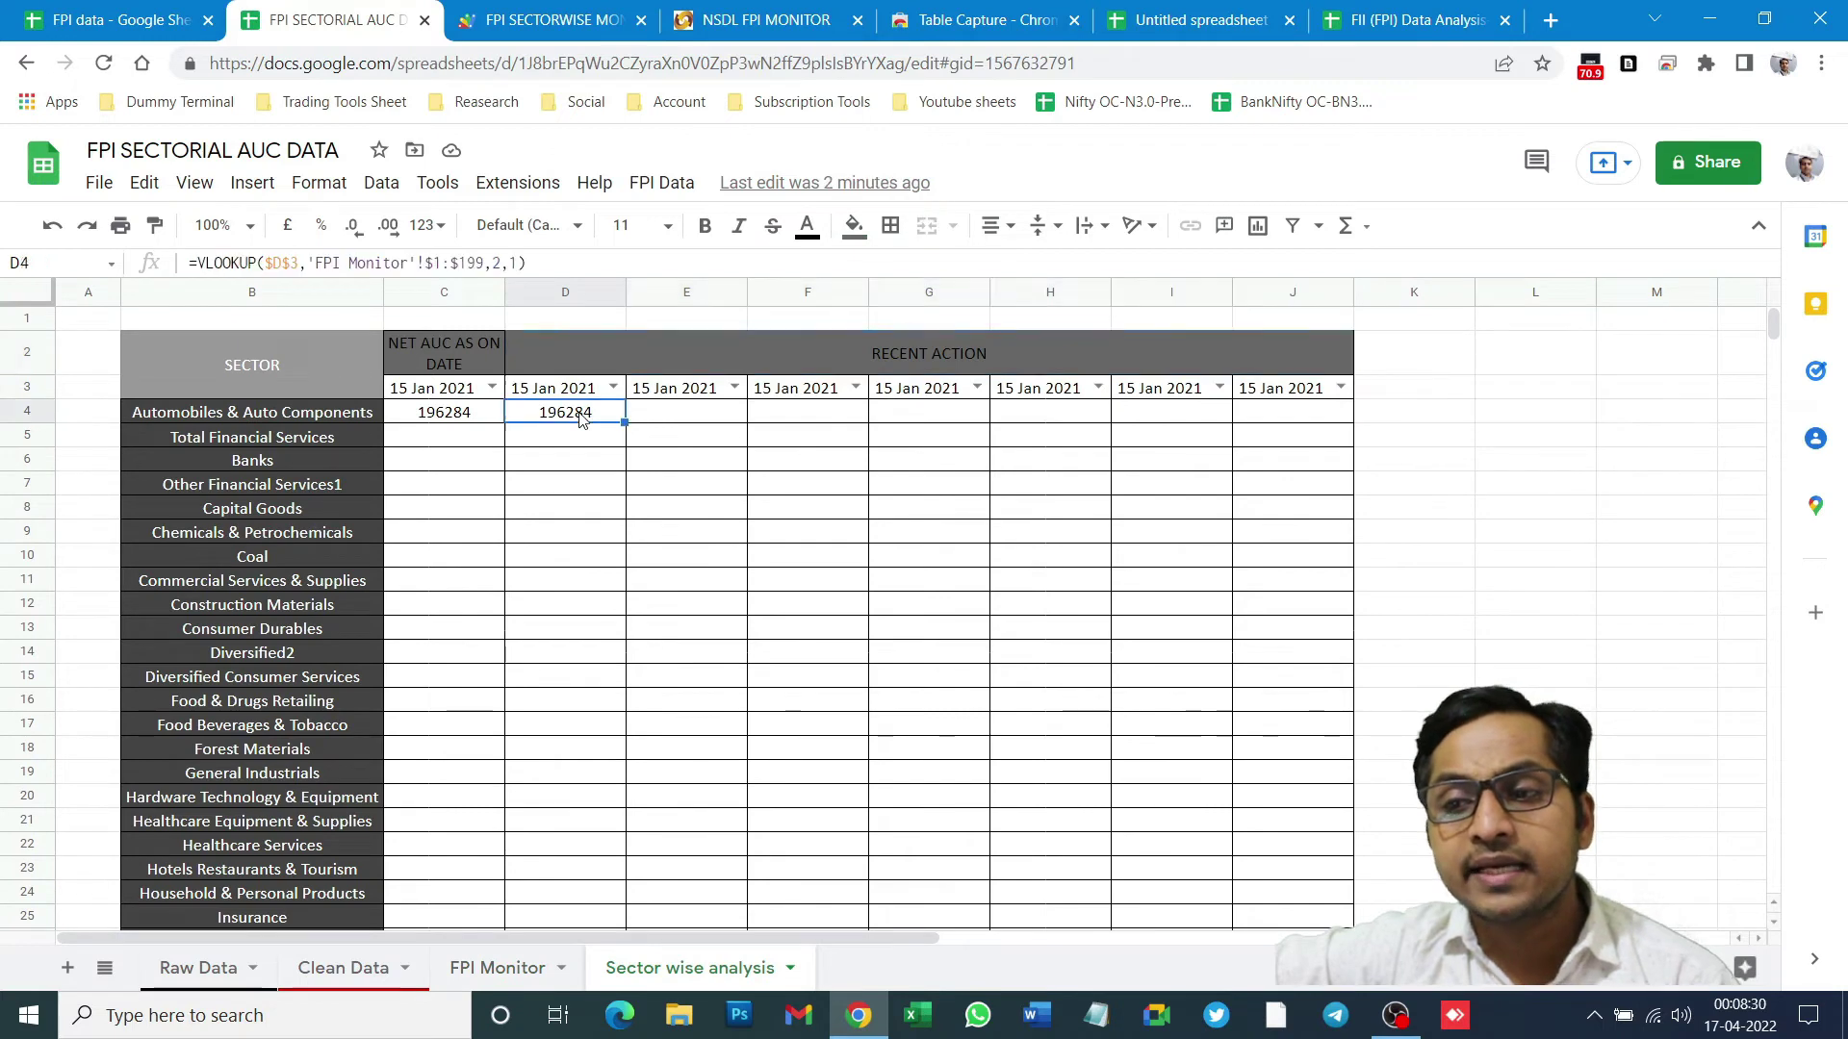
{"action": "left_click", "coordinate": [917, 350]}
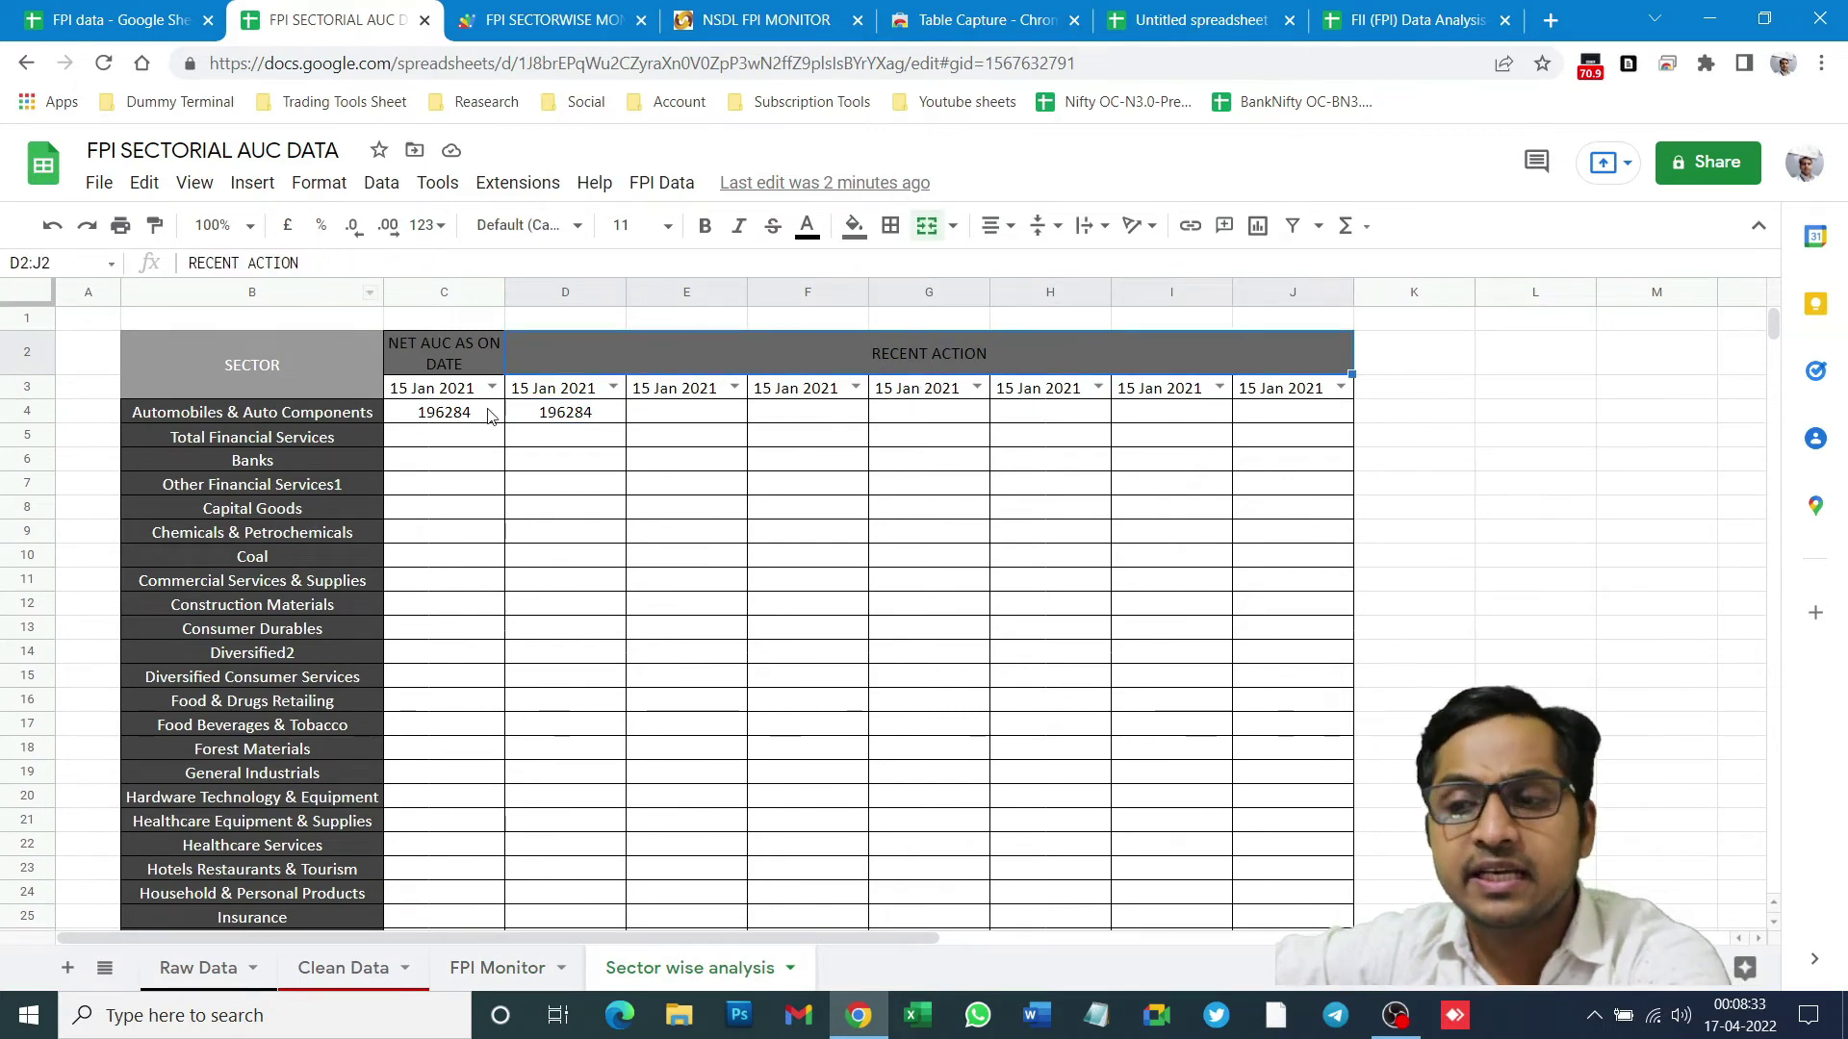
{"action": "left_click", "coordinate": [557, 420]}
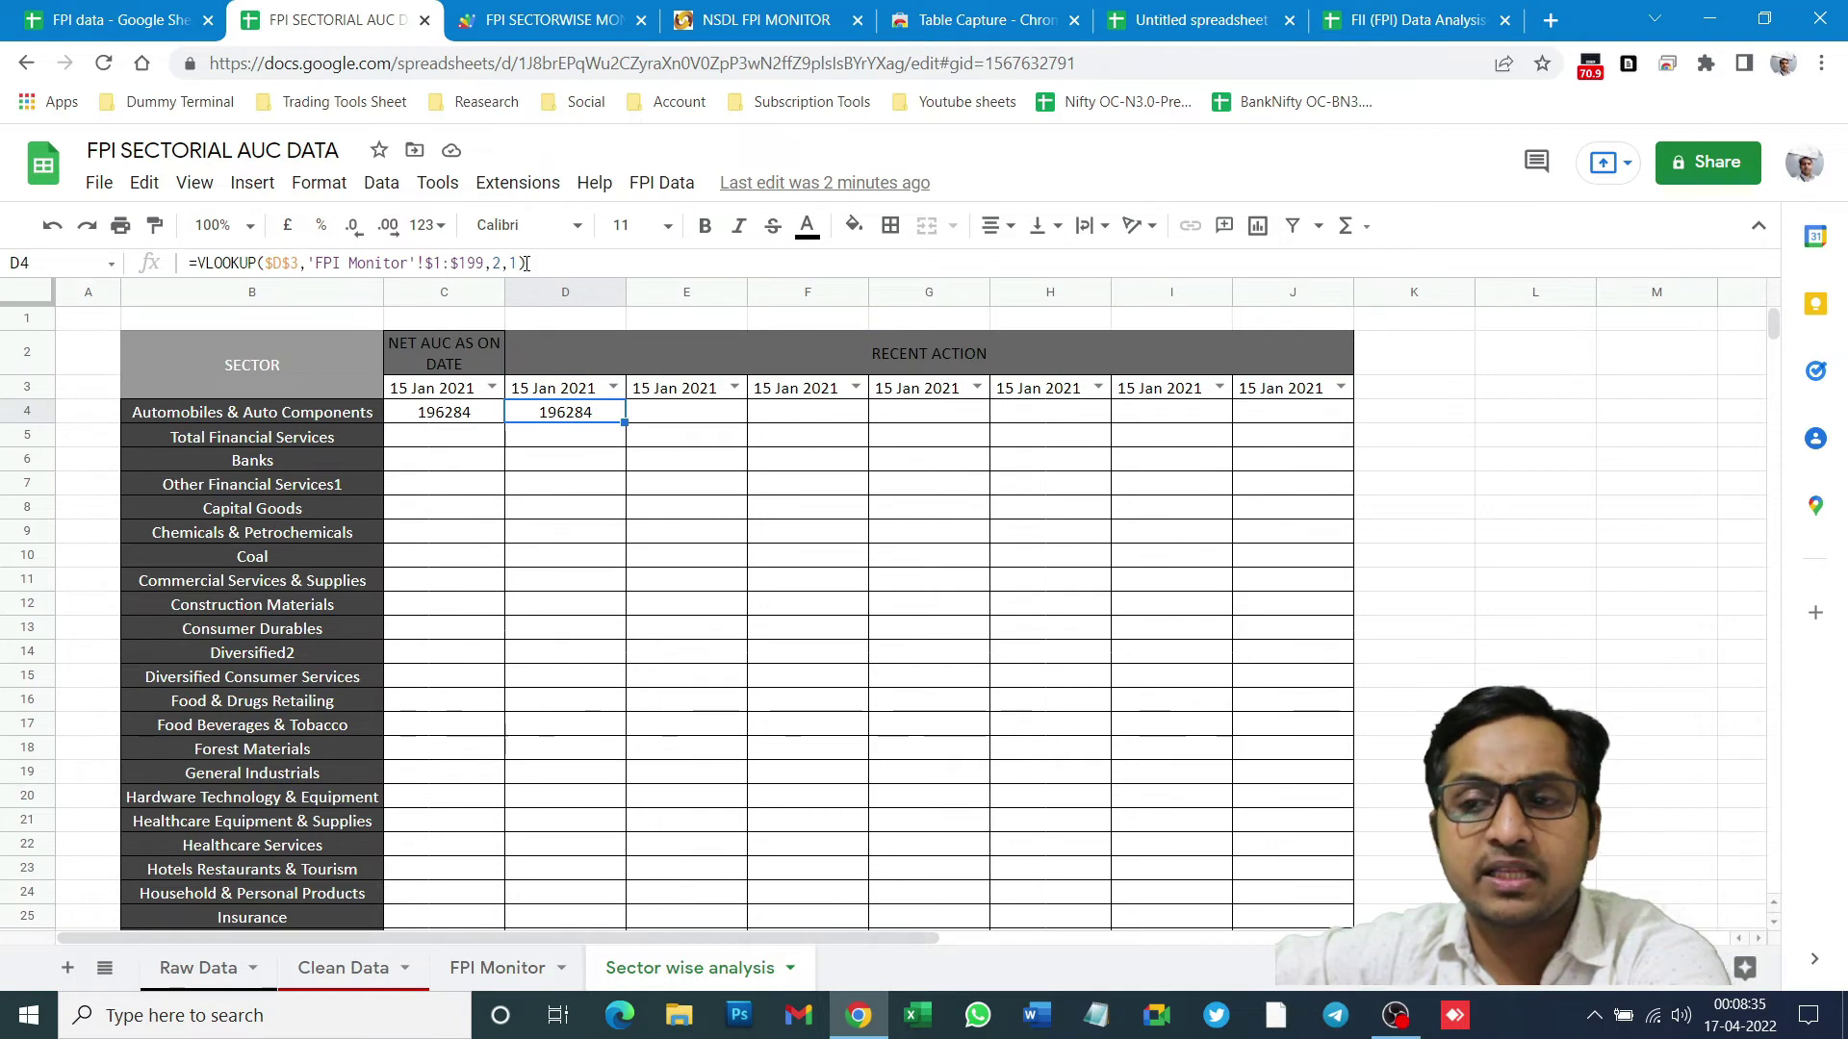
{"action": "left_click", "coordinate": [497, 261]}
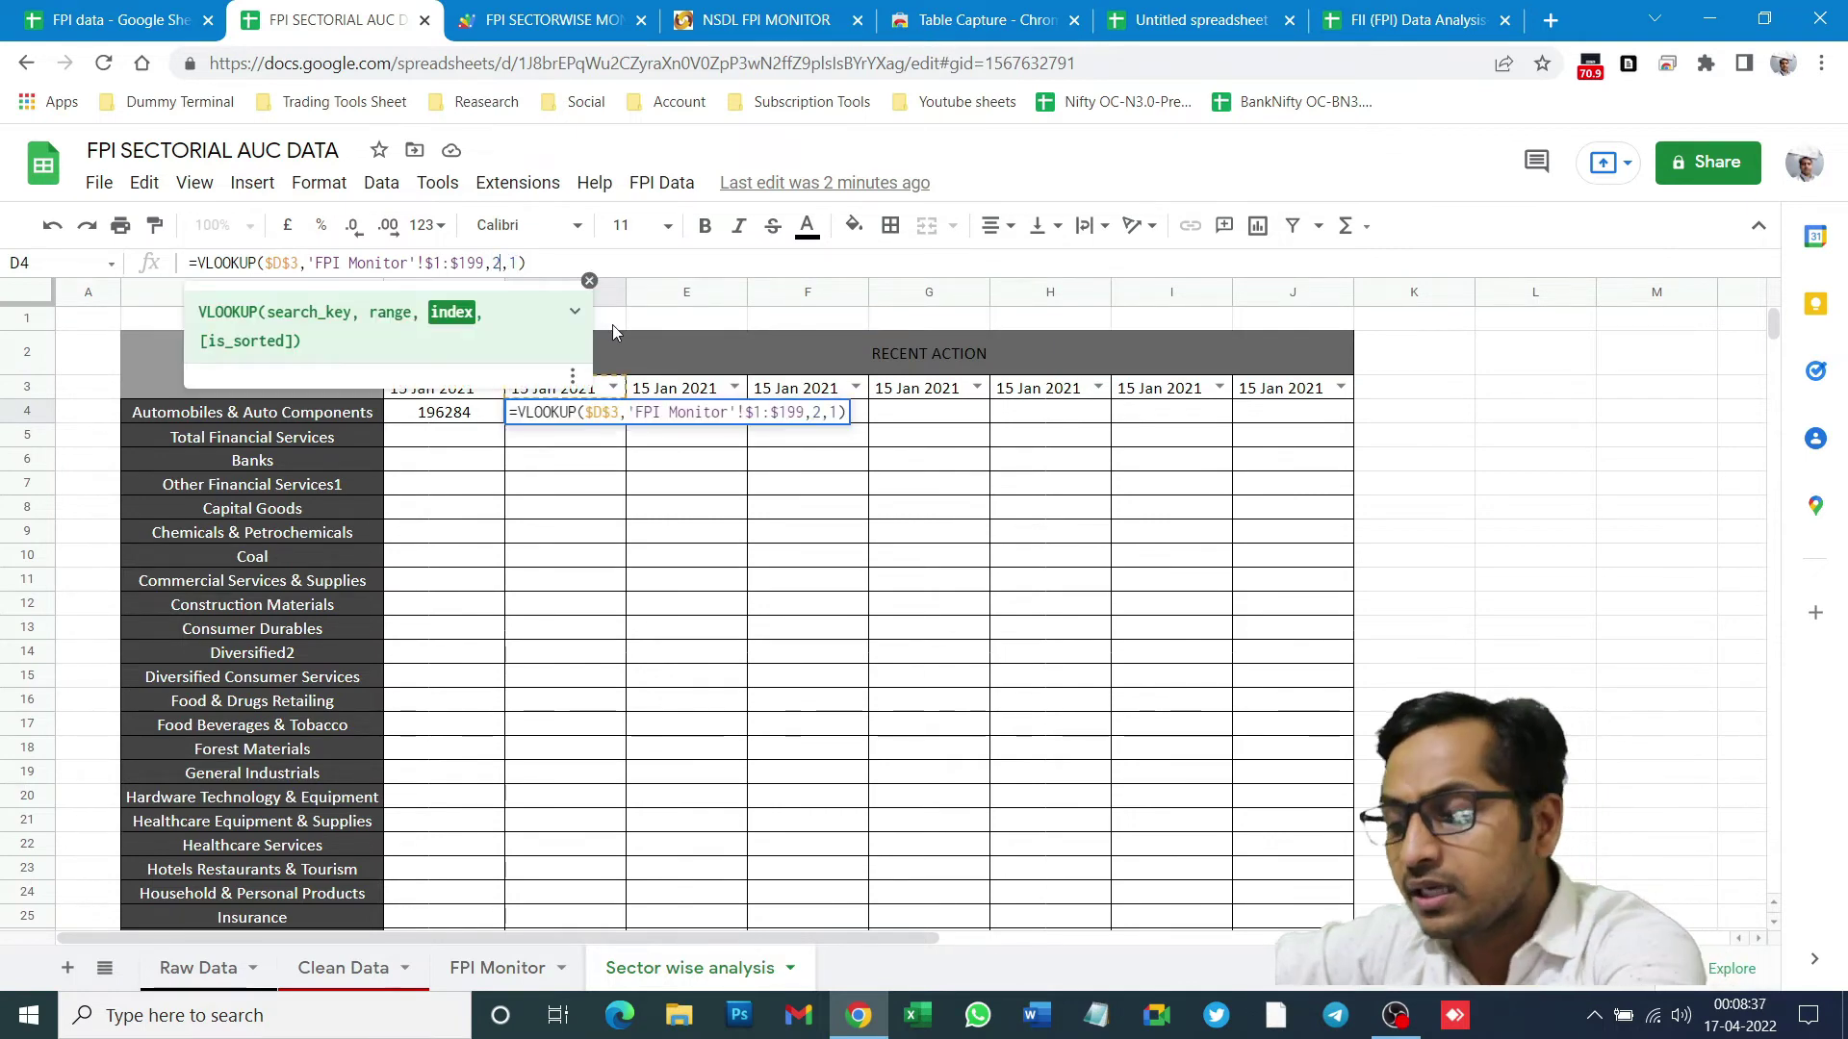
{"action": "key", "text": "BackSpace"}
{"action": "type", "text": "3"}
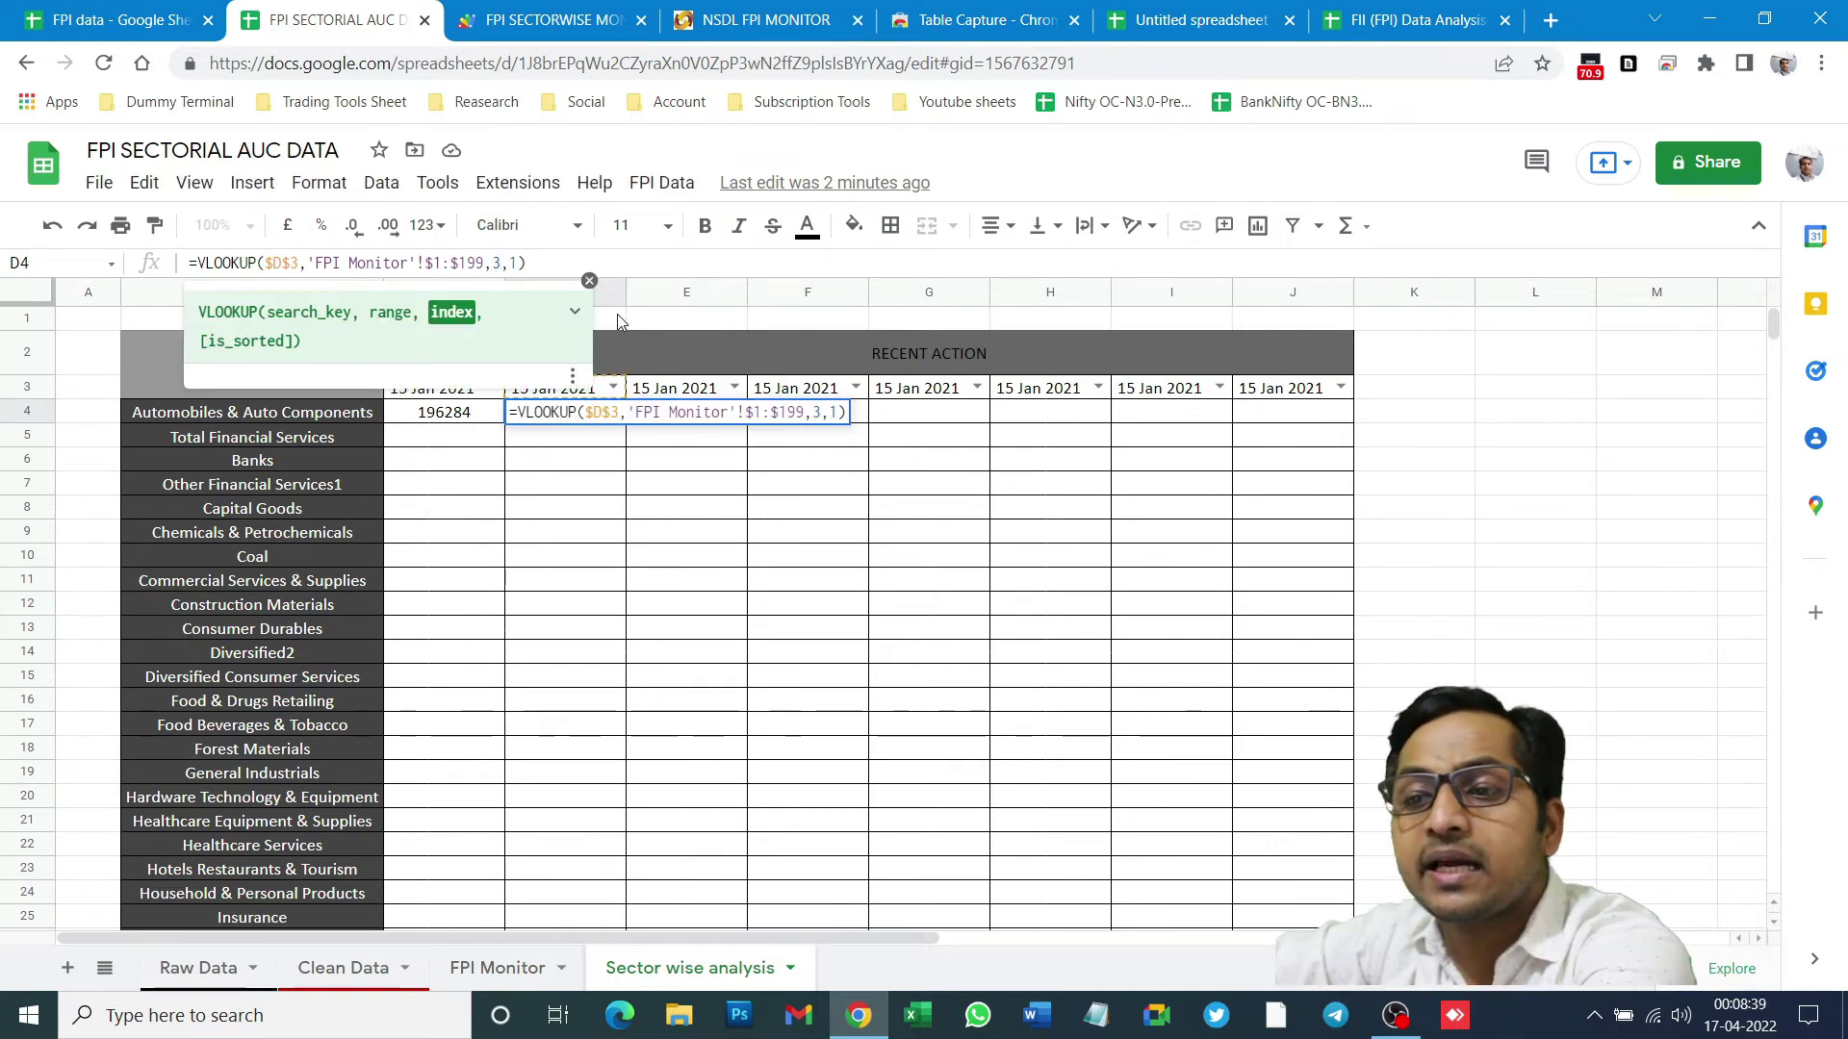
{"action": "key", "text": "Return"}
- Compare FPI Monitor's difference formulas in C4 and C5 with D4's result of 15332
{"action": "left_click", "coordinate": [498, 967]}
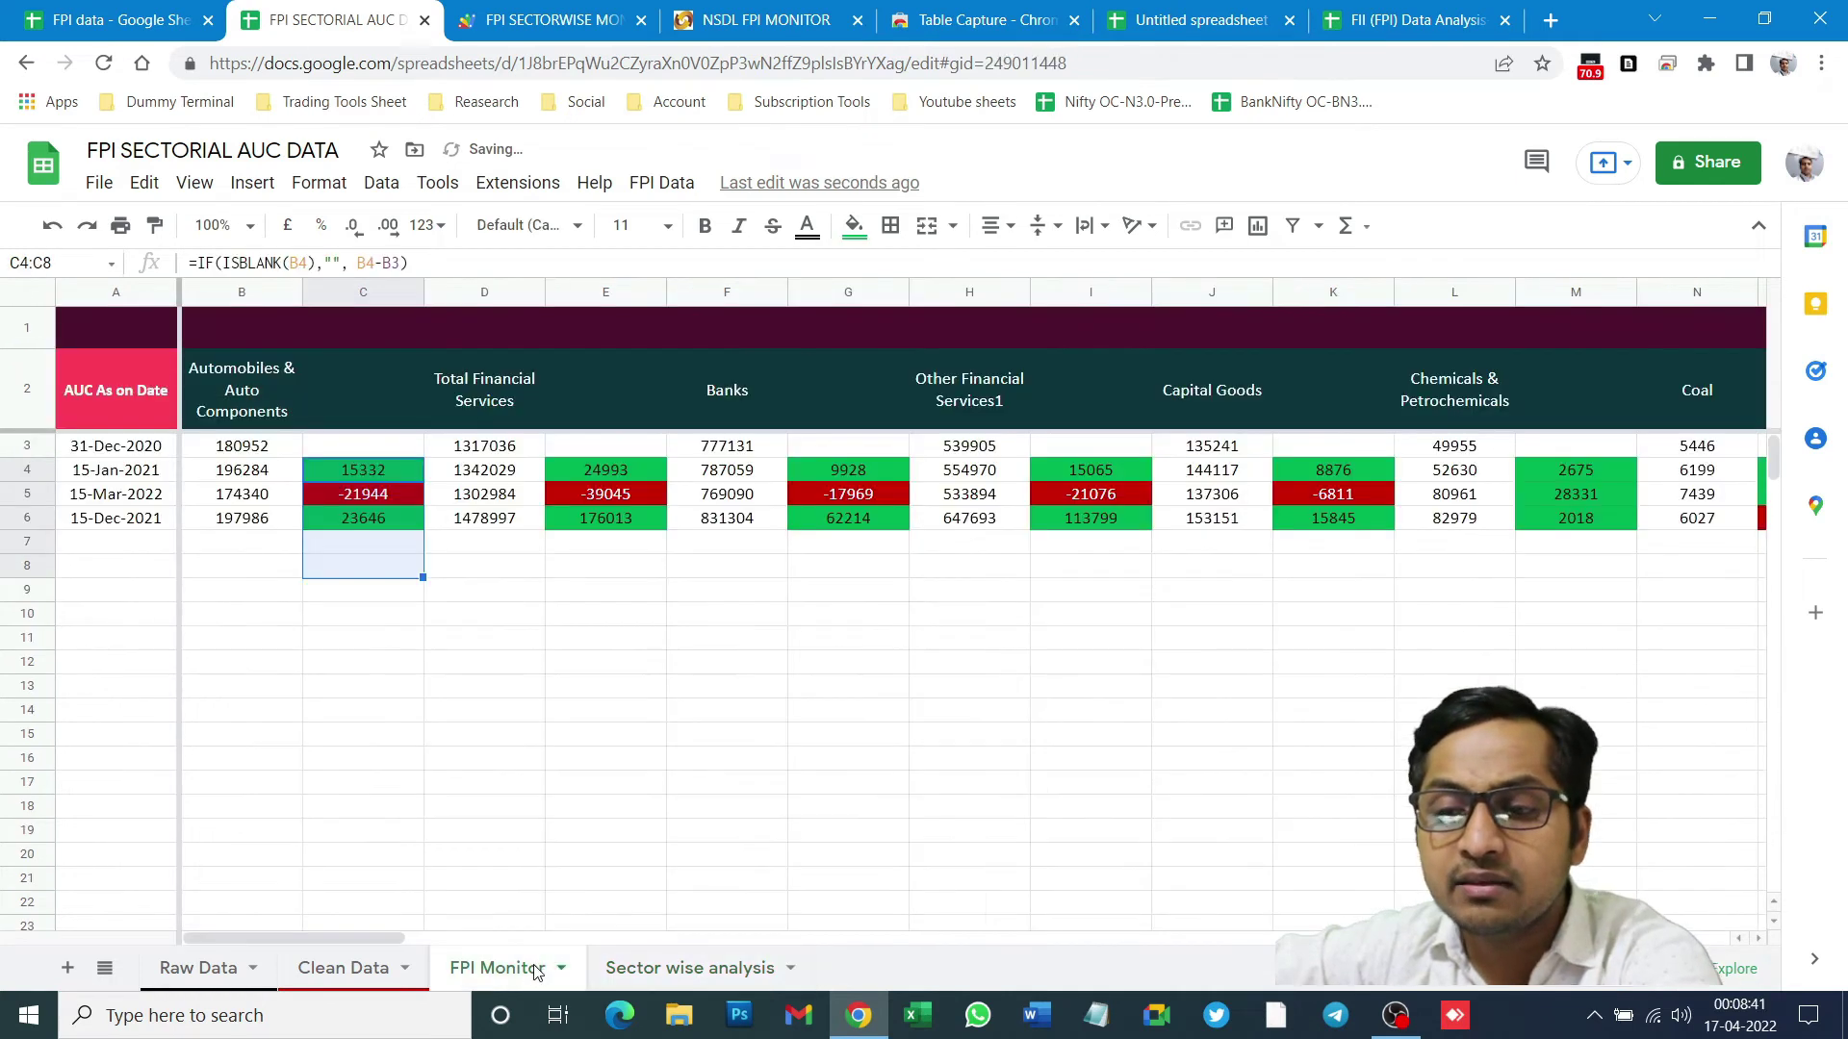
{"action": "left_click", "coordinate": [358, 494]}
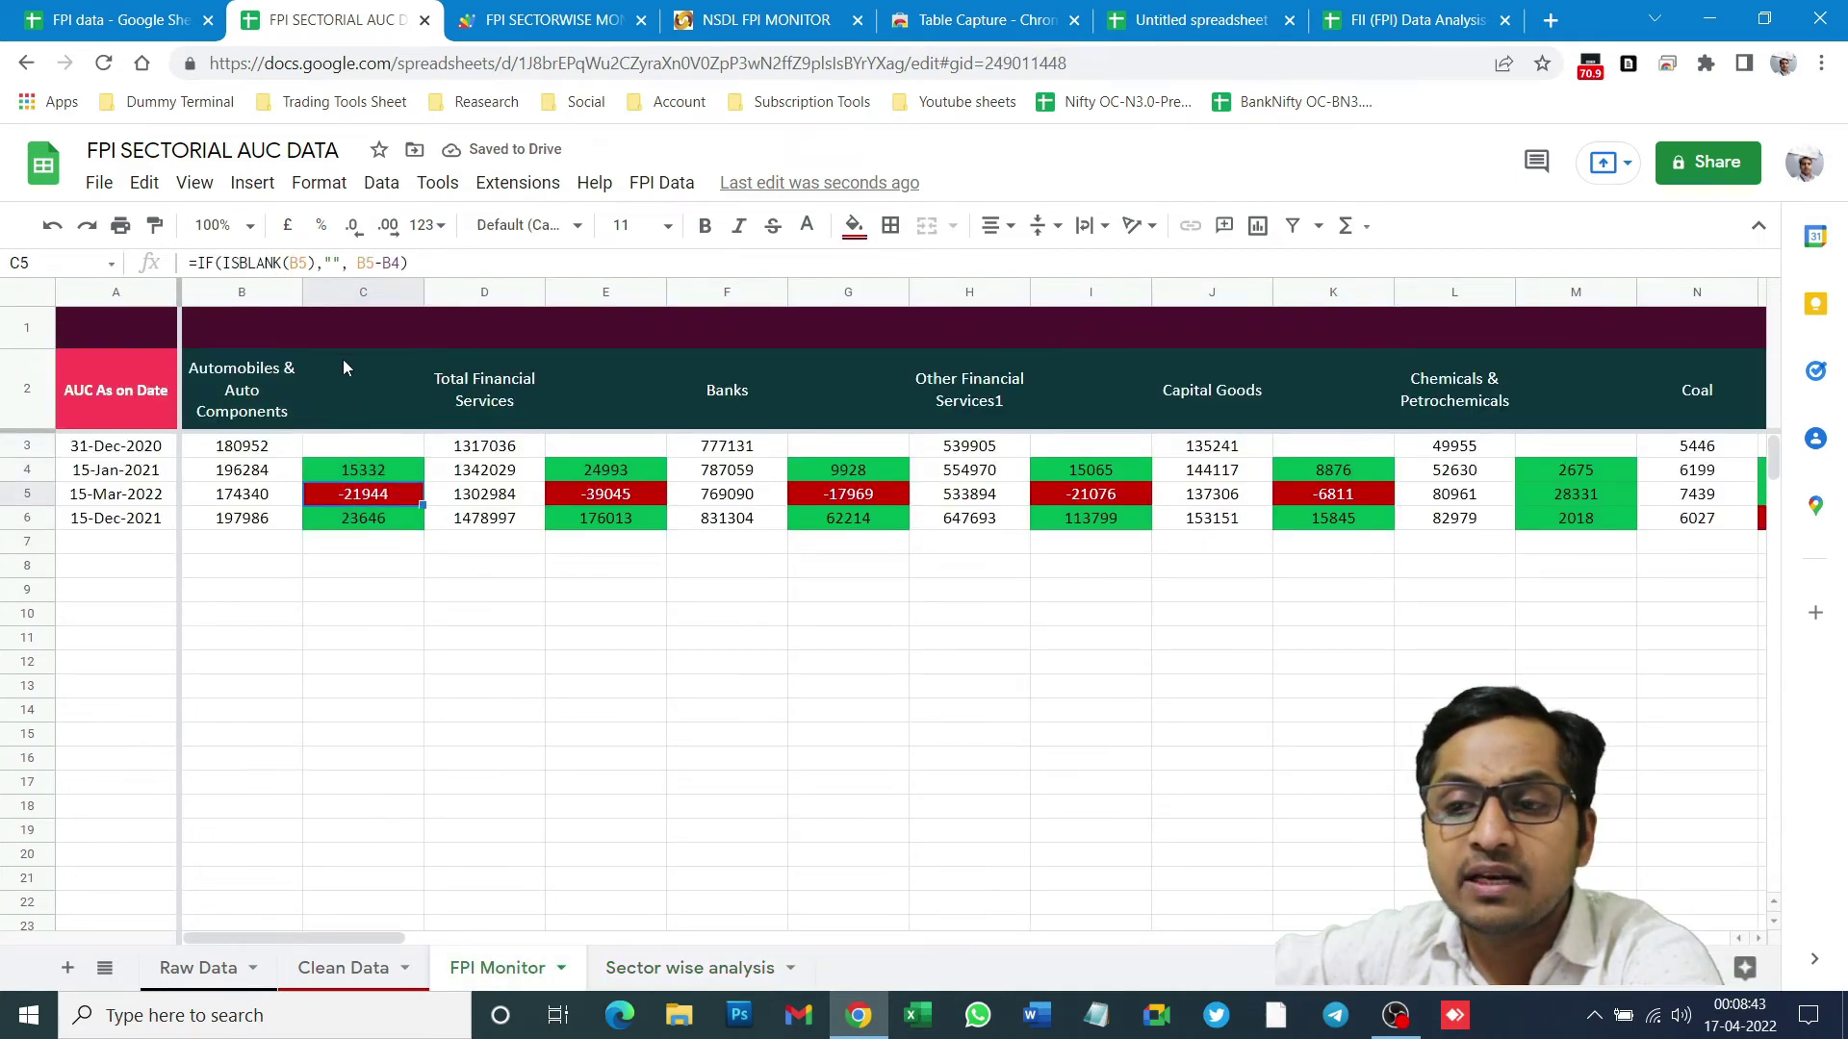
{"action": "left_click", "coordinate": [362, 296]}
{"action": "left_click", "coordinate": [347, 444]}
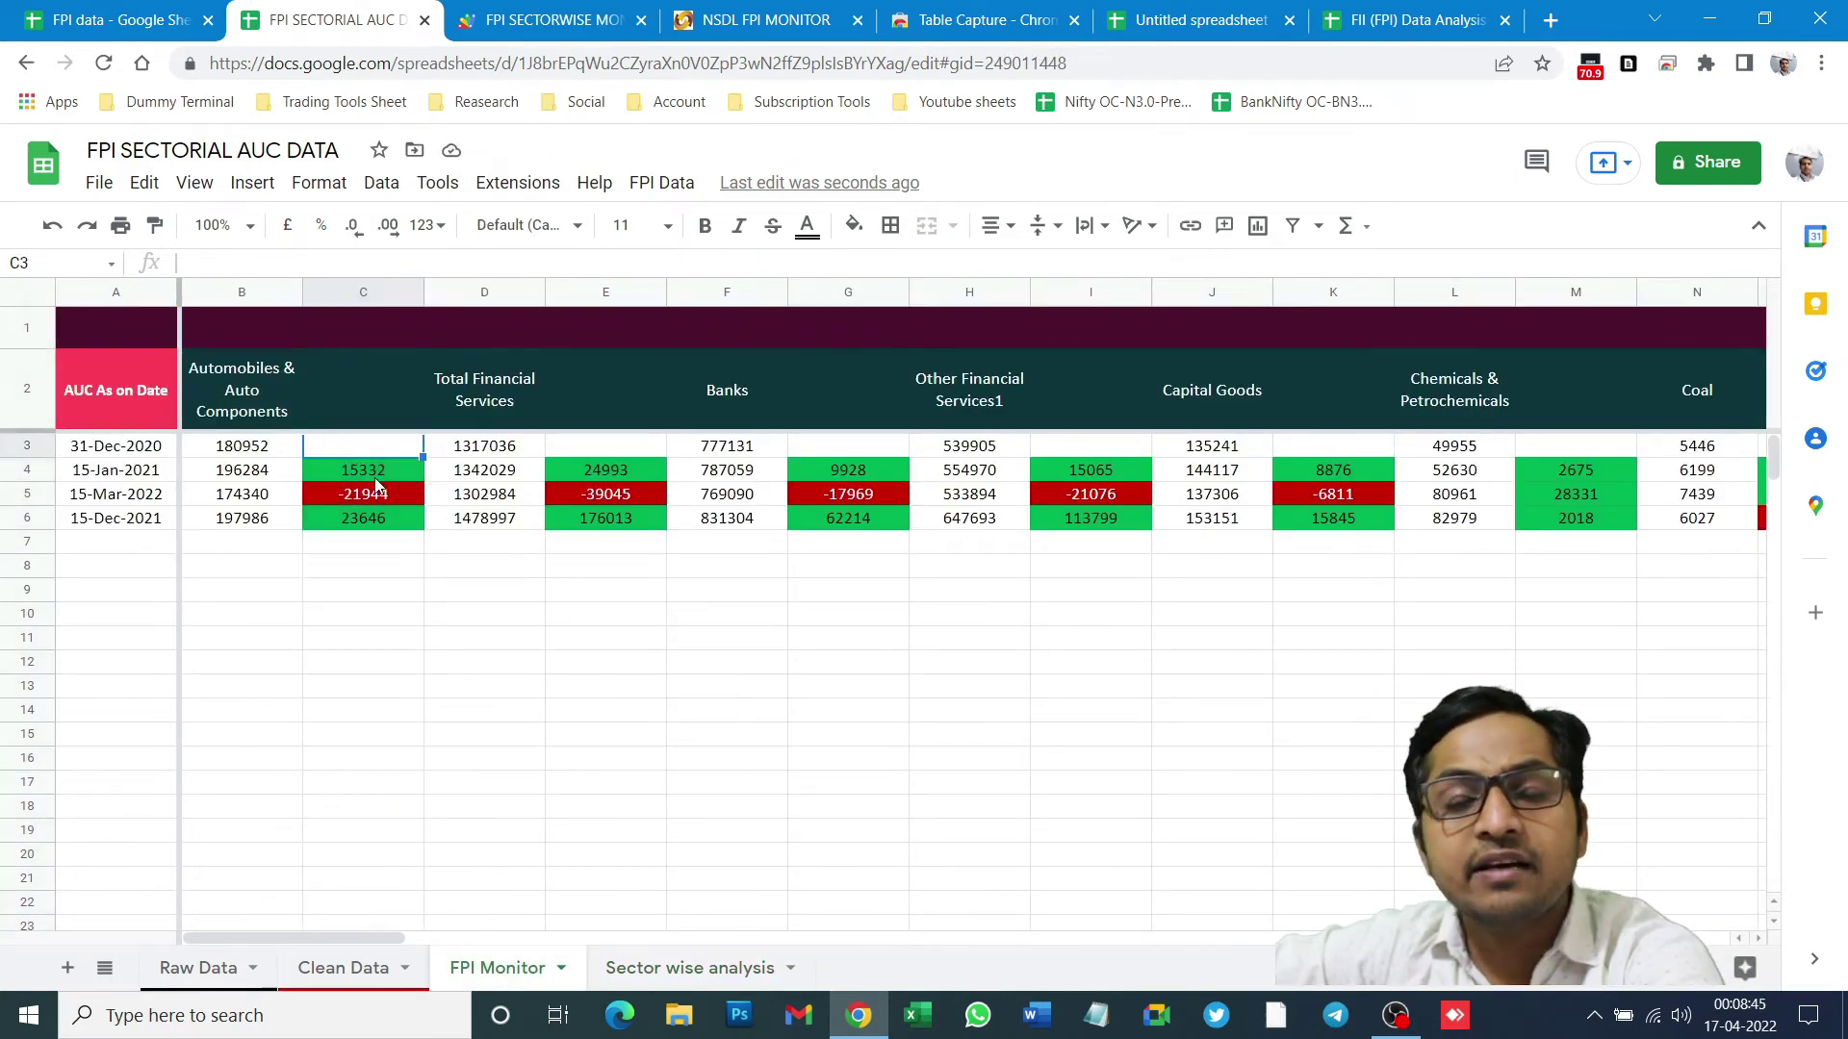
{"action": "left_click", "coordinate": [741, 969]}
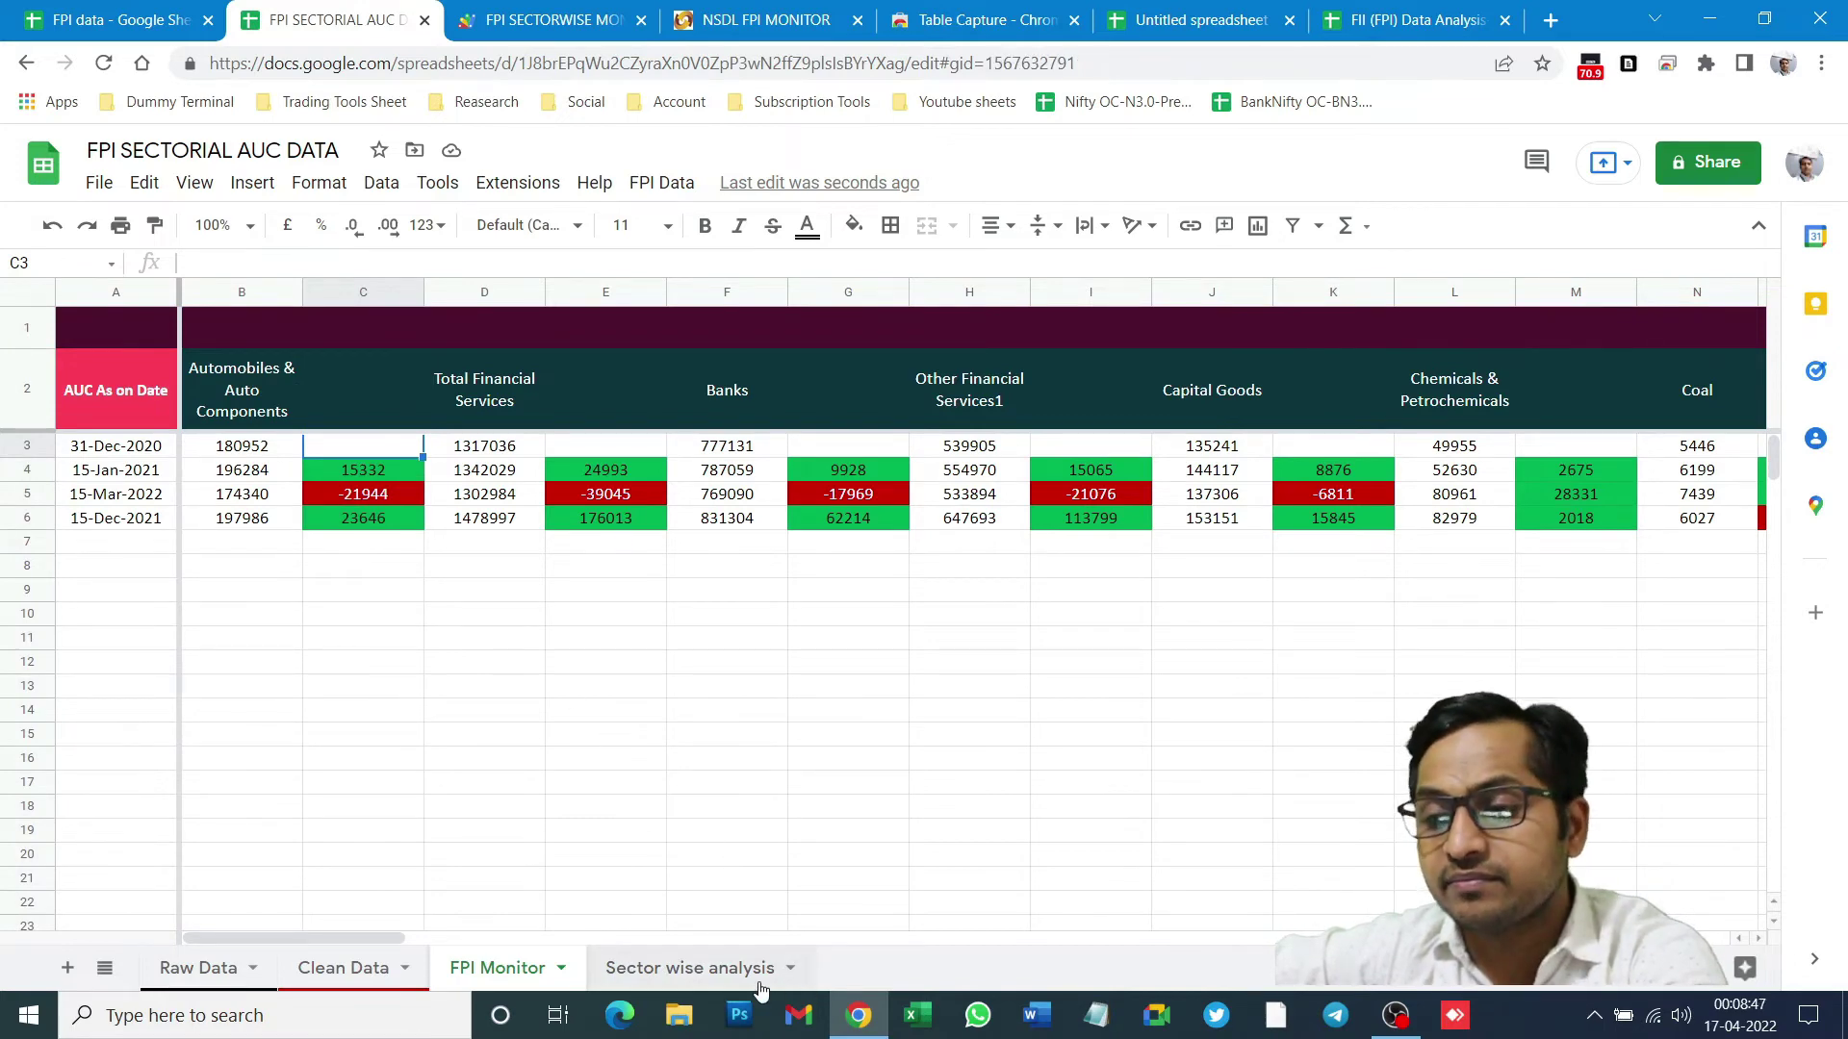
{"action": "left_click", "coordinate": [539, 412]}
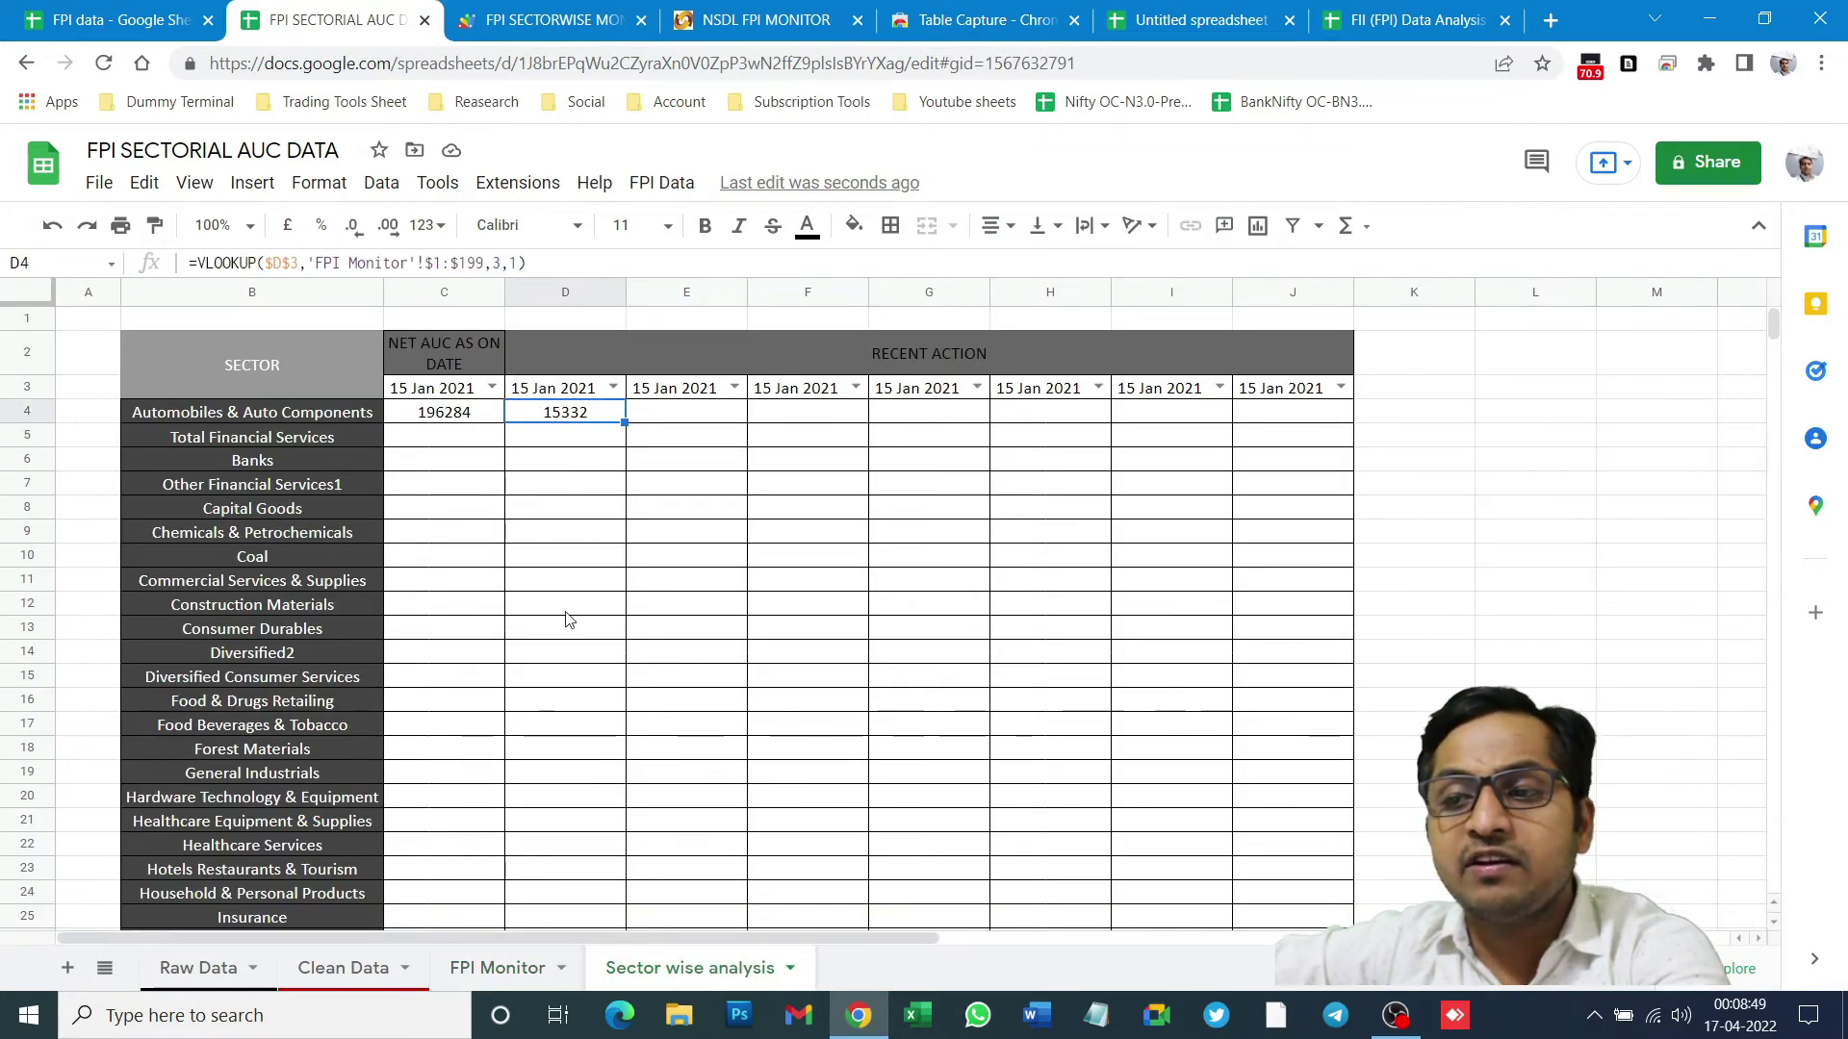
{"action": "left_click", "coordinate": [511, 968]}
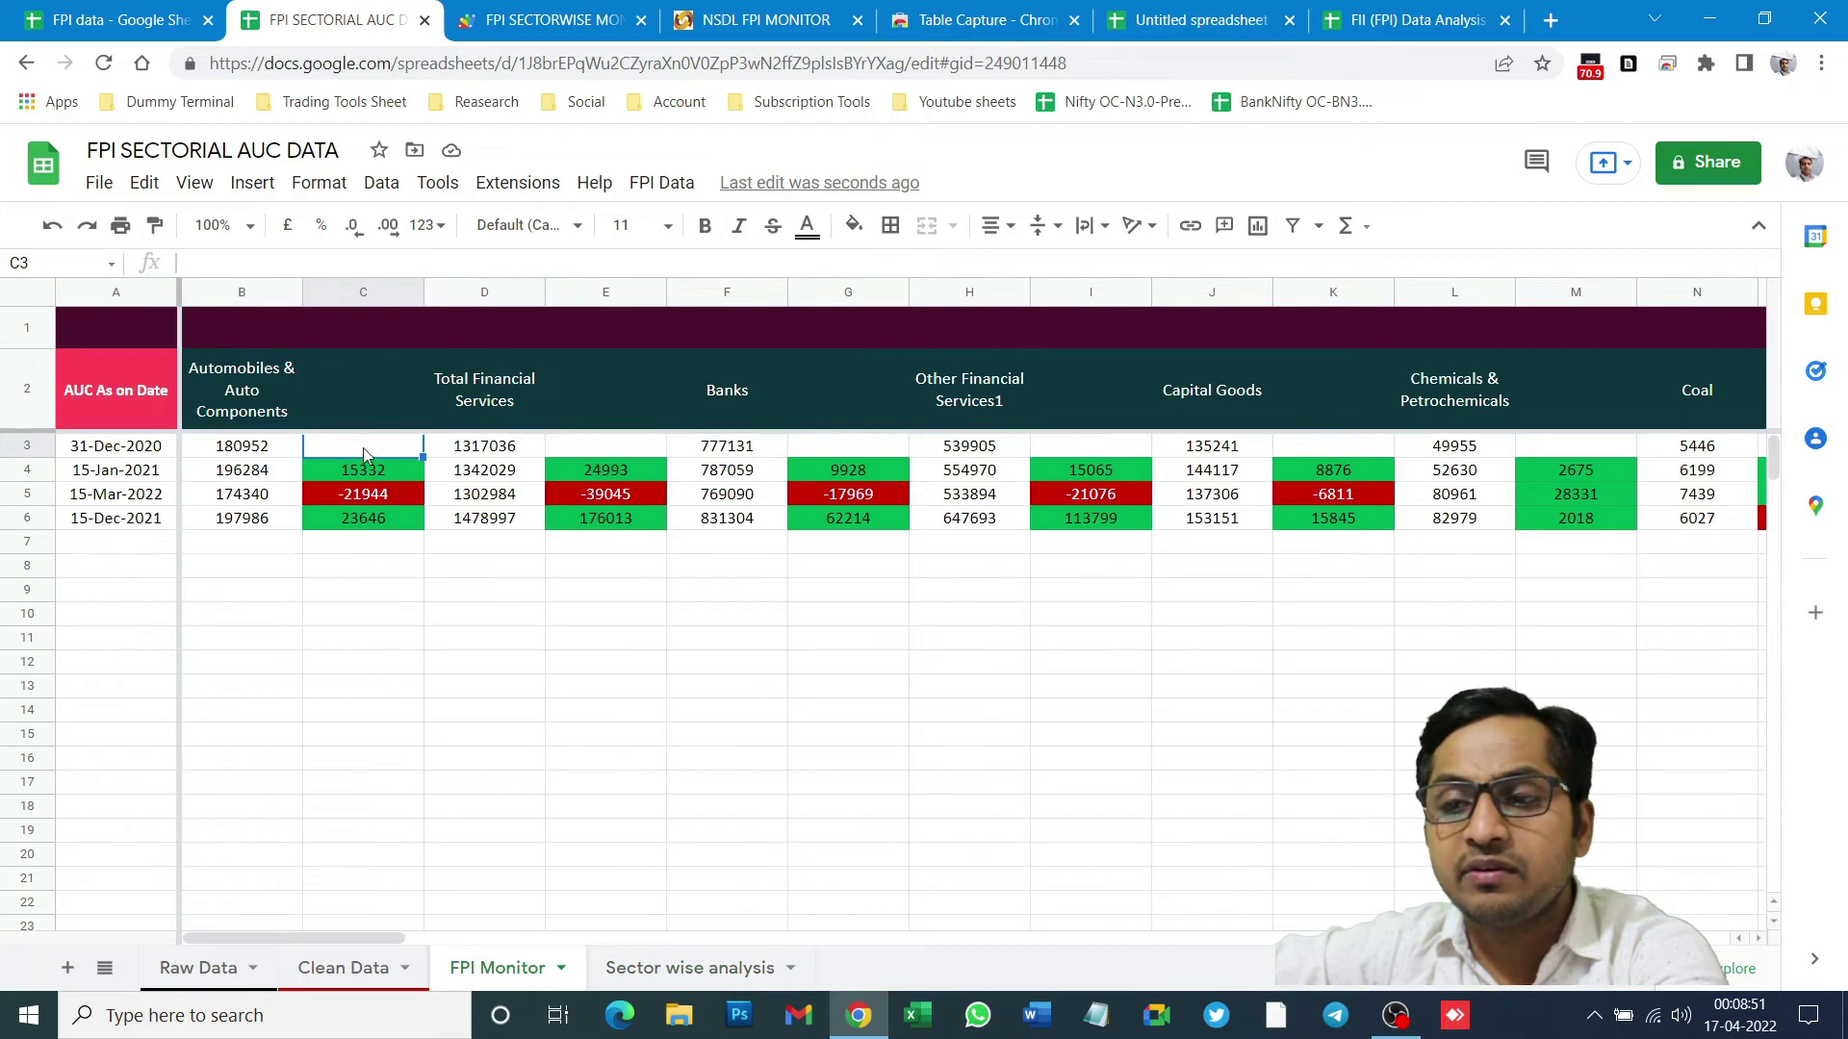
{"action": "left_click", "coordinate": [364, 469]}
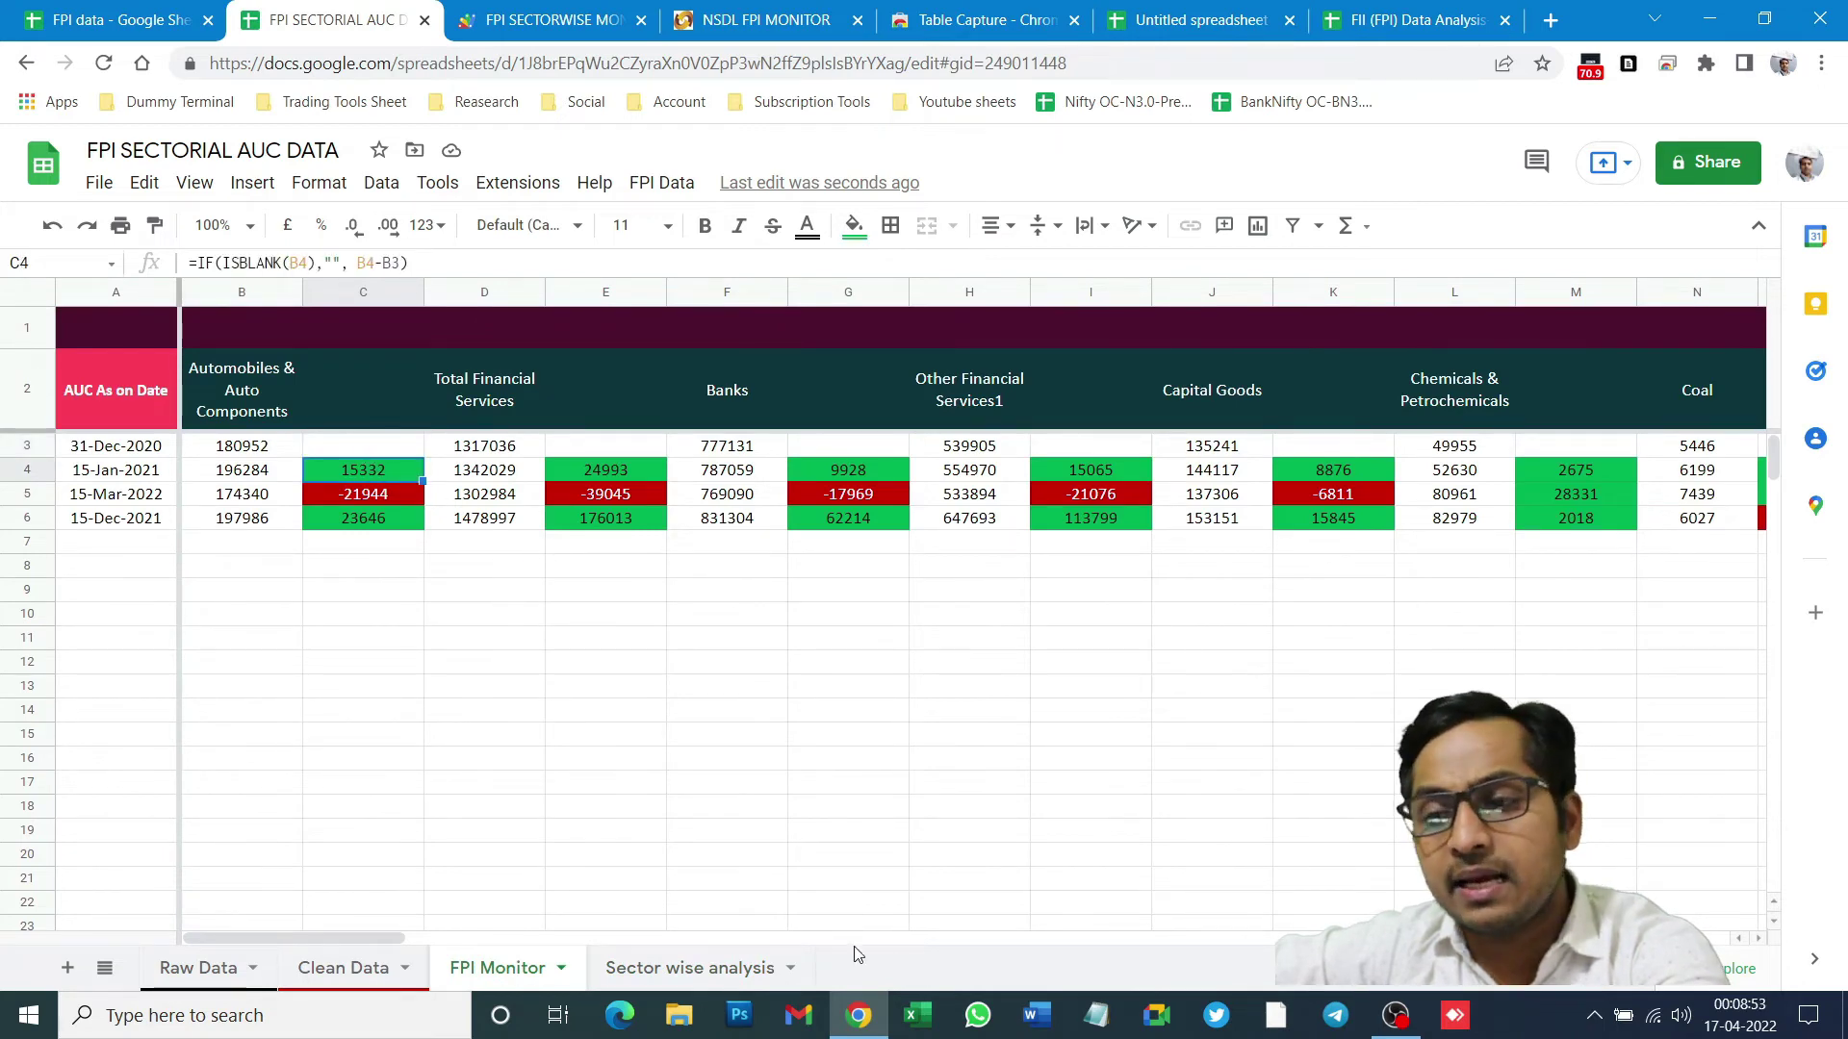
{"action": "left_click", "coordinate": [739, 970]}
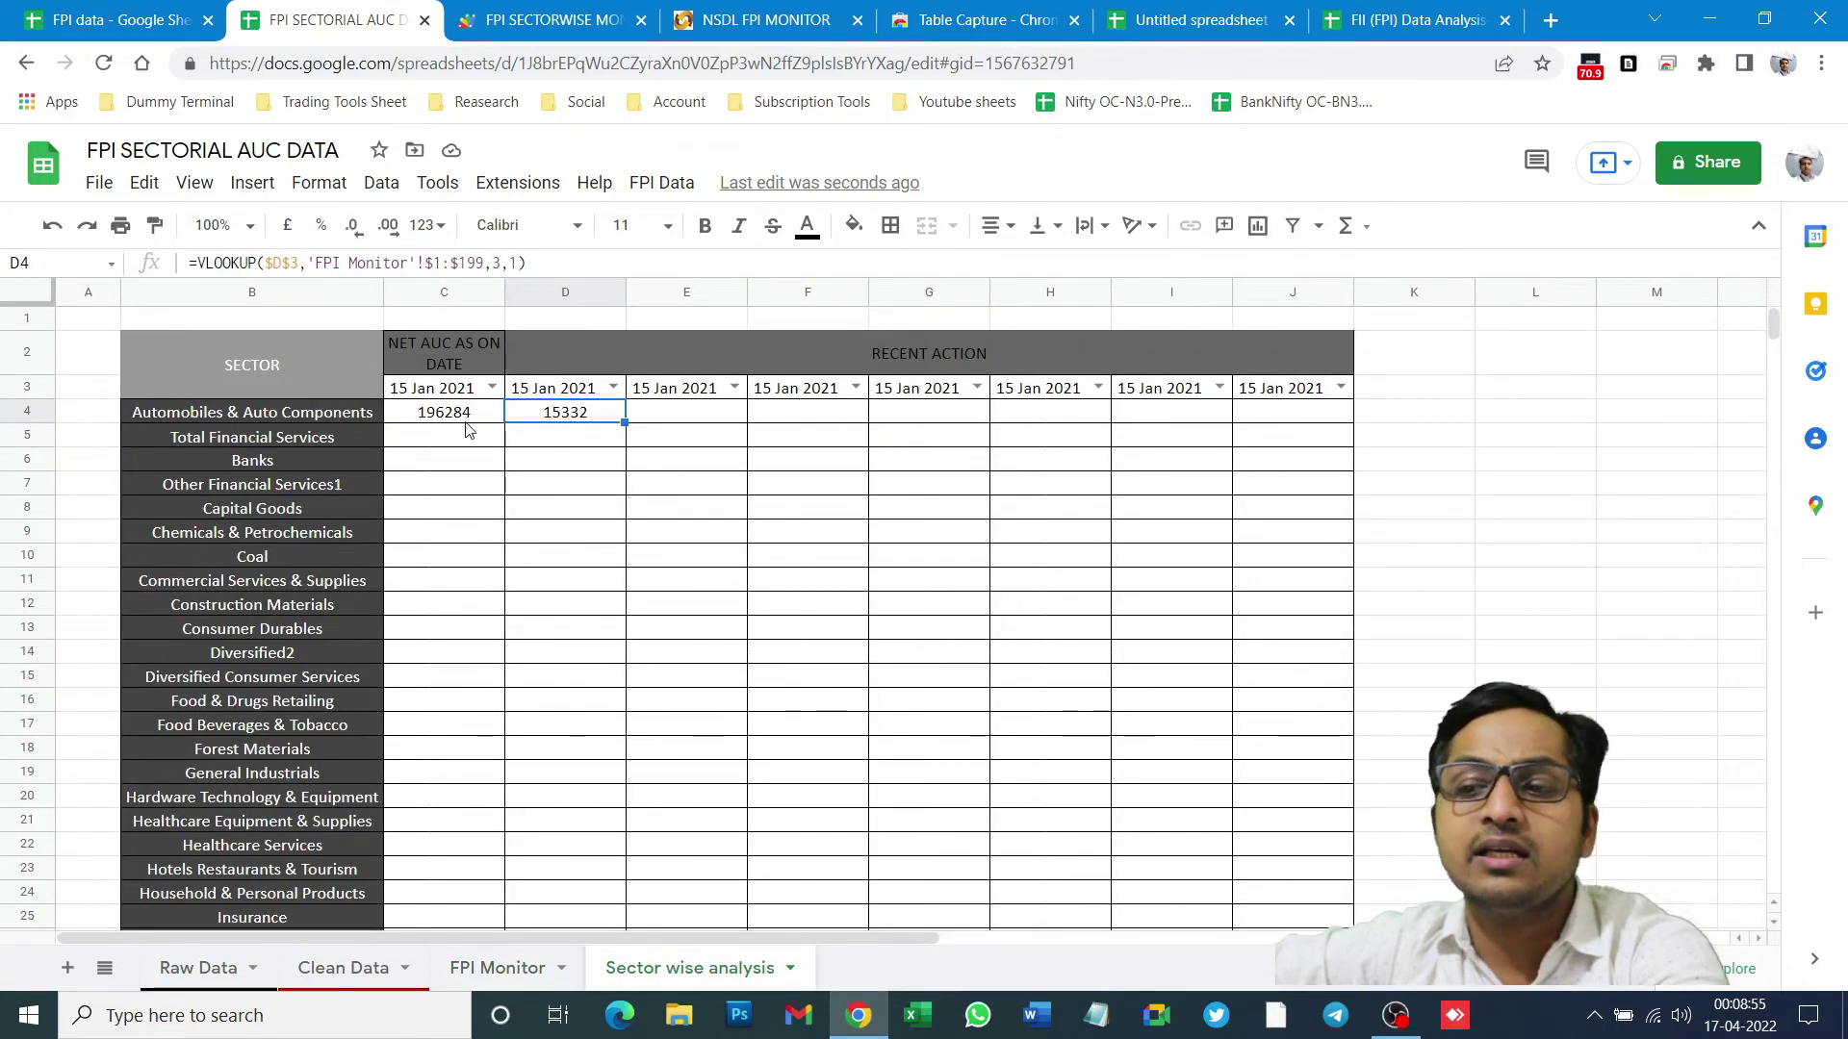
- Try 15 Dec 2021 and 15 Jan 2021 in D3, then settle on 15 Mar 2022
{"action": "left_click", "coordinate": [613, 387]}
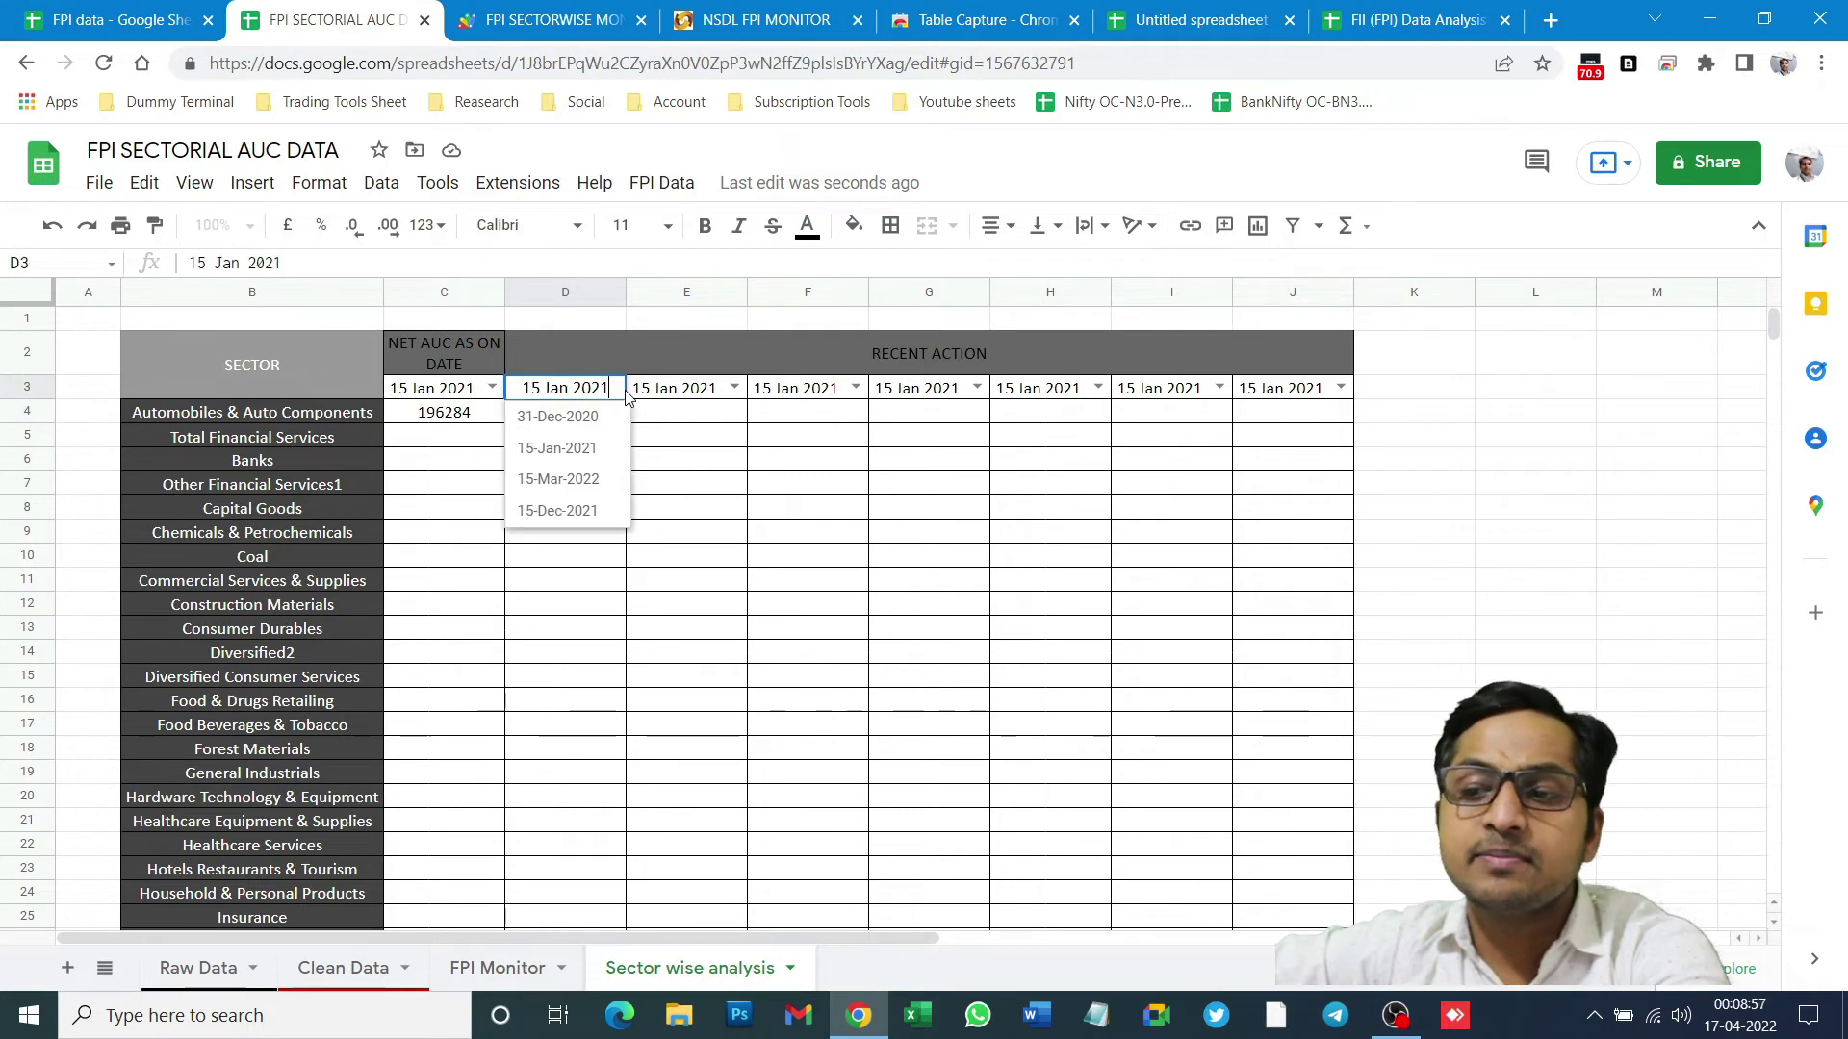
{"action": "left_click", "coordinate": [560, 510]}
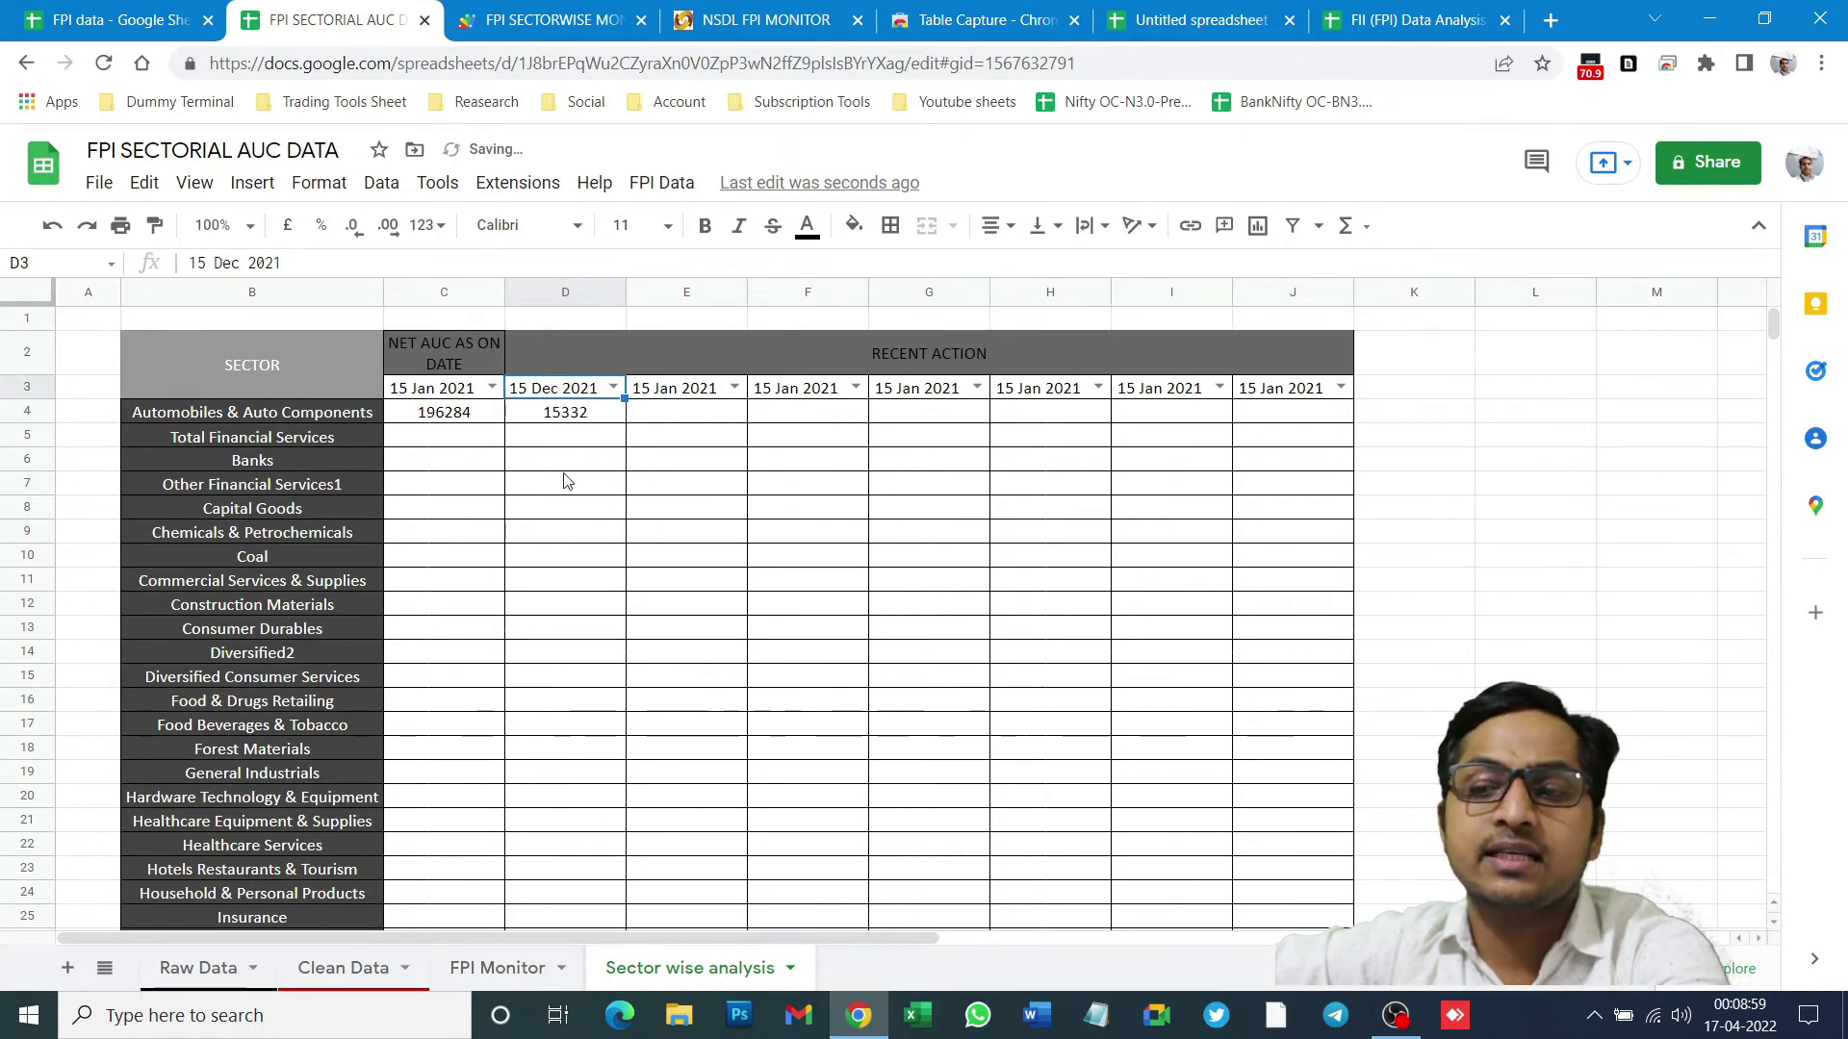
{"action": "left_click", "coordinate": [613, 387]}
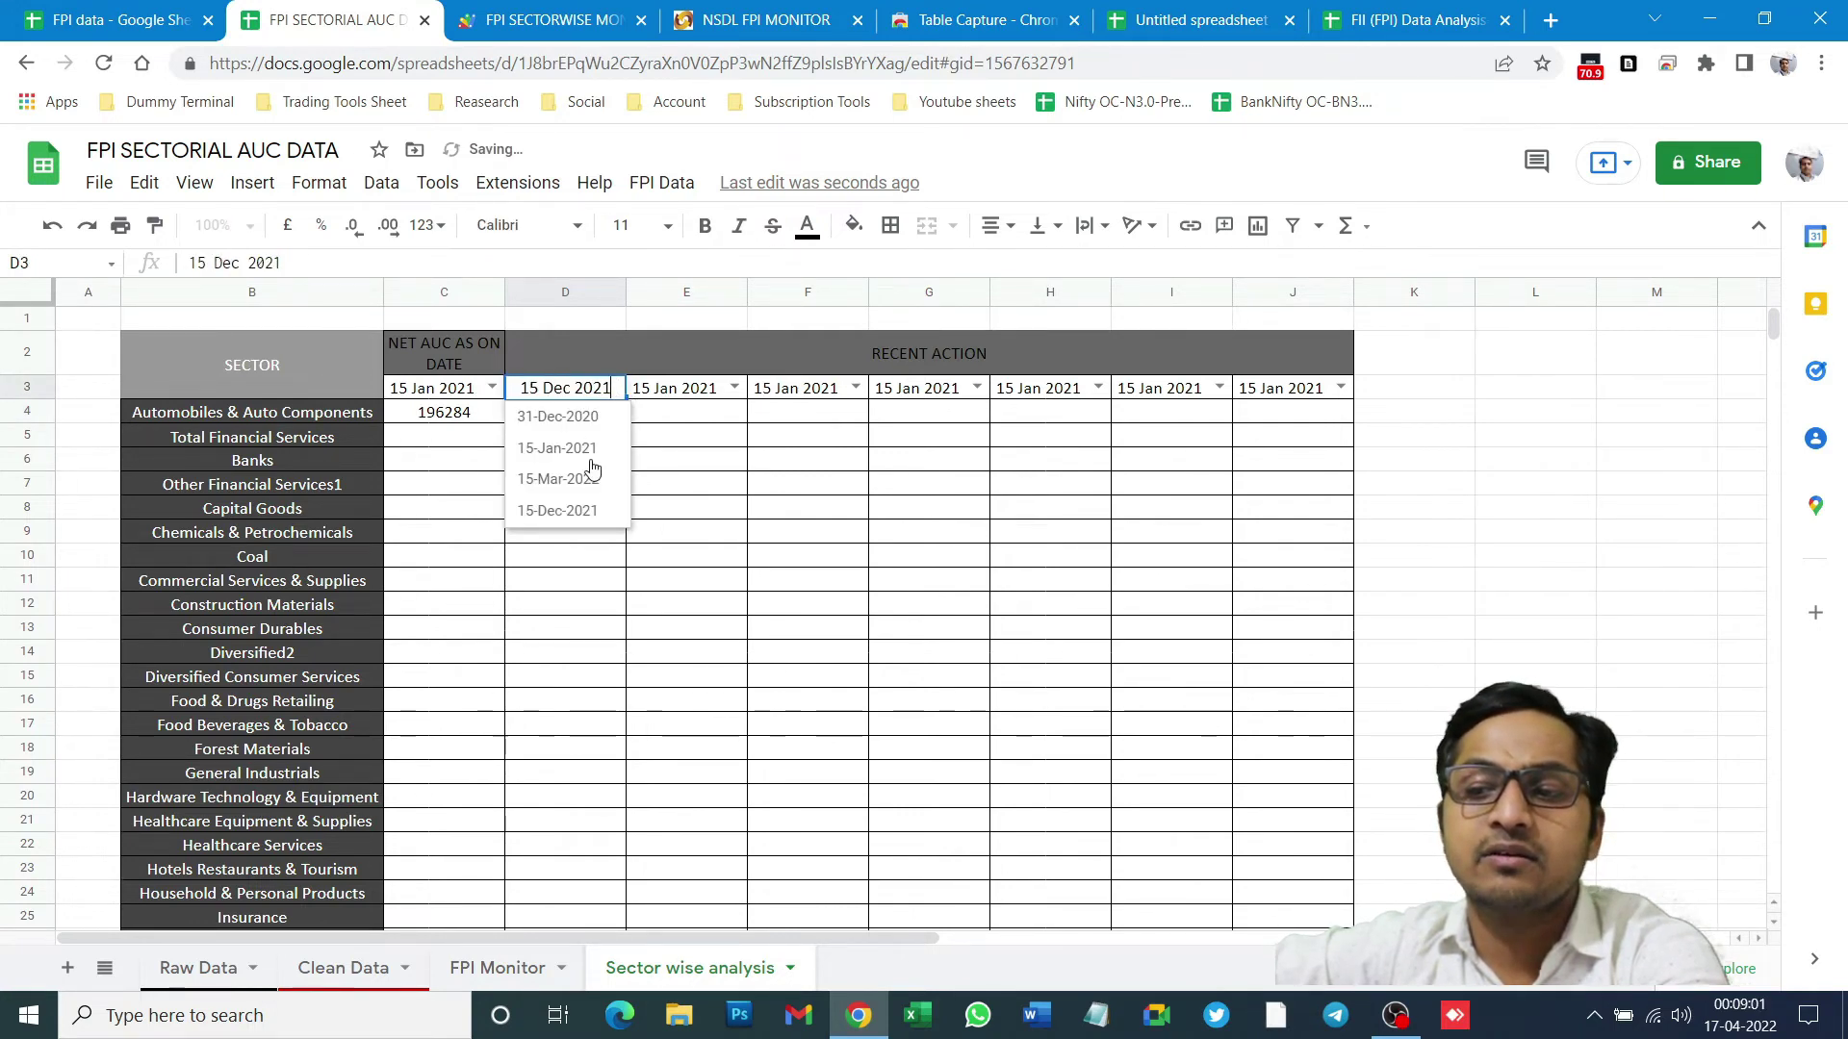
{"action": "left_click", "coordinate": [591, 467]}
{"action": "left_click", "coordinate": [613, 387]}
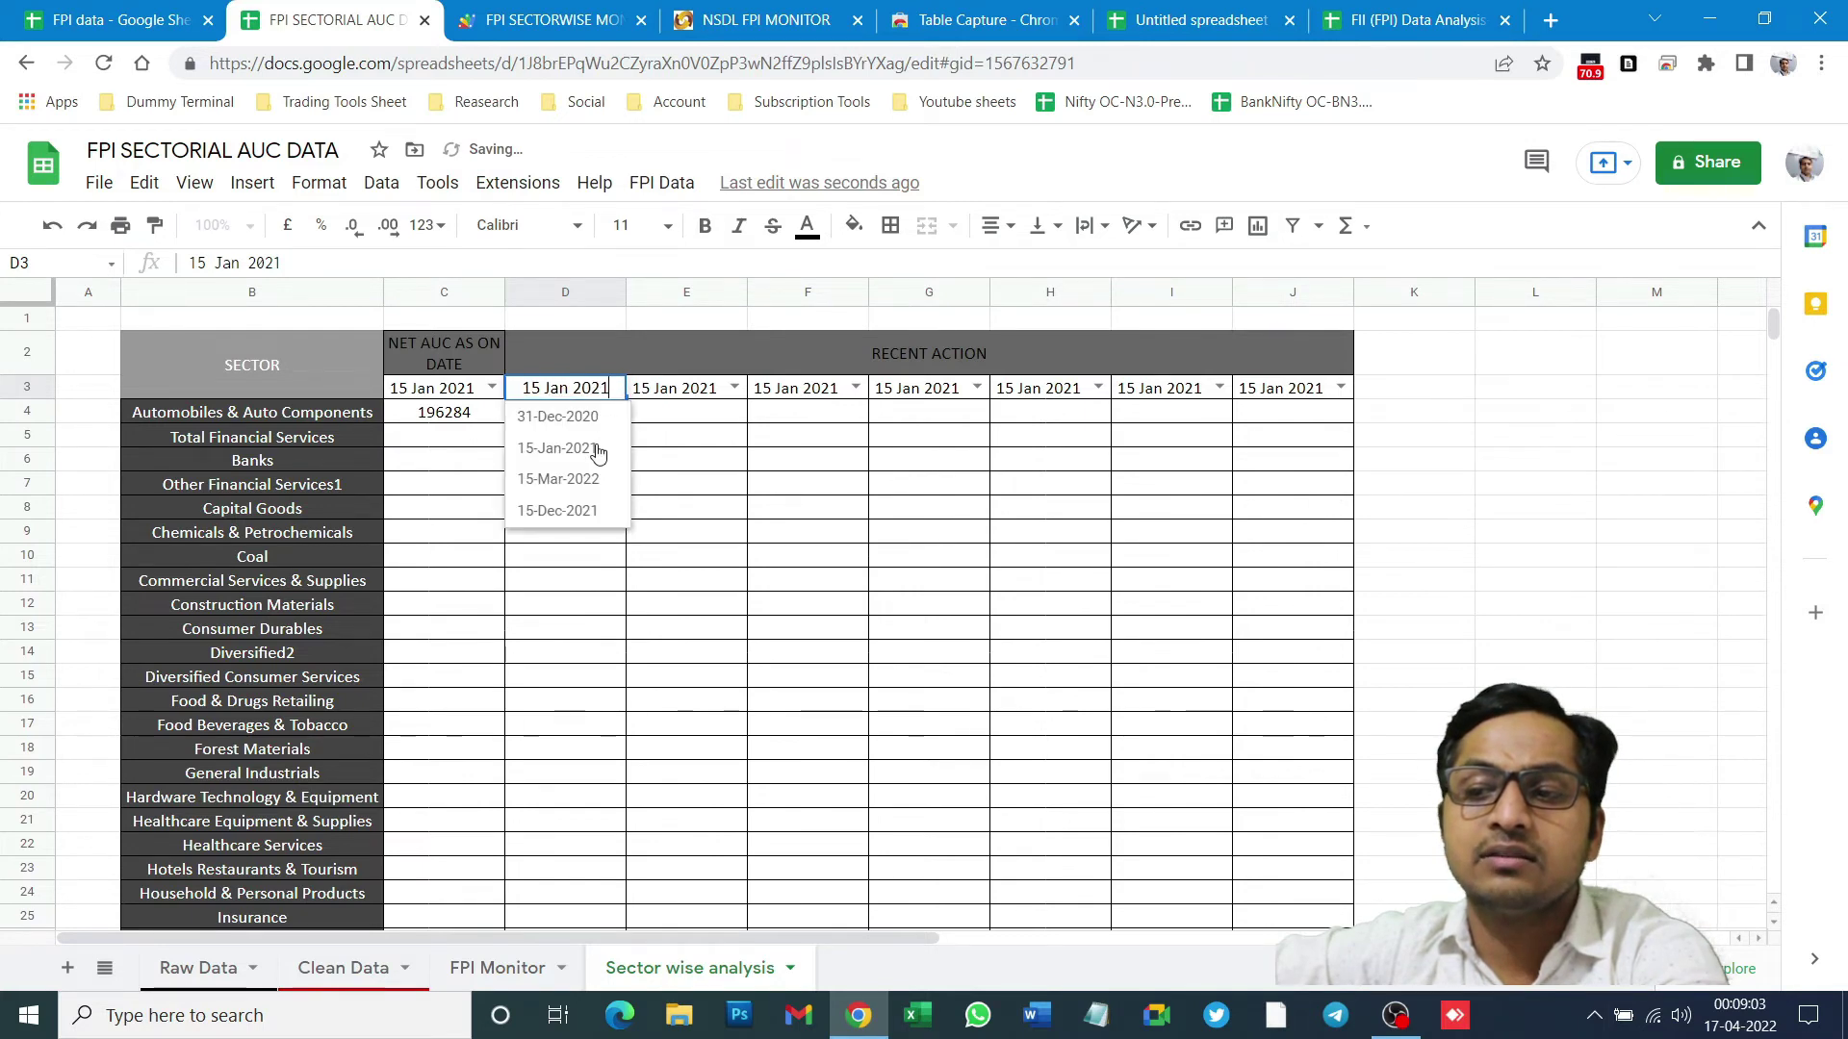
{"action": "left_click", "coordinate": [572, 481]}
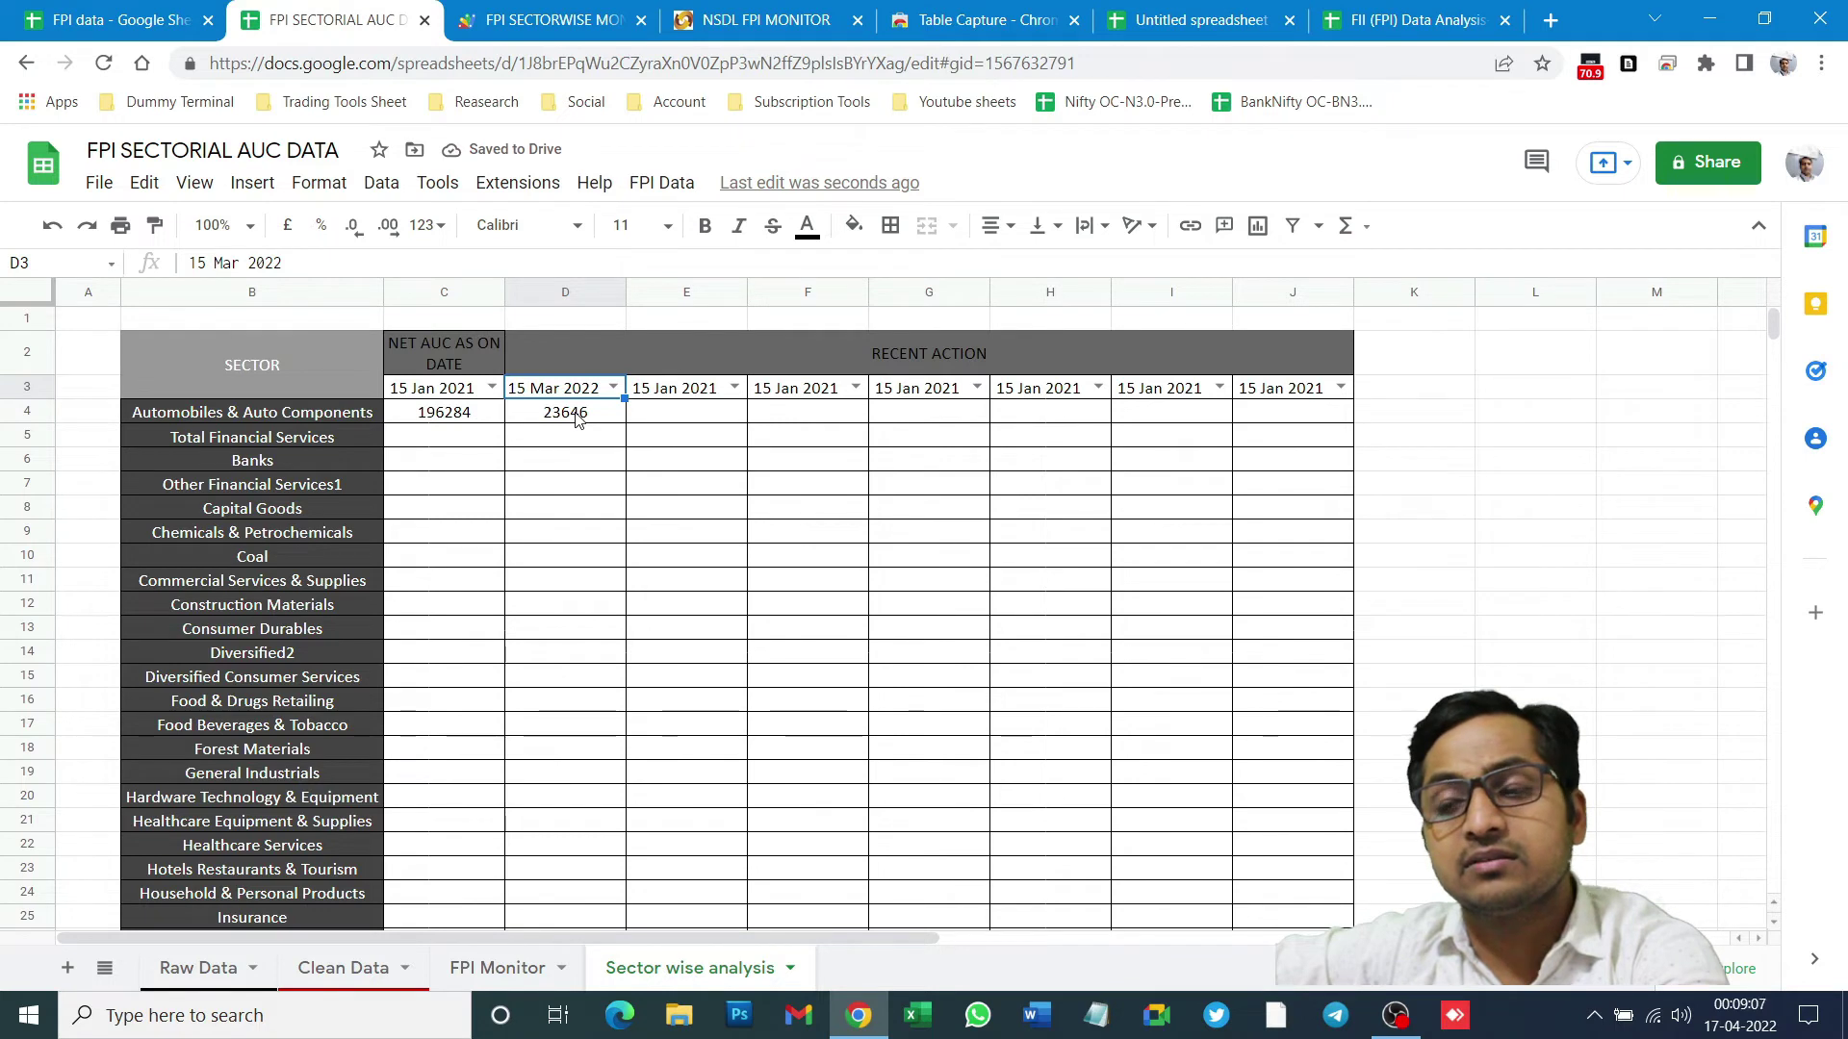
{"action": "left_click", "coordinate": [577, 416]}
{"action": "left_click", "coordinate": [510, 483]}
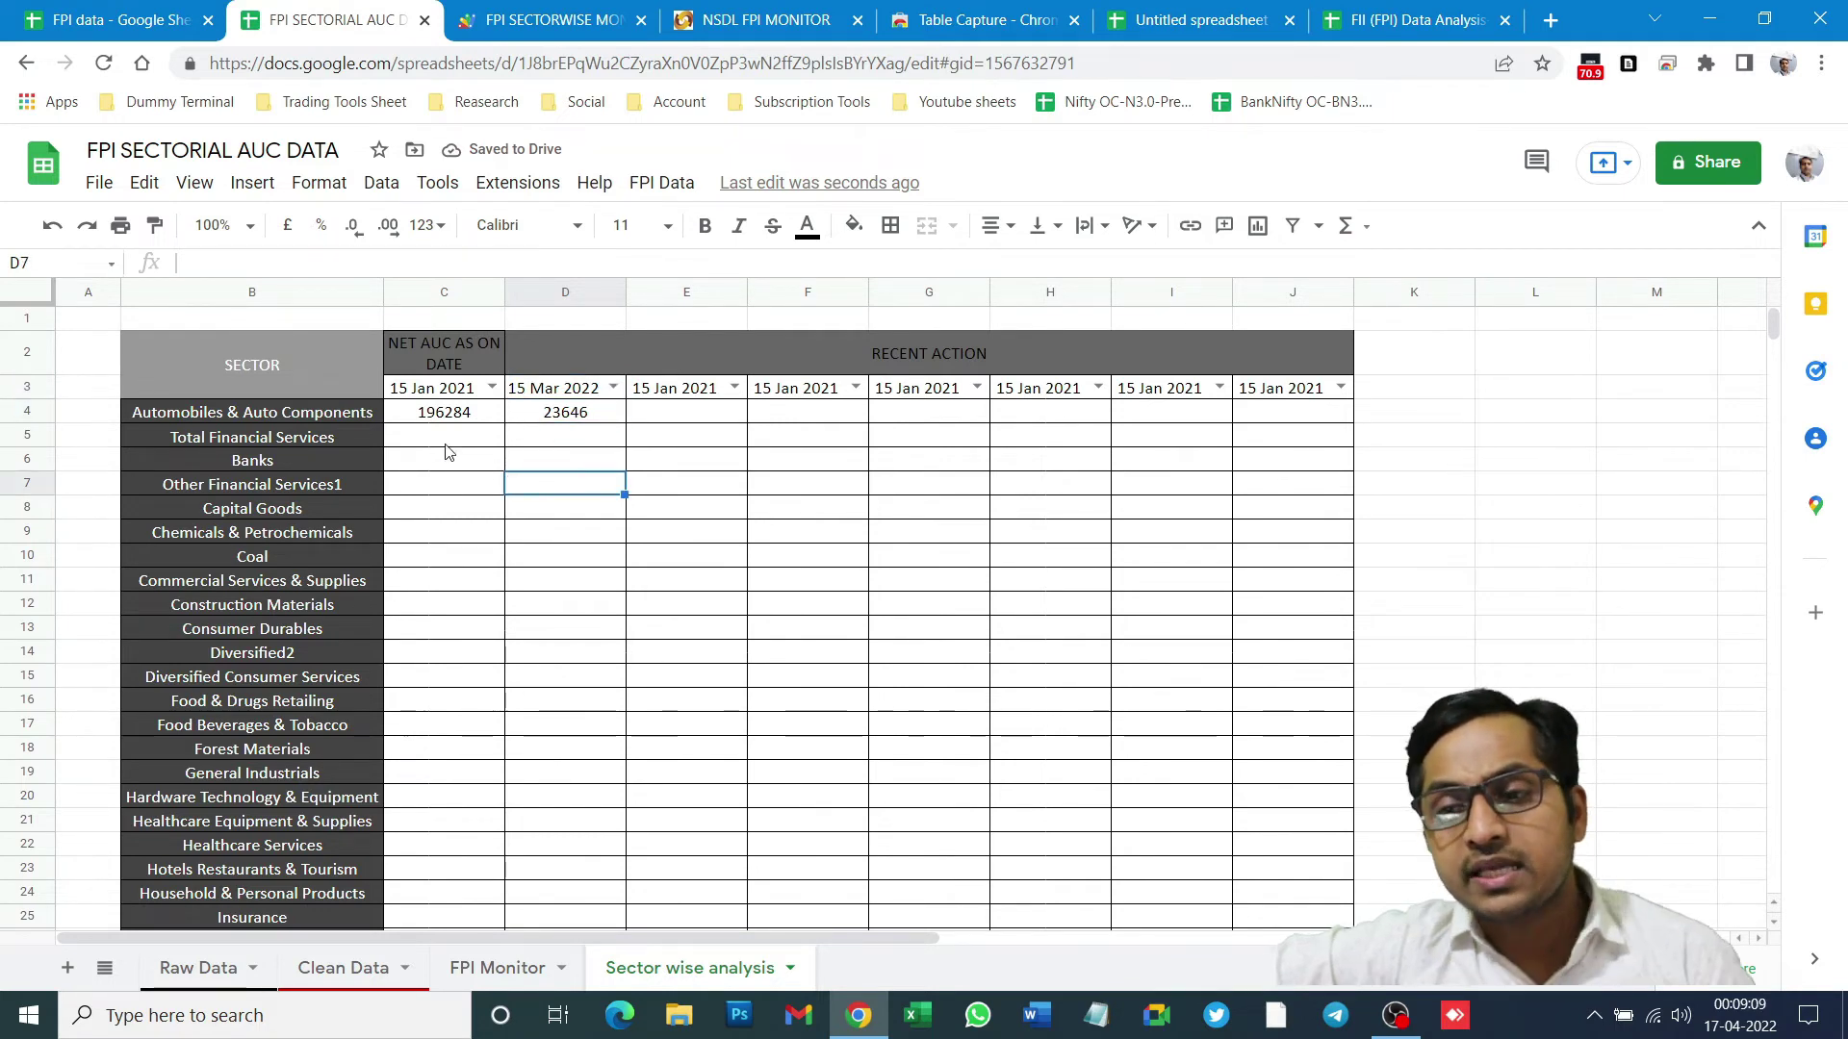
{"action": "left_click_drag", "start_coordinate": [435, 389], "coordinate": [1225, 854]}
{"action": "left_click_drag", "start_coordinate": [1293, 796], "coordinate": [1293, 773]}
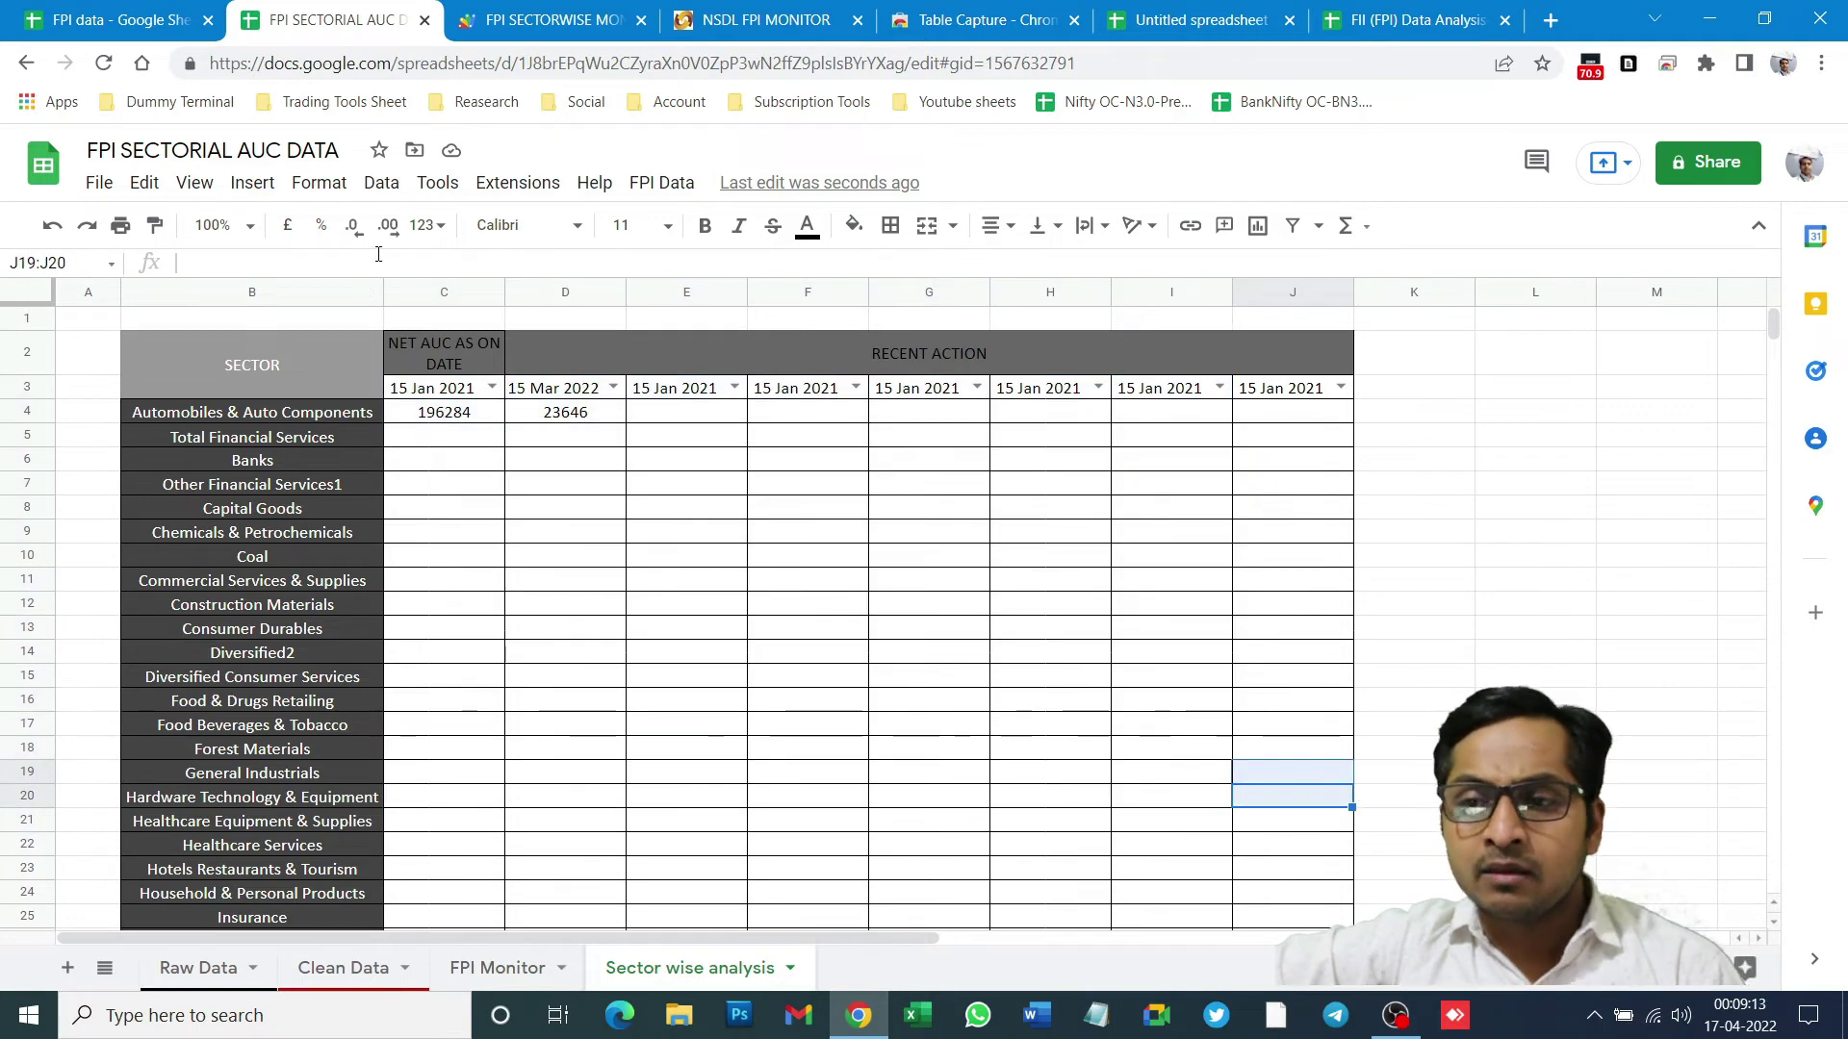
- Review the onOpen script in Apps Script, then show the spreadsheet's custom FPI Data menu
{"action": "left_click", "coordinate": [549, 19]}
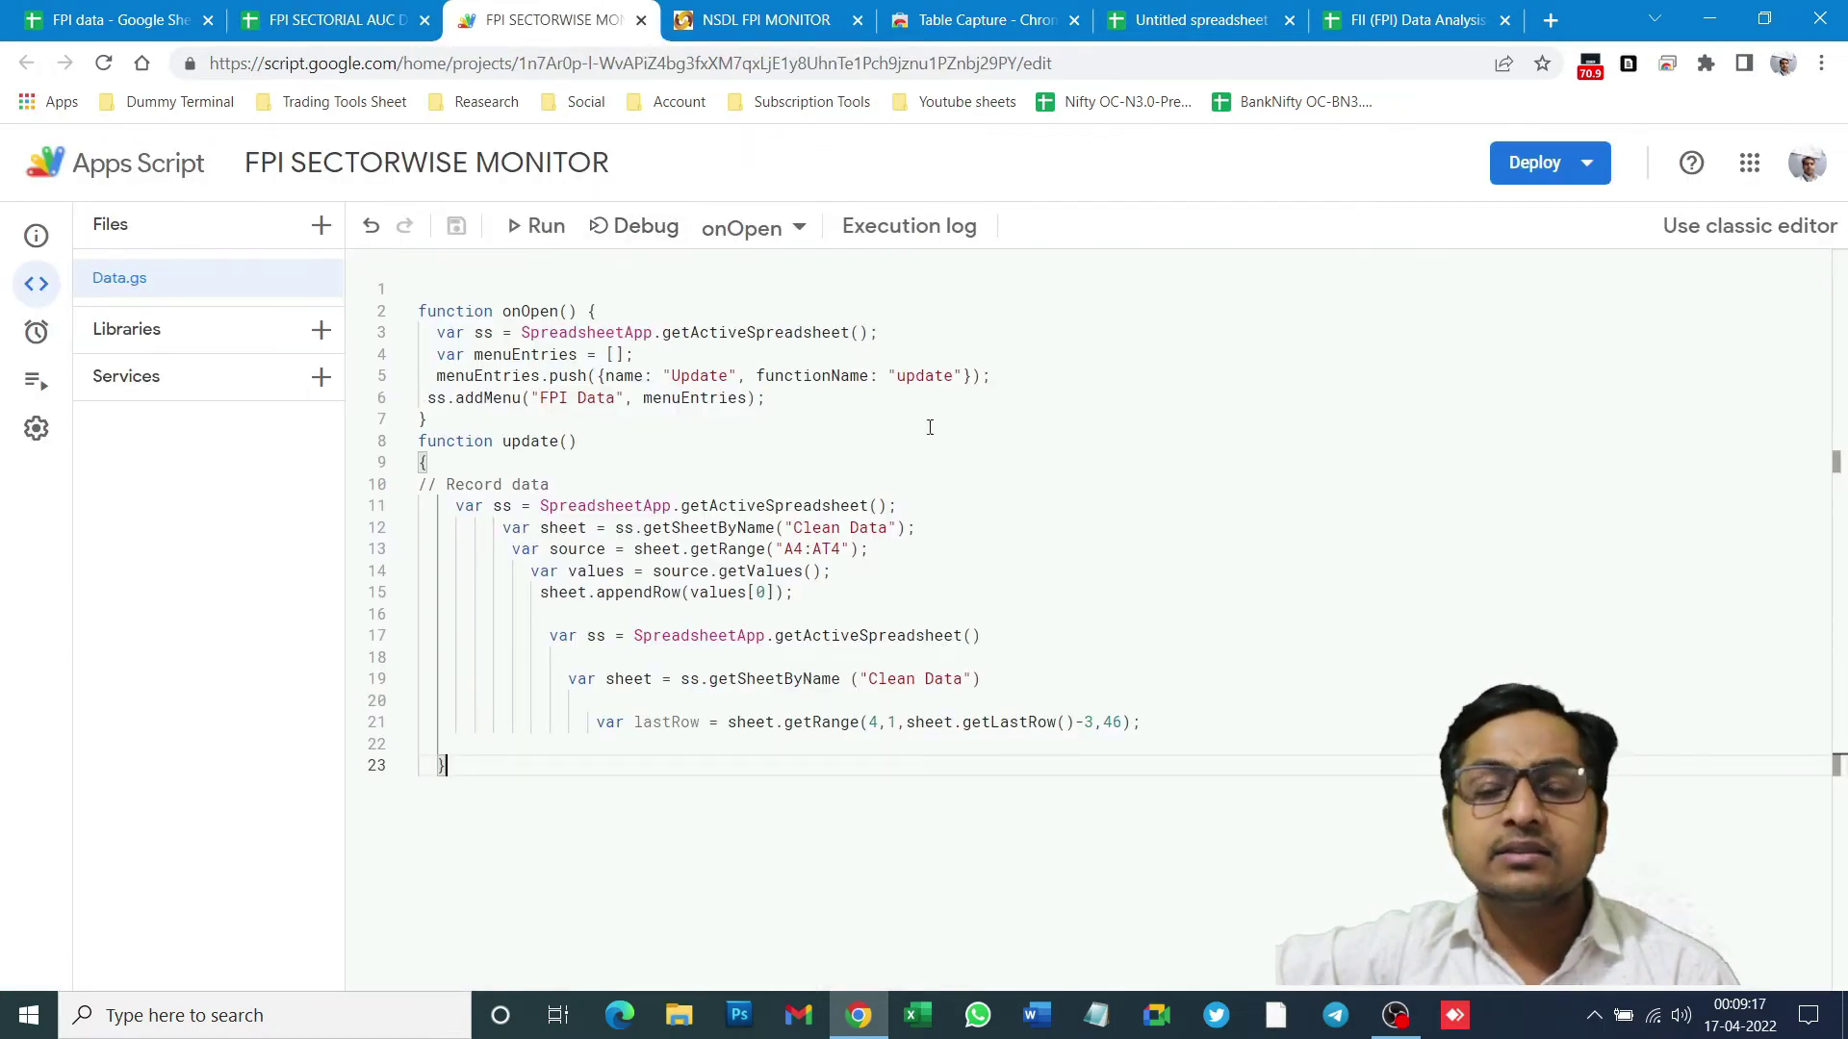
{"action": "left_click", "coordinate": [348, 12]}
{"action": "left_click", "coordinate": [662, 183]}
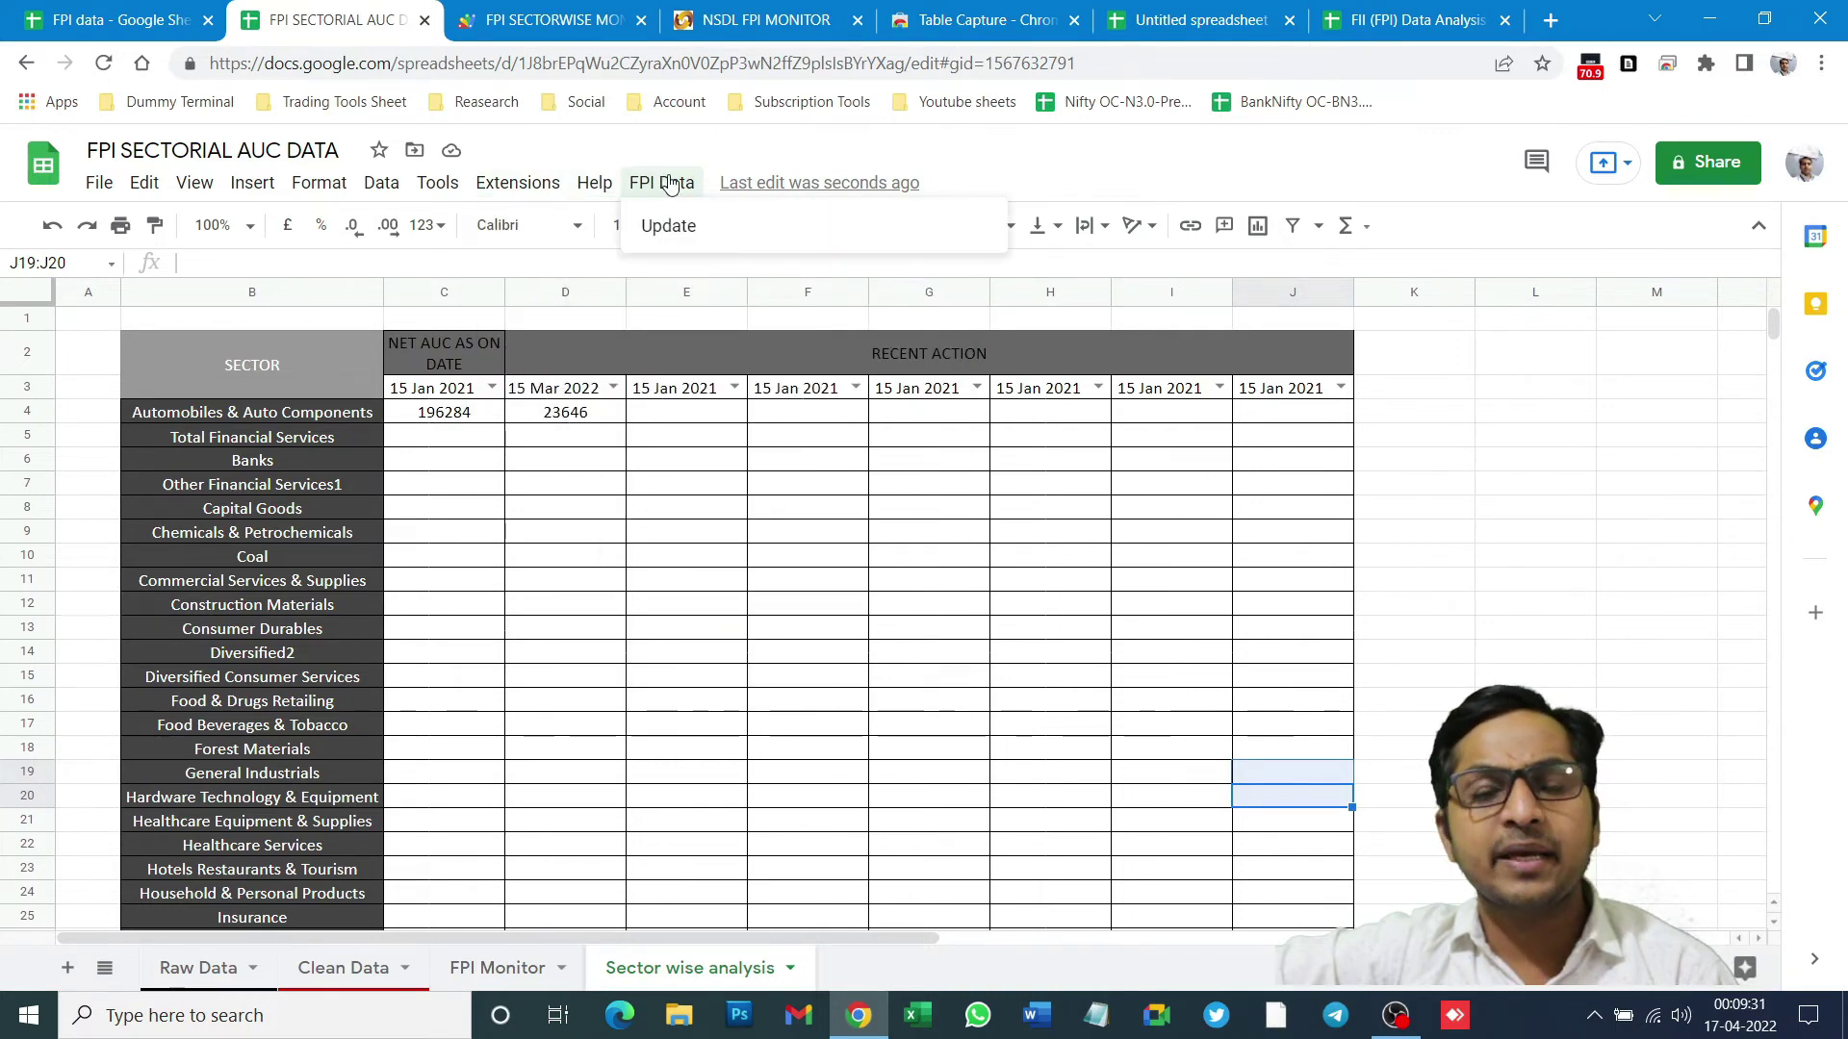
- Close the Apps Script, NSDL FPI MONITOR, Table Capture and Untitled spreadsheet tabs
{"action": "mouse_move", "coordinate": [503, 183]}
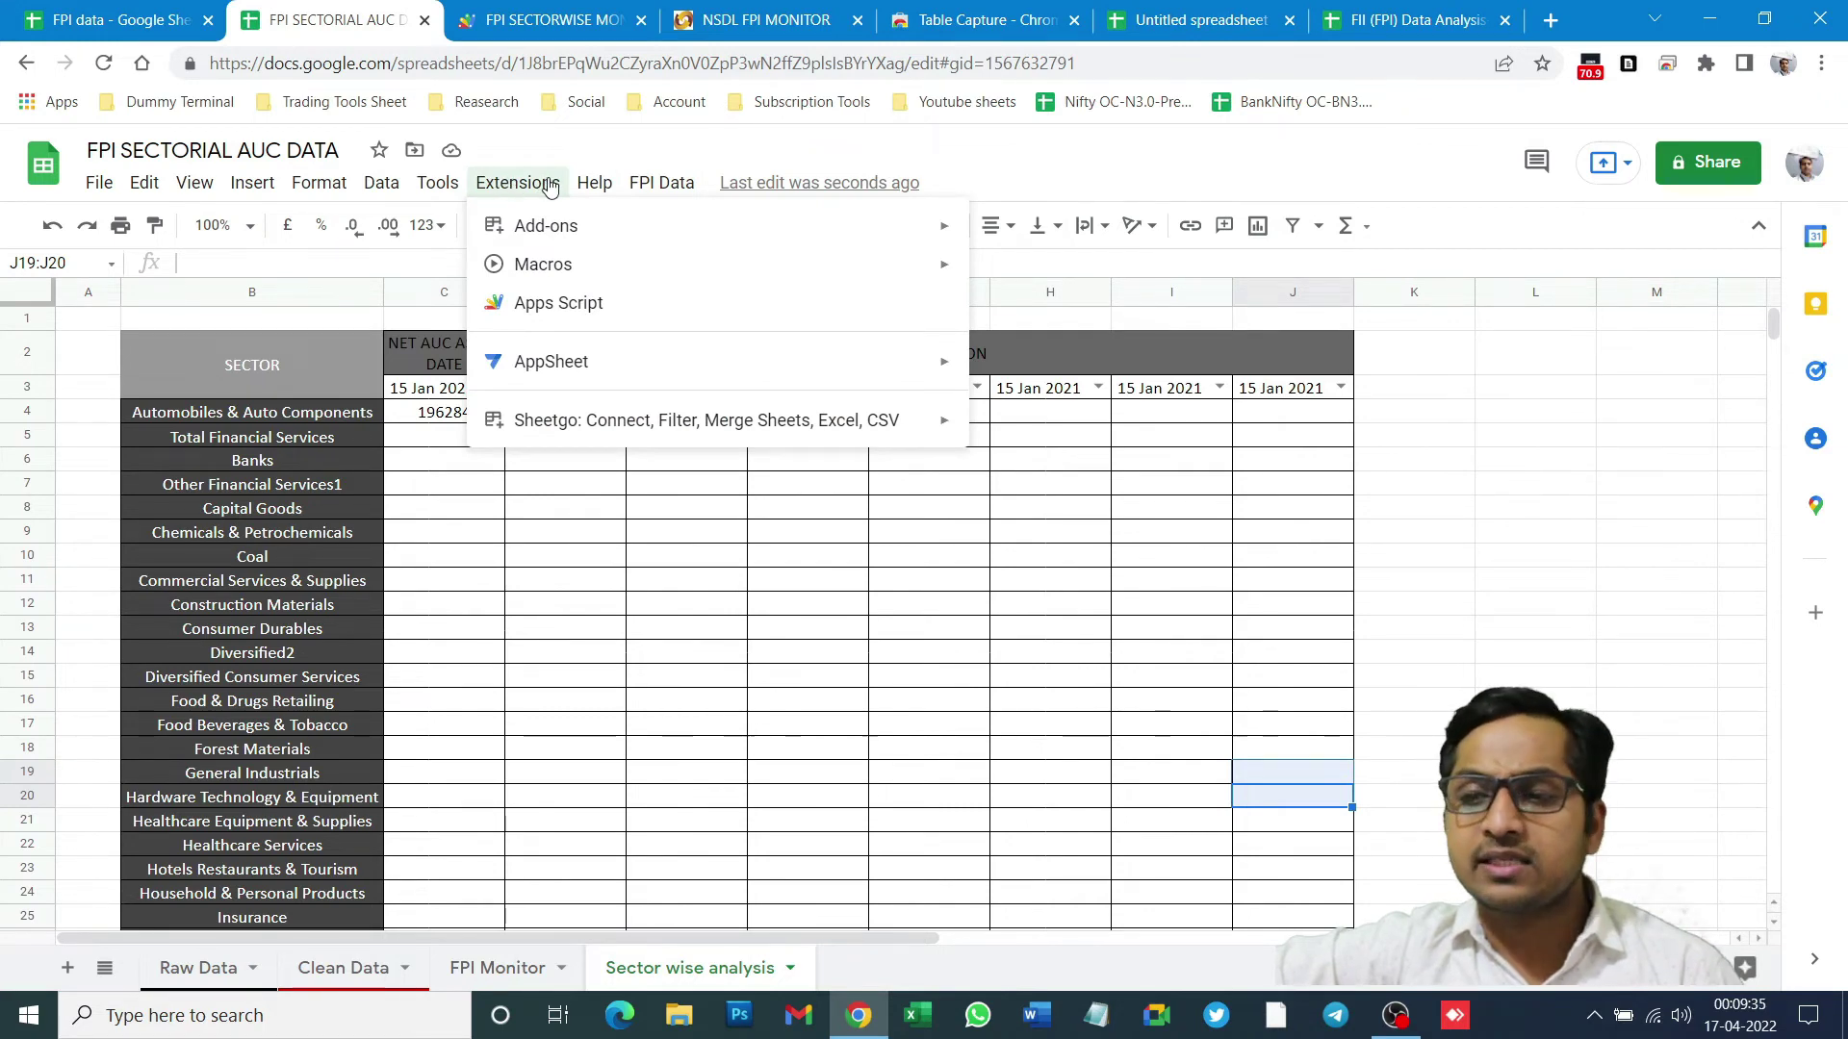
{"action": "mouse_move", "coordinate": [575, 188]}
{"action": "mouse_move", "coordinate": [683, 190]}
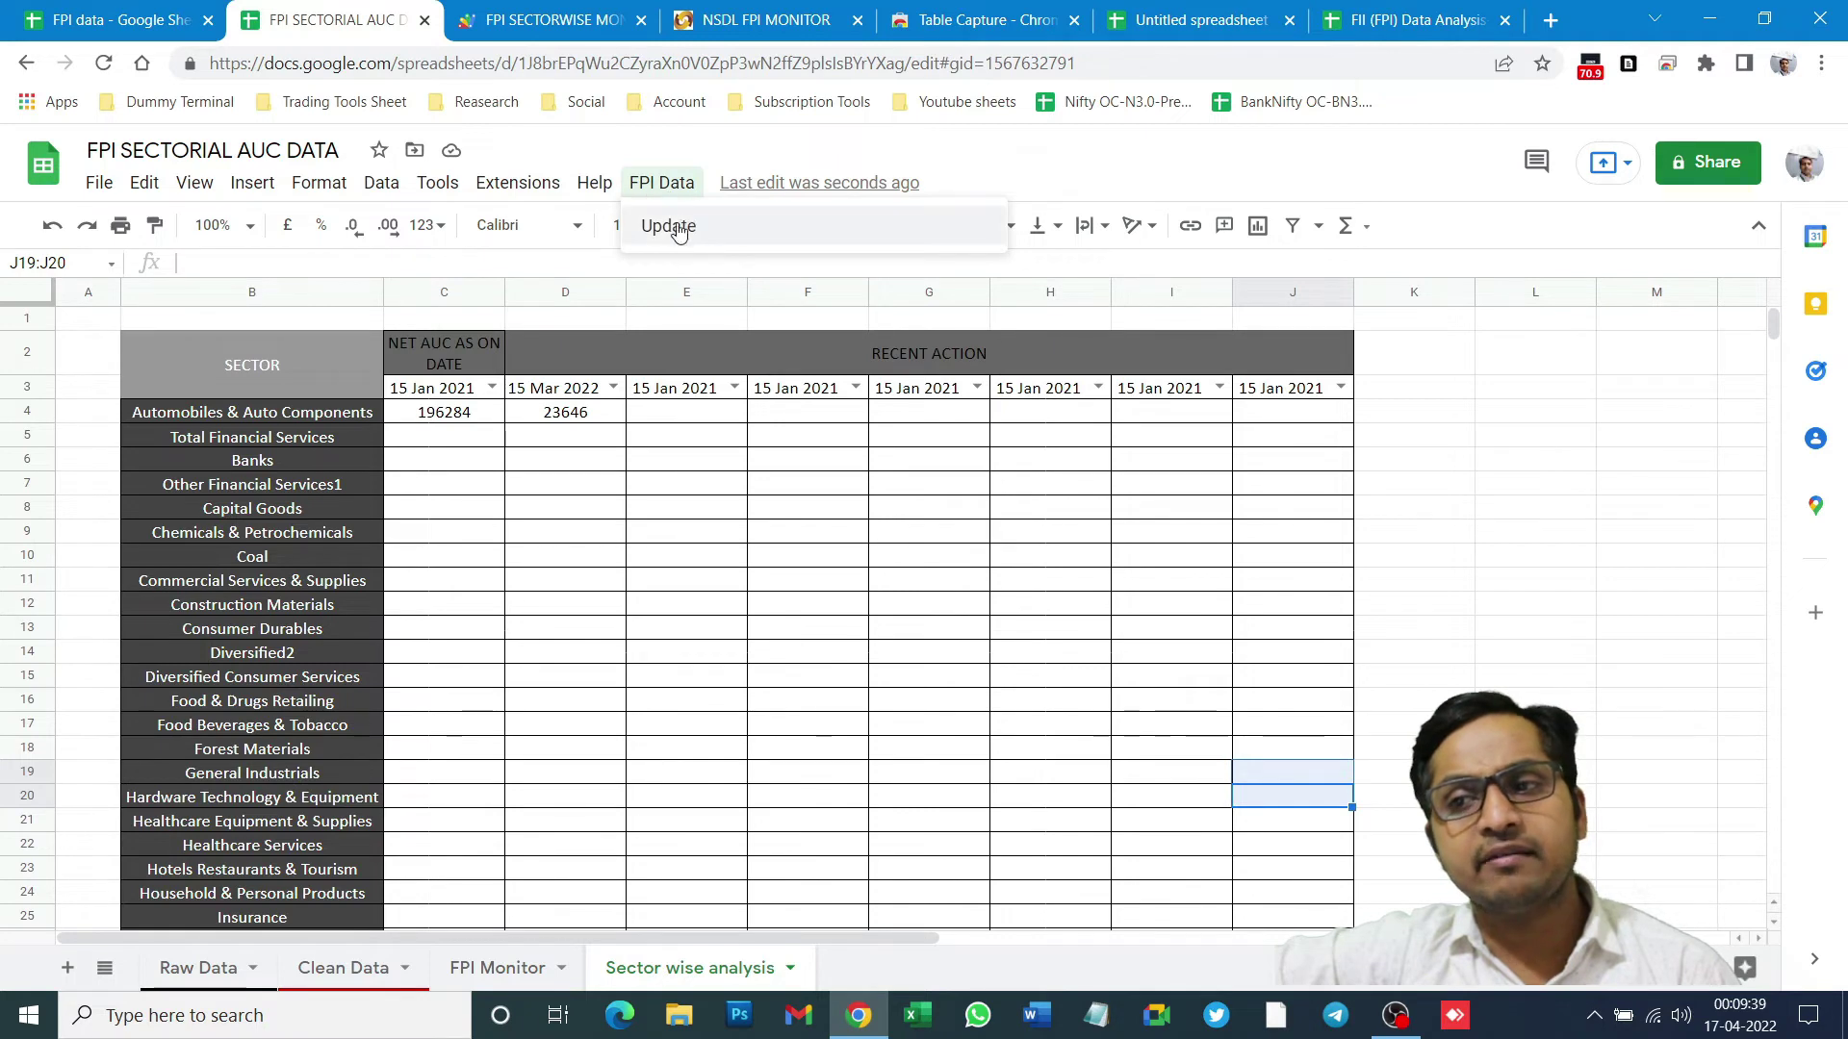
{"action": "left_click", "coordinate": [525, 10]}
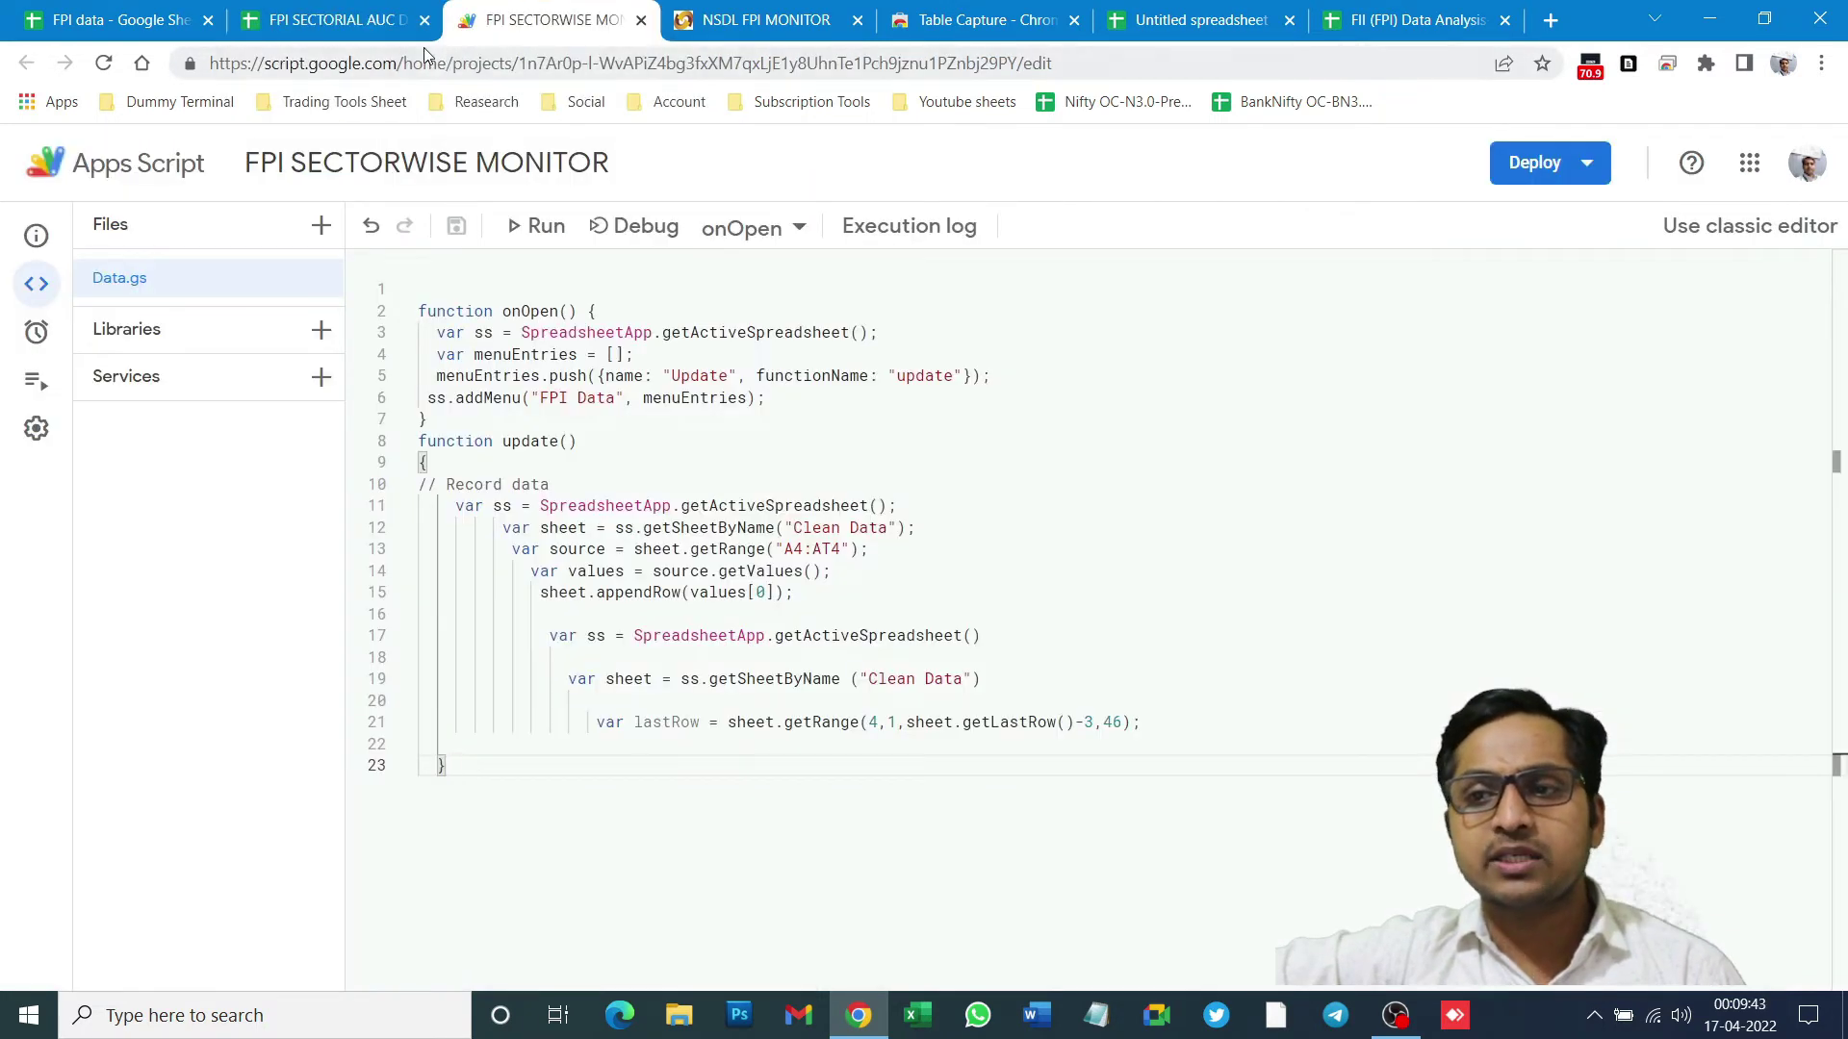
{"action": "left_click", "coordinate": [640, 21]}
{"action": "left_click", "coordinate": [640, 21]}
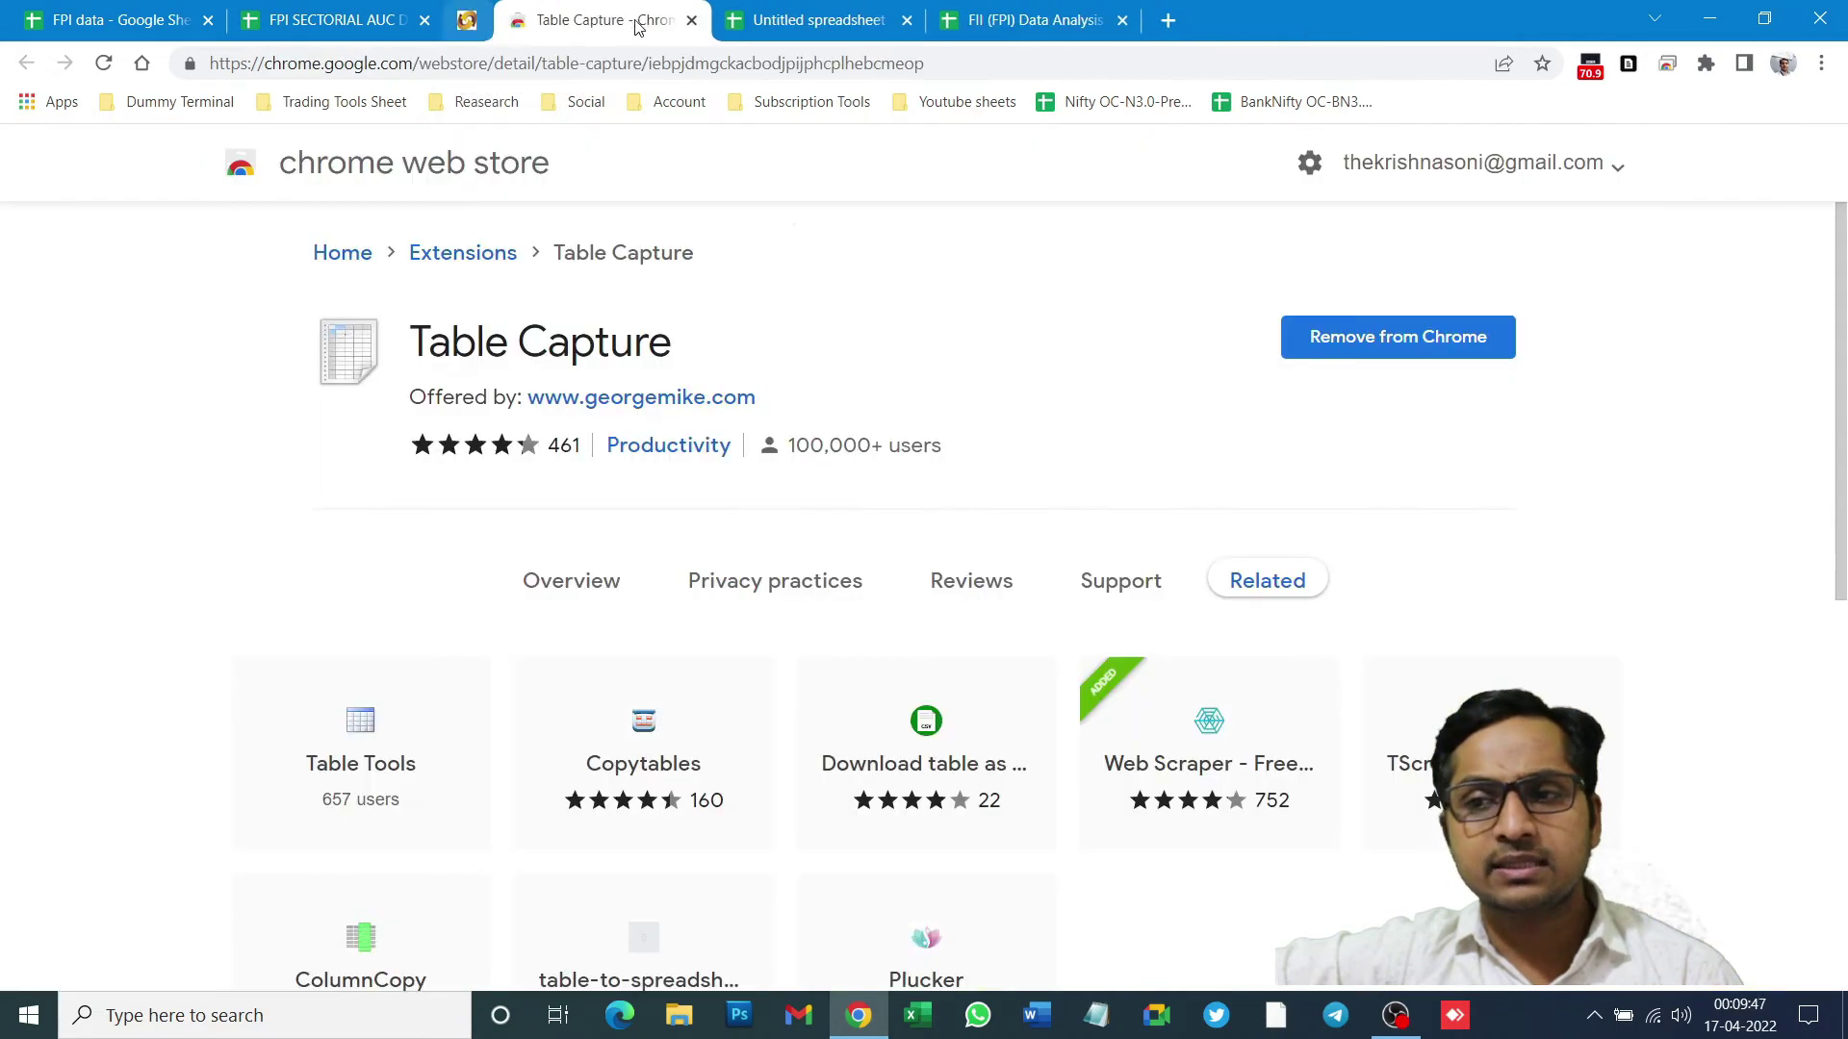
{"action": "left_click", "coordinate": [640, 21]}
{"action": "left_click", "coordinate": [640, 22]}
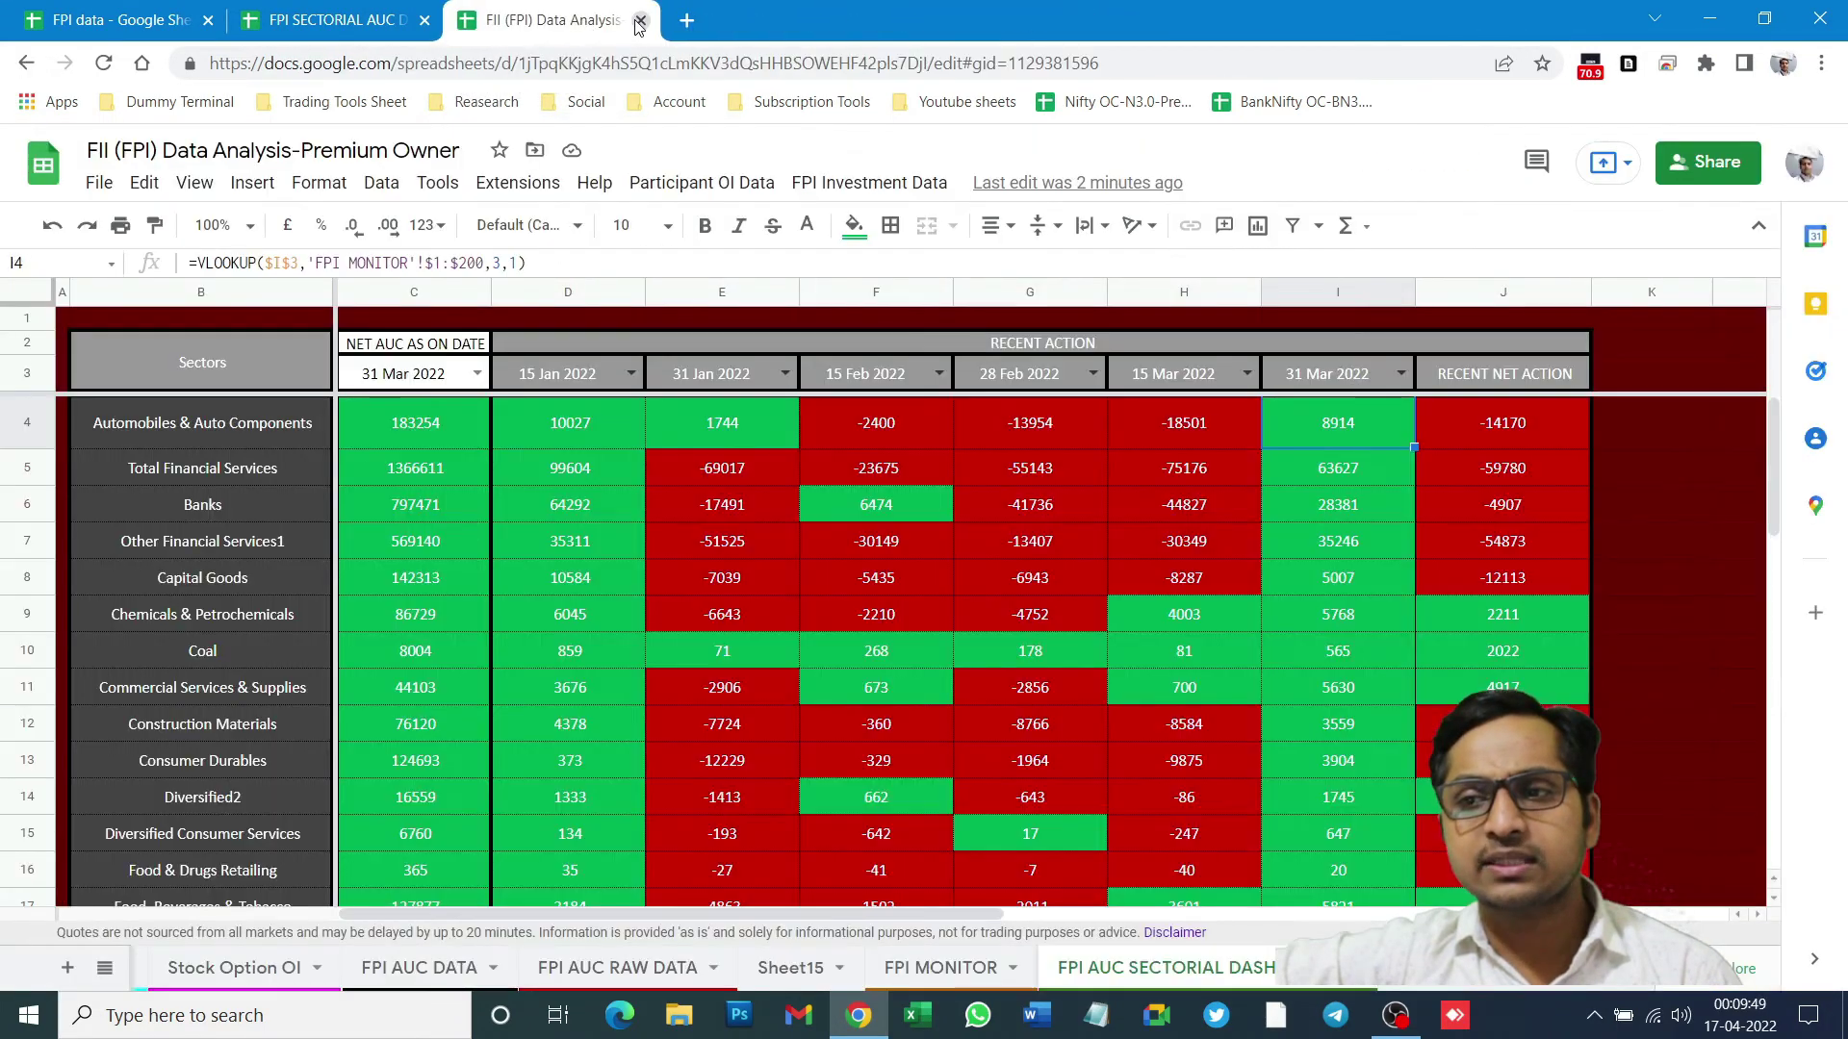
{"action": "left_click", "coordinate": [333, 19]}
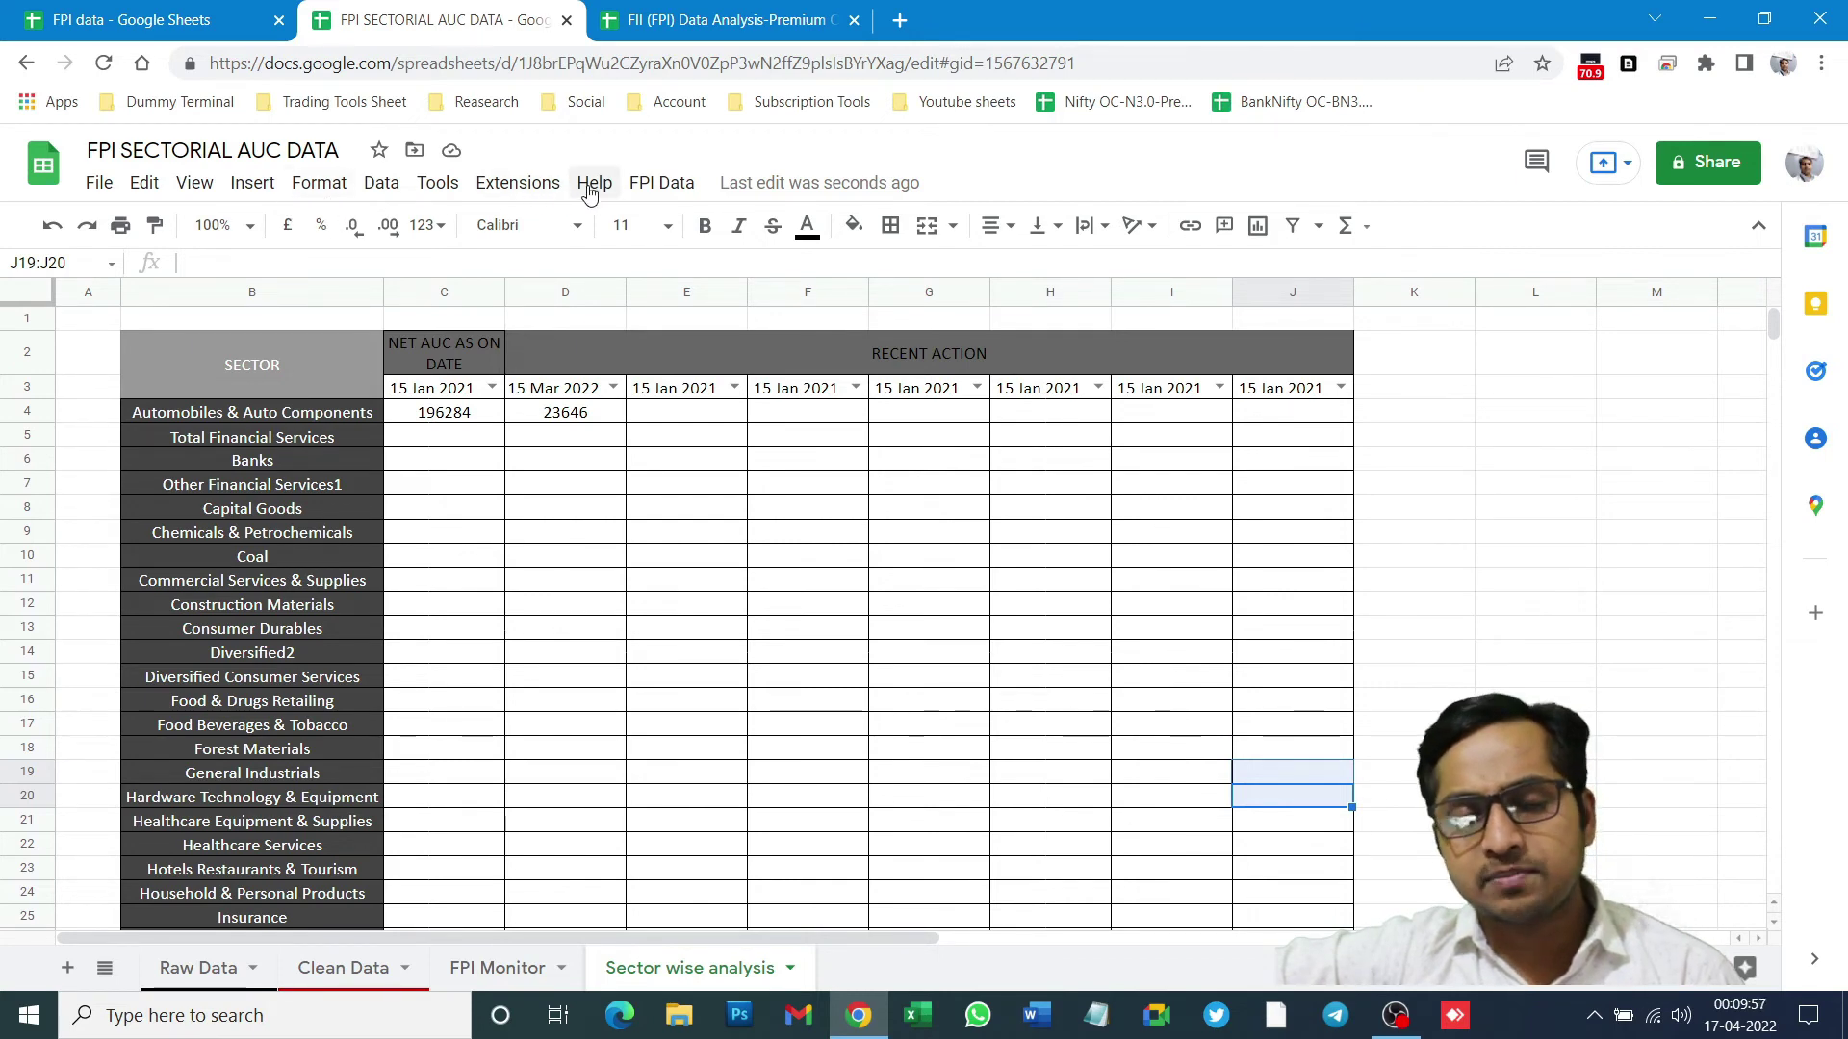
- Block editors from changing permissions and sharing, keeping viewer download, print and copy enabled
{"action": "left_click", "coordinate": [1723, 166]}
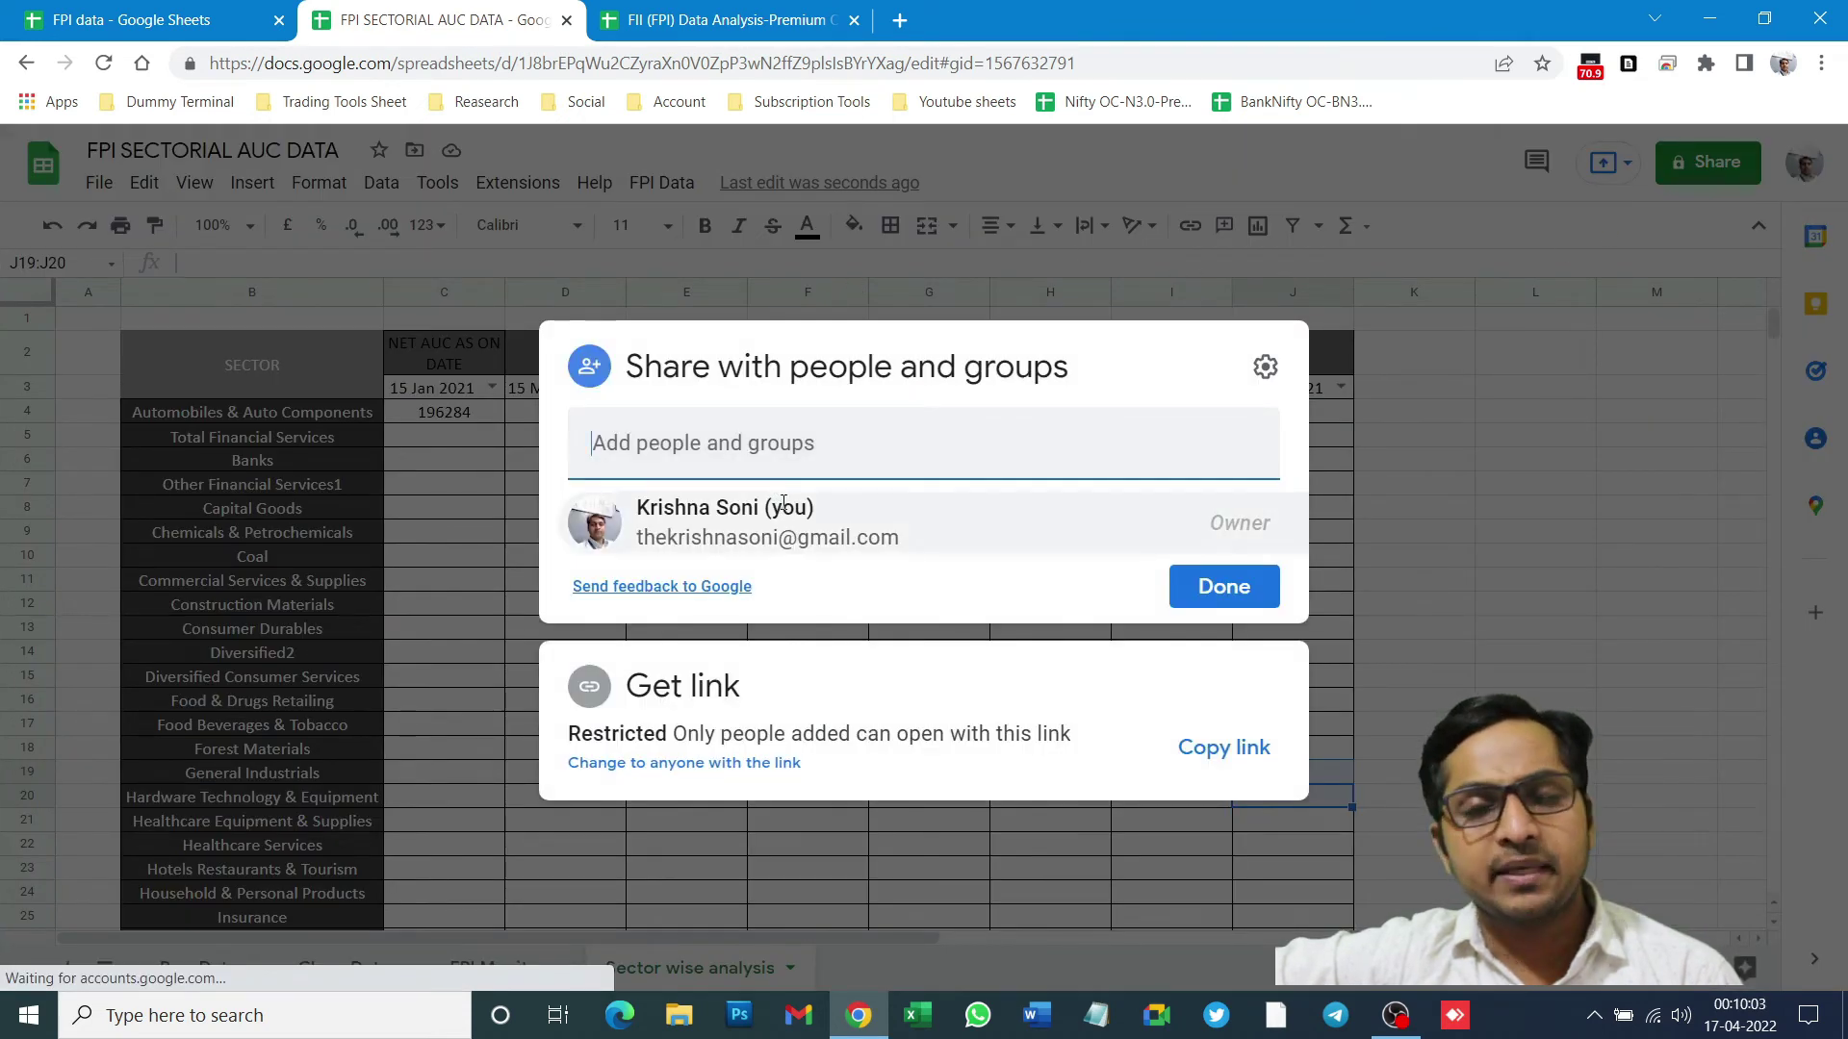
{"action": "left_click", "coordinate": [1264, 364]}
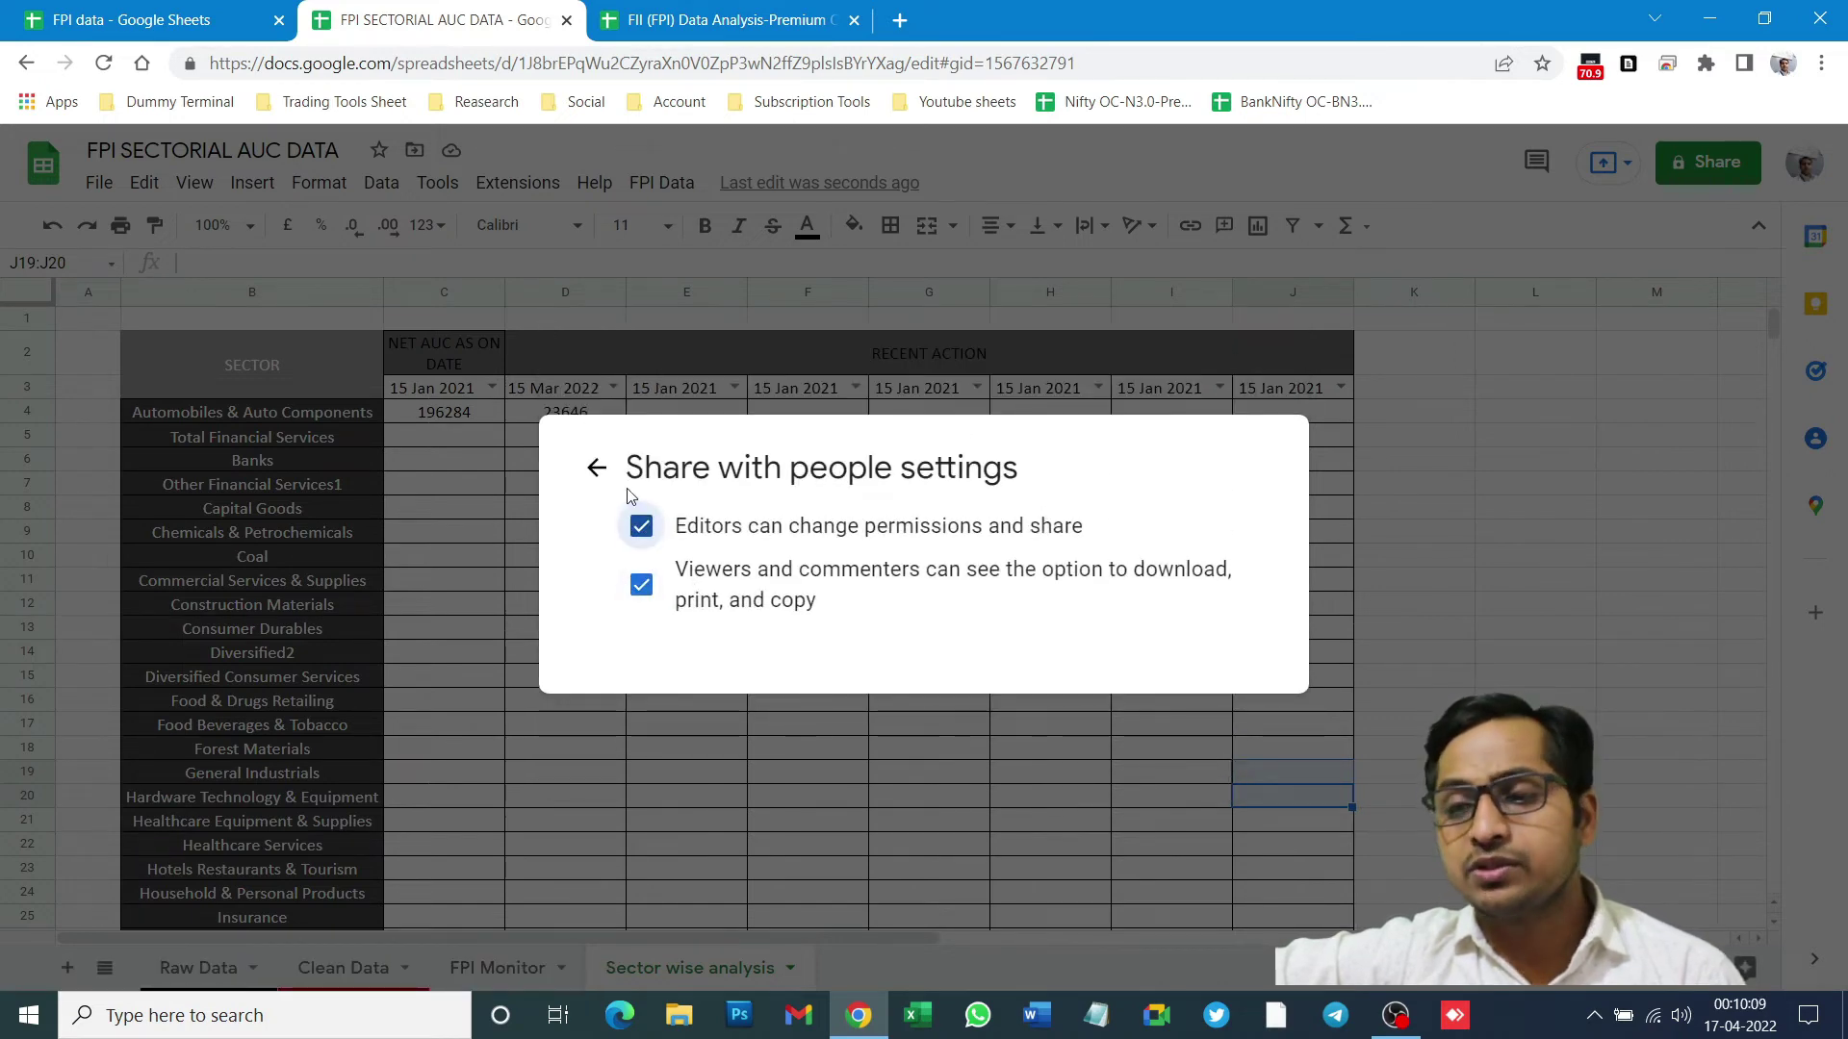
{"action": "left_click", "coordinate": [639, 526]}
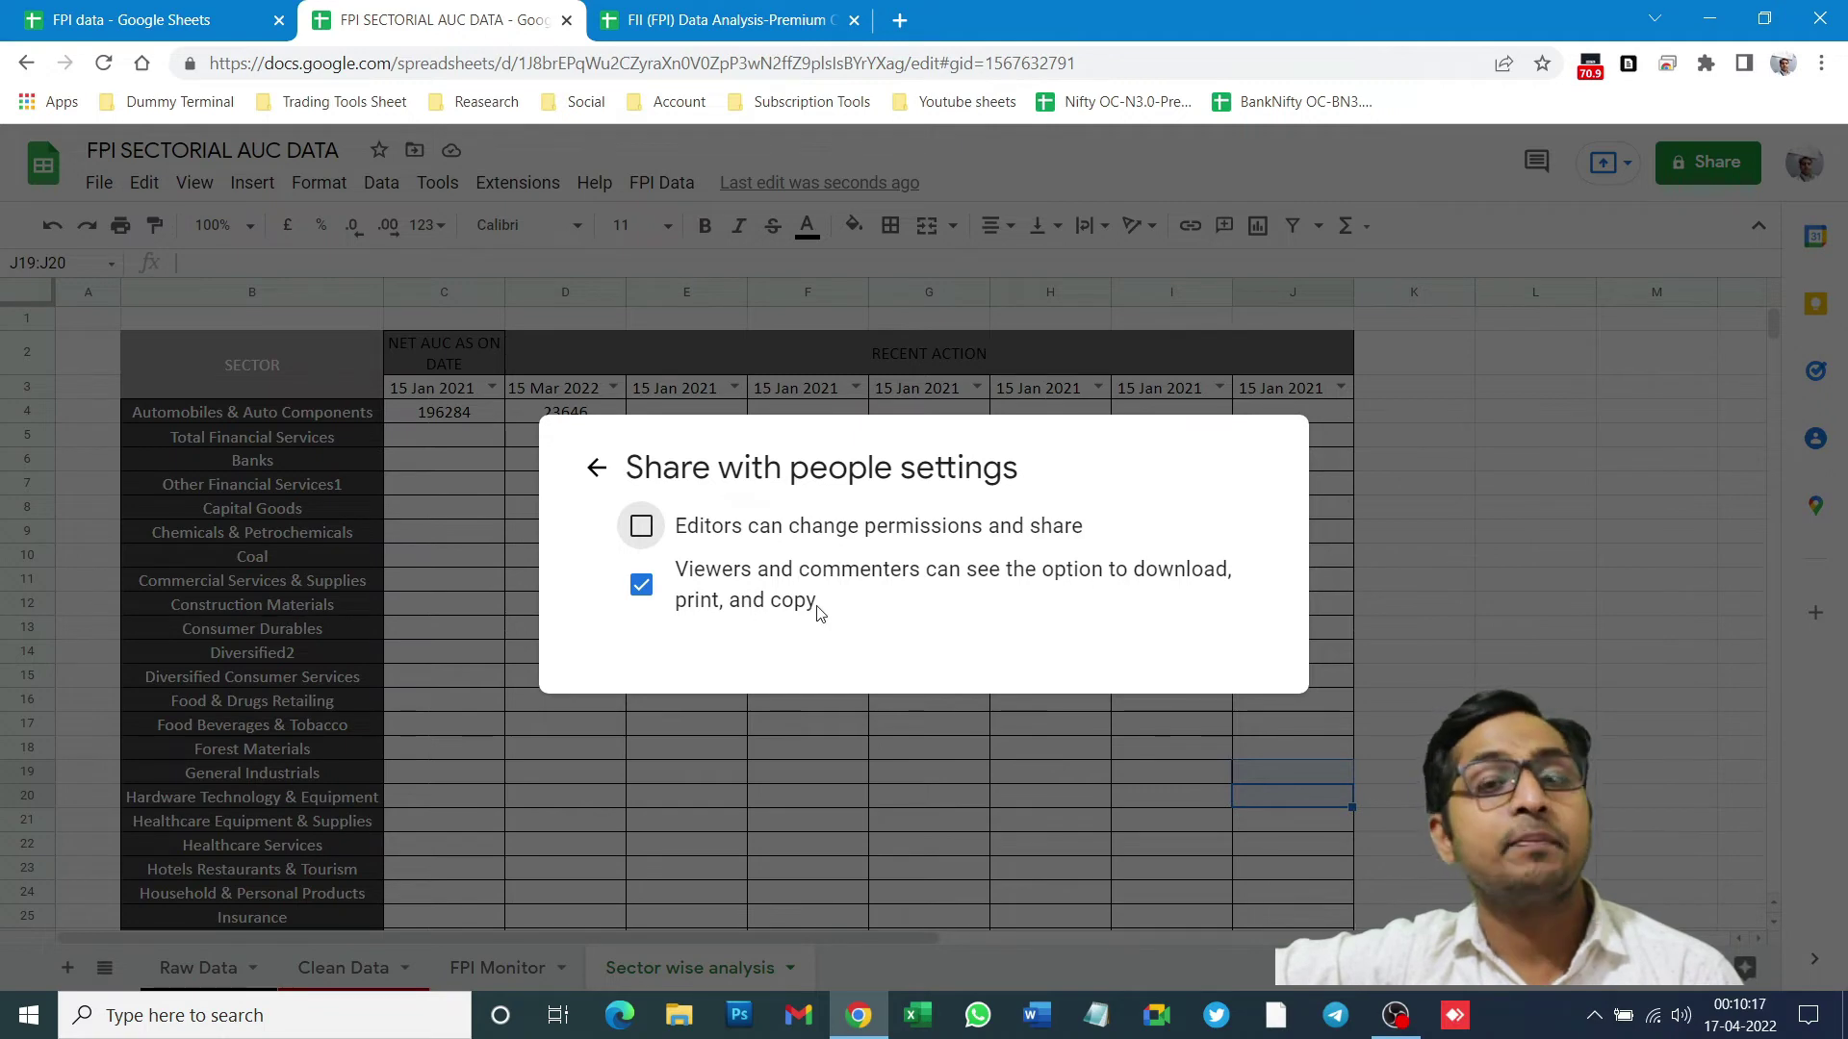
{"action": "left_click", "coordinate": [857, 608]}
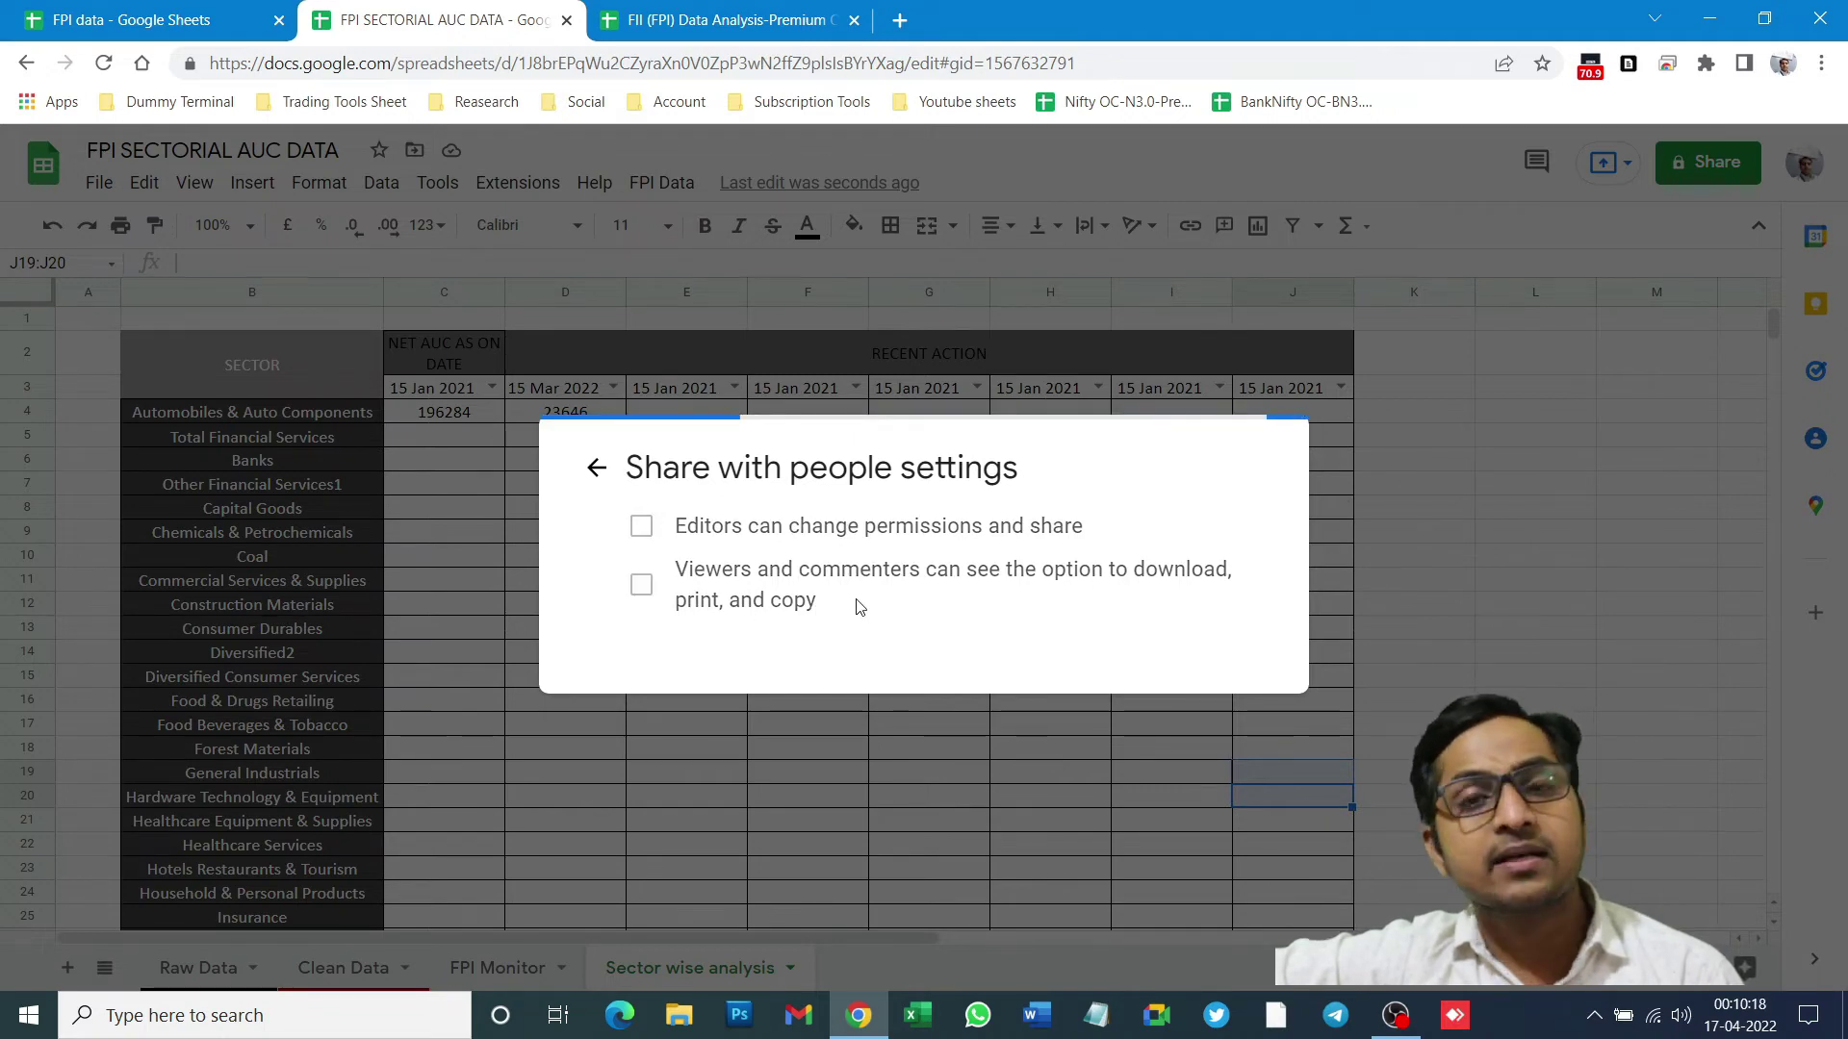
{"action": "left_click", "coordinate": [596, 467]}
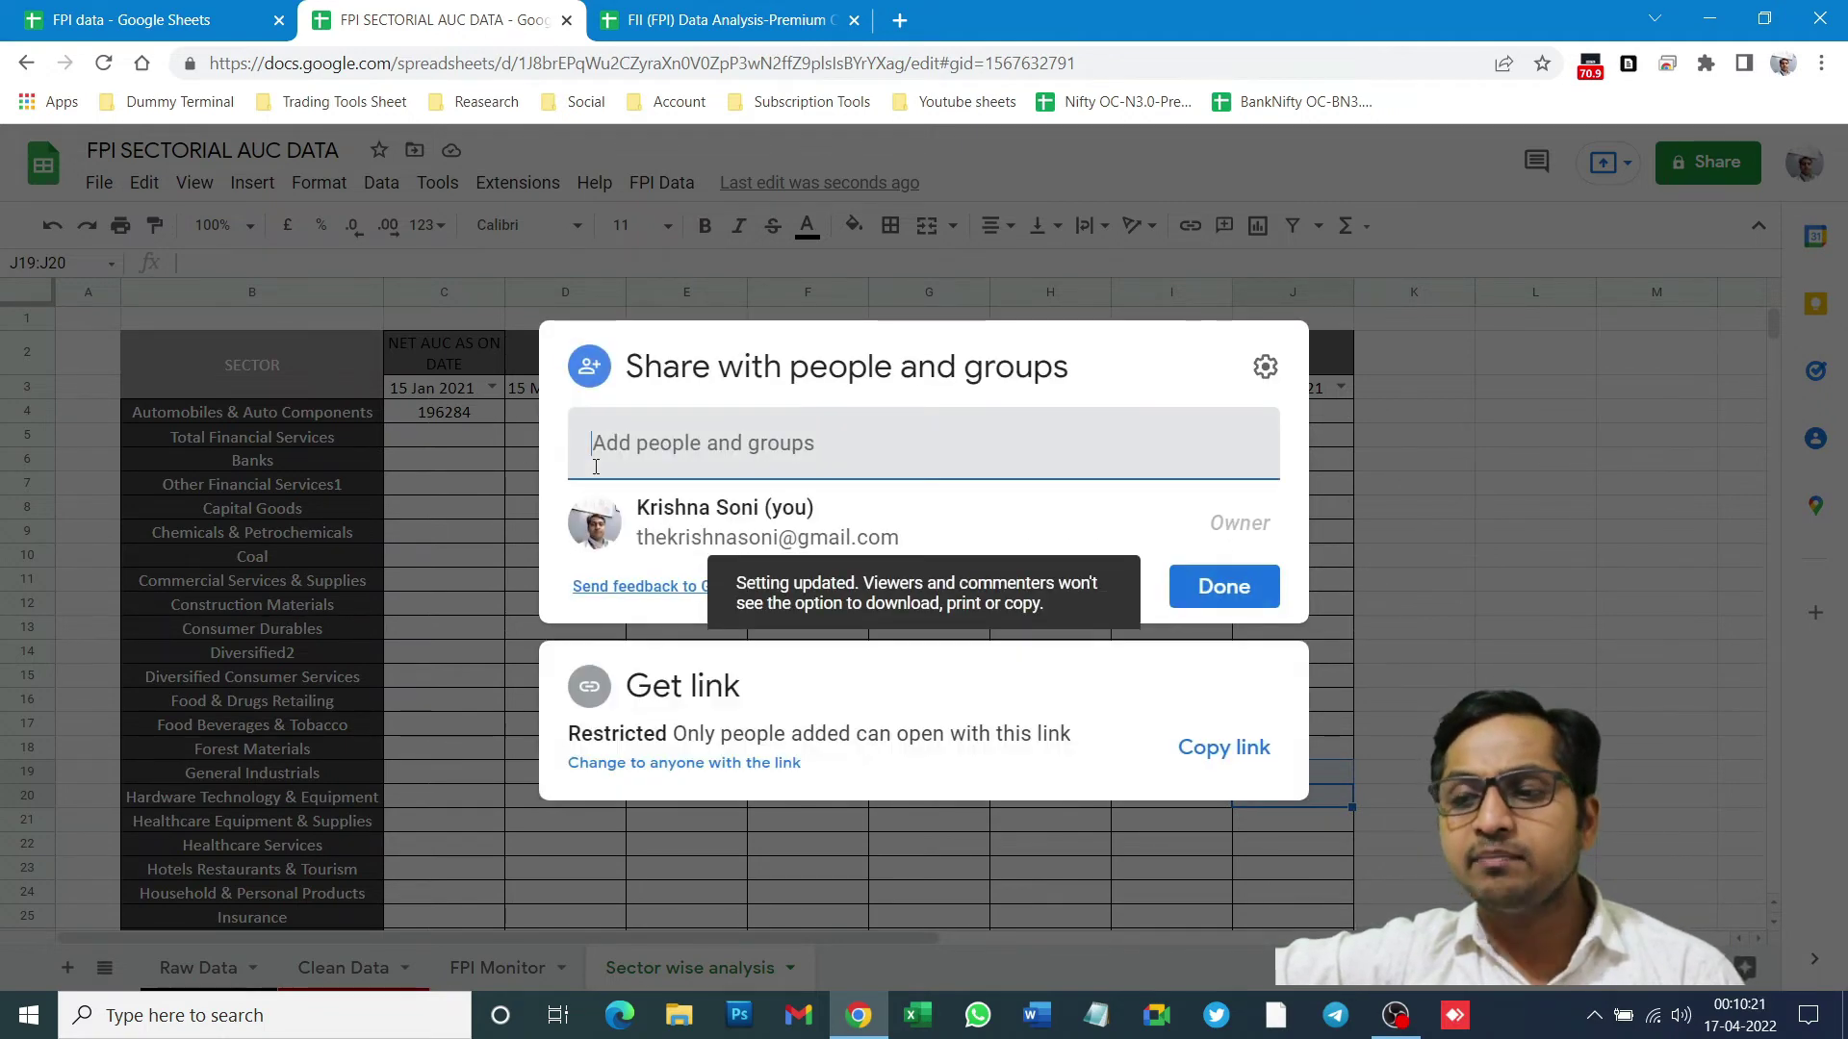
{"action": "left_click", "coordinate": [1265, 367]}
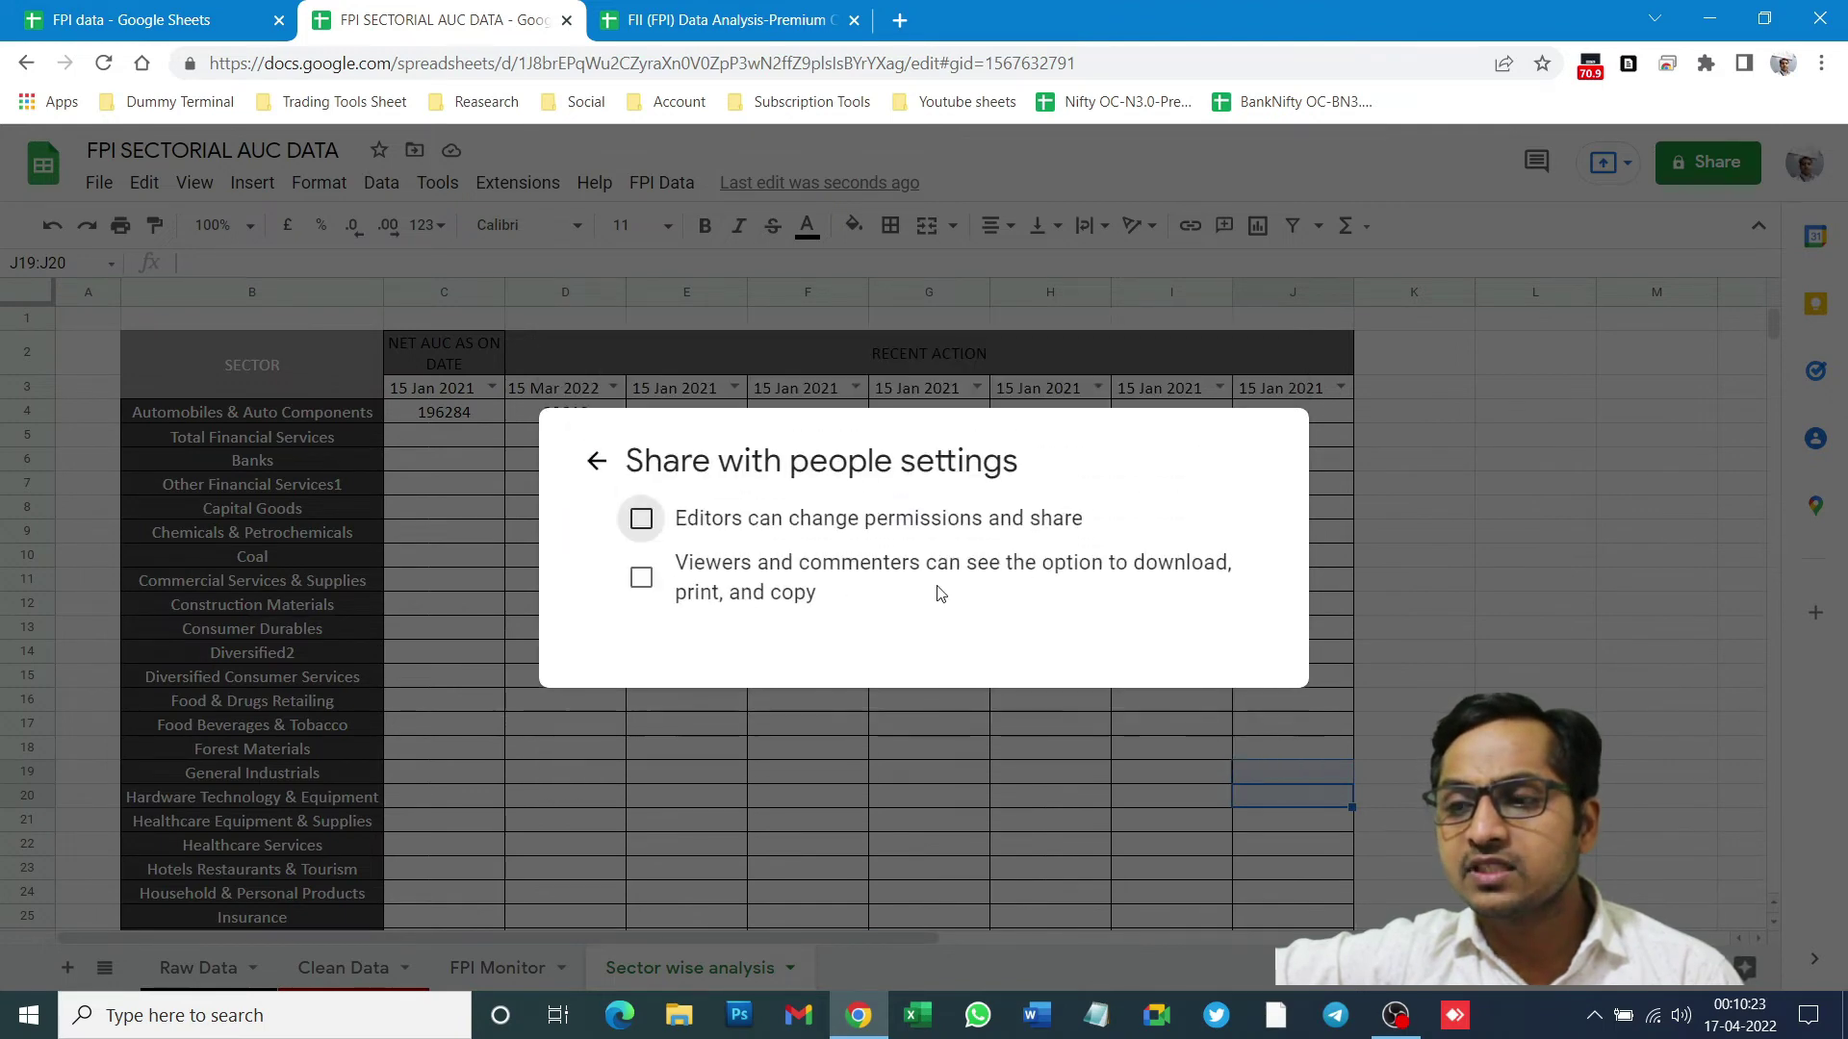
{"action": "left_click", "coordinate": [640, 586]}
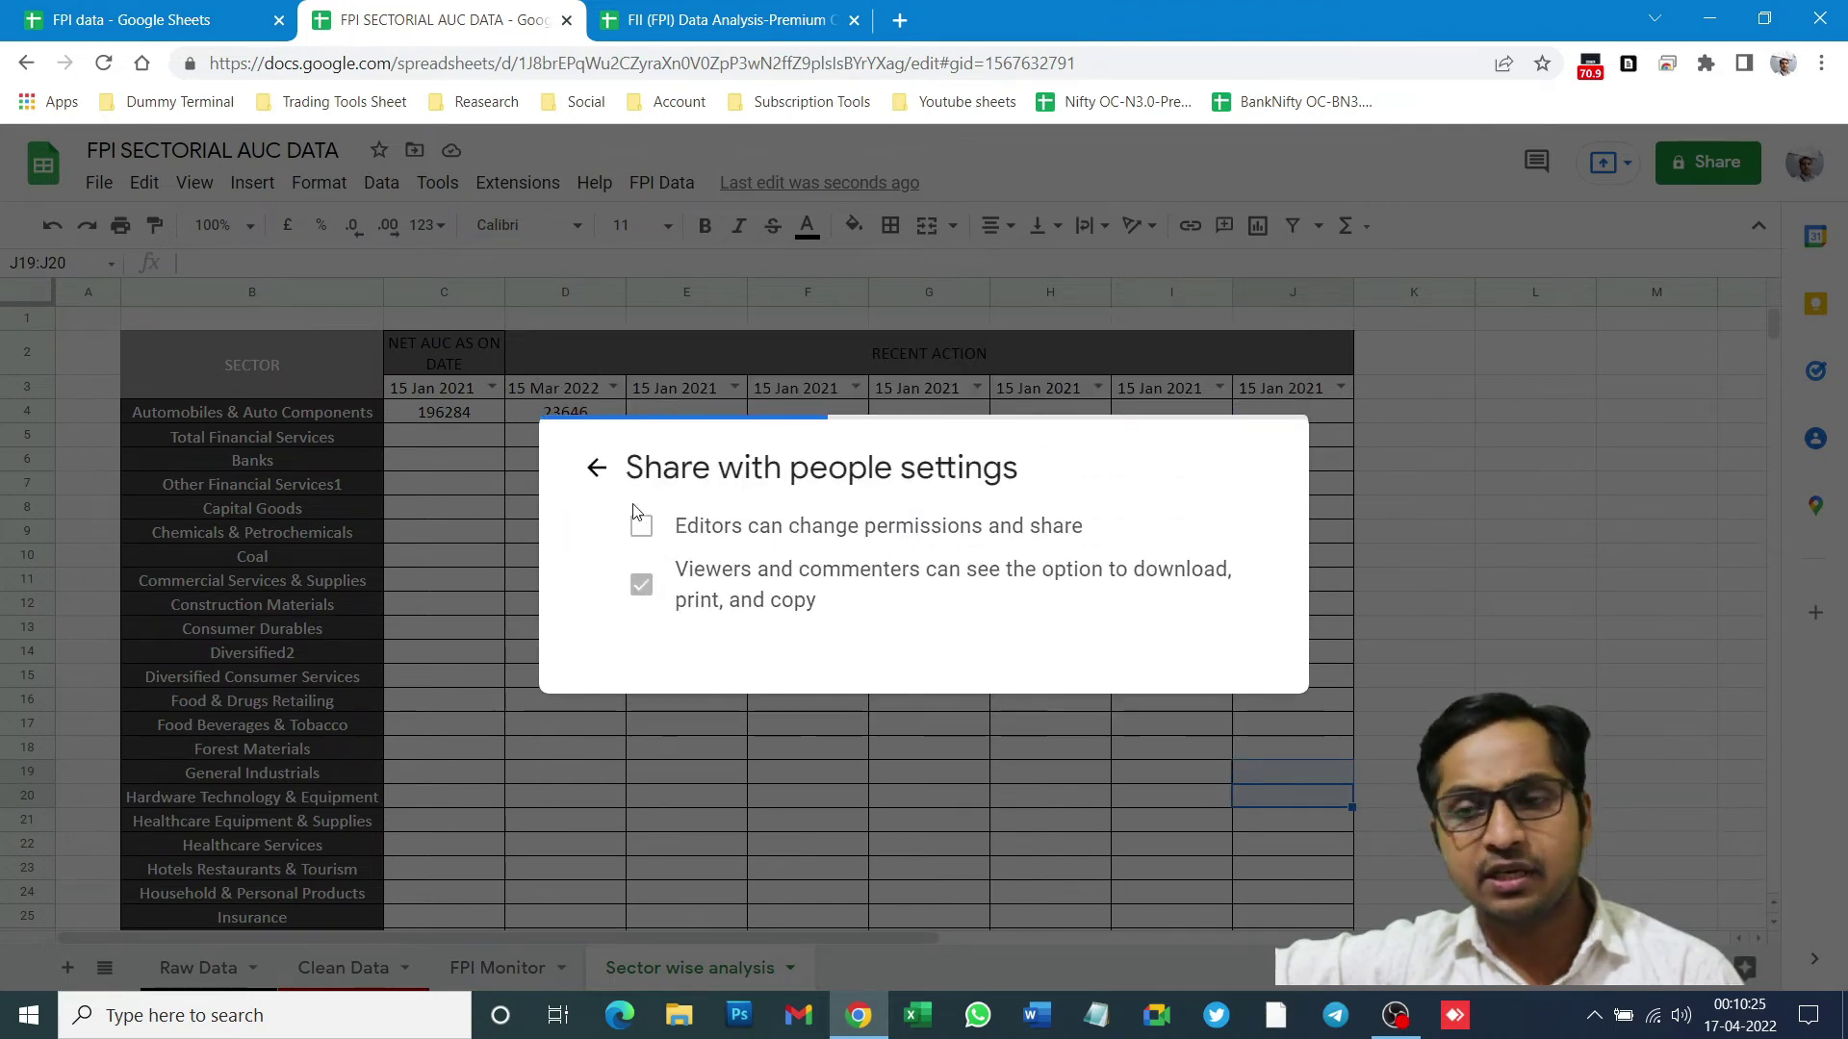
{"action": "left_click", "coordinate": [596, 468]}
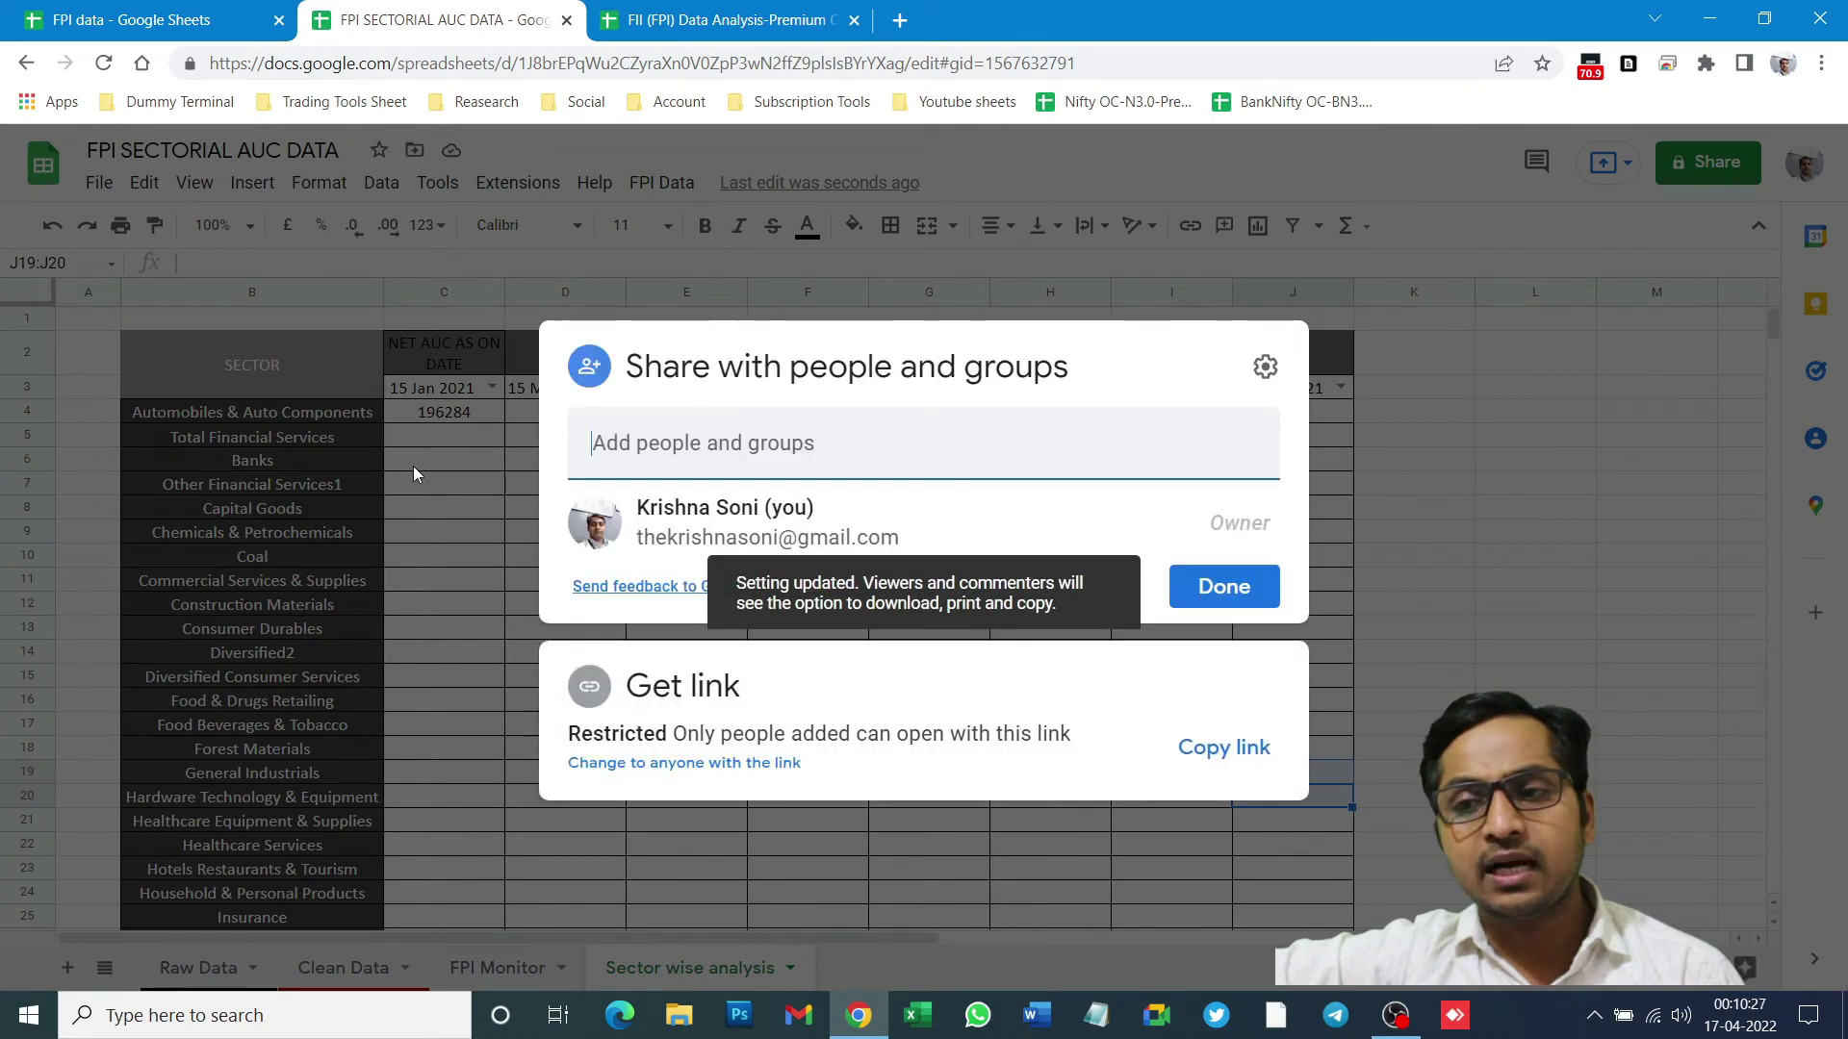
{"action": "left_click", "coordinate": [1264, 367]}
{"action": "left_click", "coordinate": [598, 471]}
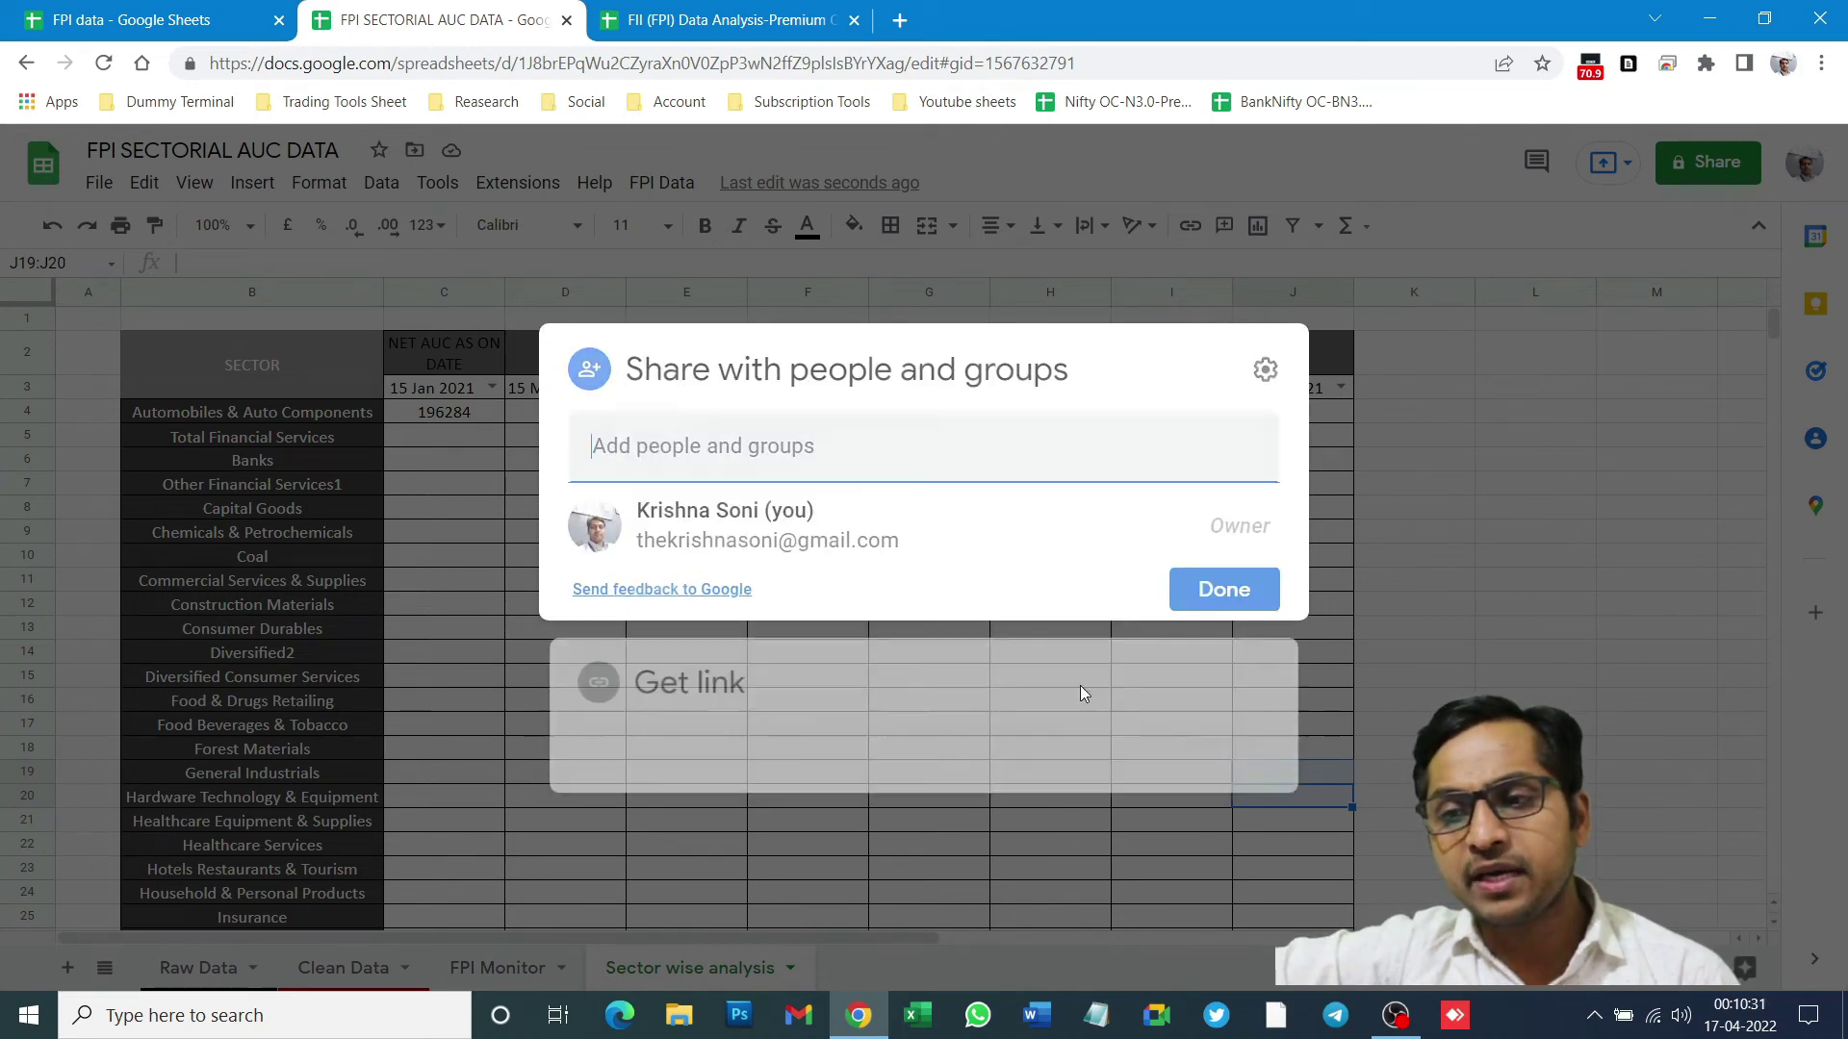
{"action": "left_click", "coordinate": [1223, 592]}
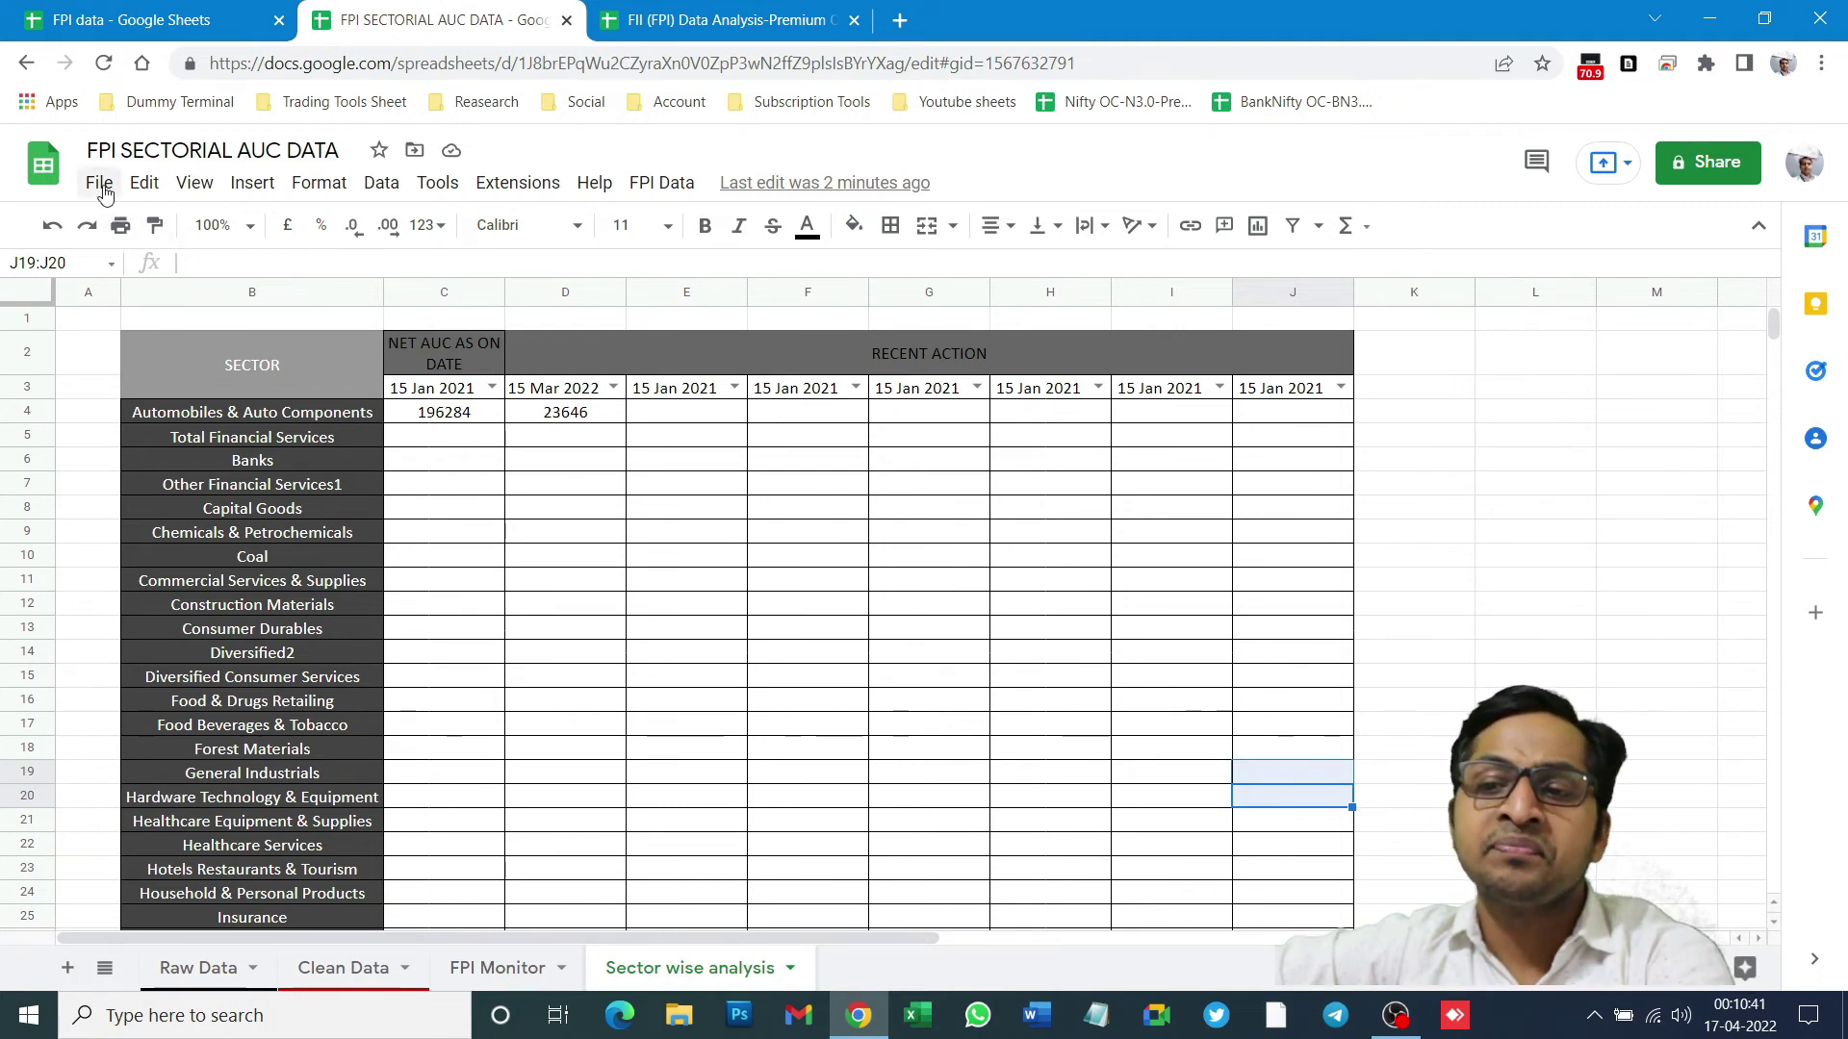
- Make a copy of the FPI SECTORIAL AUC DATA spreadsheet
{"action": "left_click", "coordinate": [101, 184]}
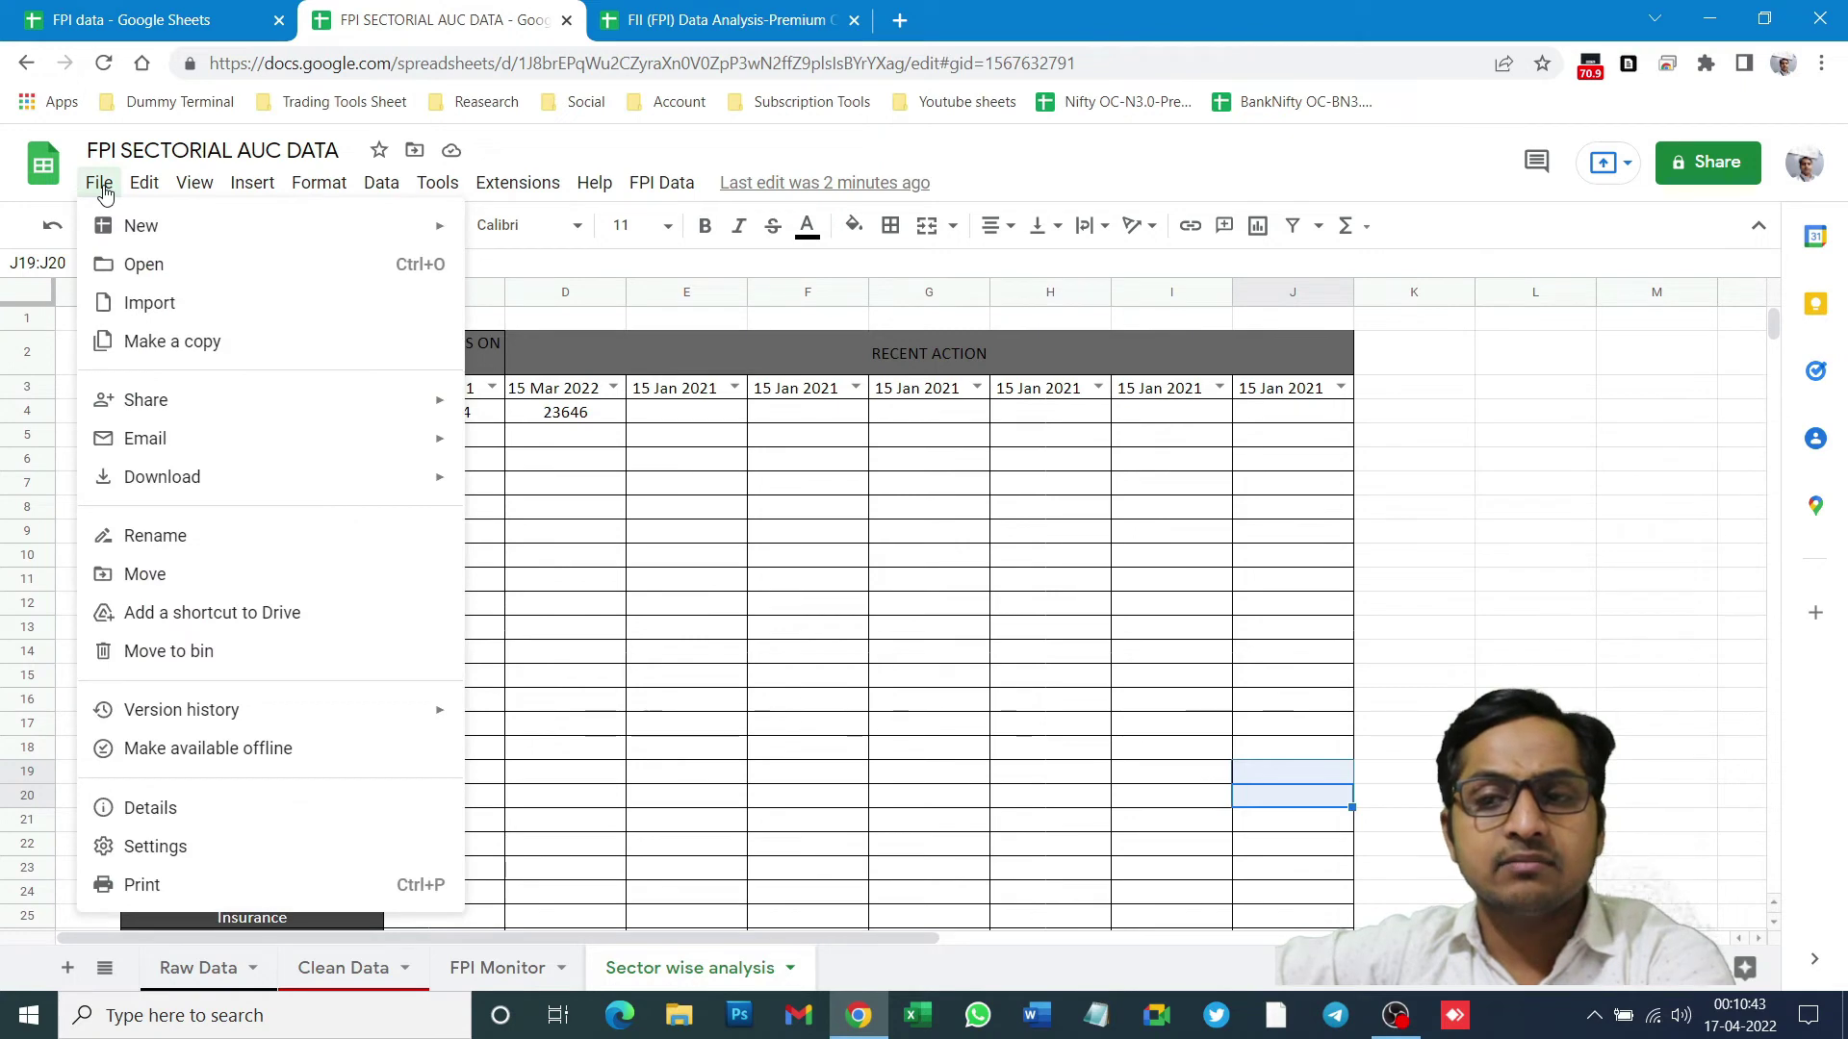
{"action": "left_click", "coordinate": [149, 353]}
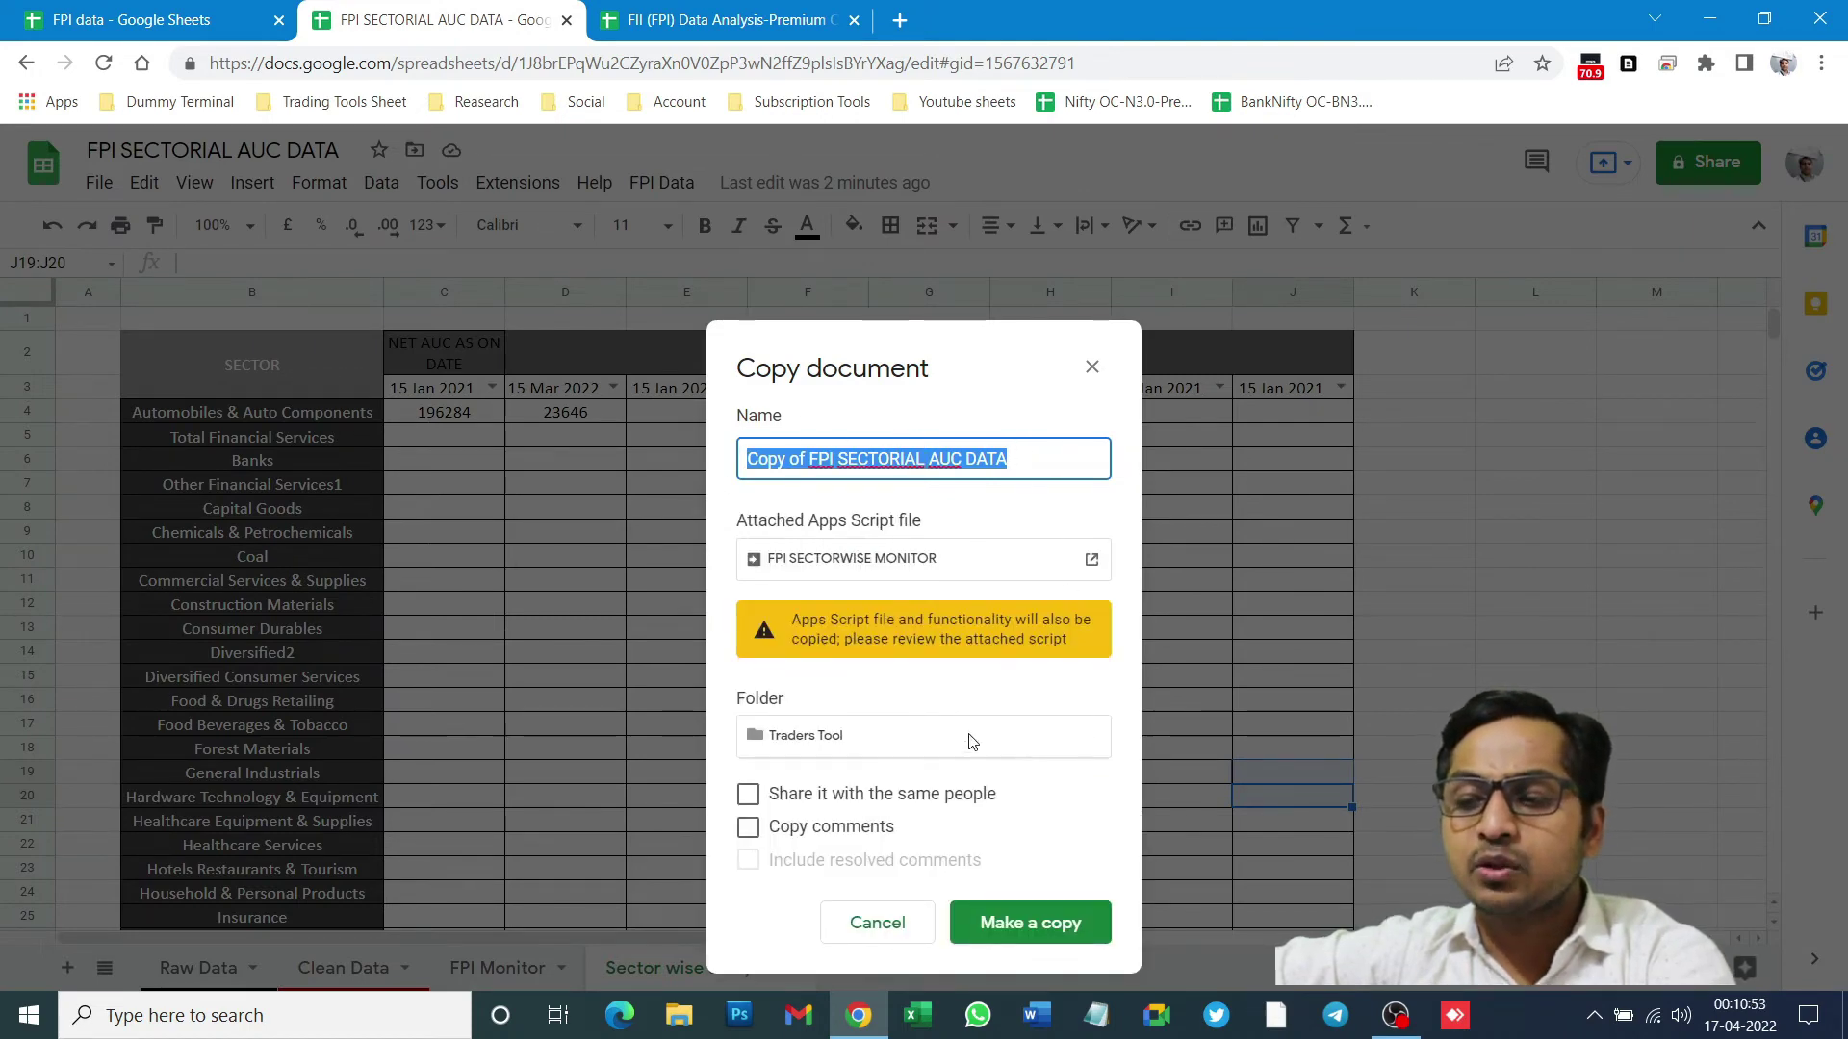
{"action": "left_click", "coordinate": [1017, 946]}
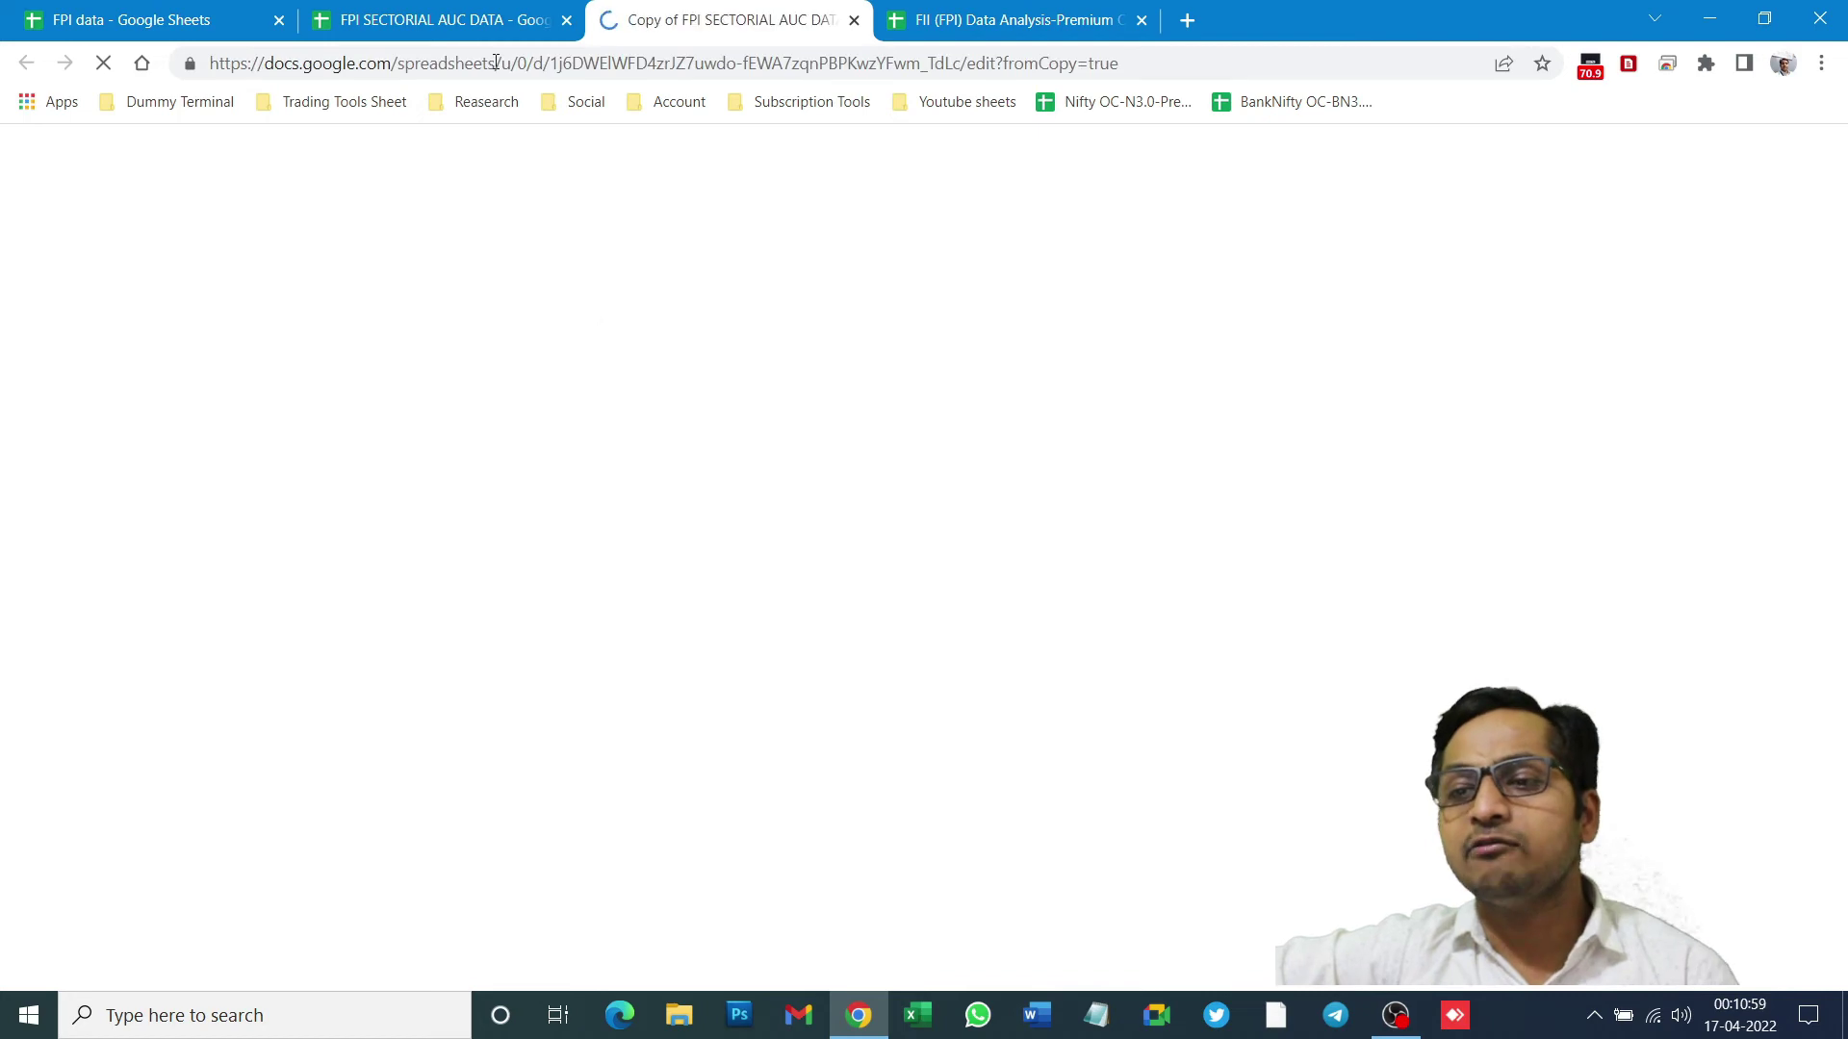
- Look through the original's Clean Data, Raw Data and FPI Monitor sheets
{"action": "left_click", "coordinate": [488, 17]}
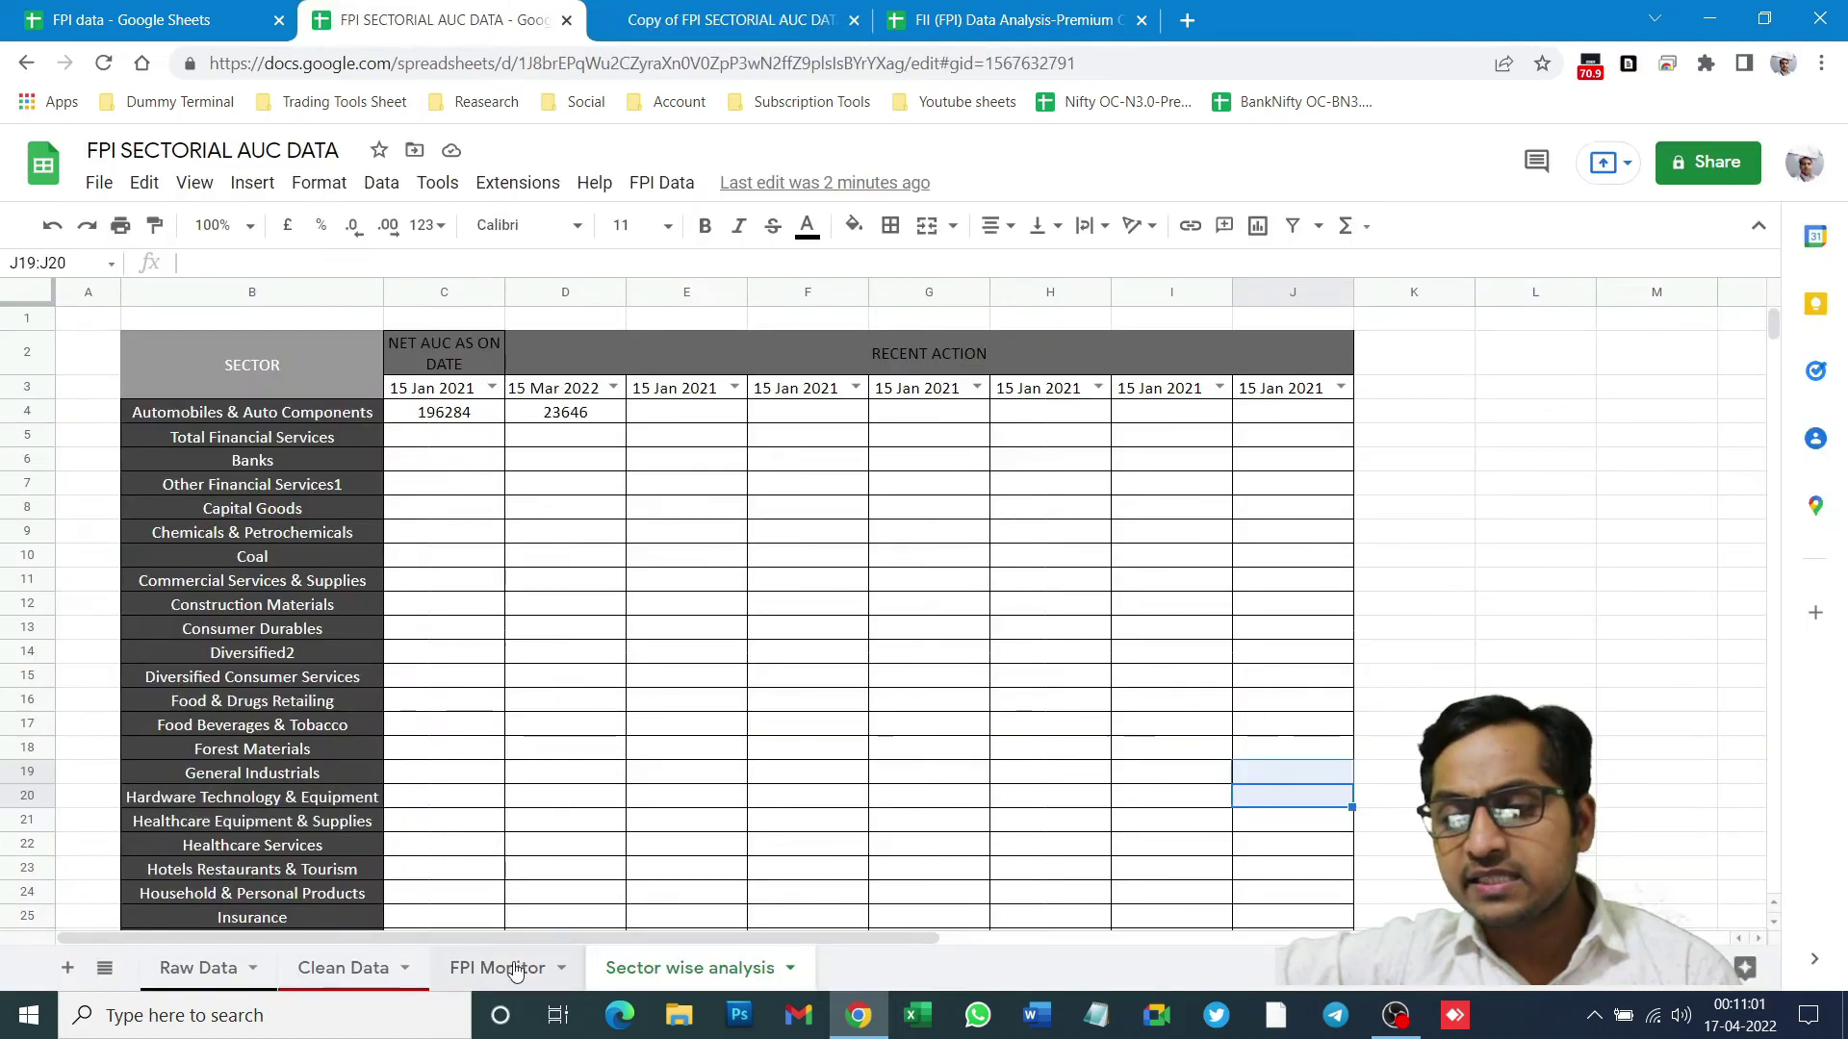
{"action": "left_click", "coordinate": [352, 989]}
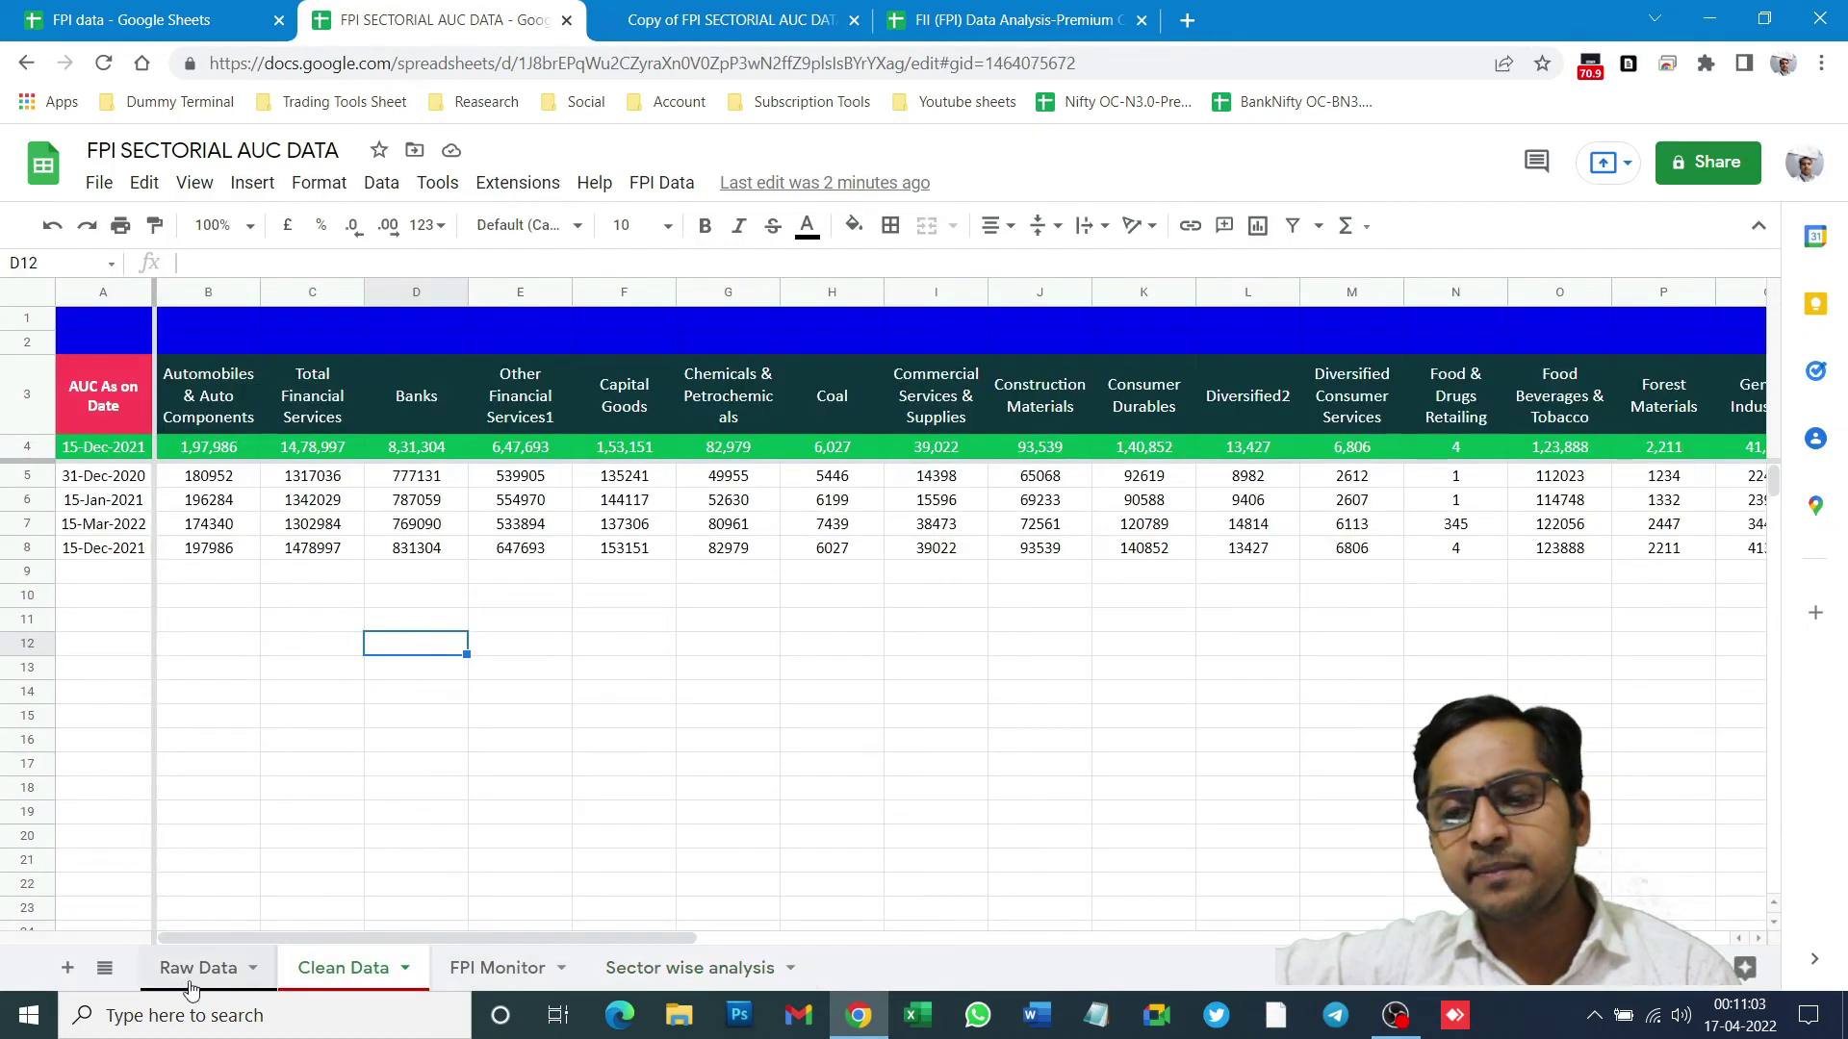
{"action": "left_click", "coordinate": [198, 971]}
{"action": "left_click", "coordinate": [344, 970]}
{"action": "left_click", "coordinate": [501, 971]}
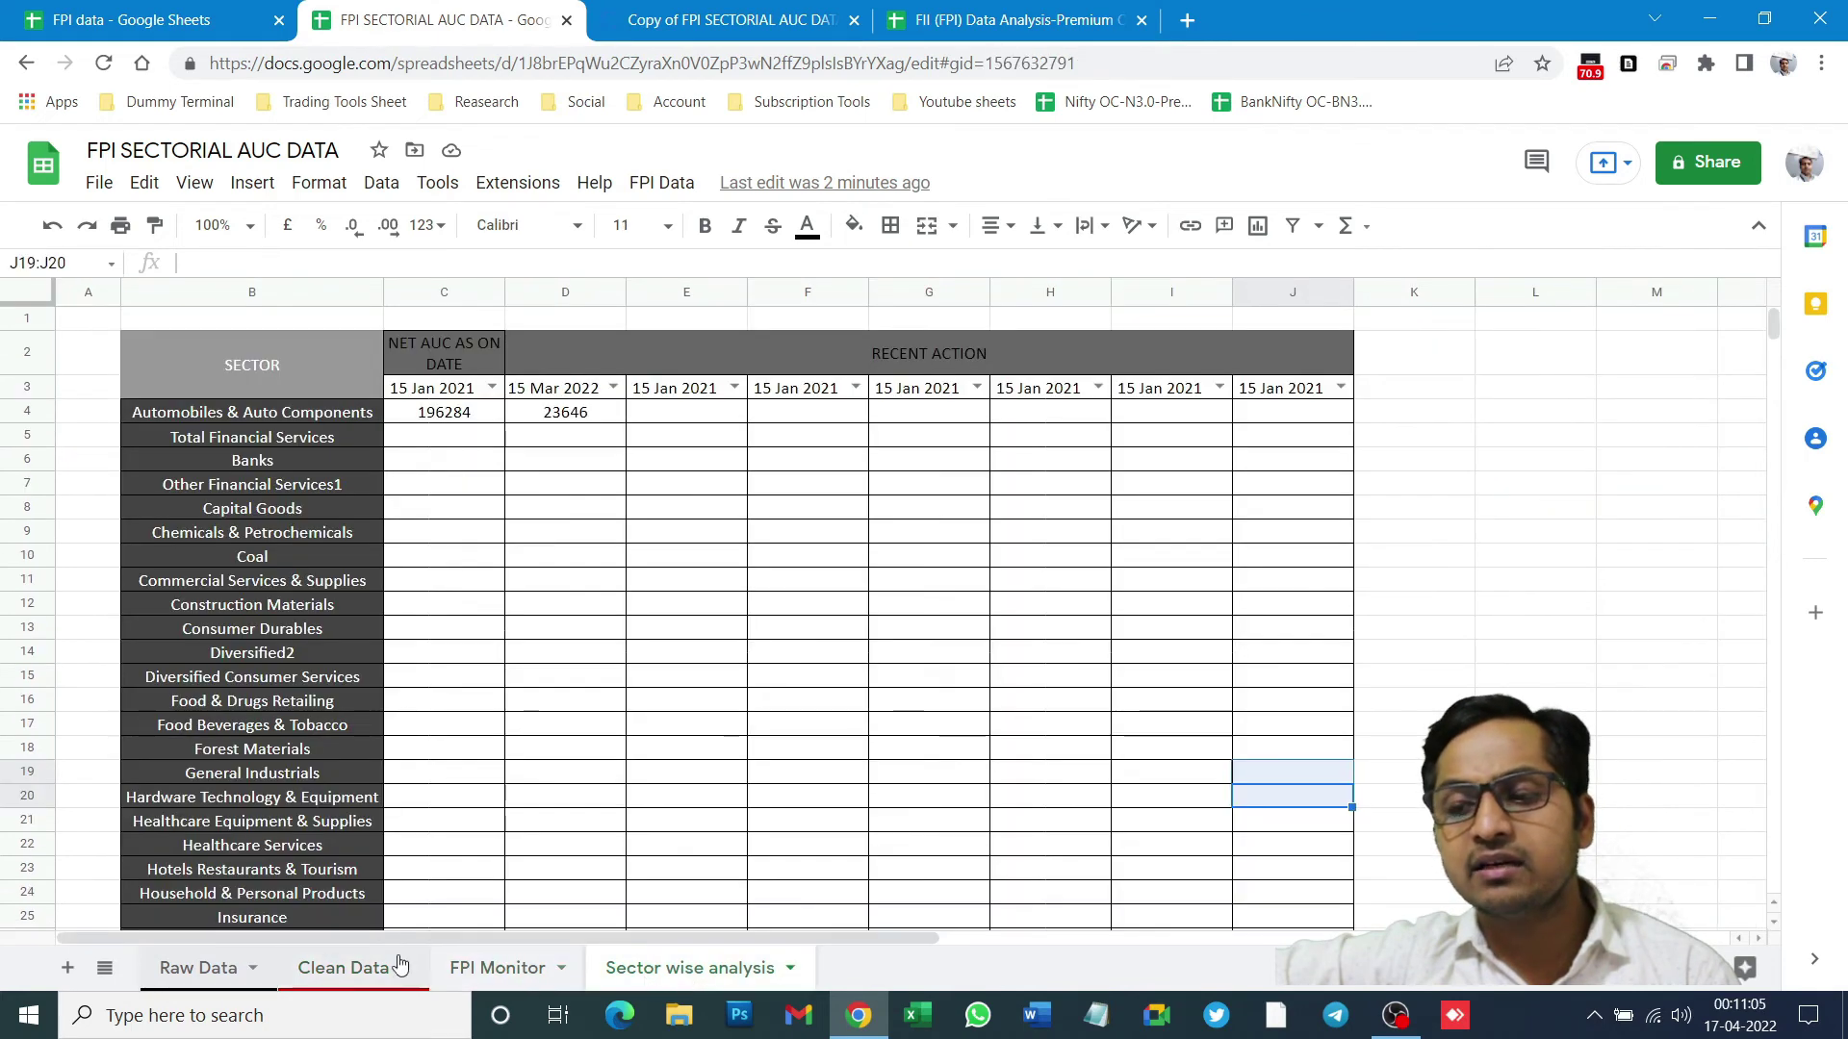
- Inspect the copy's 'Copy of' title, leave it unchanged, and return to the original
{"action": "left_click", "coordinate": [717, 19]}
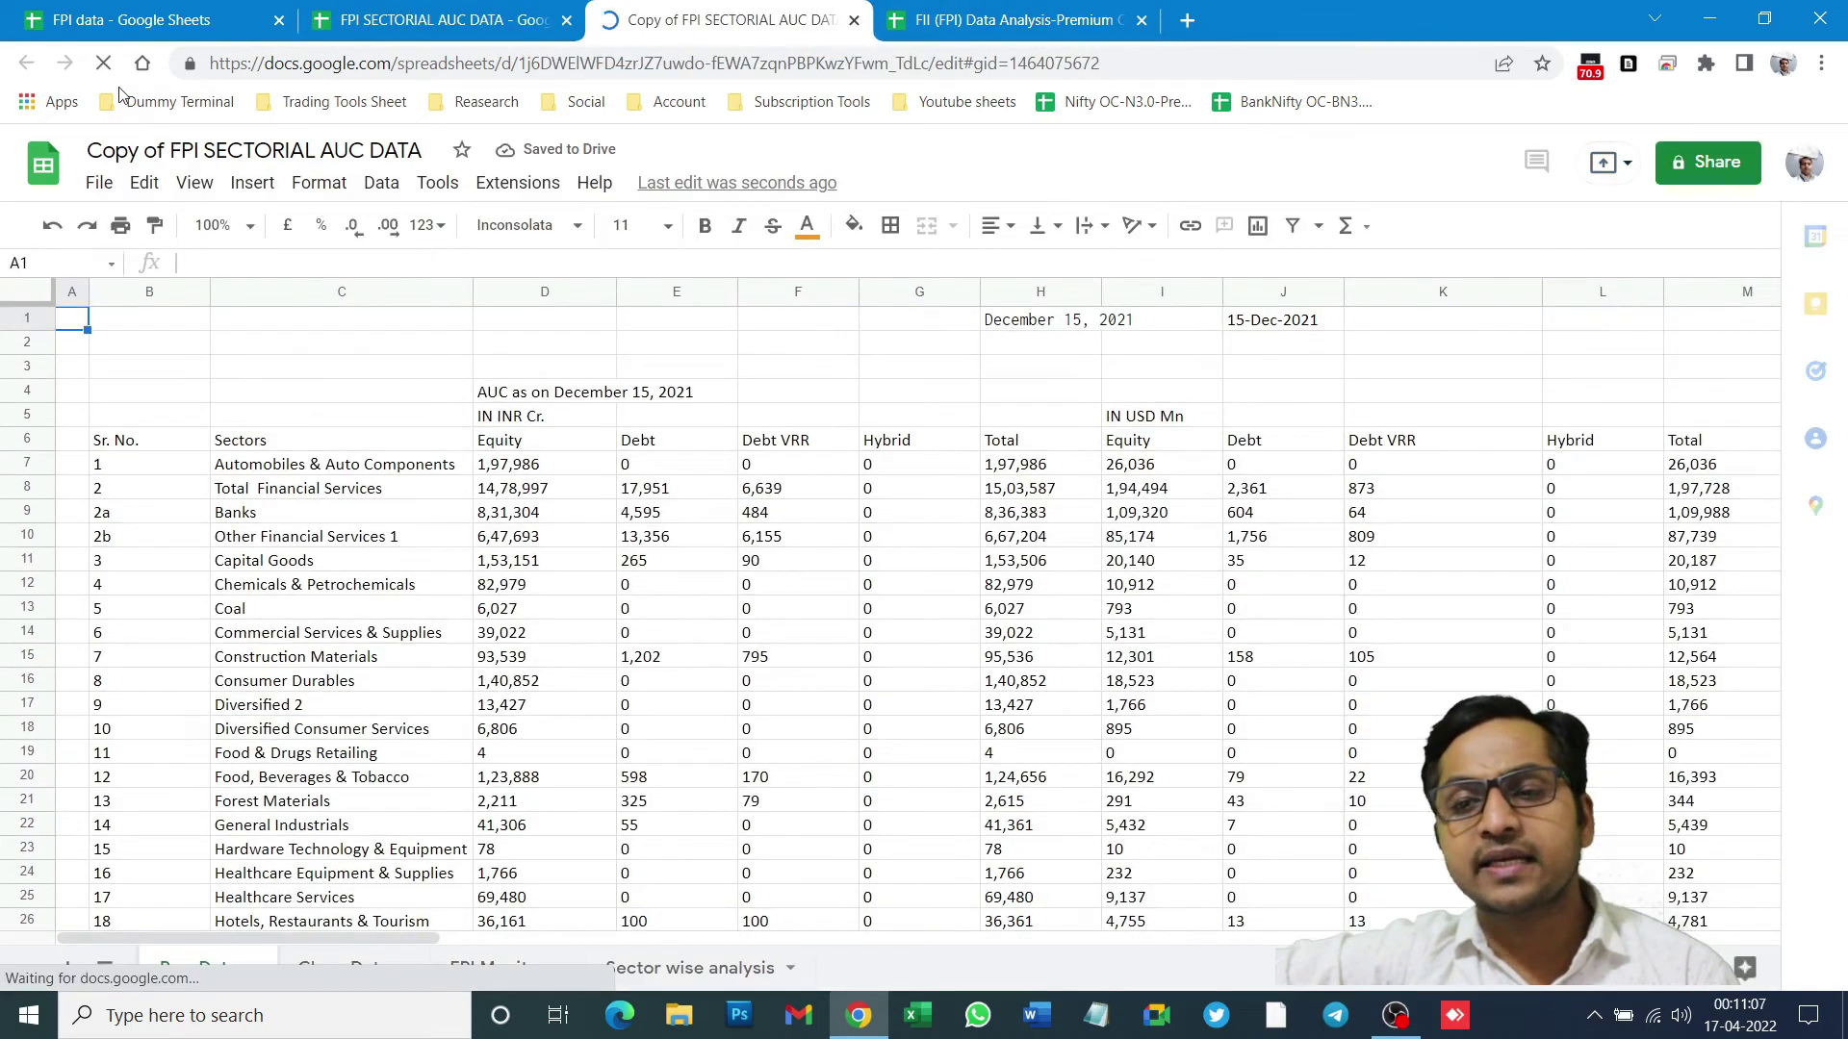
{"action": "double_click", "coordinate": [174, 151]}
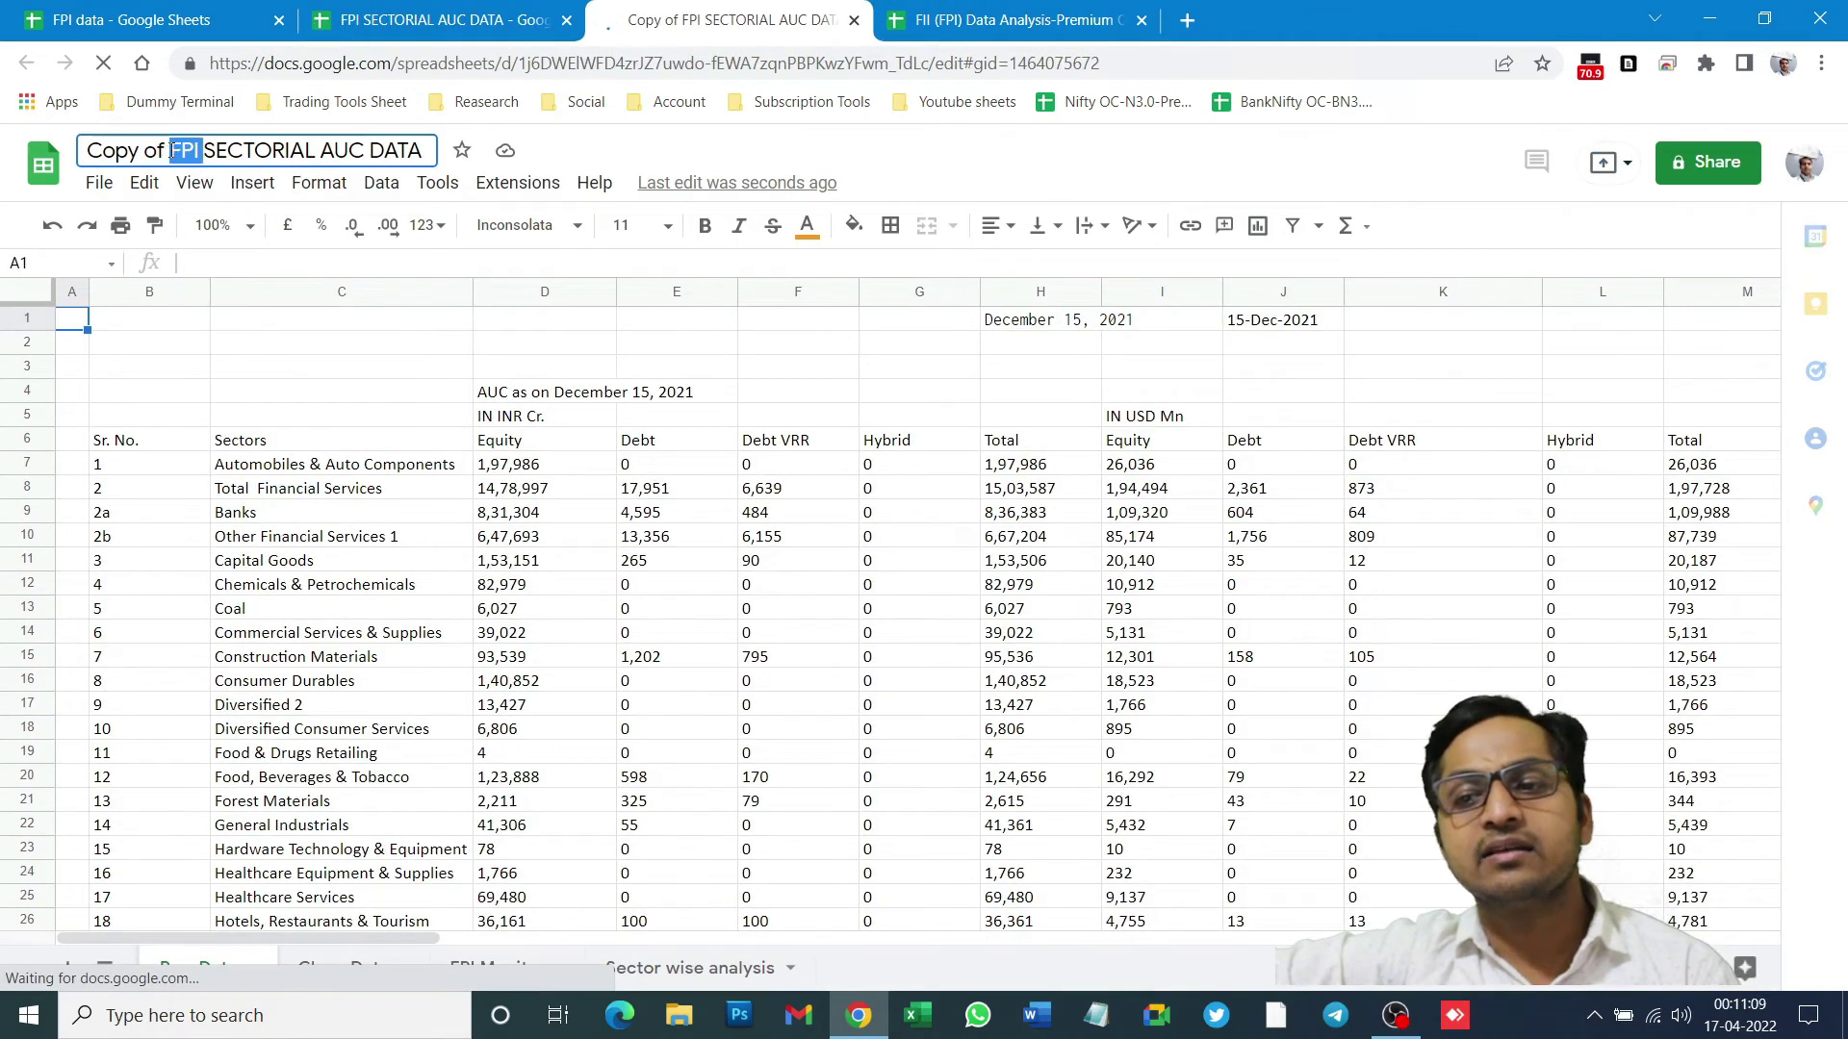
{"action": "left_click_drag", "start_coordinate": [172, 151], "coordinate": [88, 151]}
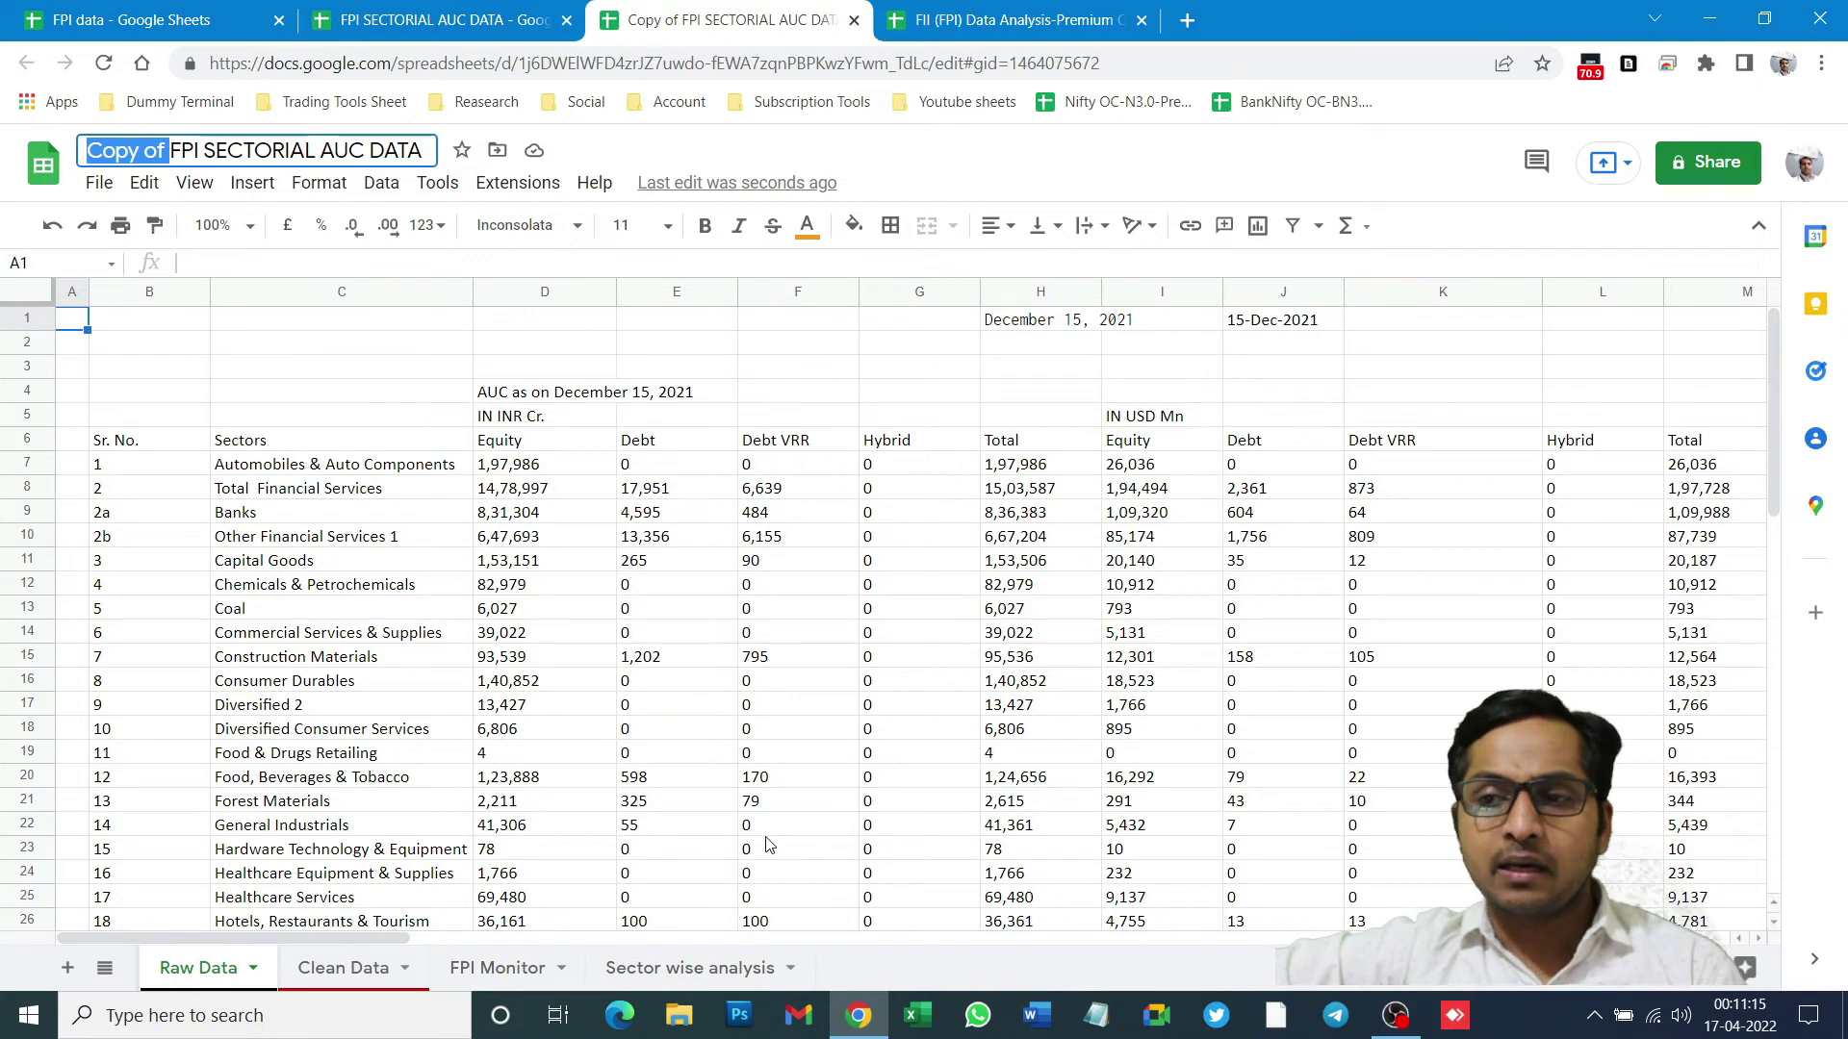
{"action": "left_click", "coordinate": [686, 706]}
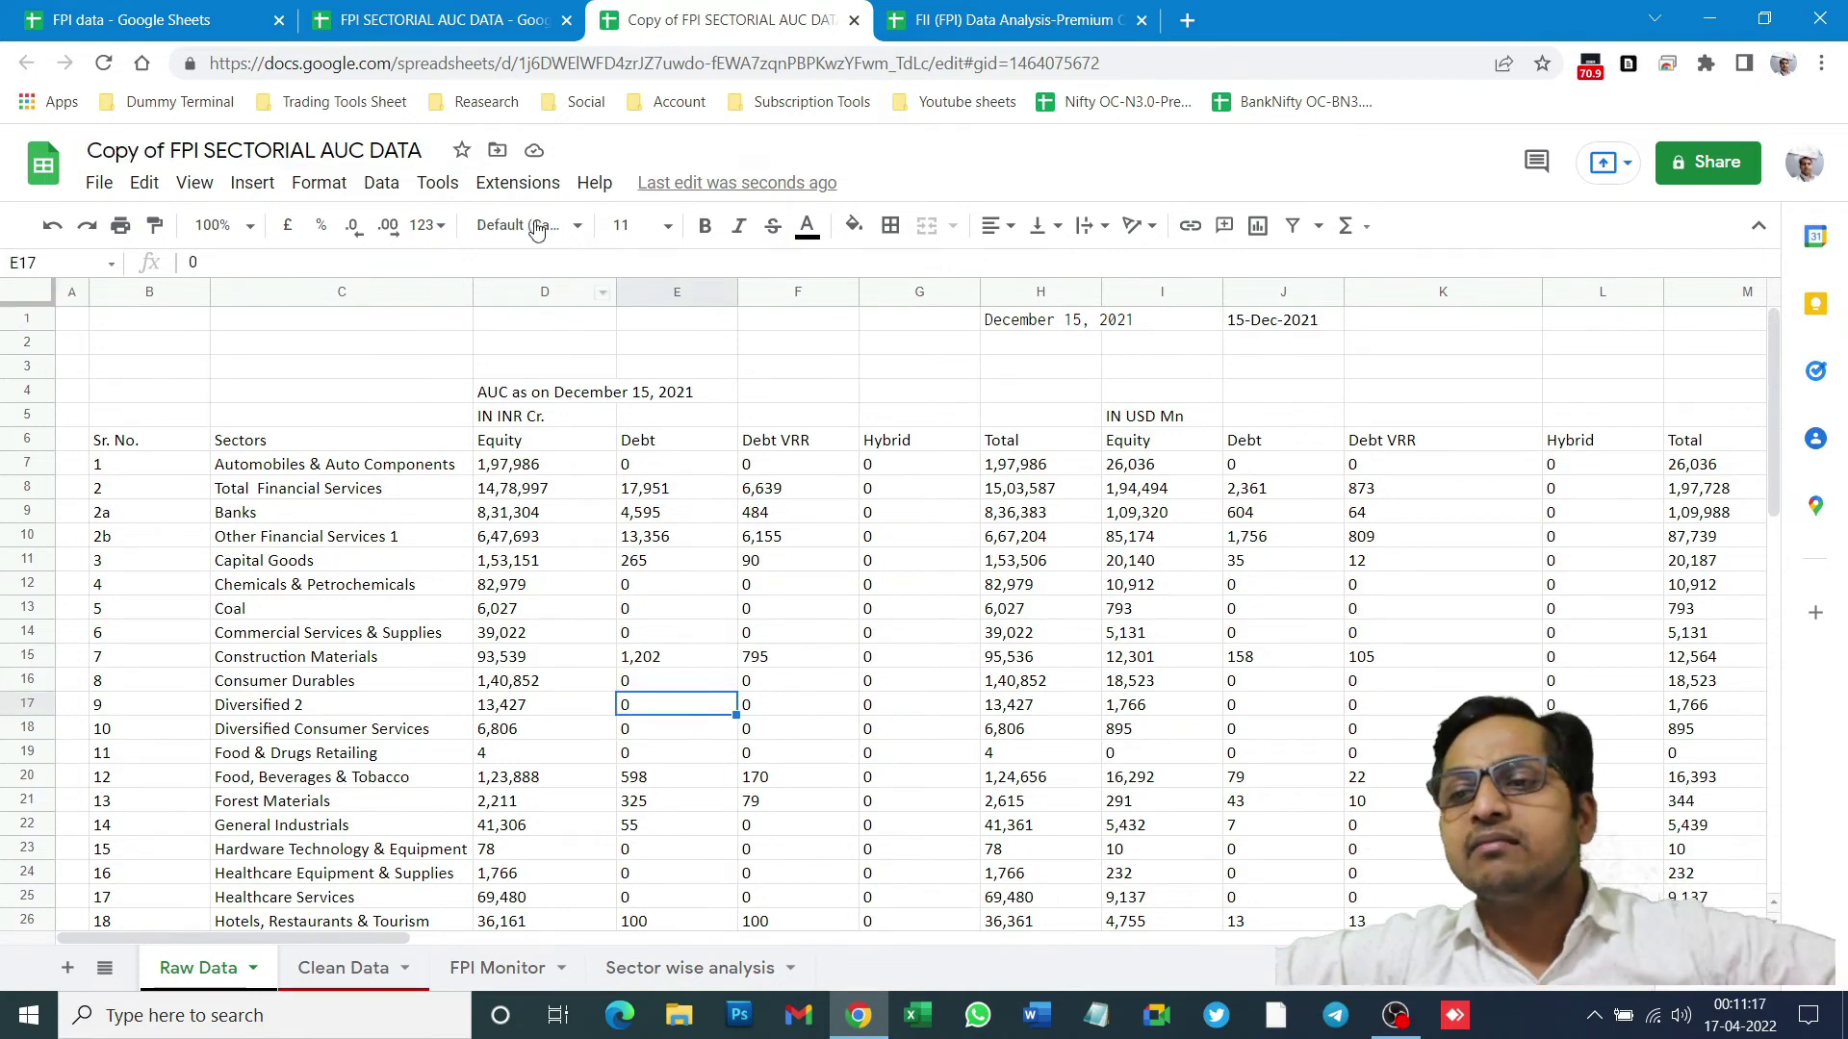
{"action": "left_click", "coordinate": [437, 19]}
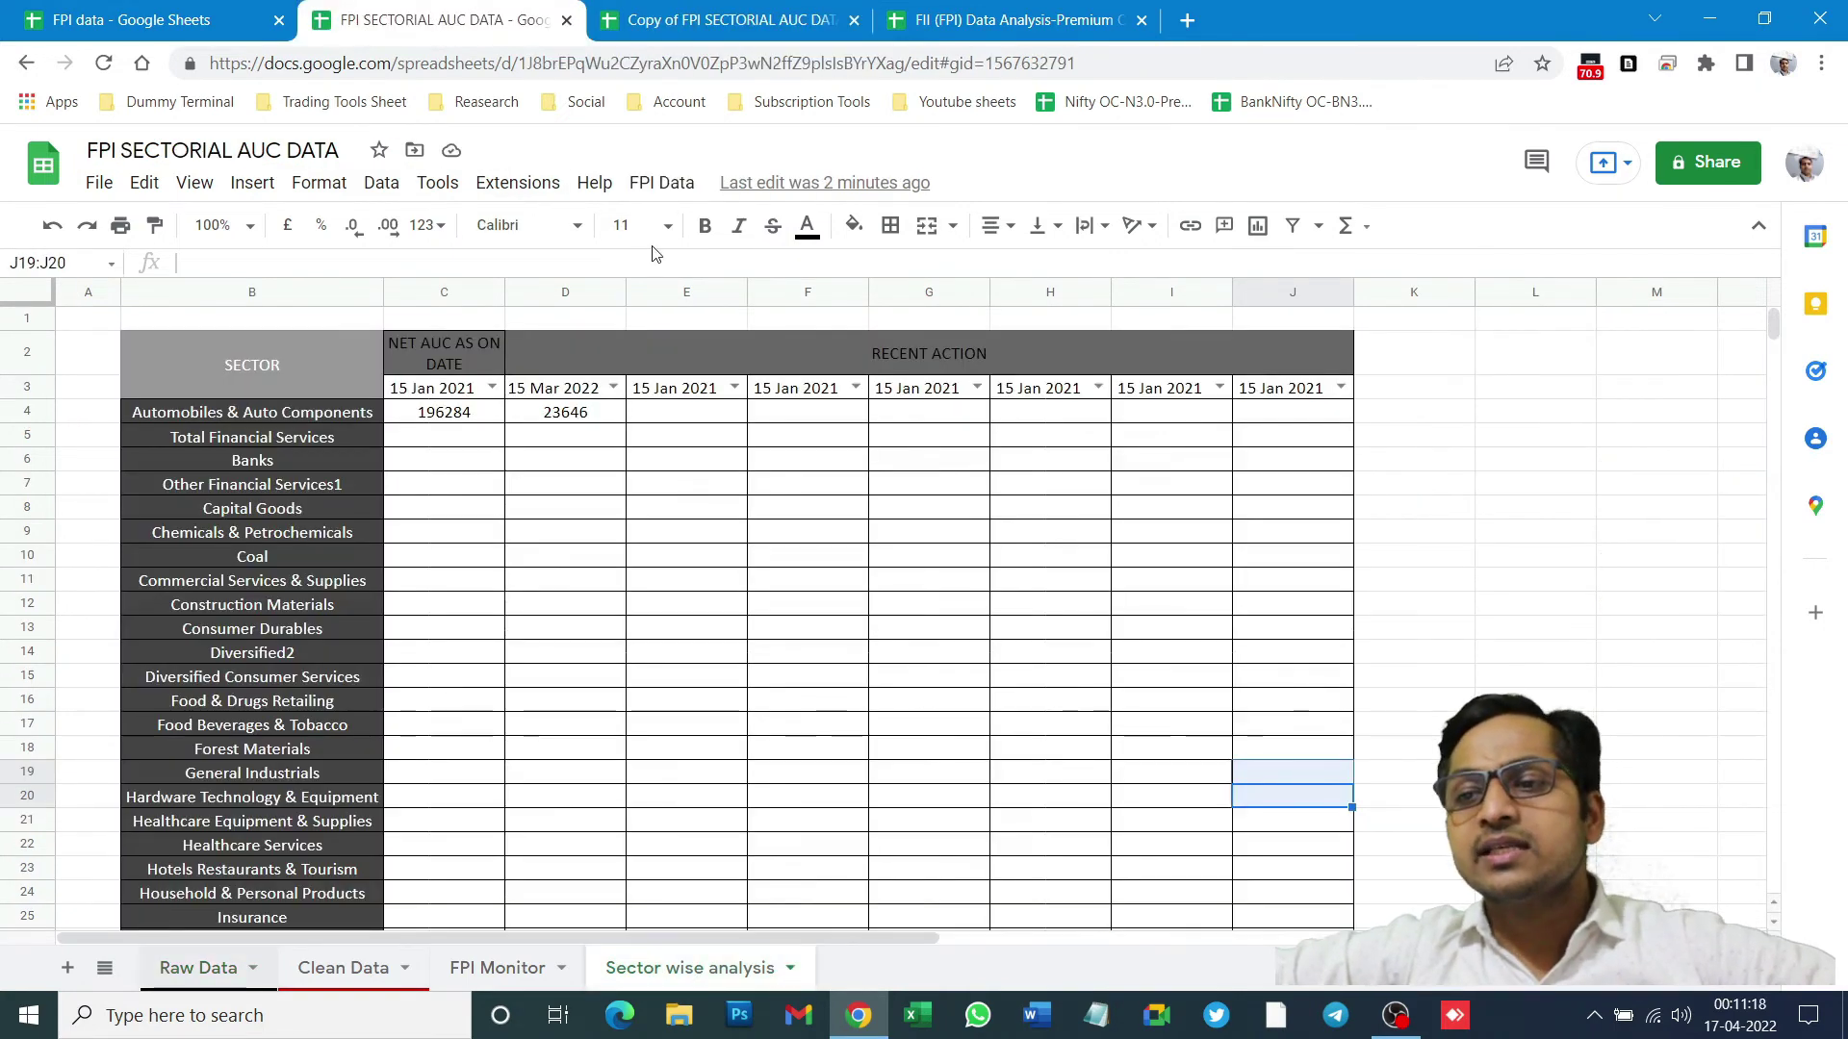
- From the copied spreadsheet, open its bound Apps Script project via Extensions > Apps Script
{"action": "left_click", "coordinate": [666, 184]}
{"action": "left_click", "coordinate": [674, 19]}
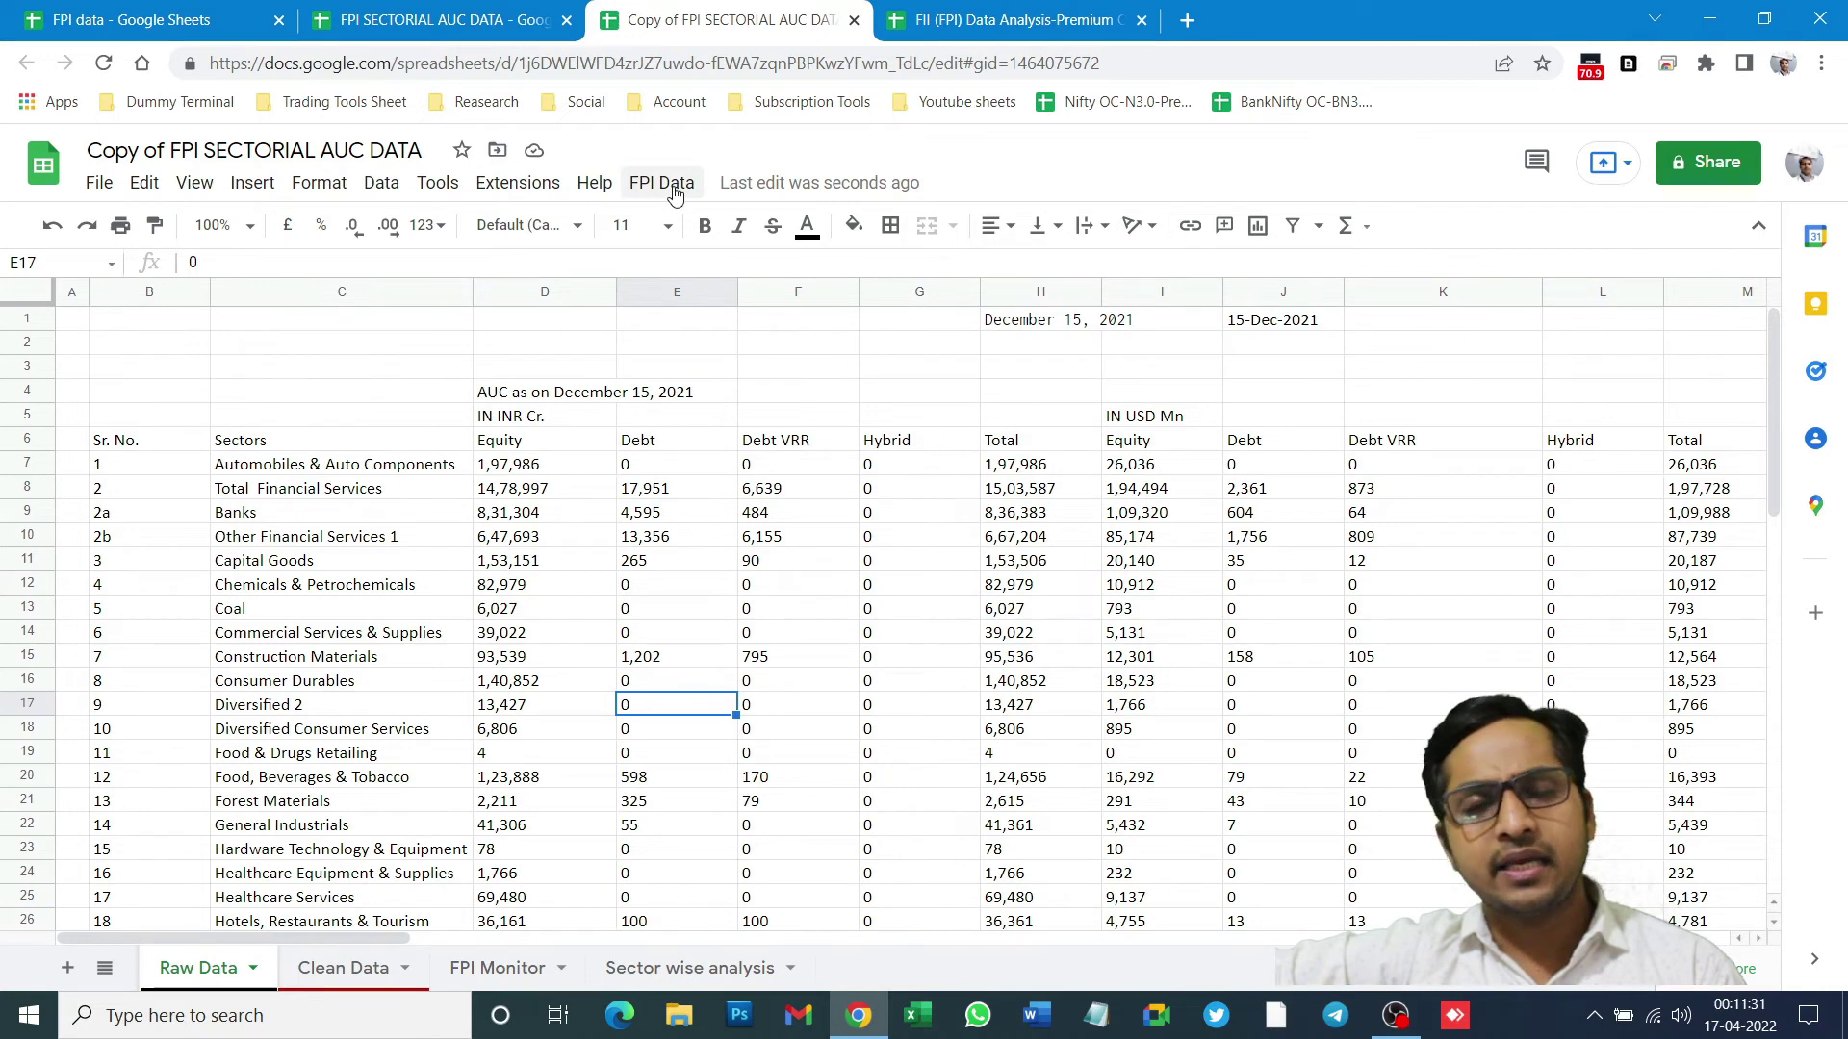
{"action": "left_click", "coordinate": [496, 195]}
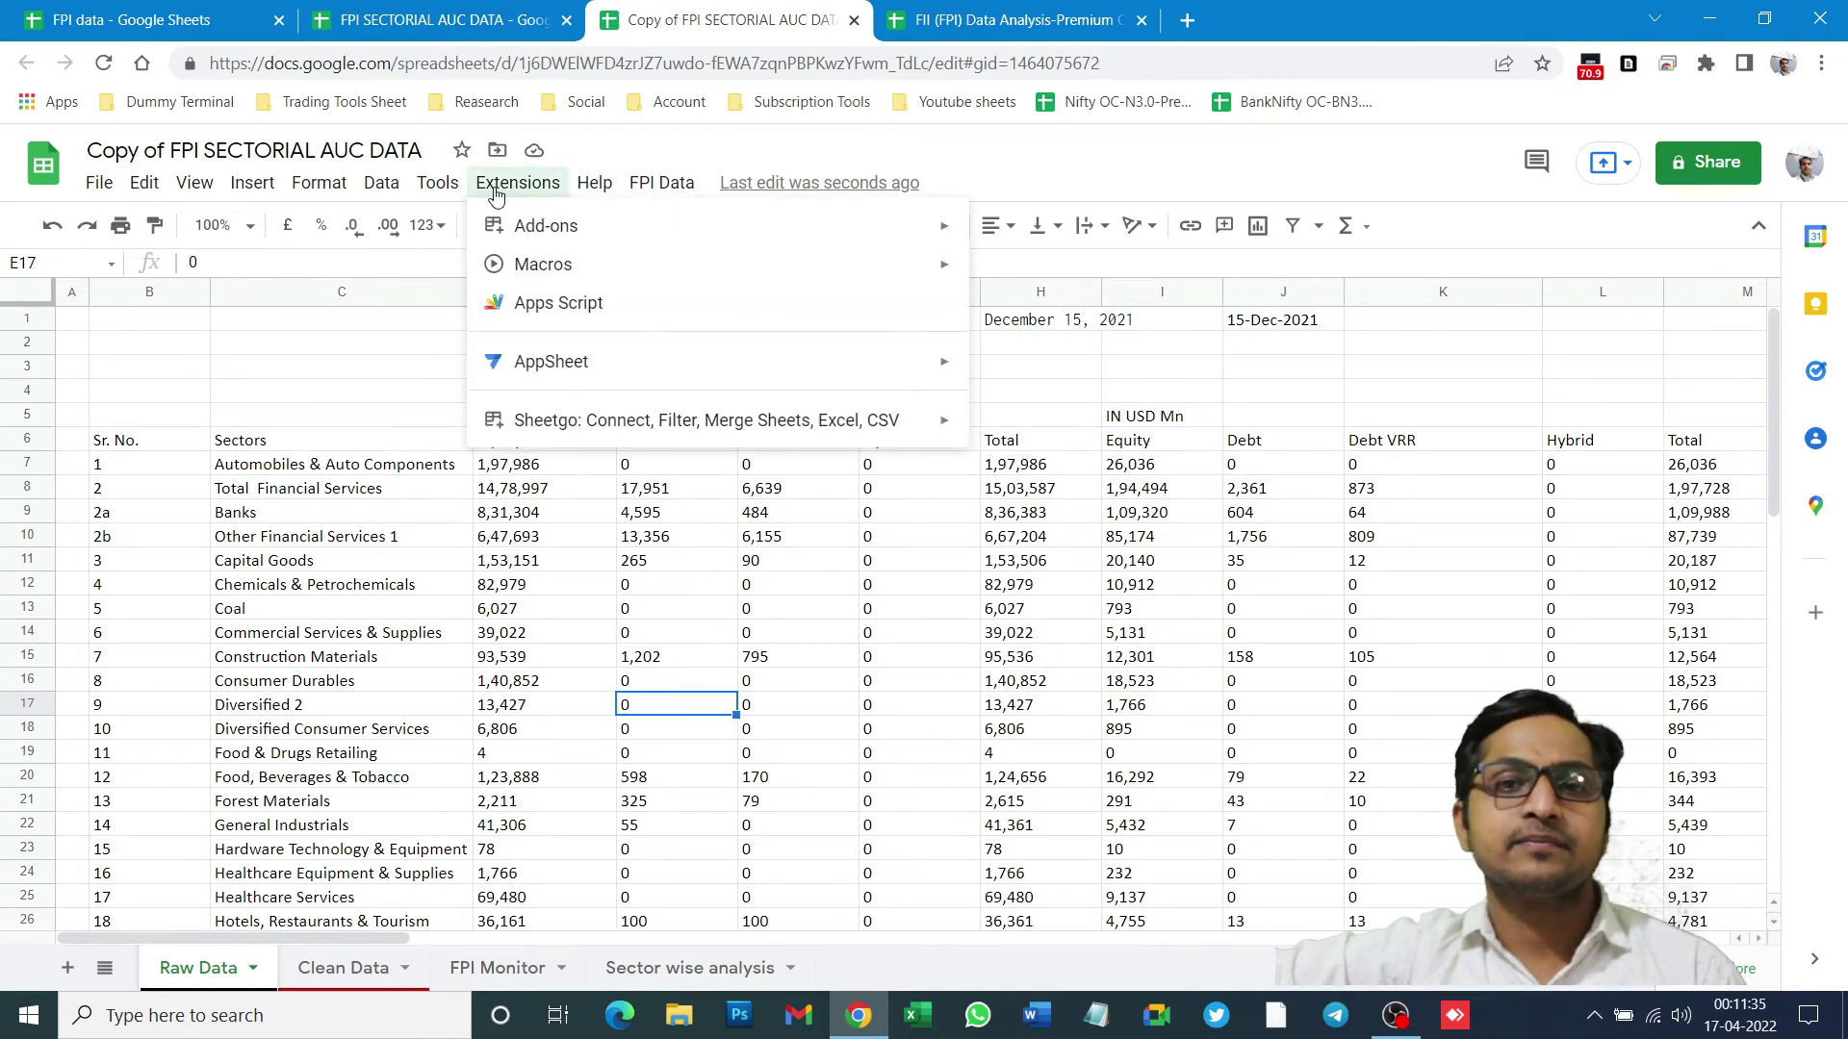
{"action": "left_click", "coordinate": [547, 306]}
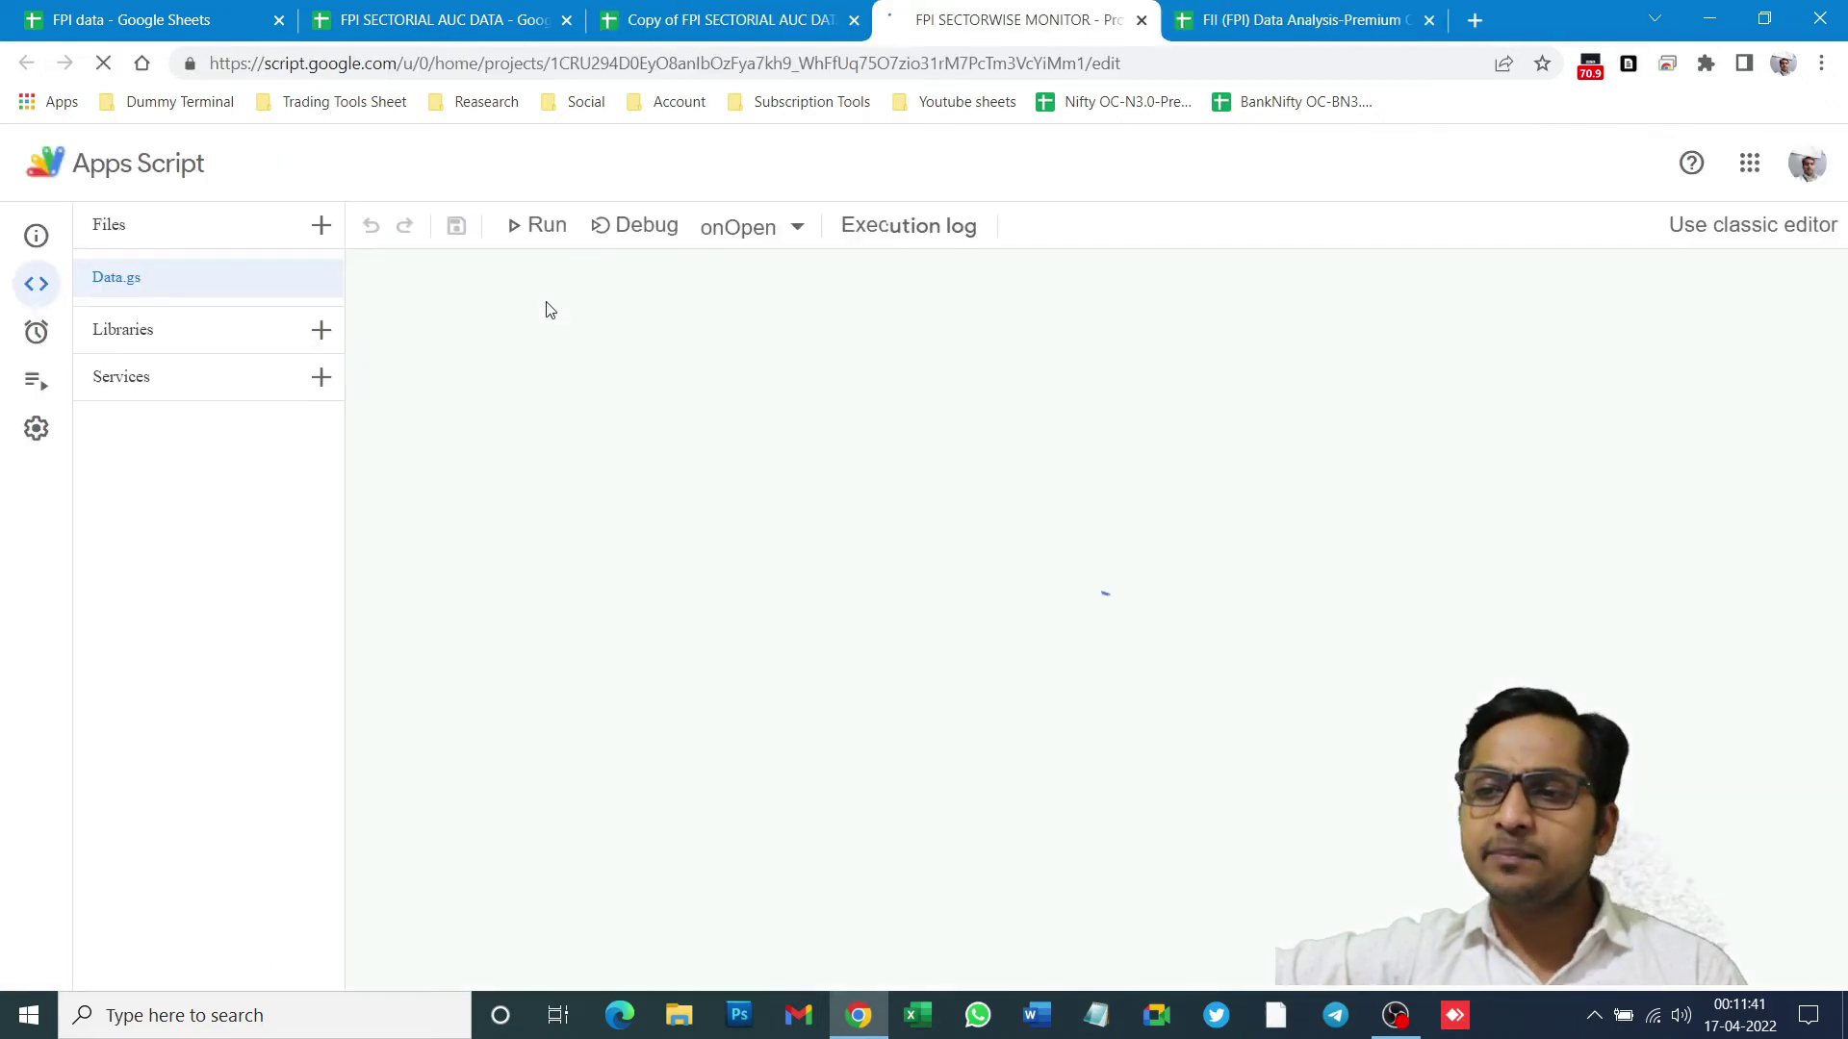
- Run the onOpen function while checking the copy for the FPI Data menu
{"action": "left_click", "coordinate": [538, 227]}
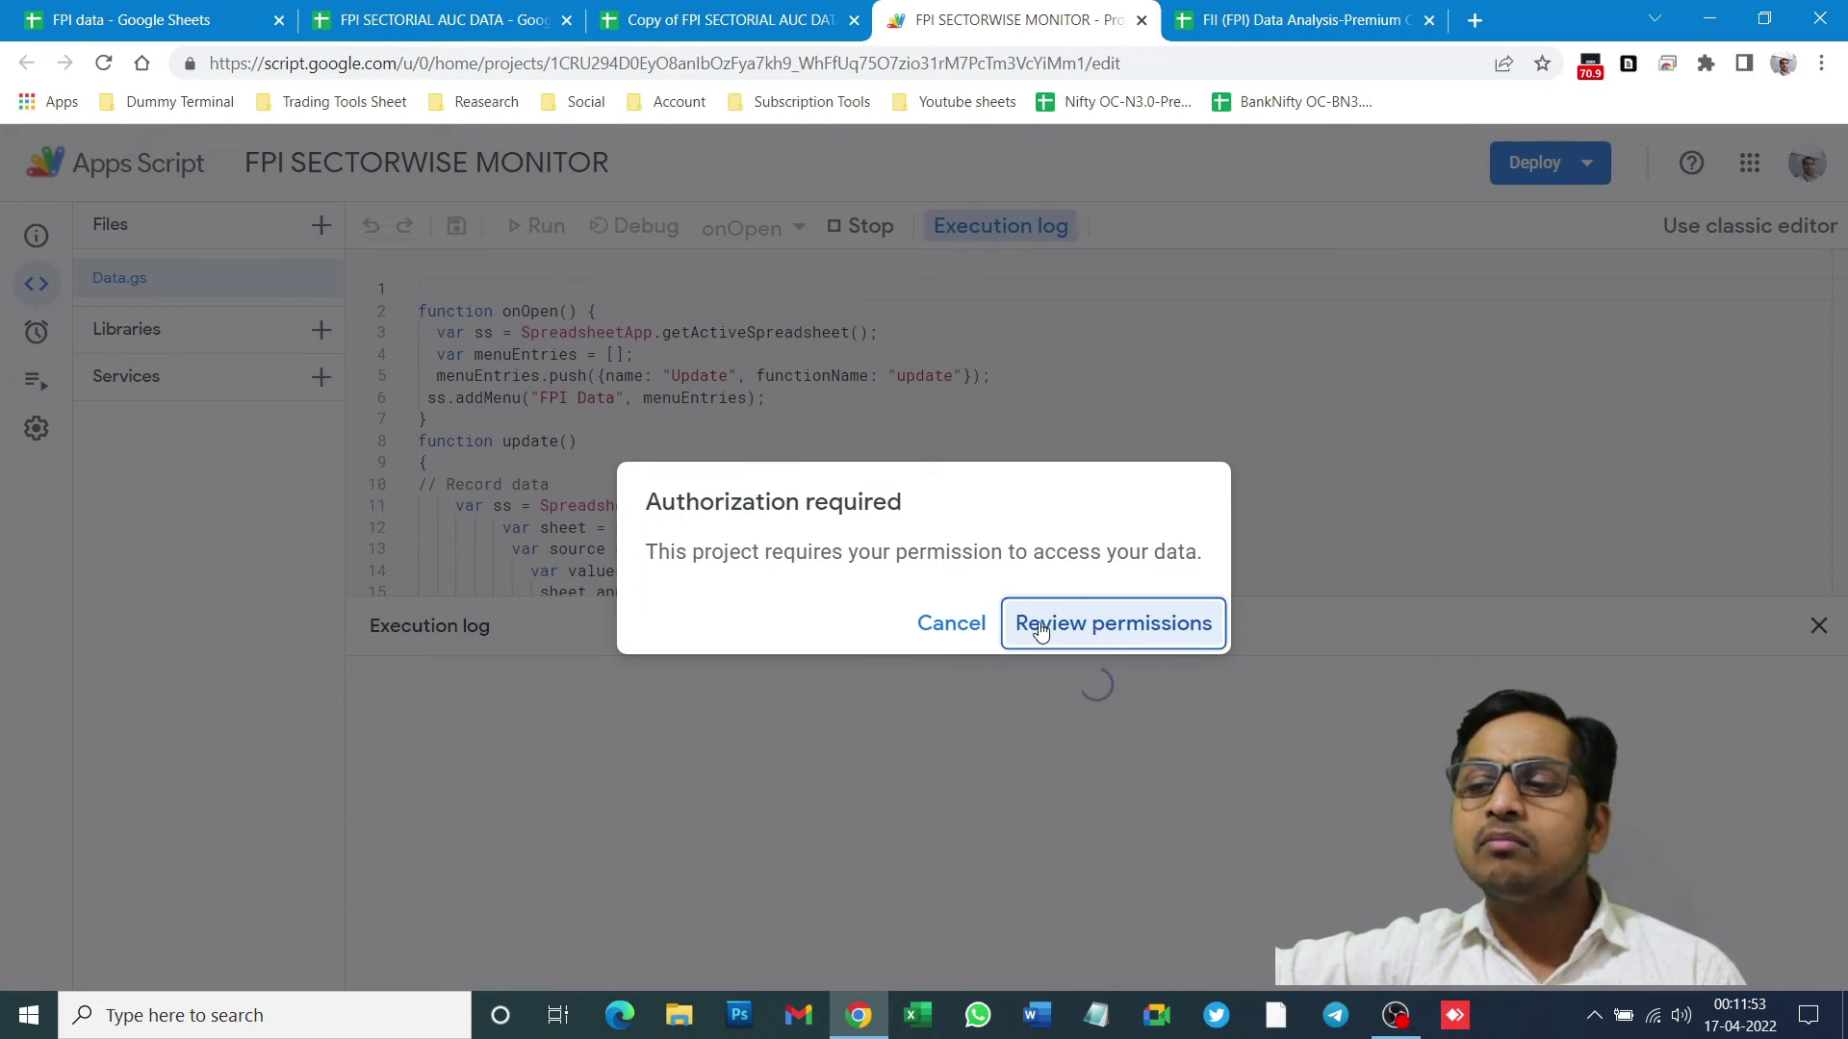
{"action": "left_click", "coordinate": [731, 20]}
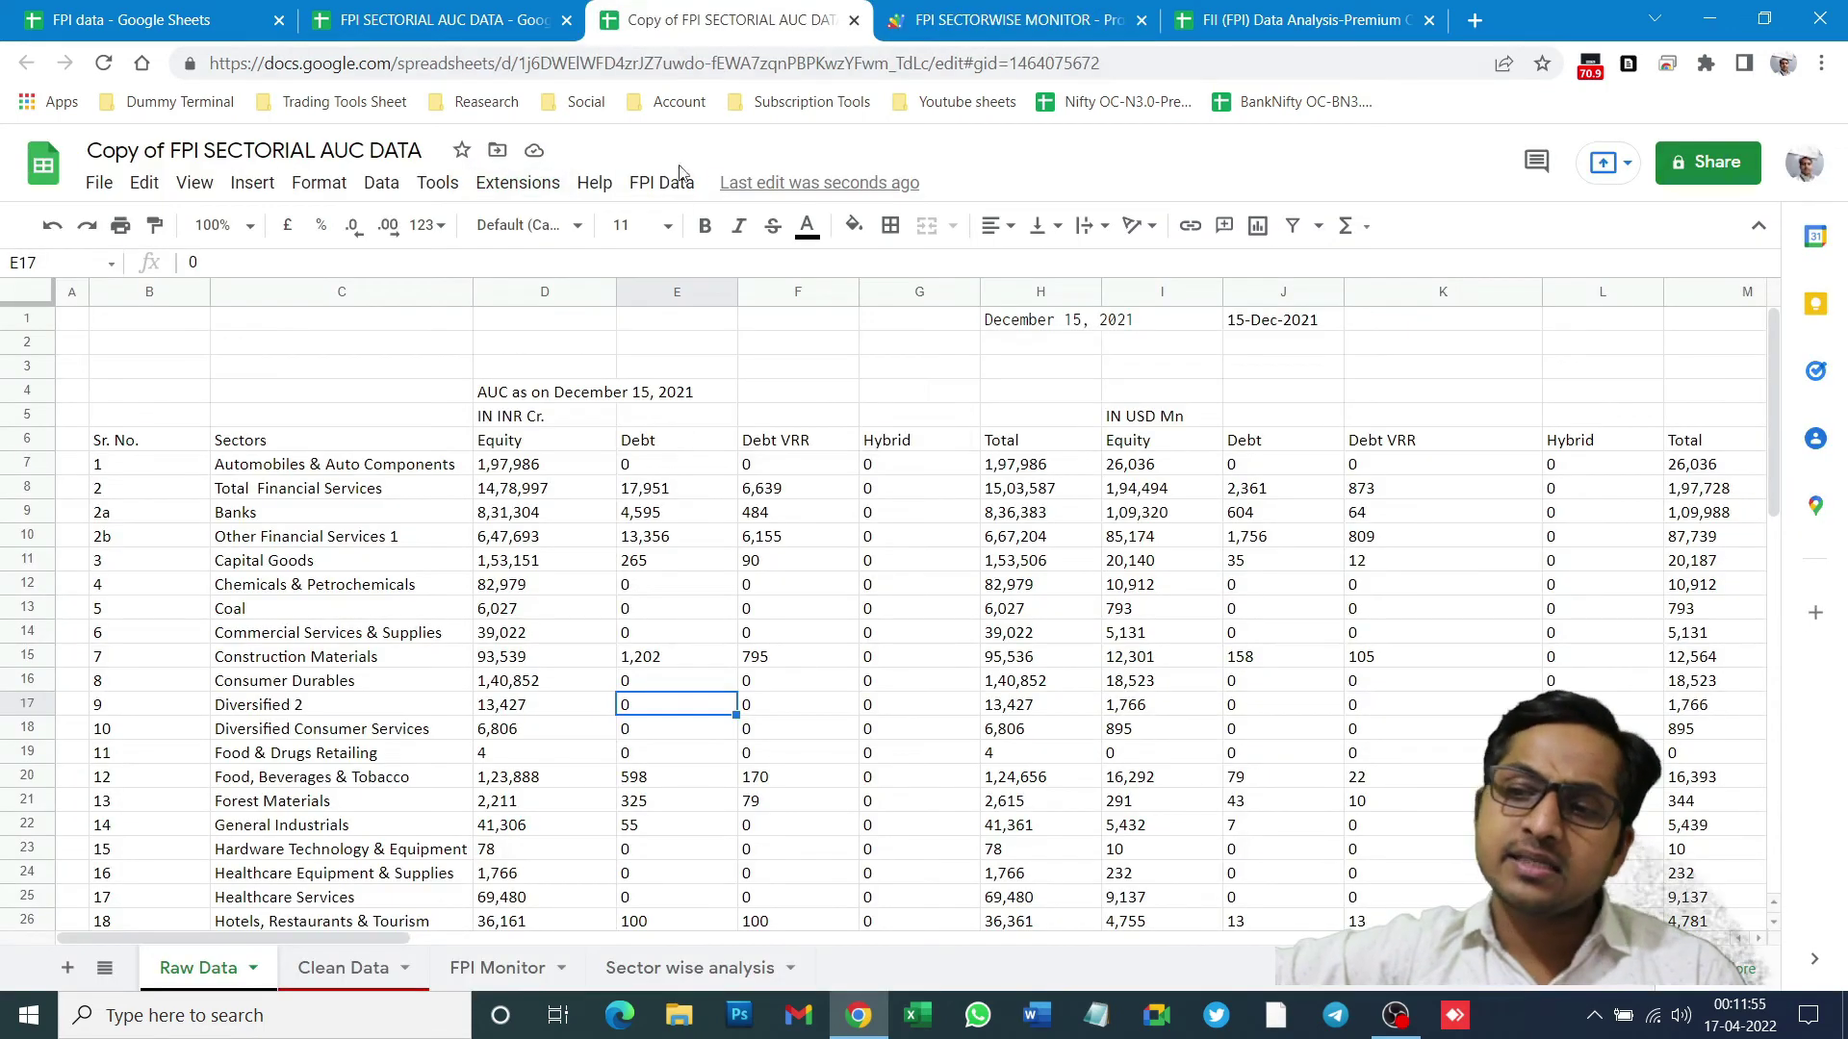
{"action": "left_click", "coordinate": [660, 191]}
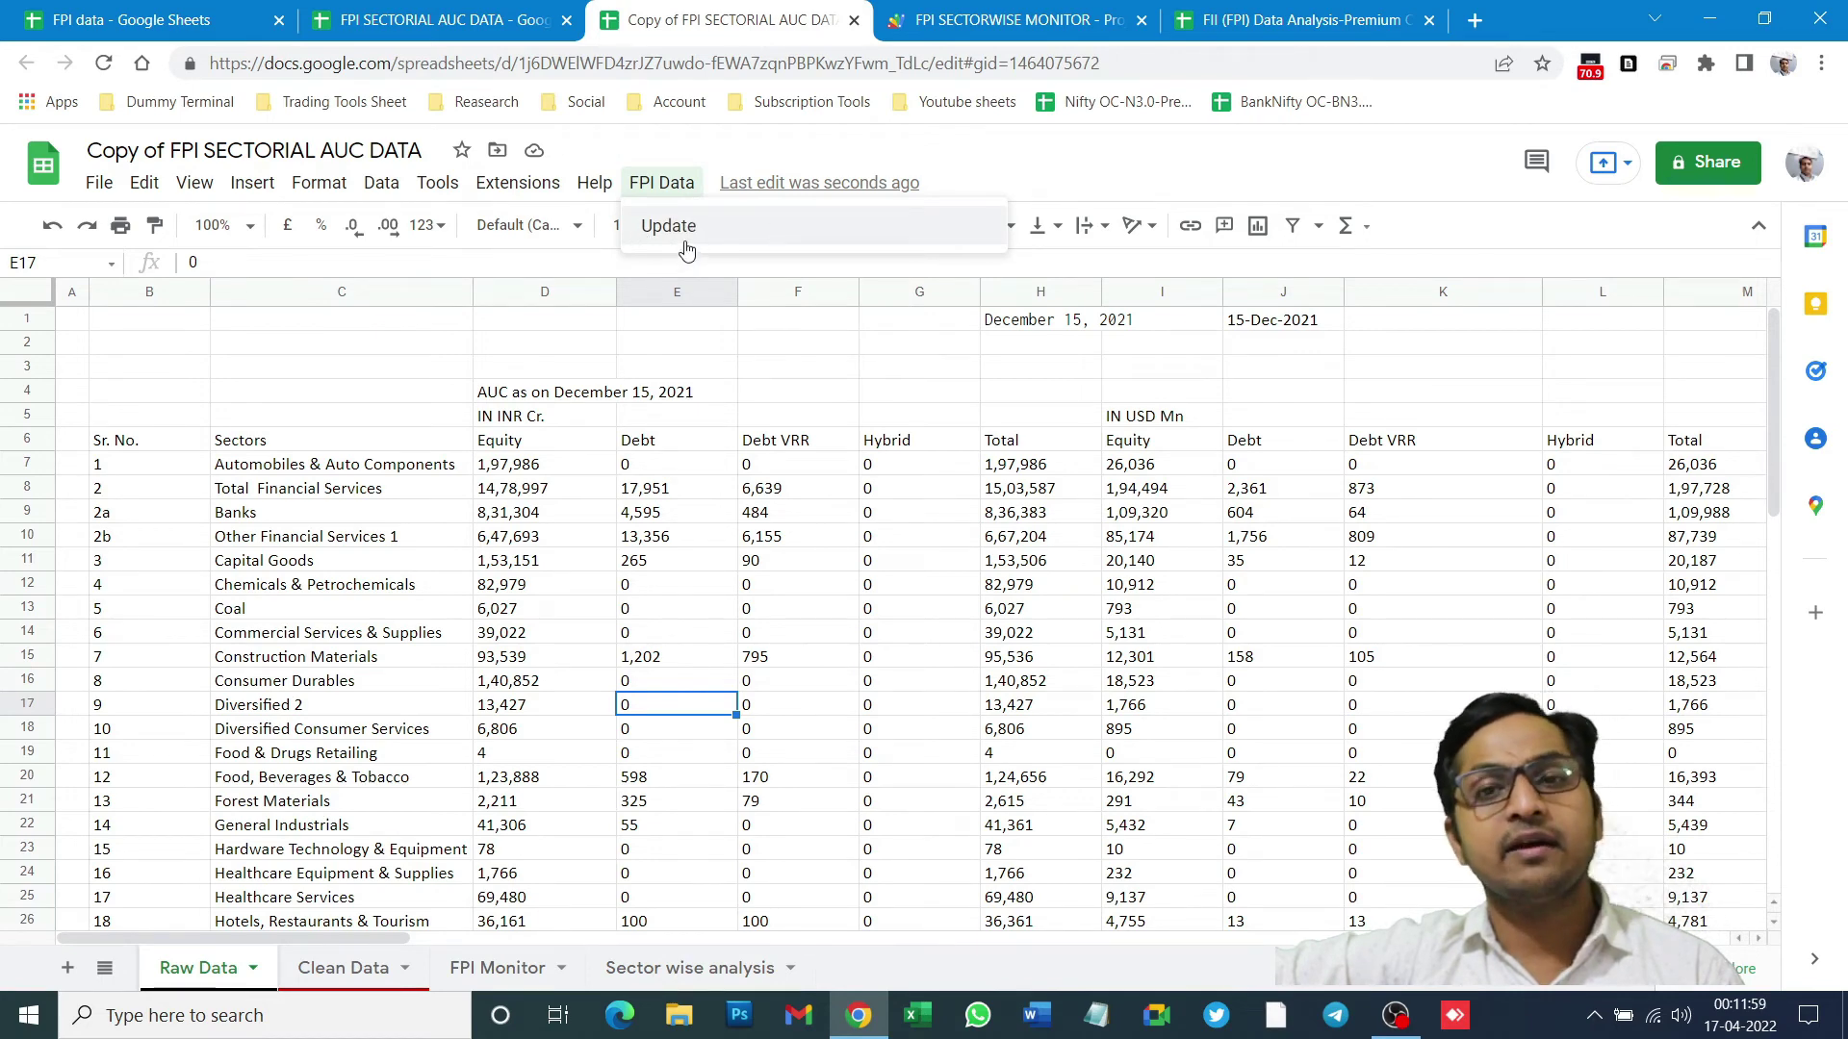
{"action": "left_click", "coordinate": [1020, 21]}
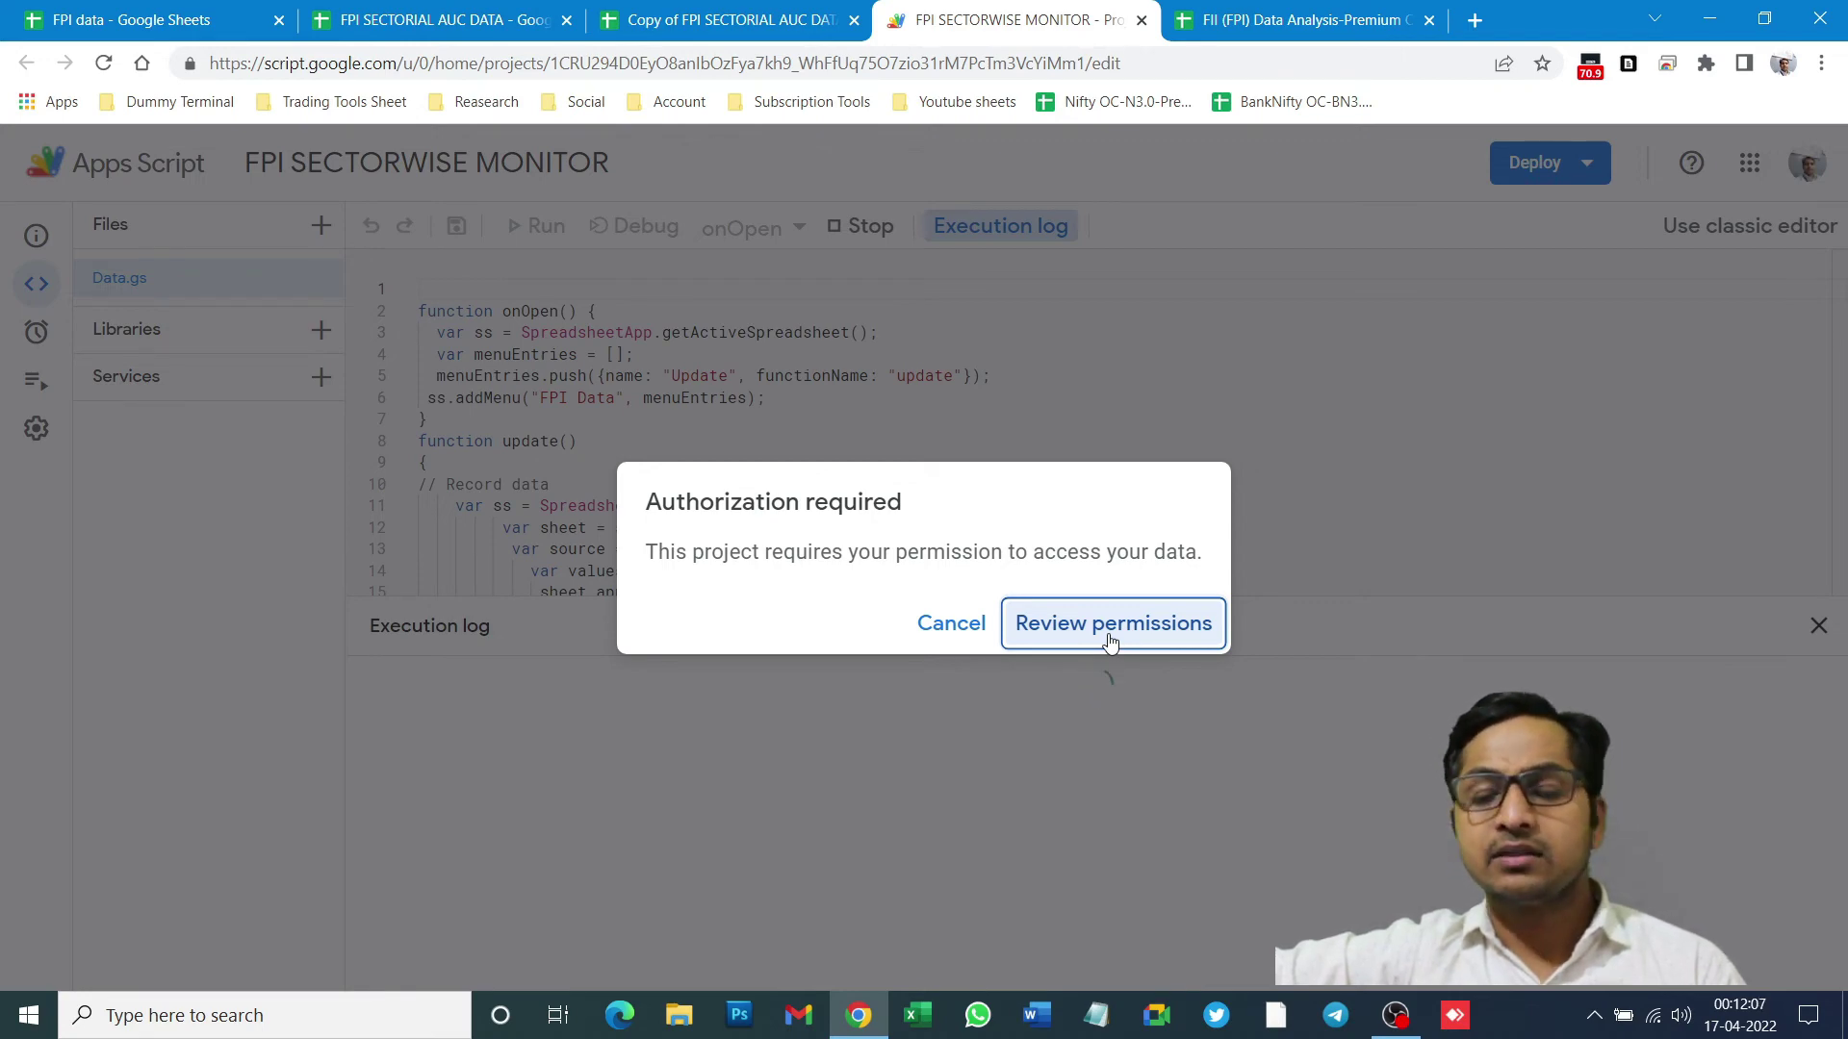
- Authorize FPI SECTORWISE MONITOR by choosing the account, going past the unsafe warning, and allowing access
{"action": "left_click", "coordinate": [1110, 638]}
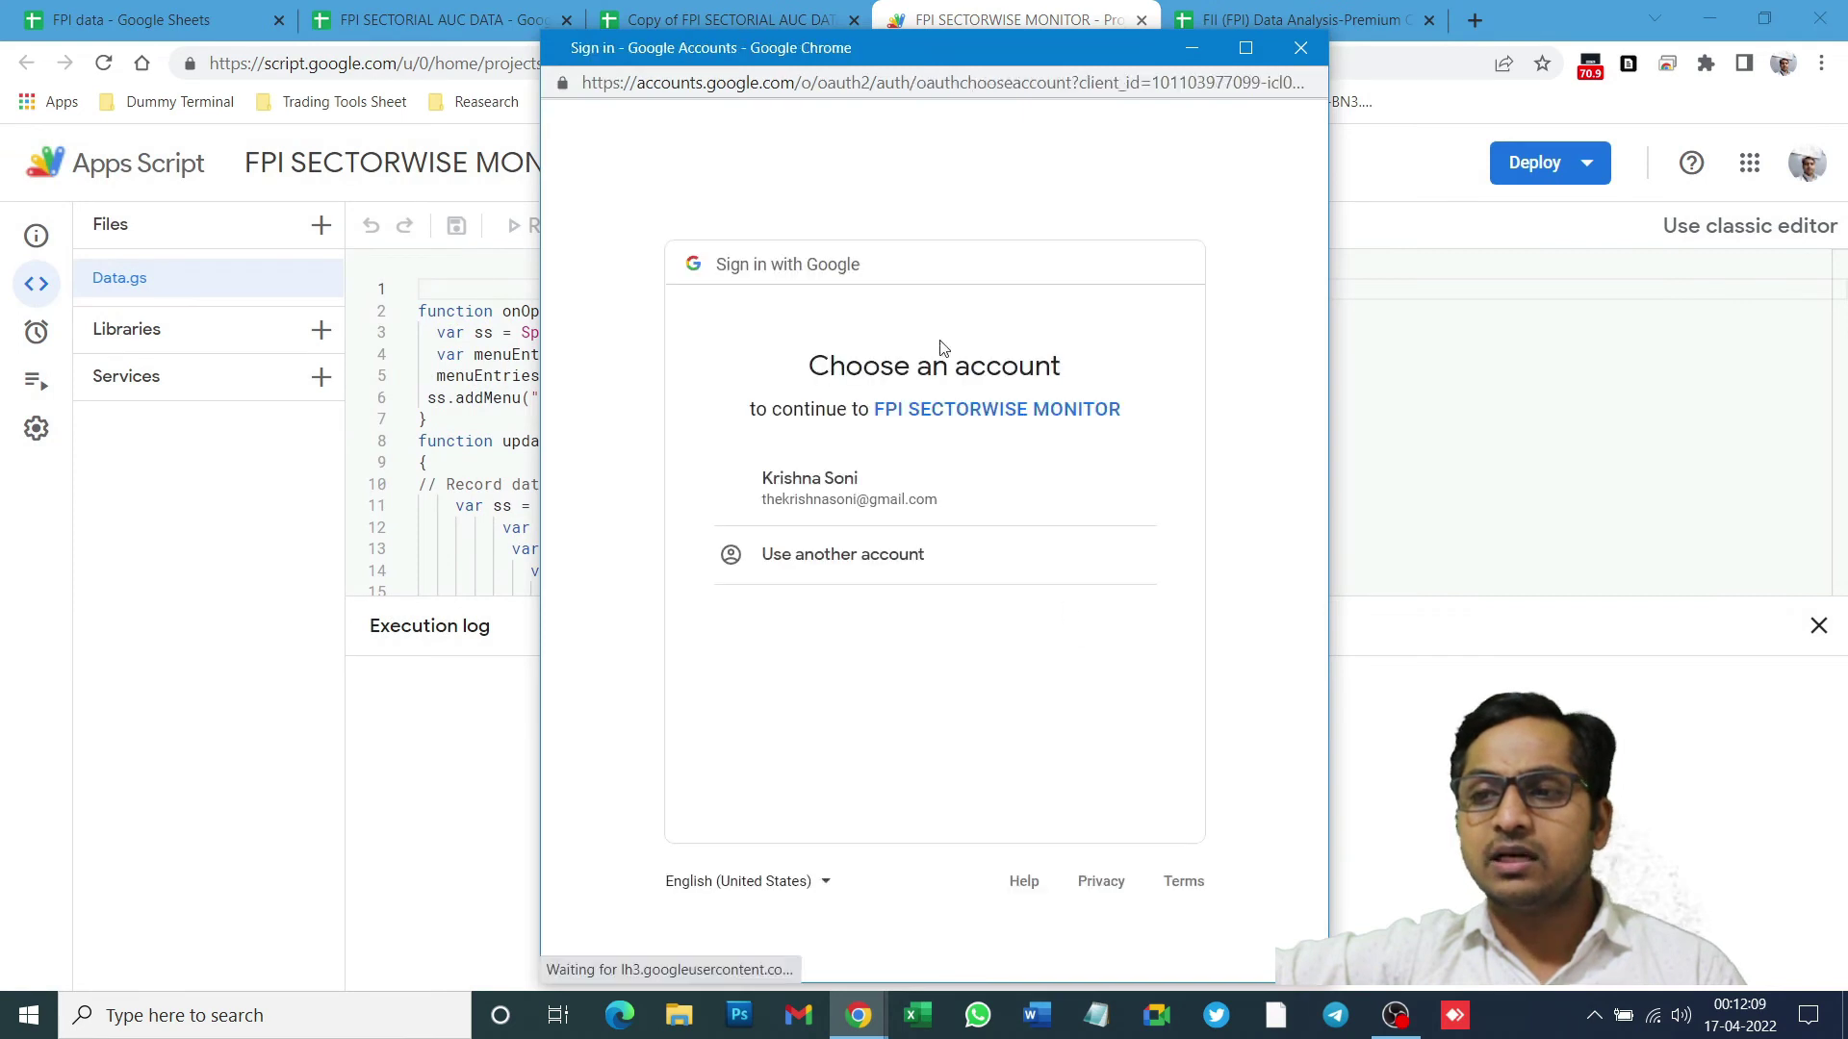
{"action": "left_click", "coordinate": [922, 494]}
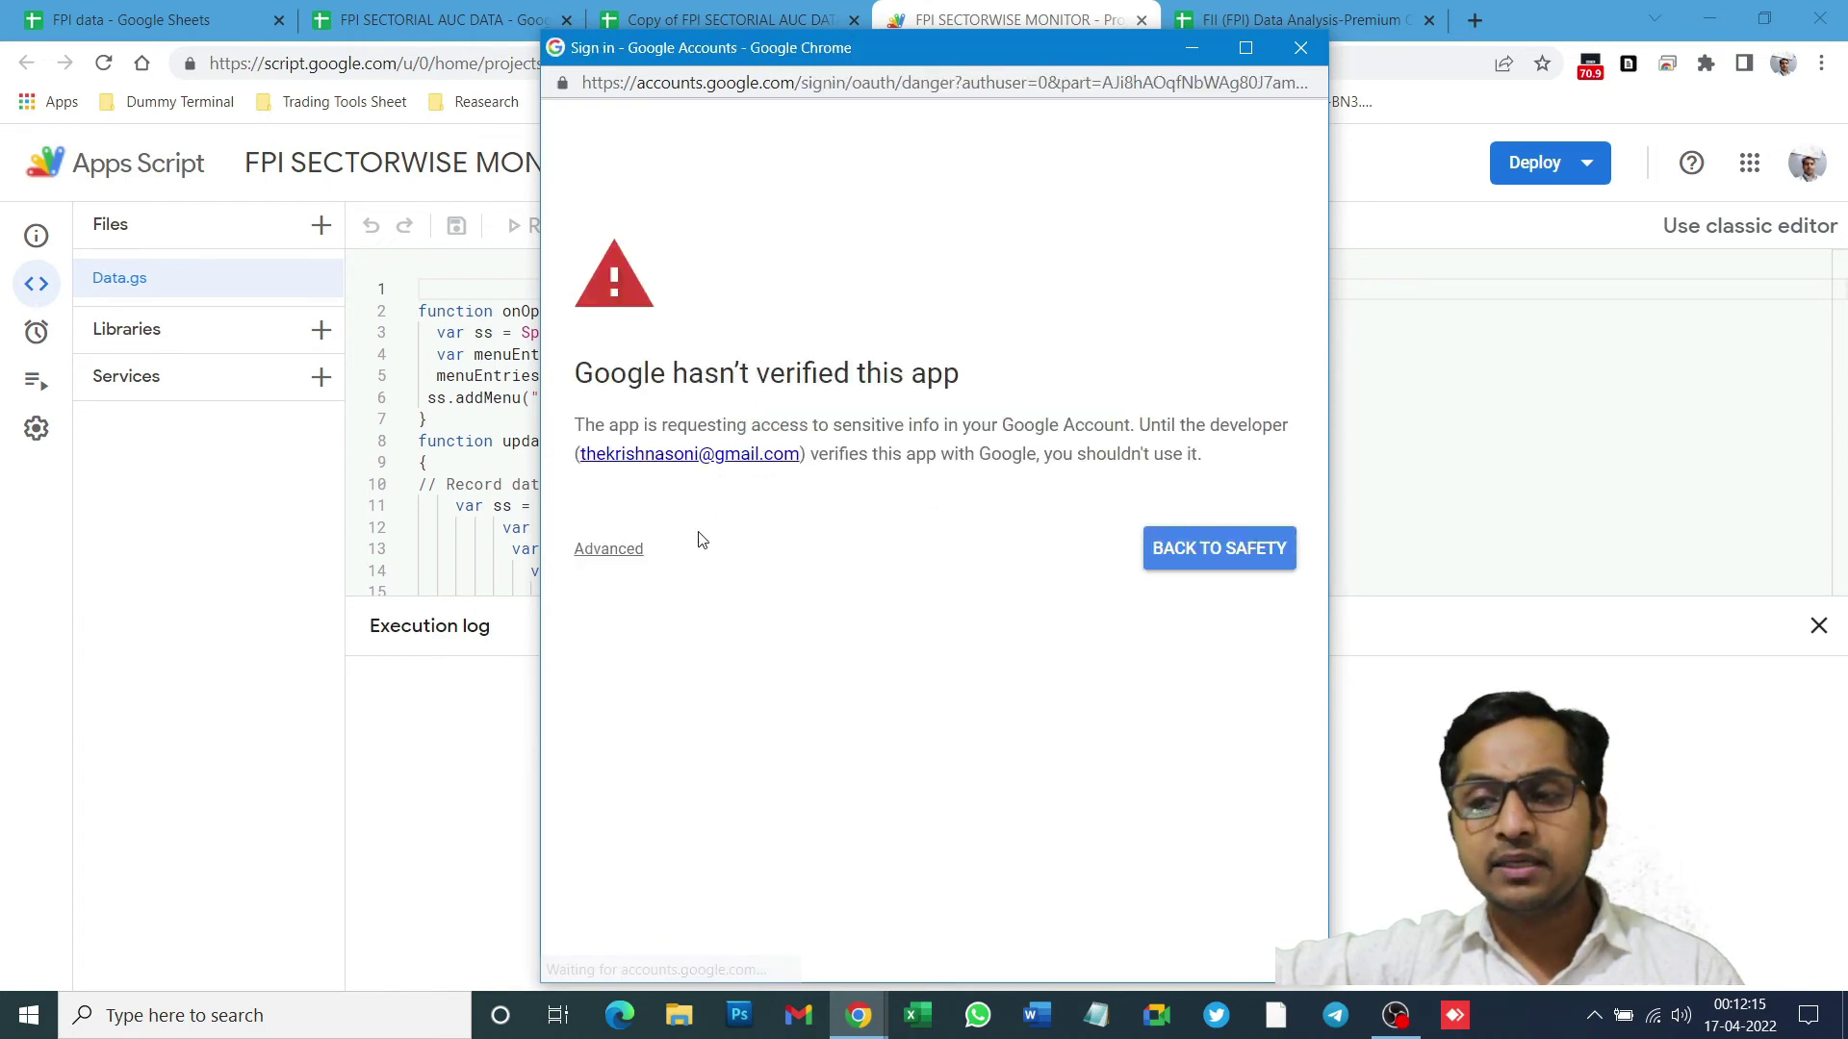
{"action": "left_click", "coordinate": [610, 548]}
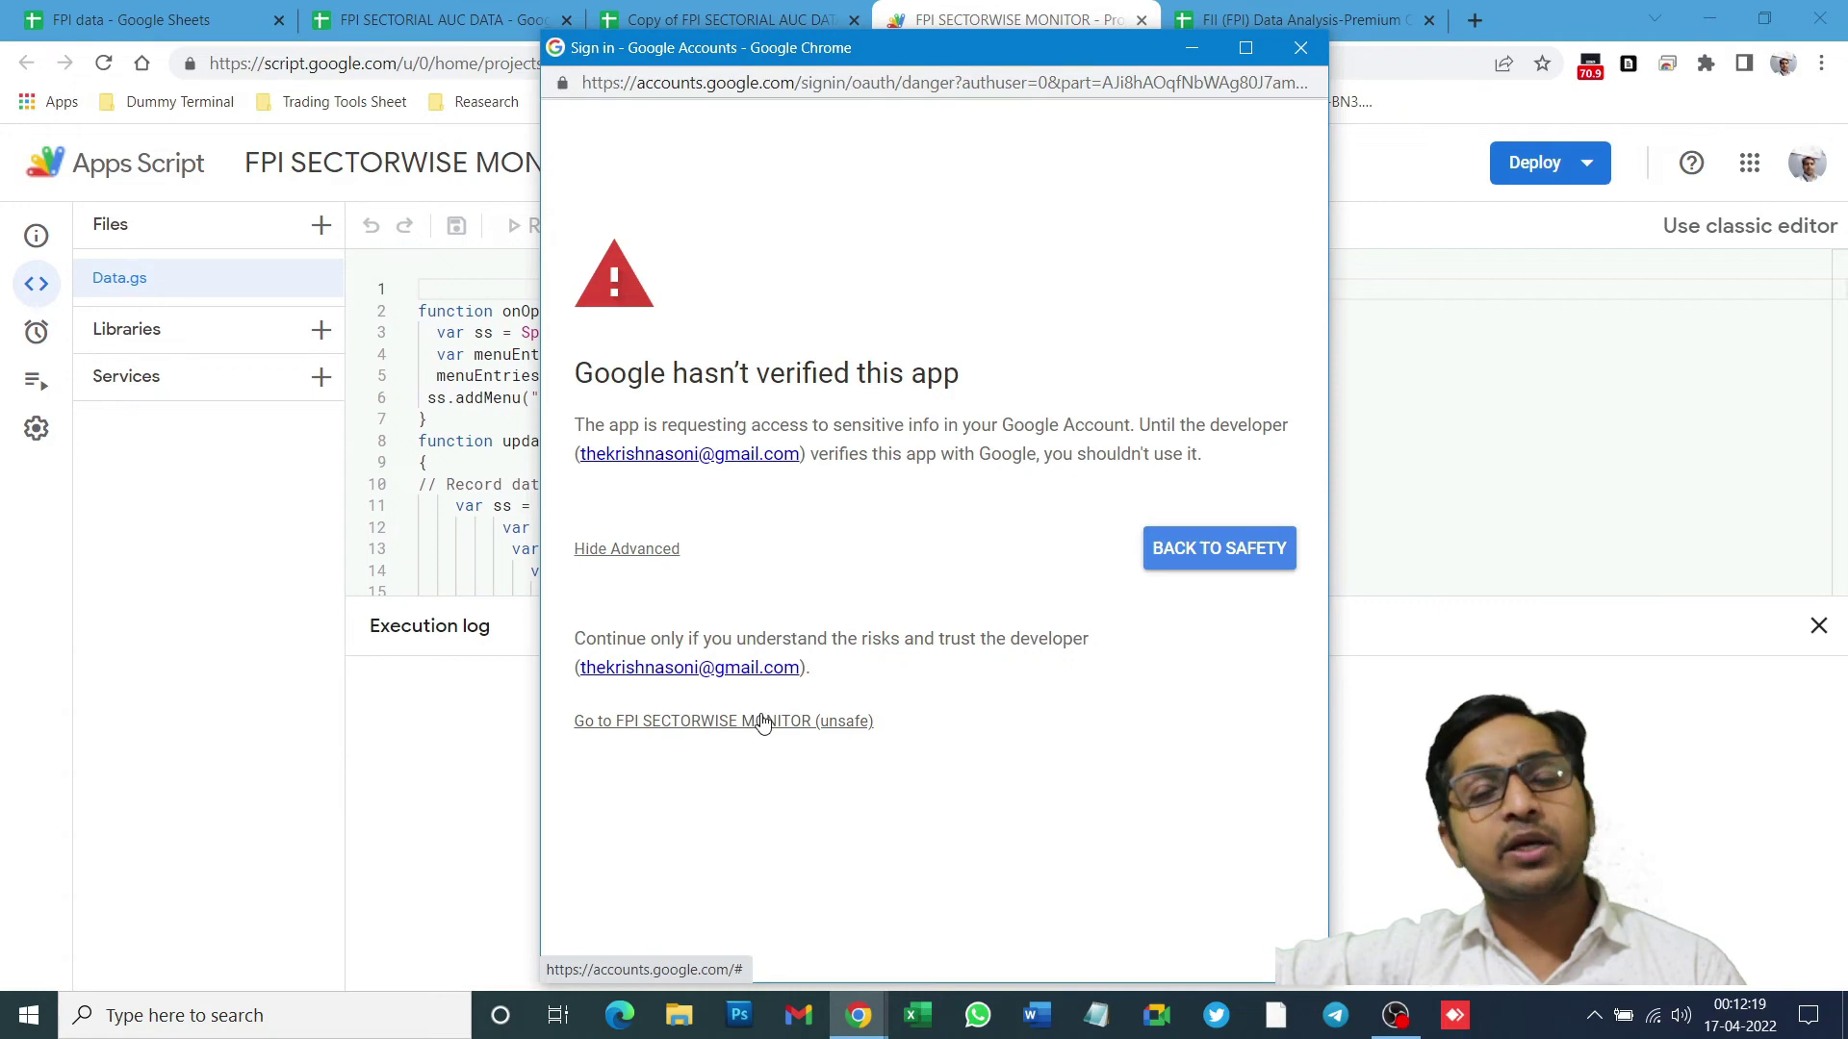
{"action": "left_click", "coordinate": [672, 728]}
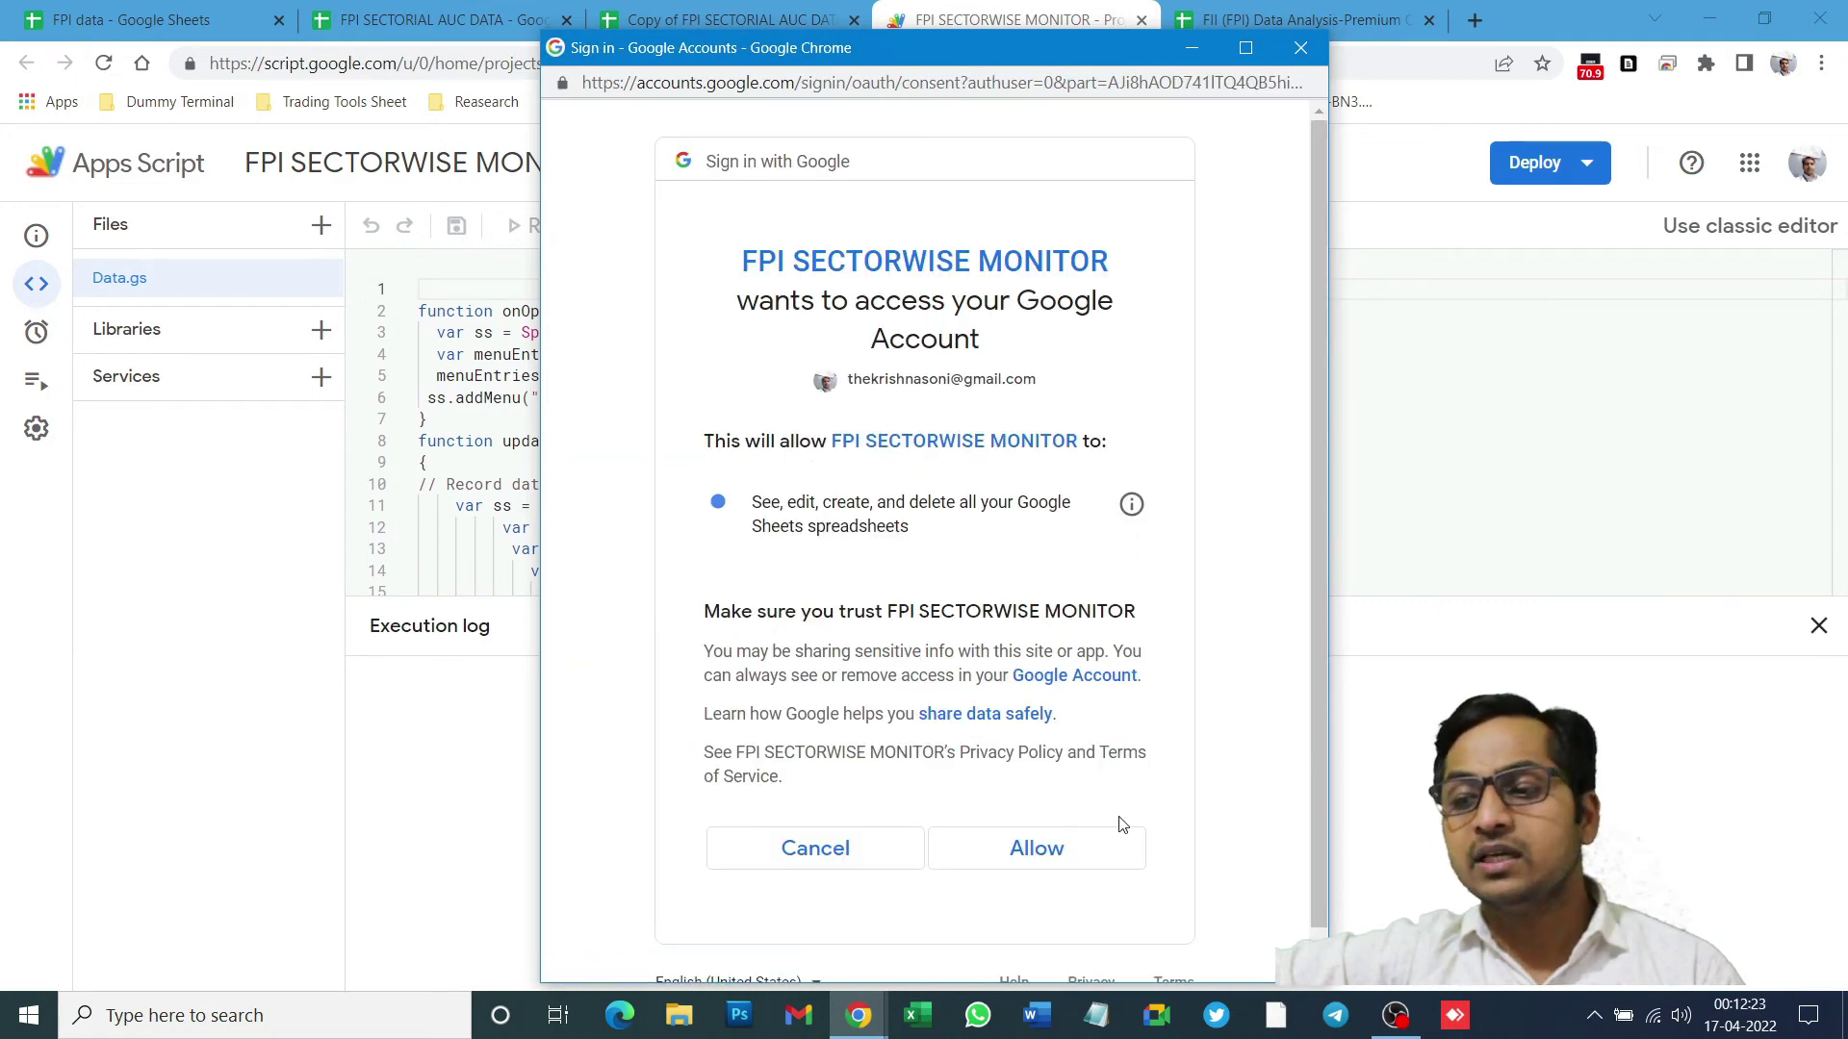
{"action": "left_click", "coordinate": [1035, 847]}
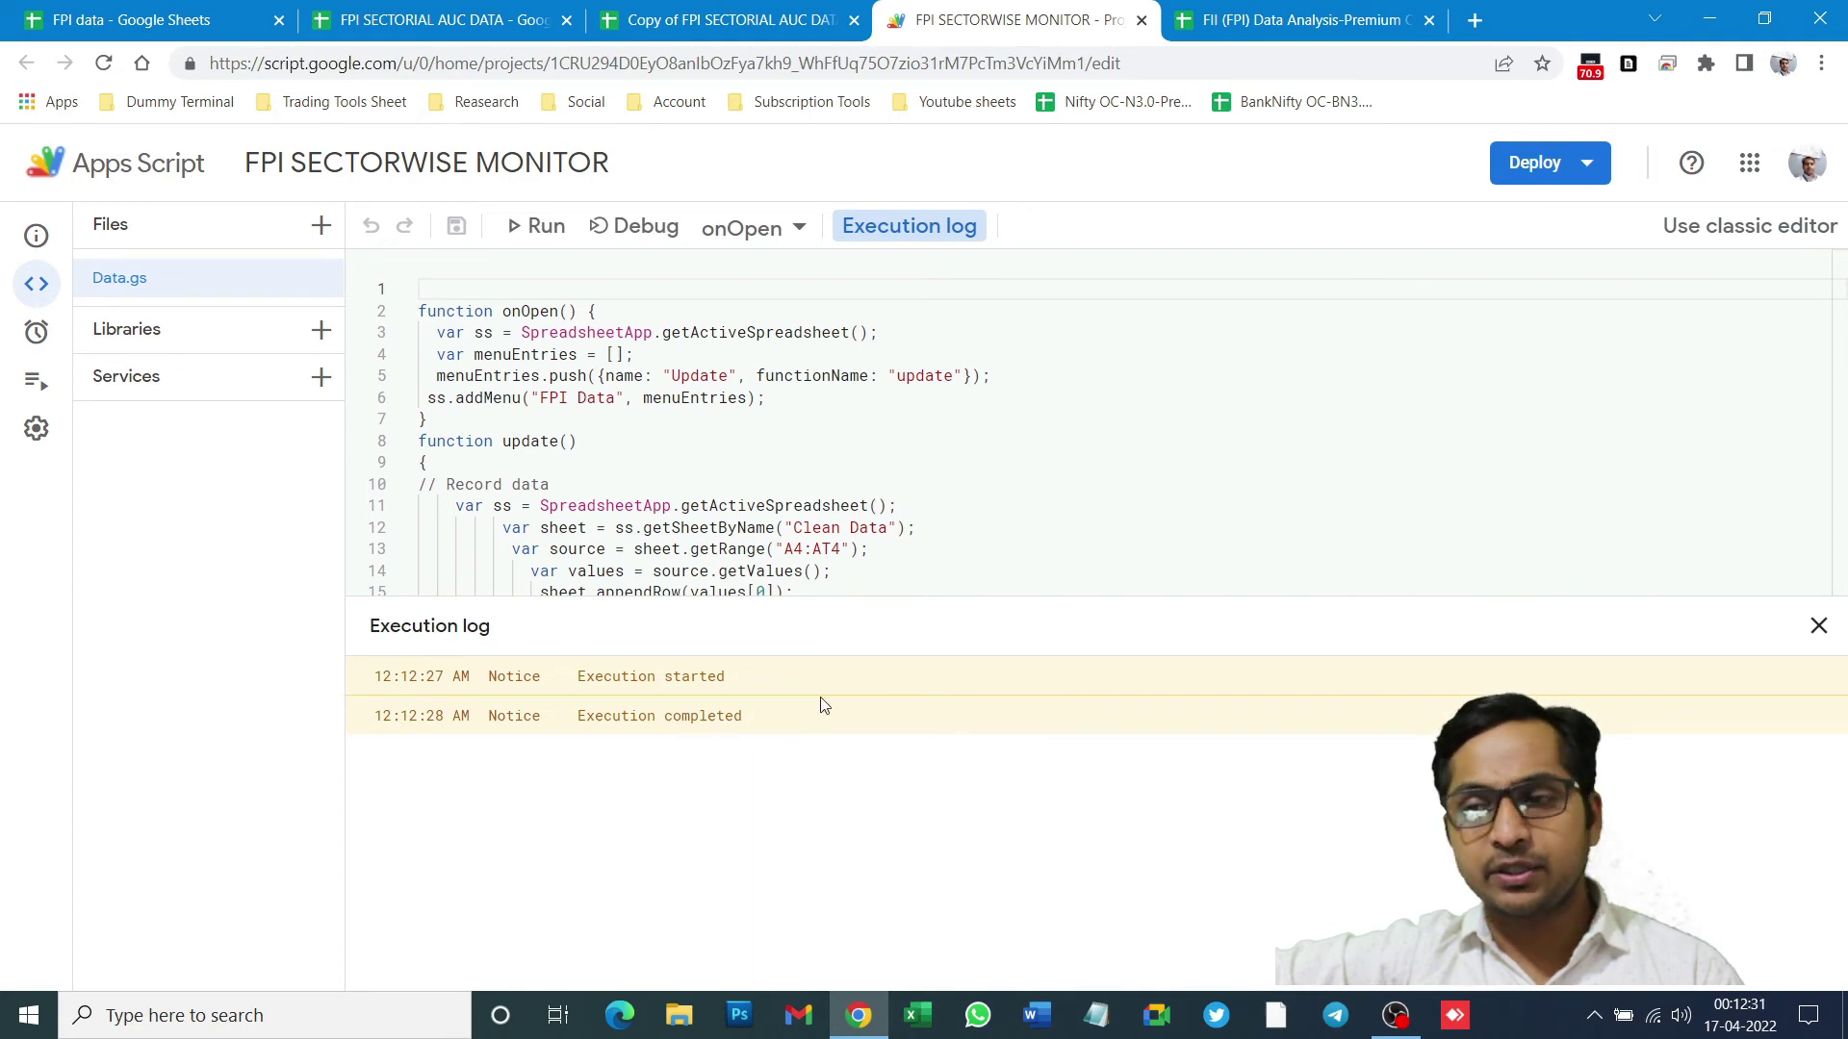
- Check the copied spreadsheet's FPI Data and Extensions menus
{"action": "left_click", "coordinate": [712, 23]}
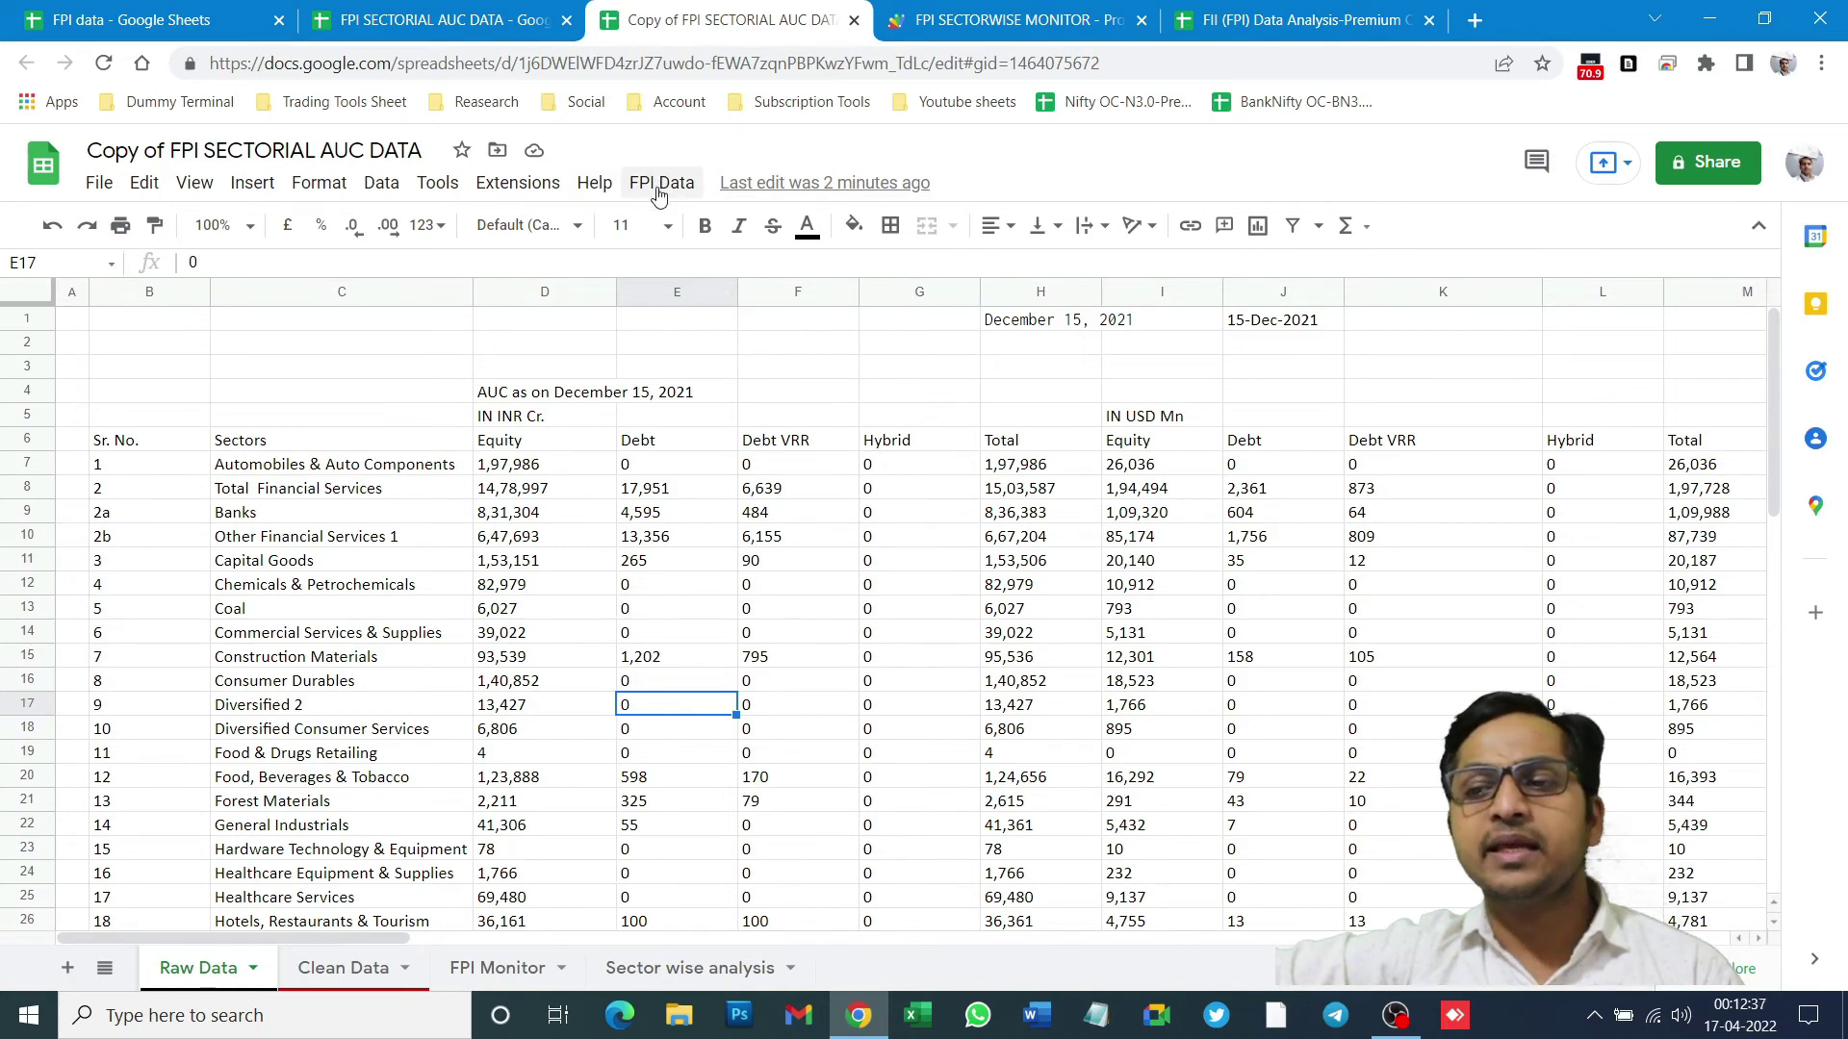
{"action": "left_click", "coordinate": [661, 191]}
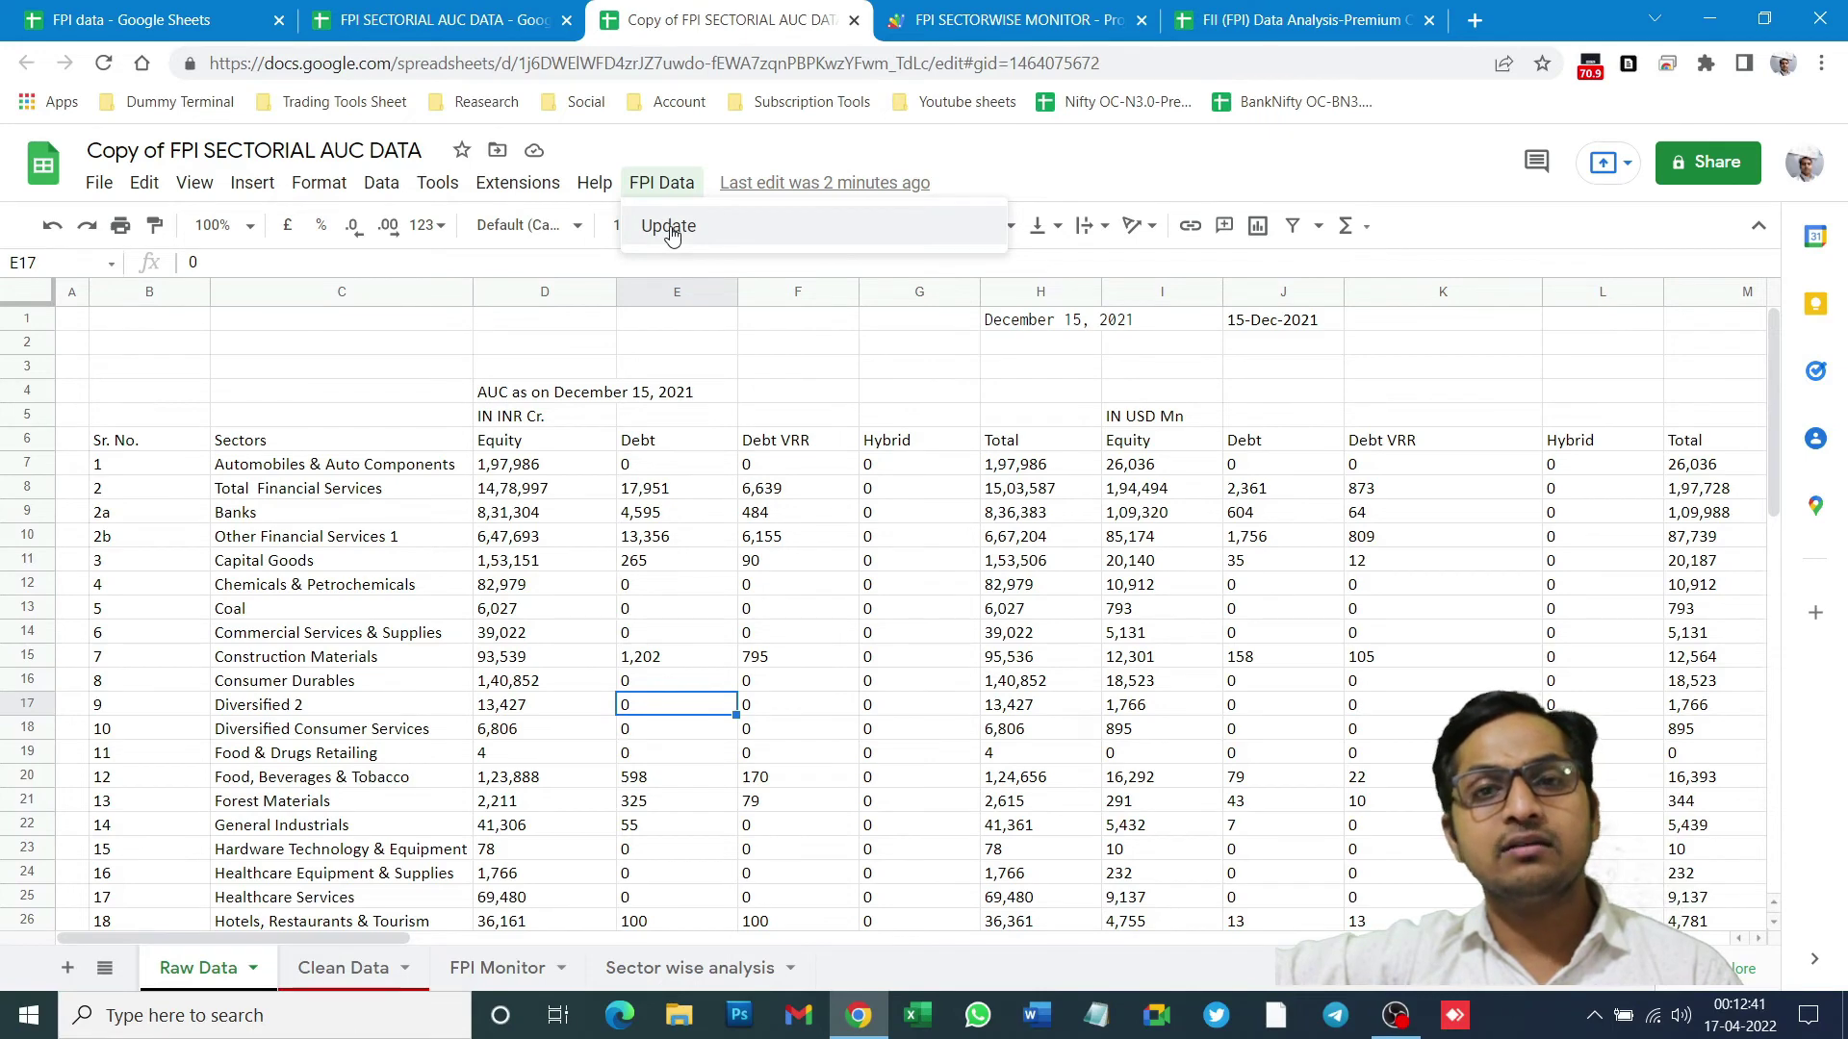
{"action": "left_click", "coordinate": [532, 188]}
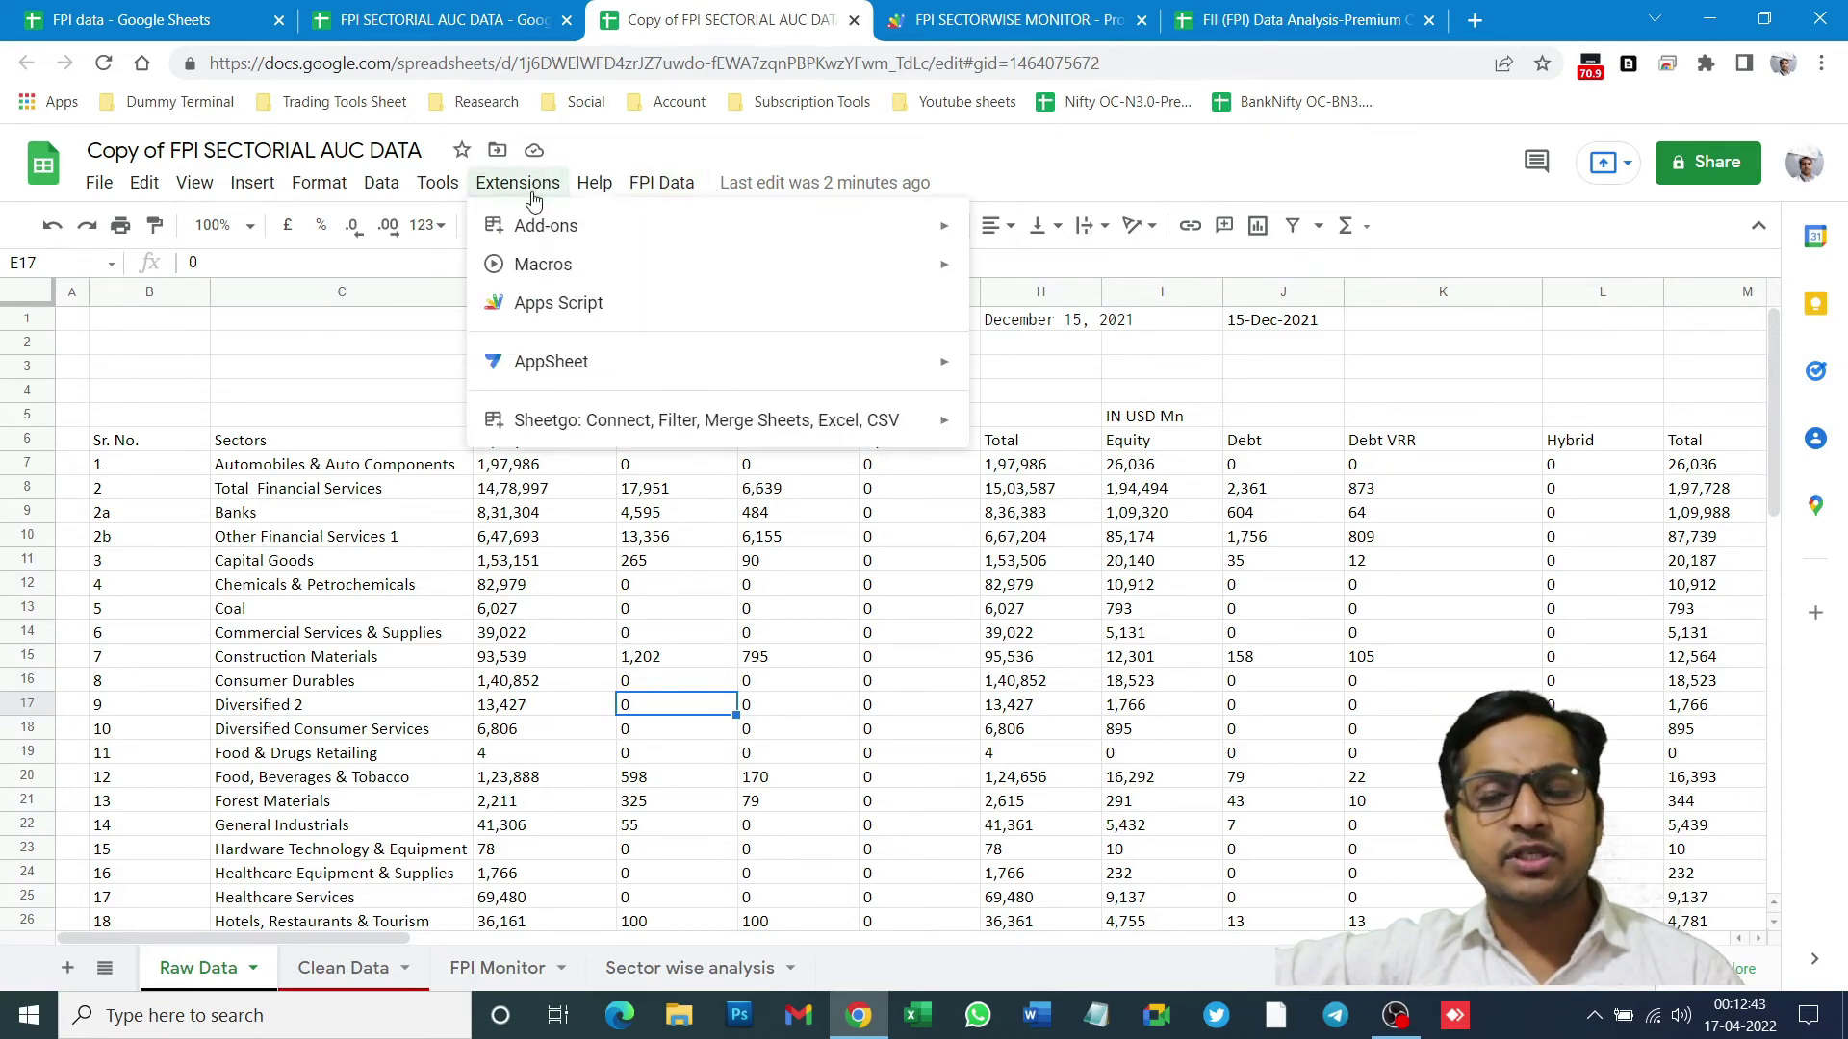
{"action": "left_click", "coordinate": [957, 133]}
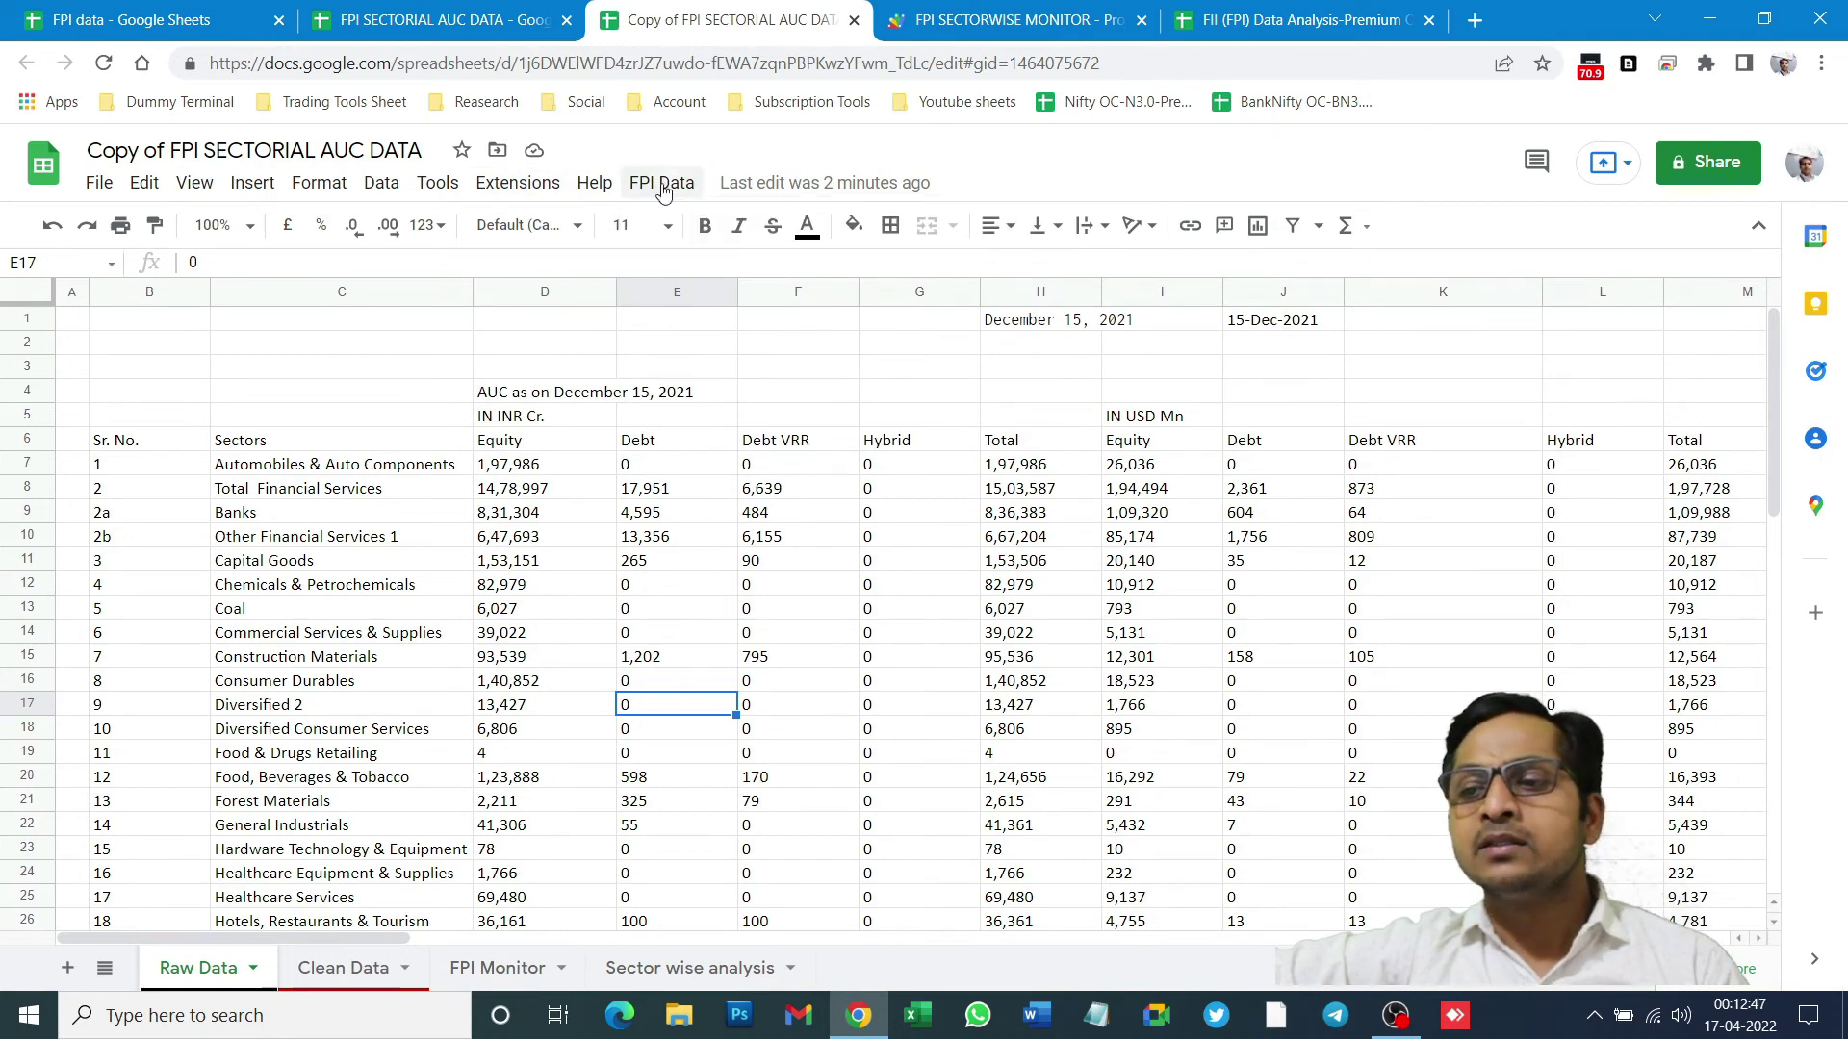
- Close the execution log to view the full Data.gs code, then go back to the copy
{"action": "left_click", "coordinate": [919, 8]}
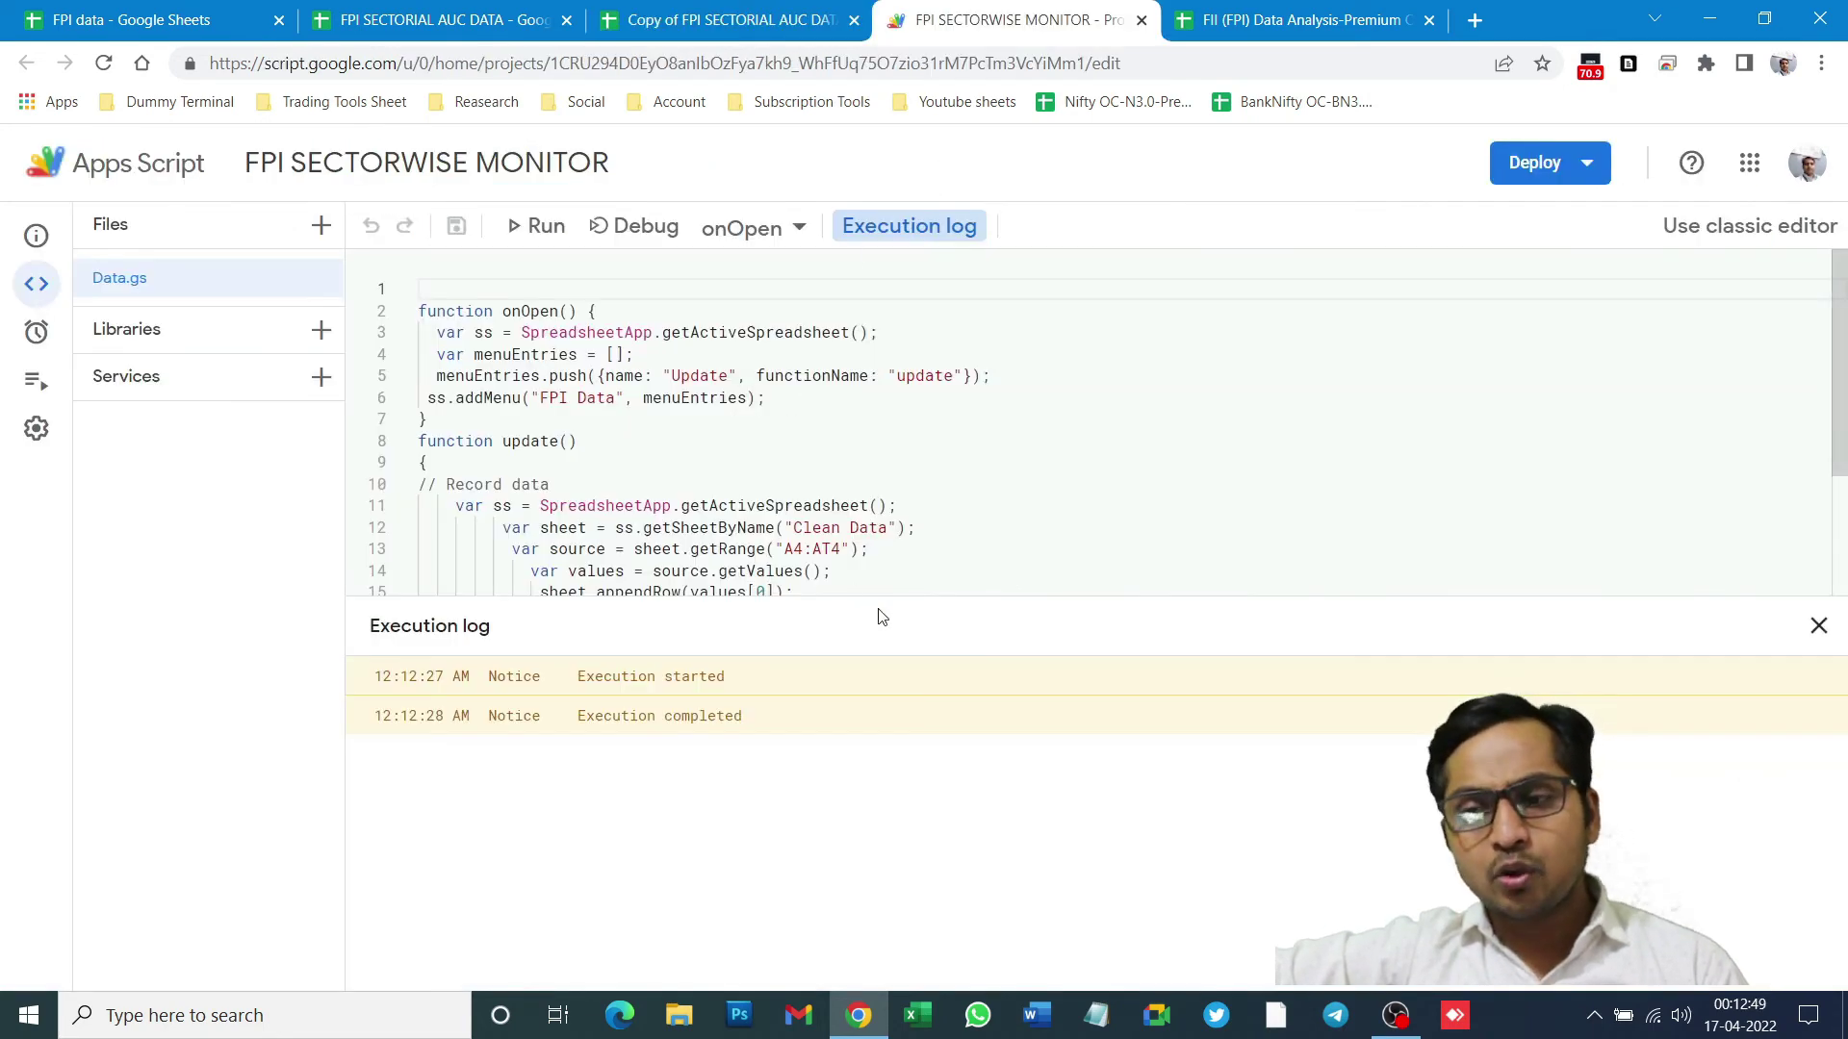
{"action": "left_click", "coordinate": [1819, 626]}
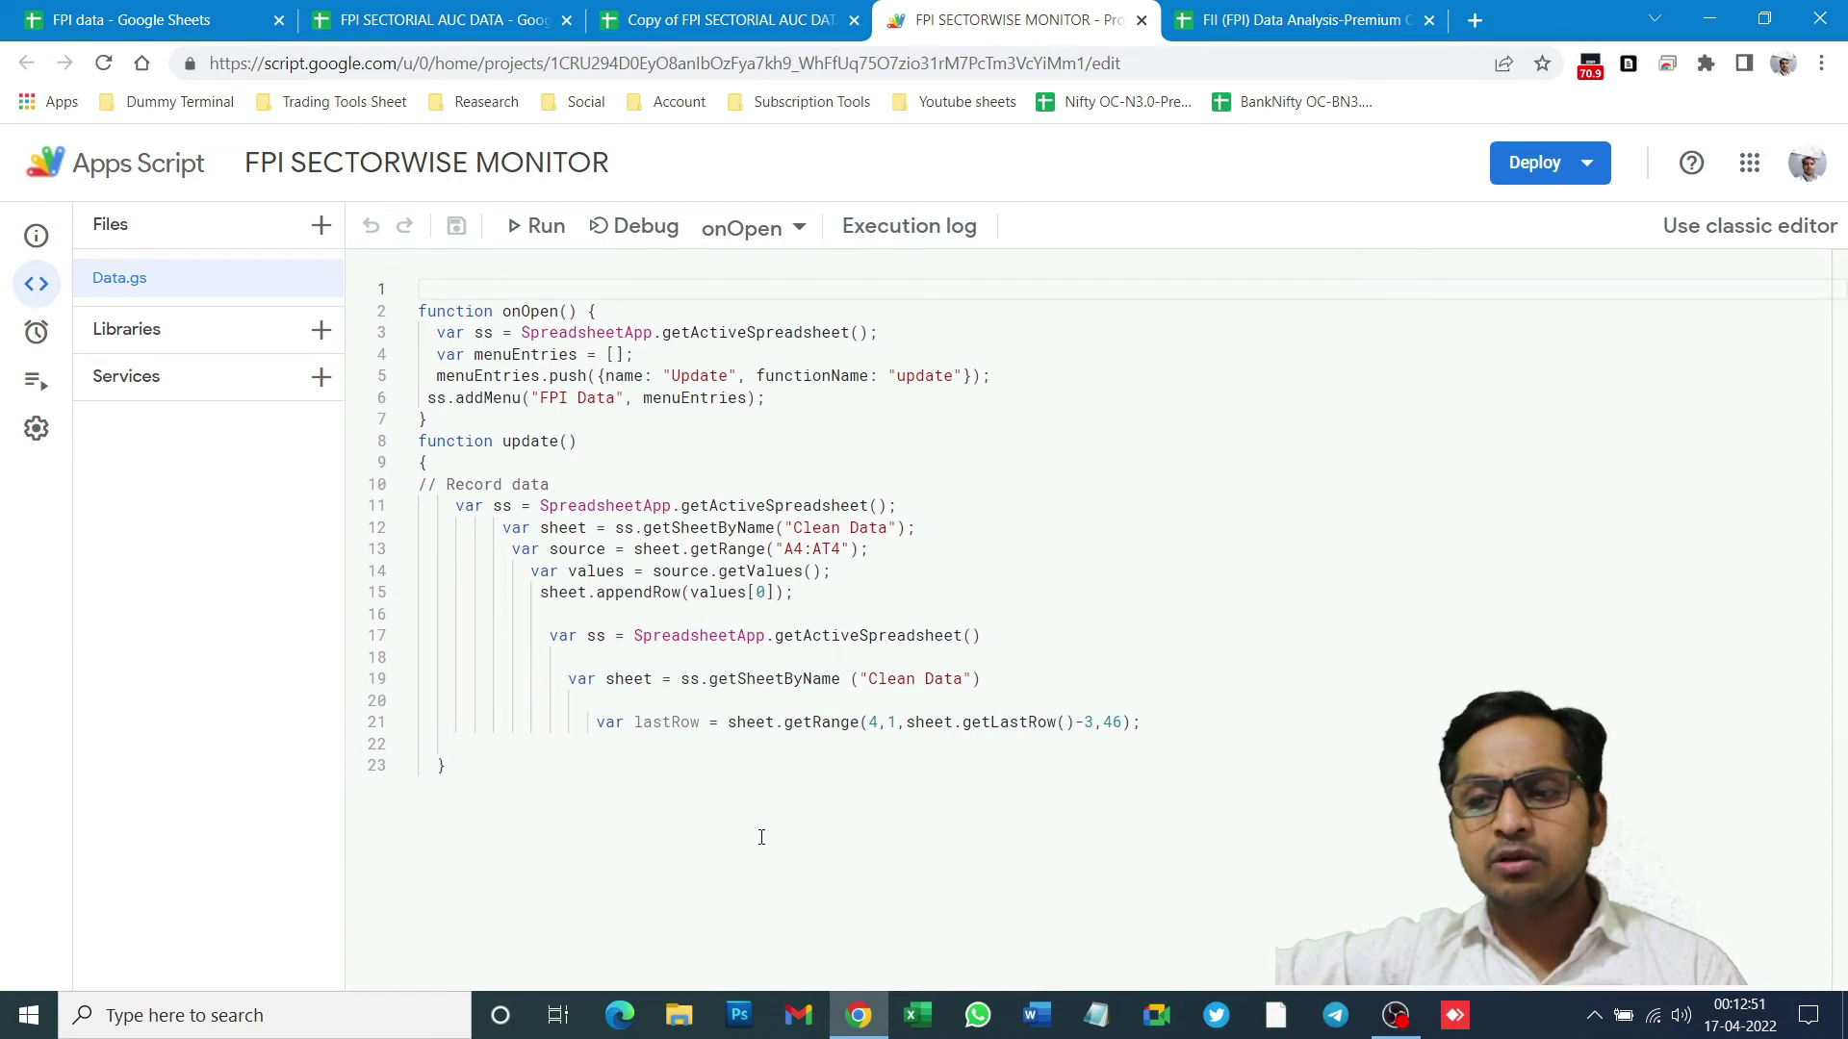
{"action": "key", "text": "ctrl+a"}
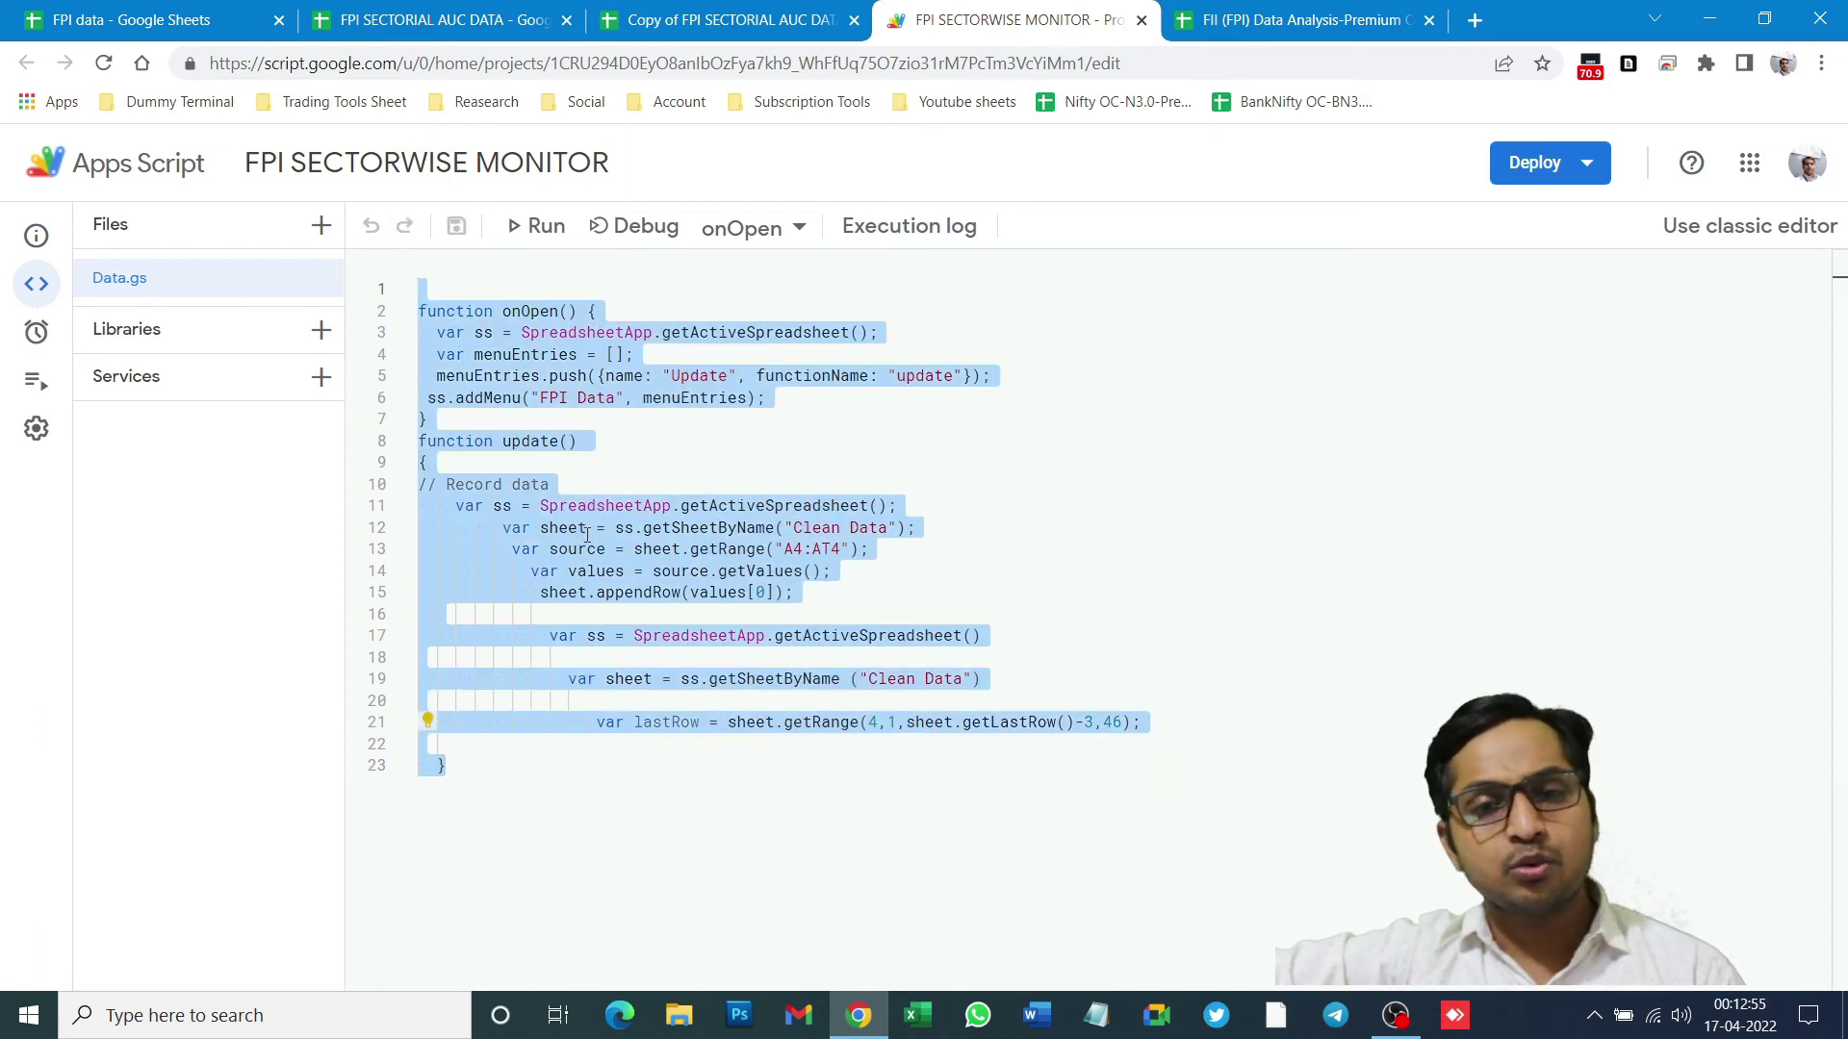
{"action": "left_click", "coordinate": [1113, 707]}
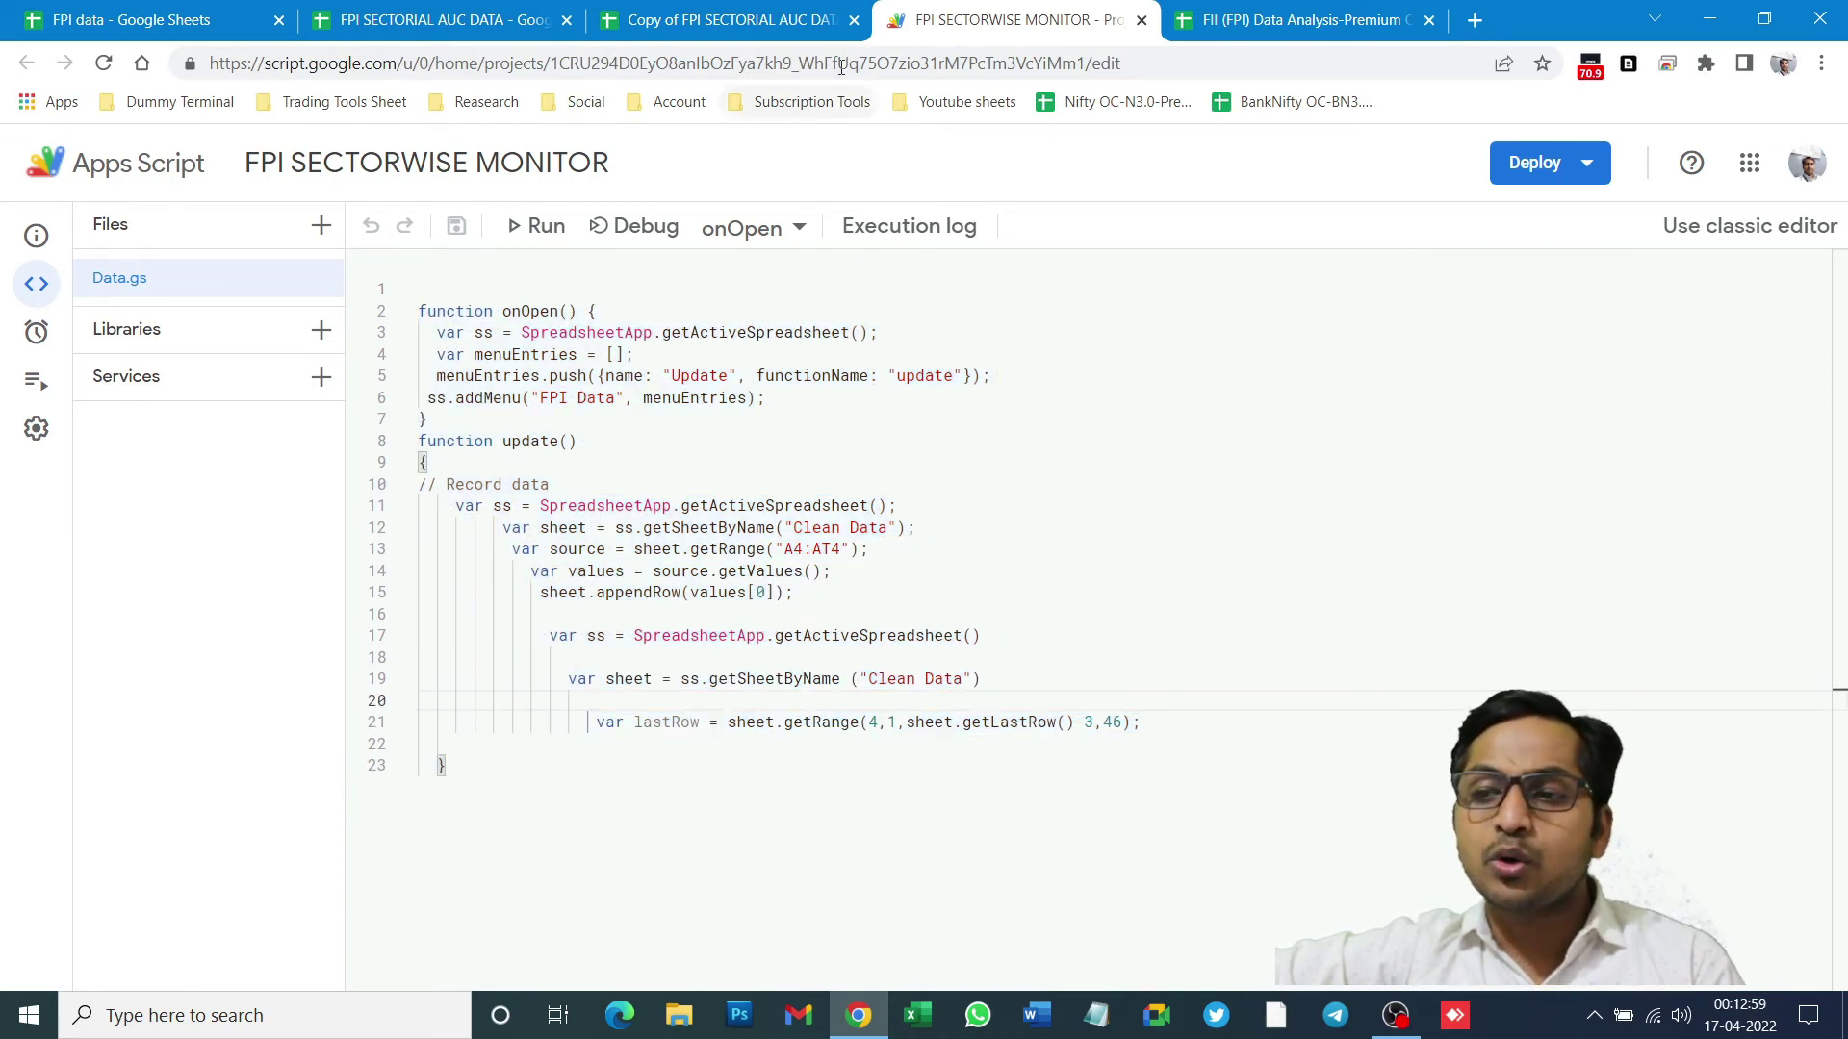
{"action": "left_click", "coordinate": [732, 20]}
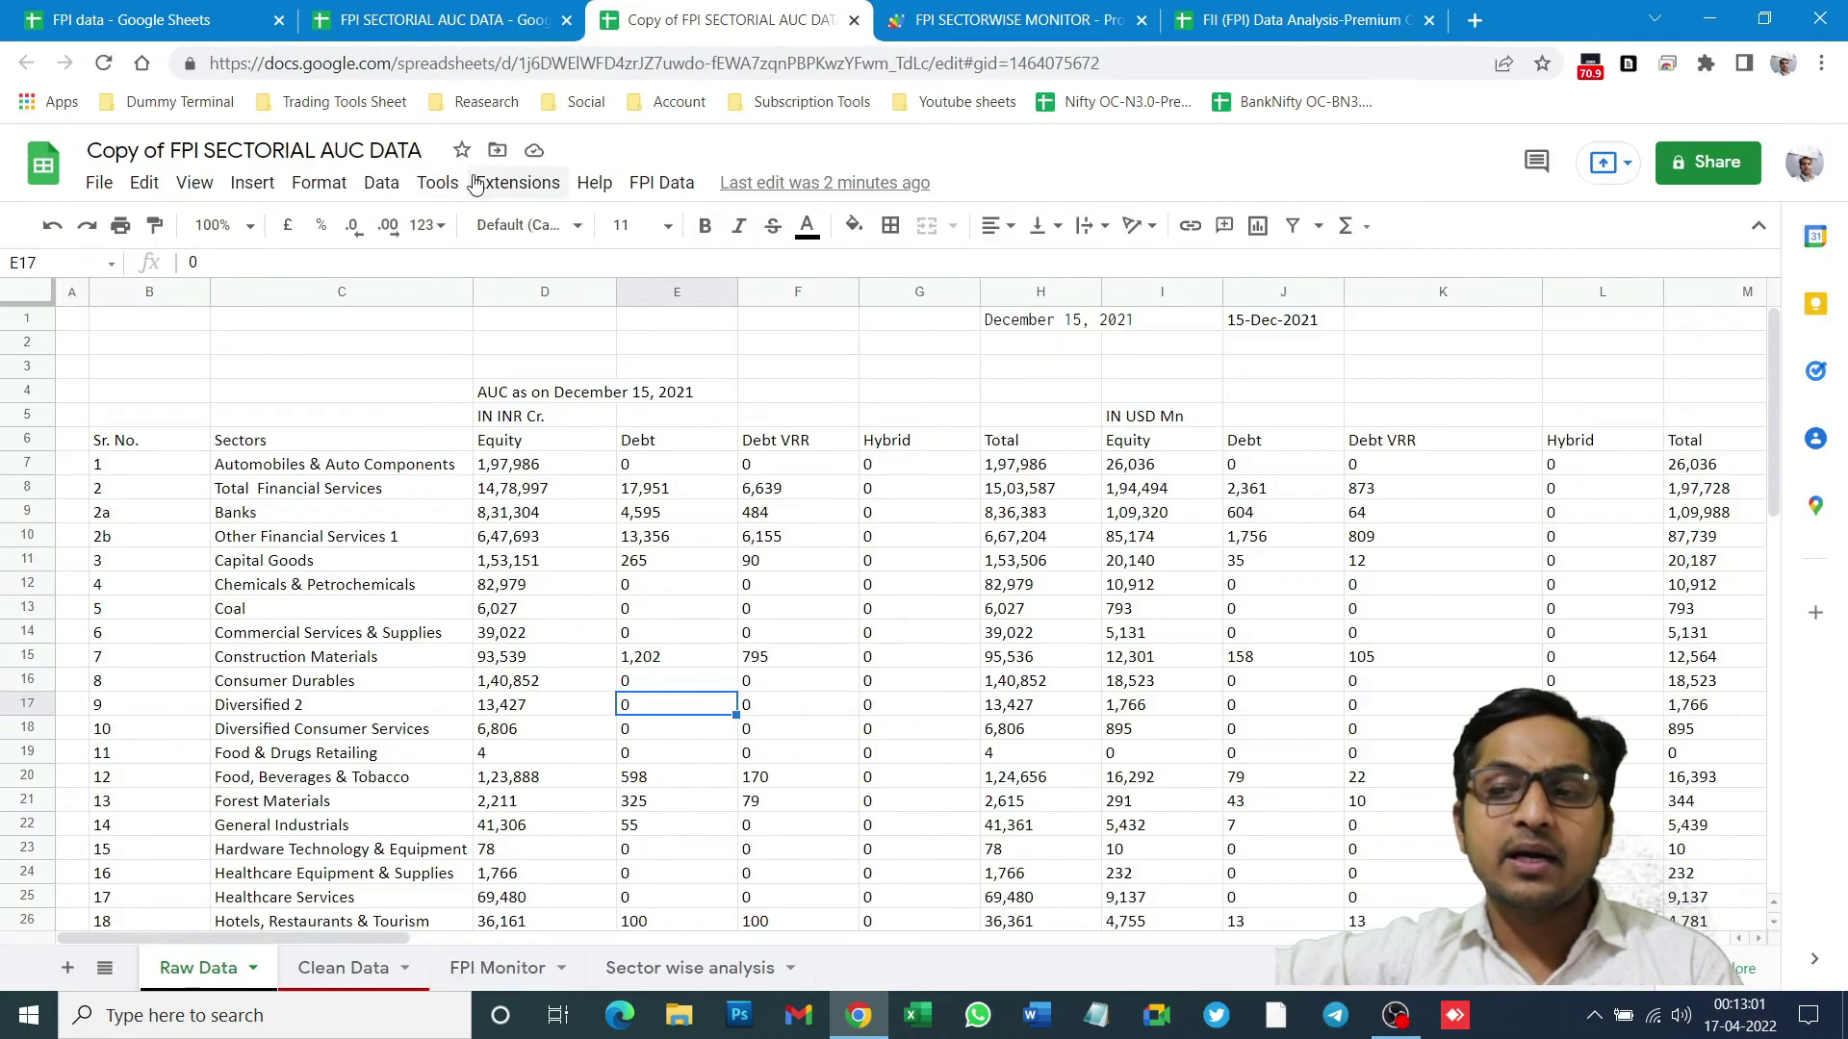
- Glance at the Extensions menu, select C2, then show the Premium Owner sector dashboard
{"action": "left_click", "coordinate": [525, 190]}
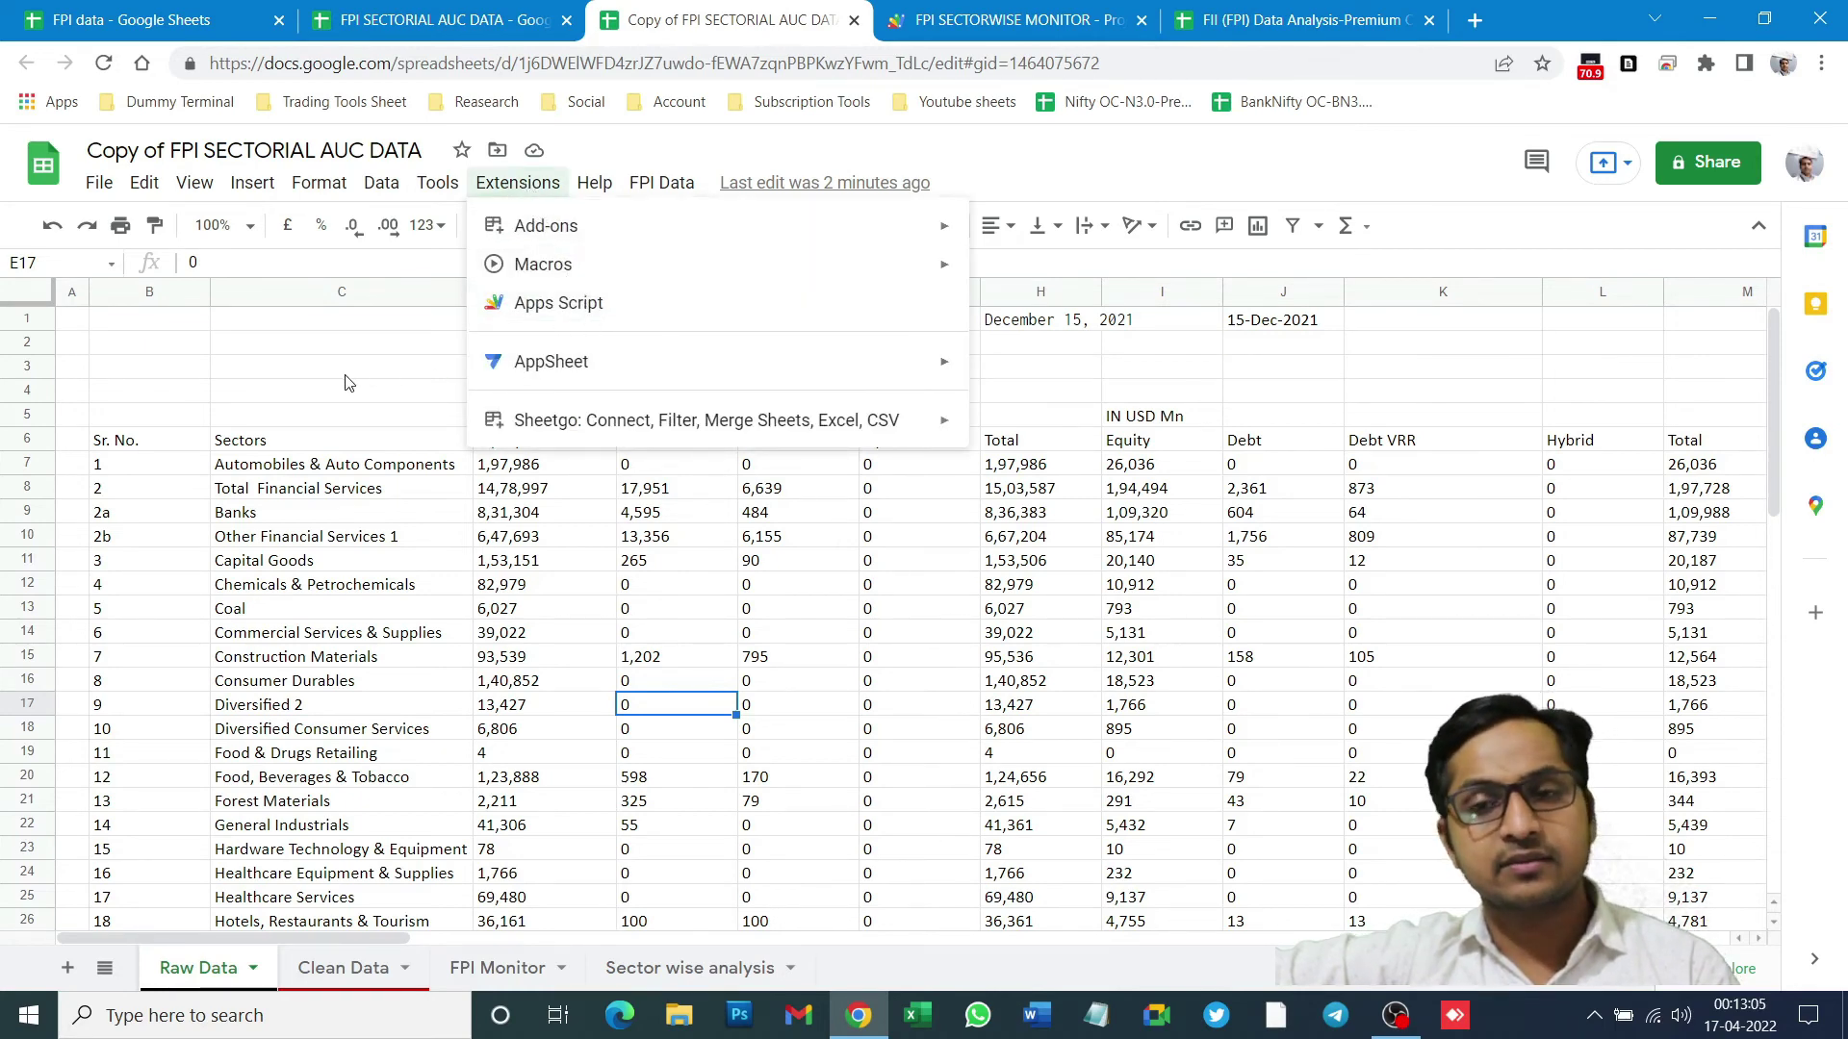
{"action": "left_click", "coordinate": [306, 350]}
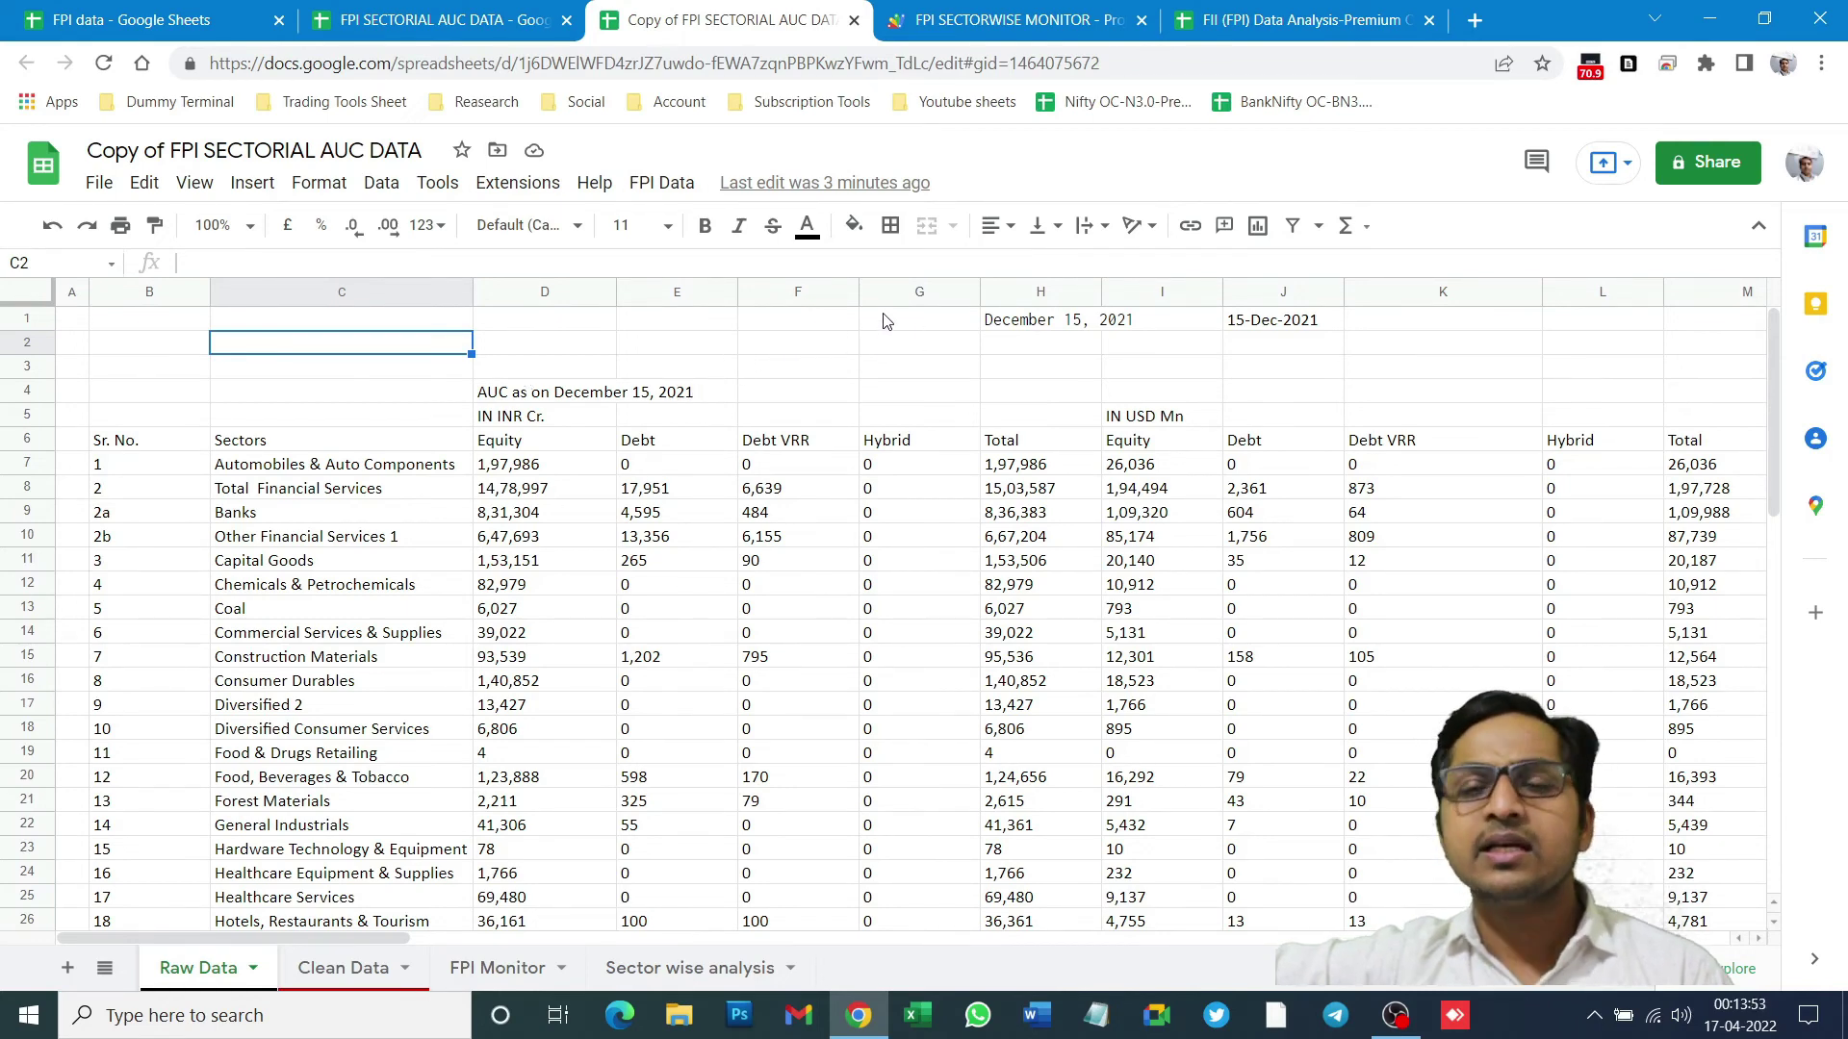
{"action": "left_click", "coordinate": [1348, 19]}
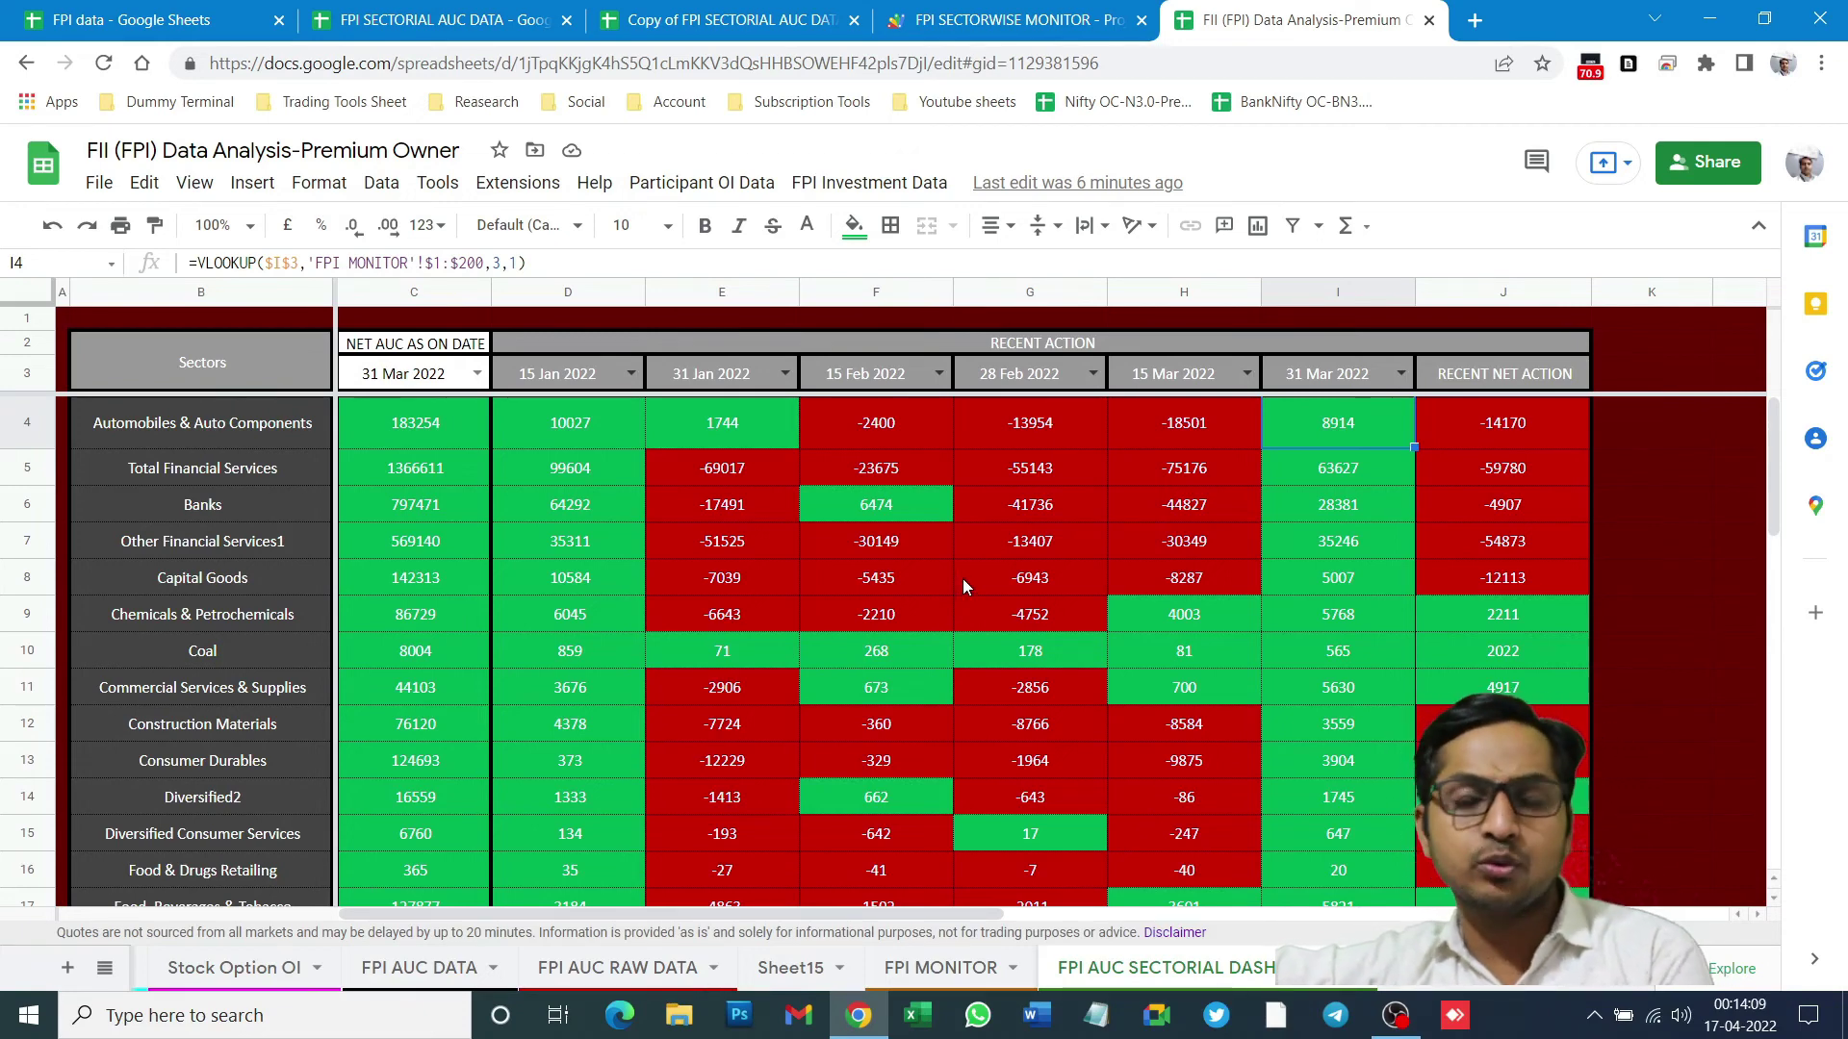
- In the Premium Owner file, move through Index Fut OI to the Stock Fut OI sheet
{"action": "left_click", "coordinate": [481, 8]}
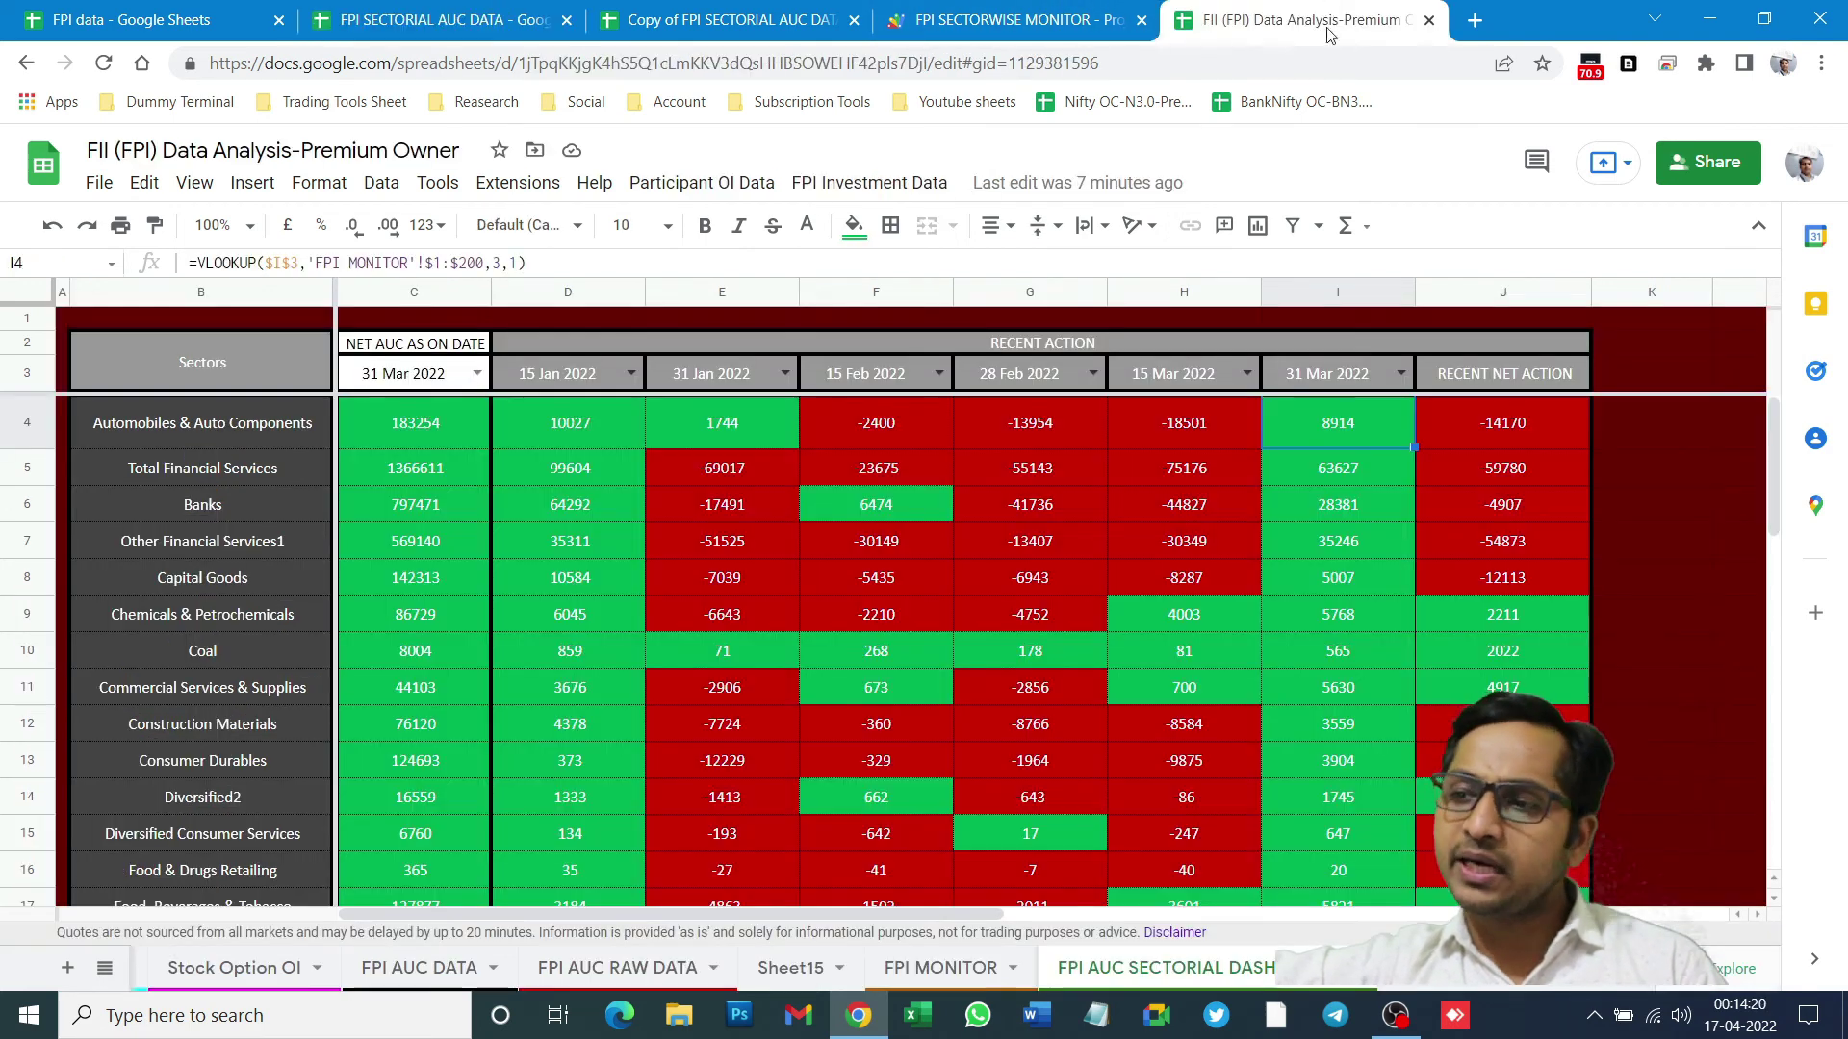
{"action": "left_click", "coordinate": [1294, 19]}
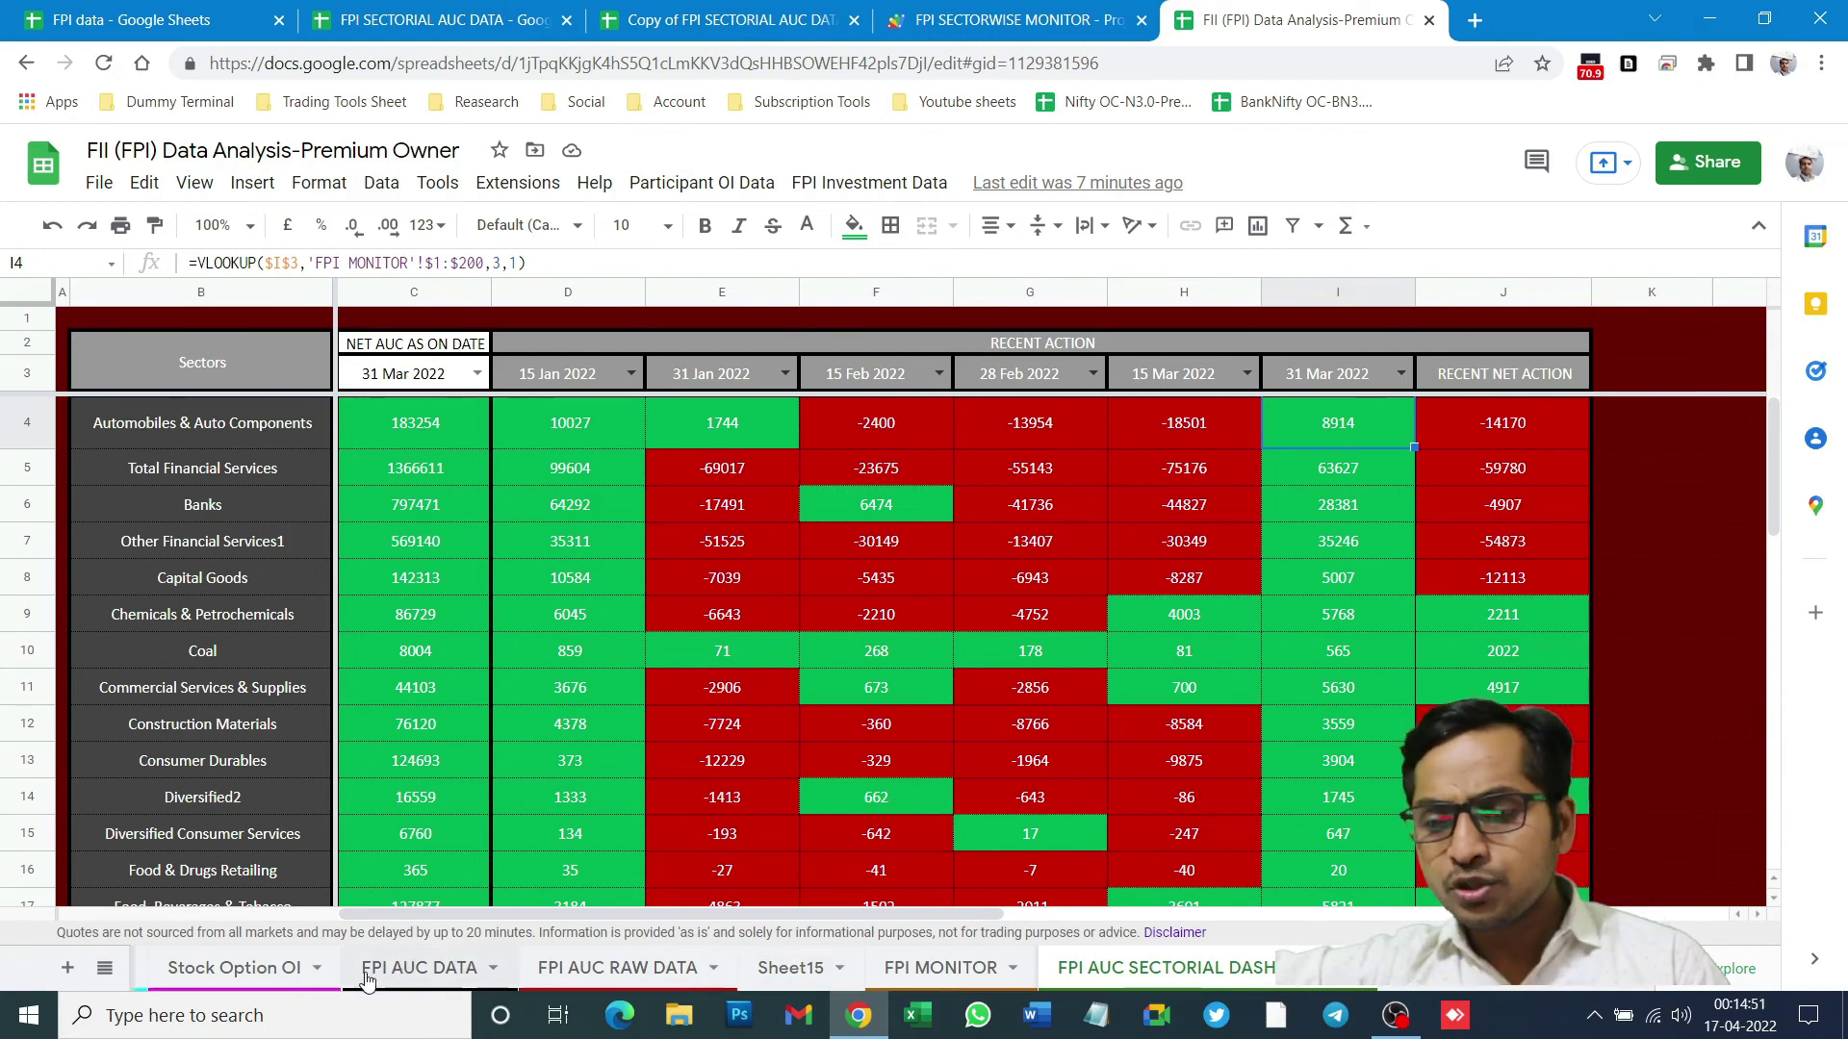
{"action": "left_click", "coordinate": [1391, 988]}
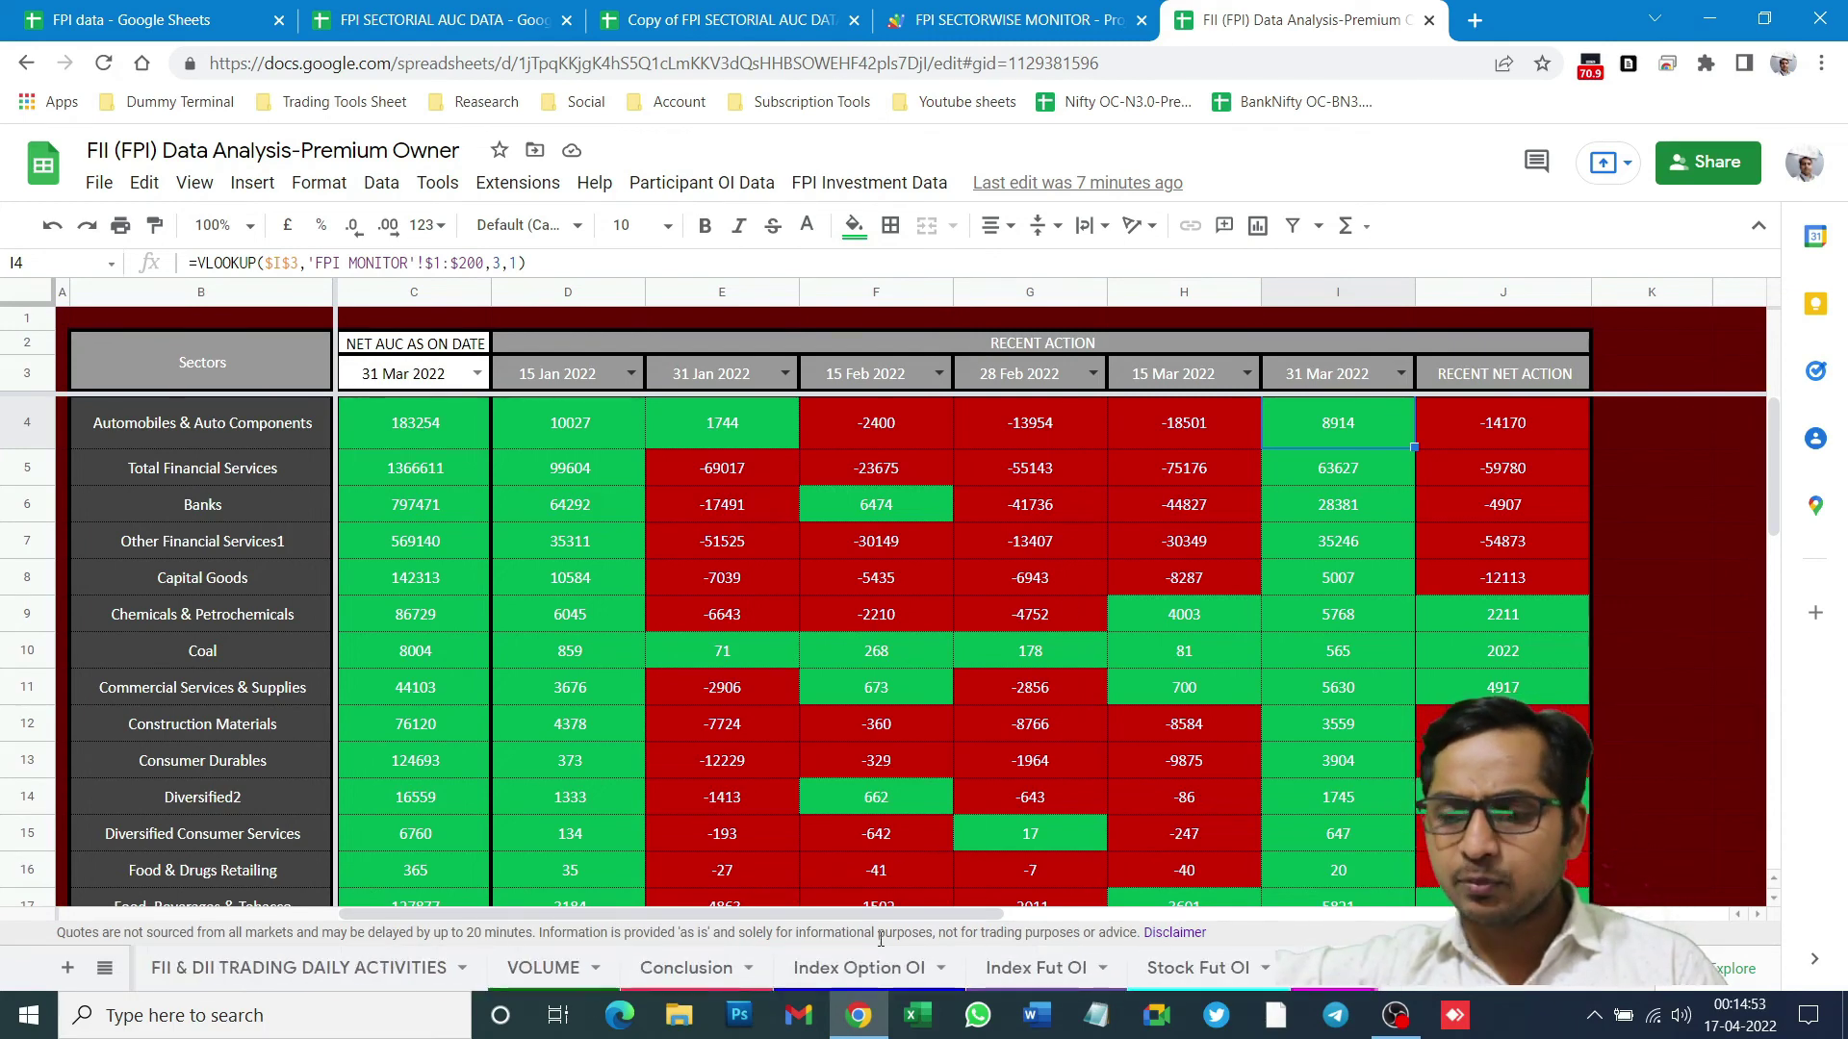
{"action": "left_click", "coordinate": [1012, 972]}
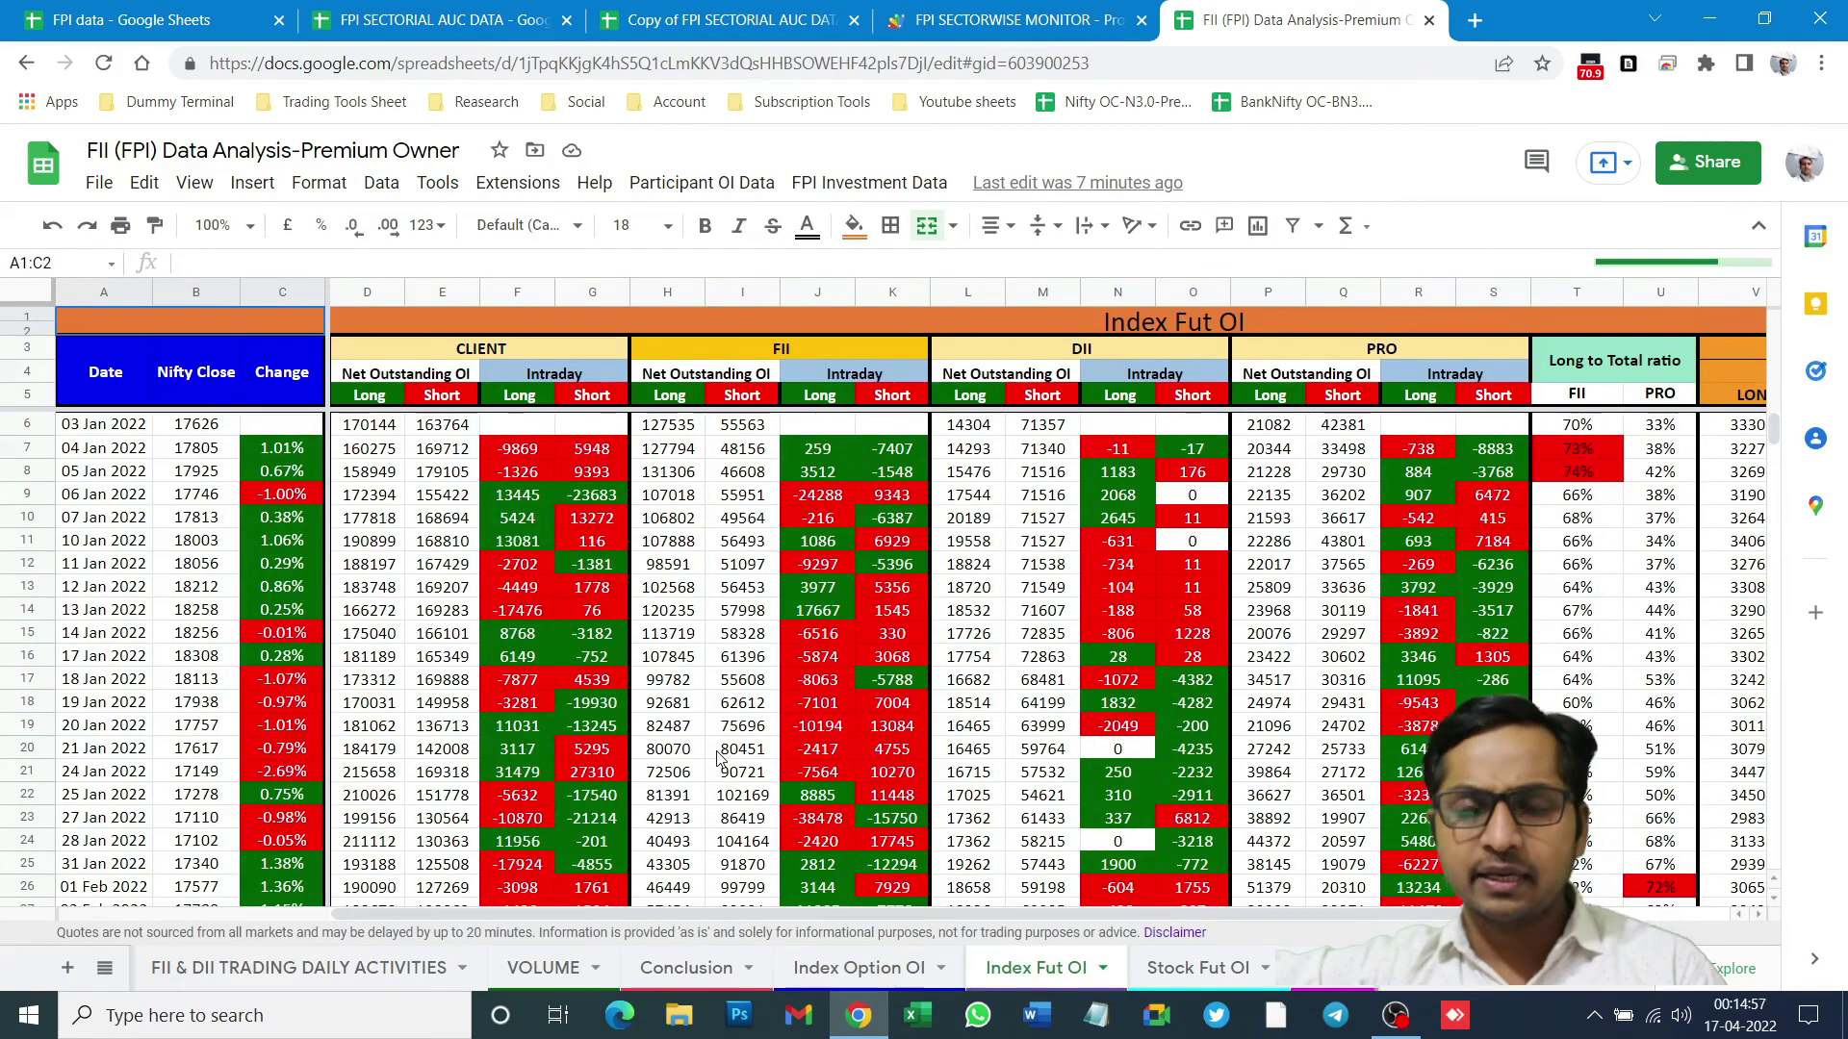
{"action": "left_click", "coordinate": [1198, 970]}
{"action": "scroll", "coordinate": [1433, 988], "scroll_direction": "down", "scroll_amount": 3}
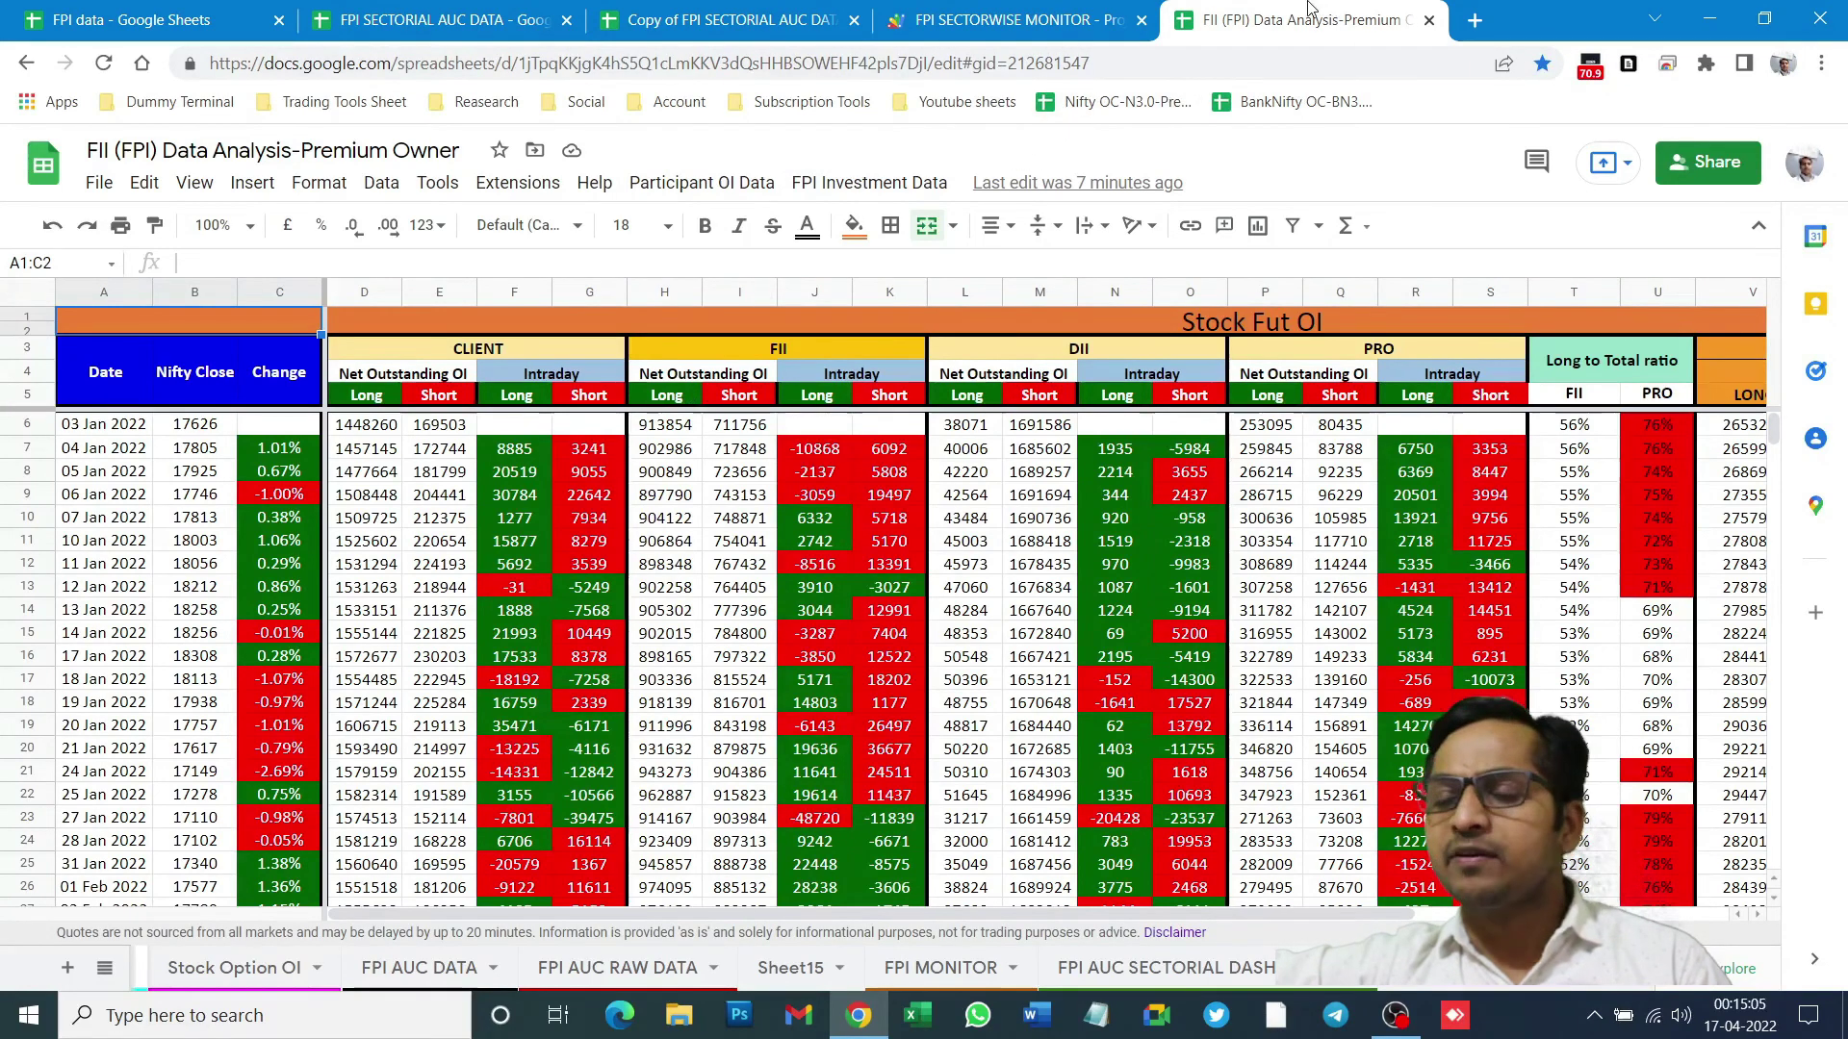
- Browse the Sheets file list from FPI data, then return to its empty Sheet5
{"action": "left_click", "coordinate": [229, 10]}
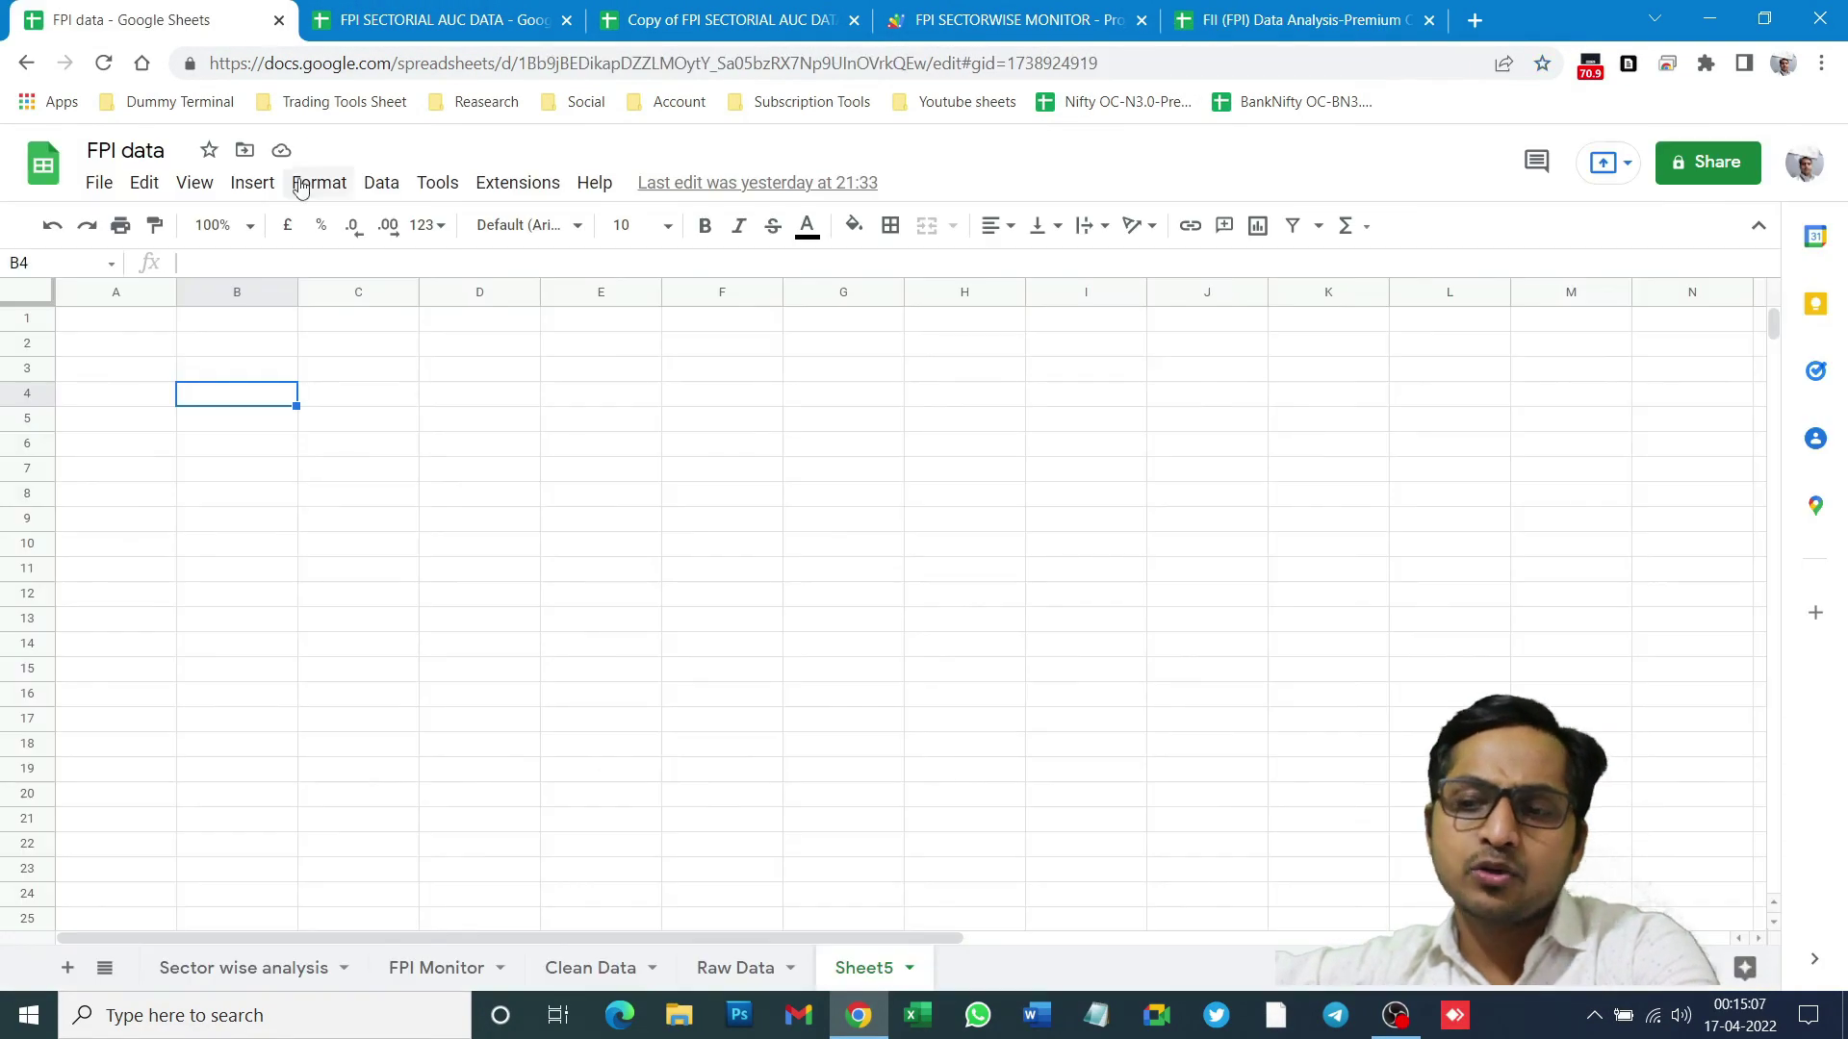
{"action": "left_click", "coordinate": [45, 170]}
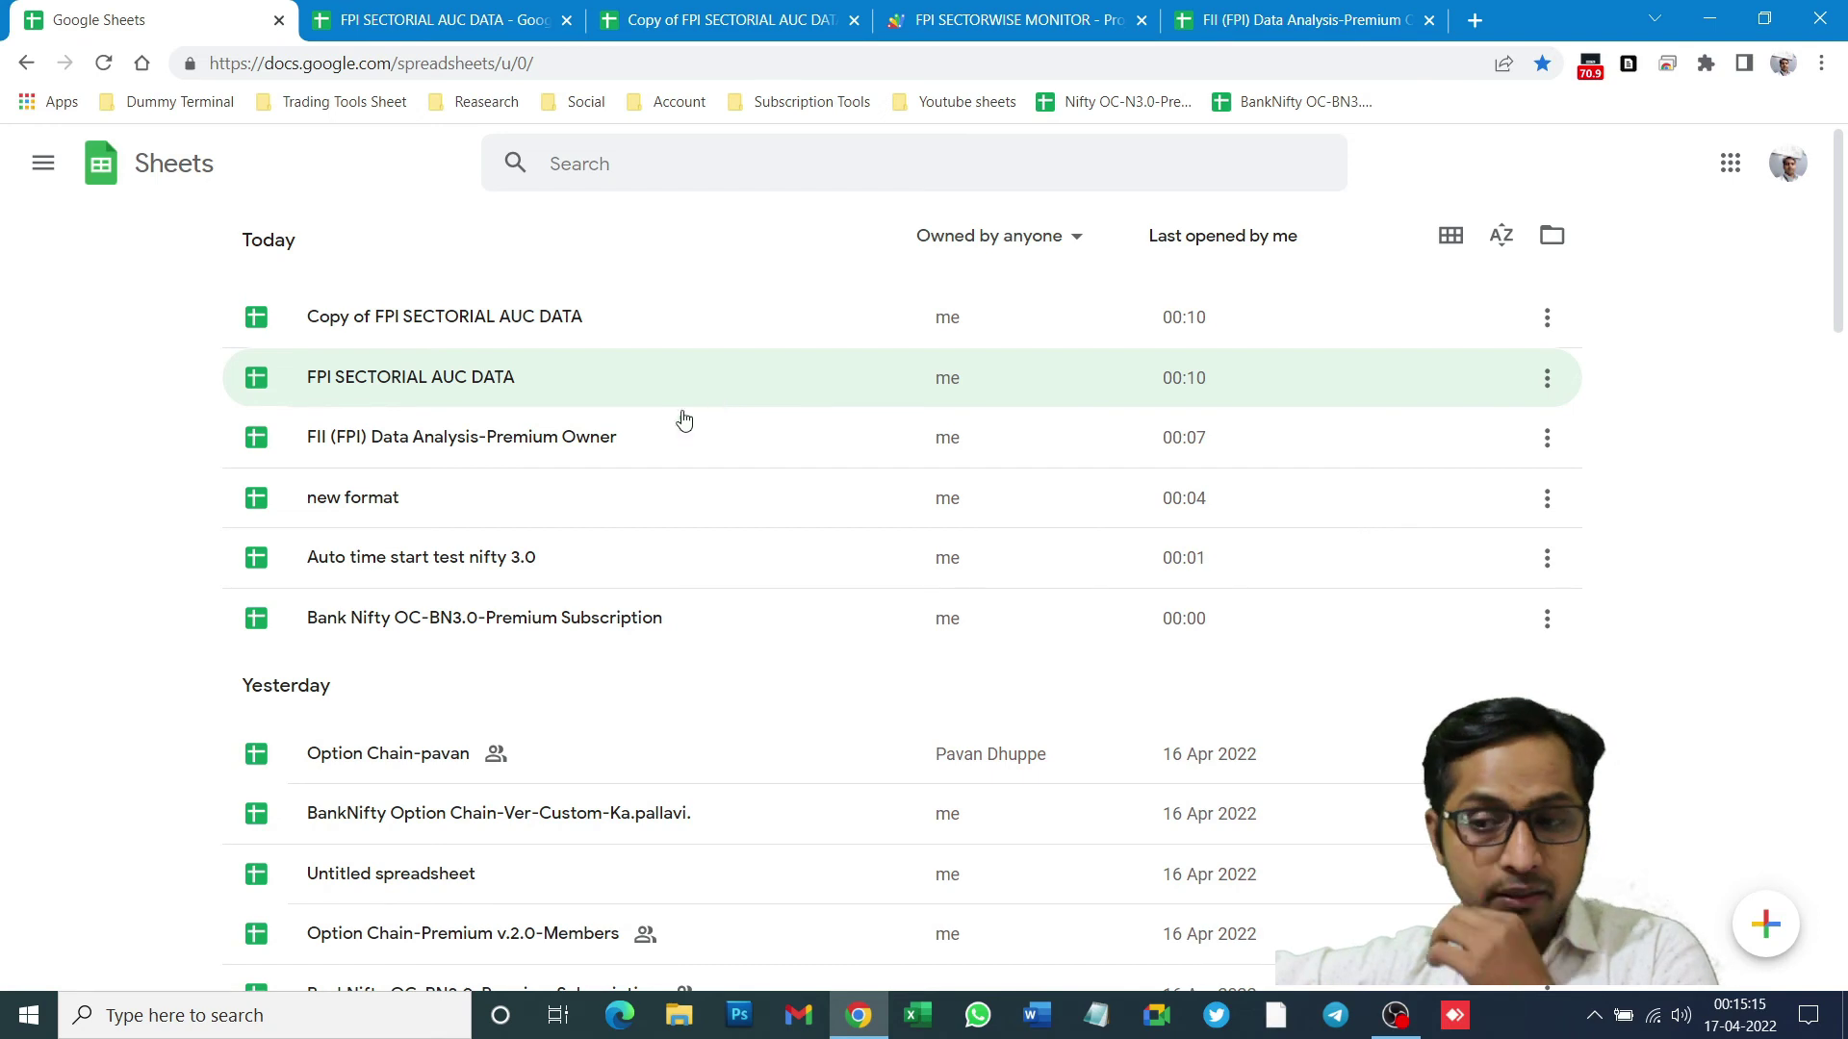
{"action": "scroll", "coordinate": [578, 443], "scroll_direction": "down", "scroll_amount": 2}
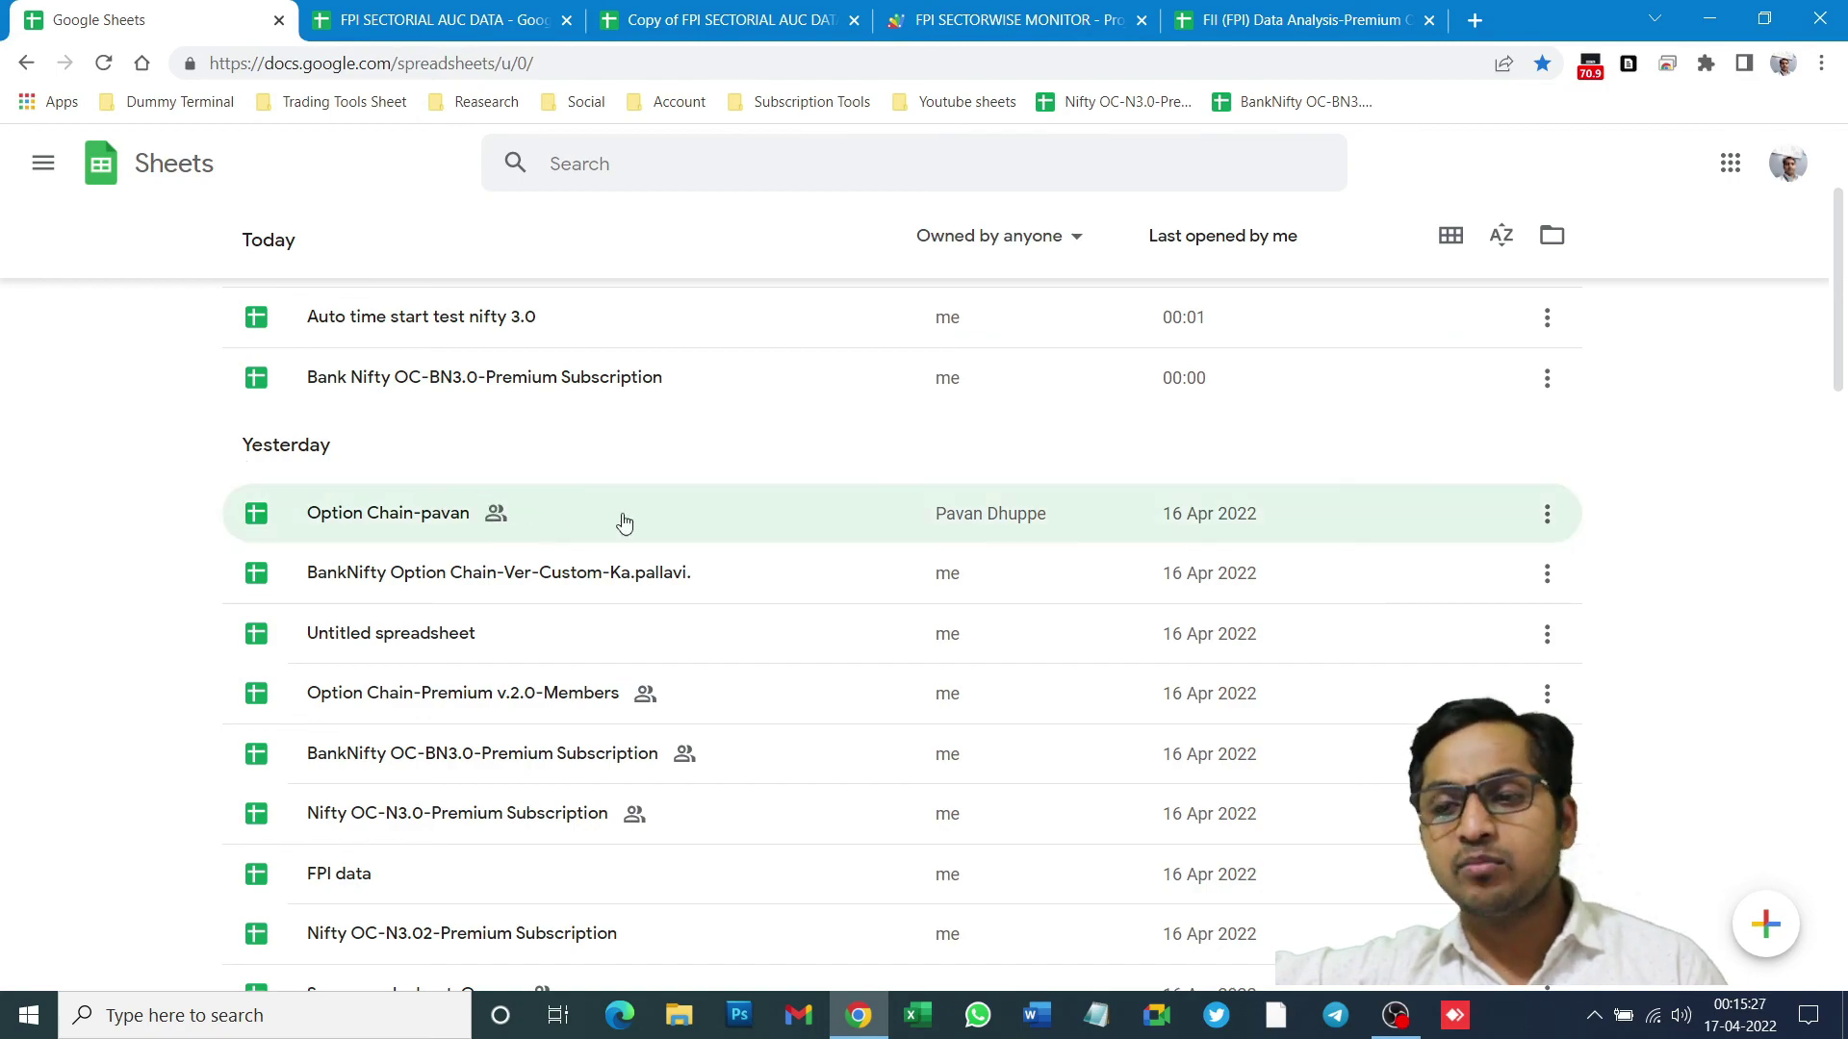
{"action": "scroll", "coordinate": [674, 539], "scroll_direction": "down", "scroll_amount": 15}
{"action": "scroll", "coordinate": [688, 568], "scroll_direction": "down", "scroll_amount": 20}
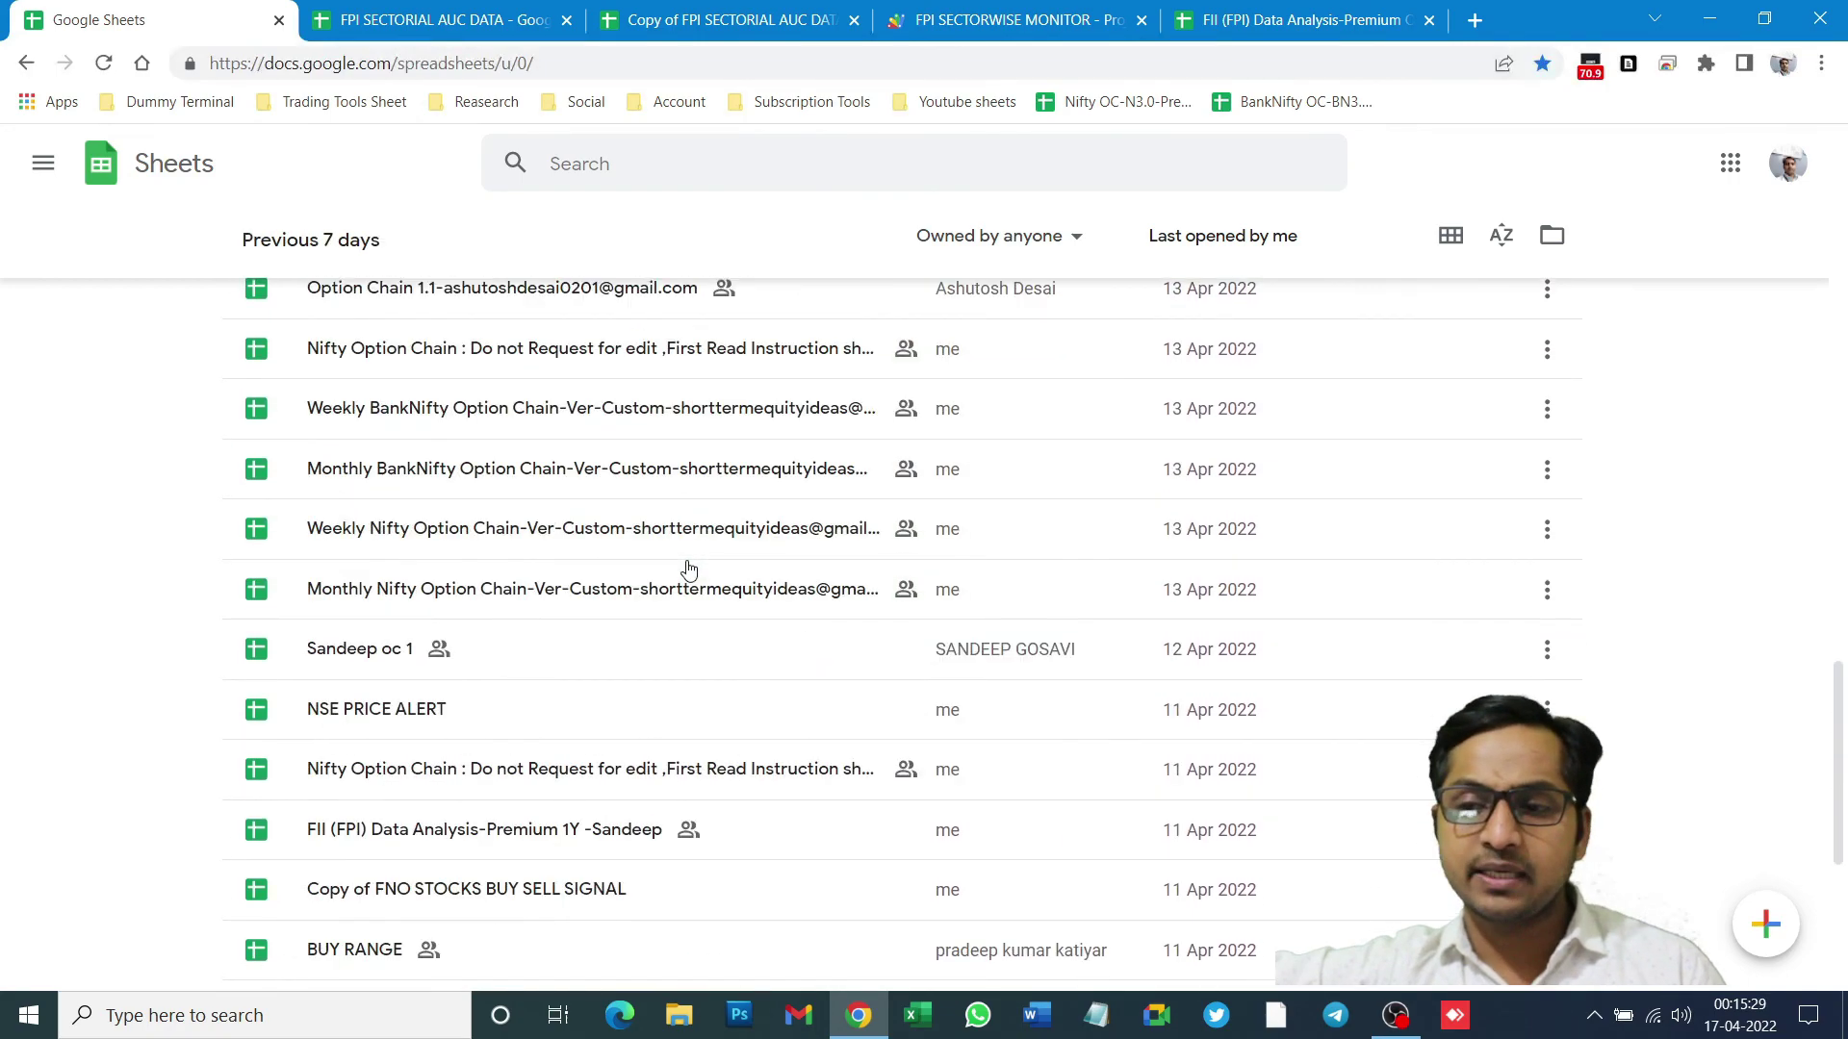
{"action": "scroll", "coordinate": [689, 569], "scroll_direction": "down", "scroll_amount": 1}
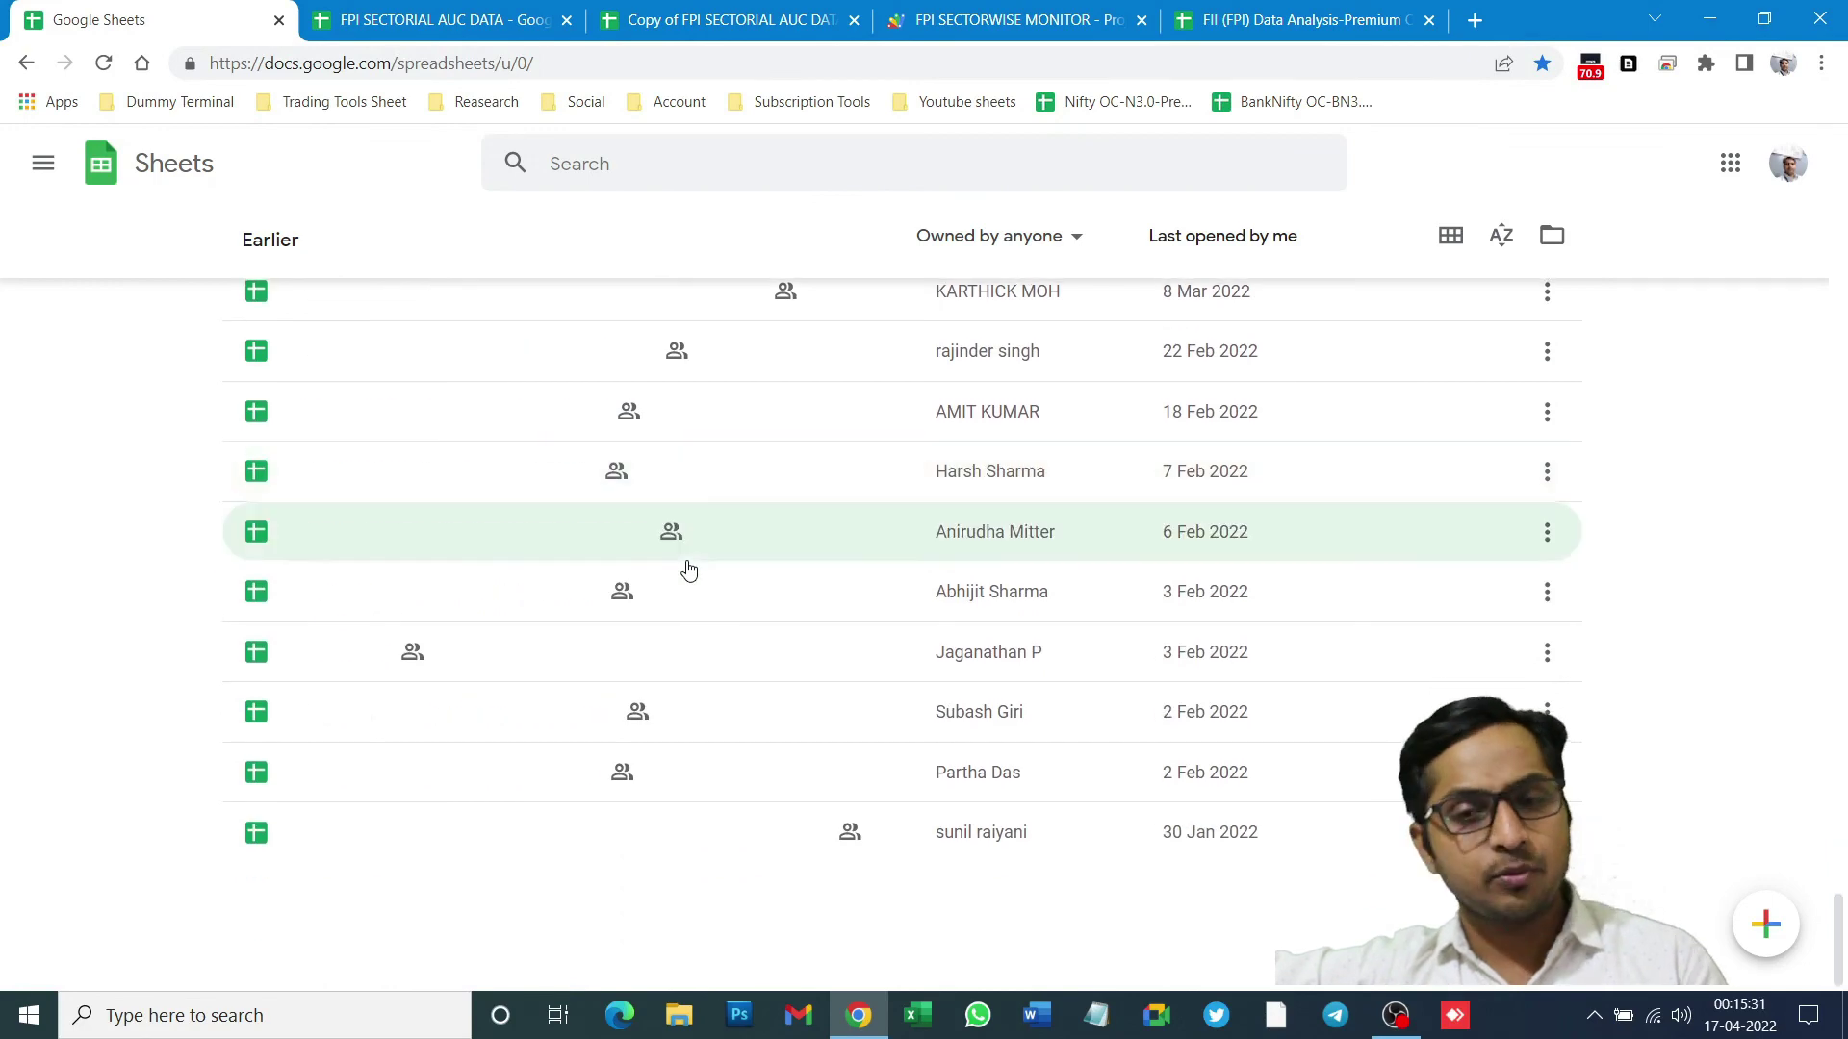
{"action": "scroll", "coordinate": [689, 570], "scroll_direction": "up", "scroll_amount": 10}
{"action": "scroll", "coordinate": [679, 558], "scroll_direction": "down", "scroll_amount": 15}
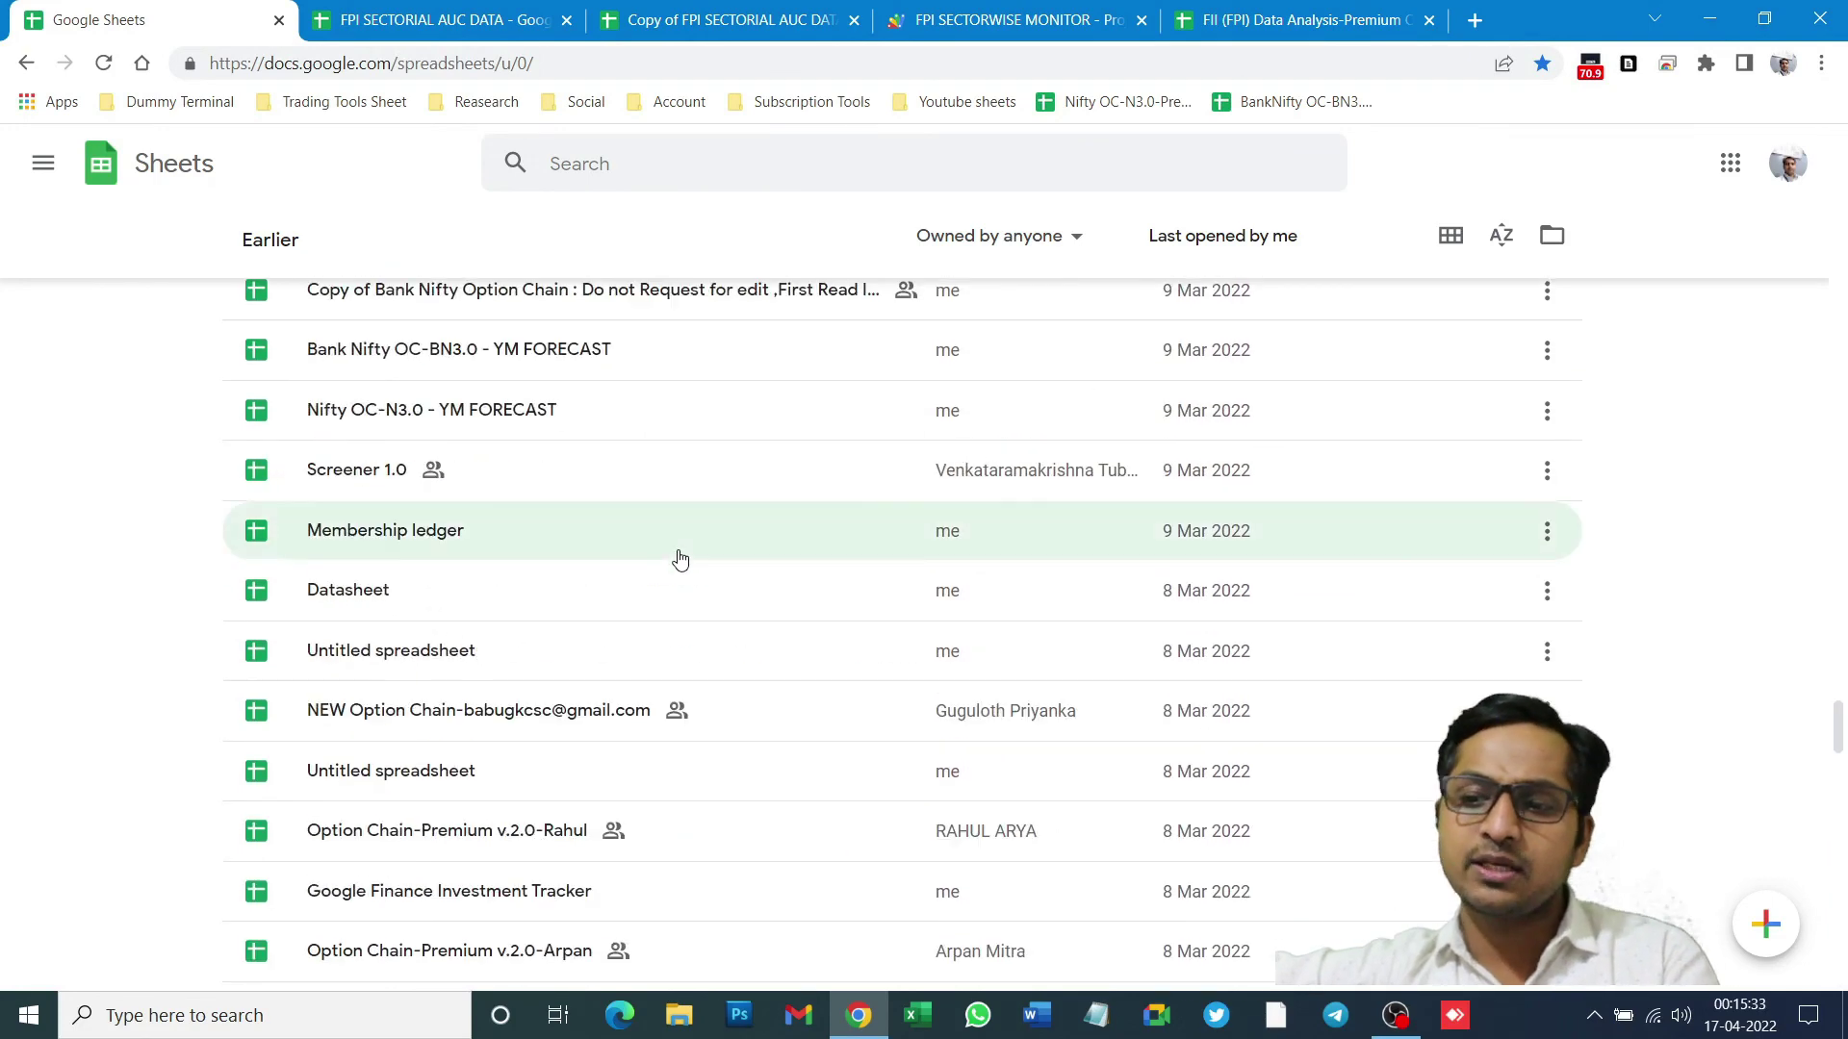
{"action": "left_click", "coordinate": [41, 60]}
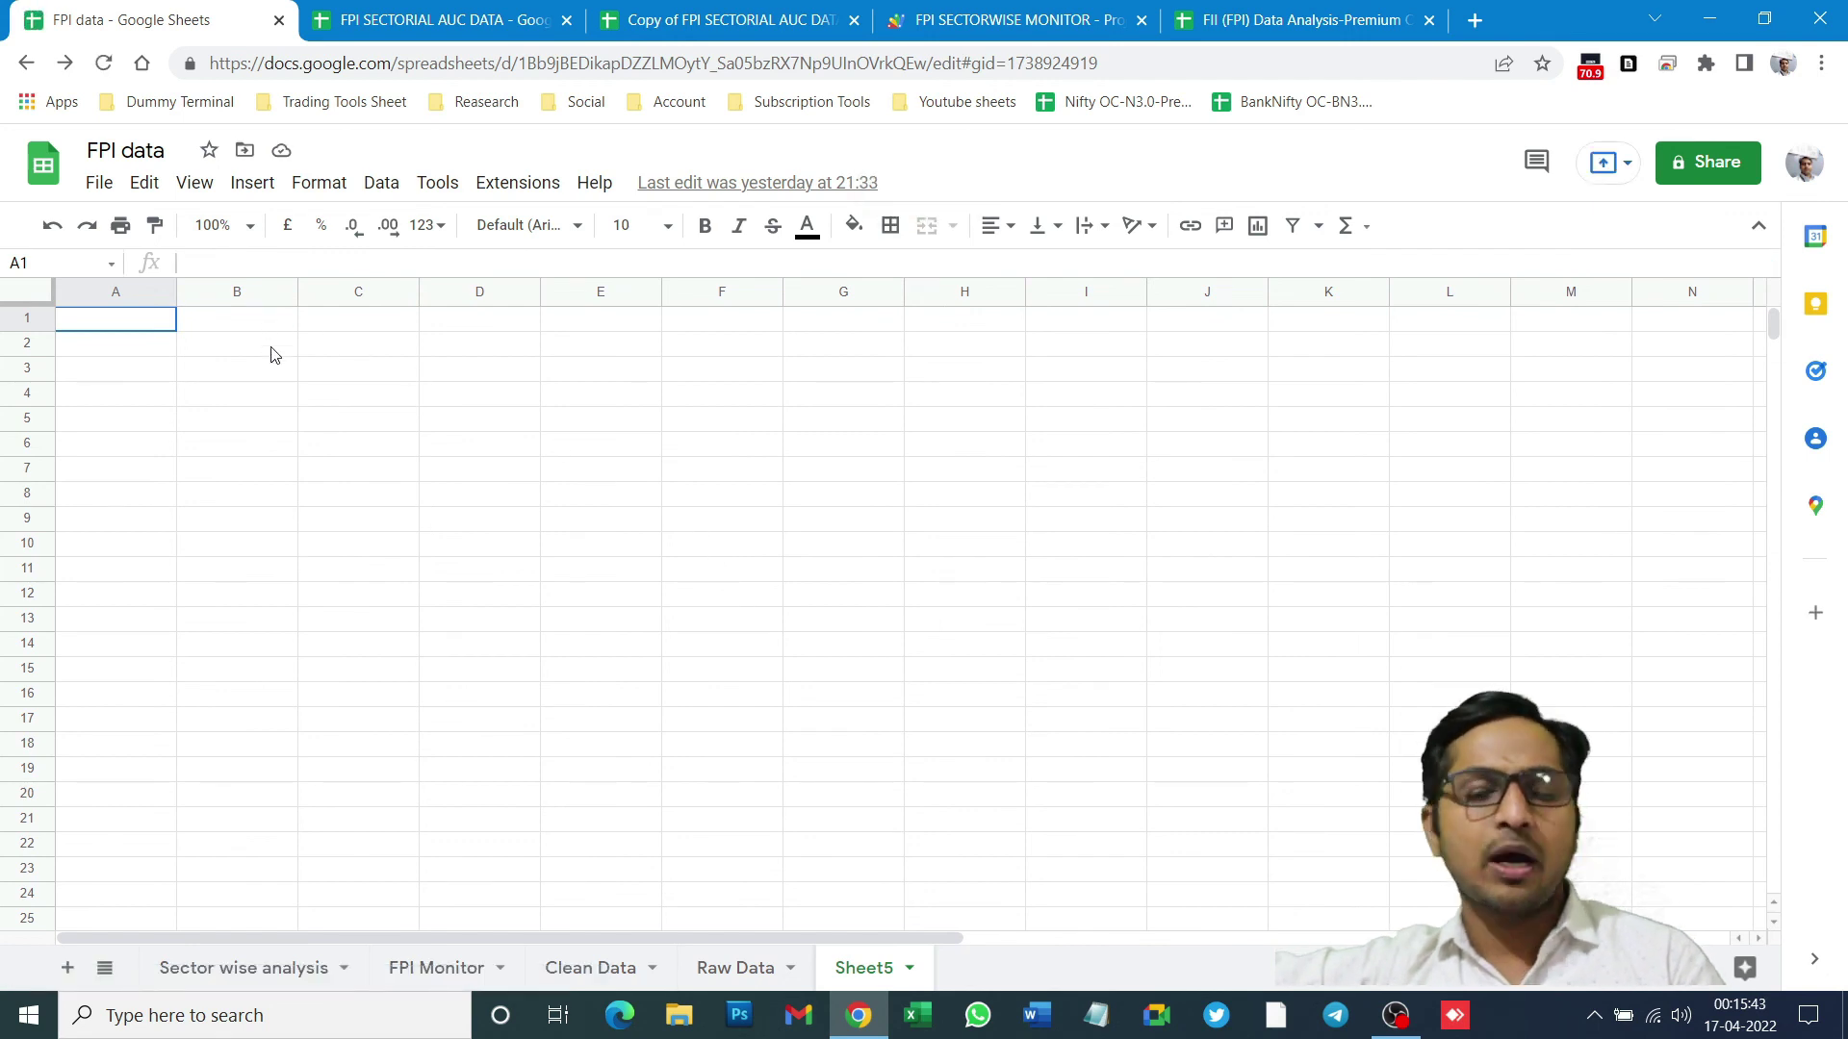
- Merge D4:L22 into one bold, 36-point cell and enter a contact phone number
{"action": "left_click_drag", "start_coordinate": [445, 394], "coordinate": [1443, 847]}
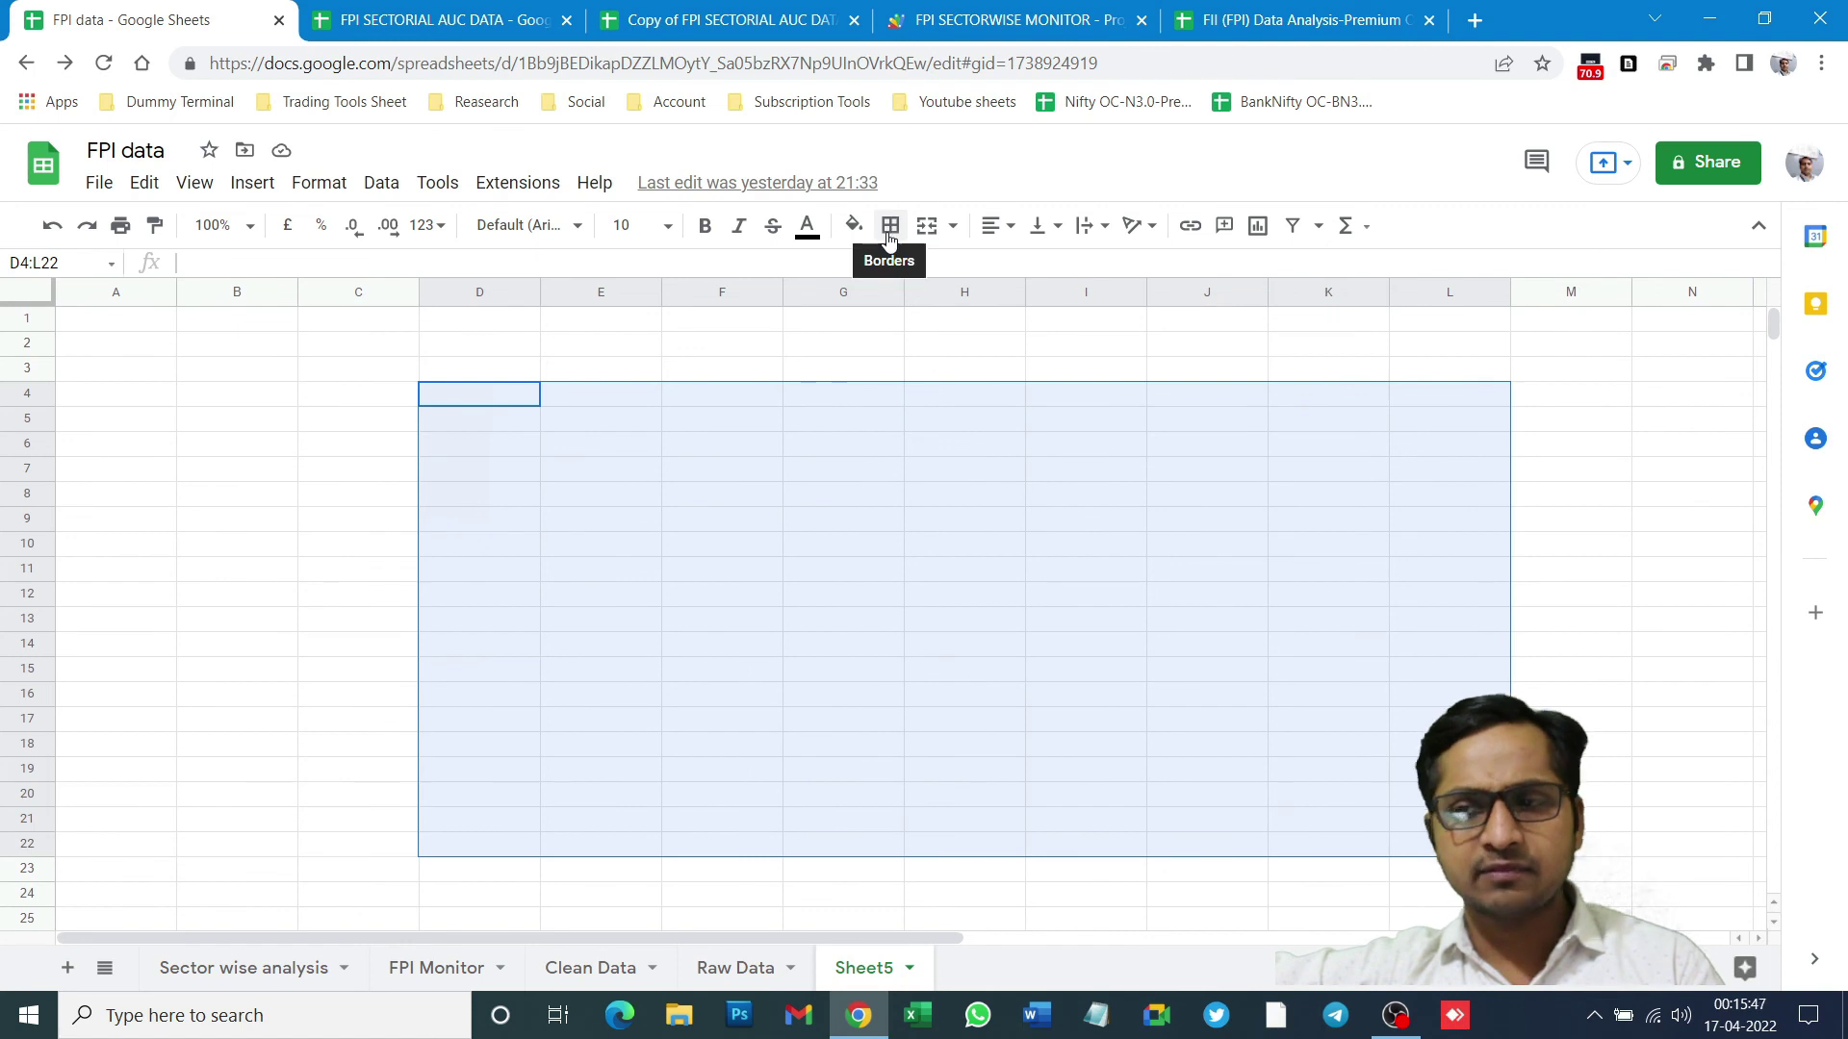
{"action": "left_click", "coordinate": [852, 225]}
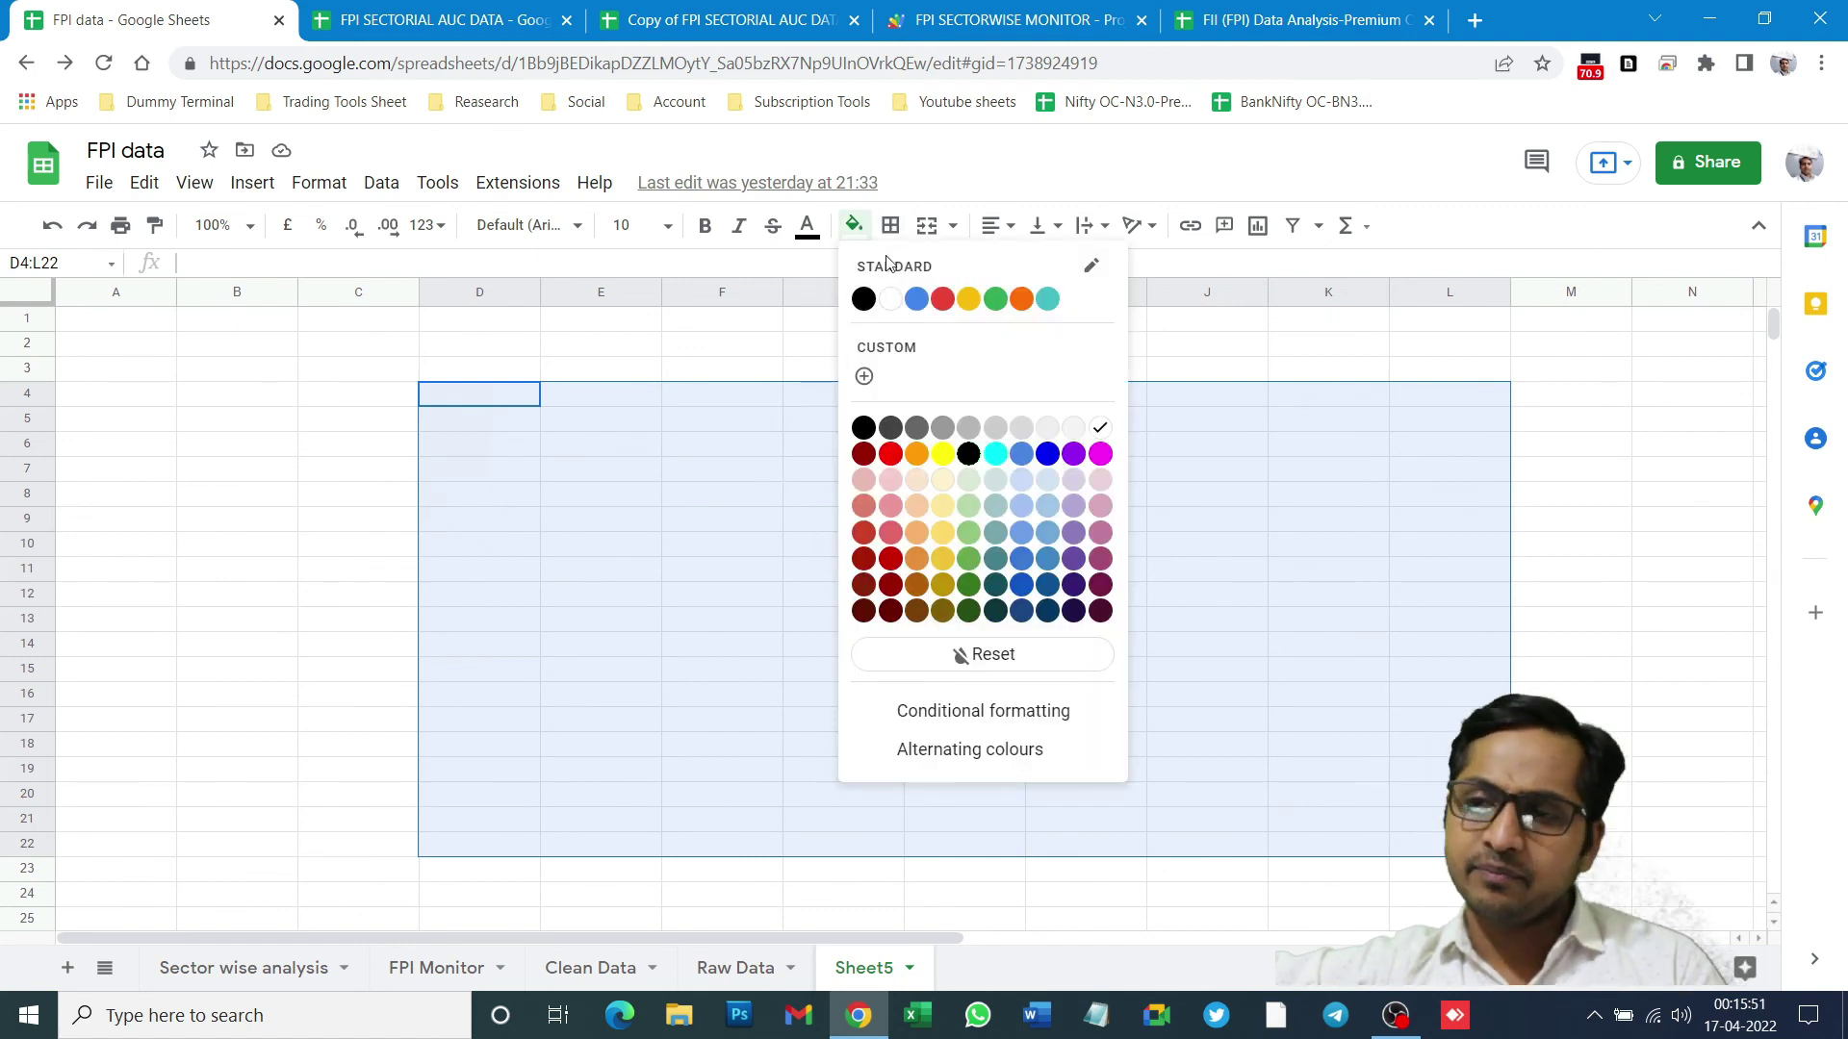
{"action": "left_click", "coordinate": [927, 226]}
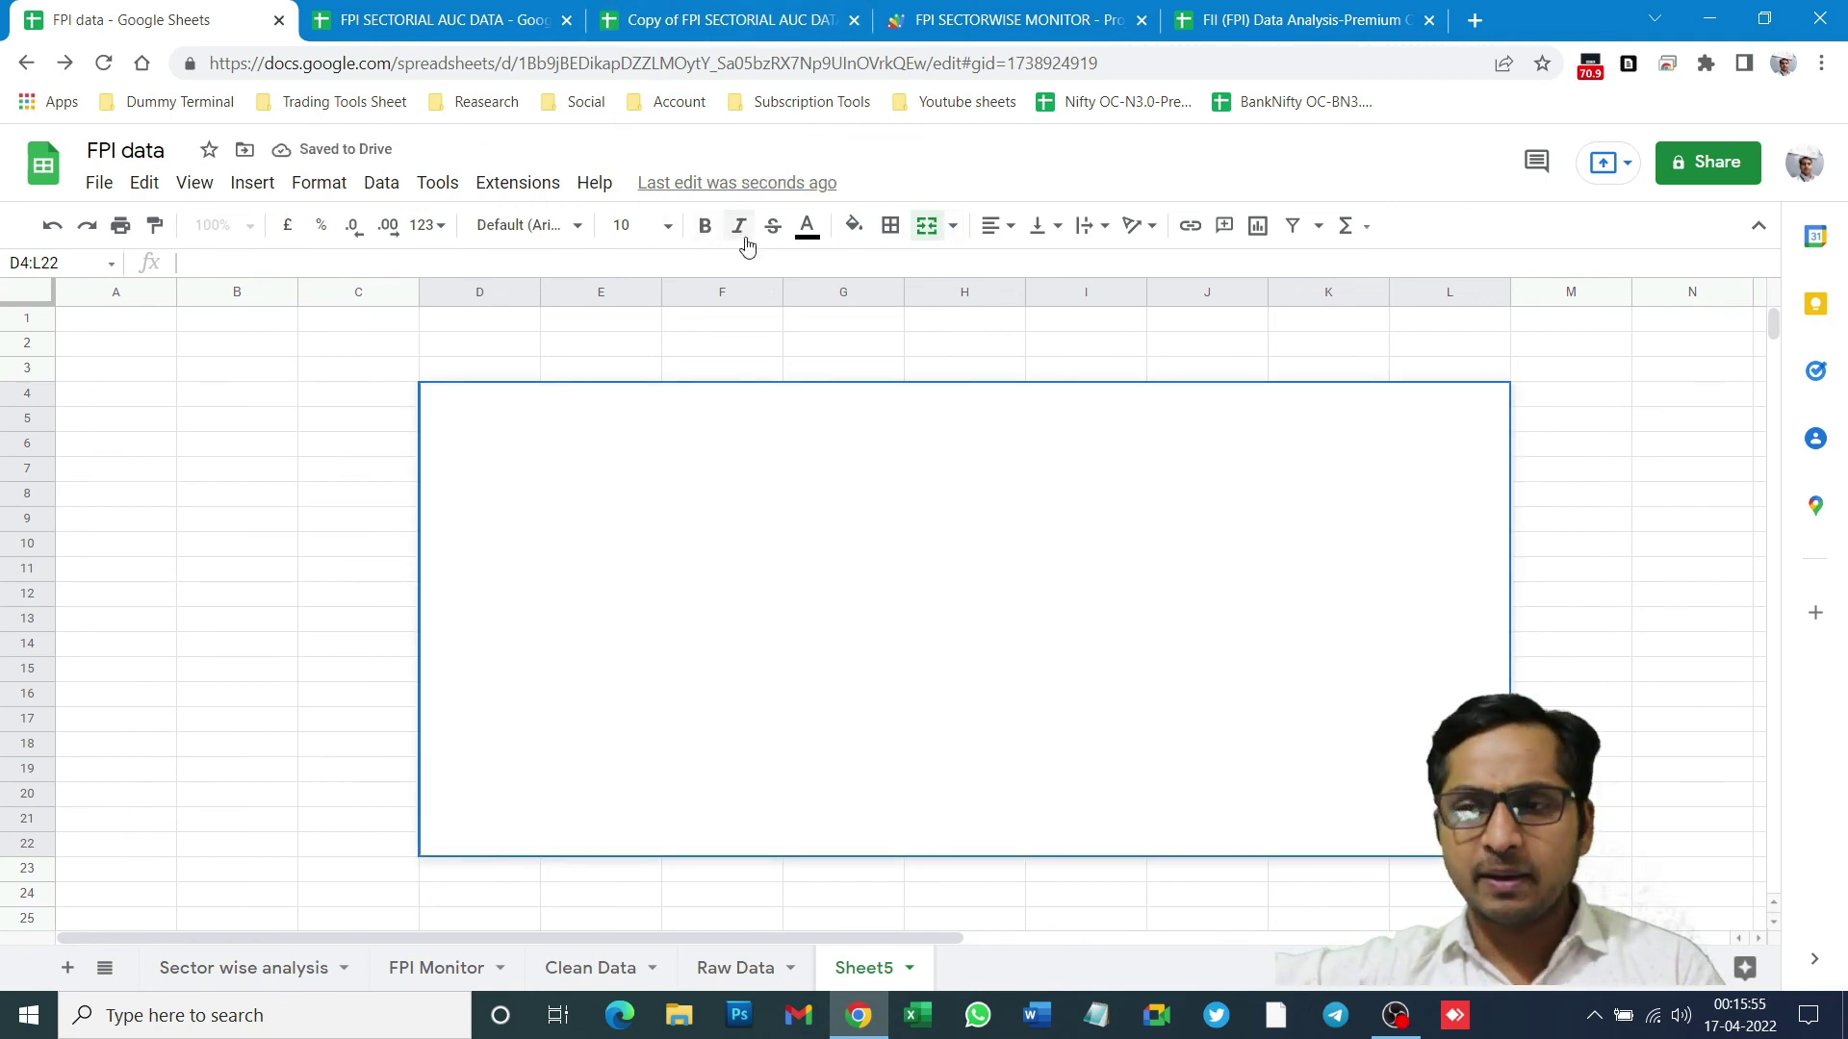
{"action": "left_click", "coordinate": [706, 226]}
{"action": "left_click", "coordinate": [668, 225]}
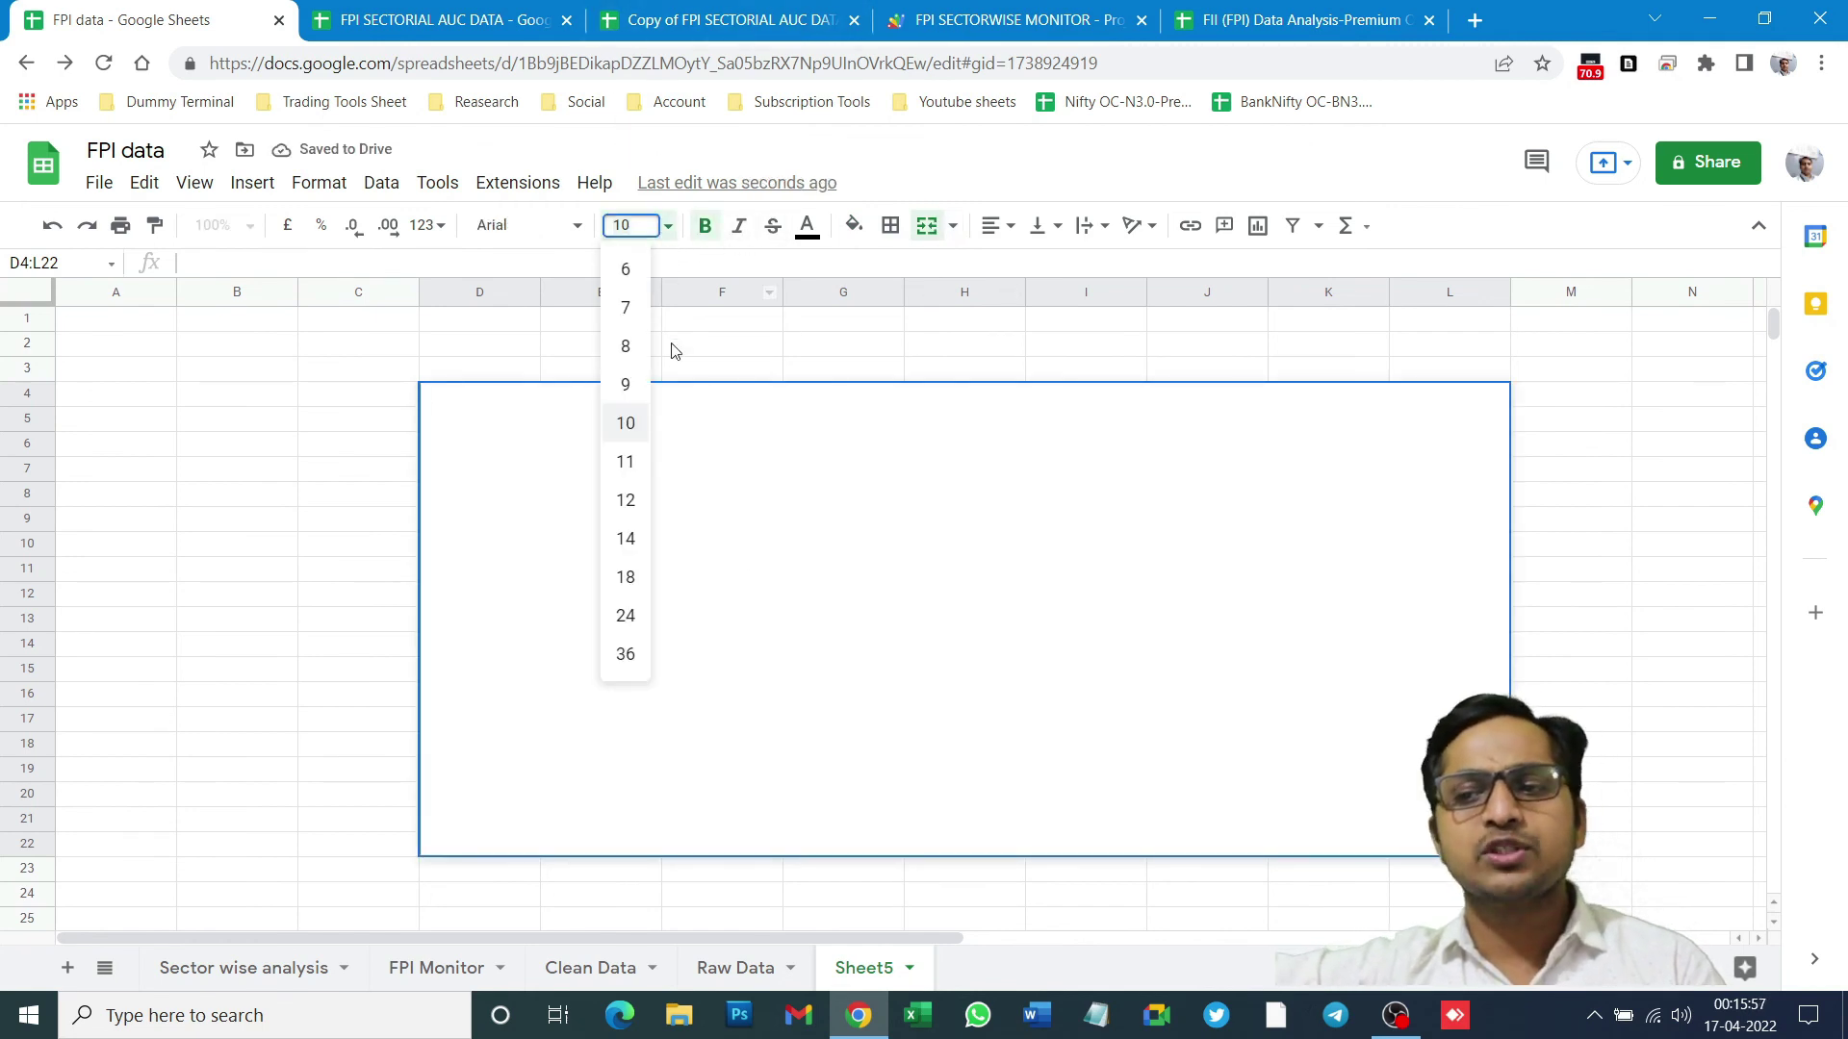
{"action": "left_click", "coordinate": [626, 654]}
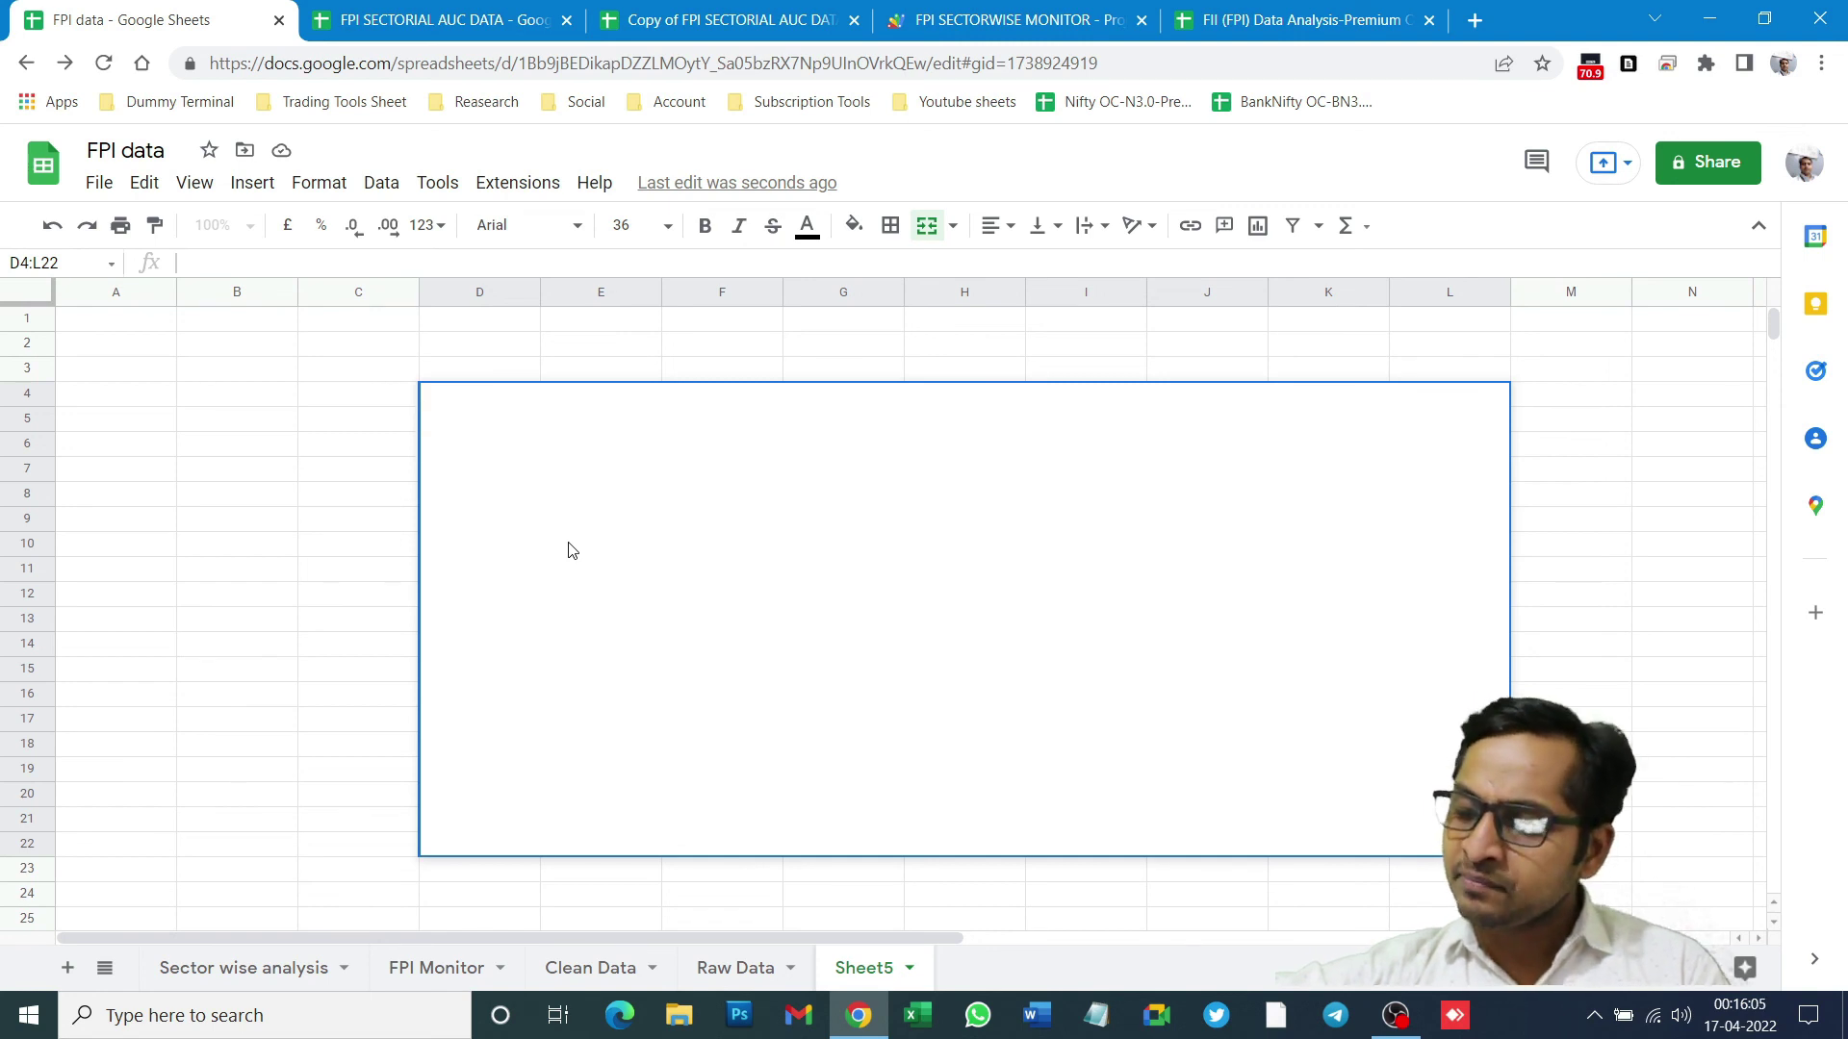
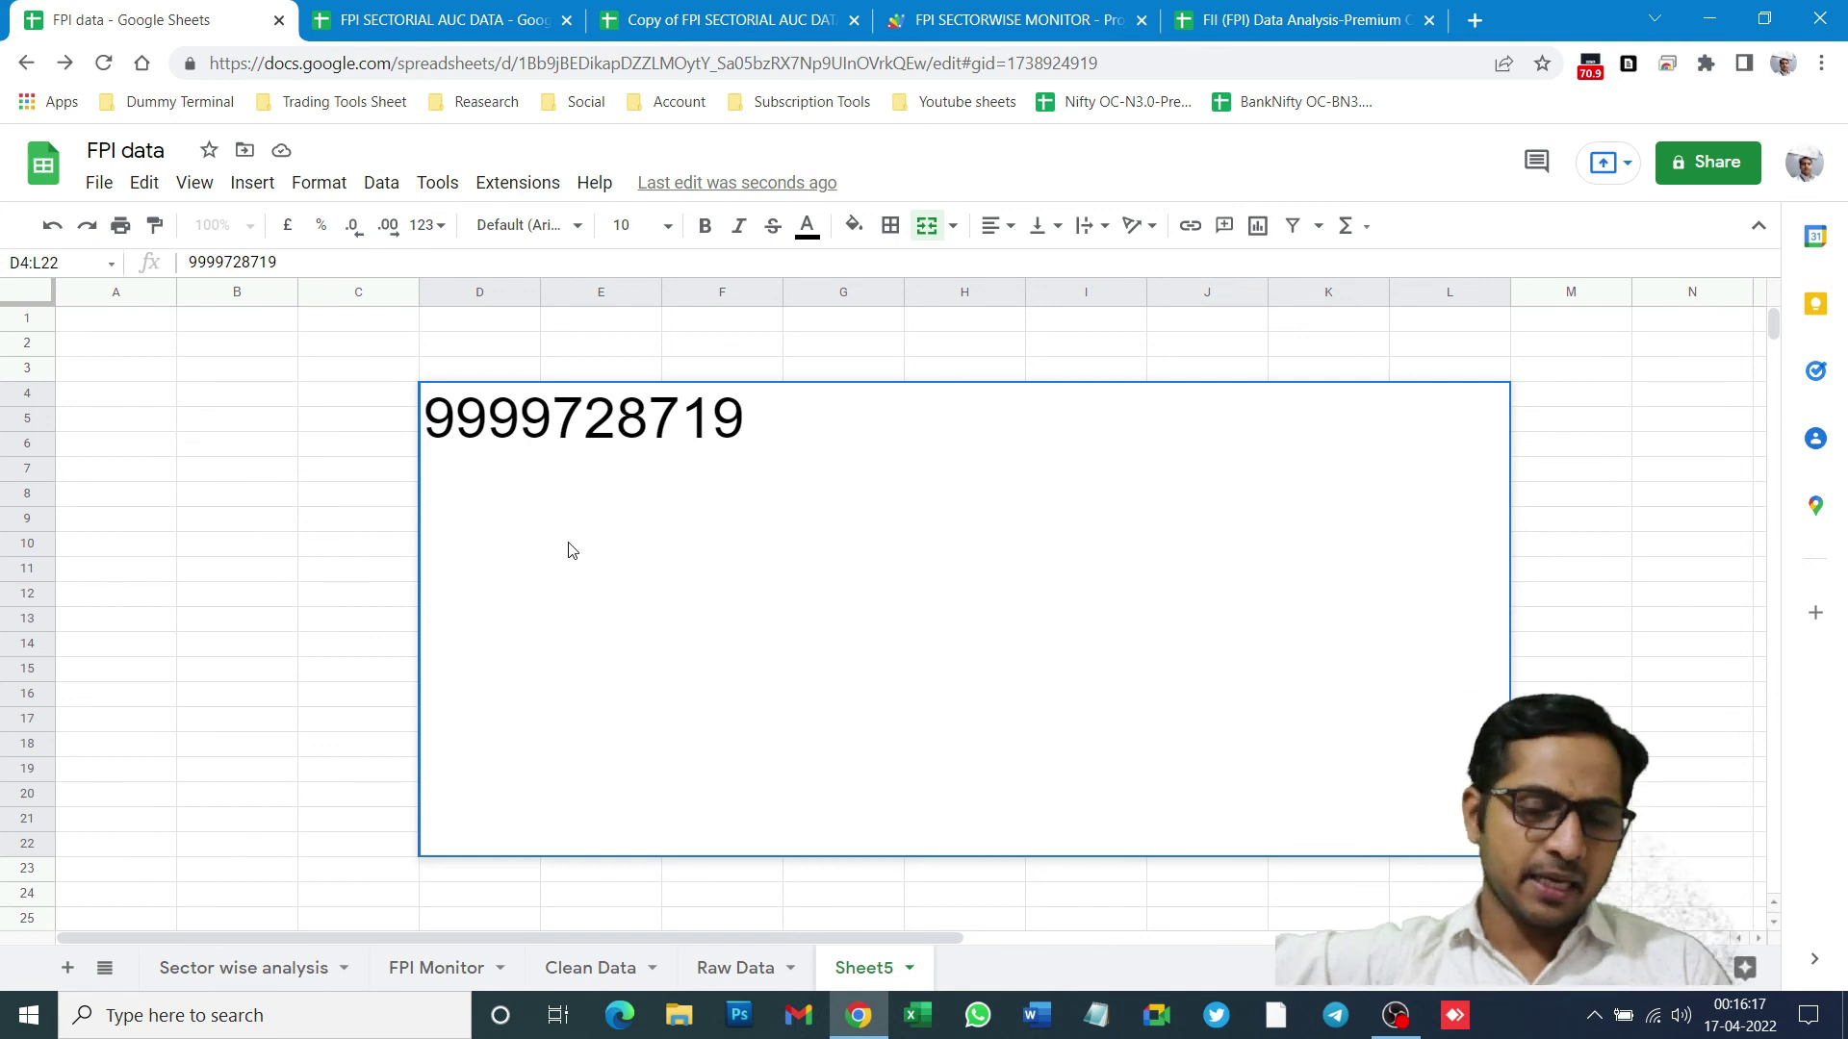
{"action": "left_click", "coordinate": [326, 454]}
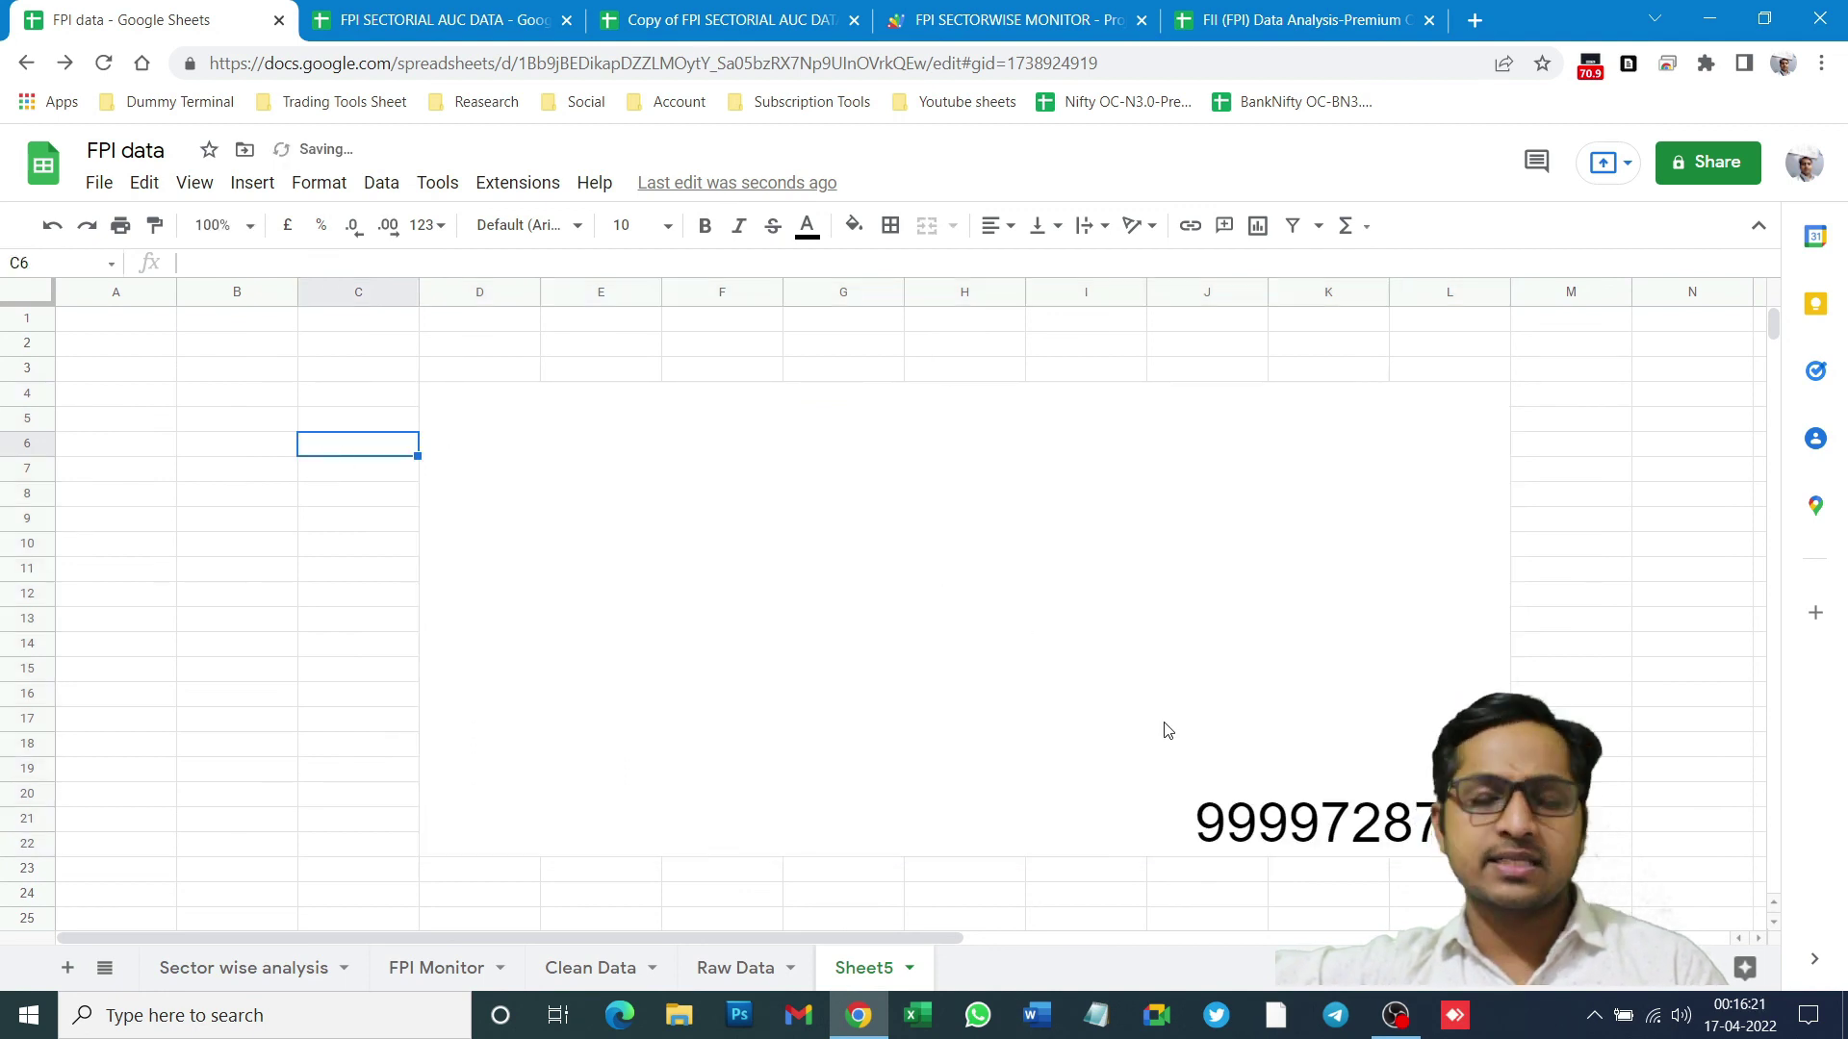